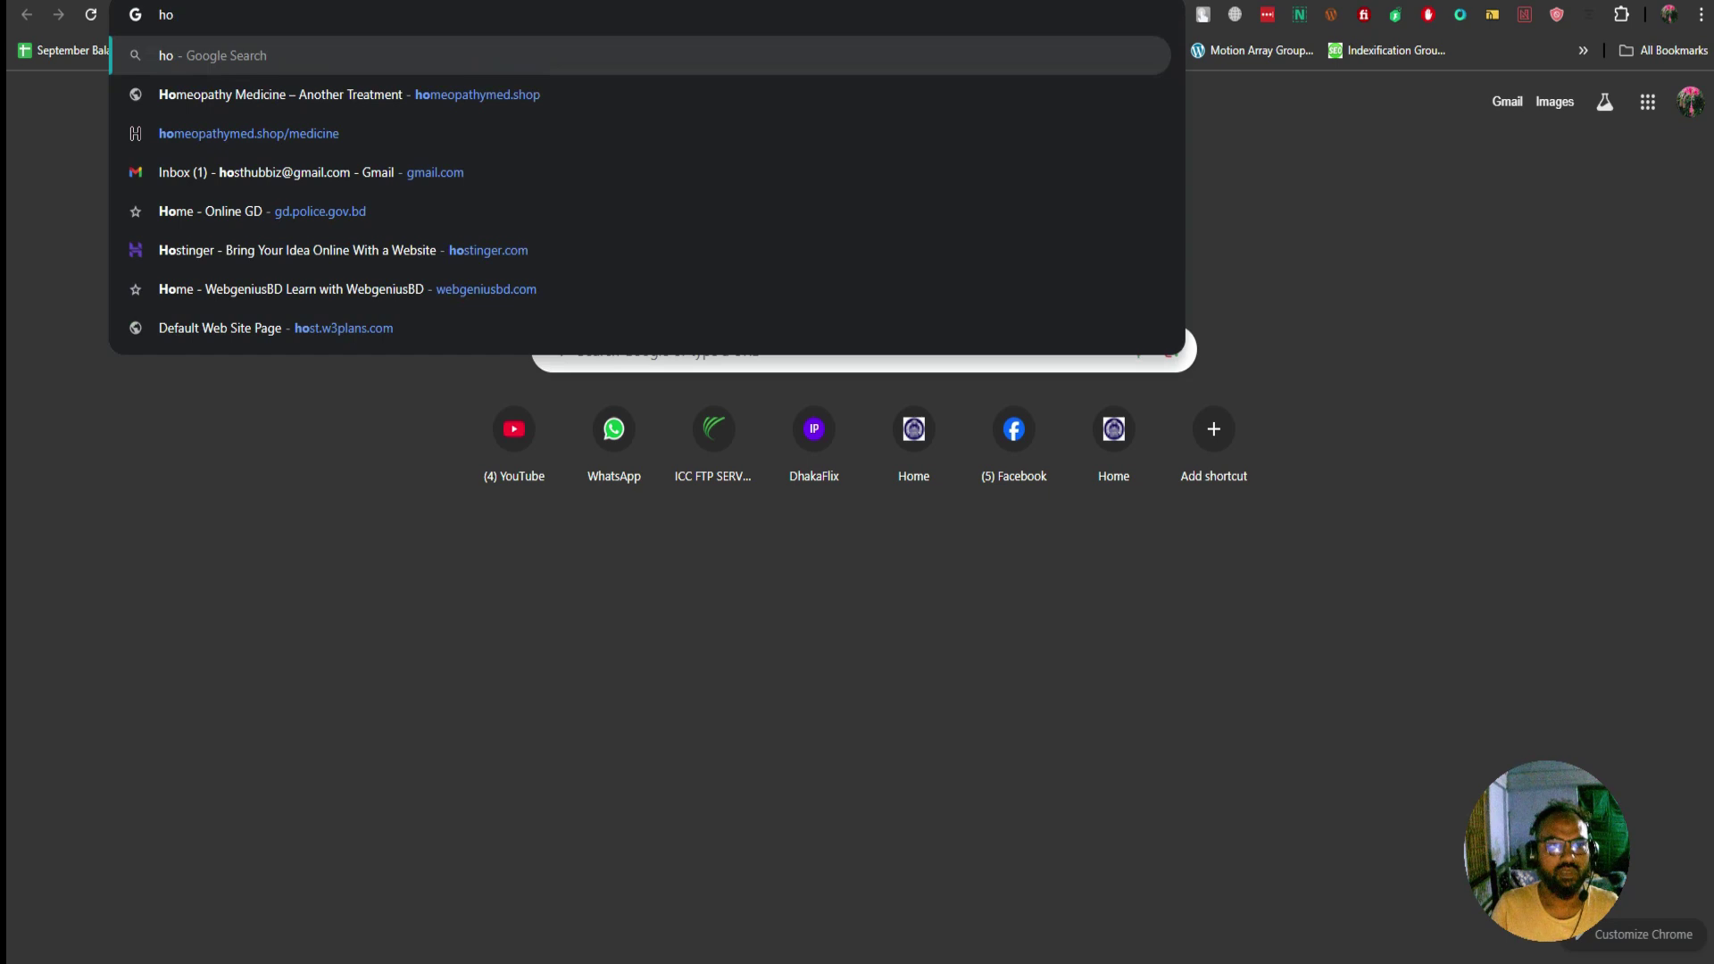
Open the homeopathymed.shop landing page from the address-bar suggestion
key("Down")
key("Return")
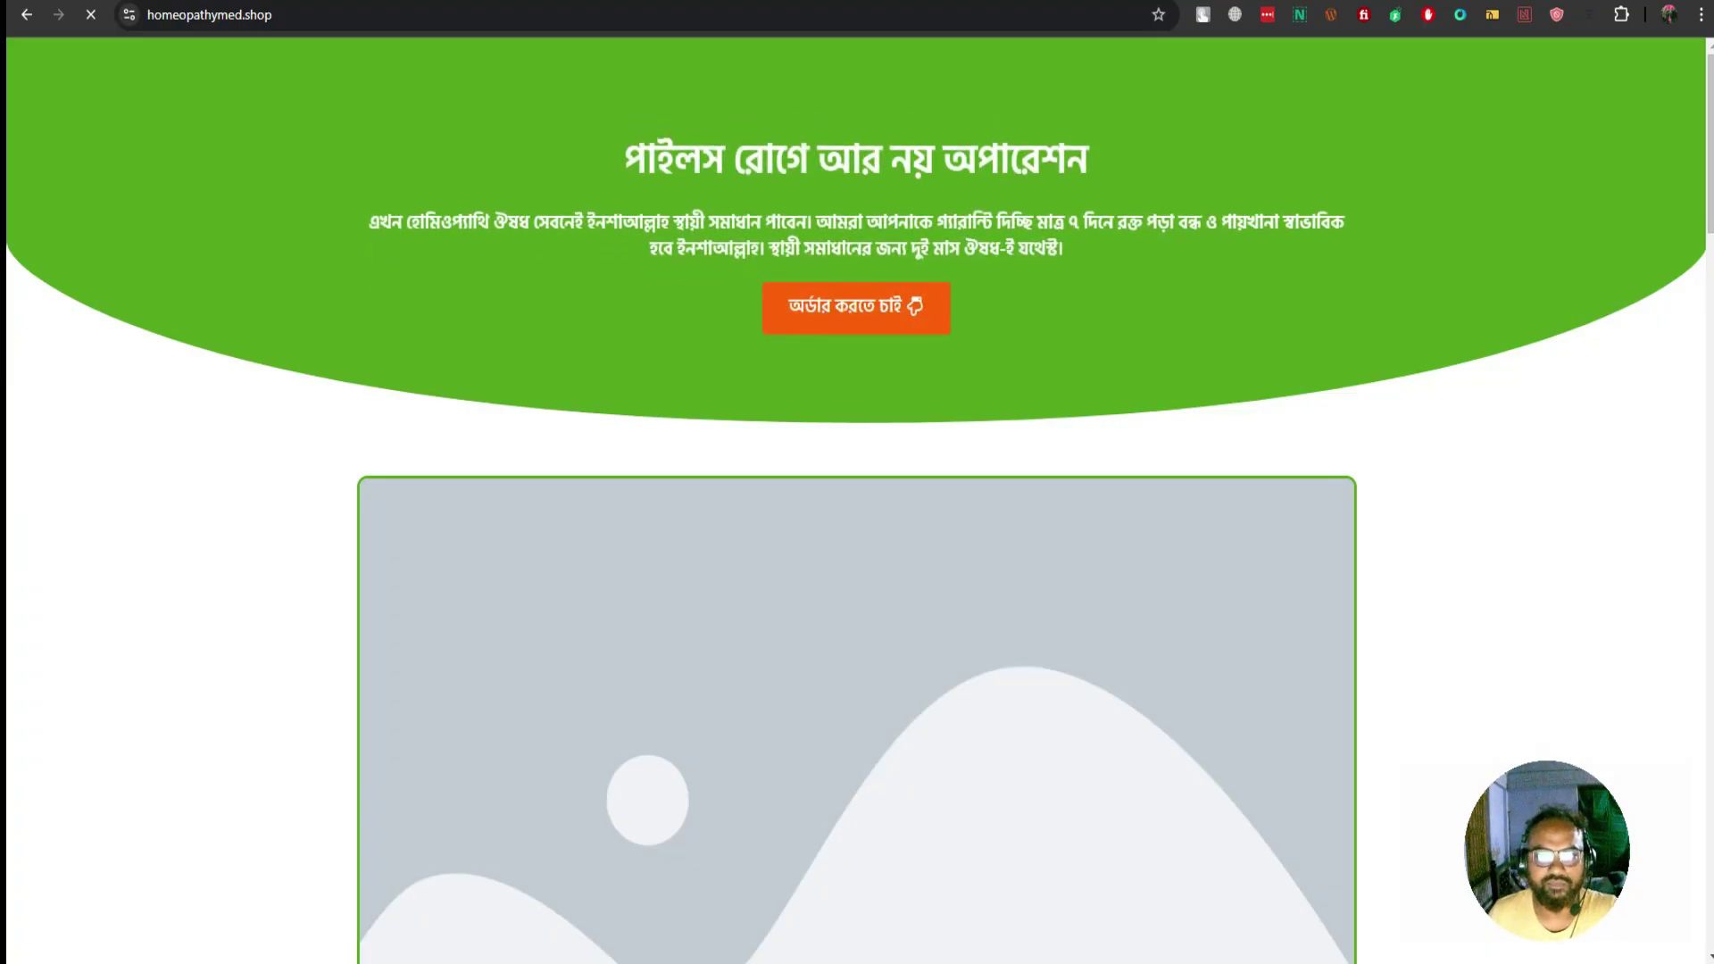
Scroll through the landing page's order form to review the four packages and the 10,450.00৳ total
scroll(857, 500, "down", 6)
scroll(857, 500, "down", 15)
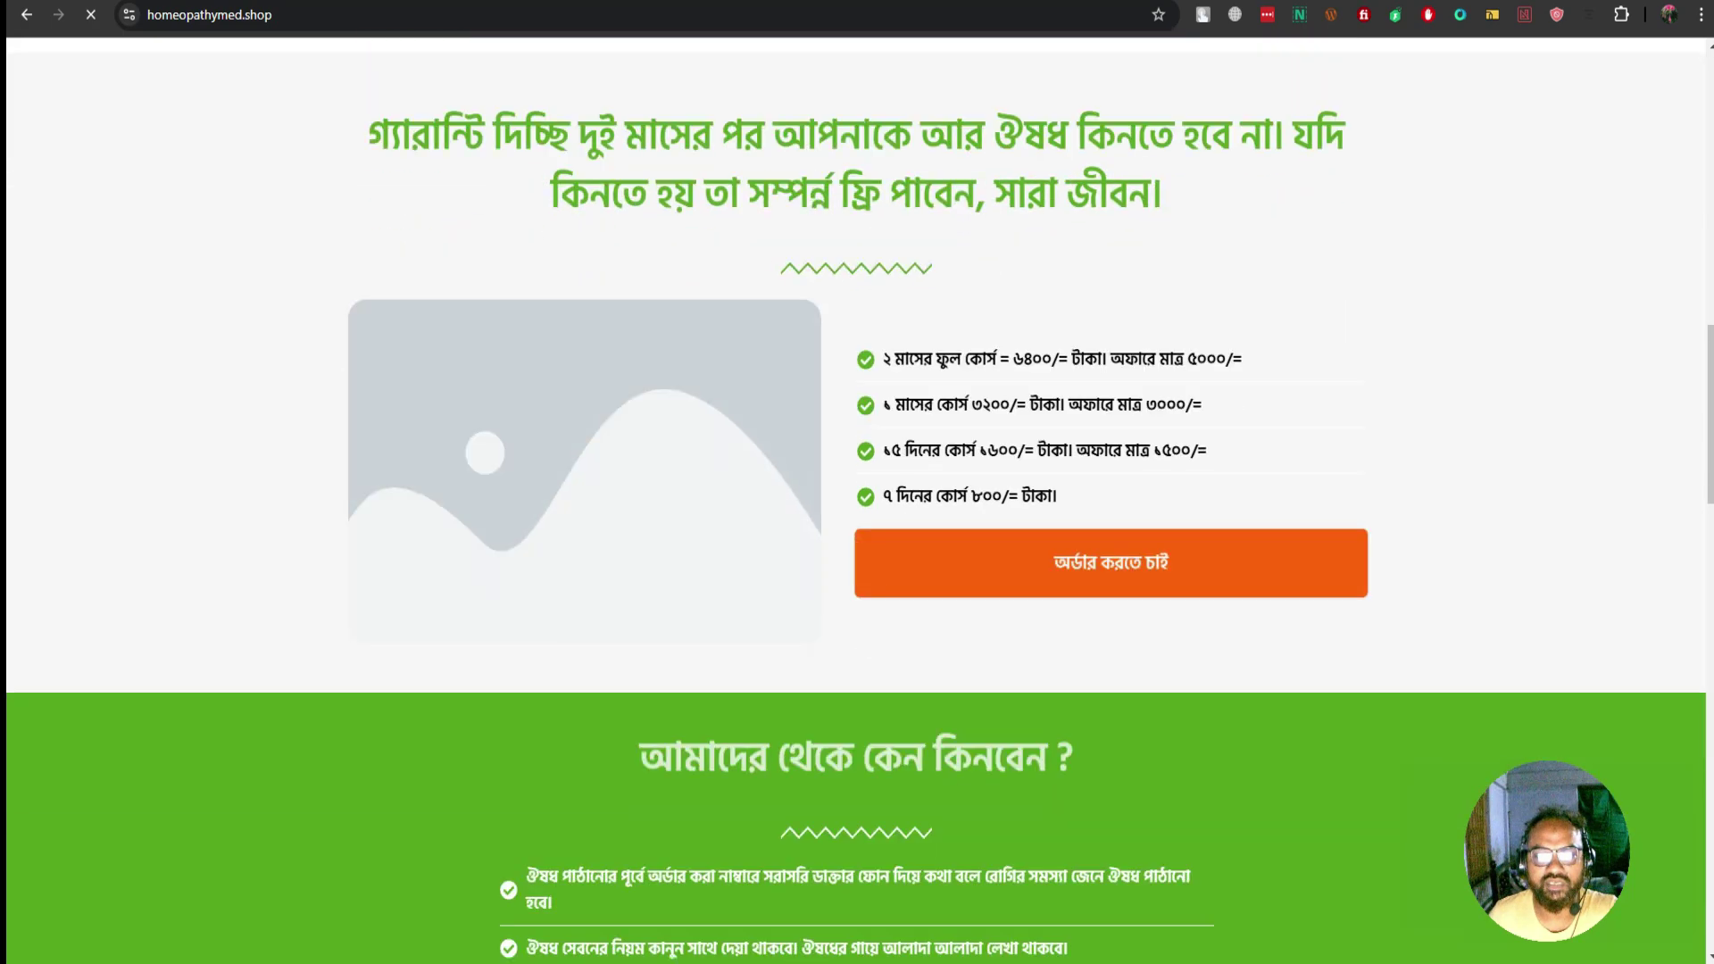
scroll(856, 500, "down", 10)
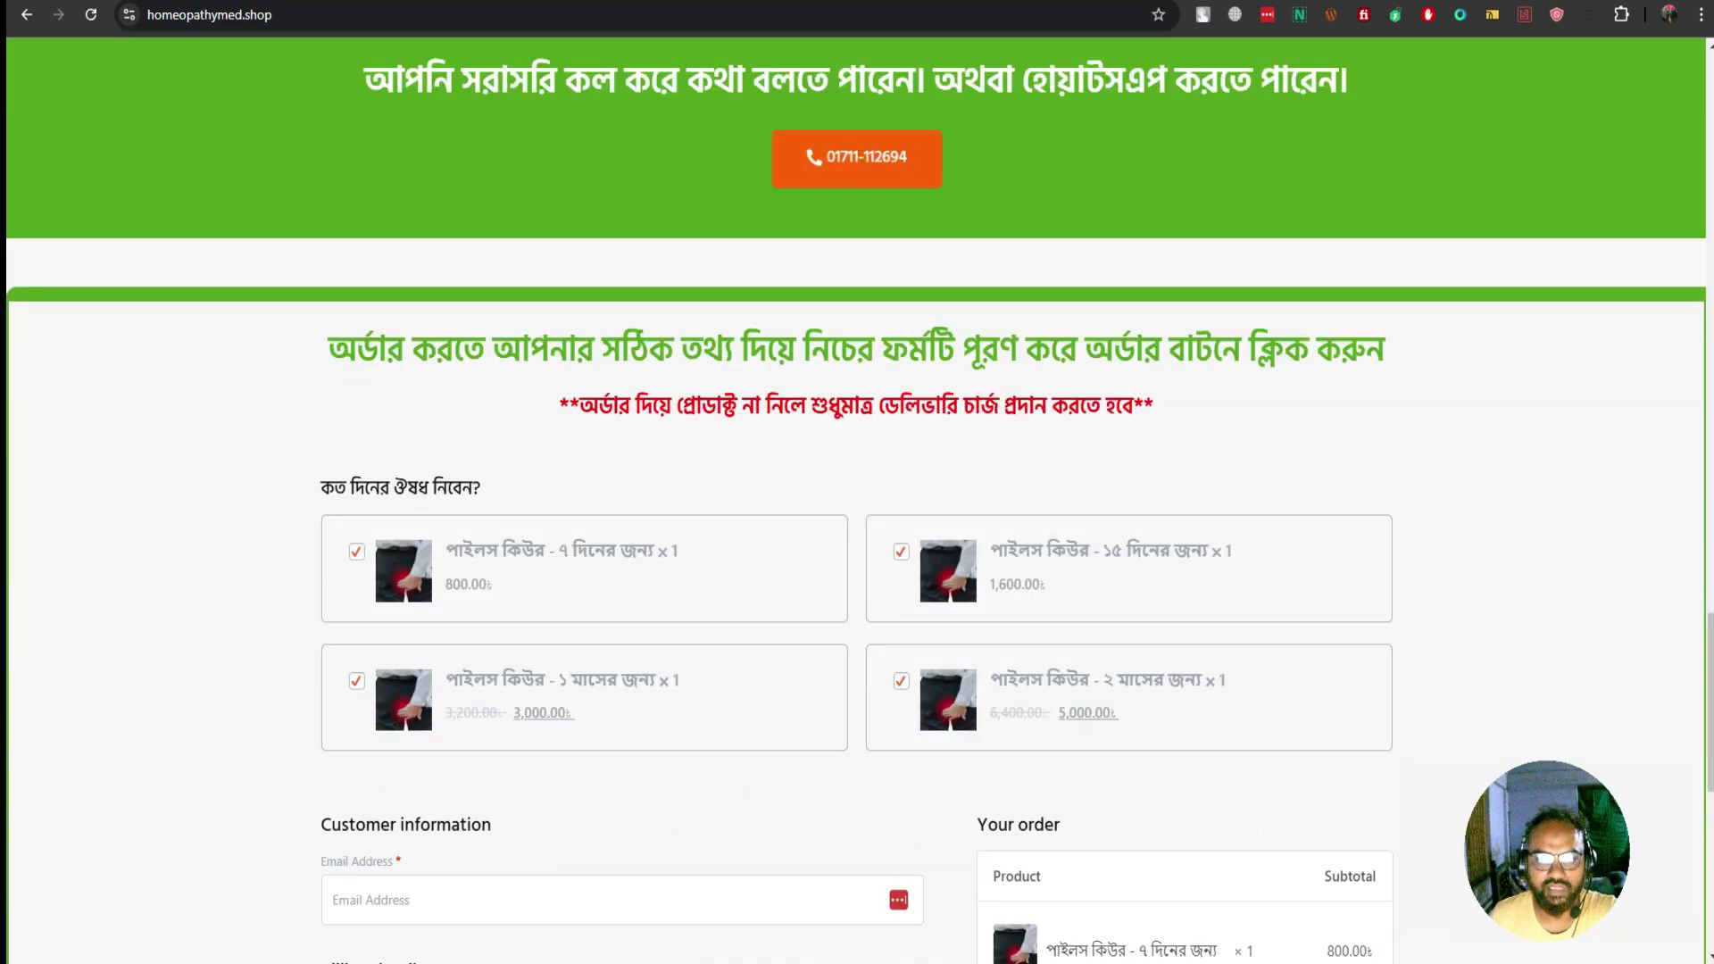
scroll(857, 500, "down", 4)
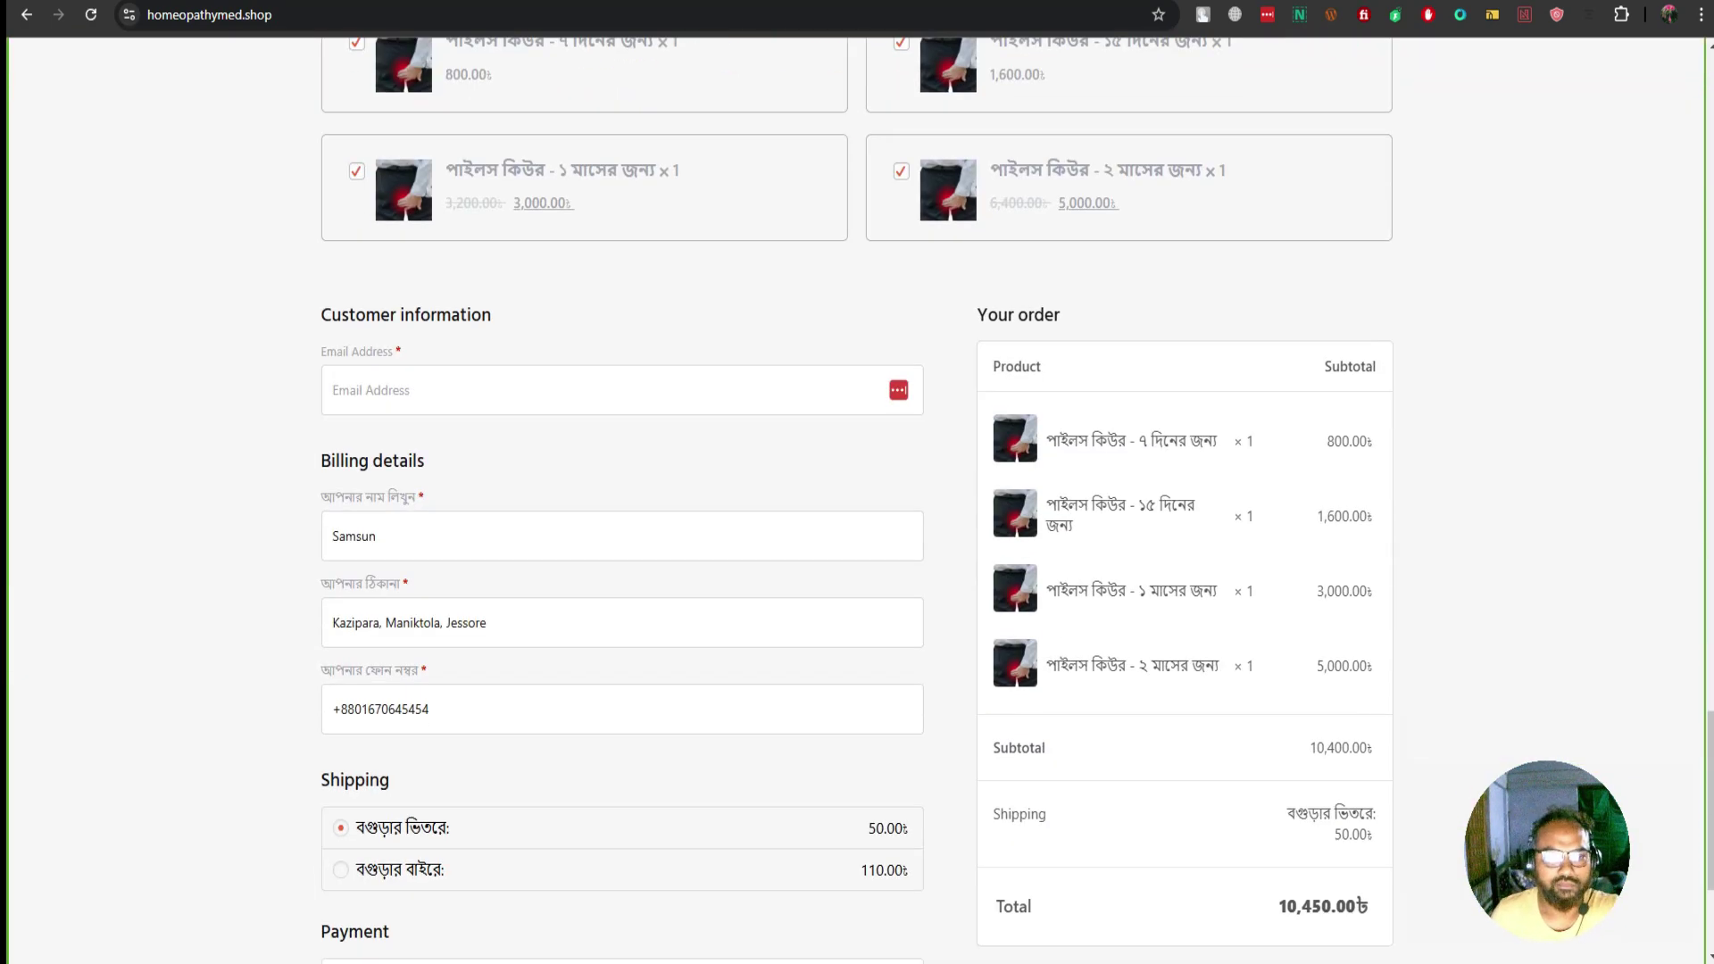
scroll(857, 500, "down", 1)
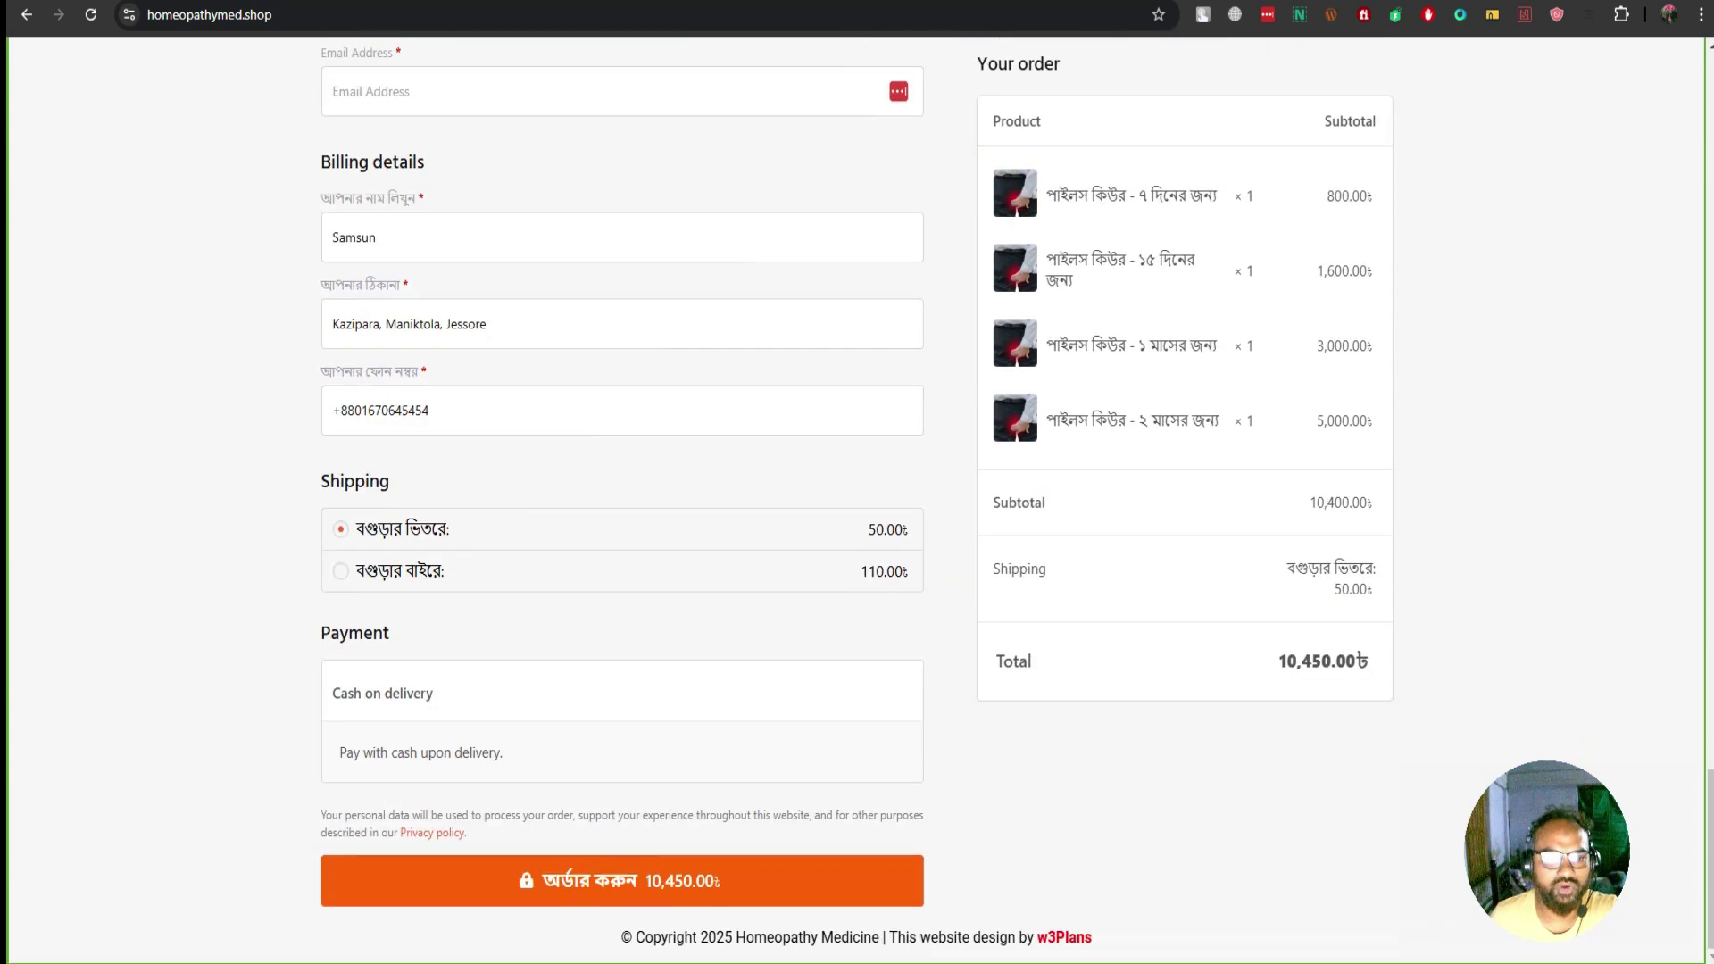
scroll(857, 500, "up", 4)
scroll(857, 500, "down", 4)
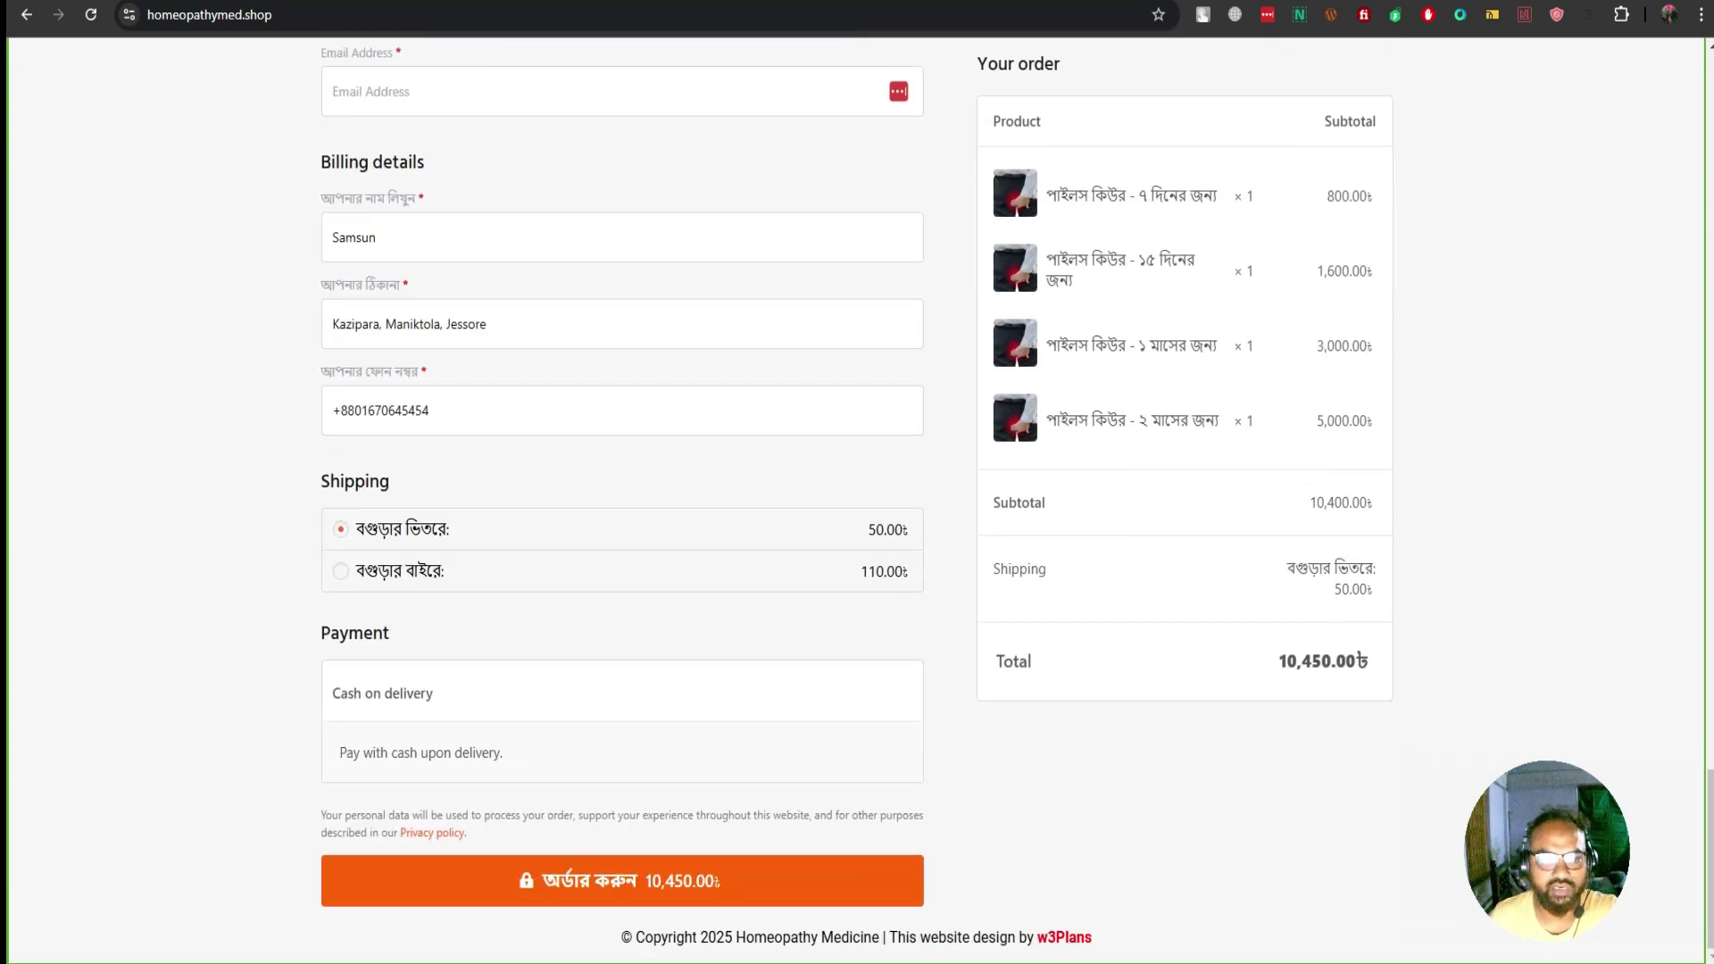
scroll(857, 500, "up", 6)
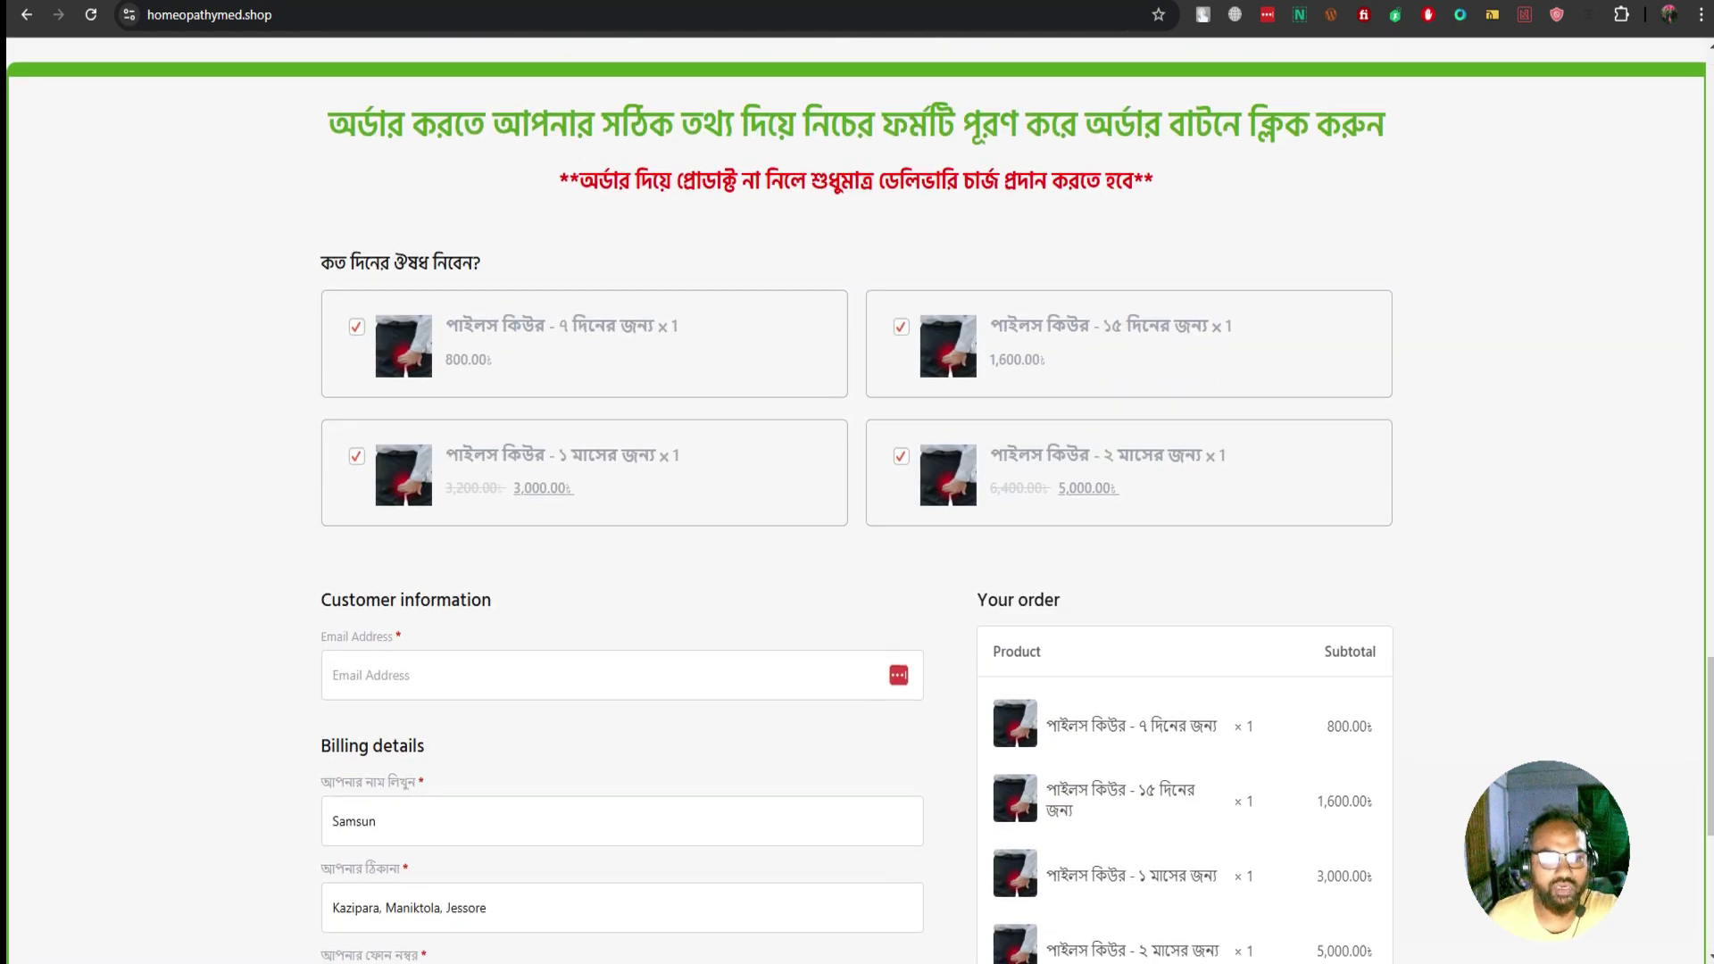
Untick the one-month piles-cure package in the order form
left_click(356, 457)
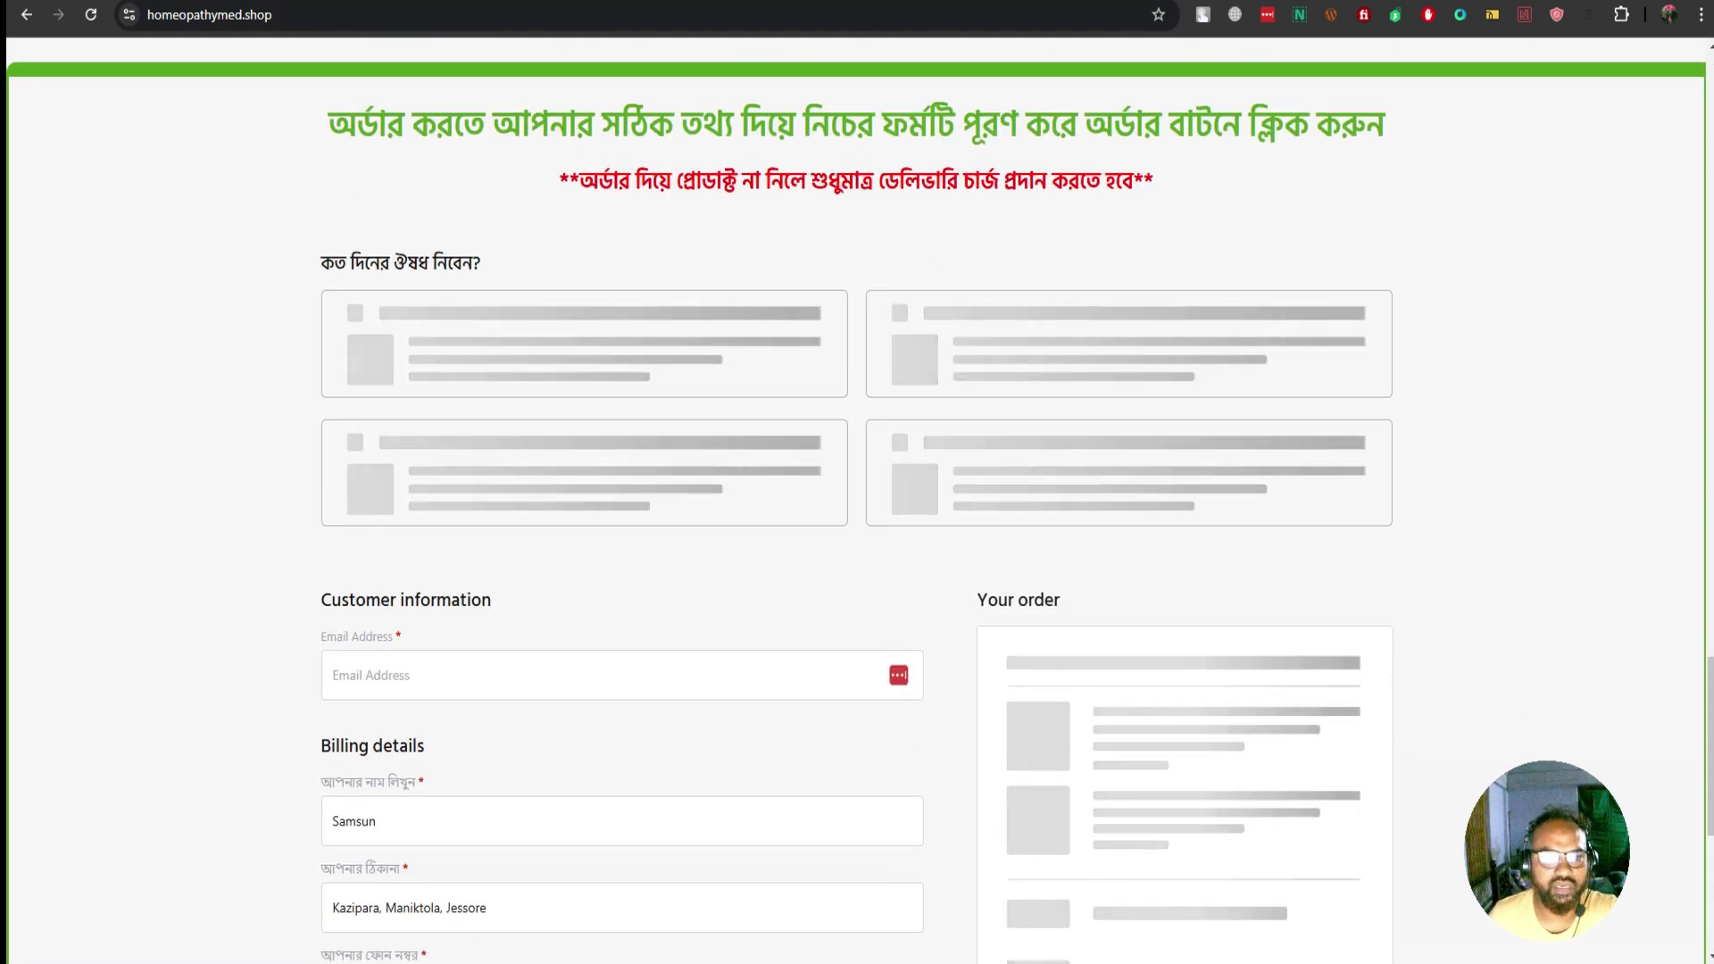
scroll(857, 500, "up", 20)
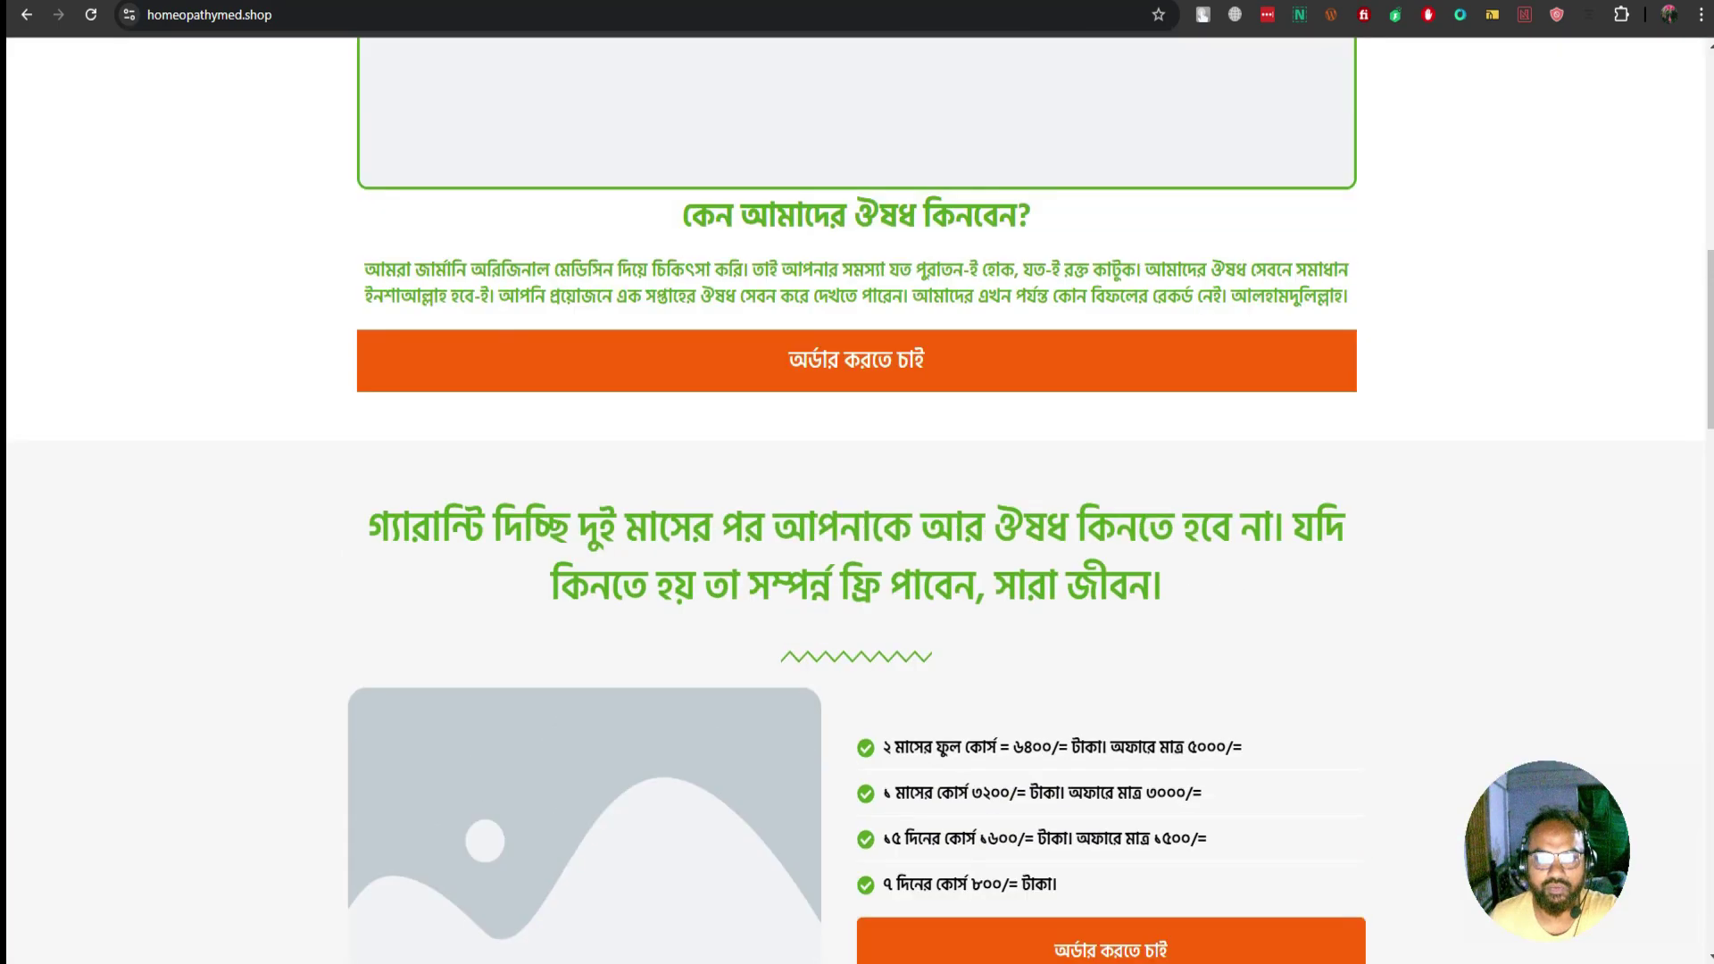
scroll(857, 500, "up", 8)
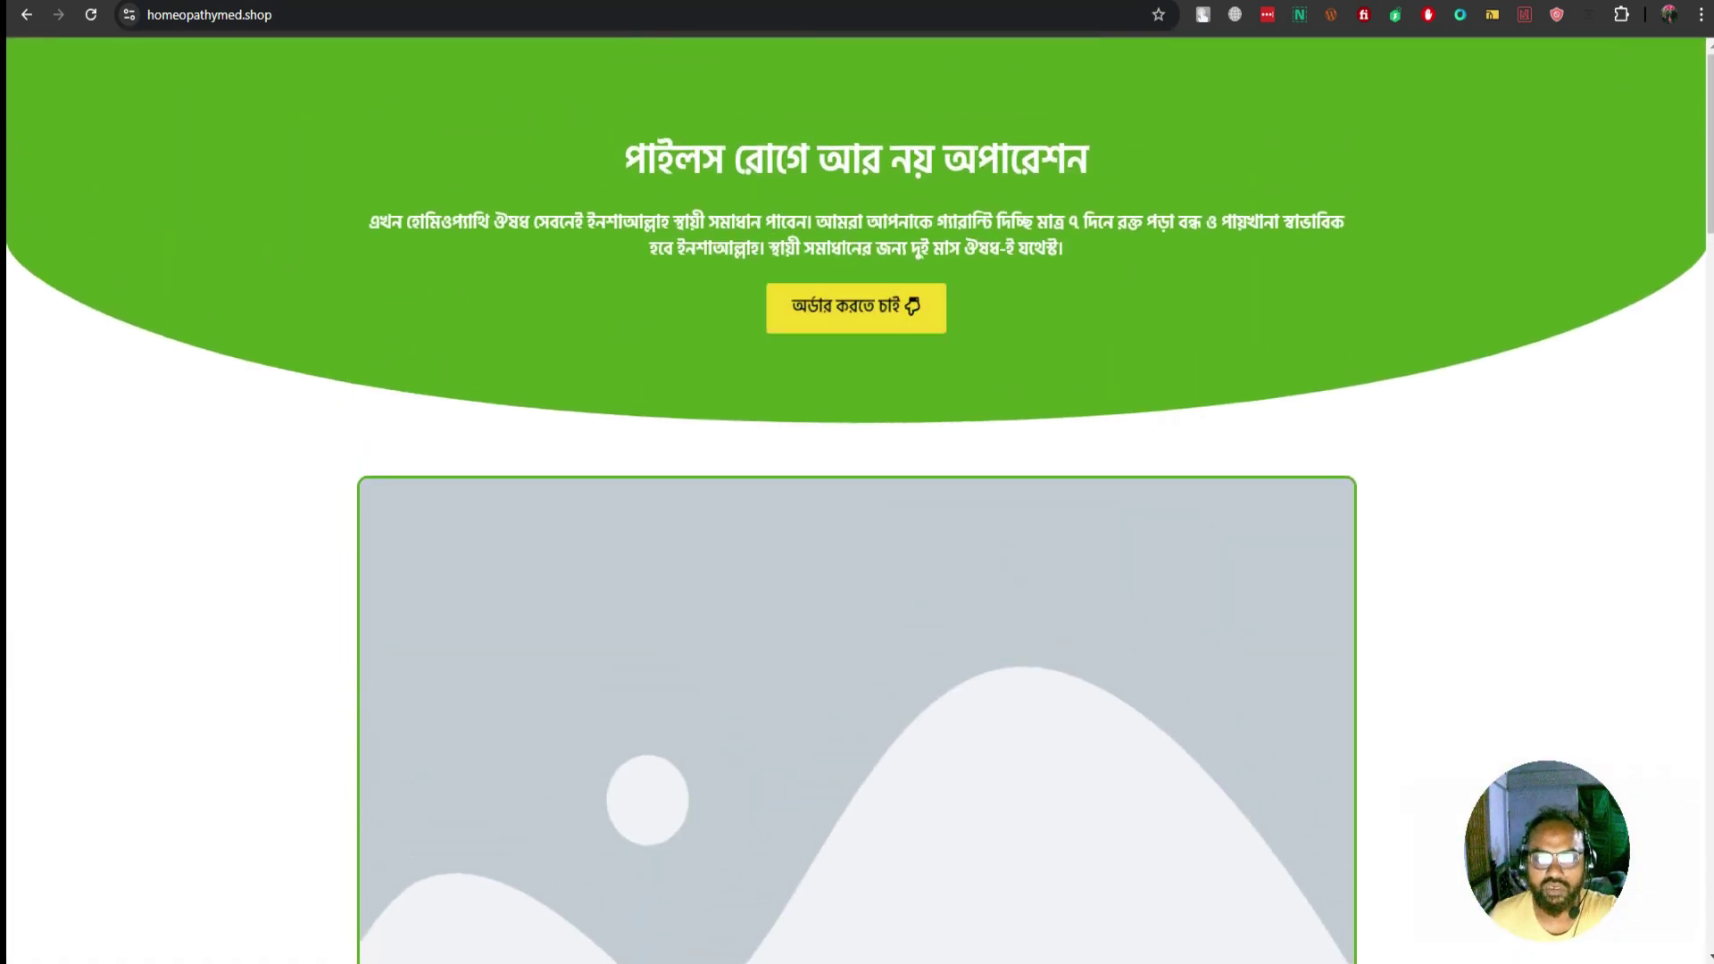
scroll(857, 308, "down", 2)
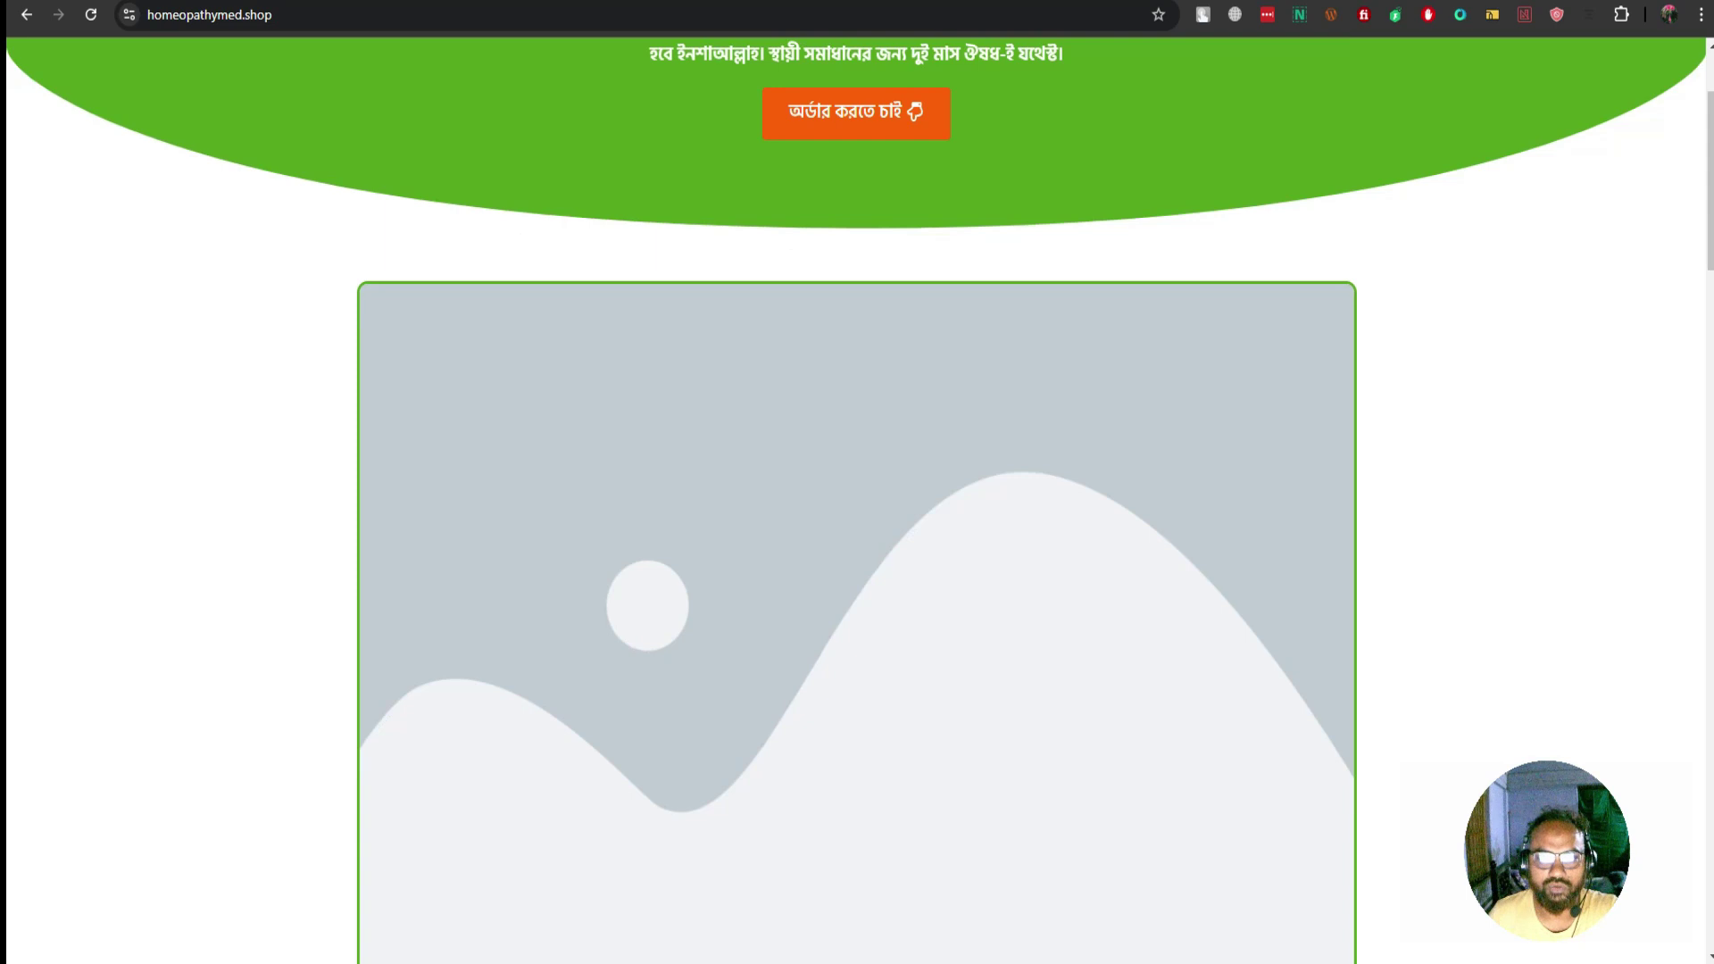
scroll(857, 500, "down", 12)
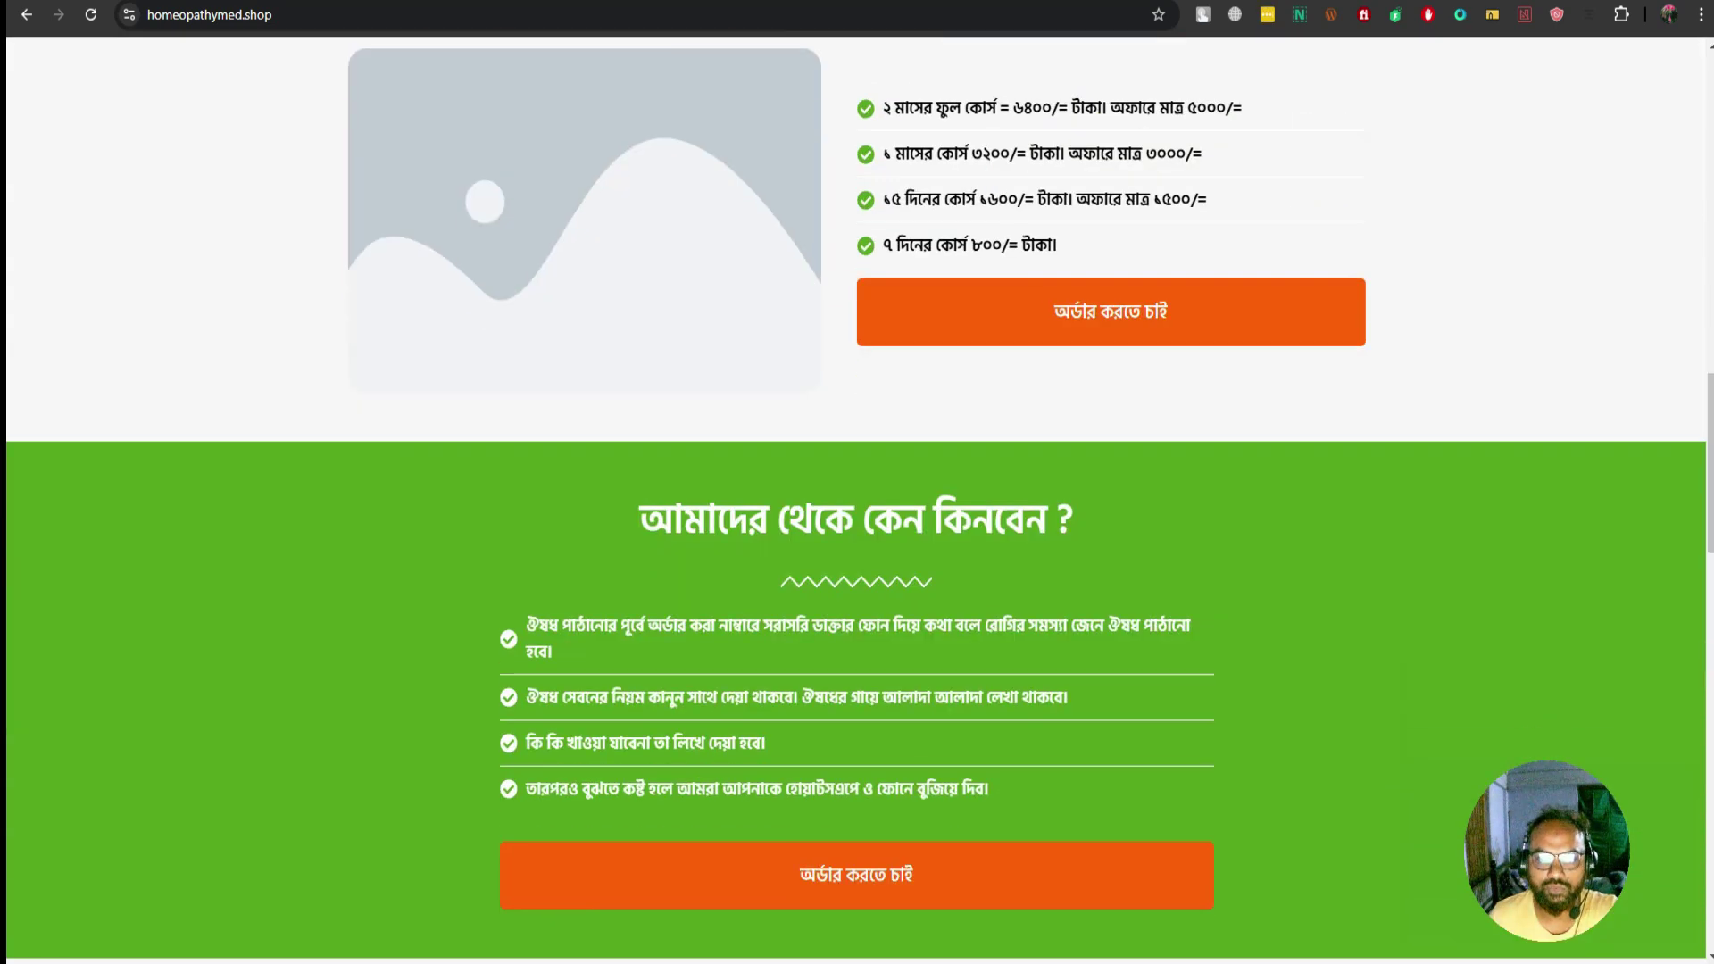
scroll(856, 500, "down", 4)
scroll(857, 499, "up", 5)
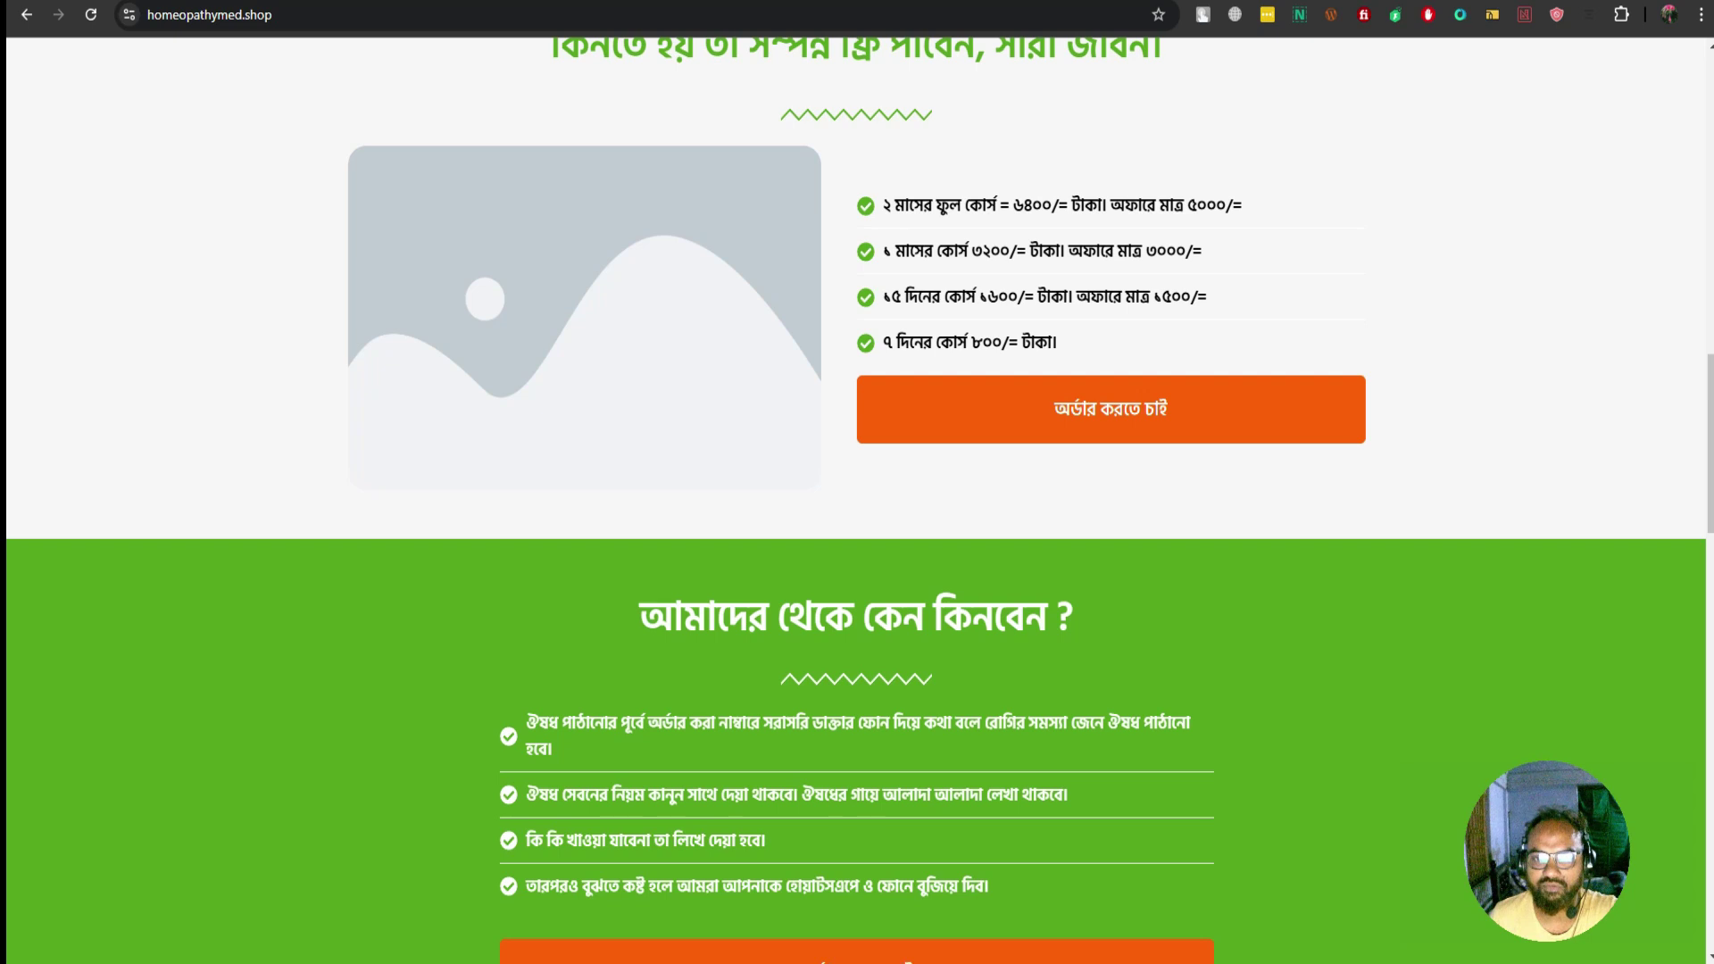
Highlight the four package price lines, then return to the order form
left_click_drag(884, 205, 1056, 342)
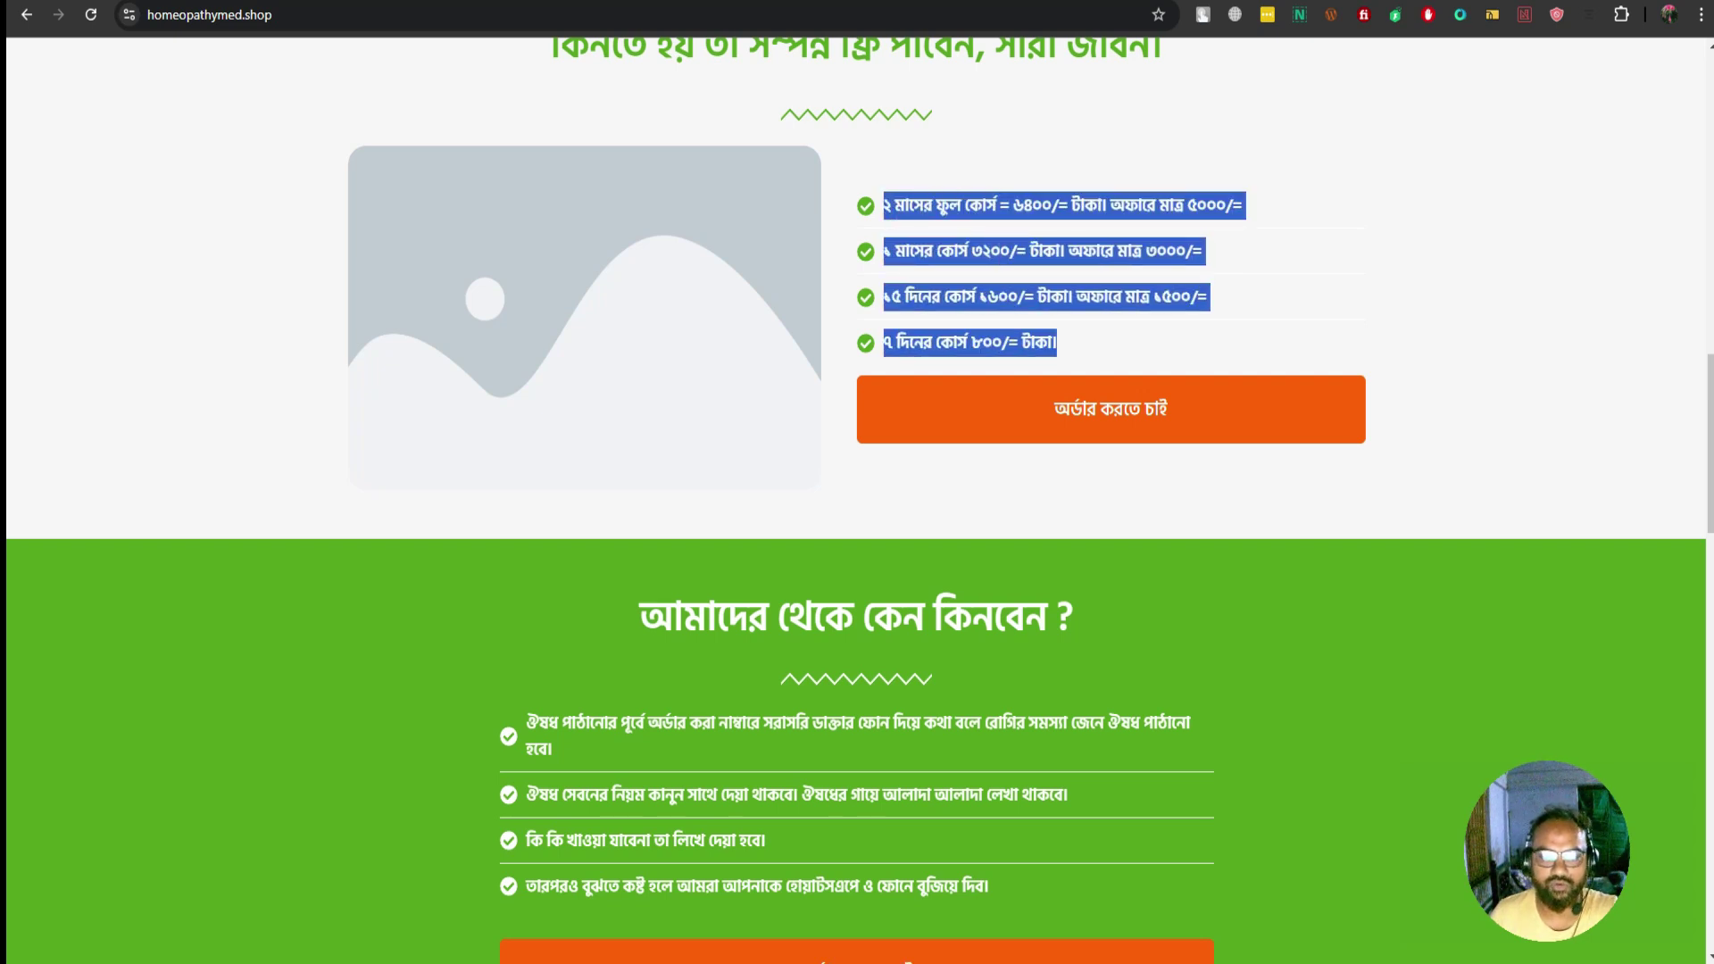
scroll(857, 499, "down", 2)
scroll(857, 500, "down", 5)
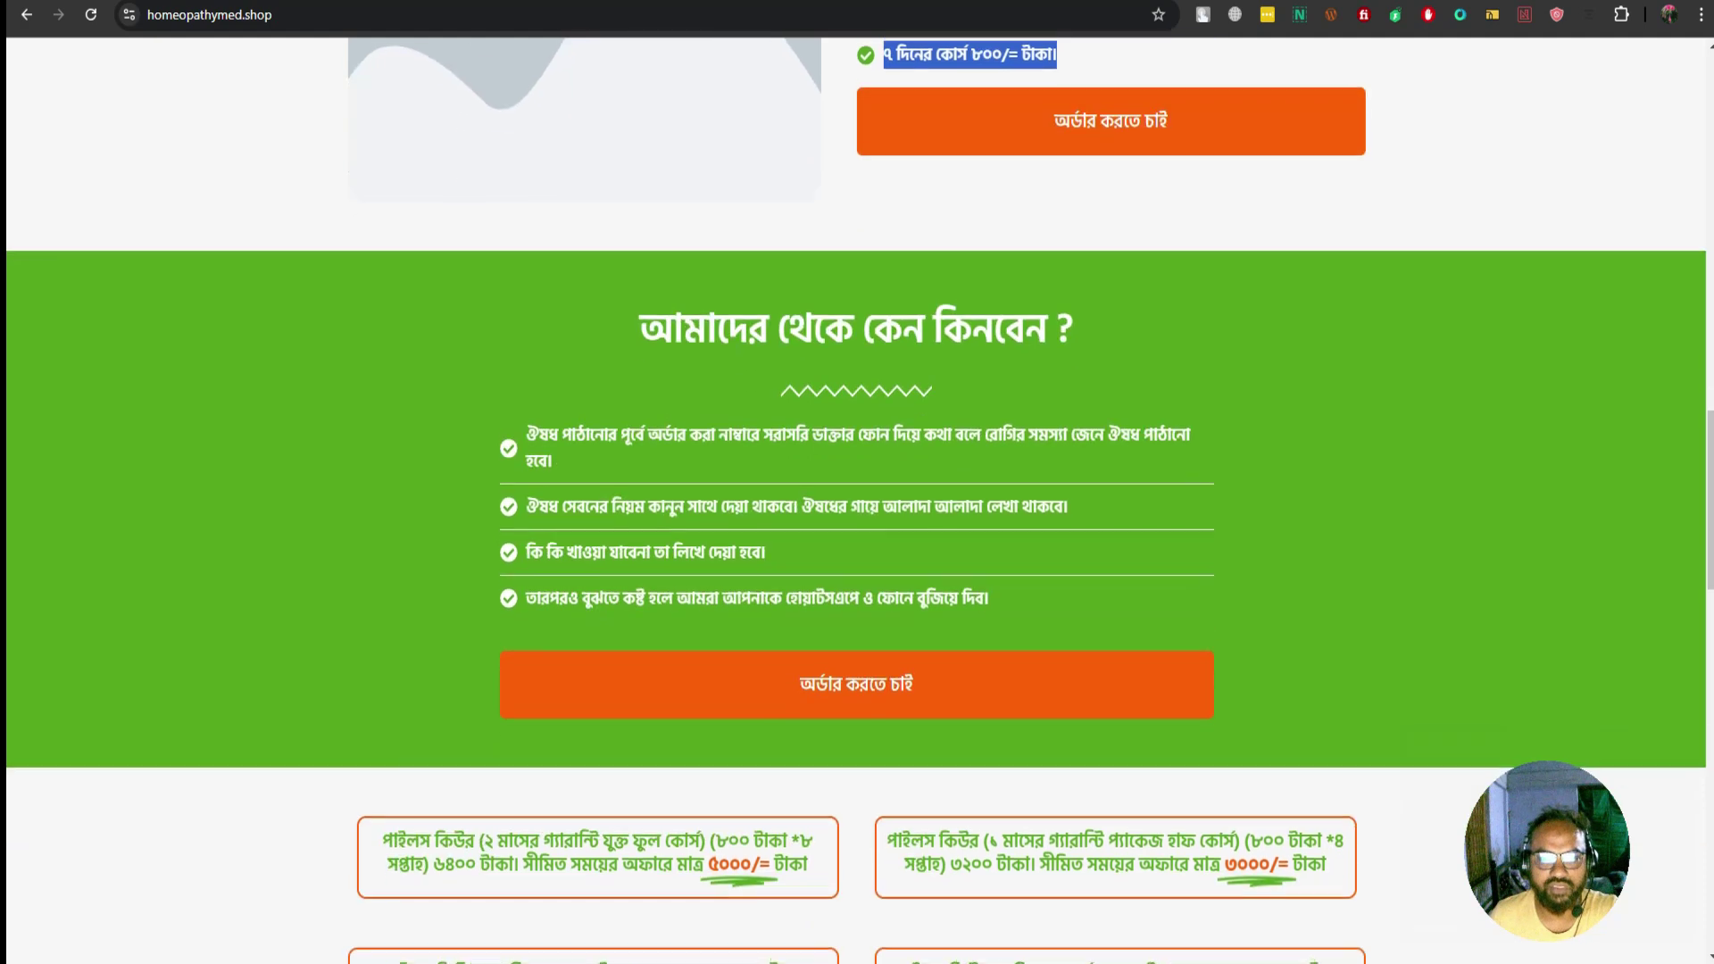
scroll(857, 500, "down", 3)
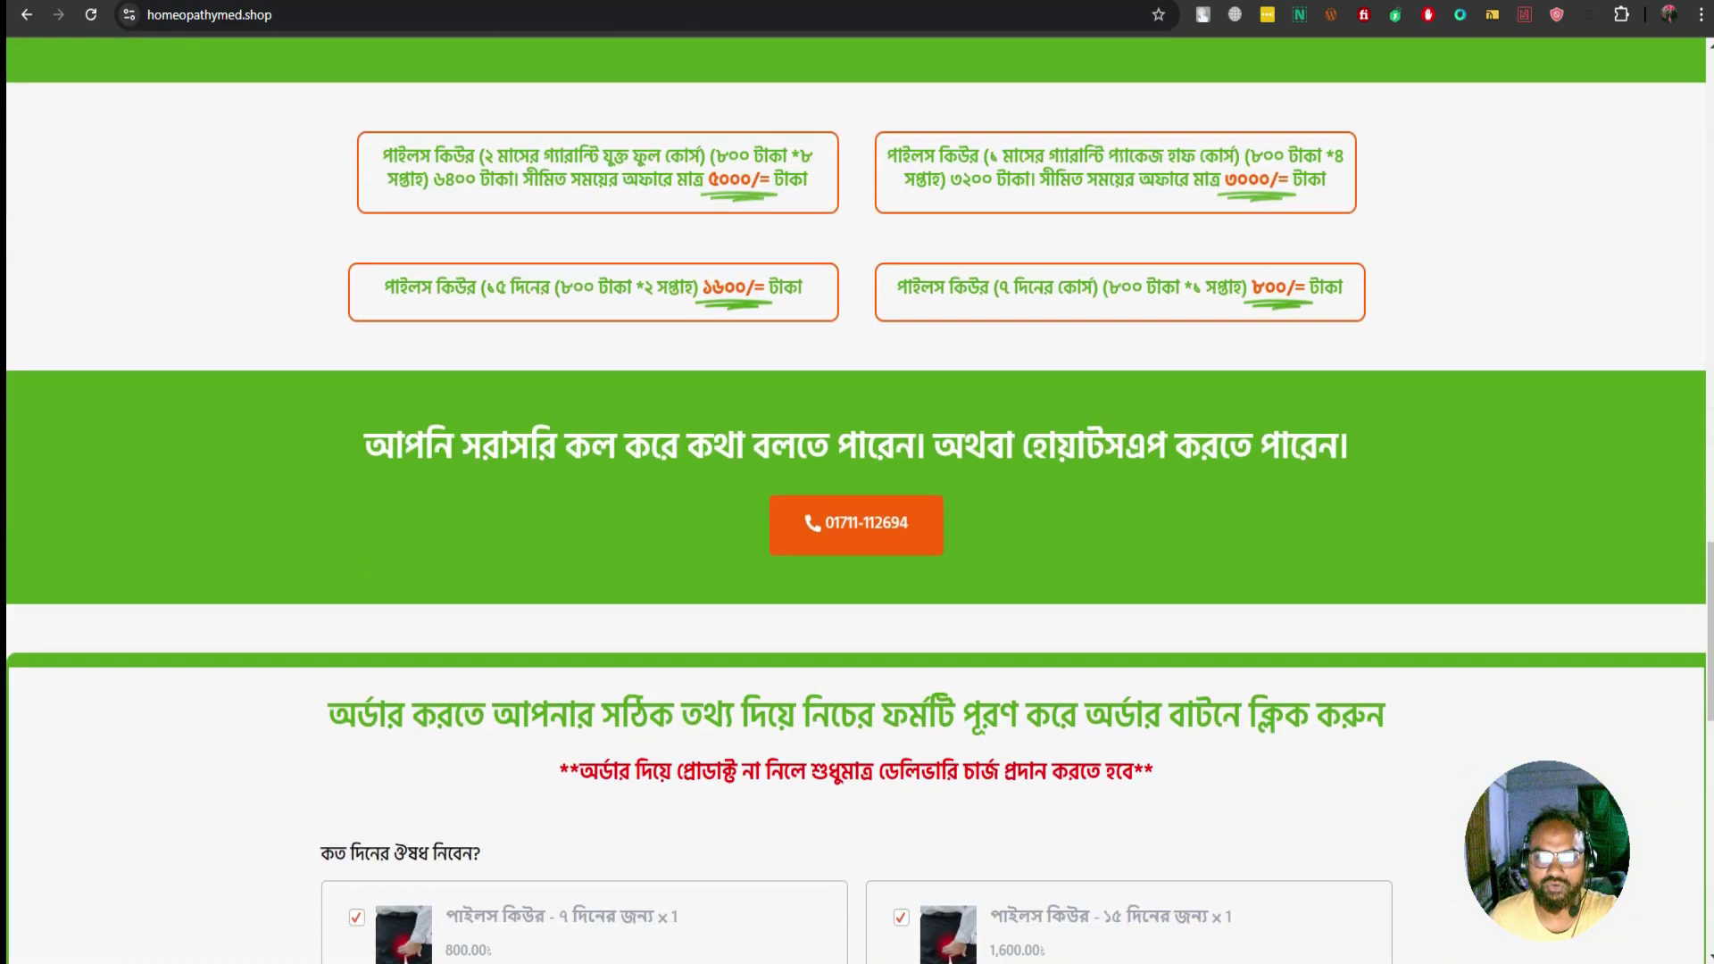
scroll(857, 500, "down", 1)
scroll(856, 500, "up", 1)
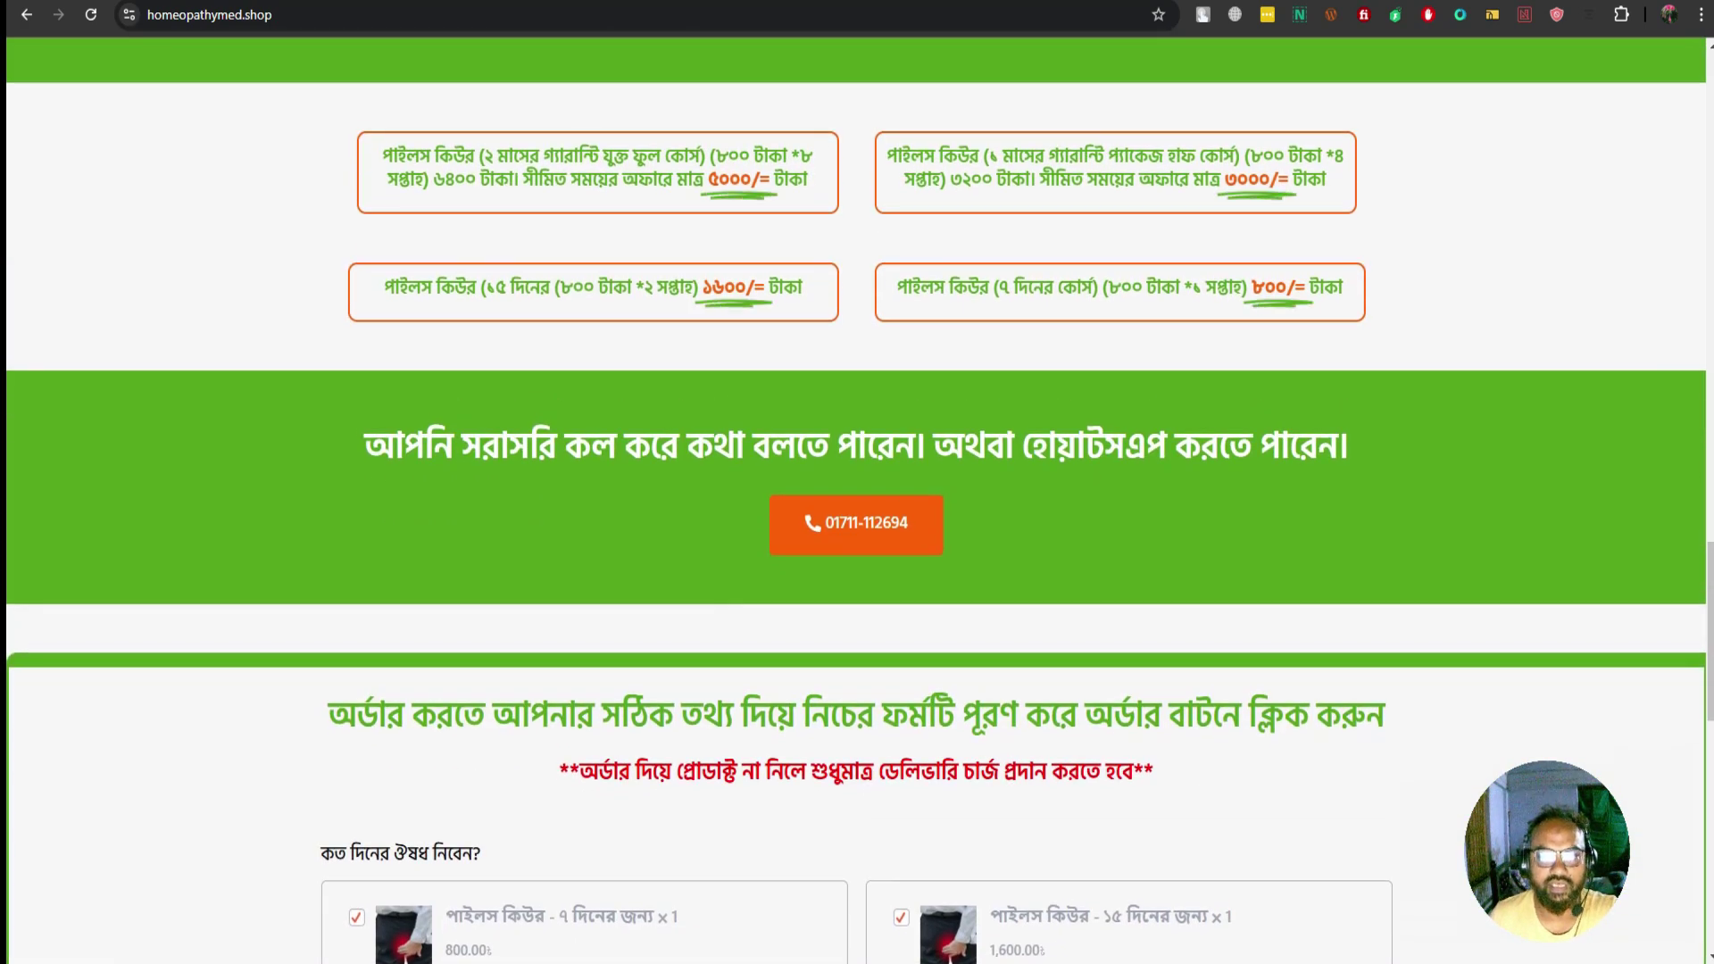
scroll(857, 500, "down", 6)
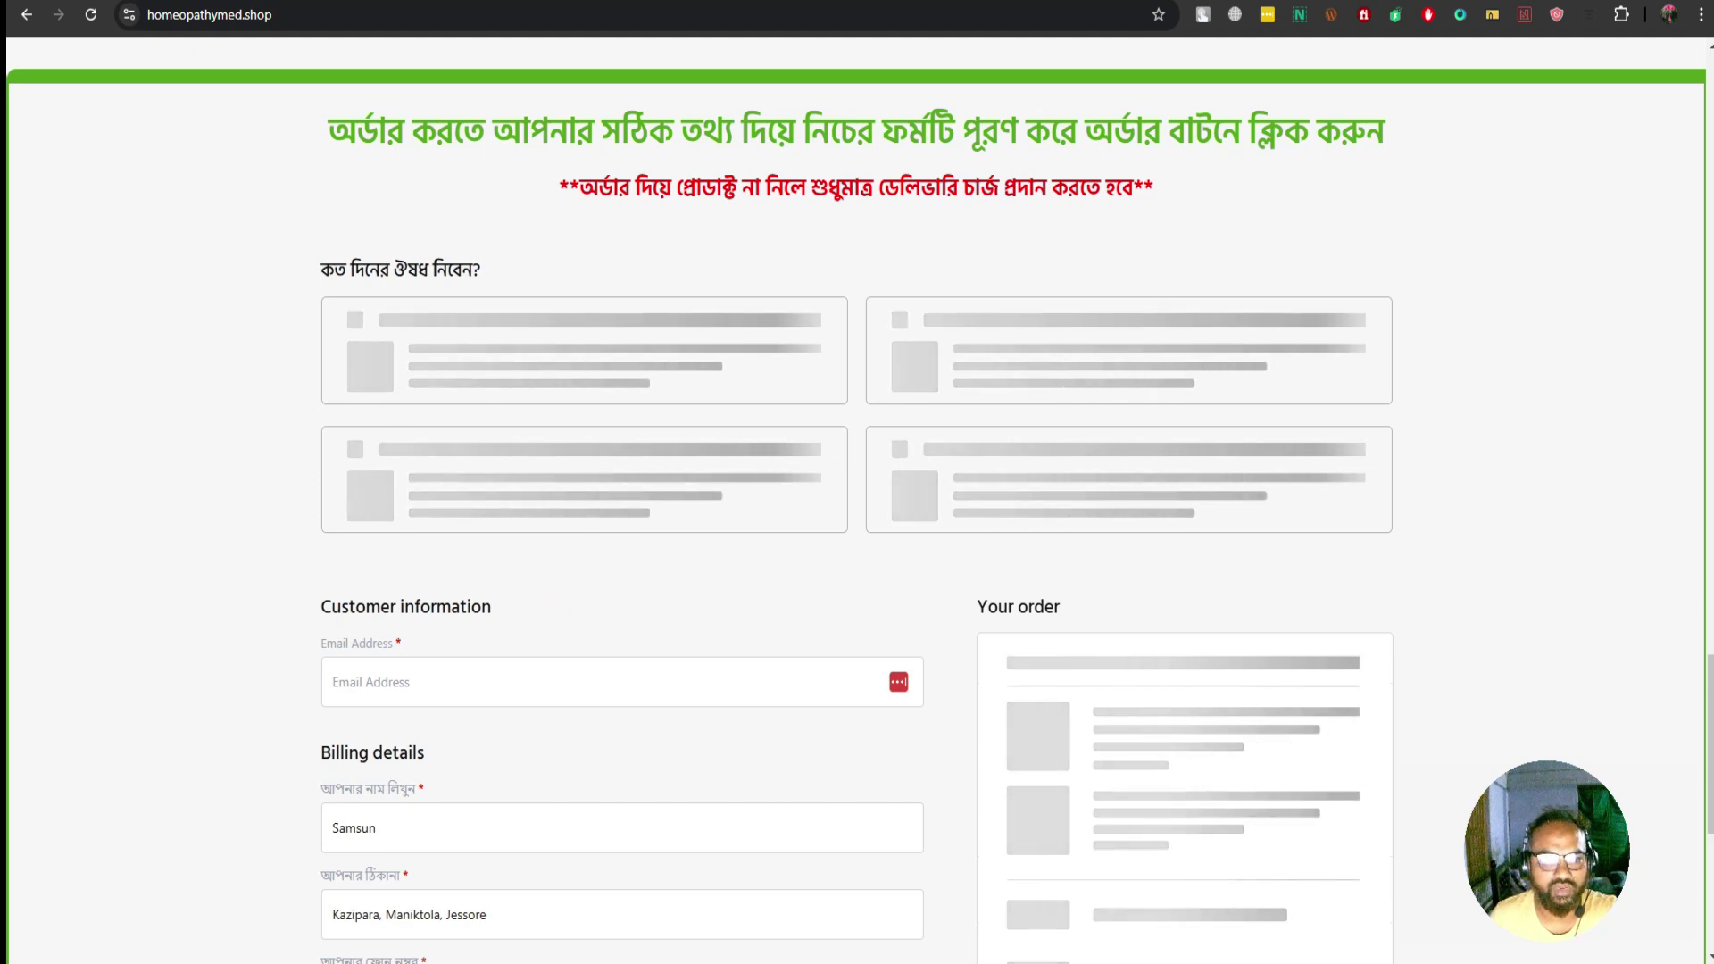
Choose the 110.00৳ 'বগুড়ার বাইরে' shipping option so the order total becomes 910.00৳
scroll(857, 499, "down", 4)
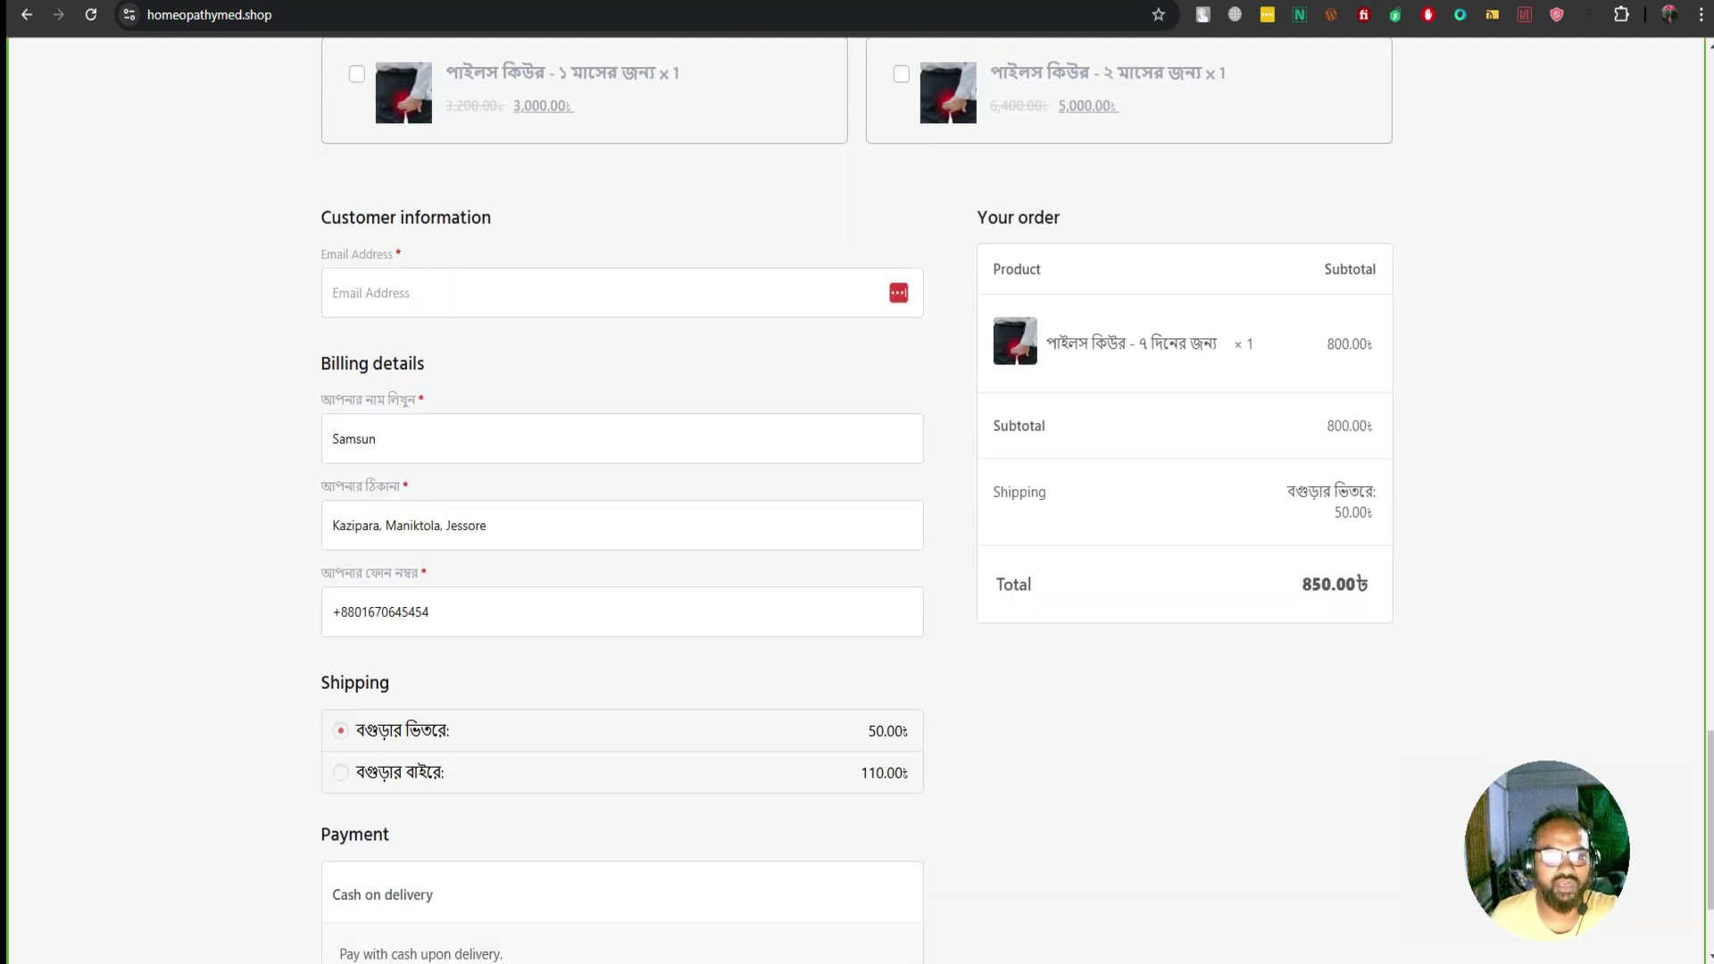
left_click(339, 293)
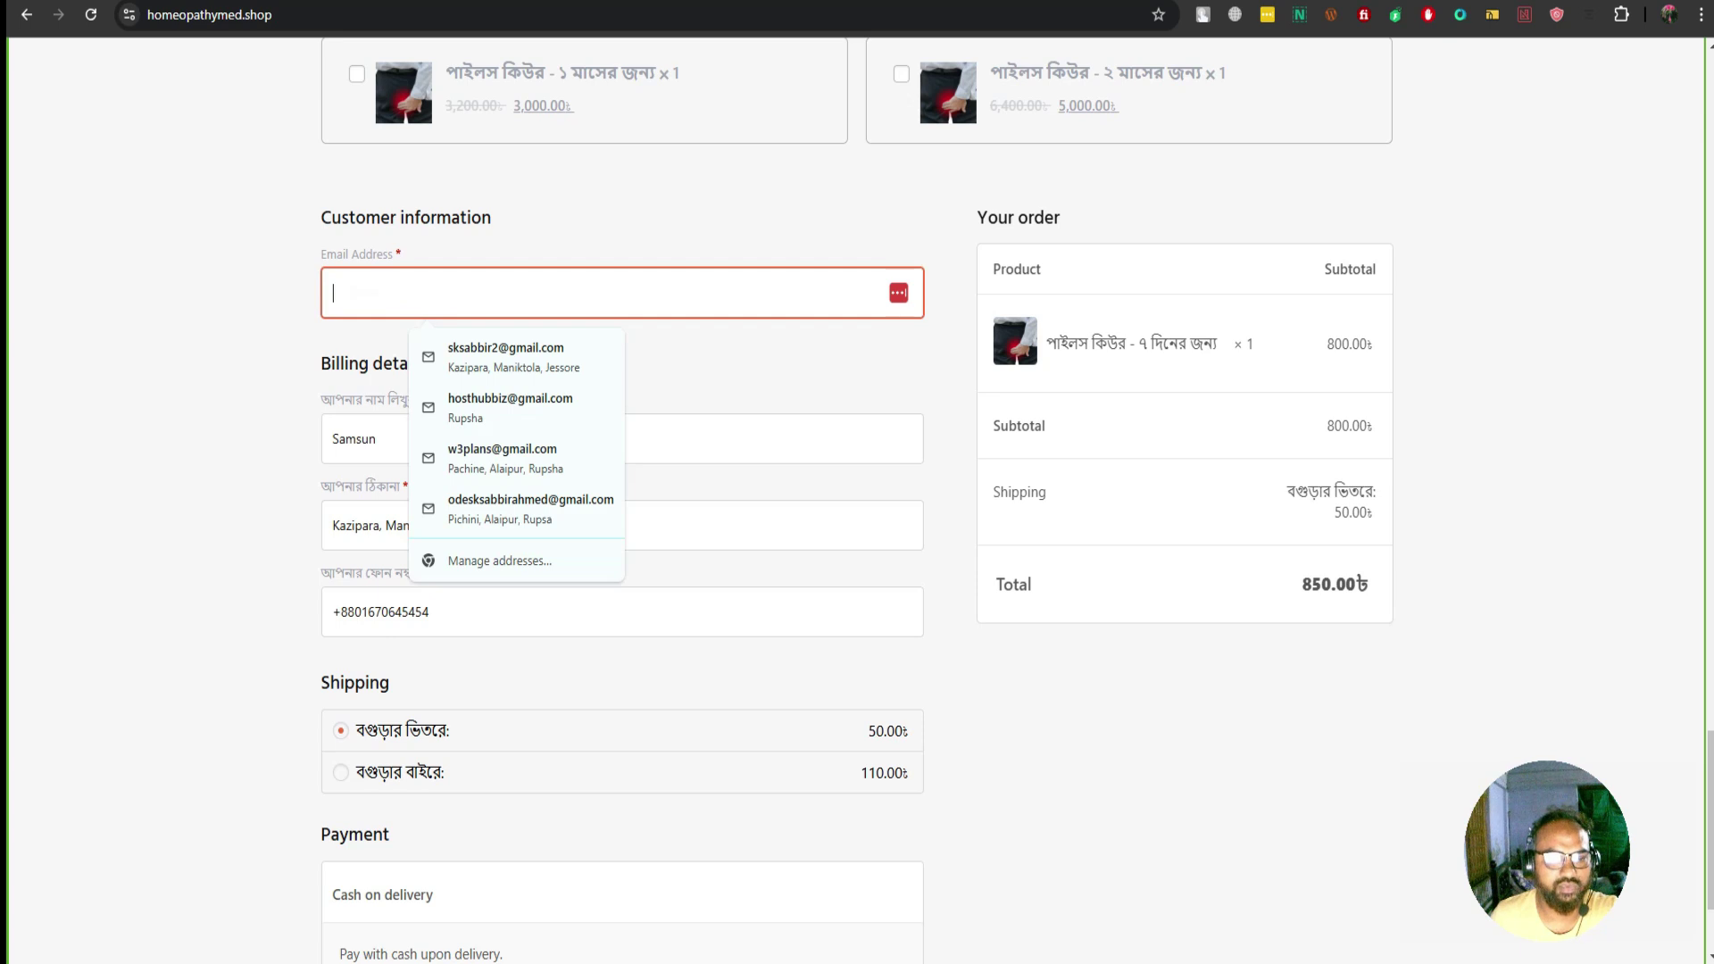
left_click(337, 439)
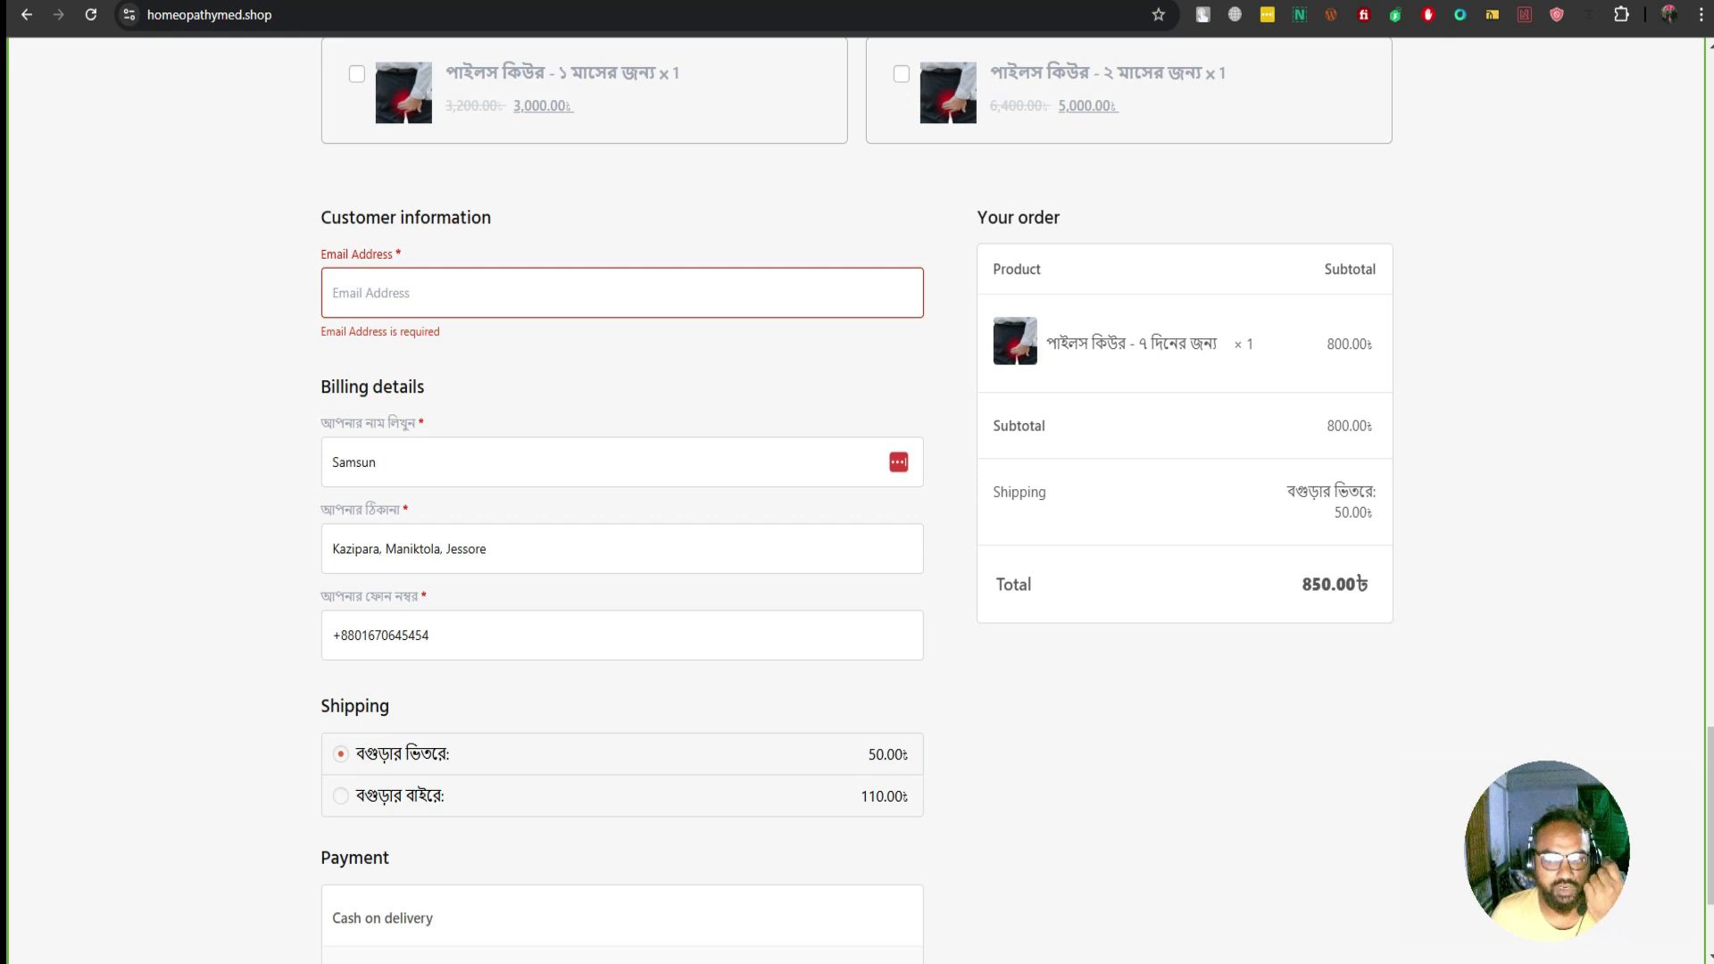
scroll(856, 499, "down", 3)
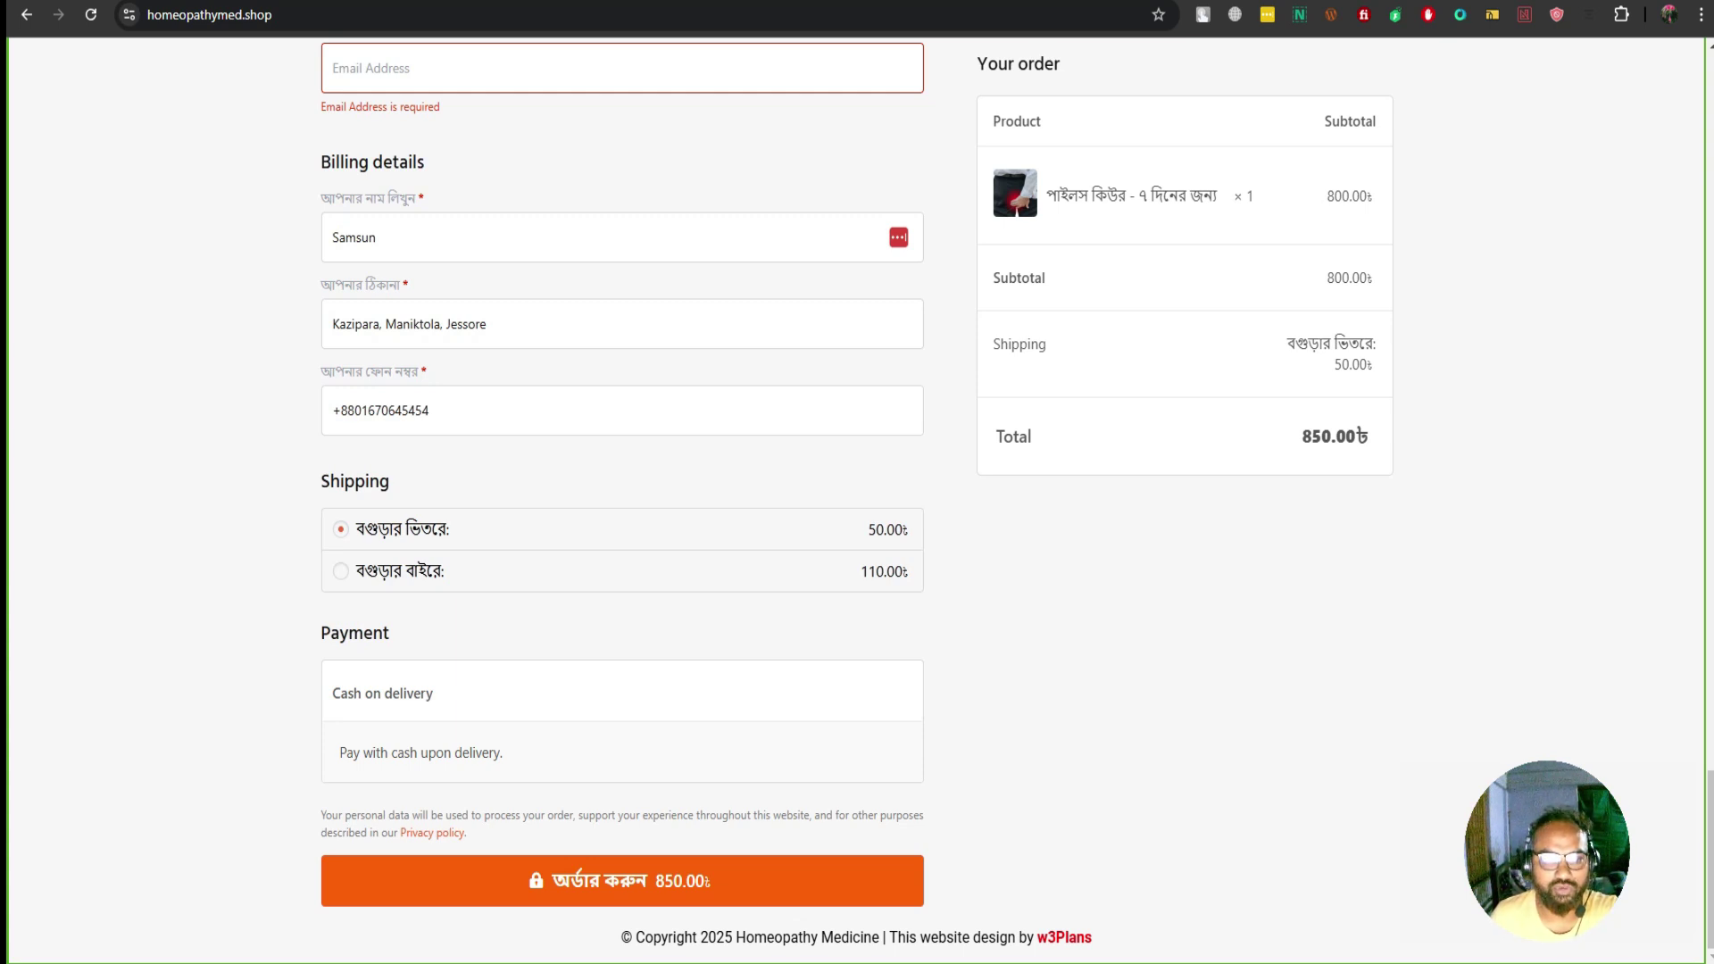
left_click_drag(868, 529, 911, 529)
left_click(340, 571)
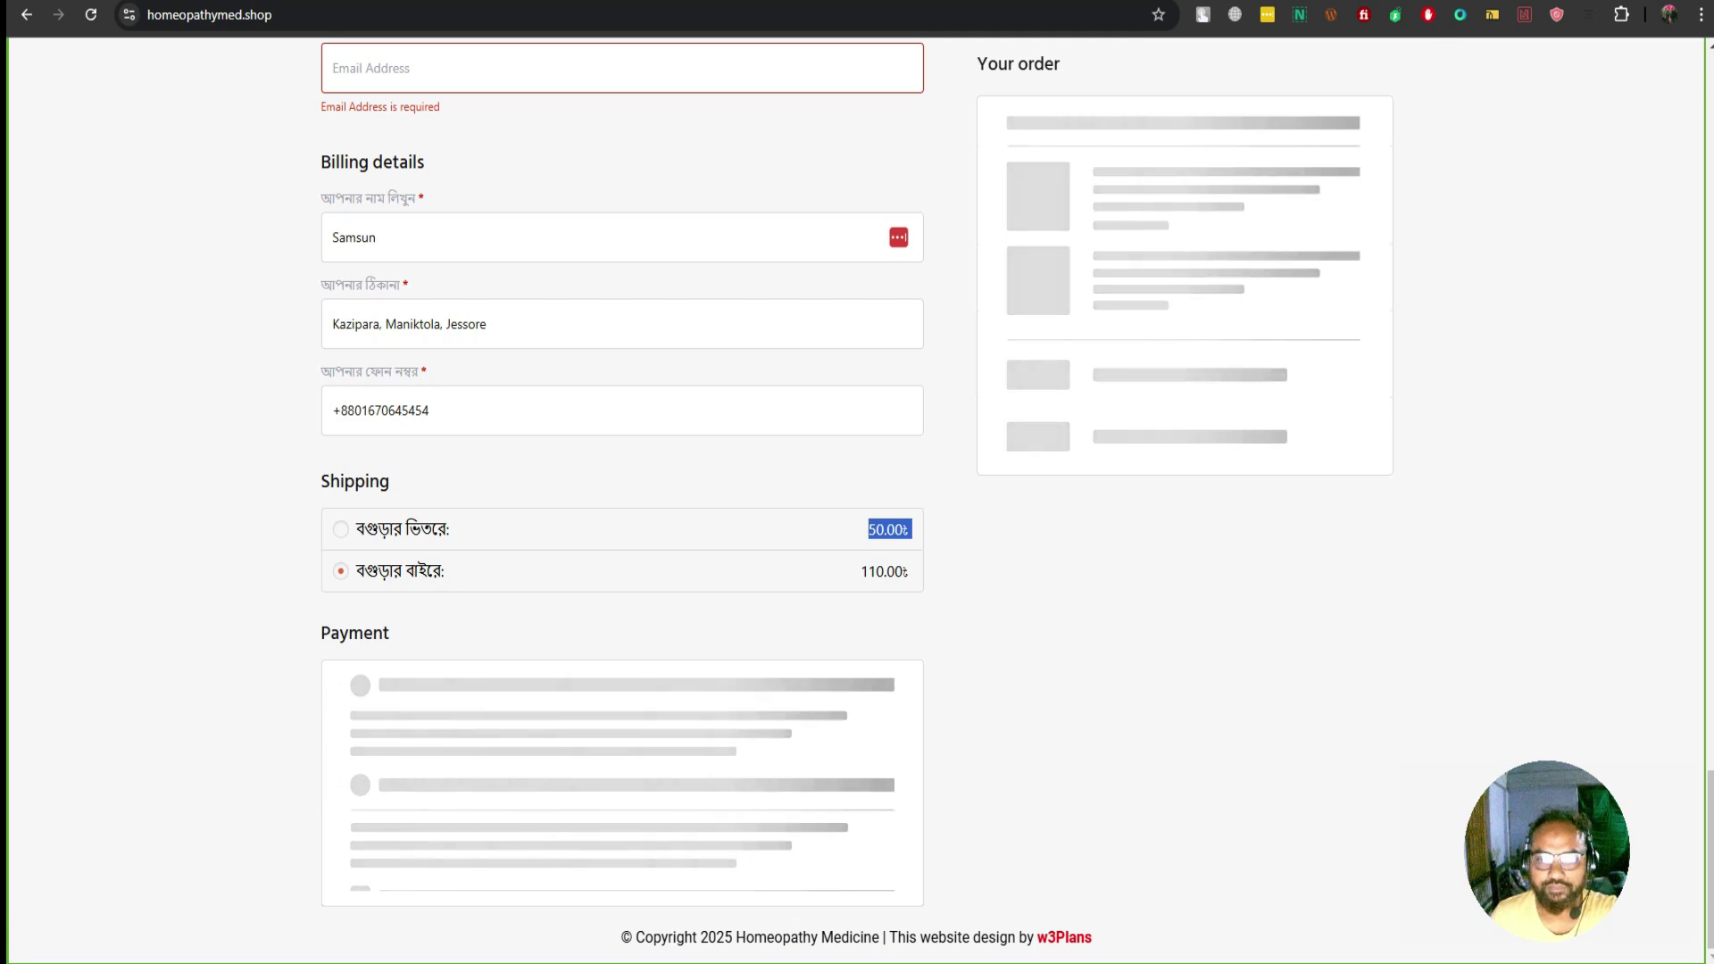
double_click(1349, 277)
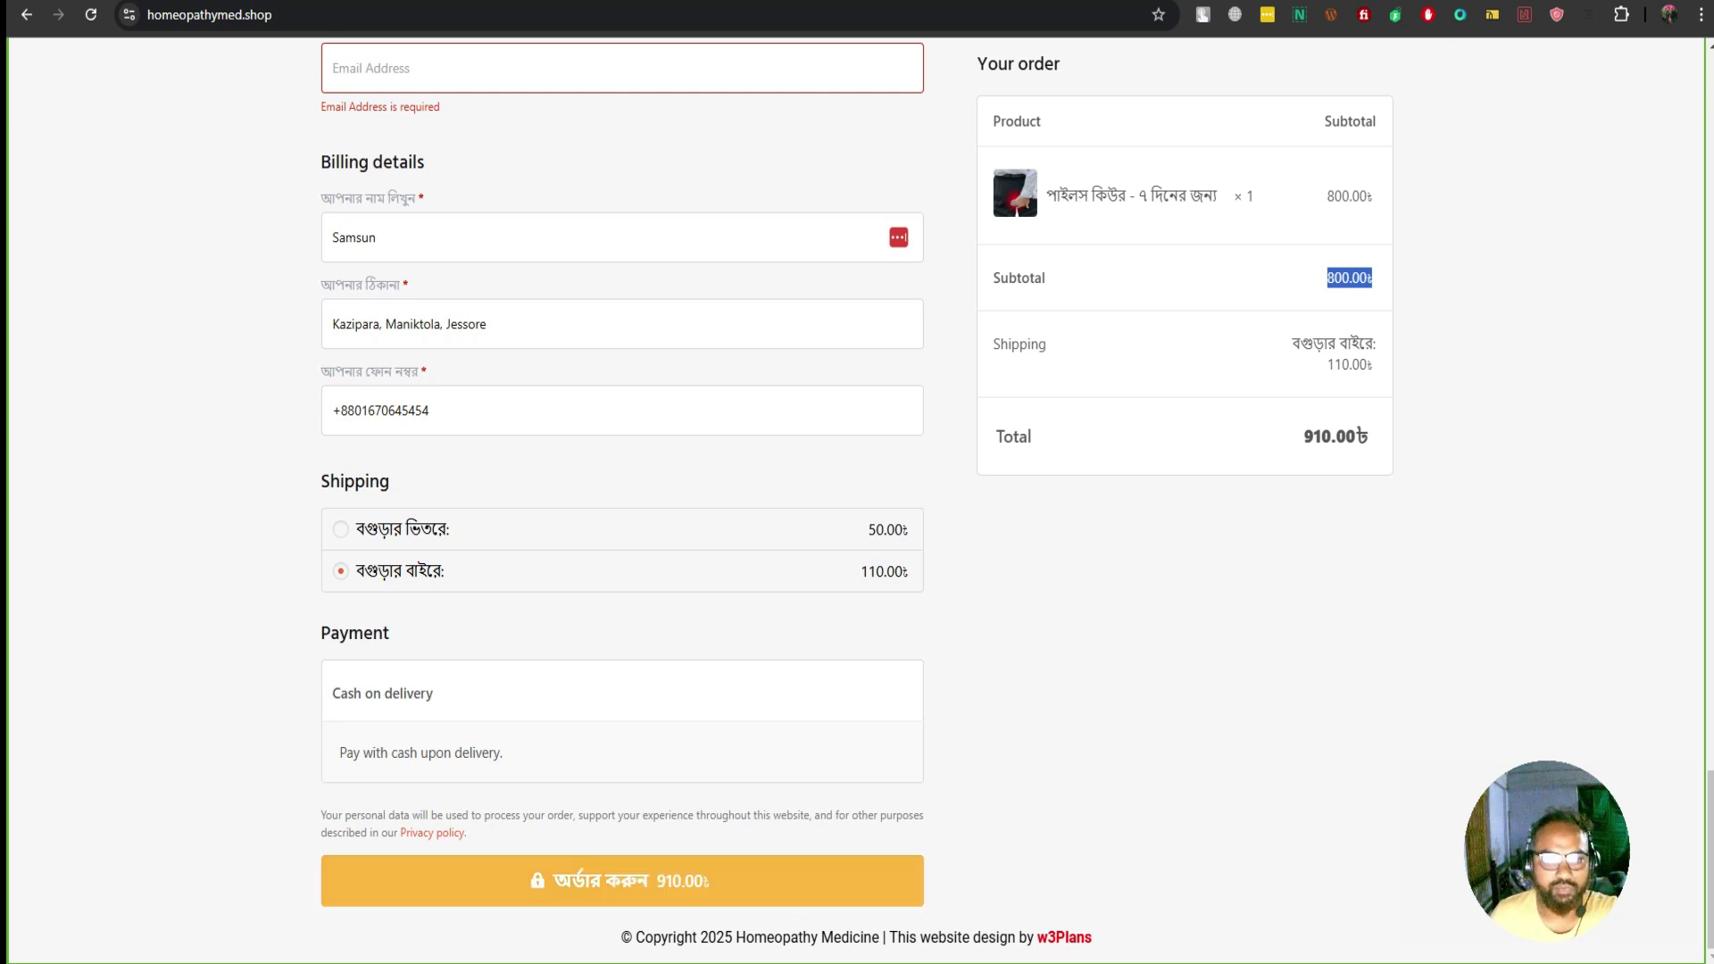
scroll(857, 500, "up", 1)
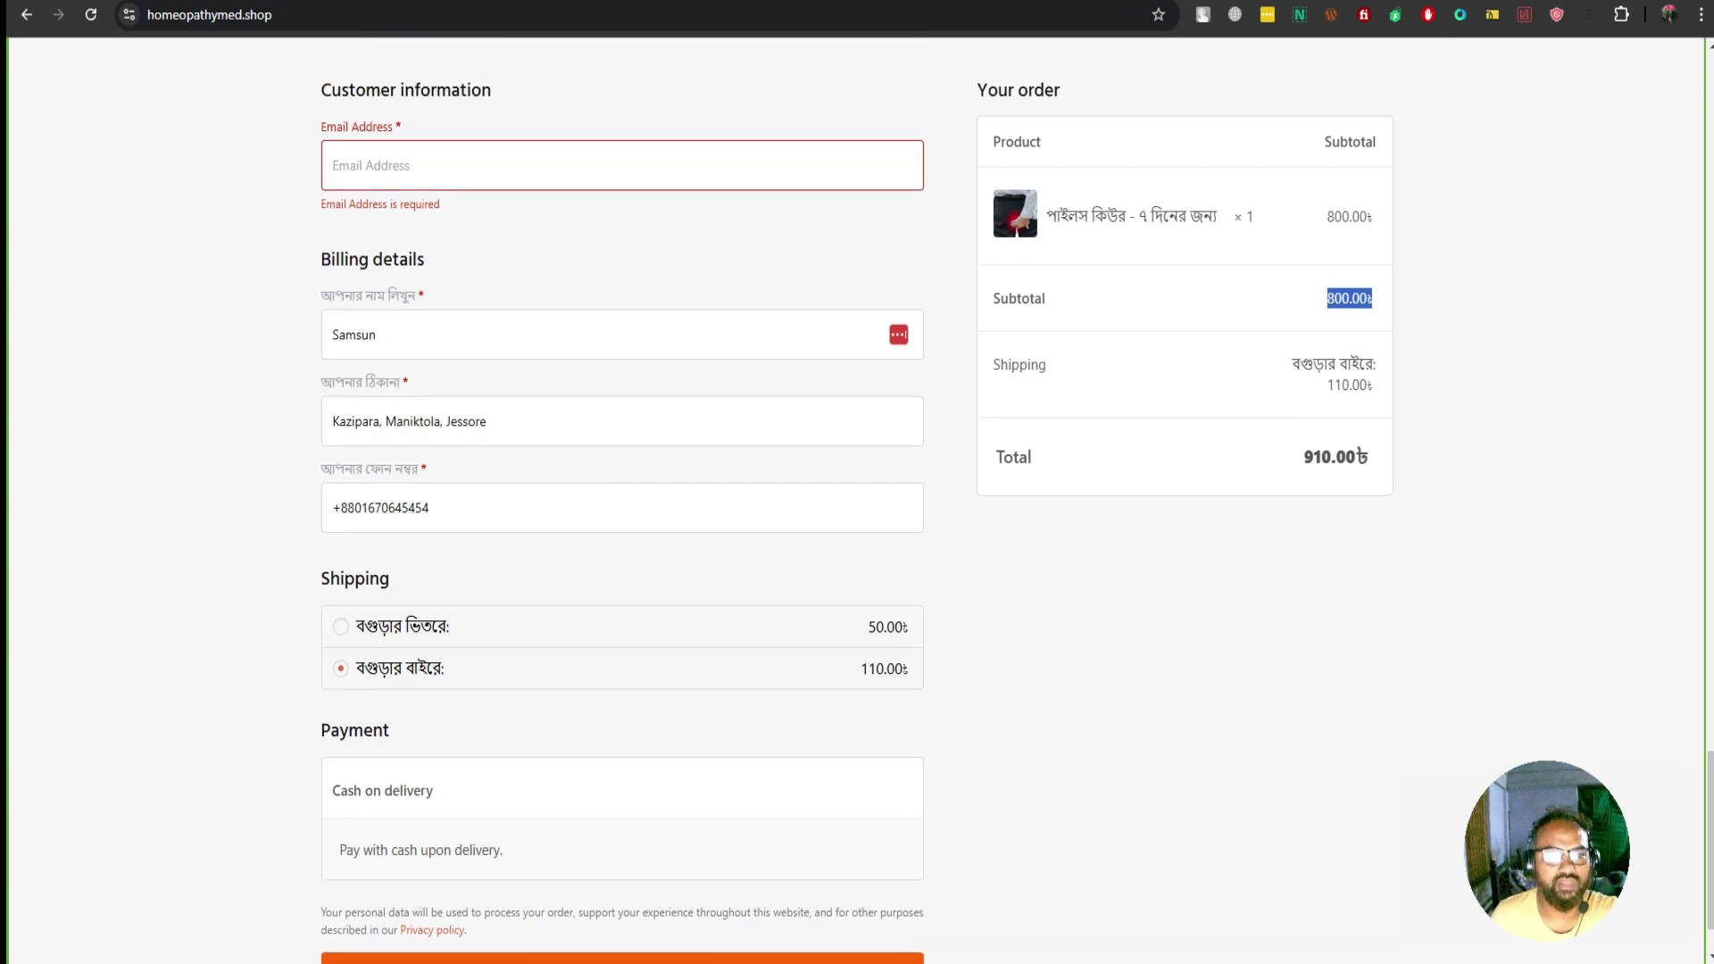
Enter a test e-mail address in the billing email field
left_click(420, 165)
key("Escape")
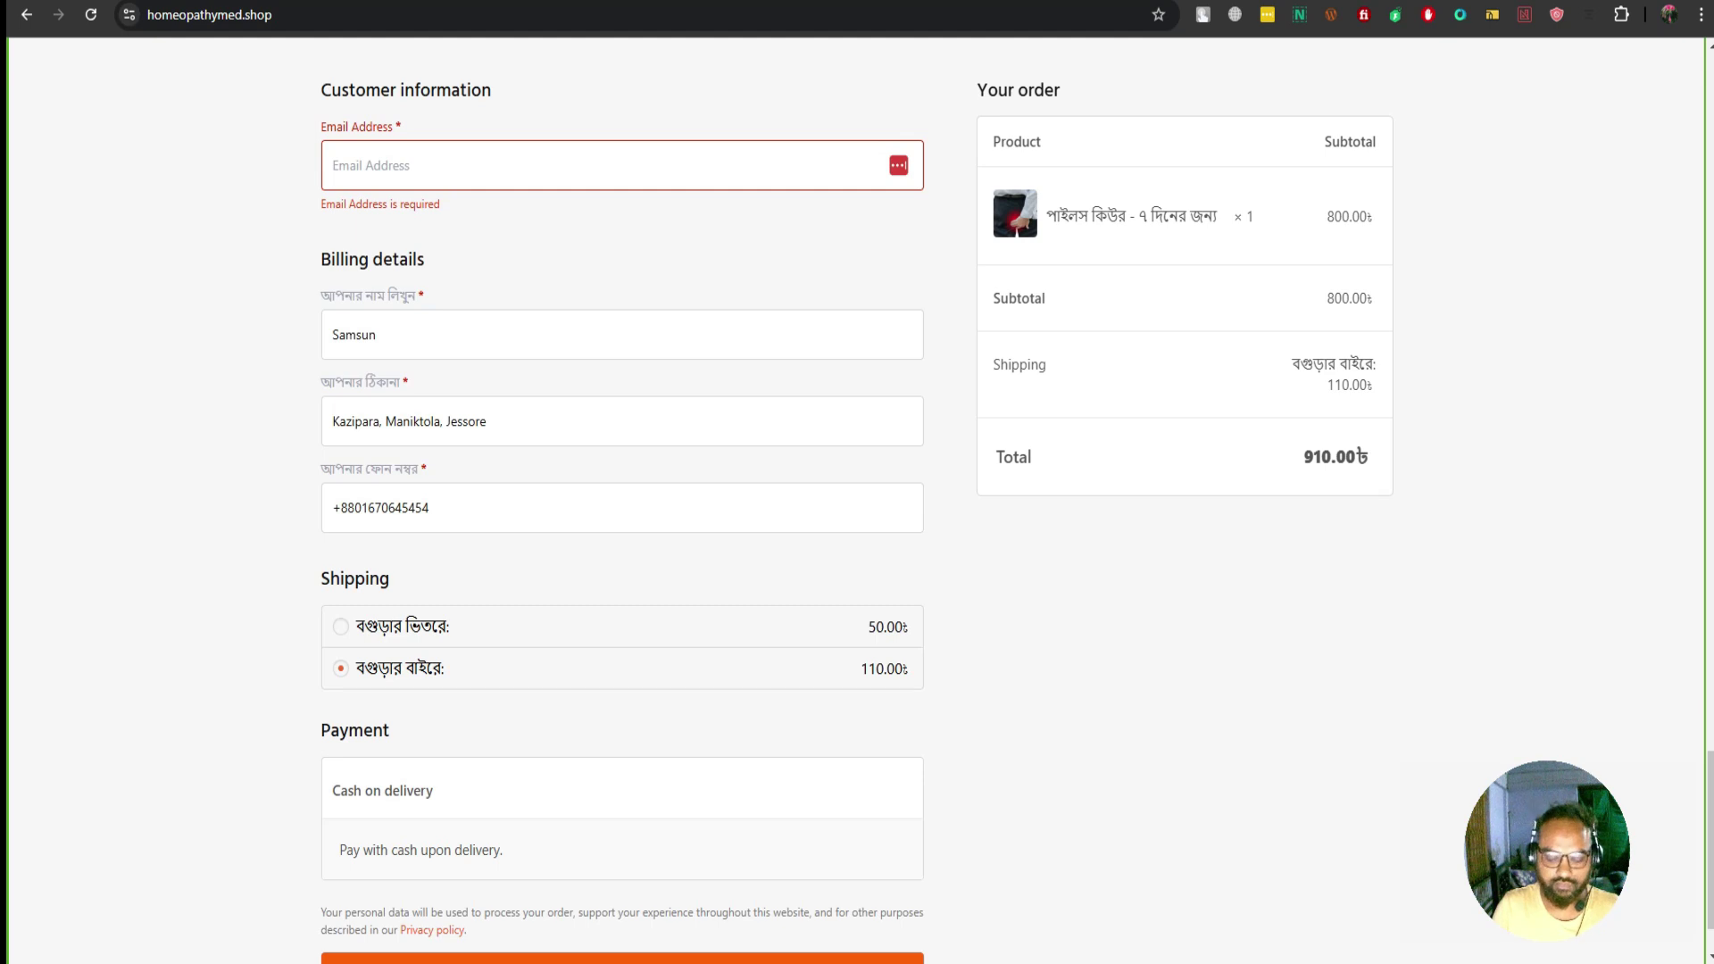
left_click(420, 165)
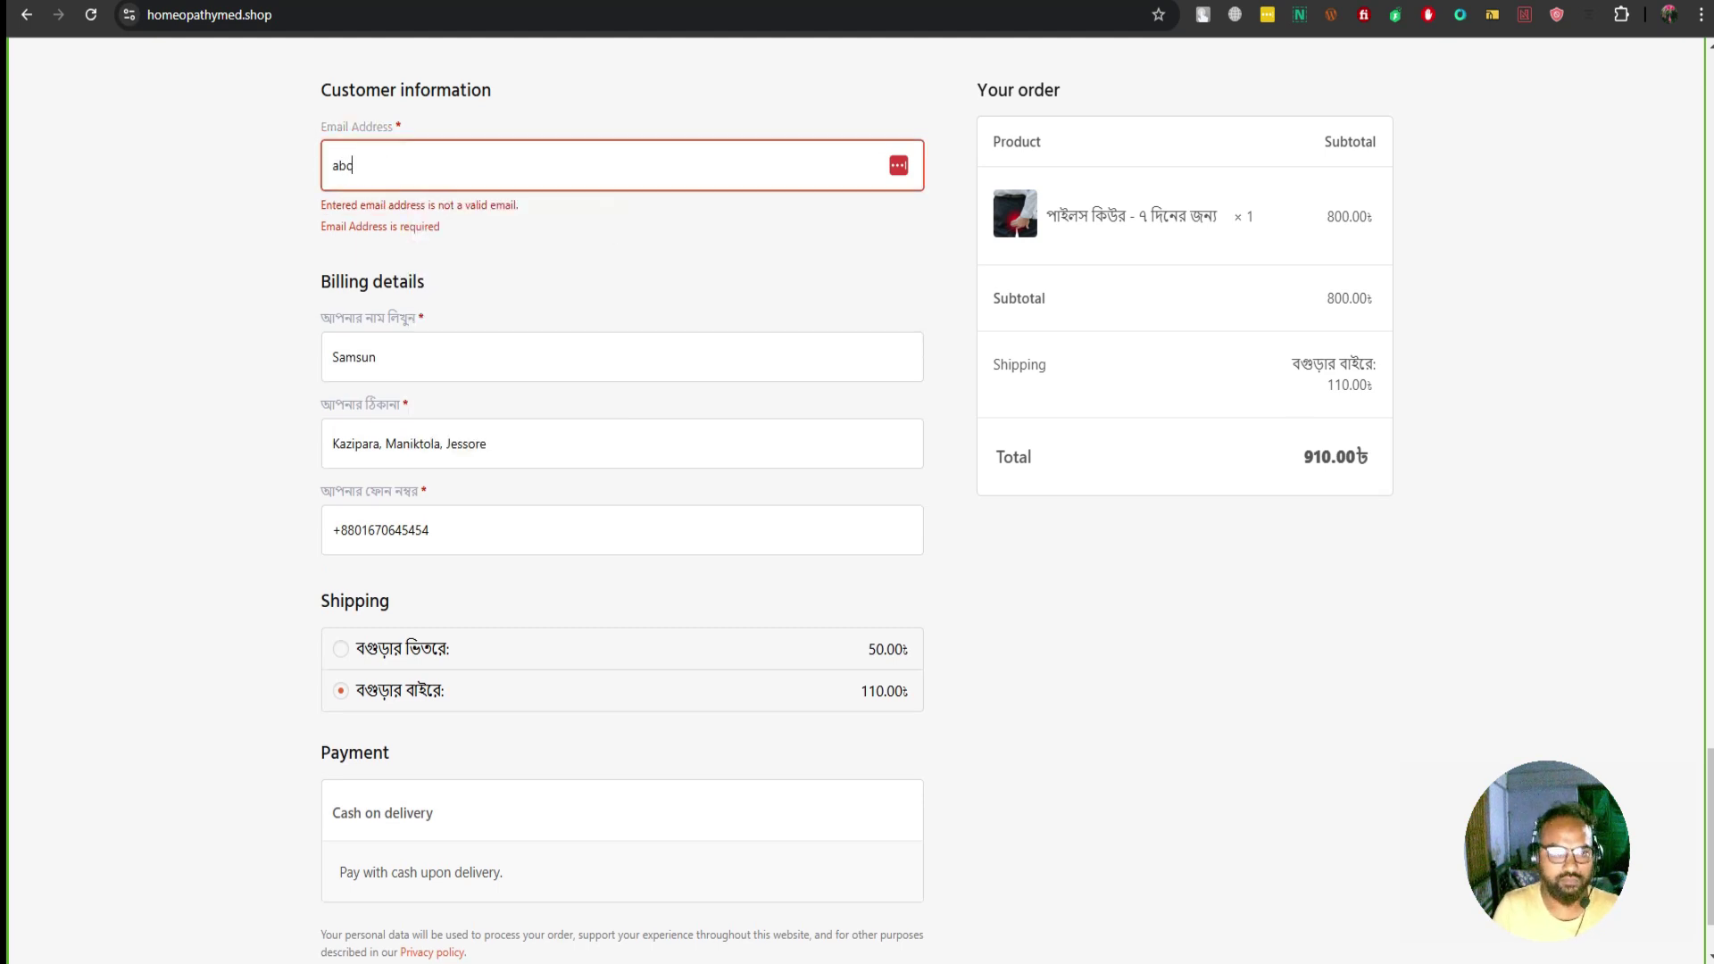
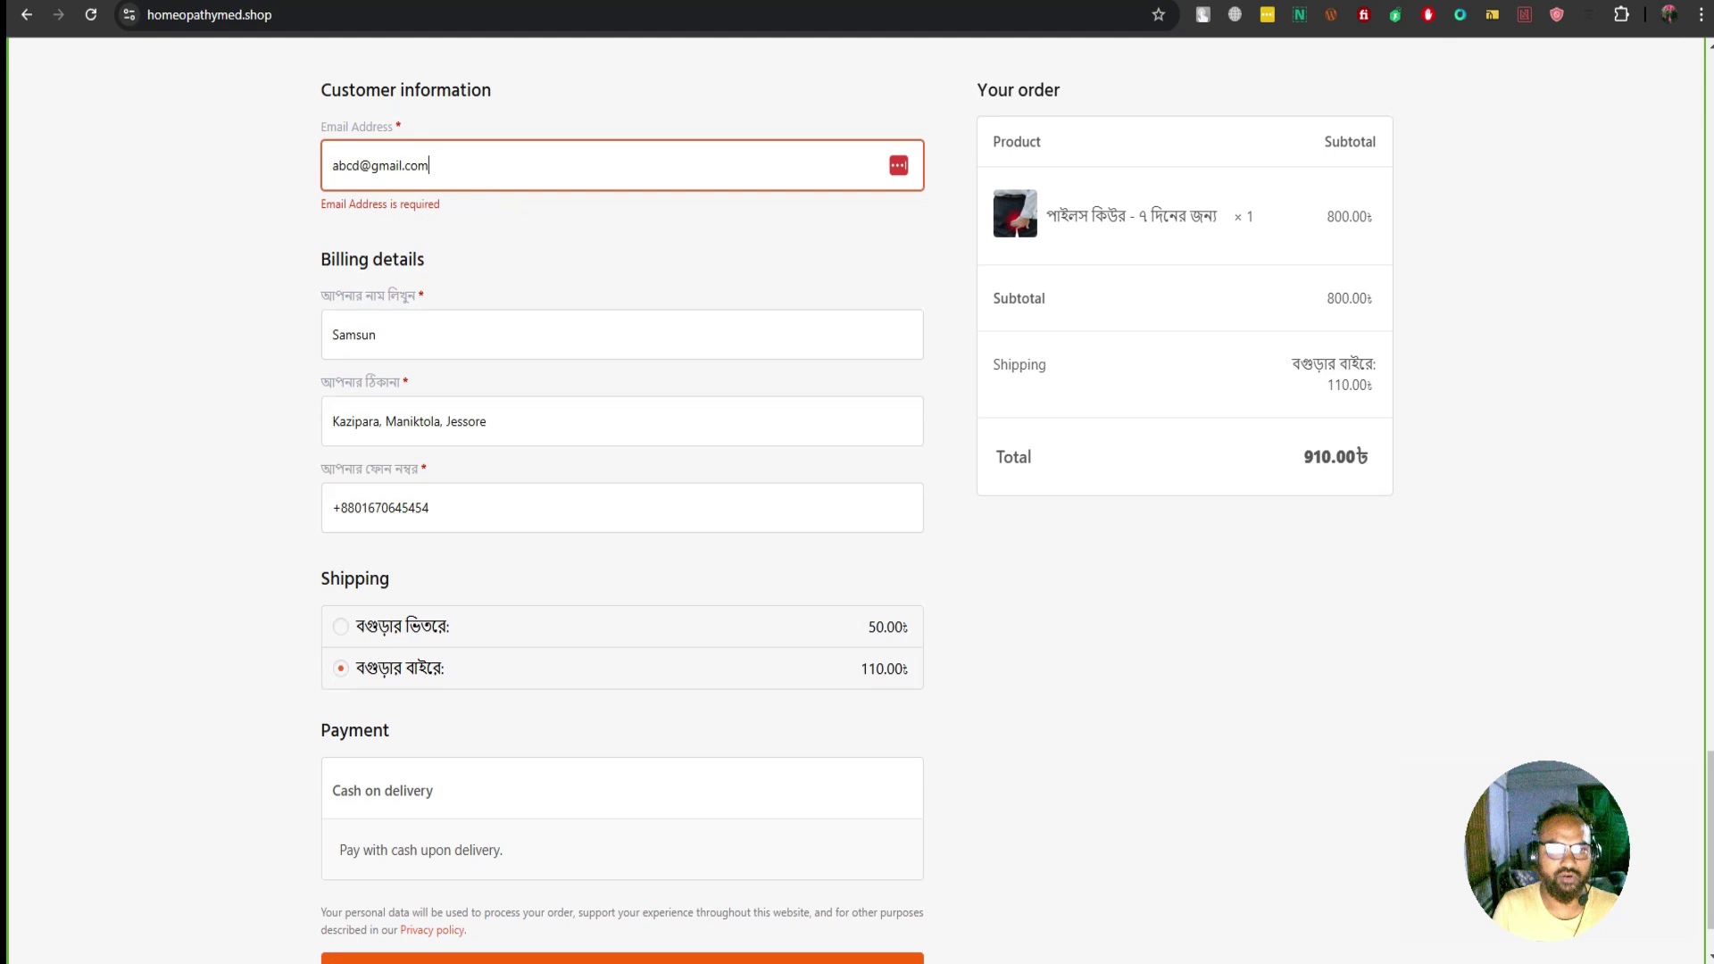
key("Tab")
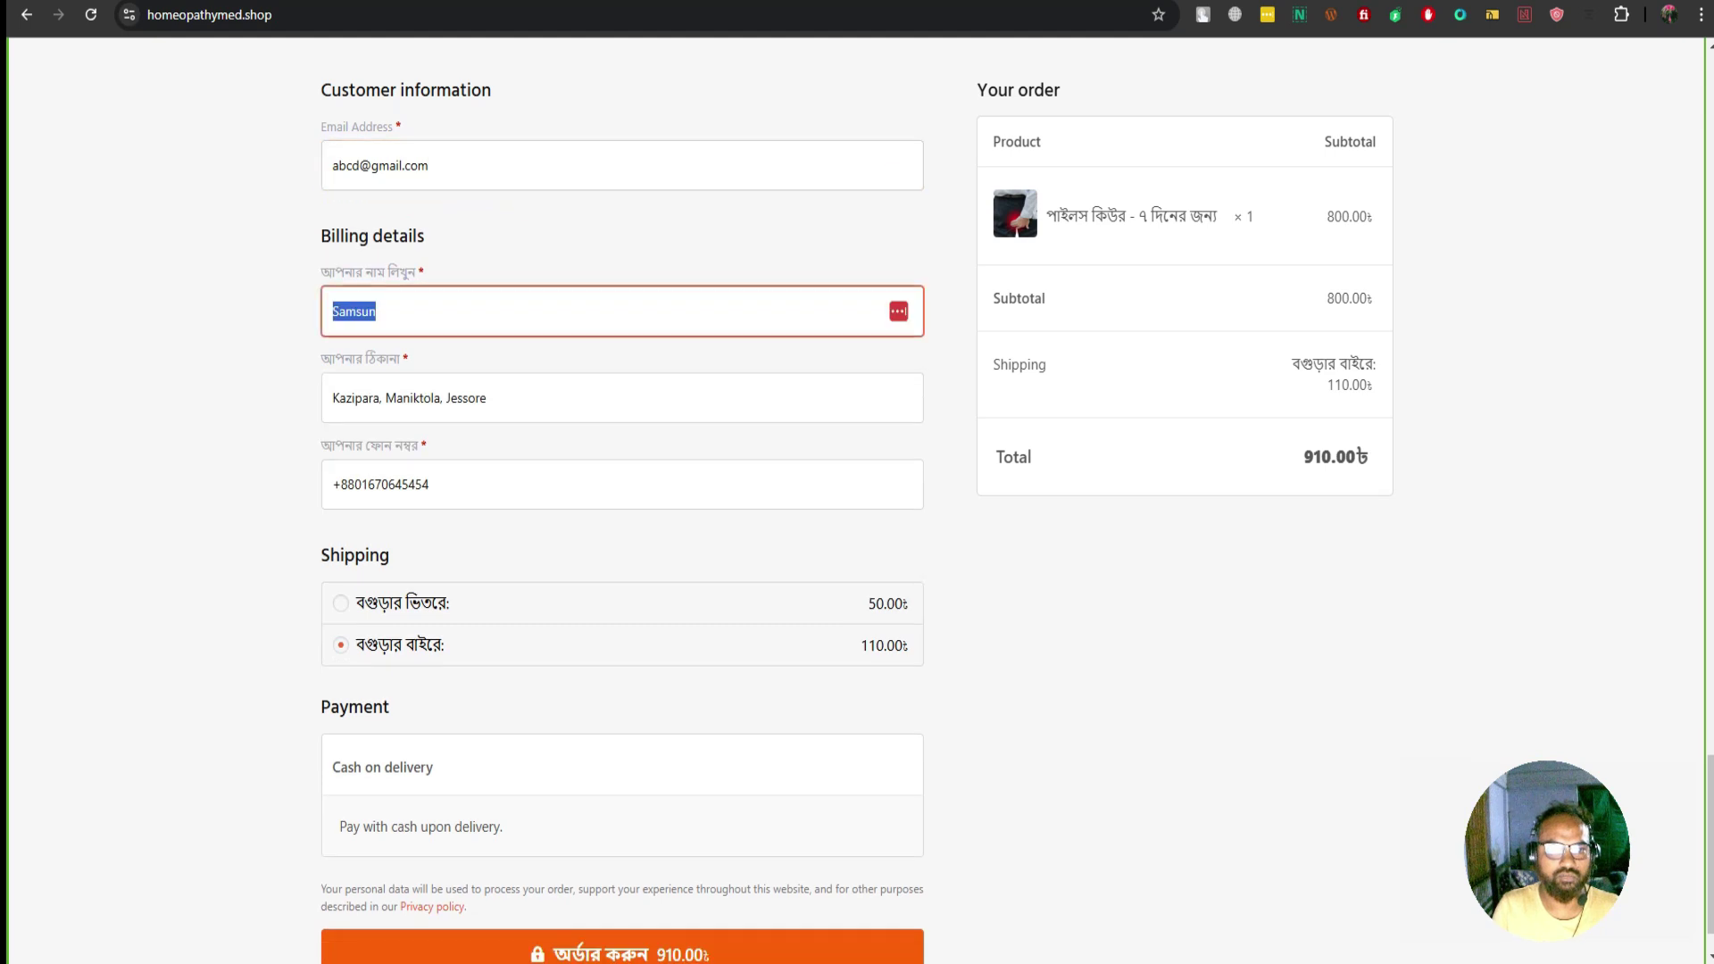
Fill in the customer's name and set the address to 'Khulna', passing through the phone field
type("AB")
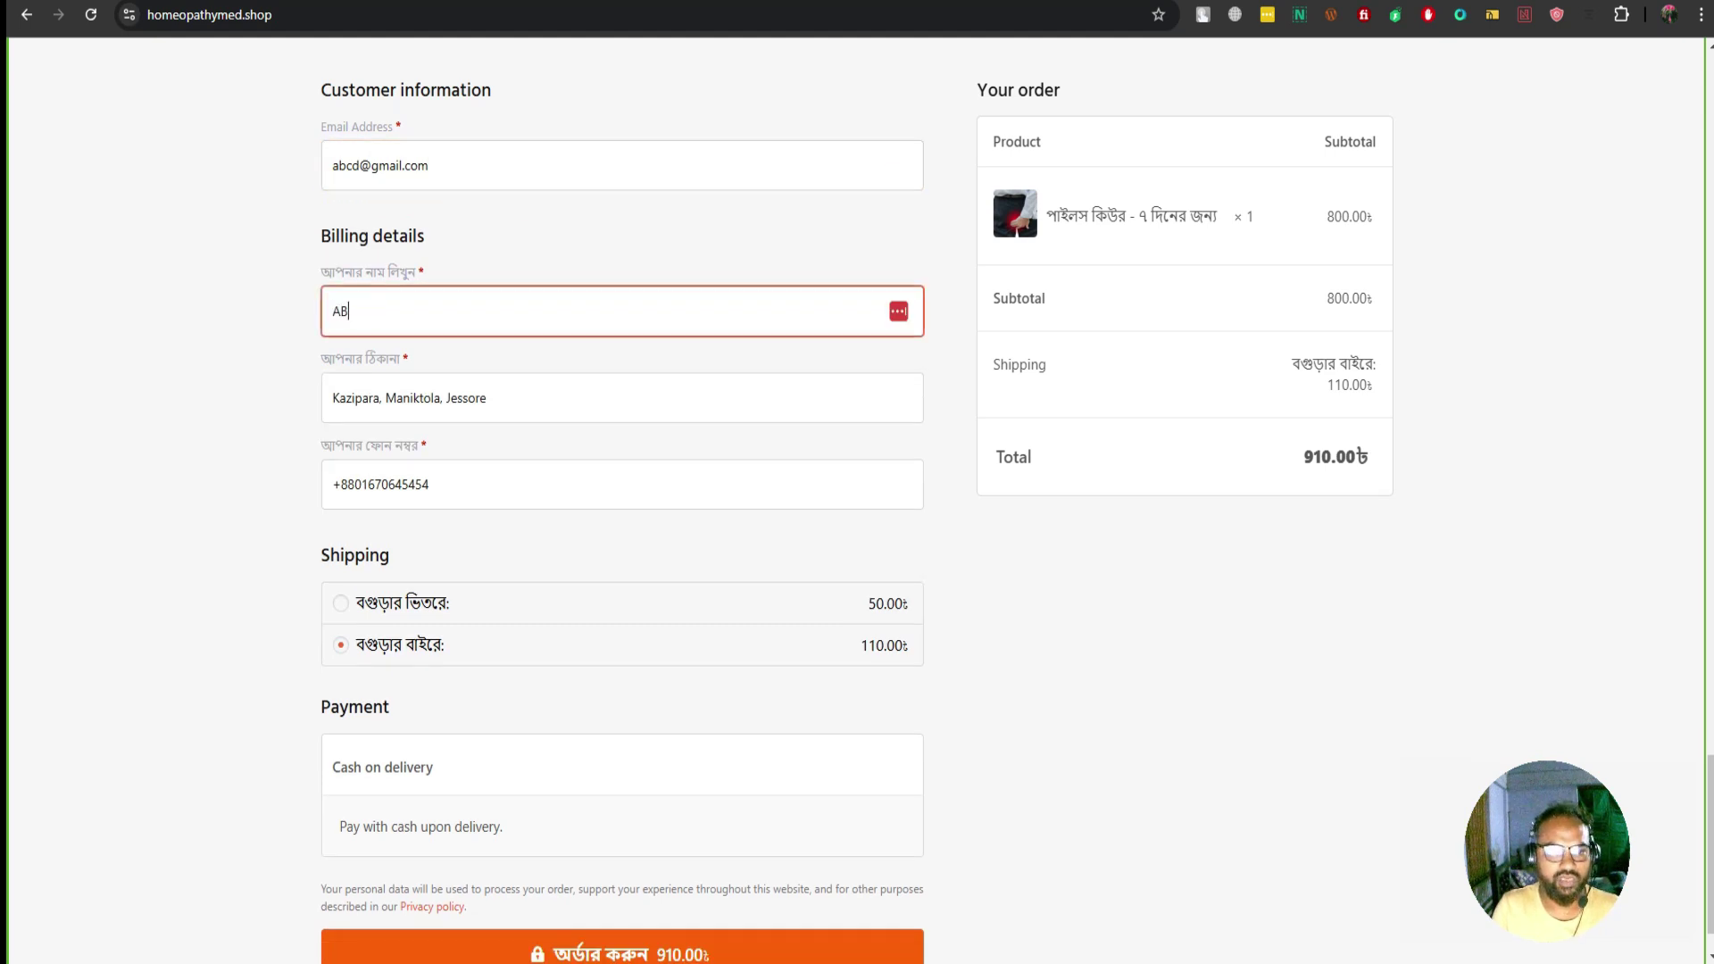
key("Tab")
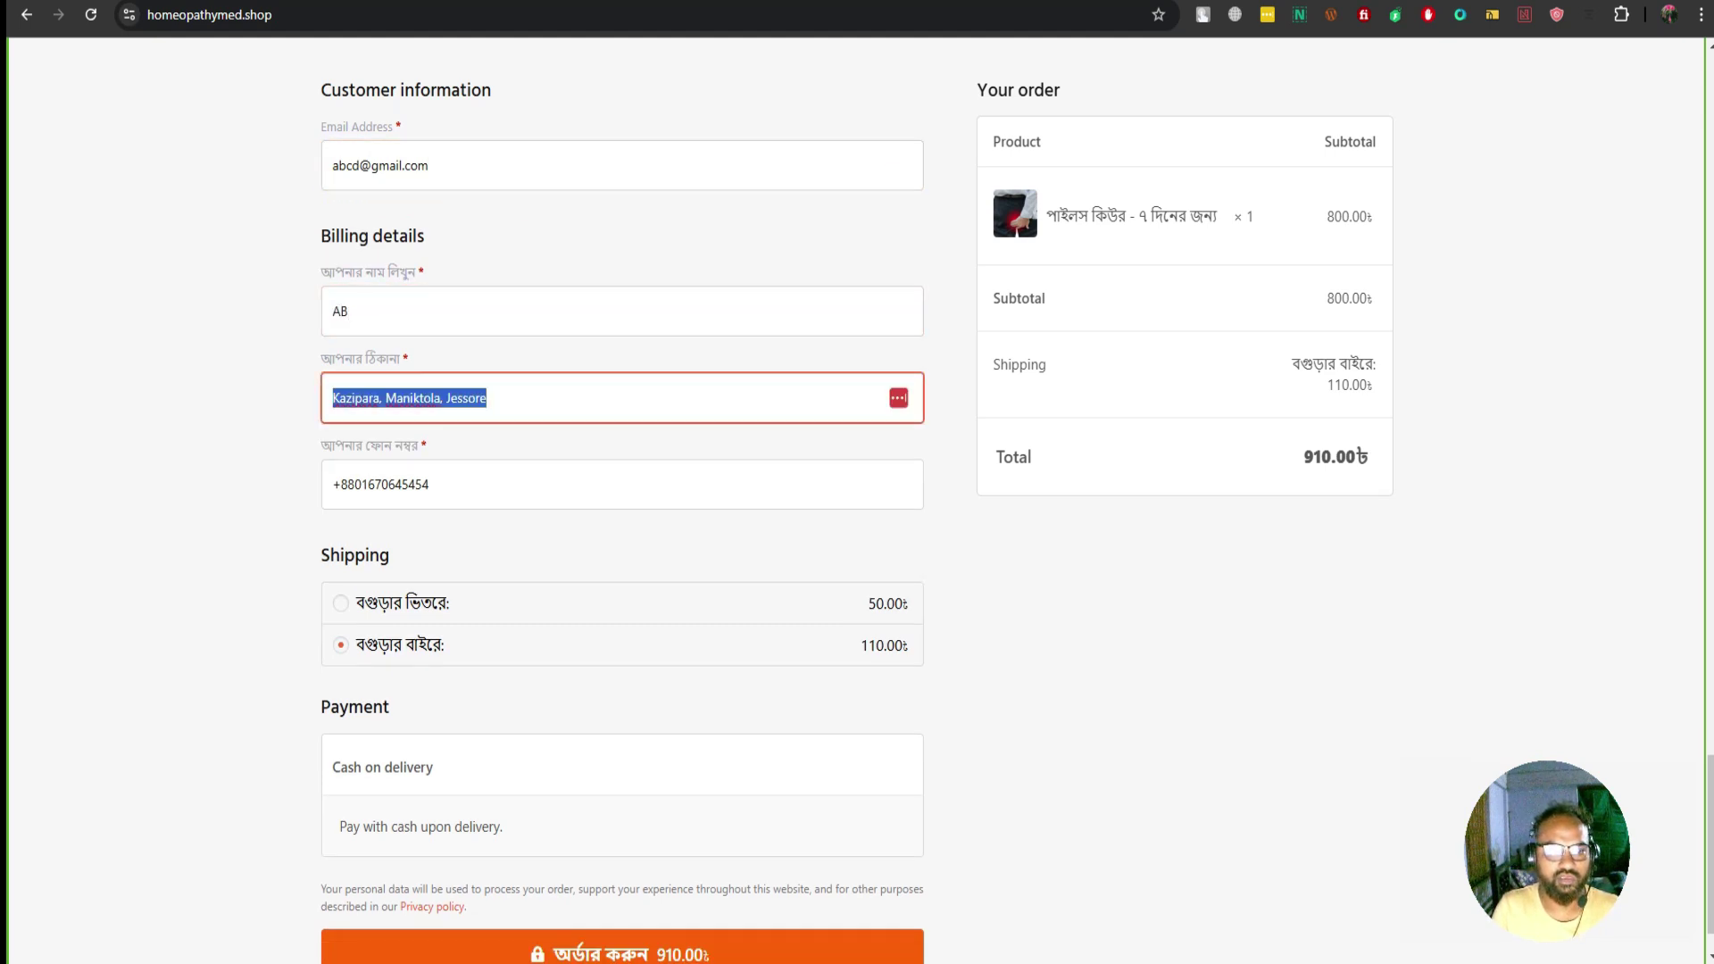
type("CD")
key("BackSpace")
key("BackSpace")
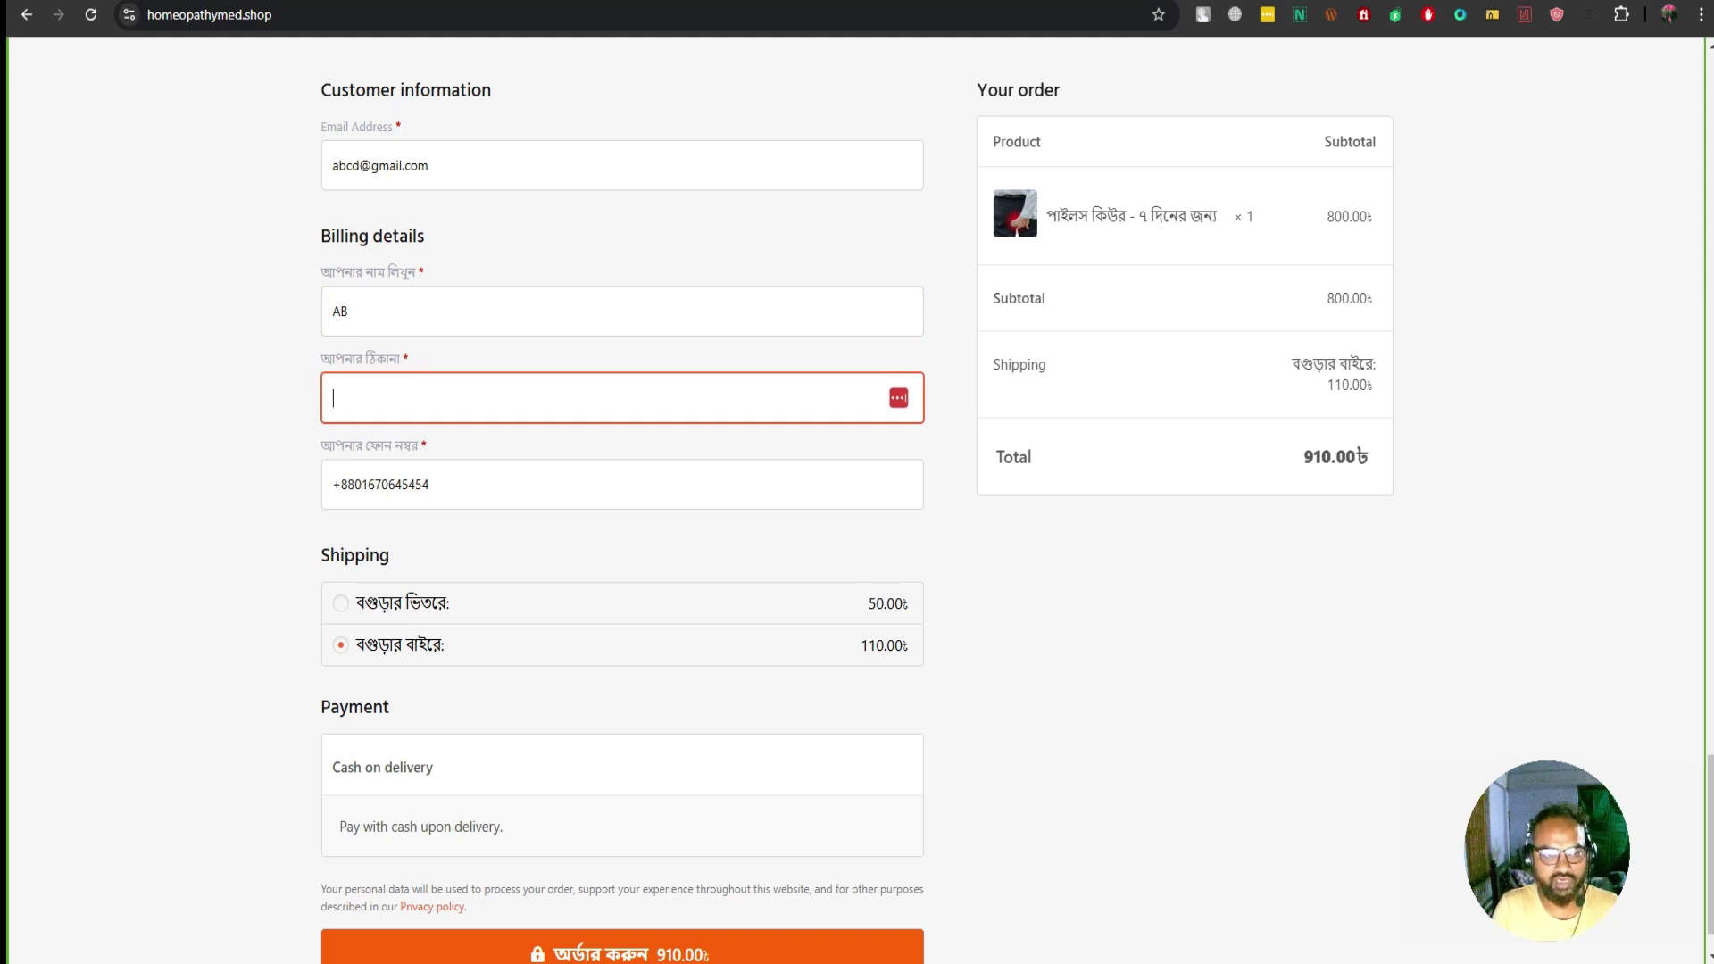
type("Kh")
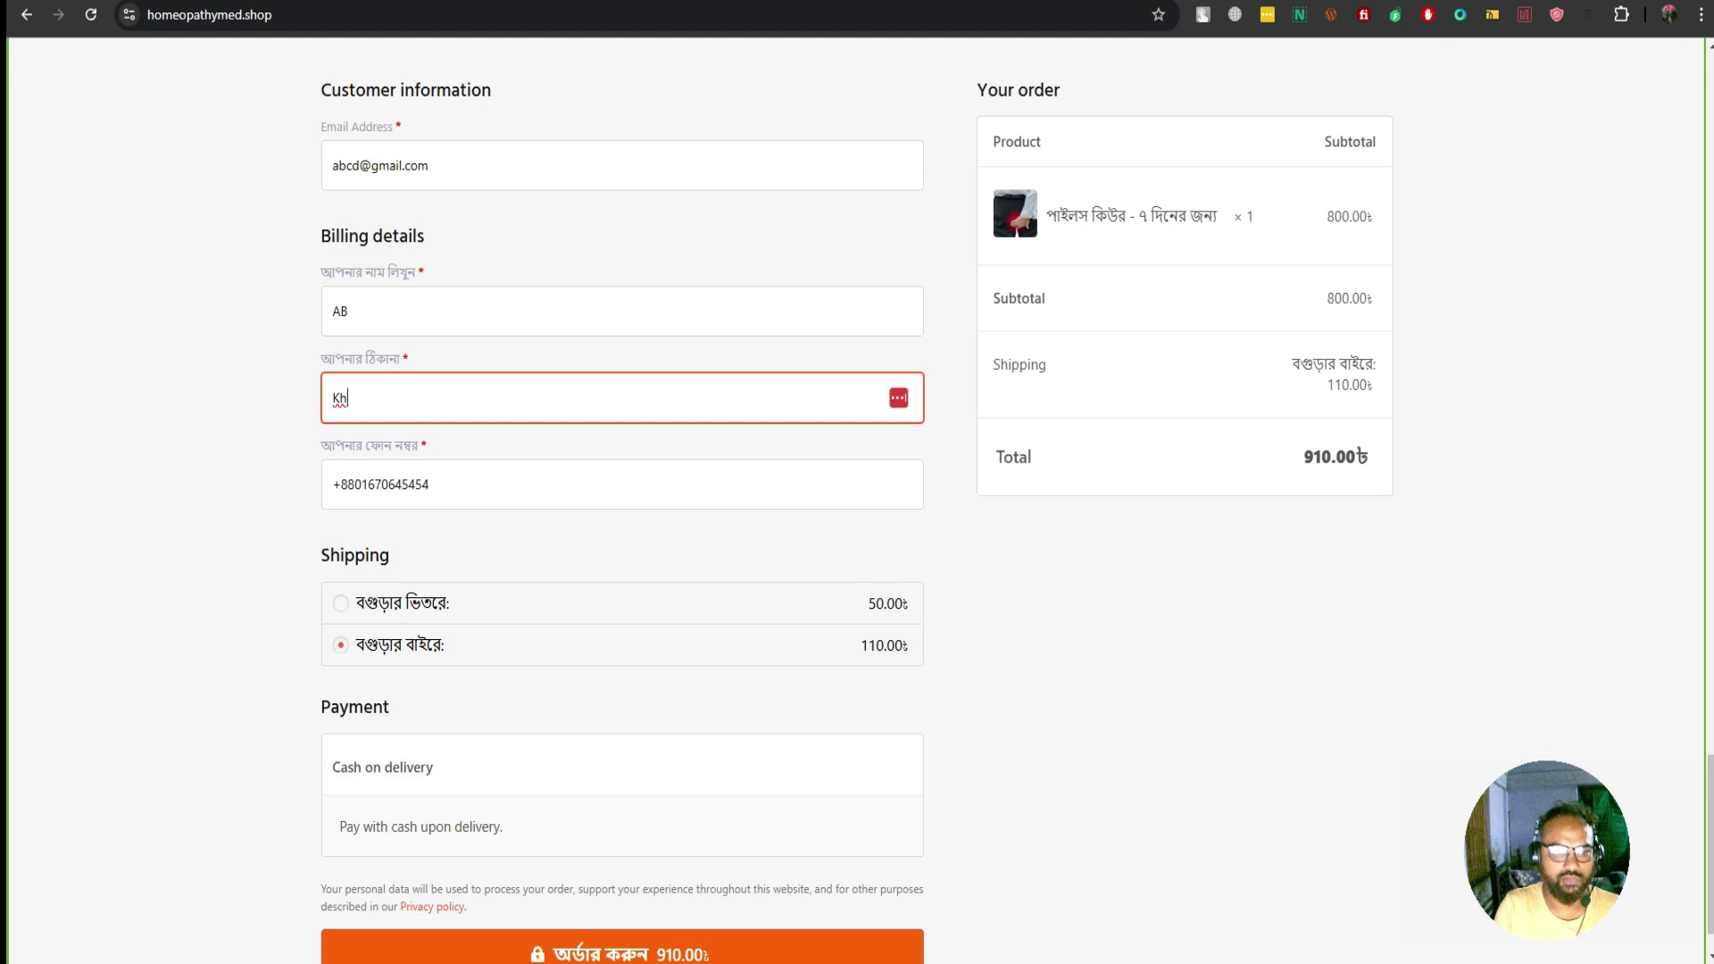
type("ulna")
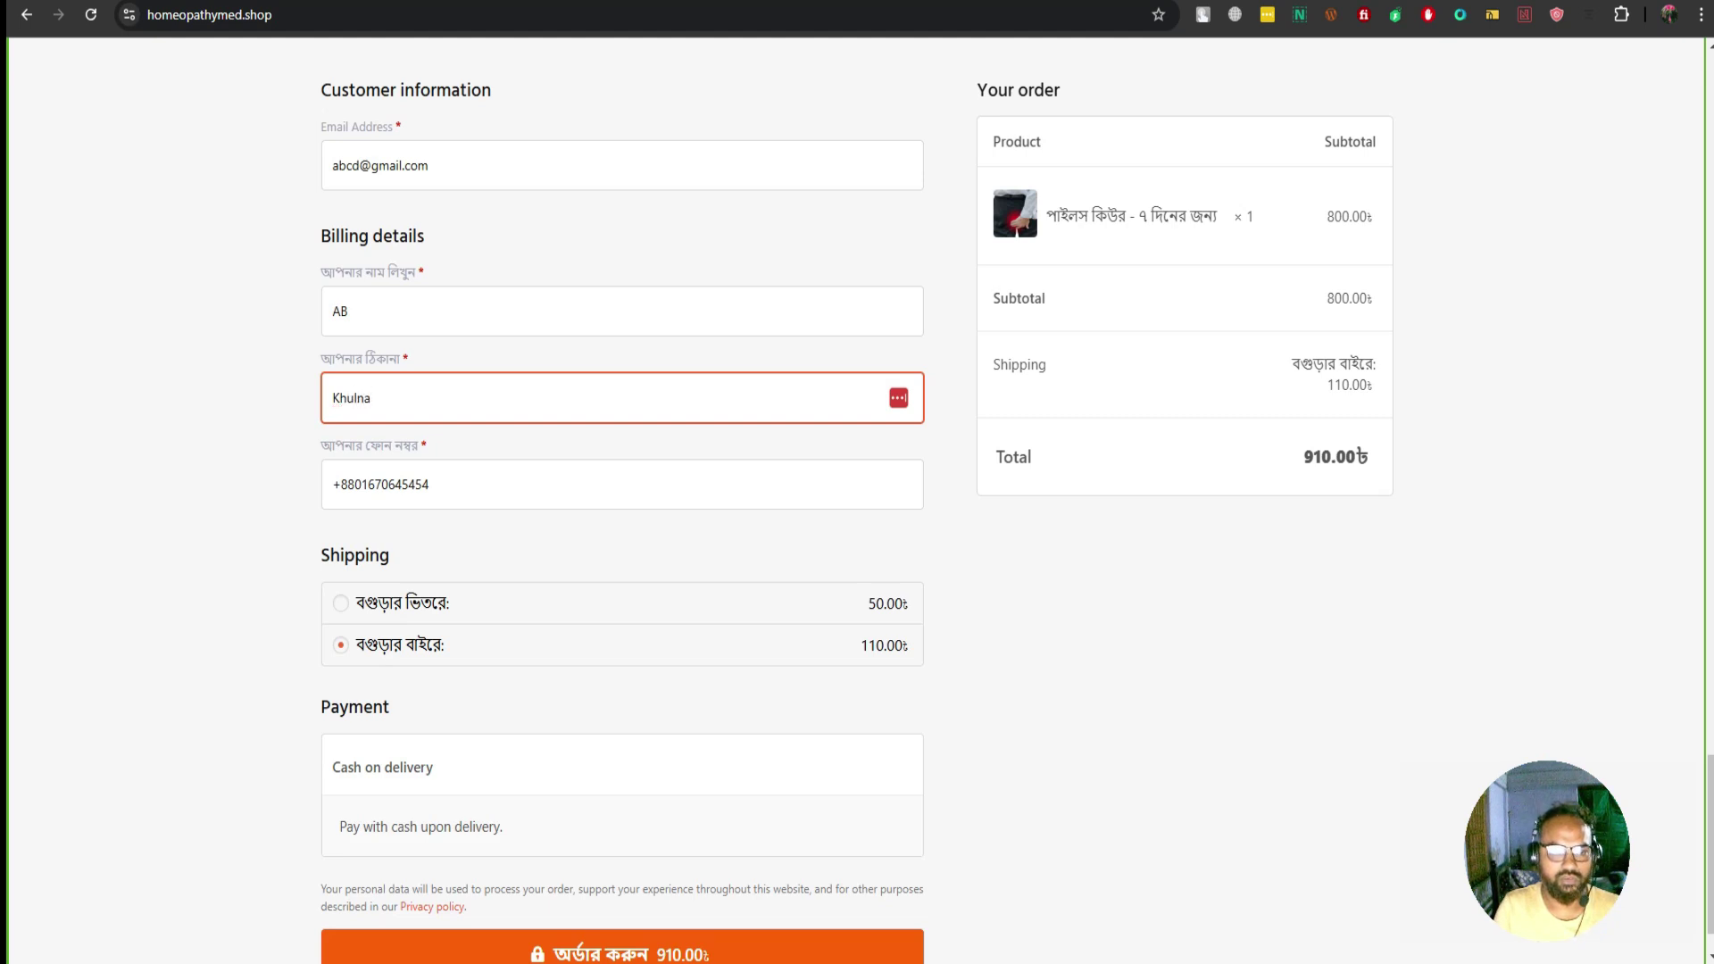
key("Tab")
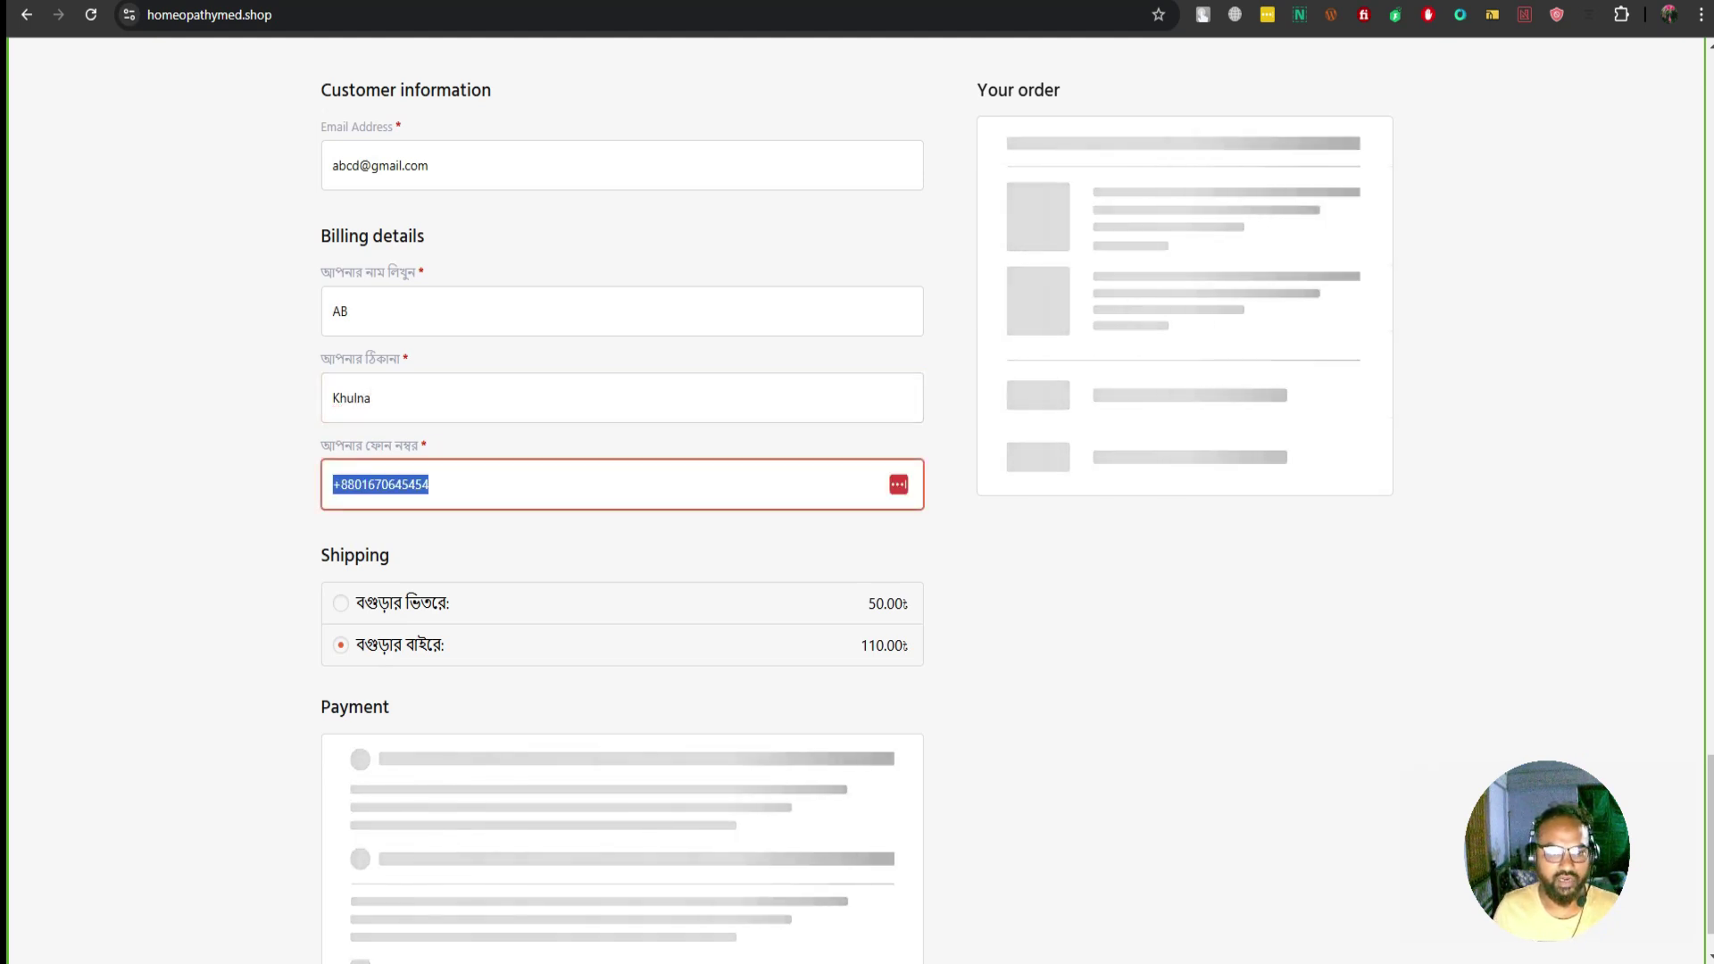
key("Tab")
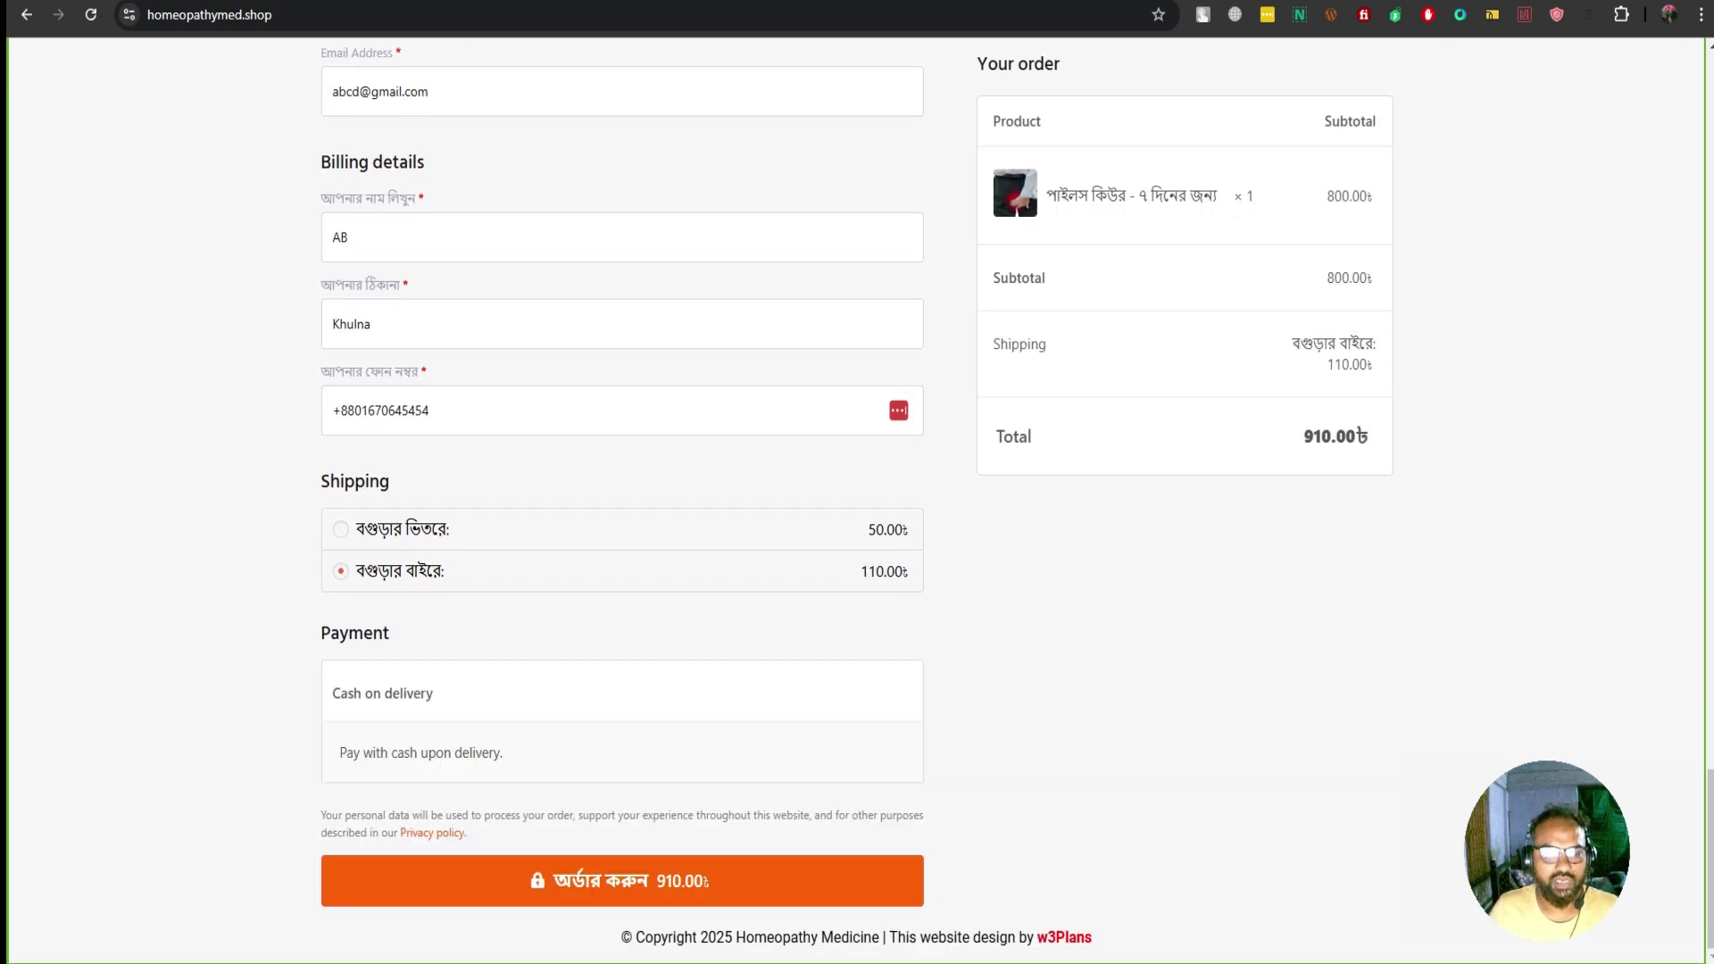
Place the cash-on-delivery order and review the thank-you page's date, payment note and product line
left_click(622, 881)
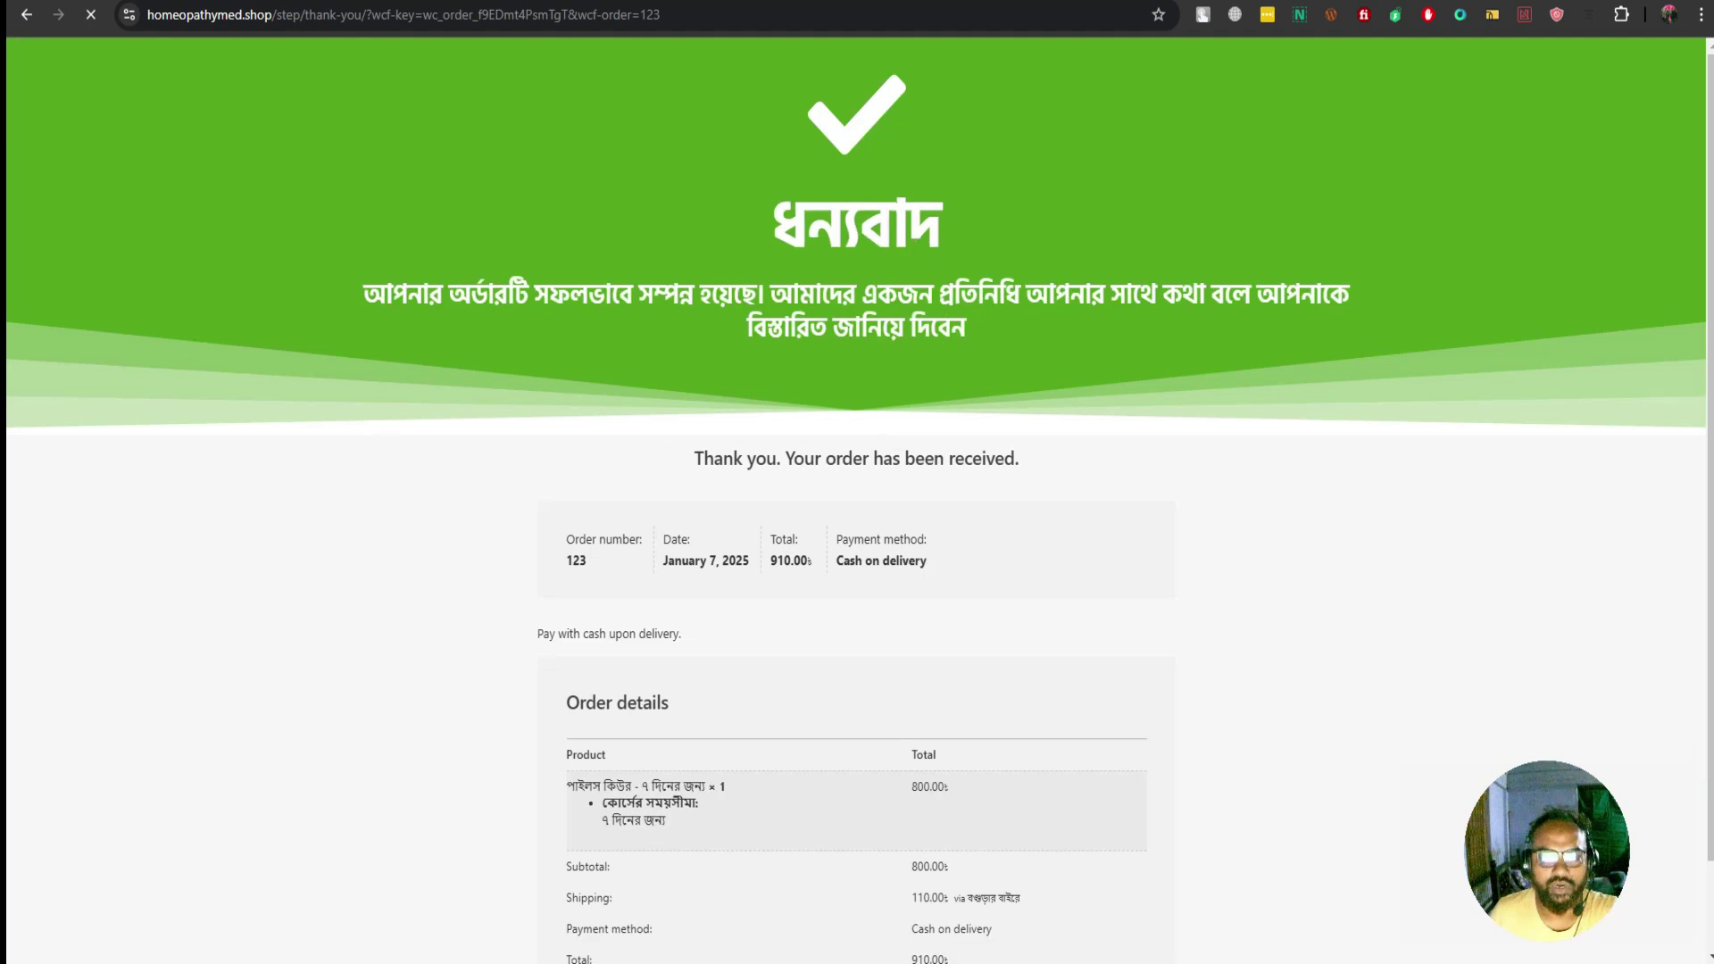
scroll(856, 500, "down", 2)
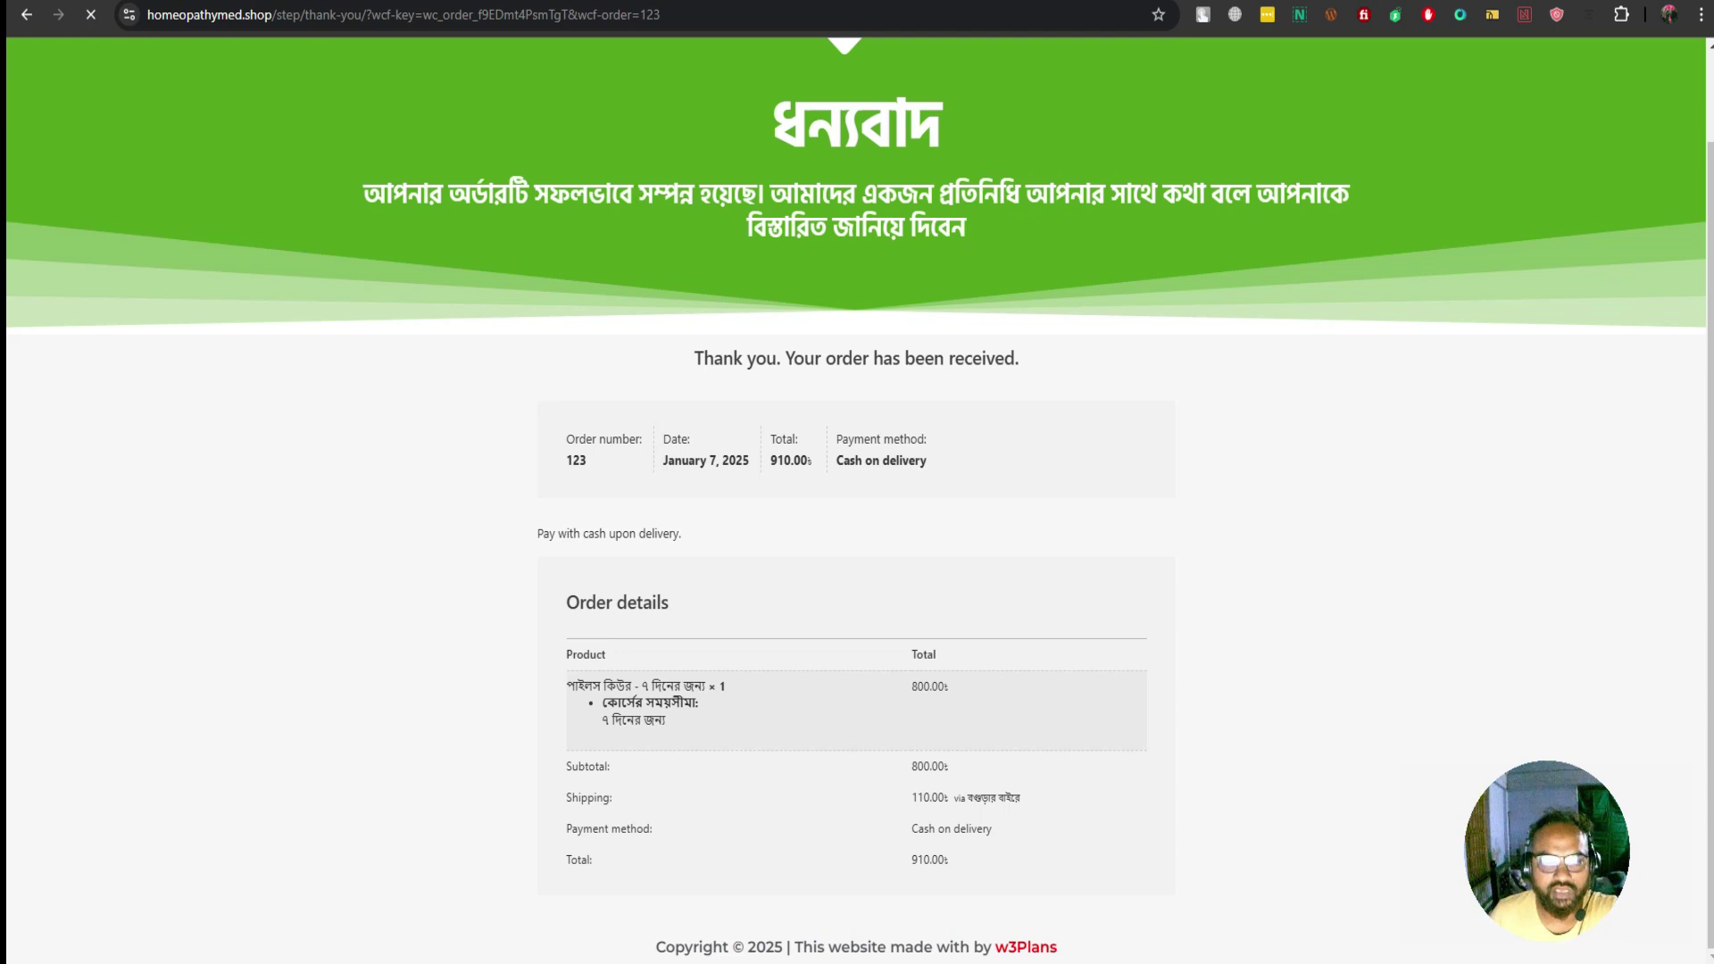
left_click_drag(565, 439, 927, 461)
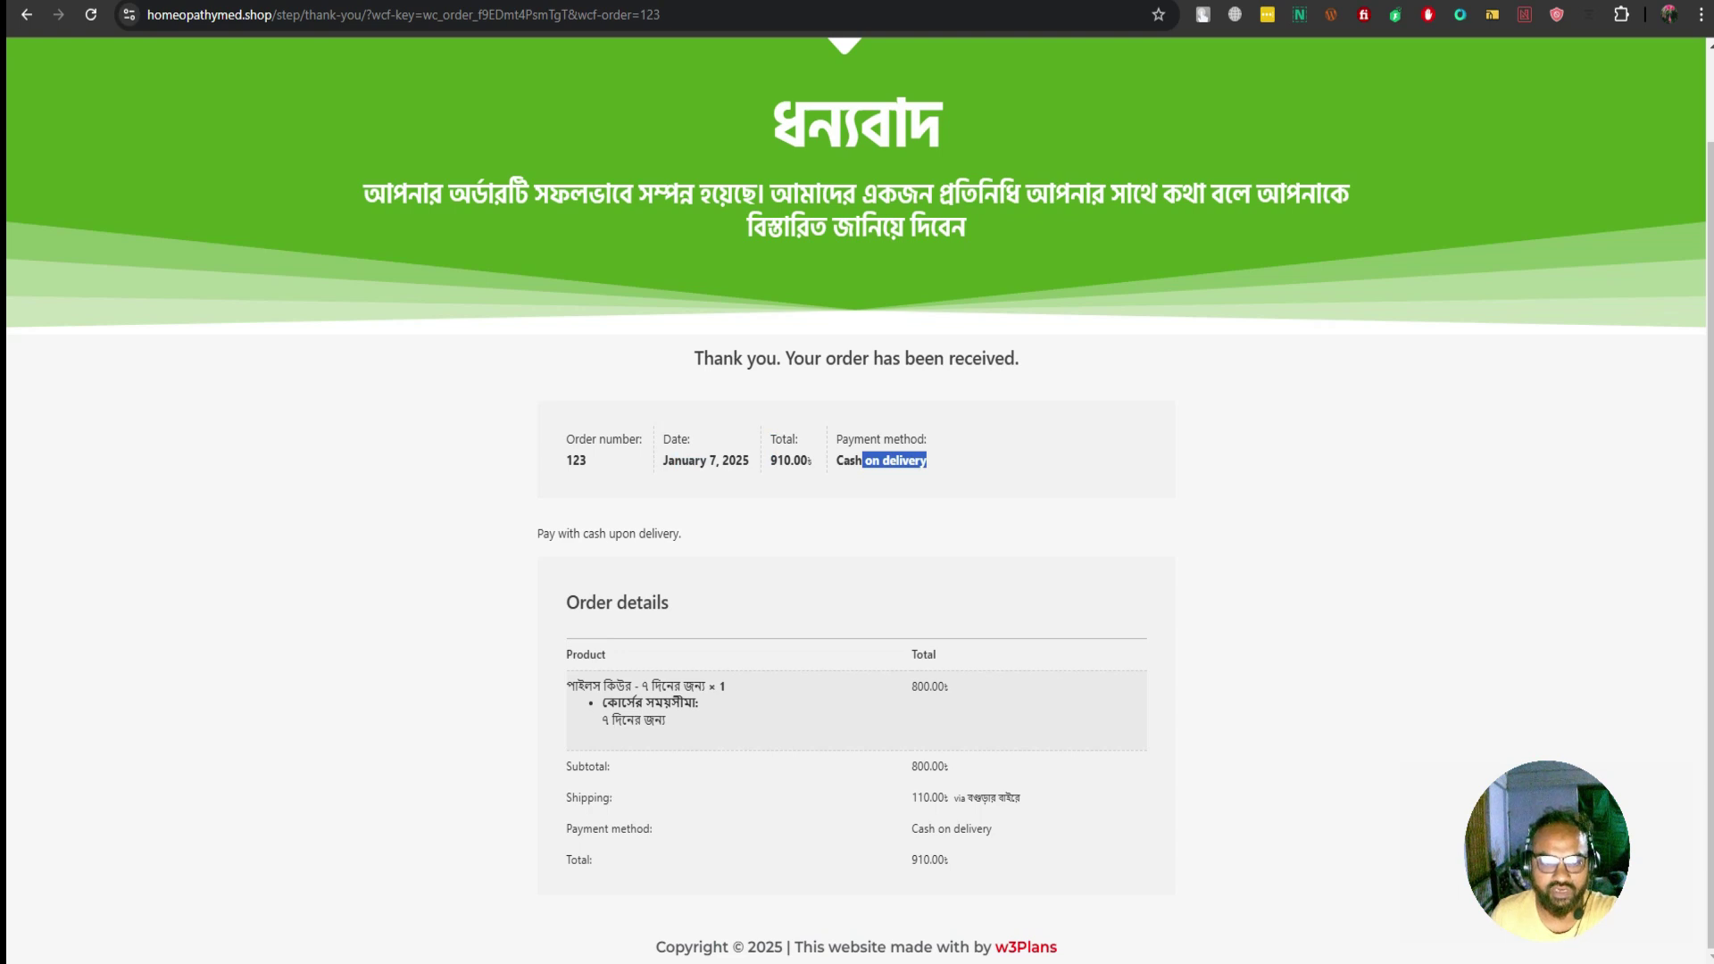
left_click_drag(548, 533, 681, 534)
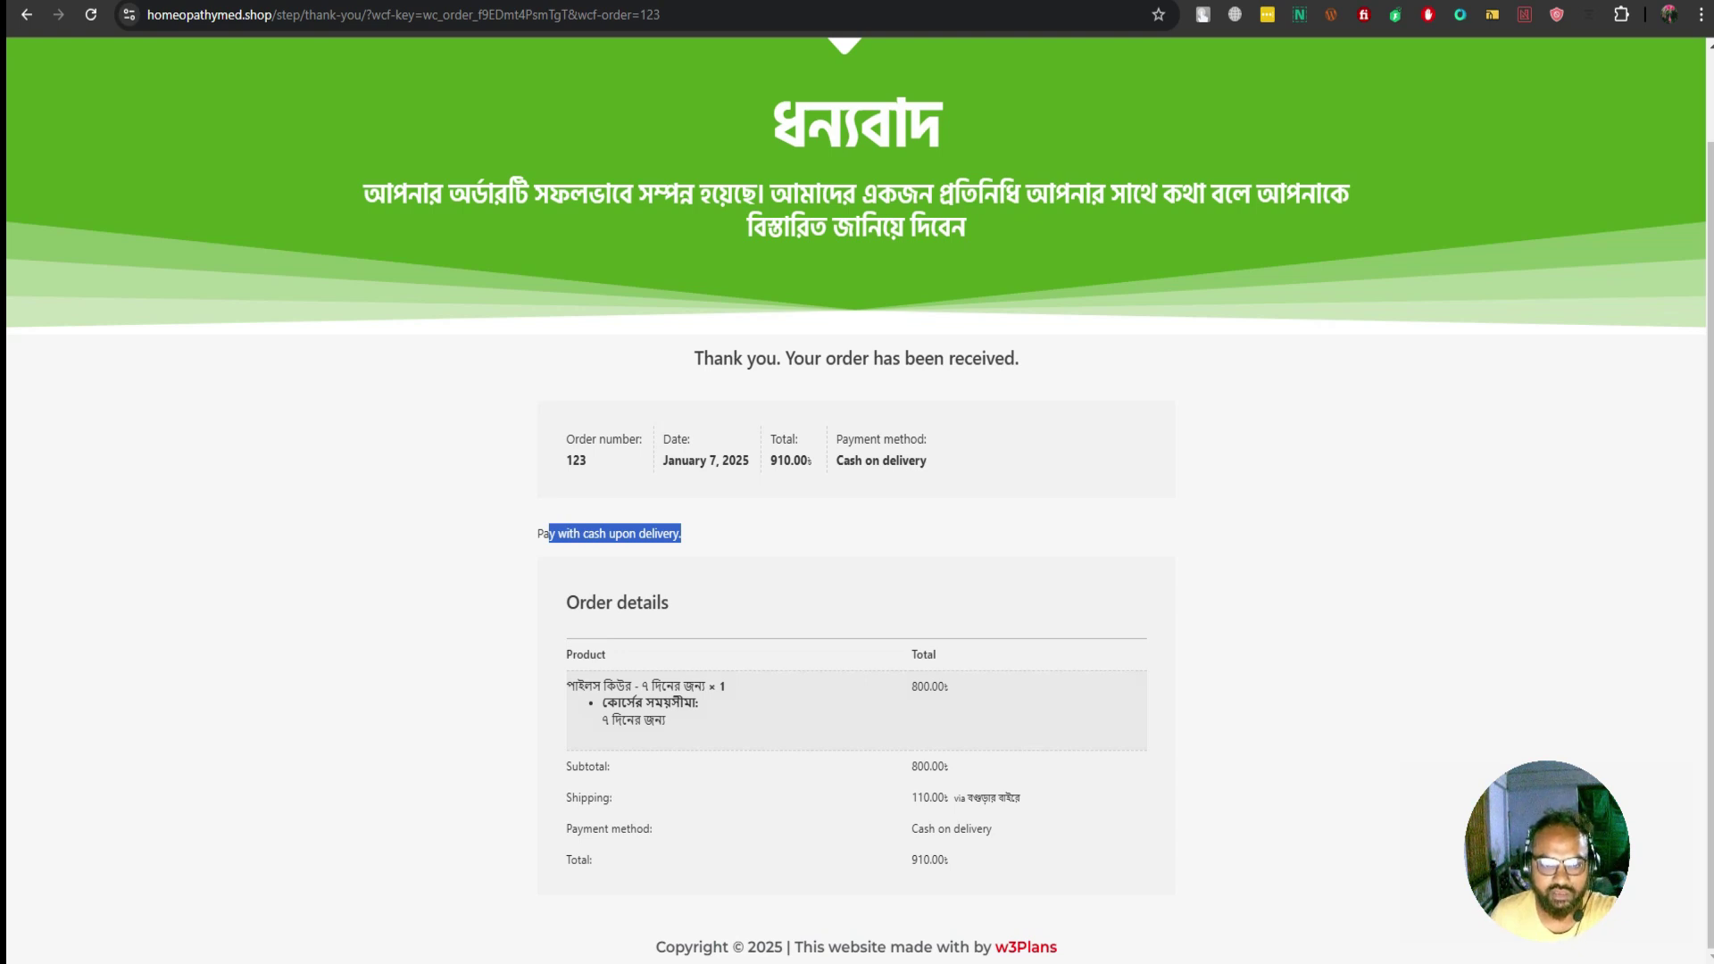
left_click_drag(566, 602, 668, 603)
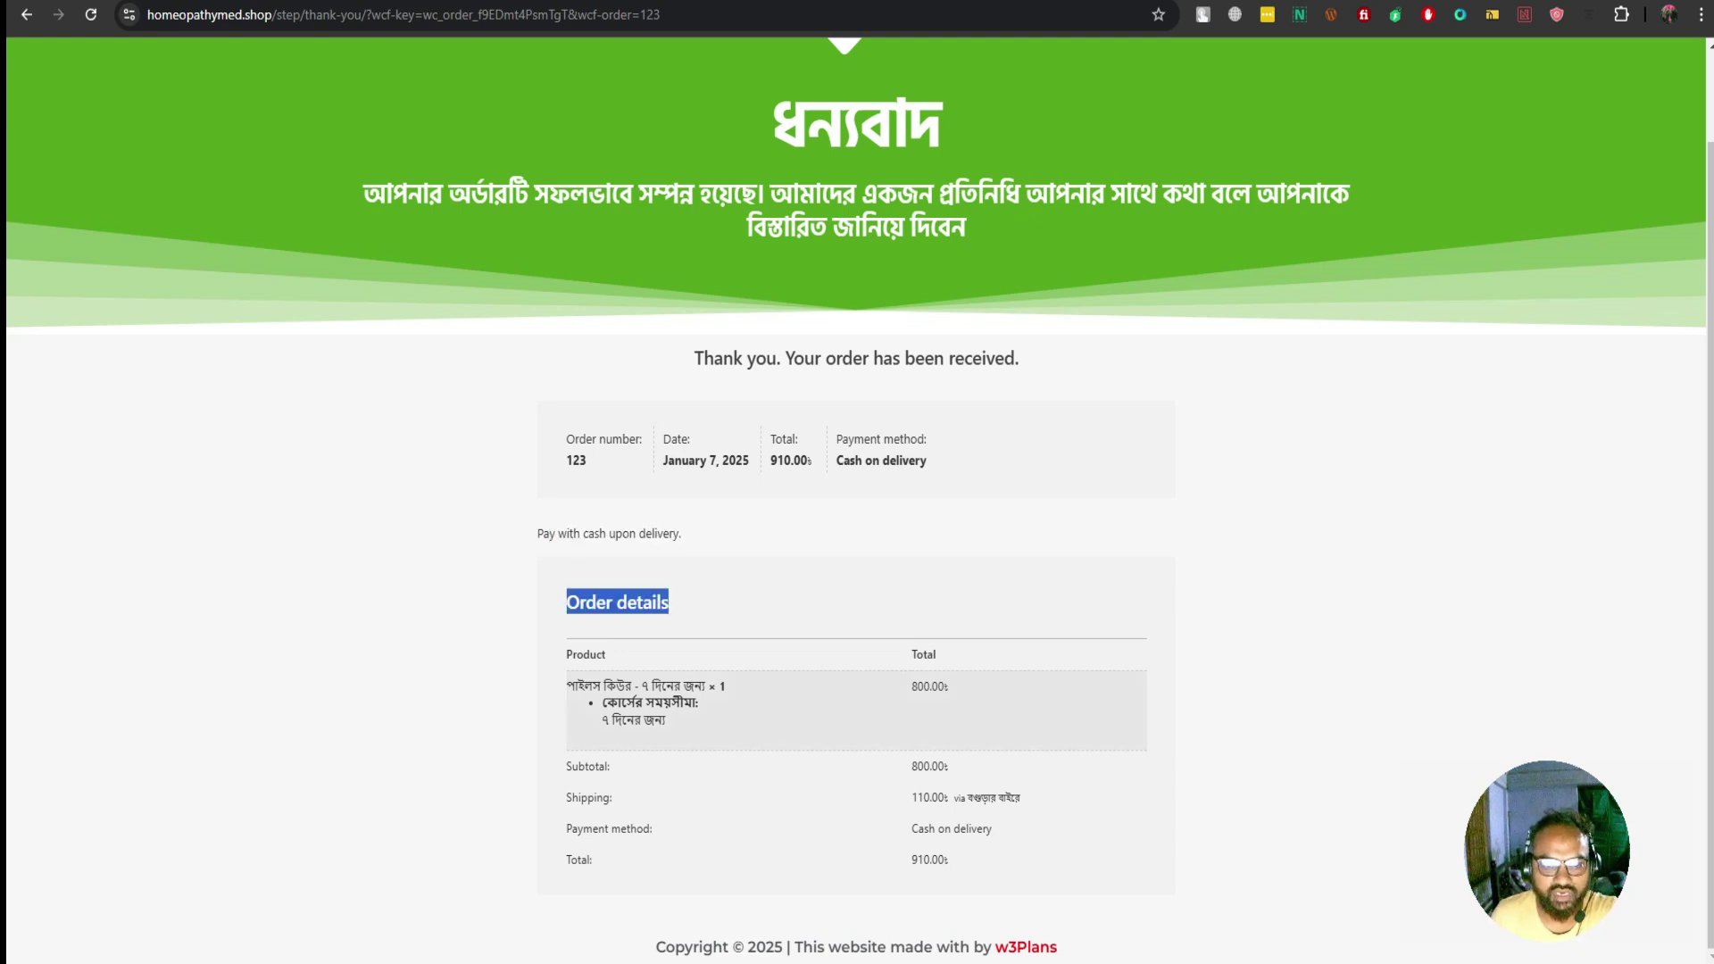
left_click_drag(584, 687, 720, 687)
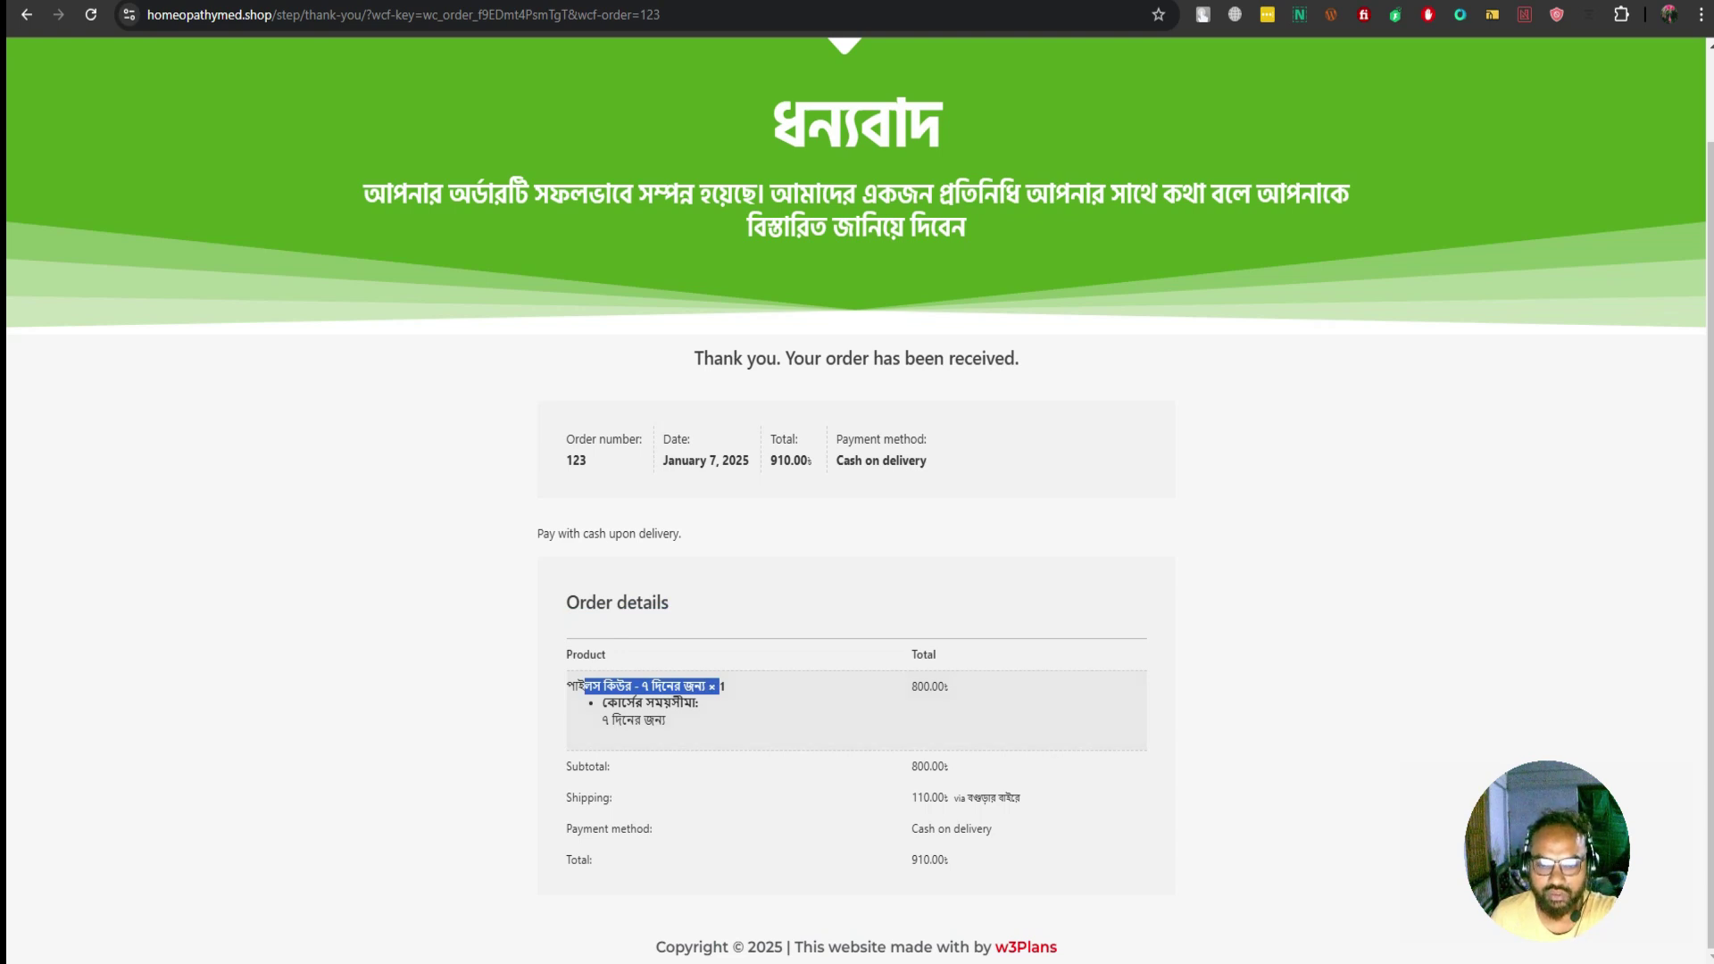
Log in to WordPress with the admin username and password, dismissing both save-password prompts
scroll(722, 686, "up", 1)
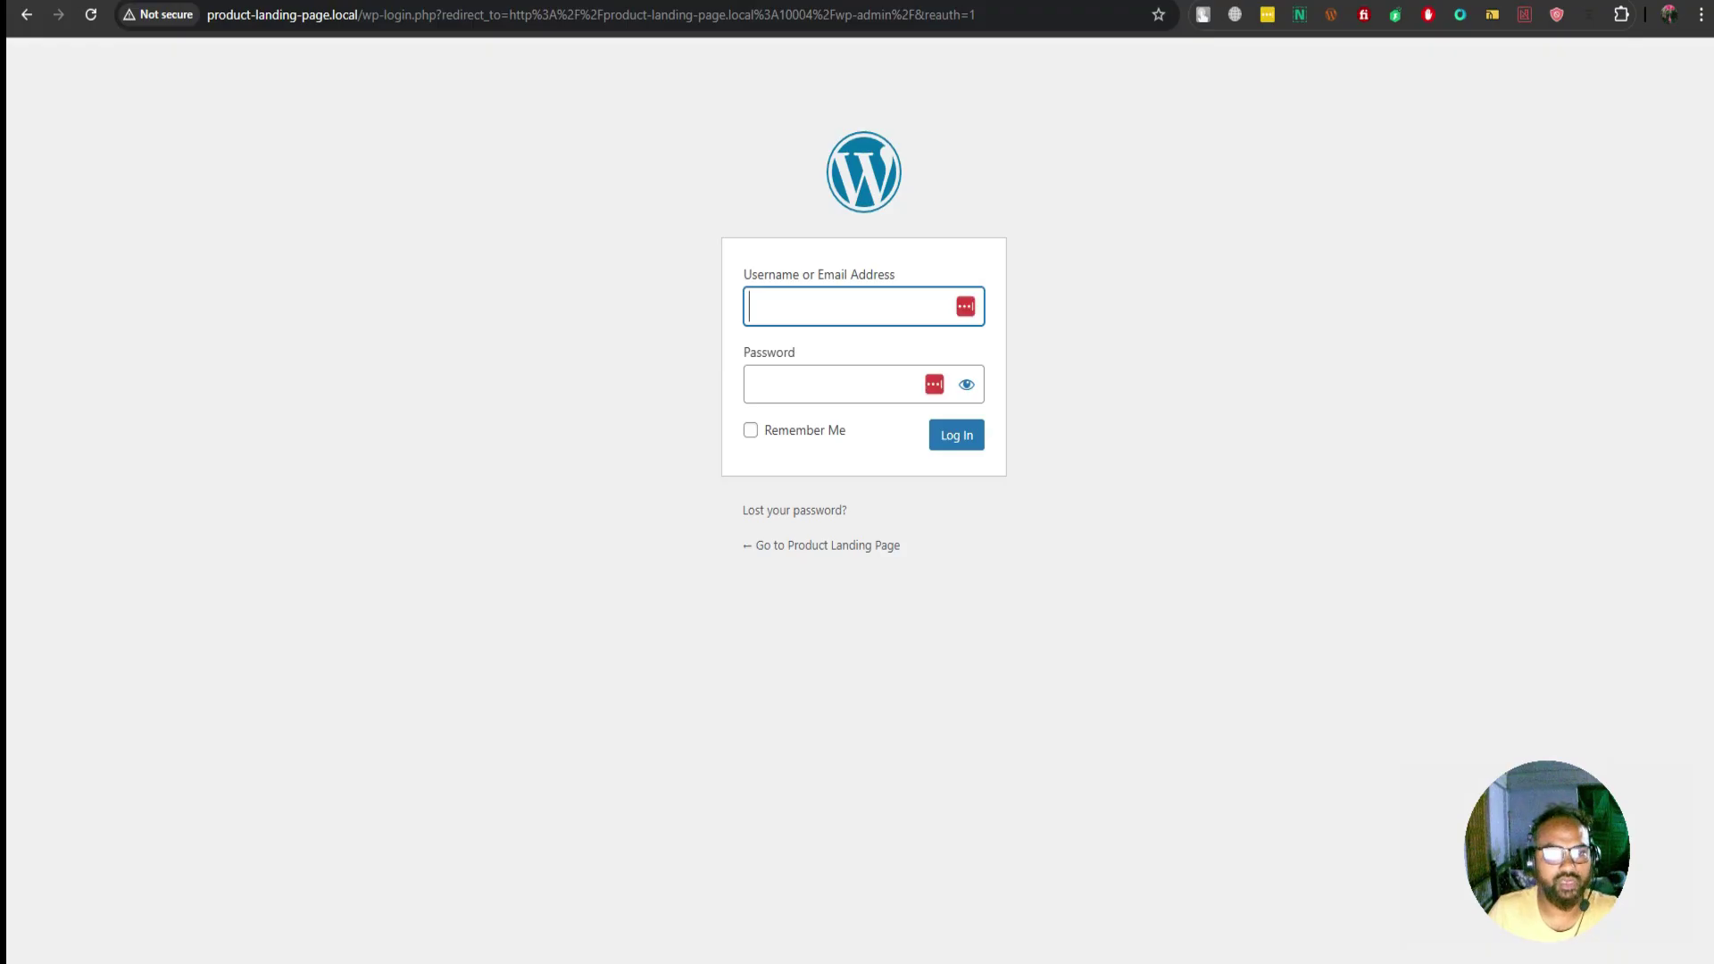
type("s")
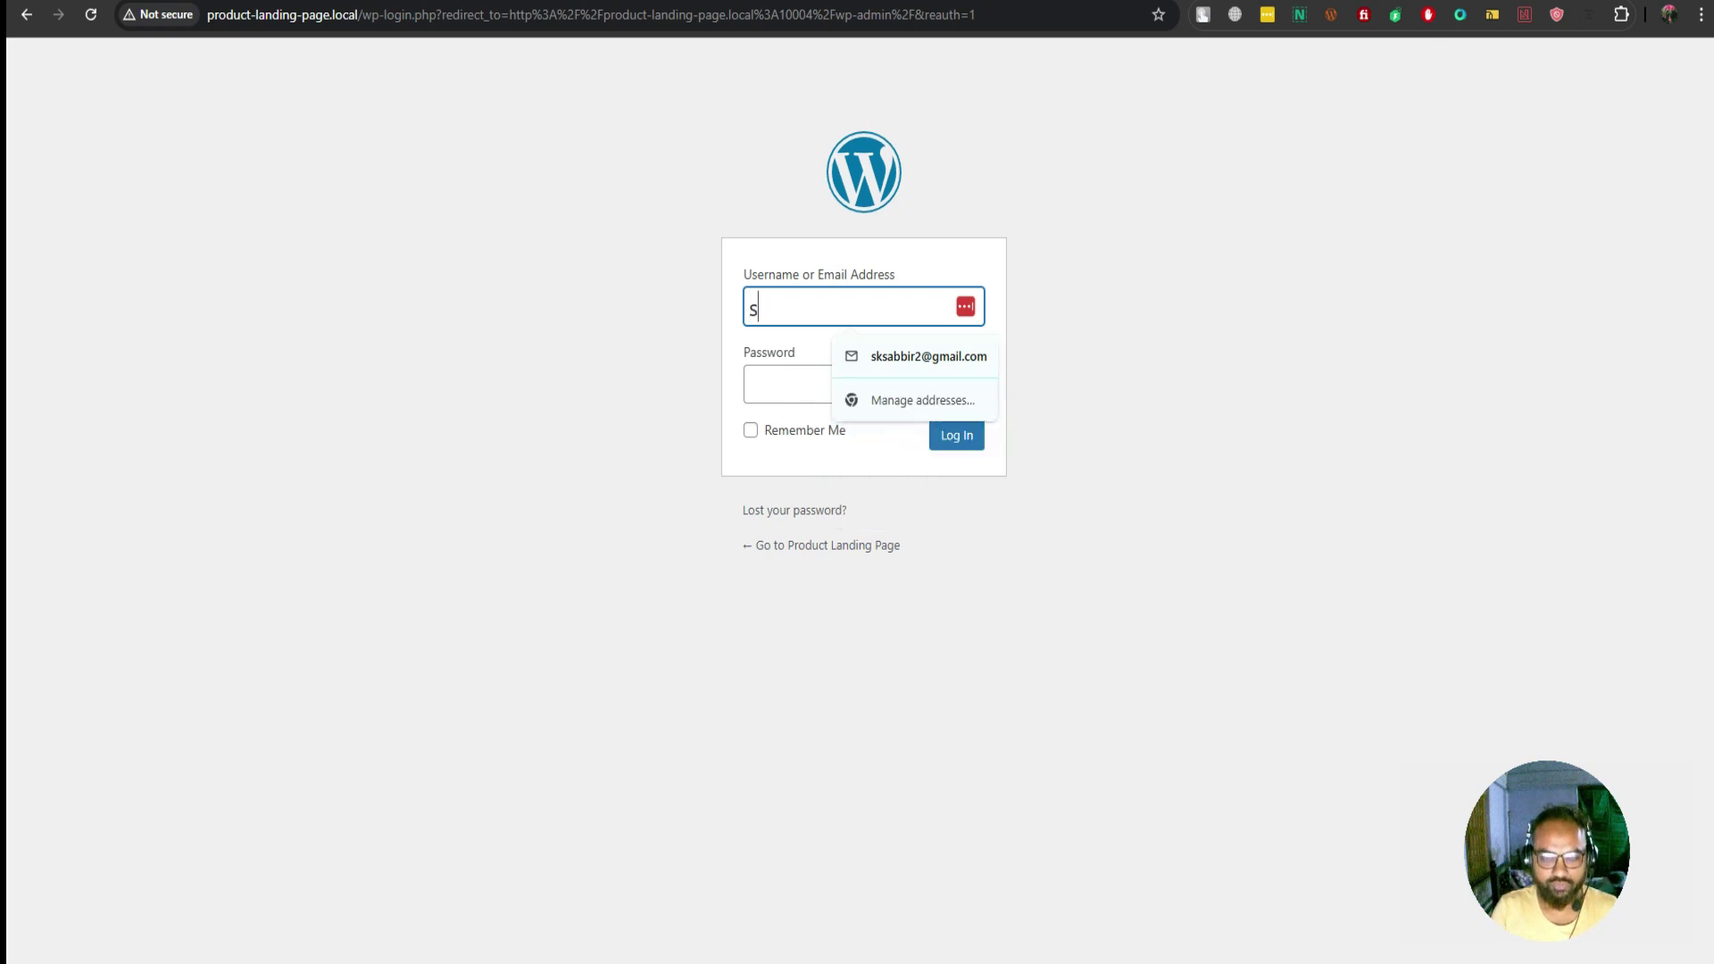
type("abbir")
key("Tab")
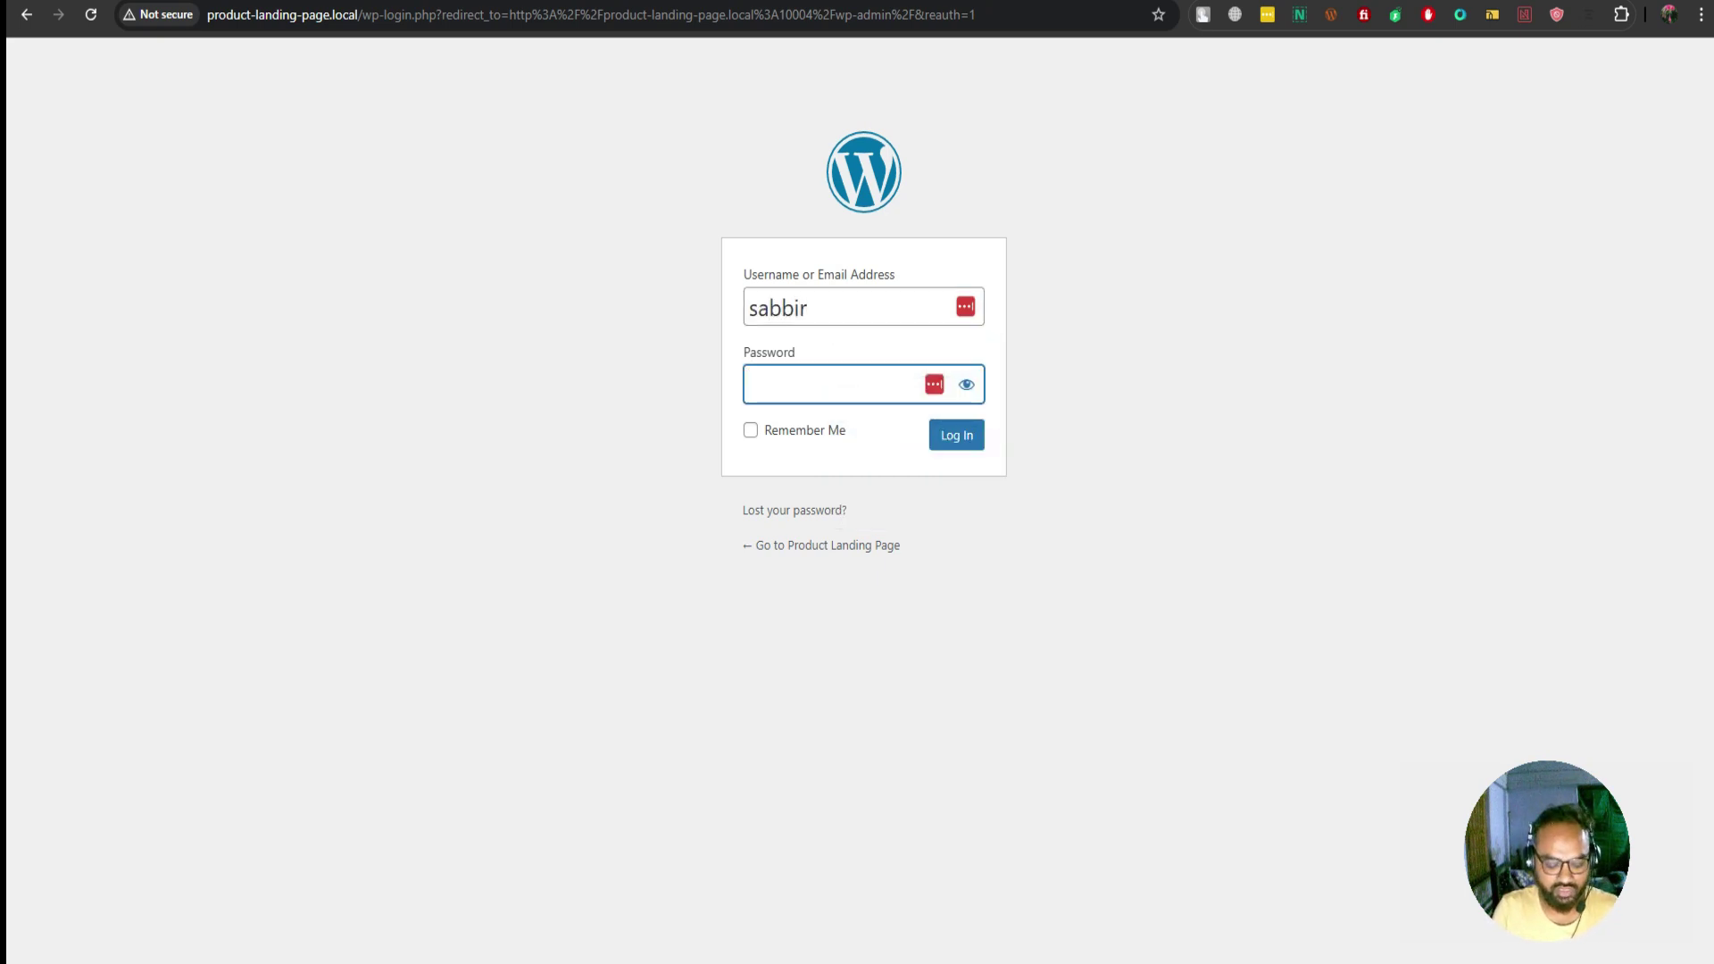
type("••••••")
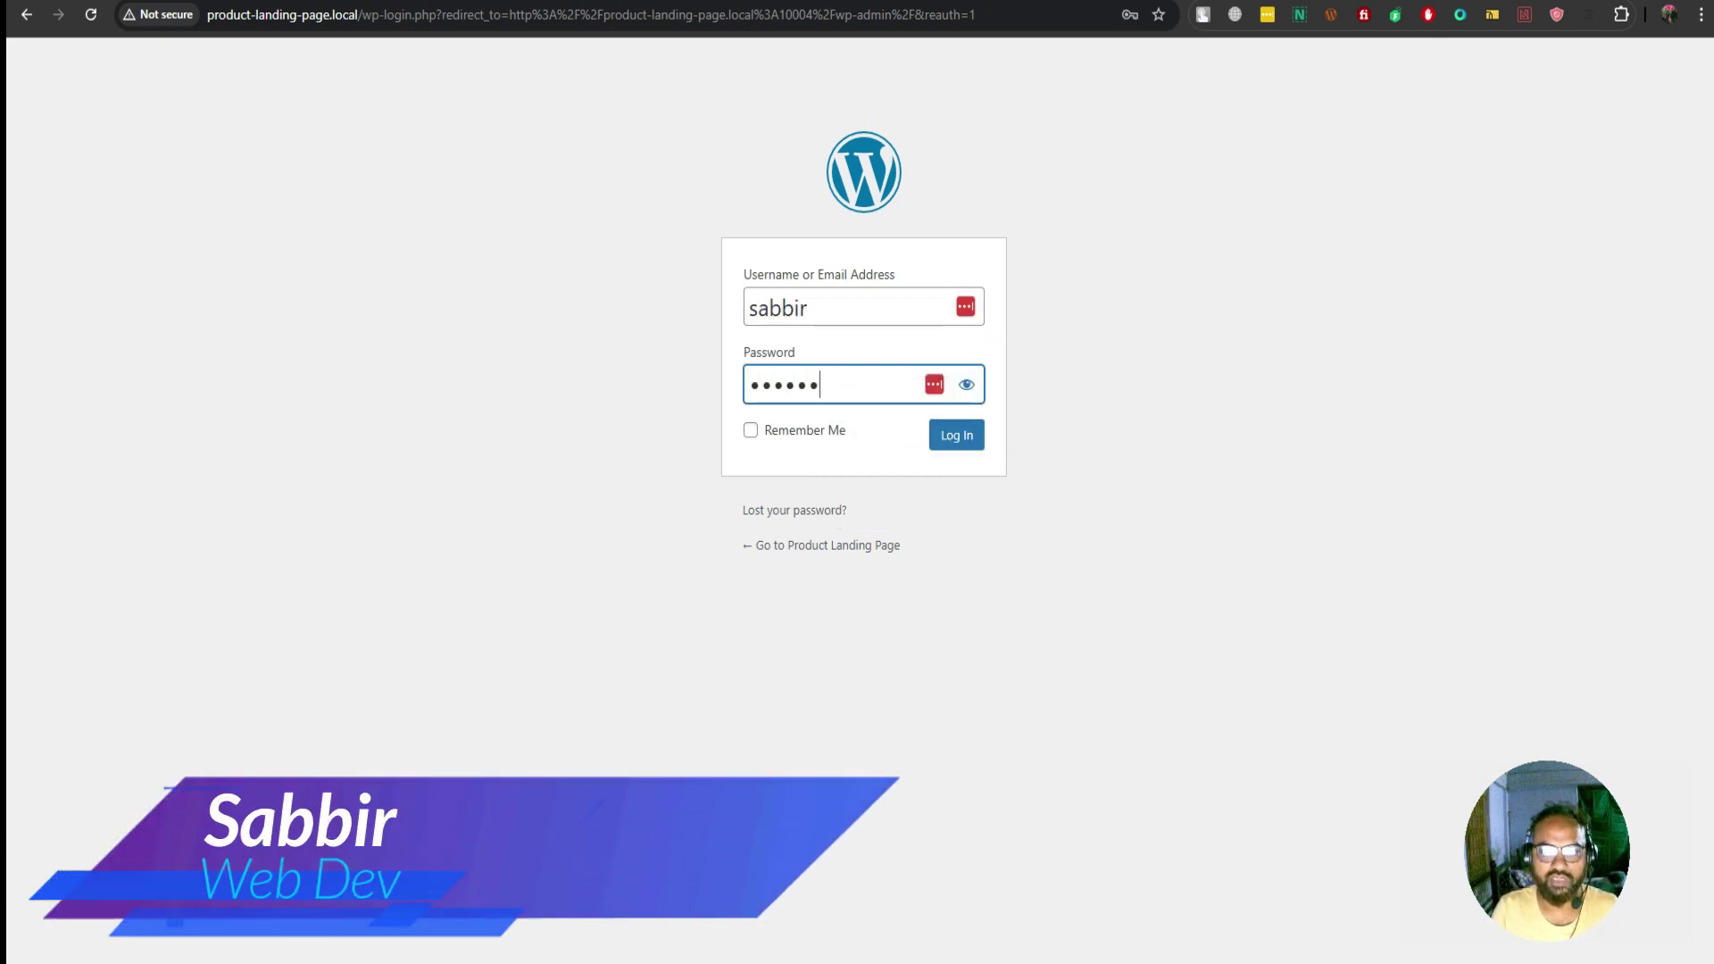
type("••")
key("Return")
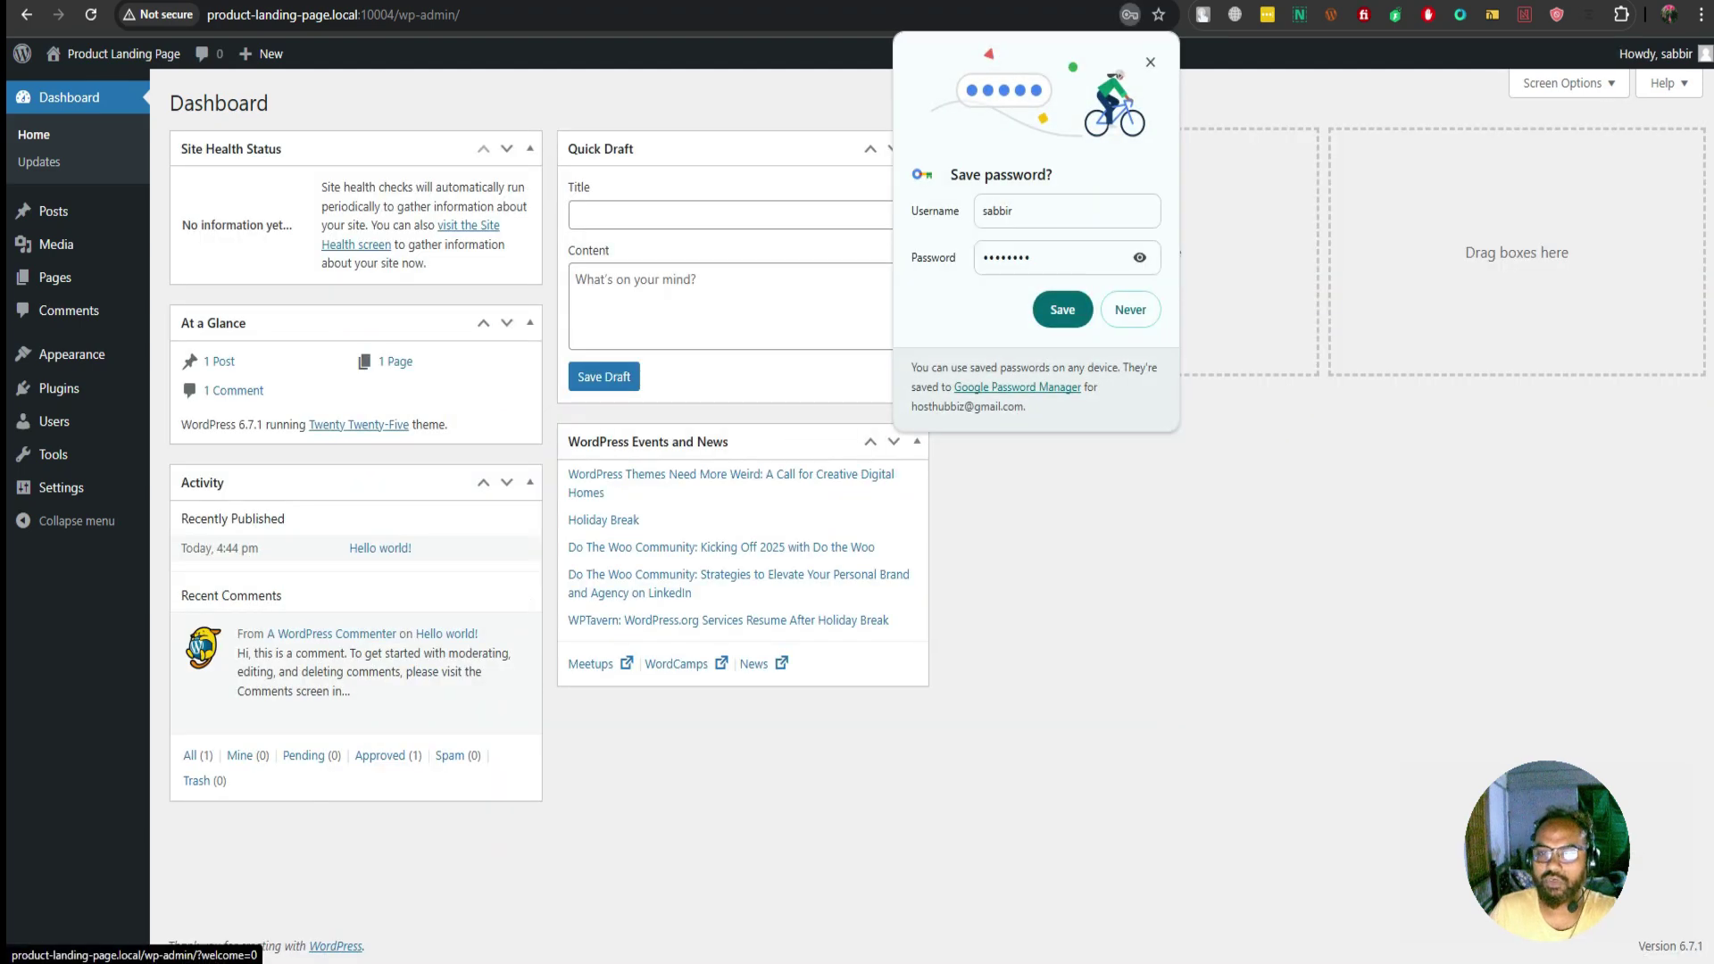
left_click(1150, 62)
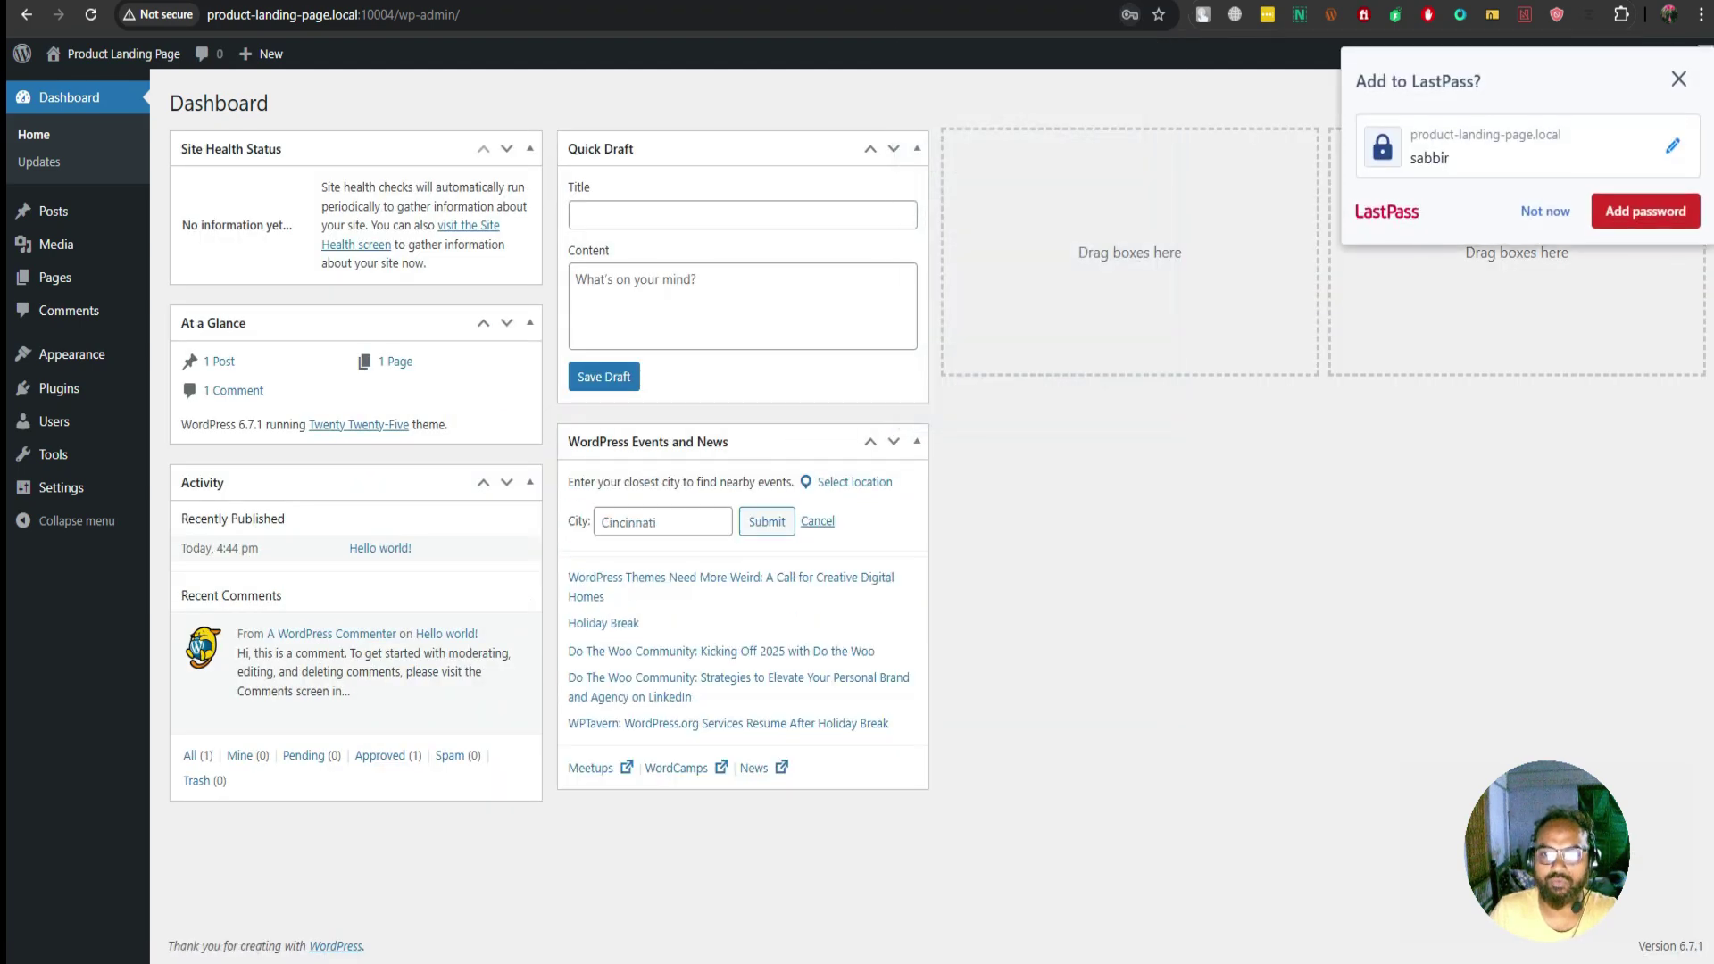
left_click(1678, 61)
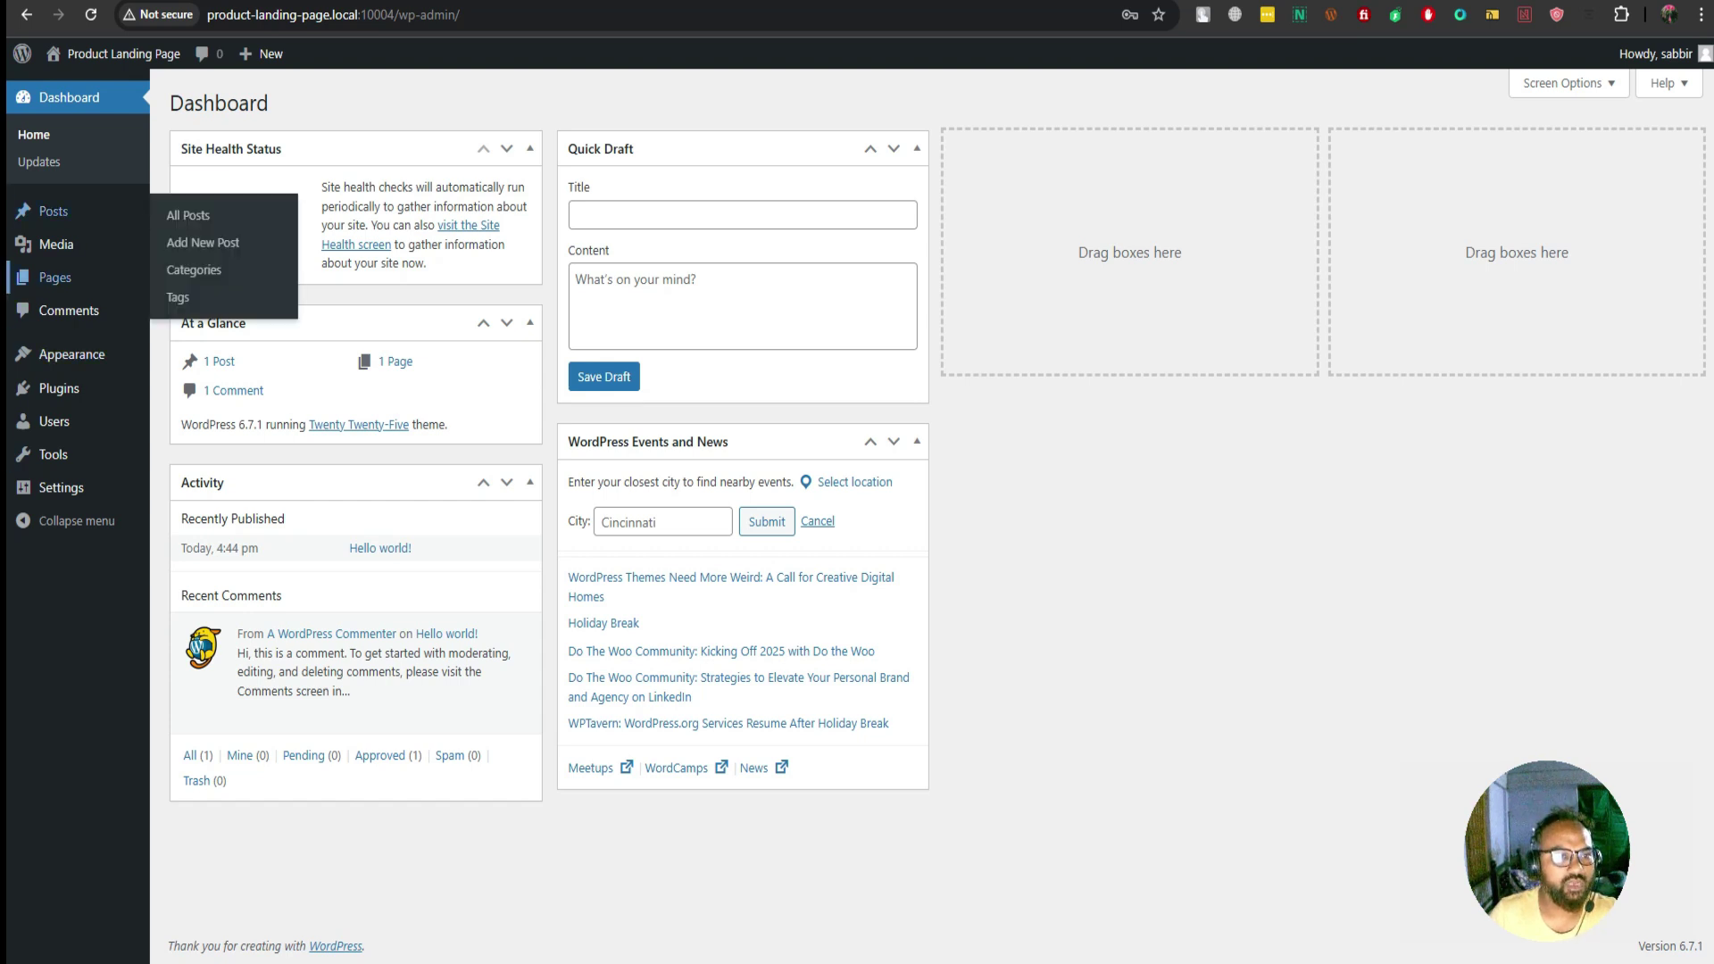
mouse_move(72, 354)
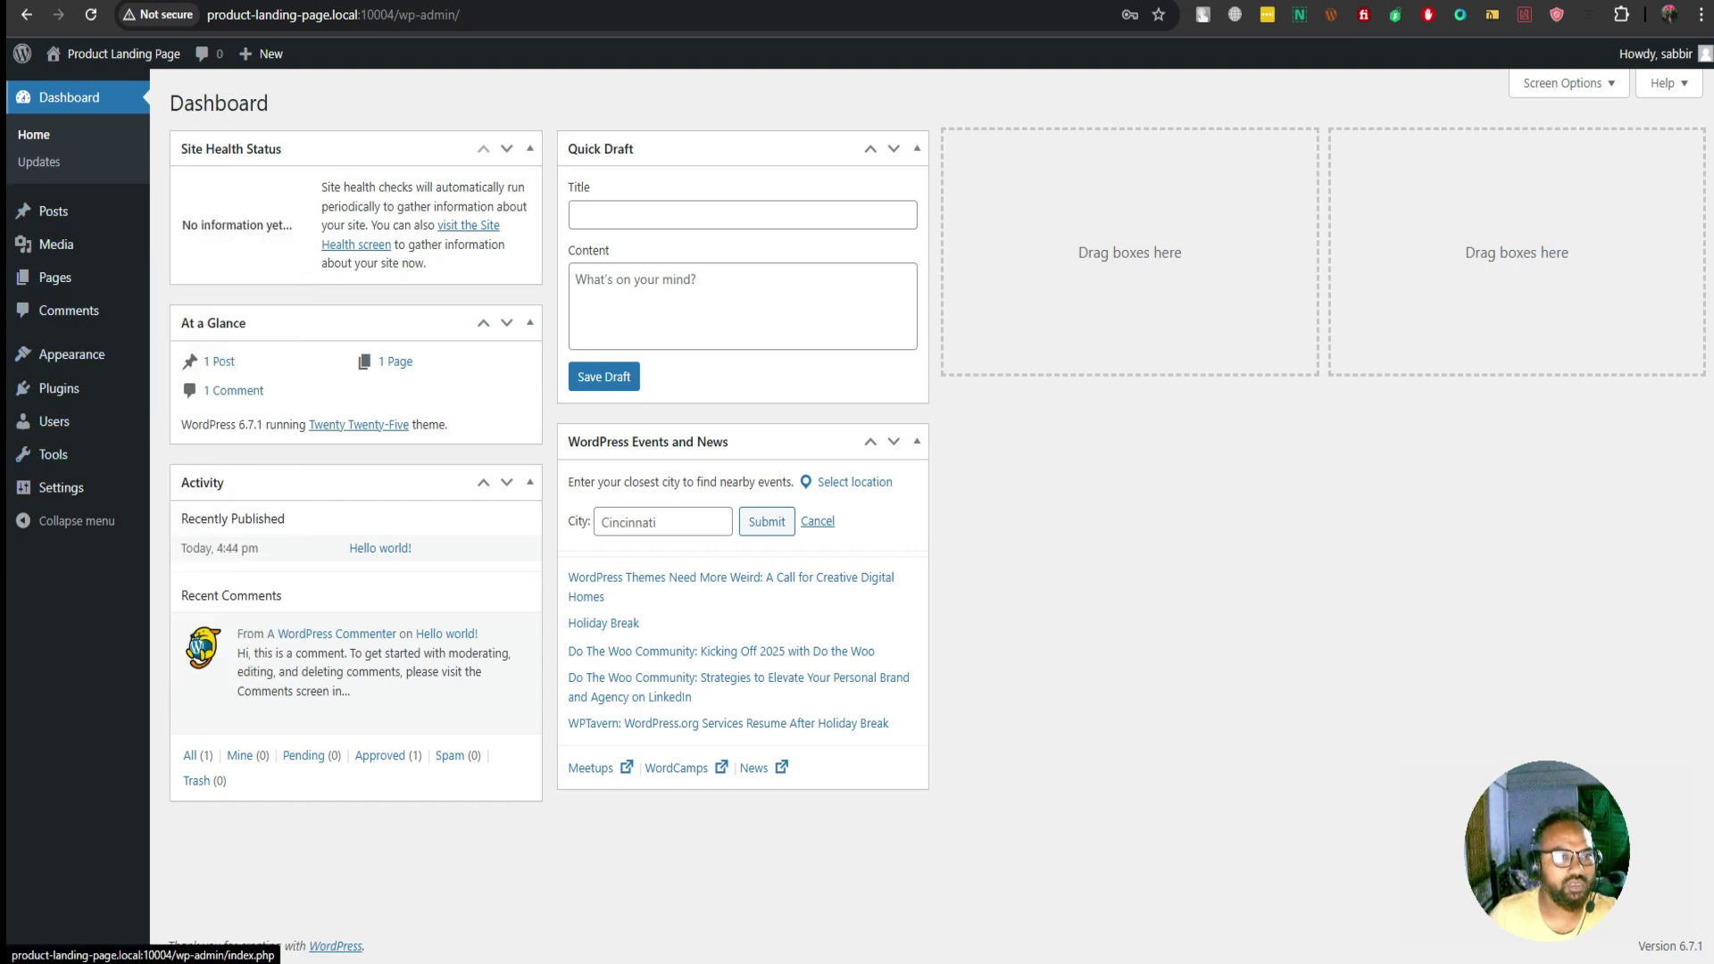
Start installing Elementor, then delete the Twenty Twenty-Five and Twenty Twenty-Three themes
left_click(186, 358)
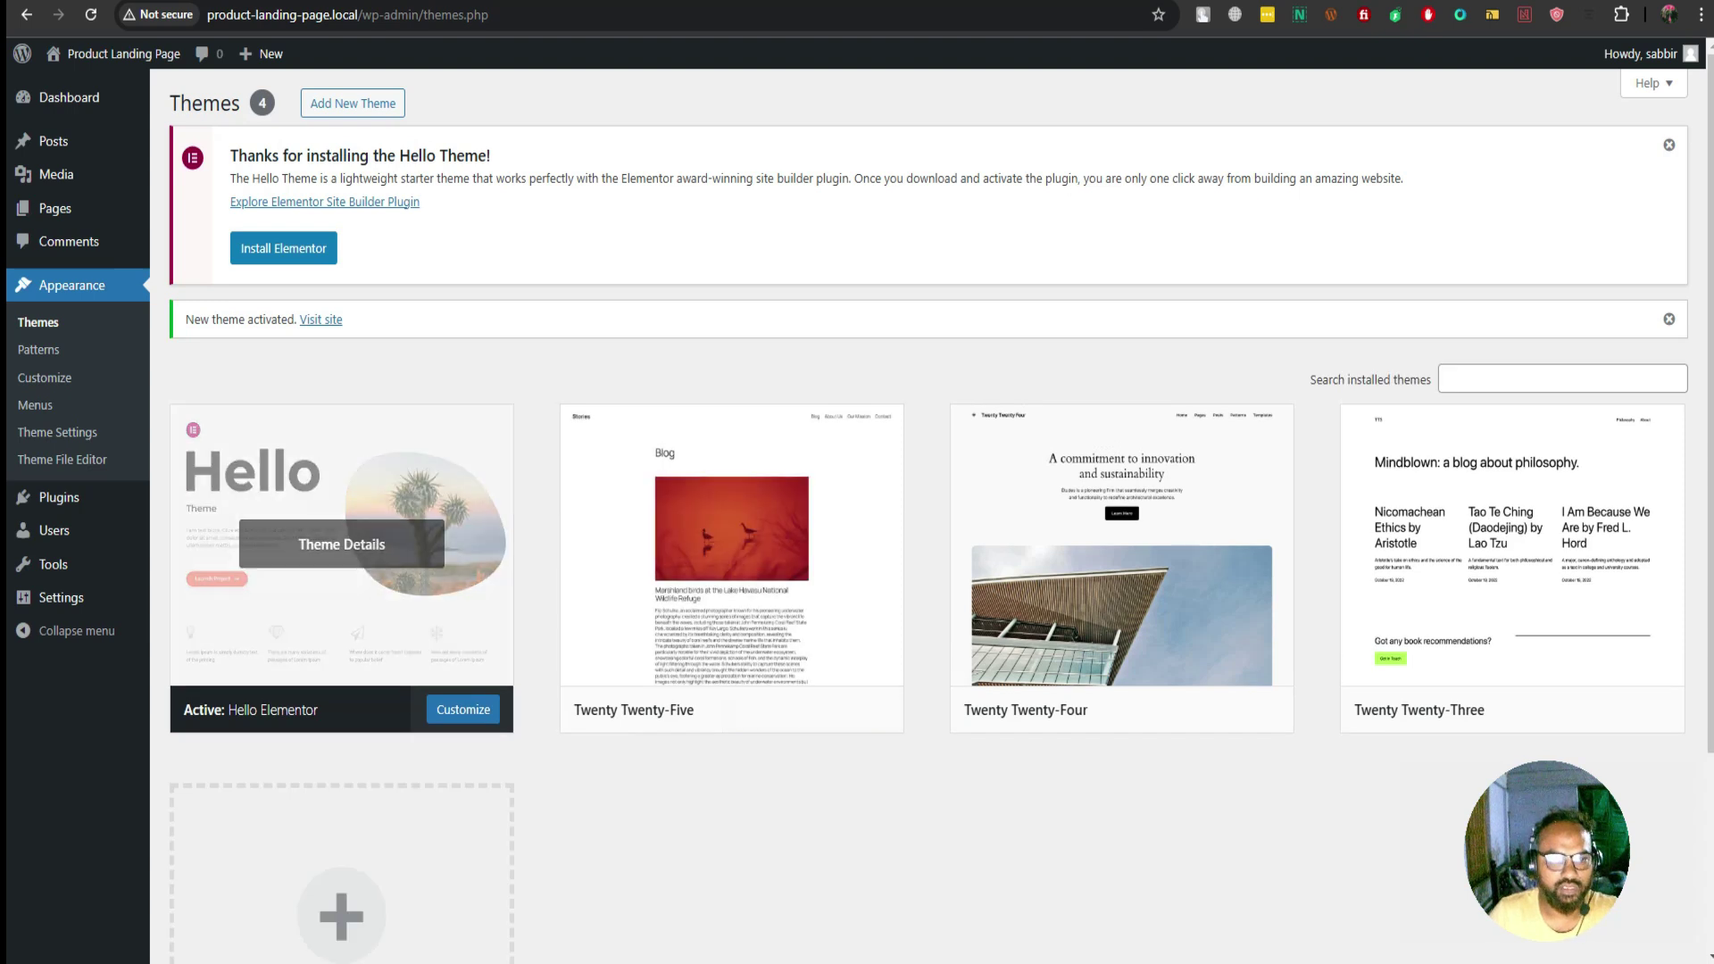
left_click(283, 248)
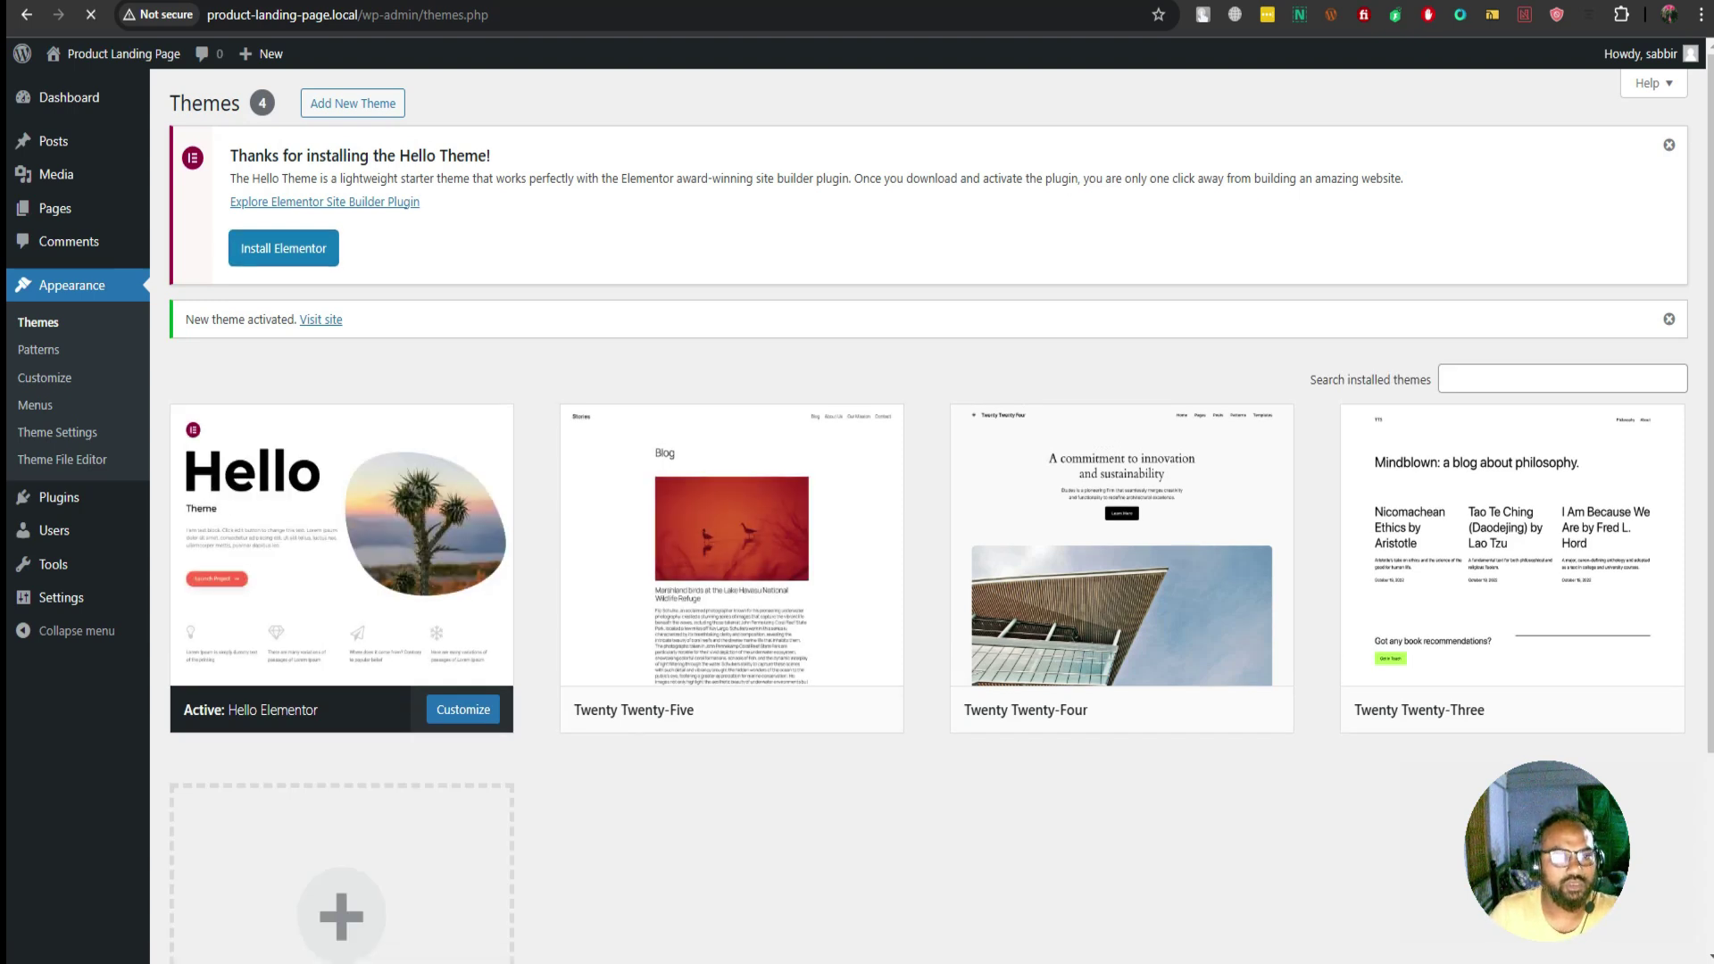
mouse_move(341, 543)
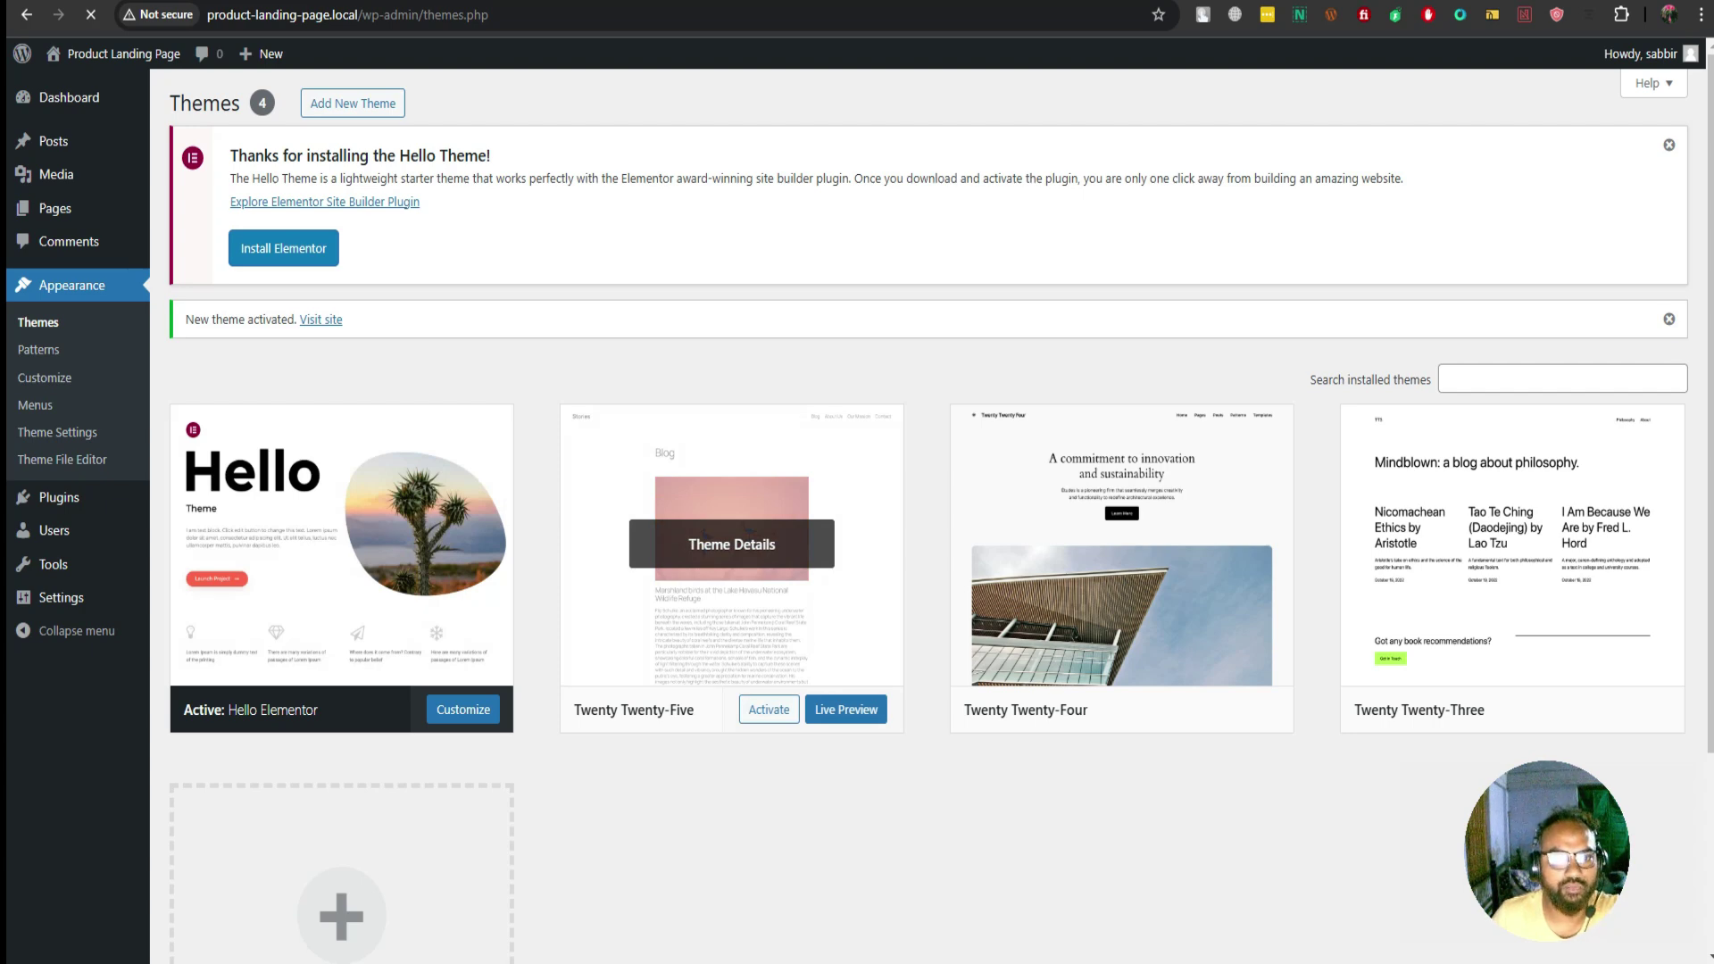
left_click(731, 543)
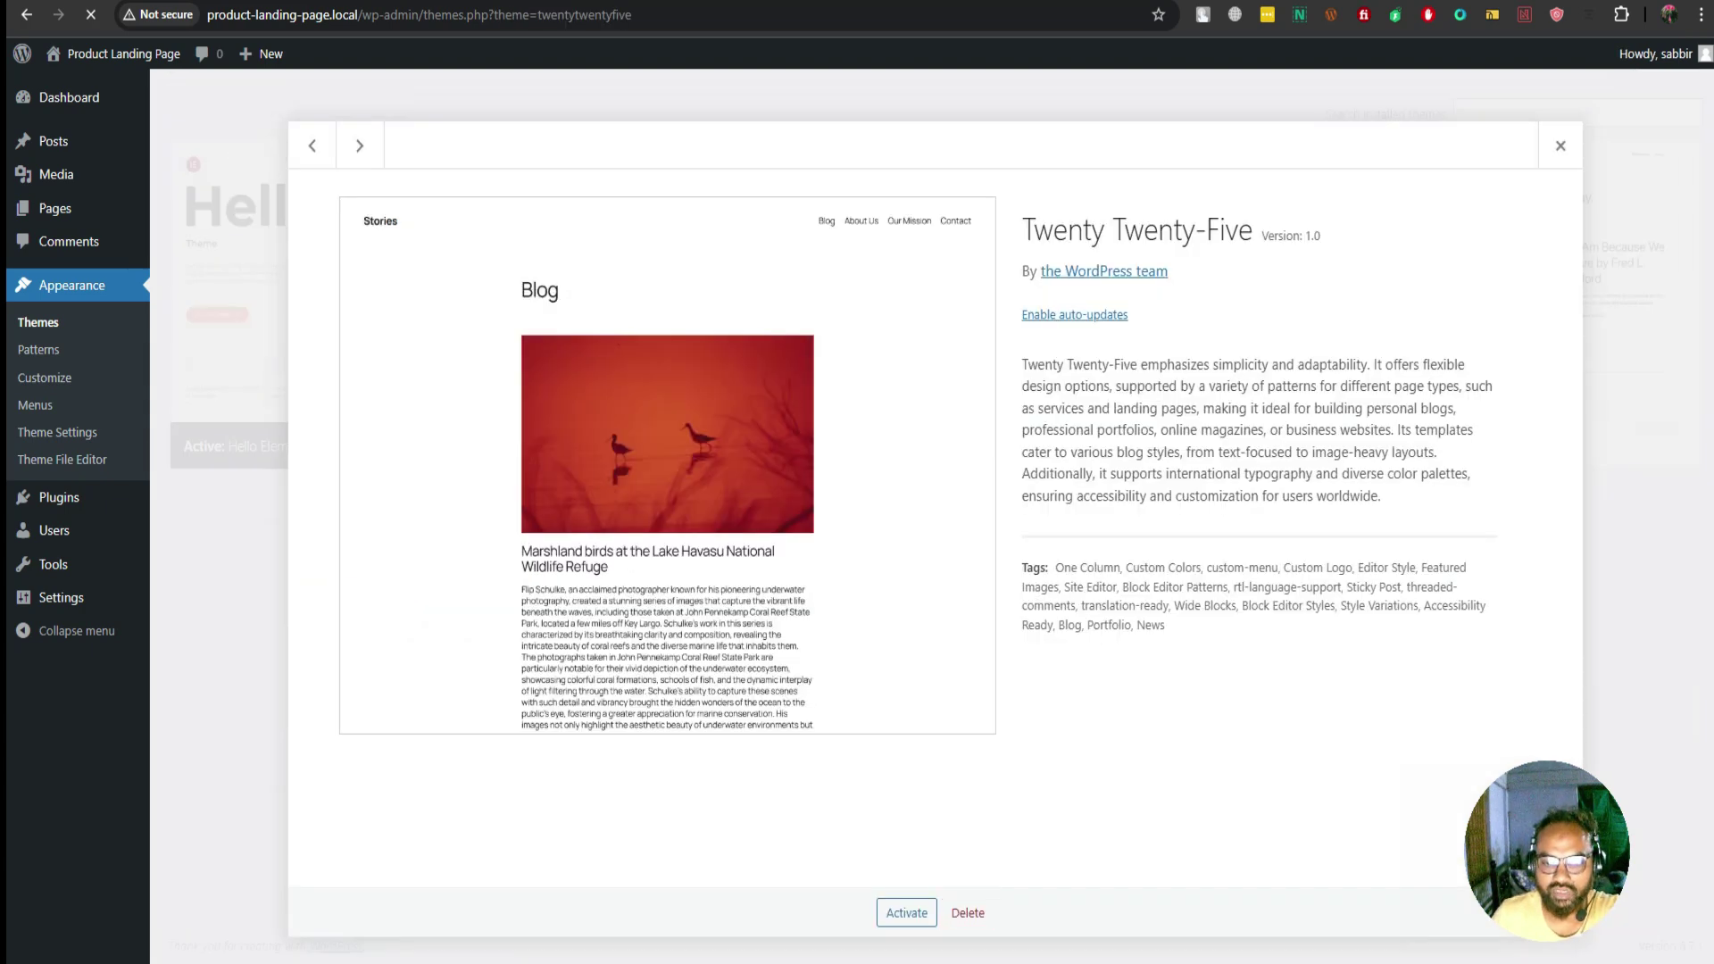
left_click(967, 912)
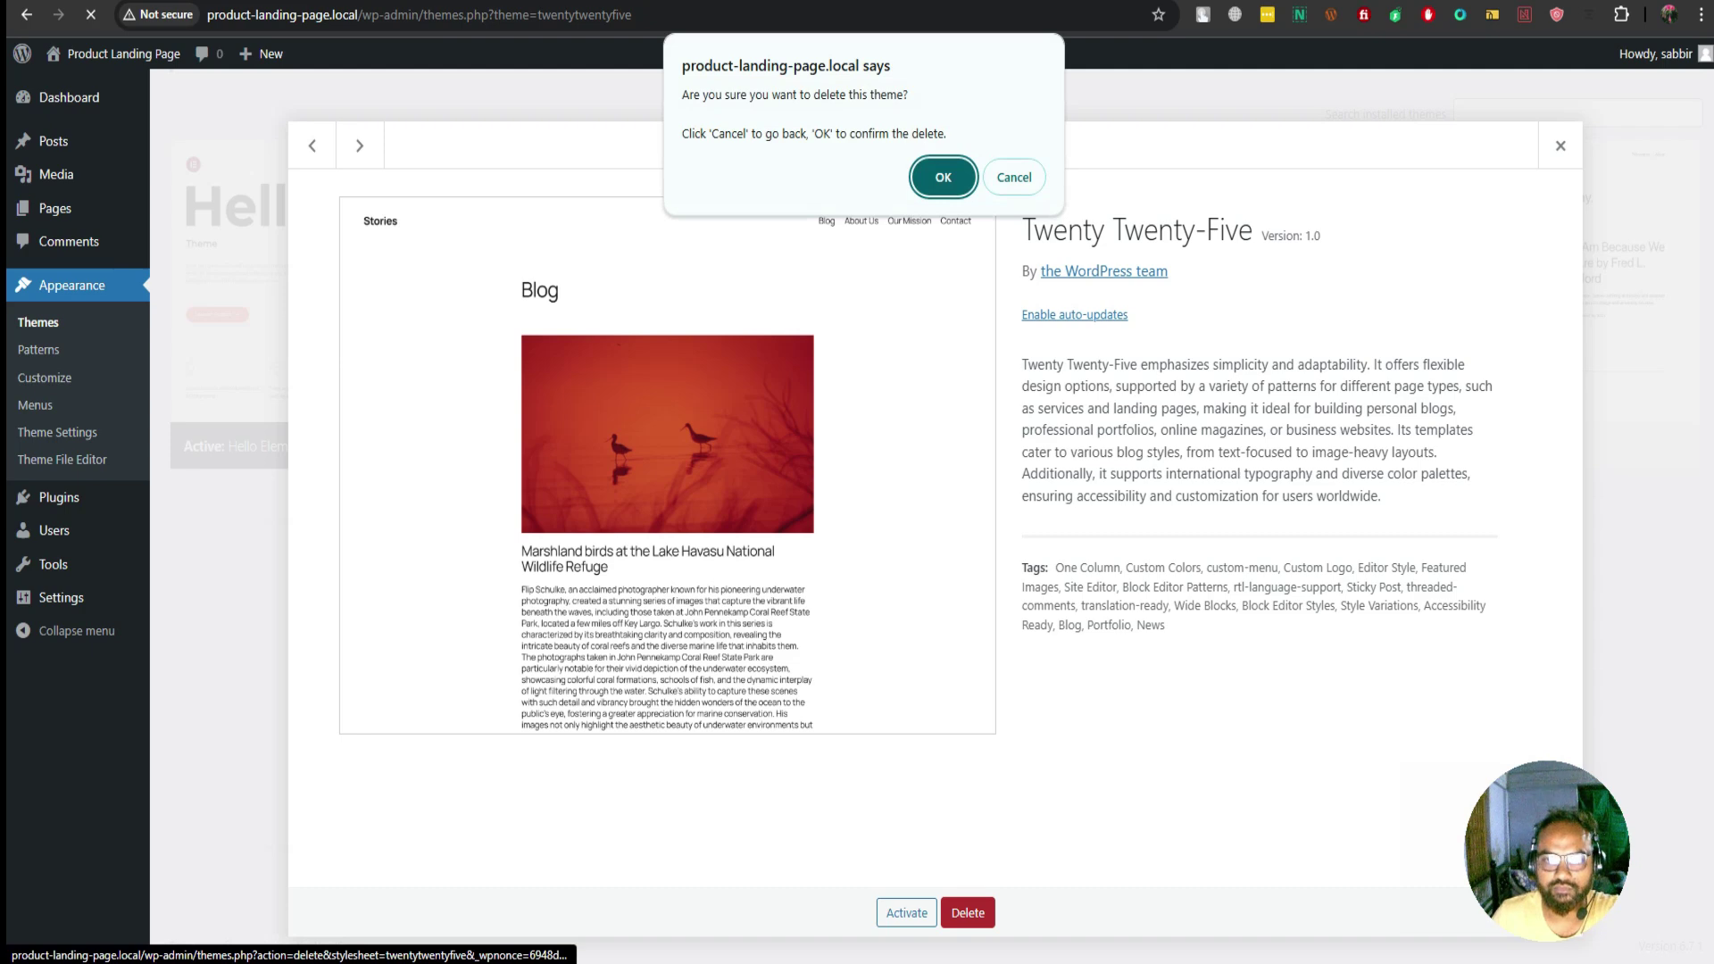
key("Return")
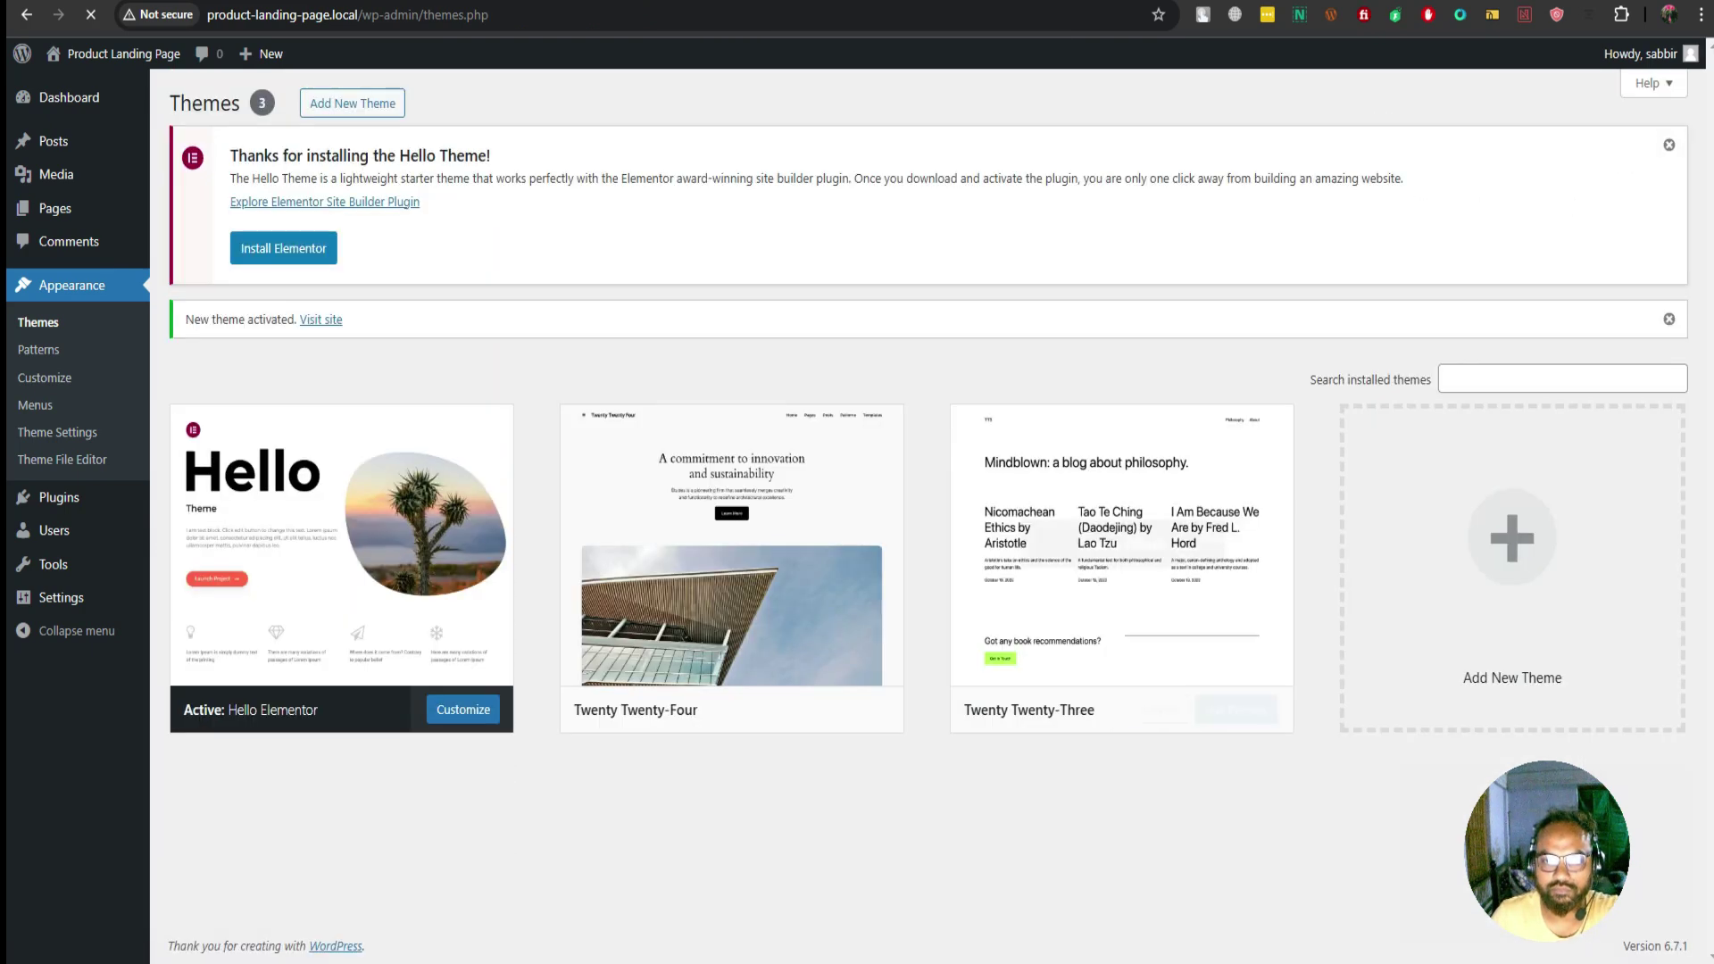
left_click(1122, 543)
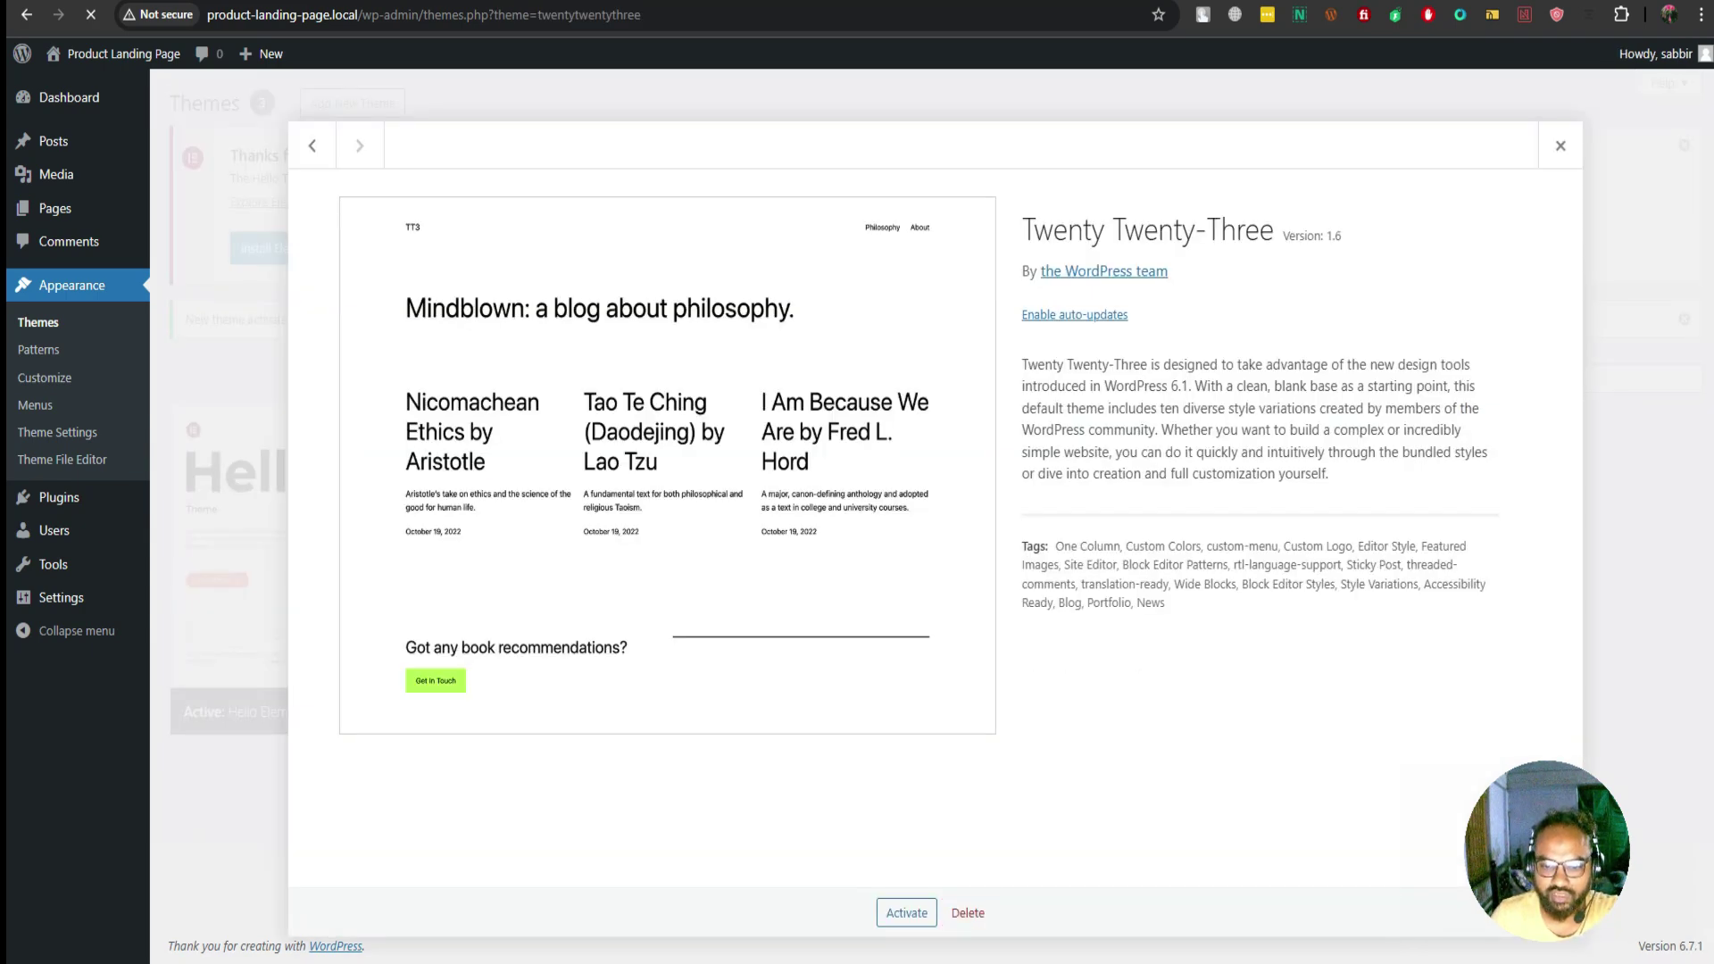
left_click(968, 912)
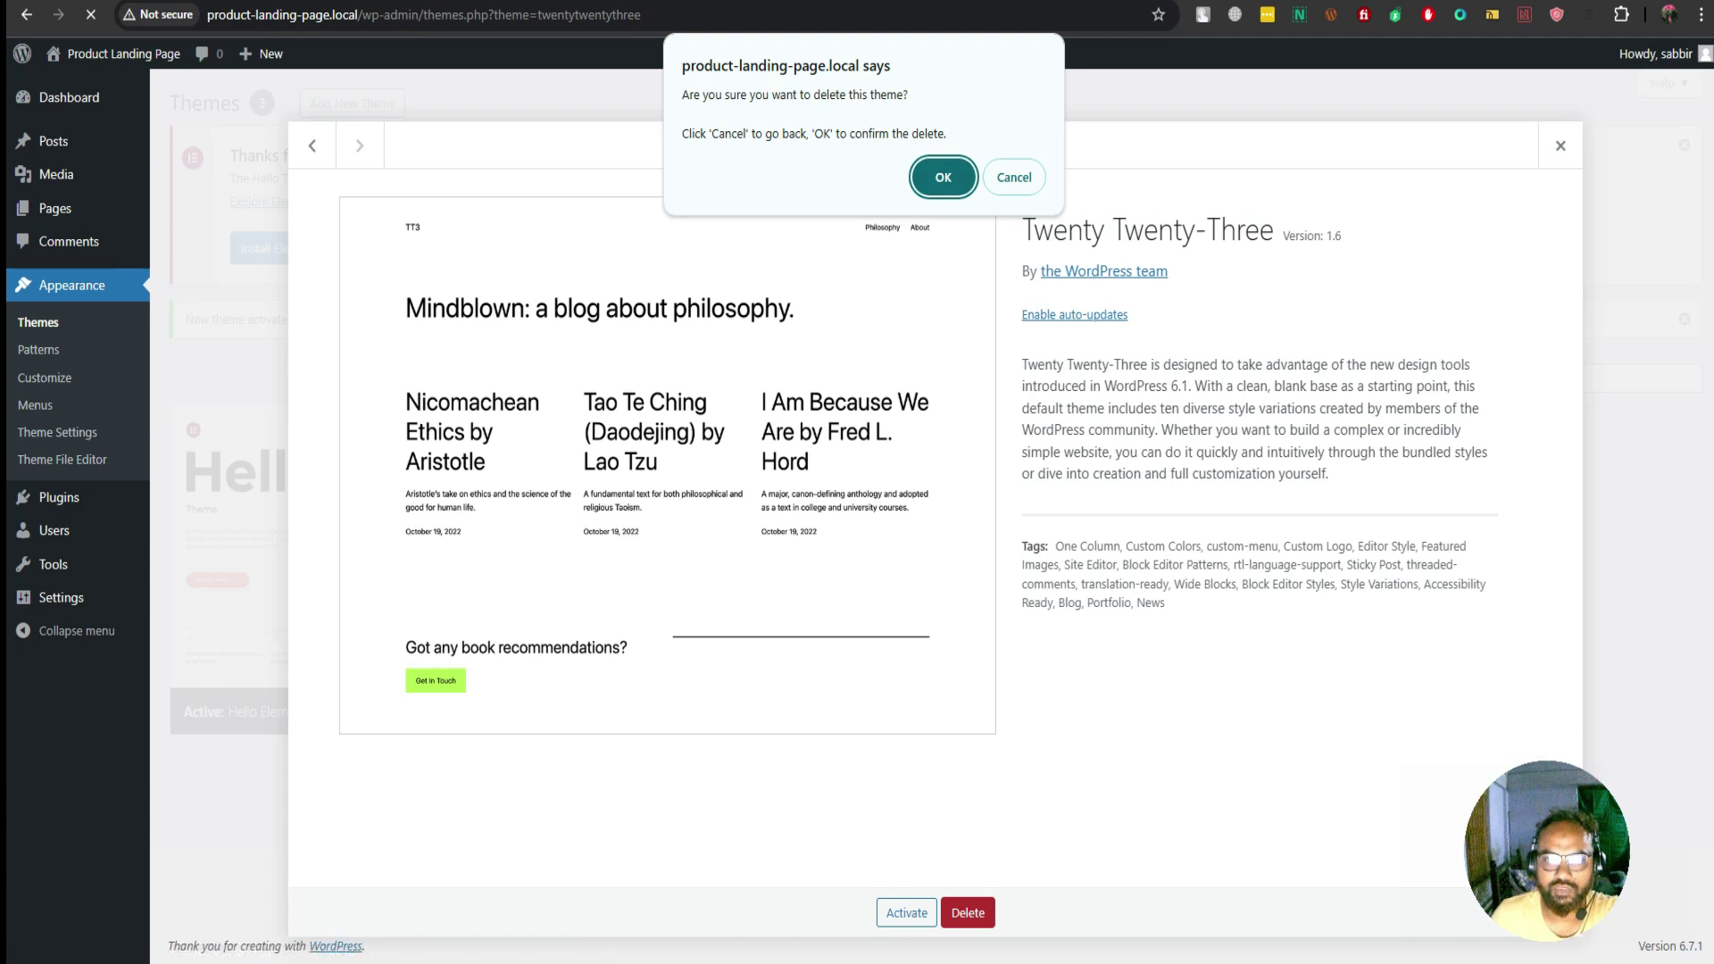
key("Return")
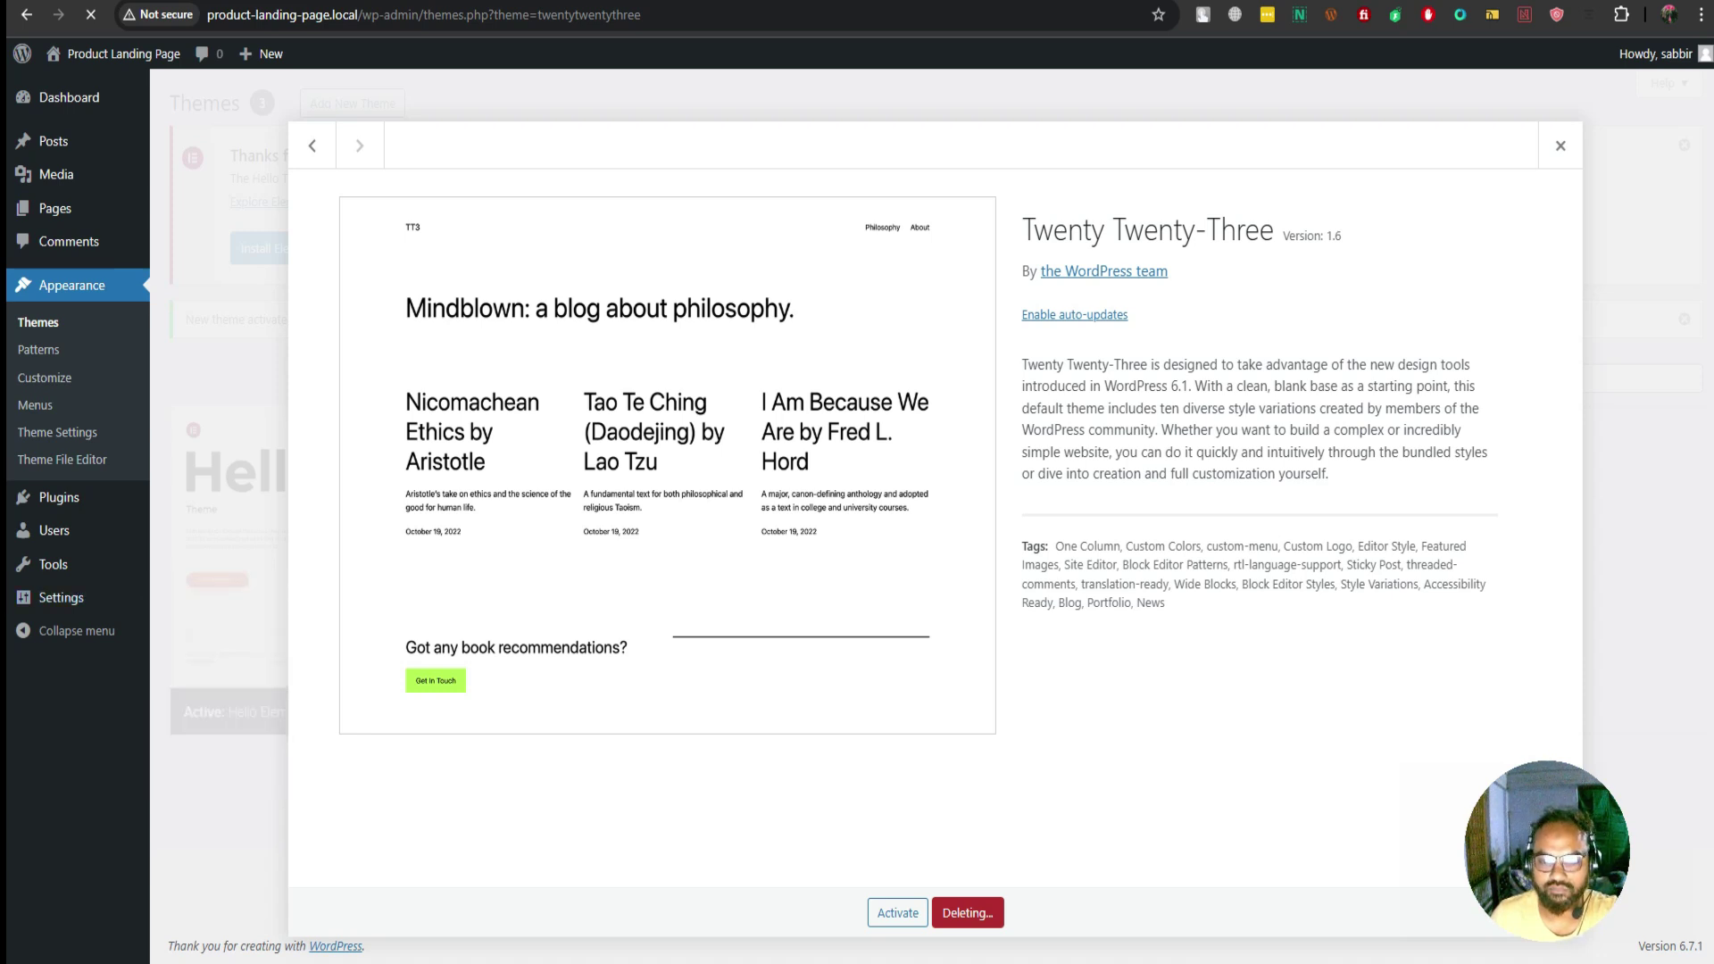
key("alt+Left")
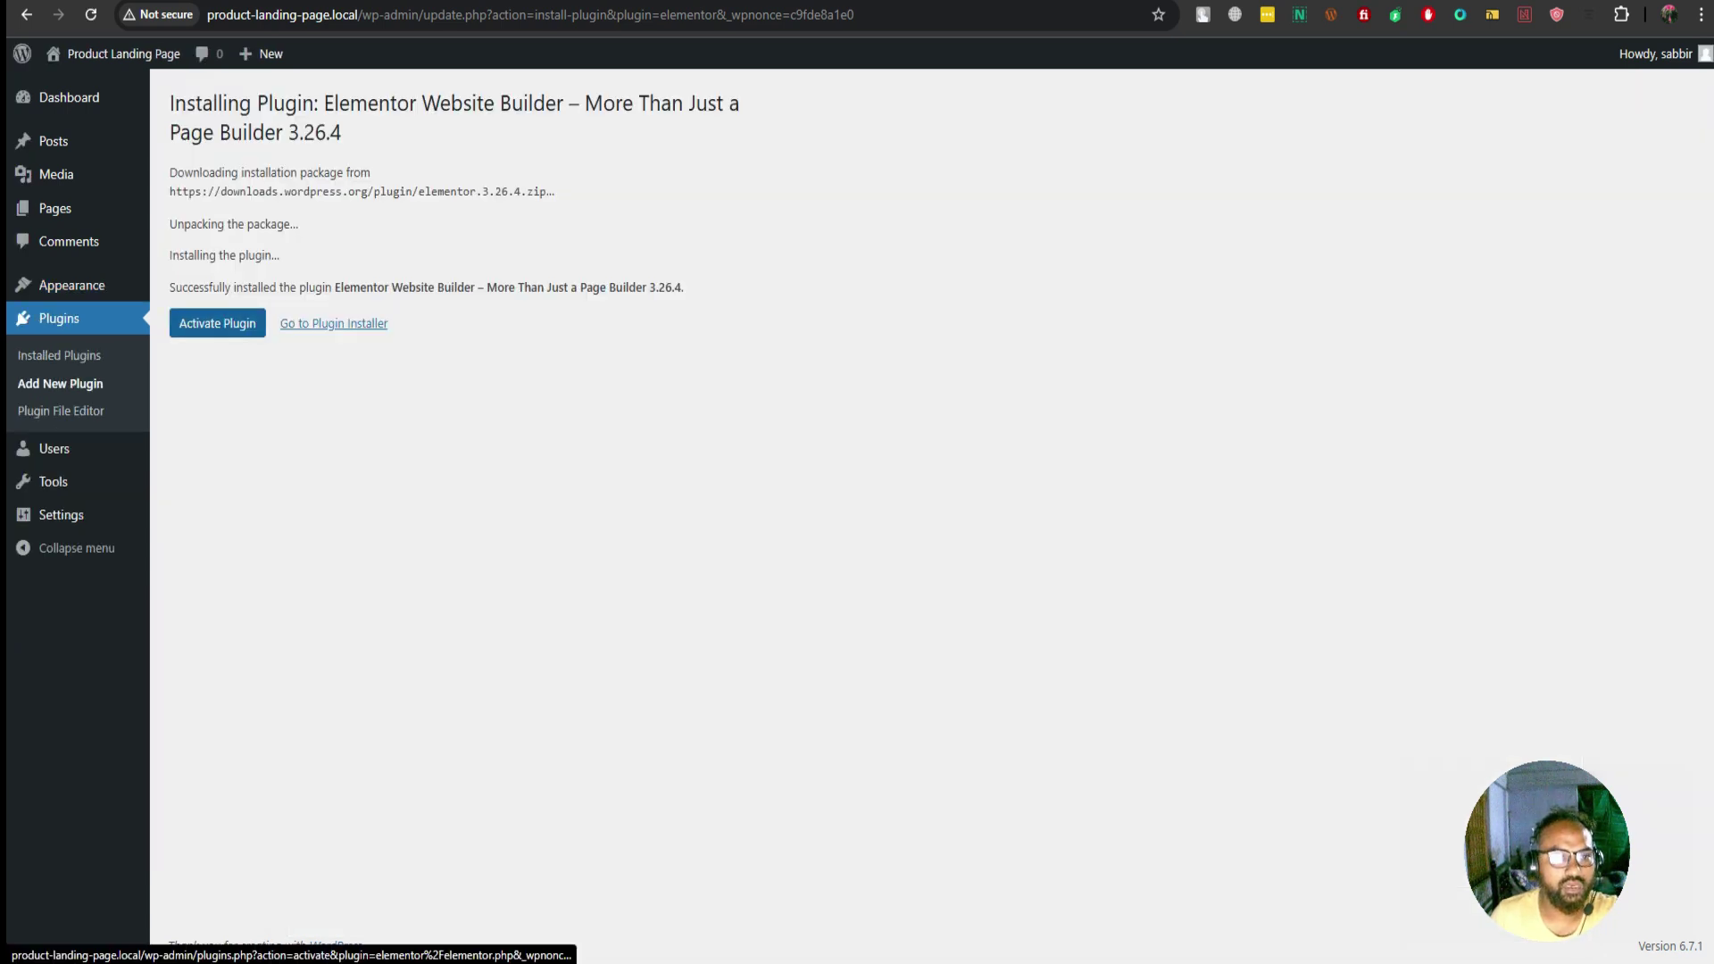
Activate Elementor and hide all six Dashboard widgets, from Events and News to Elementor Overview
left_click(216, 323)
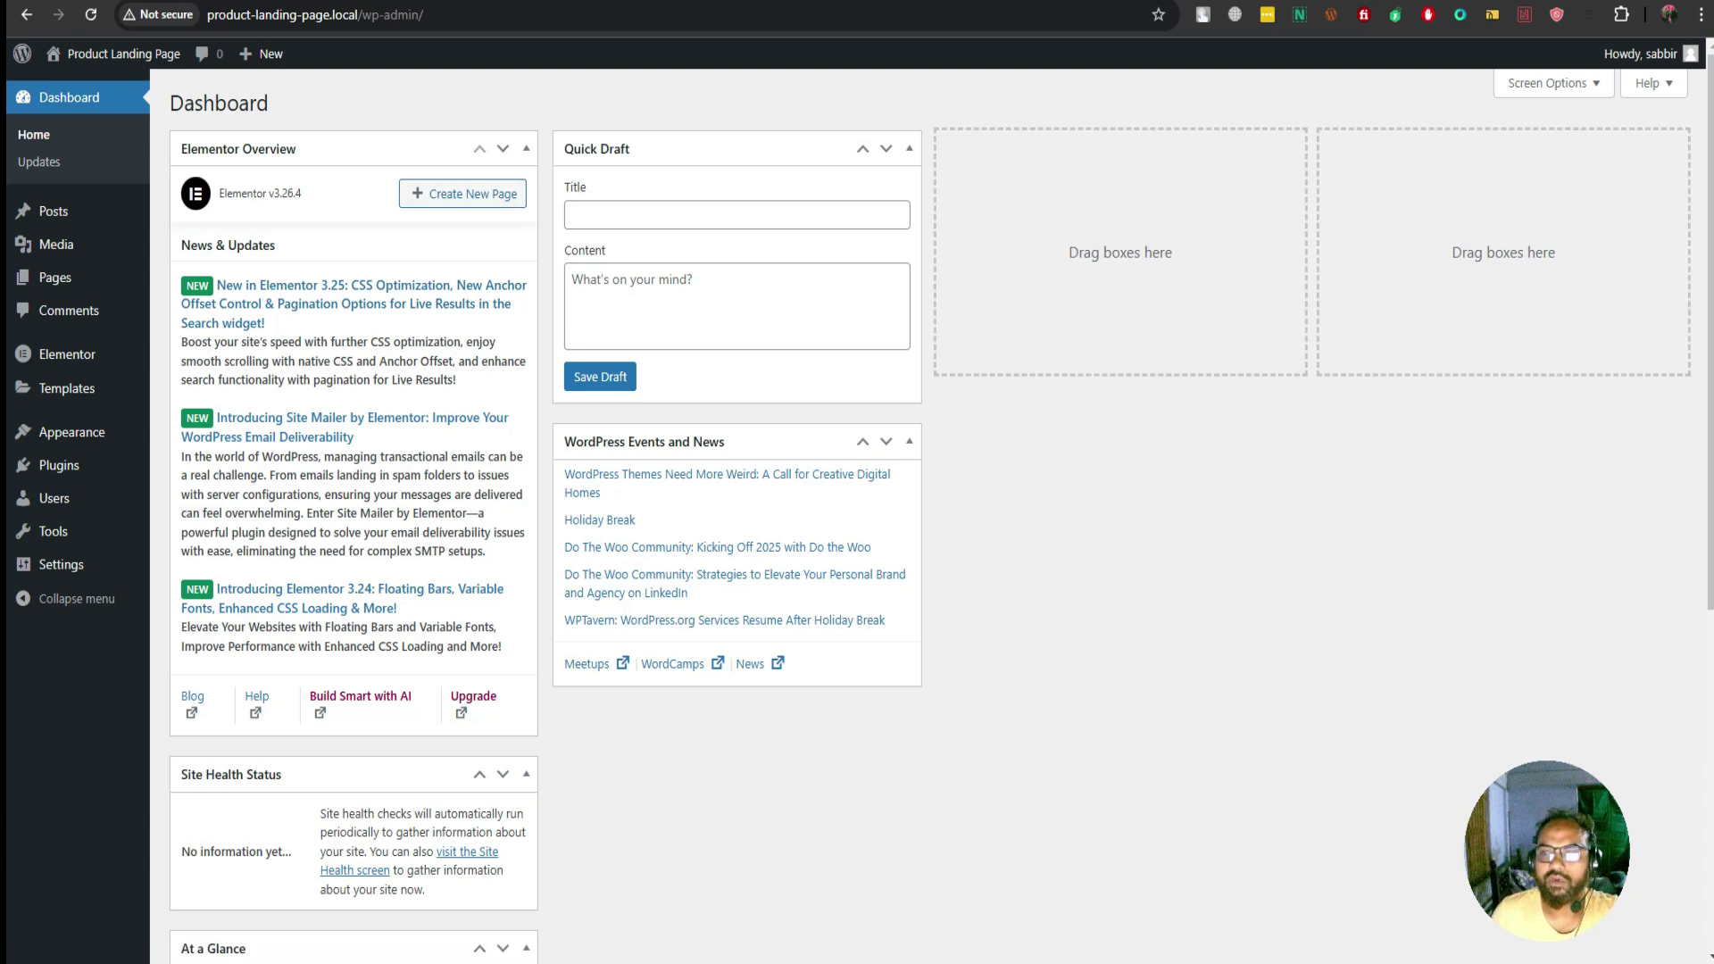
left_click(1553, 83)
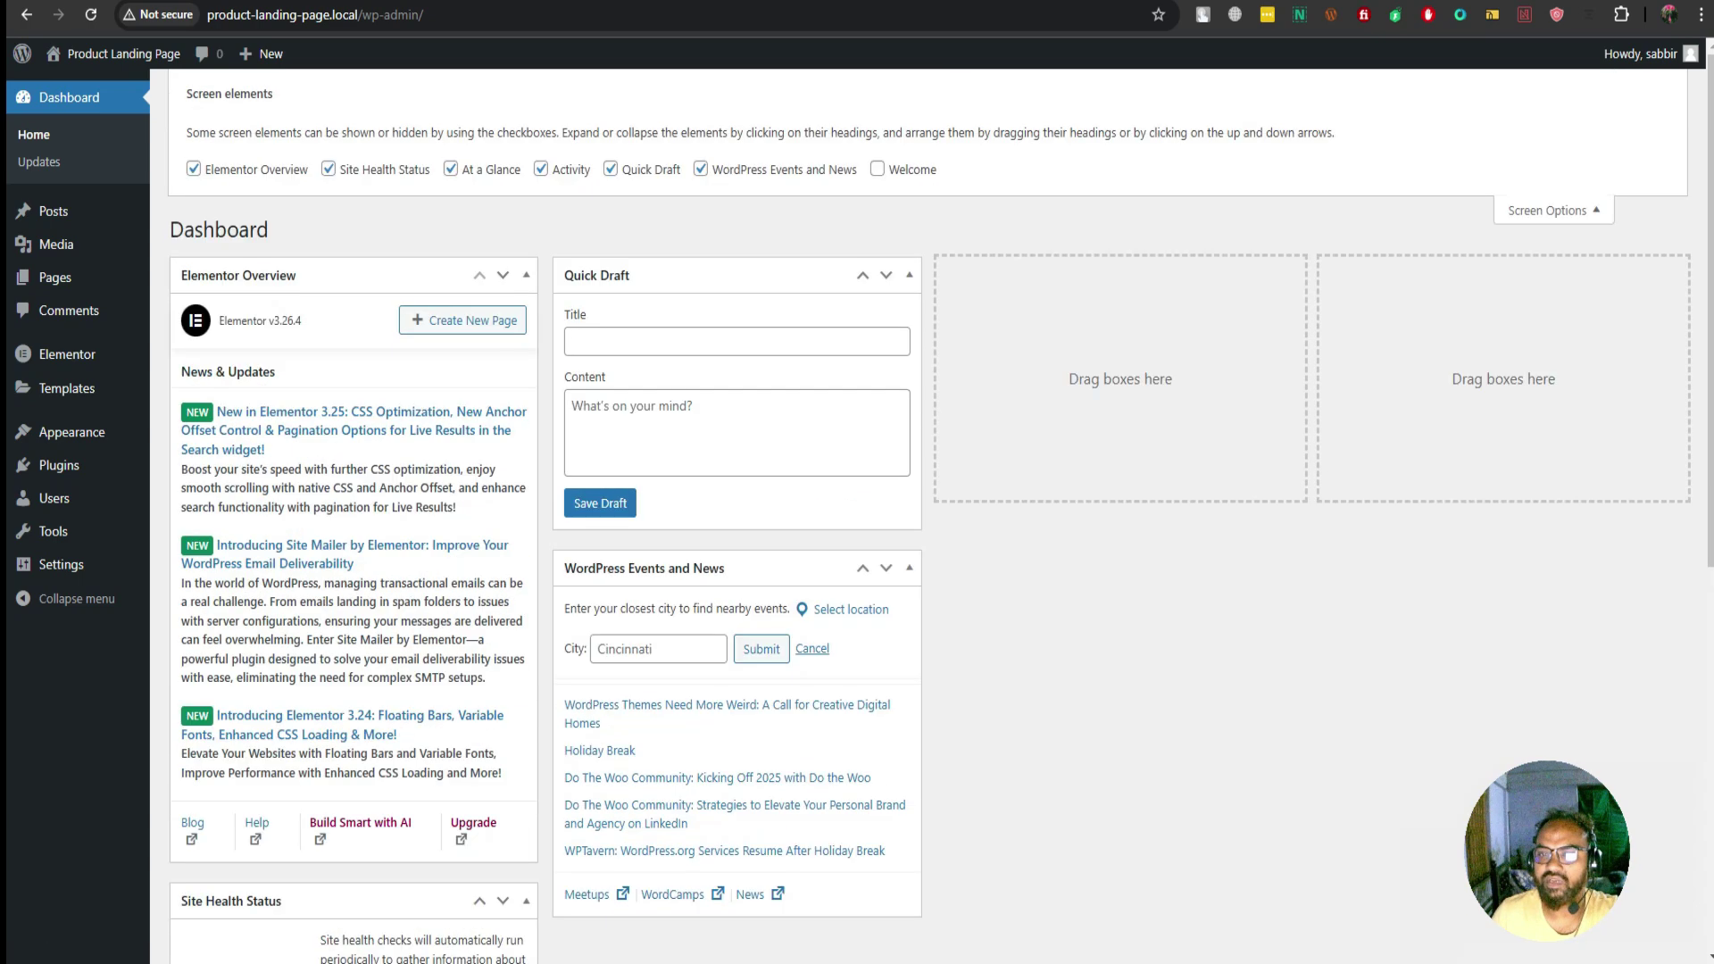
left_click(701, 169)
left_click(611, 168)
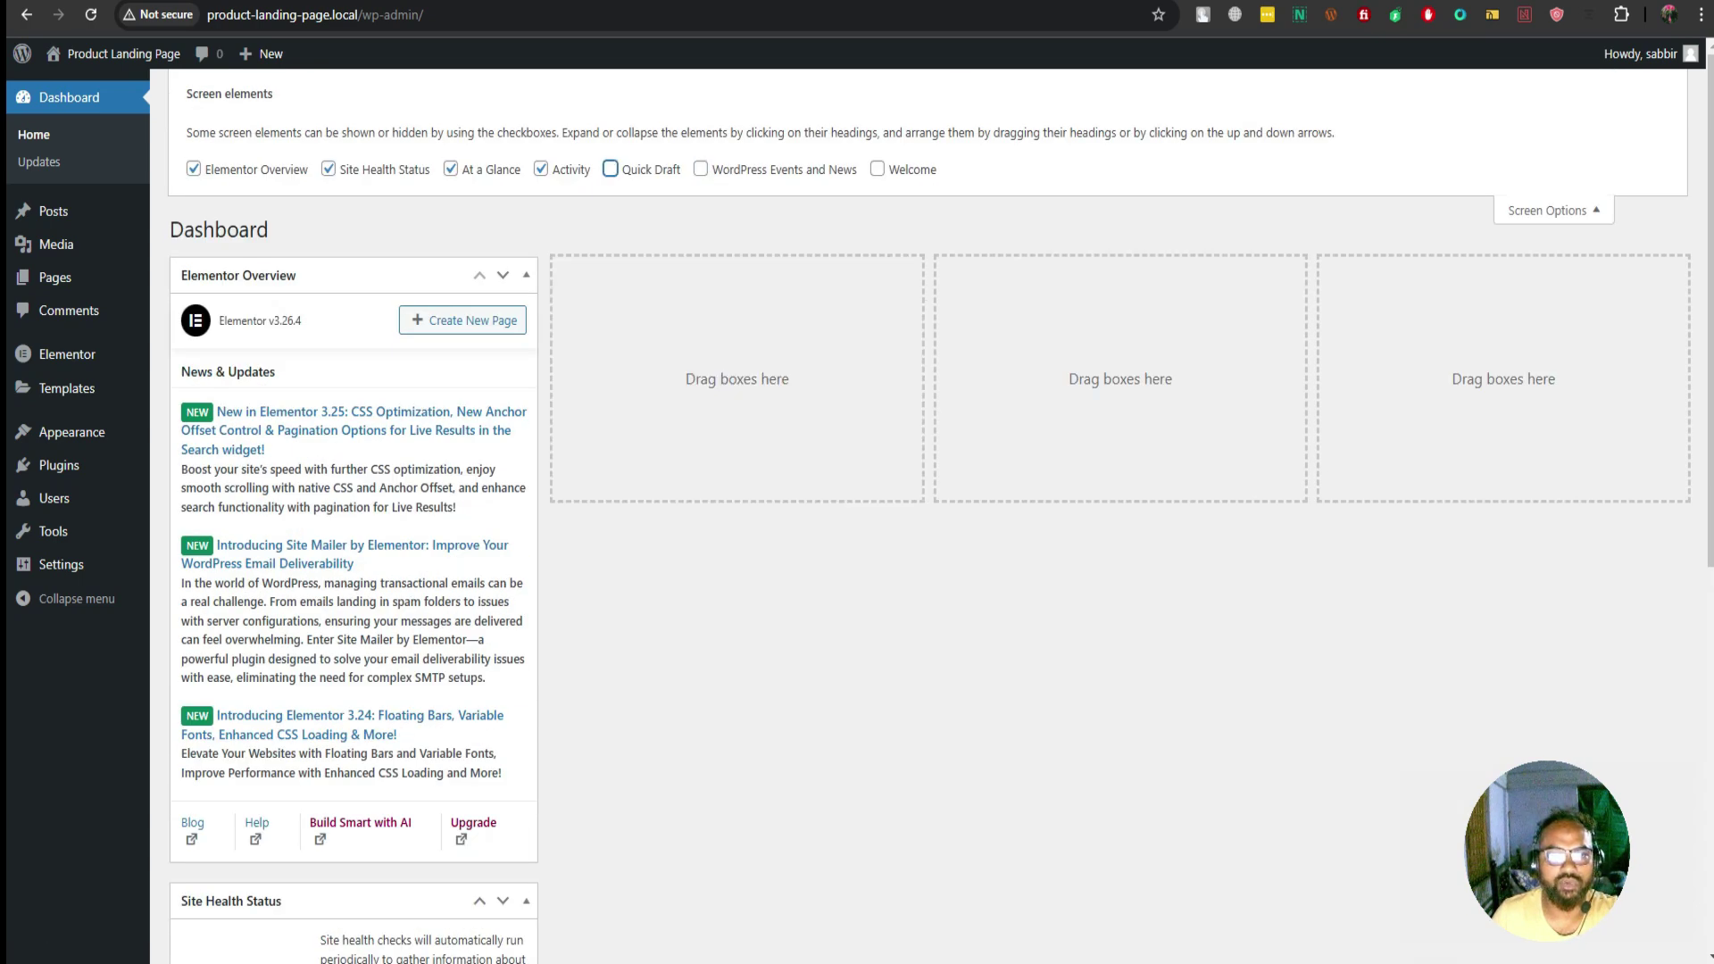
left_click(540, 169)
left_click(450, 169)
left_click(329, 169)
left_click(193, 168)
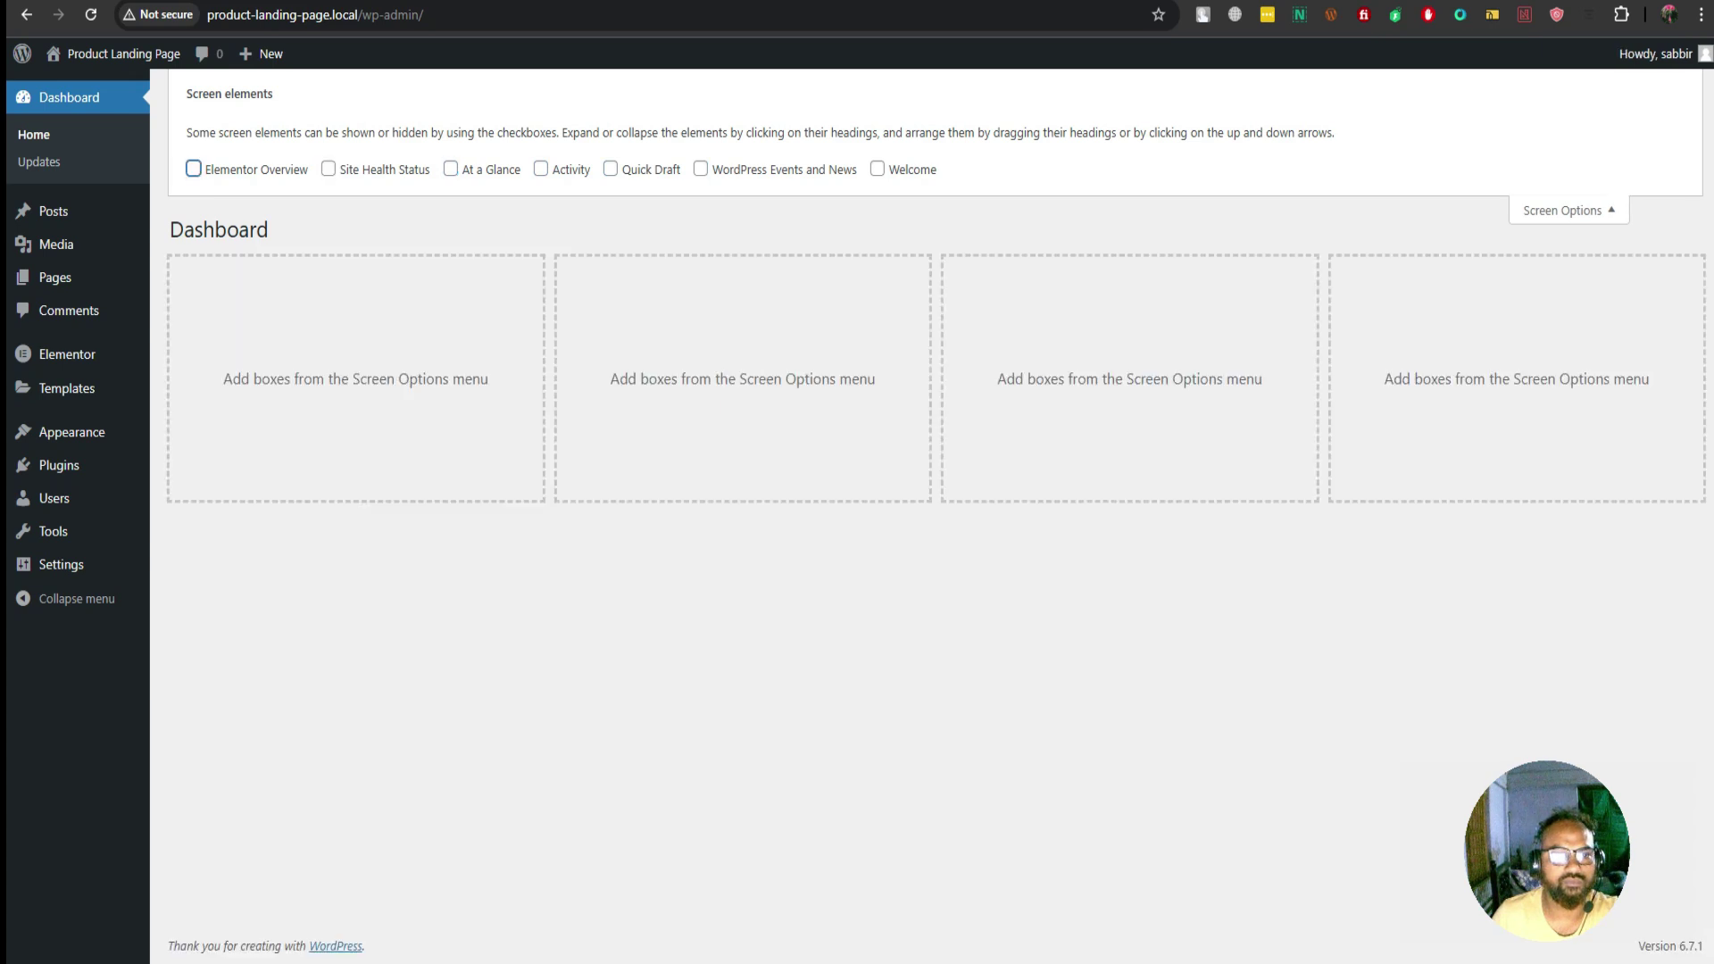
left_click(1569, 210)
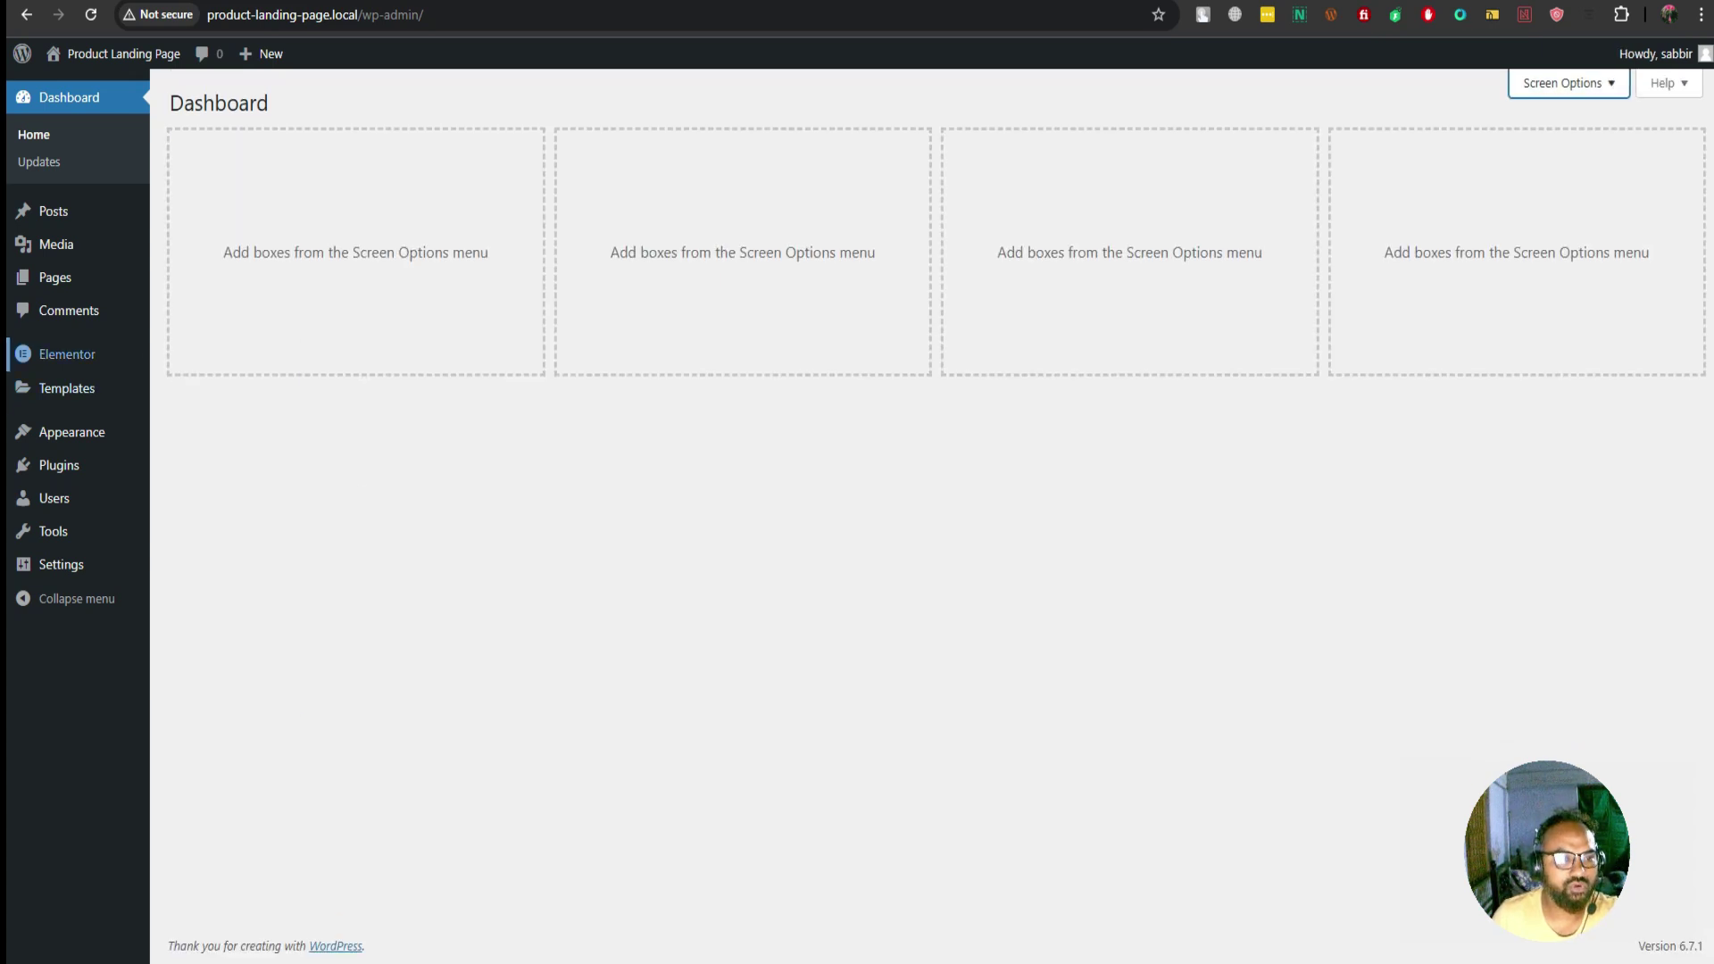
Delete the Twenty Twenty-Four theme, leaving Hello Elementor, and go to Installed Plugins
left_click(72, 432)
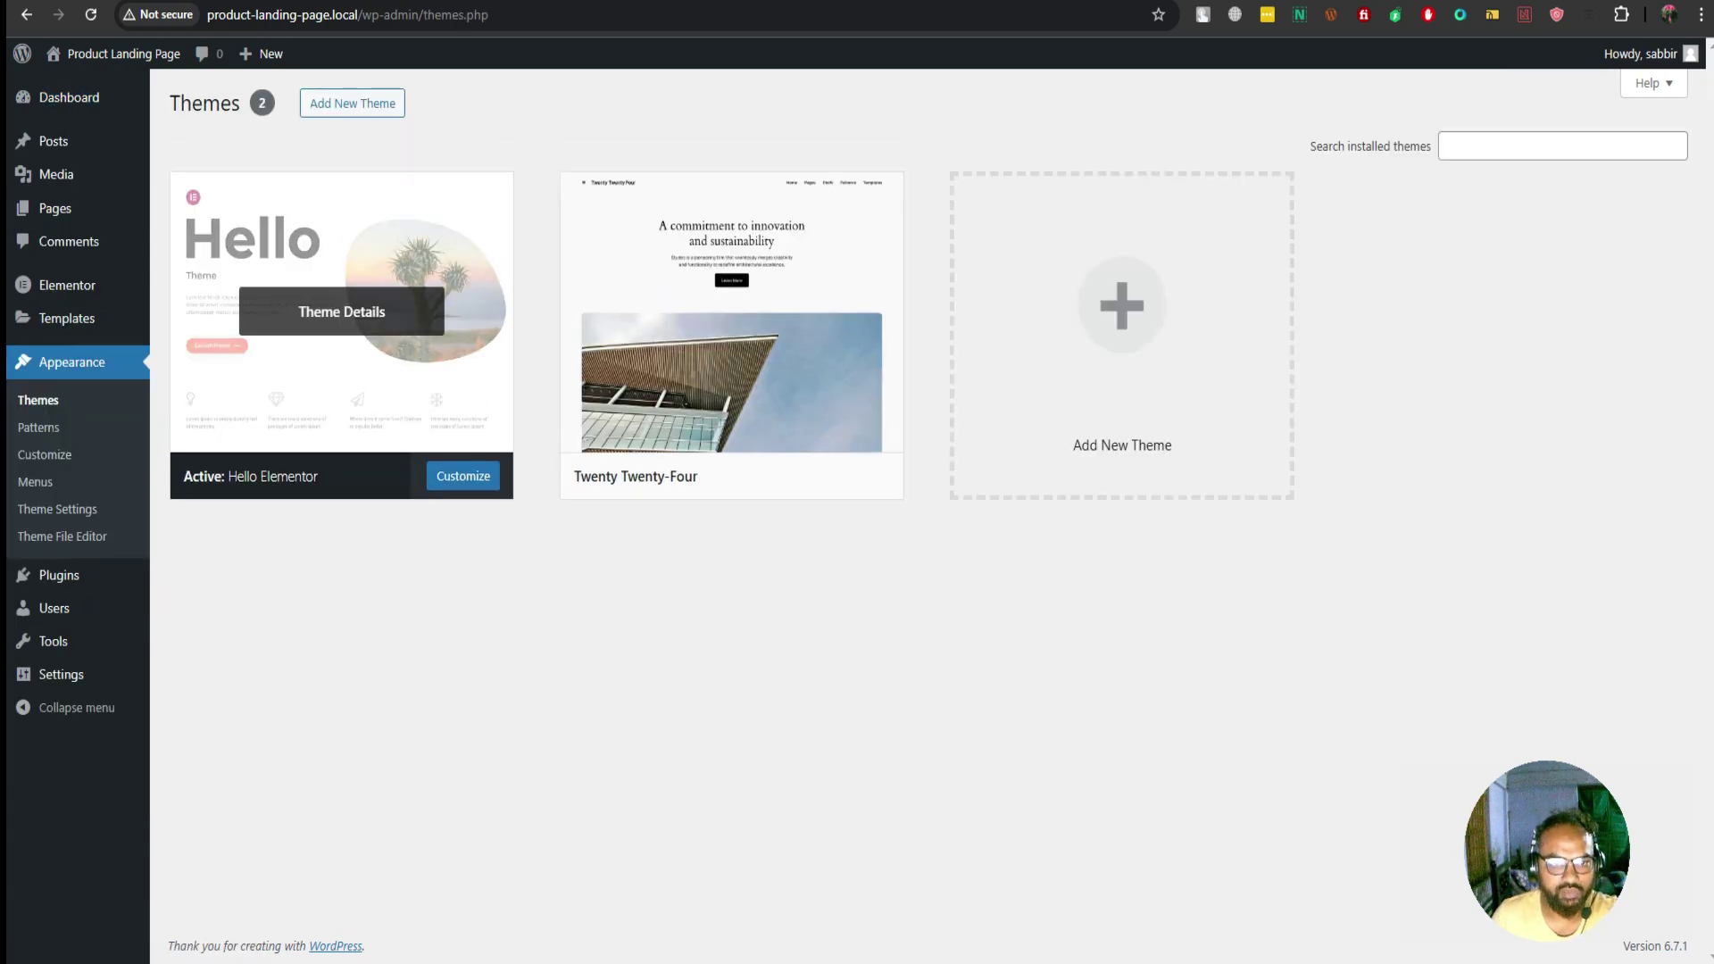
left_click(732, 308)
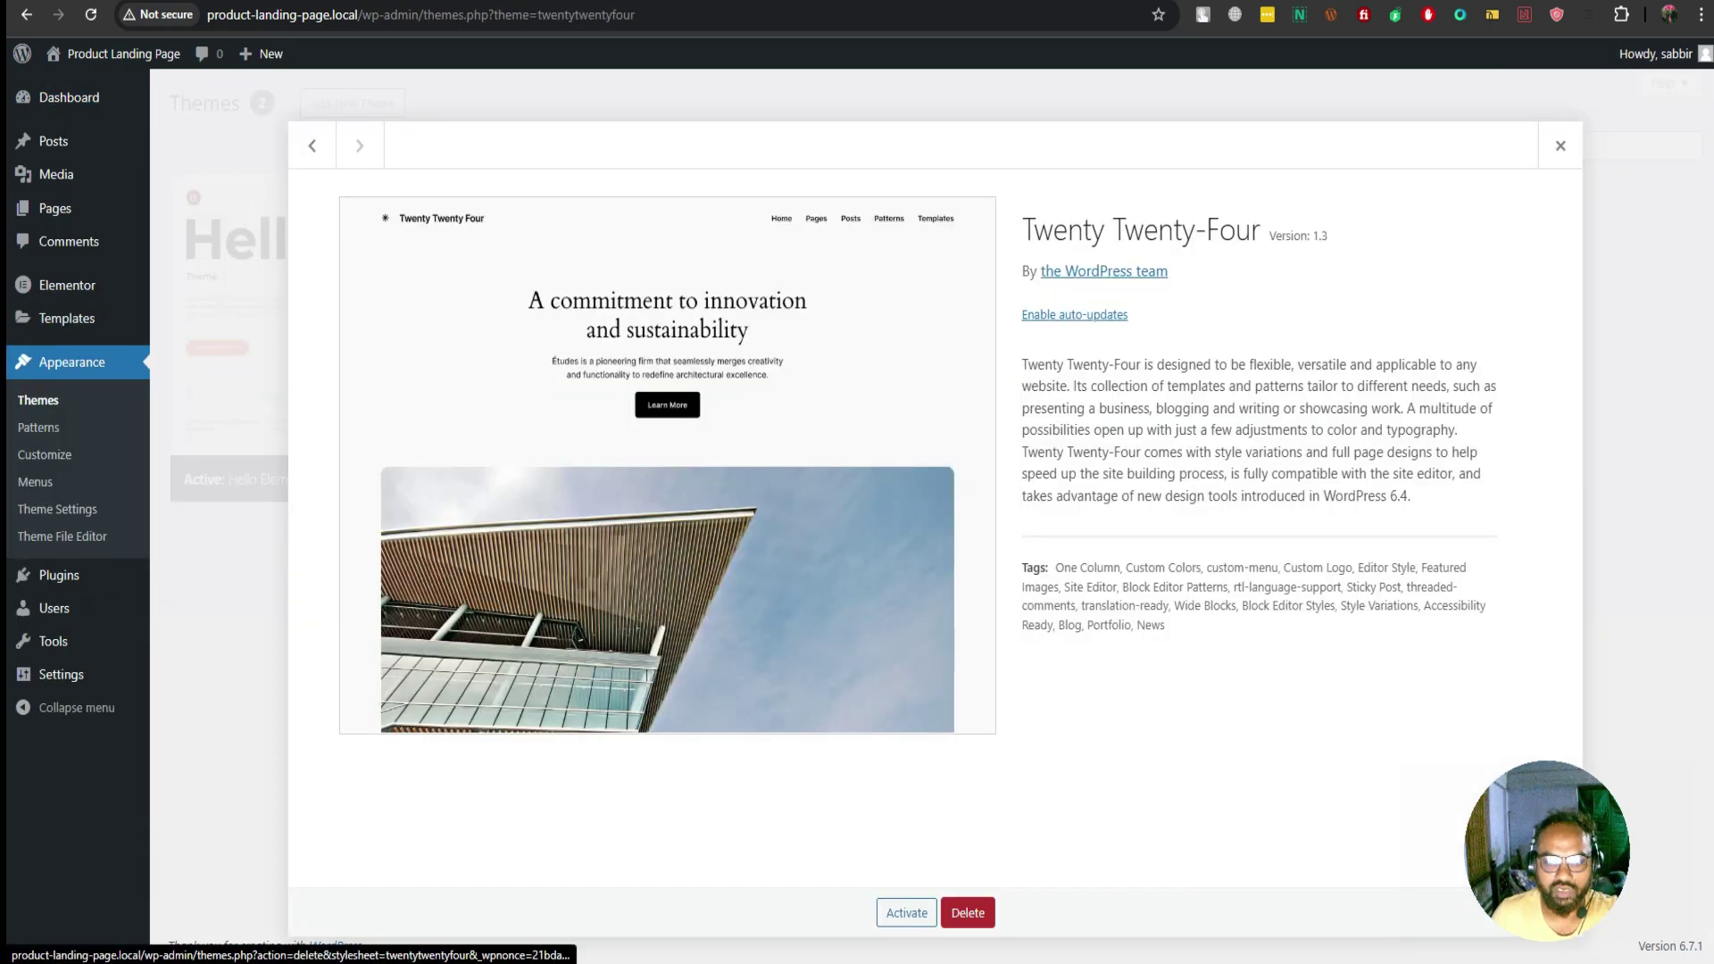
left_click(967, 912)
key("Return")
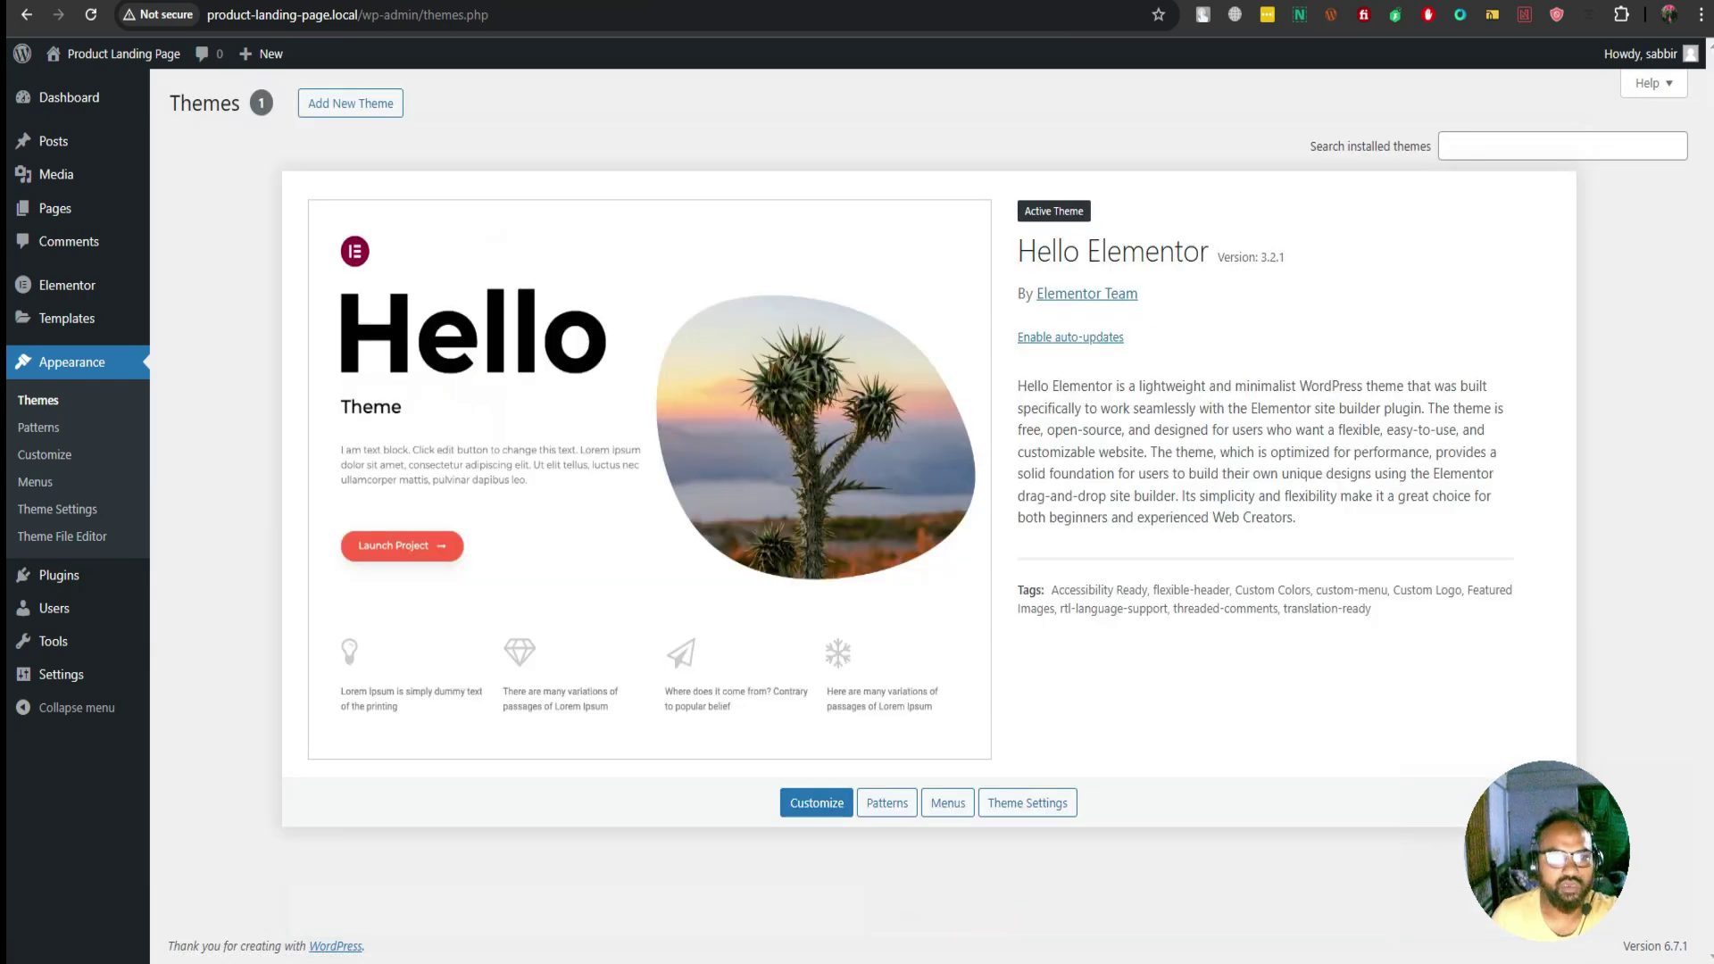
left_click(58, 575)
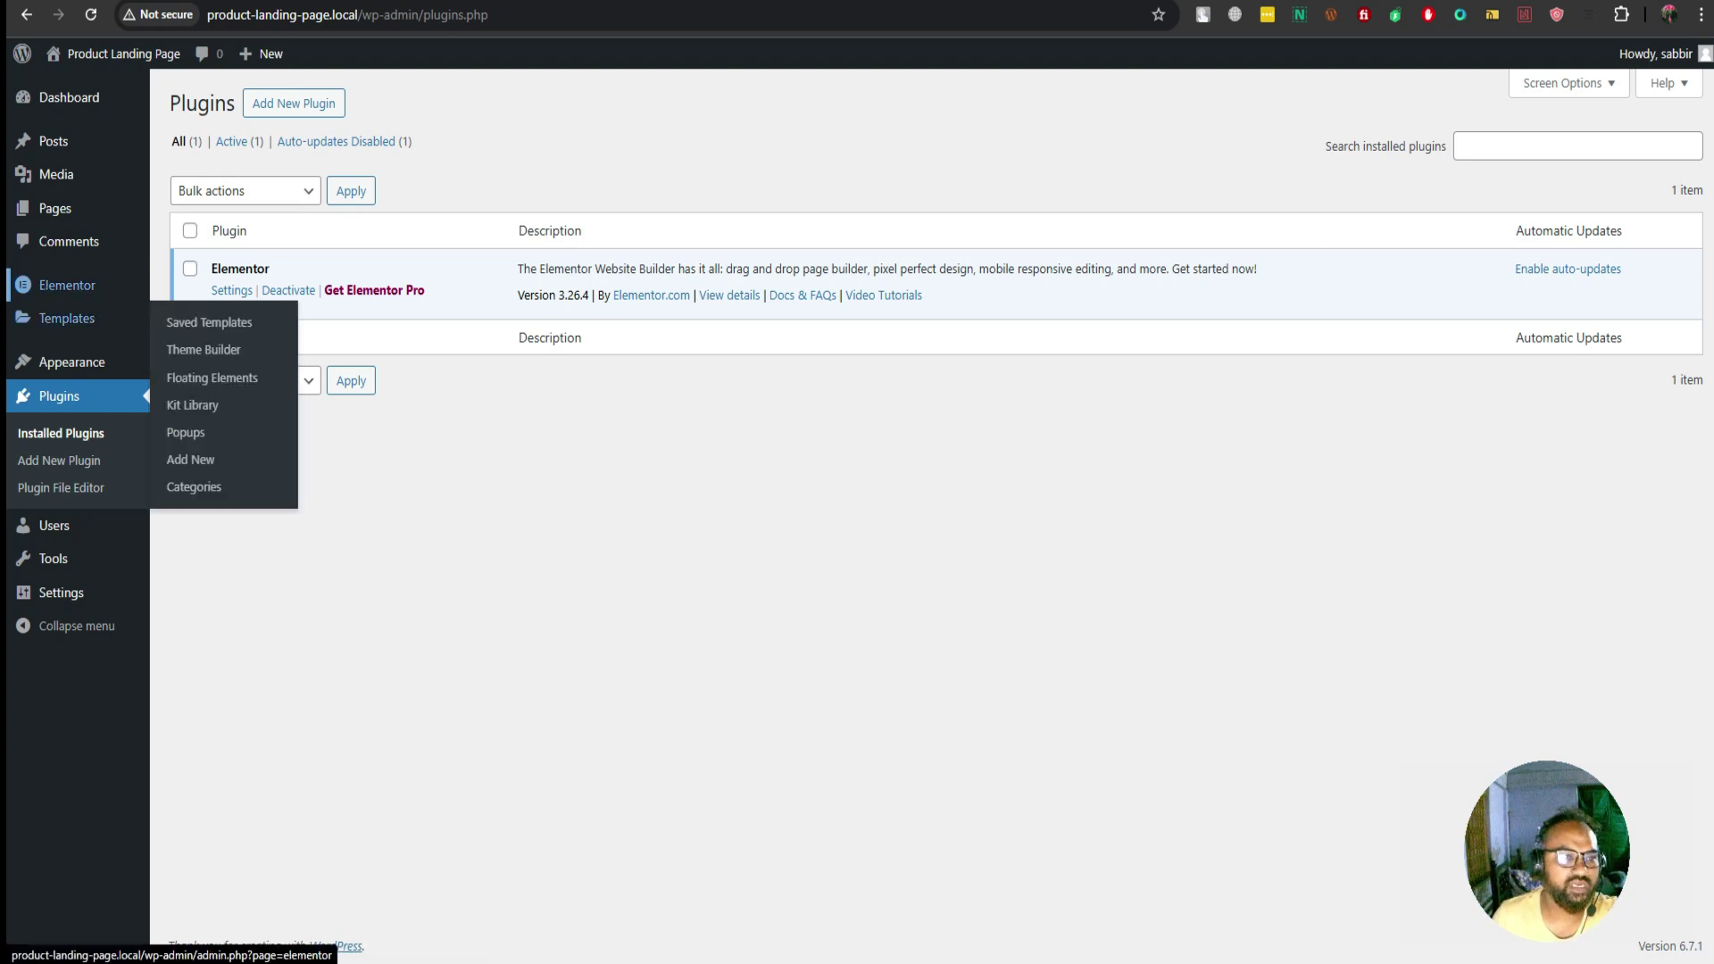
Search the Add New Plugin directory for 'woo', then reselect the search term
mouse_move(67, 285)
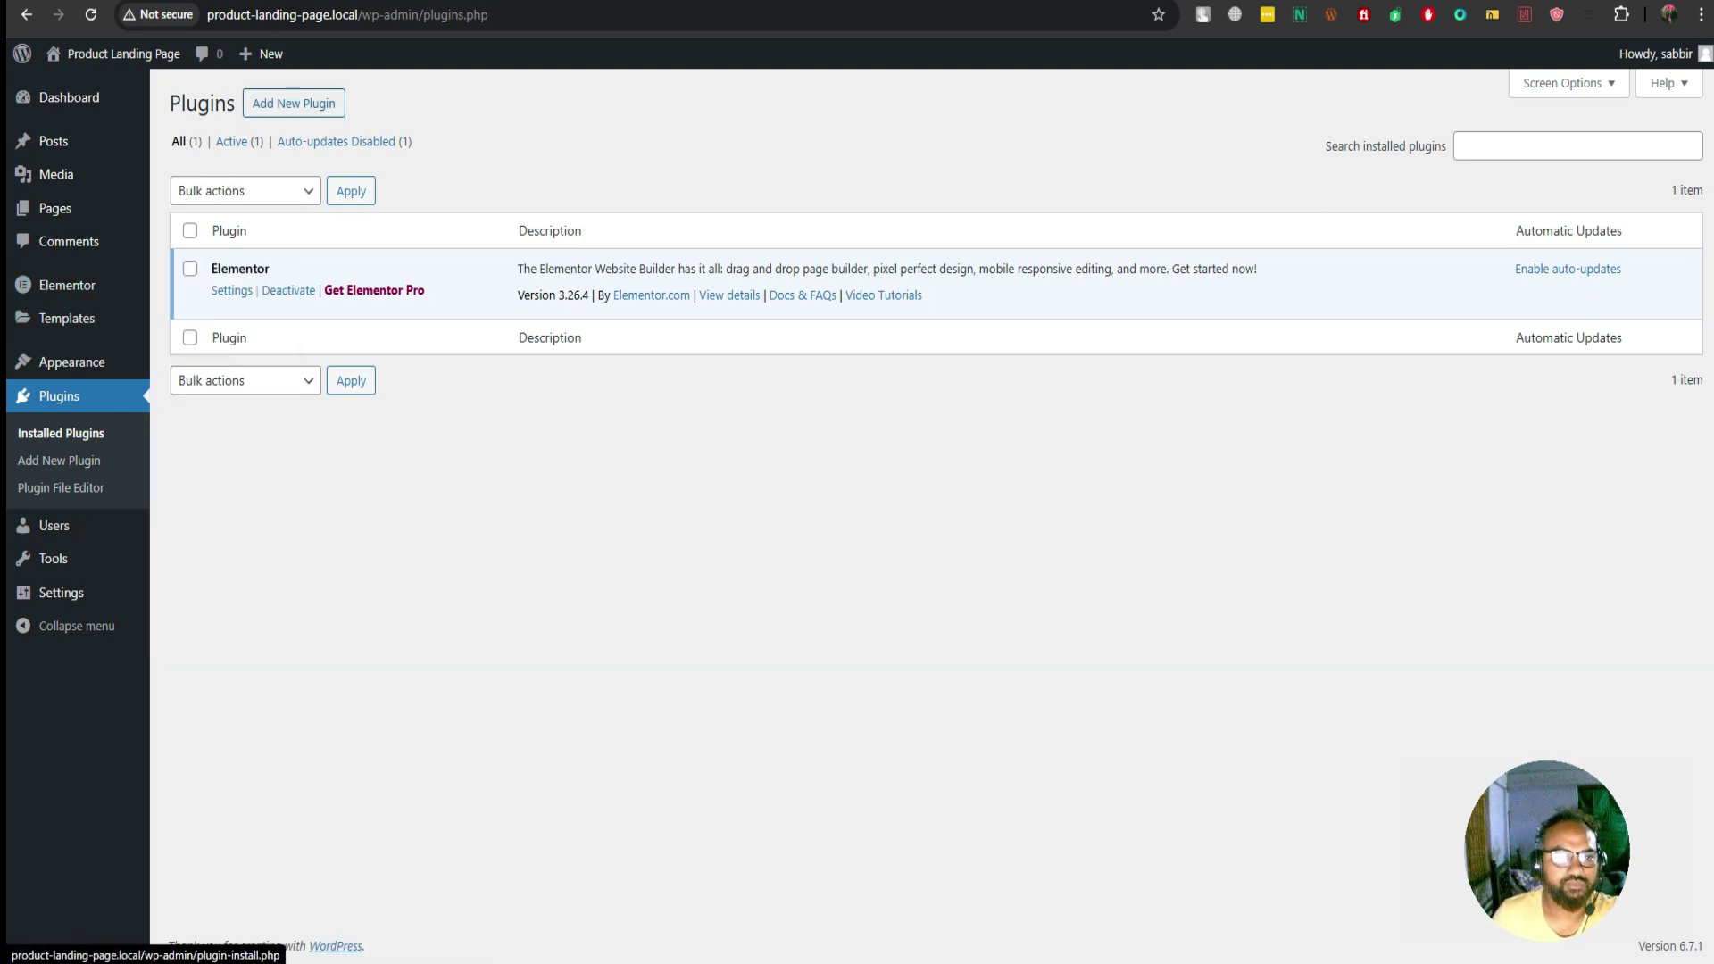
left_click(294, 103)
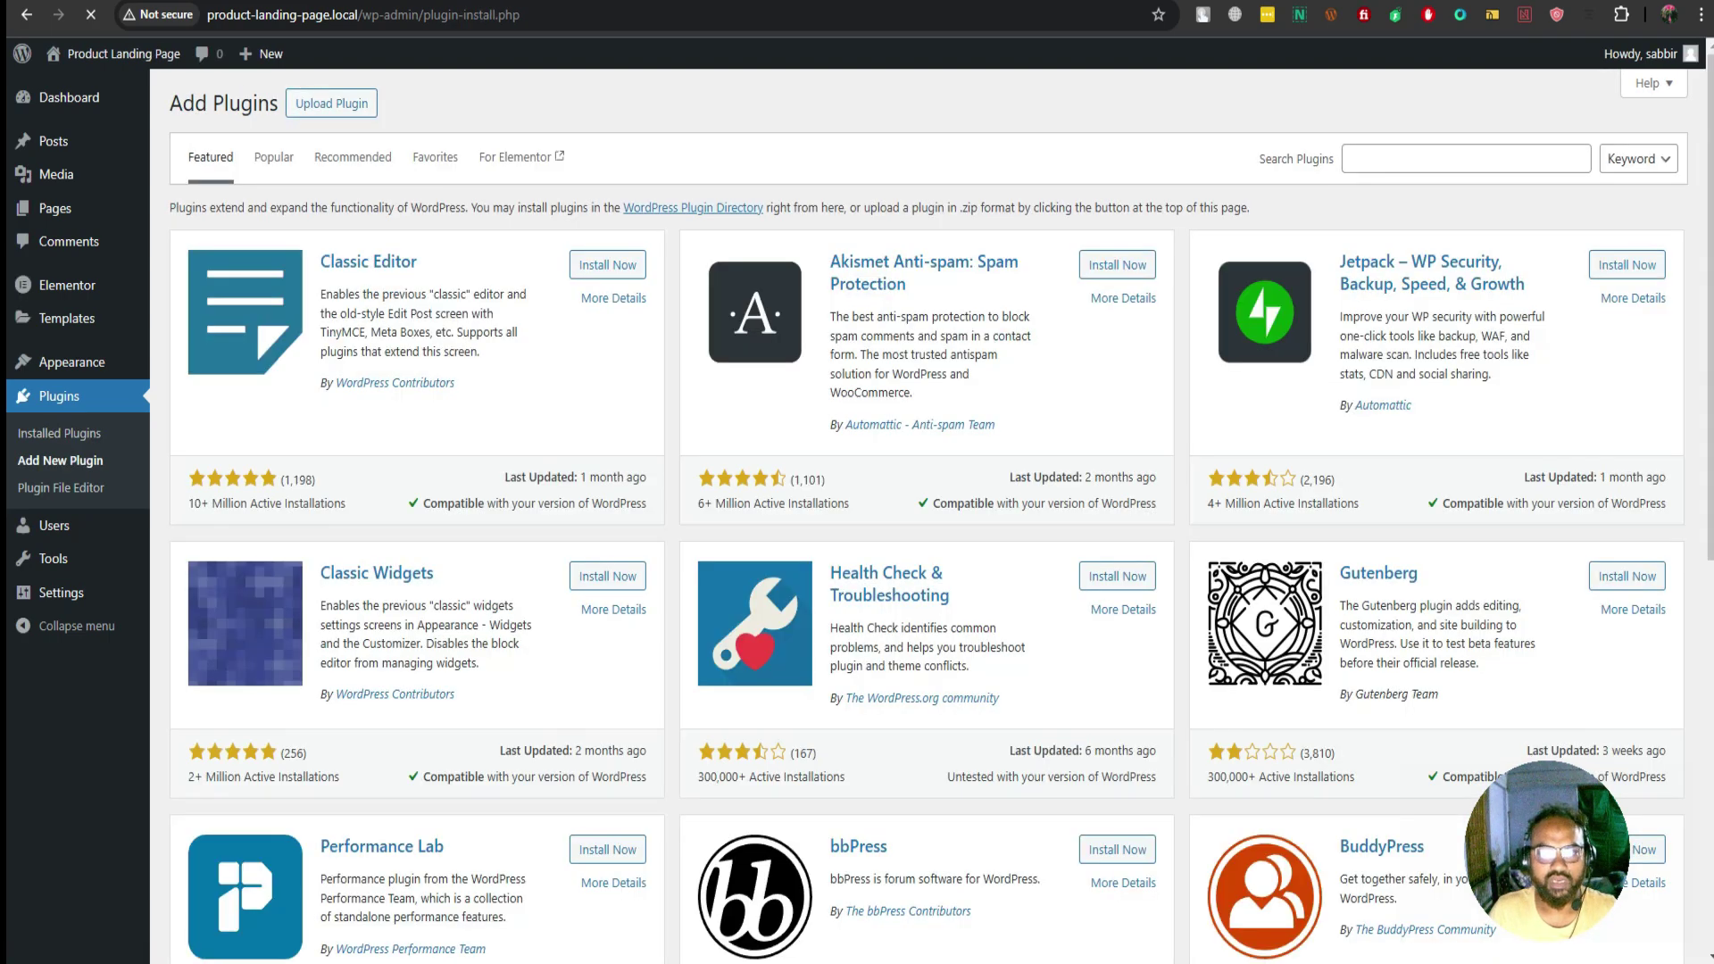
left_click(1464, 158)
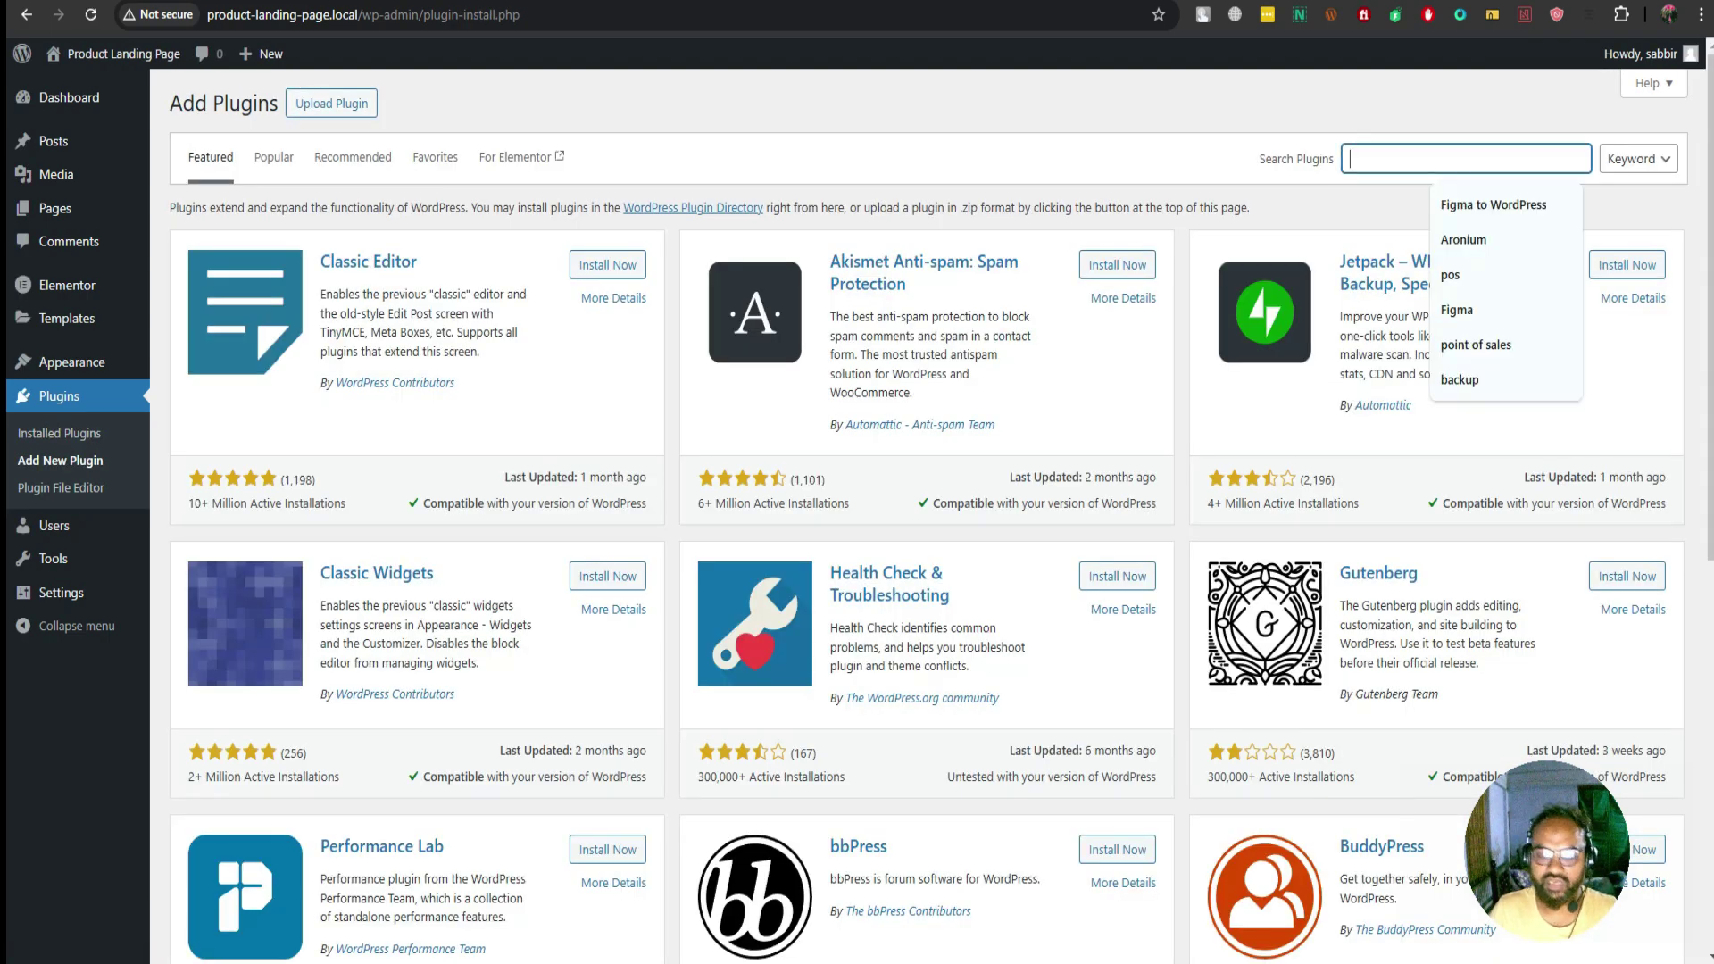
type("woo")
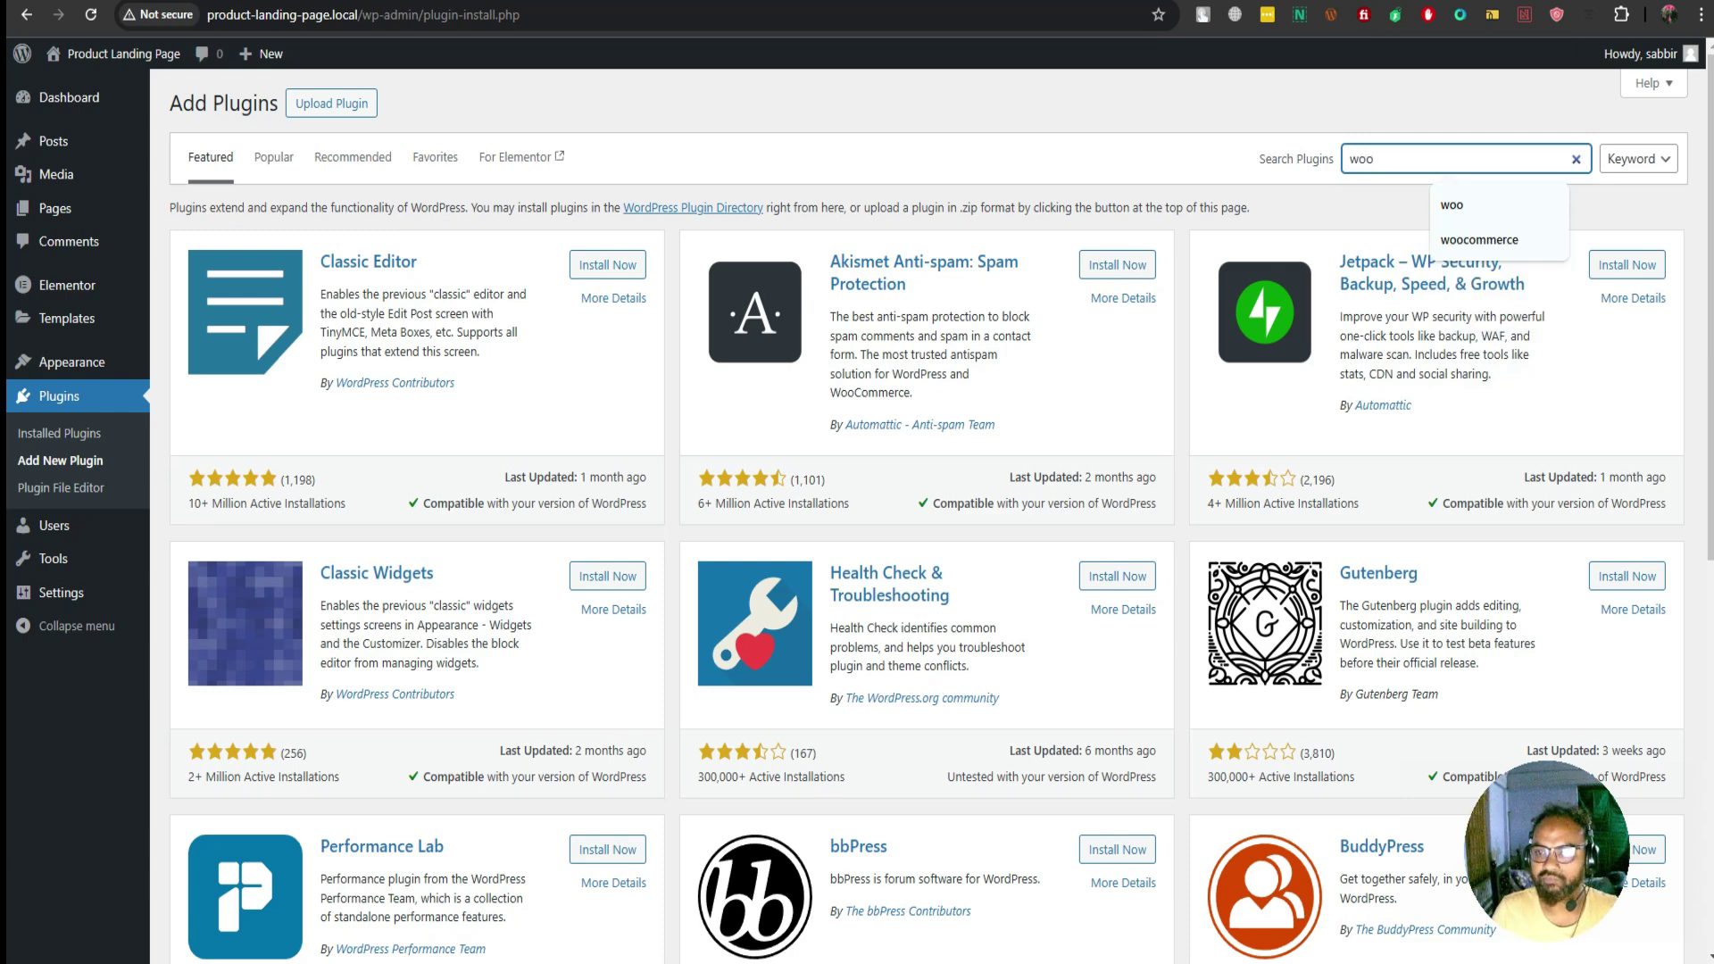
key("Return")
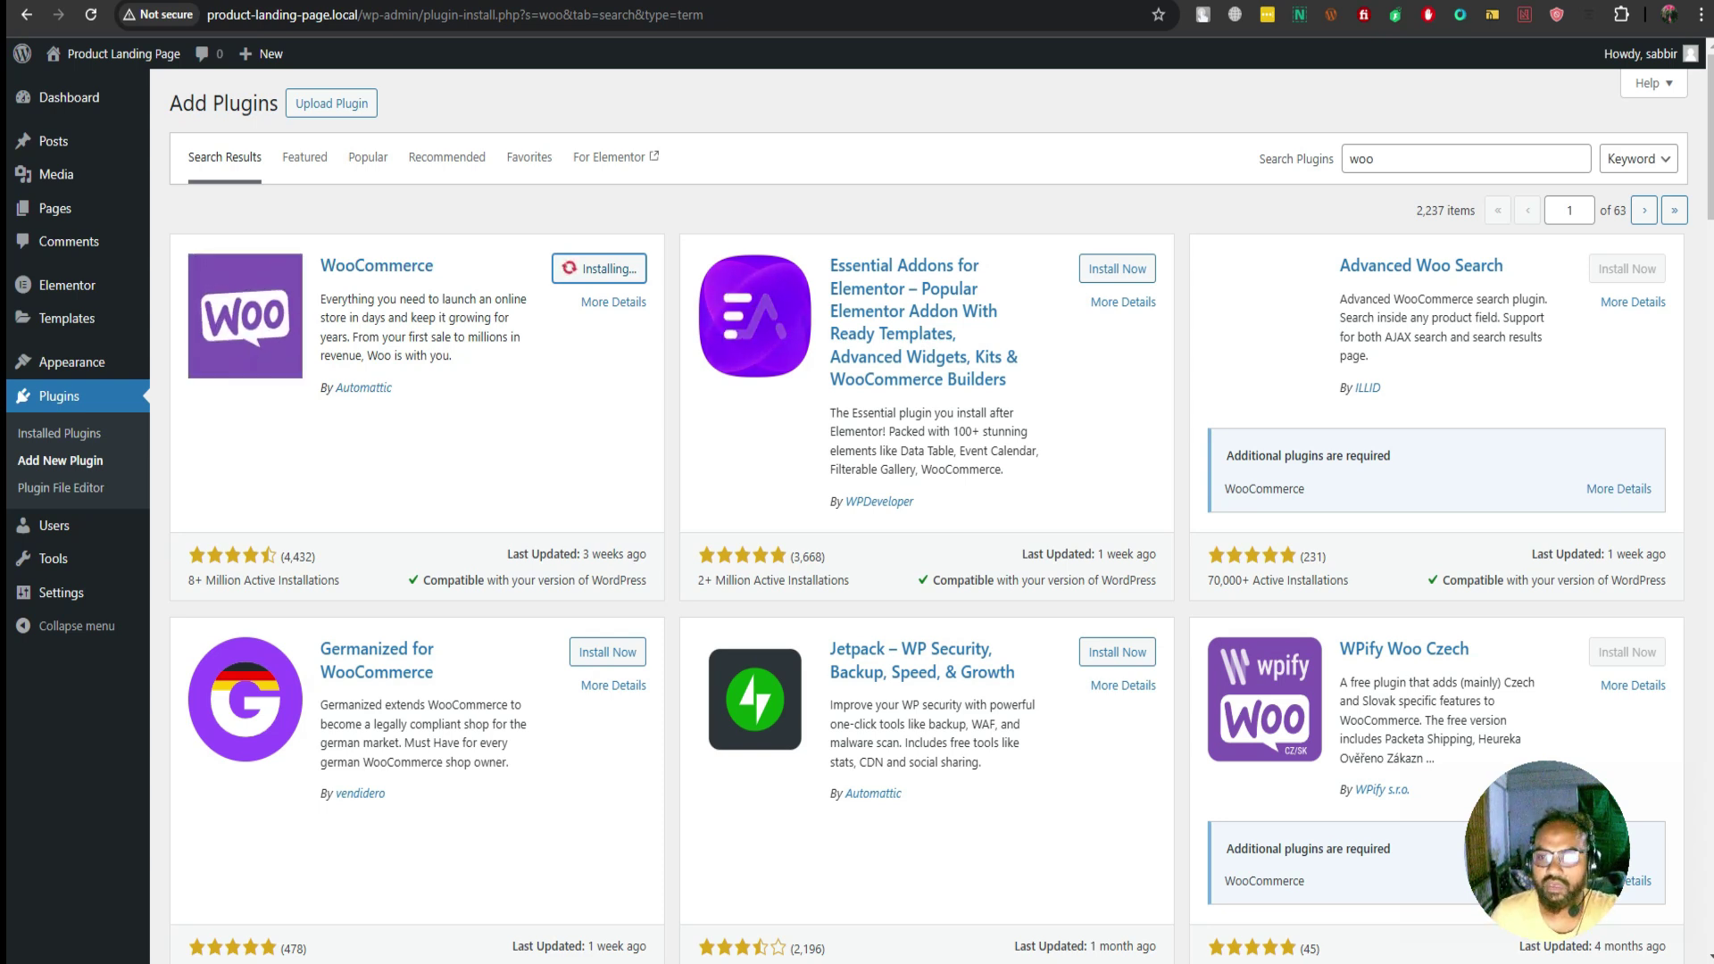
left_click(1374, 159)
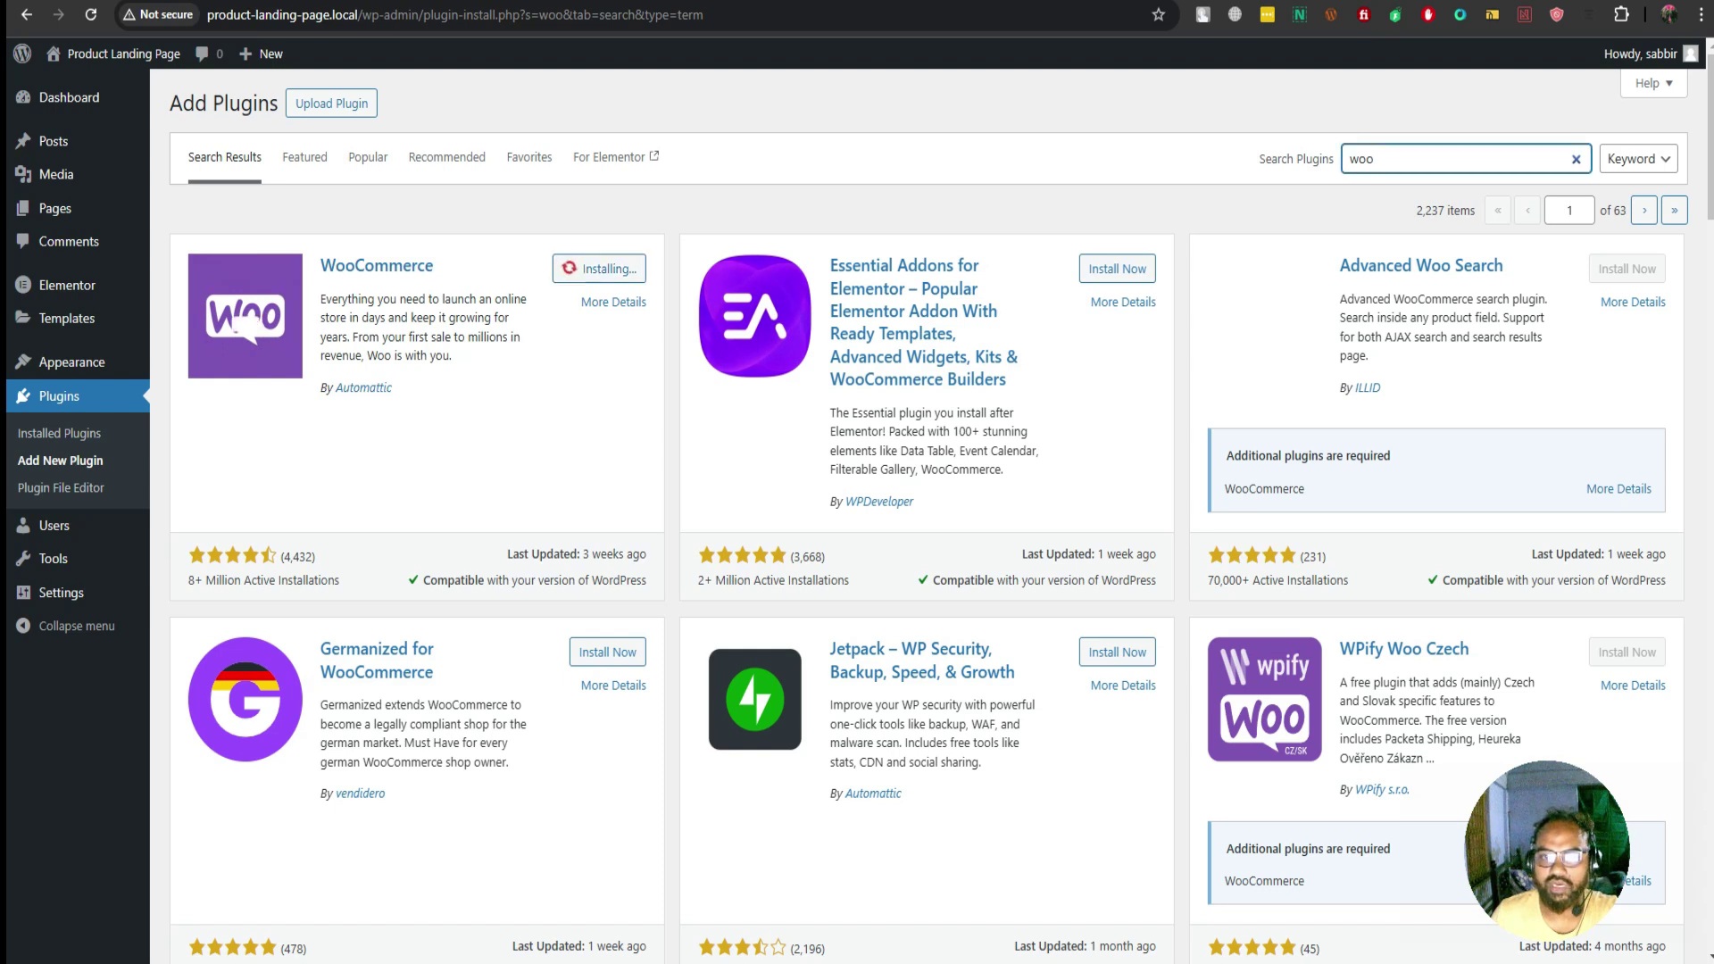
key("ctrl+a")
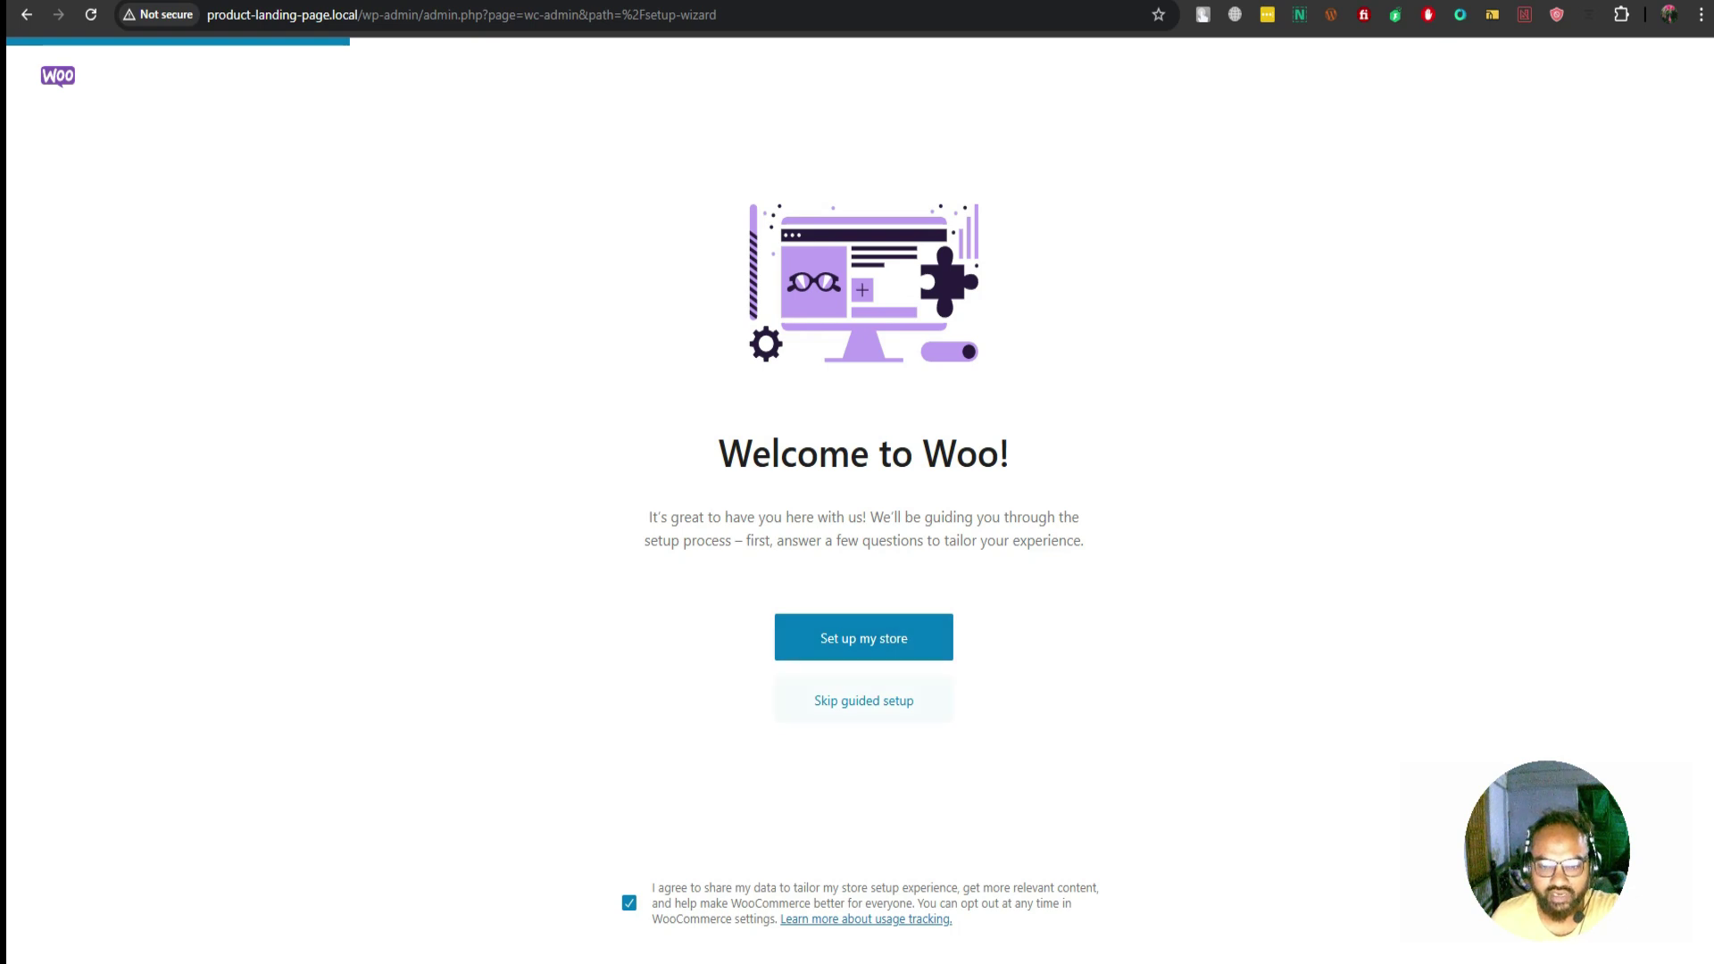
Skip WooCommerce's guided setup and choose Bangladesh — Dhaka as the business location
left_click(863, 701)
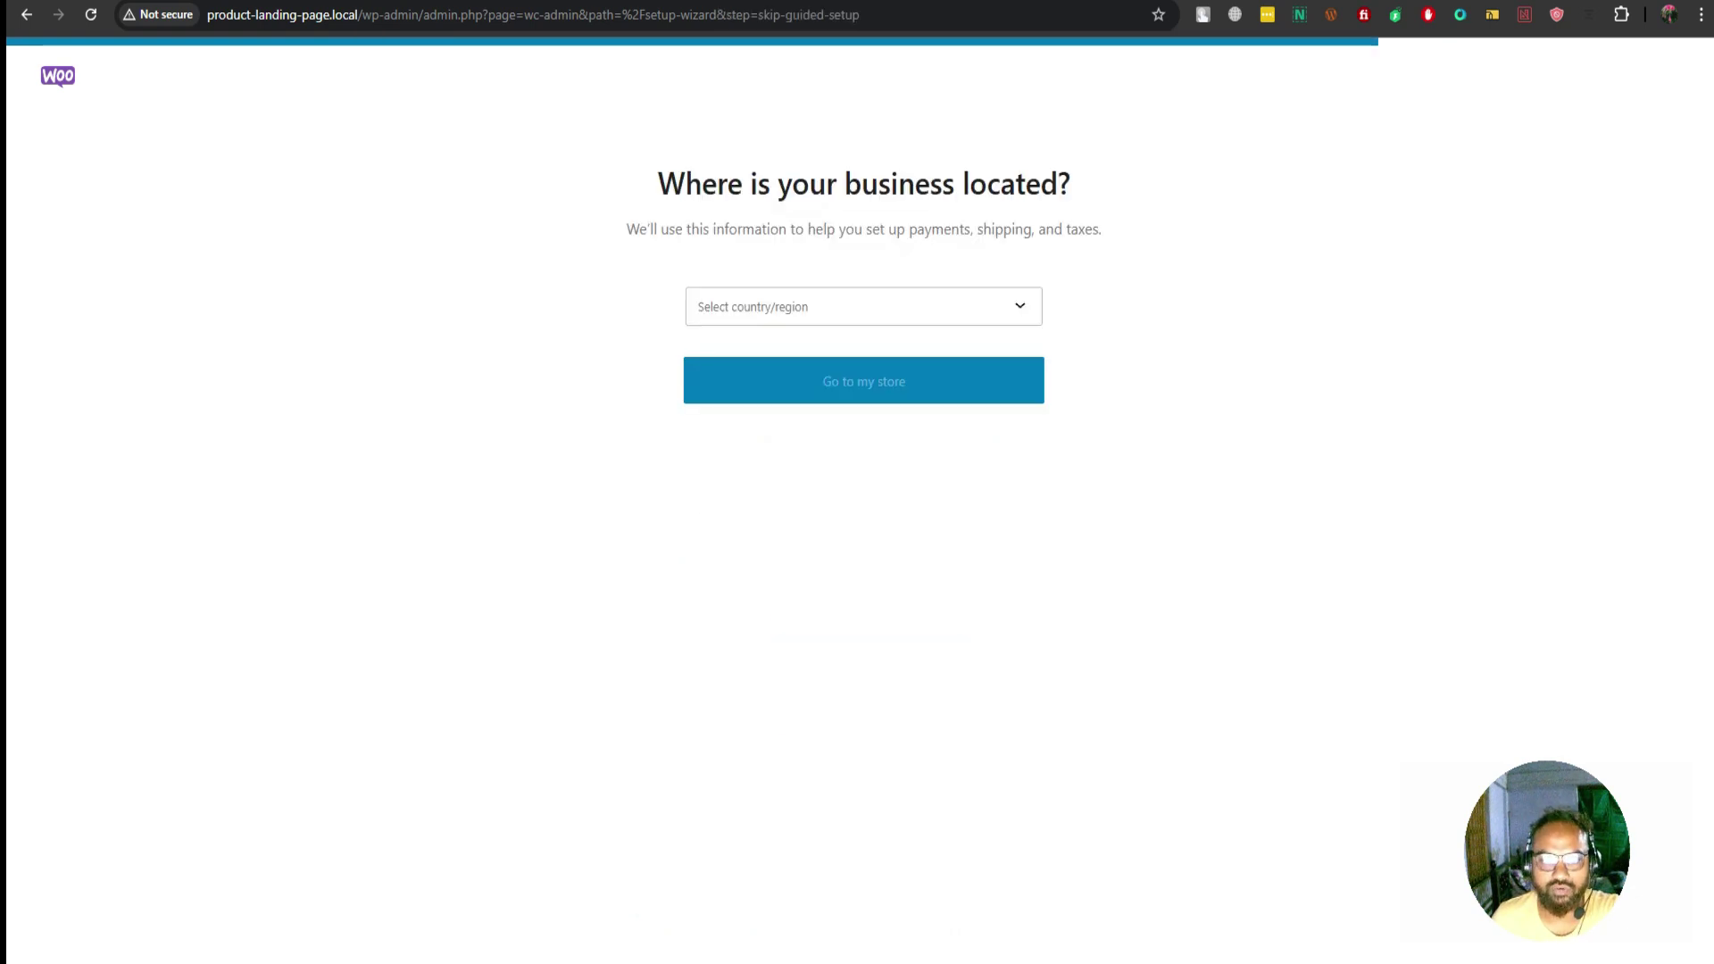
left_click(804, 306)
key("Down")
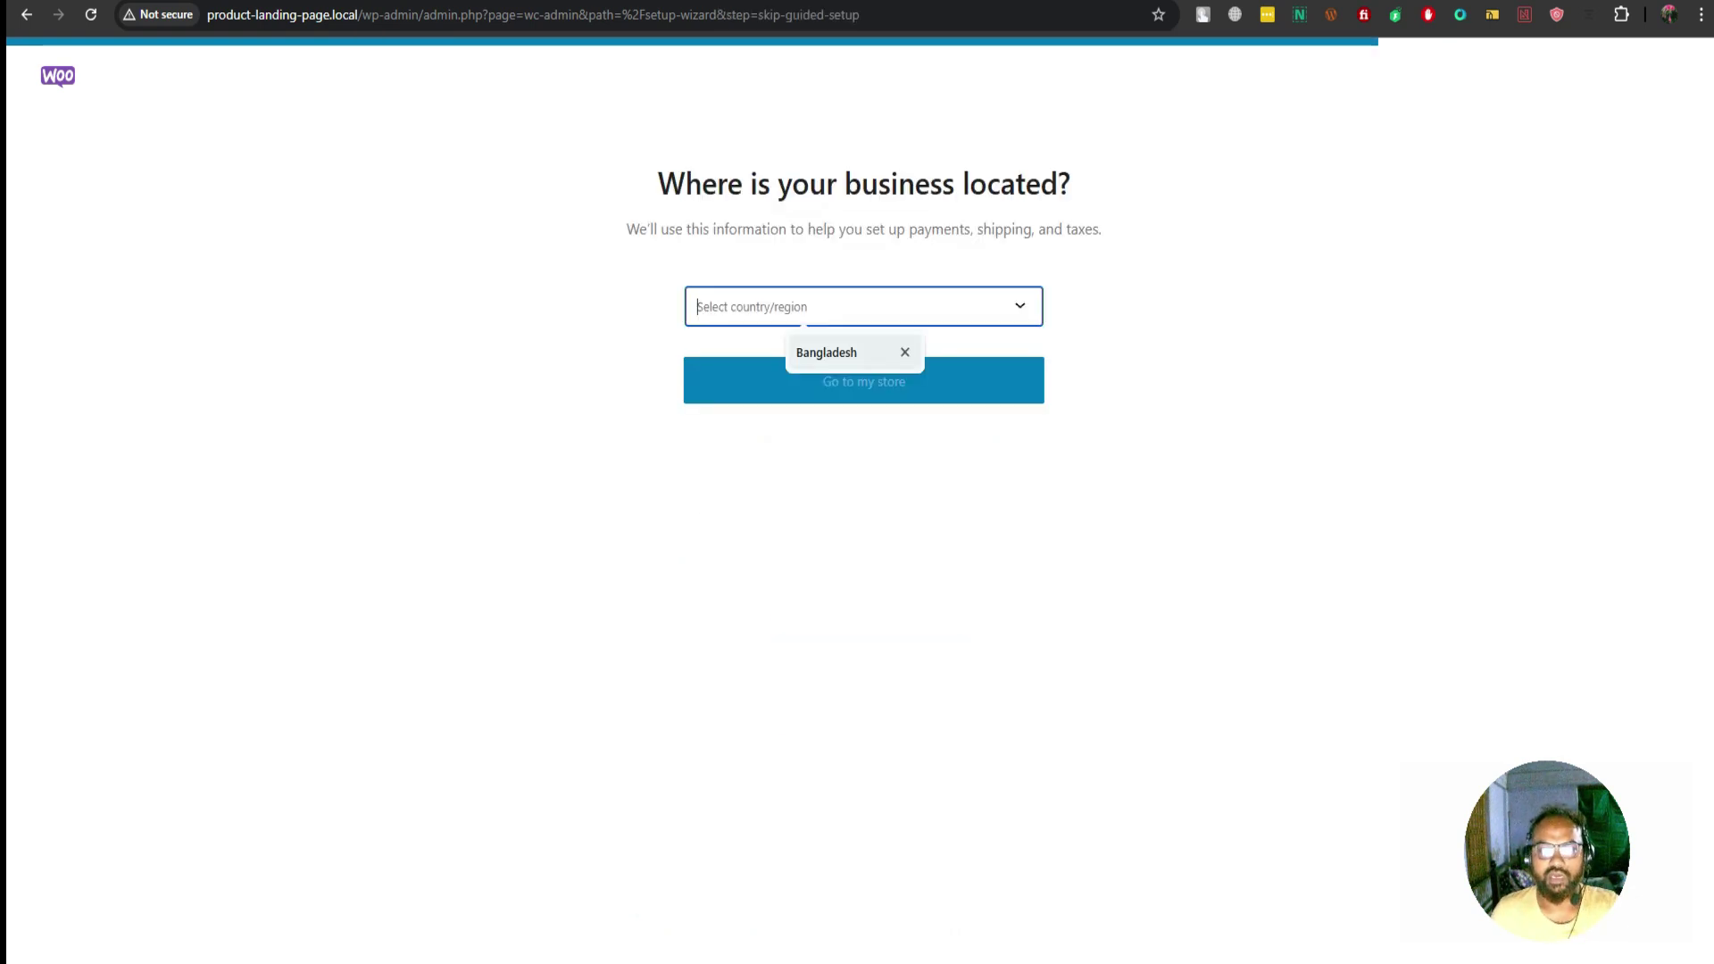
key("Return")
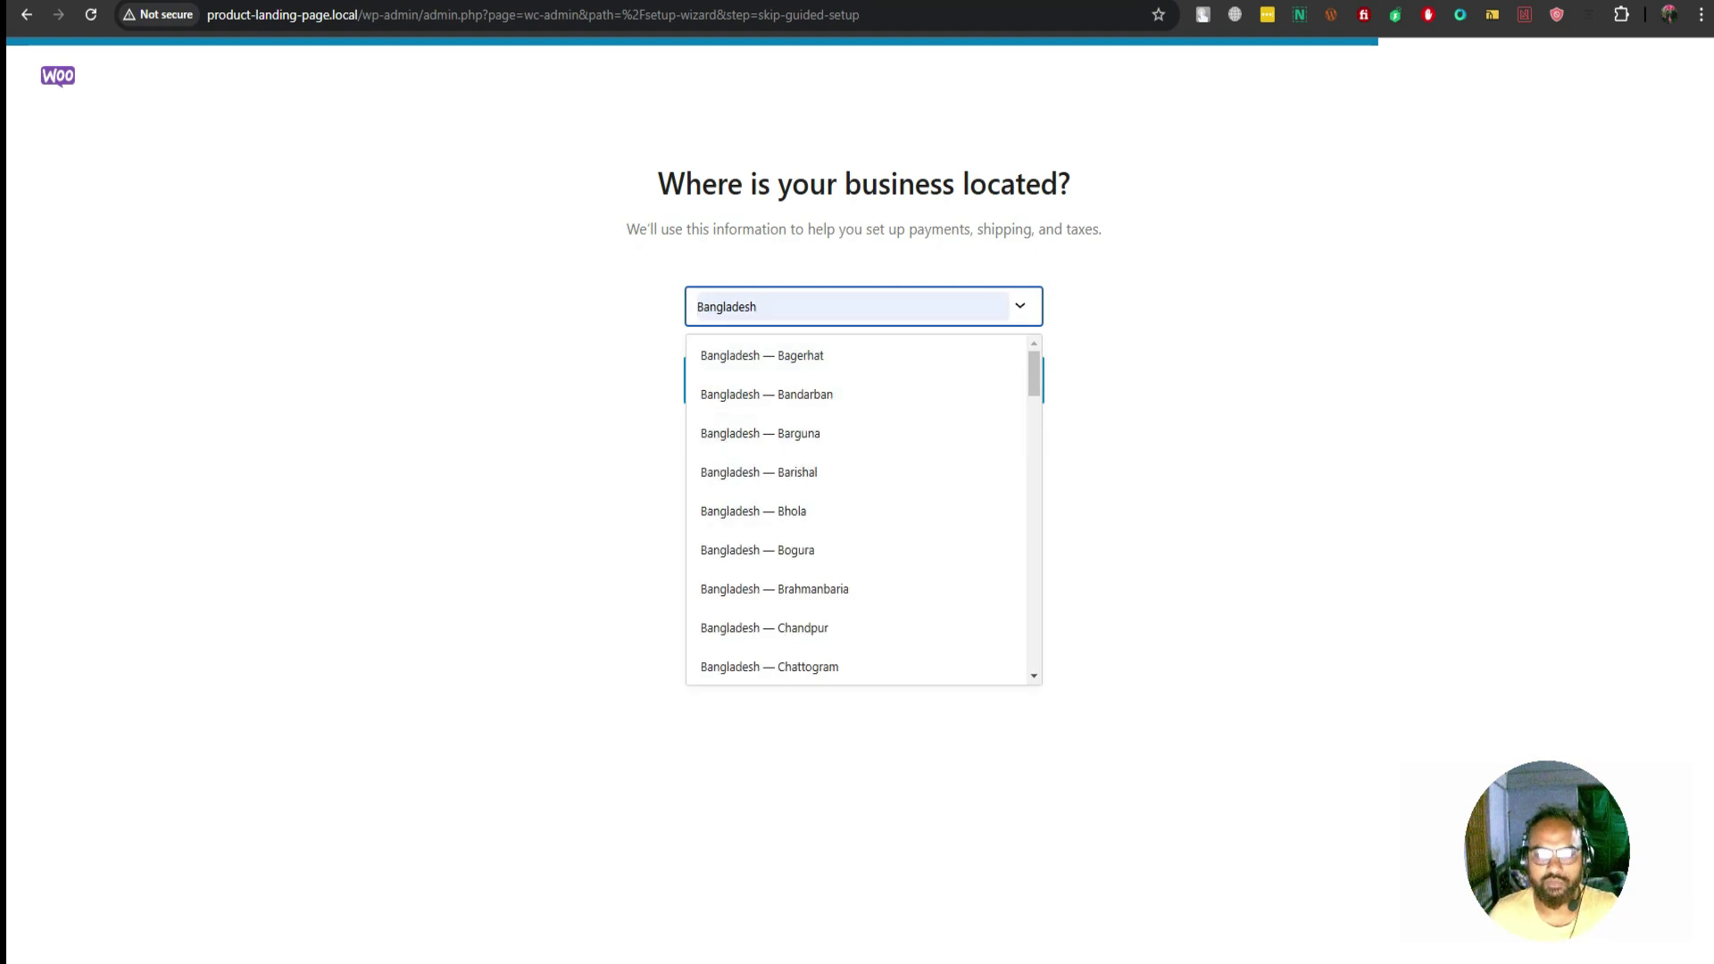
key("Escape")
left_click(803, 306)
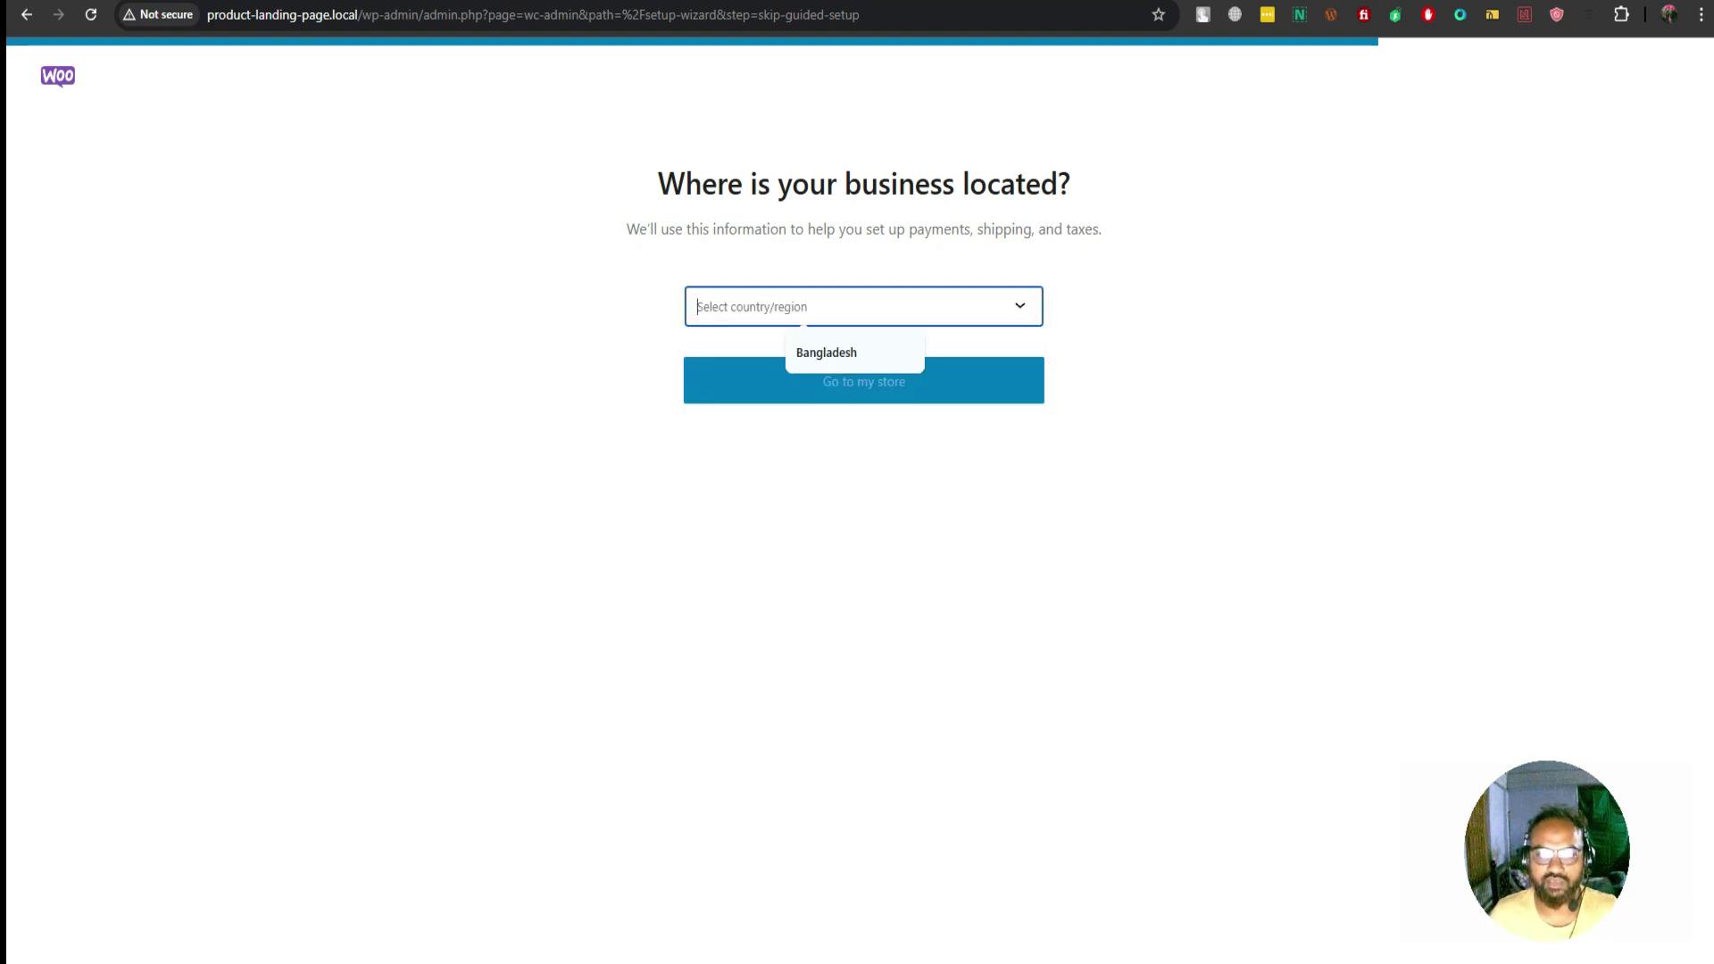
key("Down")
key("Return")
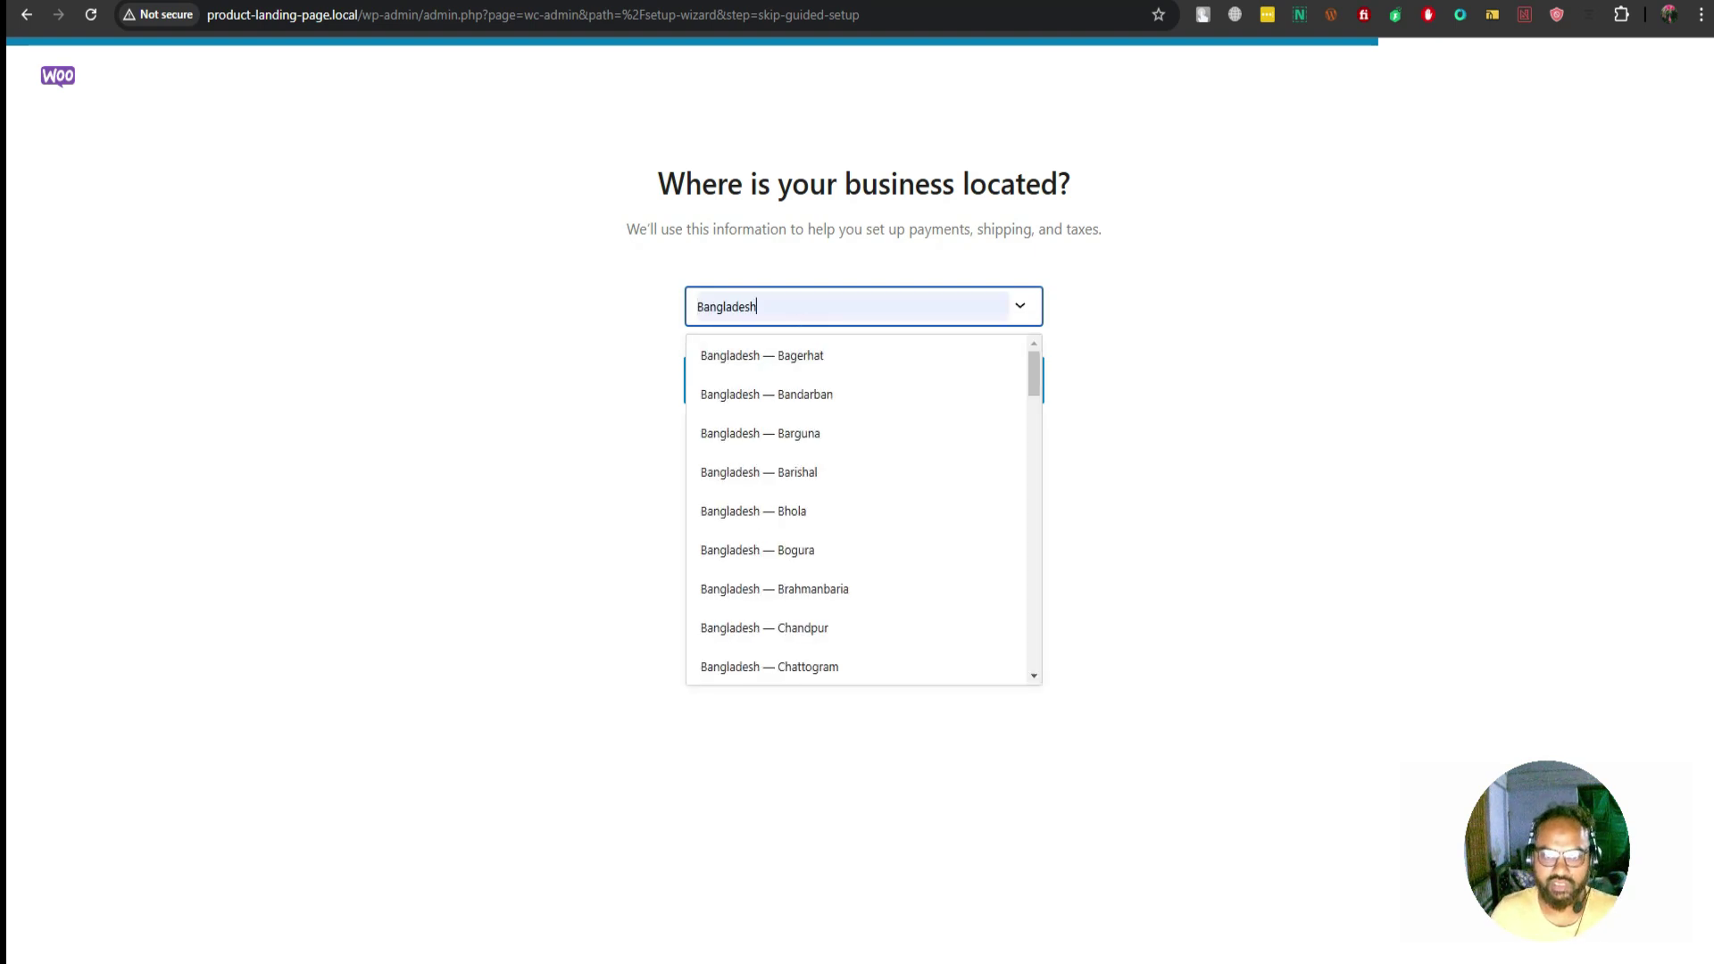
key("Down")
key("Down")
key("Down")
key("Down")
key("Down")
key("Down")
key("Down")
key("Down")
key("Down")
key("Down")
key("Down")
key("Down")
key("Down")
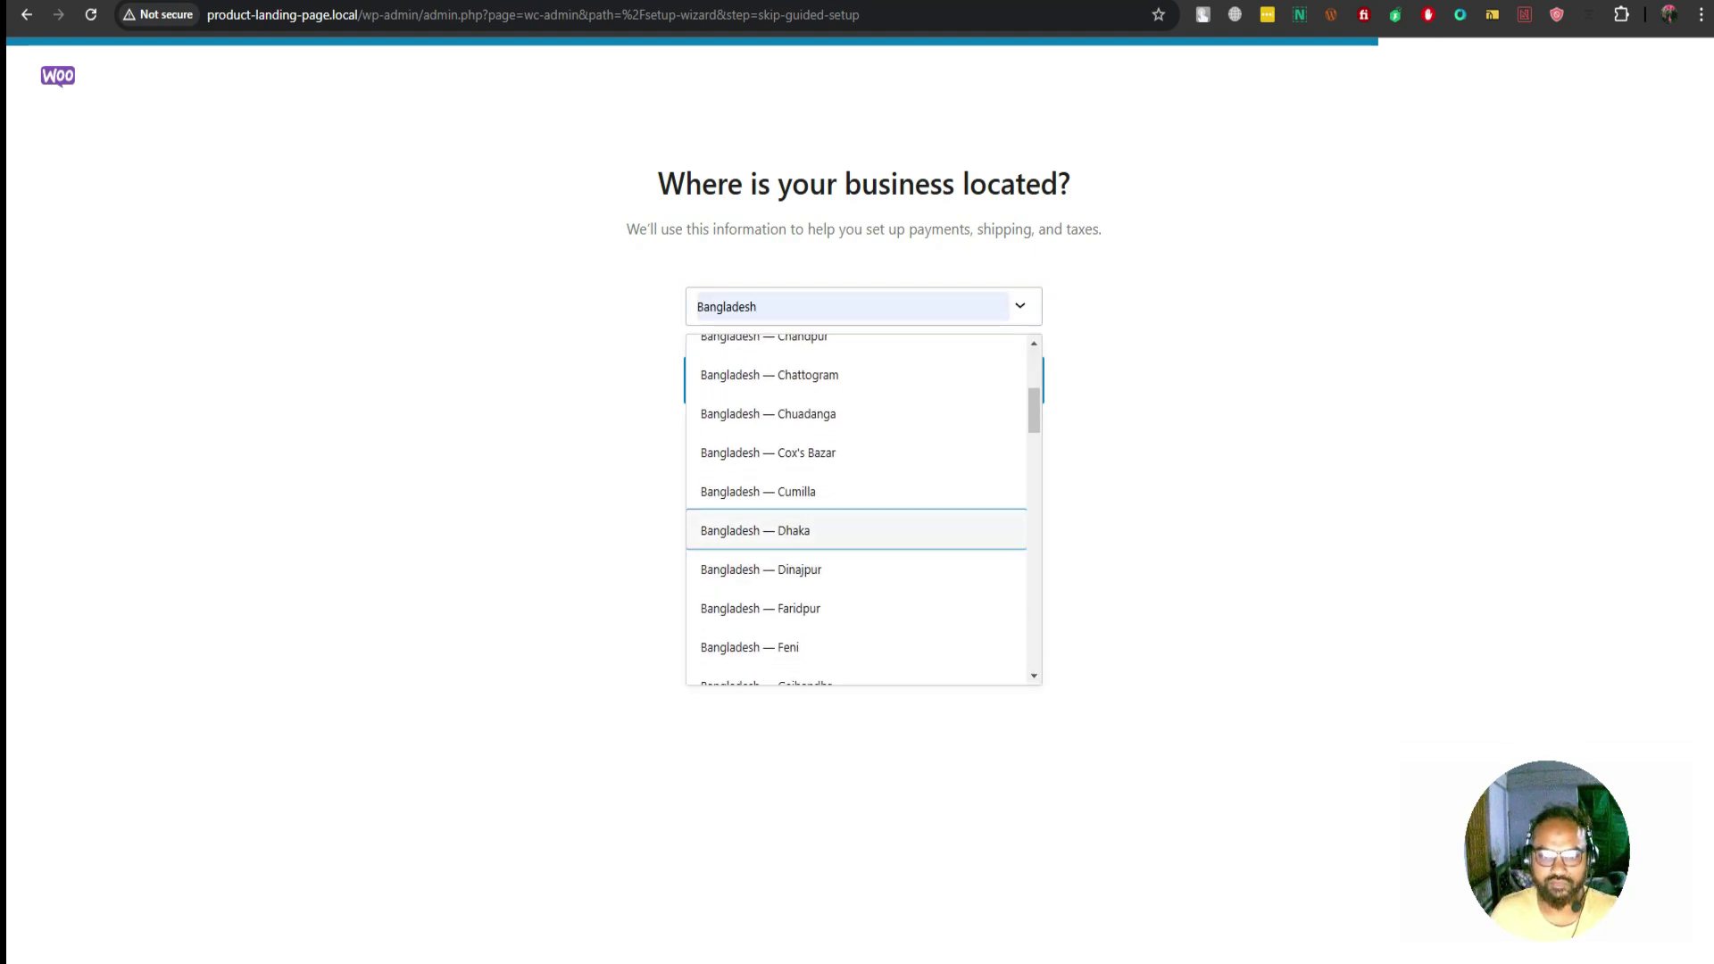
key("Return")
key("Return")
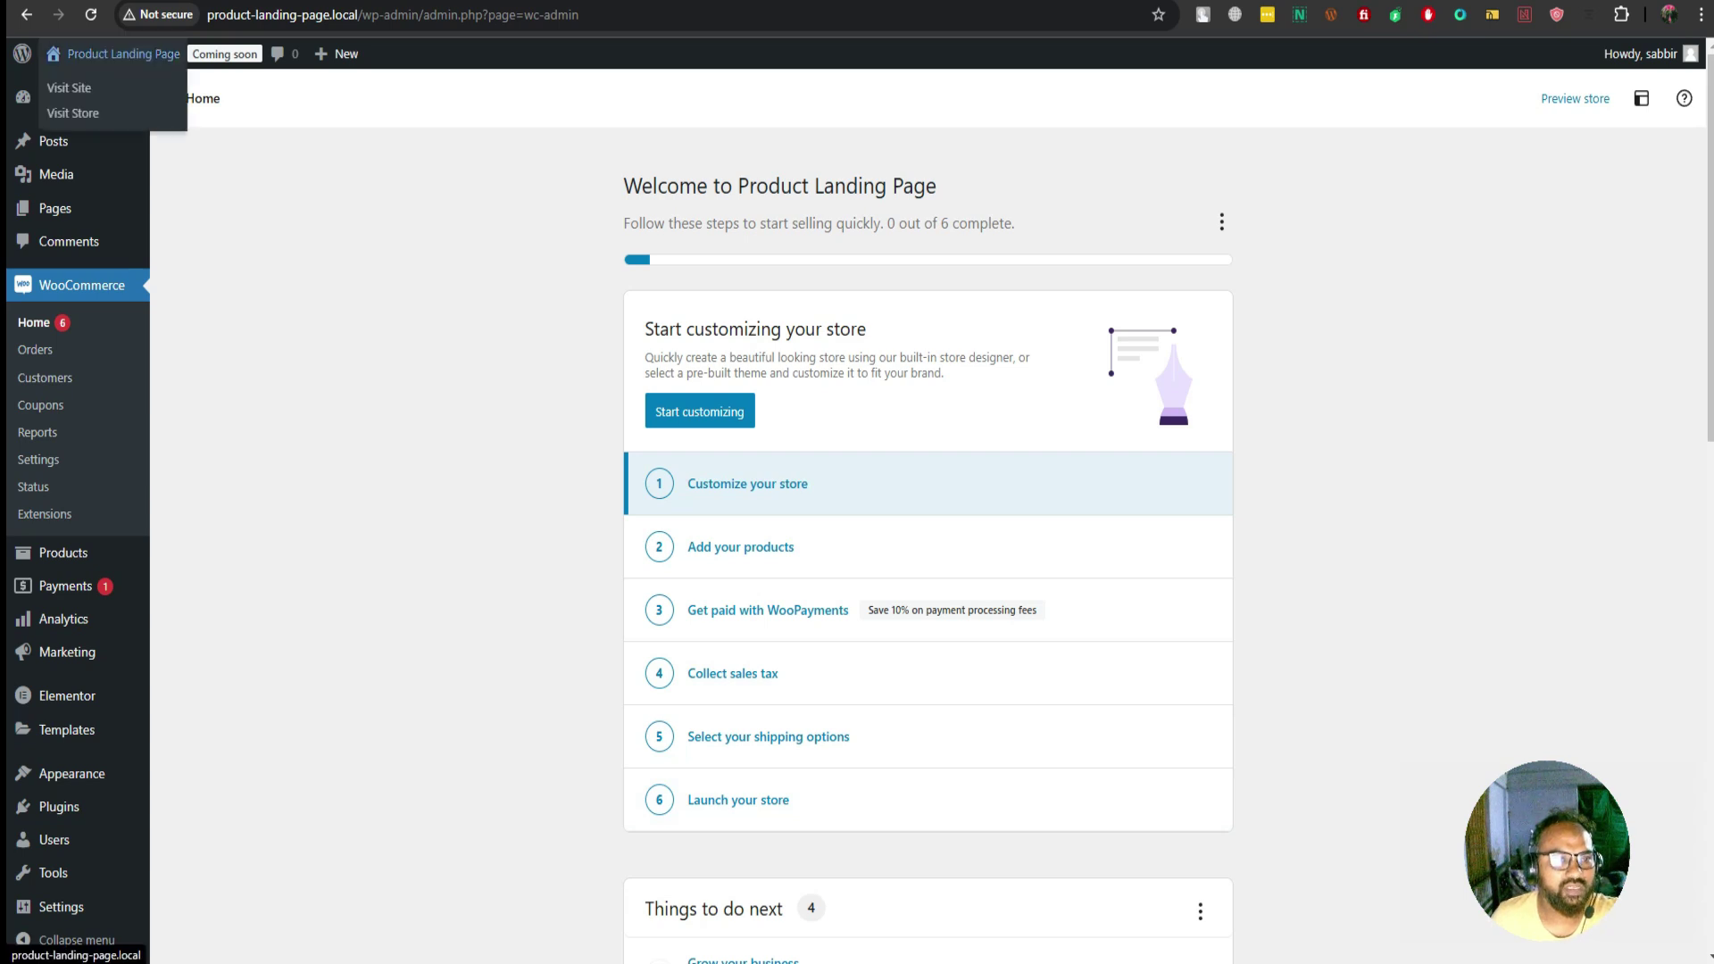
left_click(124, 53)
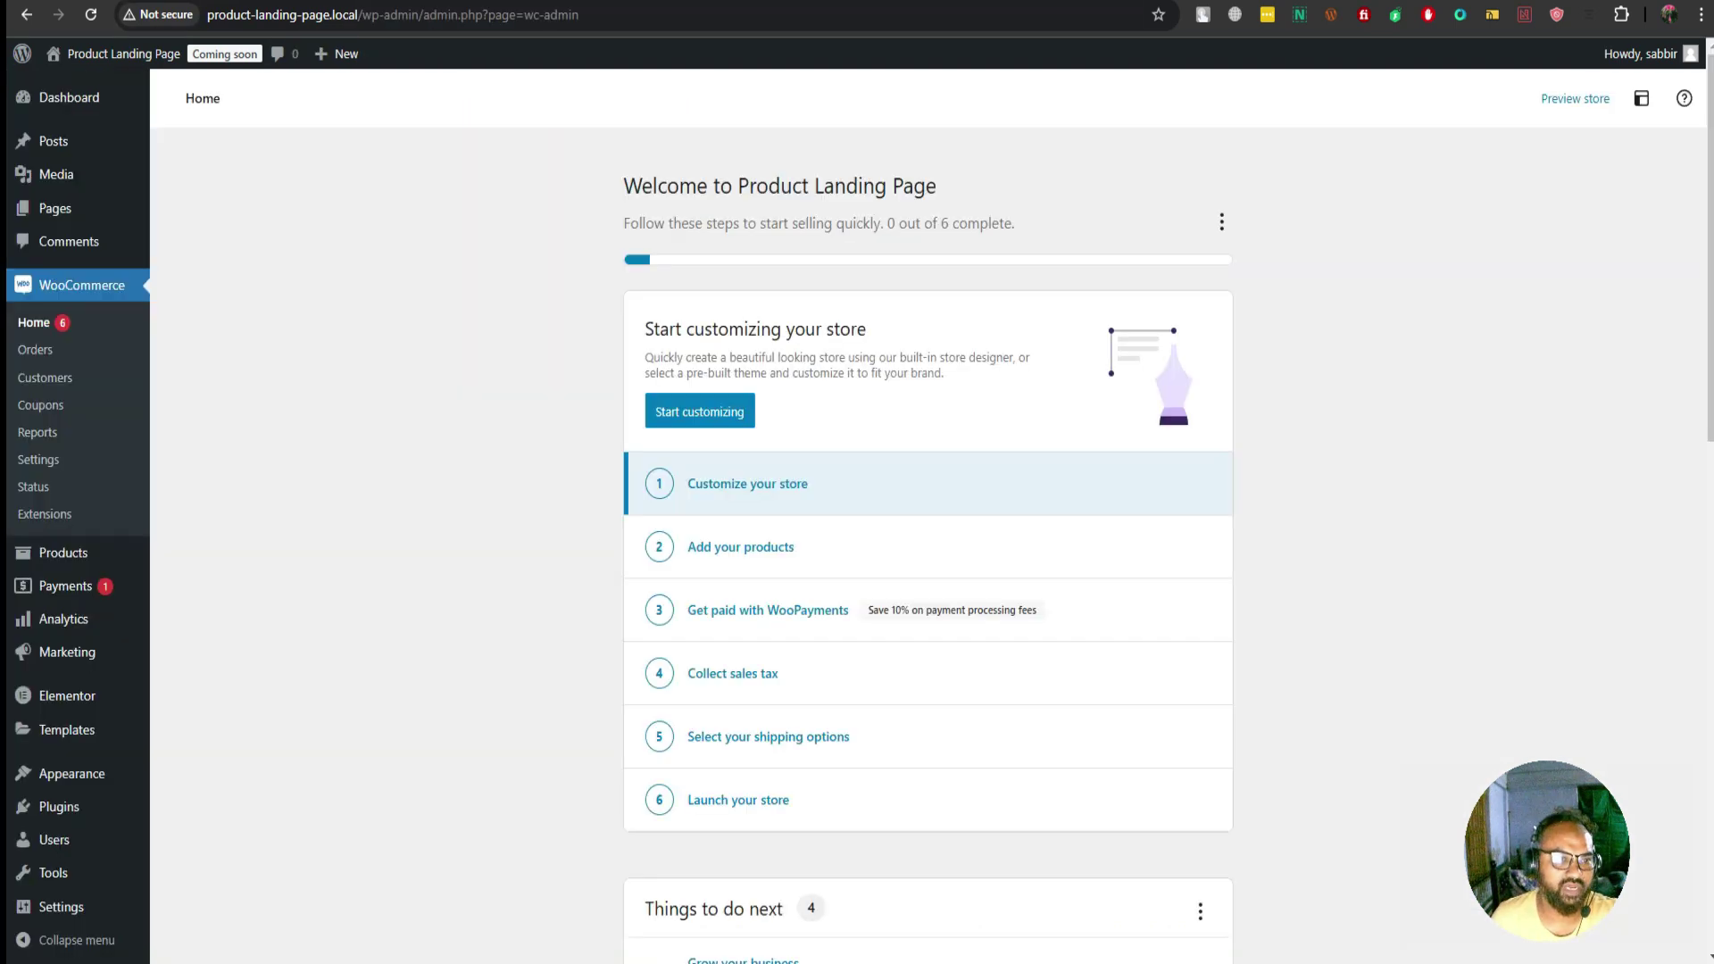
mouse_move(54, 208)
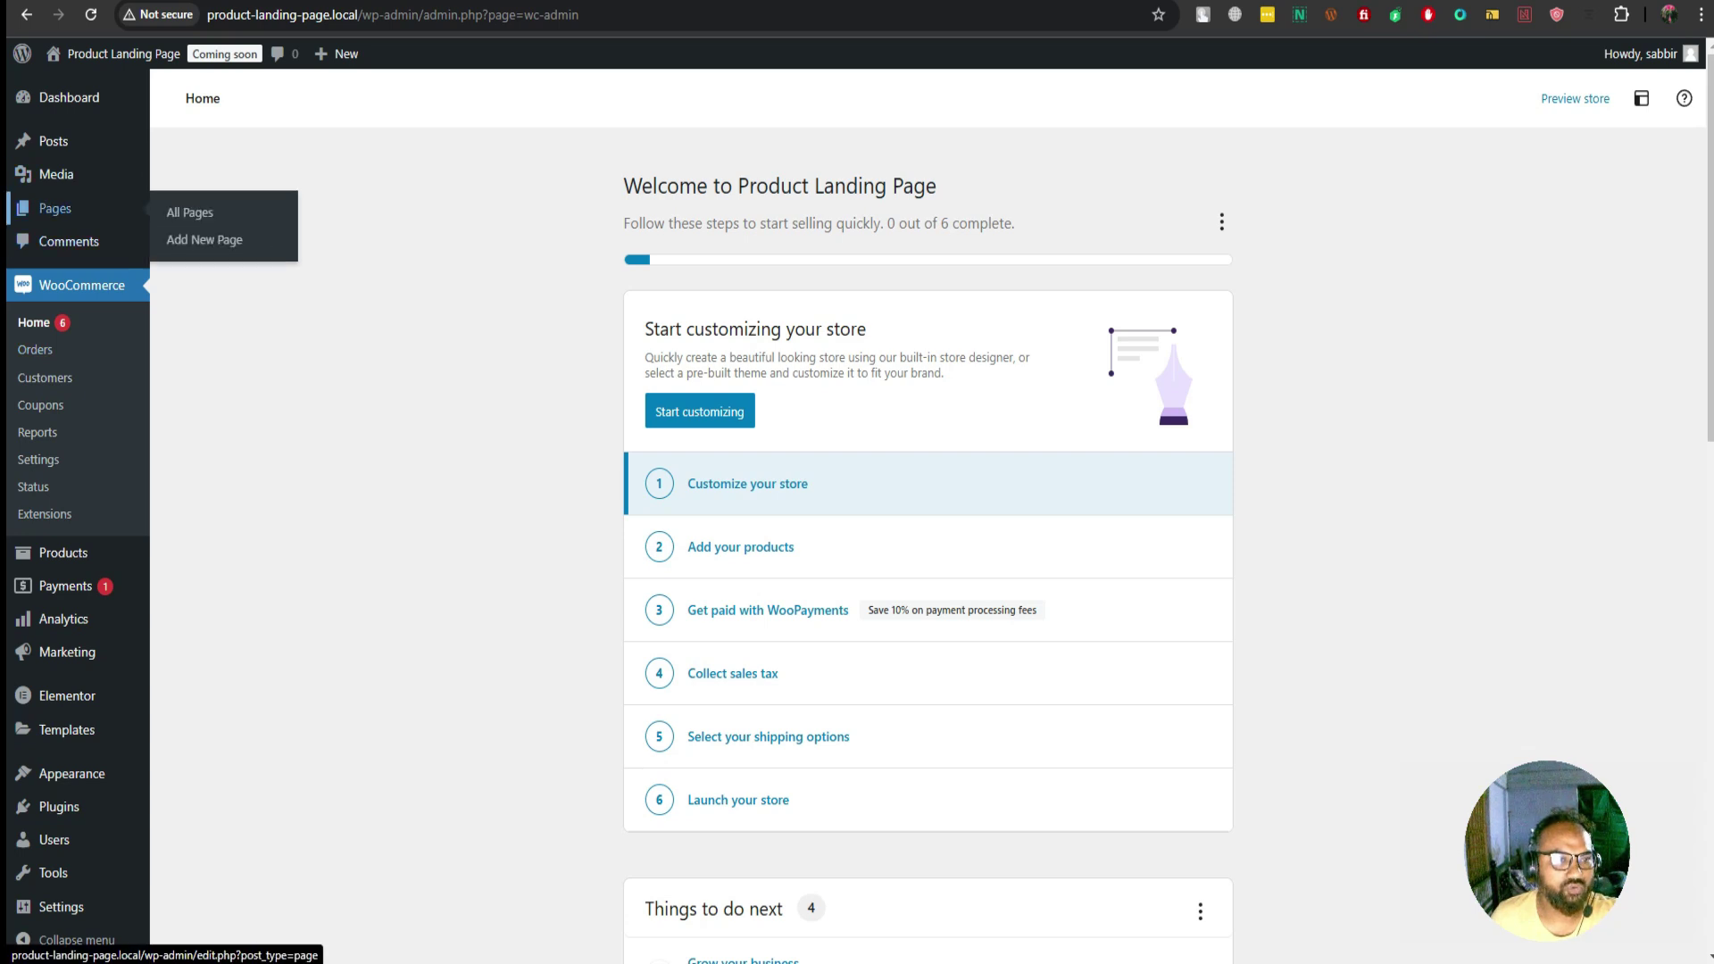
left_click(190, 212)
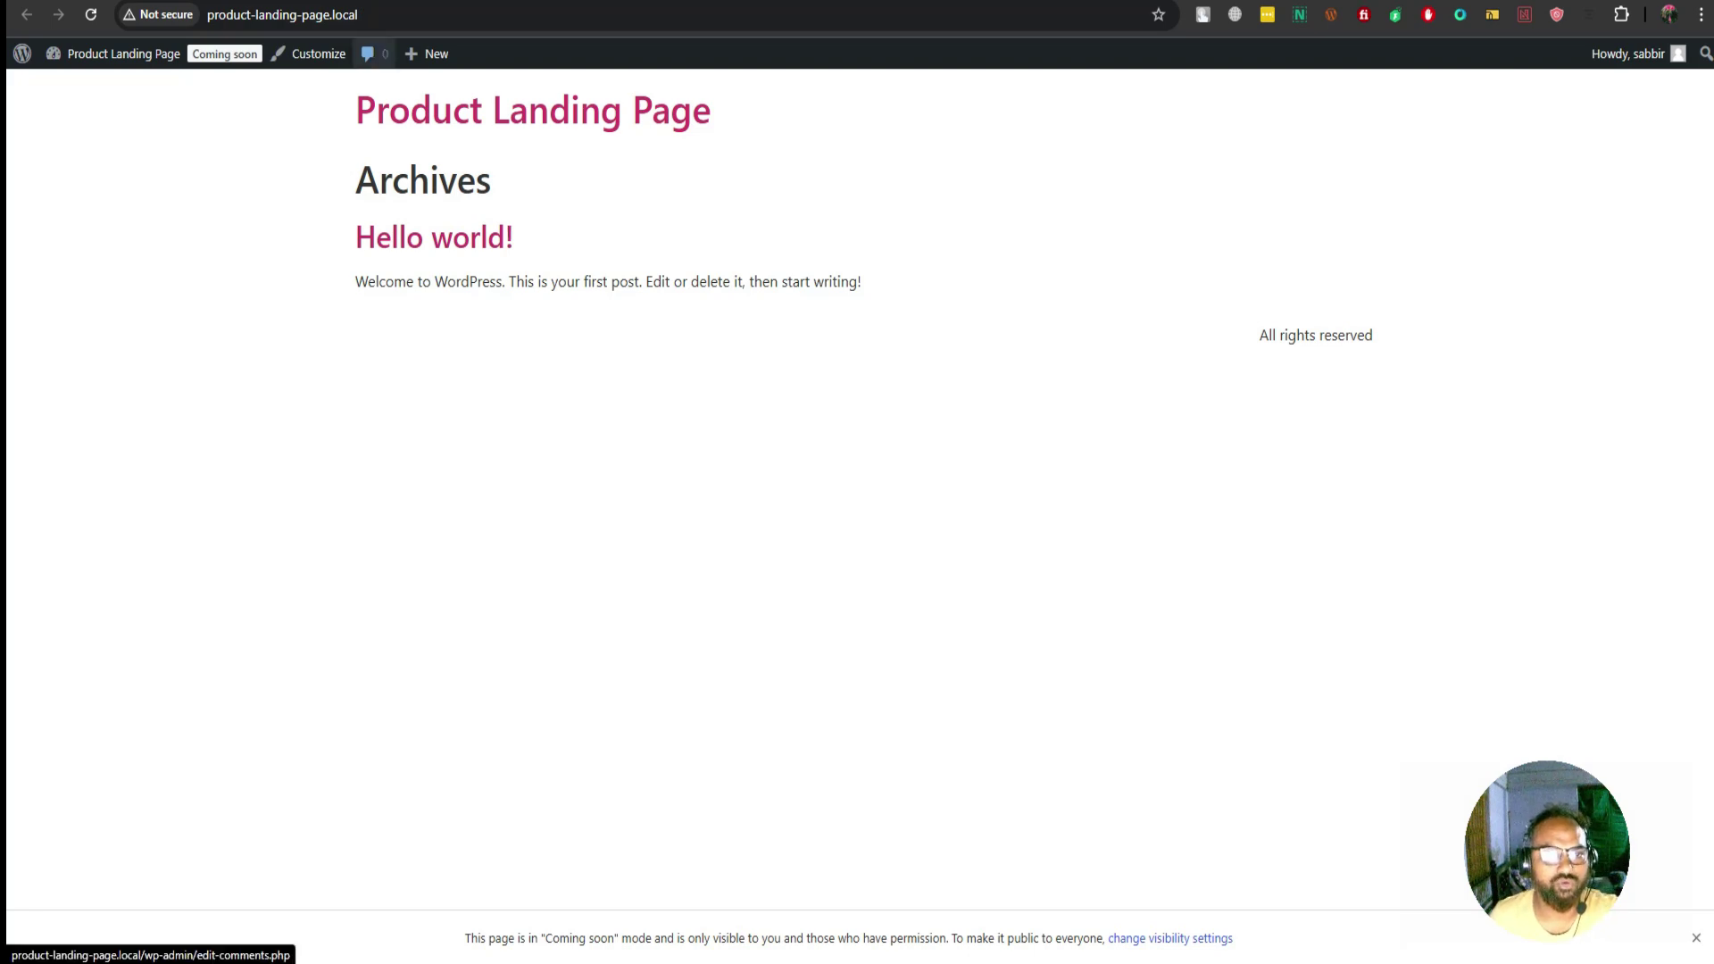
left_click(124, 54)
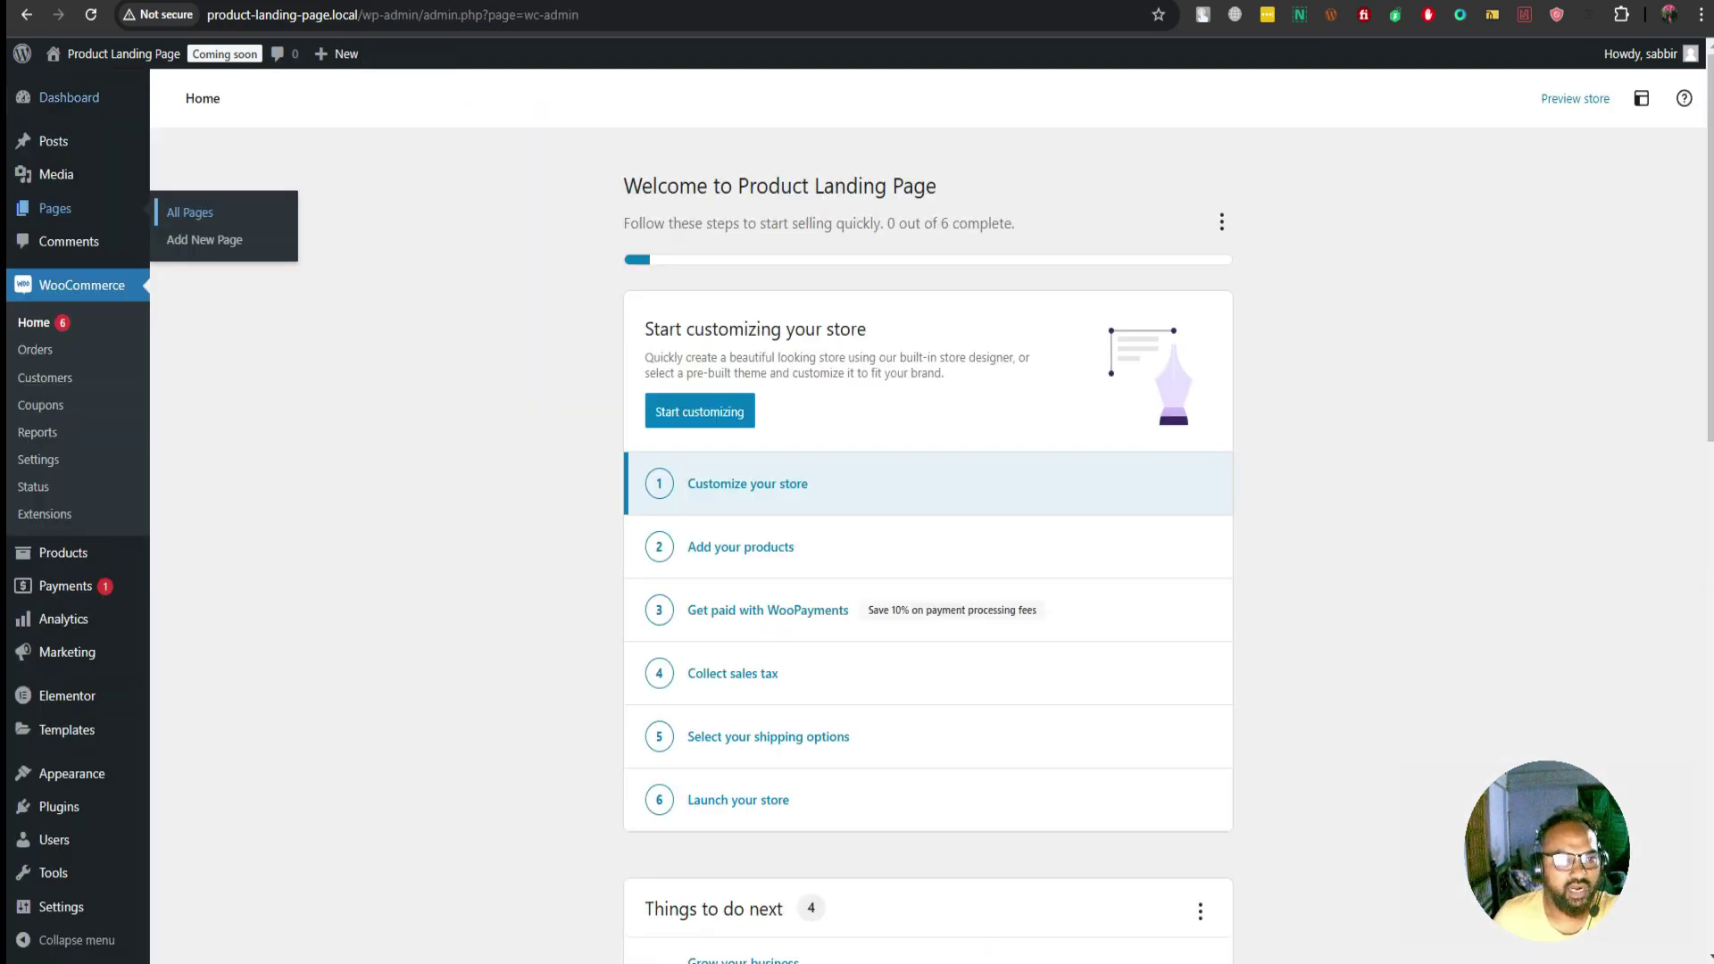
mouse_move(69, 98)
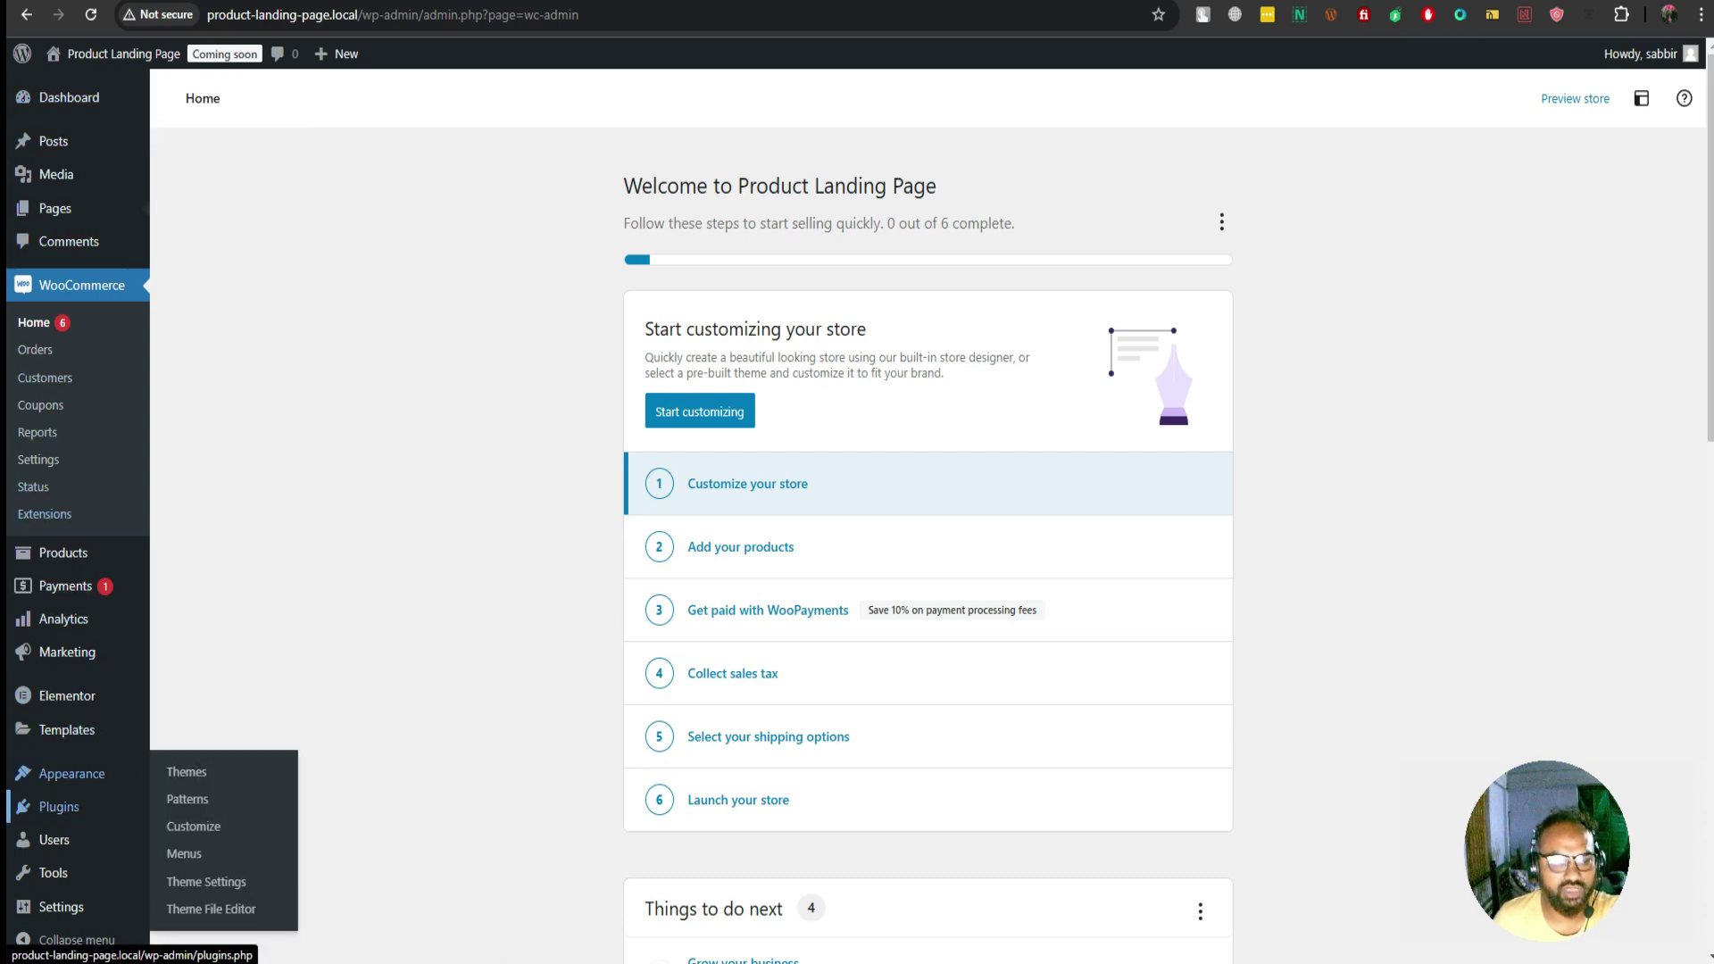
mouse_move(59, 806)
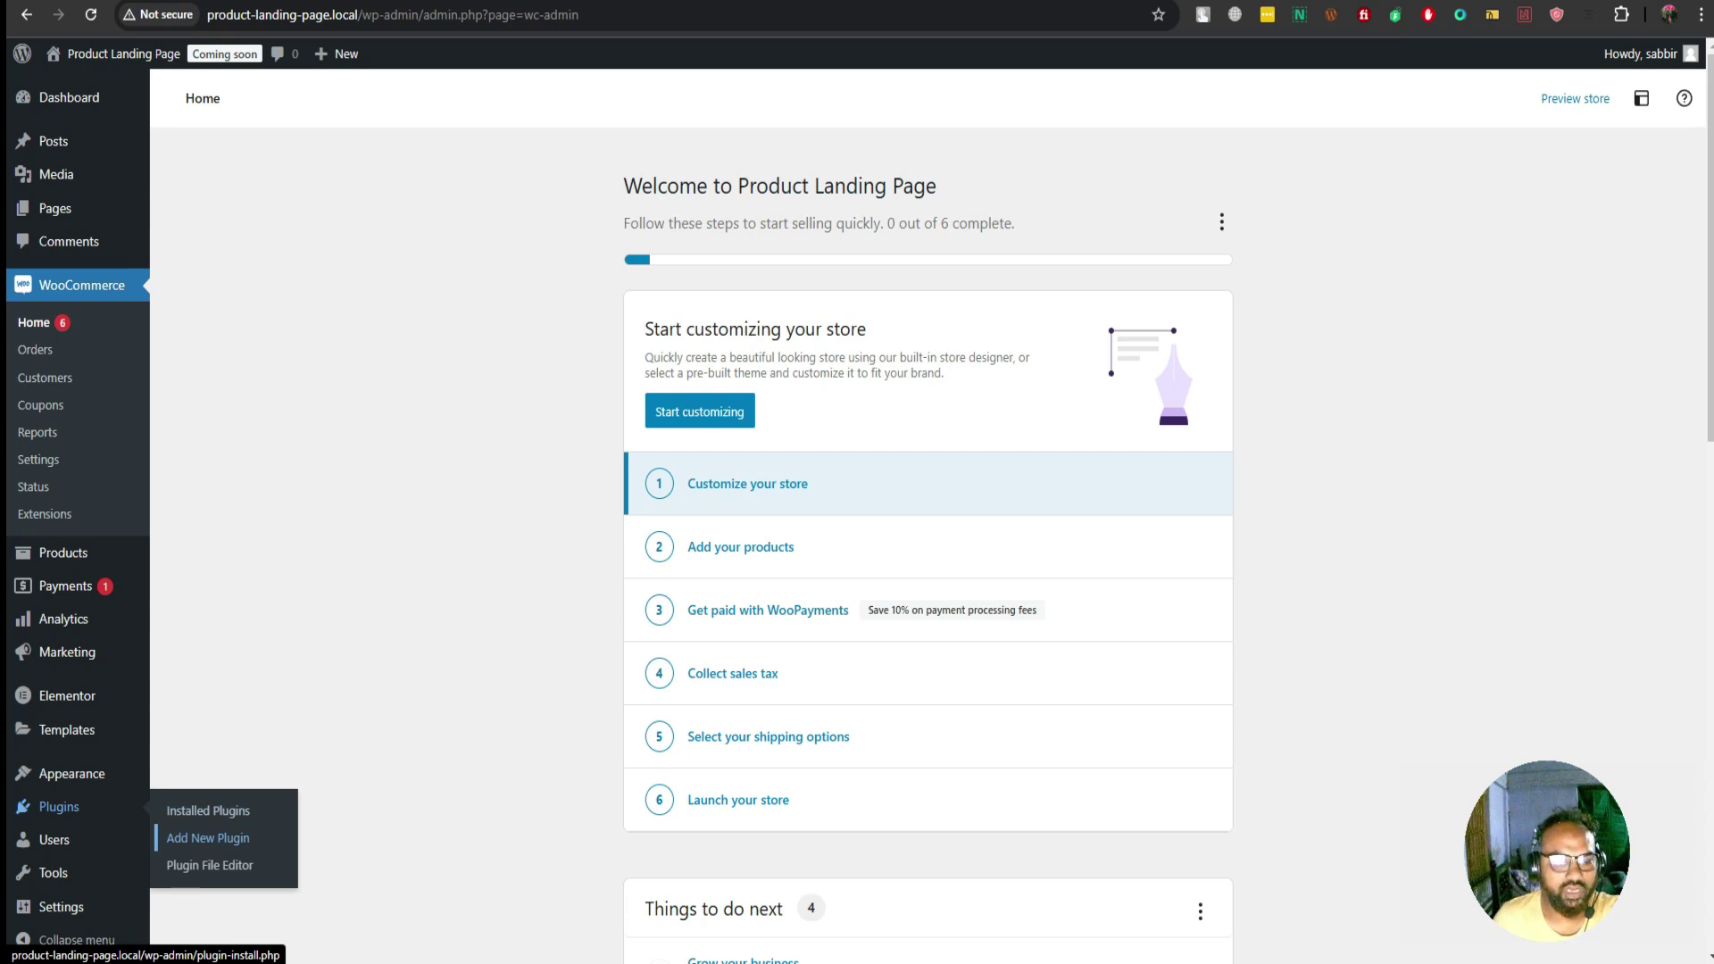
Search plugins for 'cartflow' and install WooCommerce Checkout & Funnel Builder by CartFlows
left_click(208, 838)
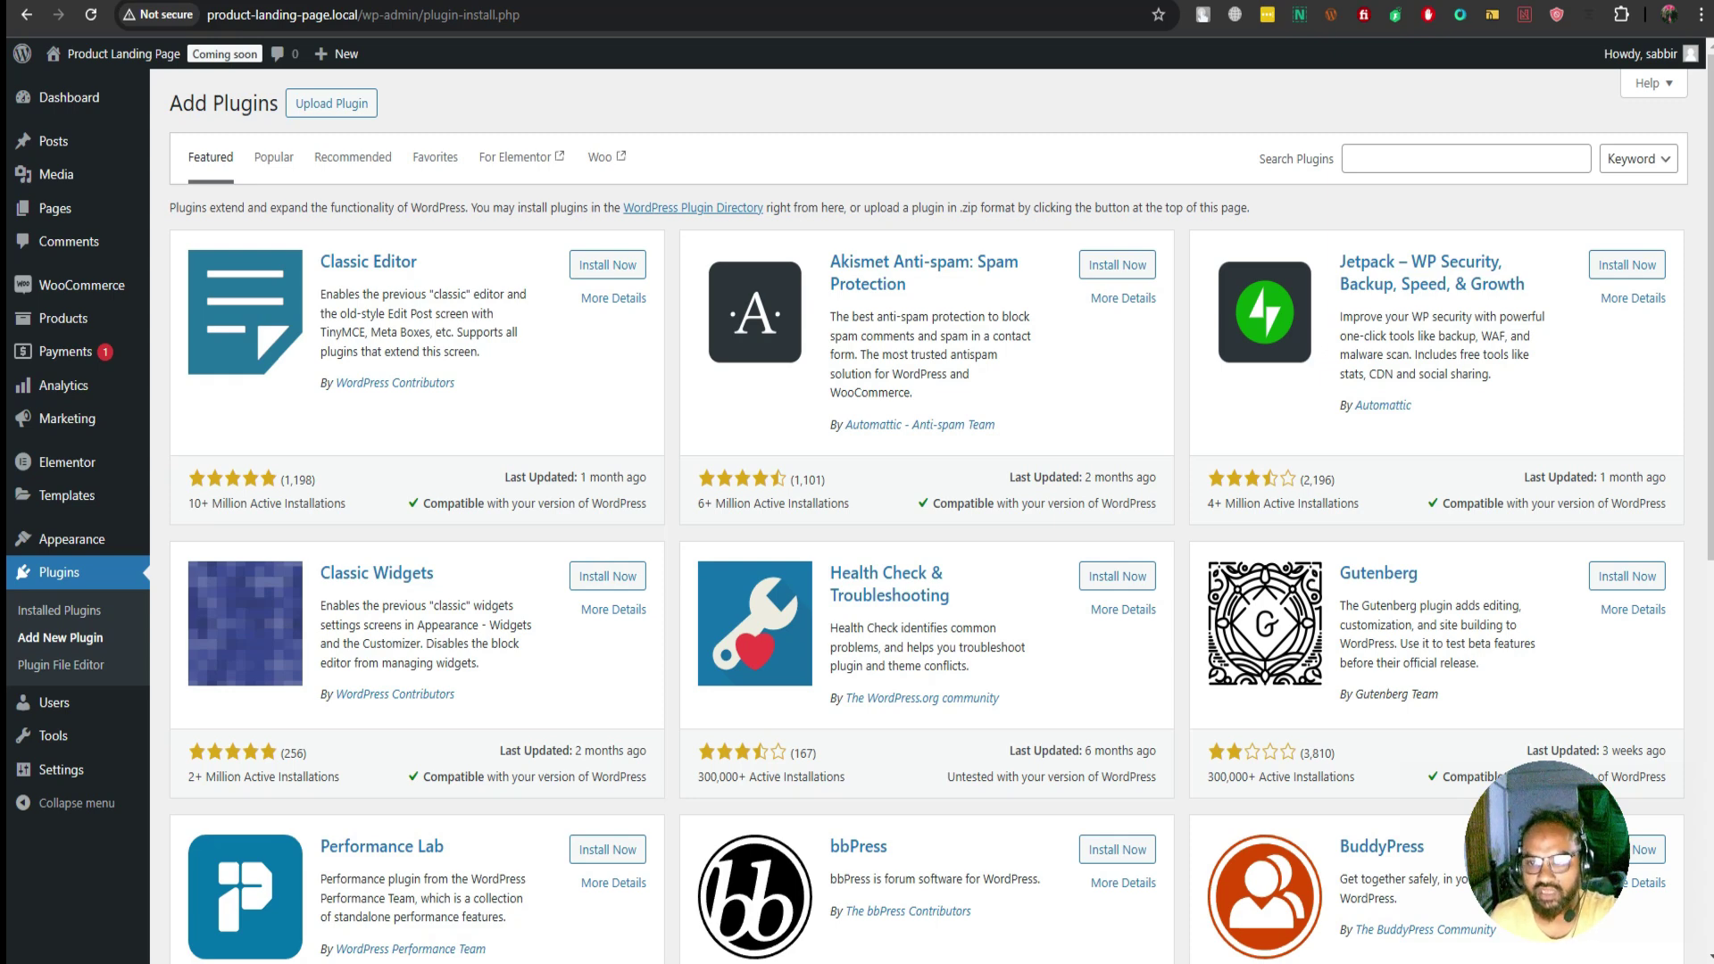
left_click(1466, 158)
type("car")
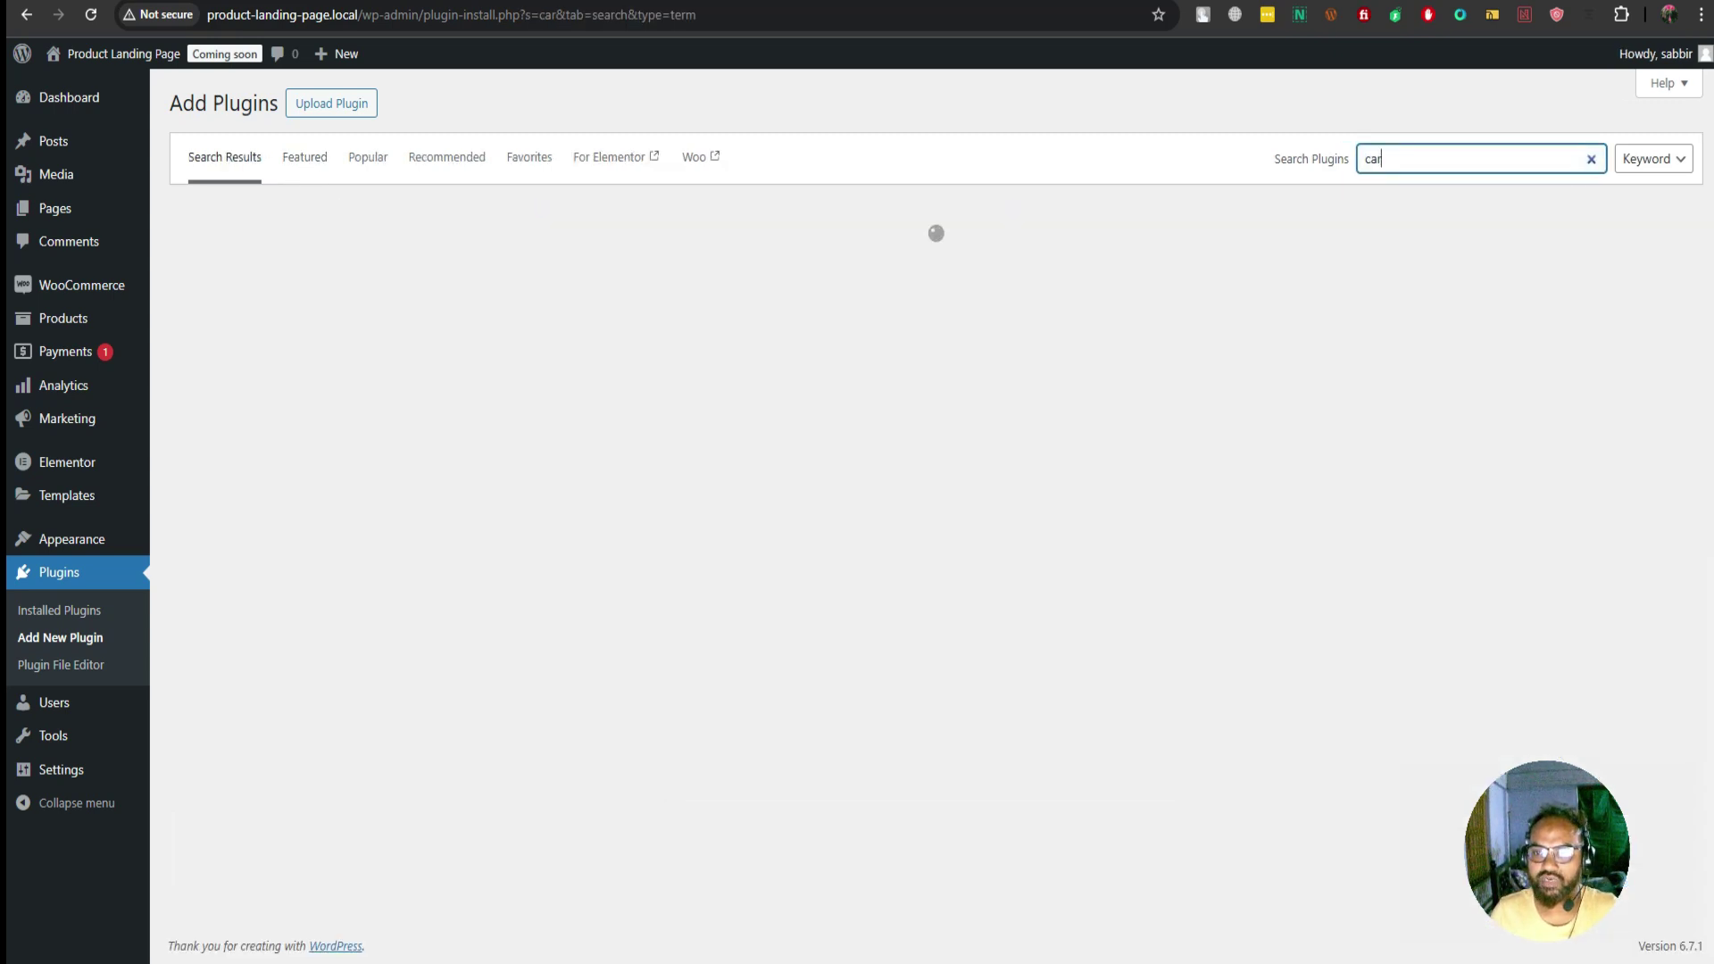
type("t")
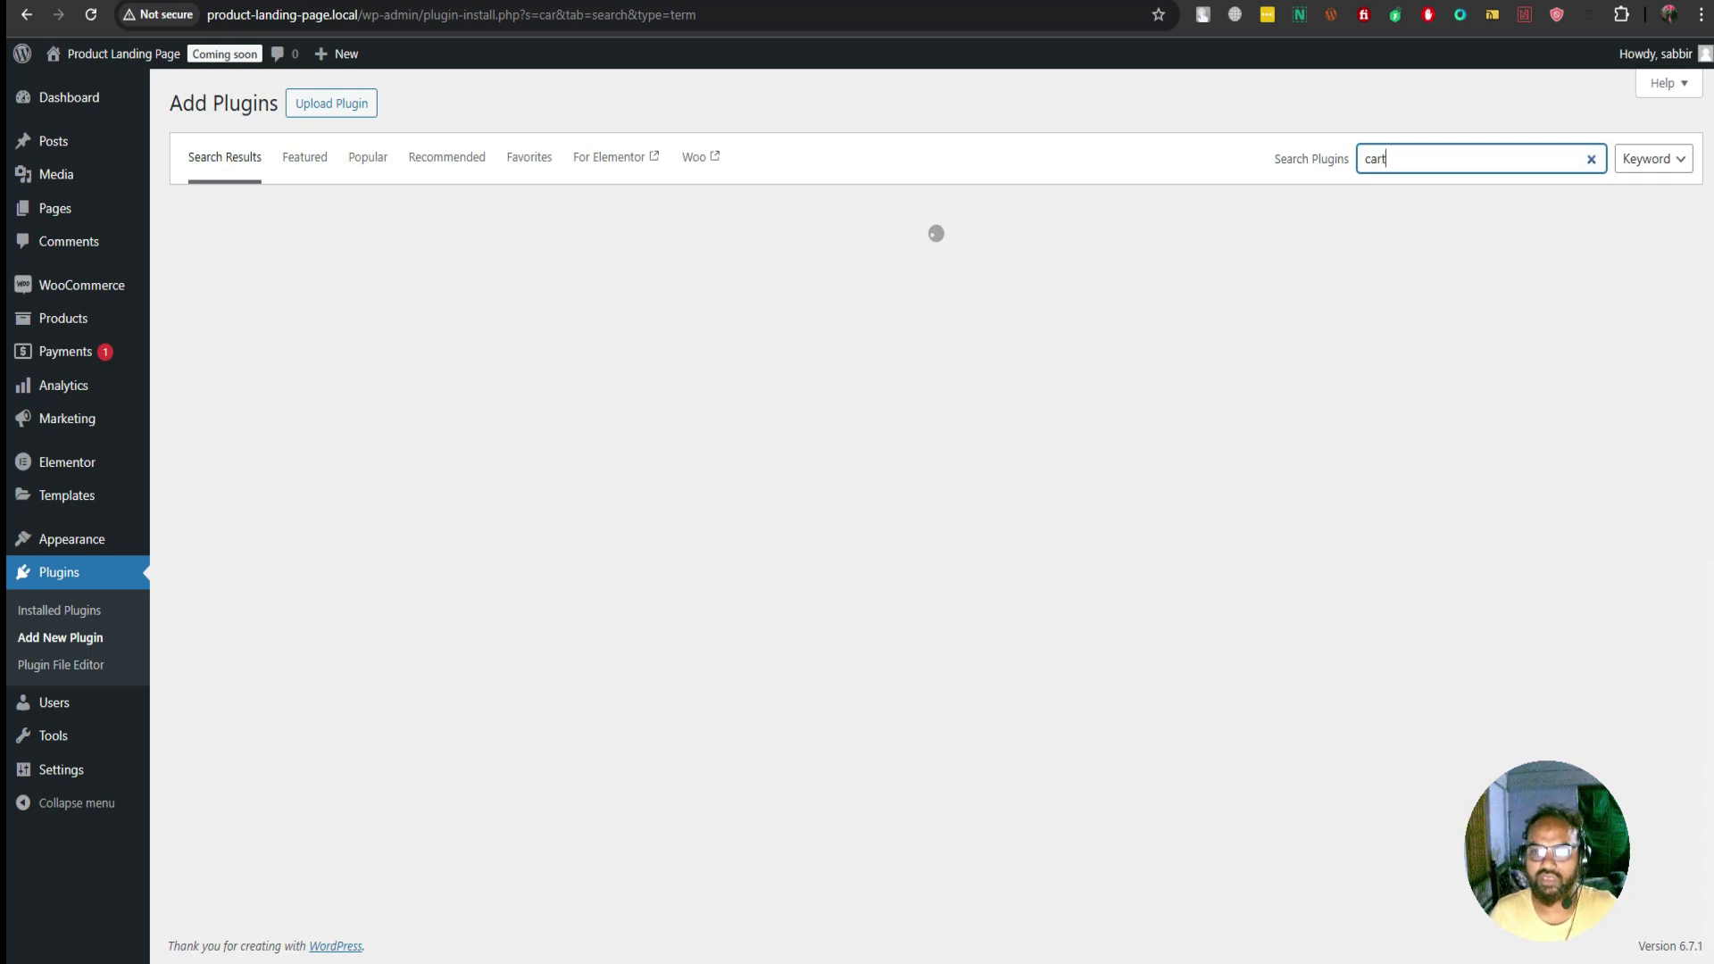
type("flow")
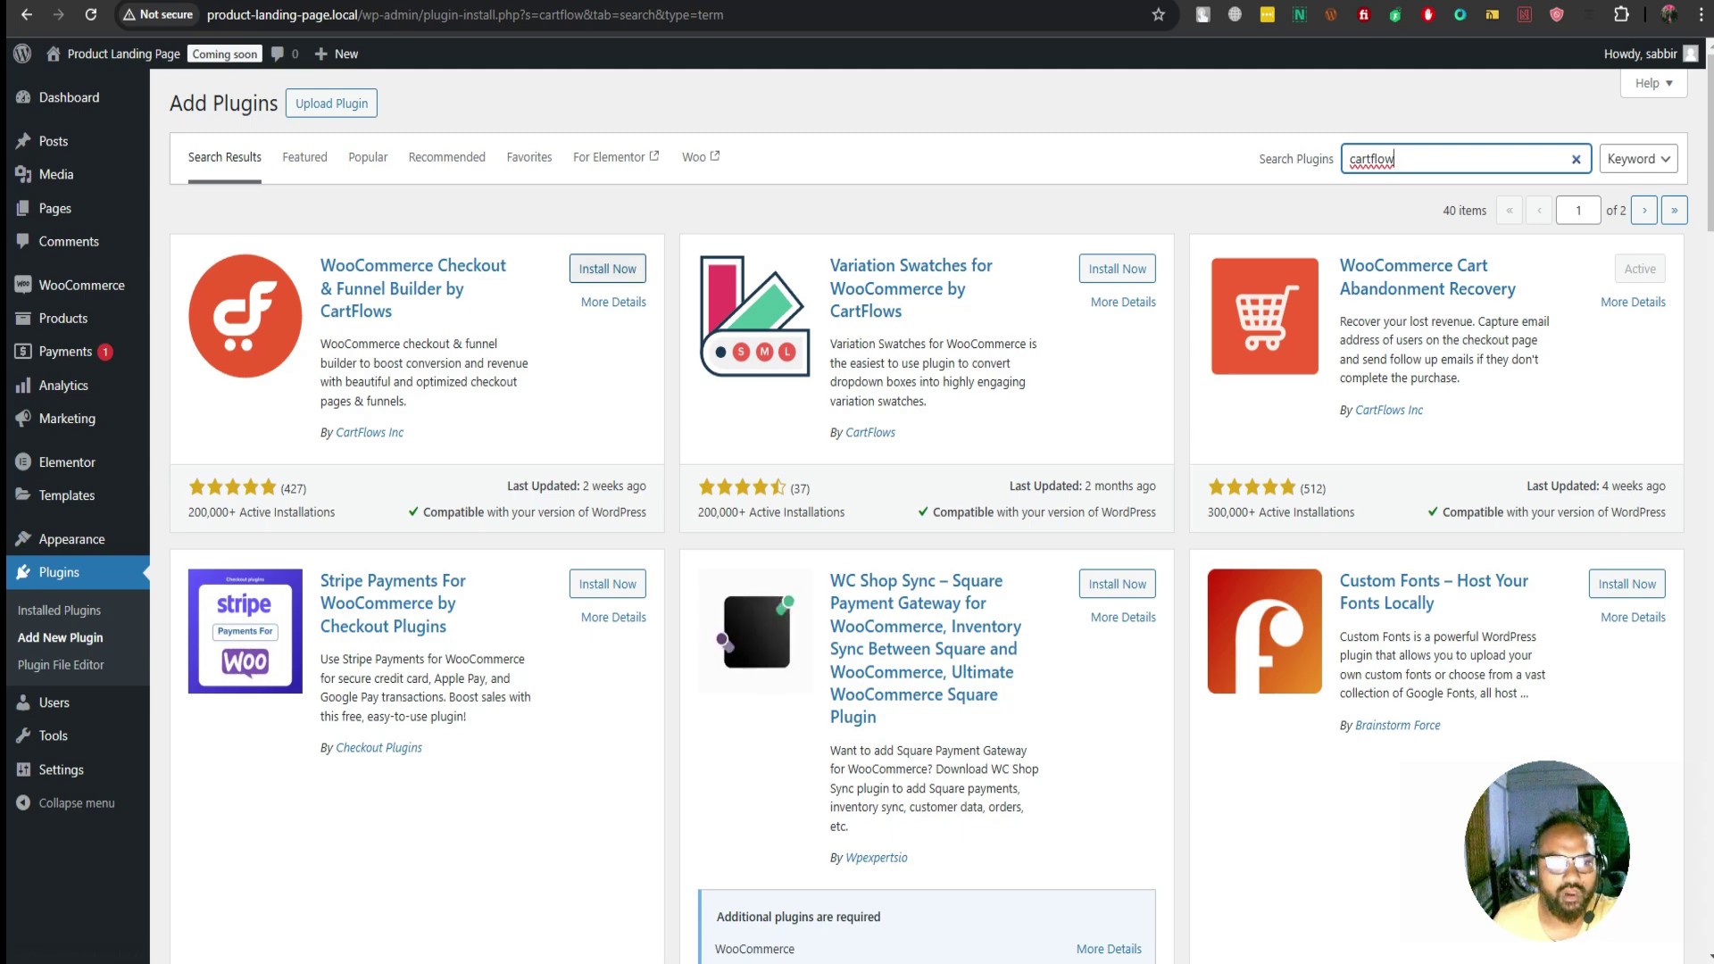
left_click(607, 268)
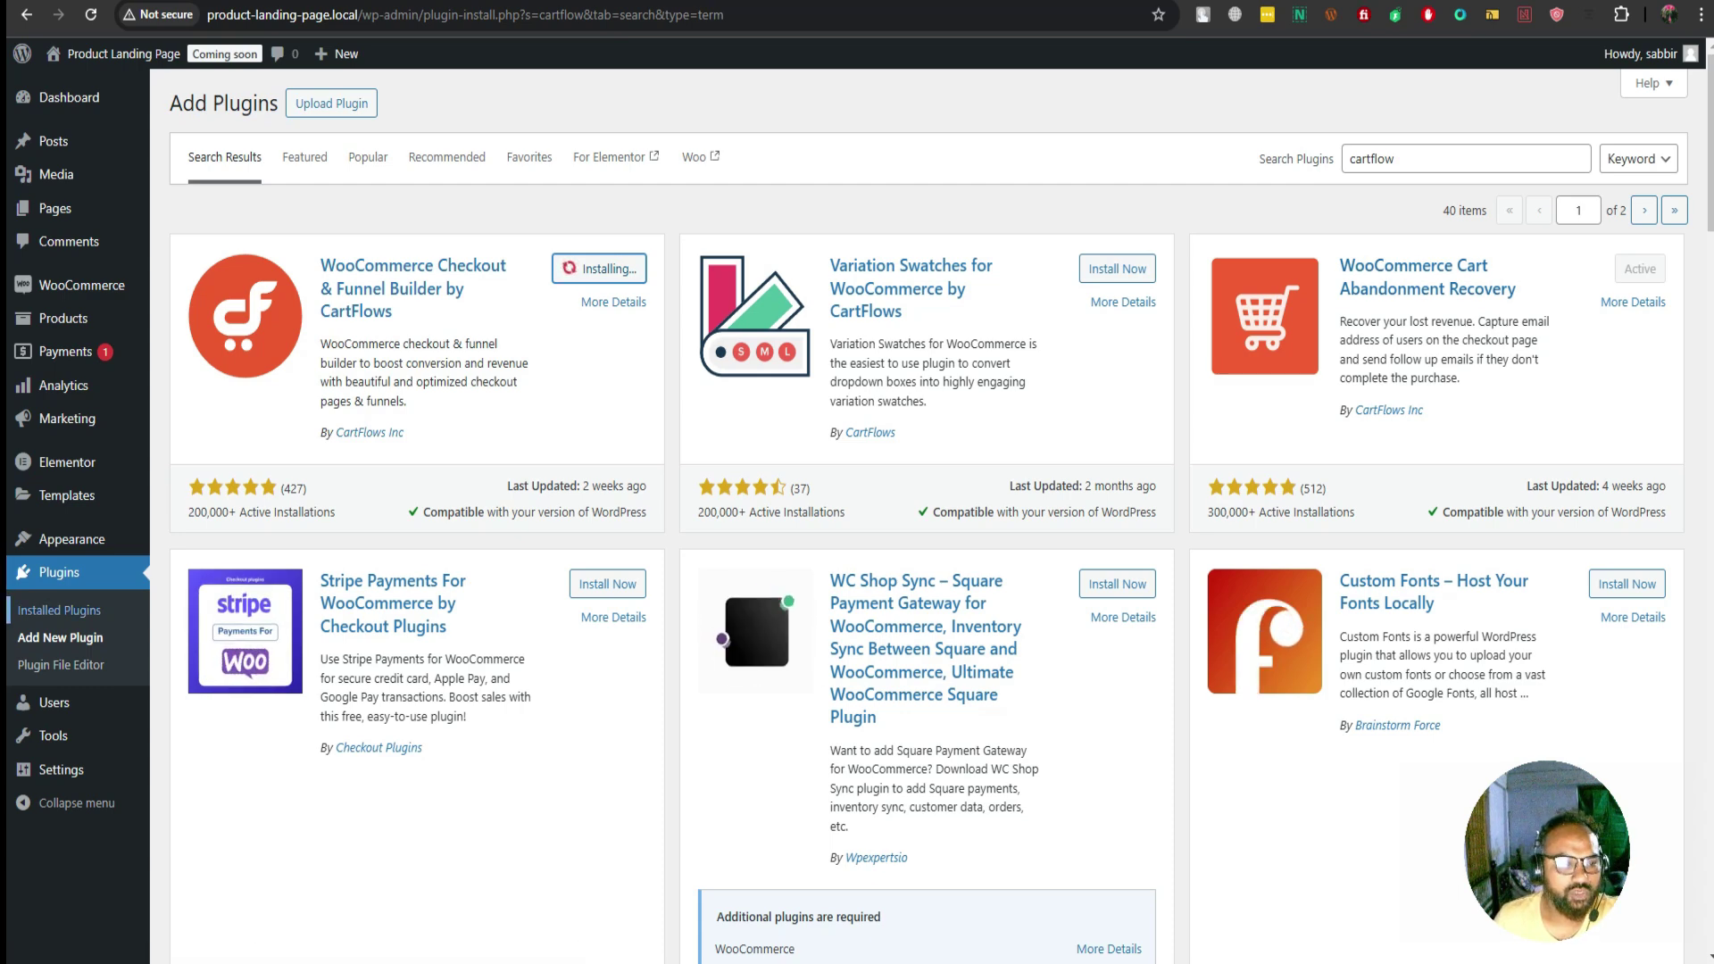
Go to the Installed Plugins list and scroll through it
left_click(59, 610)
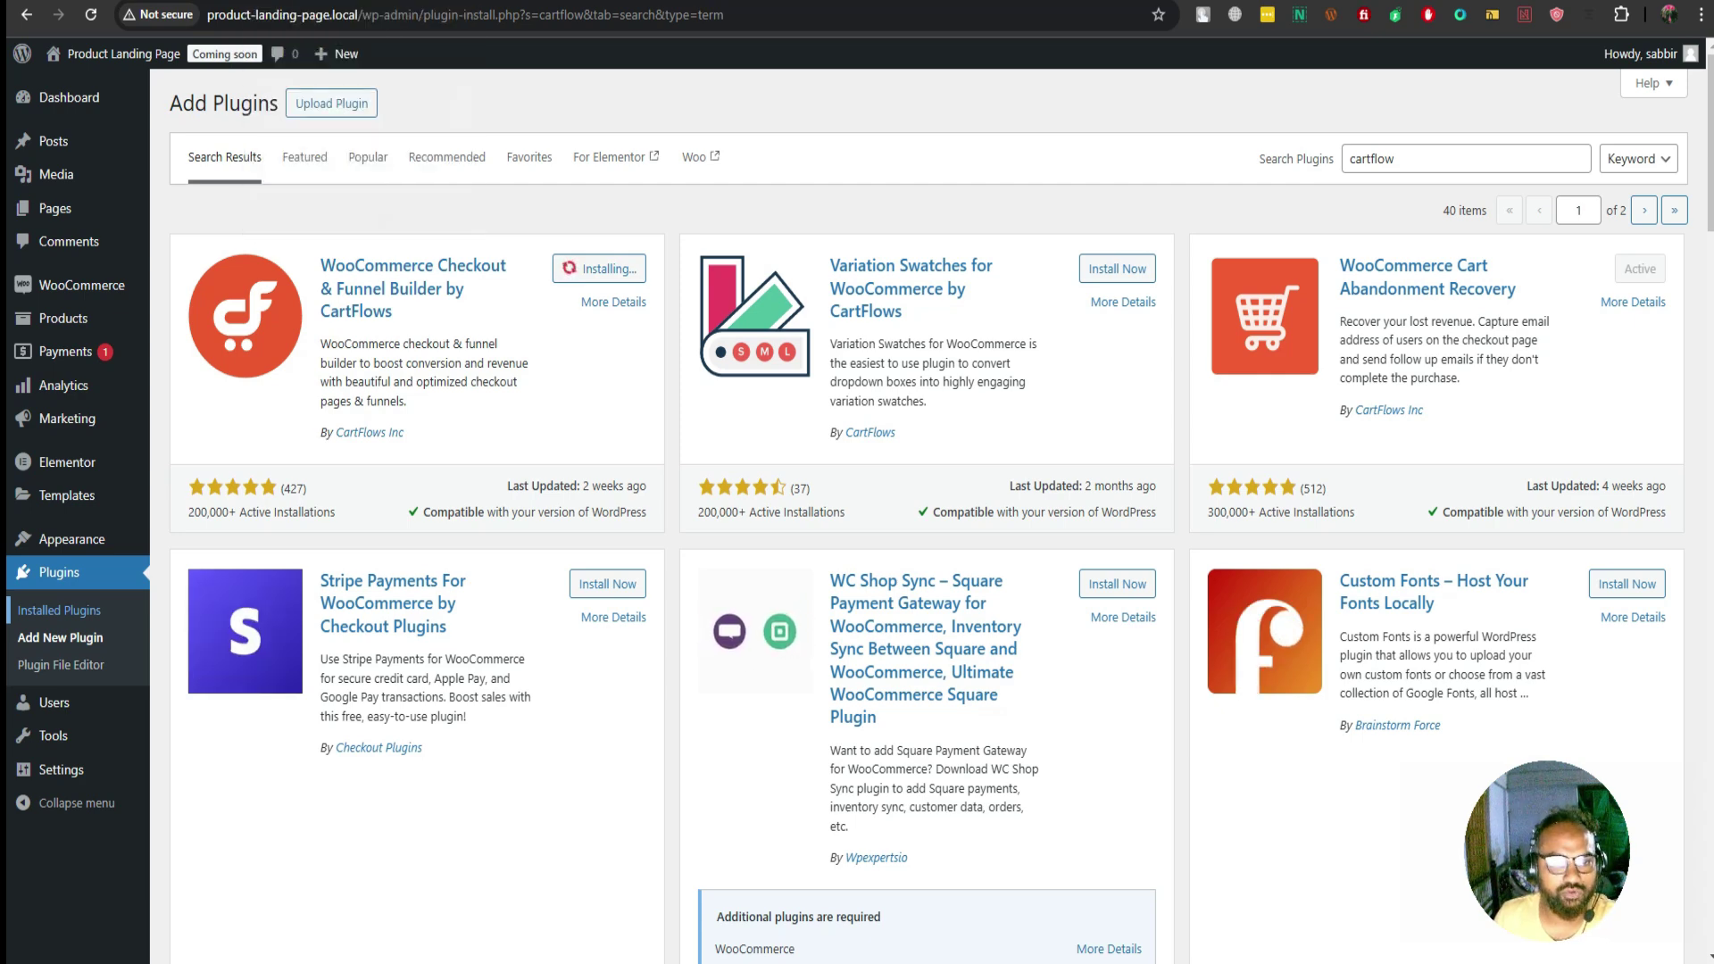
scroll(941, 508, "down", 1)
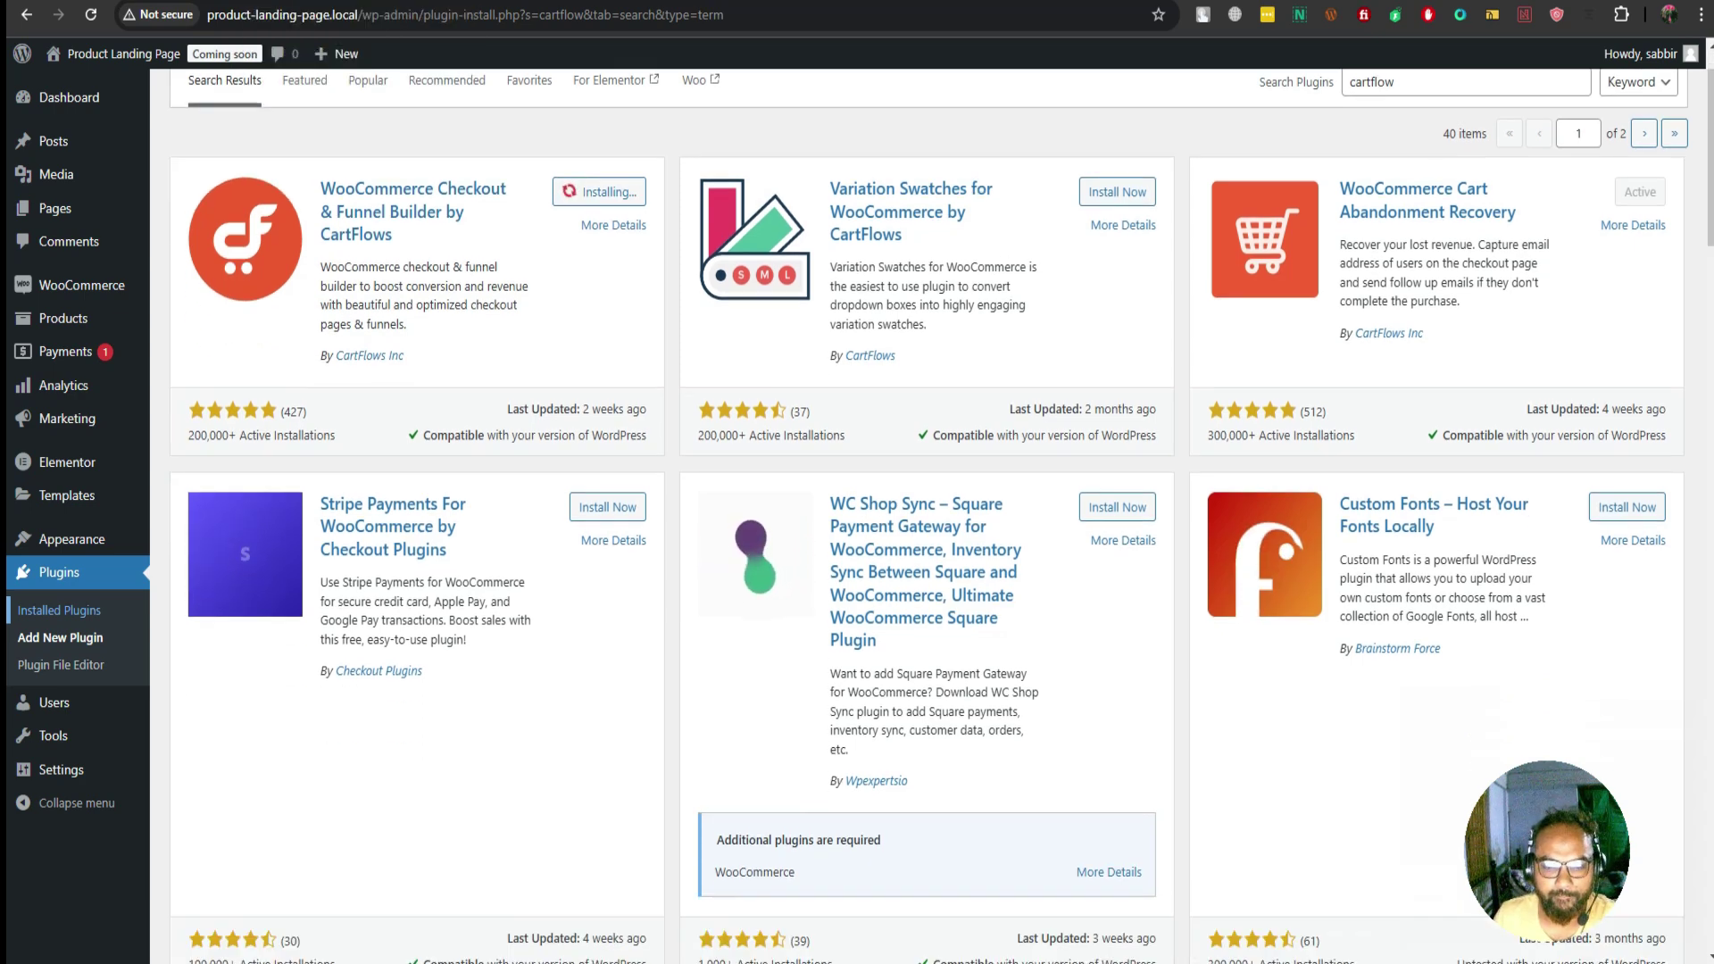
scroll(941, 509, "down", 5)
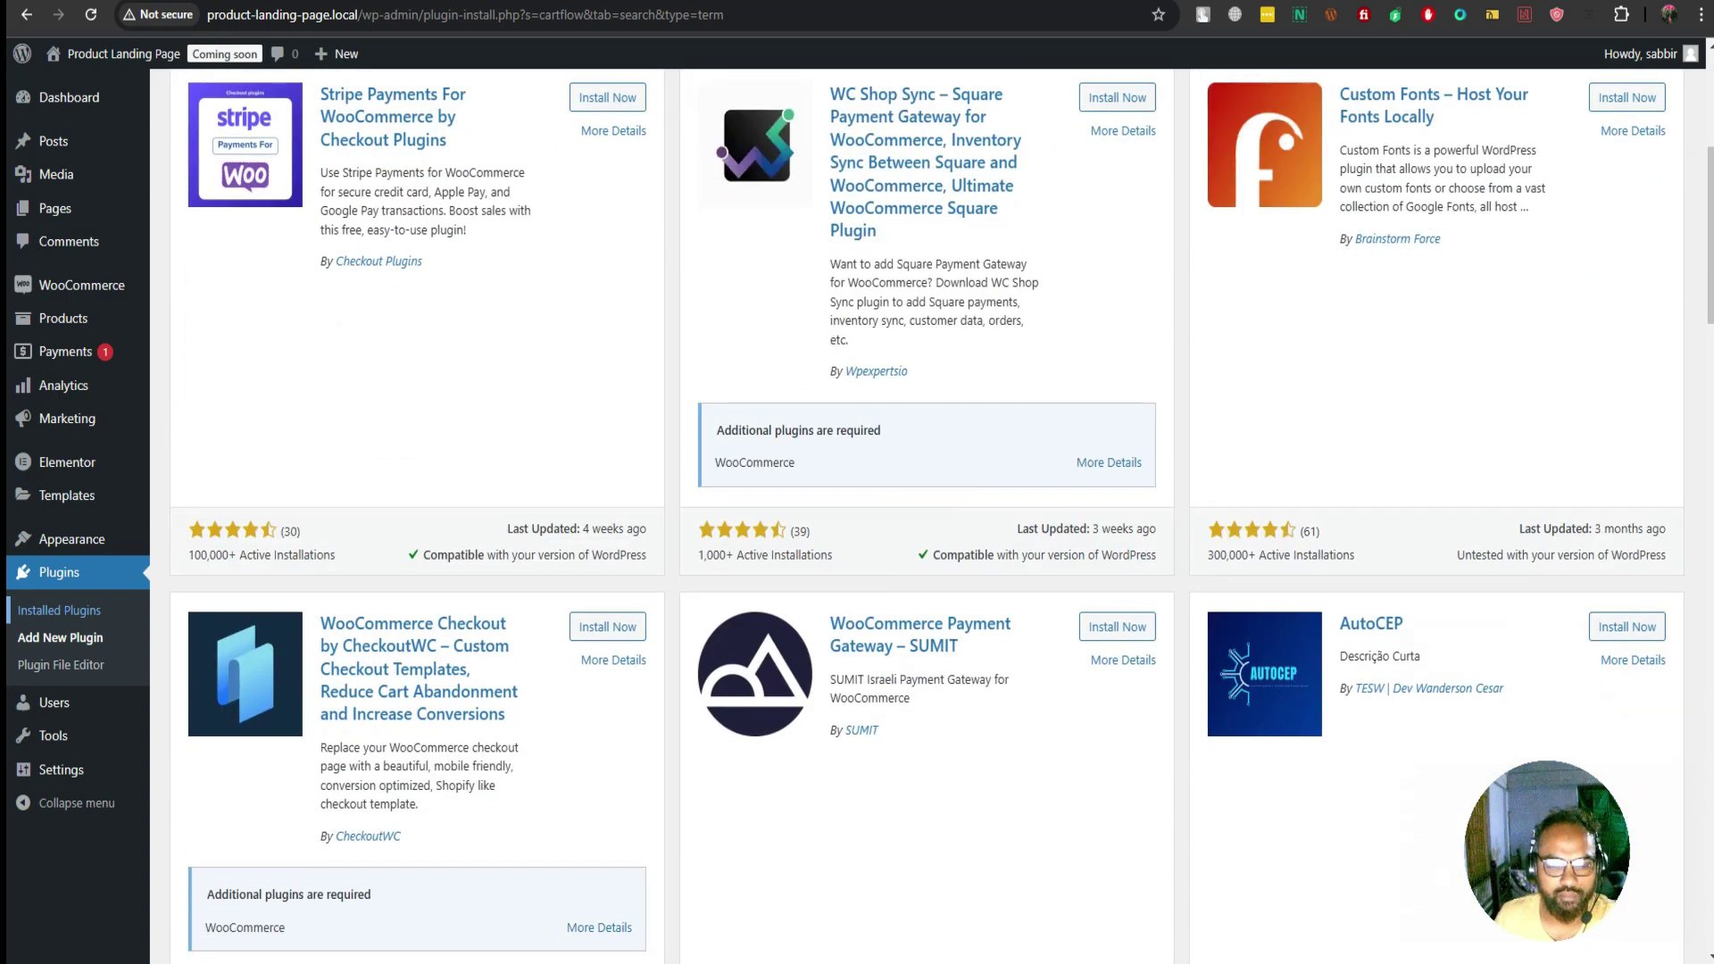
scroll(940, 509, "up", 5)
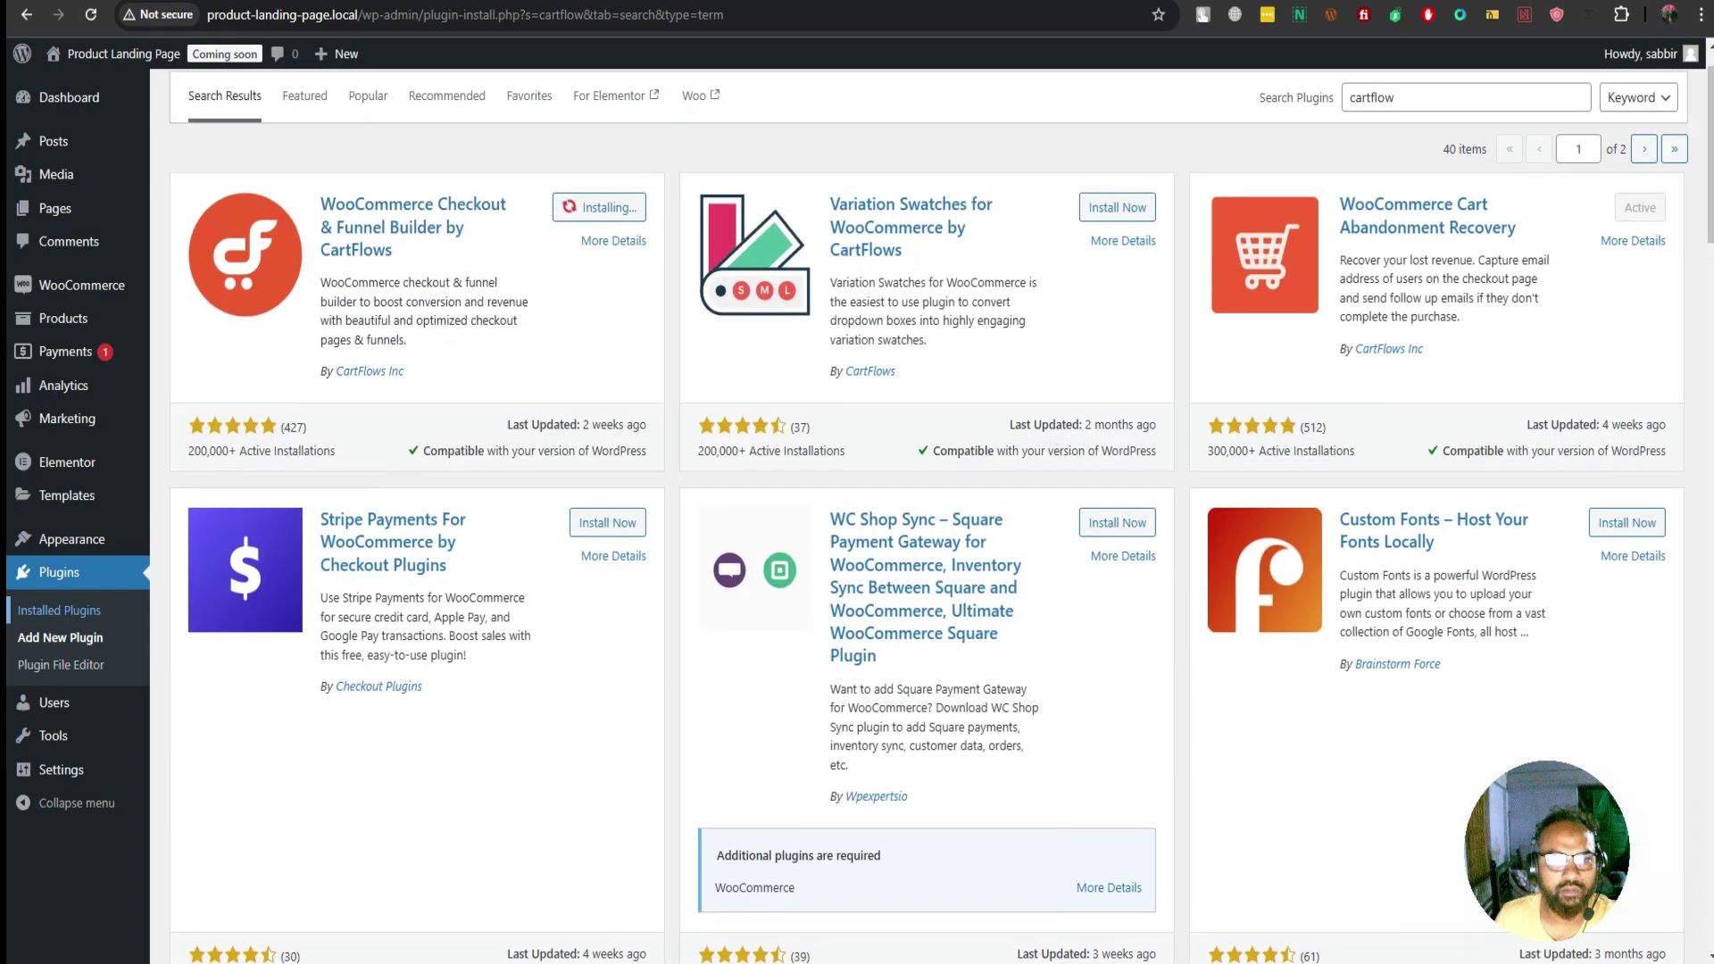
scroll(941, 509, "up", 1)
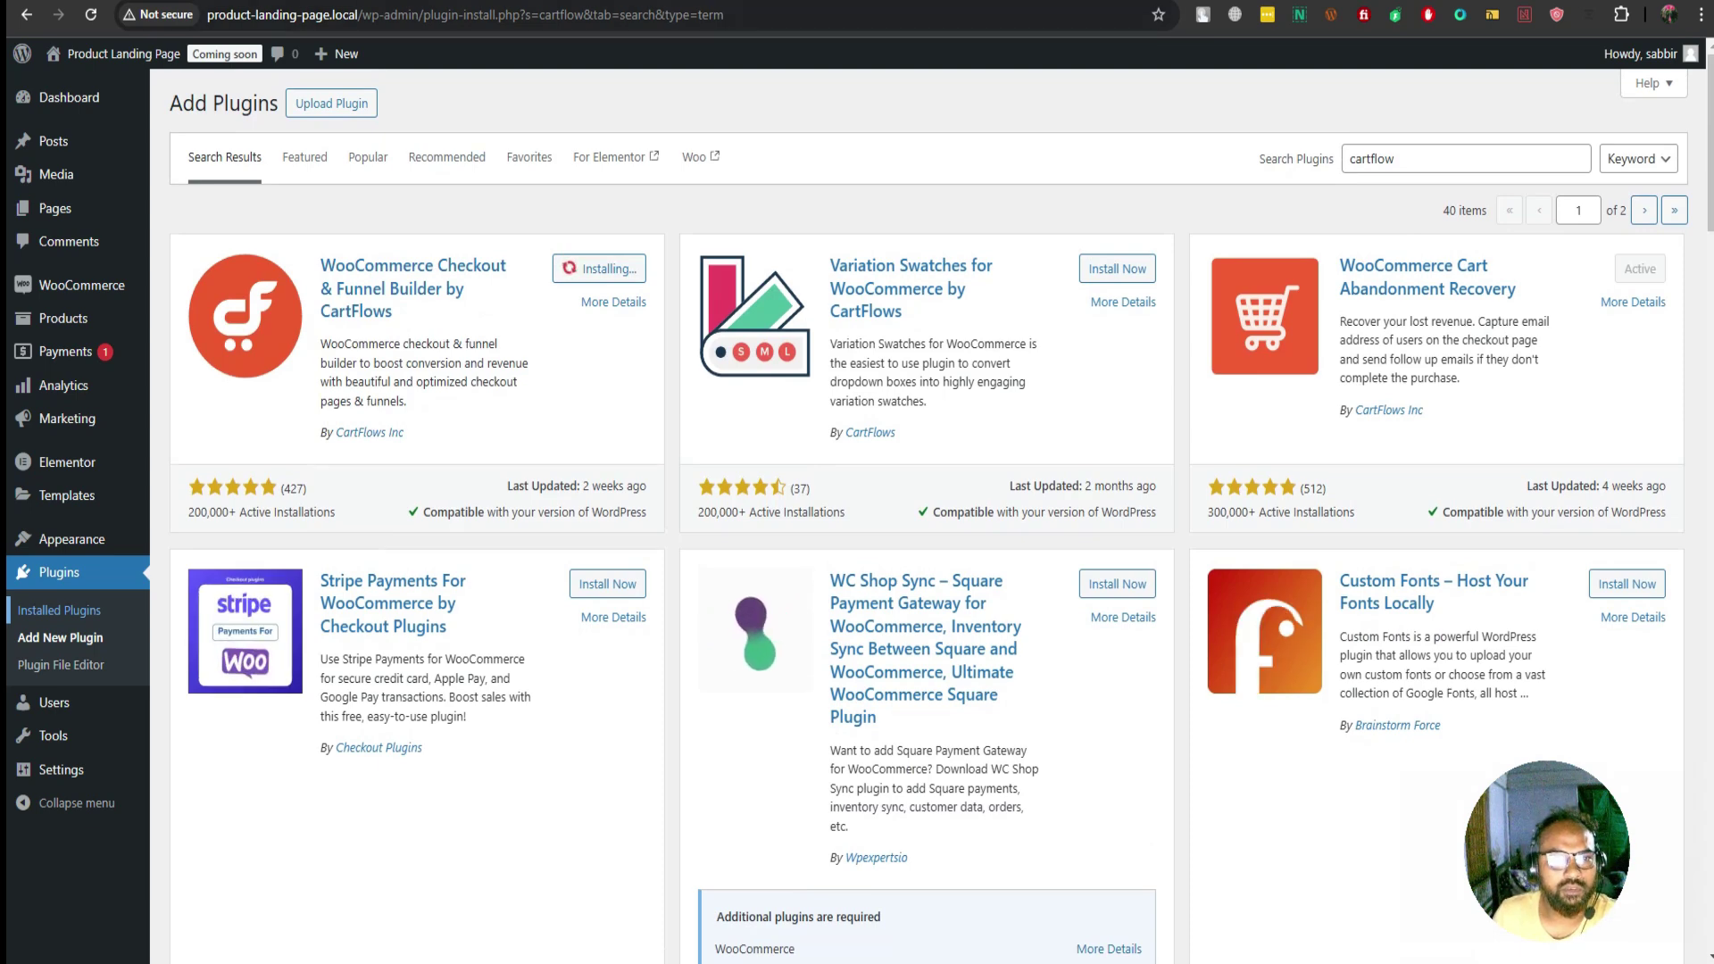
Check CPU usage in Task Manager, close it, and activate the CartFlows plugin
right_click(981, 963)
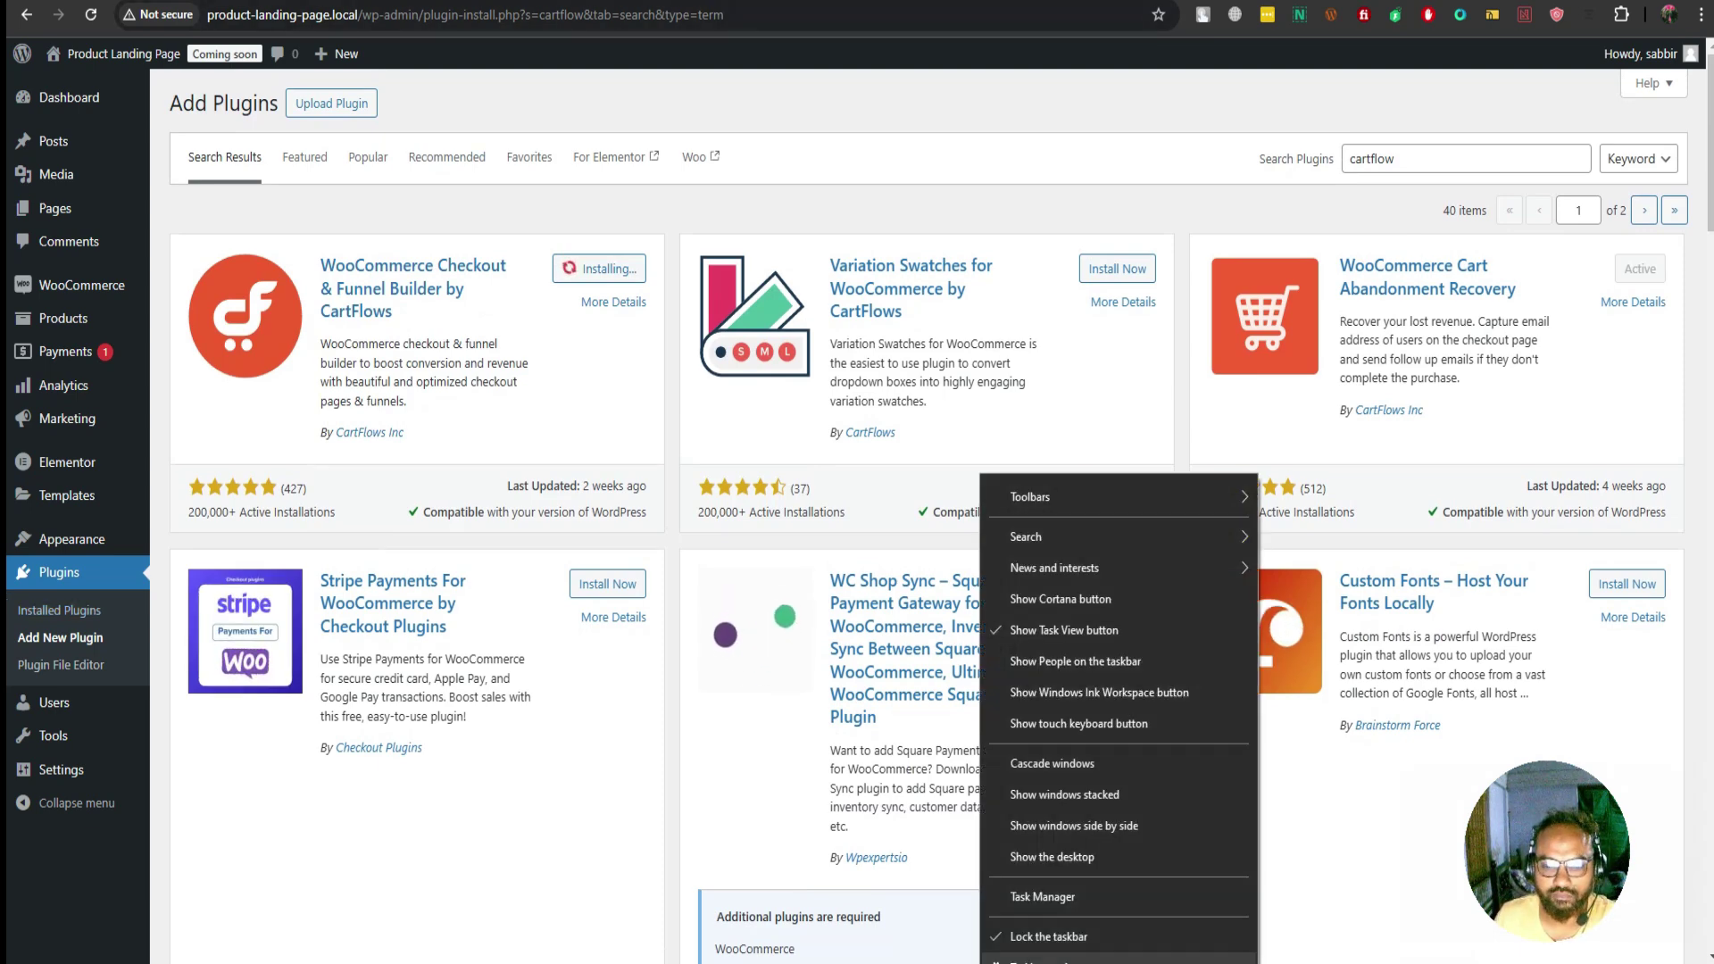
left_click(1044, 896)
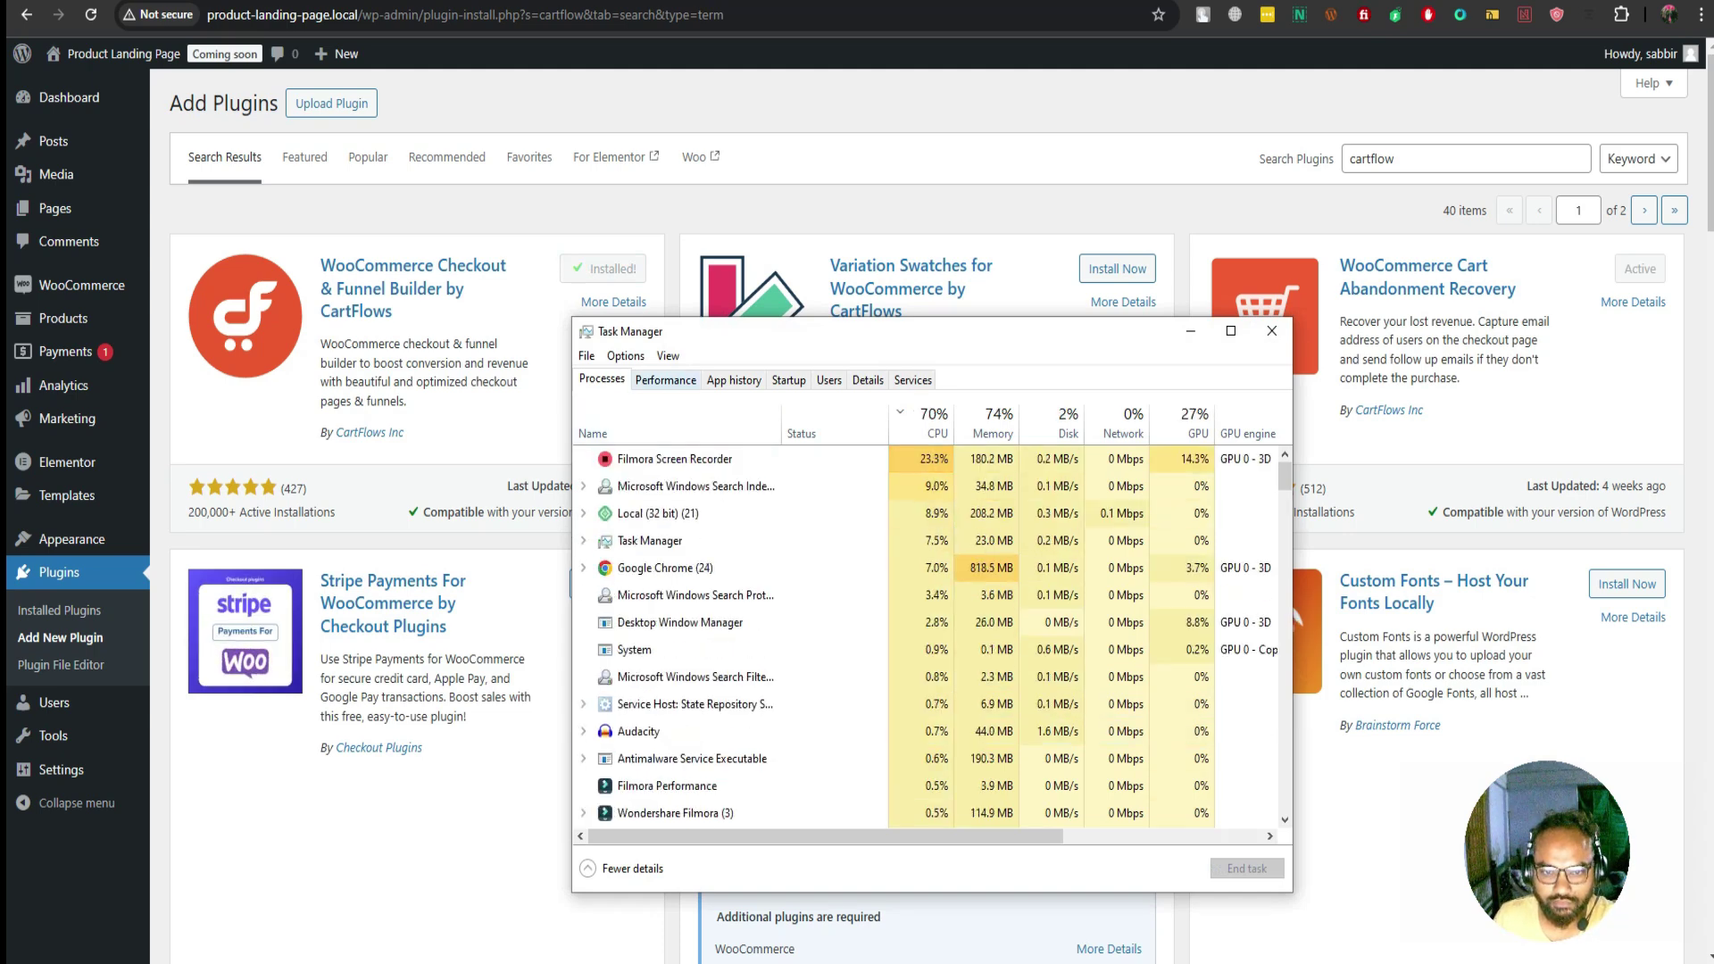
key("ctrl+Tab")
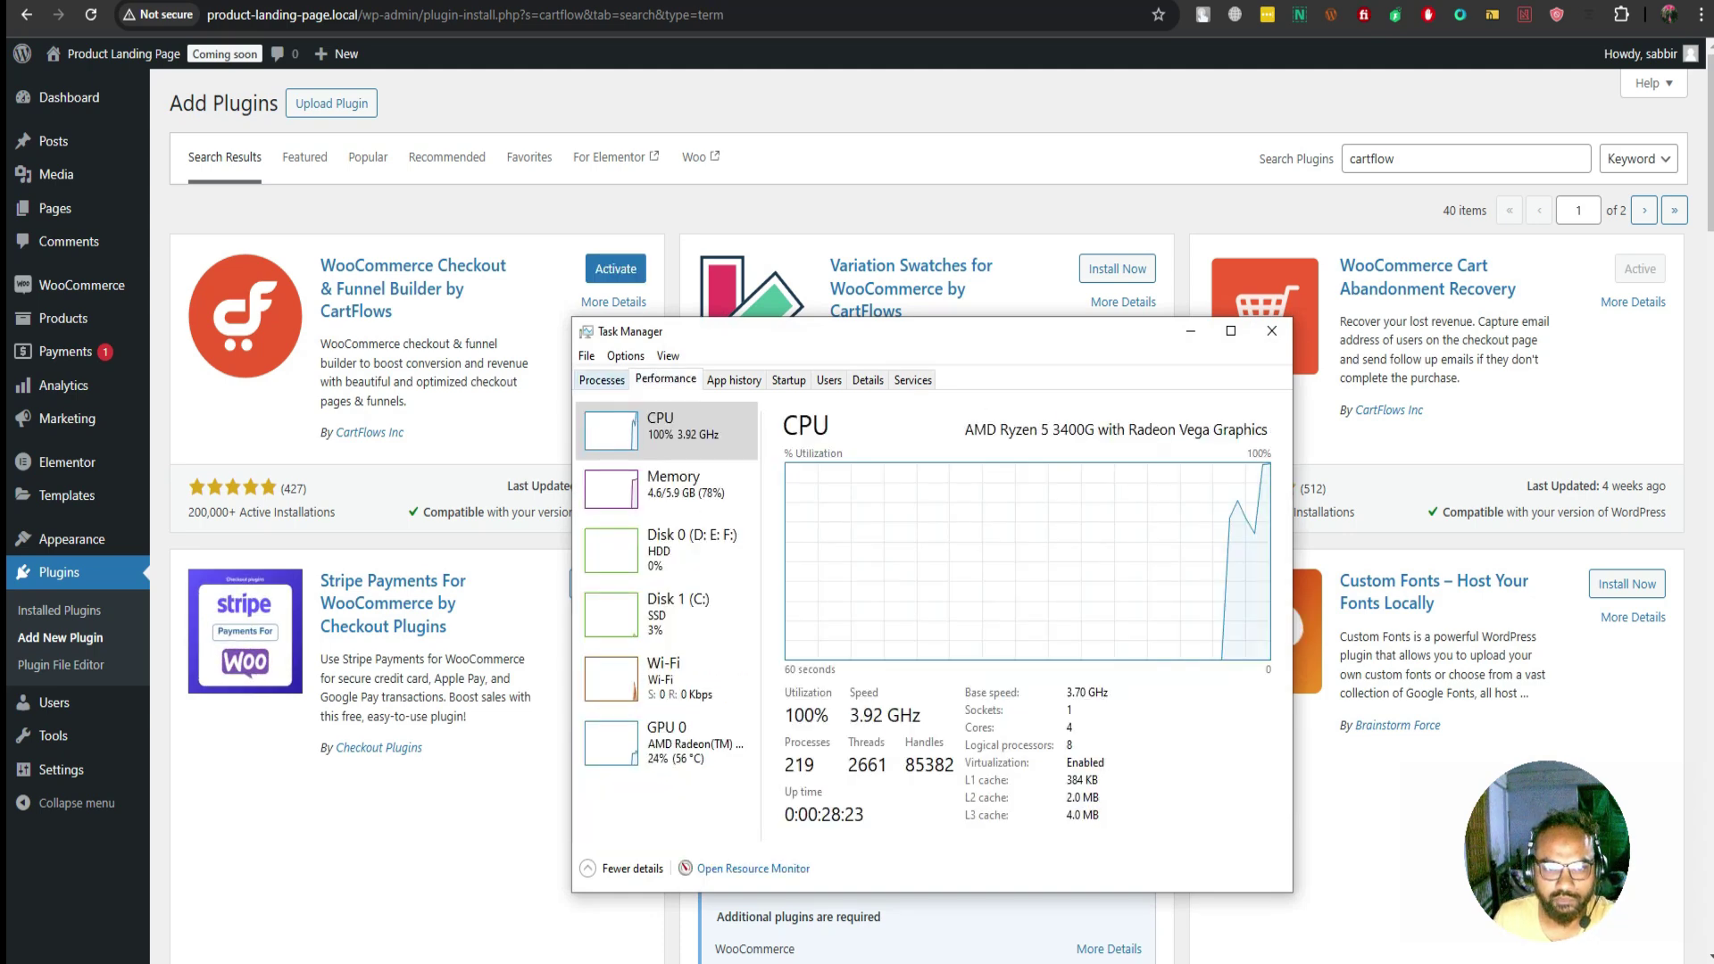
key("ctrl+shift+Tab")
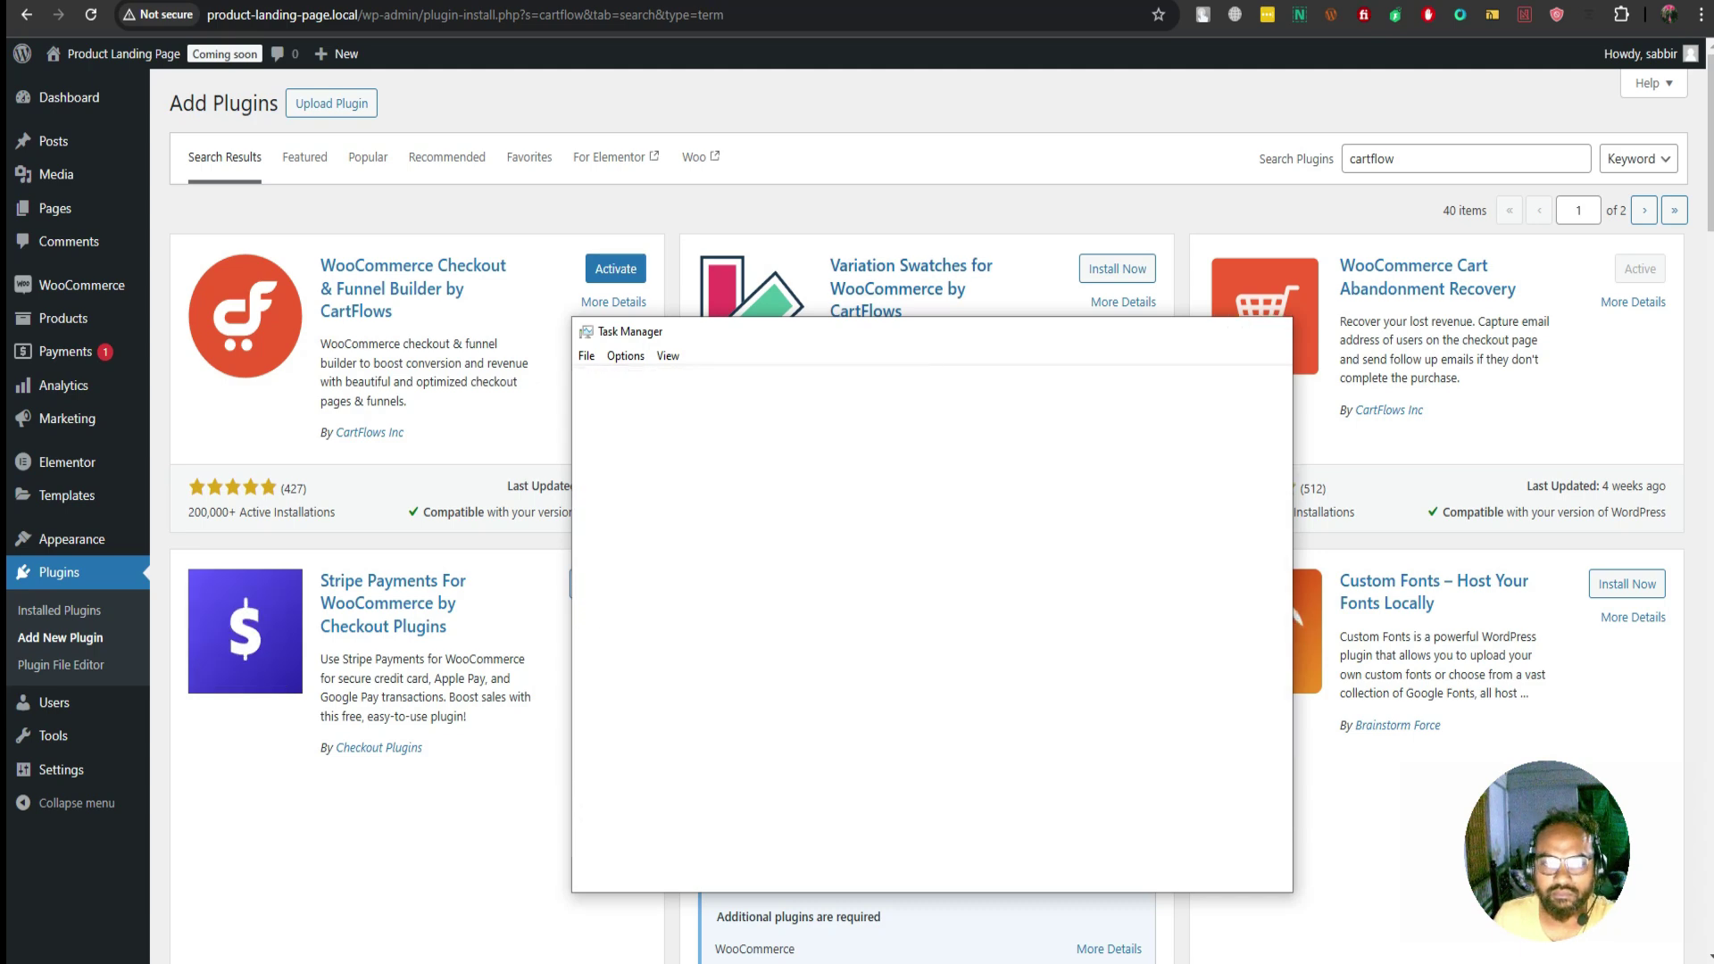
key("alt+F4")
left_click(616, 267)
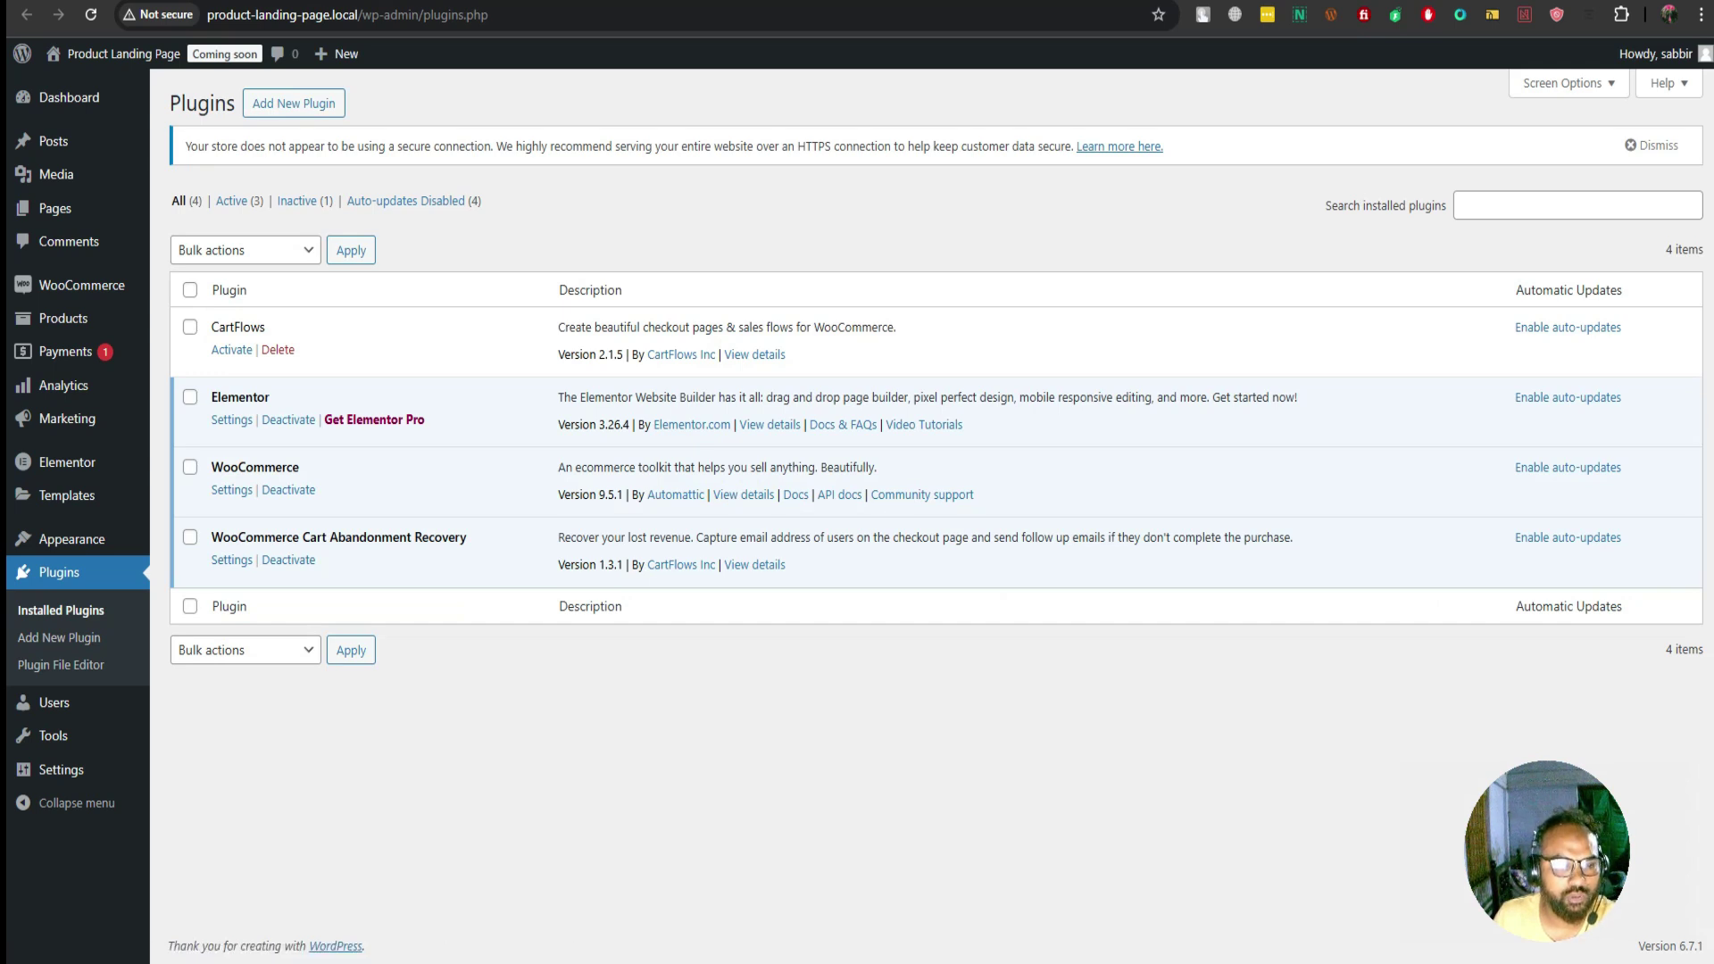
Run the CartFlows wizard with Elementor as page builder, install required plugins, then exit
left_click(289, 559)
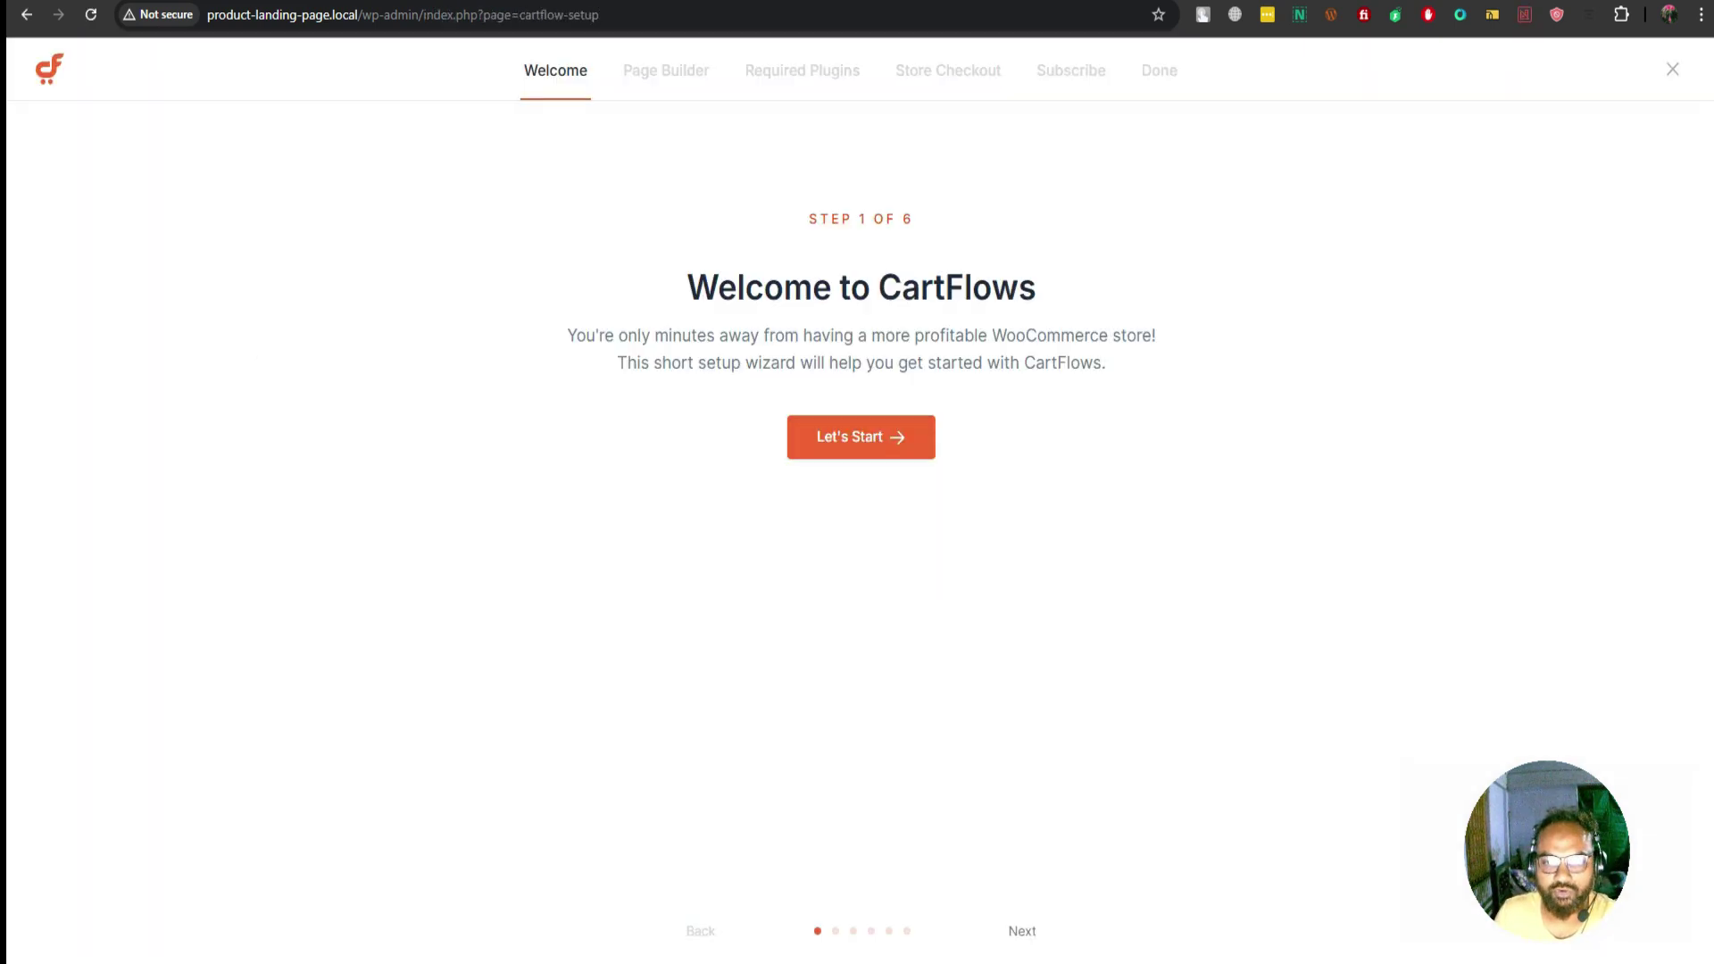
left_click(860, 436)
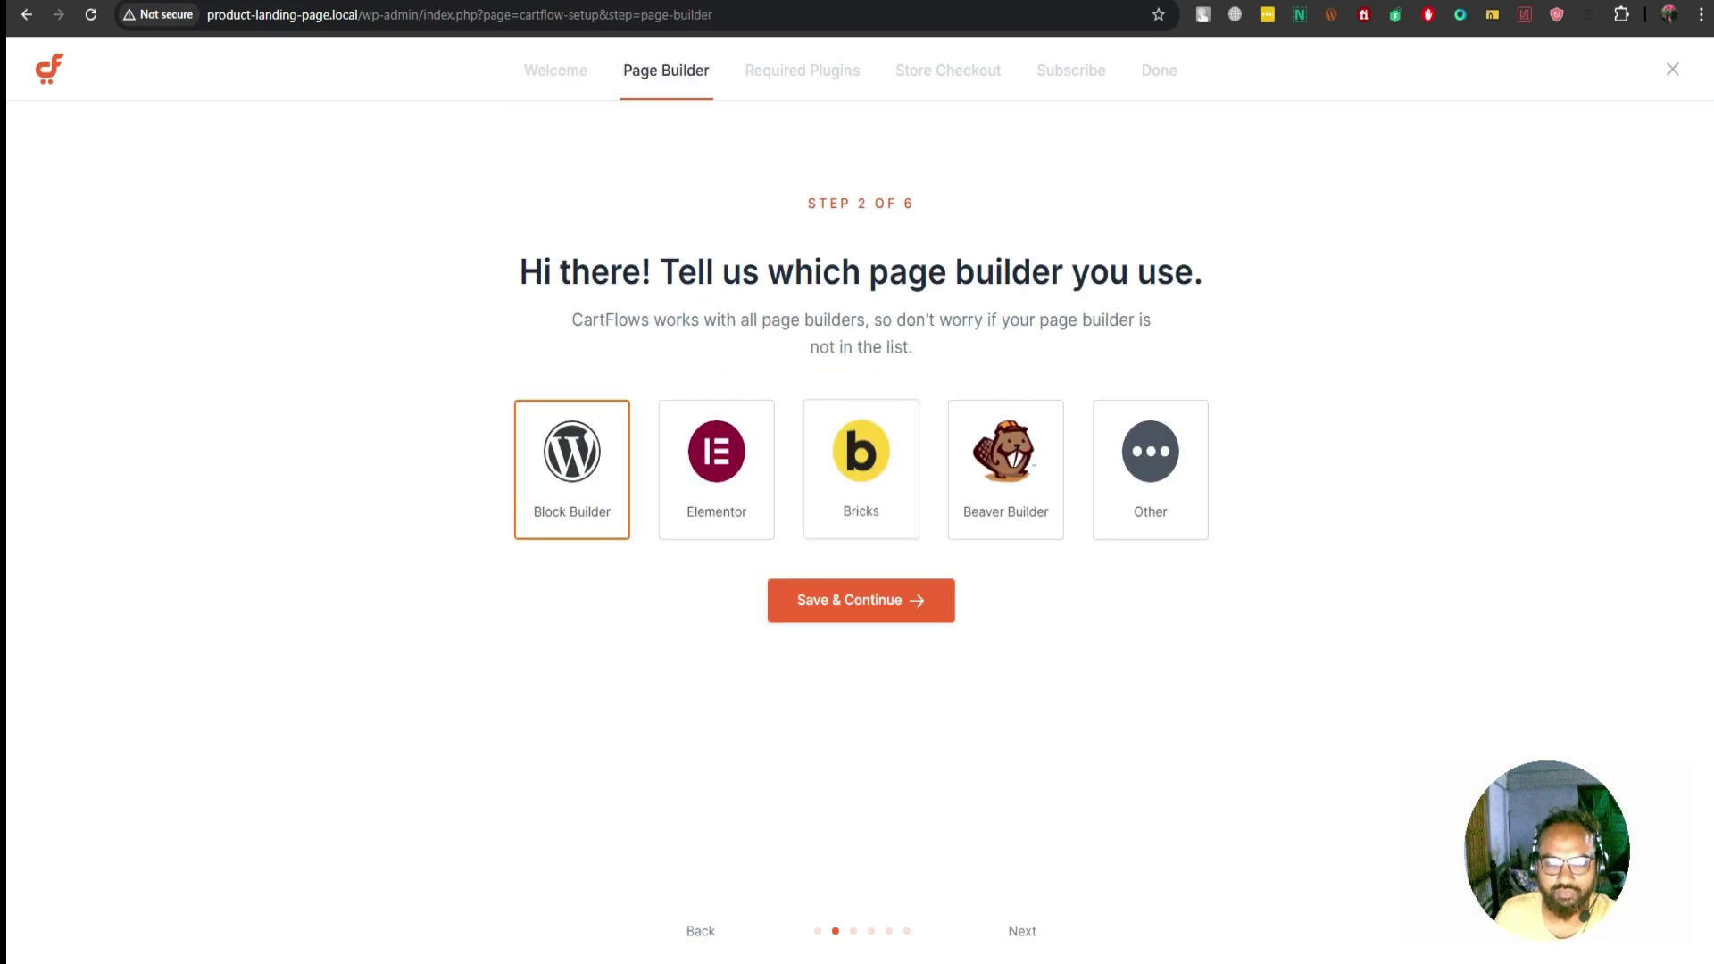
left_click(716, 464)
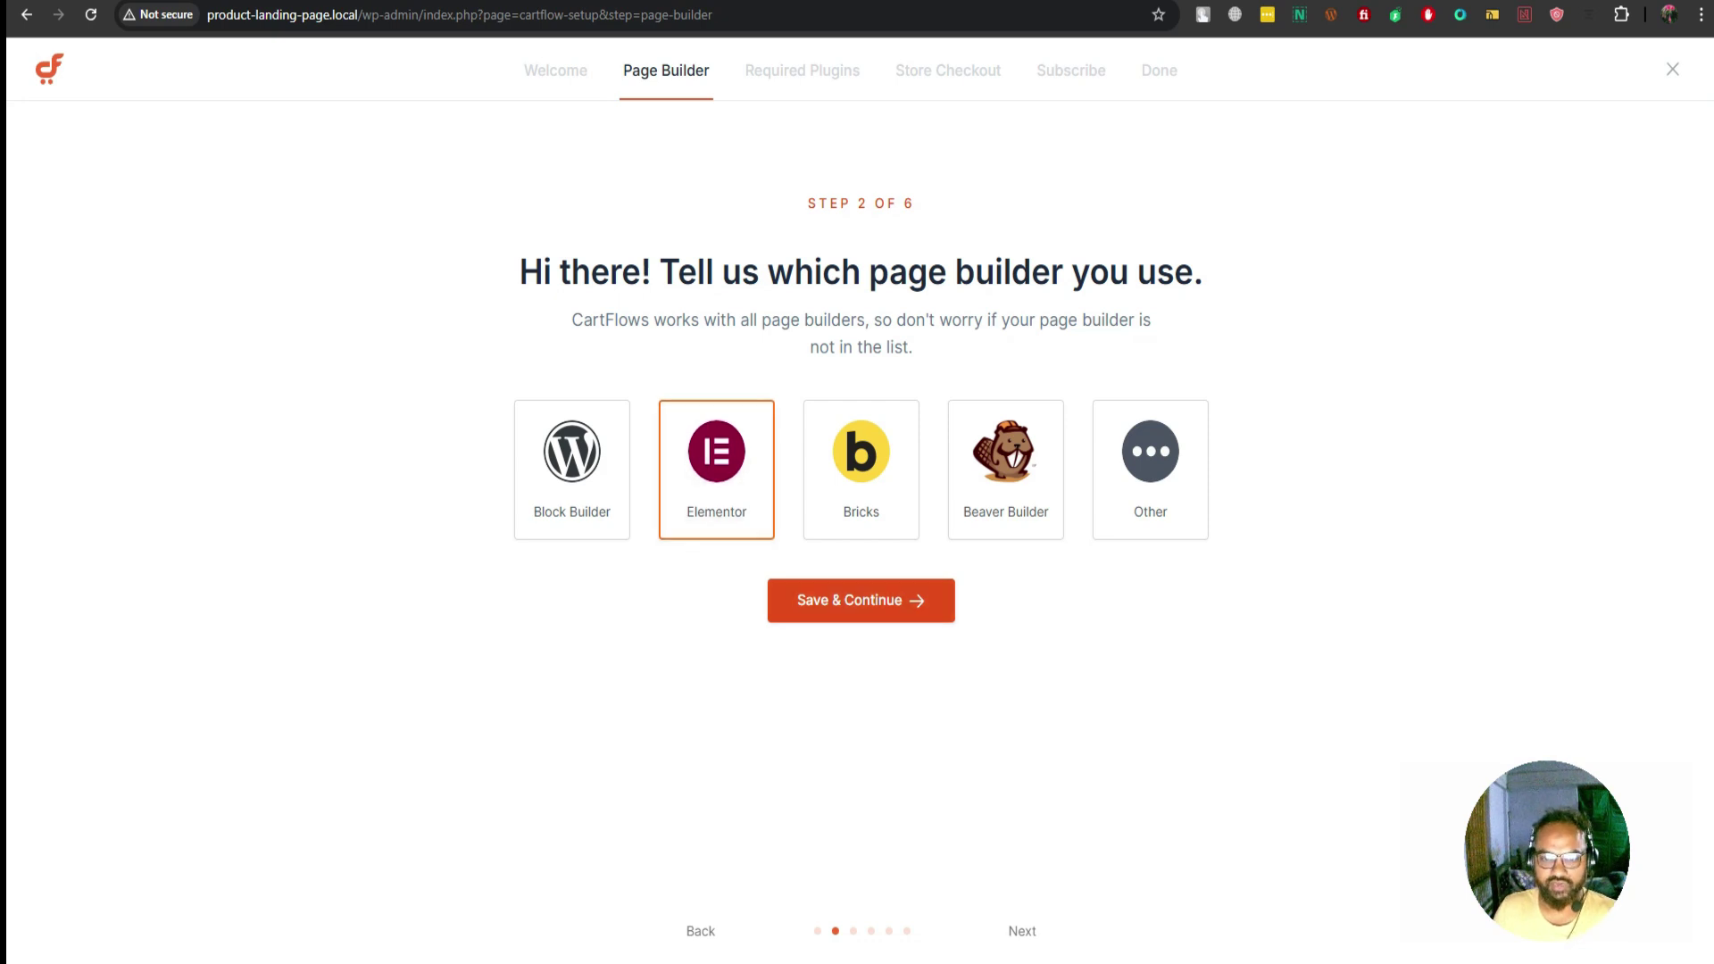
left_click(861, 600)
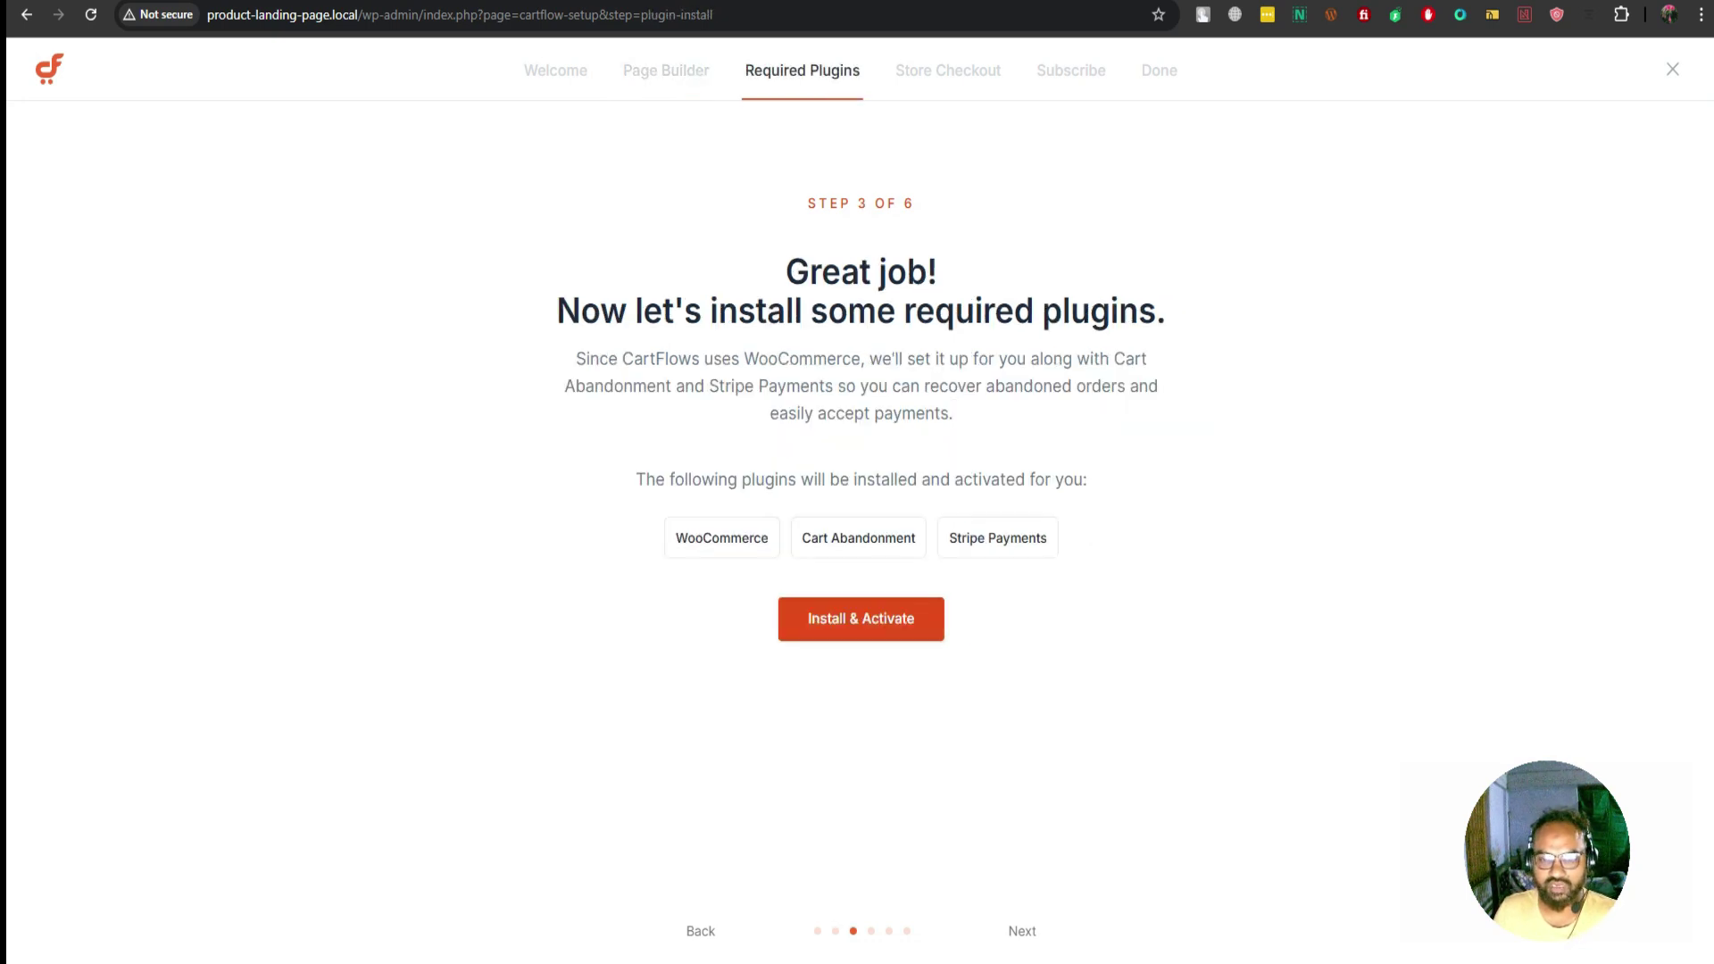
left_click(860, 619)
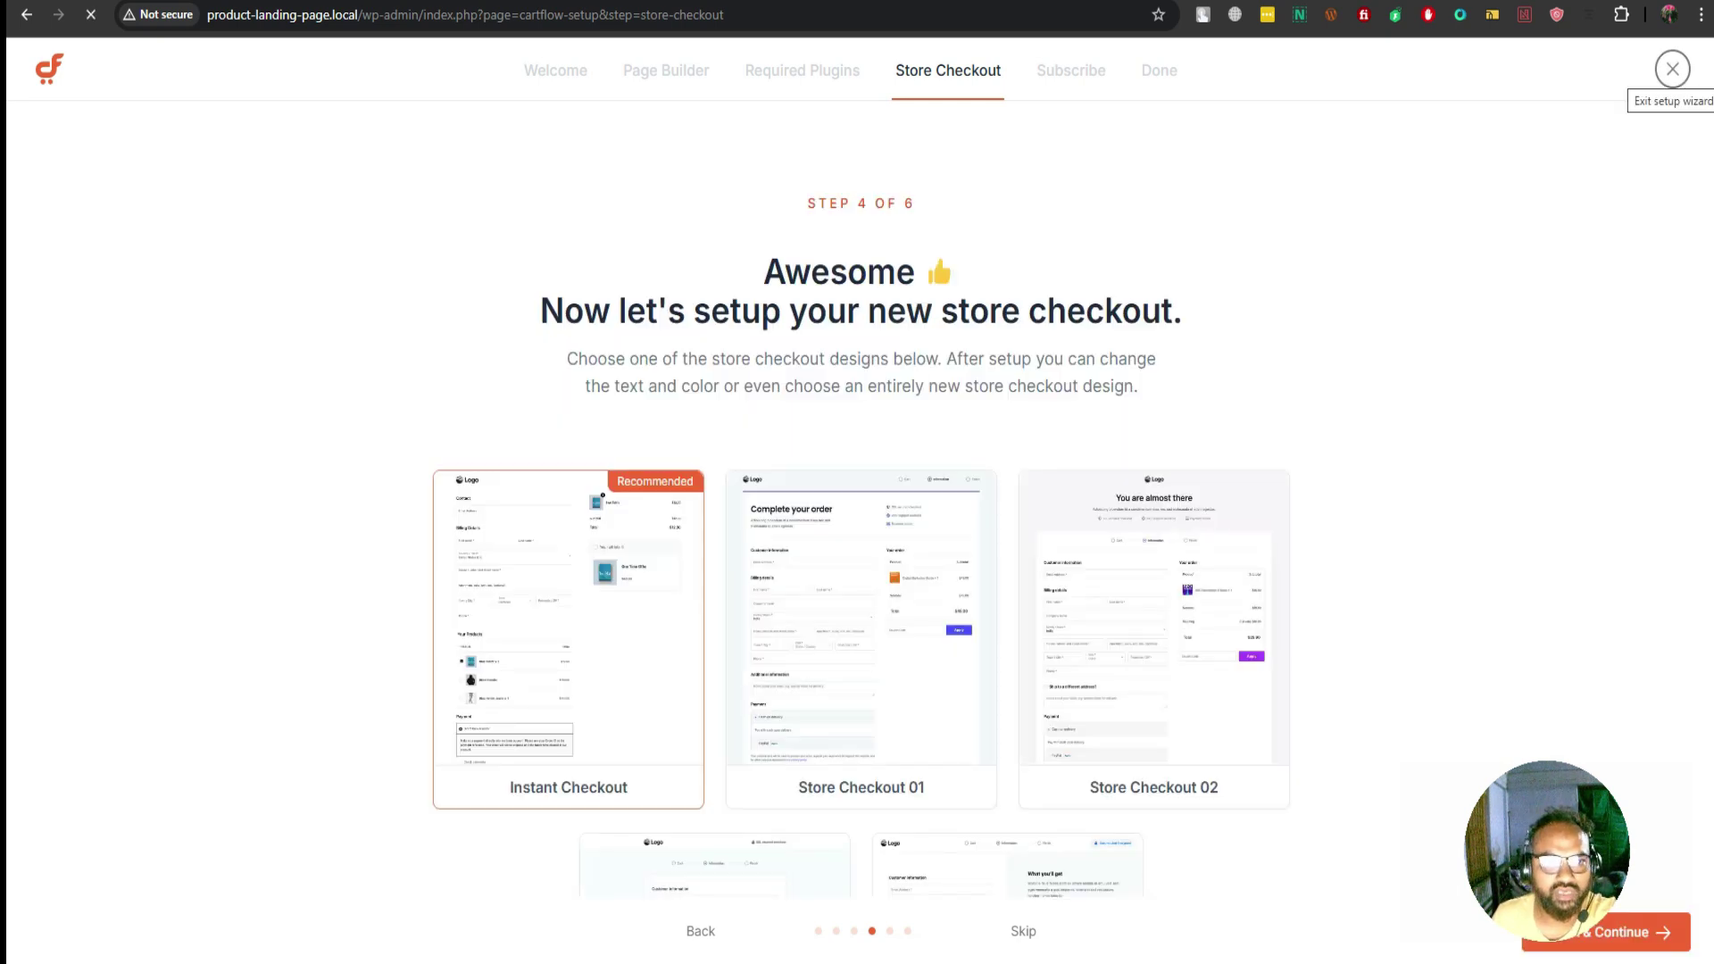
left_click(1672, 68)
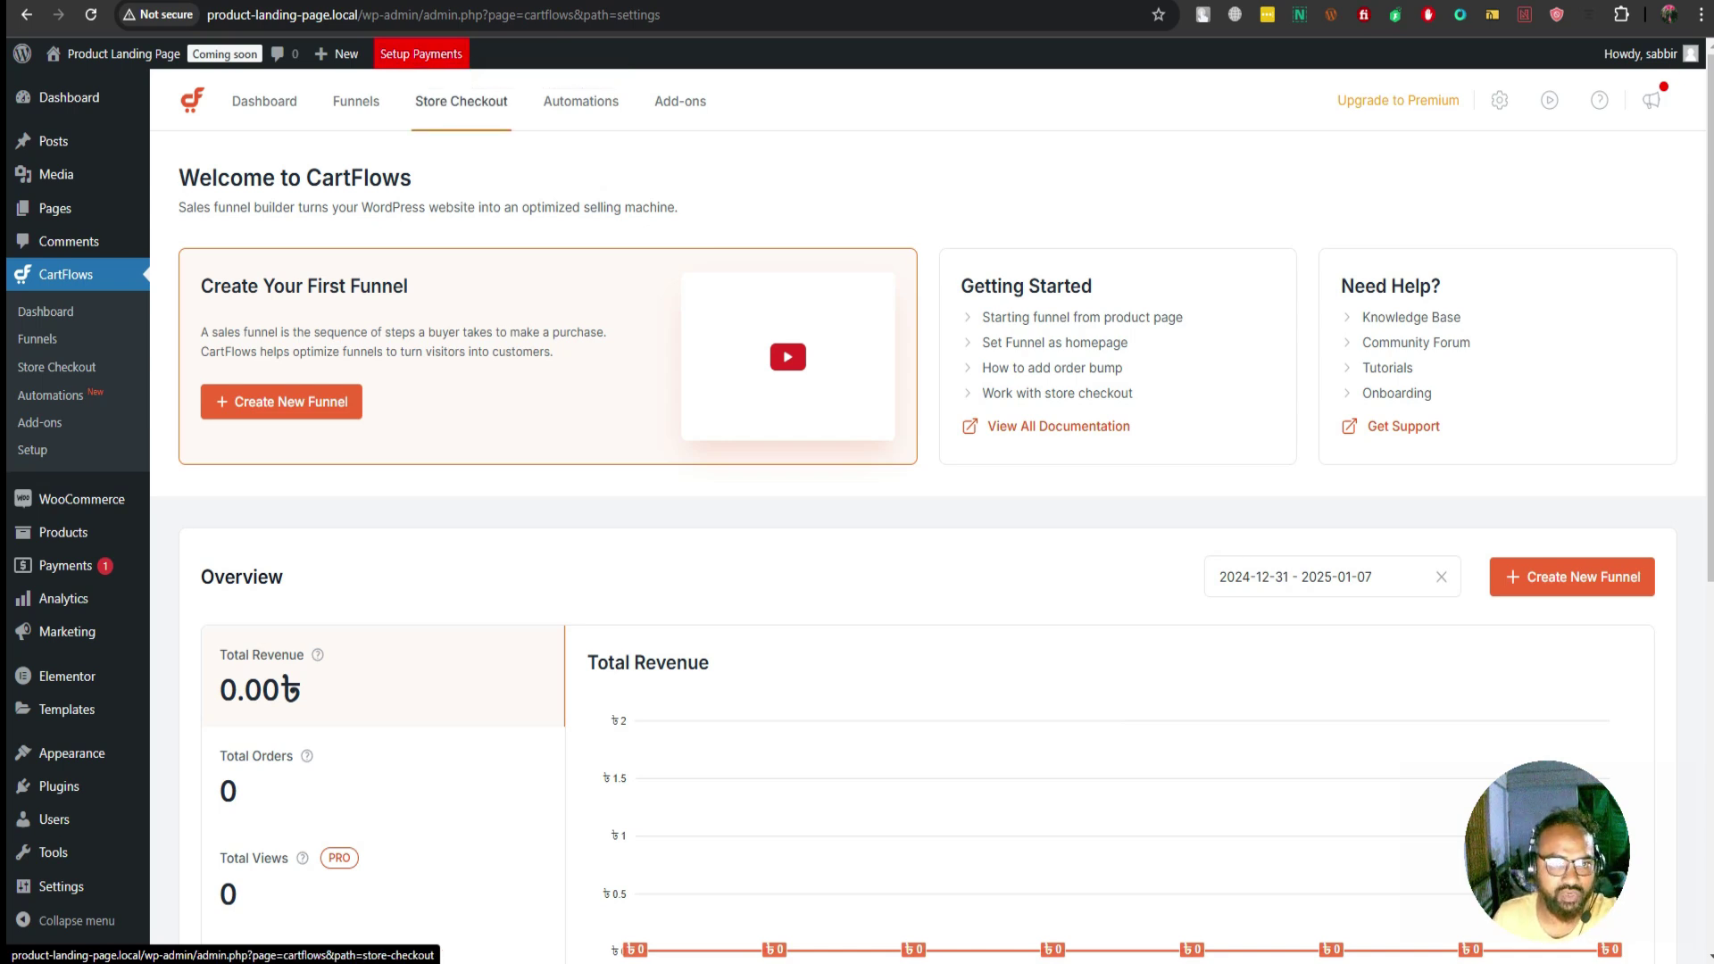
From the CartFlows Funnels list, start a new funnel to reach the template library
scroll(926, 560, "down", 1)
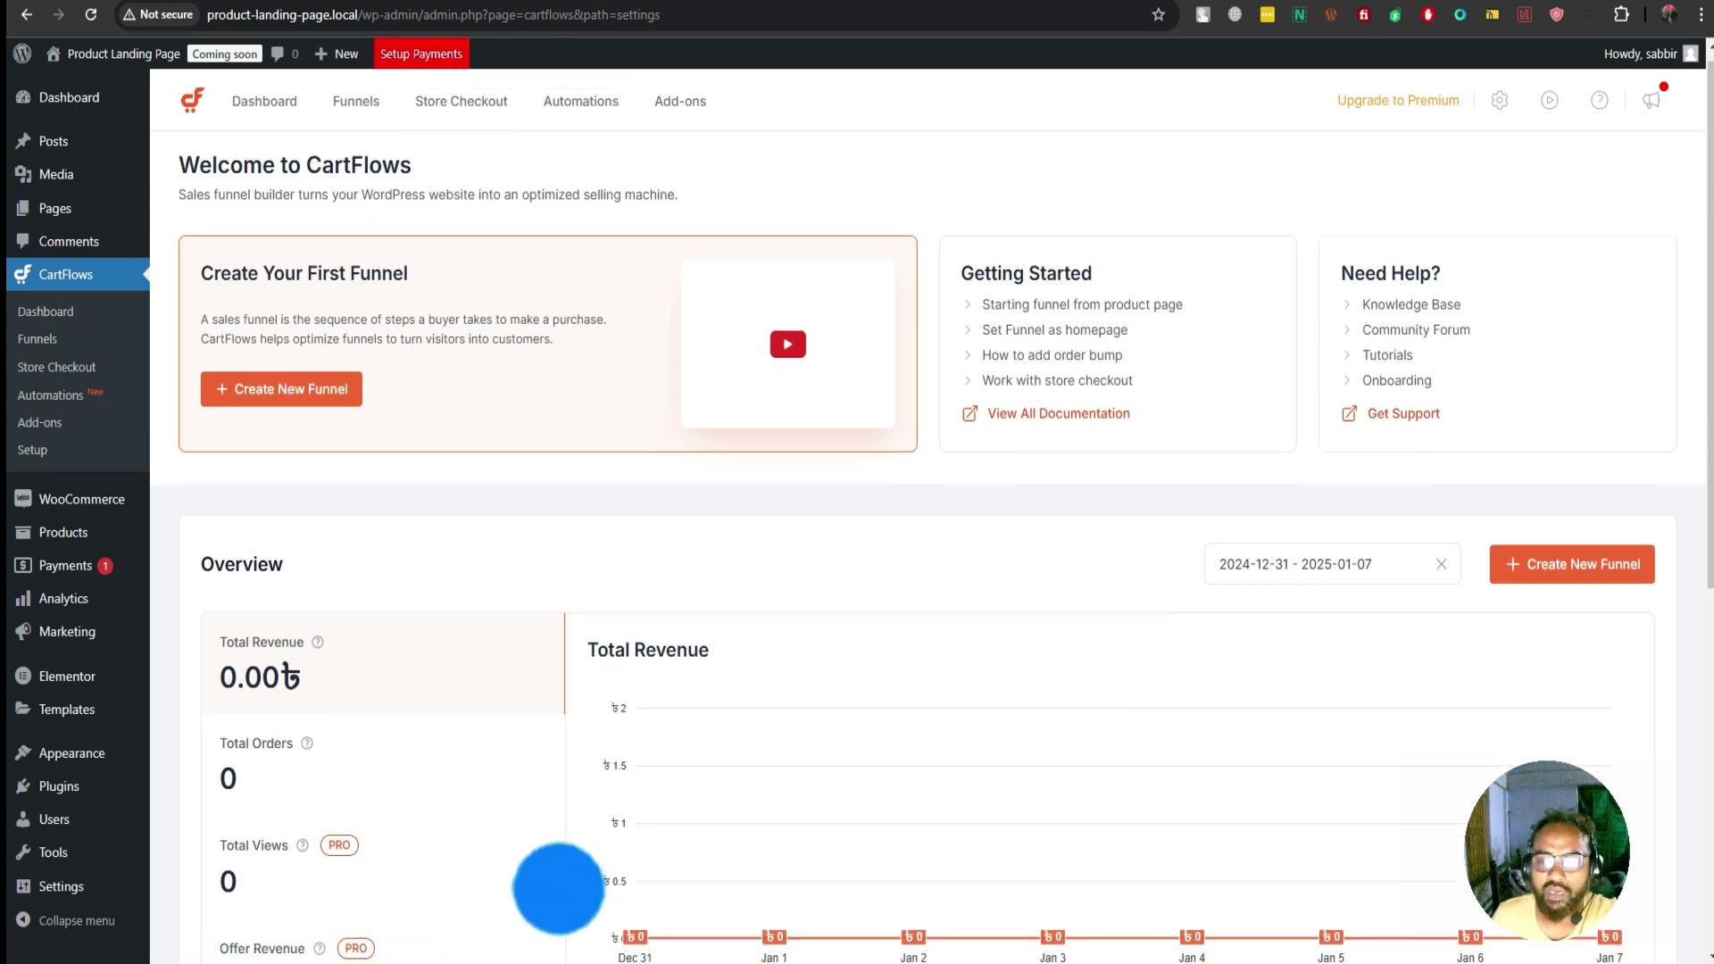
scroll(927, 560, "up", 1)
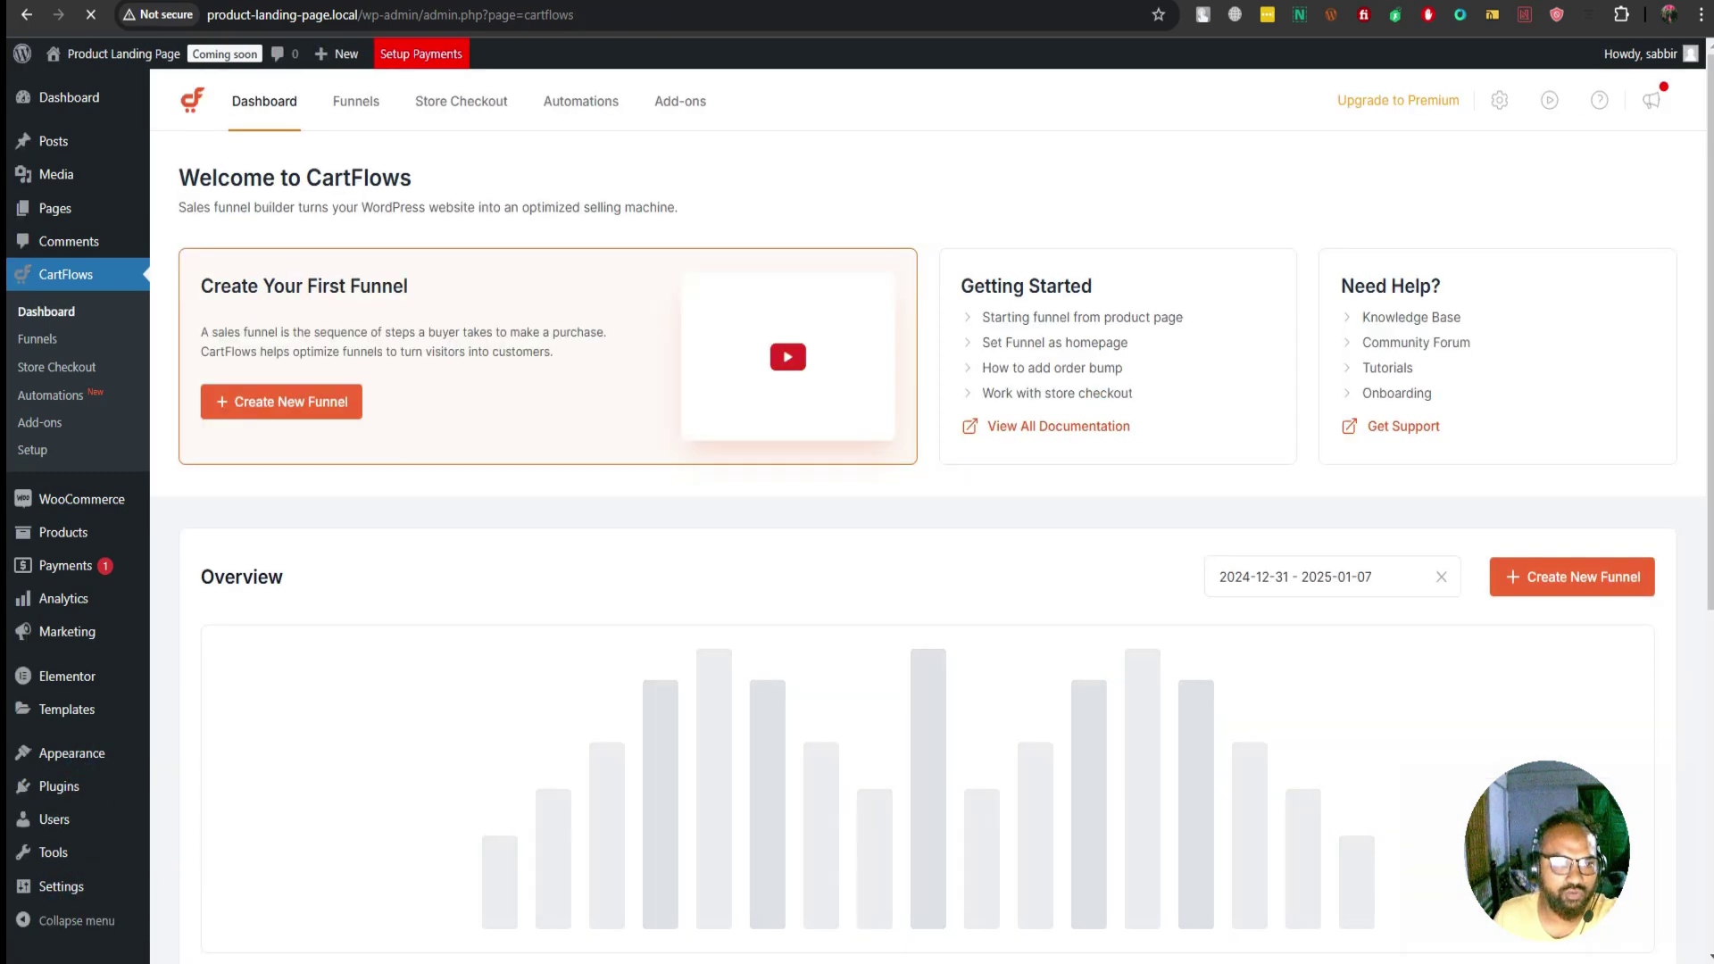
left_click(38, 339)
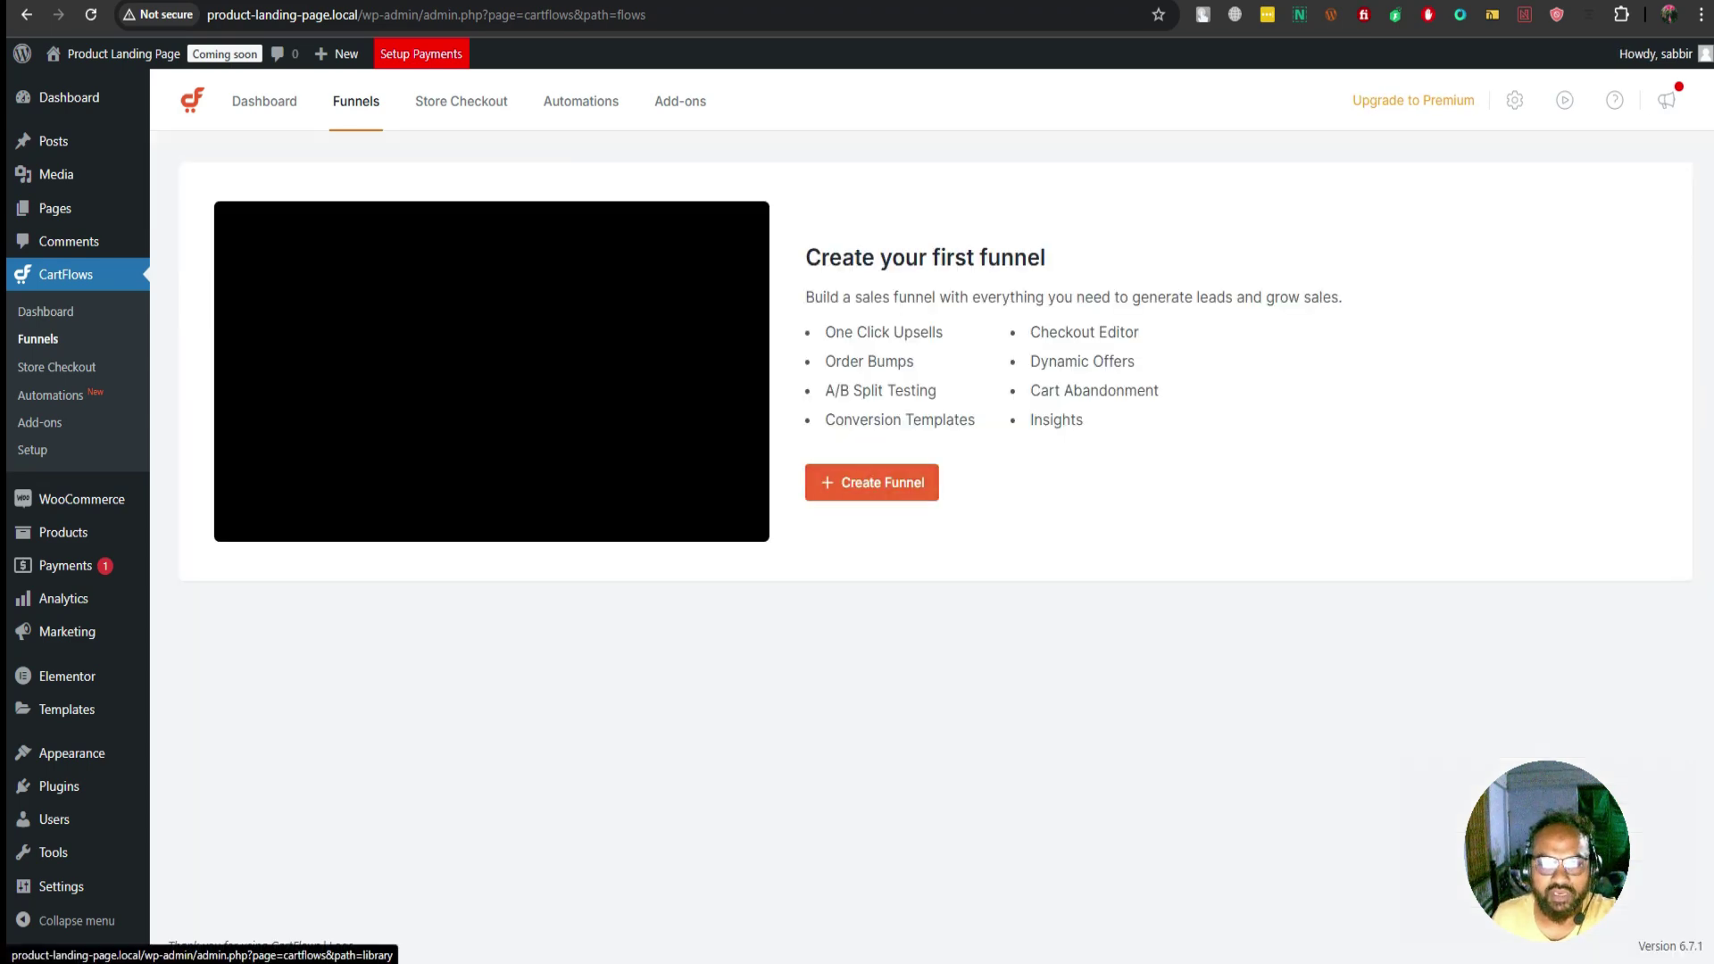
left_click(872, 482)
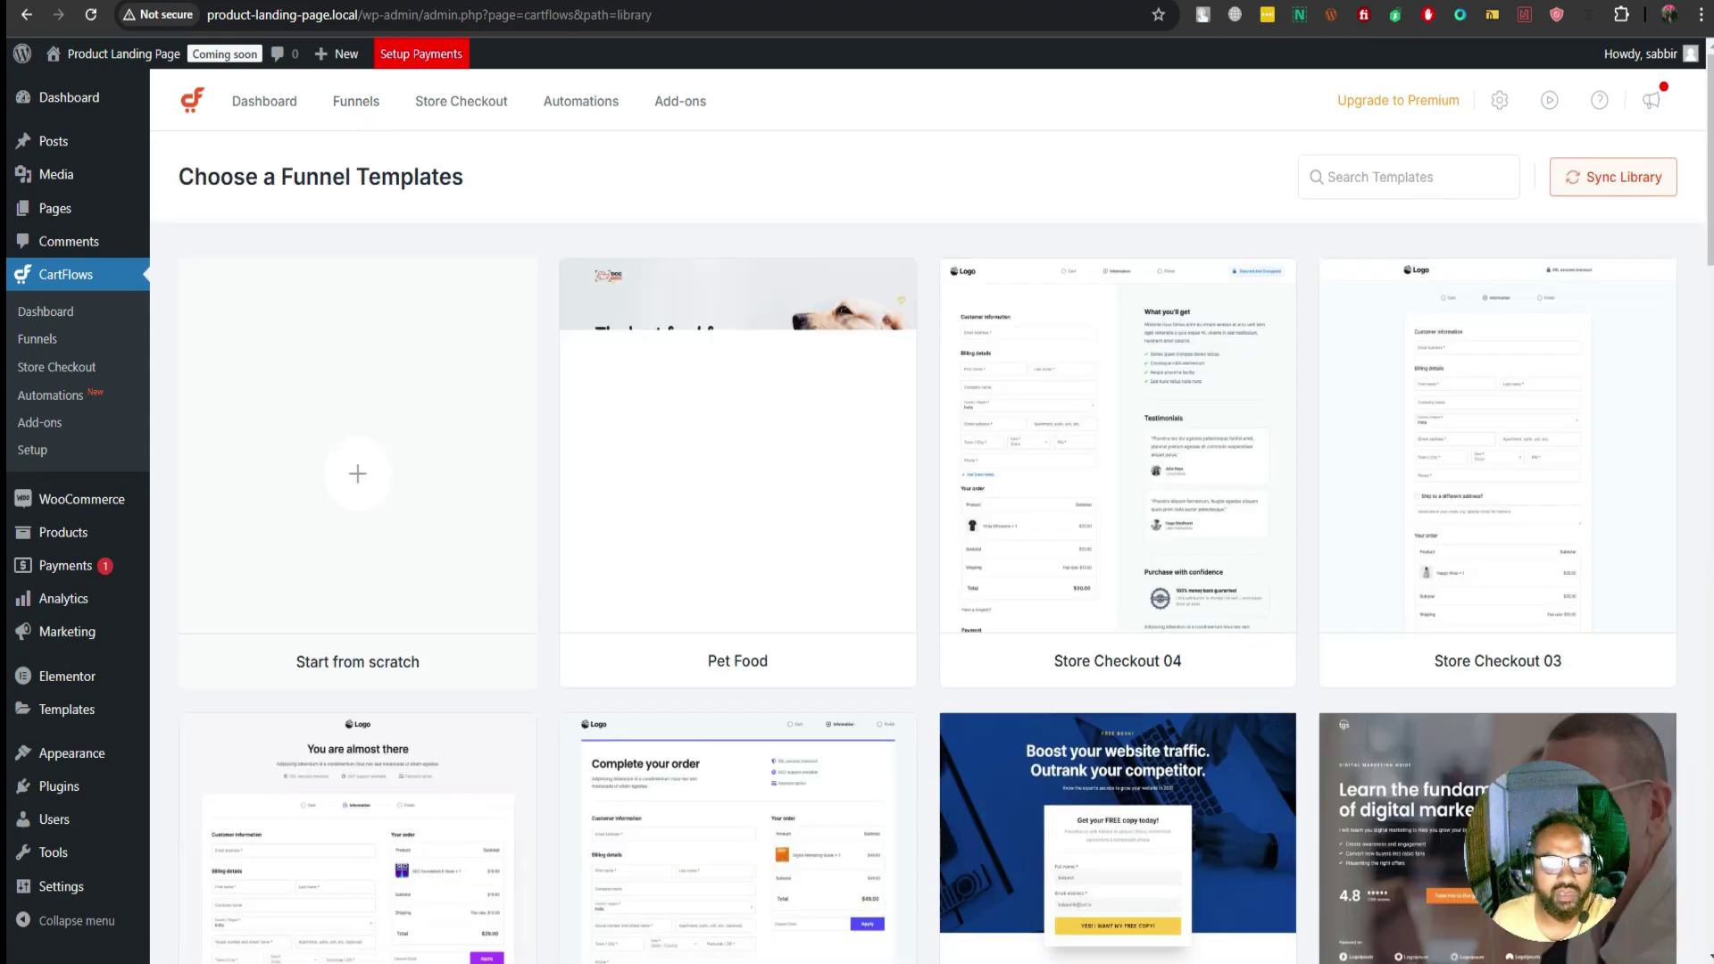
Create a from-scratch funnel named 'Medicine'
left_click(357, 473)
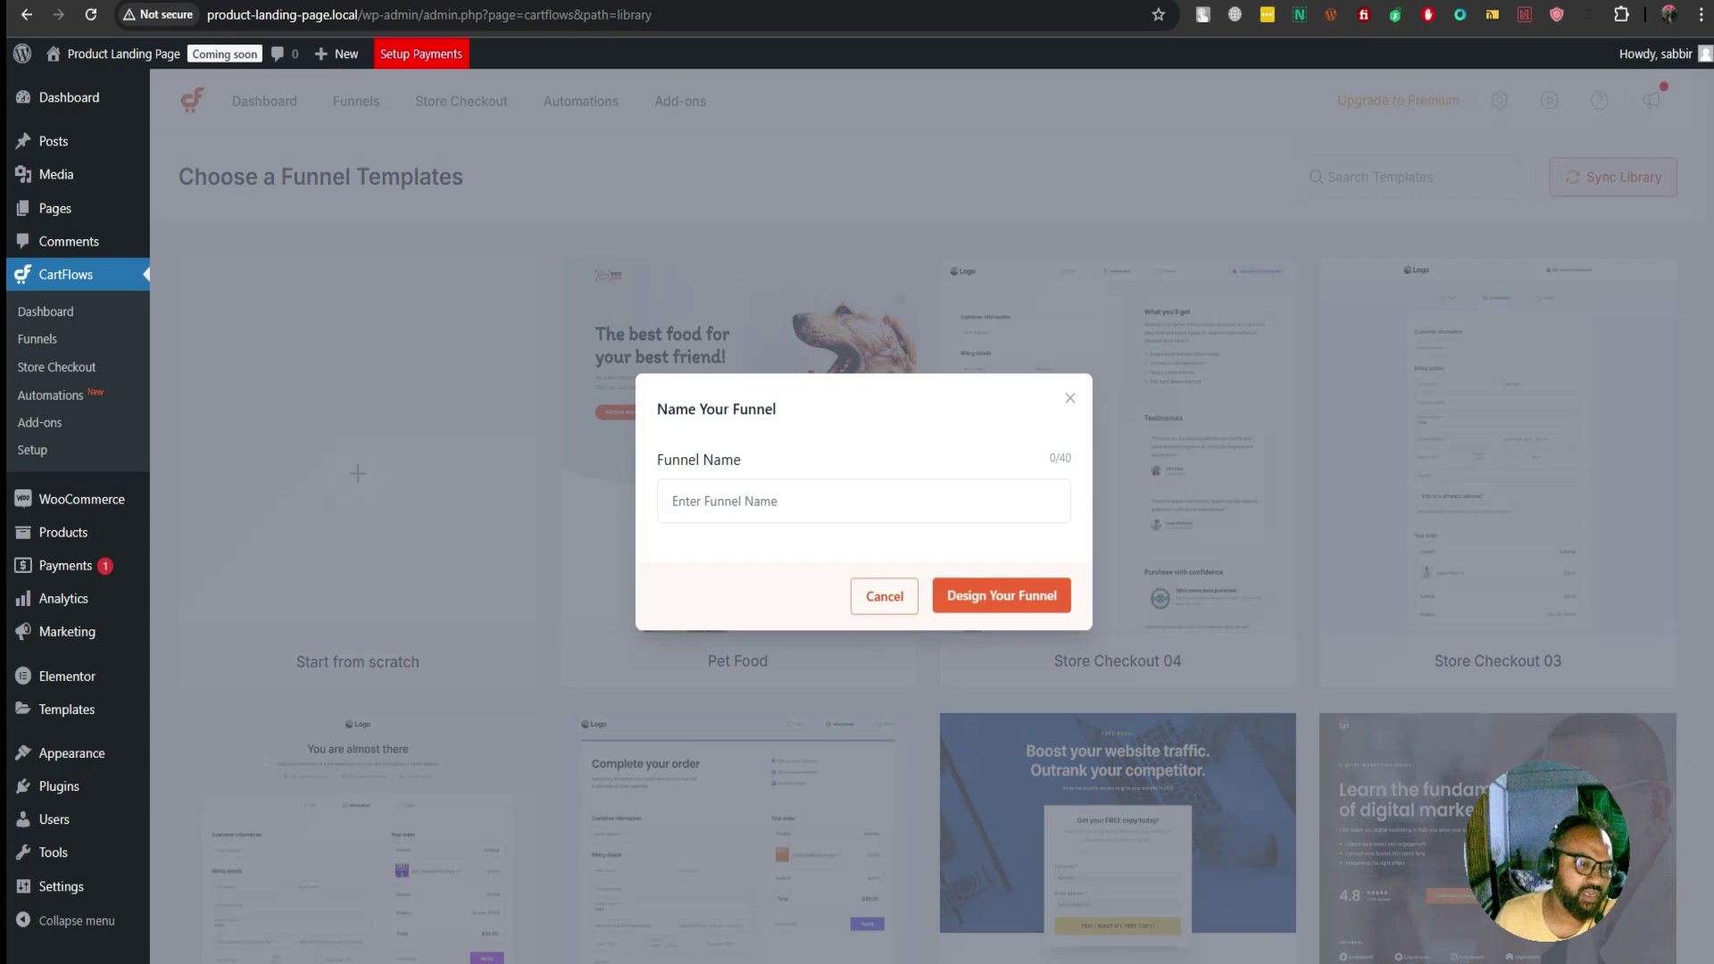
left_click(864, 501)
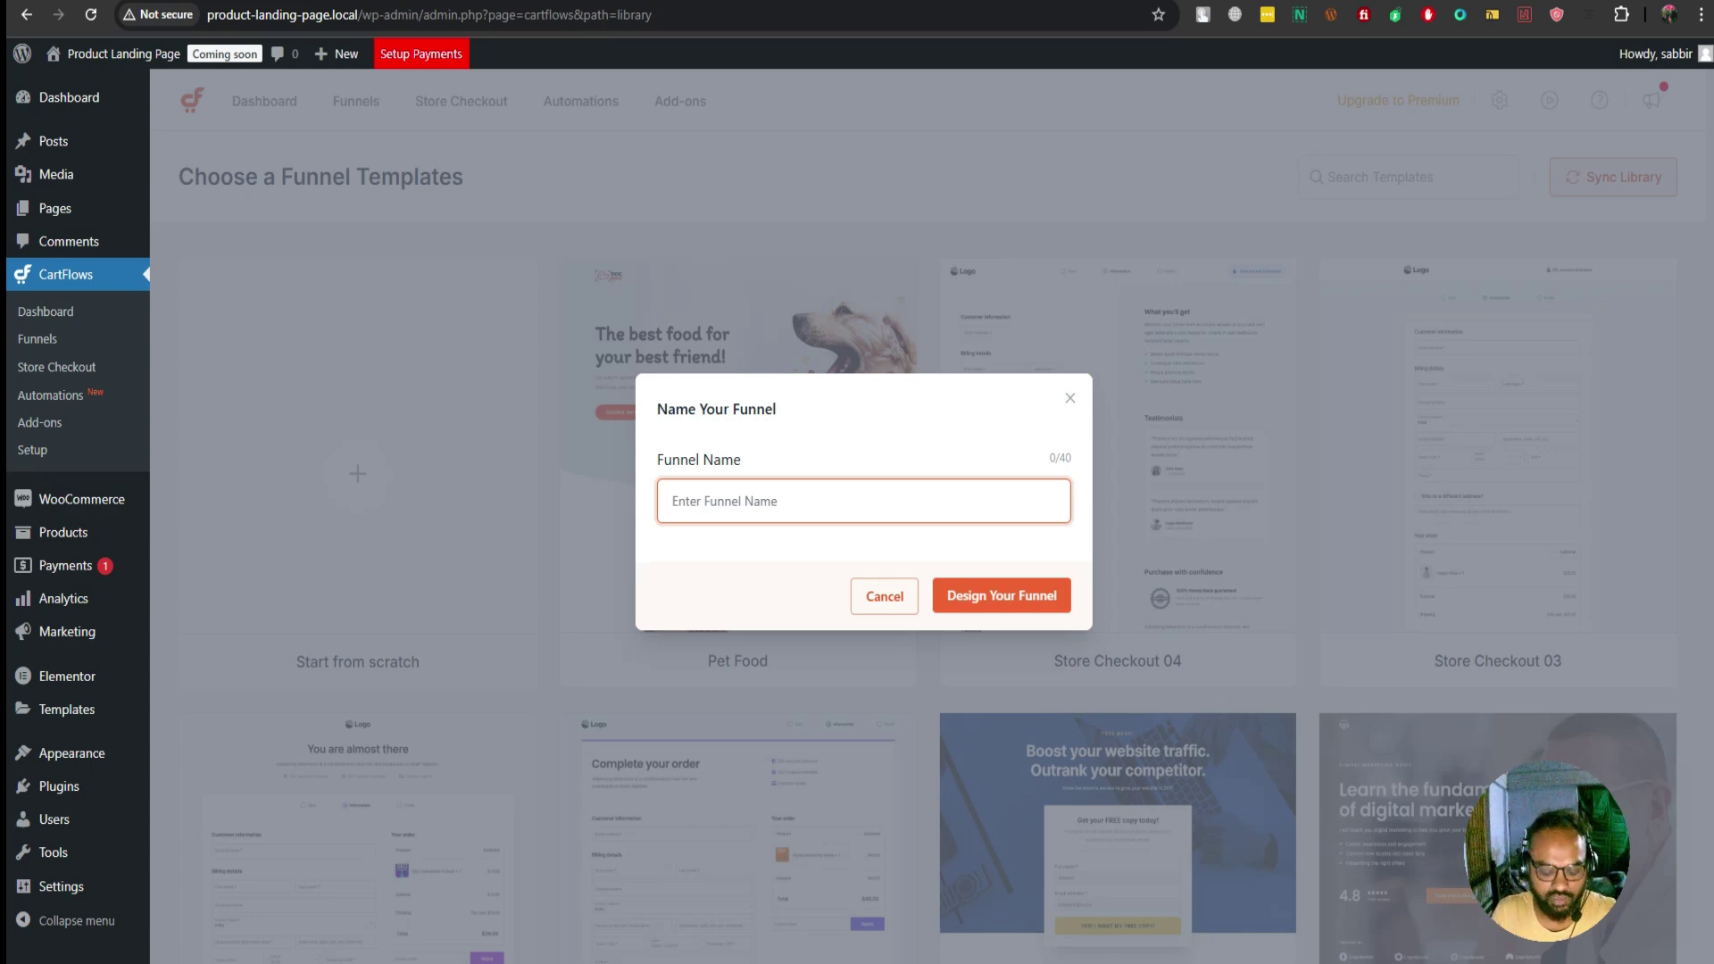
type("Me")
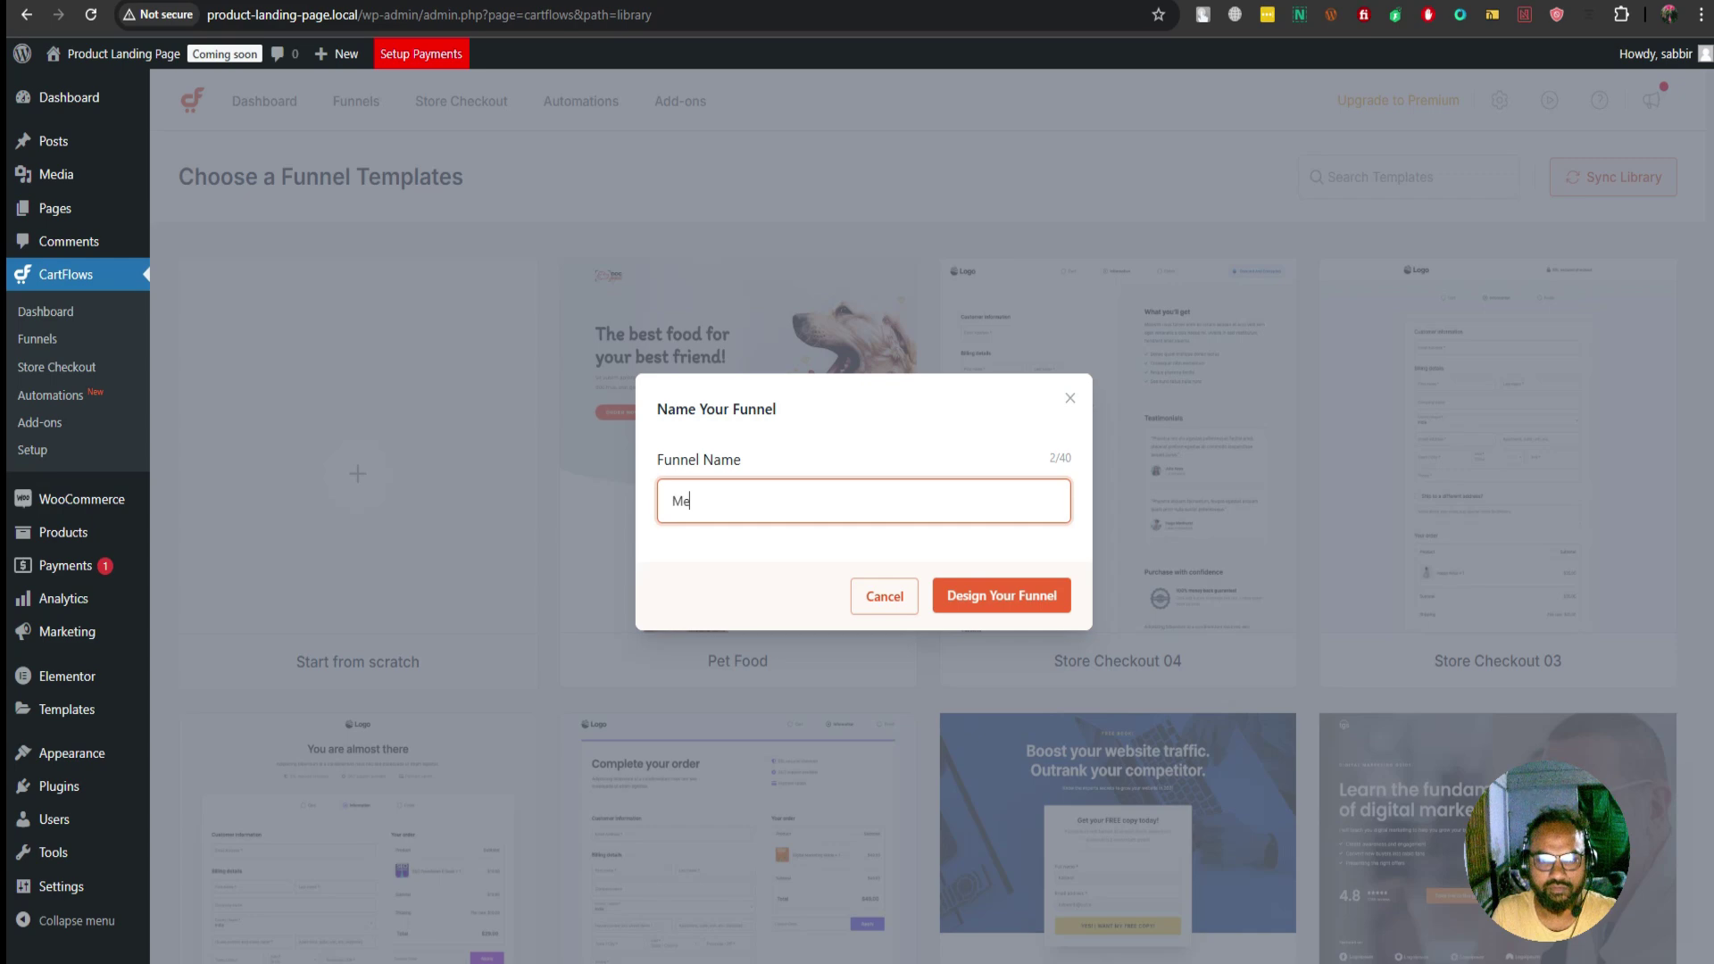
type("dicine")
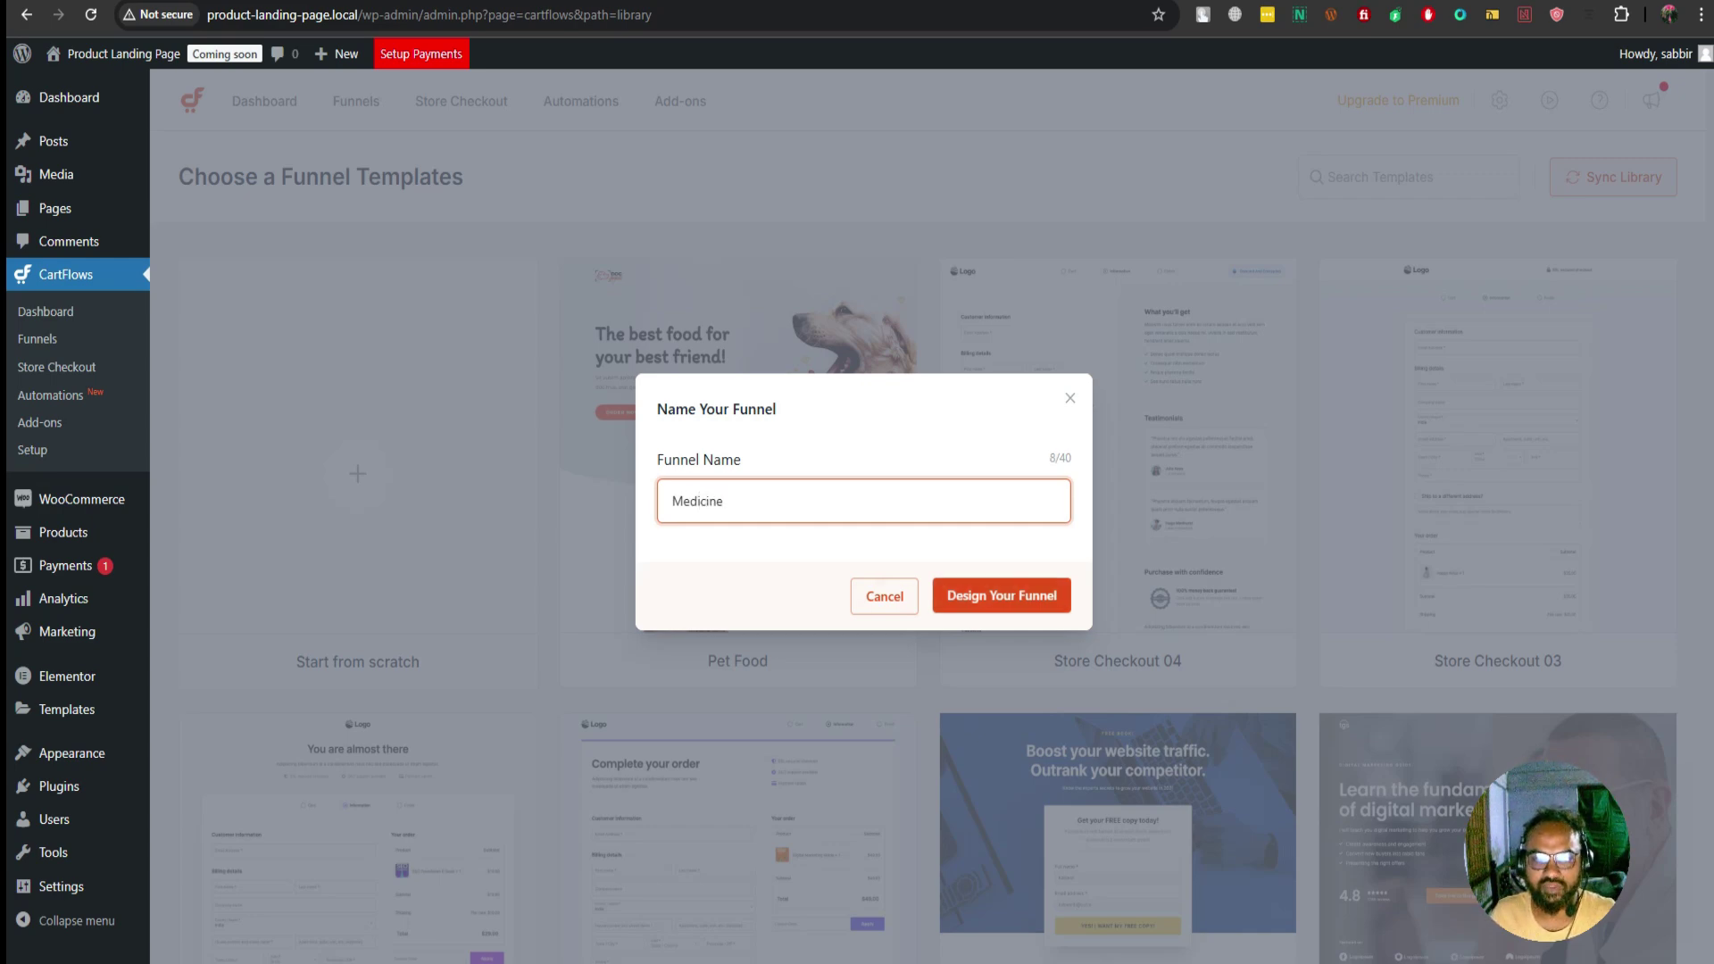
key("Return")
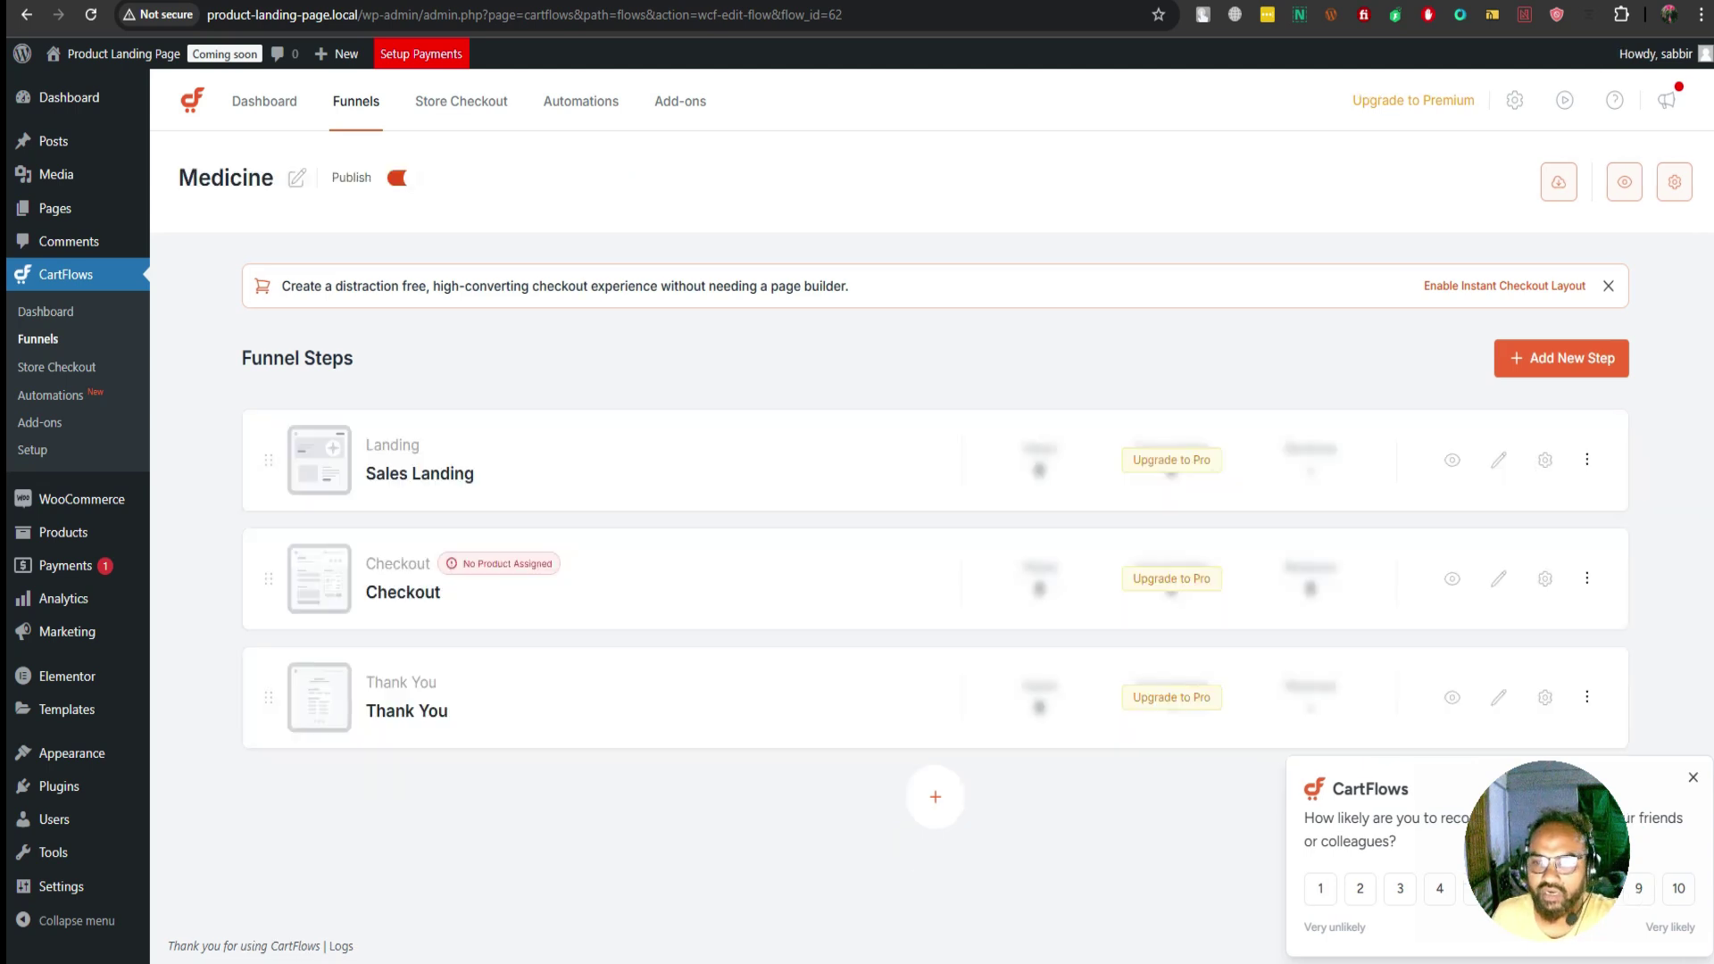
Dismiss the Instant Checkout notice, delete the Sales Landing step, and open a new tab
left_click(1607, 286)
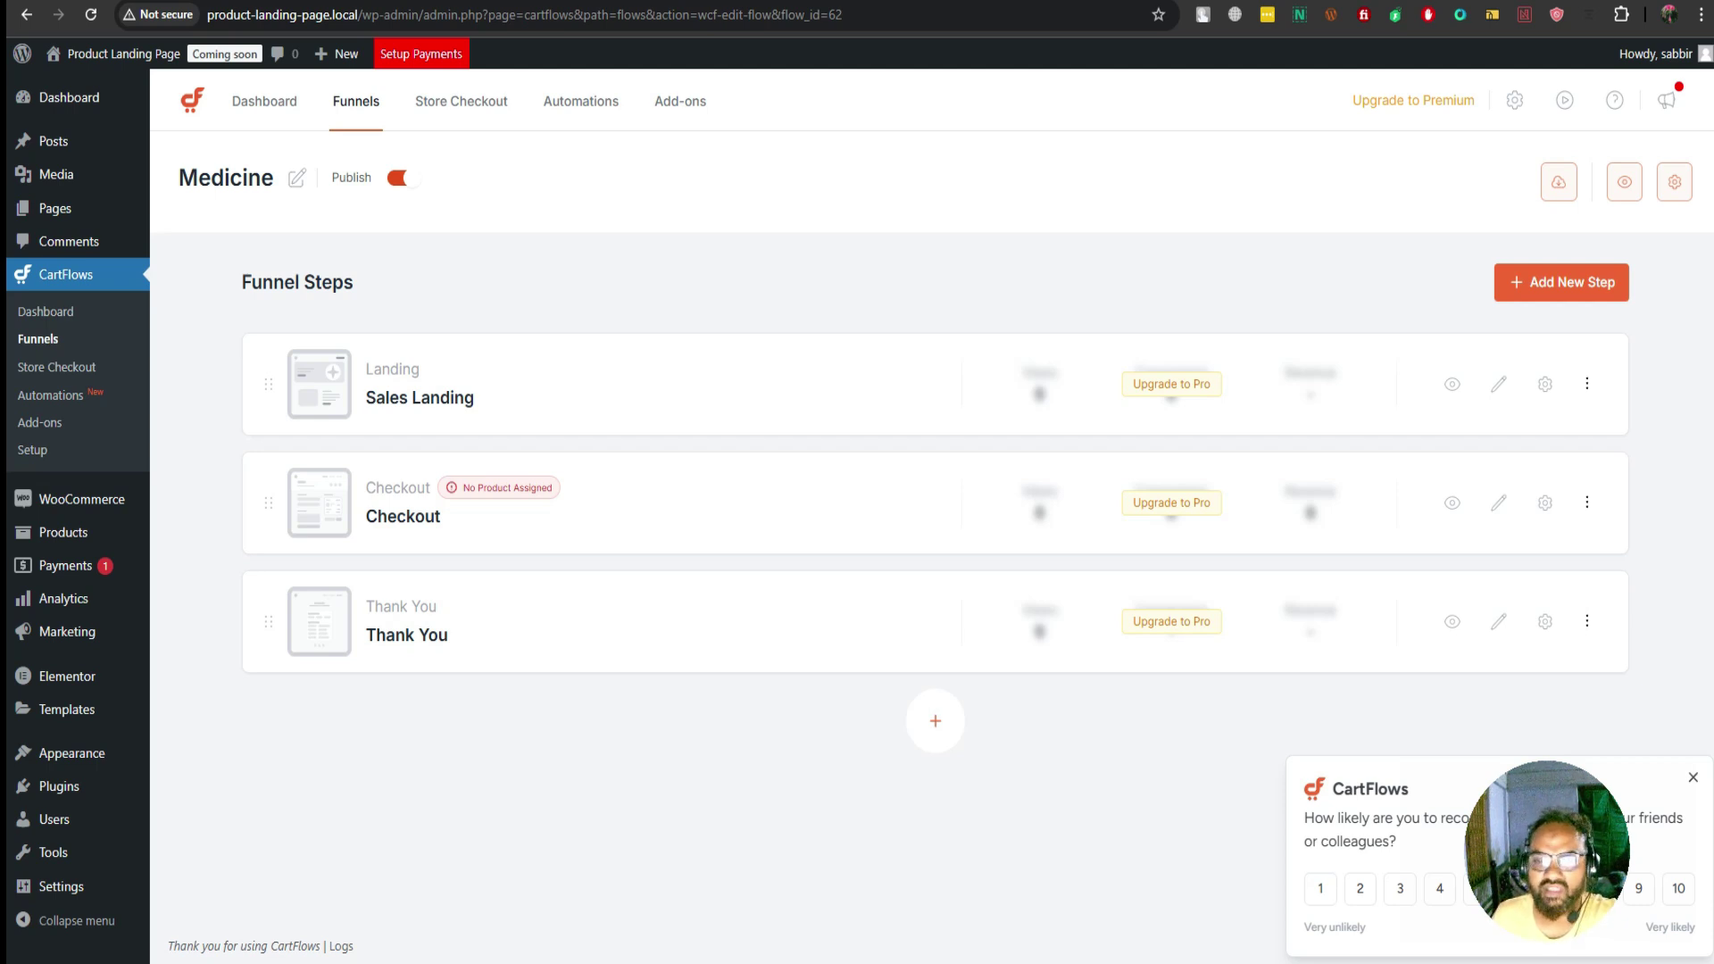
left_click(1587, 384)
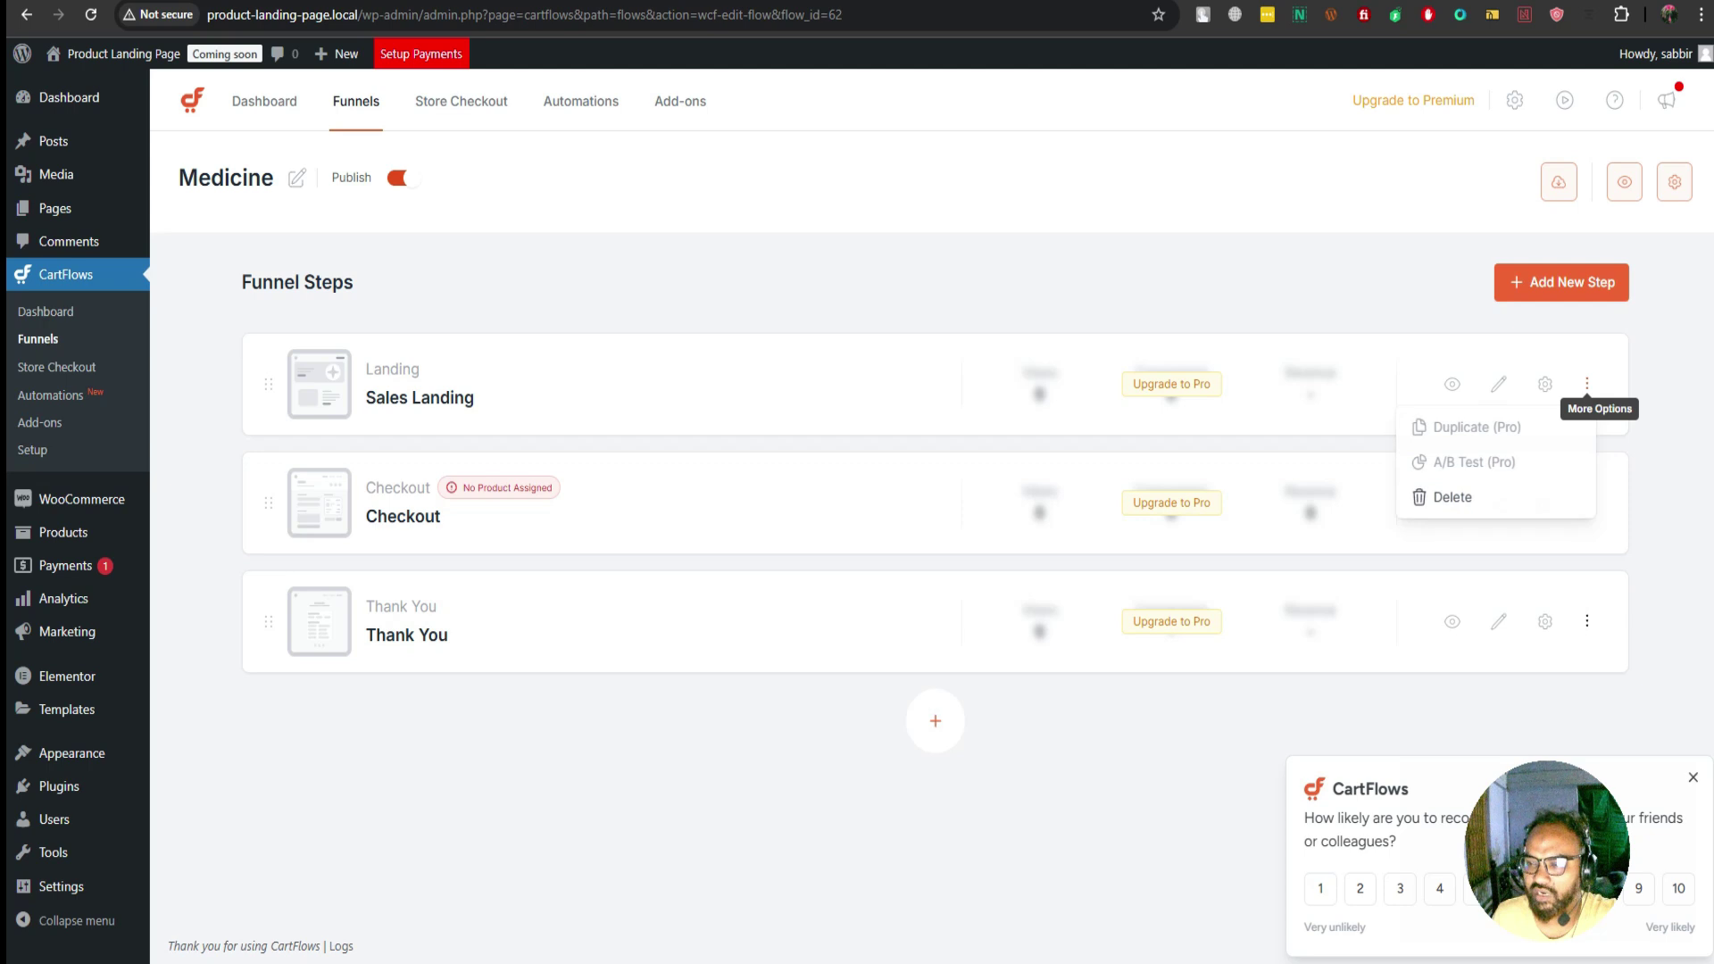
left_click(1452, 497)
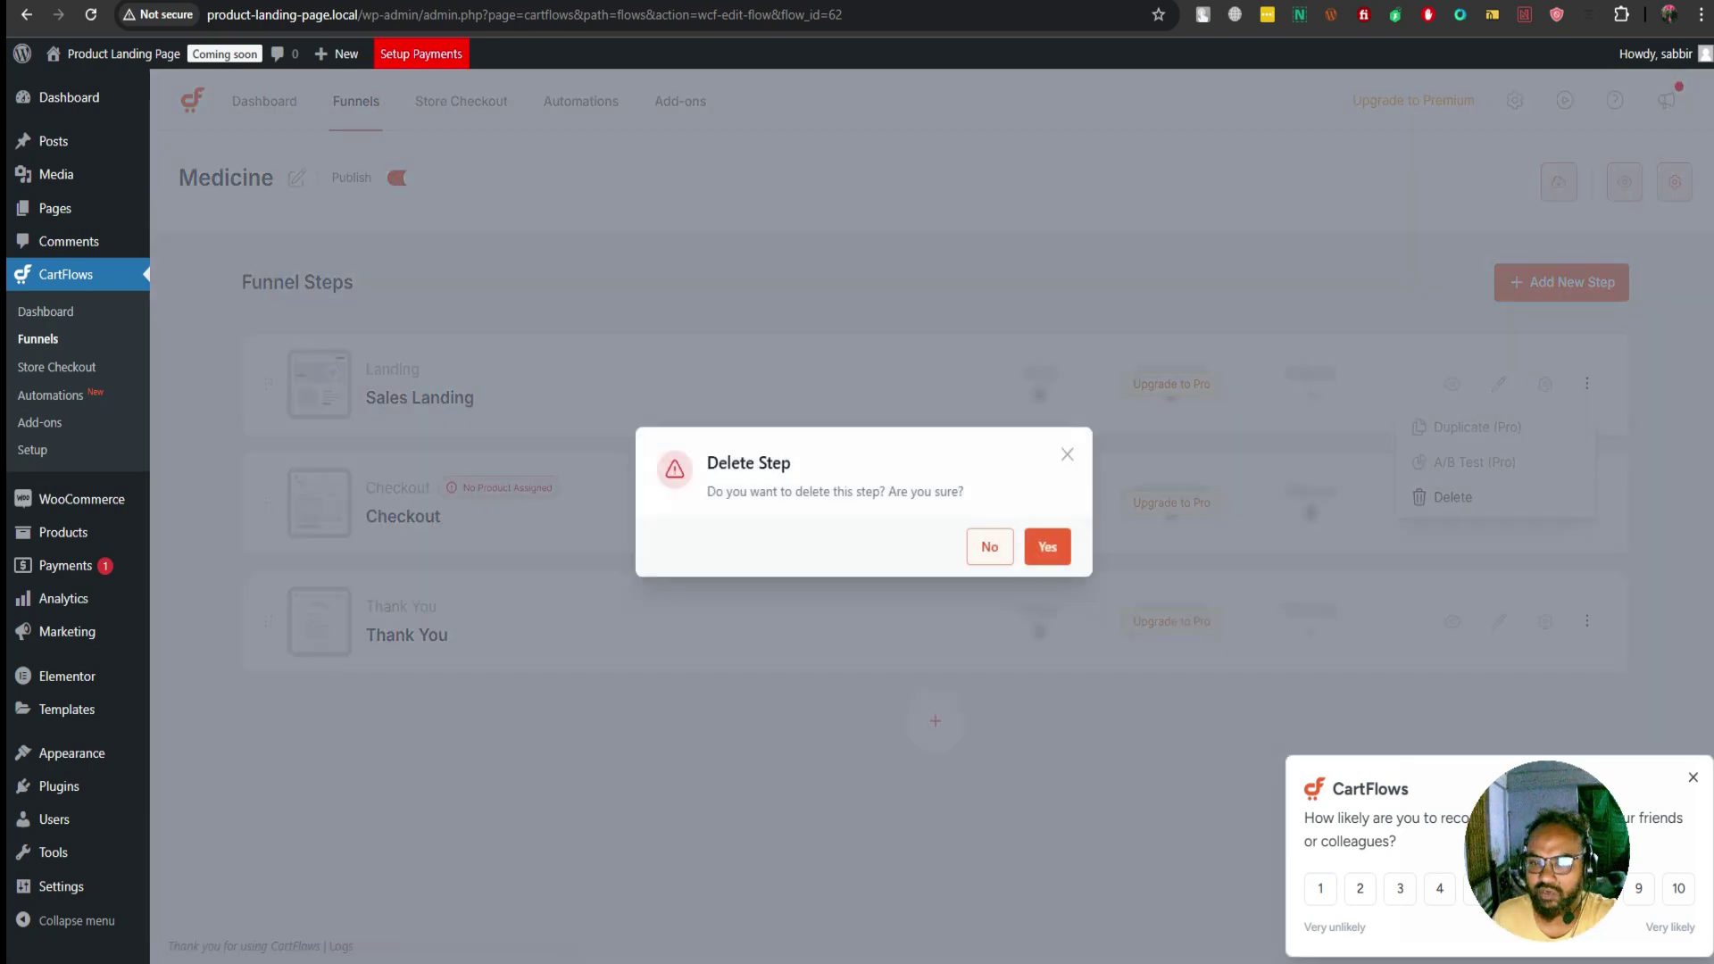
left_click(1047, 546)
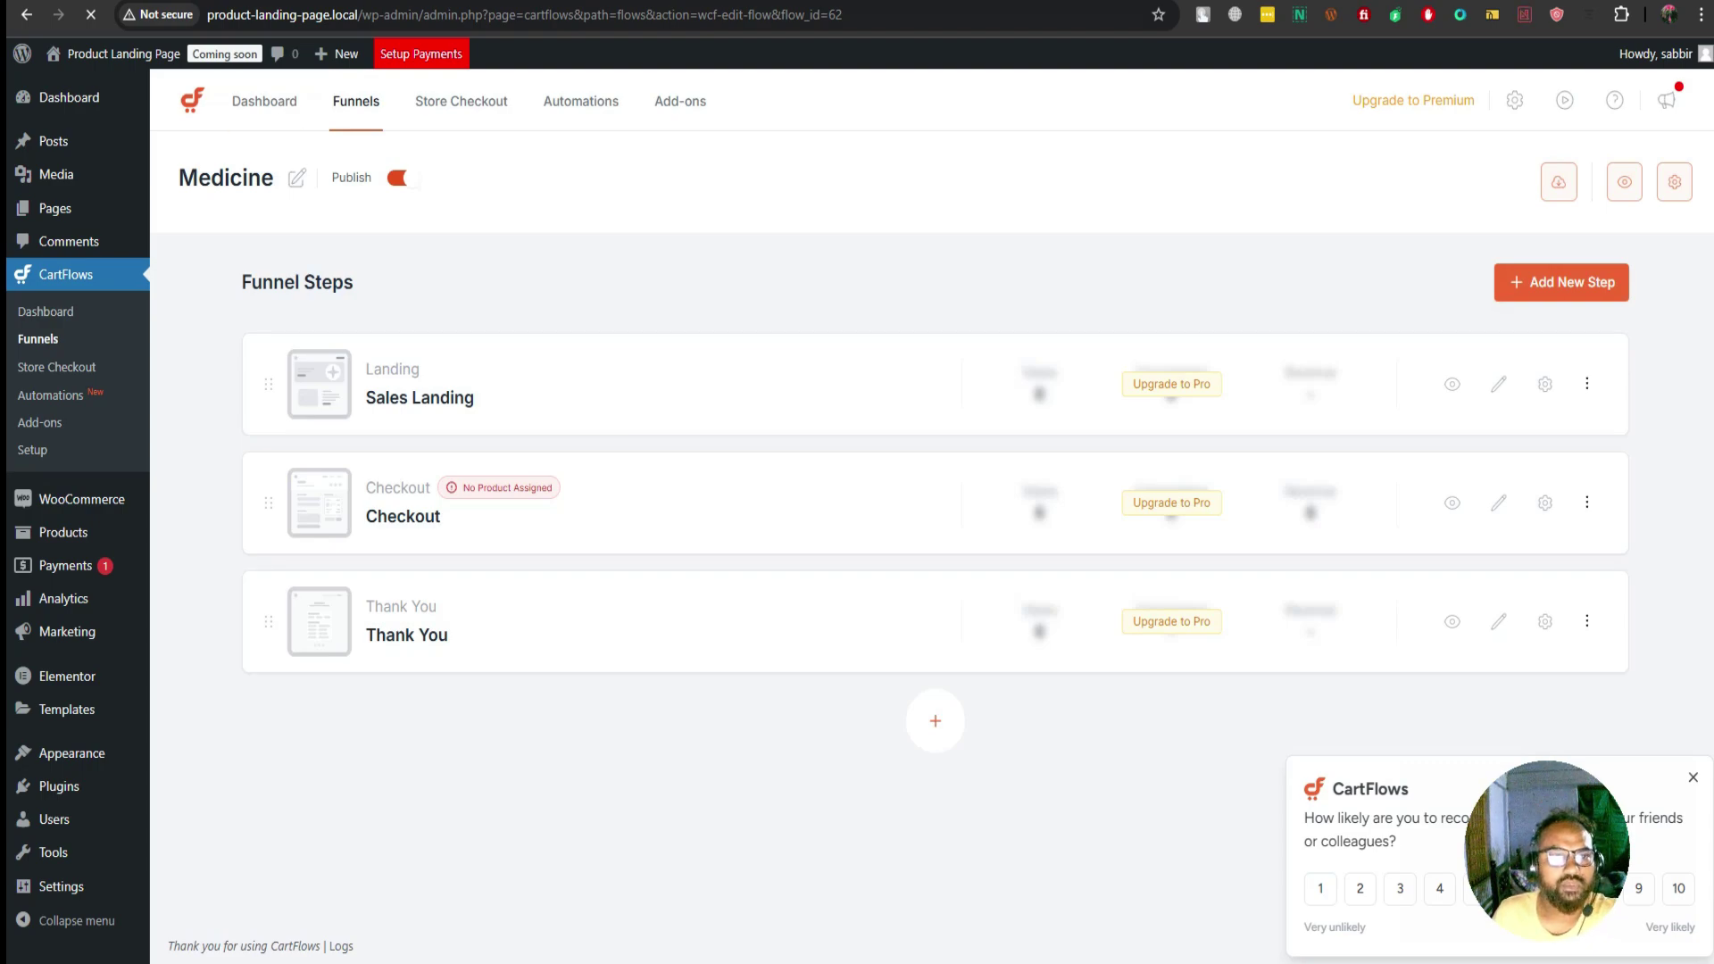
key("ctrl+t")
Load homeopathymed.shop from the address suggestions, then close that tab to return to the funnel
type("how")
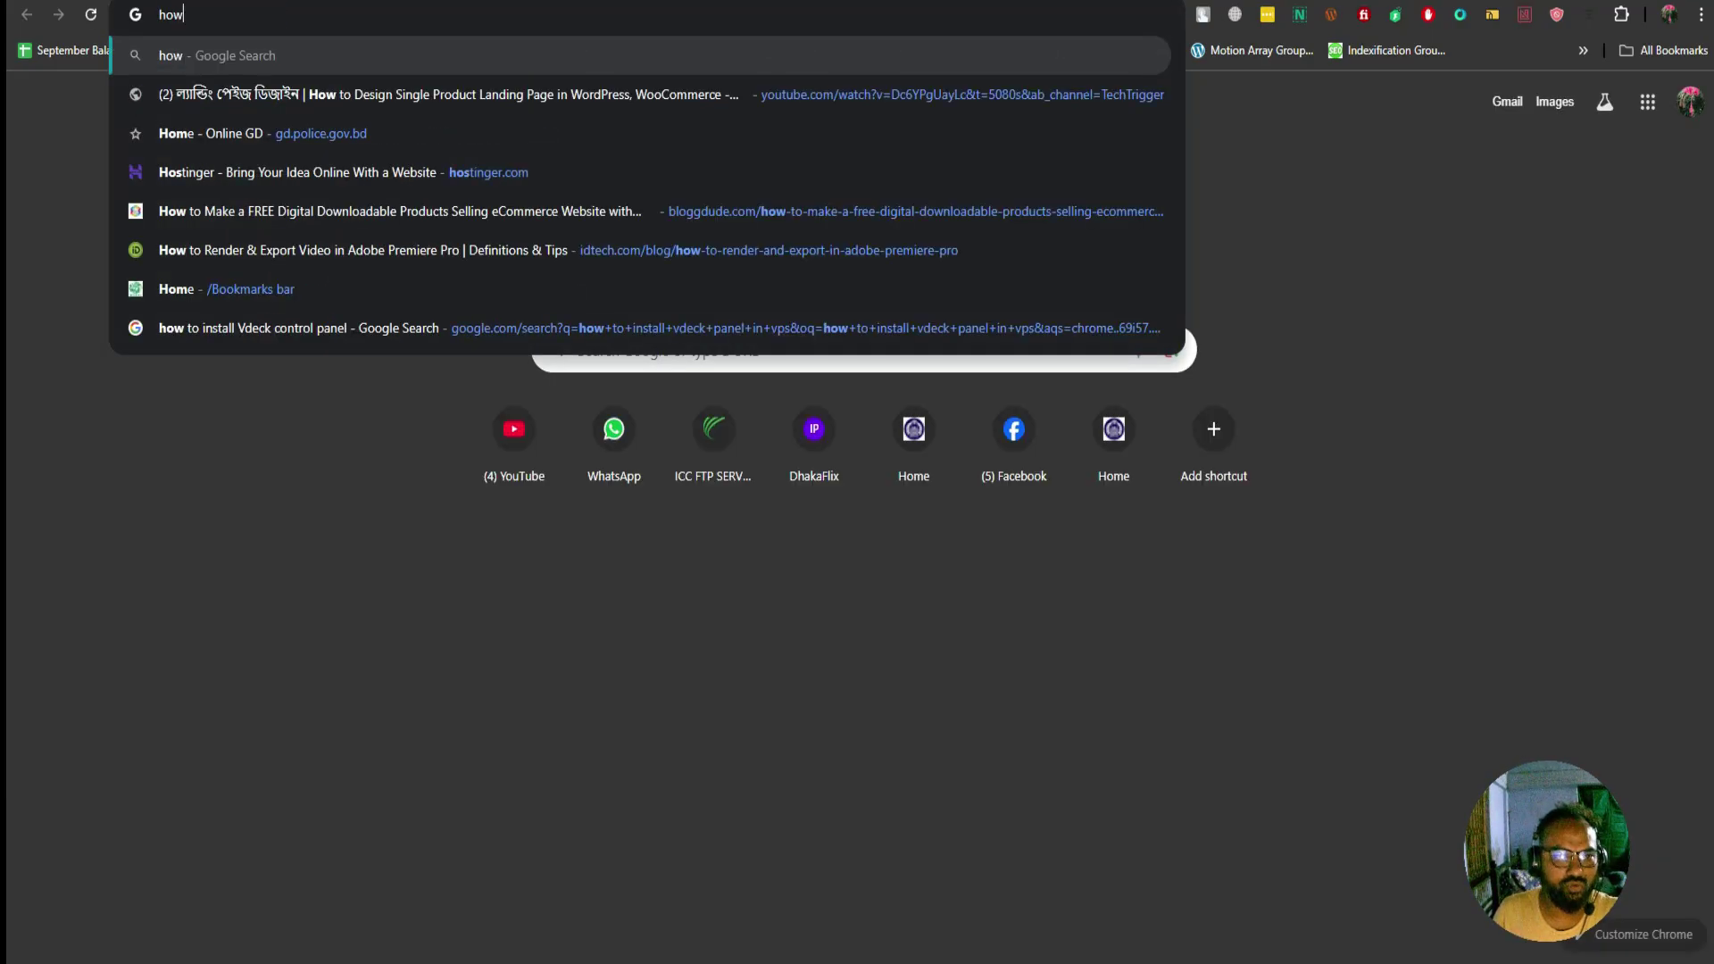
key("BackSpace")
key("Down")
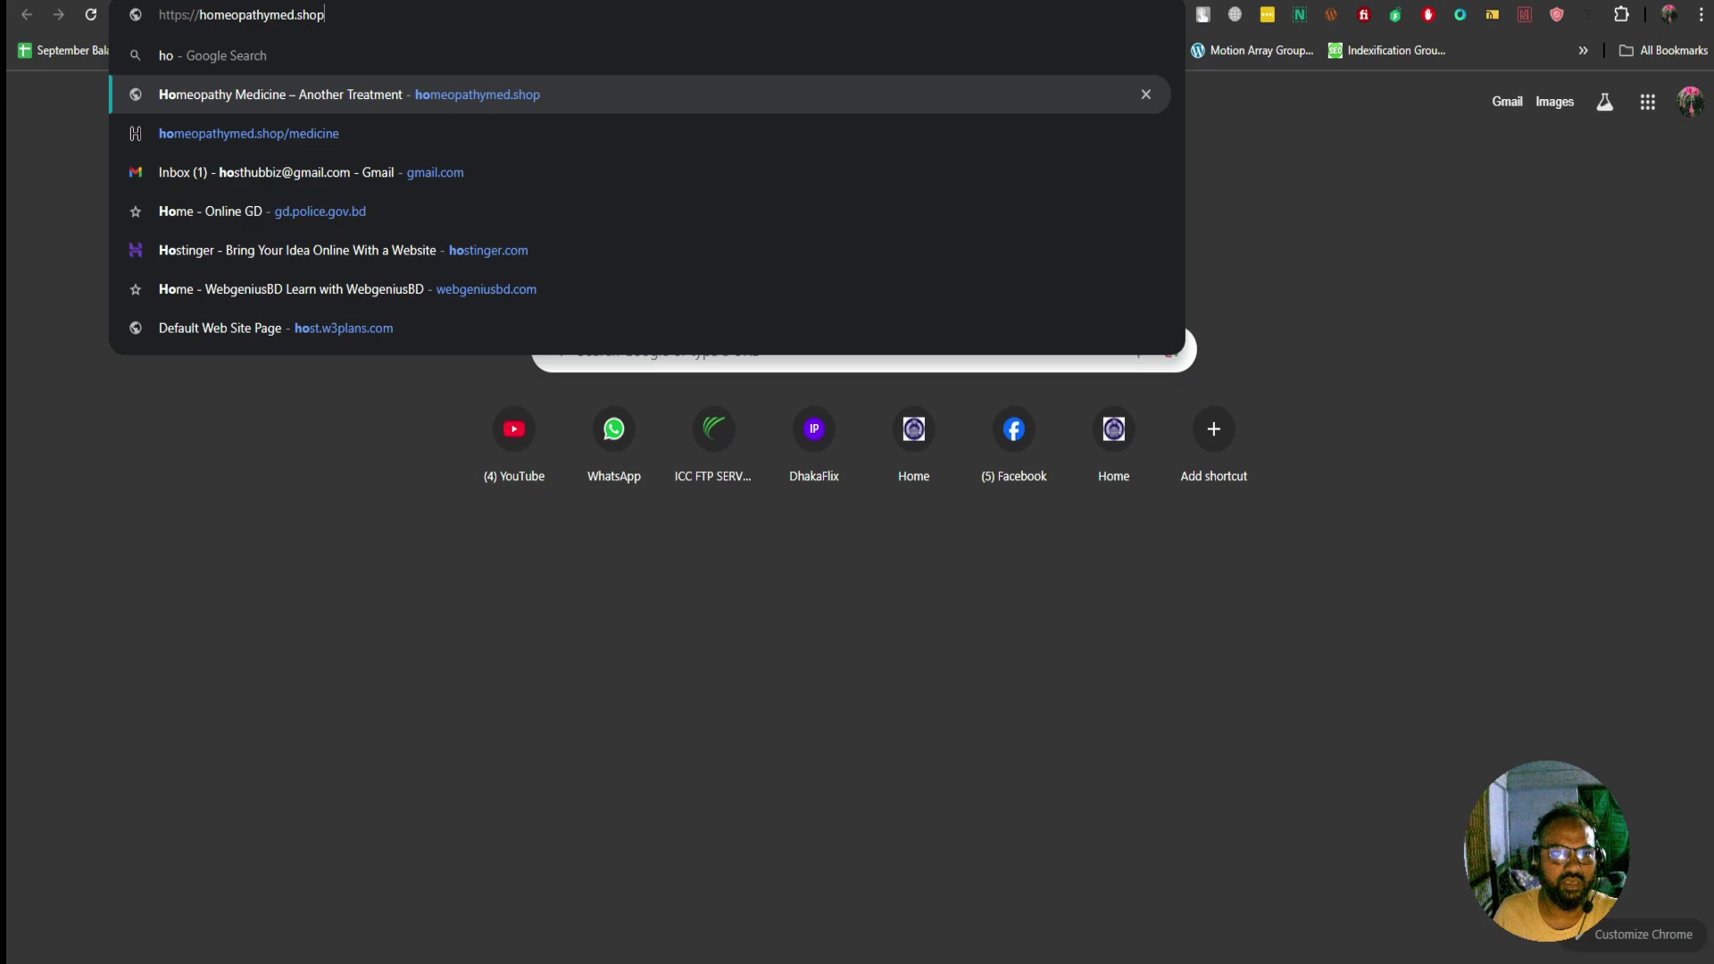
key("Return")
key("ctrl+w")
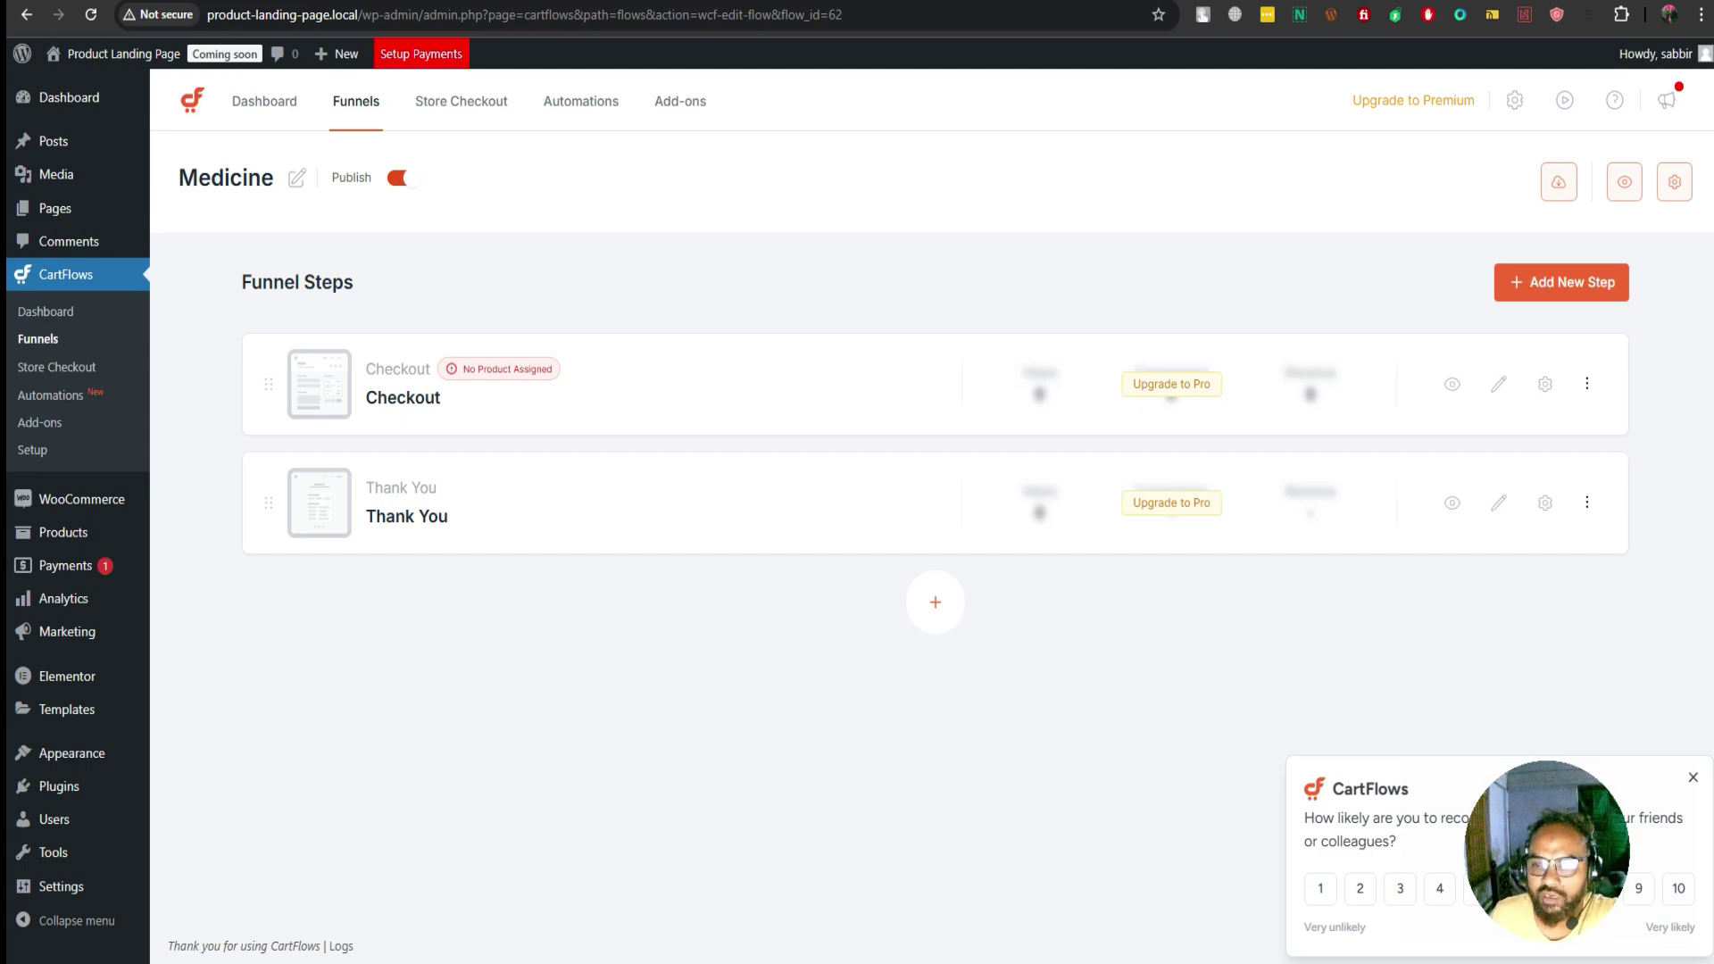
left_click(1453, 384)
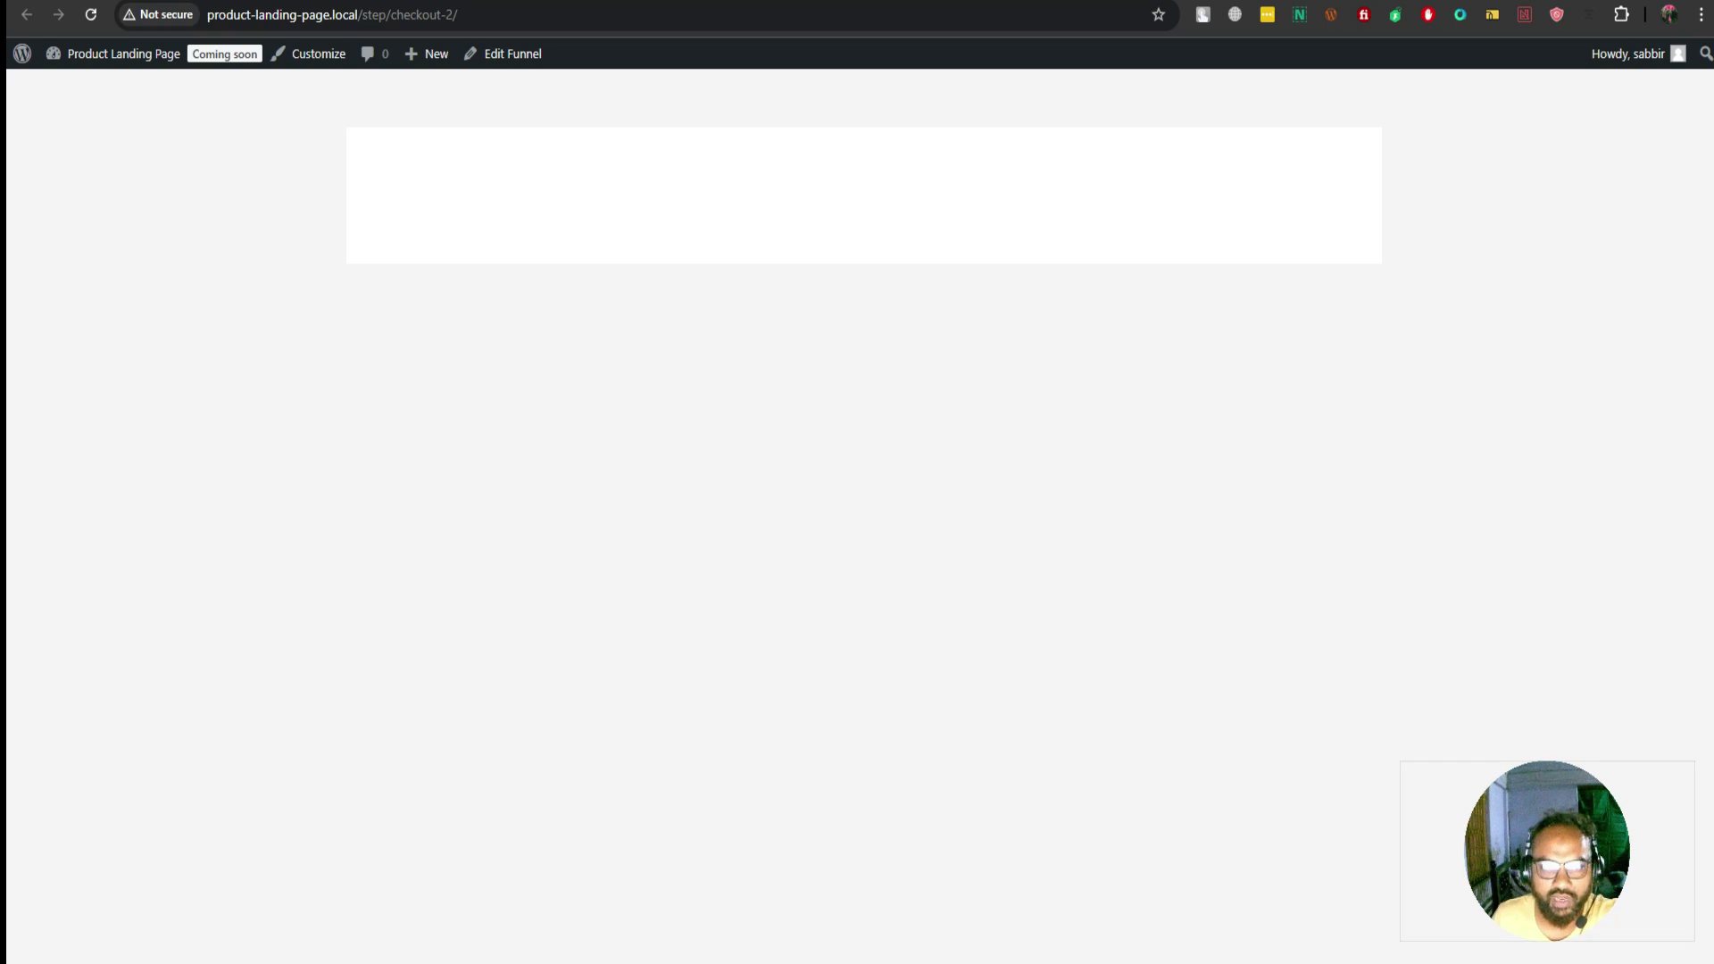
key("ctrl+w")
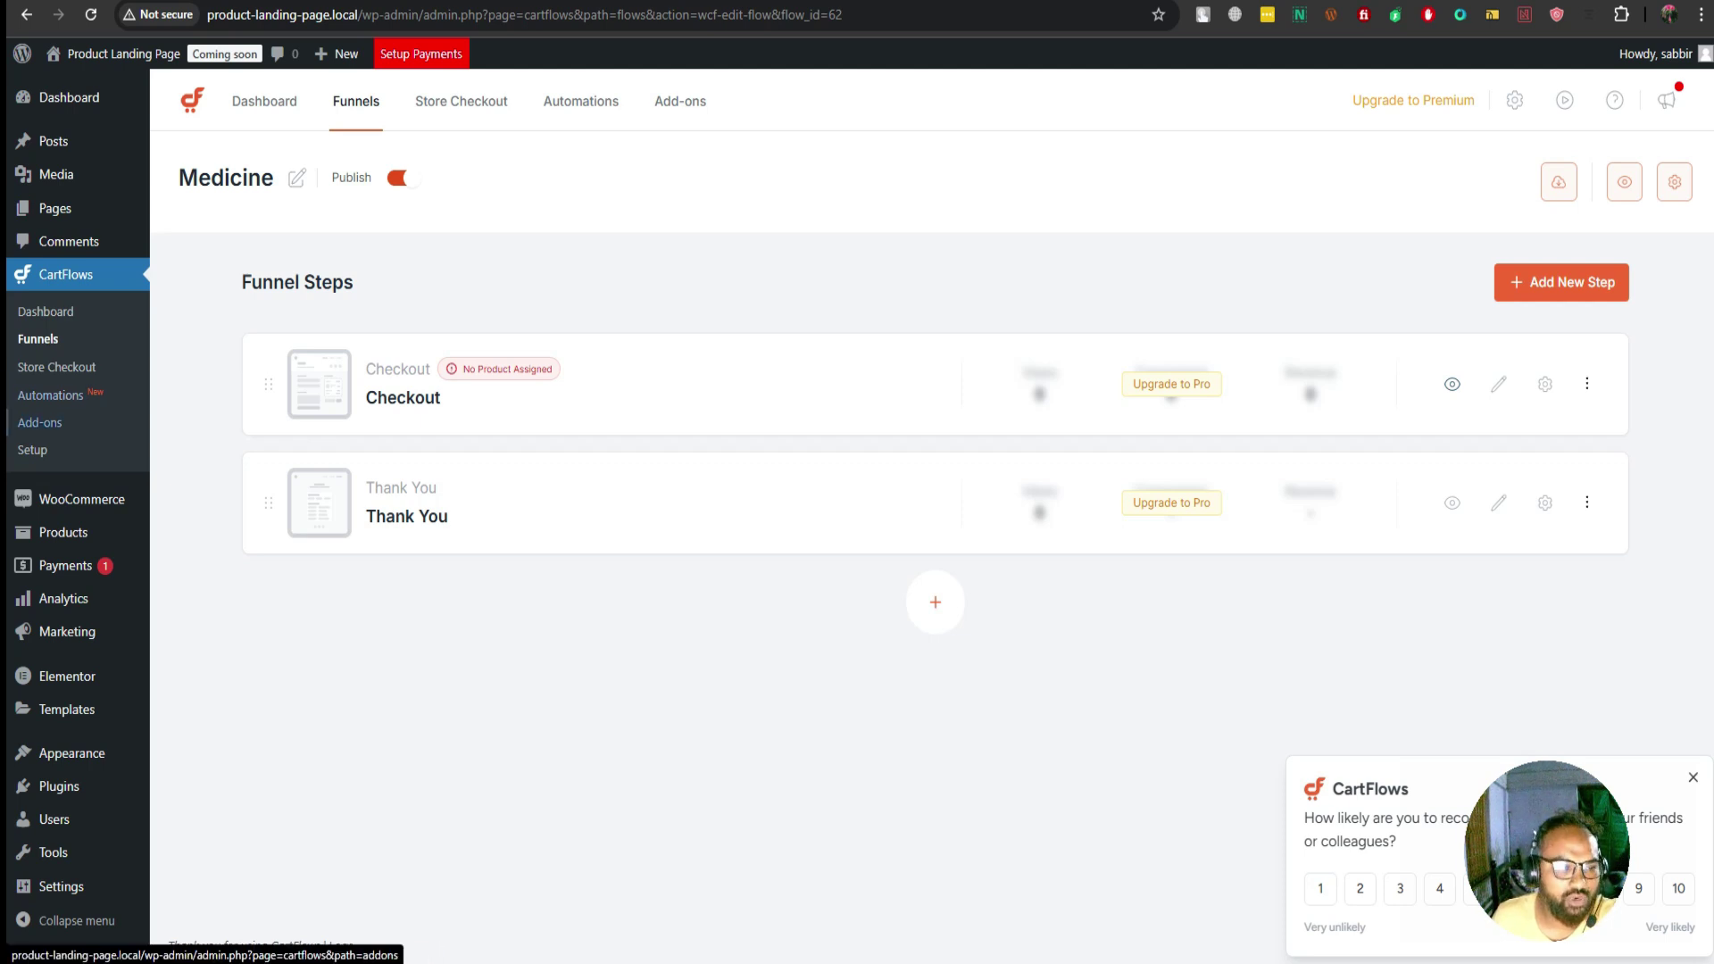
mouse_move(62, 532)
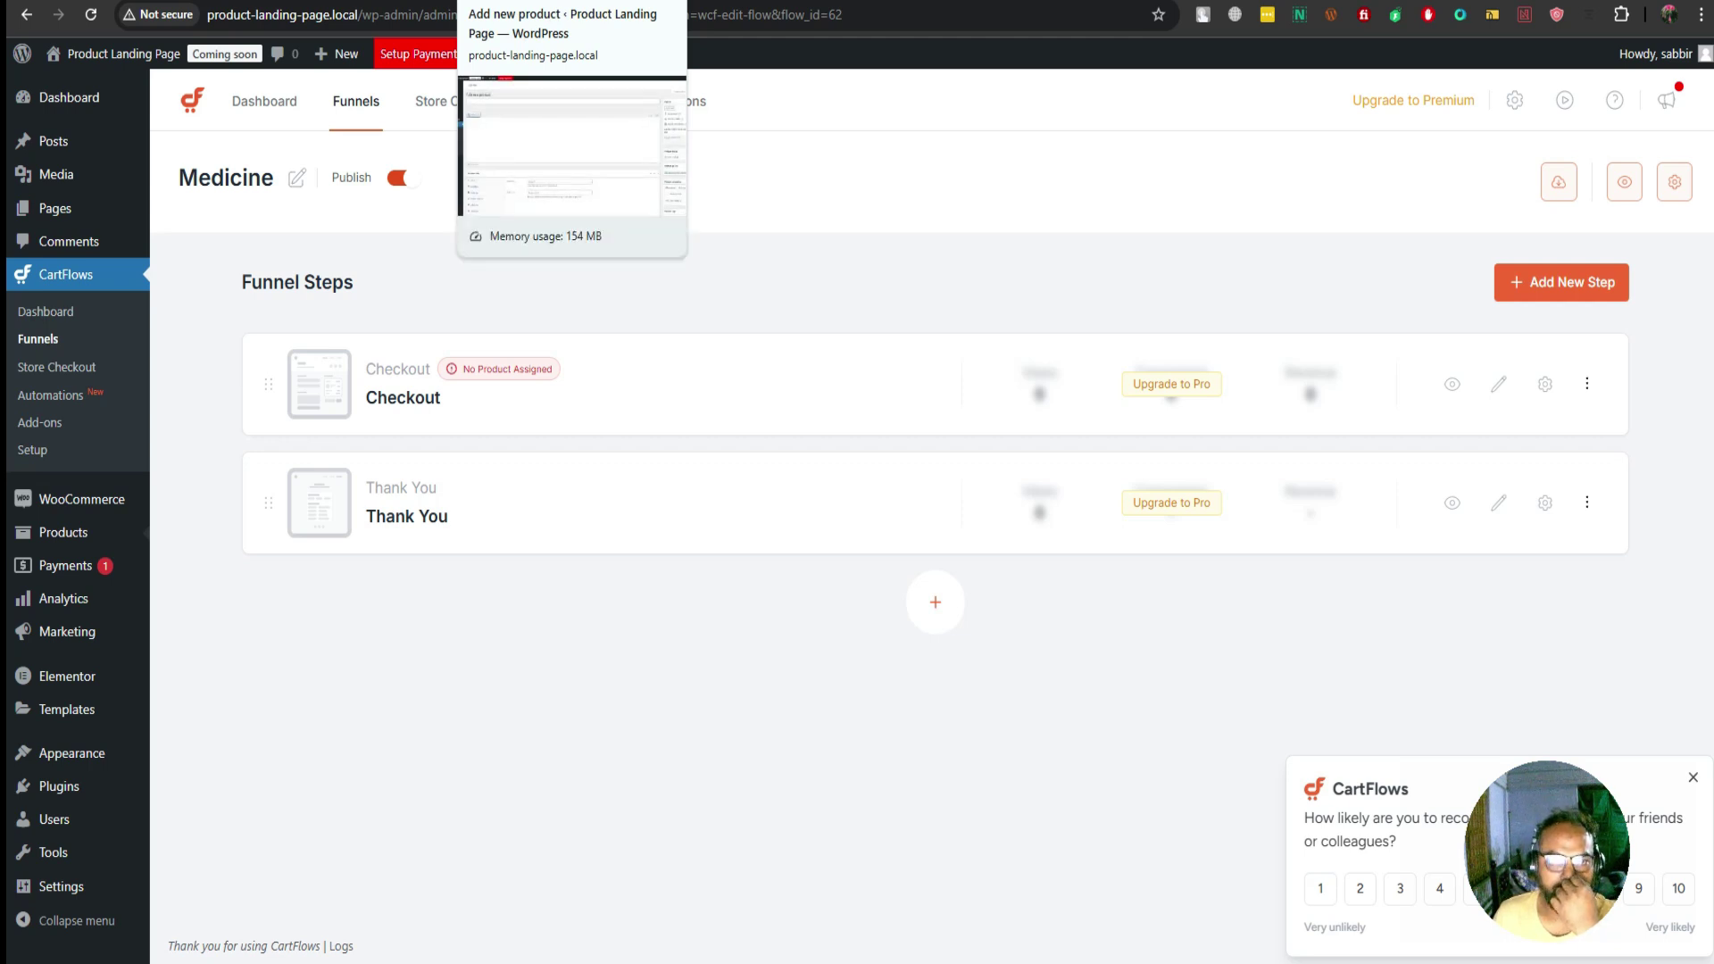
On the Add new product page, dismiss the Stripe and HTTPS notices
left_click(562, 0)
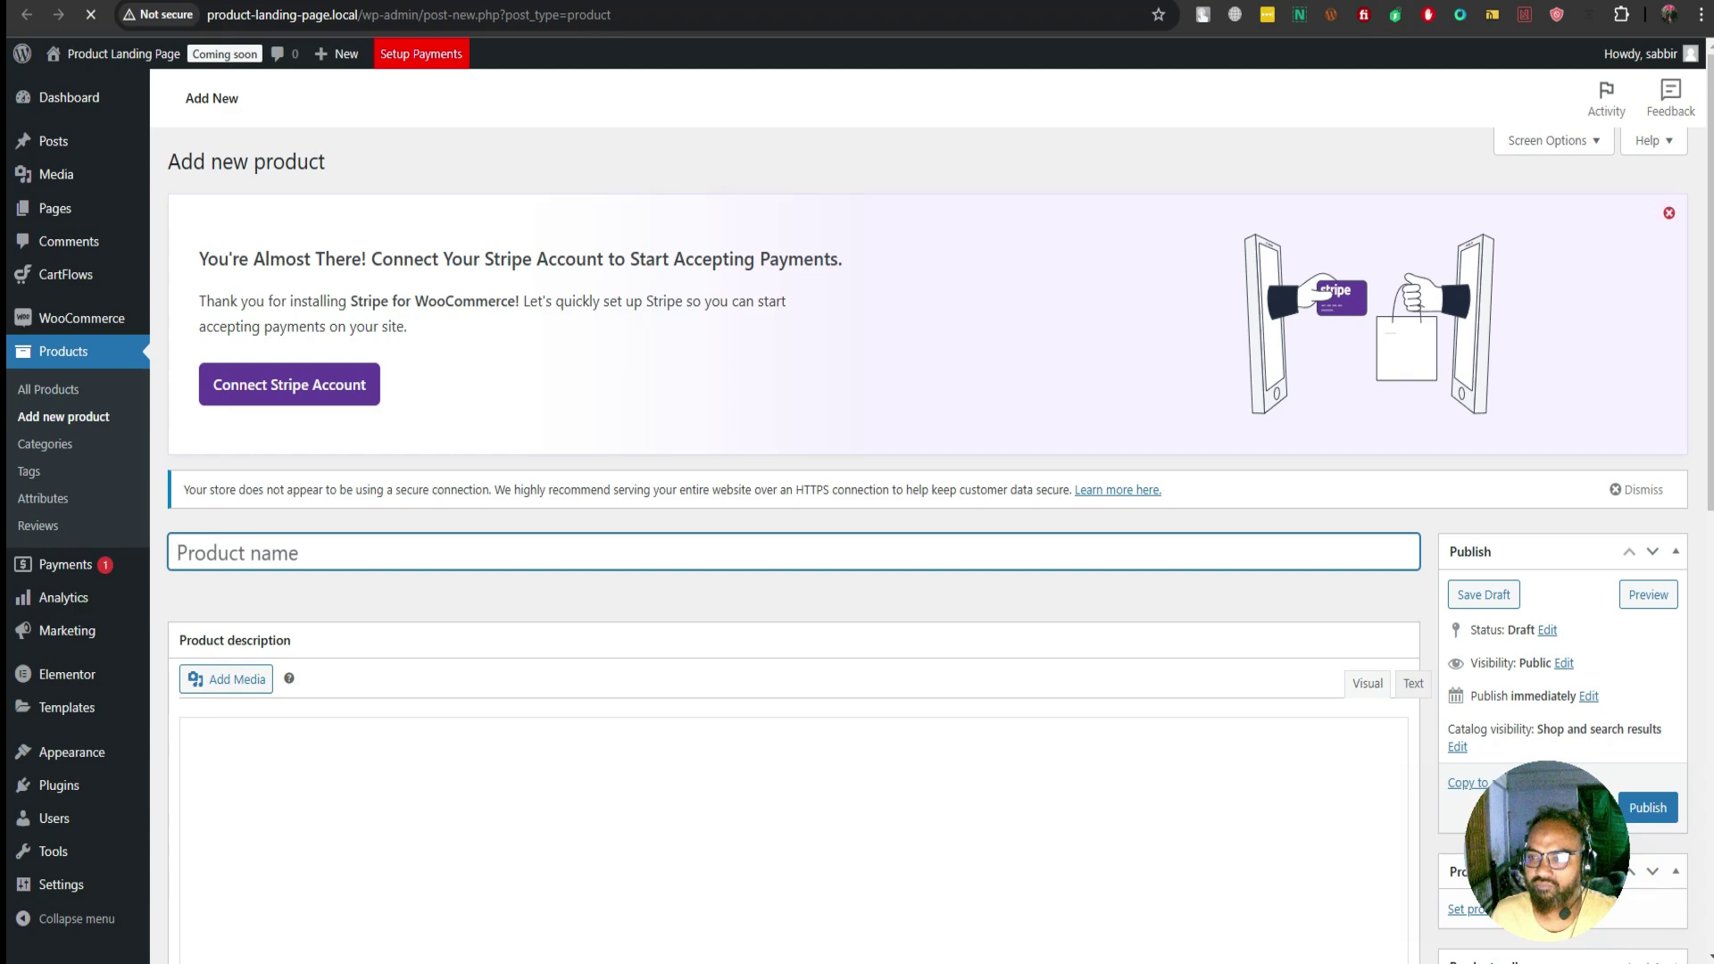
left_click(1668, 212)
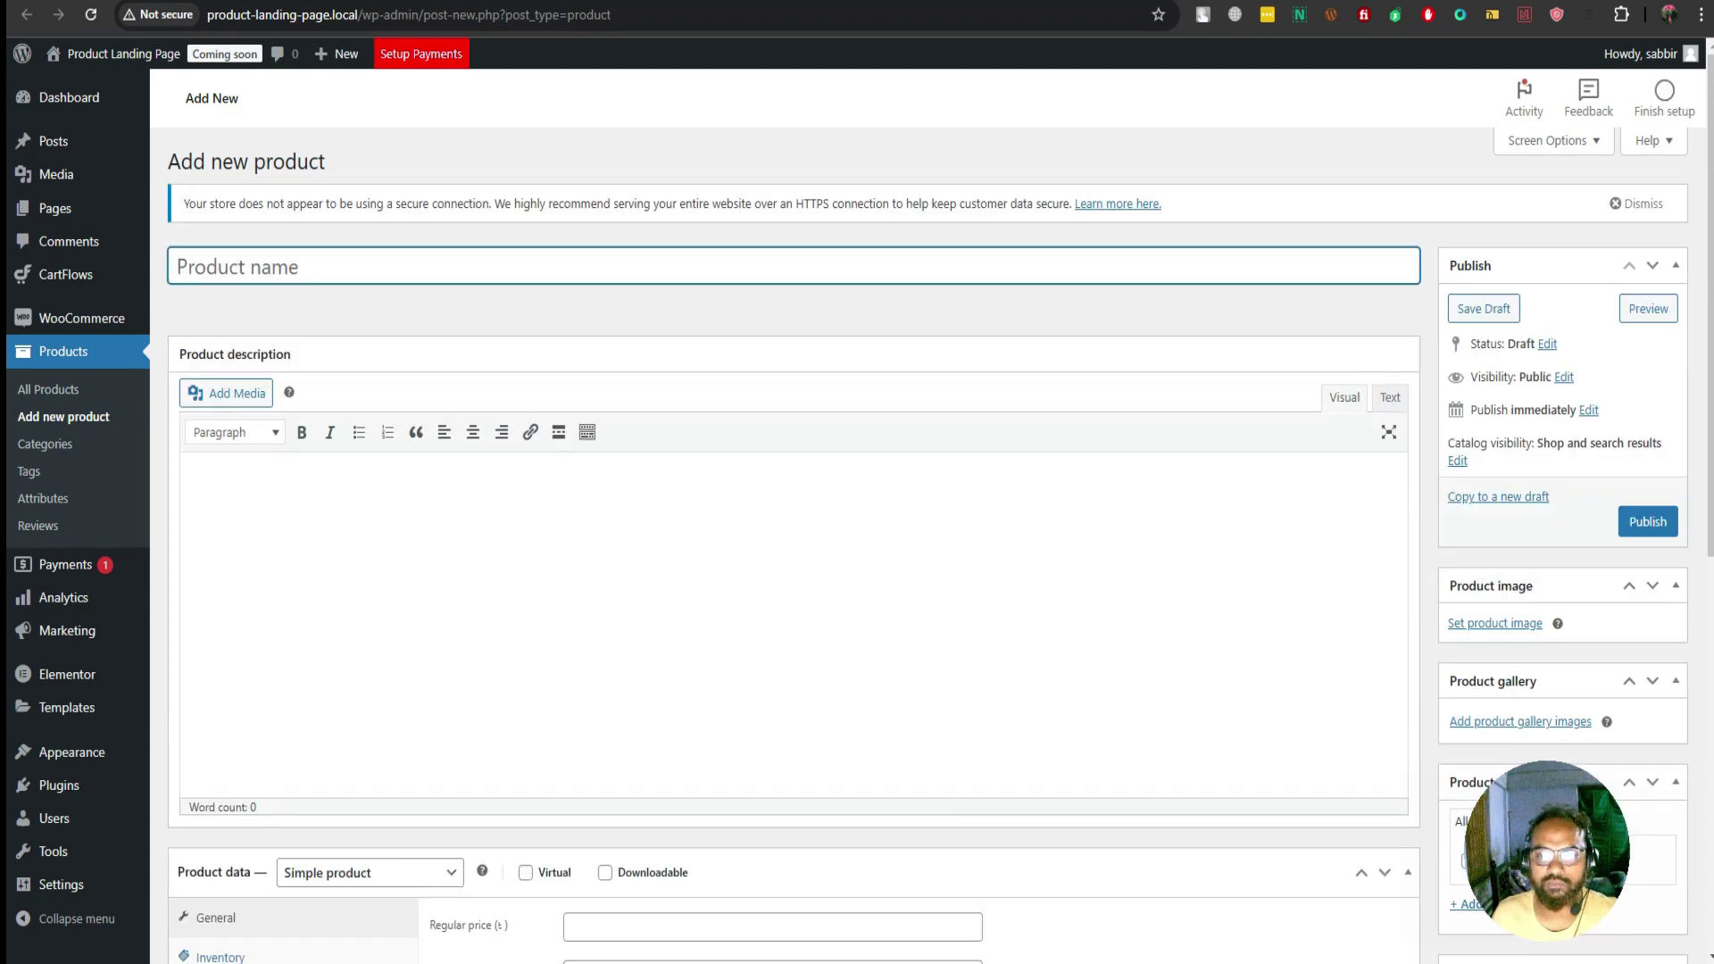
left_click(1637, 204)
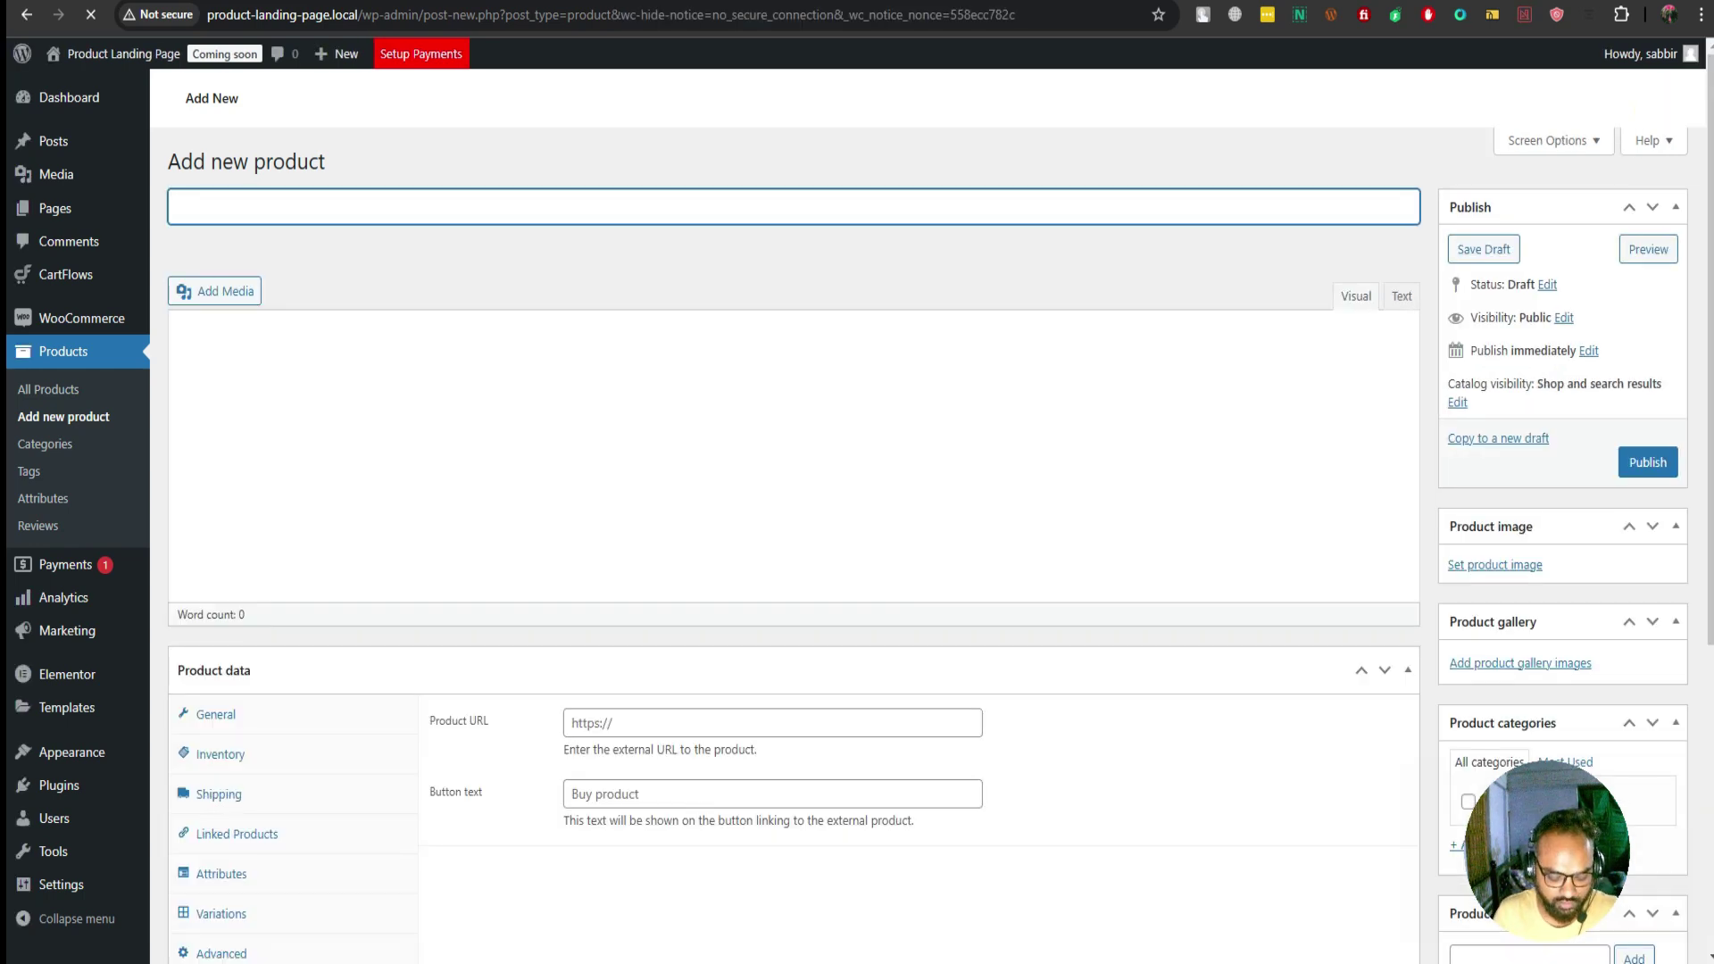
Title the product 'পাইলস কিউর' with the description 'পাইলসের মহা ঔষধ'
type("Piles ")
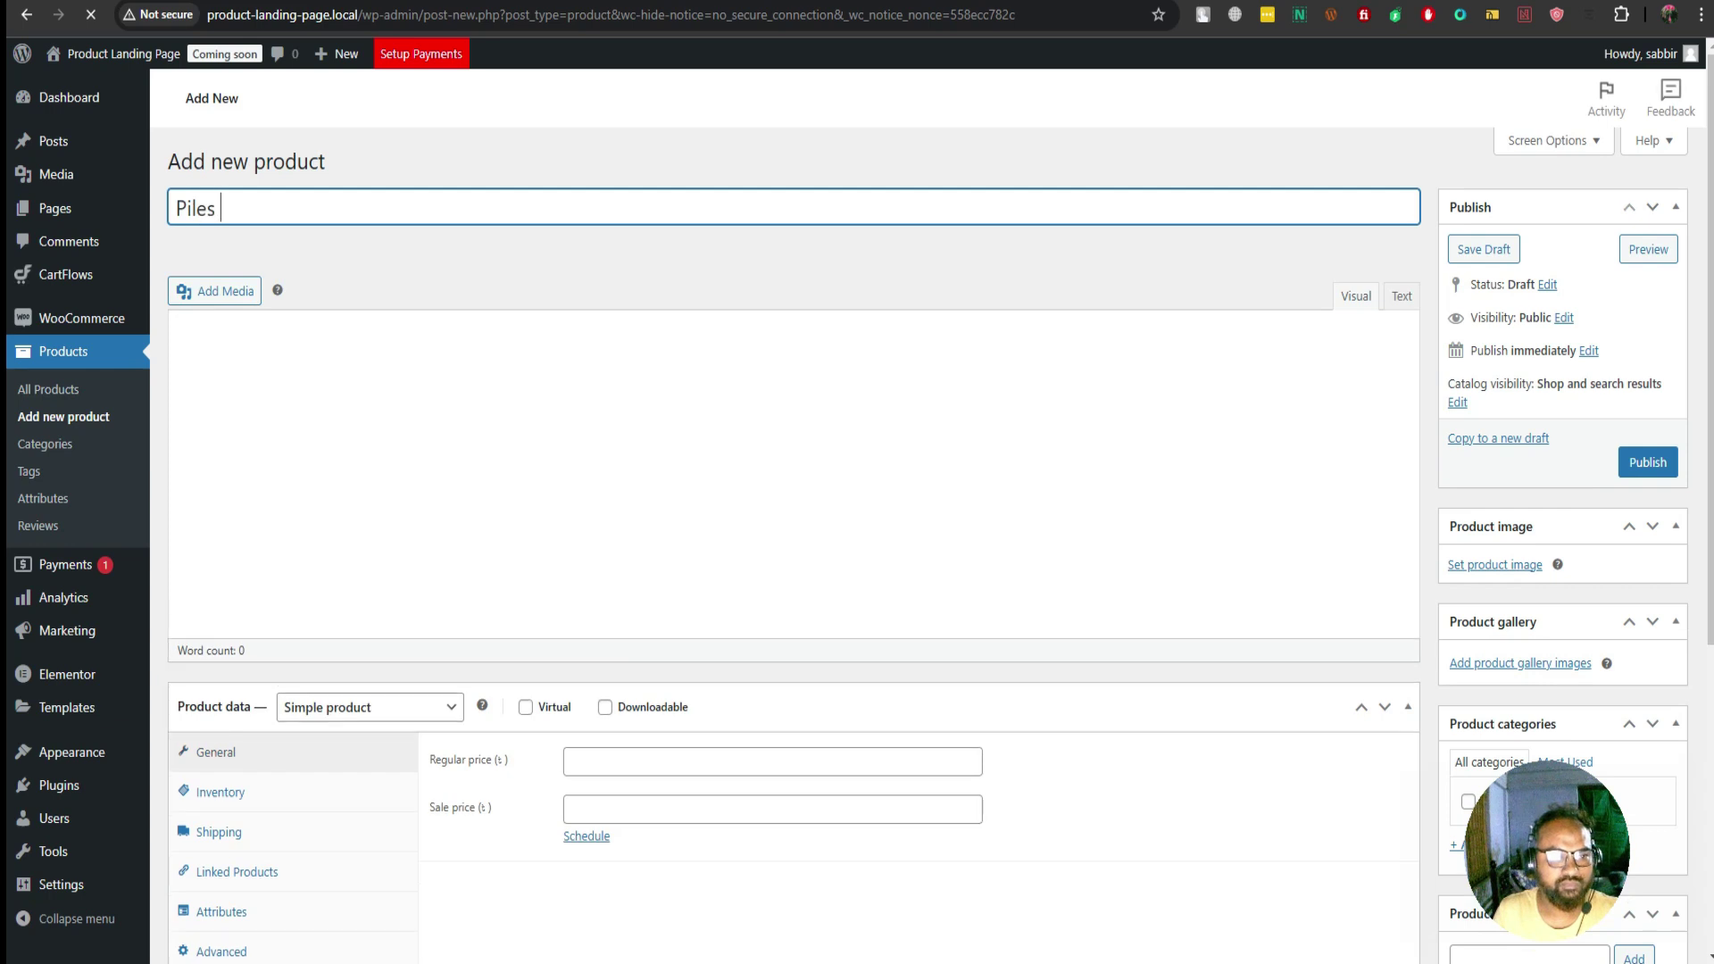
type("M")
key("ctrl+a")
key("BackSpace")
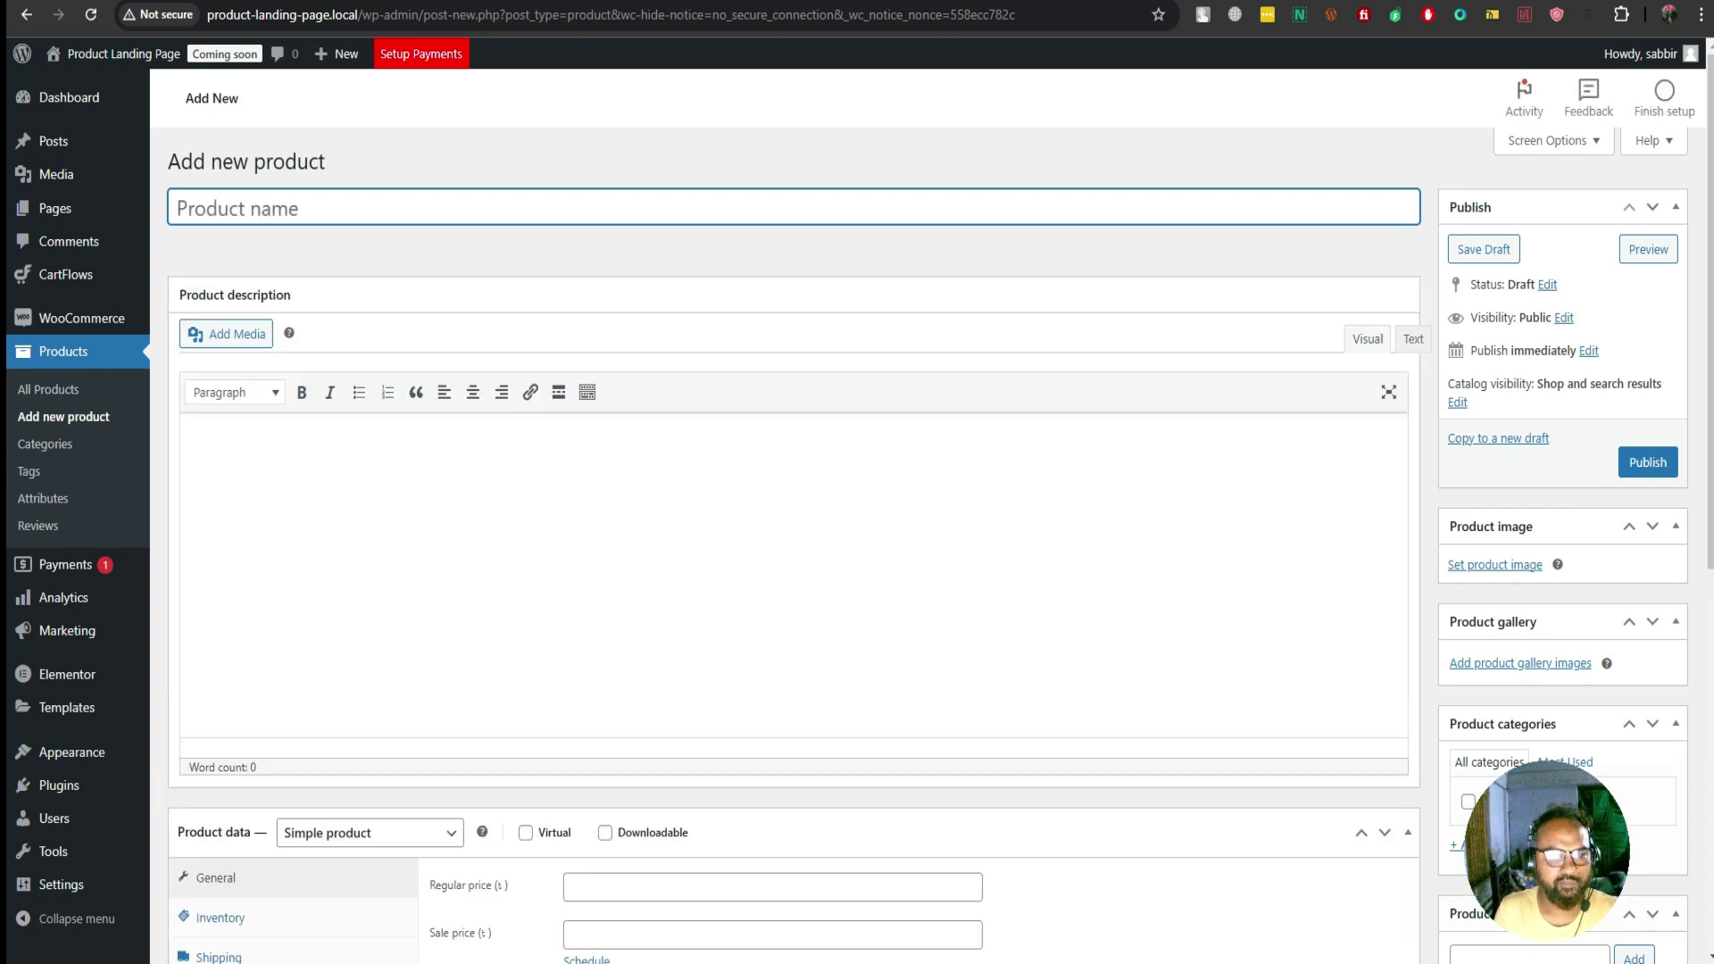
type("পাইলস")
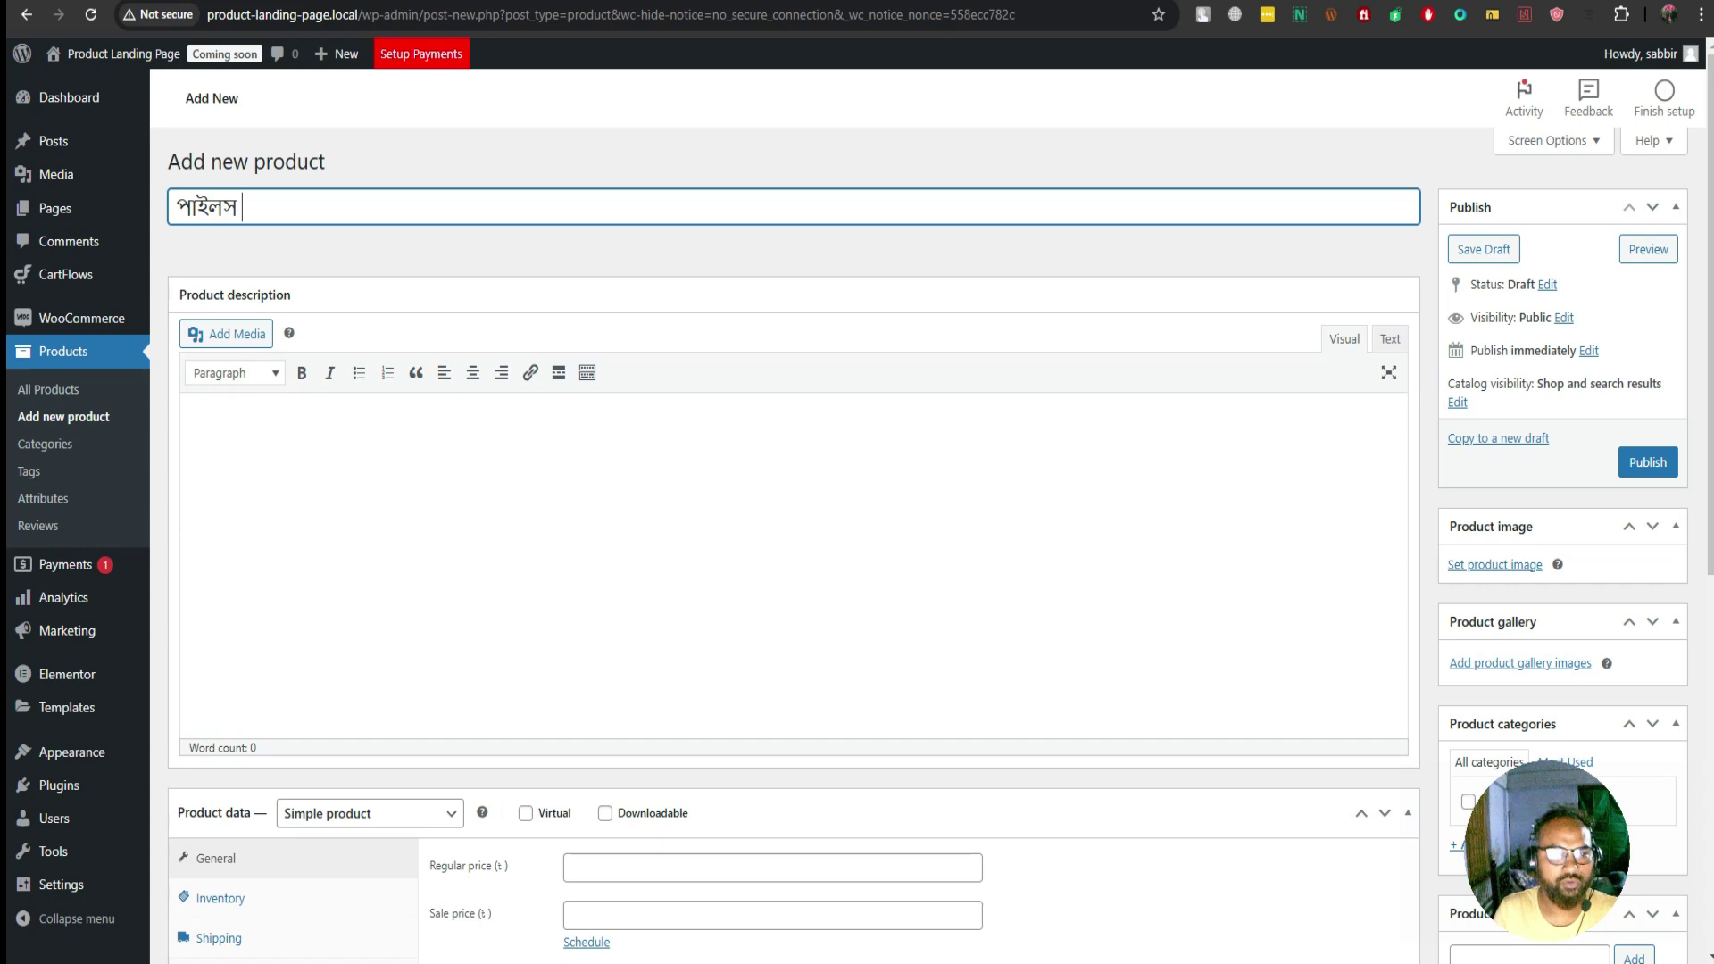
type(" কিউর")
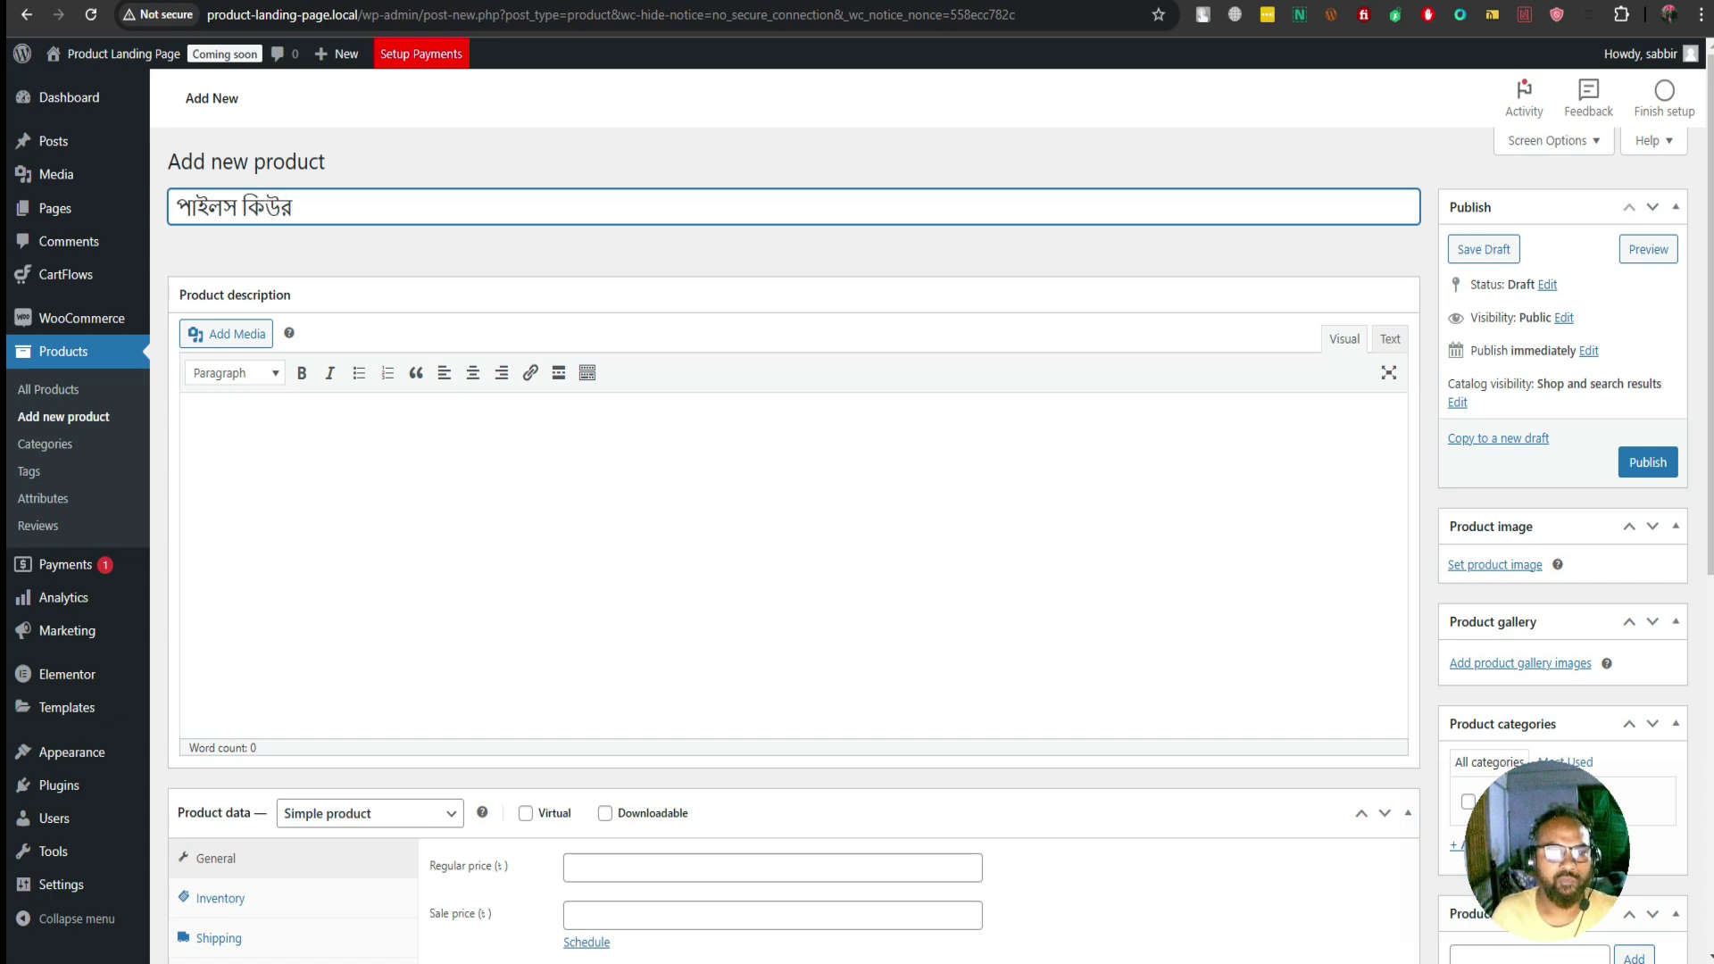
key("Tab")
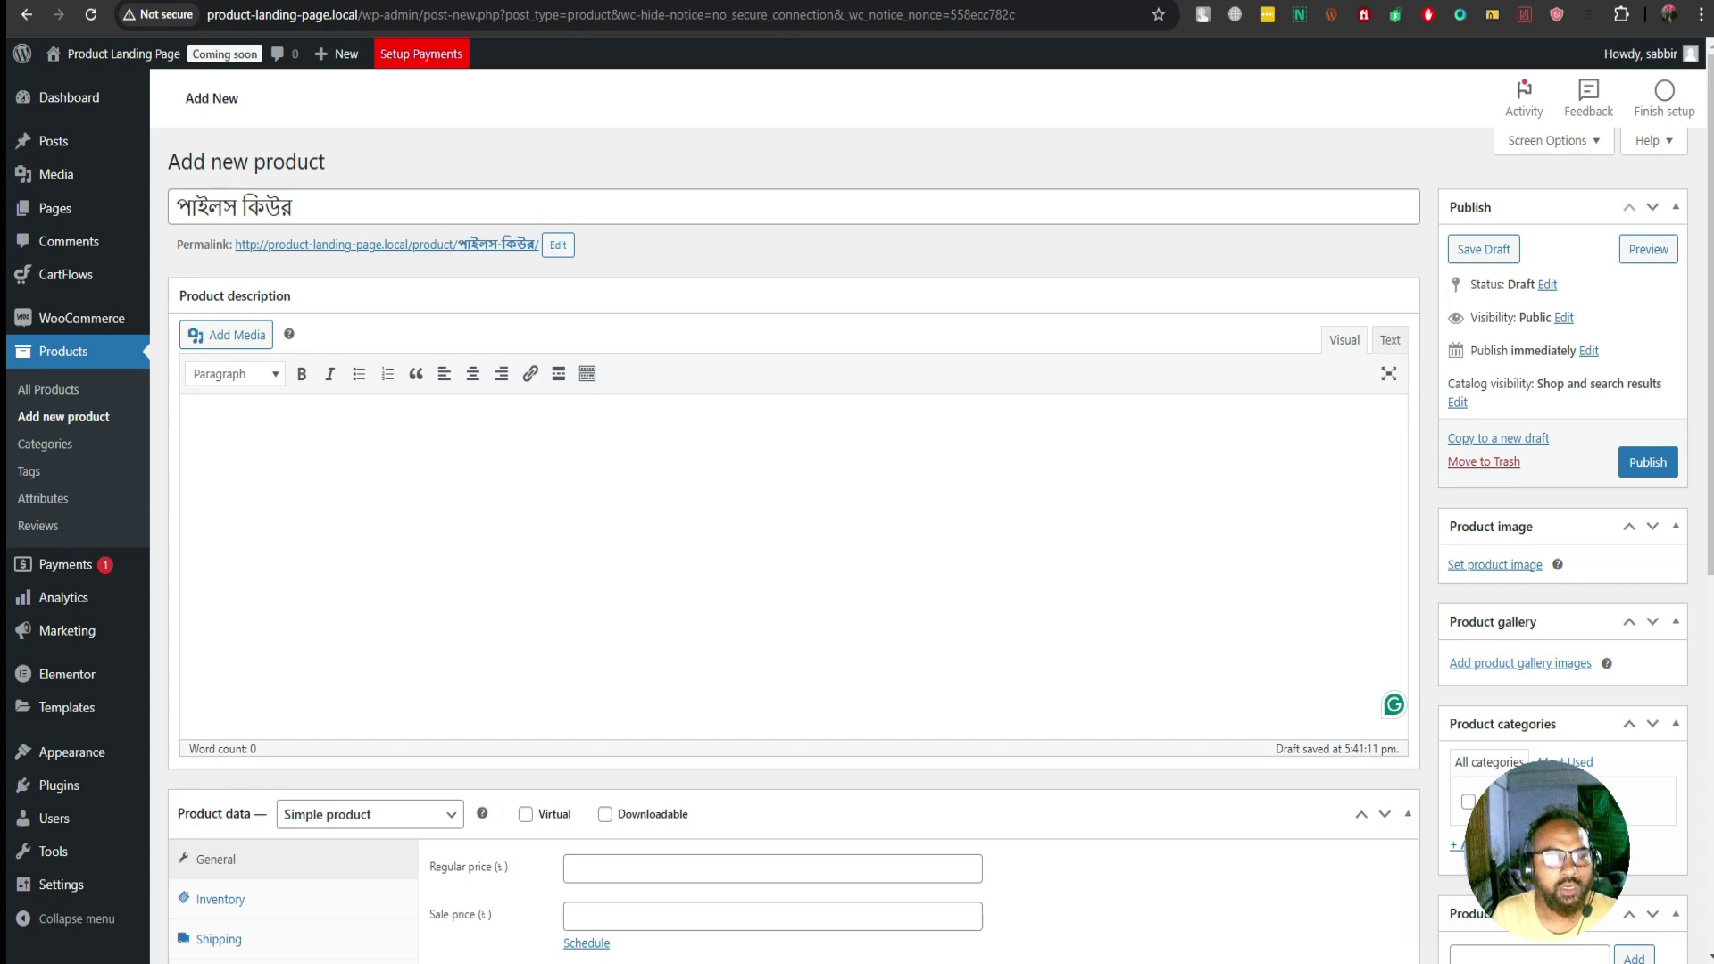
type("পাইল")
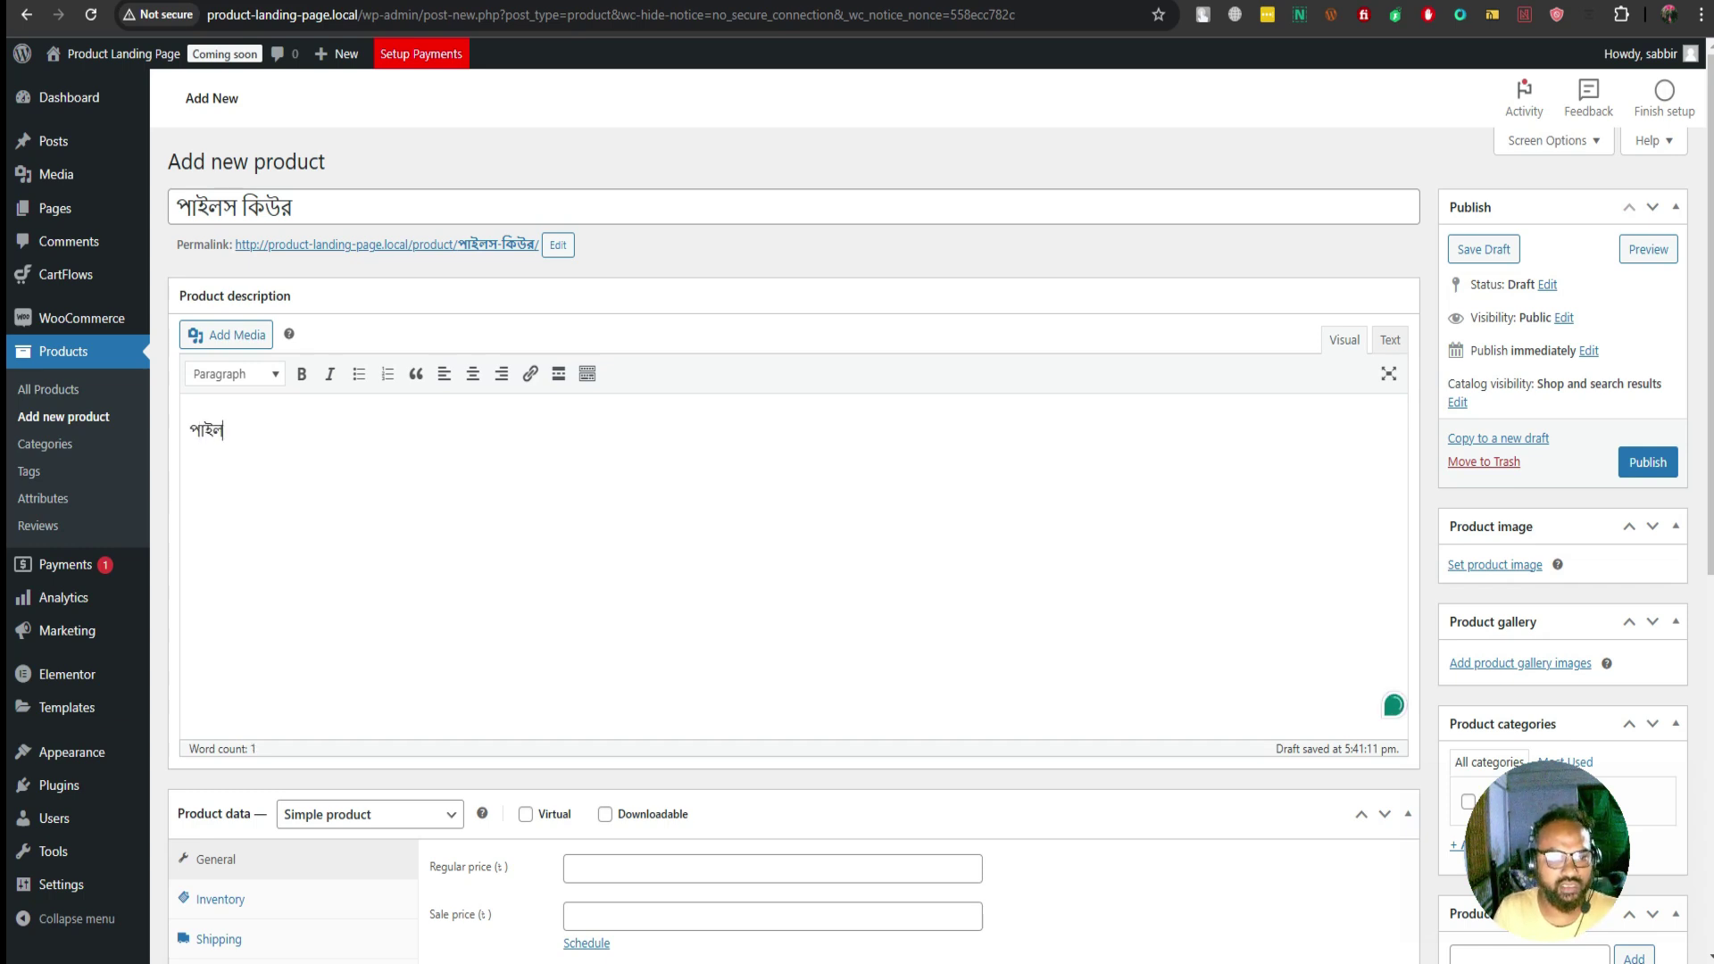
type("স")
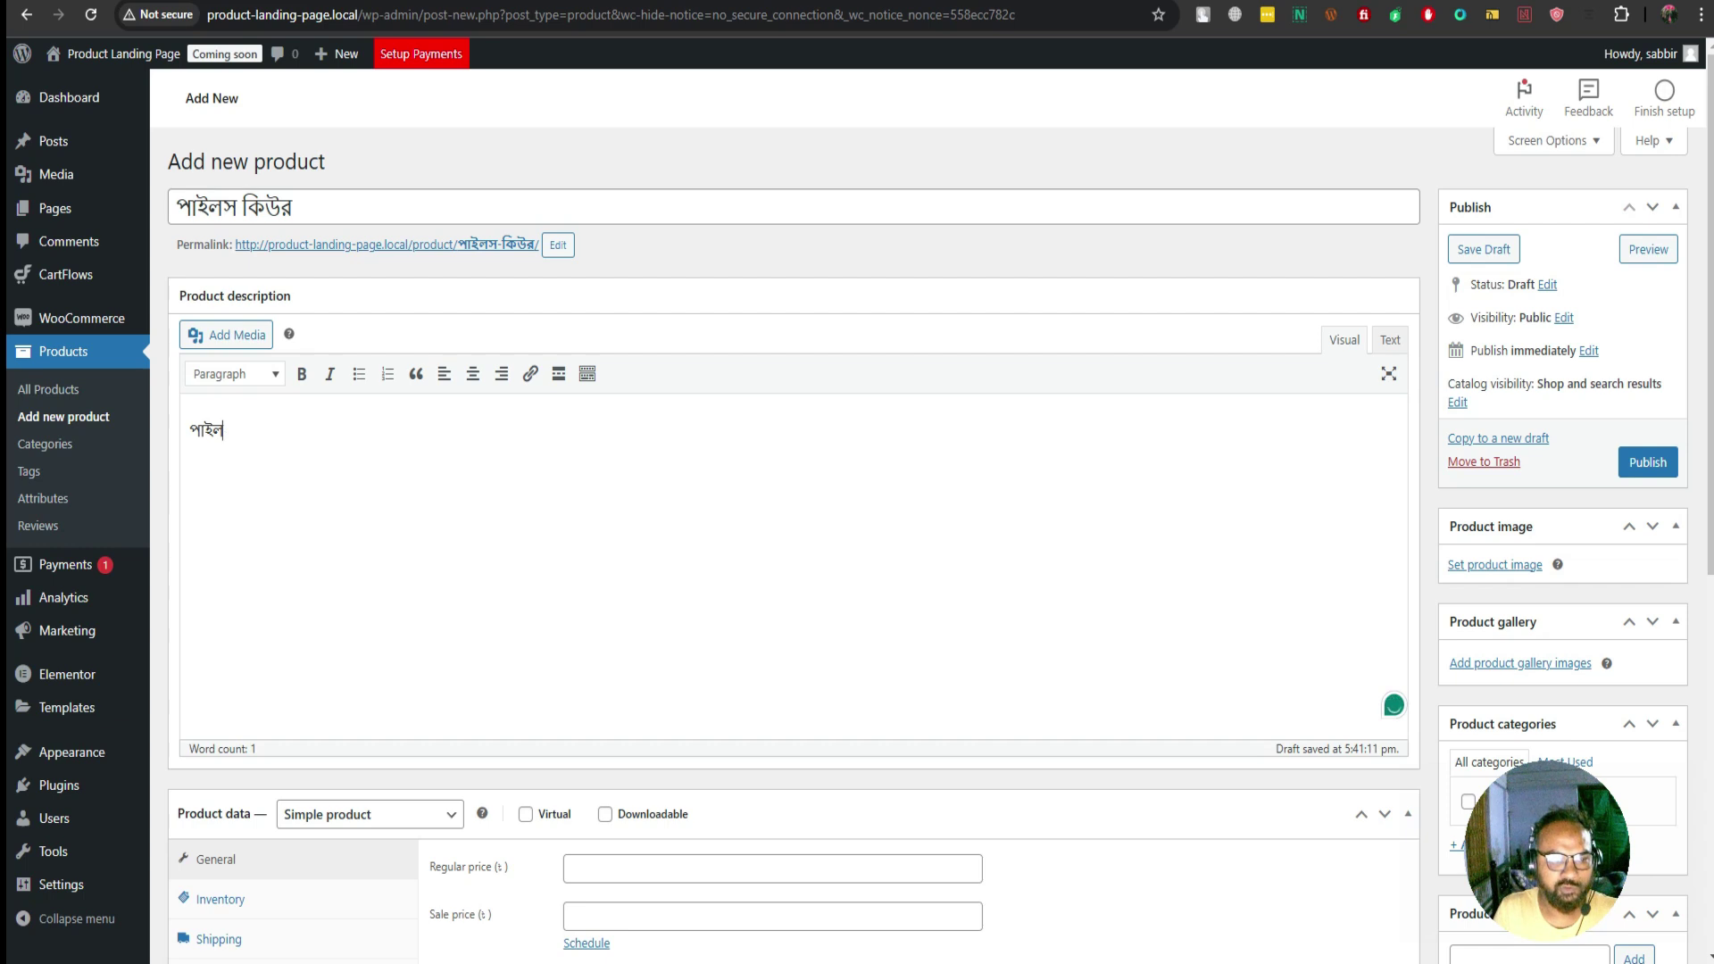
type("ের মহ")
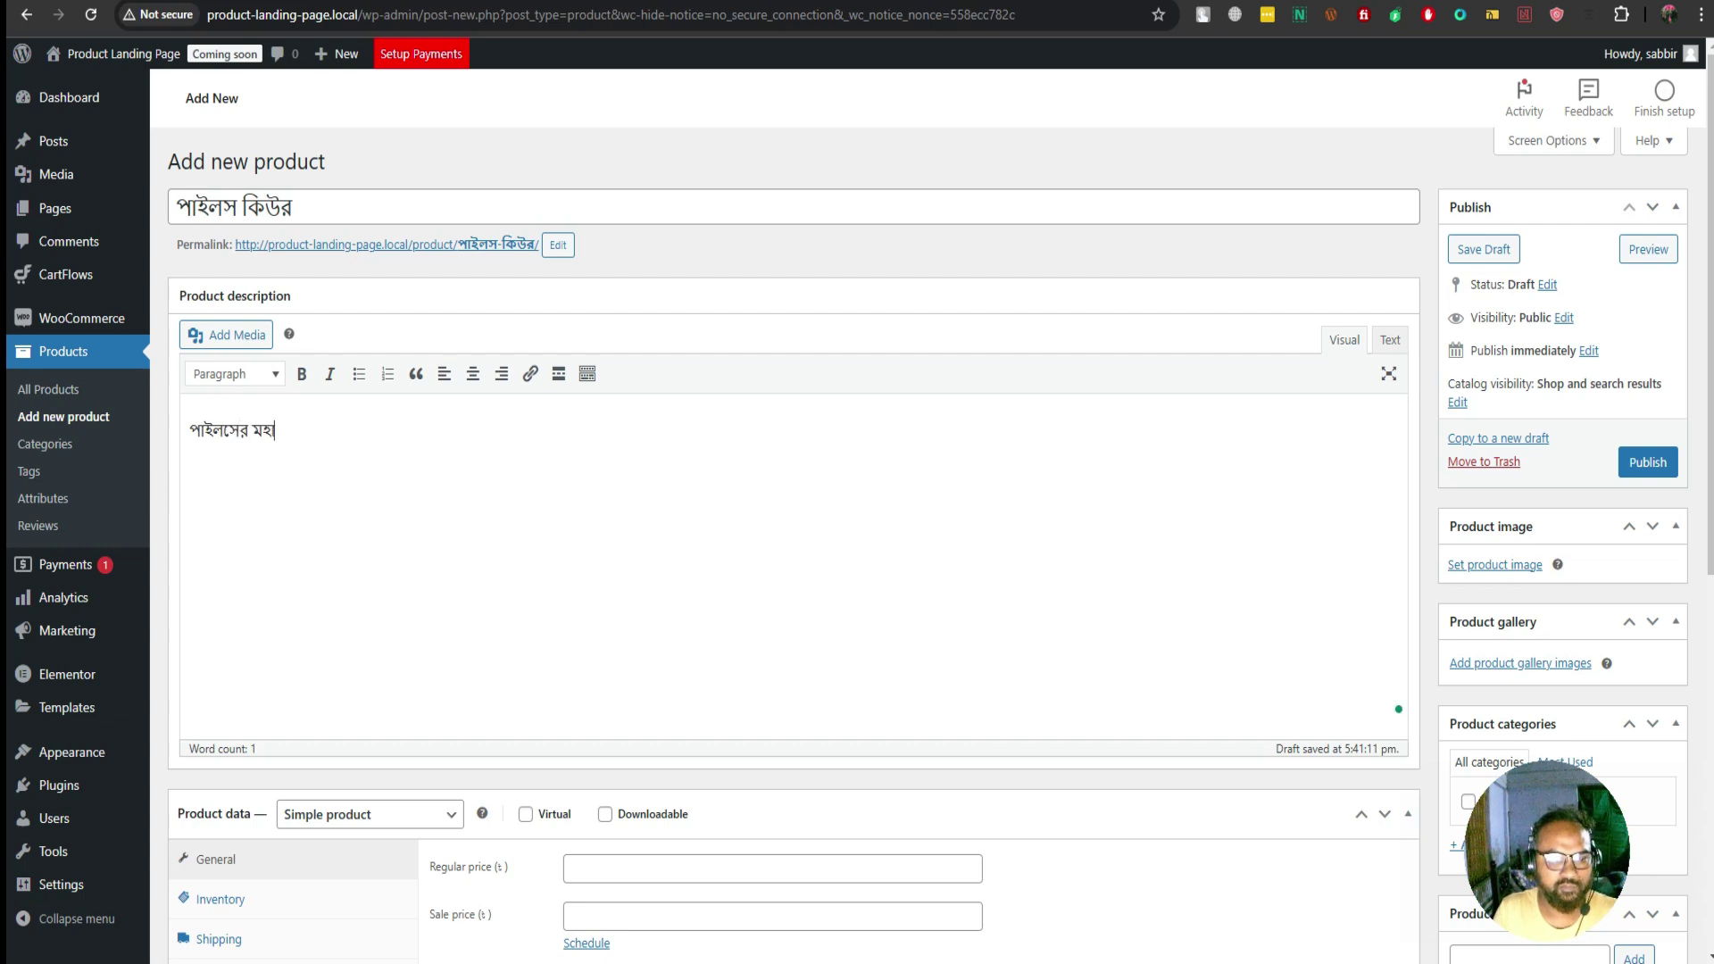
type("া ঔষ")
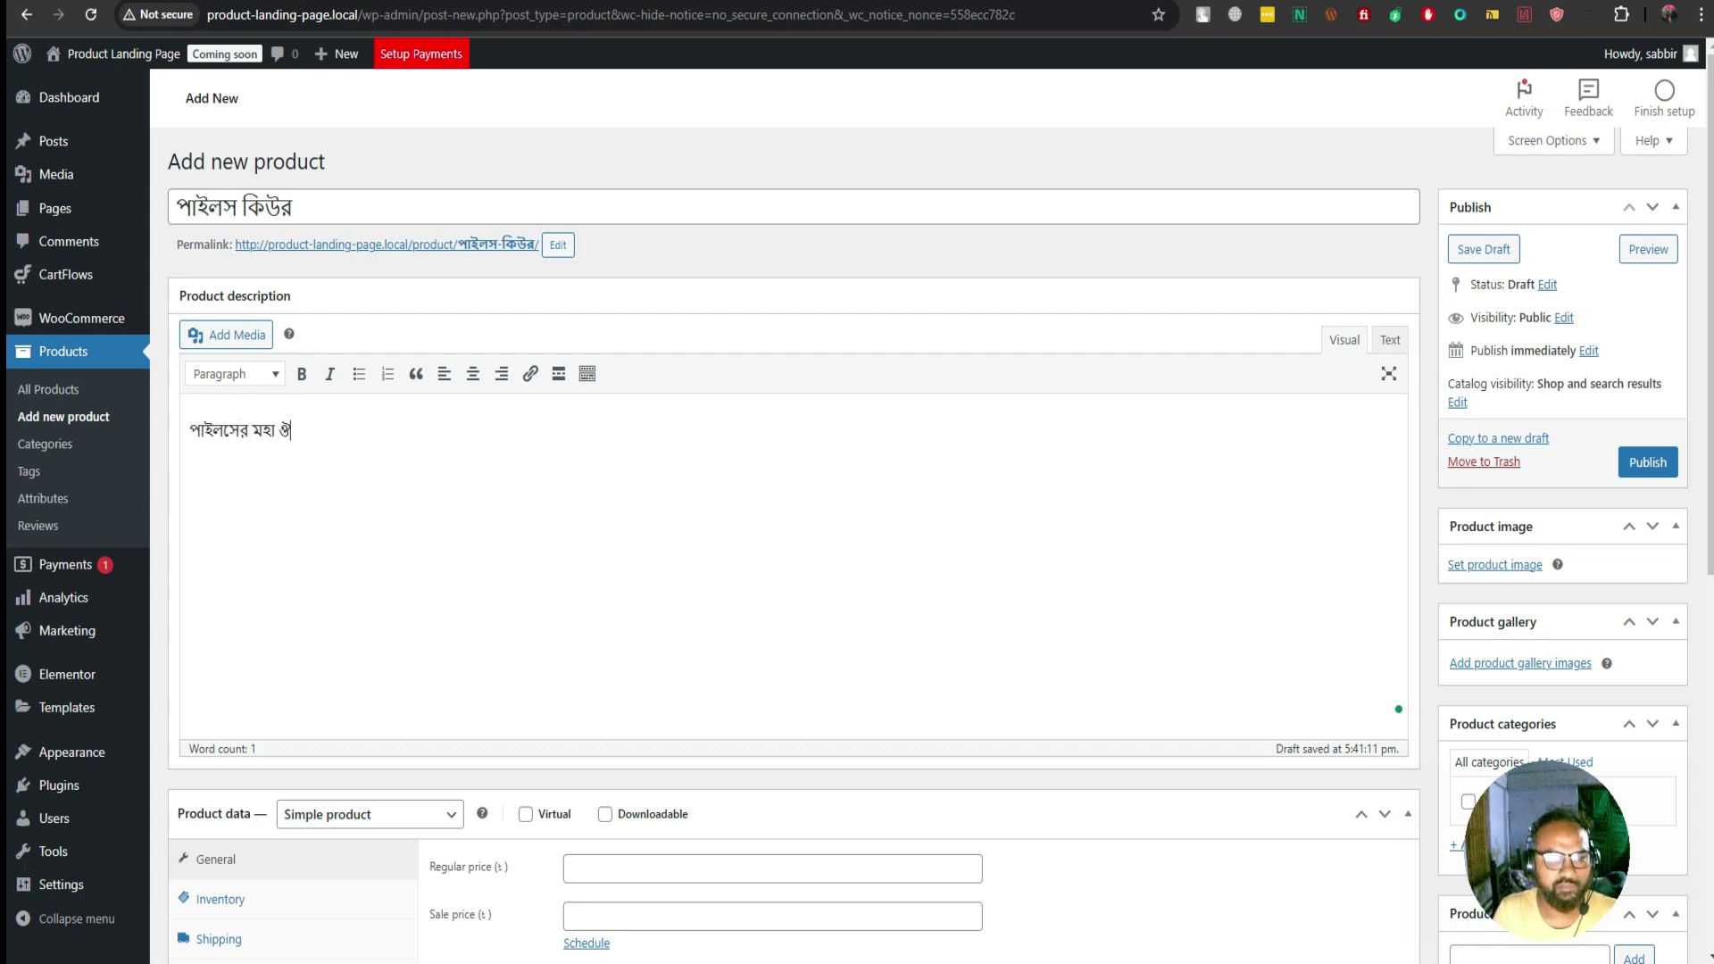
type("ধ")
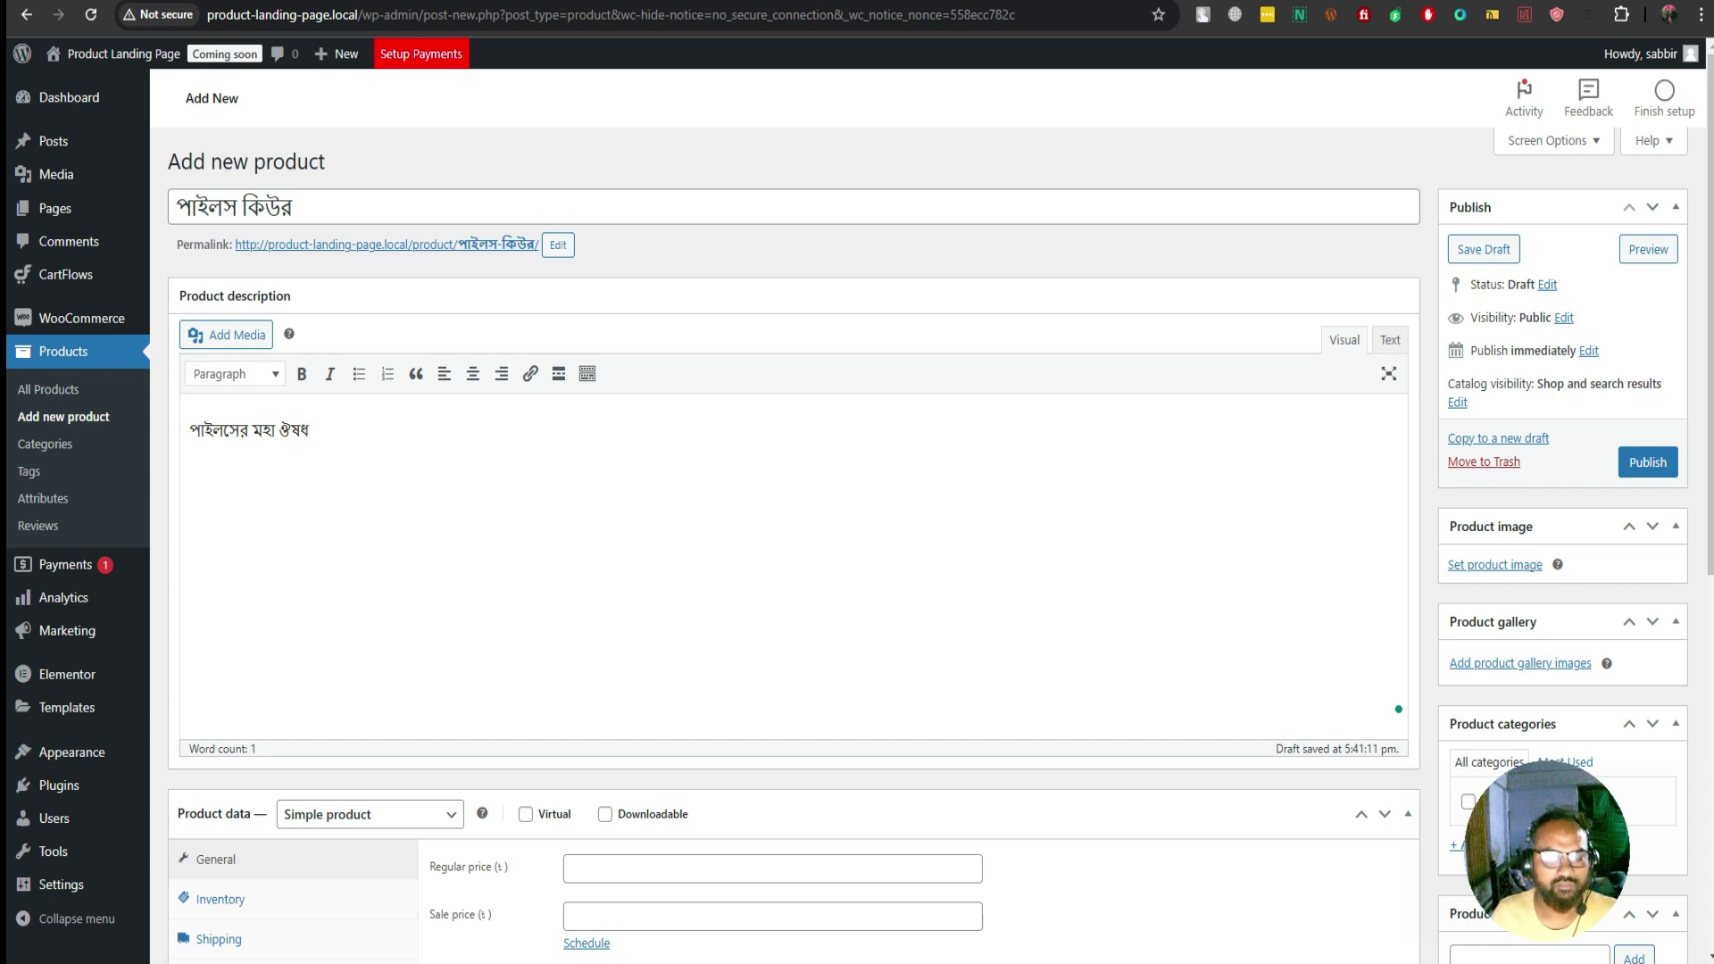
Set the product's regular price to 500, leaving the sale price empty
scroll(928, 545, "down", 4)
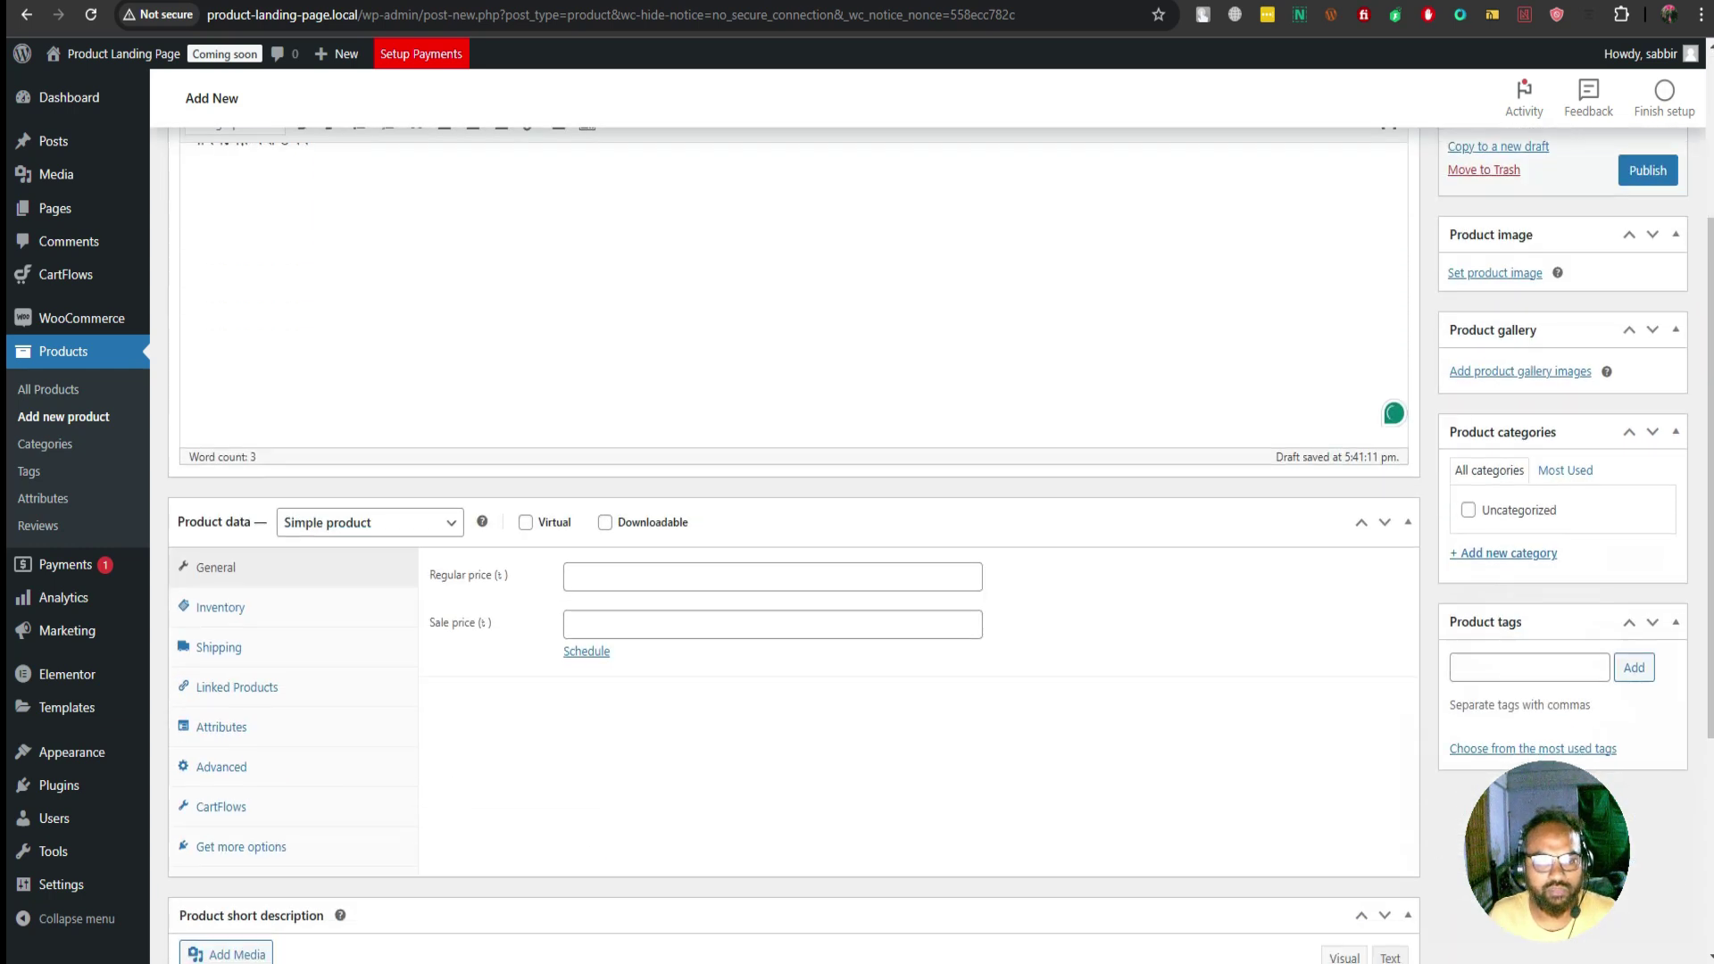
left_click(661, 480)
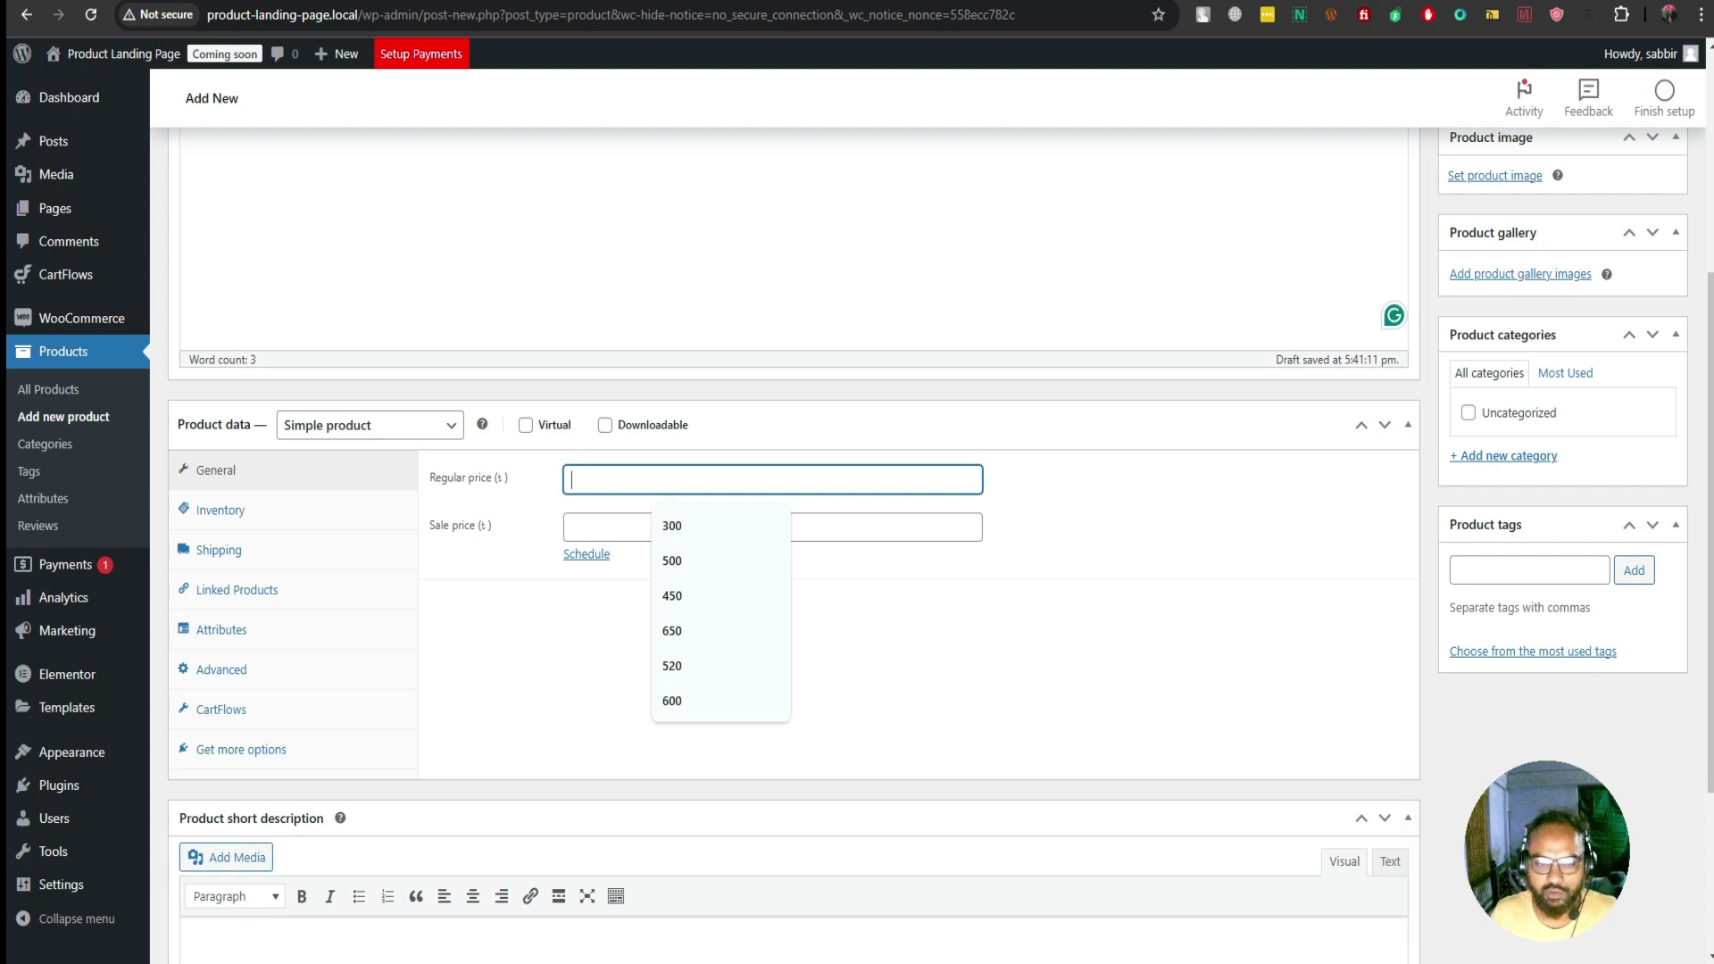
type("500")
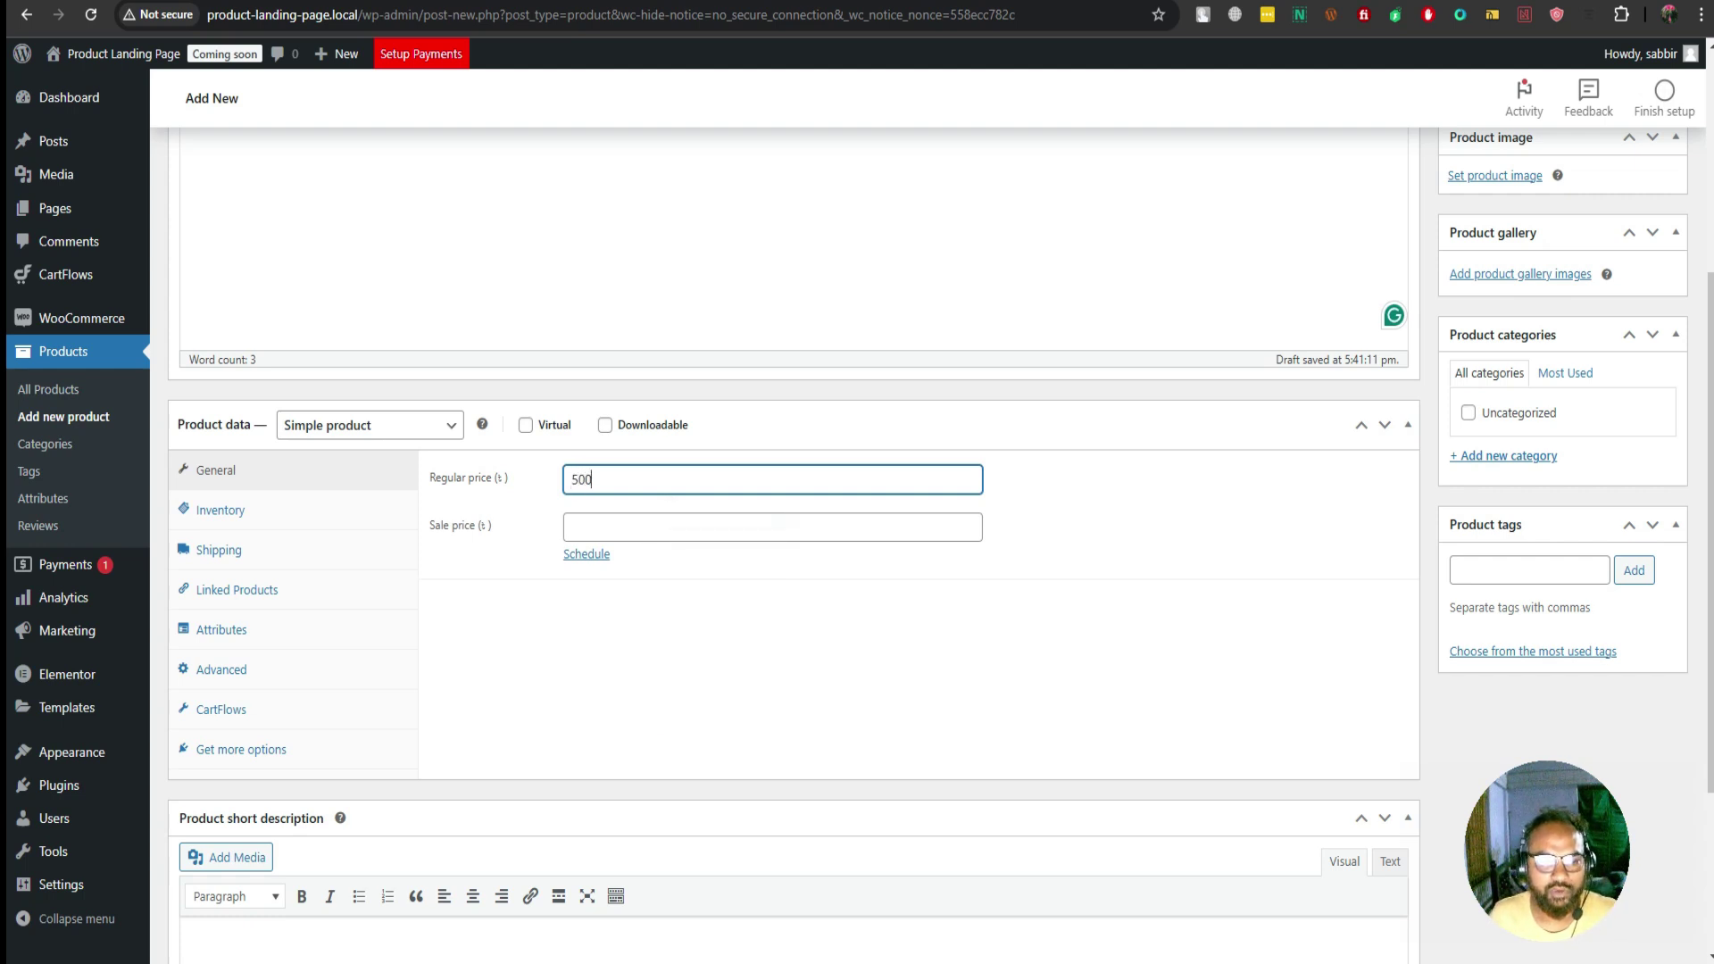
left_click(665, 527)
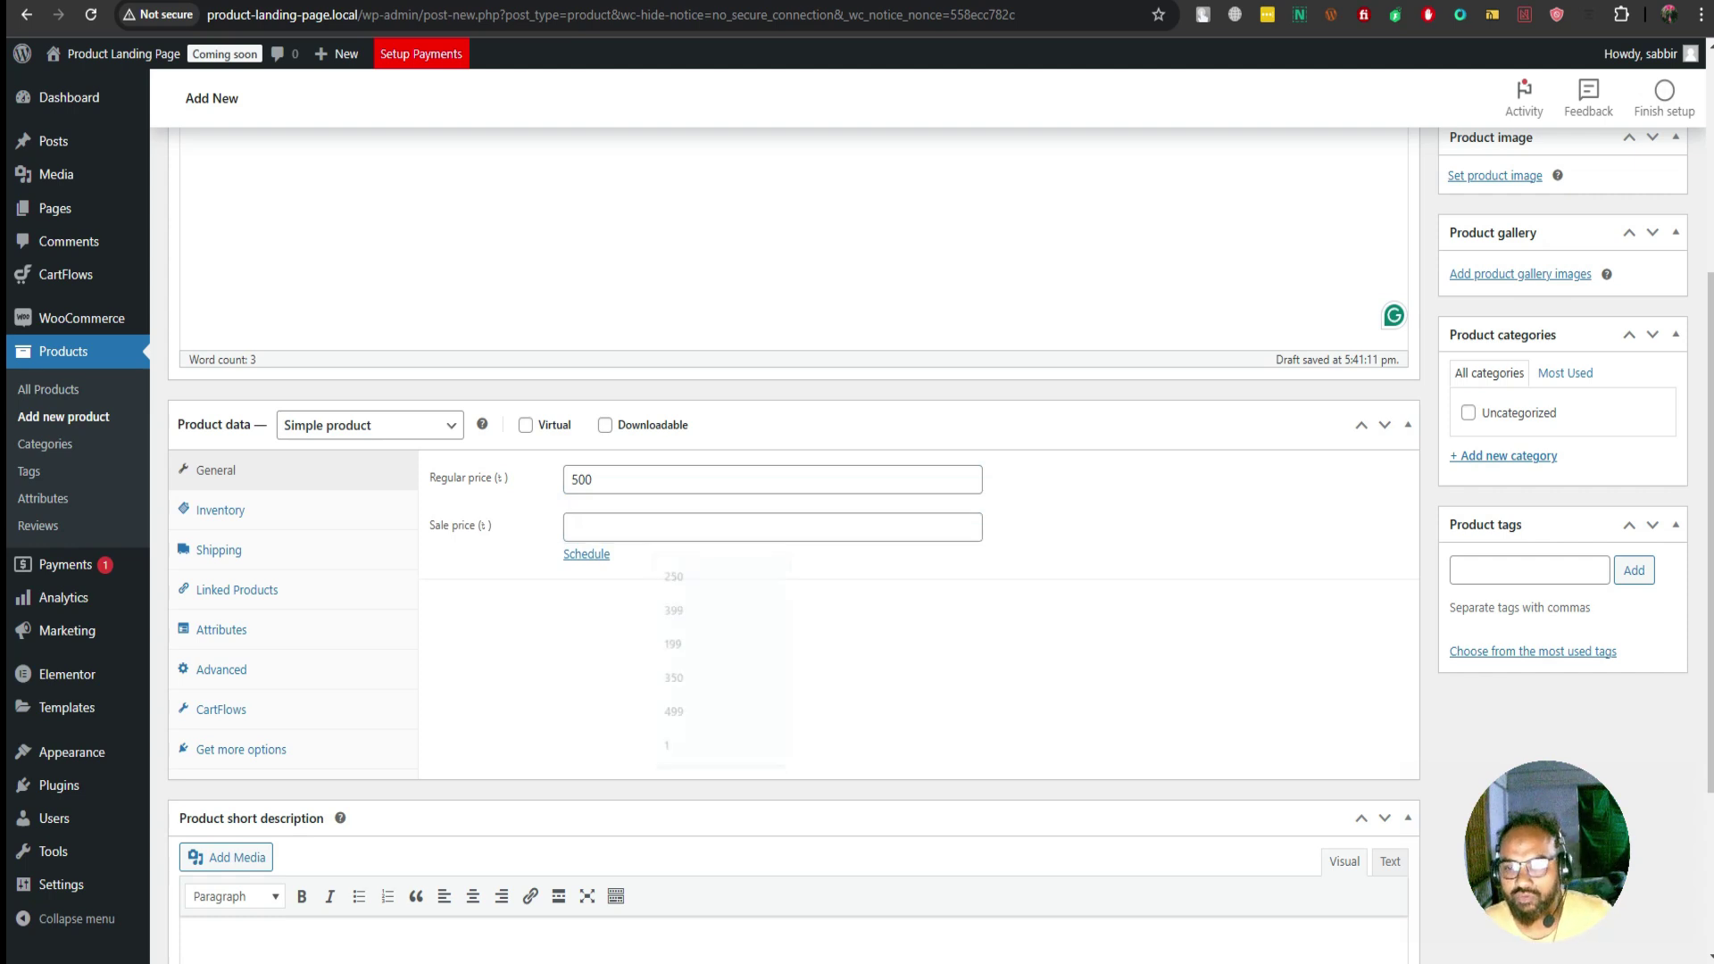
scroll(785, 535, "up", 1)
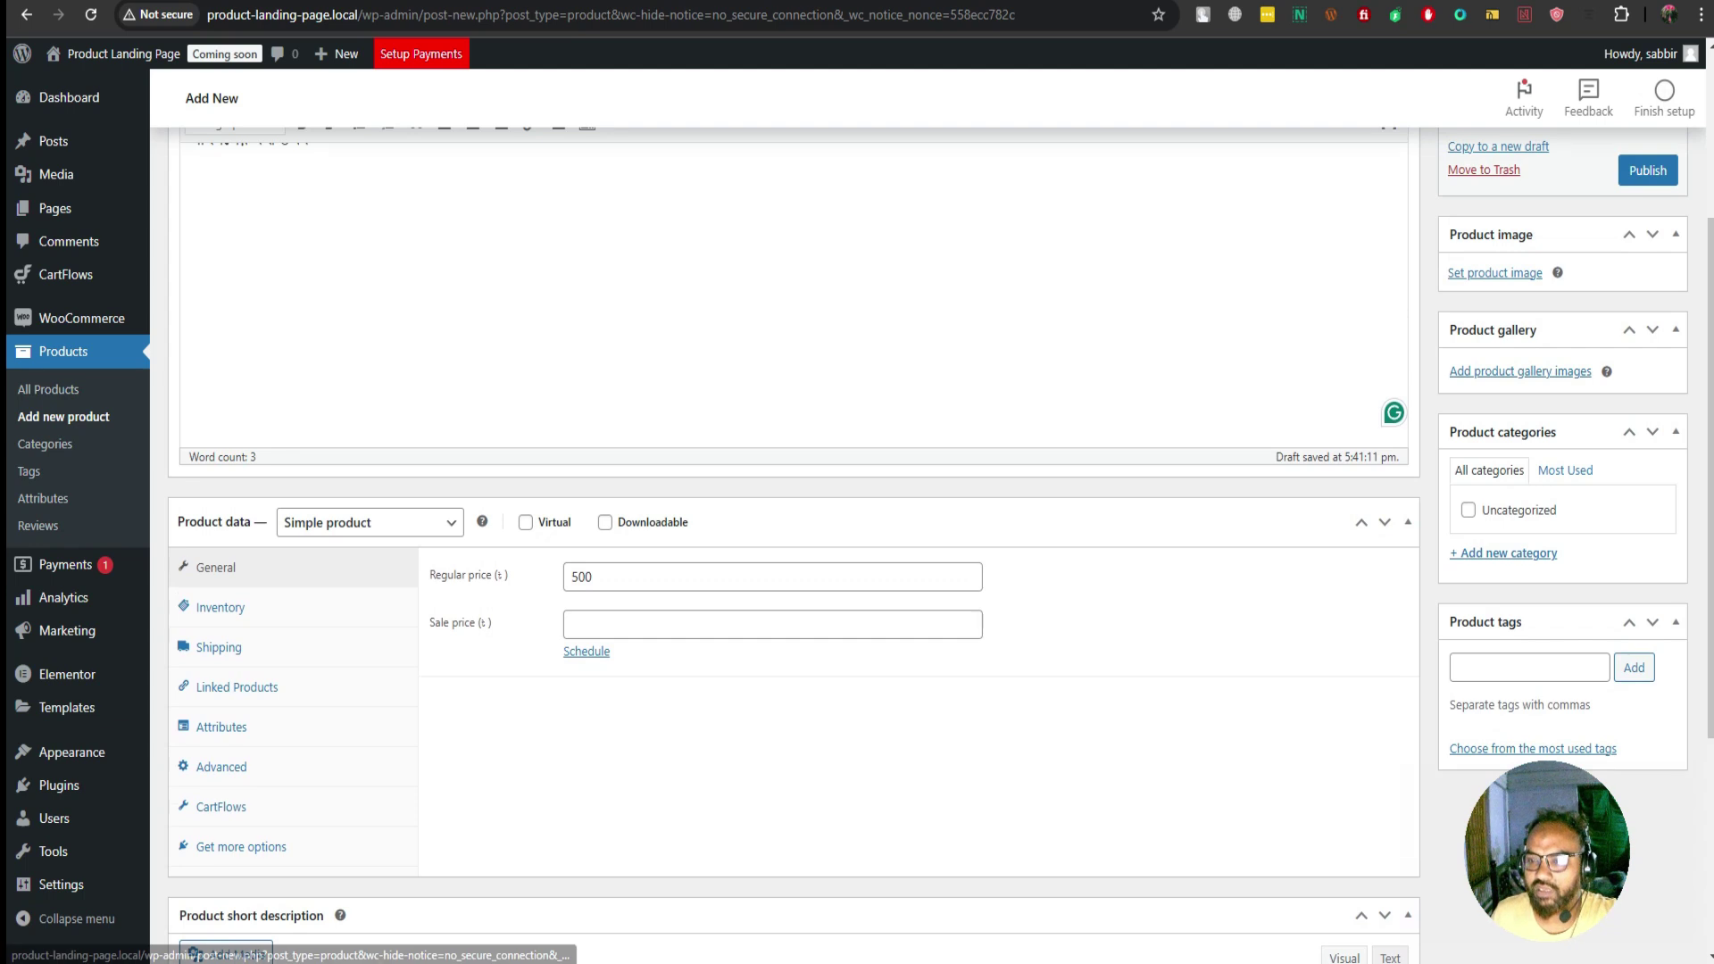
Create a new 'Homeo' product category and assign it to the product
left_click(1508, 553)
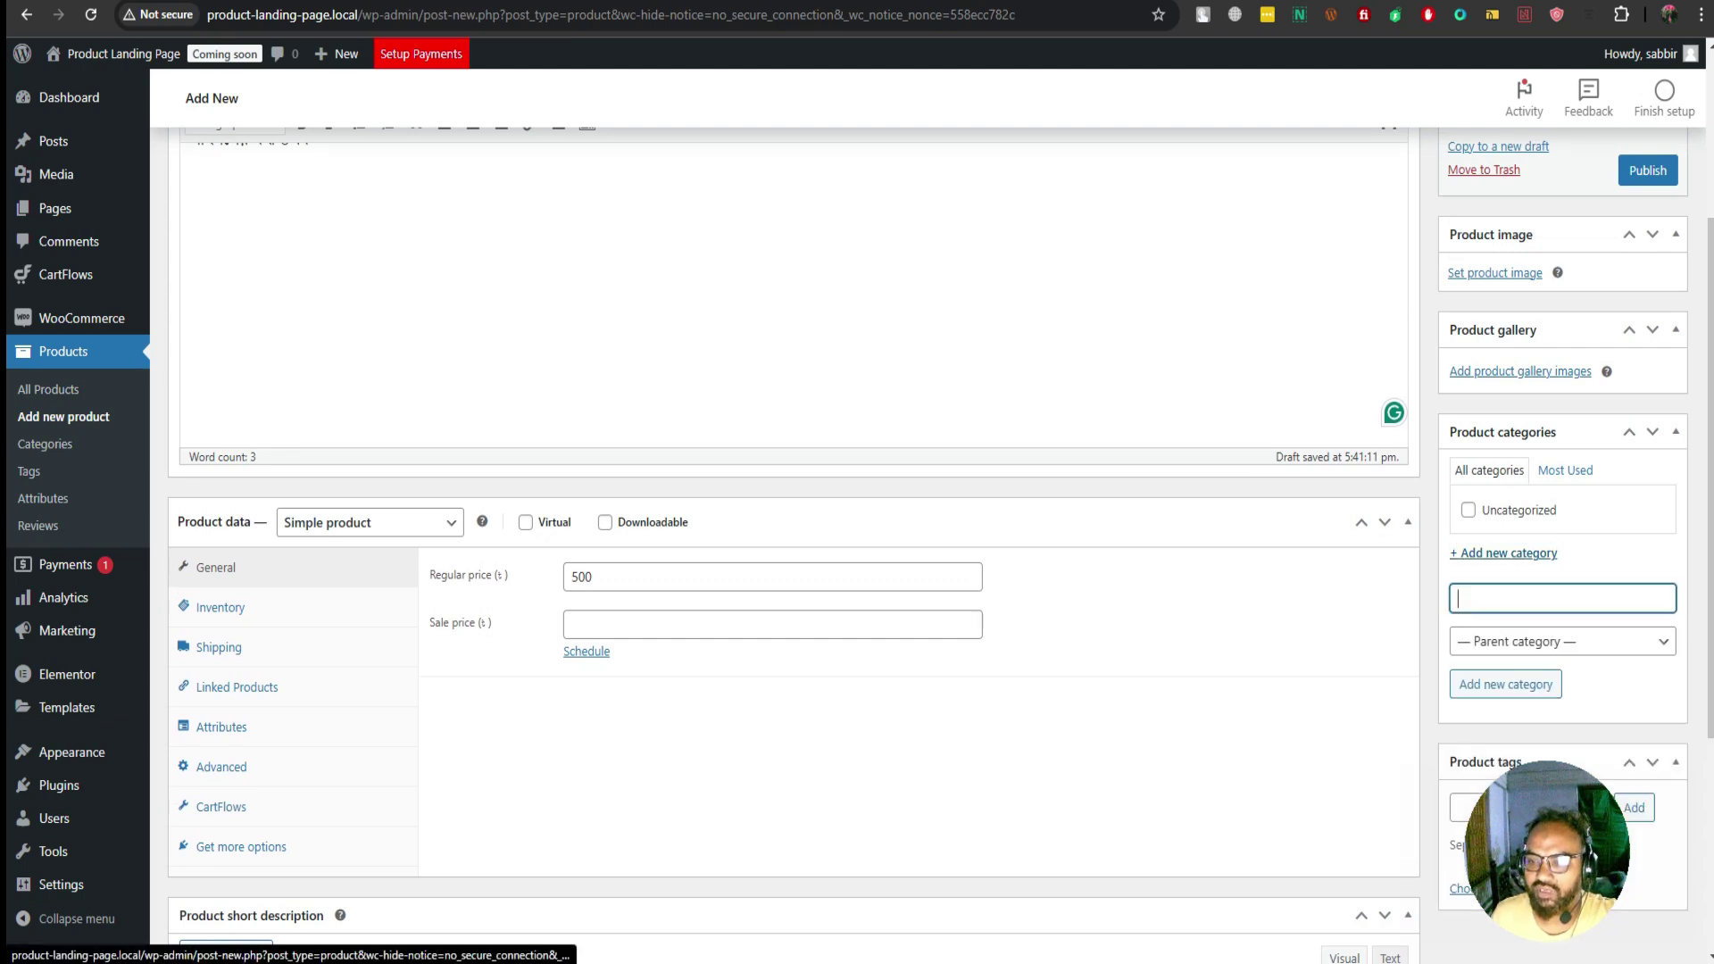
type("apple")
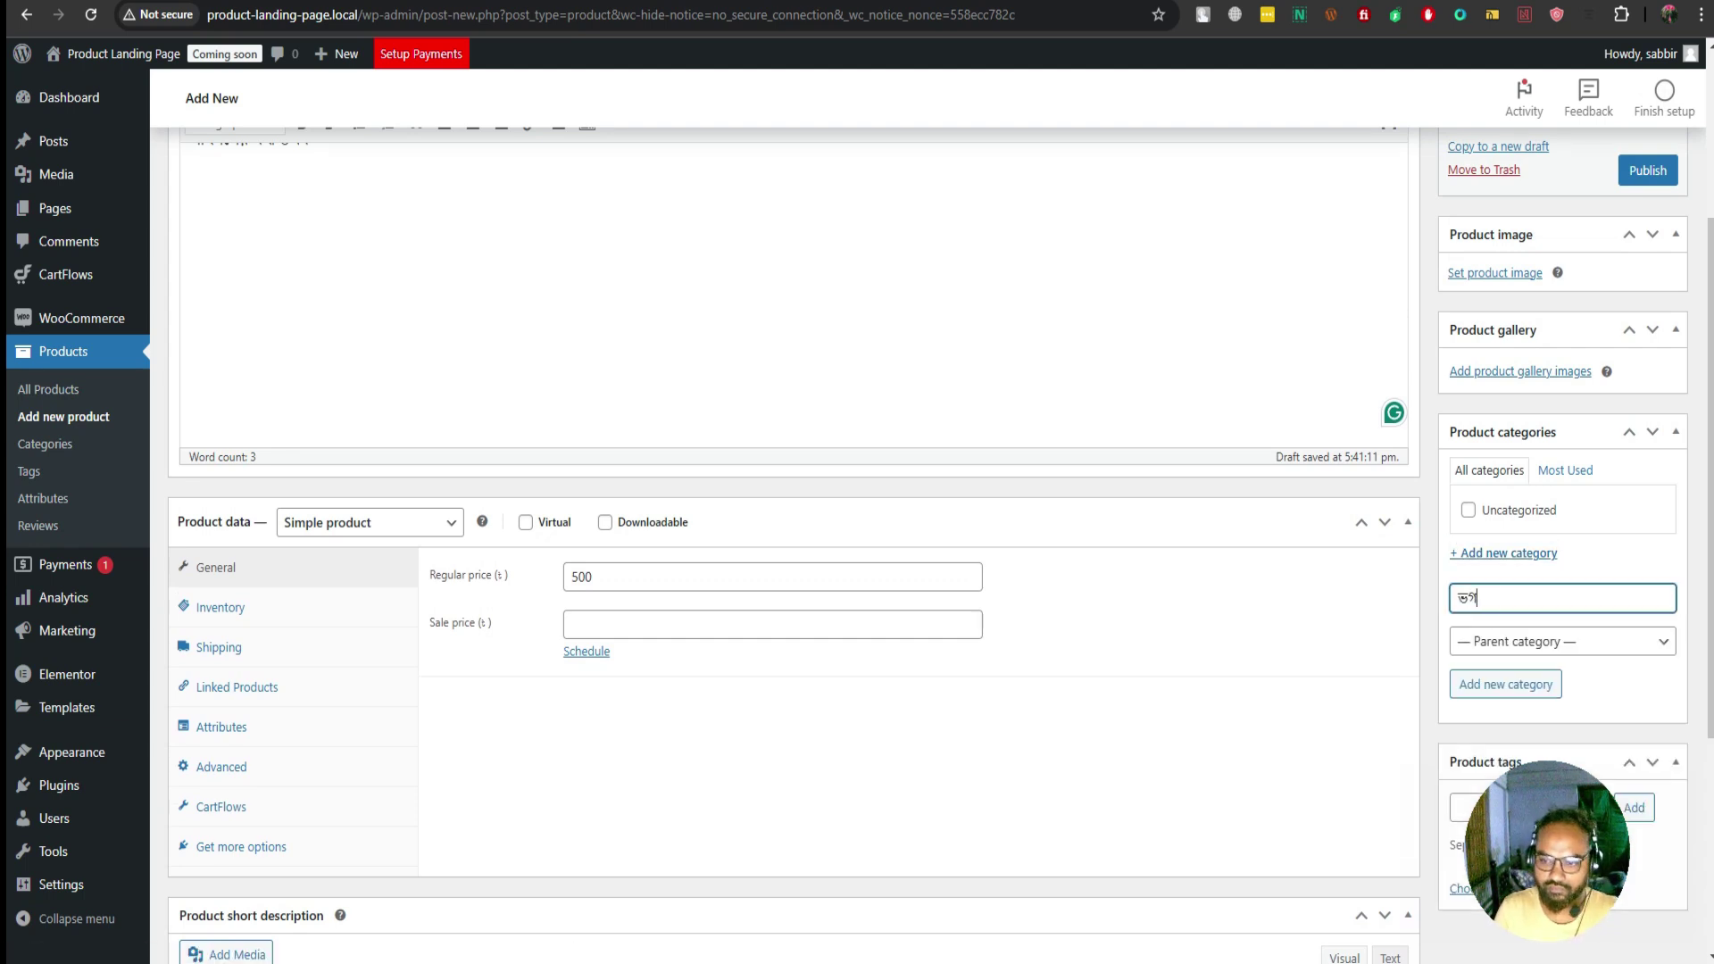
key("BackSpace")
key("BackSpace")
key("BackSpace")
key("BackSpace")
key("BackSpace")
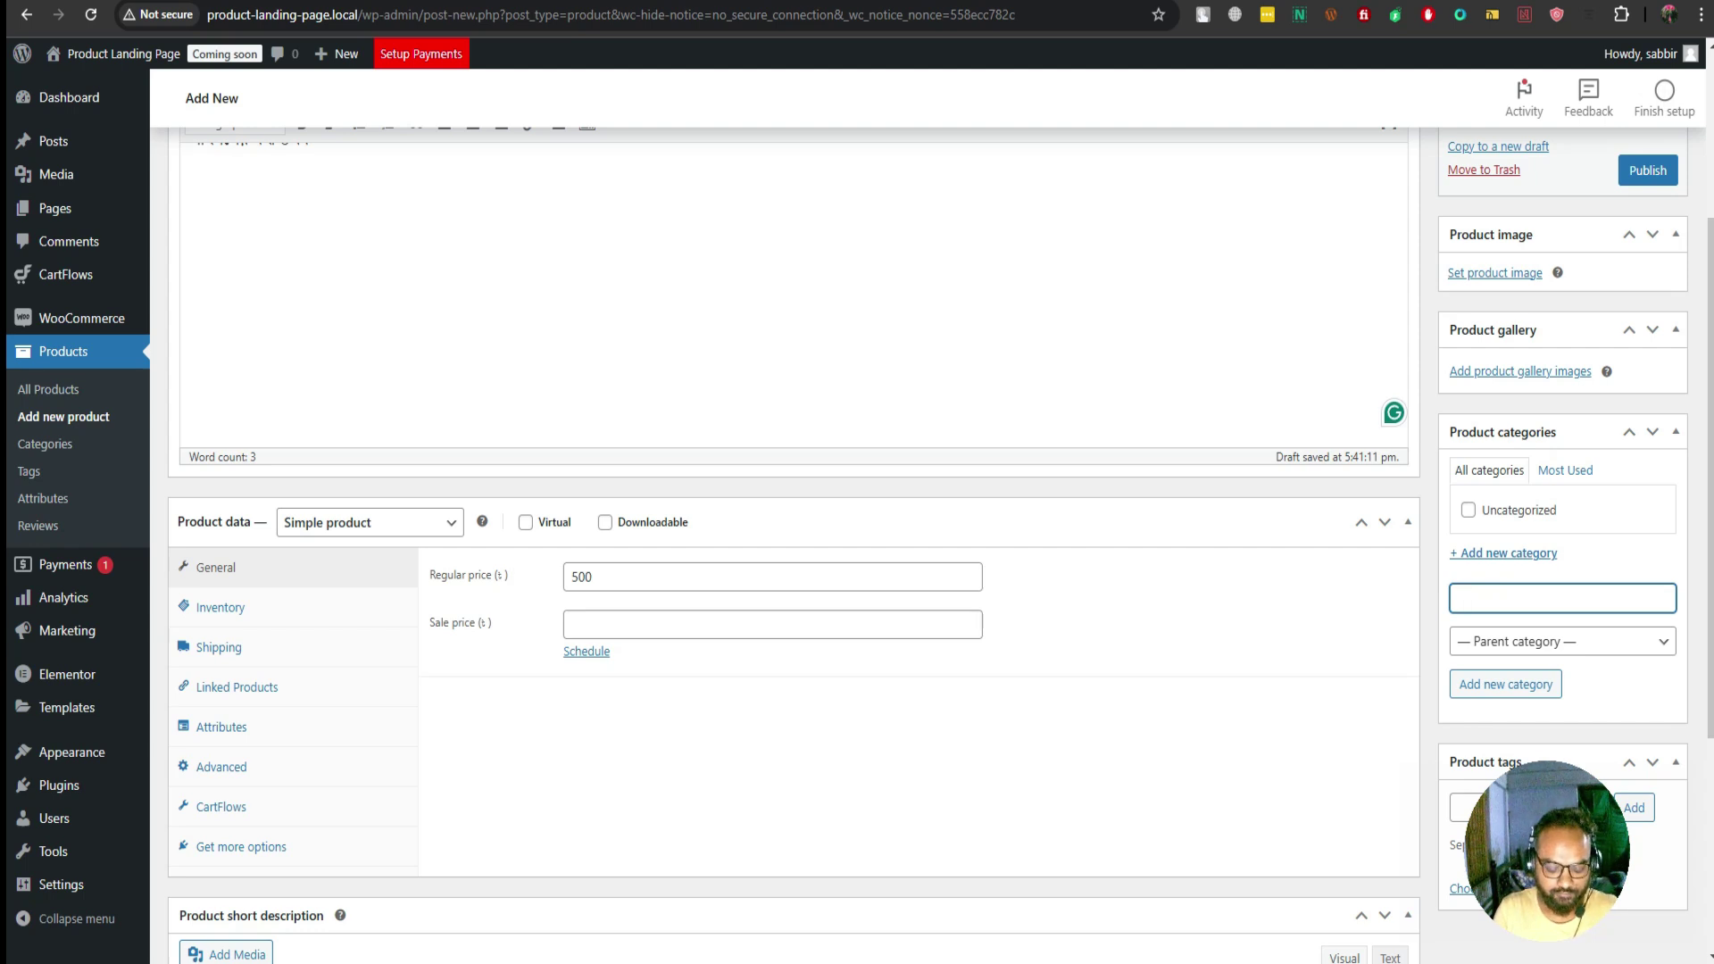
type("Homeo")
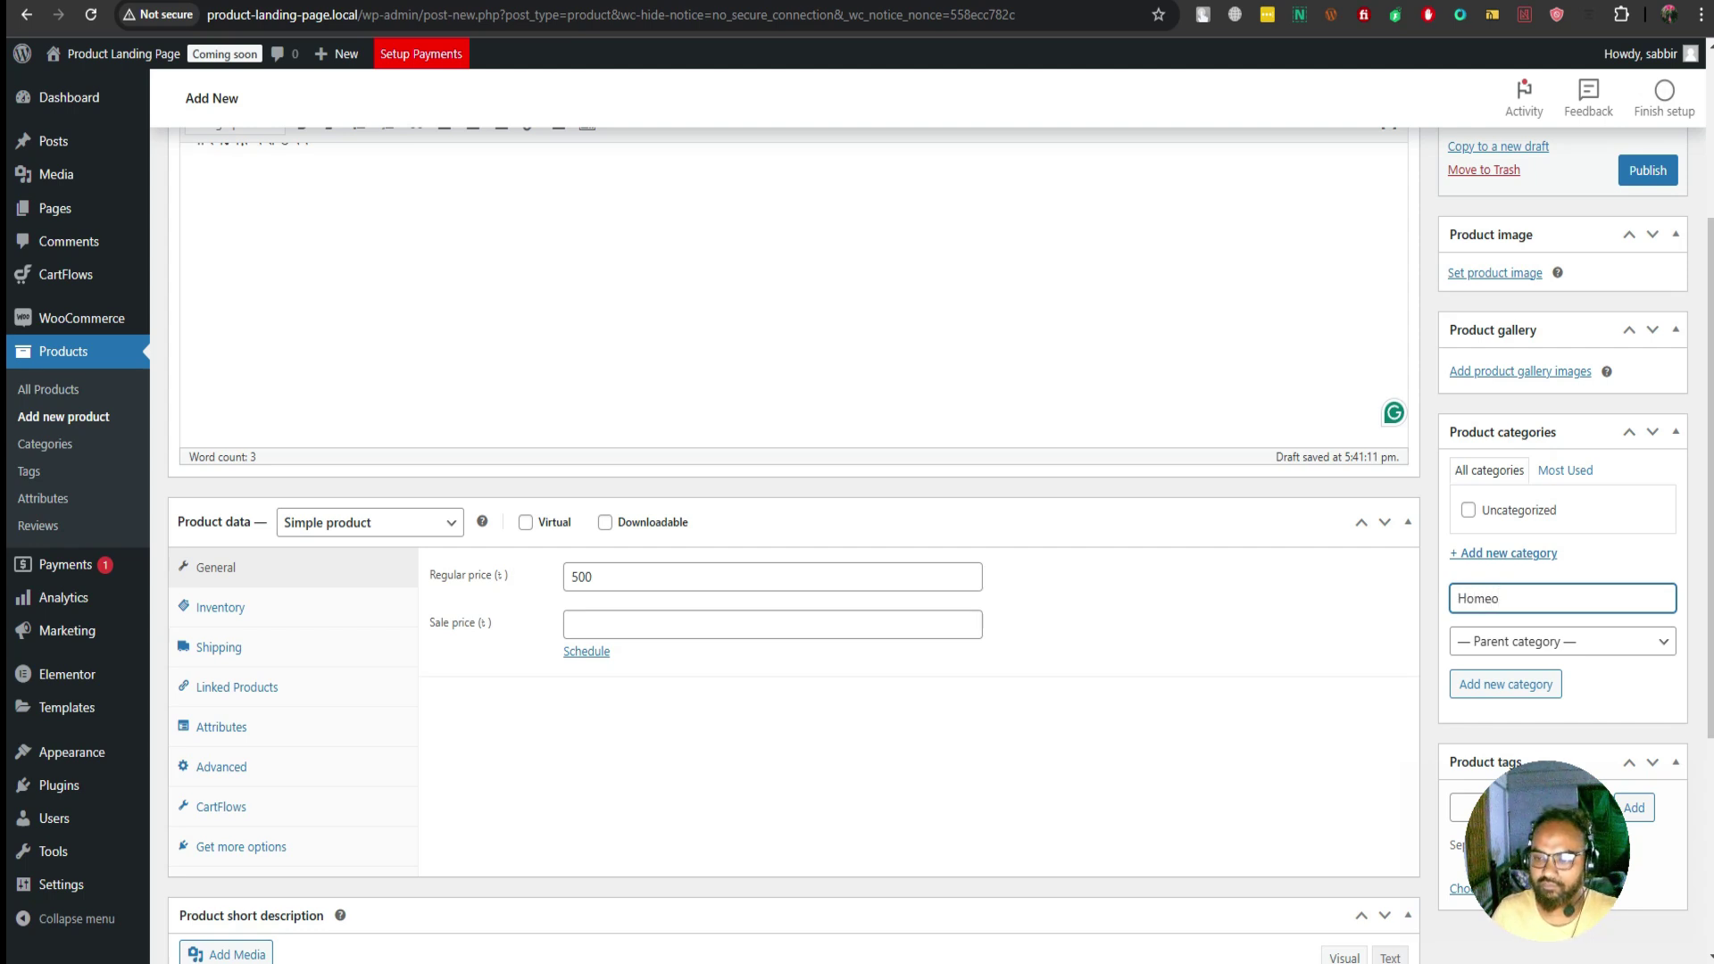
key("Return")
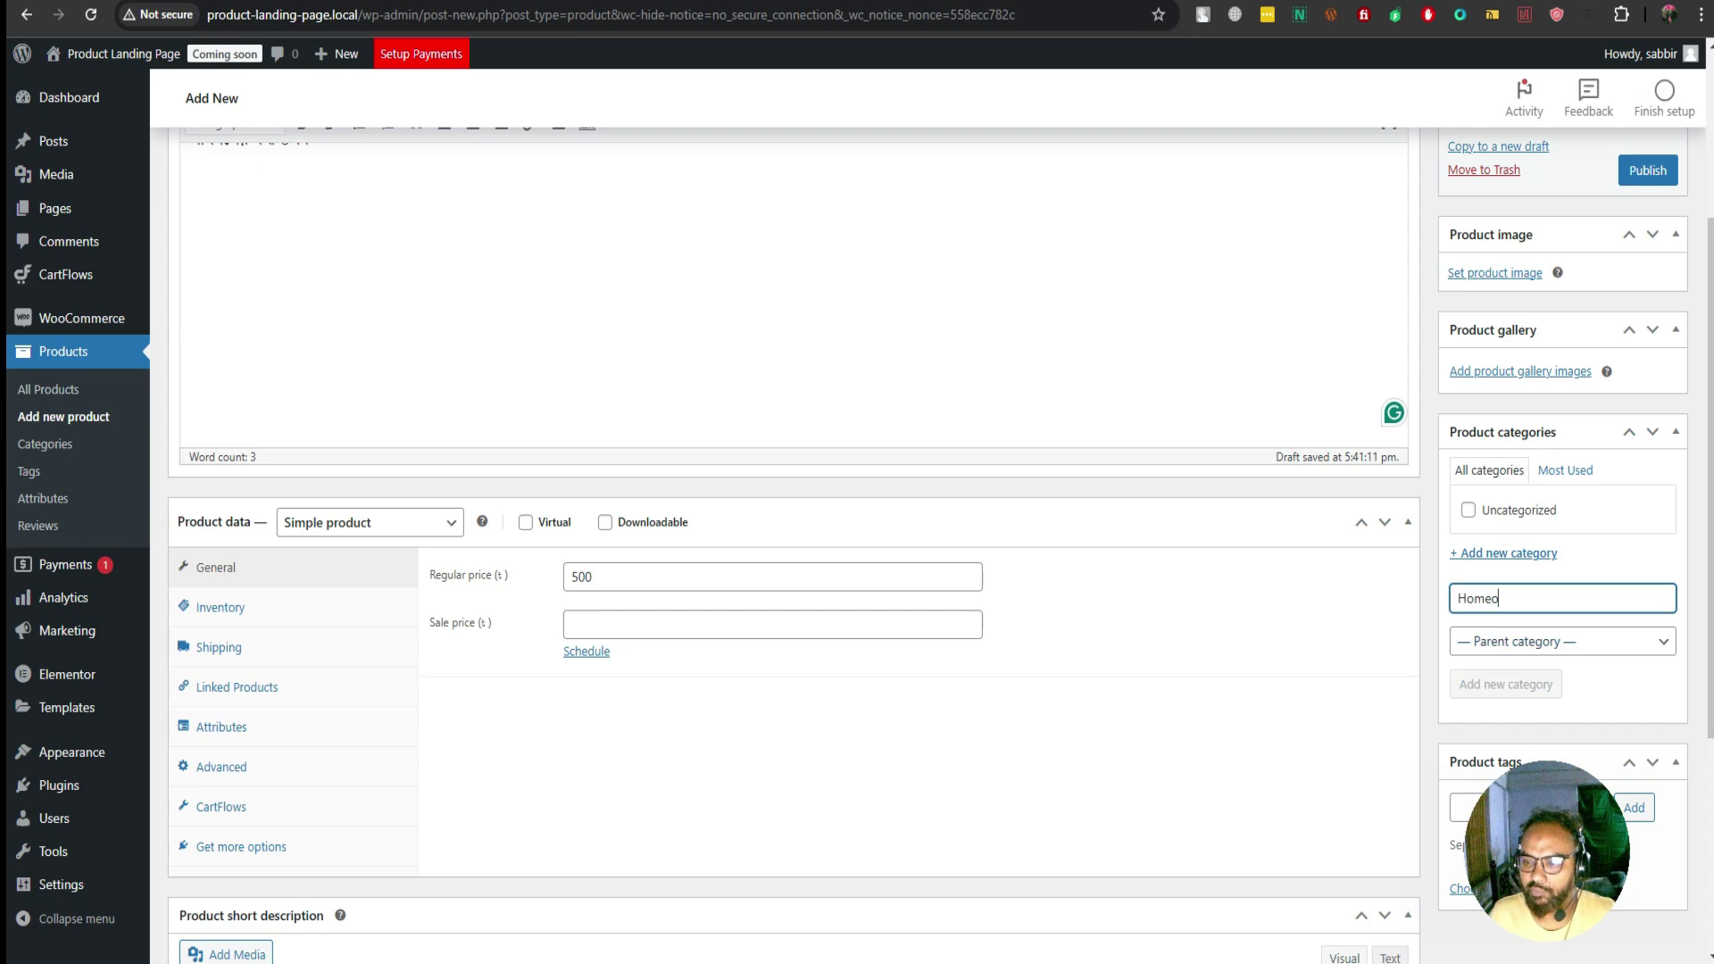
key("Return")
Publish the পাইলস কিউর product and dismiss the store setup banner
scroll(795, 536, "down", 4)
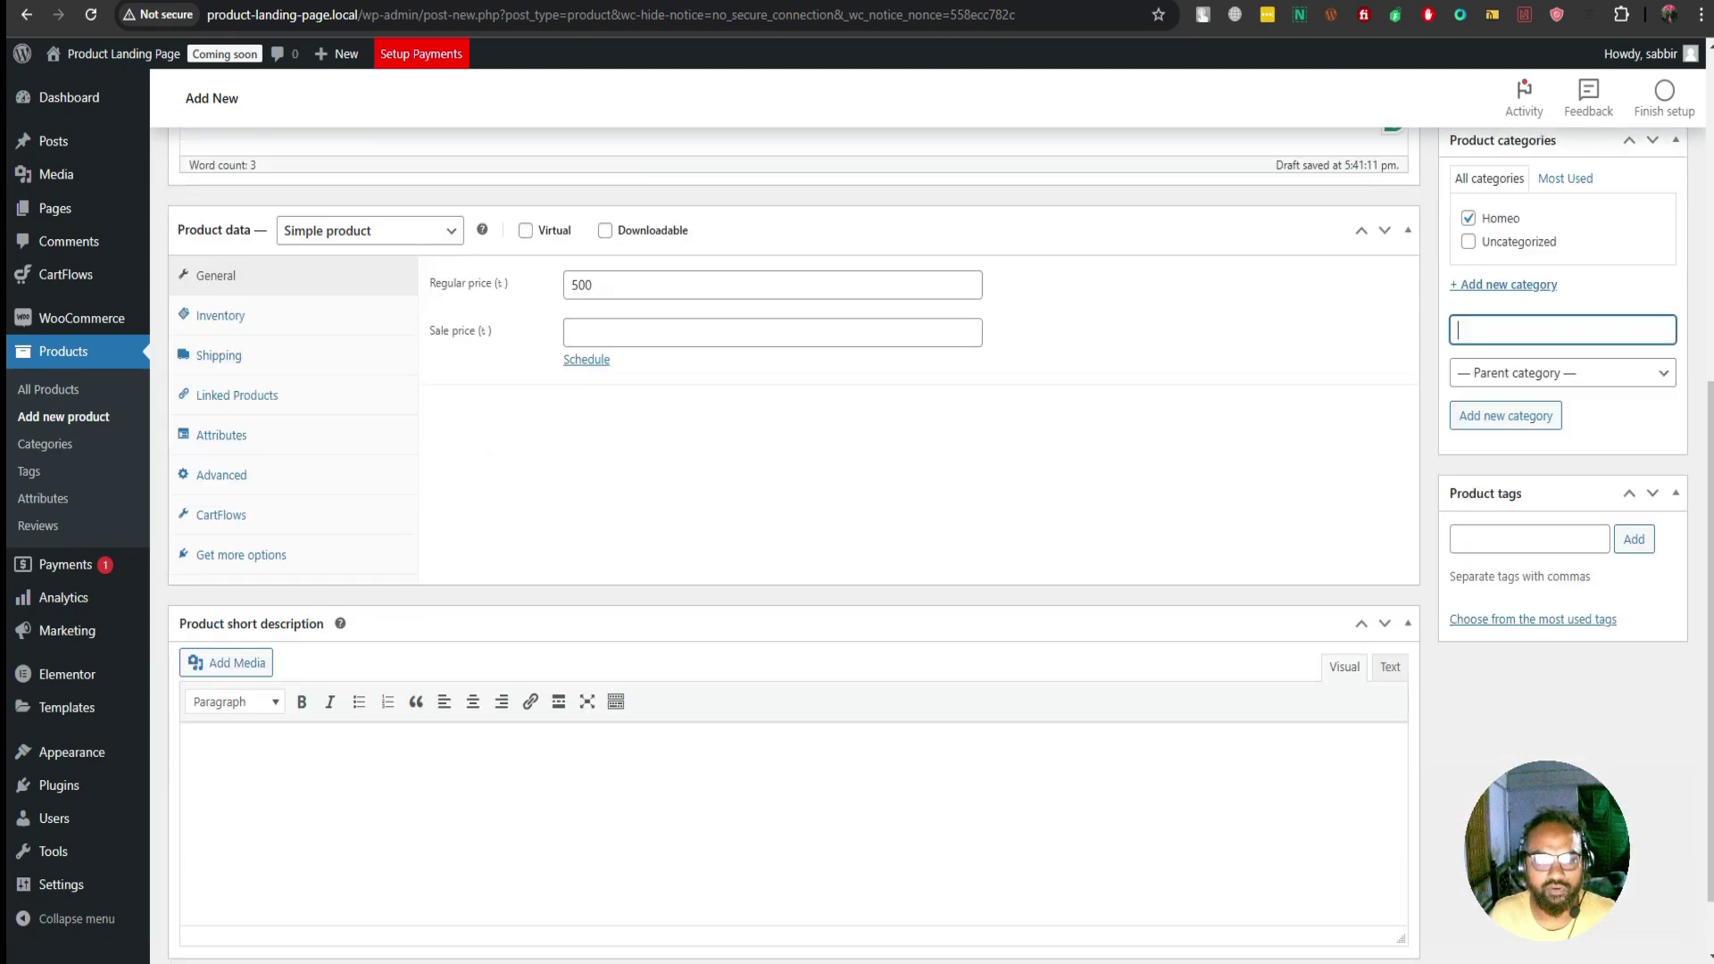
scroll(794, 535, "up", 6)
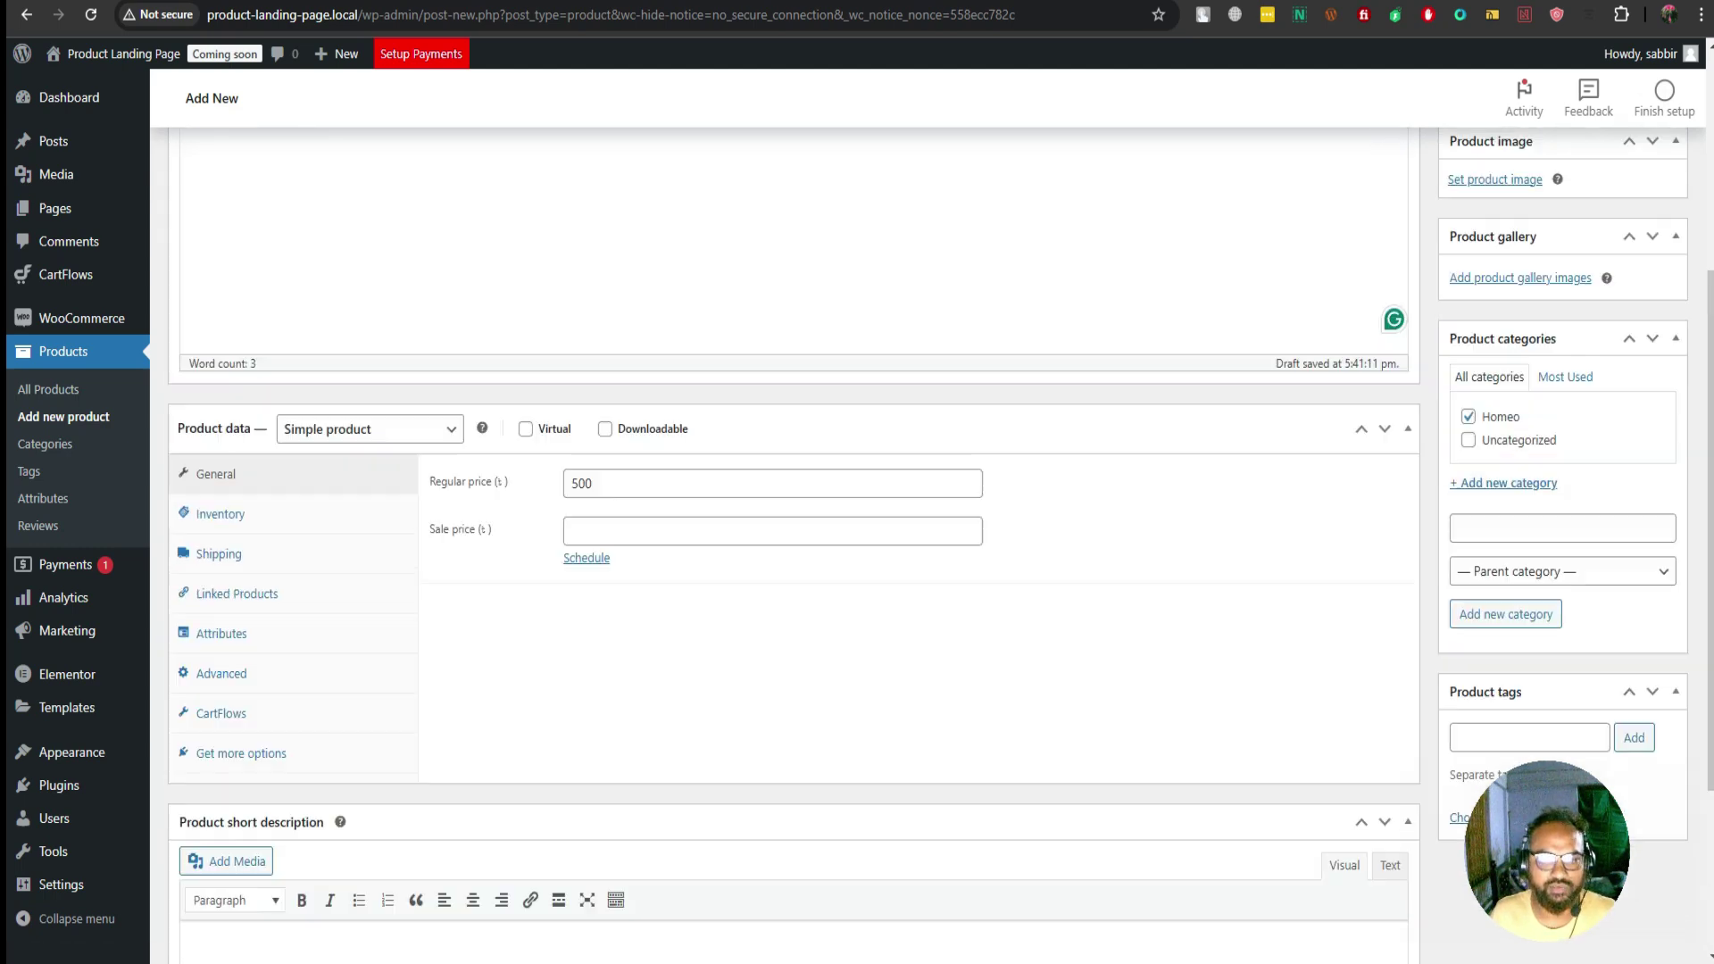
left_click(1648, 380)
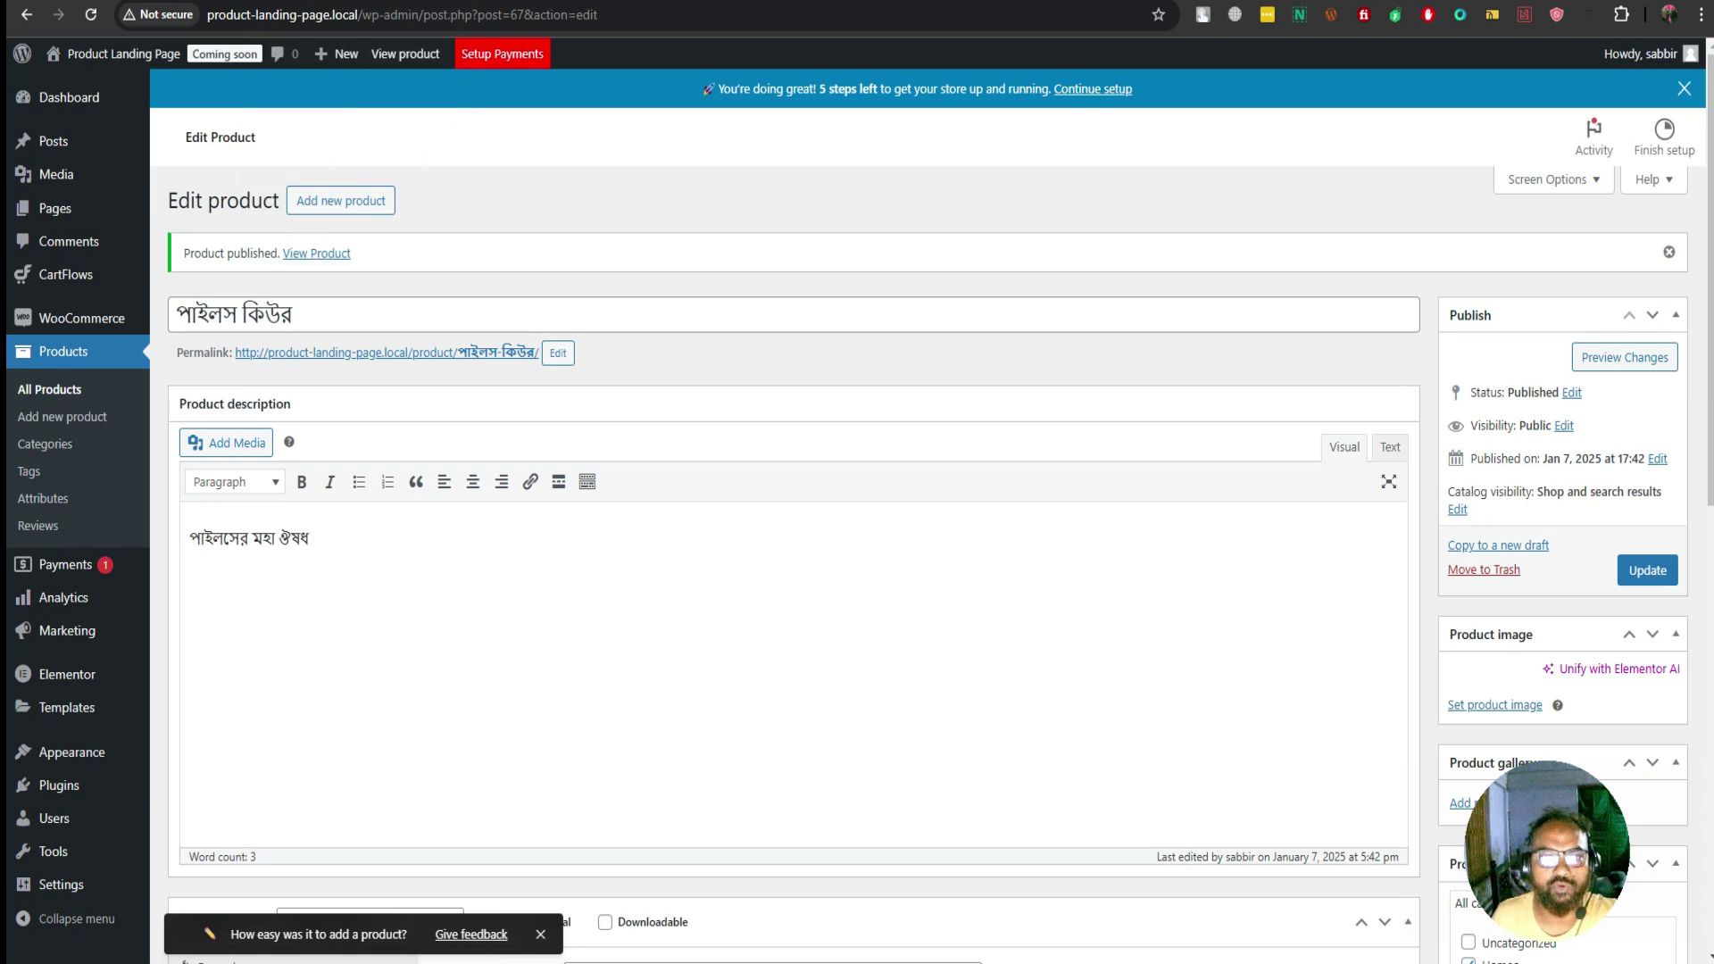
left_click(1684, 88)
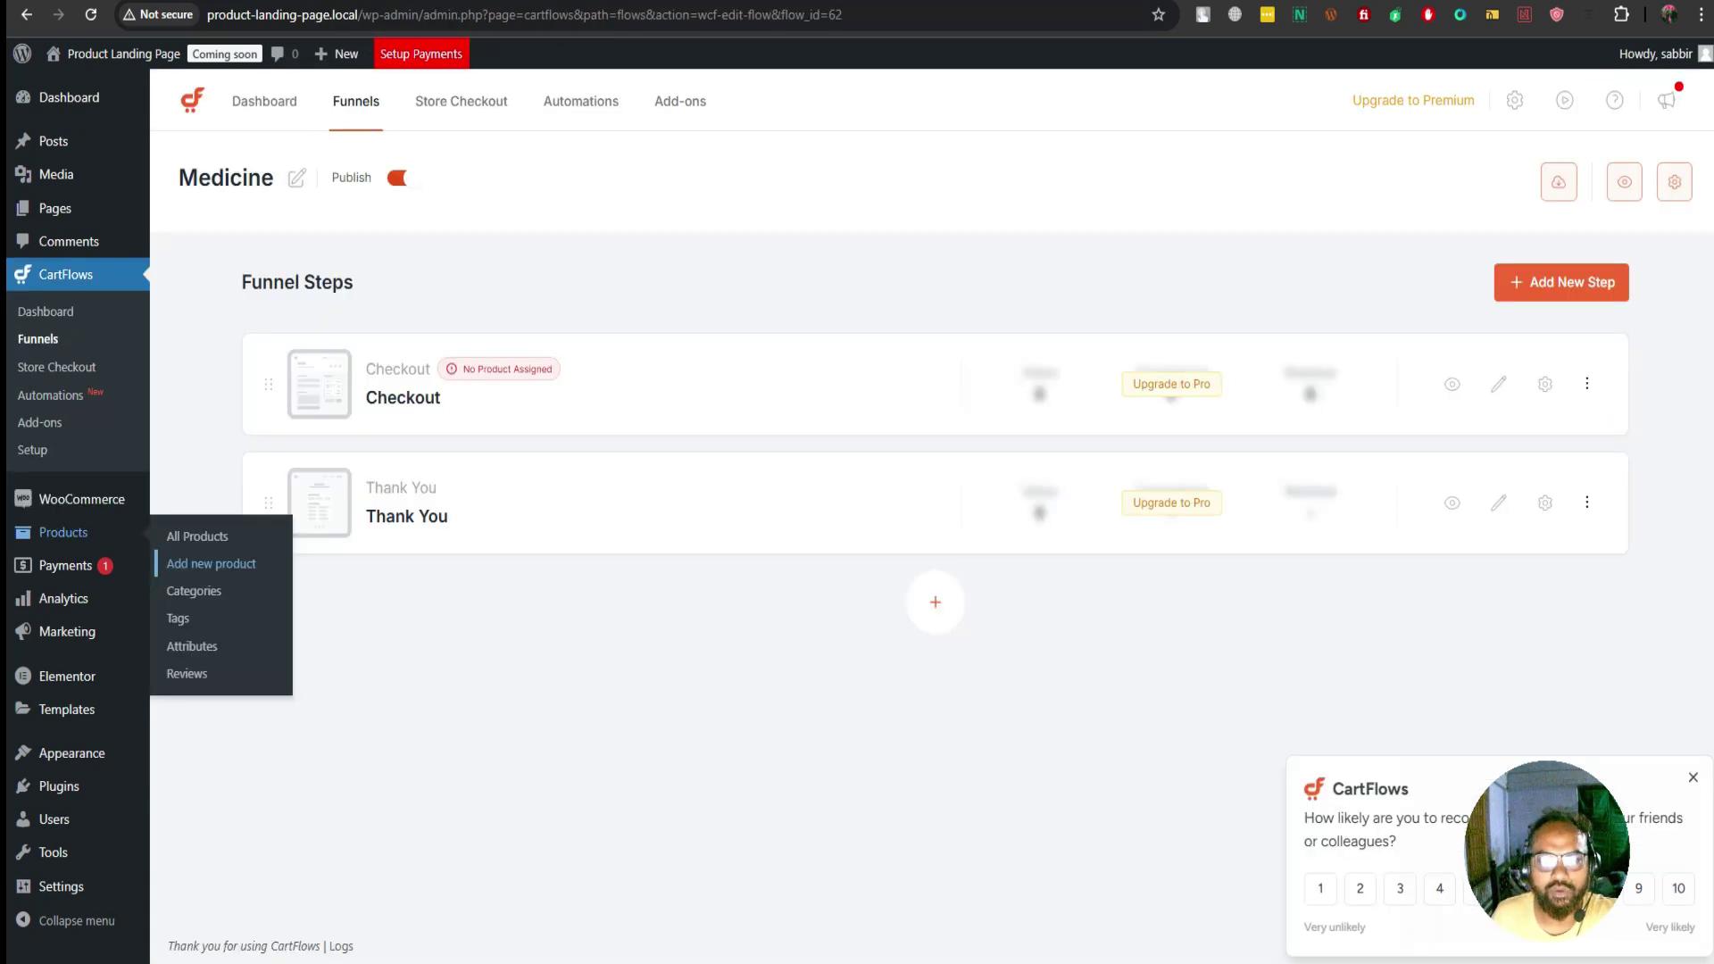
Search 'পাইলস' in the Checkout step's product finder and add পাইলস কিউর
left_click(1545, 384)
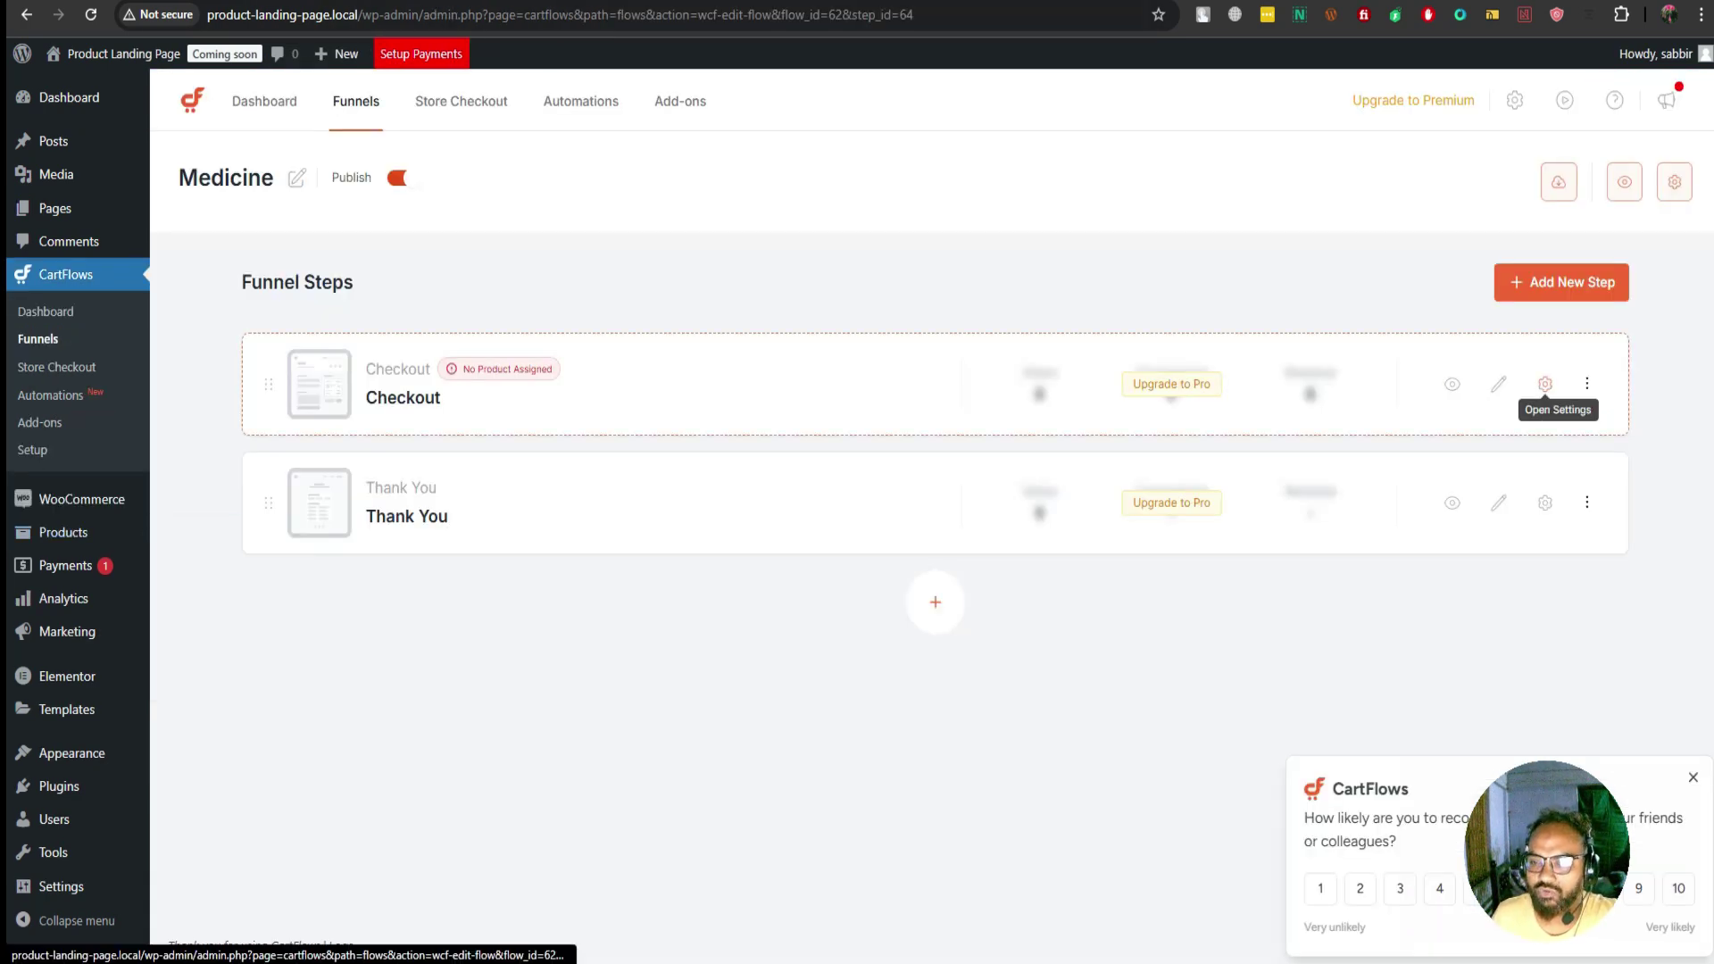
left_click(1545, 384)
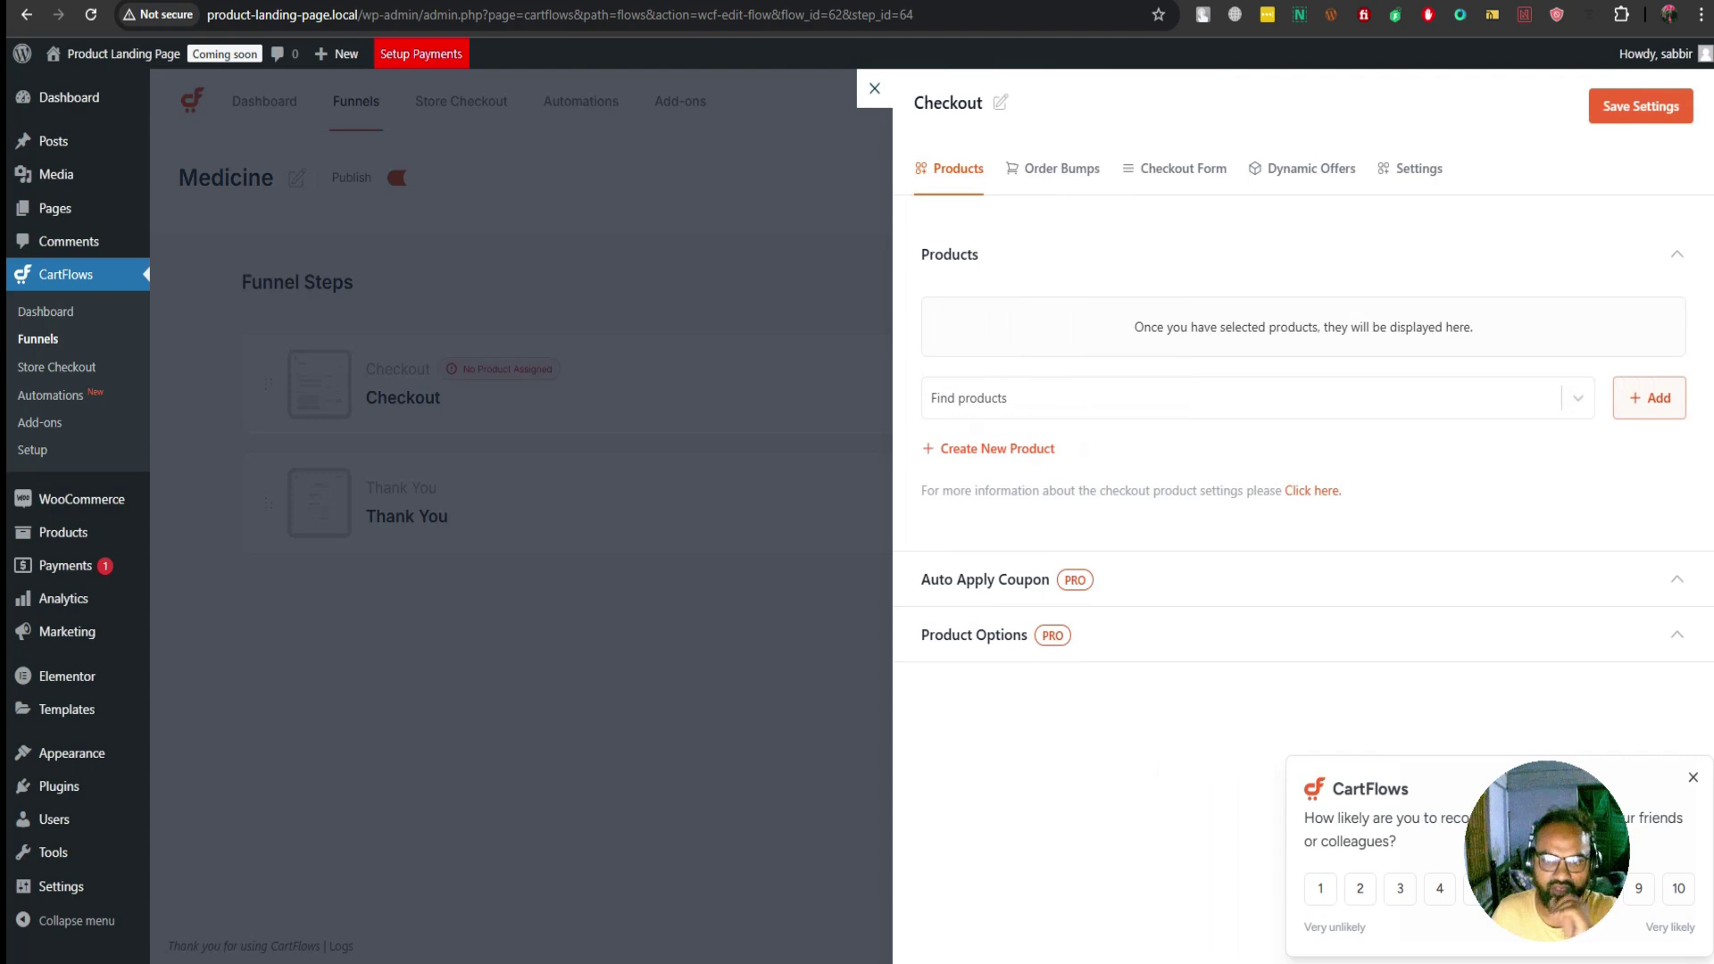
left_click(973, 399)
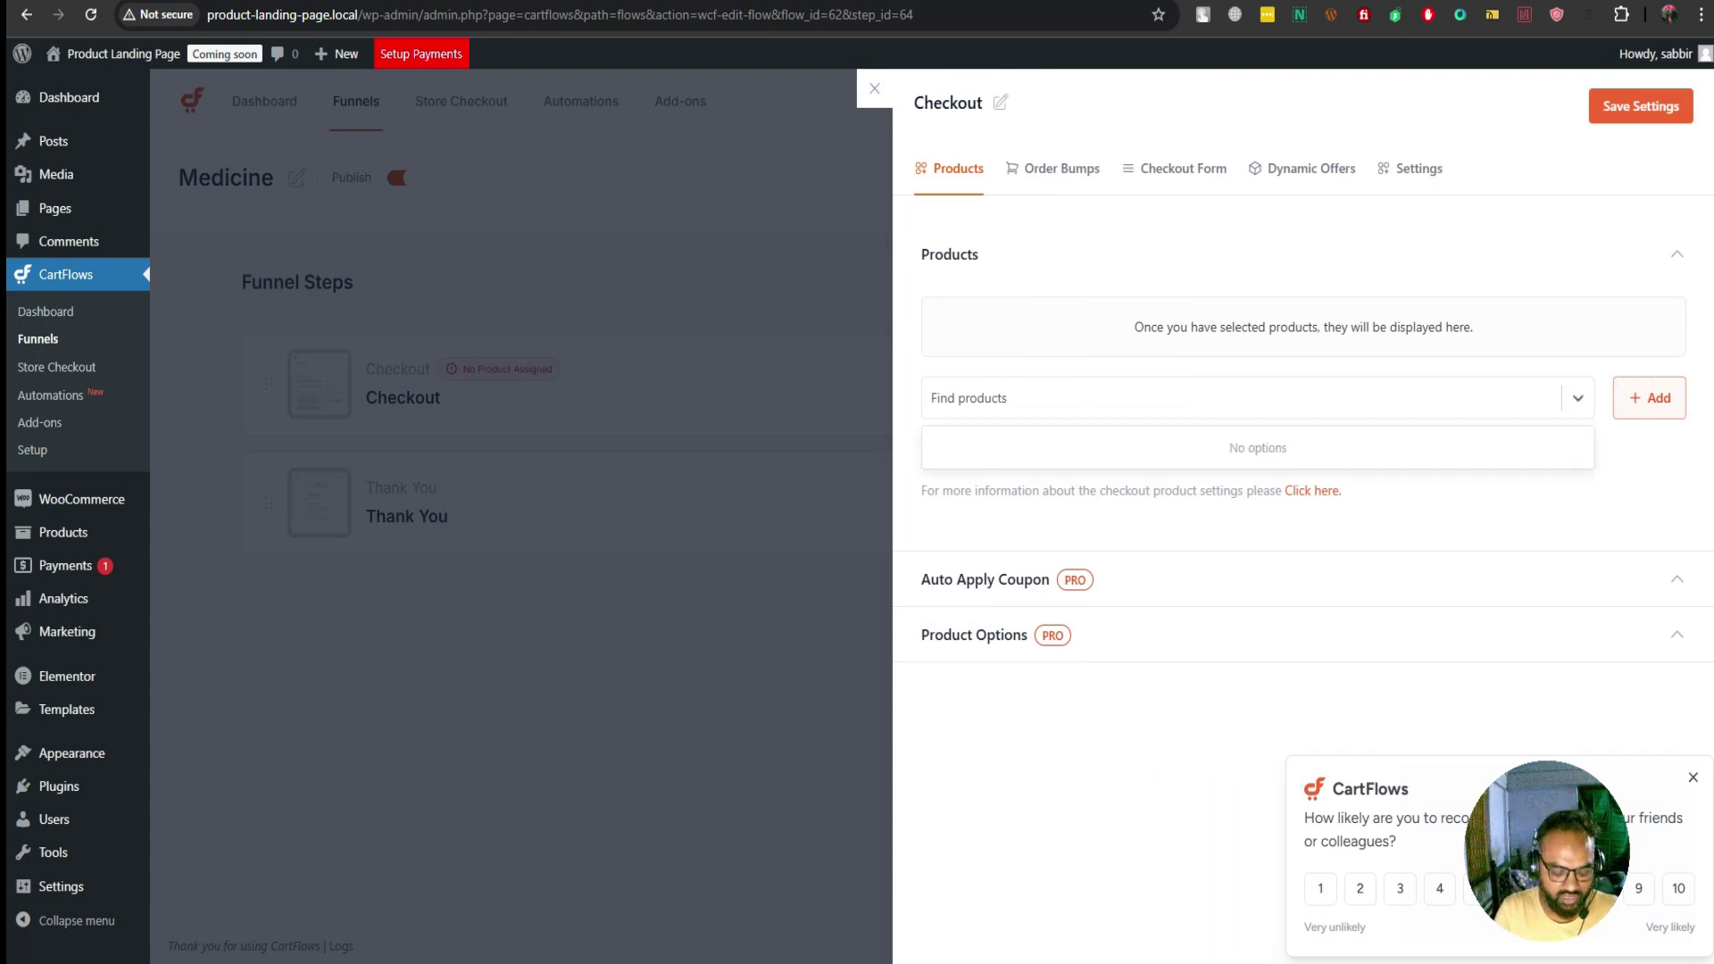
type("পাই")
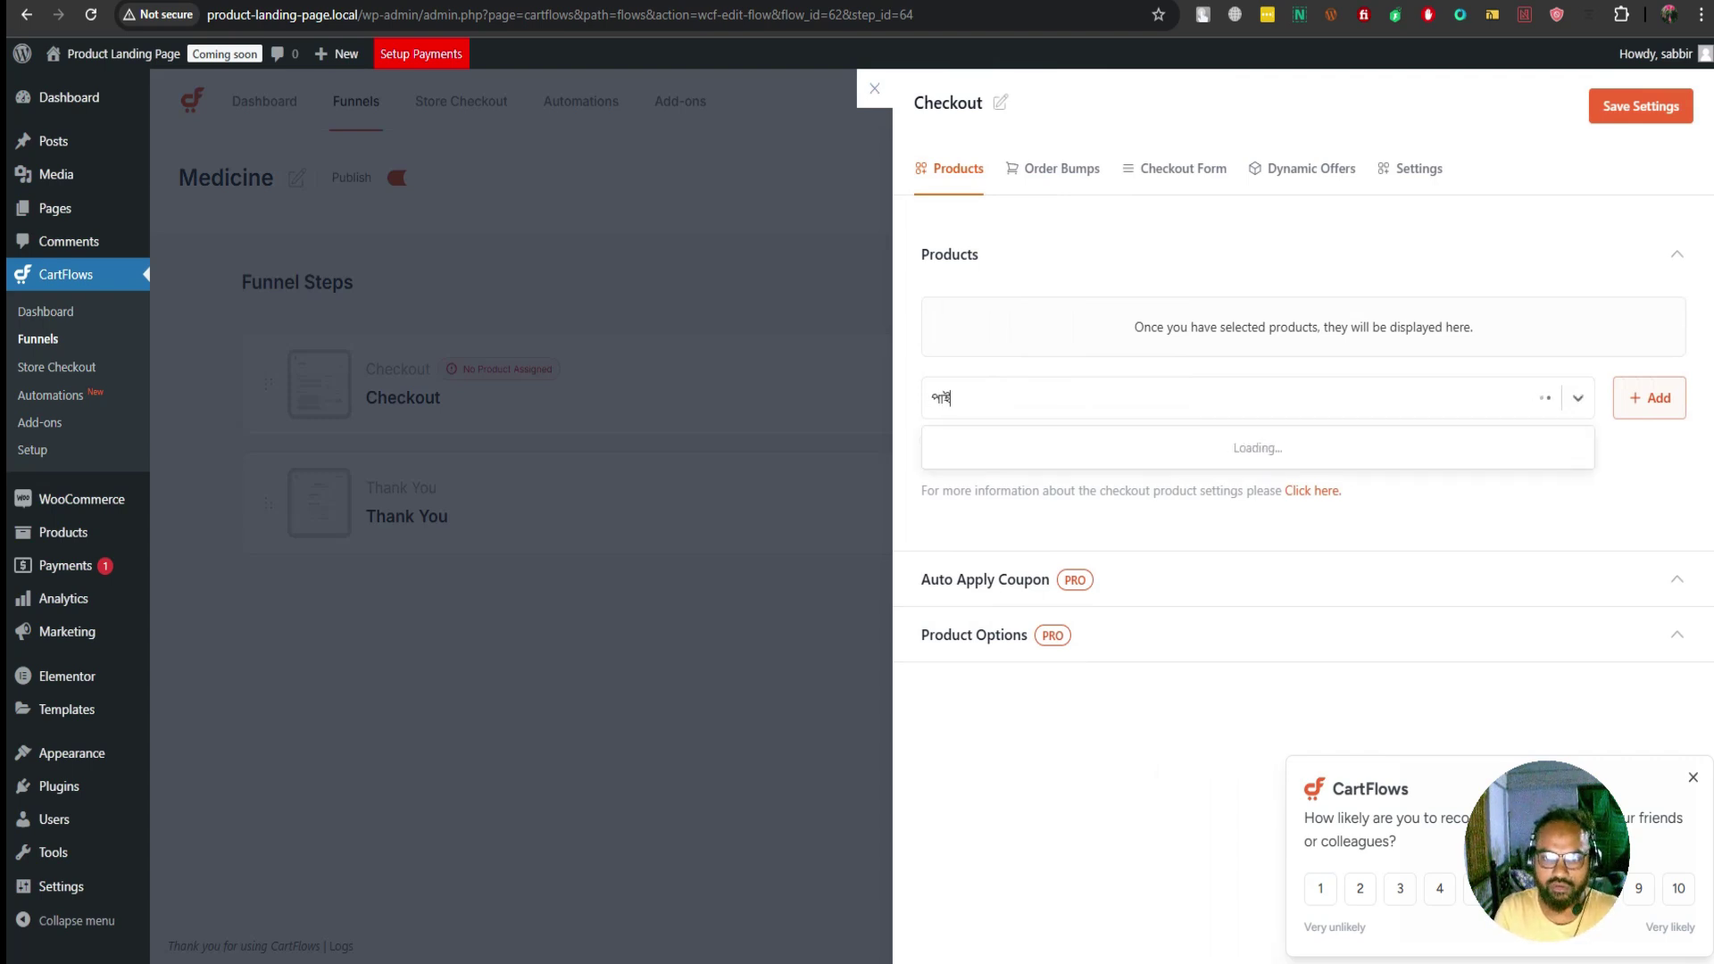
type("লস")
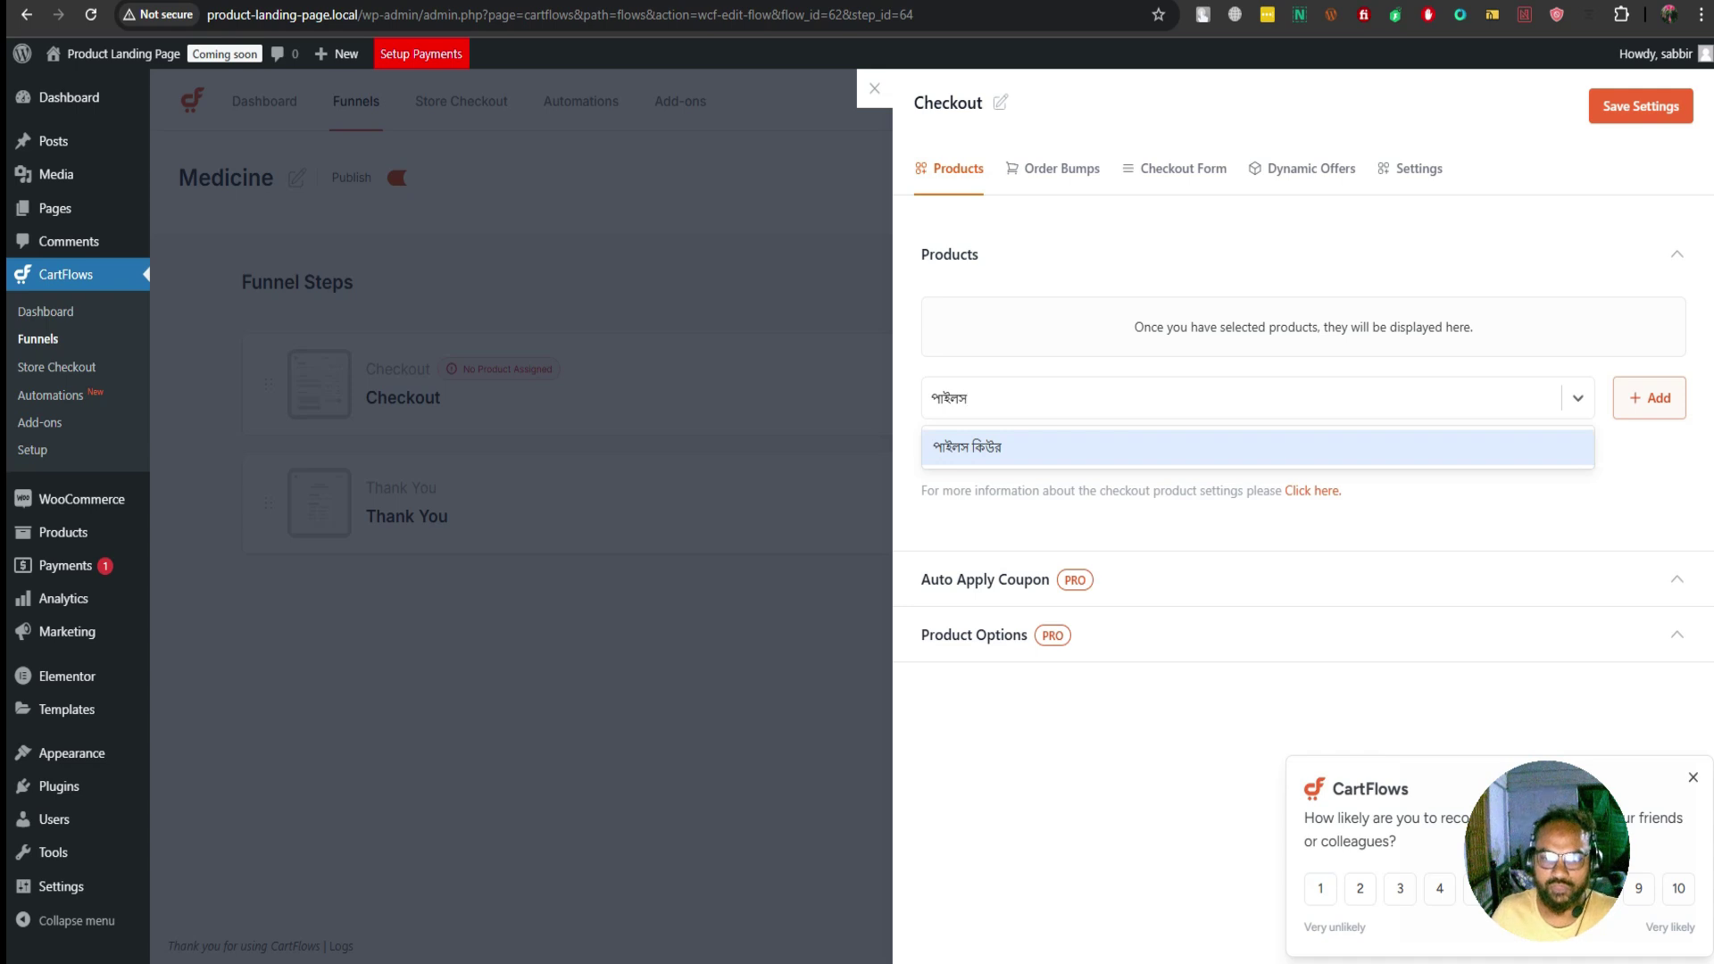
key("Return")
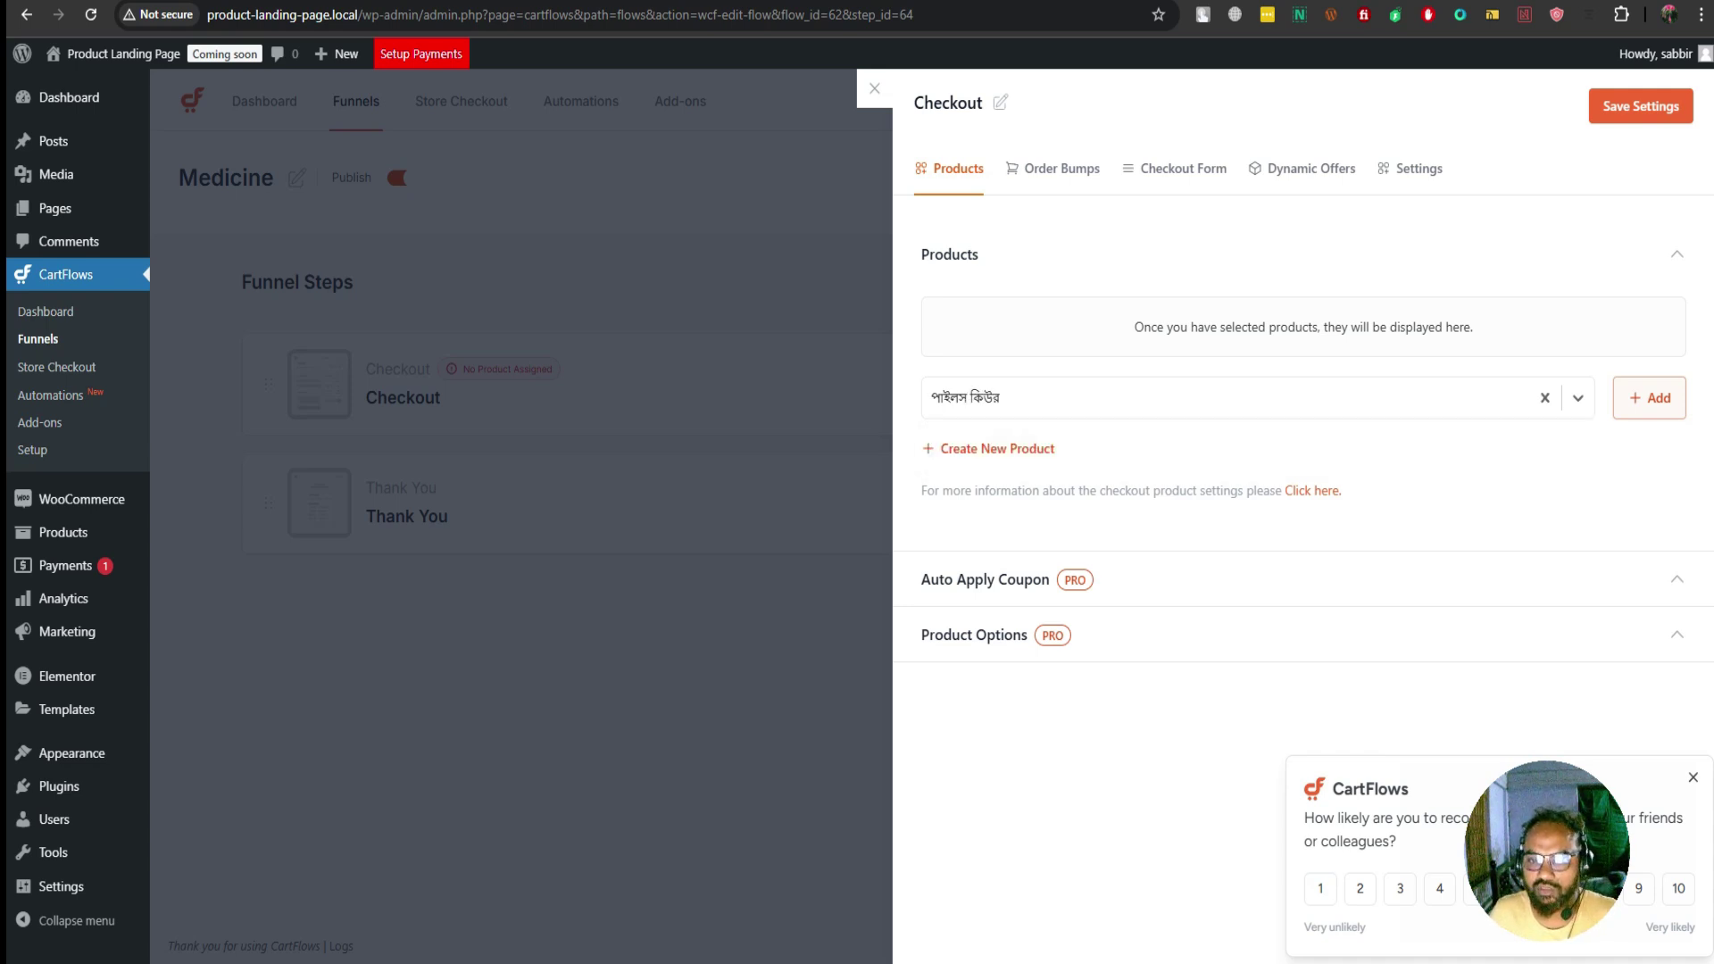
key("Tab")
key("Return")
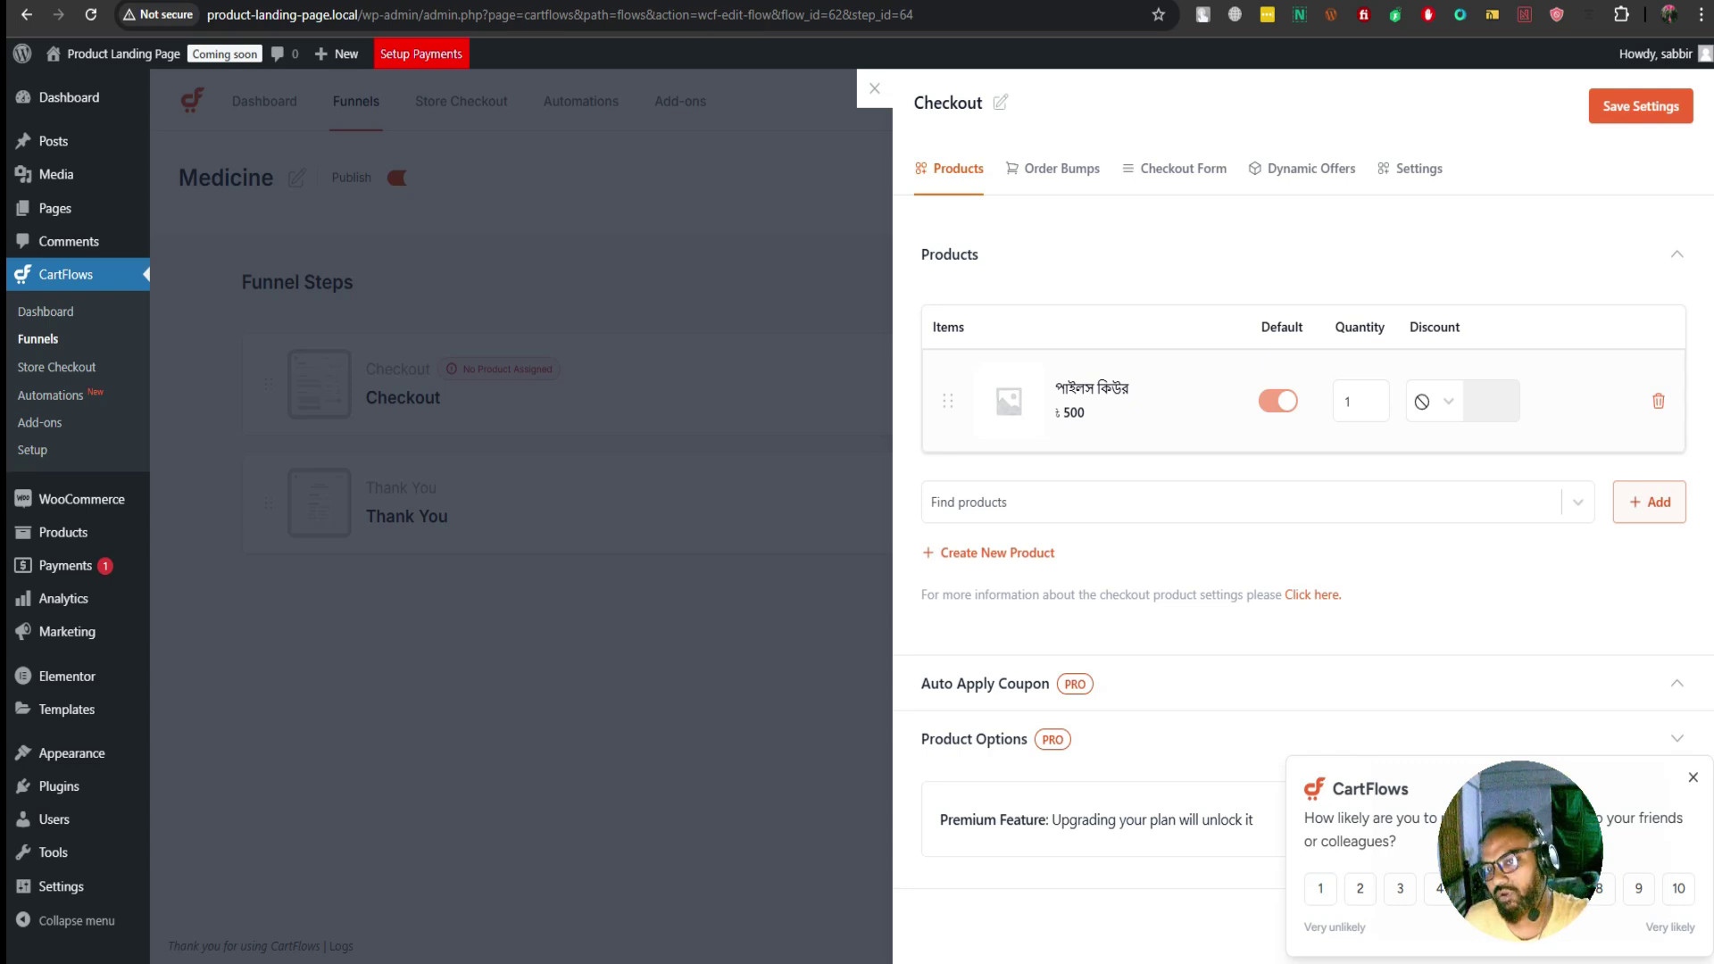
Save the Checkout step settings and close the settings drawer
left_click(1175, 168)
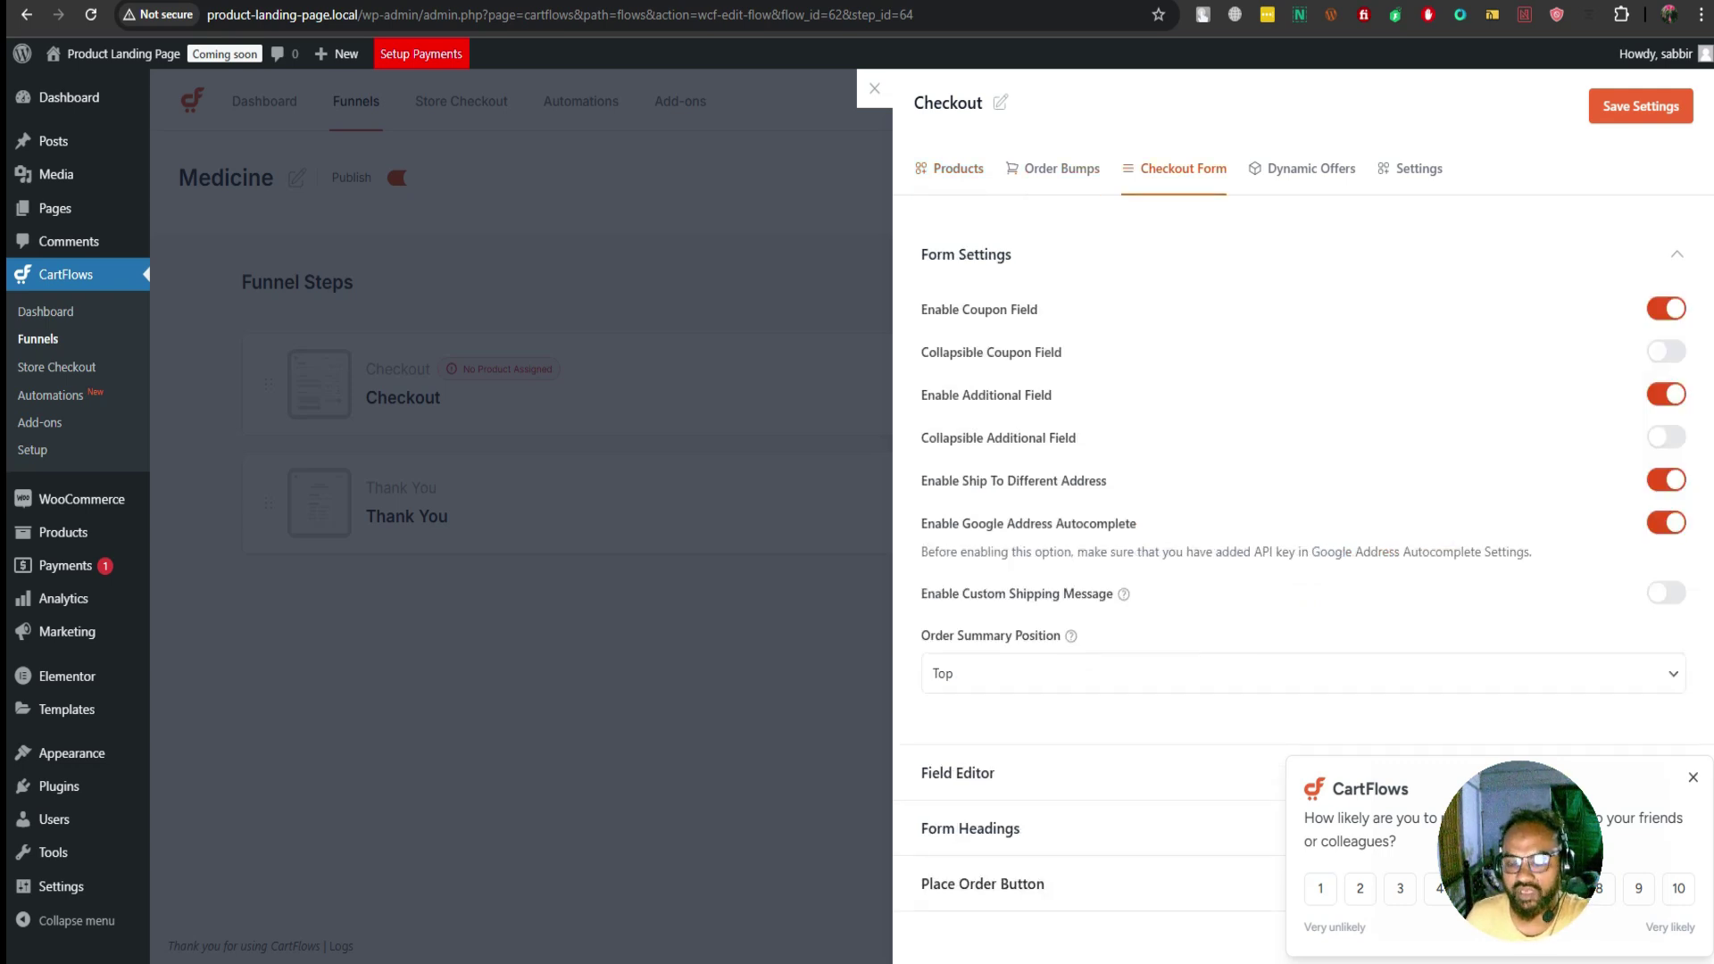
left_click(949, 168)
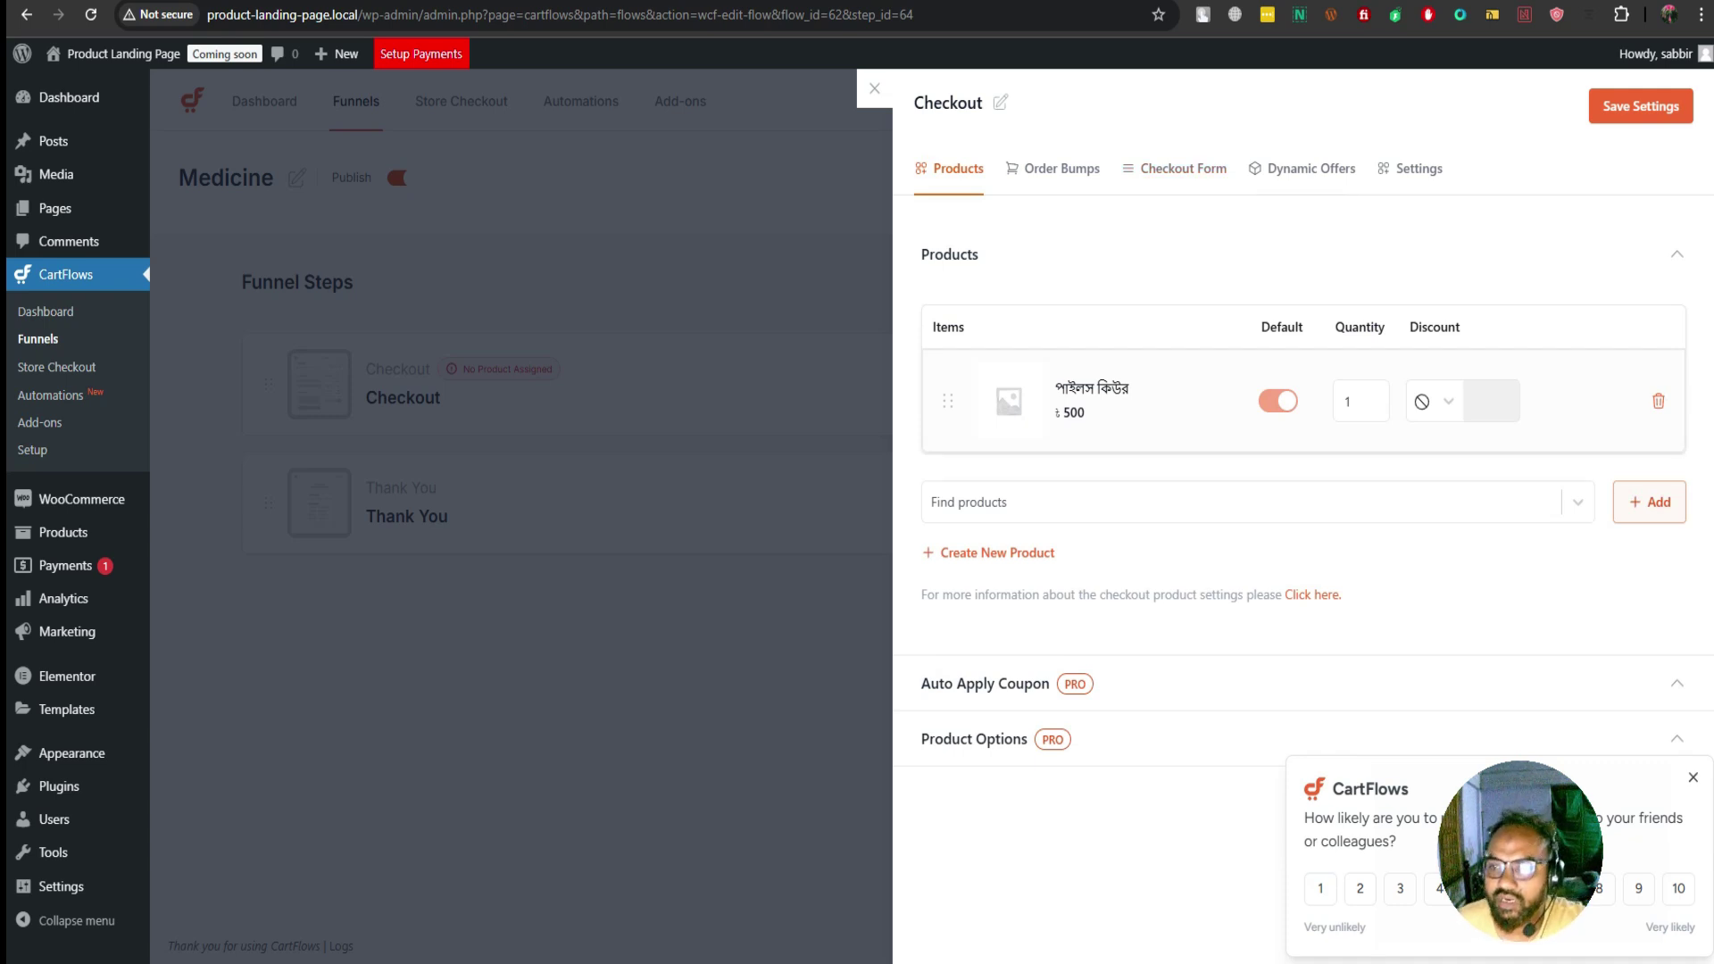
left_click(1641, 105)
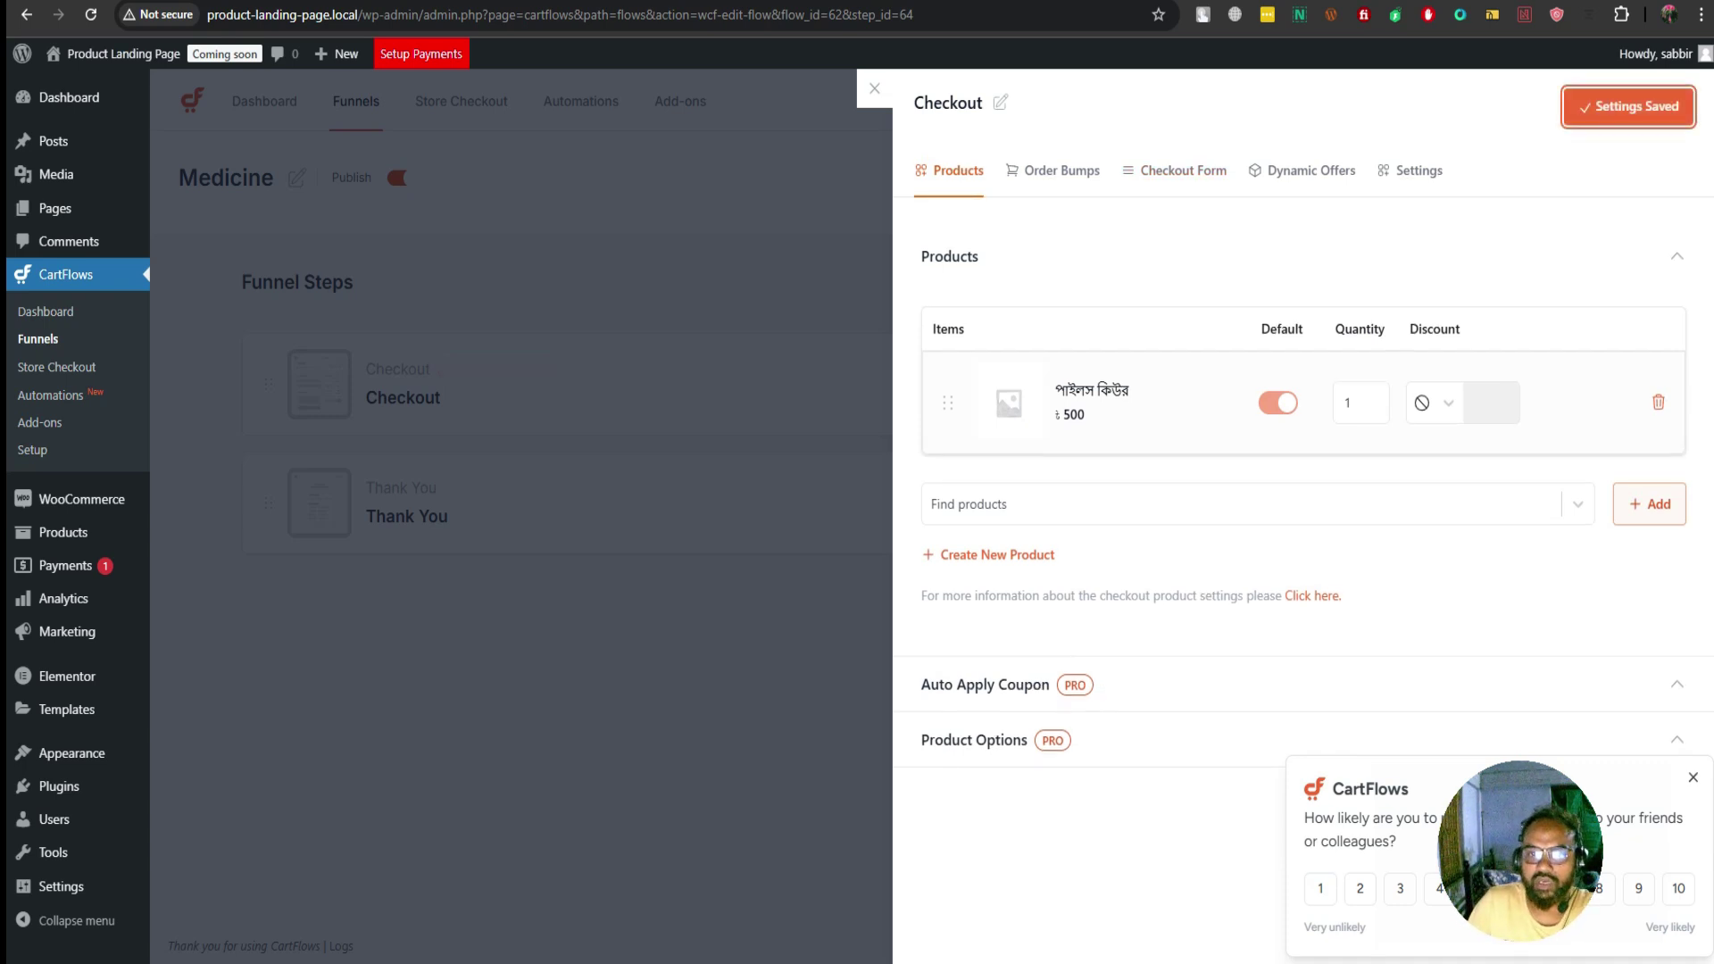
left_click(875, 88)
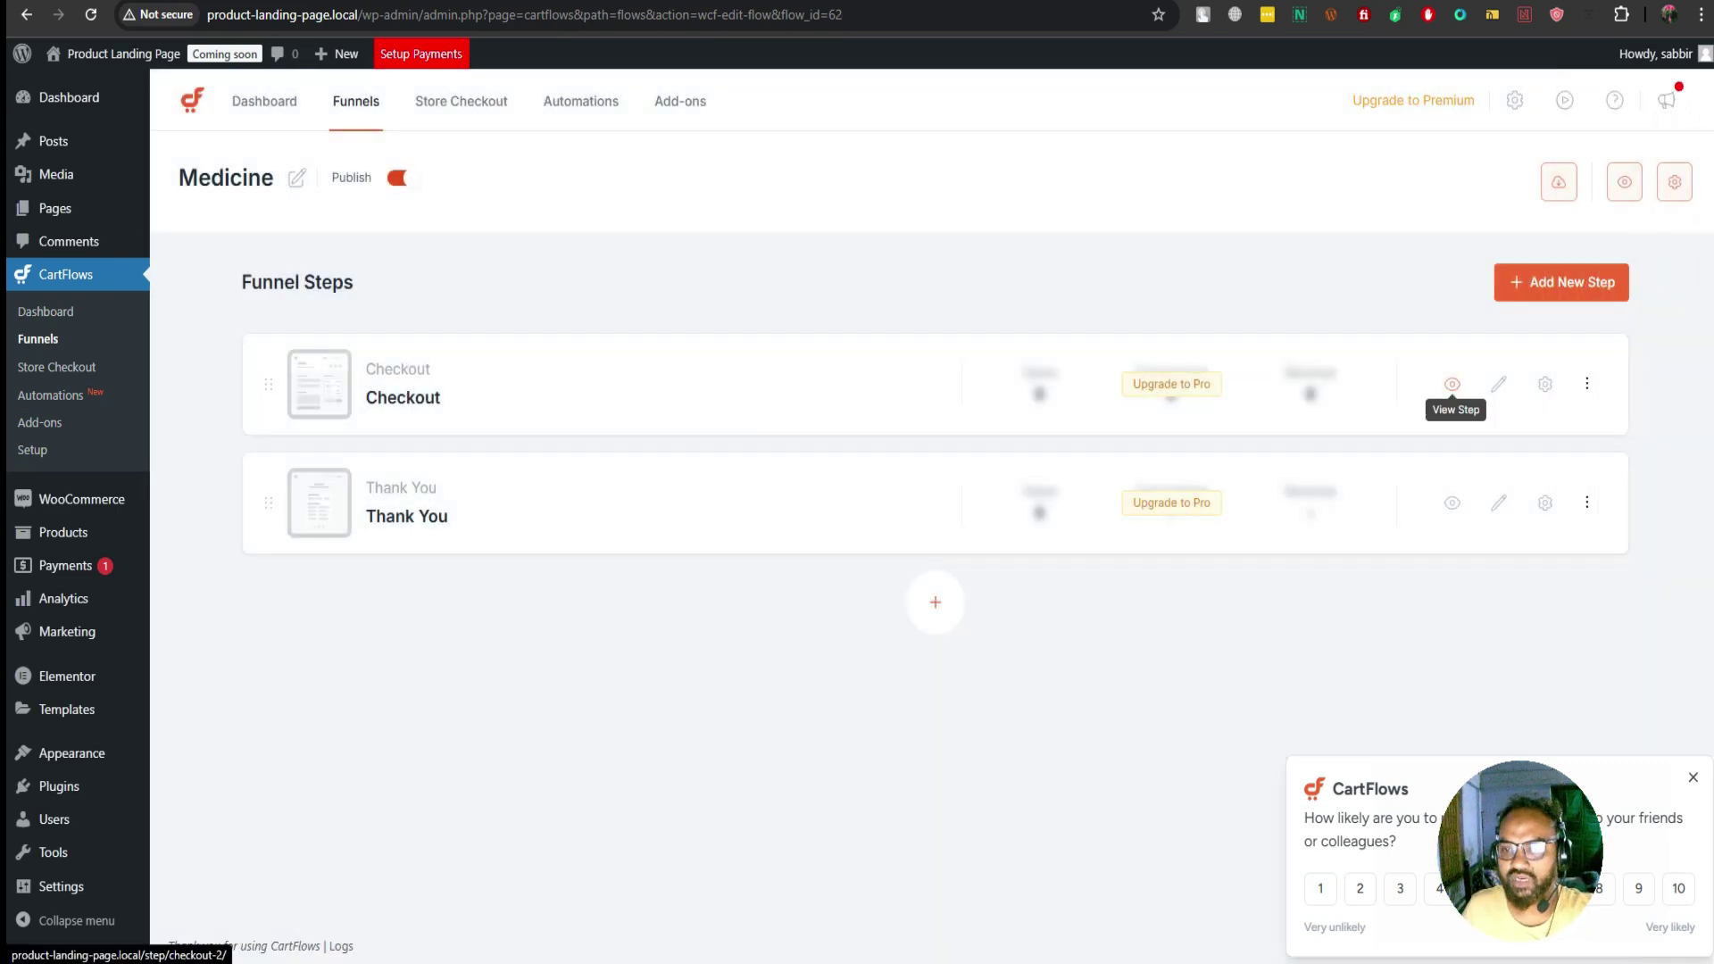
Preview the Checkout step page, then open it in the Elementor editor
left_click(1453, 384)
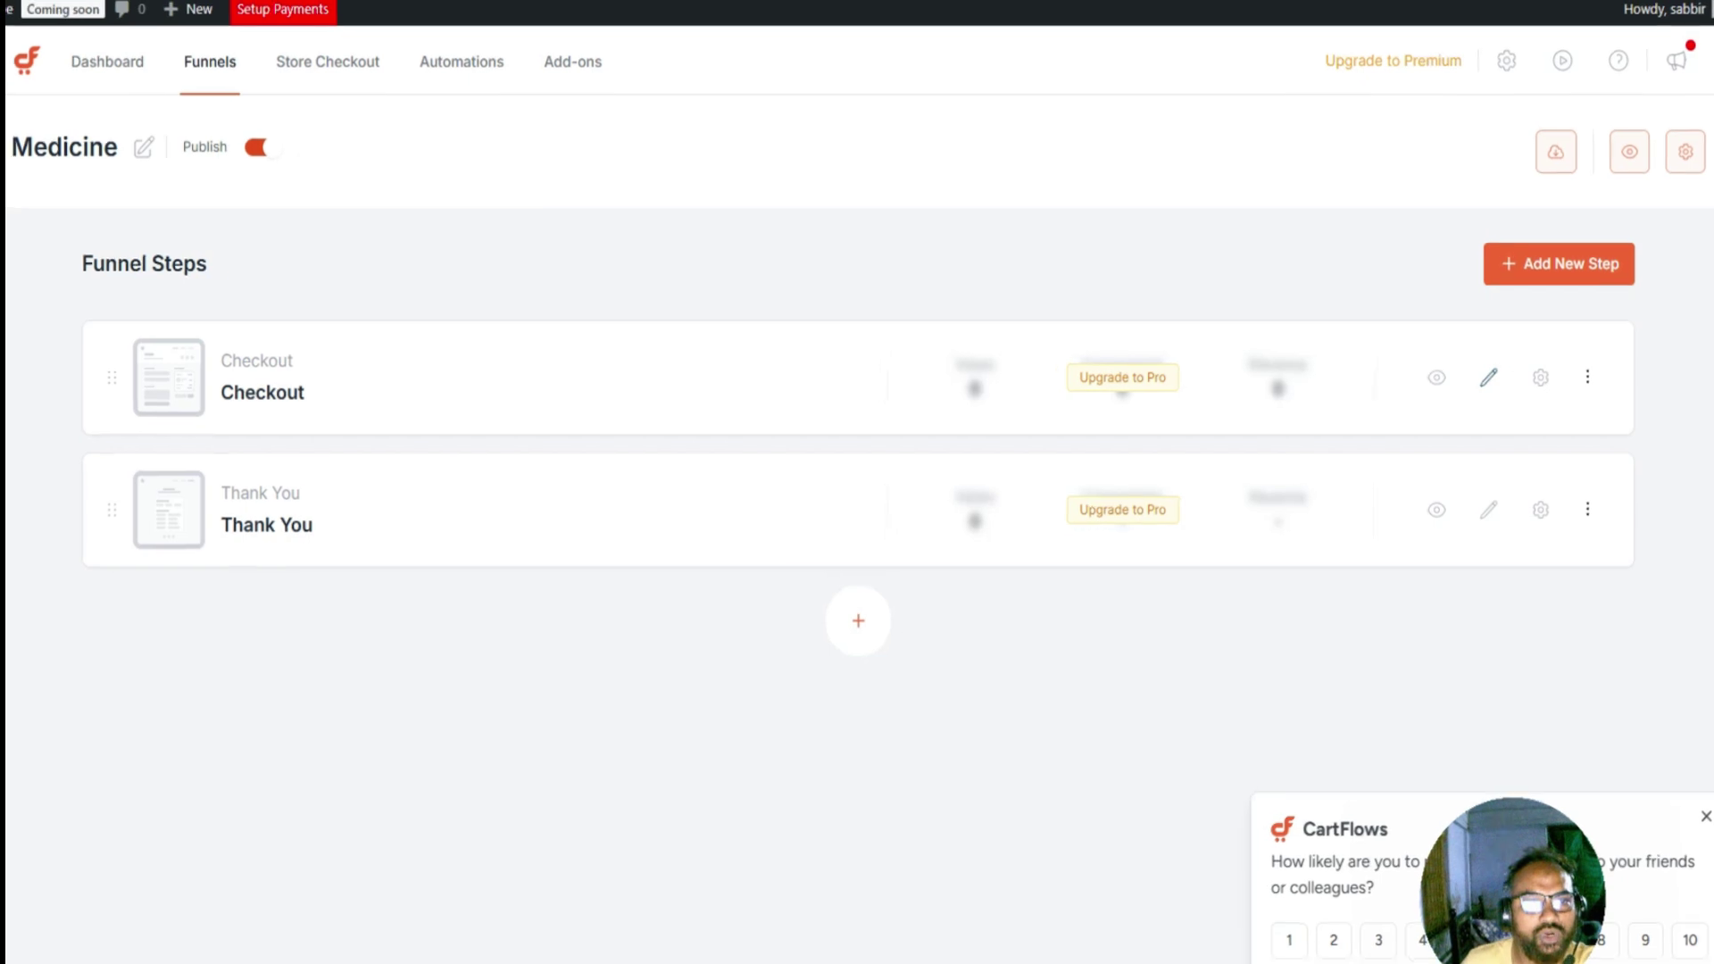
left_click(1488, 376)
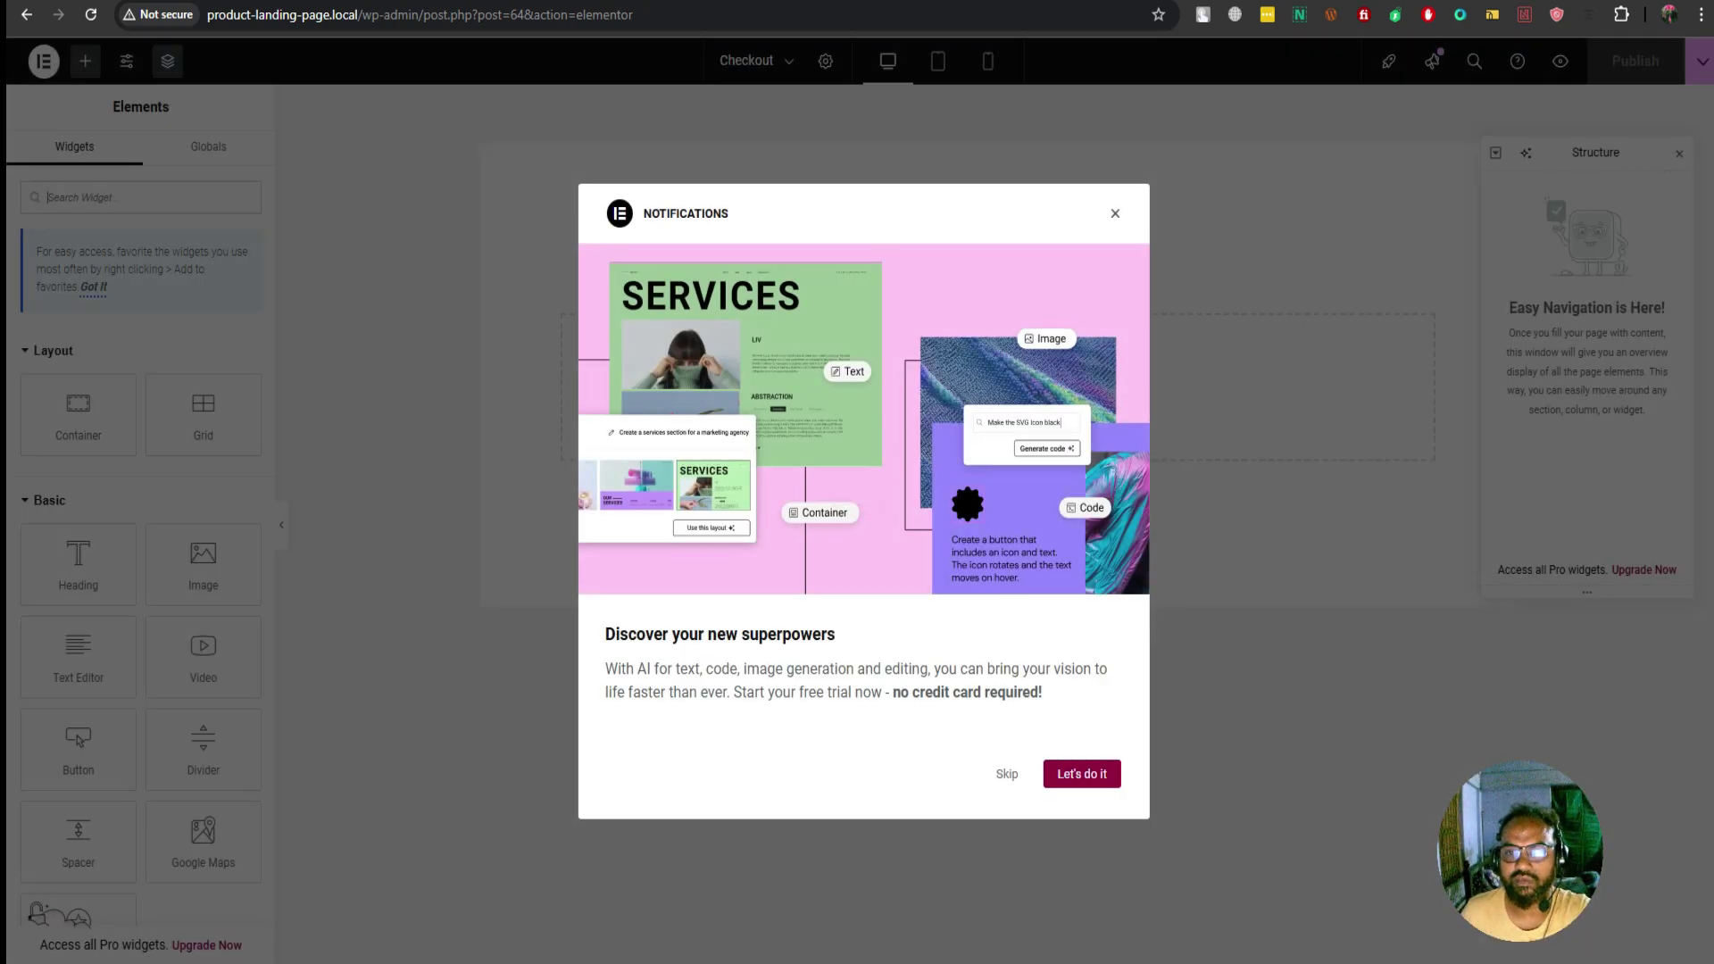
Dismiss the Notifications popup and Structure panel, then open Elementor's Site Settings
key("Escape")
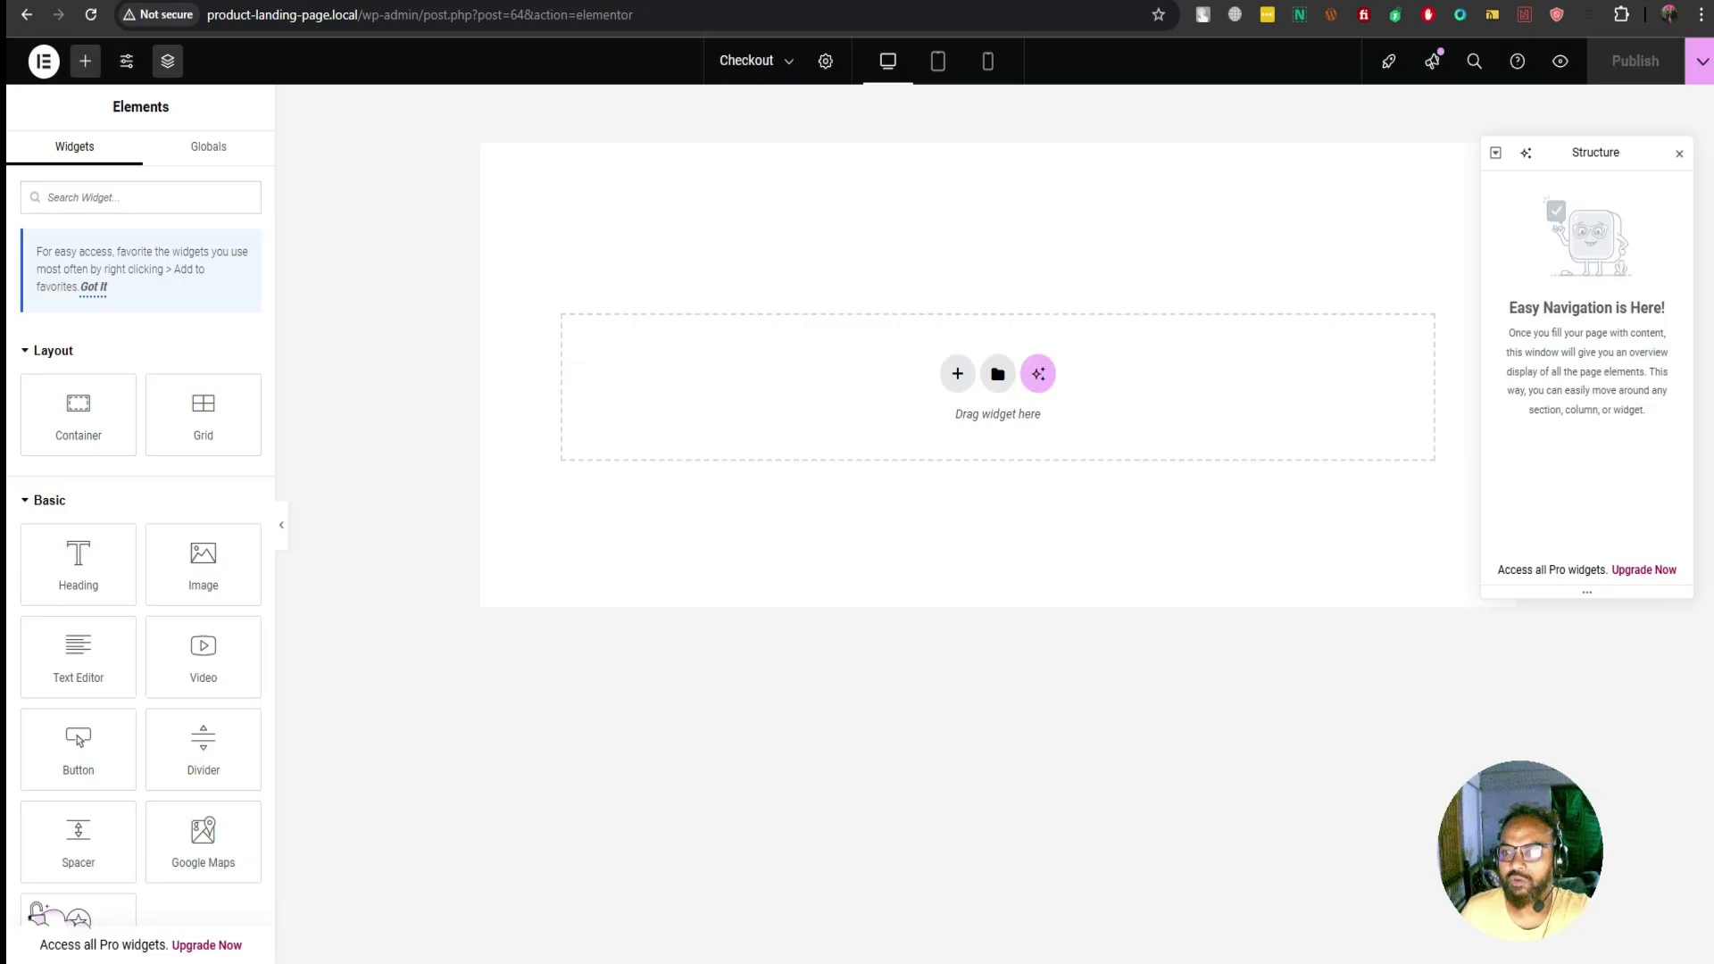
key("ctrl+i")
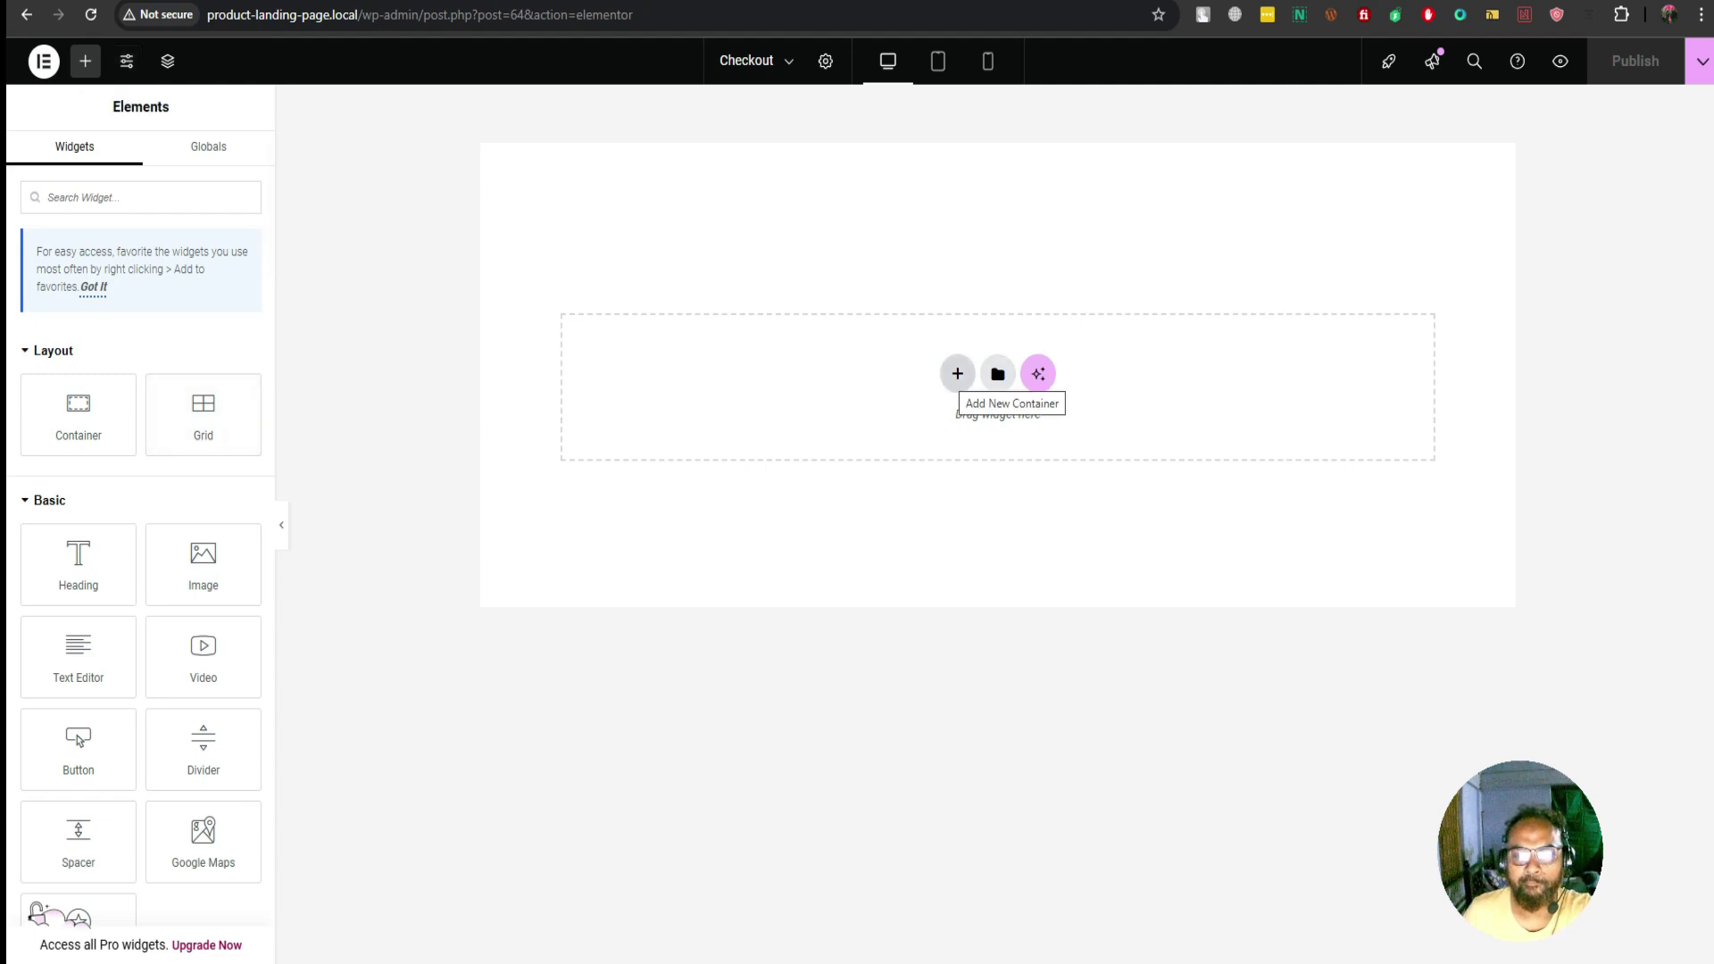
left_click(281, 525)
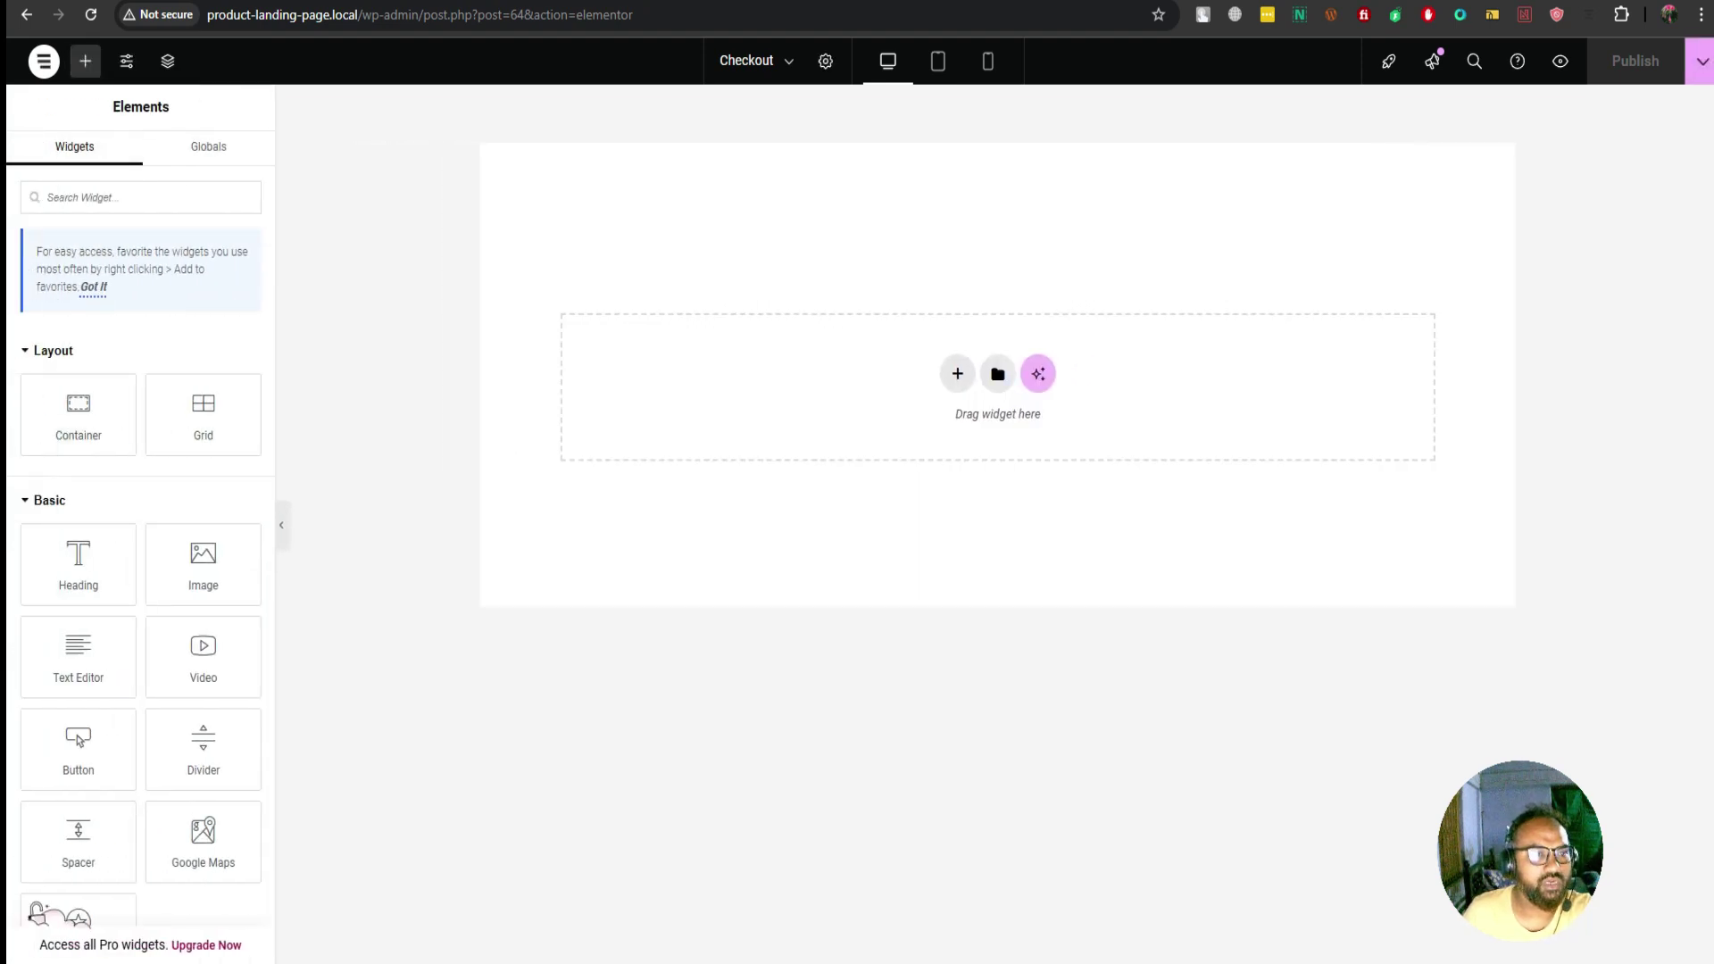
left_click(126, 61)
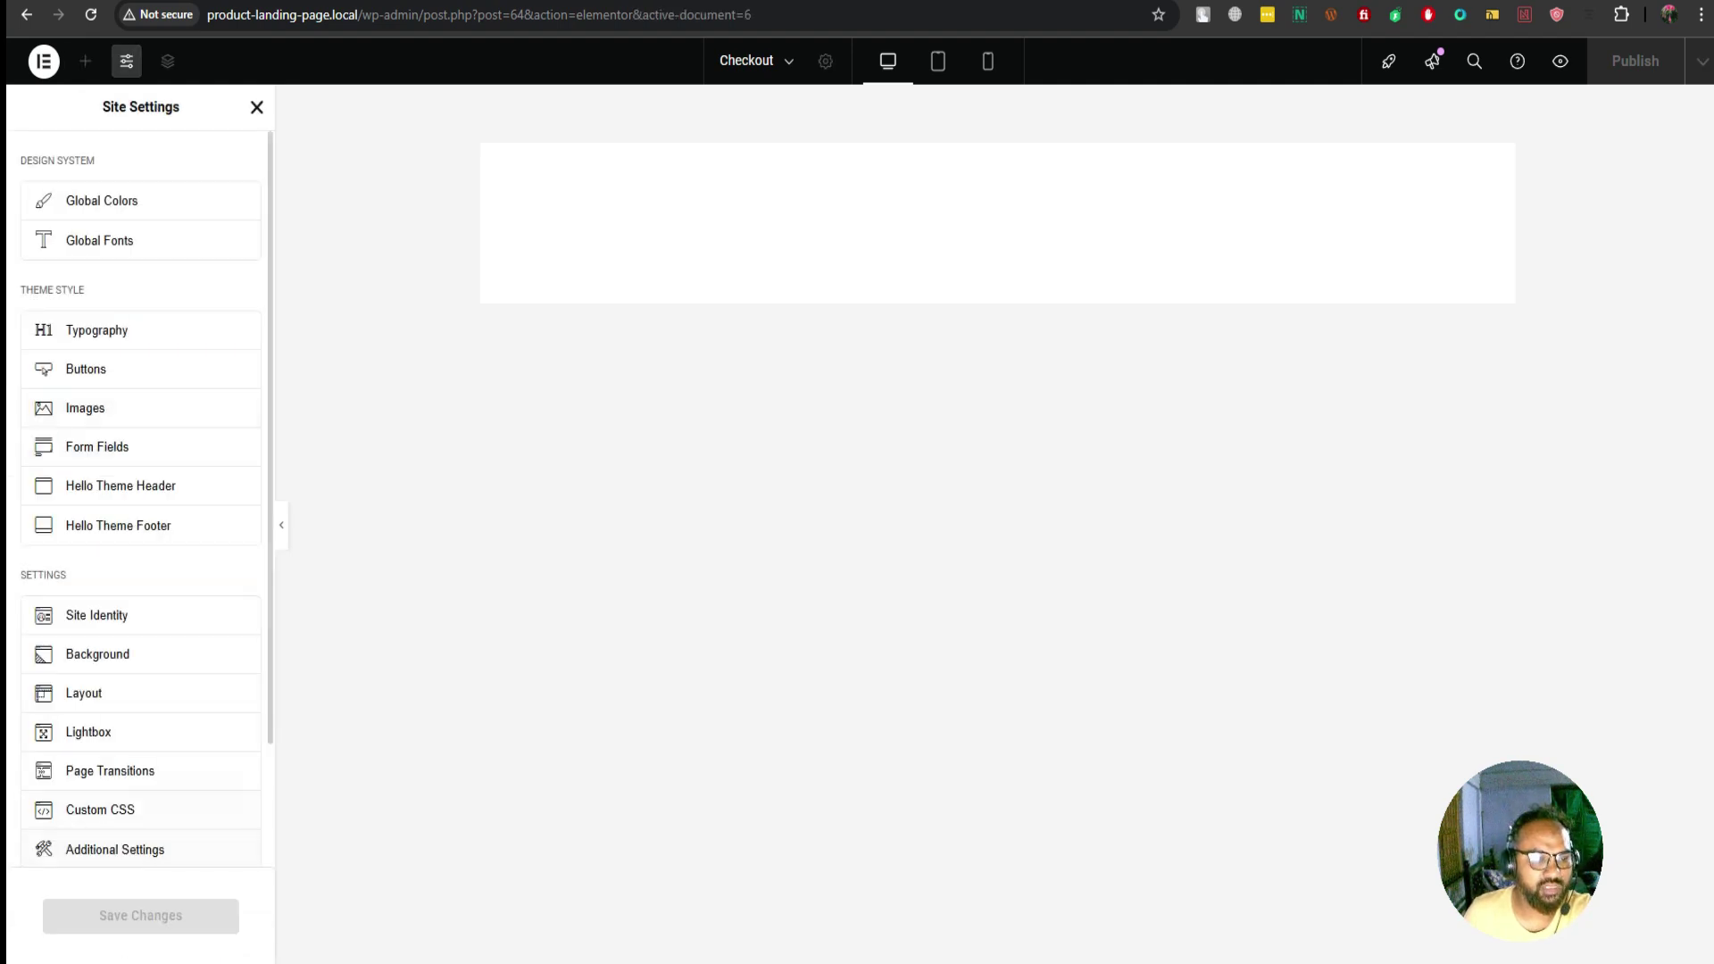
Set default page layout to Elementor Canvas and content width from 1140 to 1200, then save
left_click(107, 692)
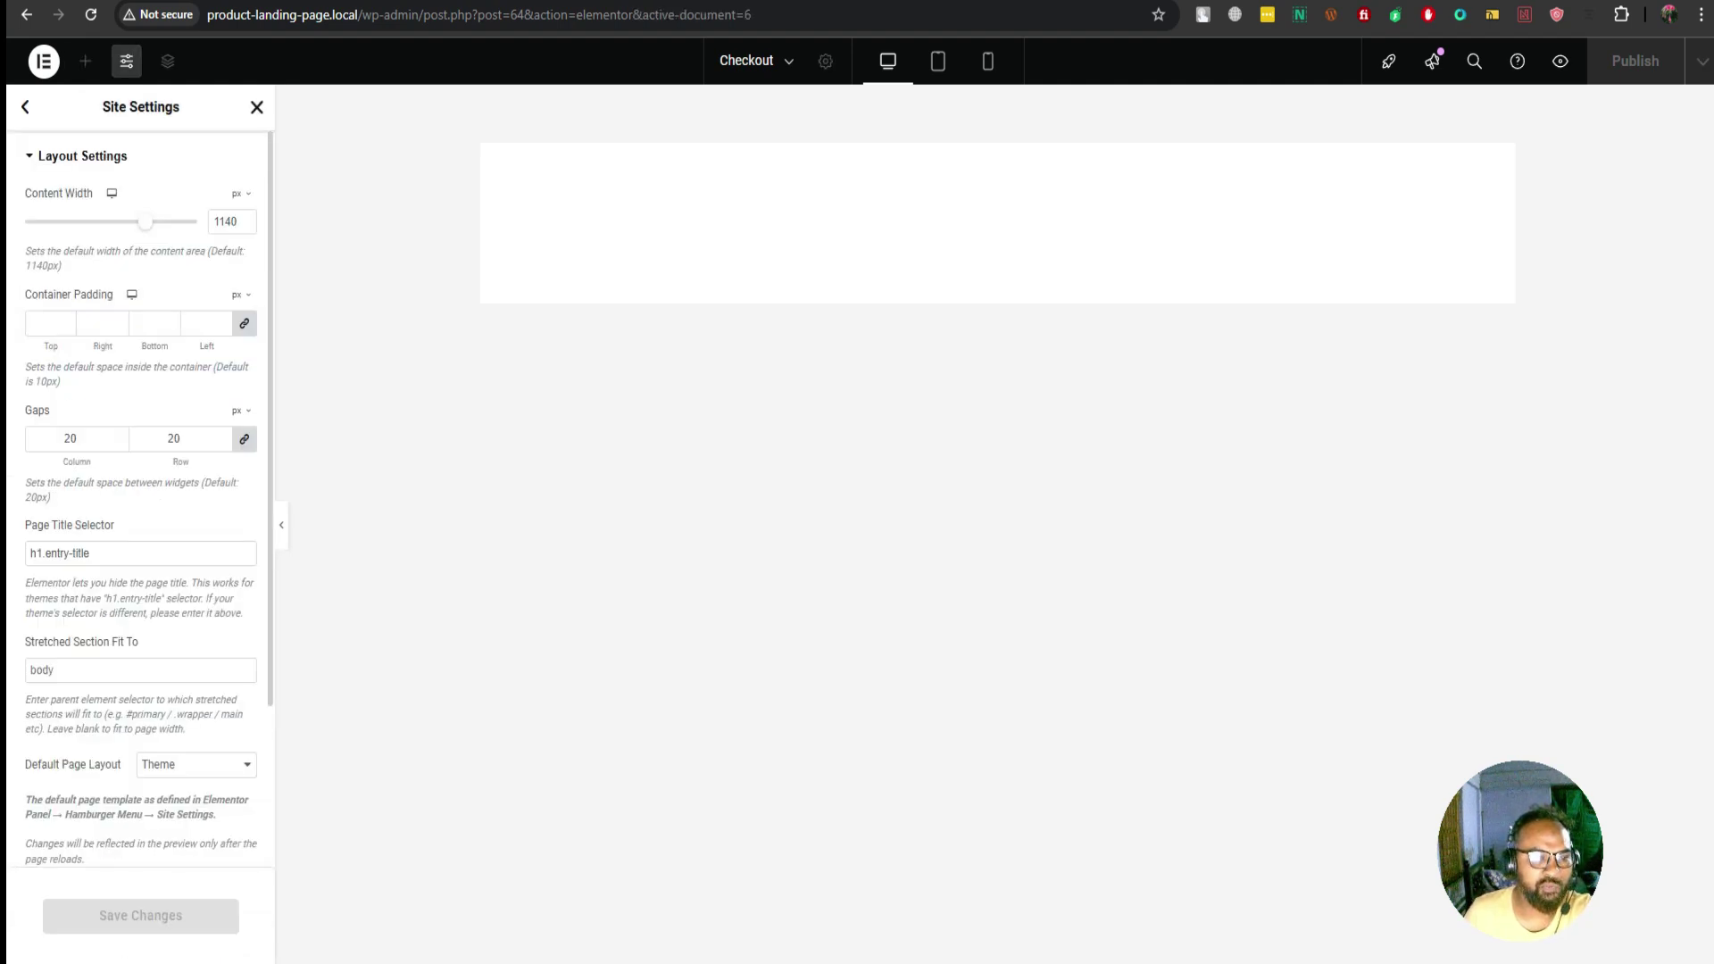
scroll(134, 536, "down", 3)
left_click(196, 560)
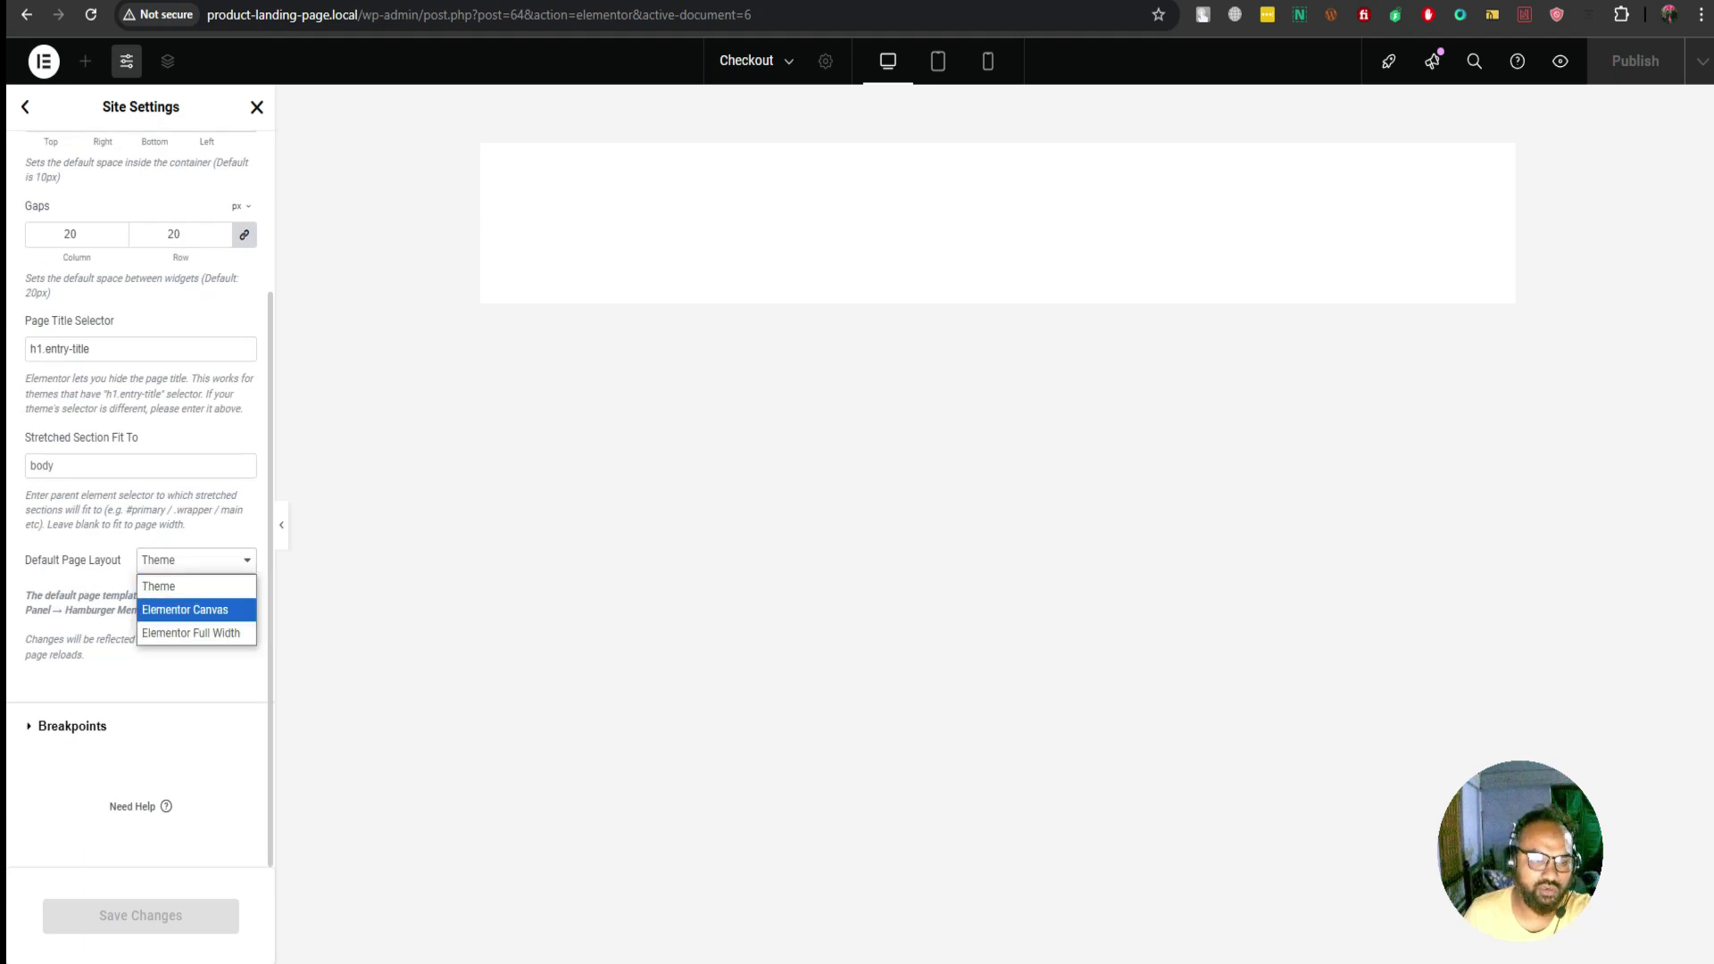
left_click(197, 609)
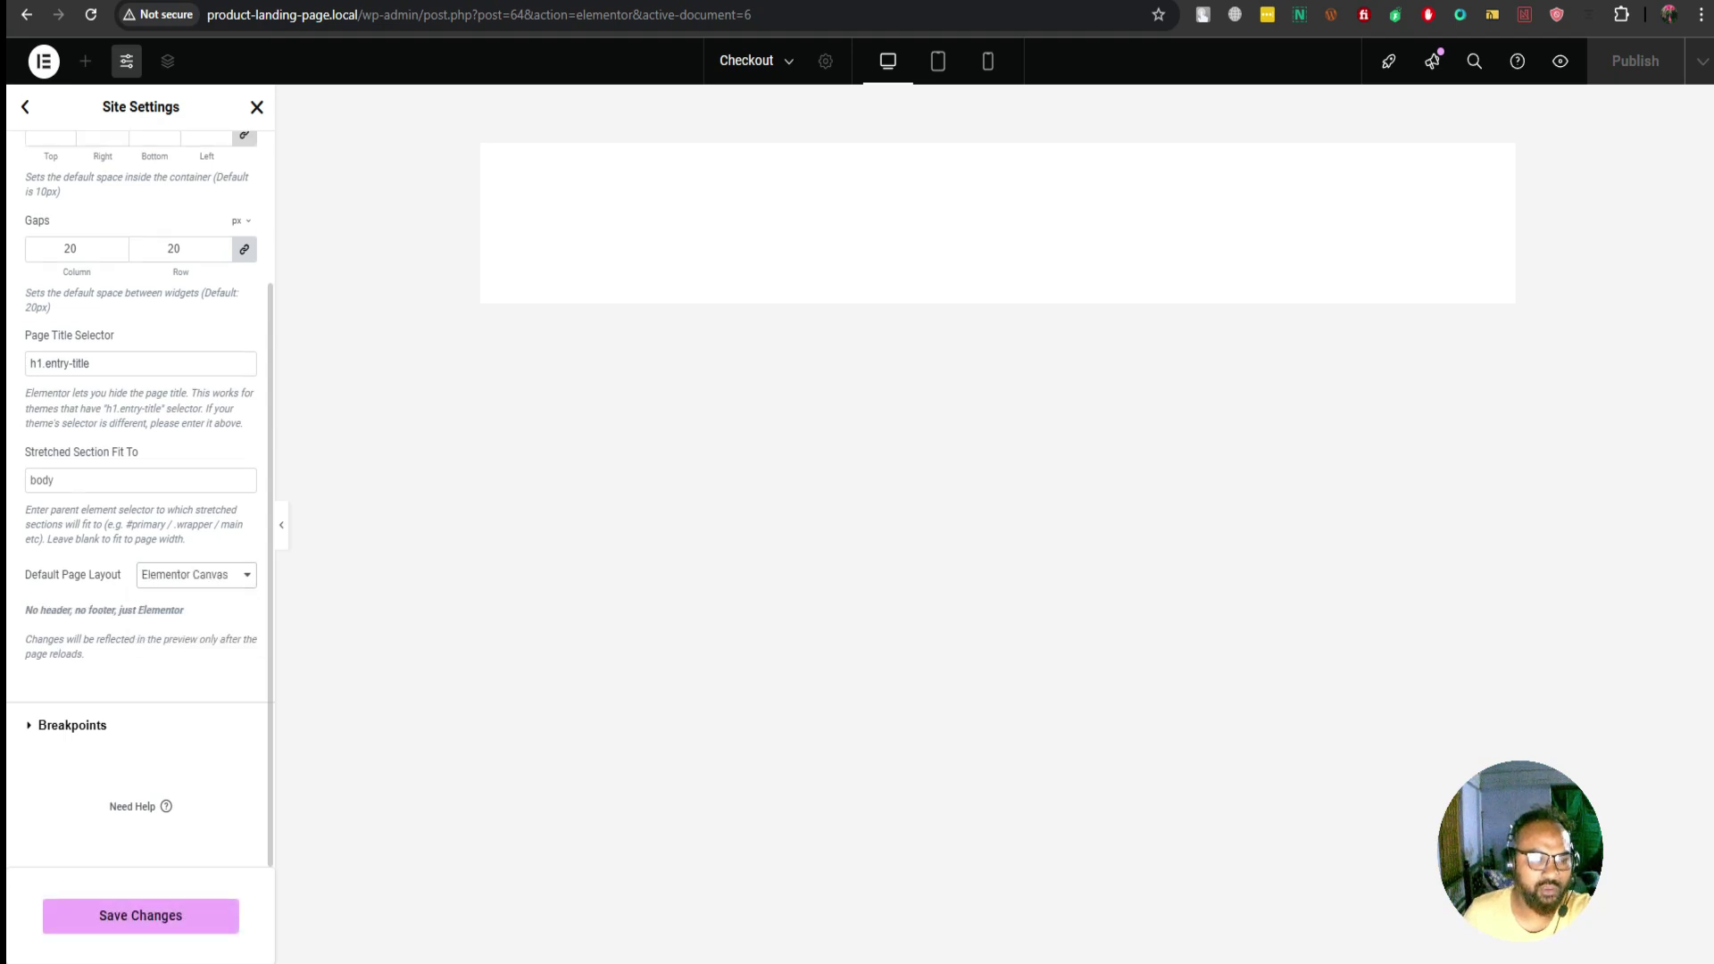
scroll(140, 491, "up", 2)
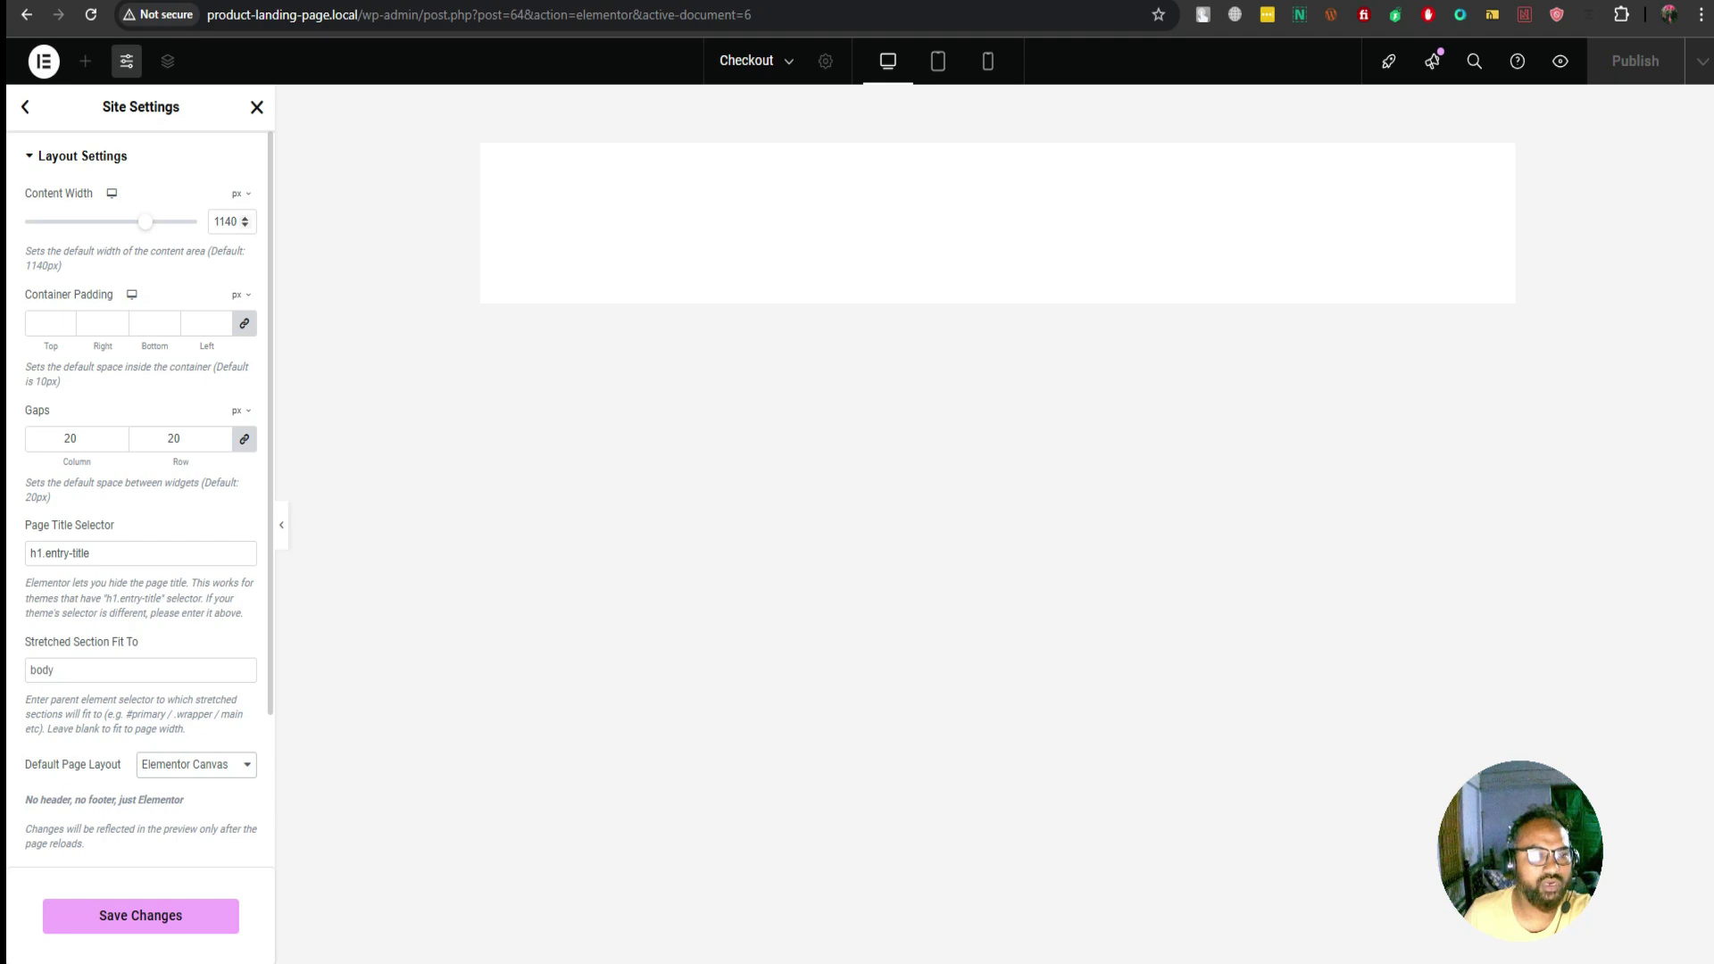
left_click_drag(214, 222, 237, 221)
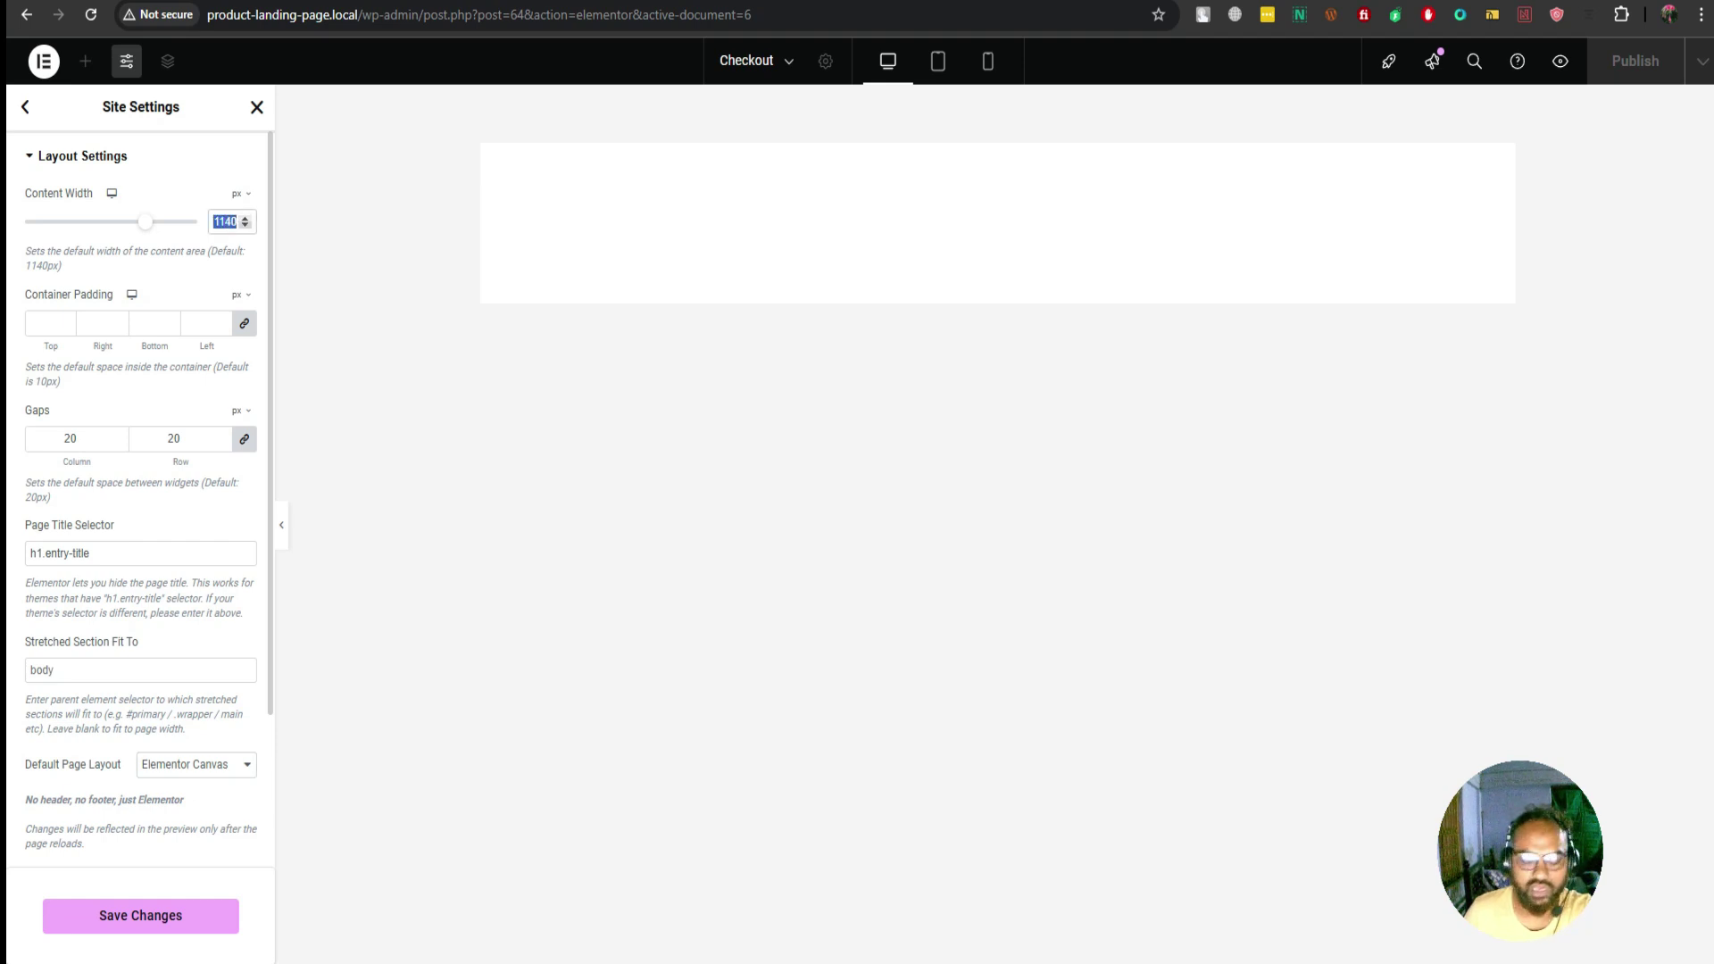
type("1200")
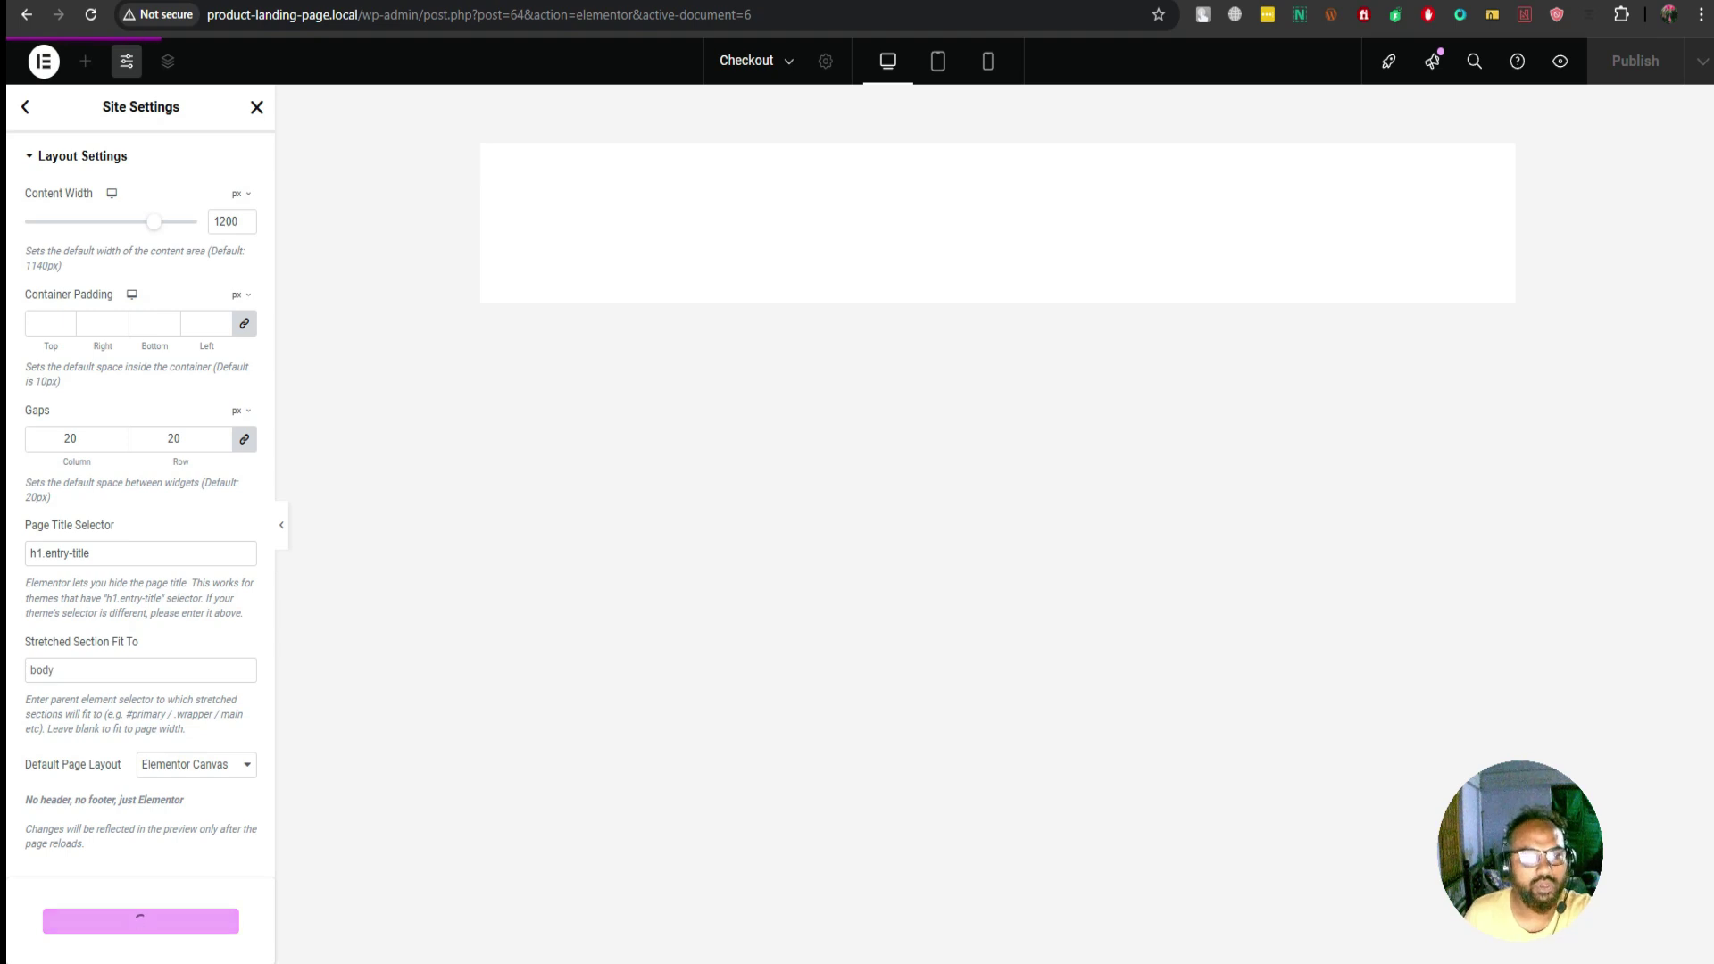
left_click(140, 916)
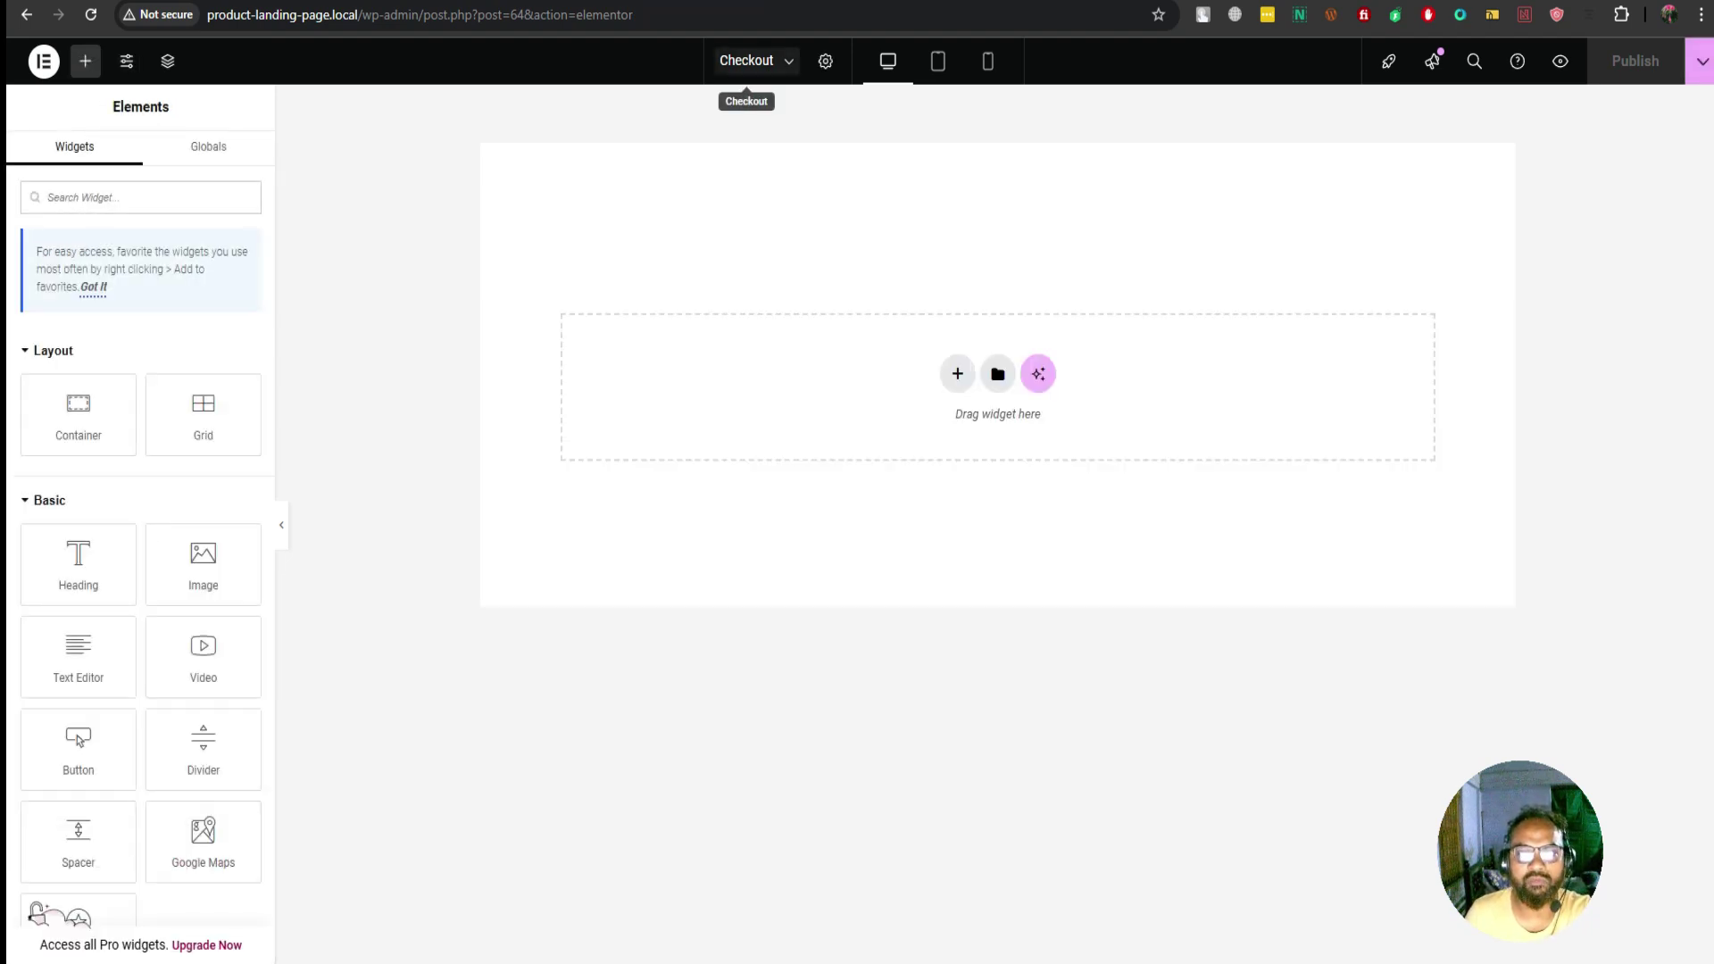
Rename the page title from 'Checkout' to 'Landing Page' and save with Ctrl+S
left_click(747, 60)
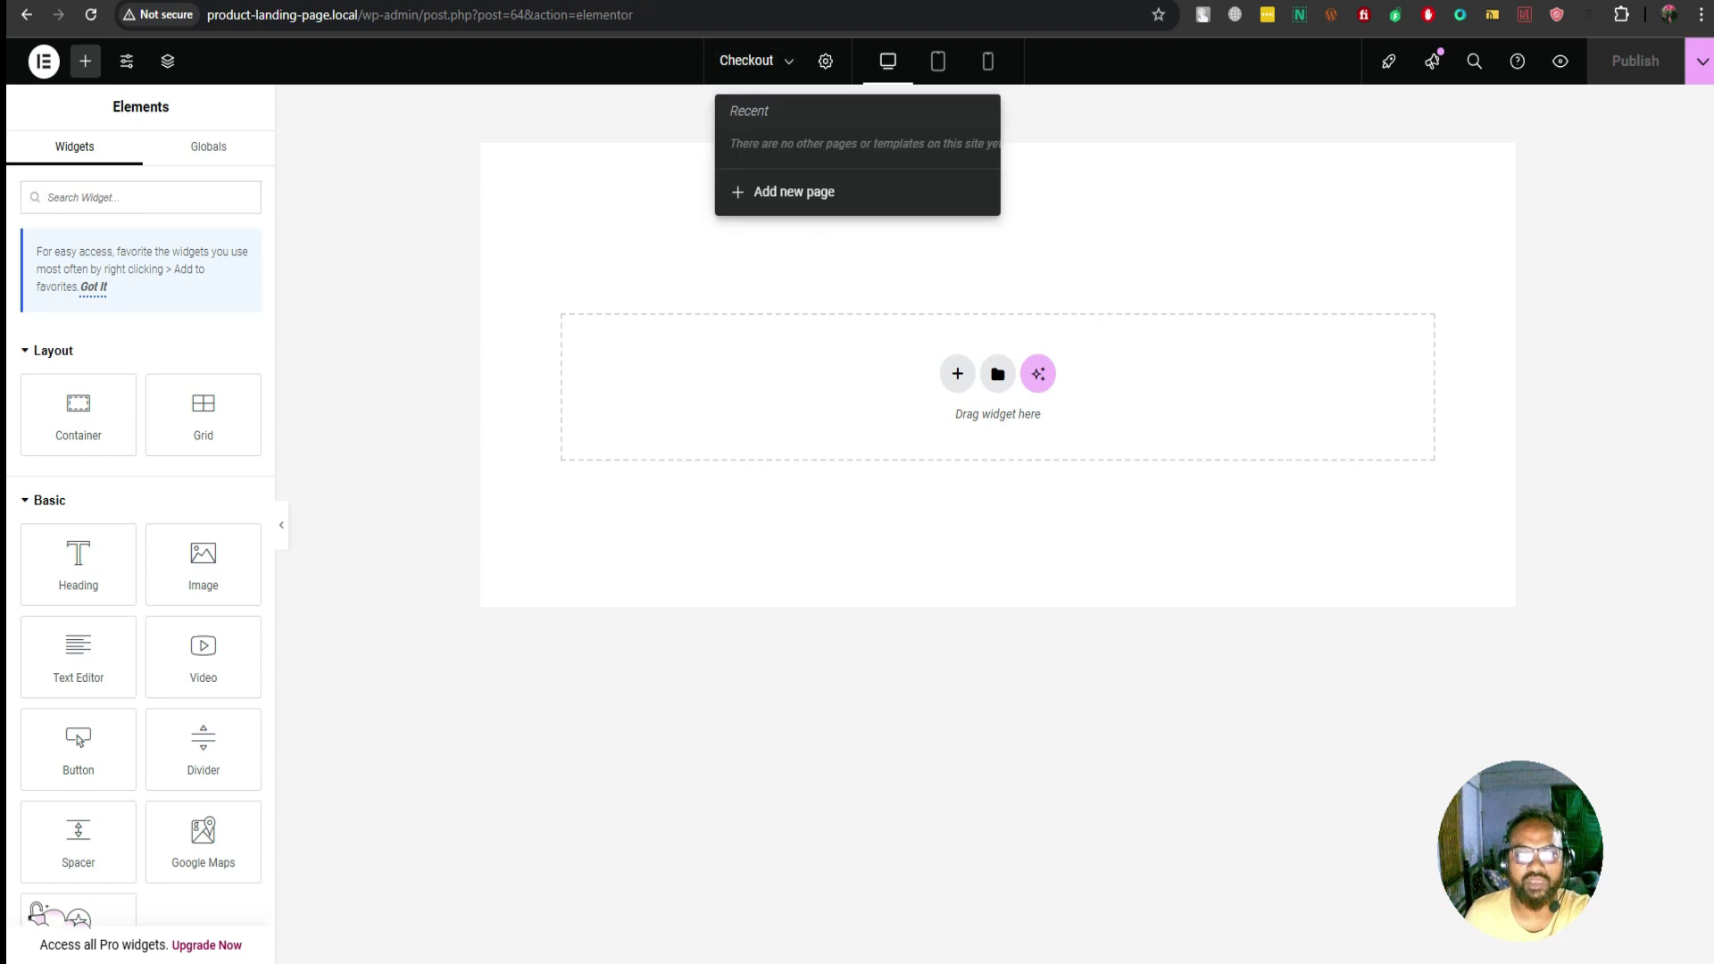
left_click(825, 61)
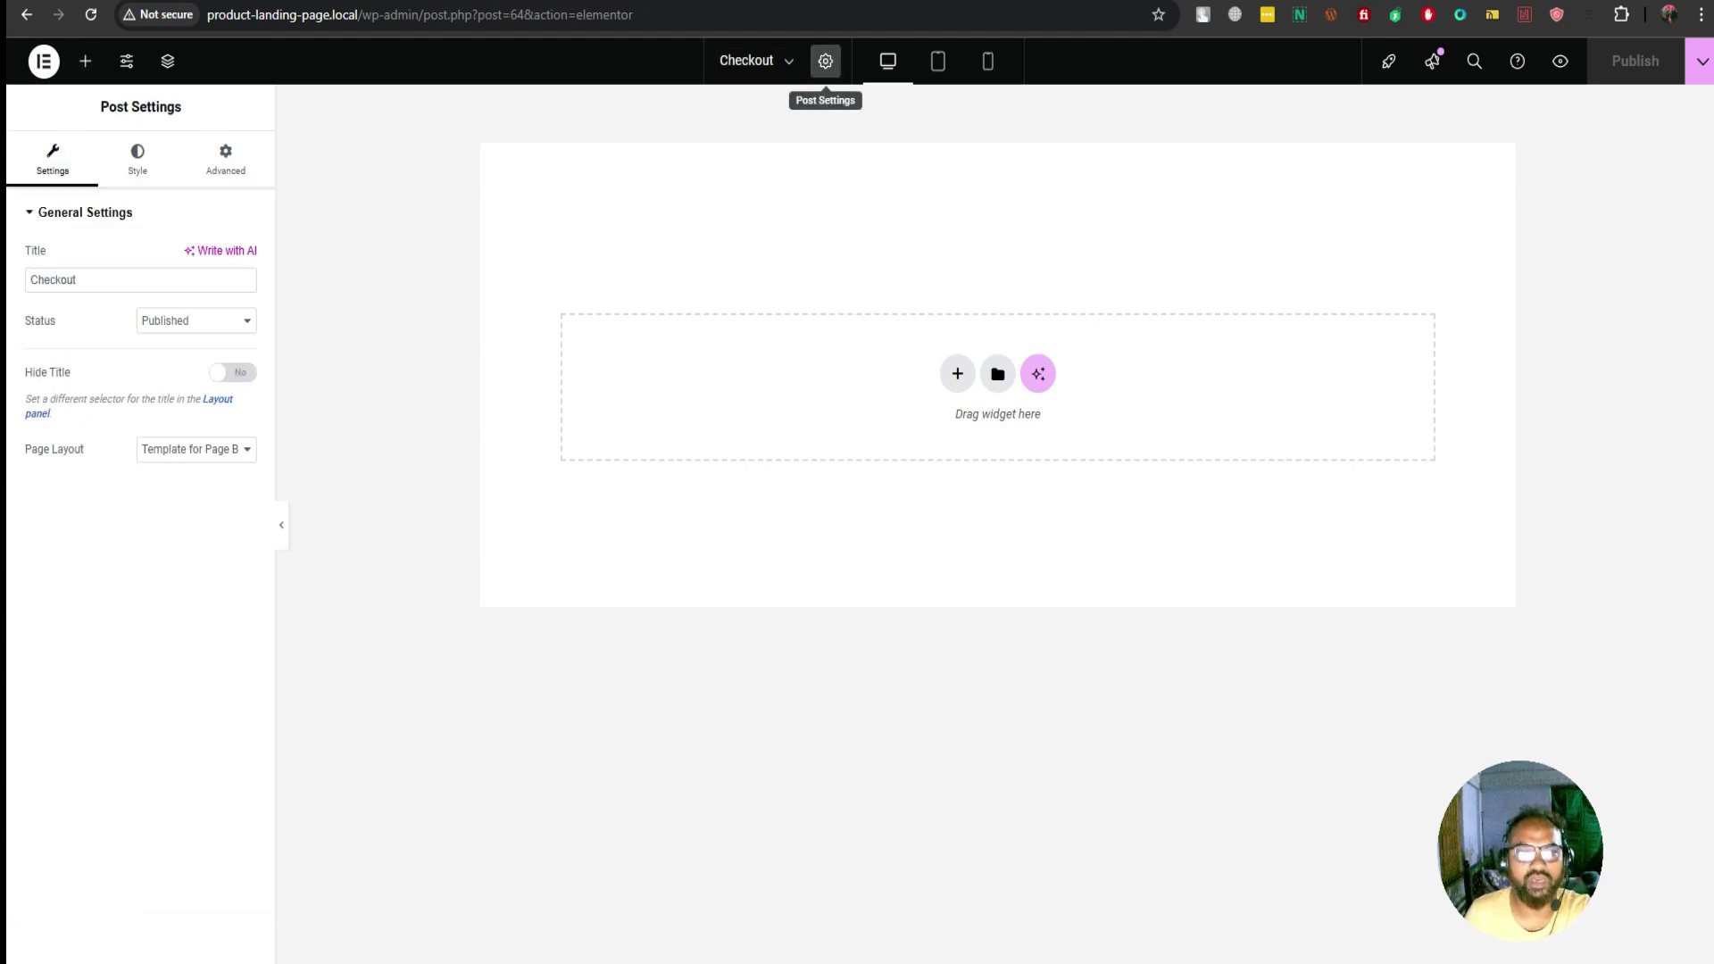
double_click(77, 280)
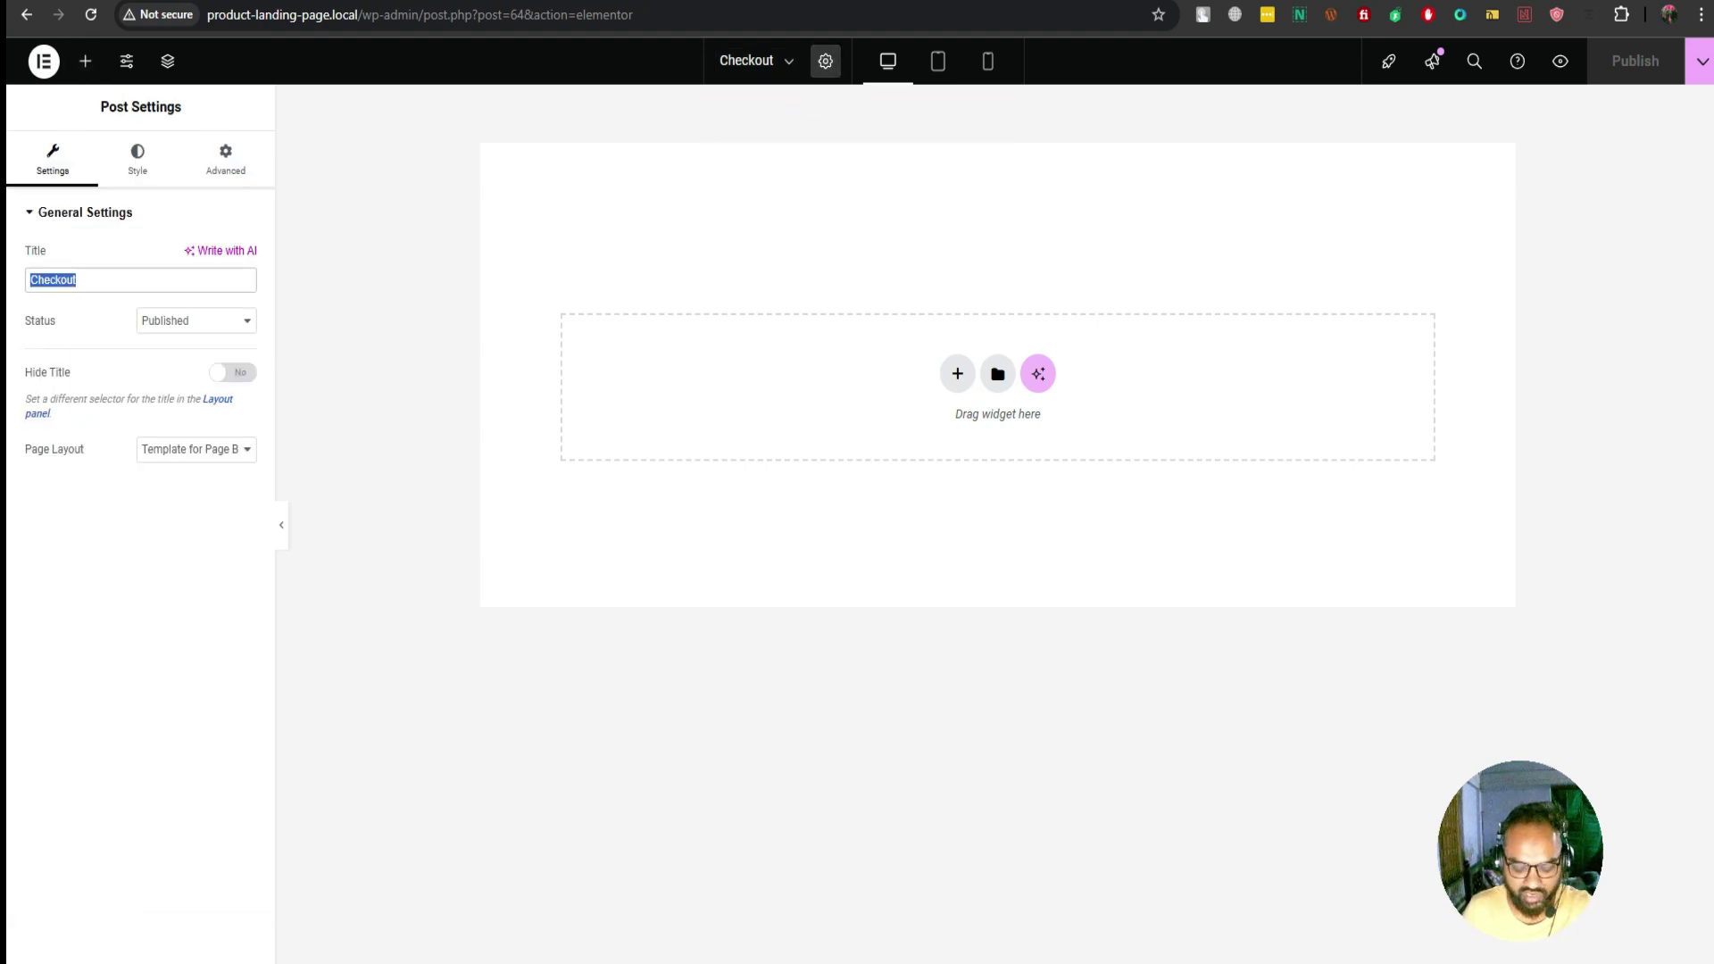
key("BackSpace")
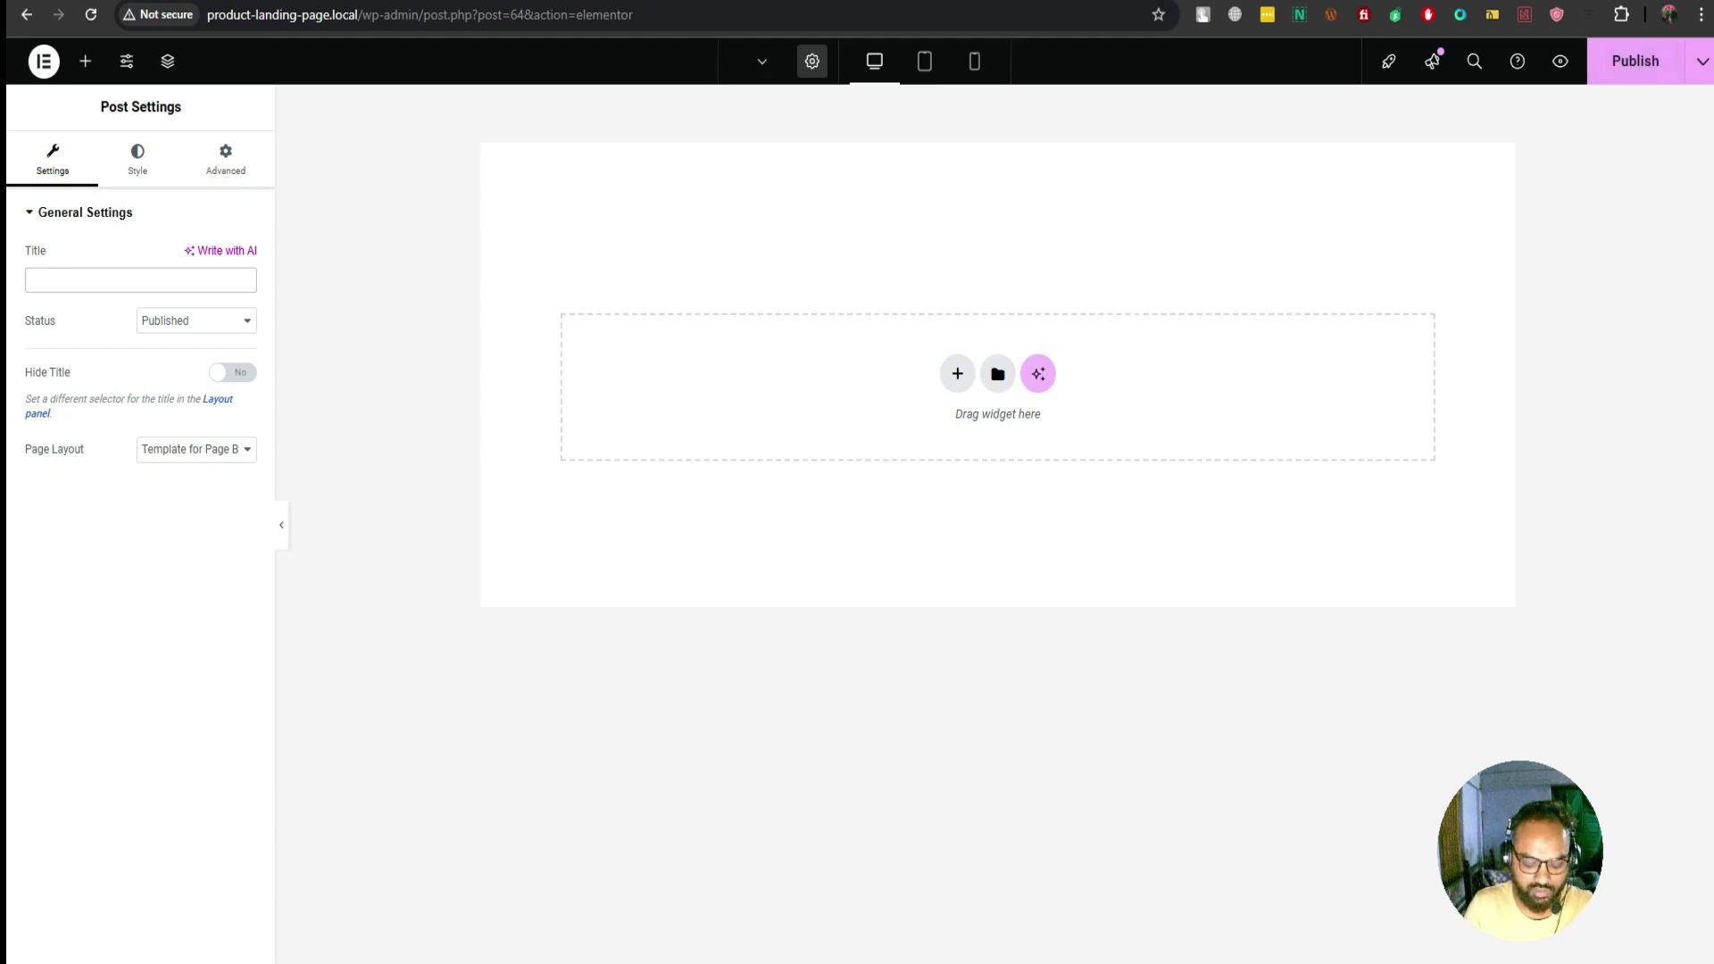
type("Lan")
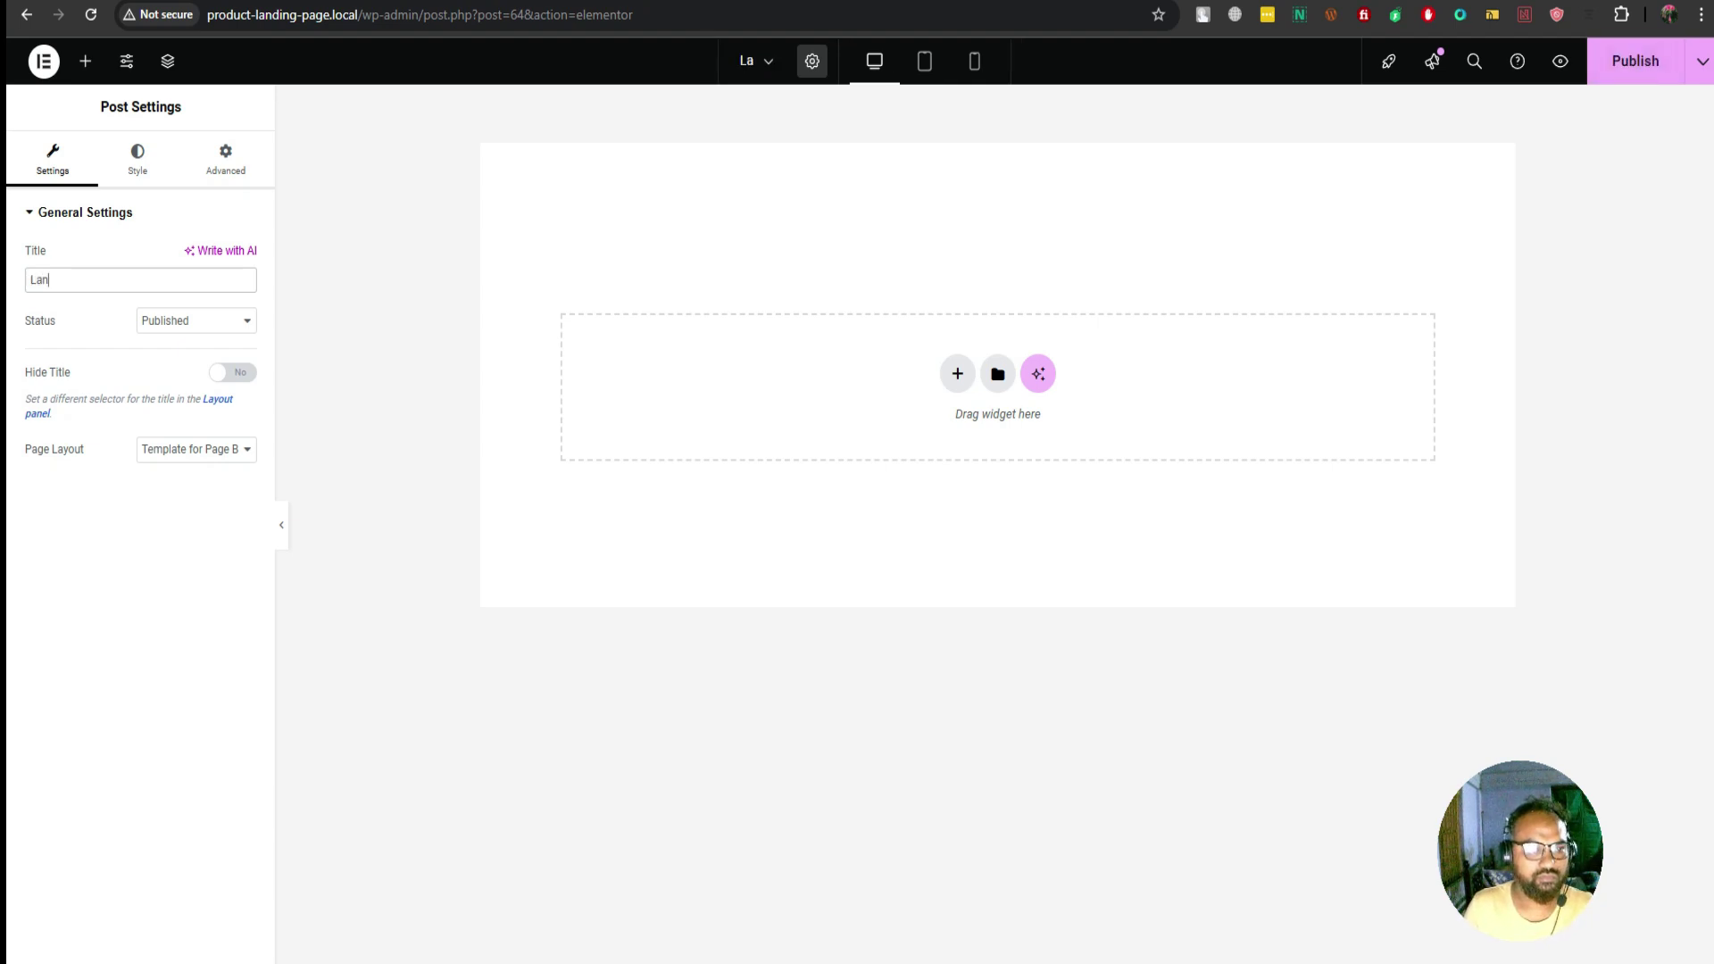
type("ding Page")
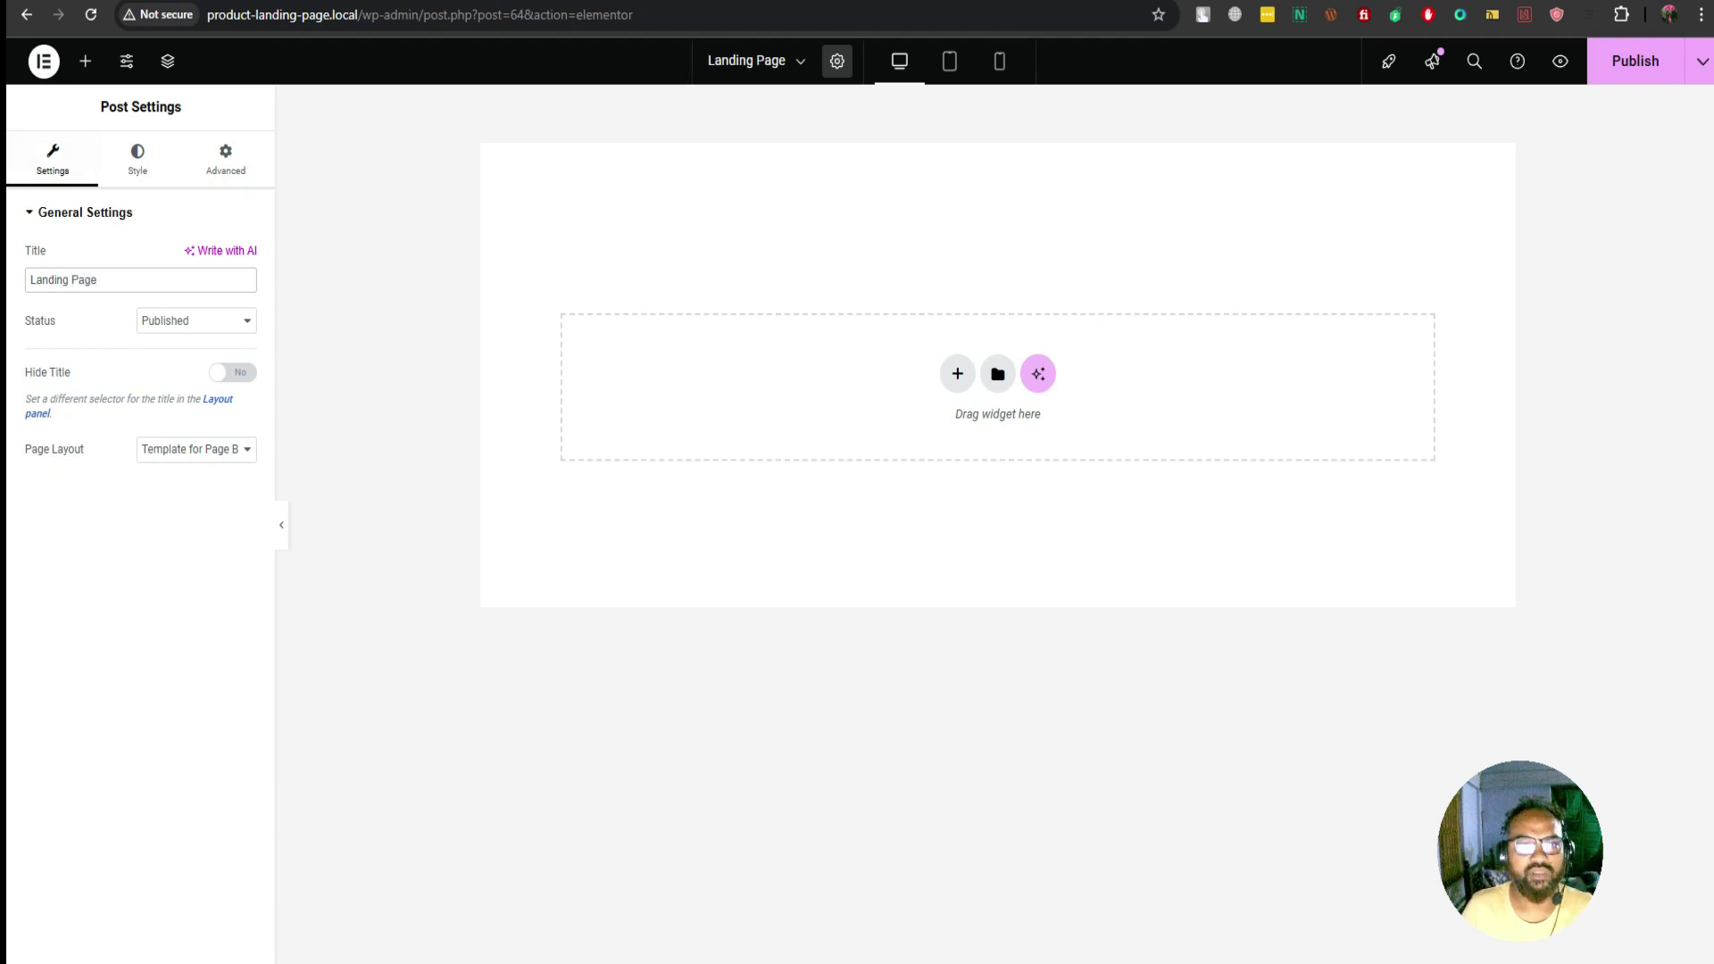
key("ctrl+s")
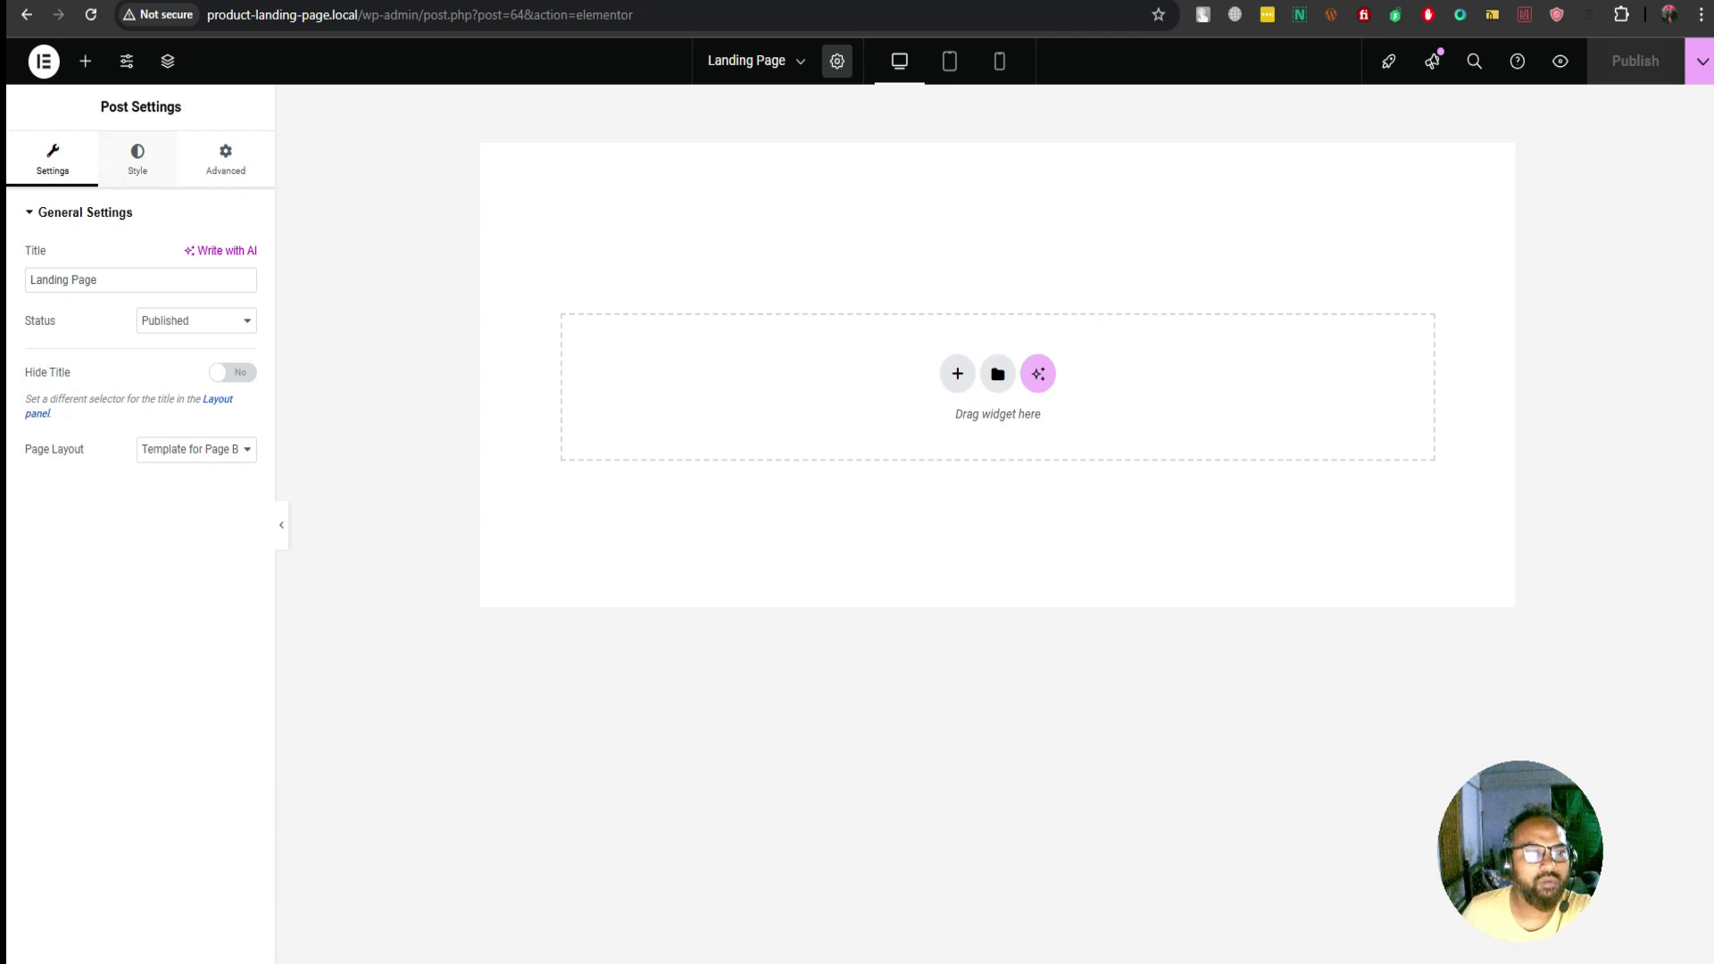
Add a single-column Flexbox container with its width set to 1200, nudged down one
left_click(957, 373)
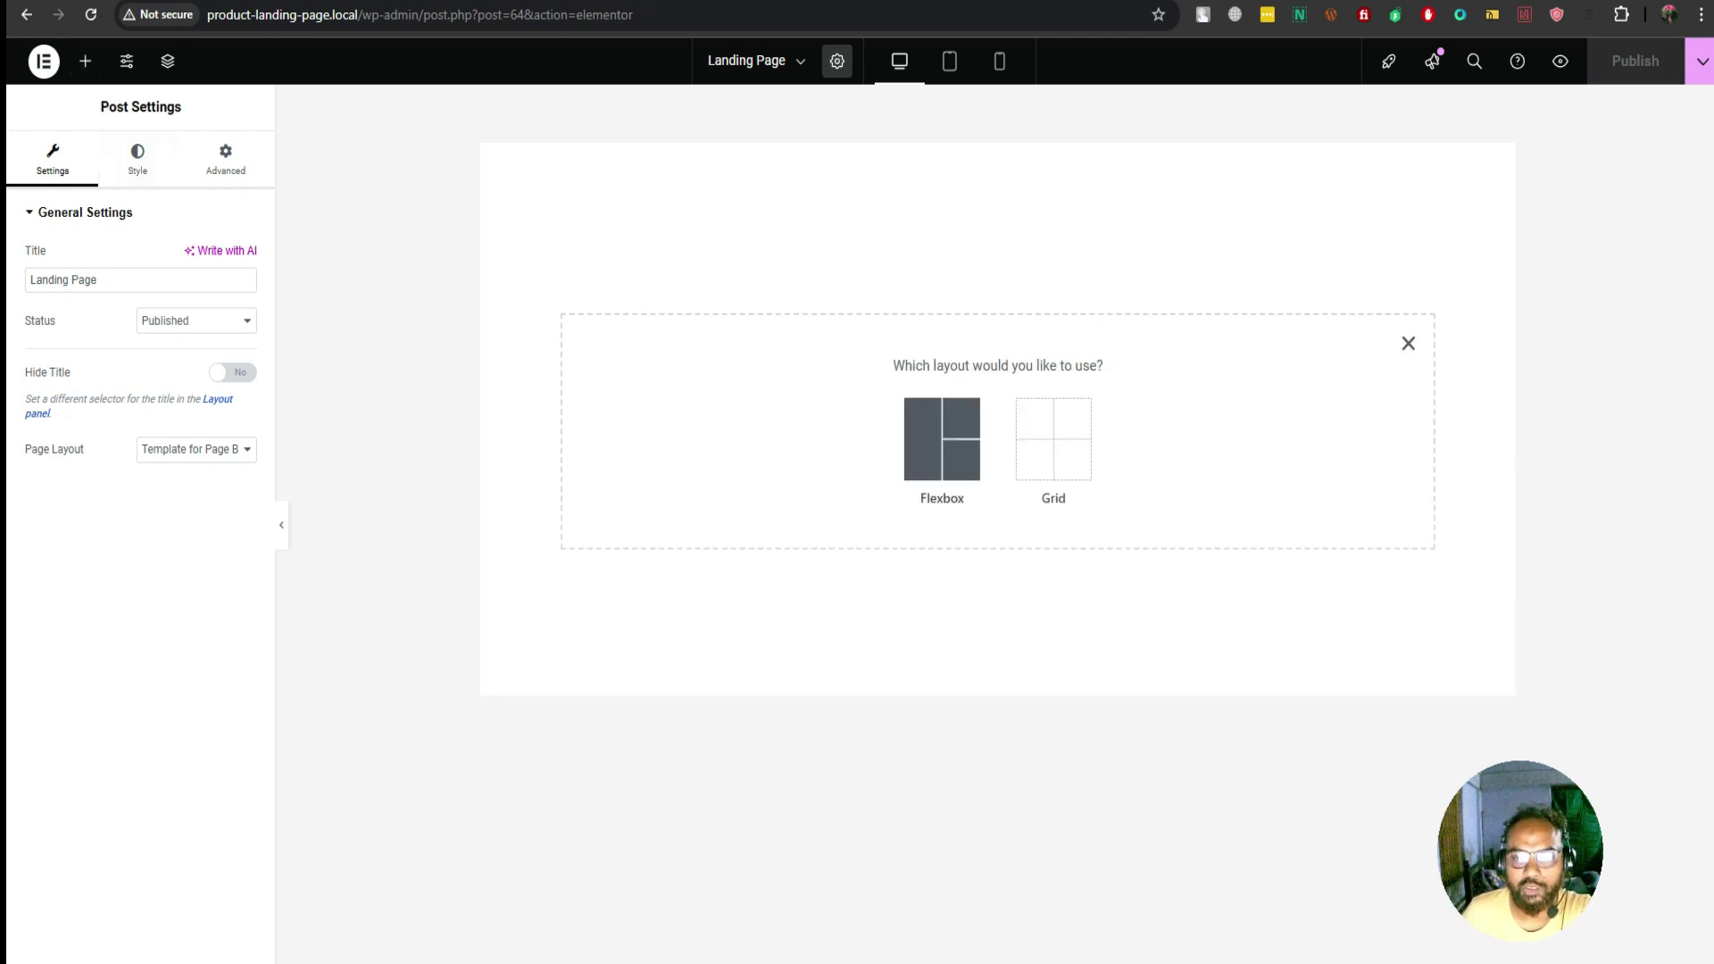
left_click(942, 439)
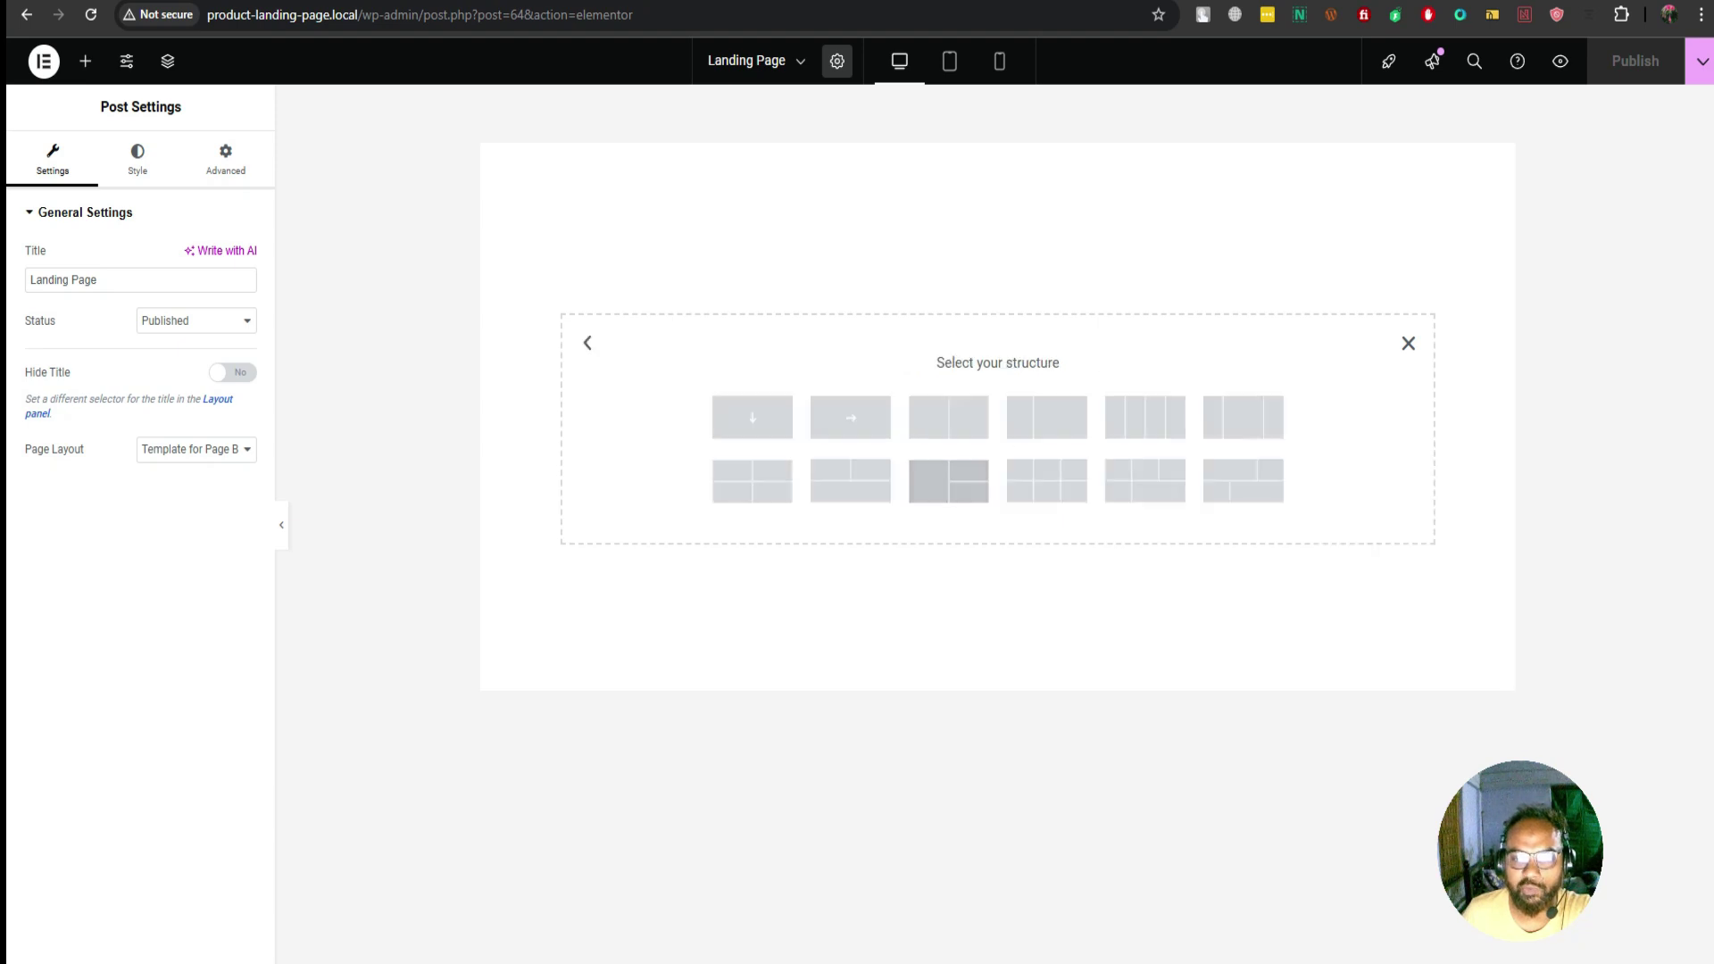
left_click(753, 417)
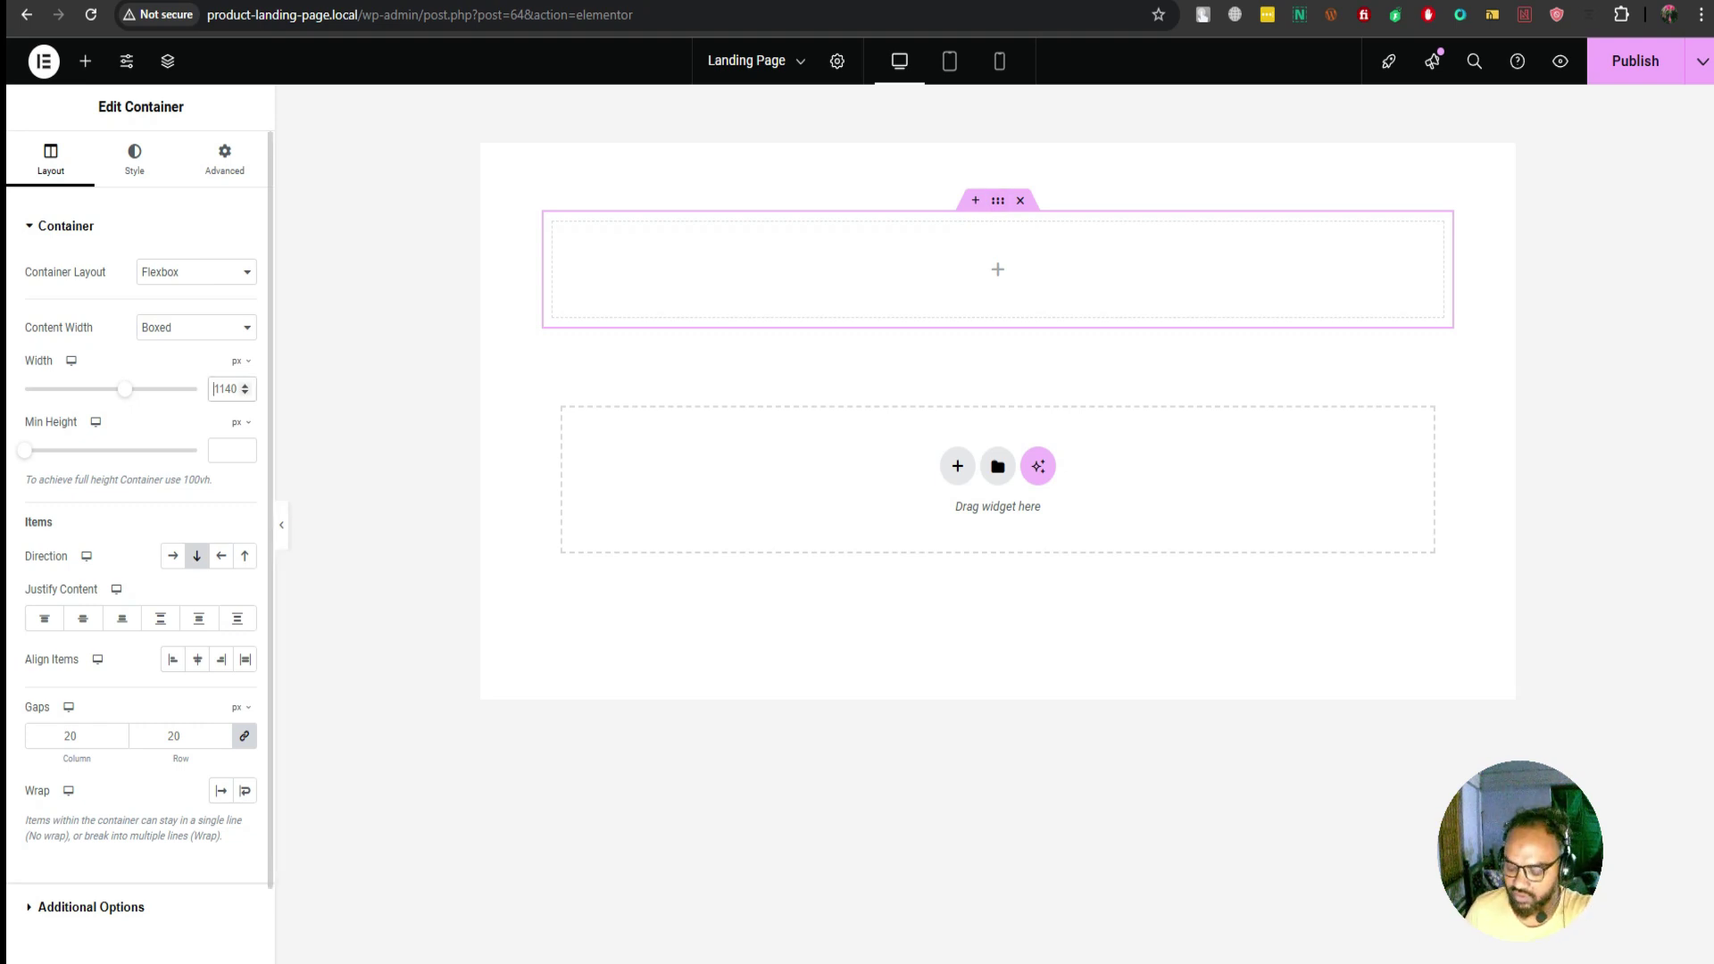
double_click(214, 389)
type("1200")
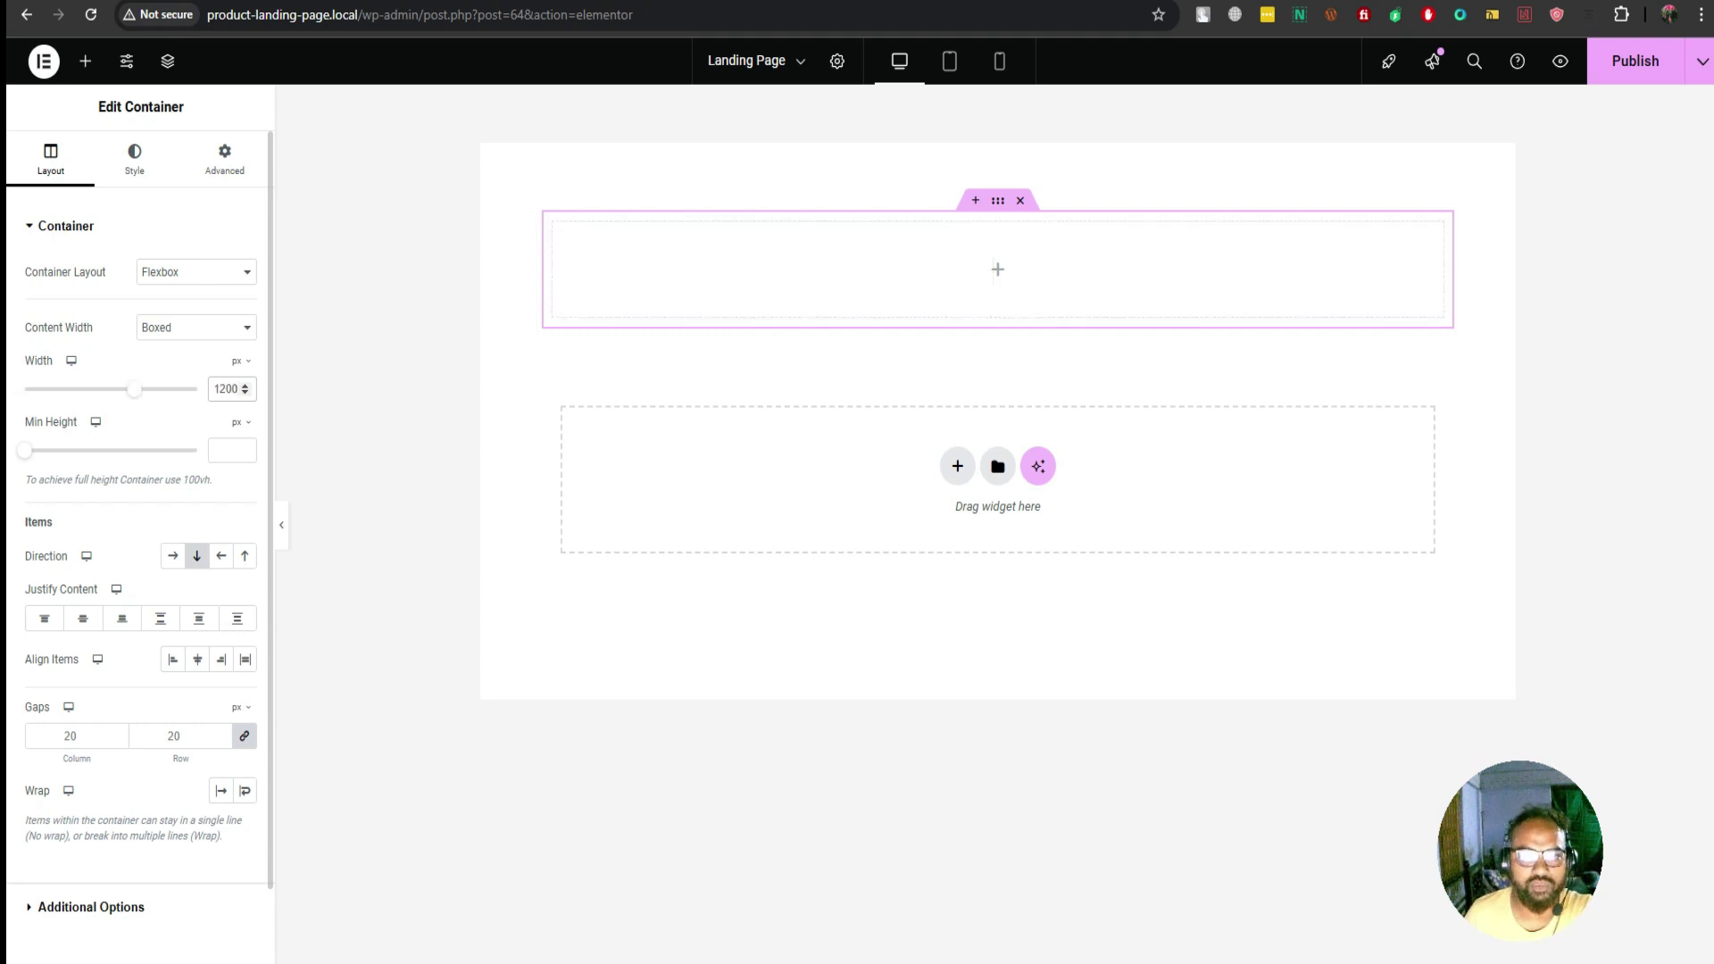
key("Down")
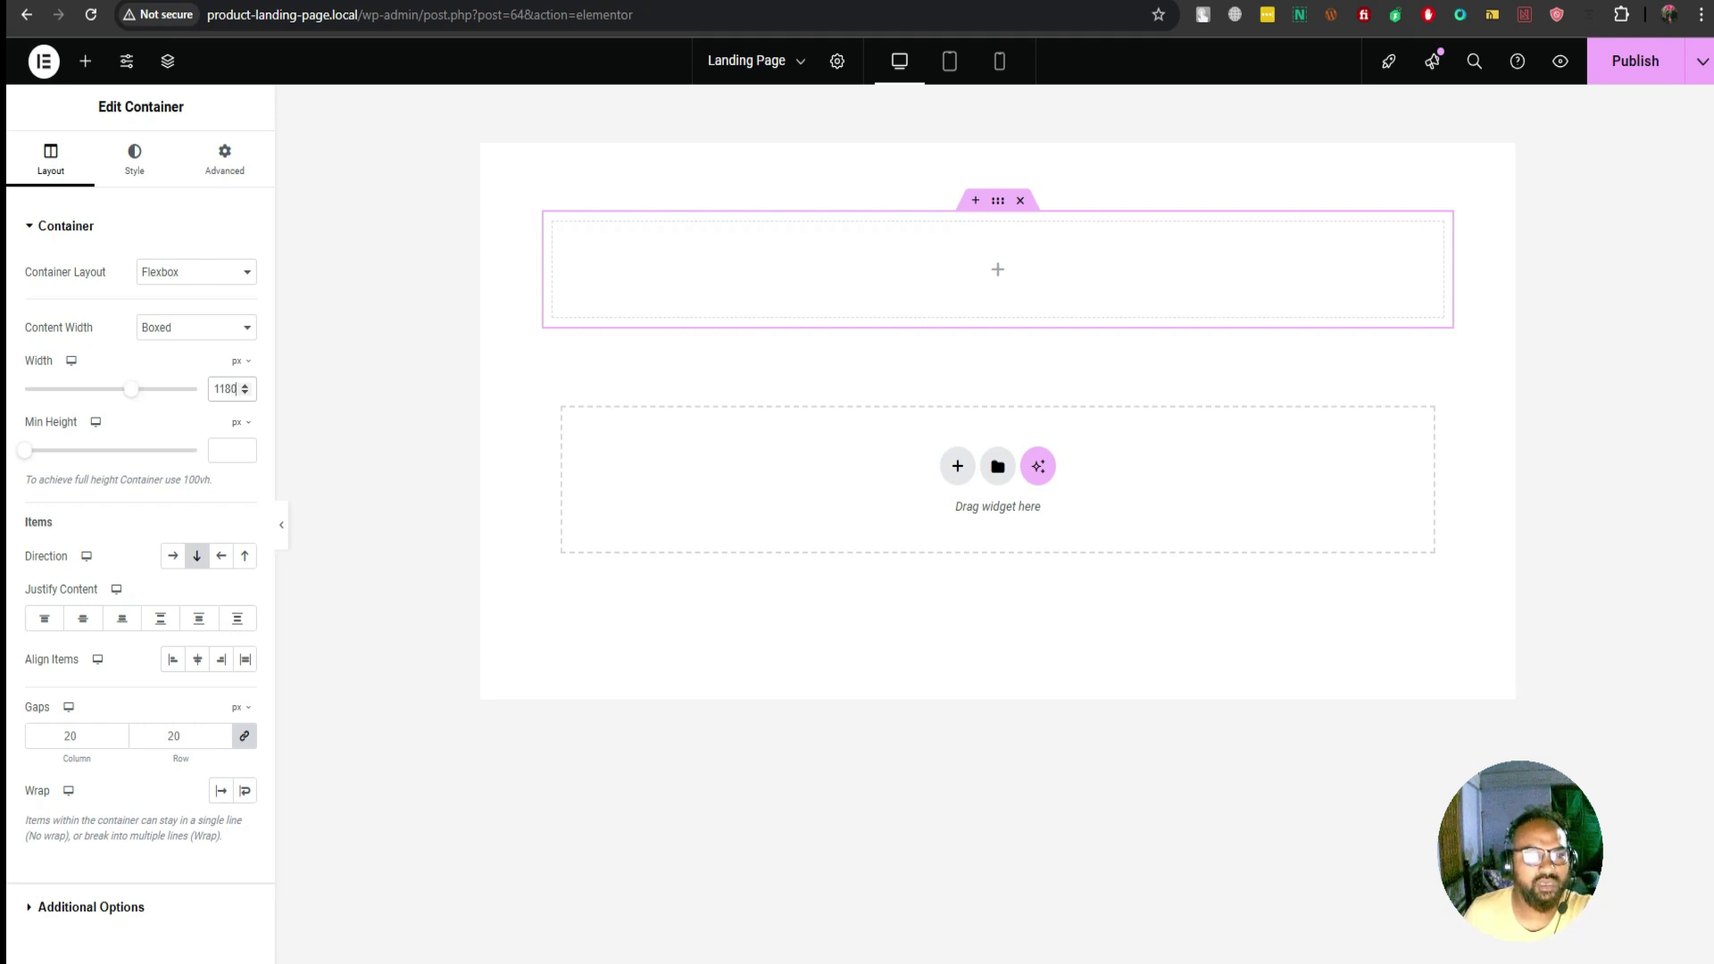
left_click(85, 60)
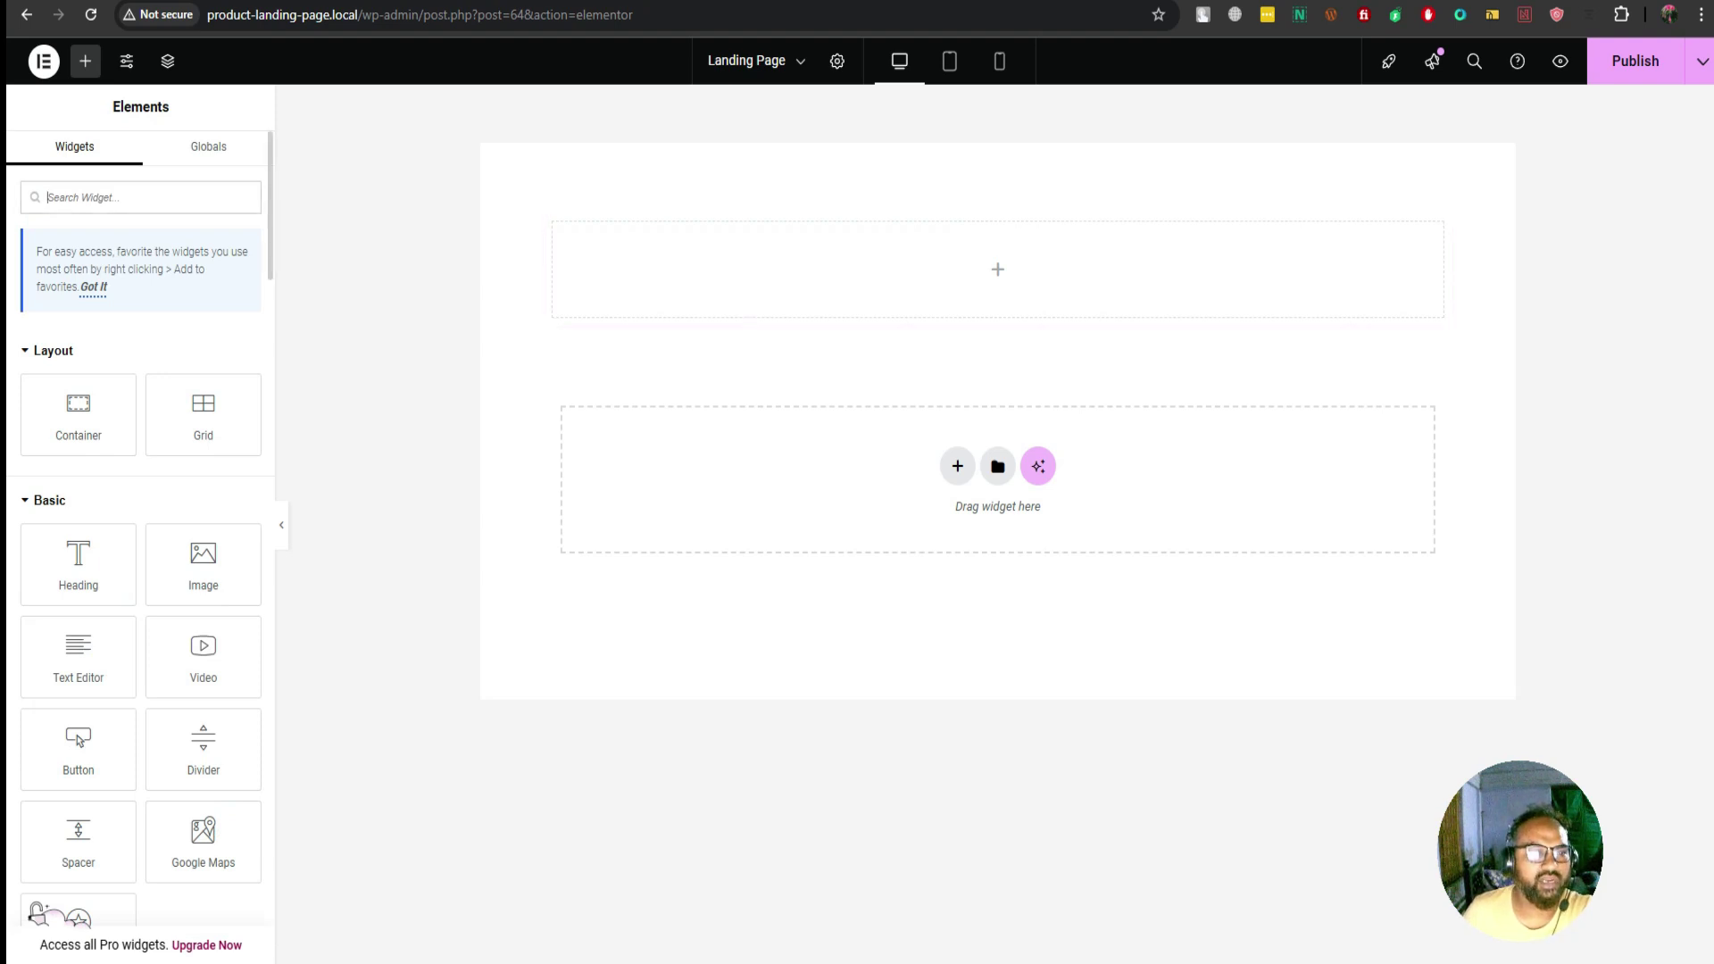
Drag the Checkout Form widget (found via 'cart') into the container, save, and preview
type("c")
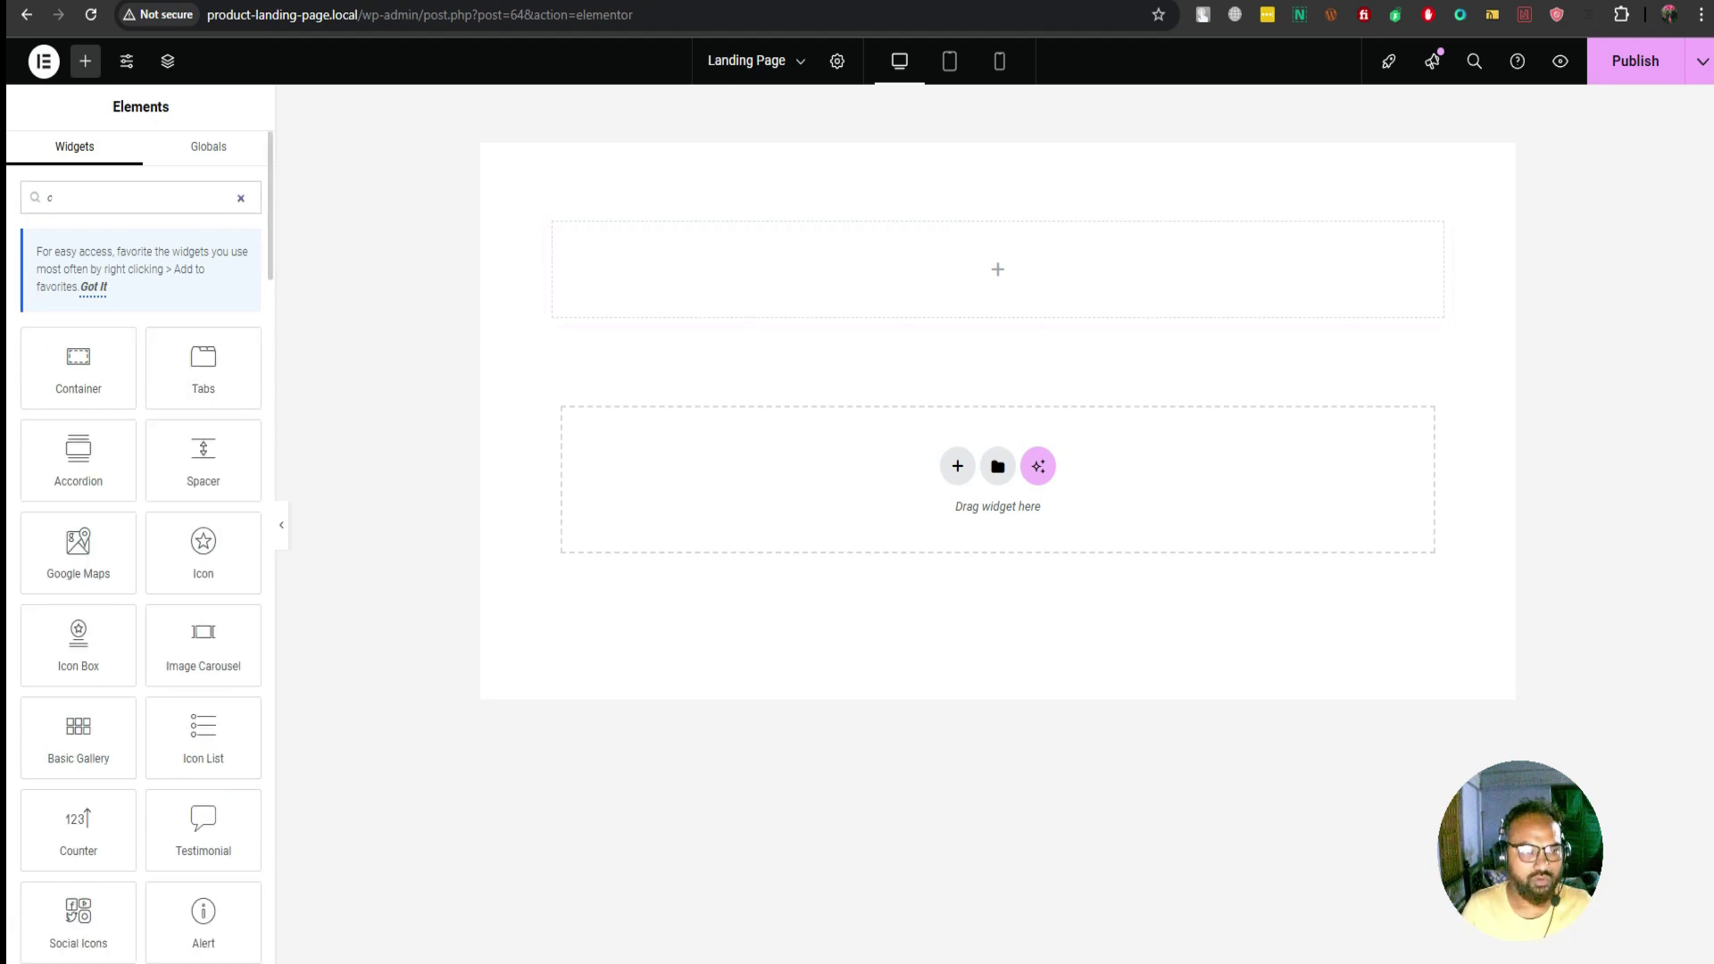
type("art")
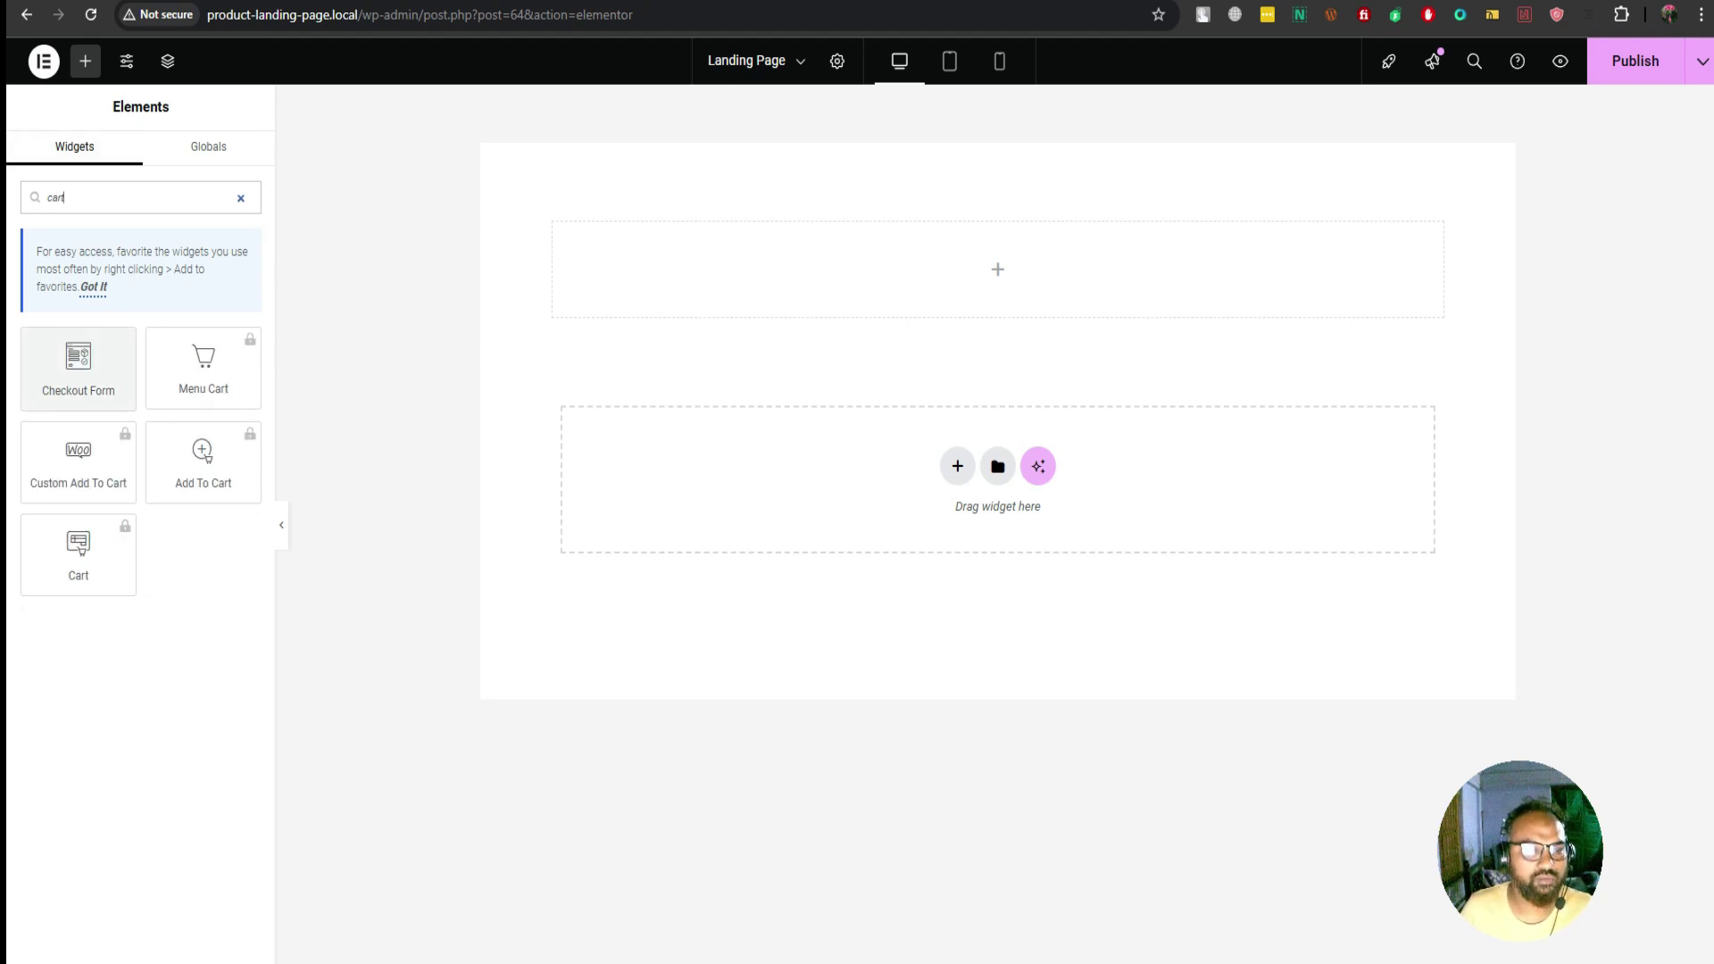
left_click_drag(78, 368, 997, 273)
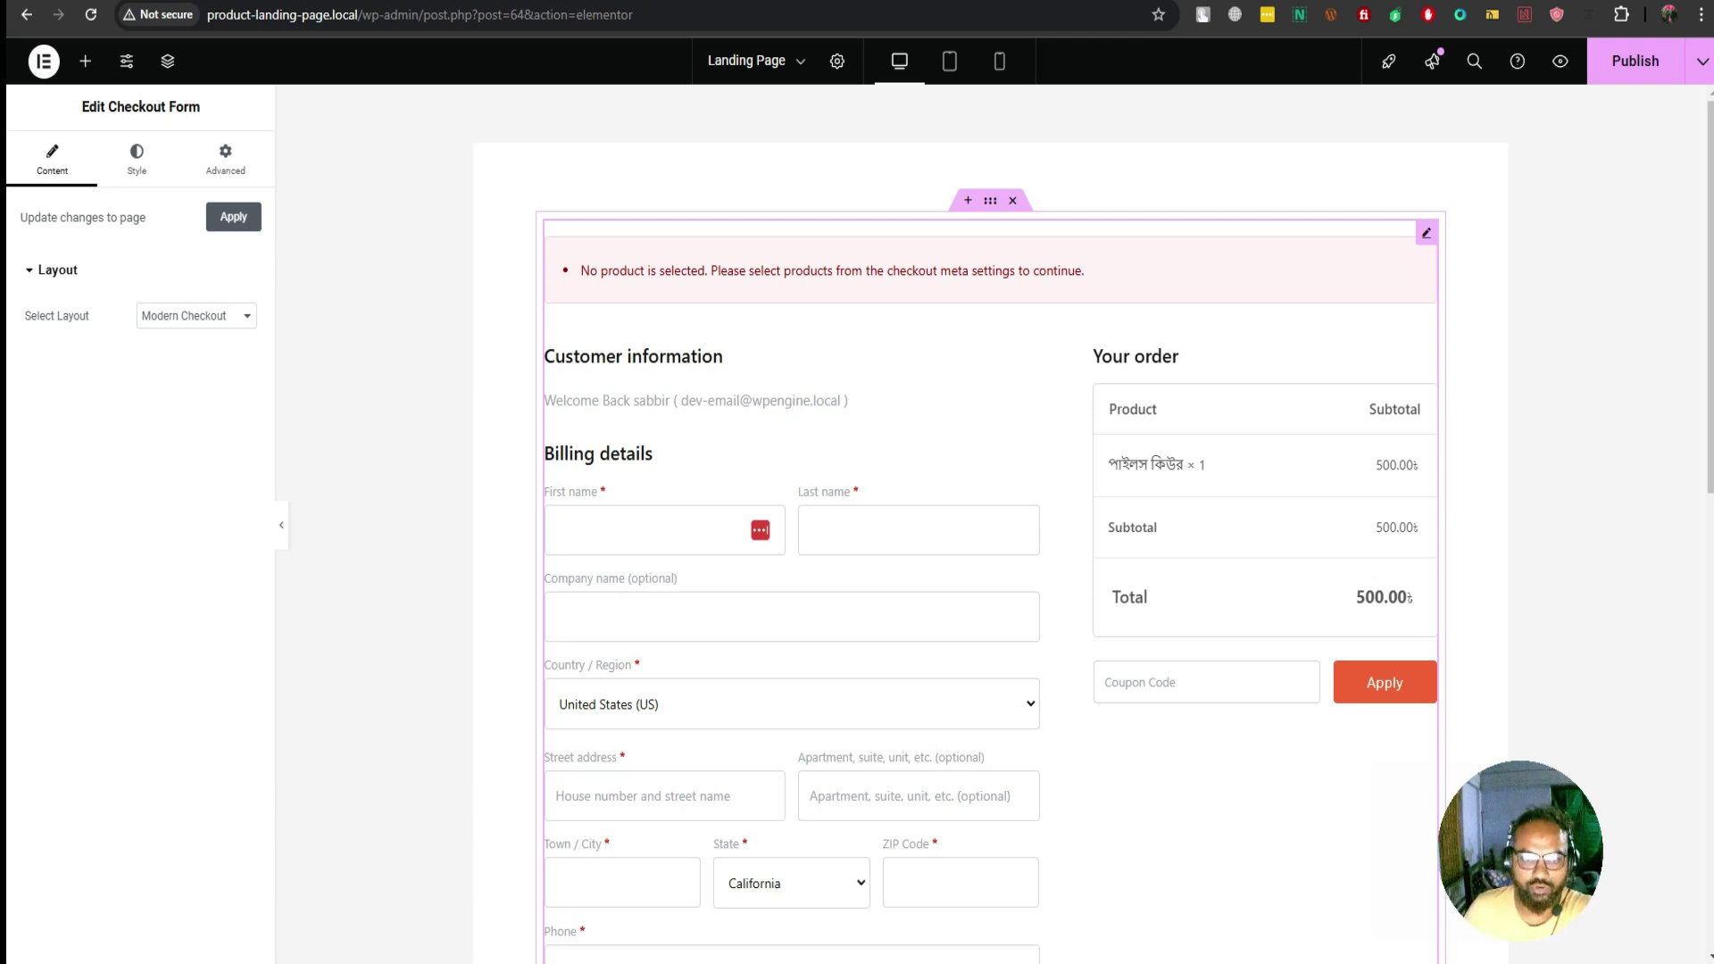
scroll(990, 536, "down", 2)
scroll(991, 536, "up", 2)
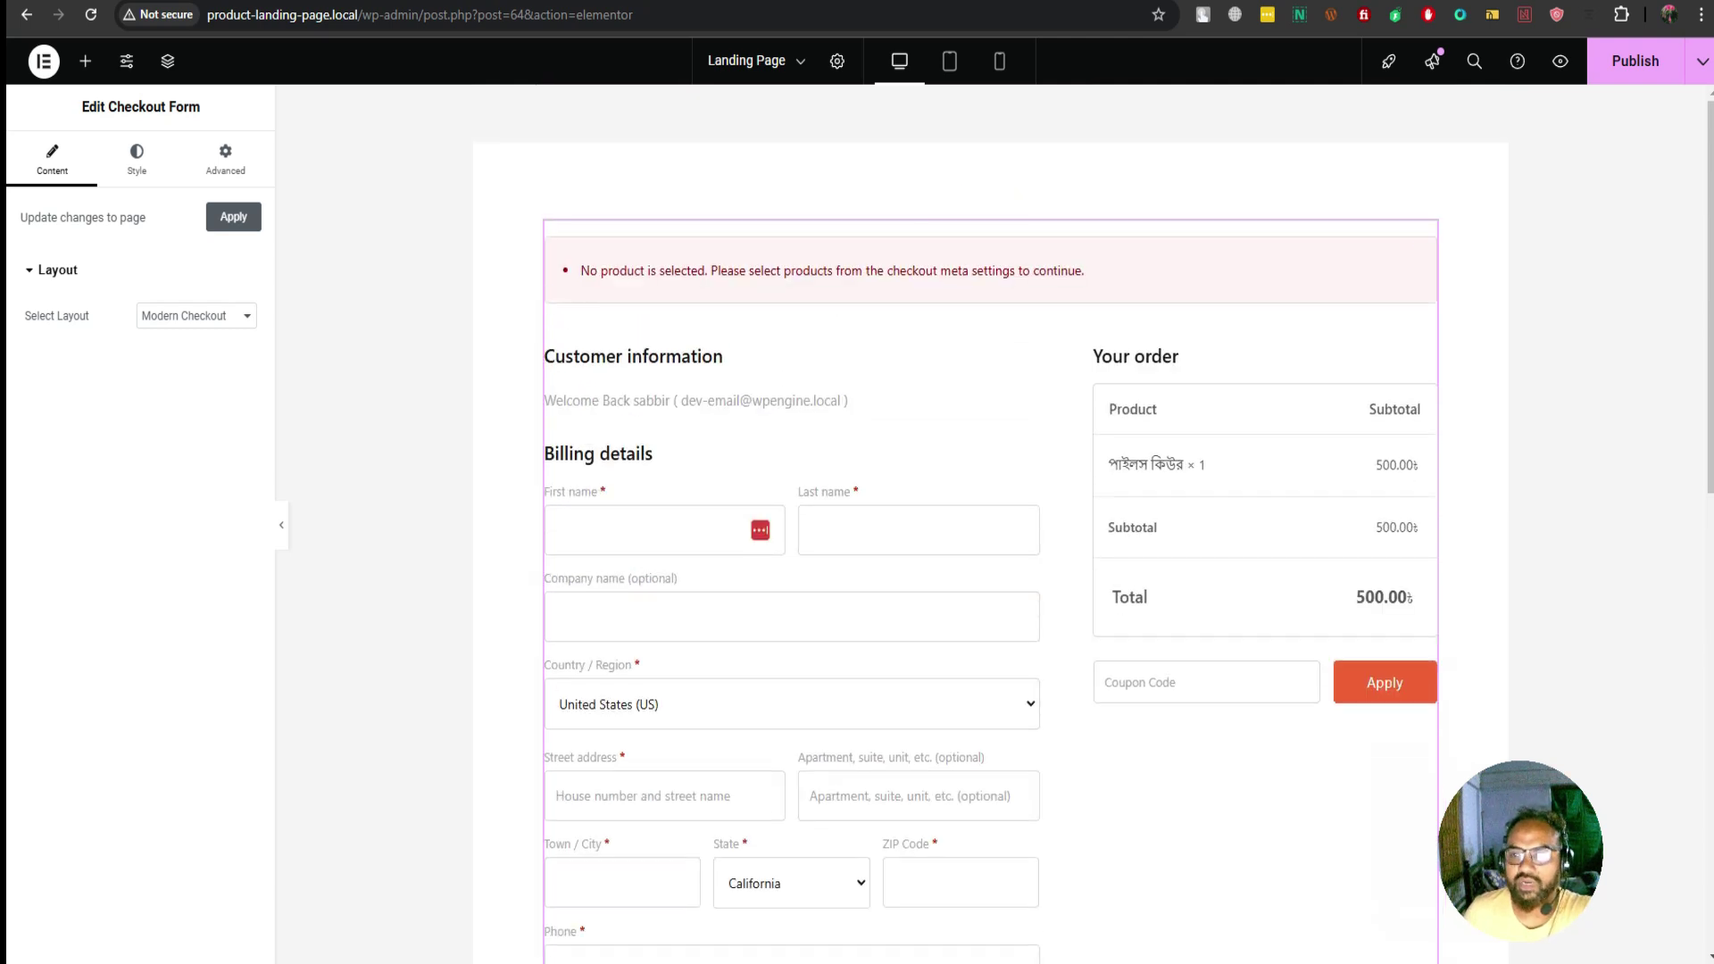
key("ctrl+s")
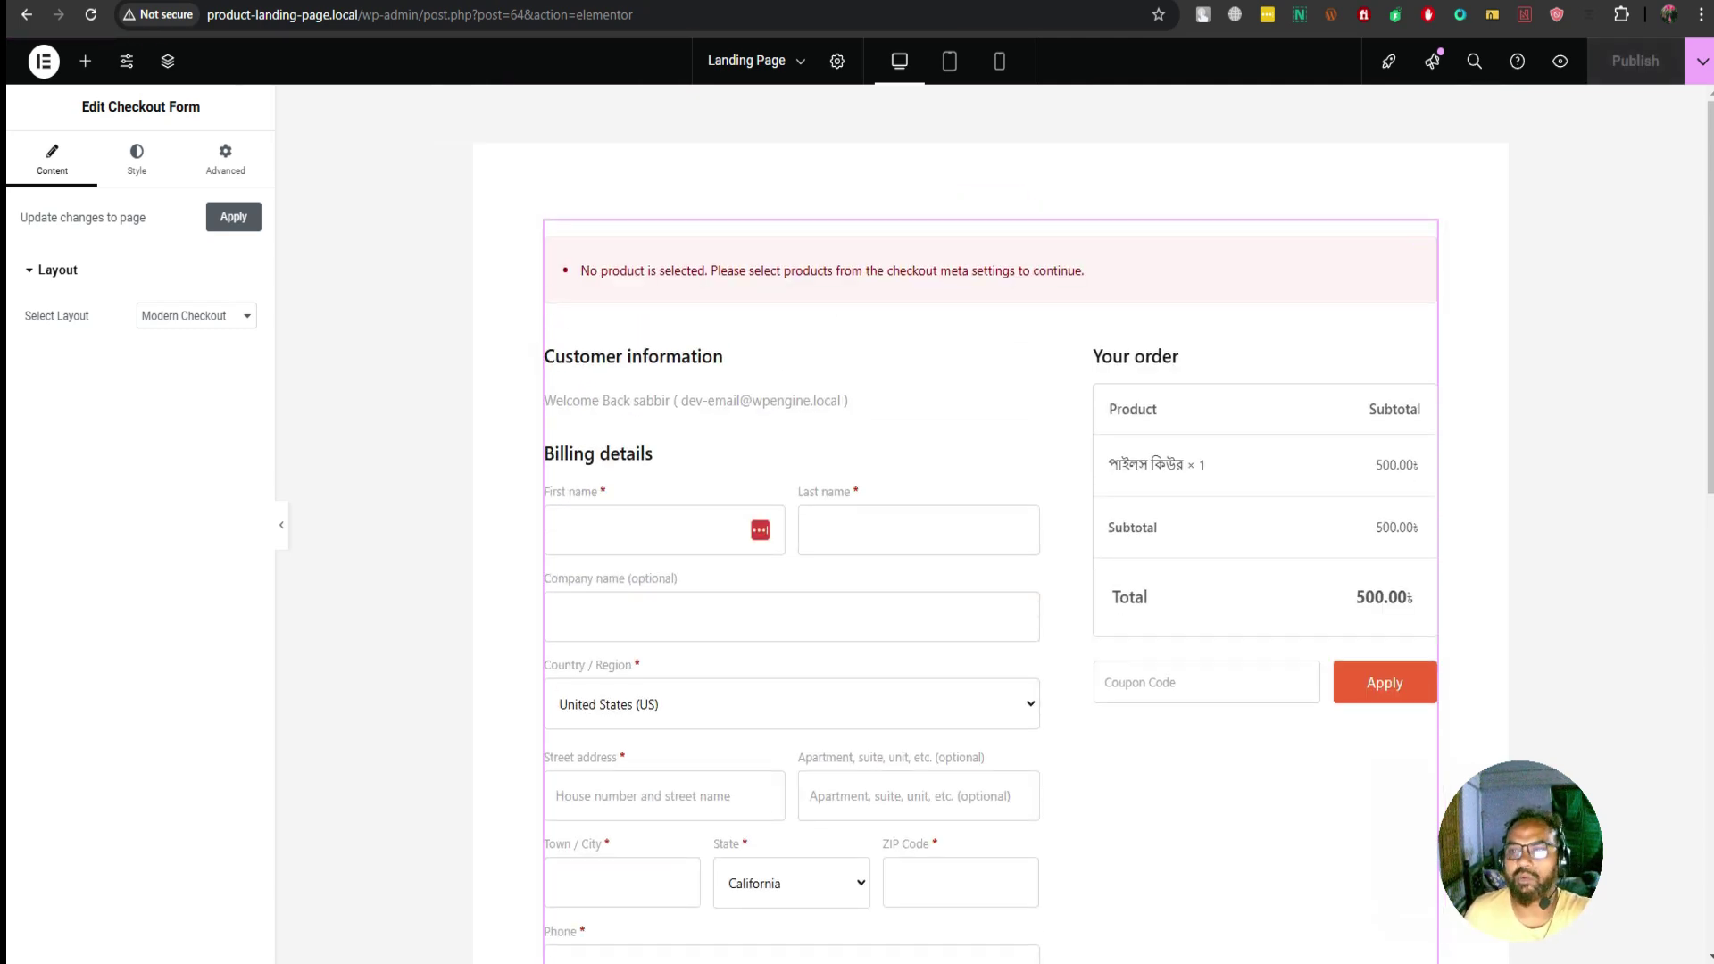
left_click(1560, 61)
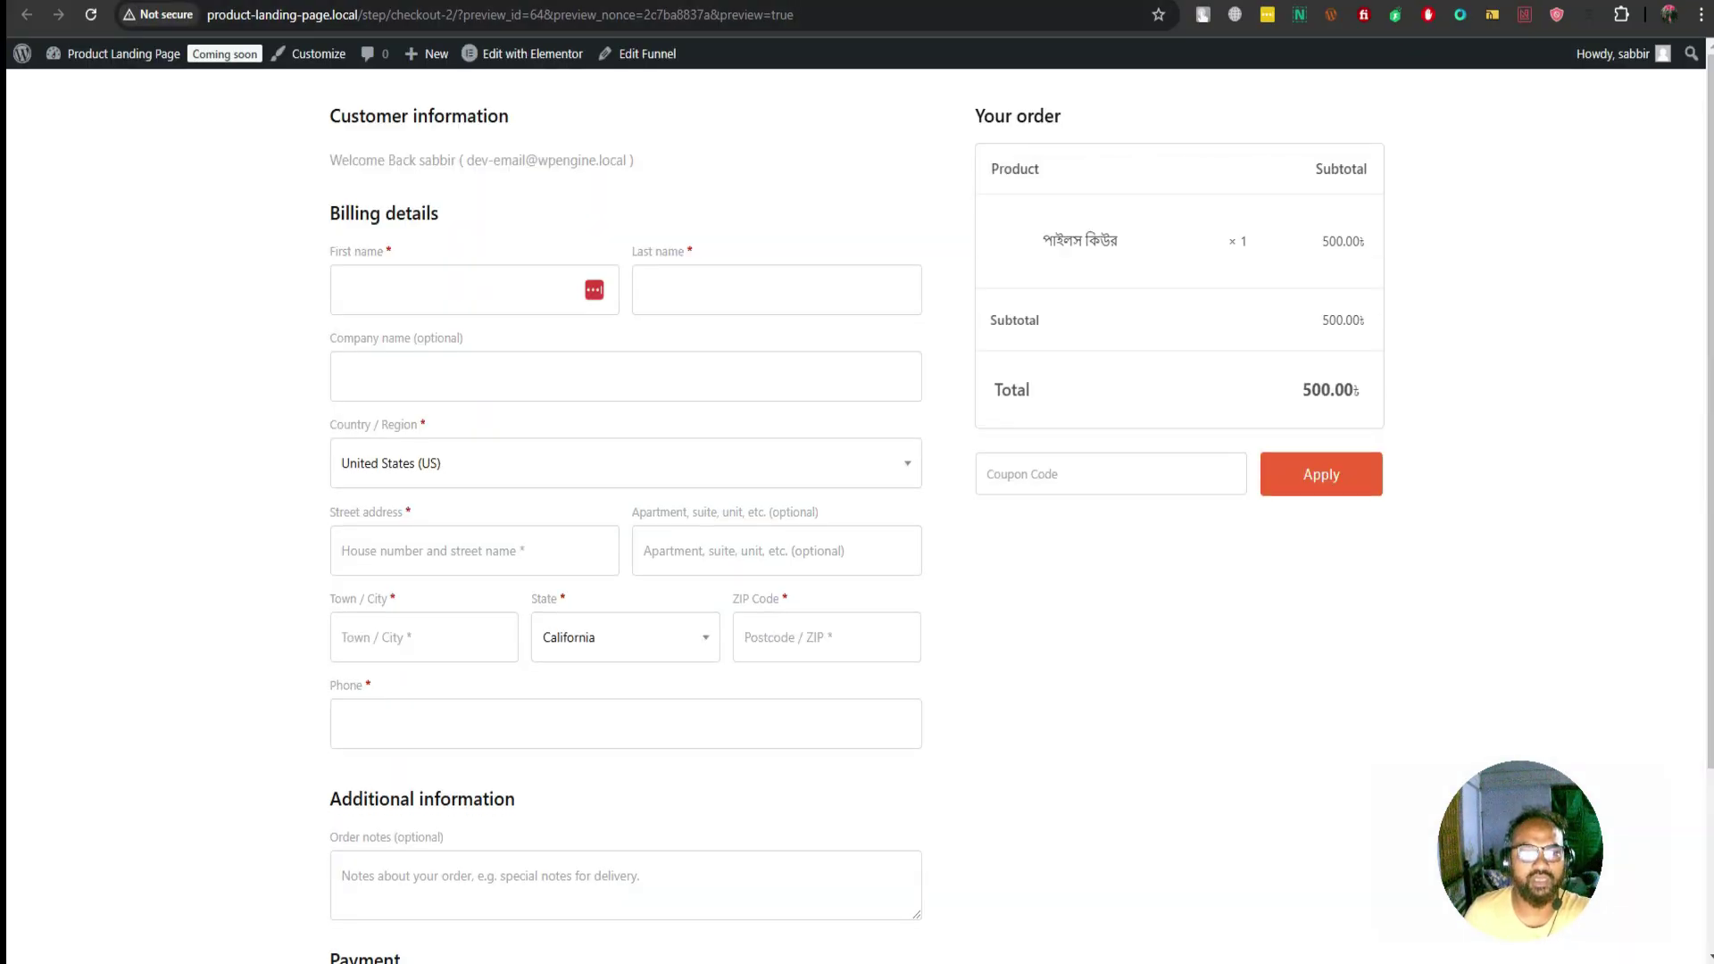
Click through First name, Last name, Company, Country (United States), Street, Apartment and Town fields
left_click(473, 289)
left_click(776, 289)
left_click(625, 375)
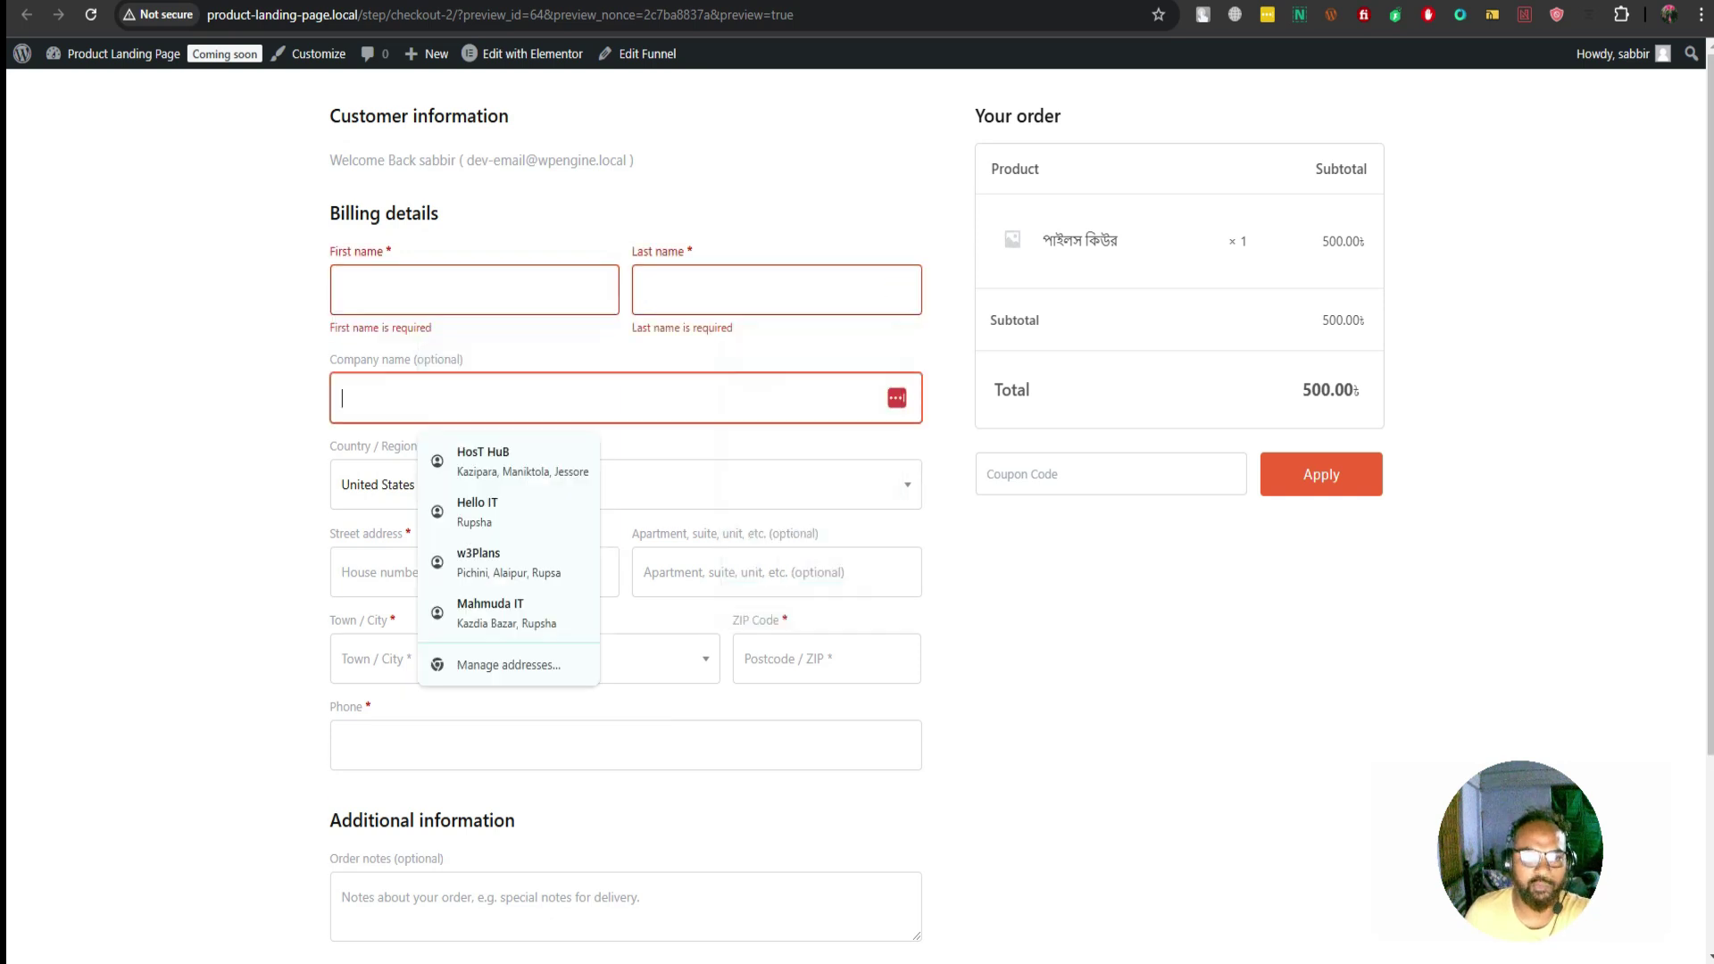
scroll(857, 500, "down", 2)
left_click(625, 289)
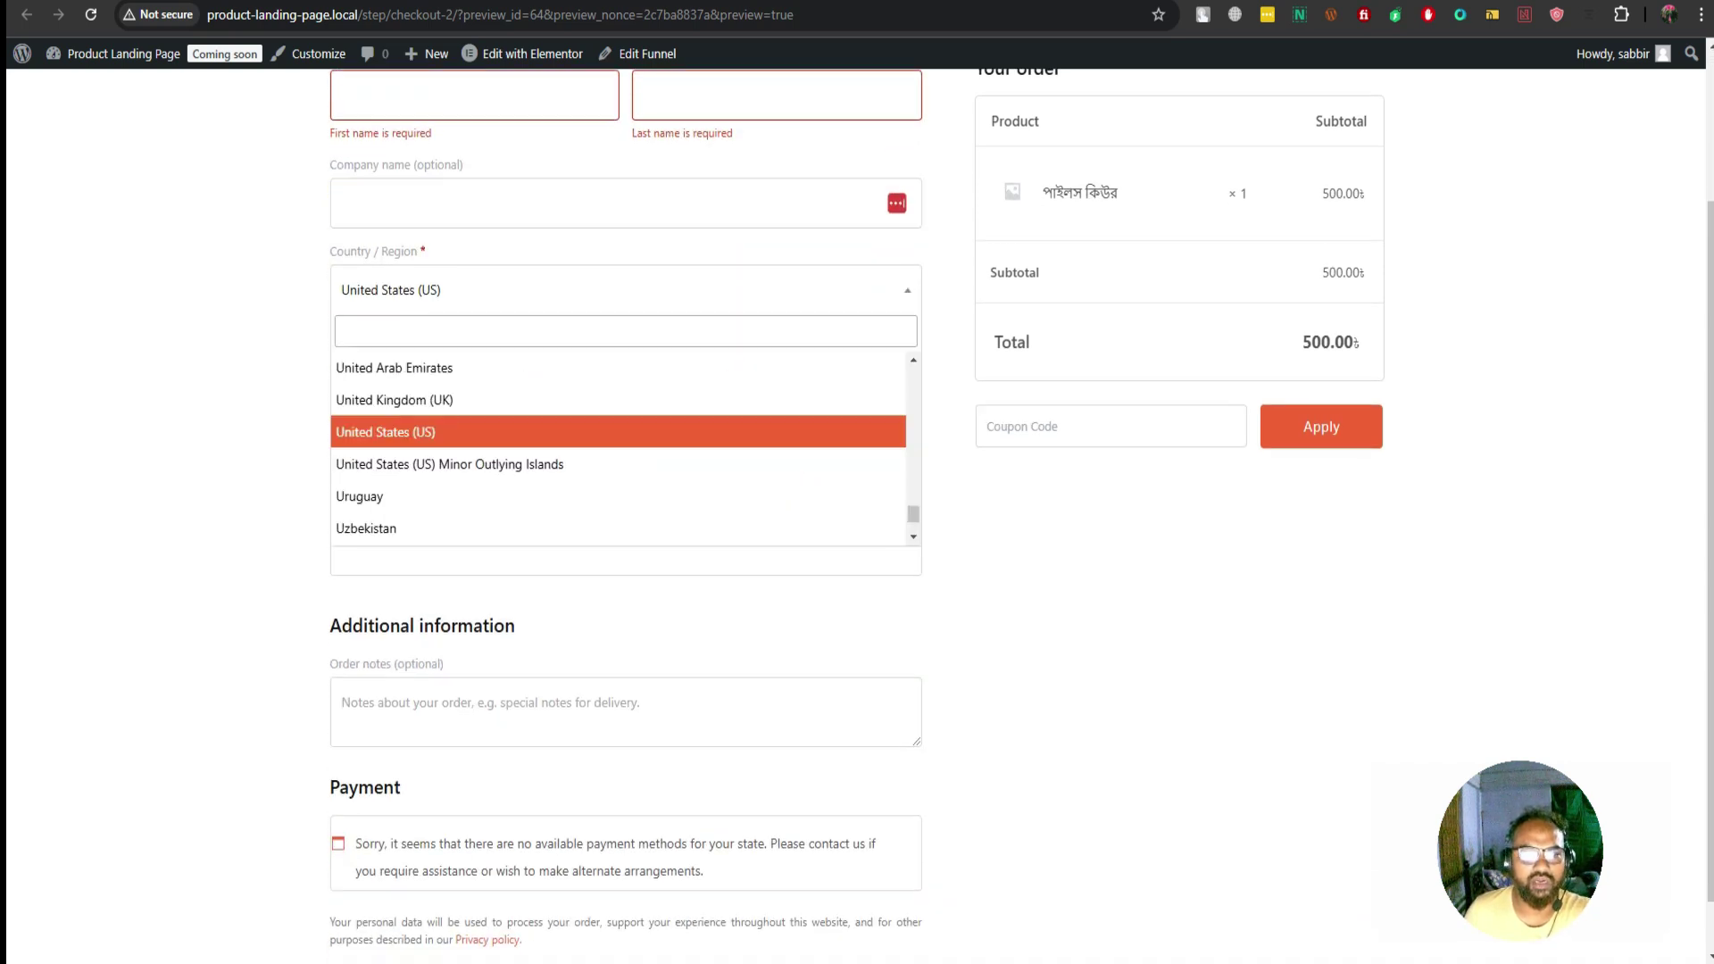
left_click(625, 429)
left_click(473, 377)
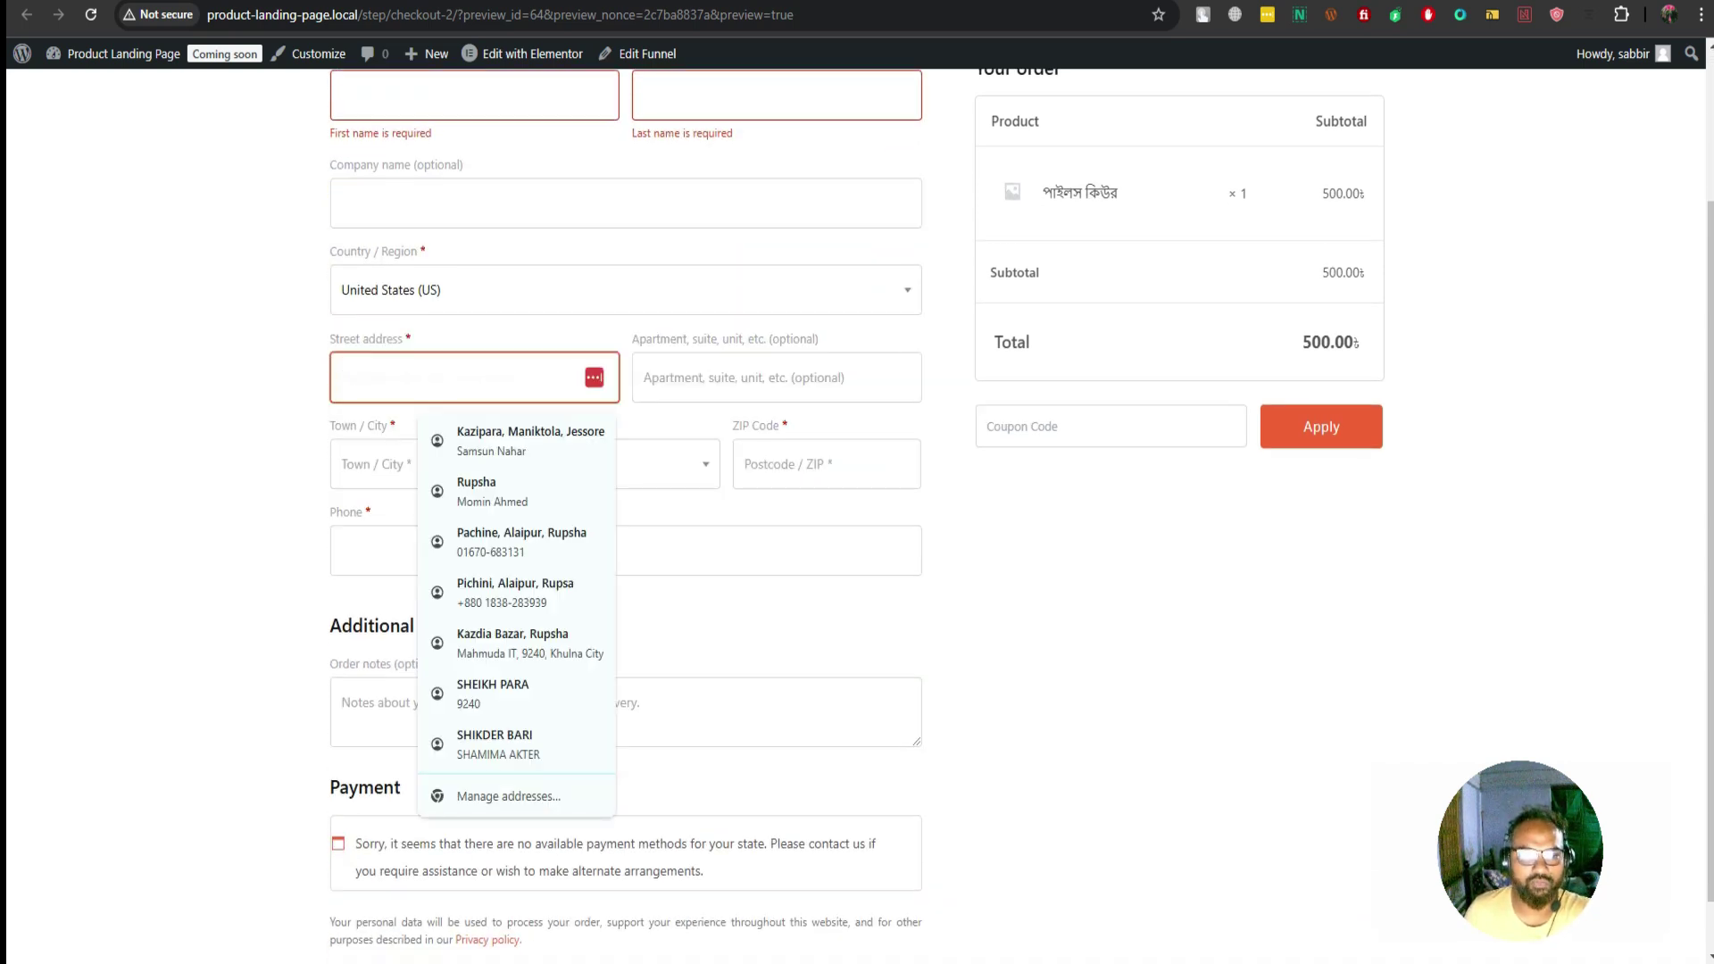
left_click(777, 377)
left_click(411, 485)
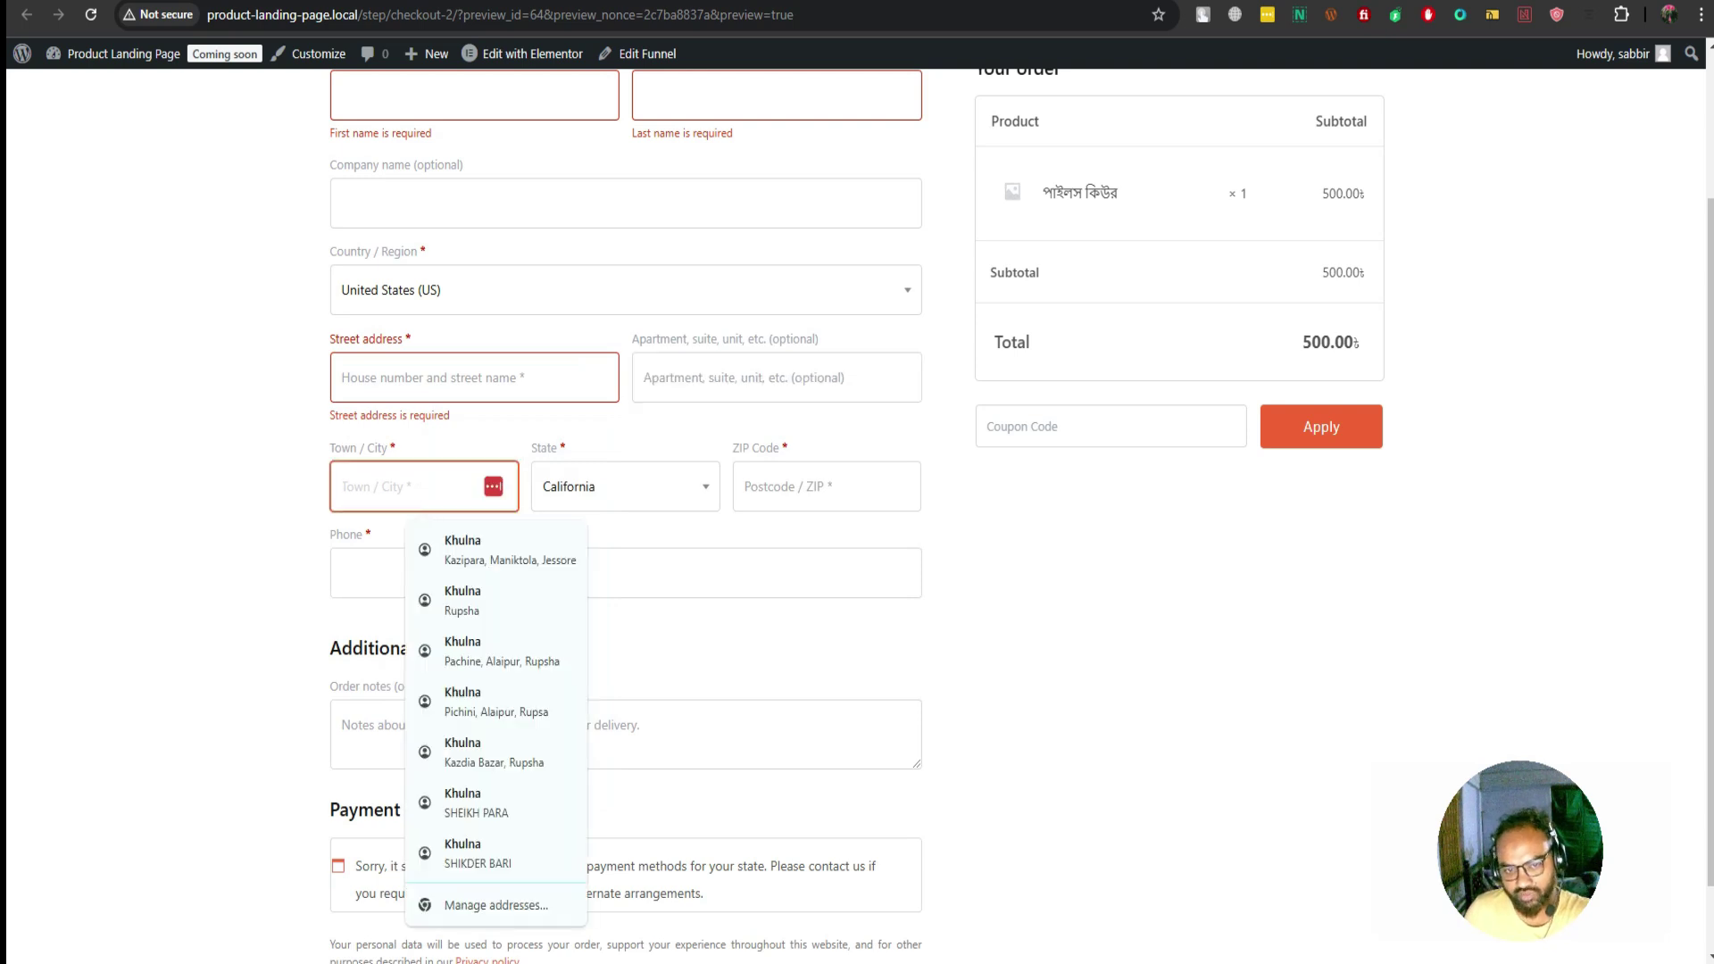
Tab through State (California), ZIP Code, Phone and Order notes, then return to Elementor
left_click(625, 485)
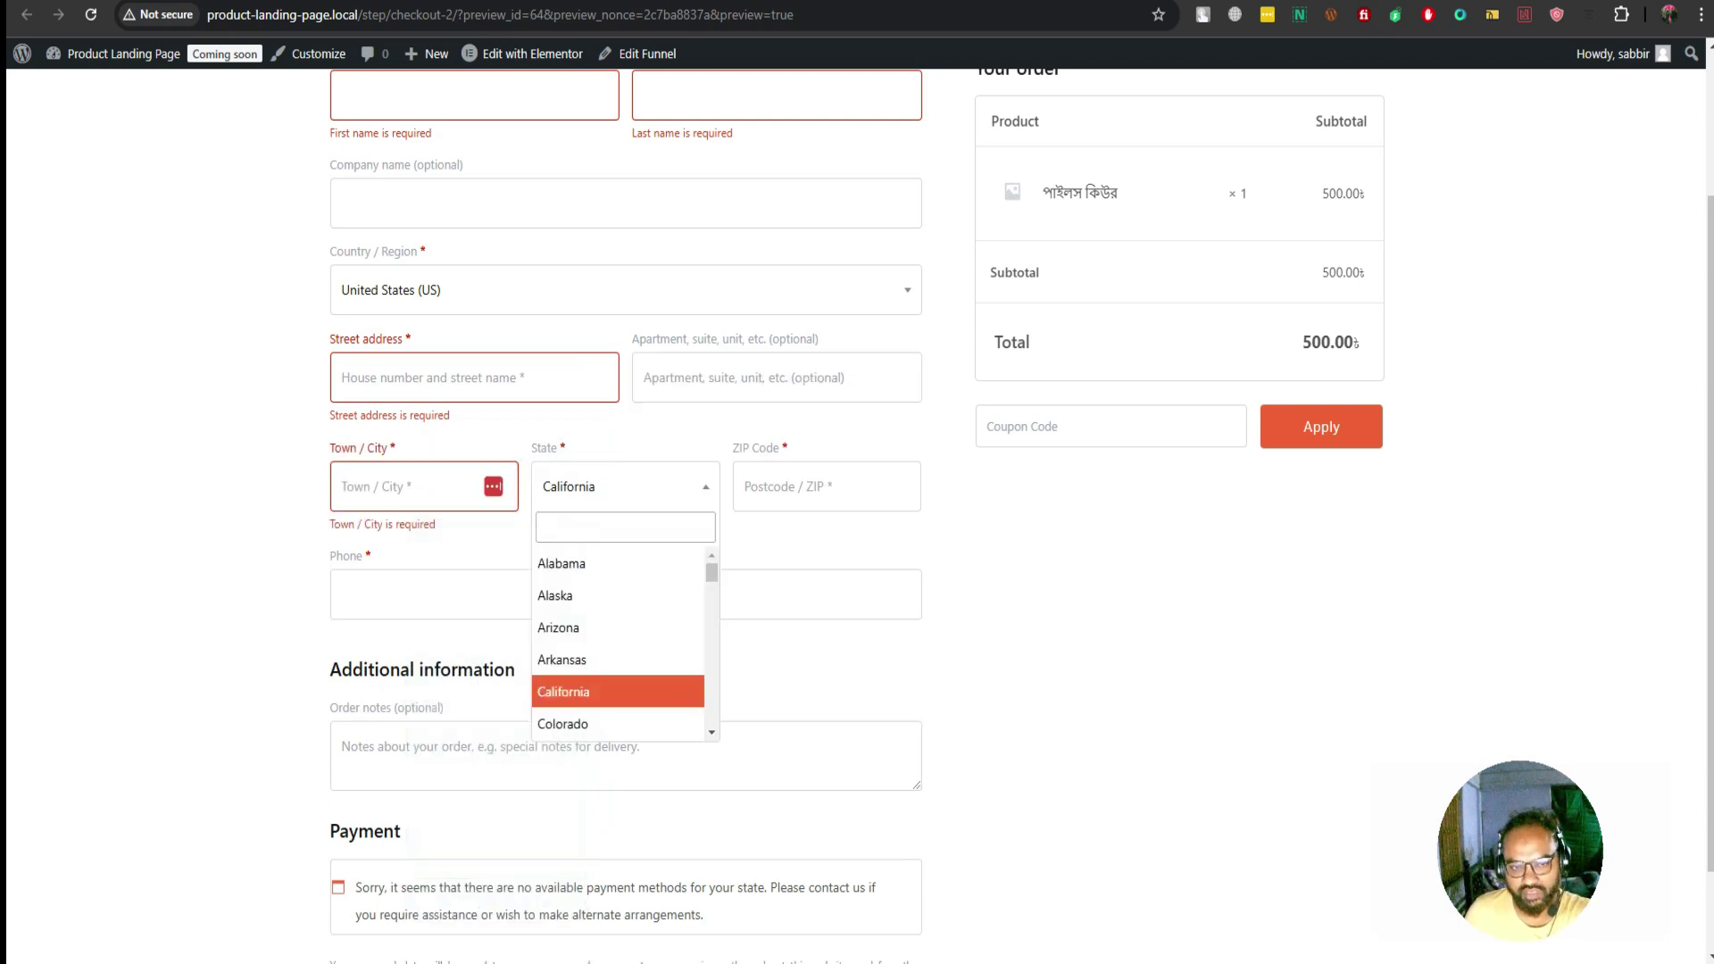
key("Tab")
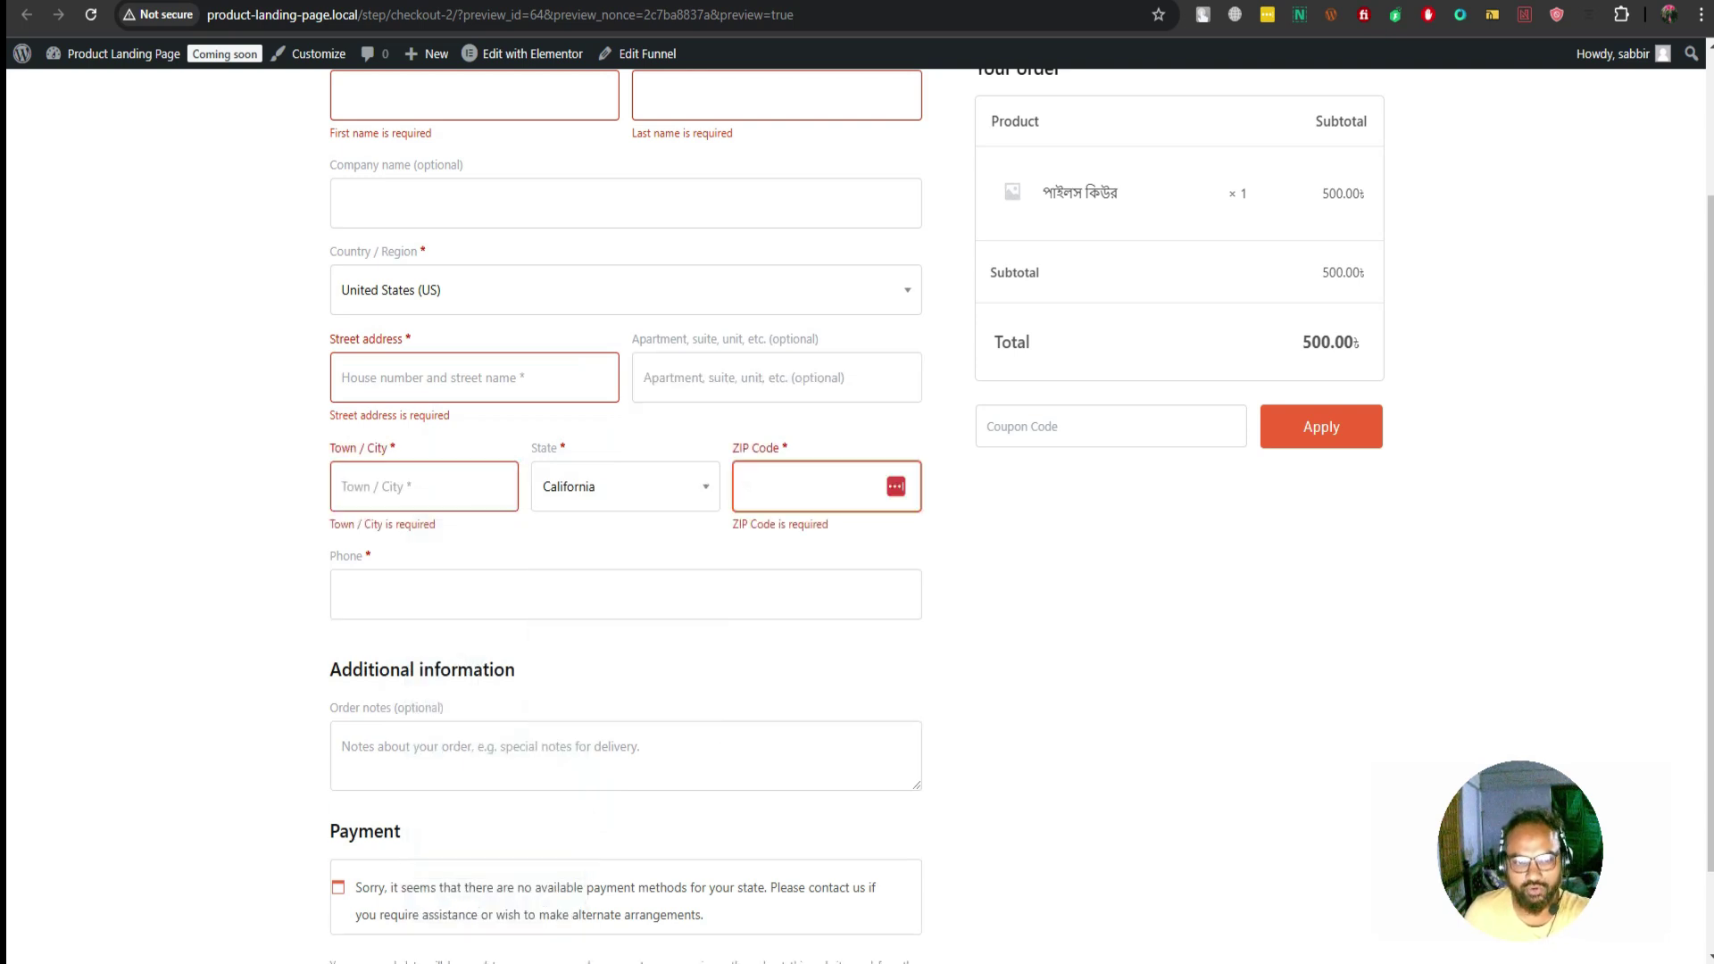
key("Tab")
scroll(625, 536, "down", 1)
key("Tab")
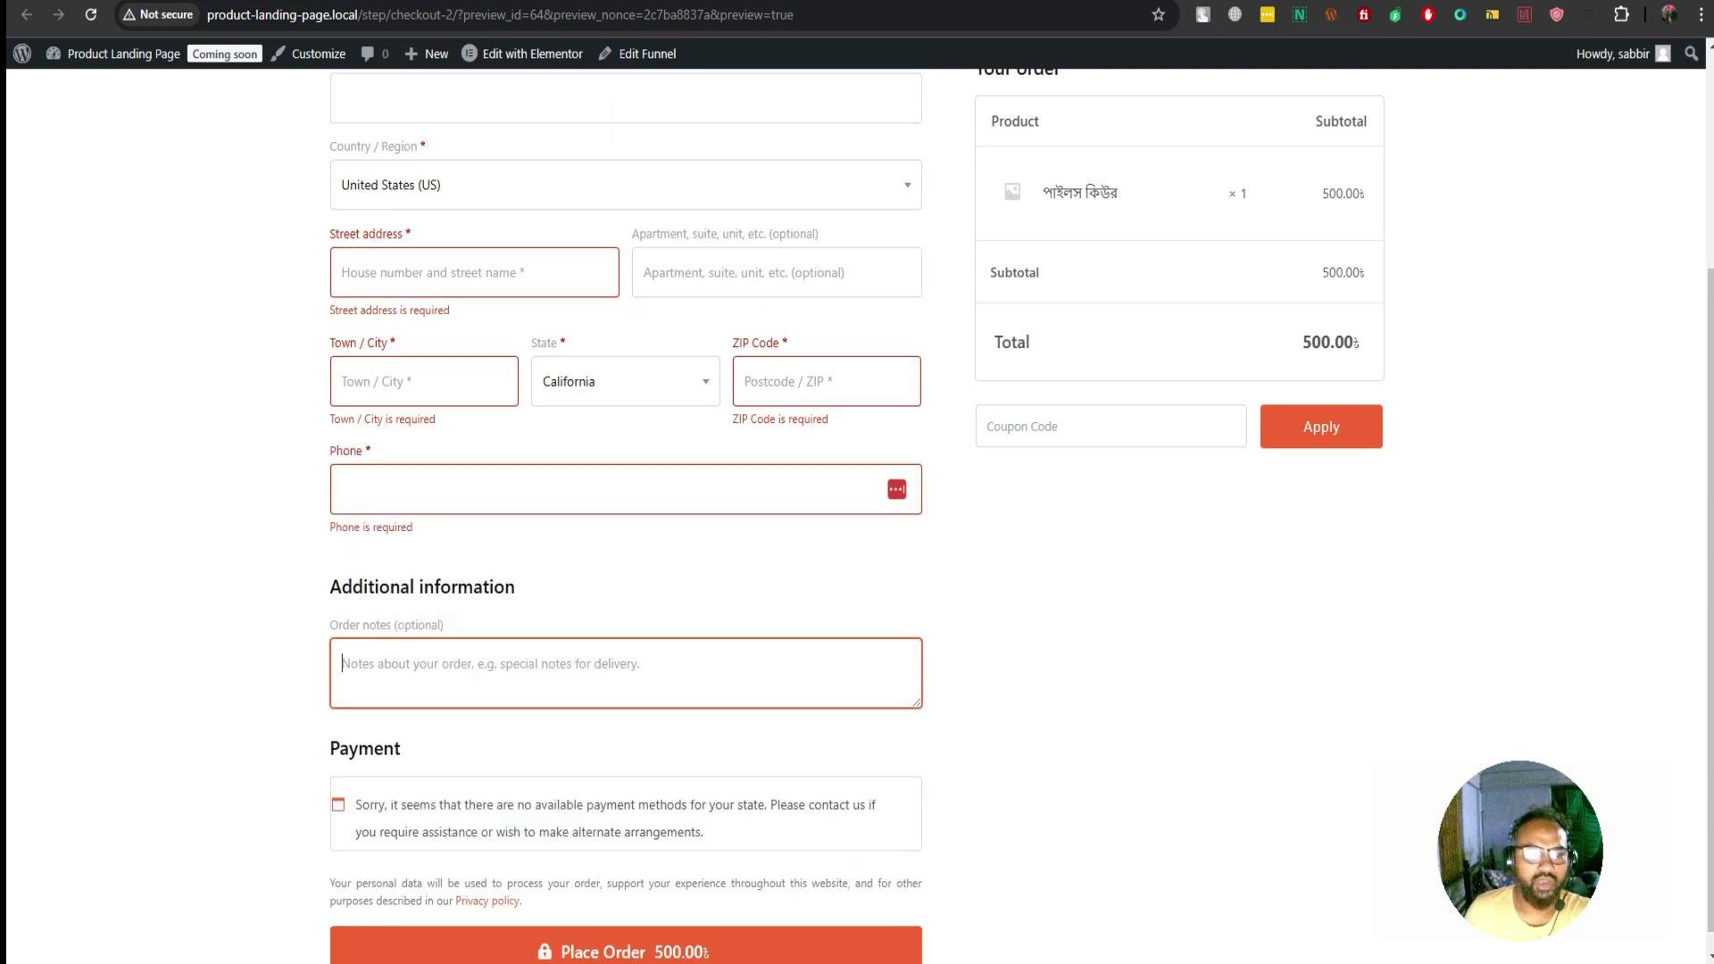
scroll(625, 518, "up", 3)
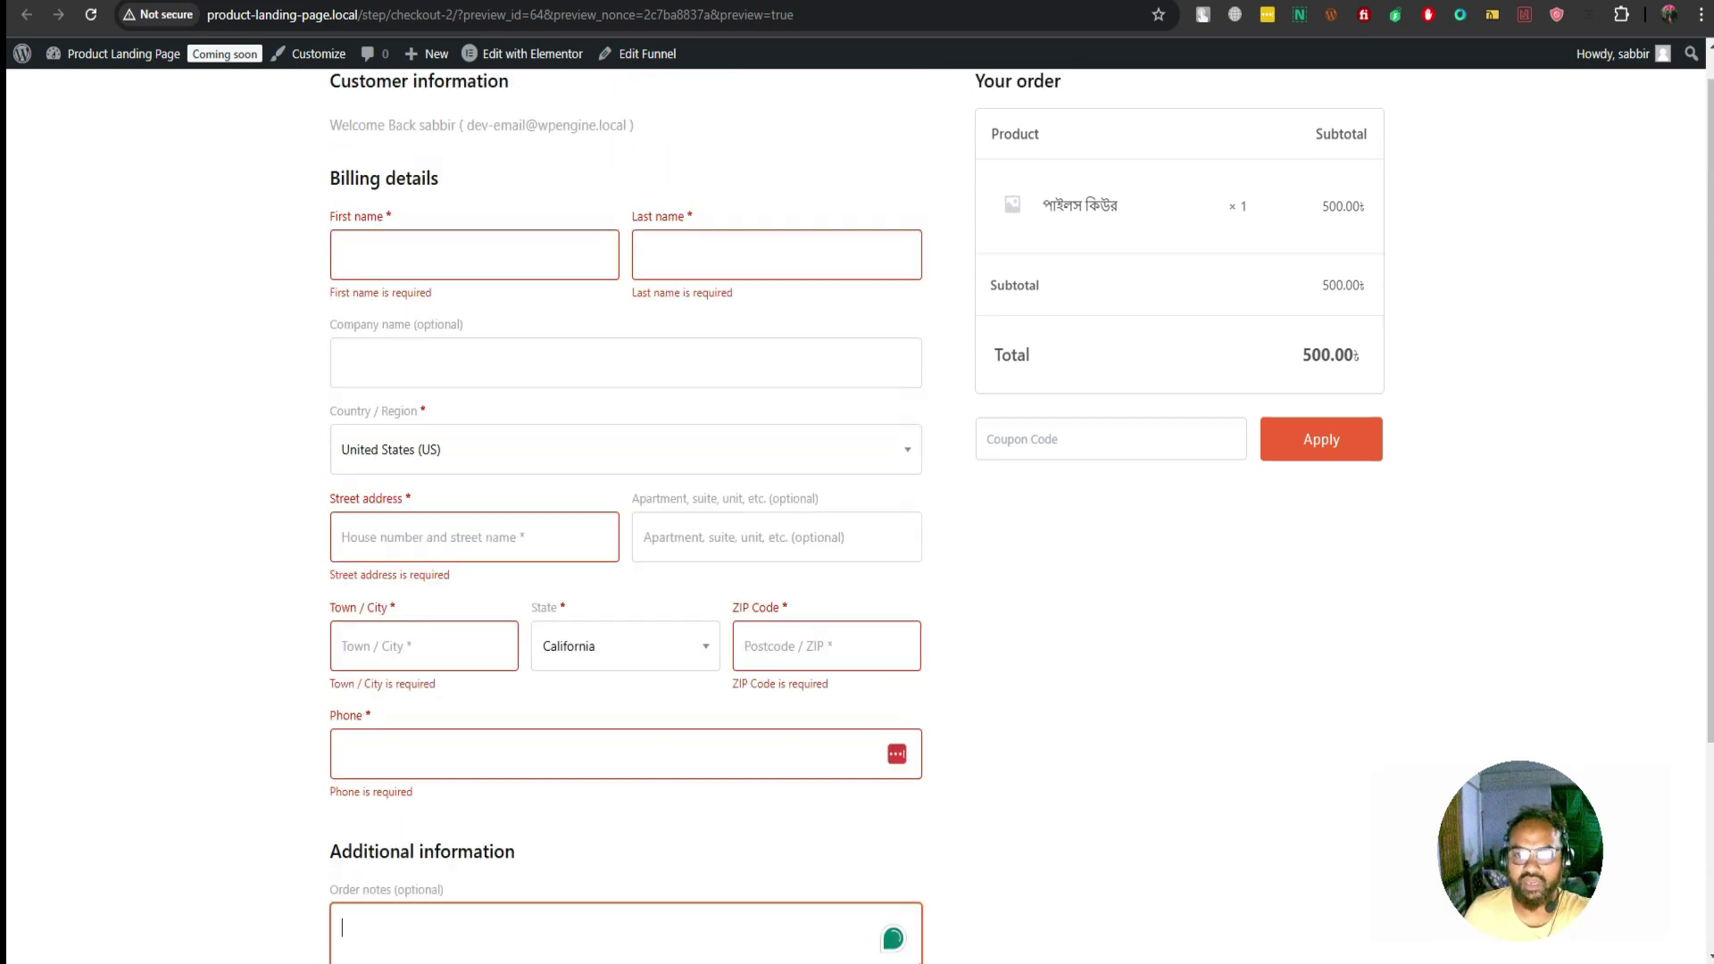
key("Tab")
key("Tab")
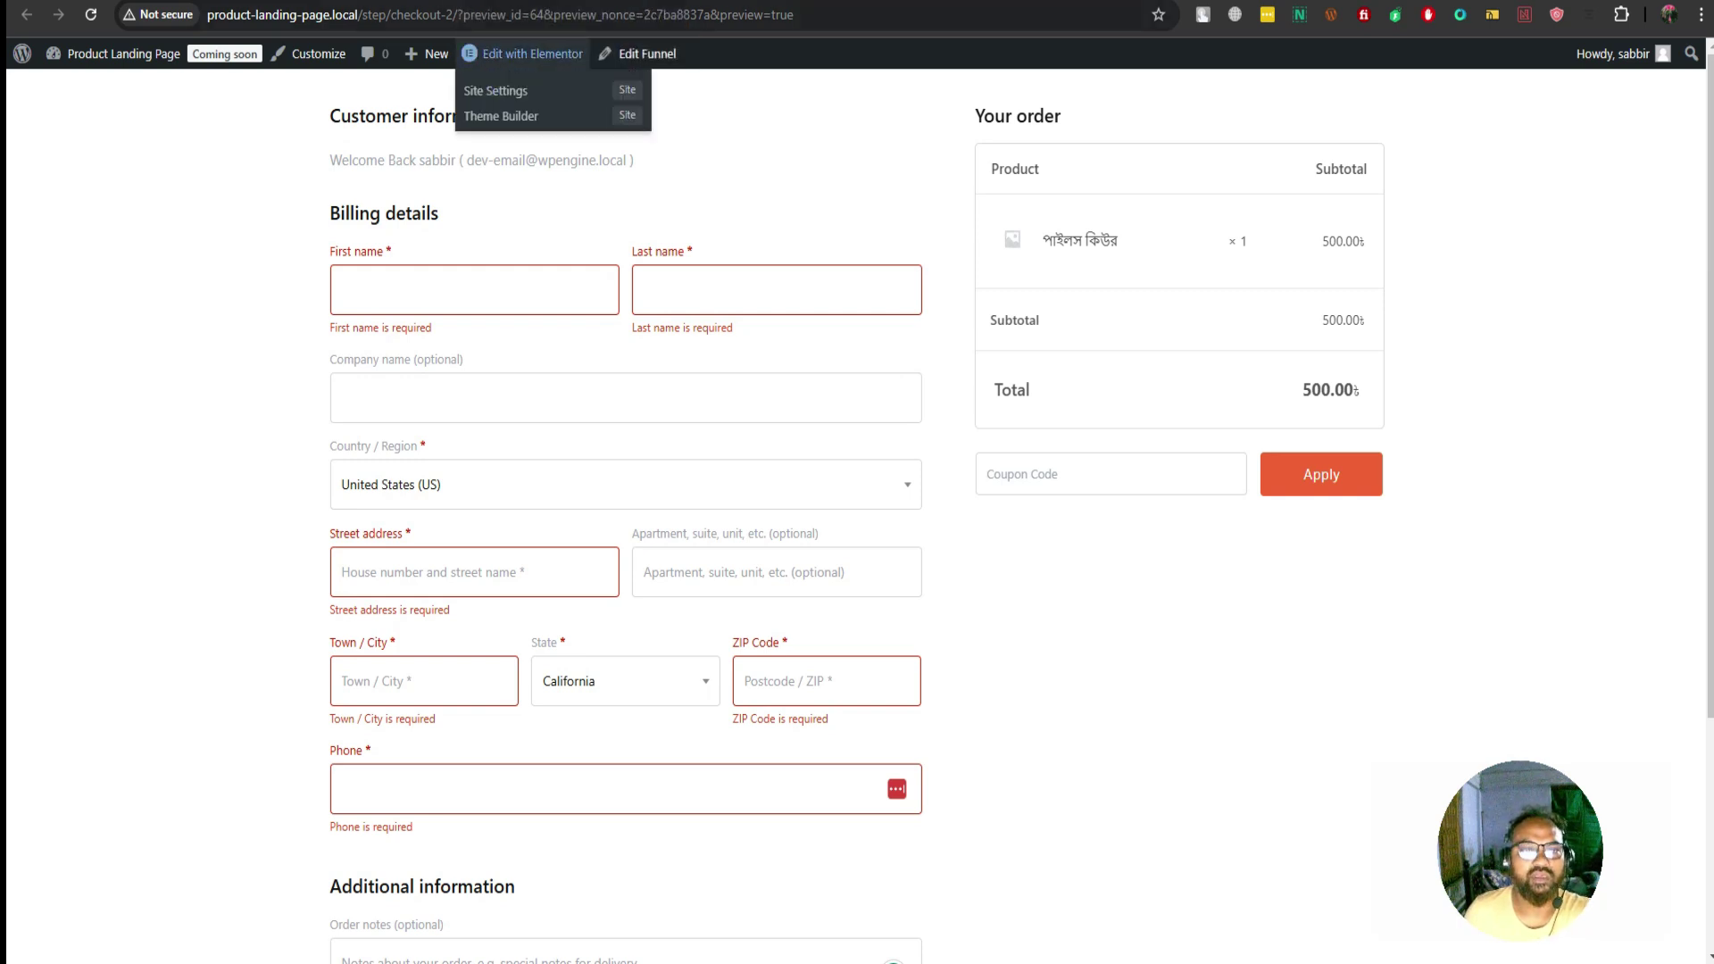
left_click(527, 54)
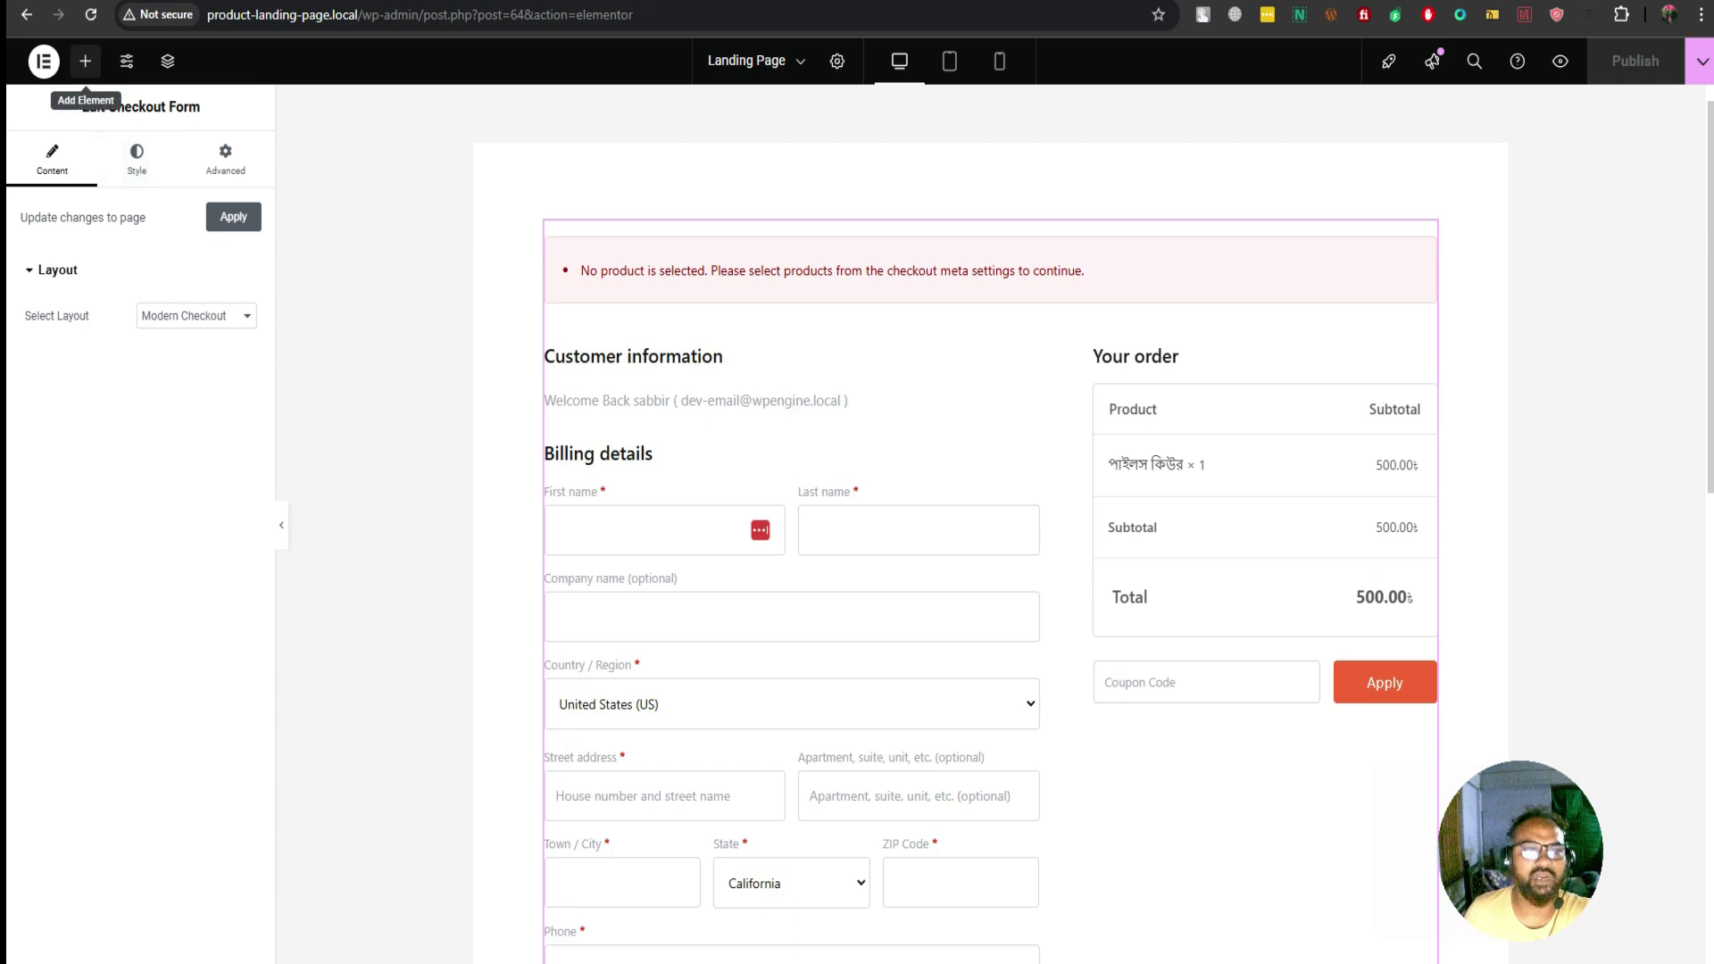
Change the address to product-landing-page.local/wp-admin/ to load the WordPress Dashboard
left_click(86, 60)
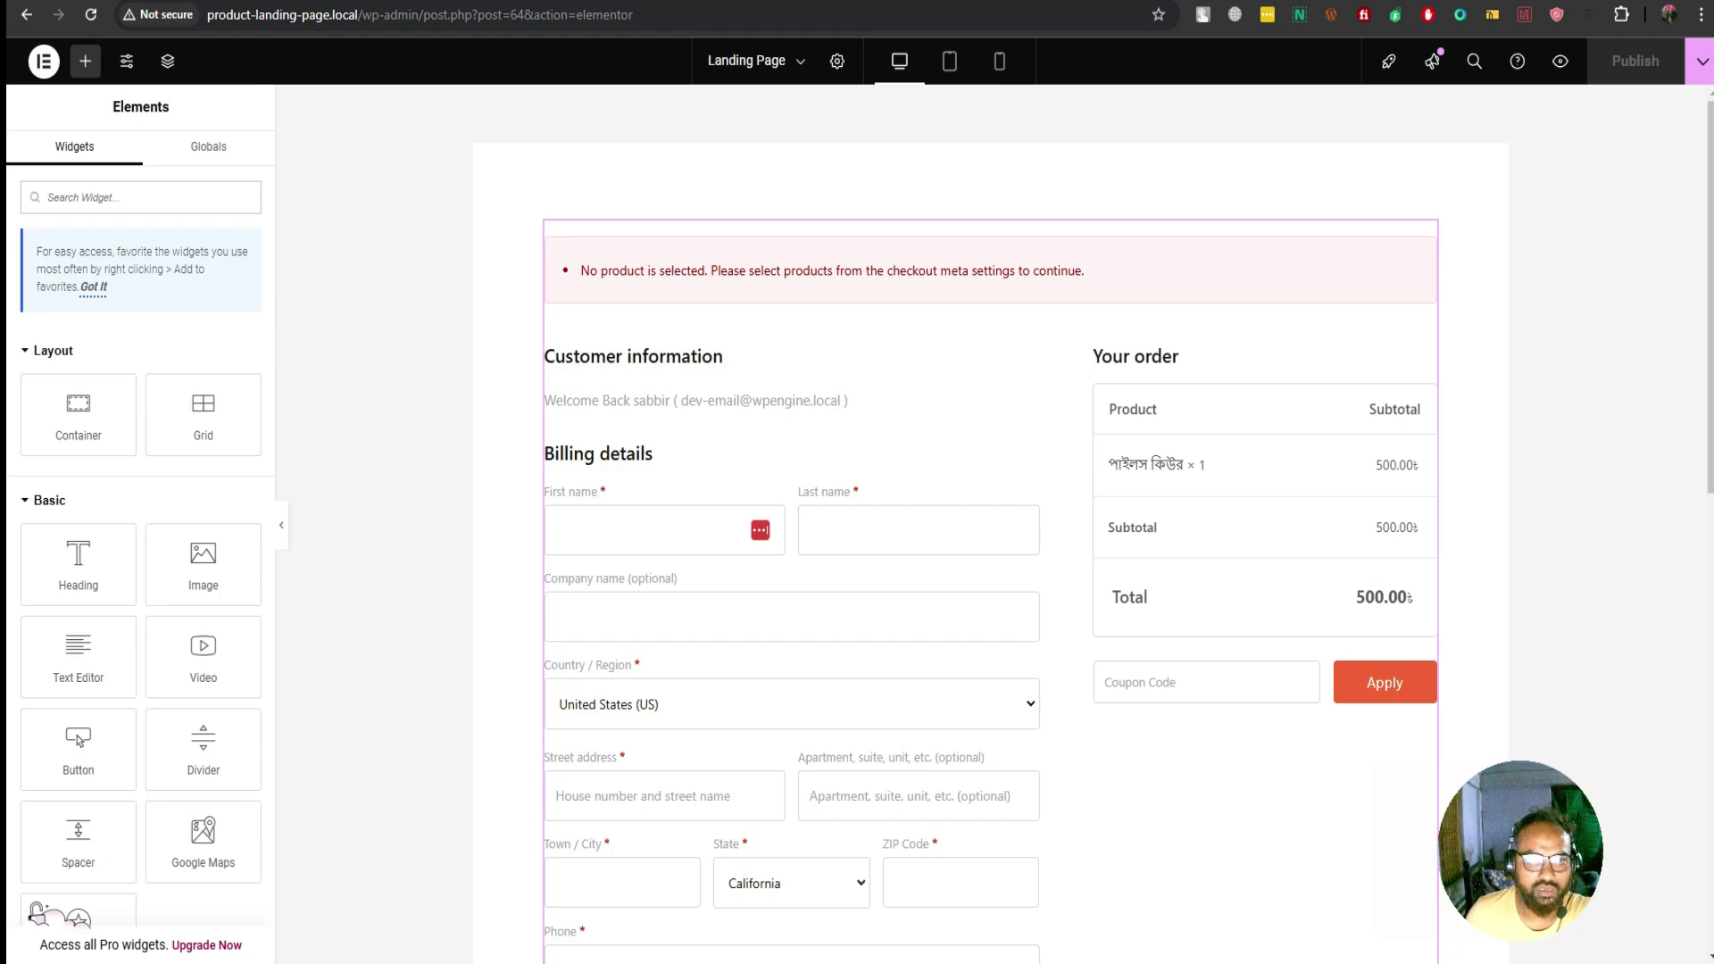
left_click_drag(208, 14, 423, 14)
key("shift+End")
key("Delete")
key("Return")
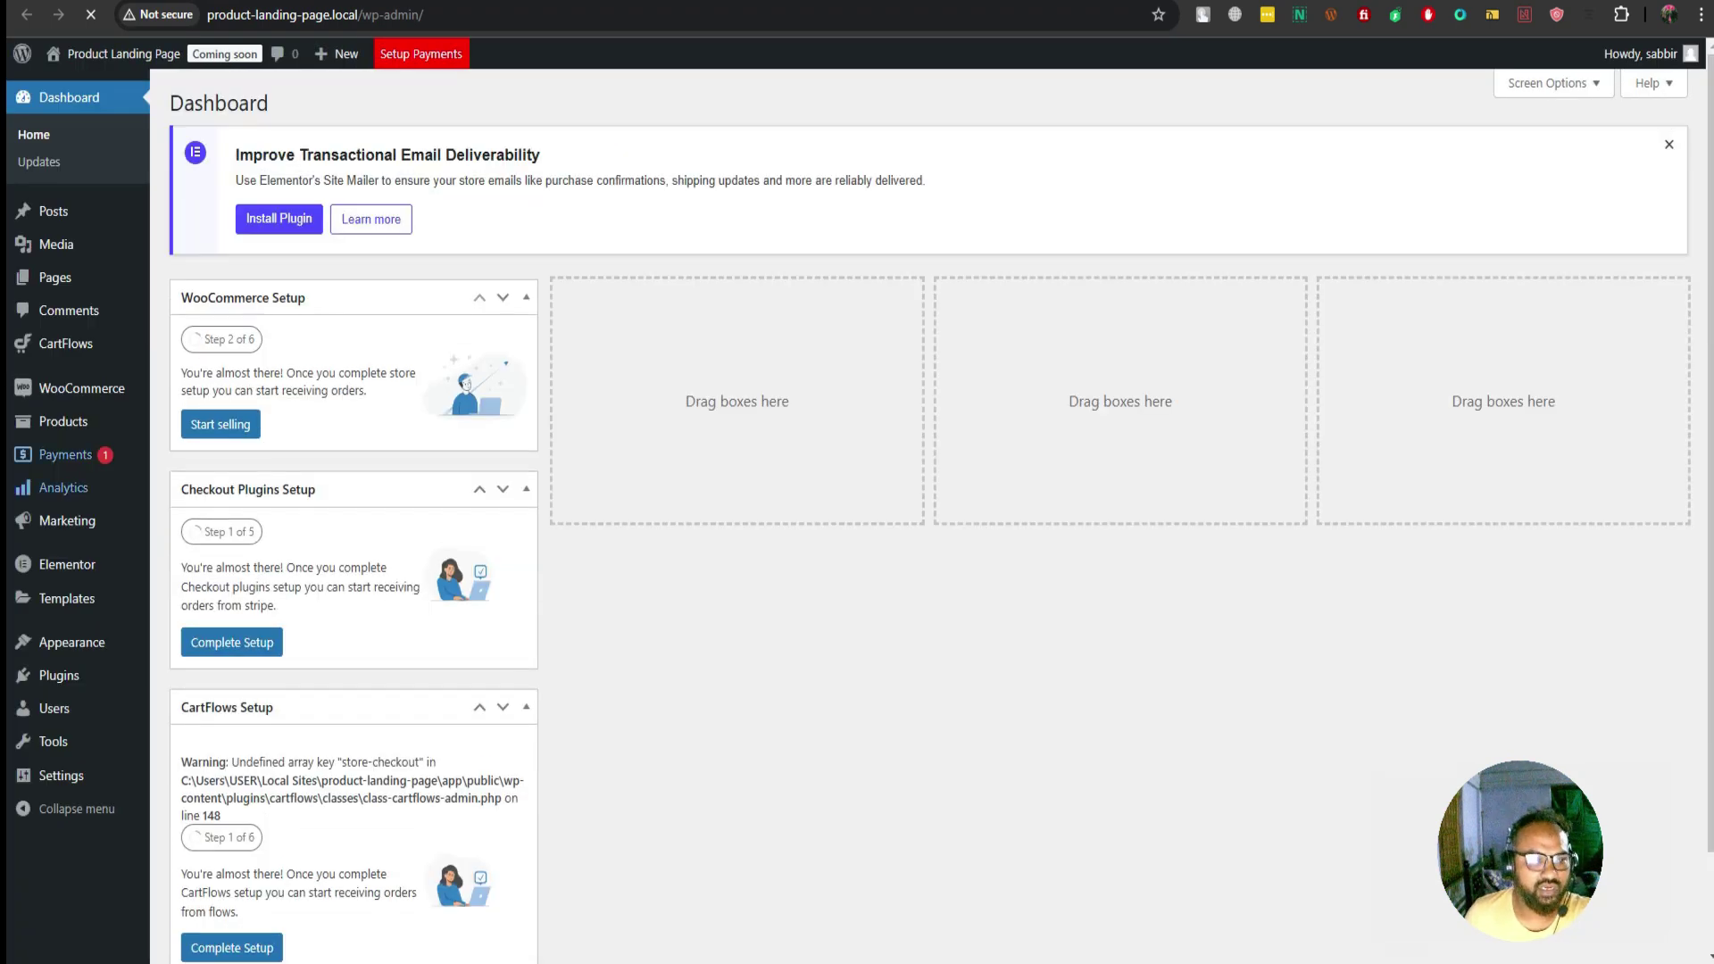
Open the CartFlows Medicine funnel, view its Checkout step live, then return to its step list
mouse_move(67, 344)
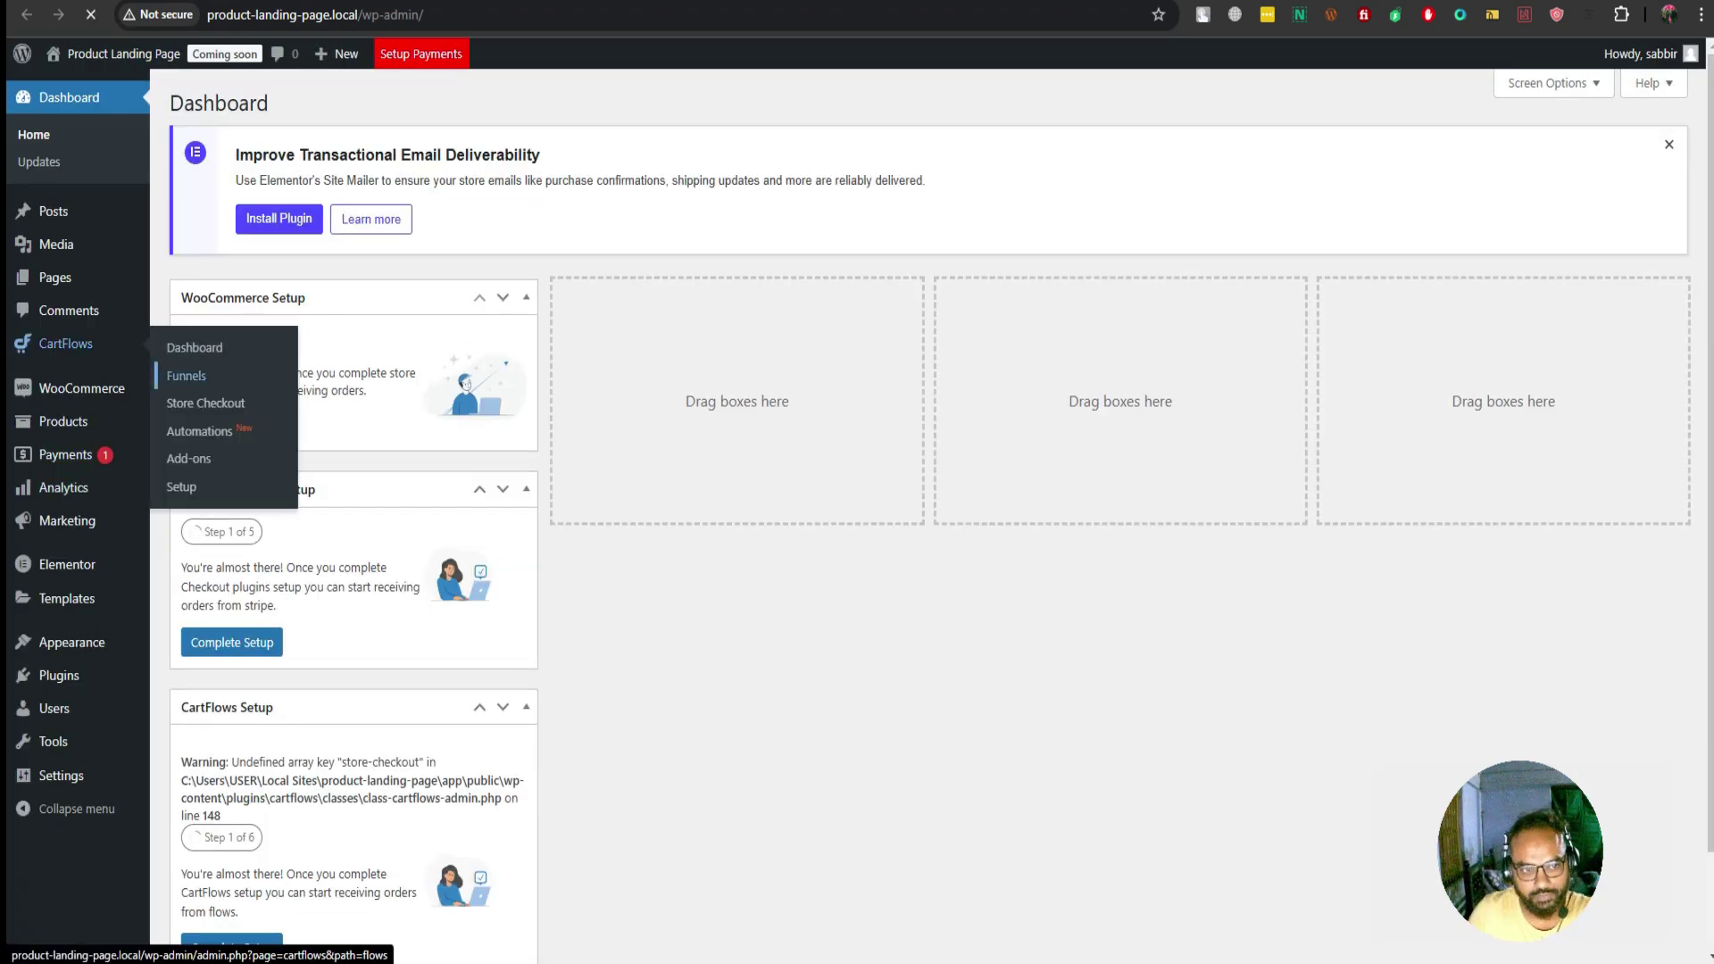
left_click(185, 375)
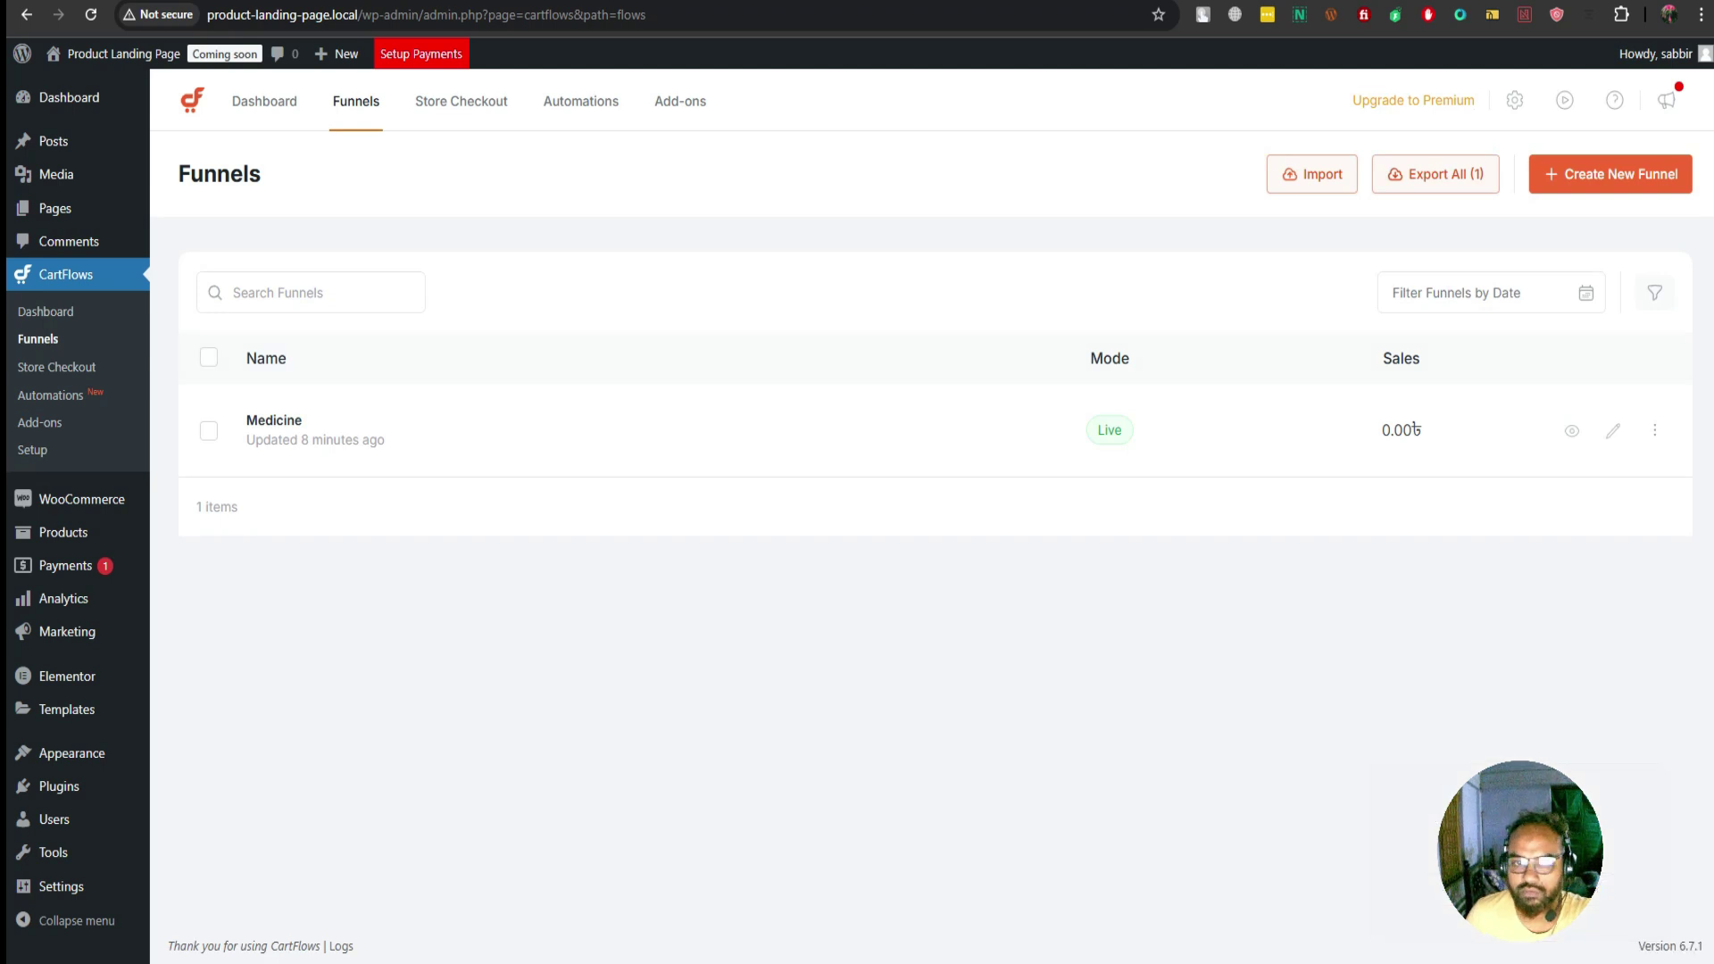
left_click(274, 419)
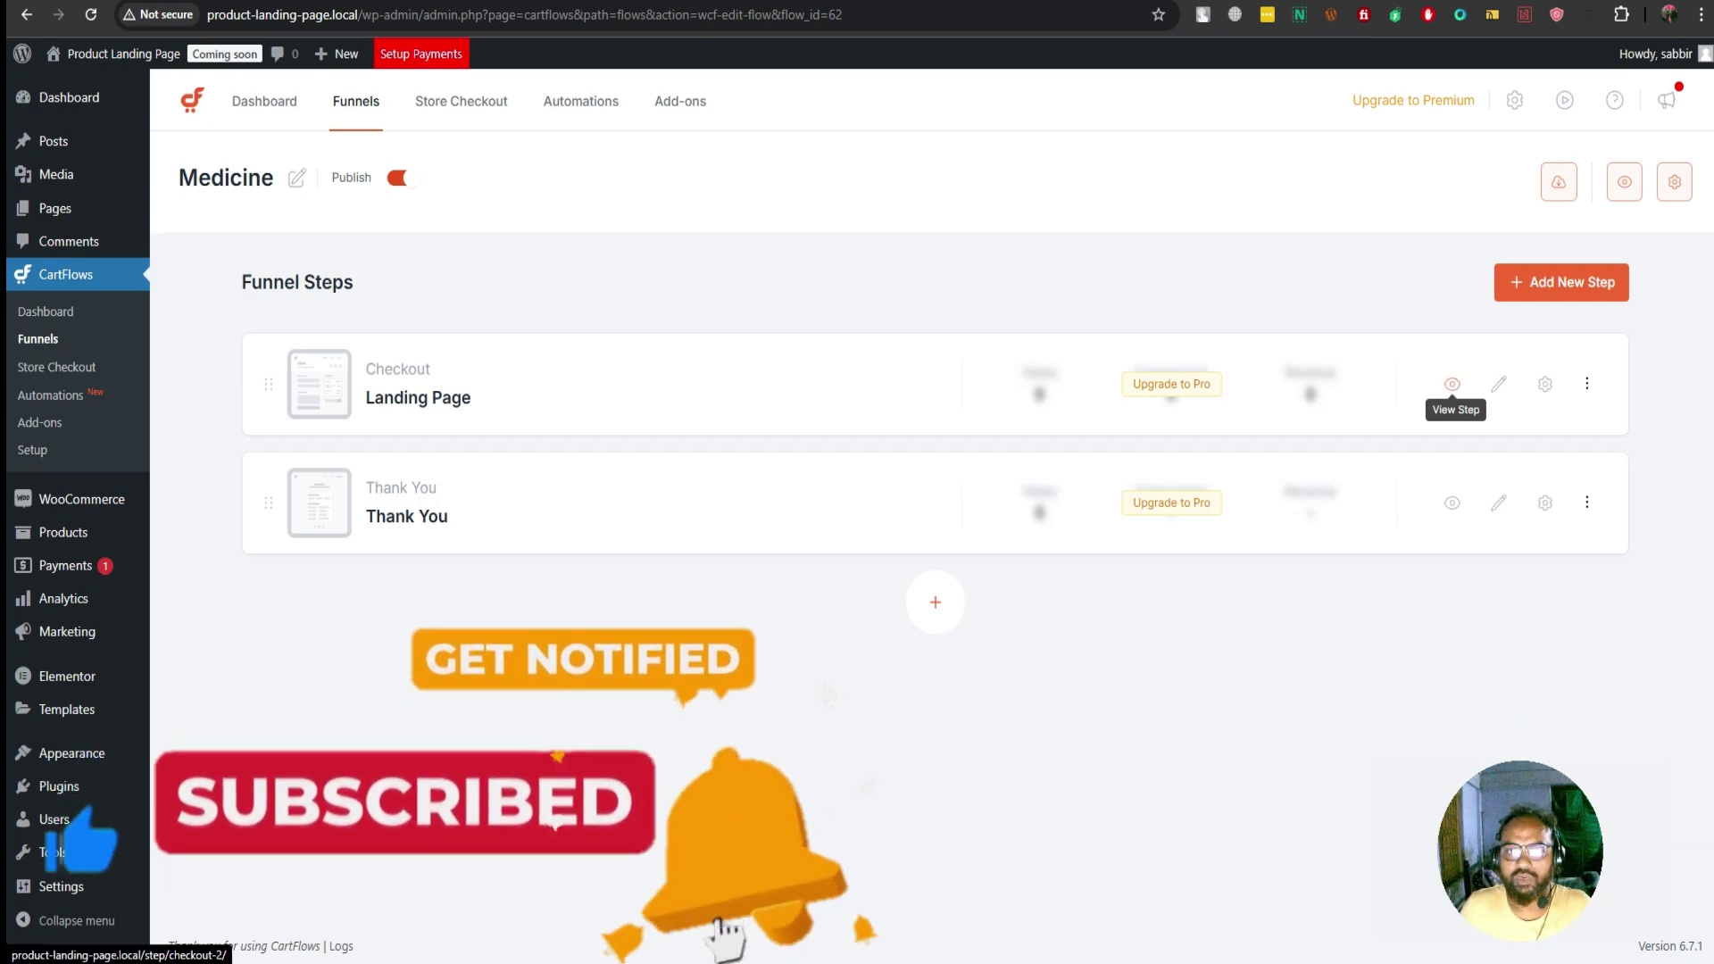
left_click(1452, 384)
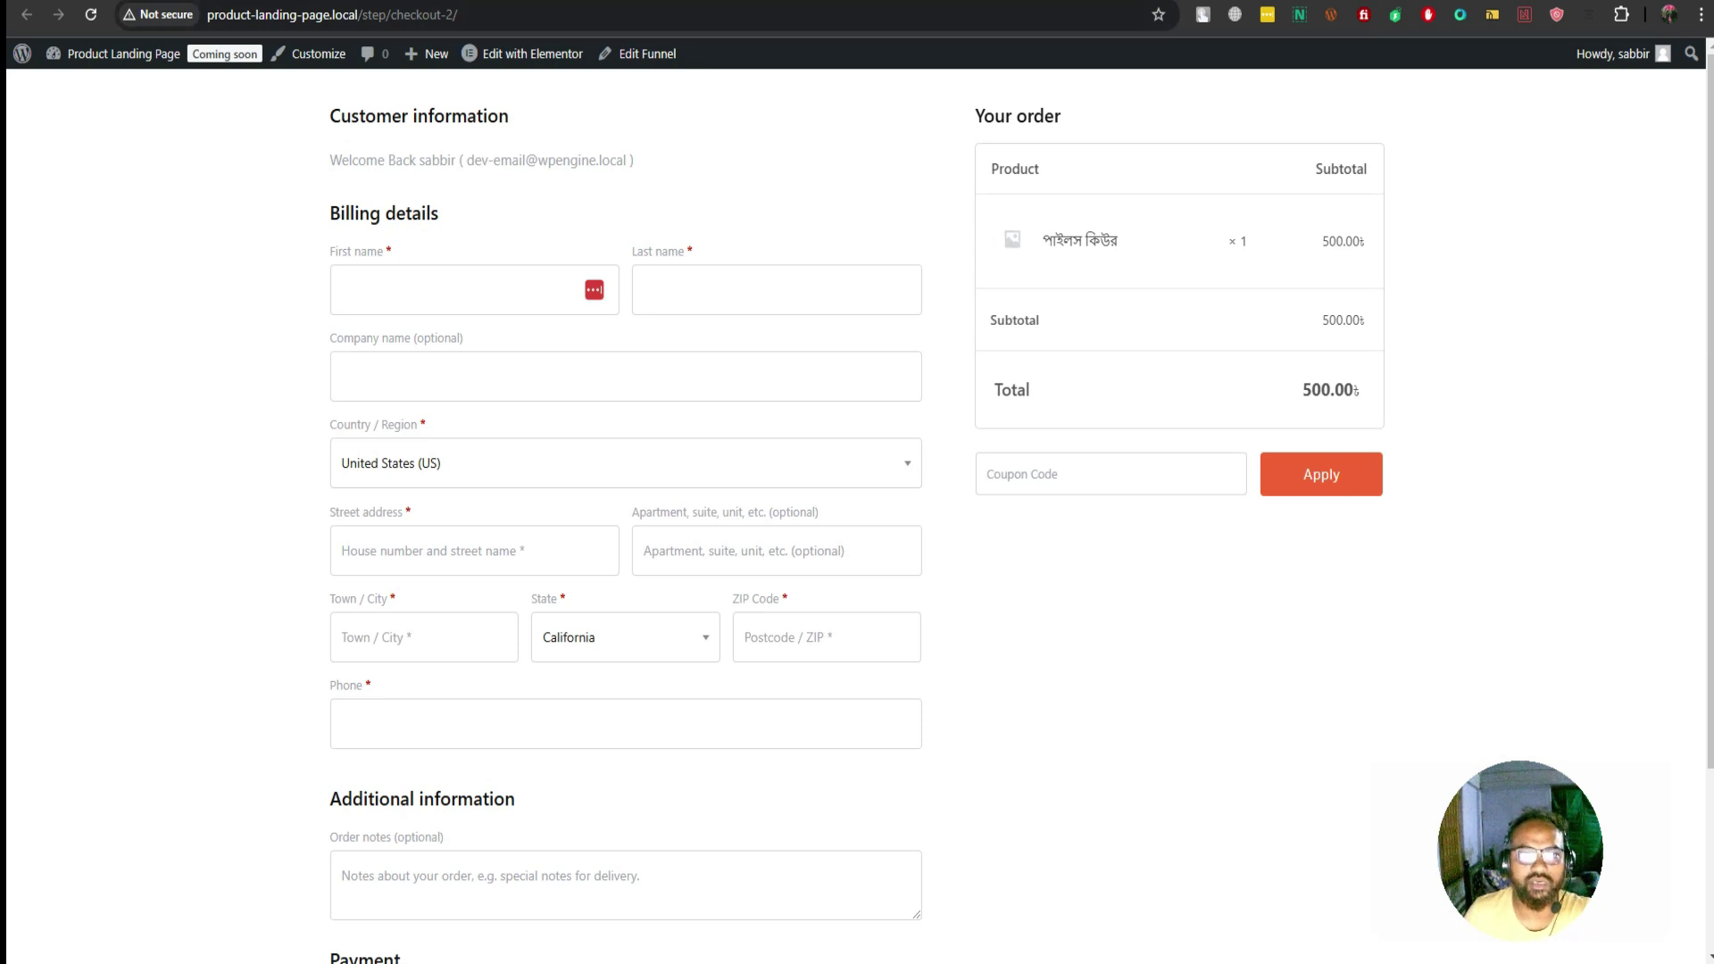
key("alt+Left")
In the Landing Page step's Checkout Form settings, enable the Custom Field Editor
left_click(1545, 384)
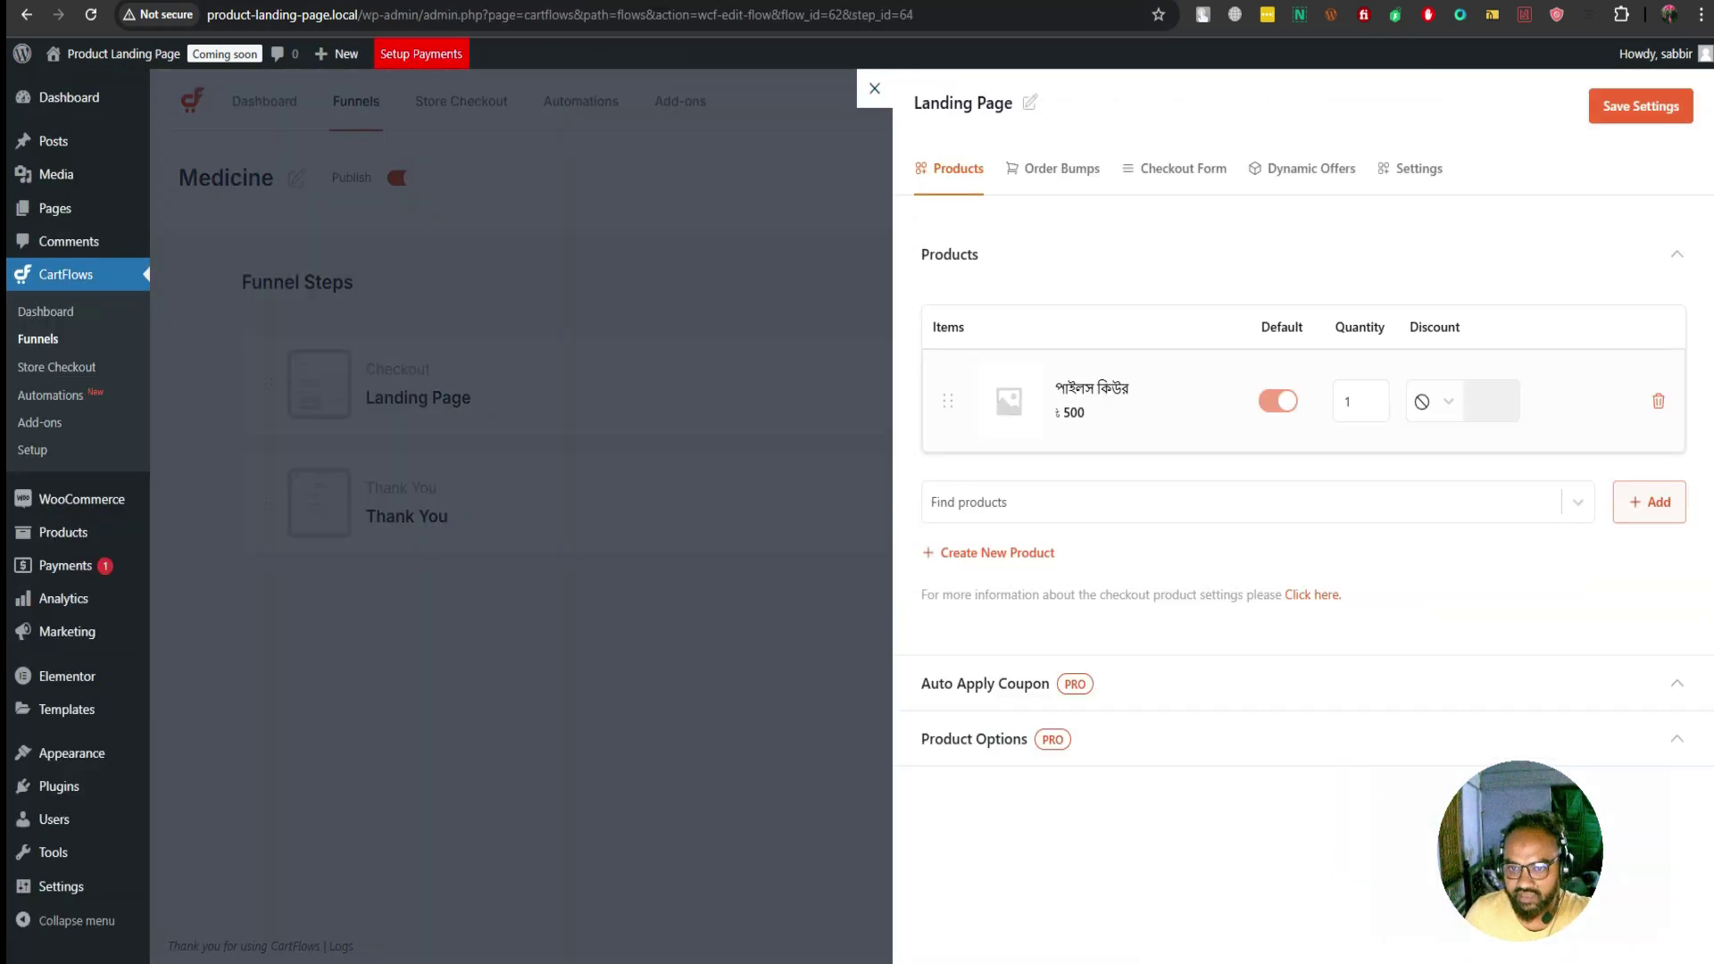
left_click(1174, 168)
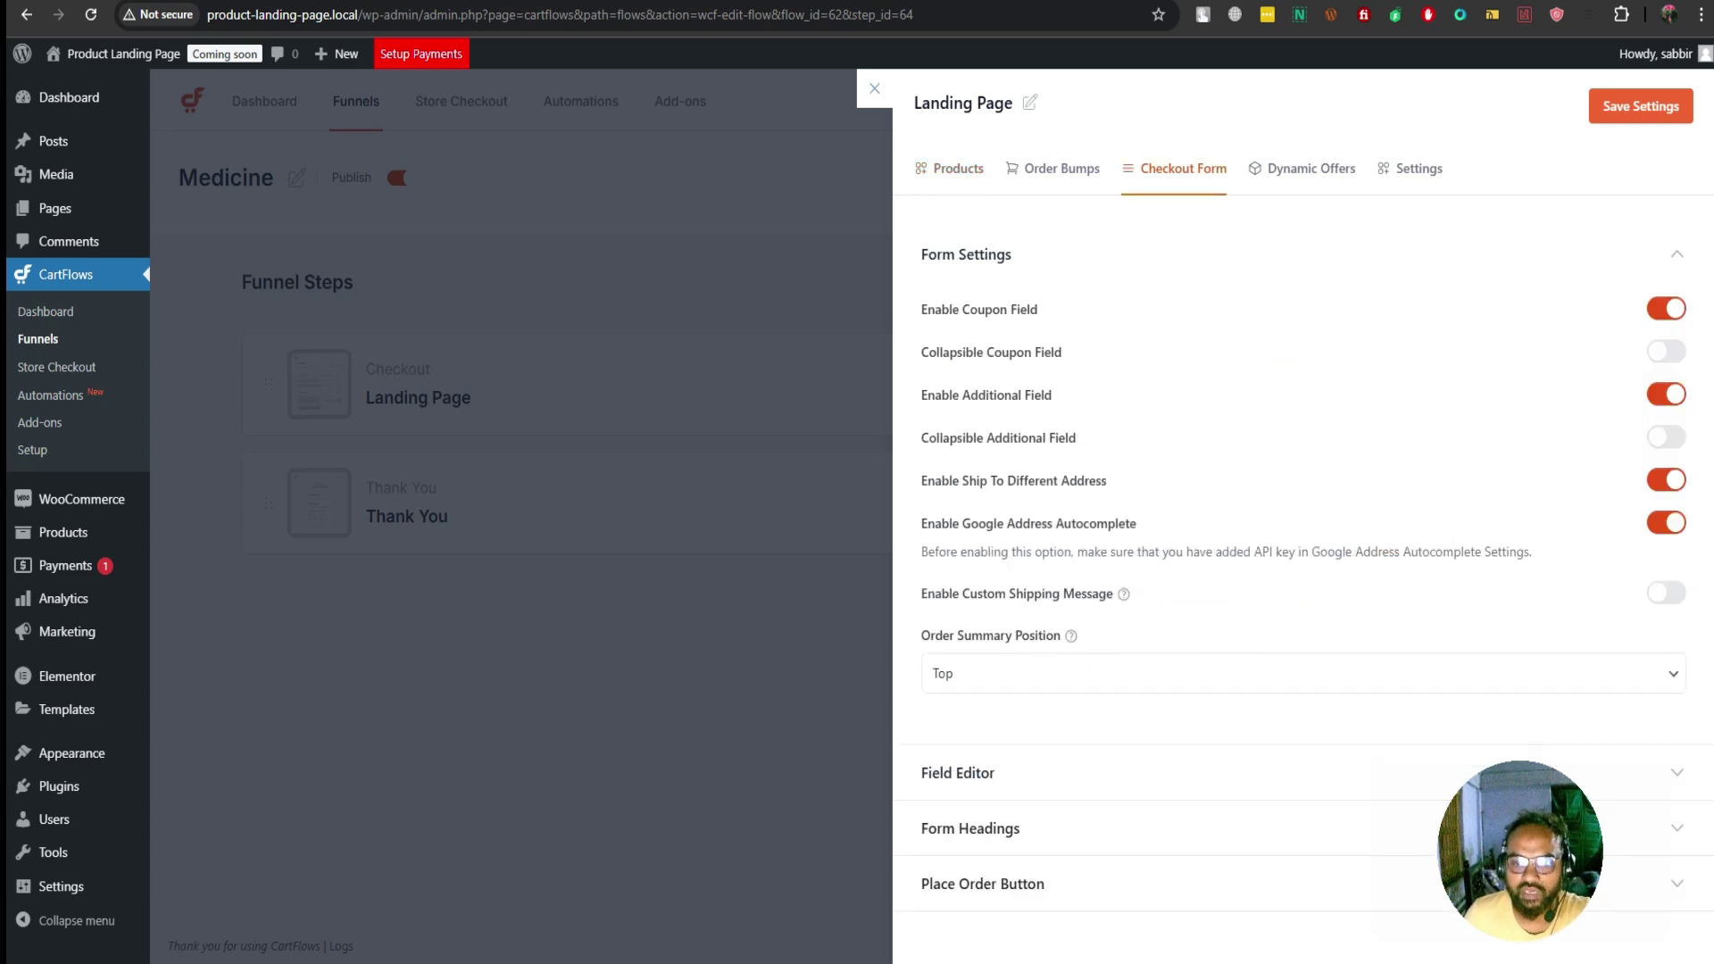
left_click(958, 772)
scroll(1303, 535, "down", 1)
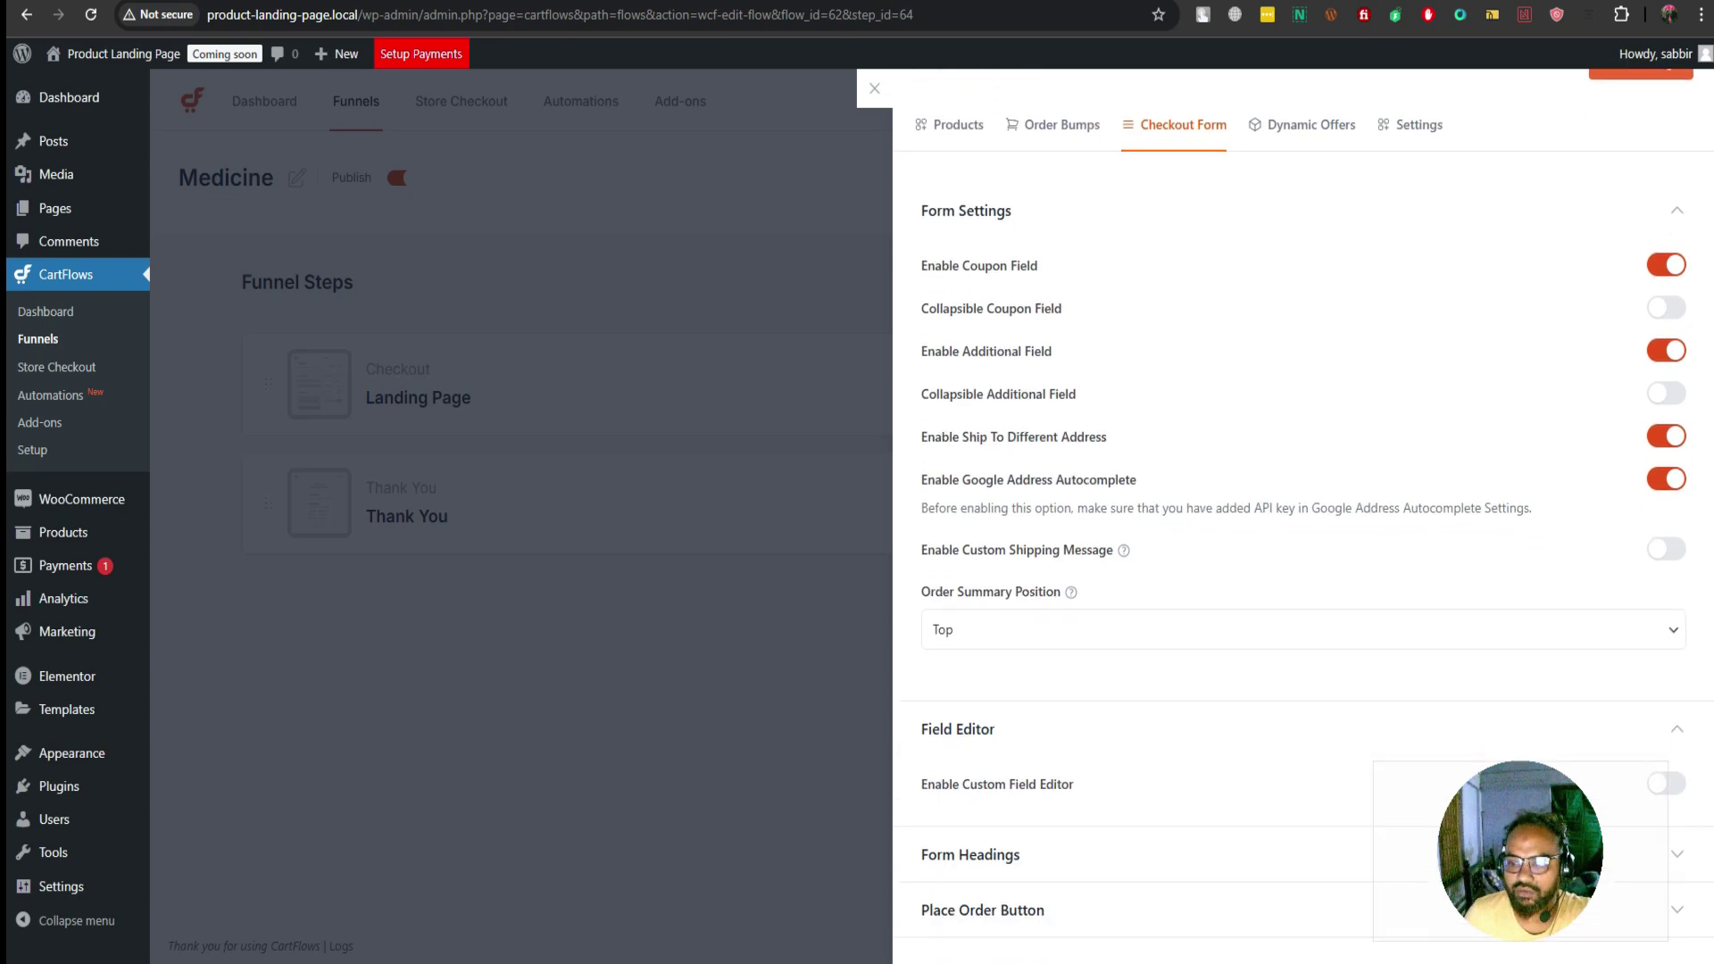
scroll(1303, 500, "up", 1)
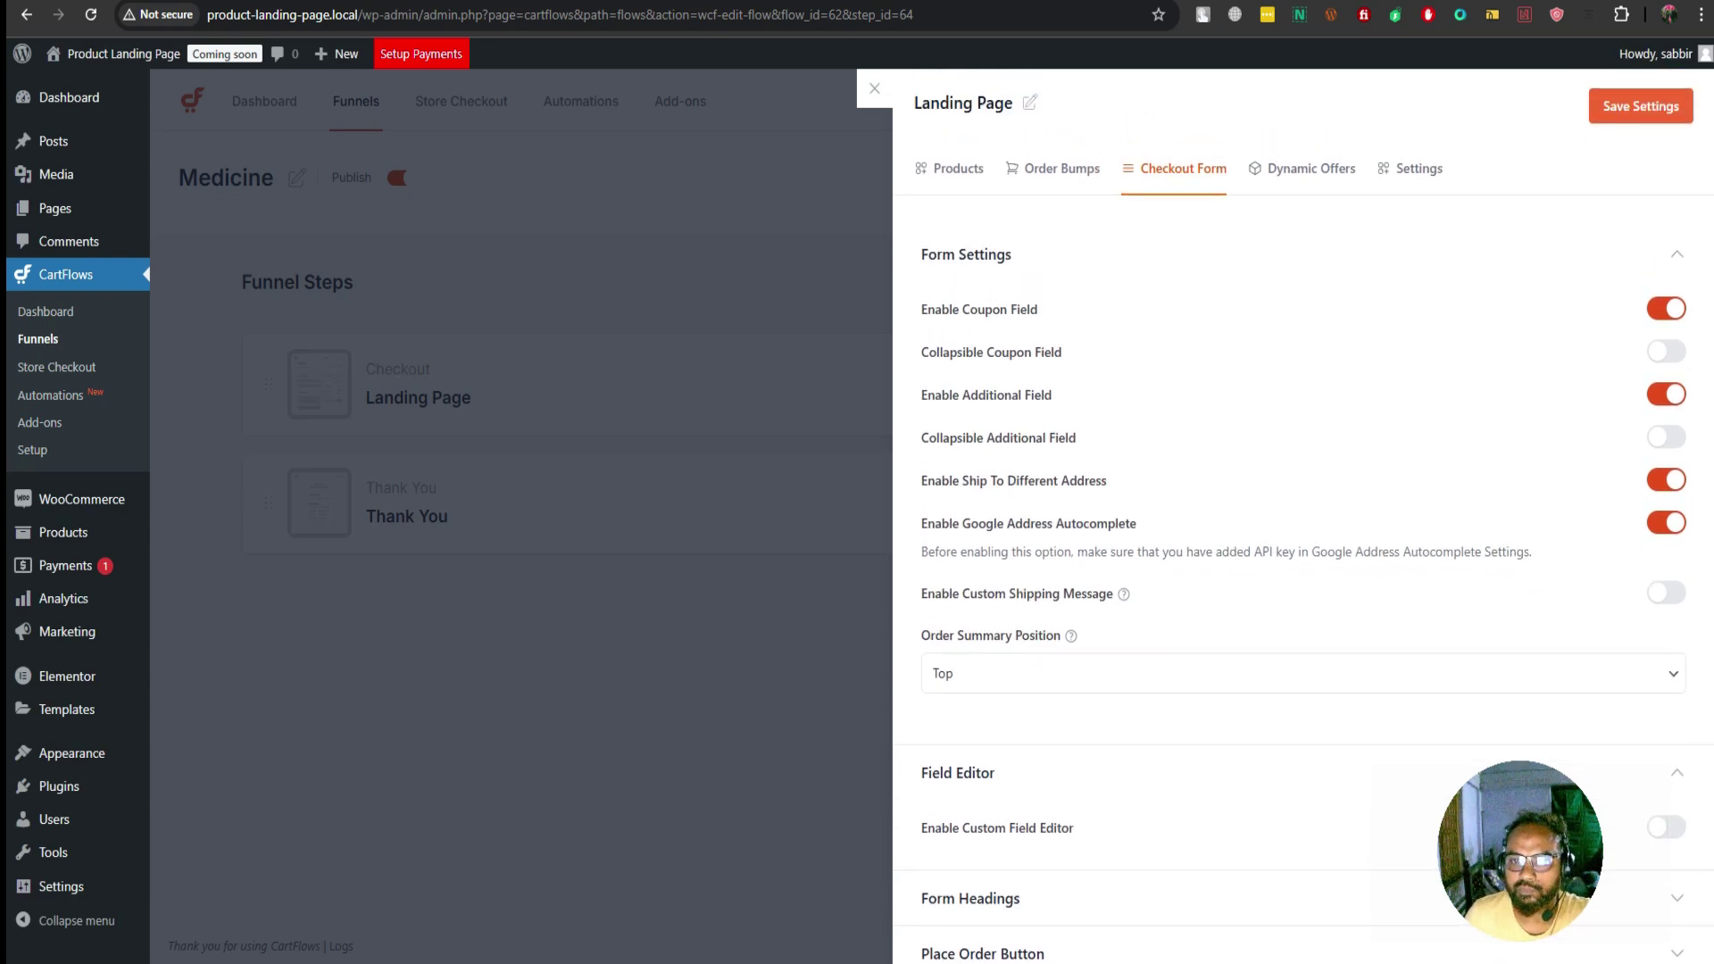
scroll(1303, 500, "down", 1)
left_click(1666, 783)
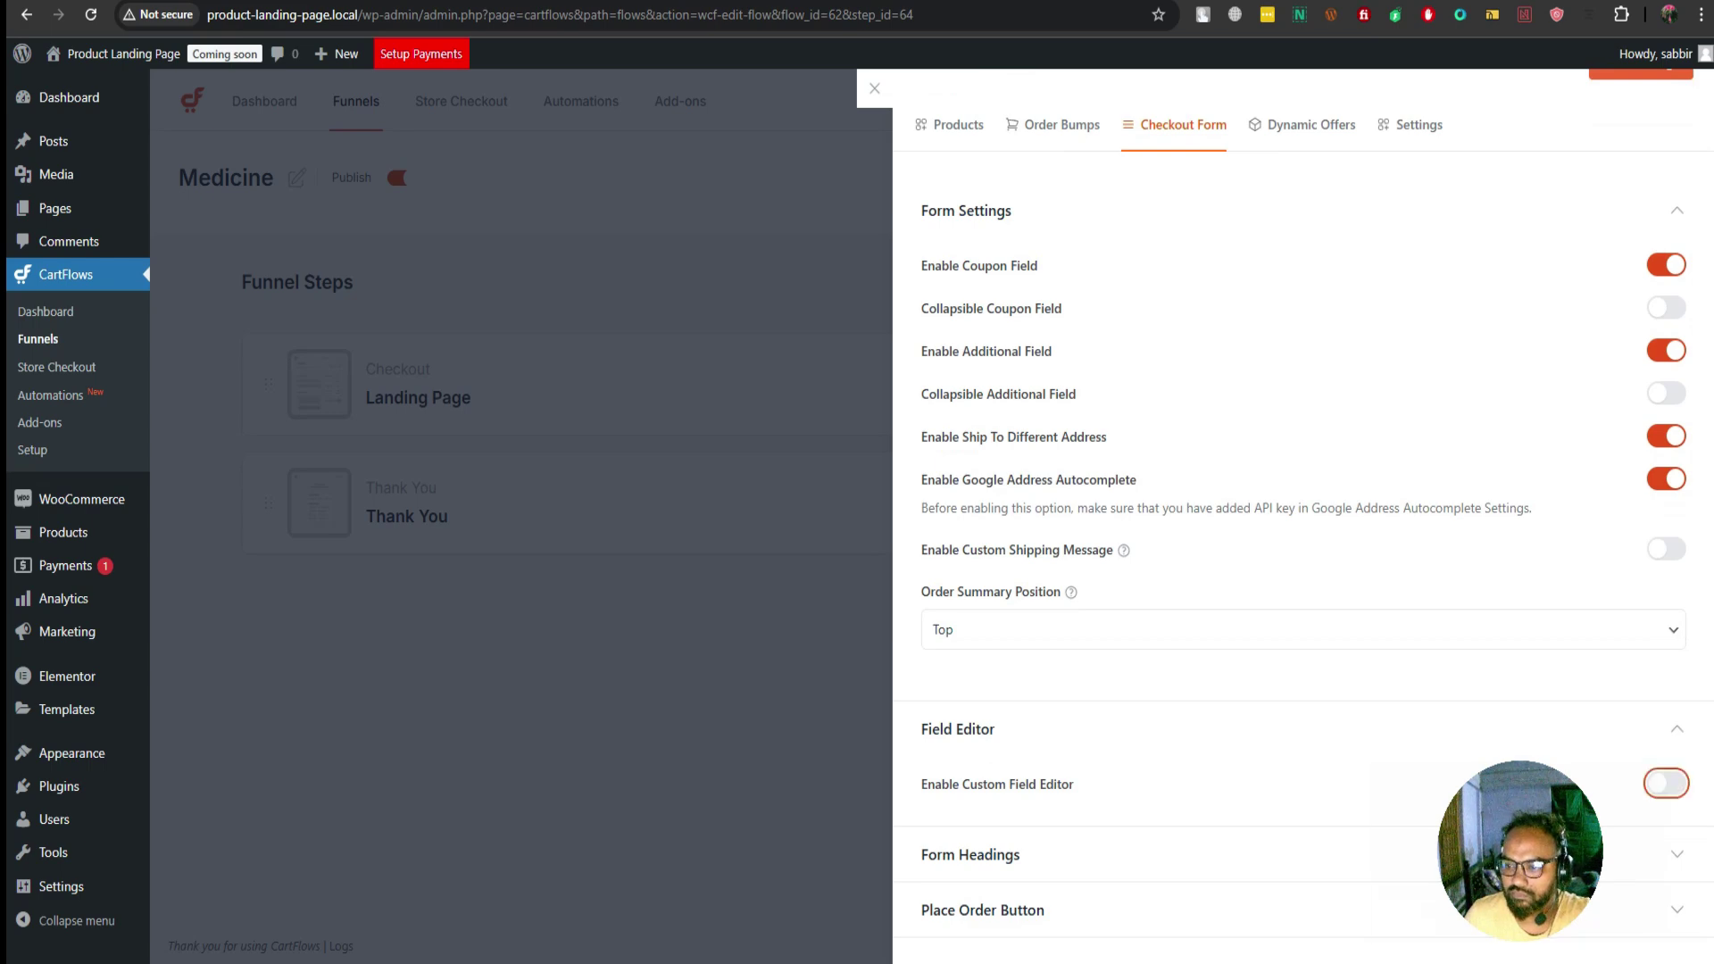
scroll(1303, 499, "down", 5)
scroll(1303, 500, "down", 3)
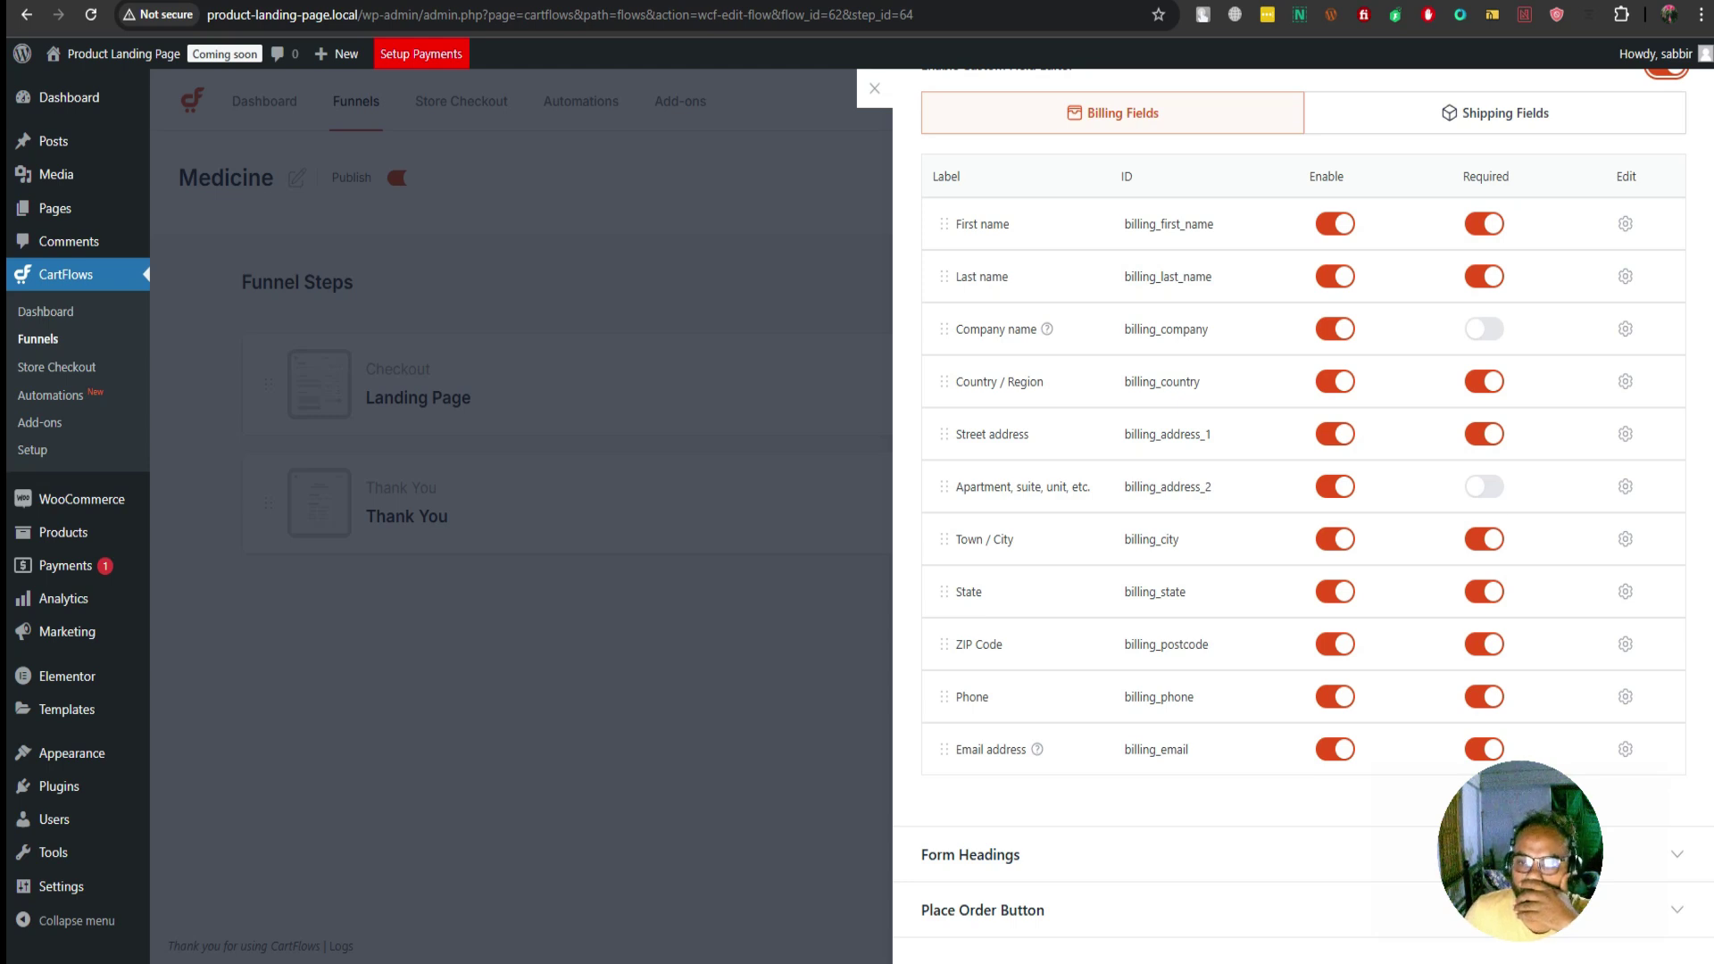
Disable the Last name, Company, Country, Apartment, Town/City, State and ZIP billing fields
left_click(1334, 276)
left_click(1334, 328)
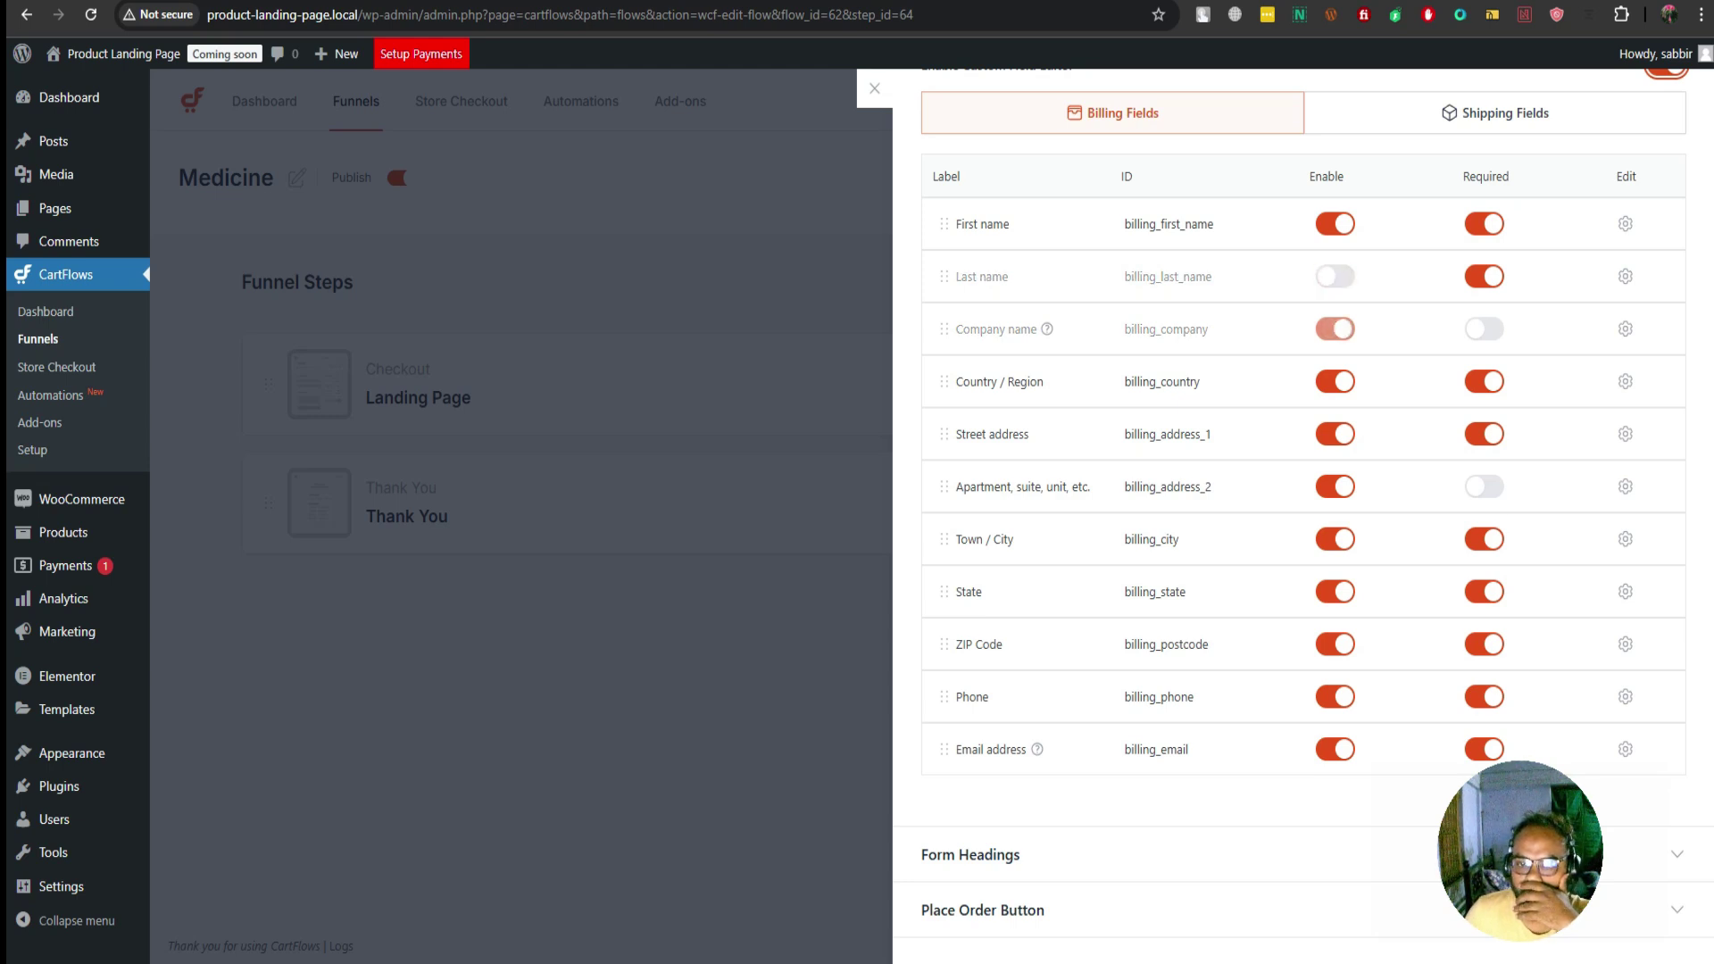
left_click(1335, 381)
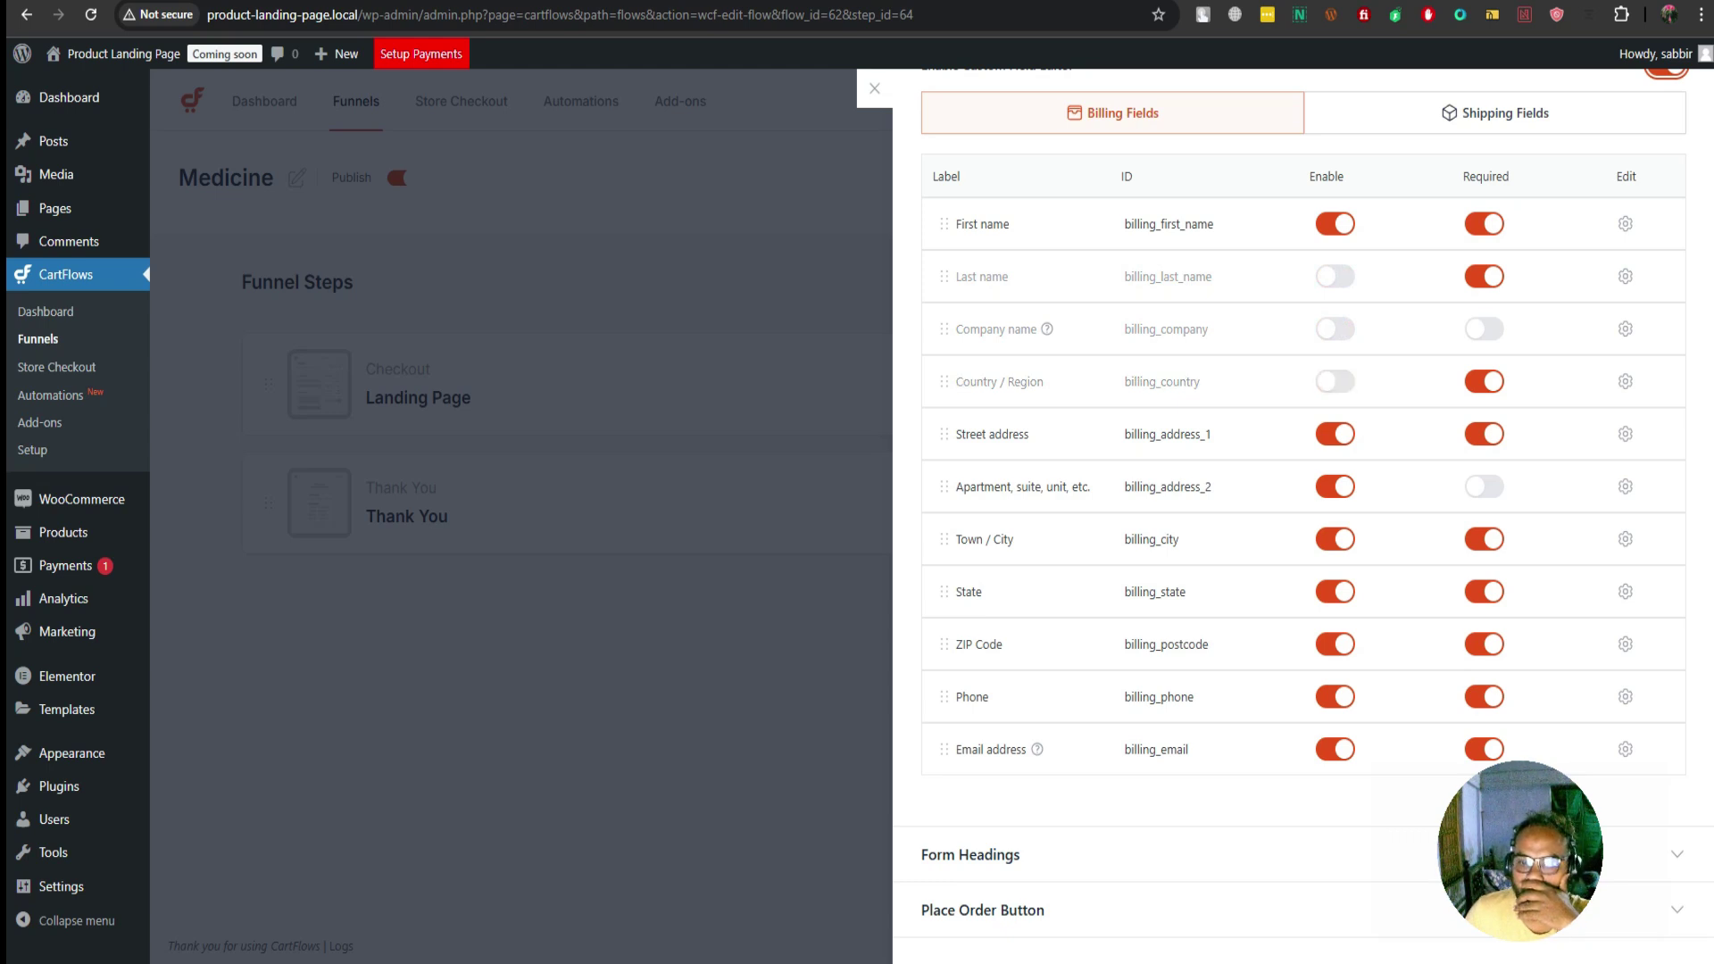
left_click(1335, 486)
left_click(1335, 539)
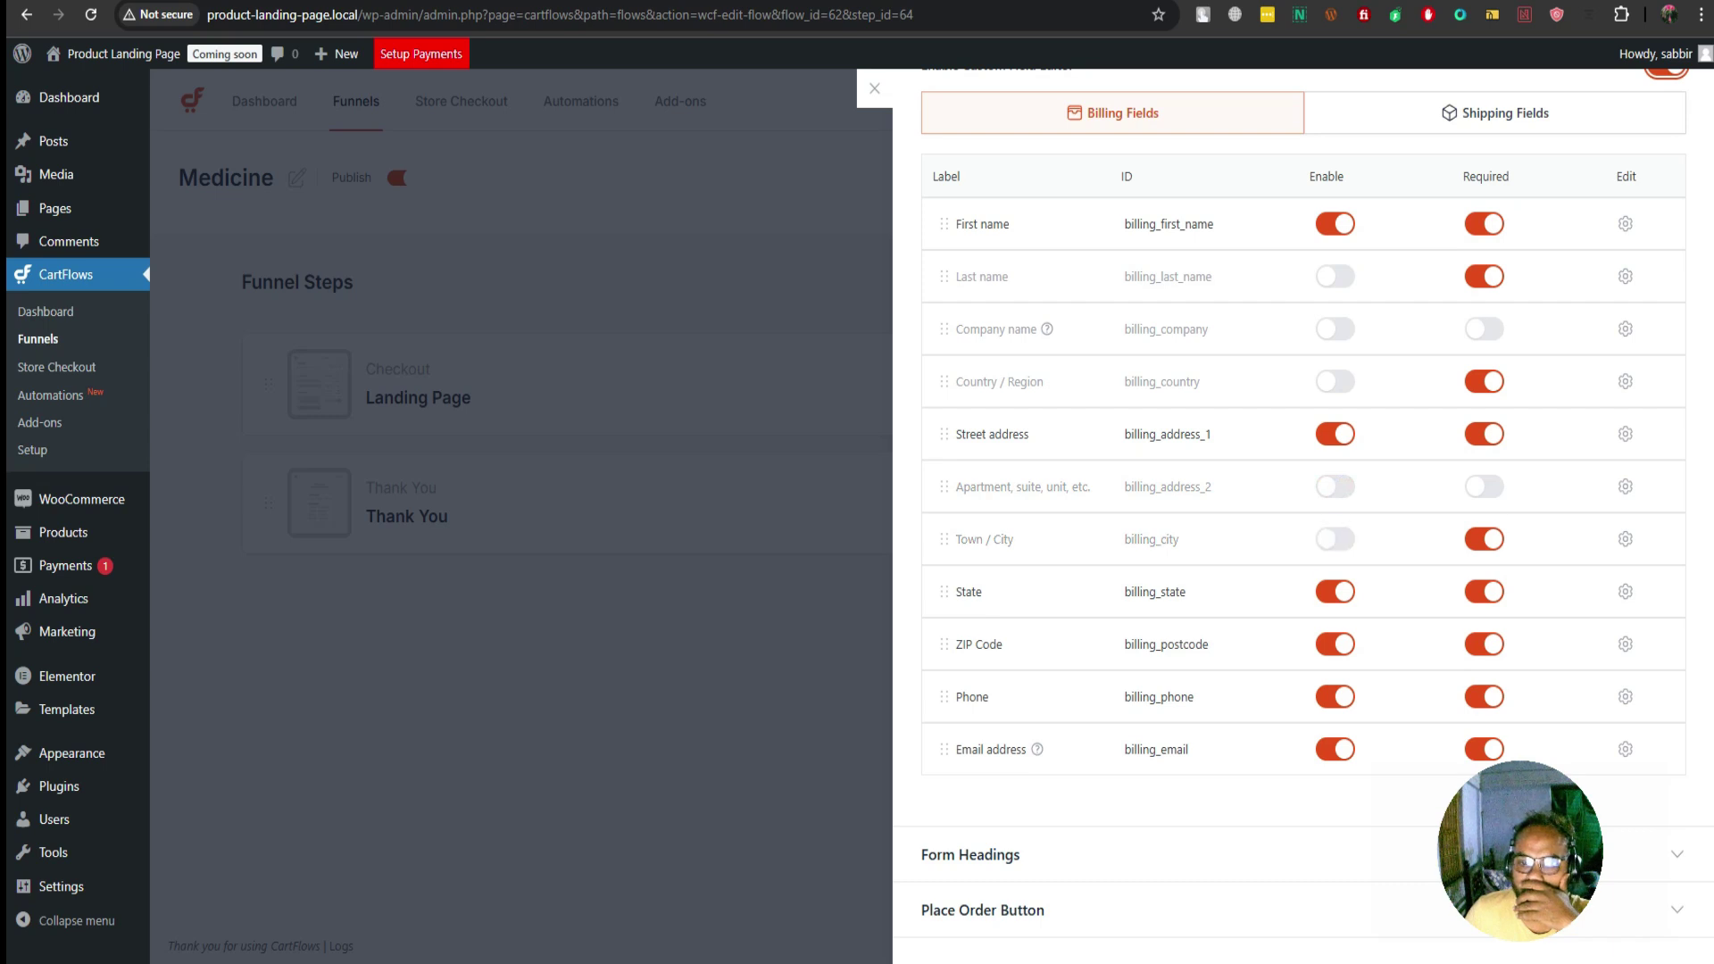
left_click(1335, 592)
left_click(1334, 644)
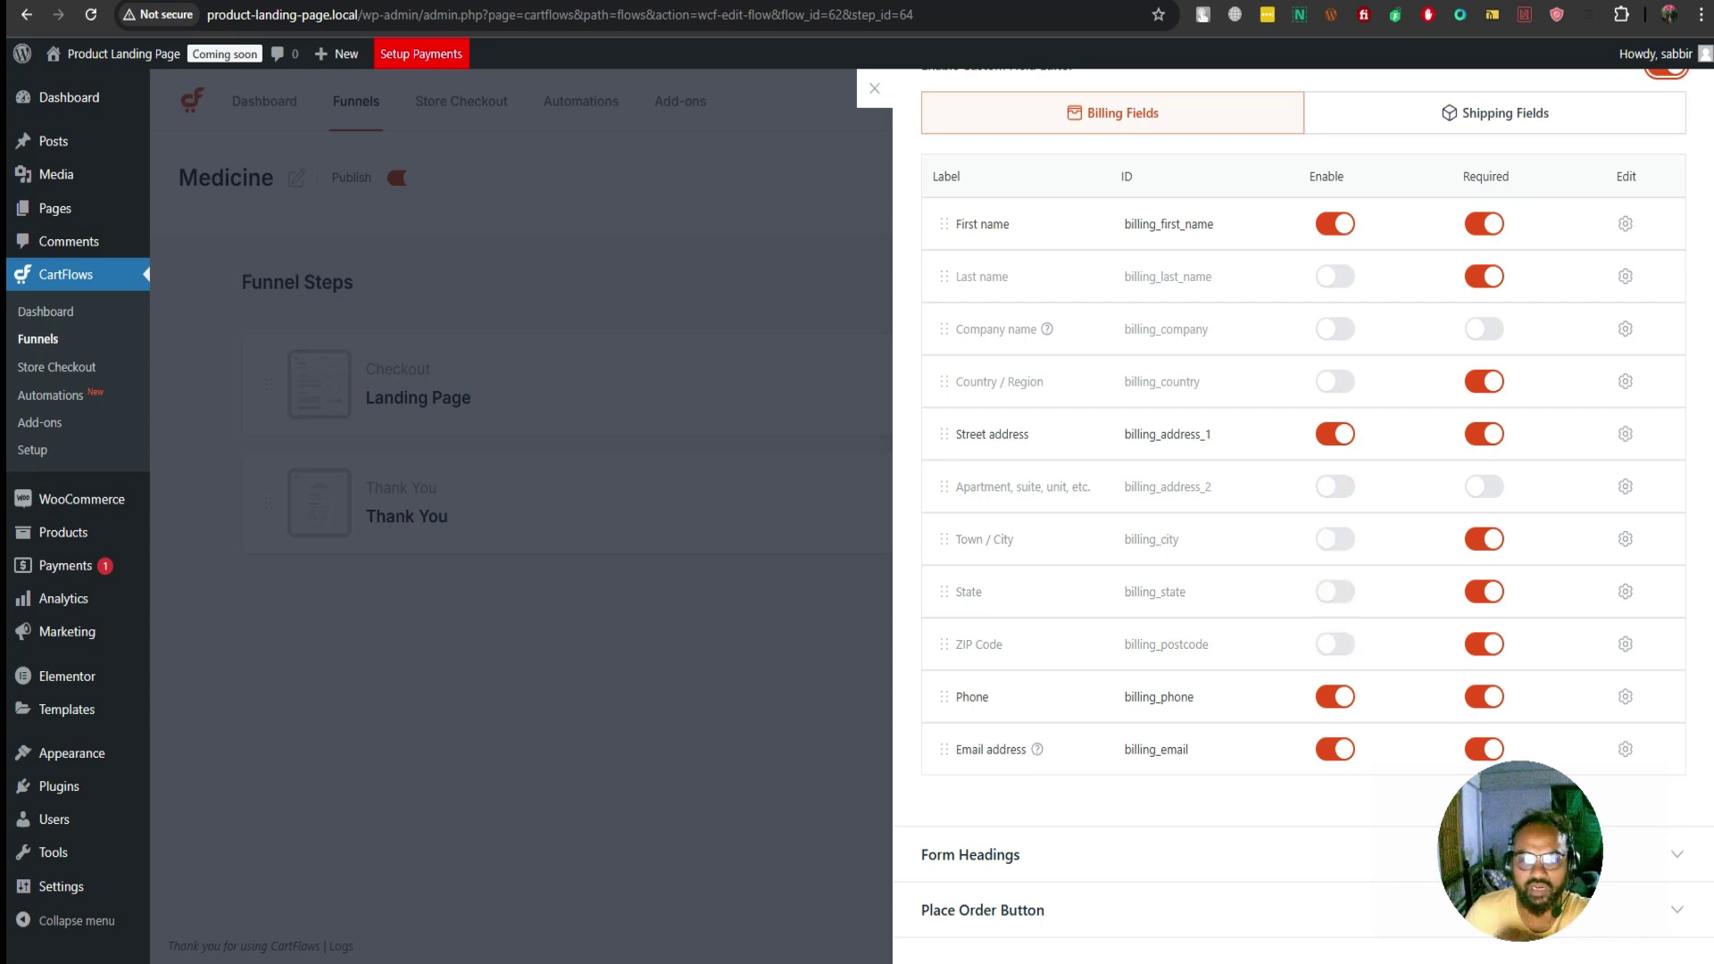
scroll(1303, 508, "up", 2)
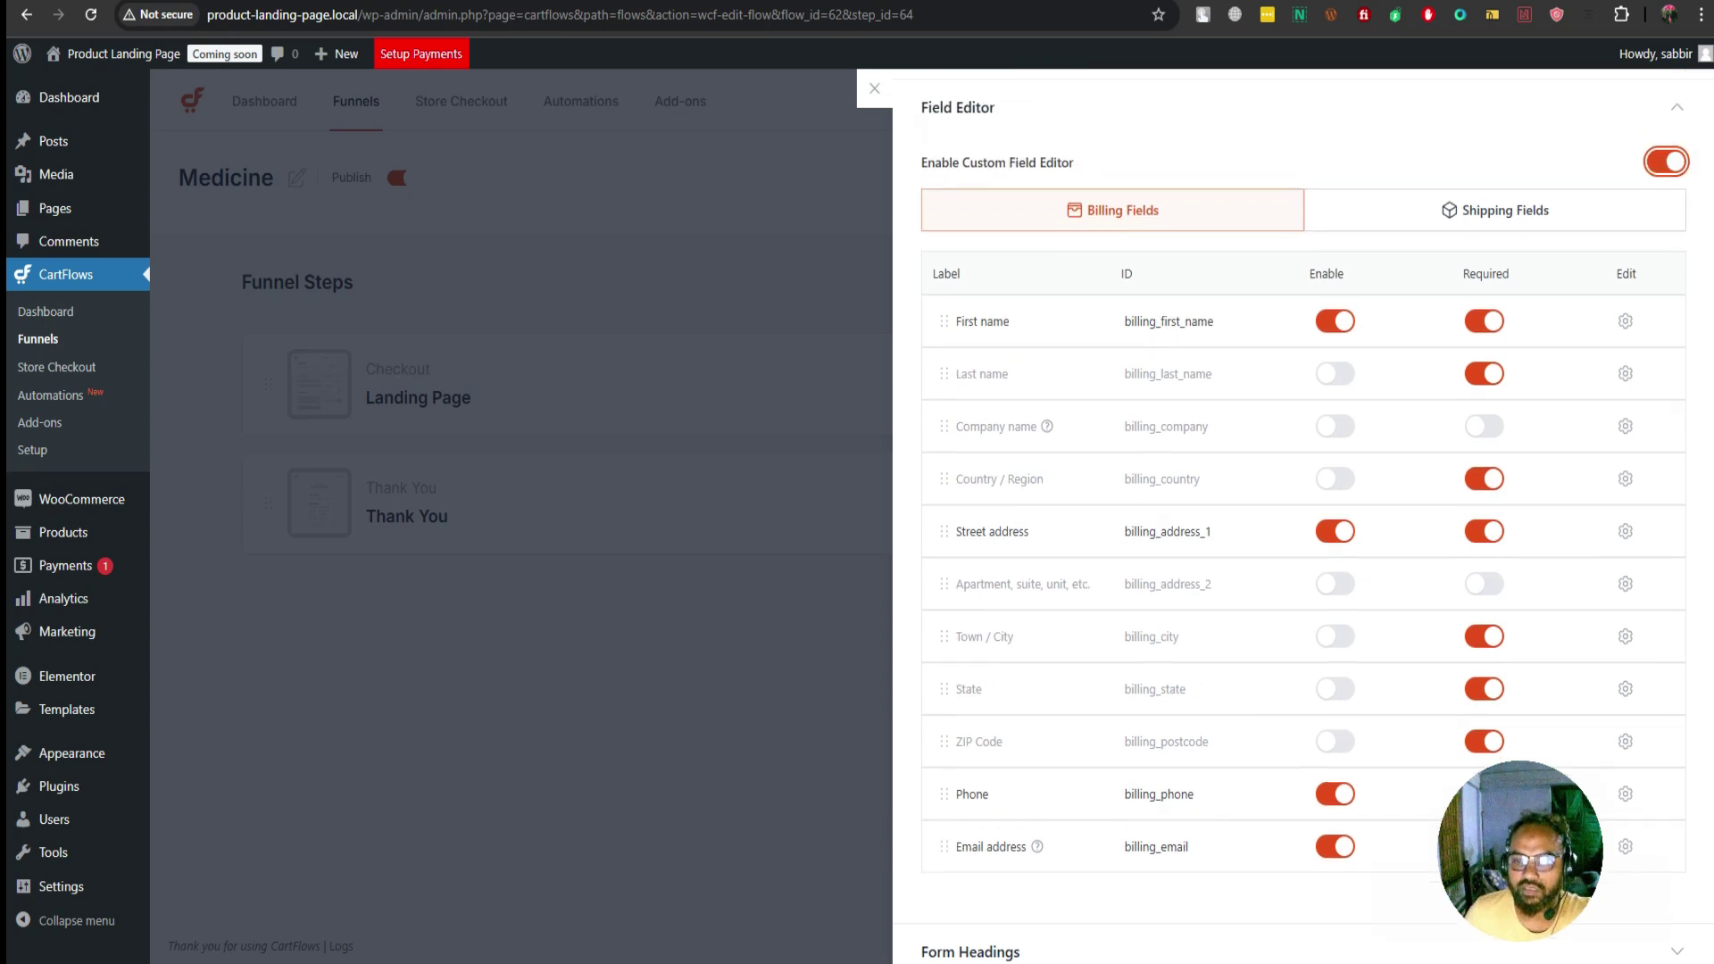
scroll(1304, 509, "down", 2)
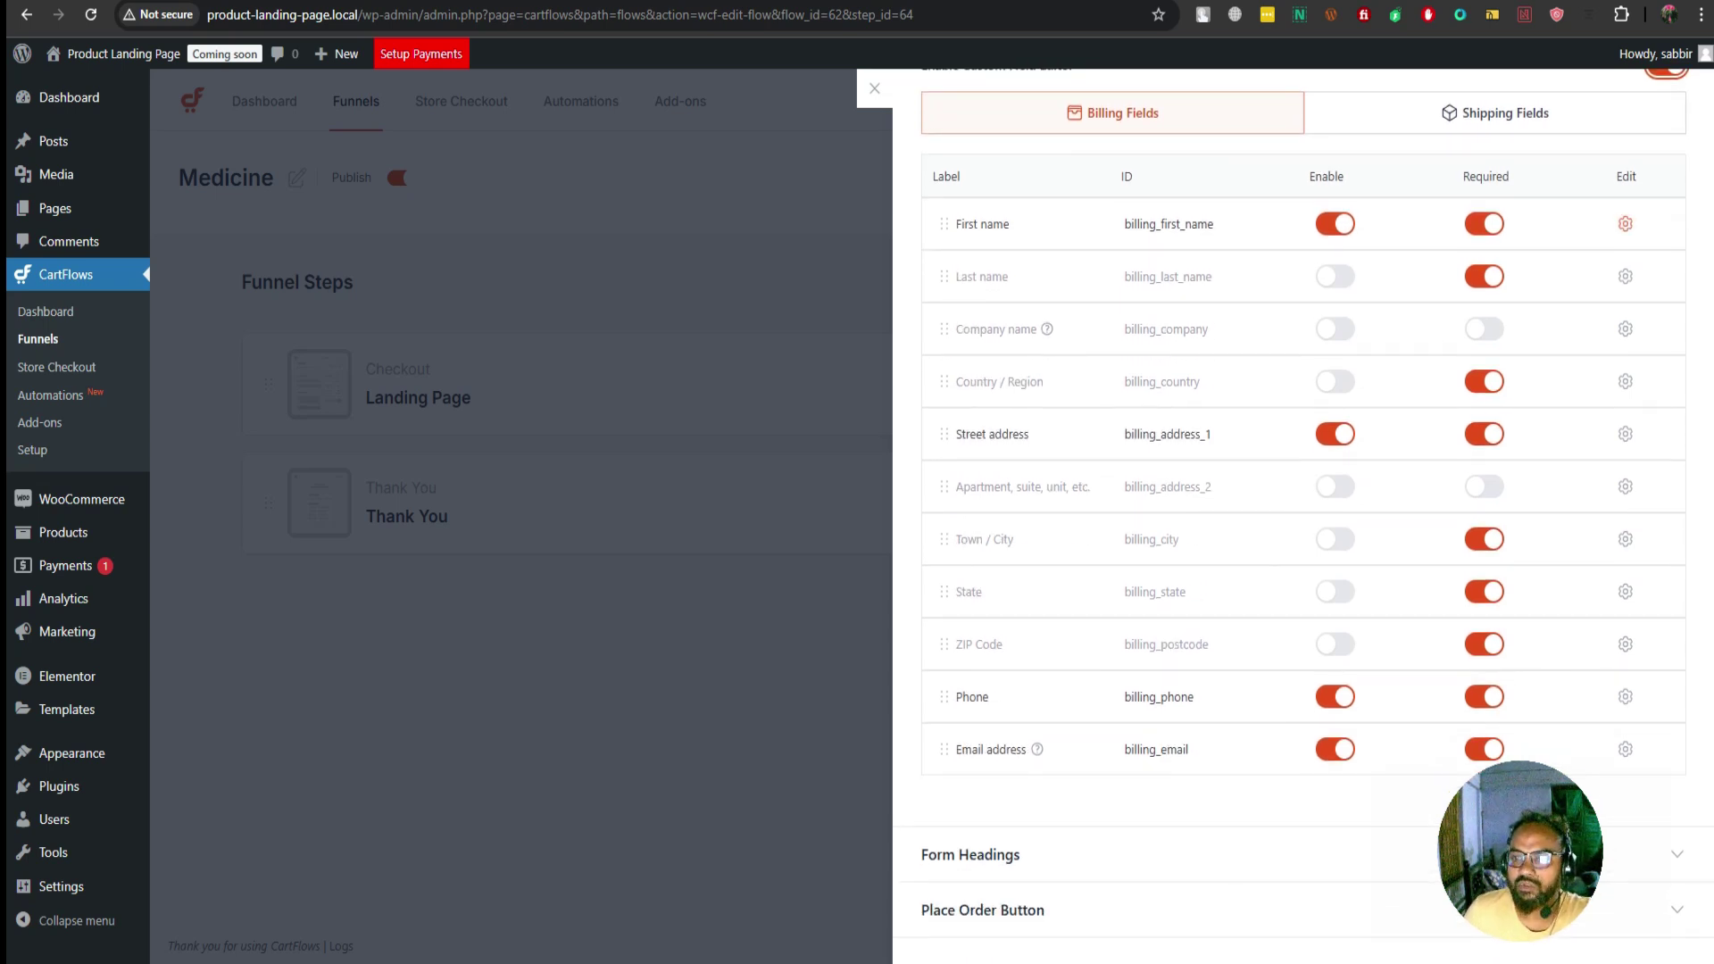
Set the First name billing field's width to 100%
left_click(1625, 223)
left_click(1303, 318)
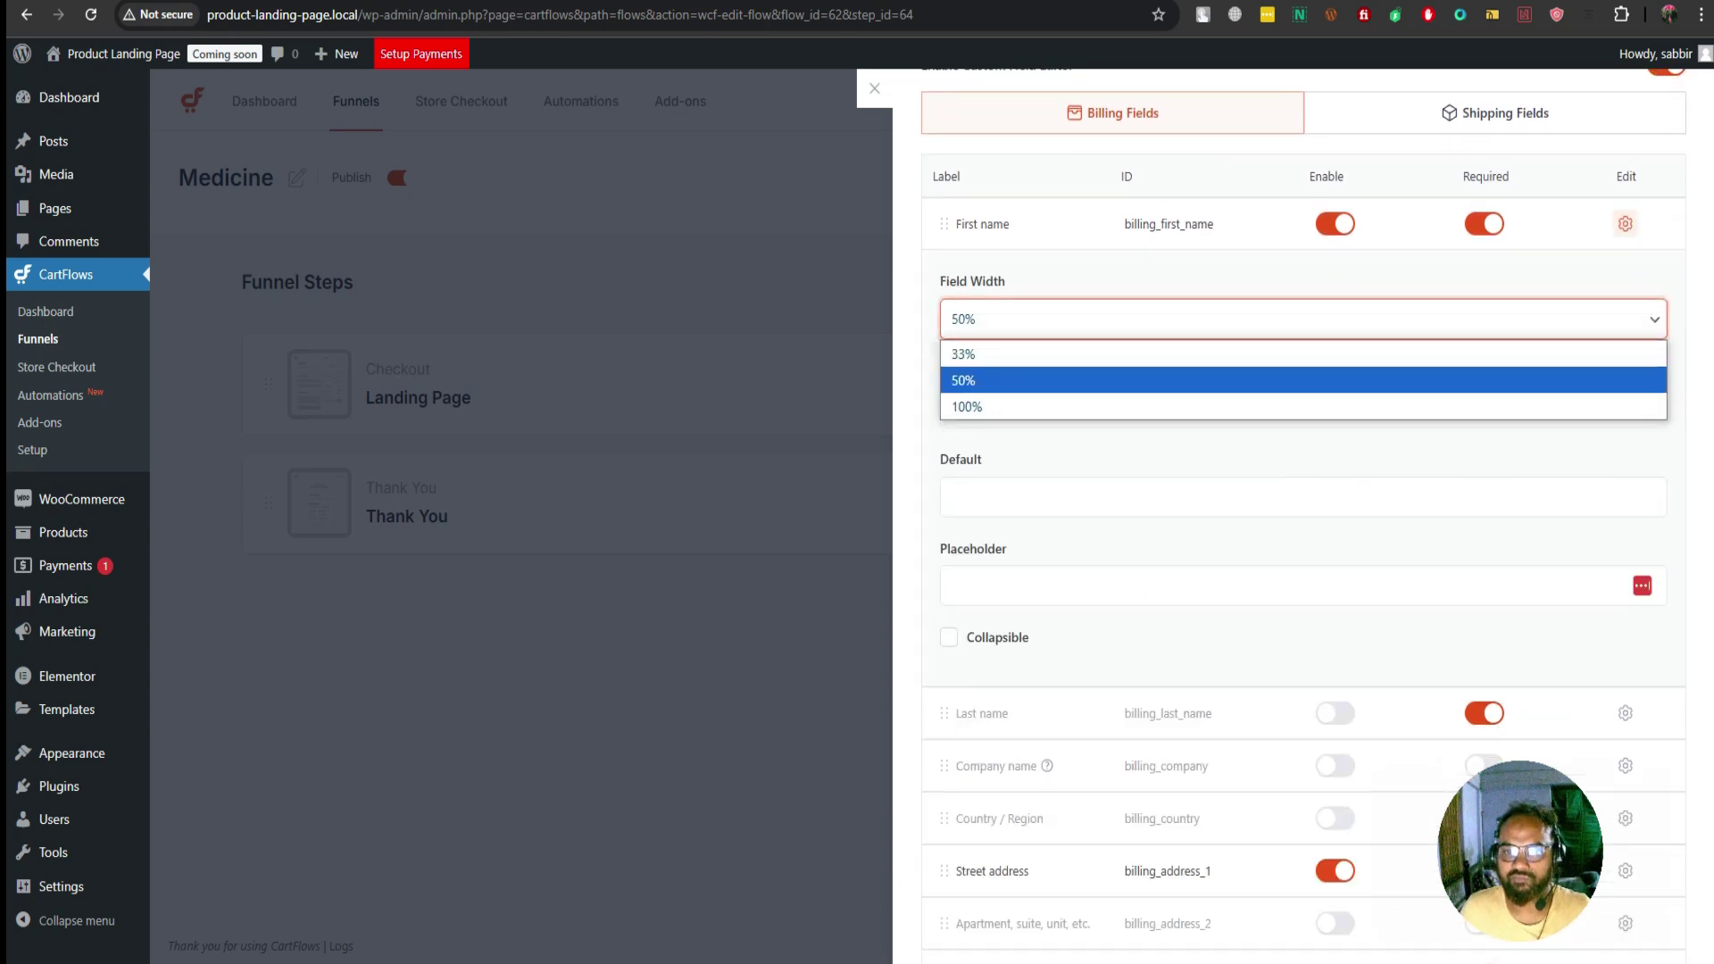
left_click(1303, 406)
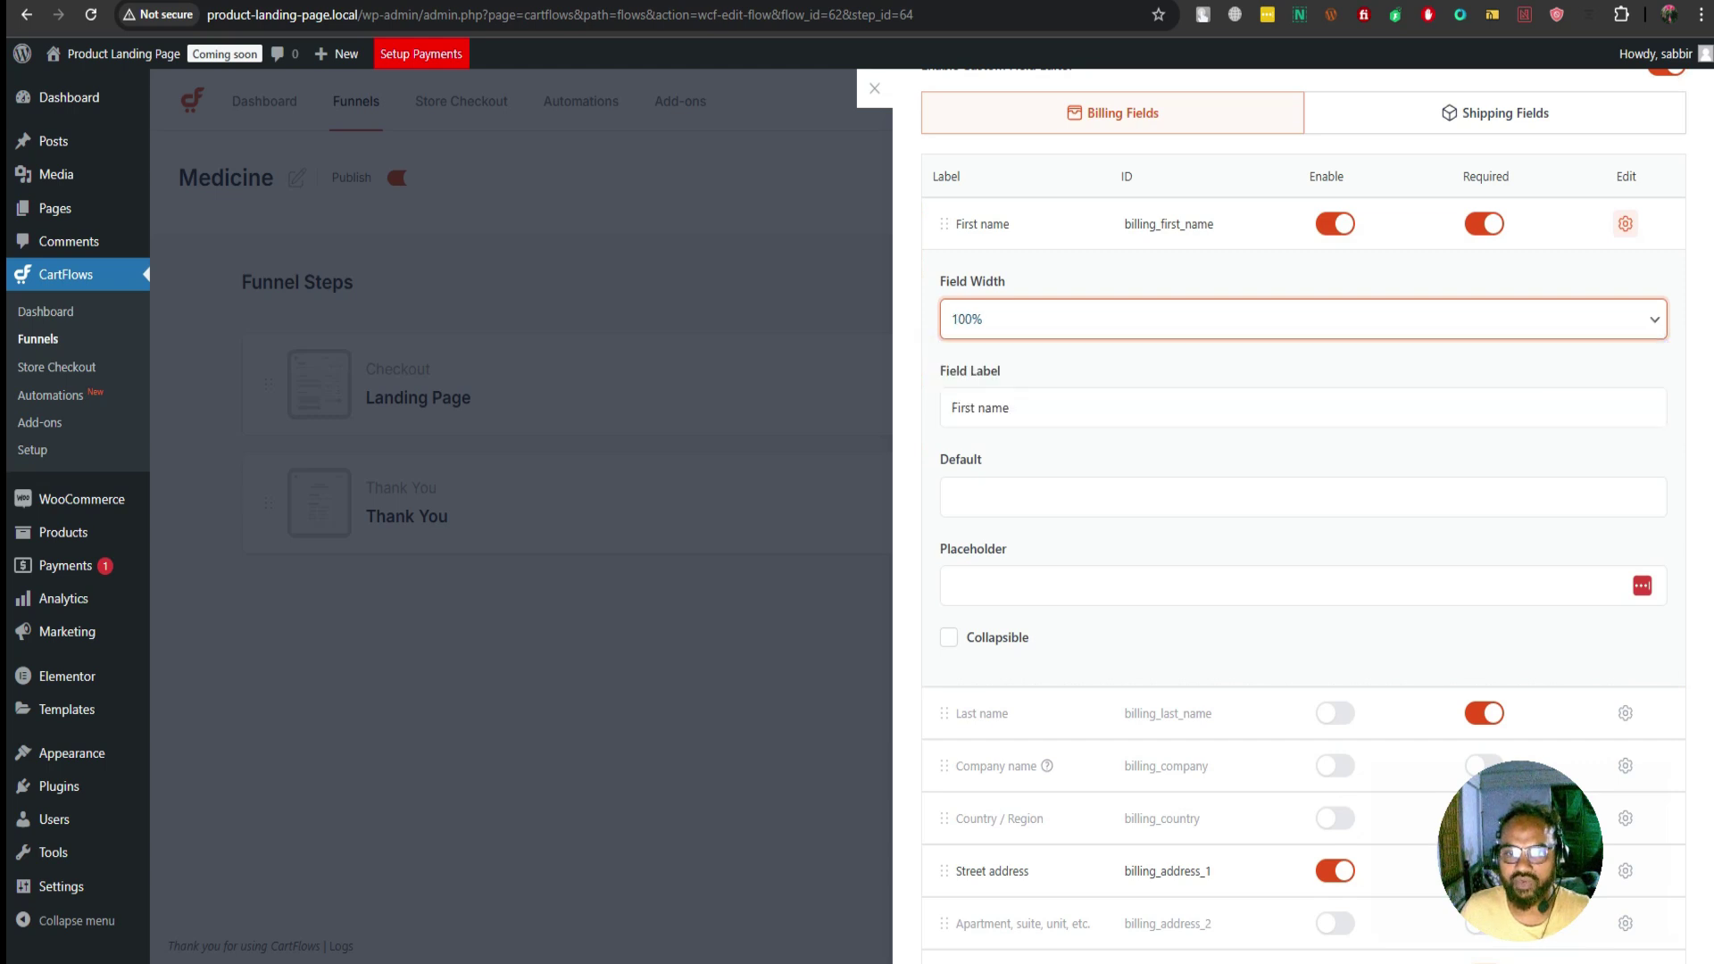
left_click(1009, 407)
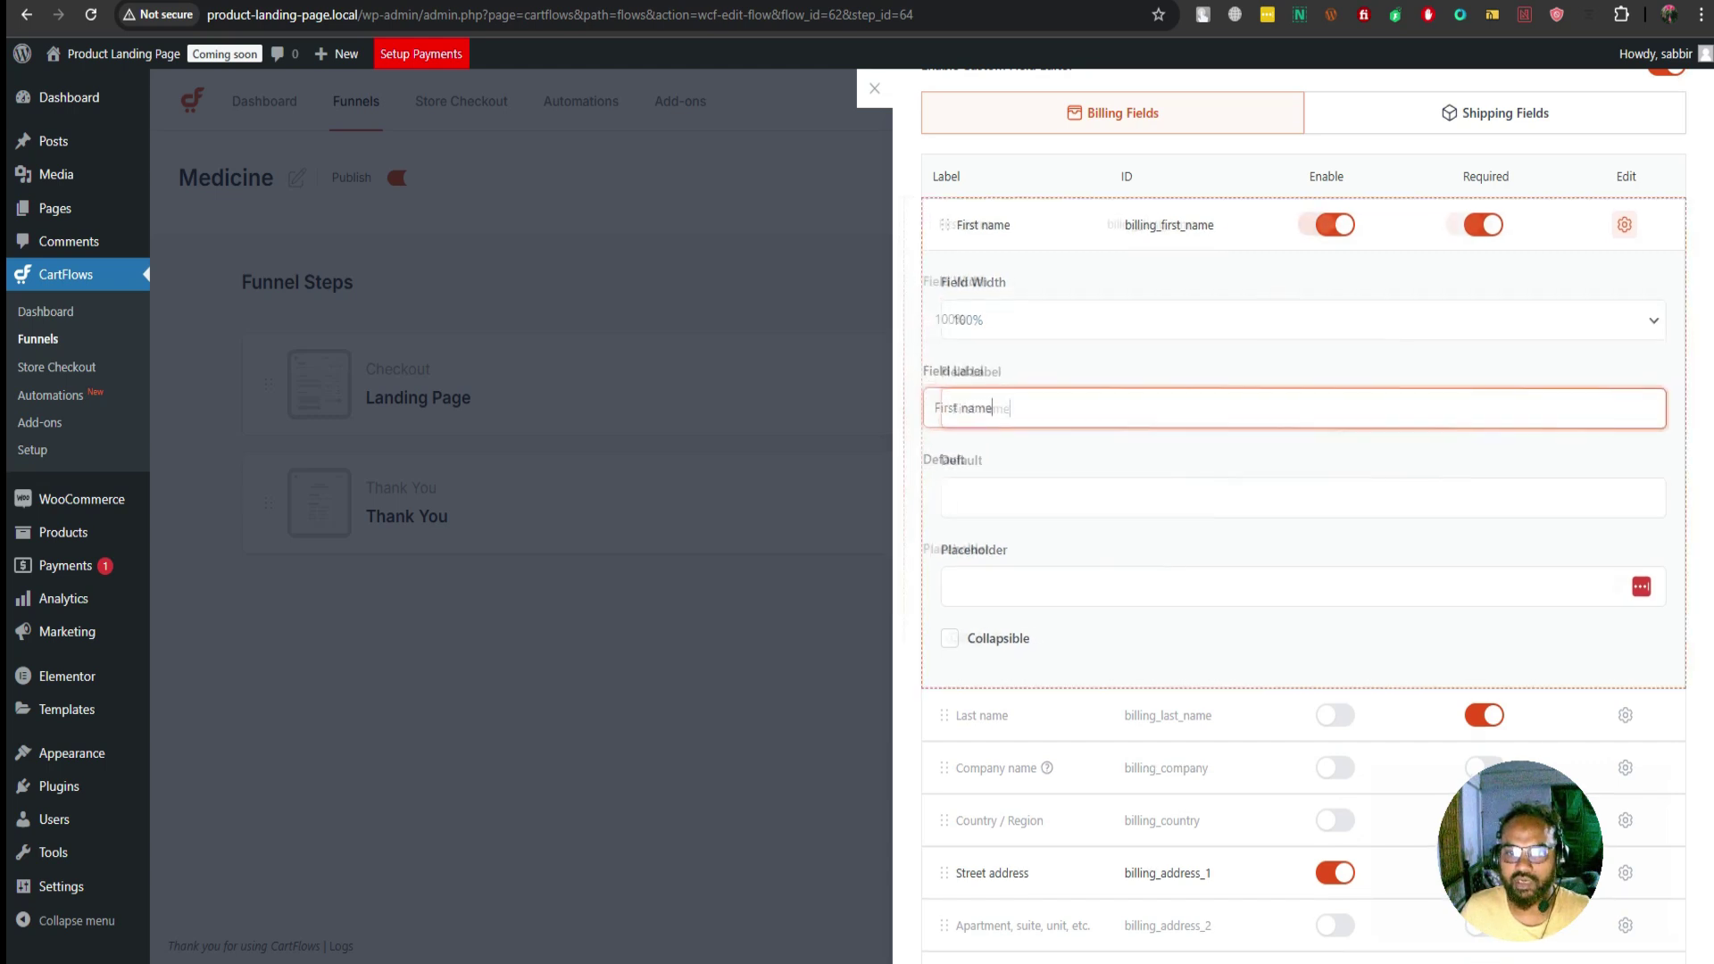
Replace the First name label with a Bengali name label
key("ctrl+a")
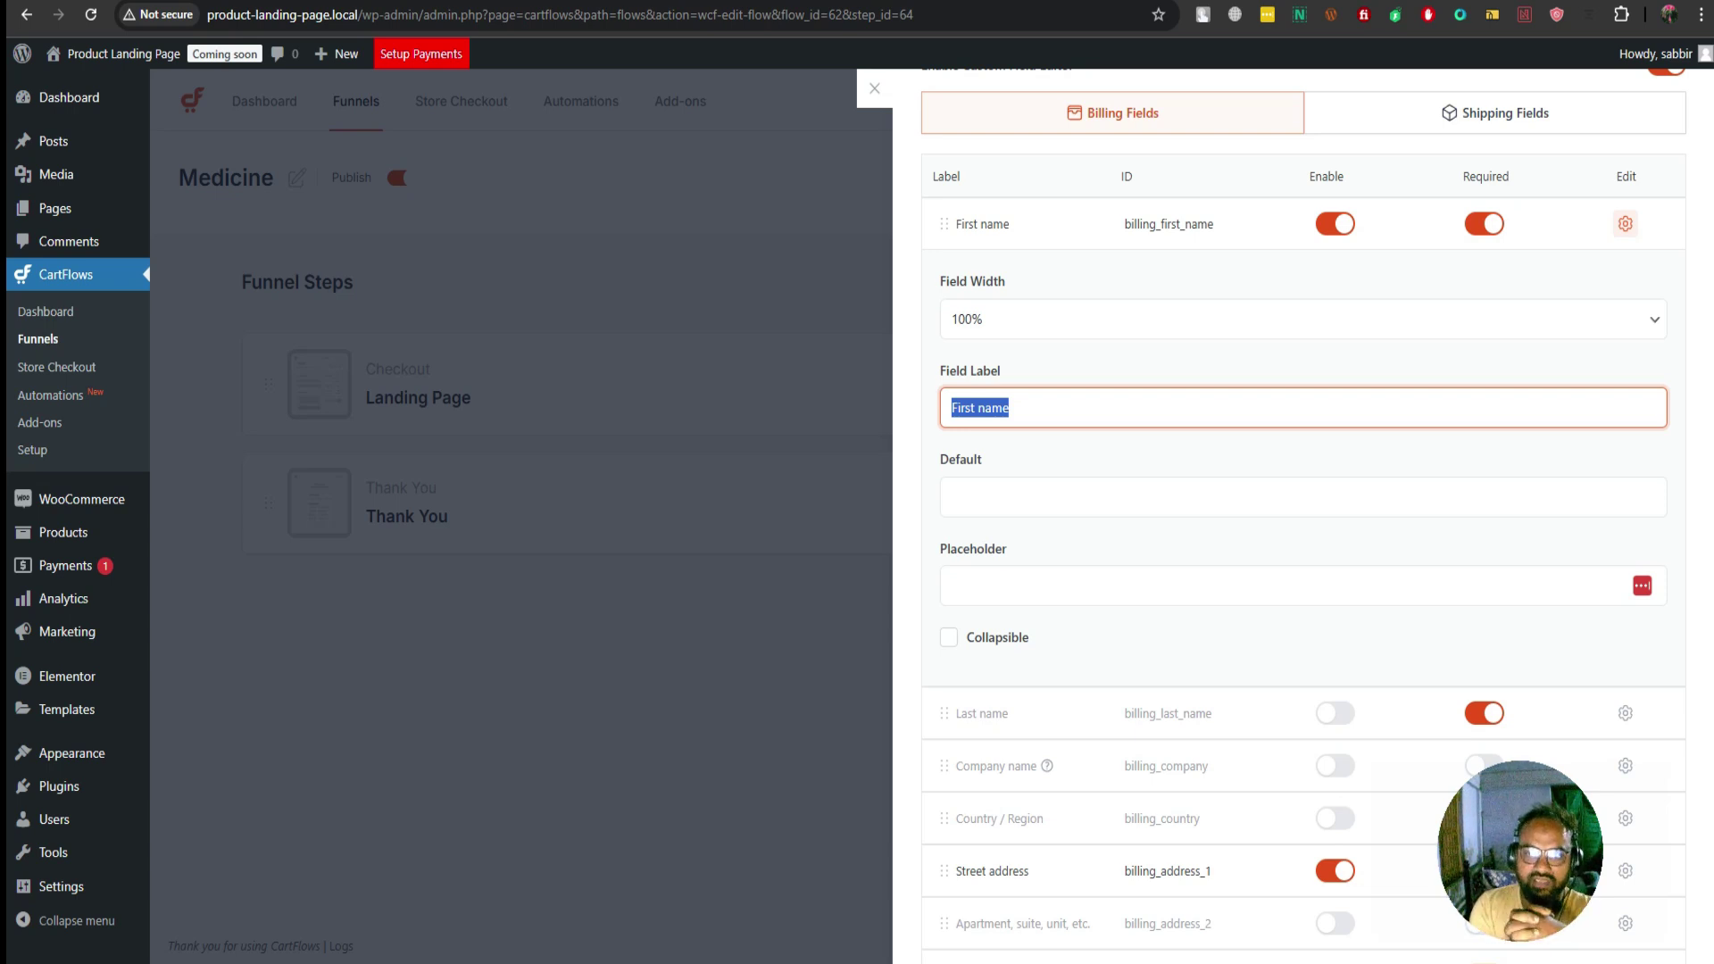
type("আ")
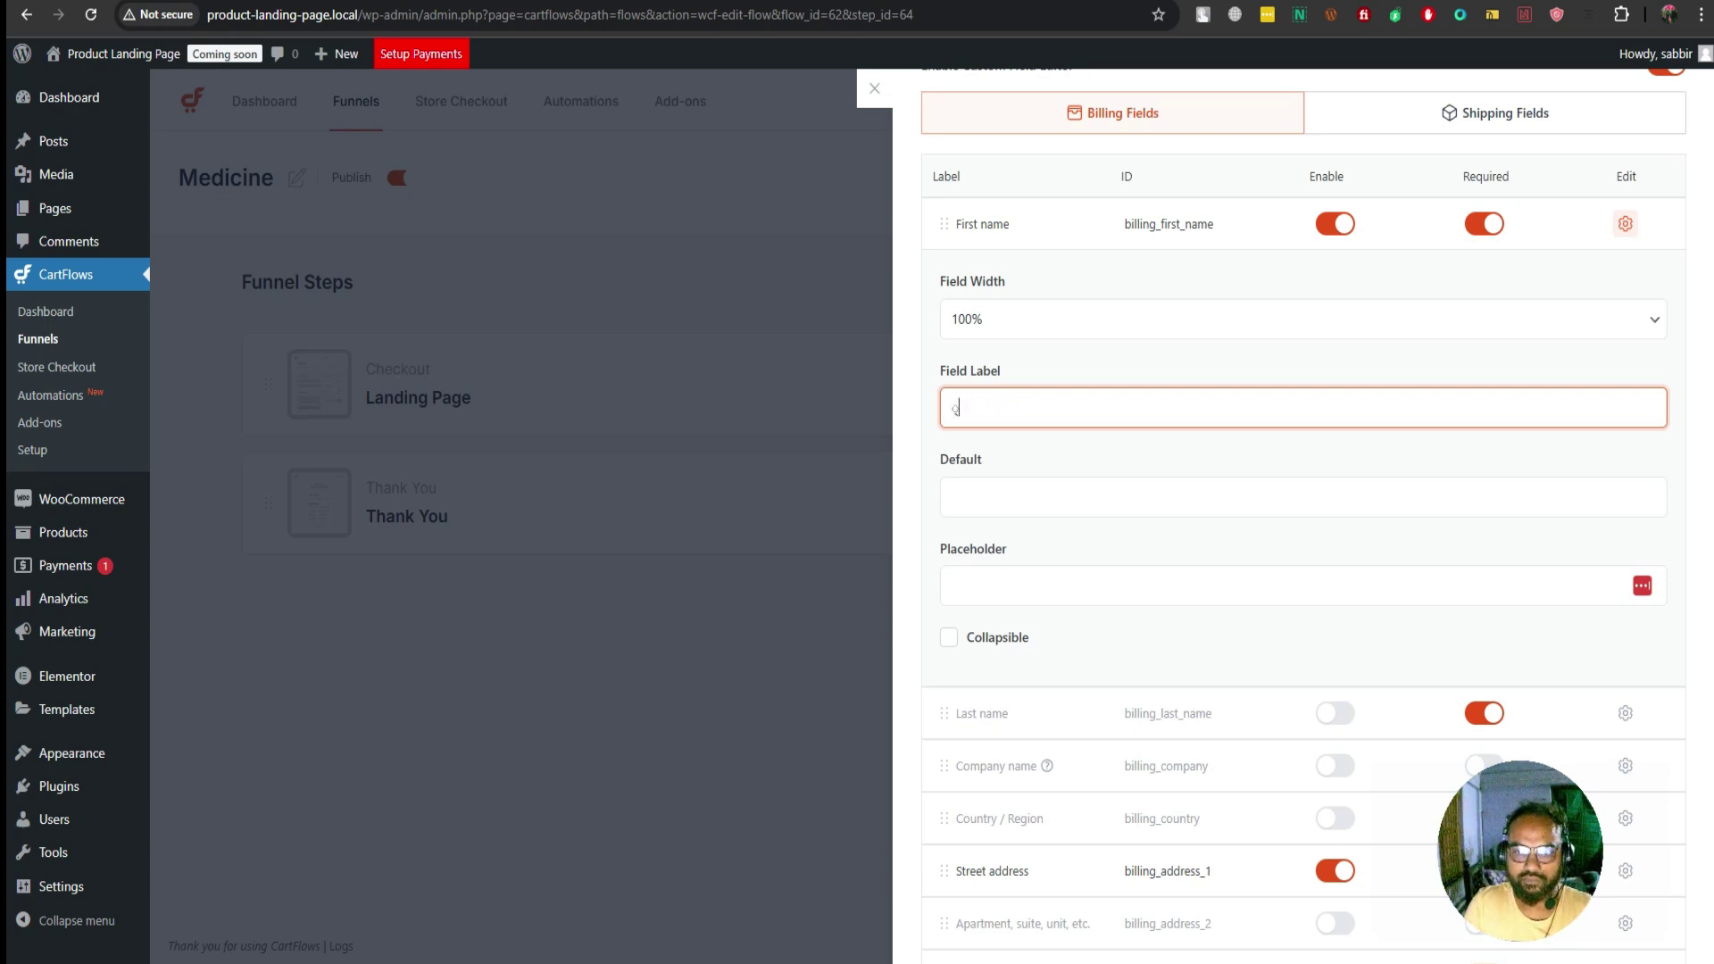
key("Down")
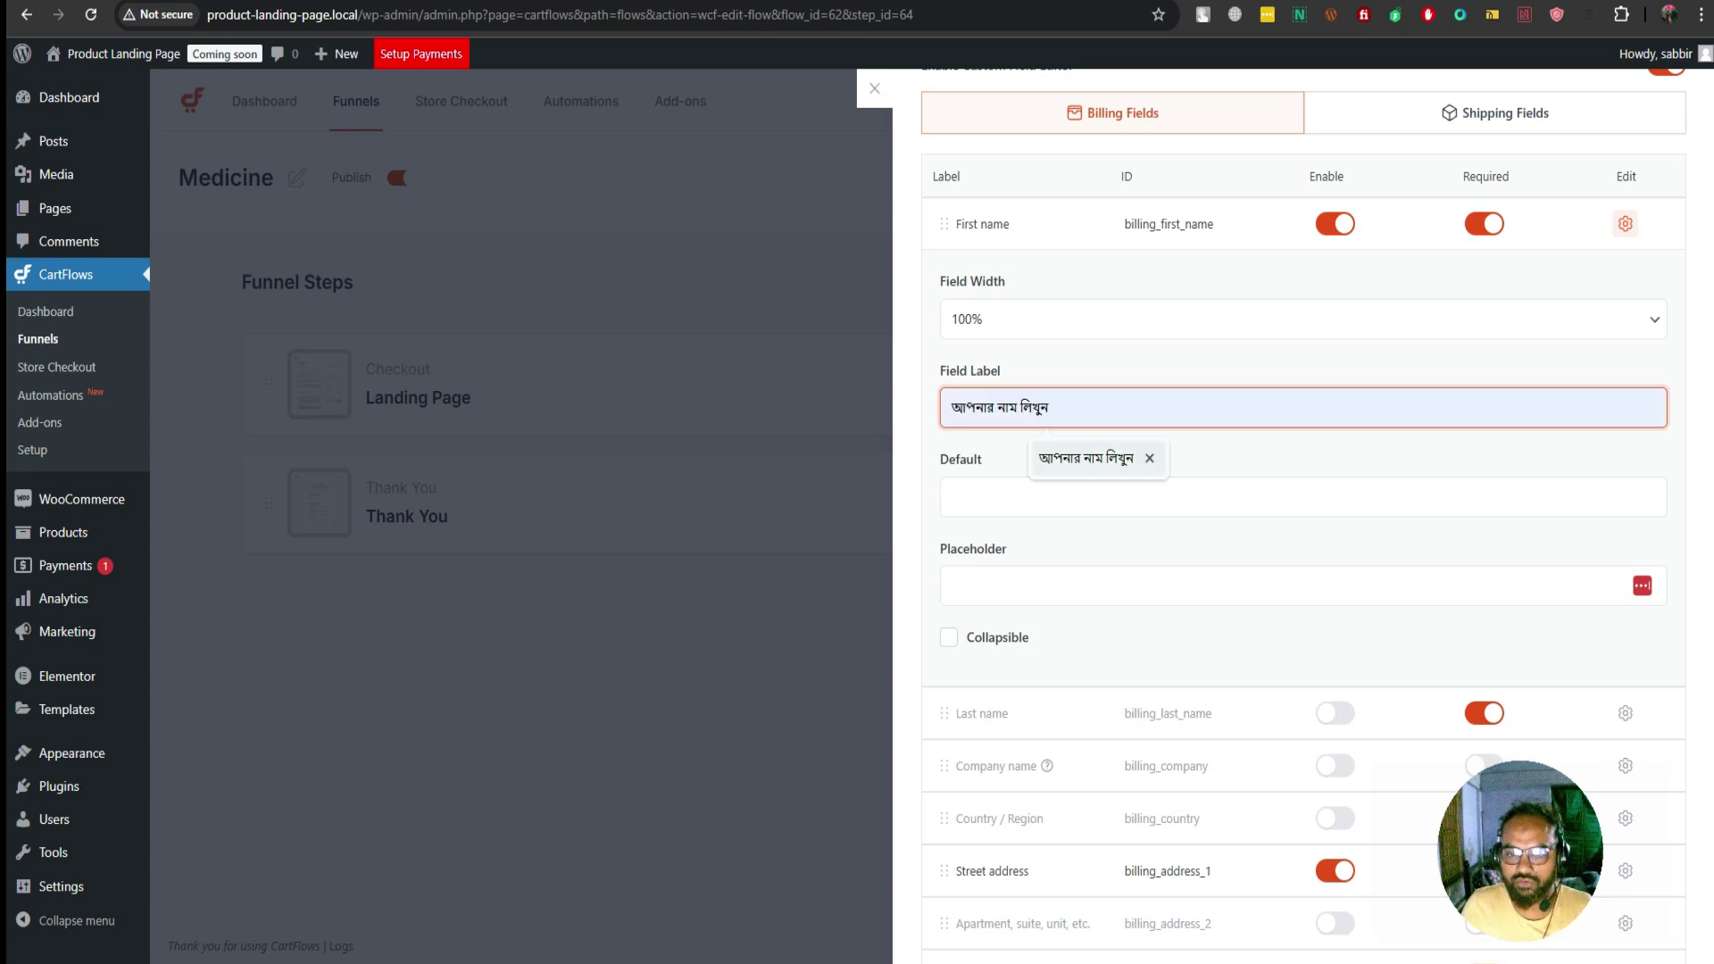
key("Return")
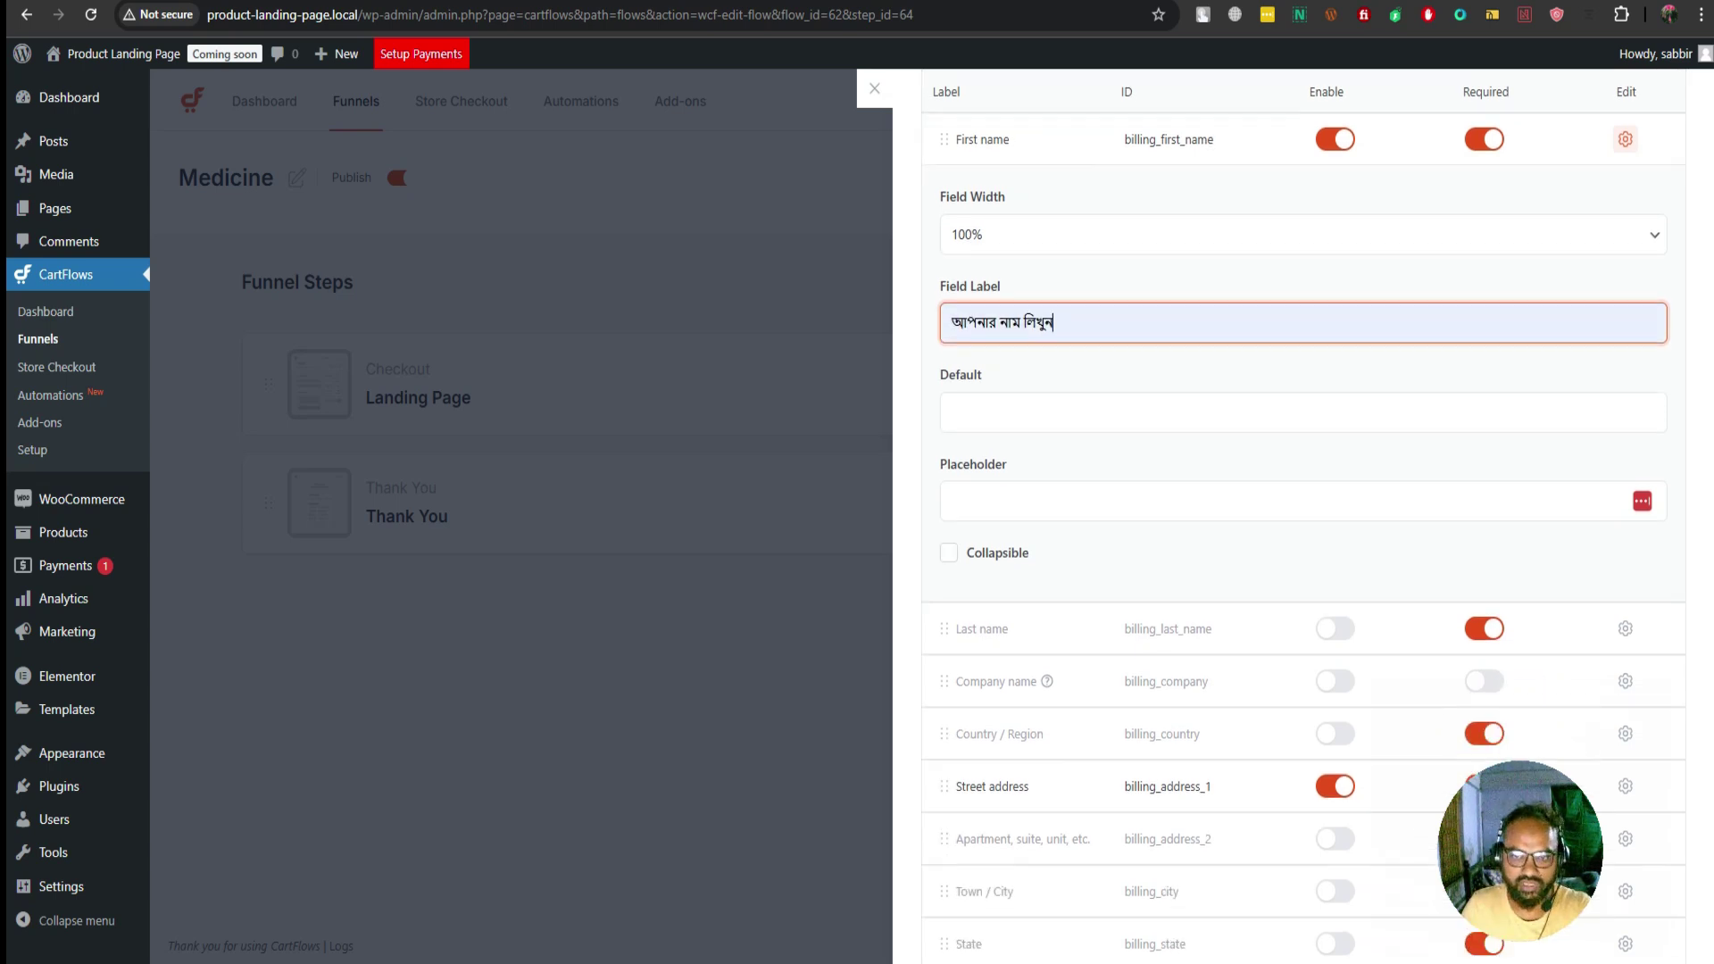
scroll(1303, 516, "down", 3)
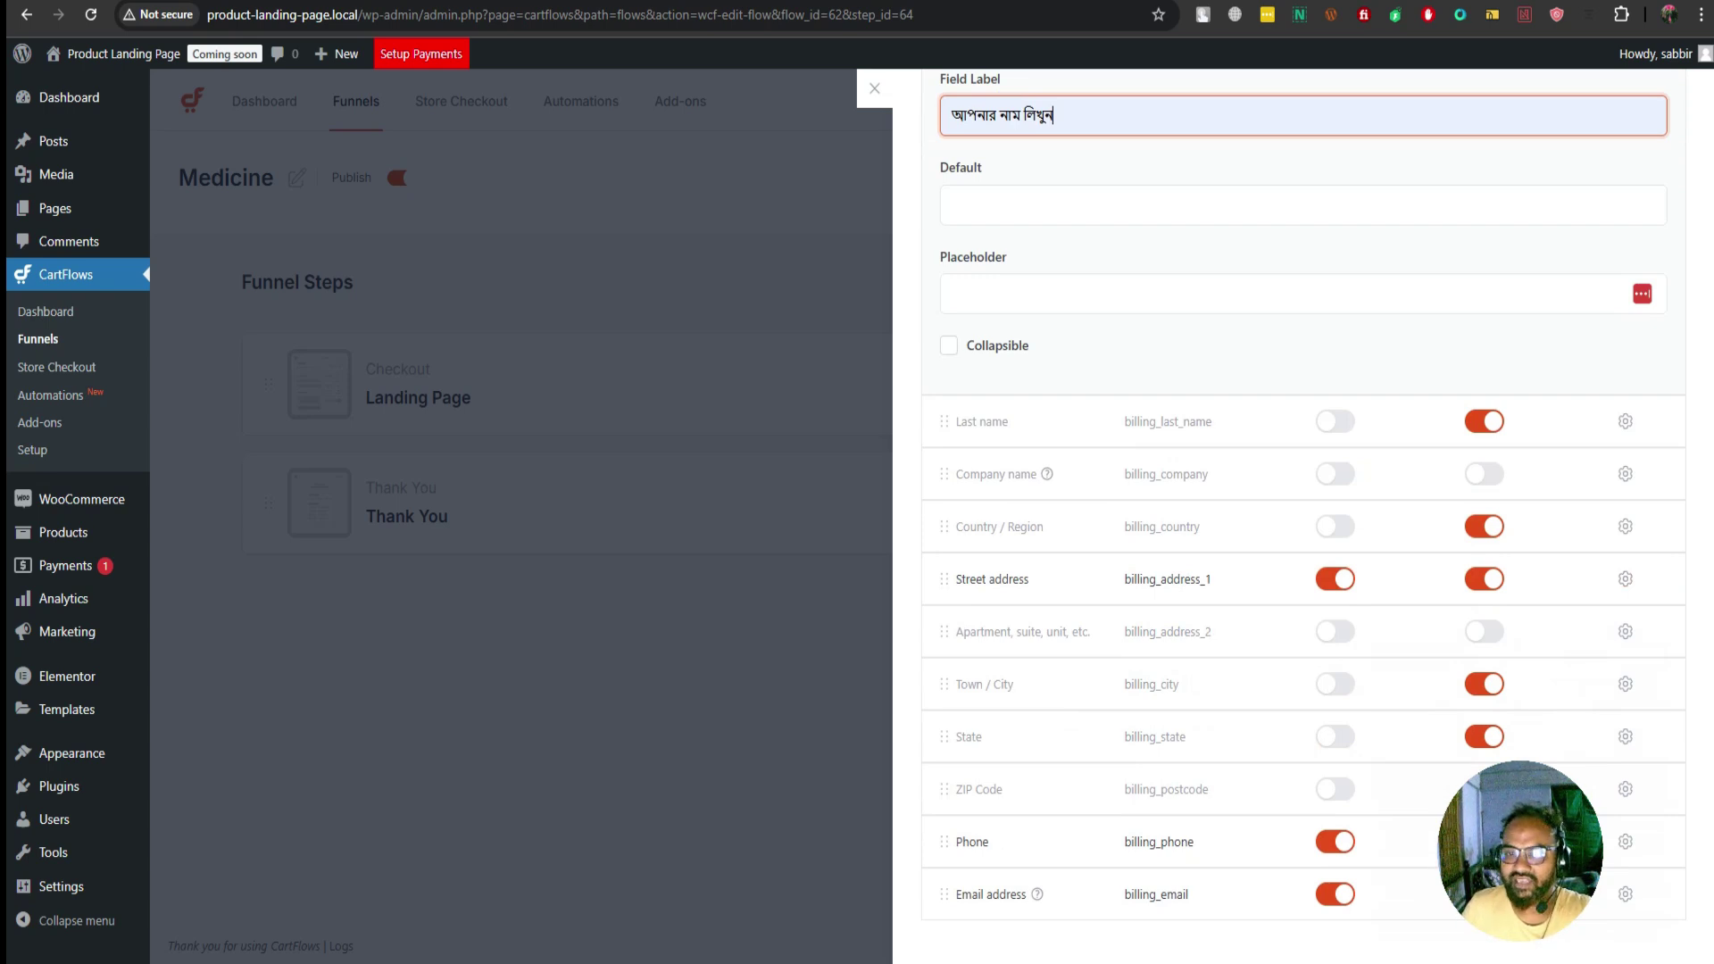
Set Street address to 100% width and give it a Bengali label ending in 'লিখুন'
left_click(1625, 578)
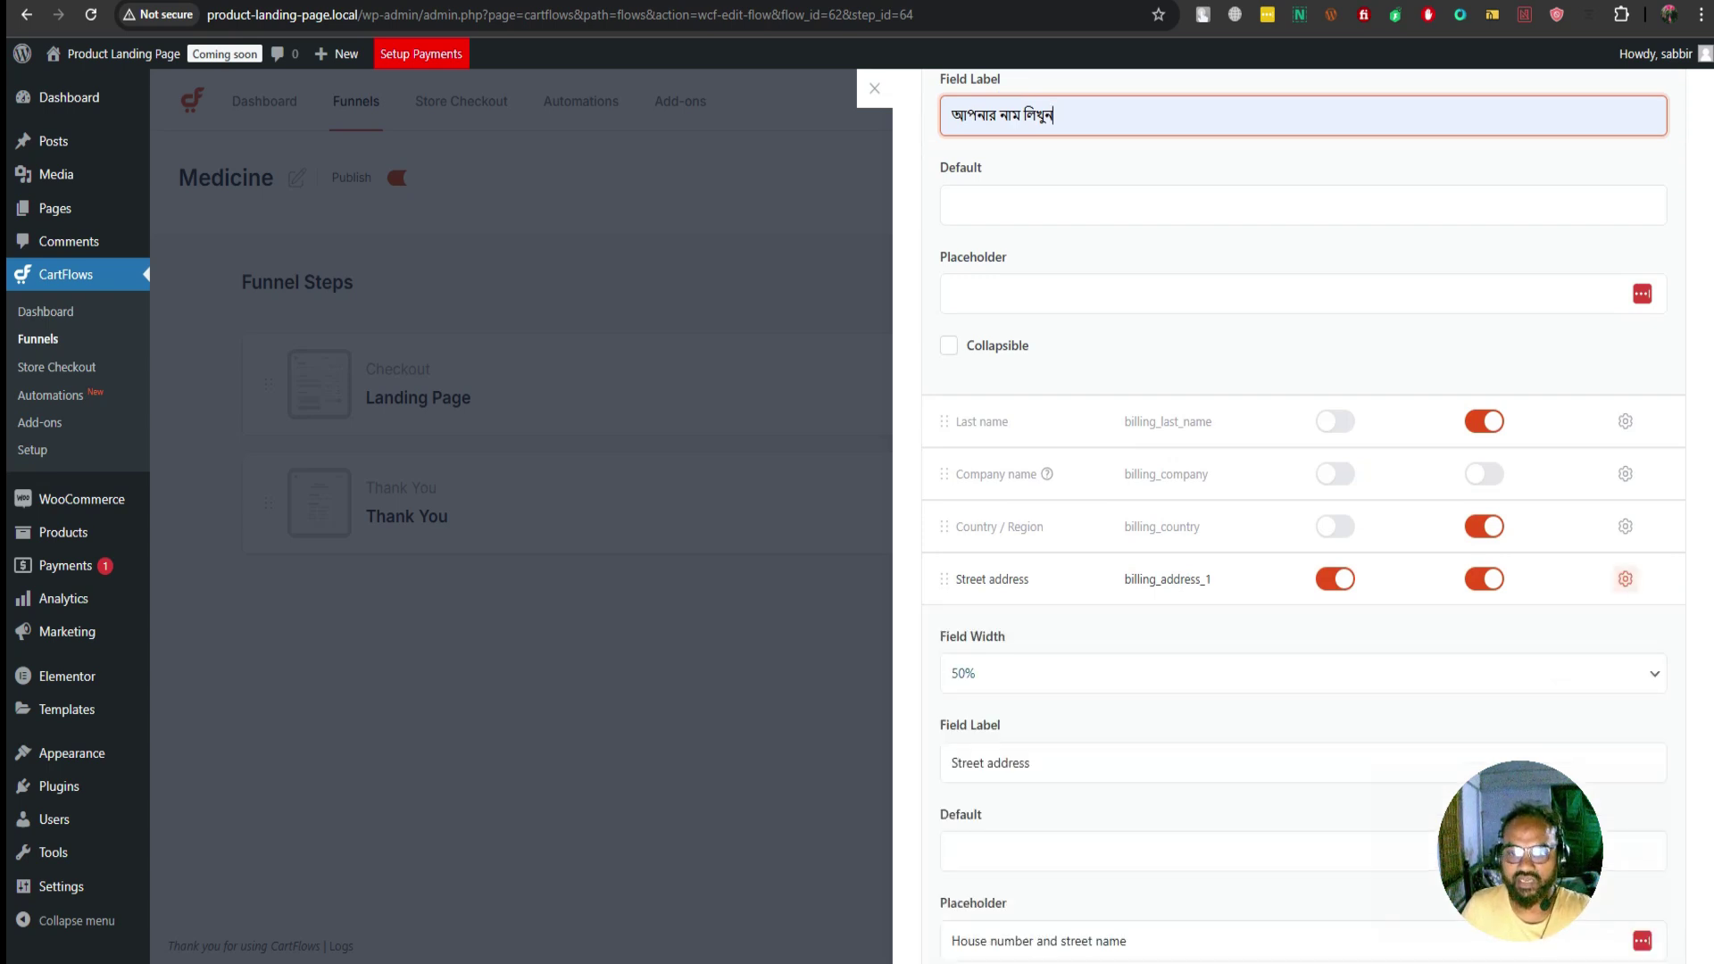
left_click(1303, 674)
key("Down")
key("Return")
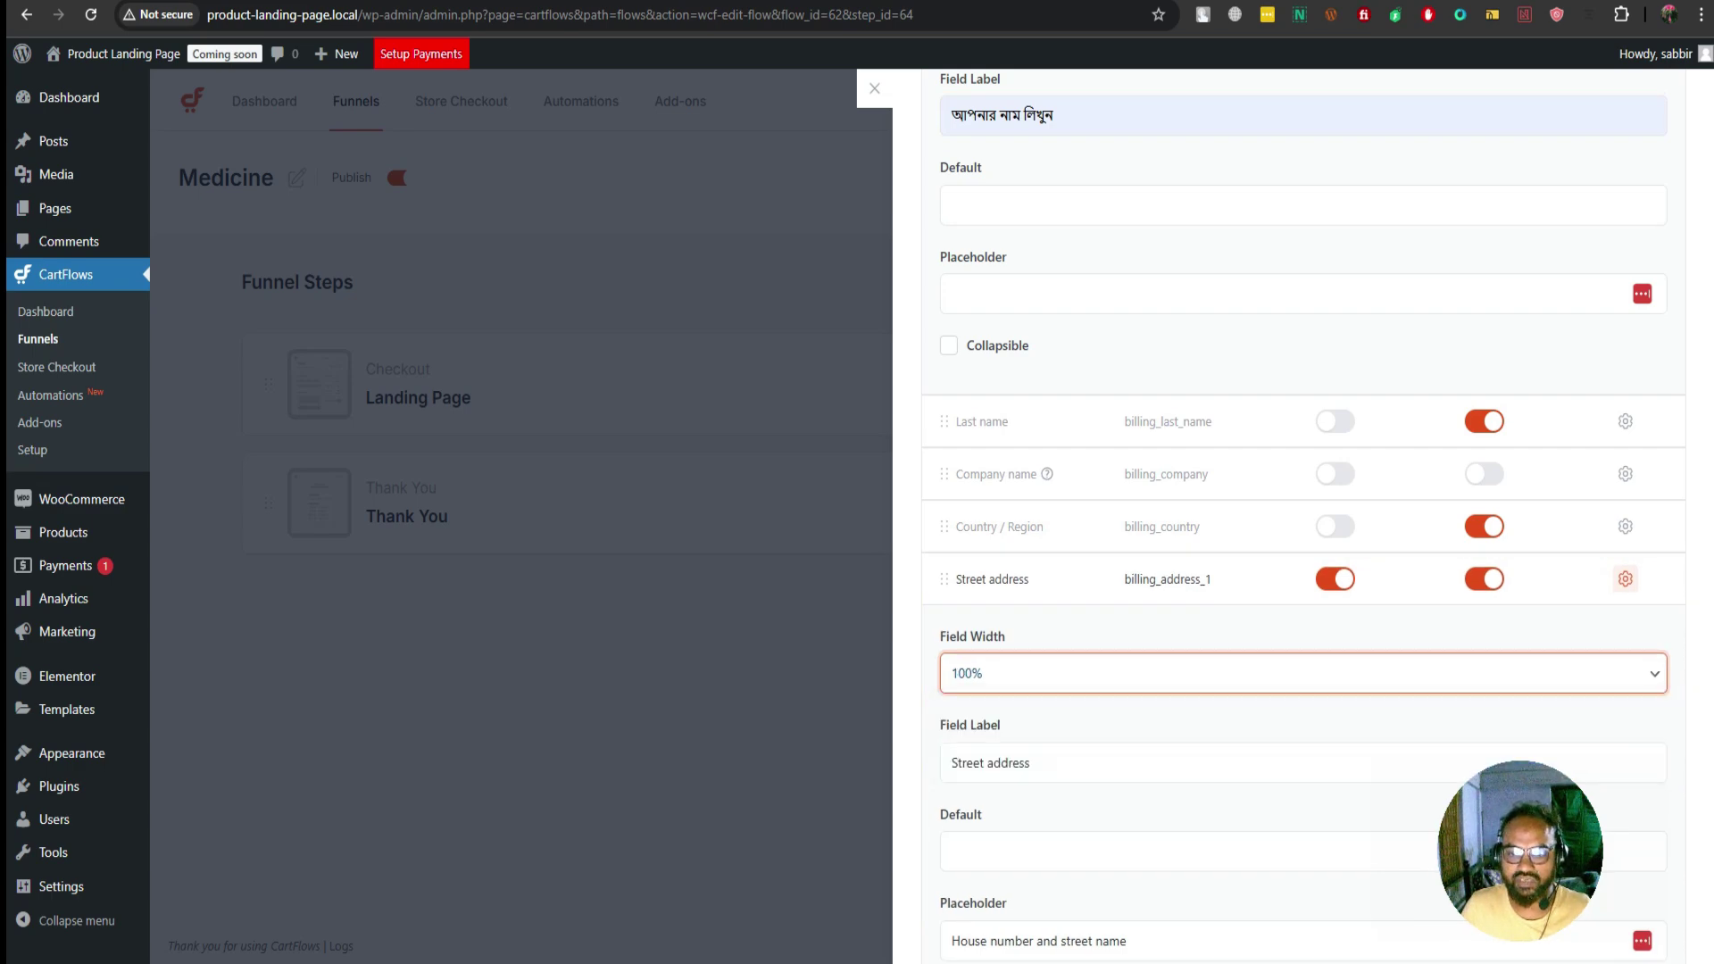
left_click(1032, 764)
key("ctrl+a")
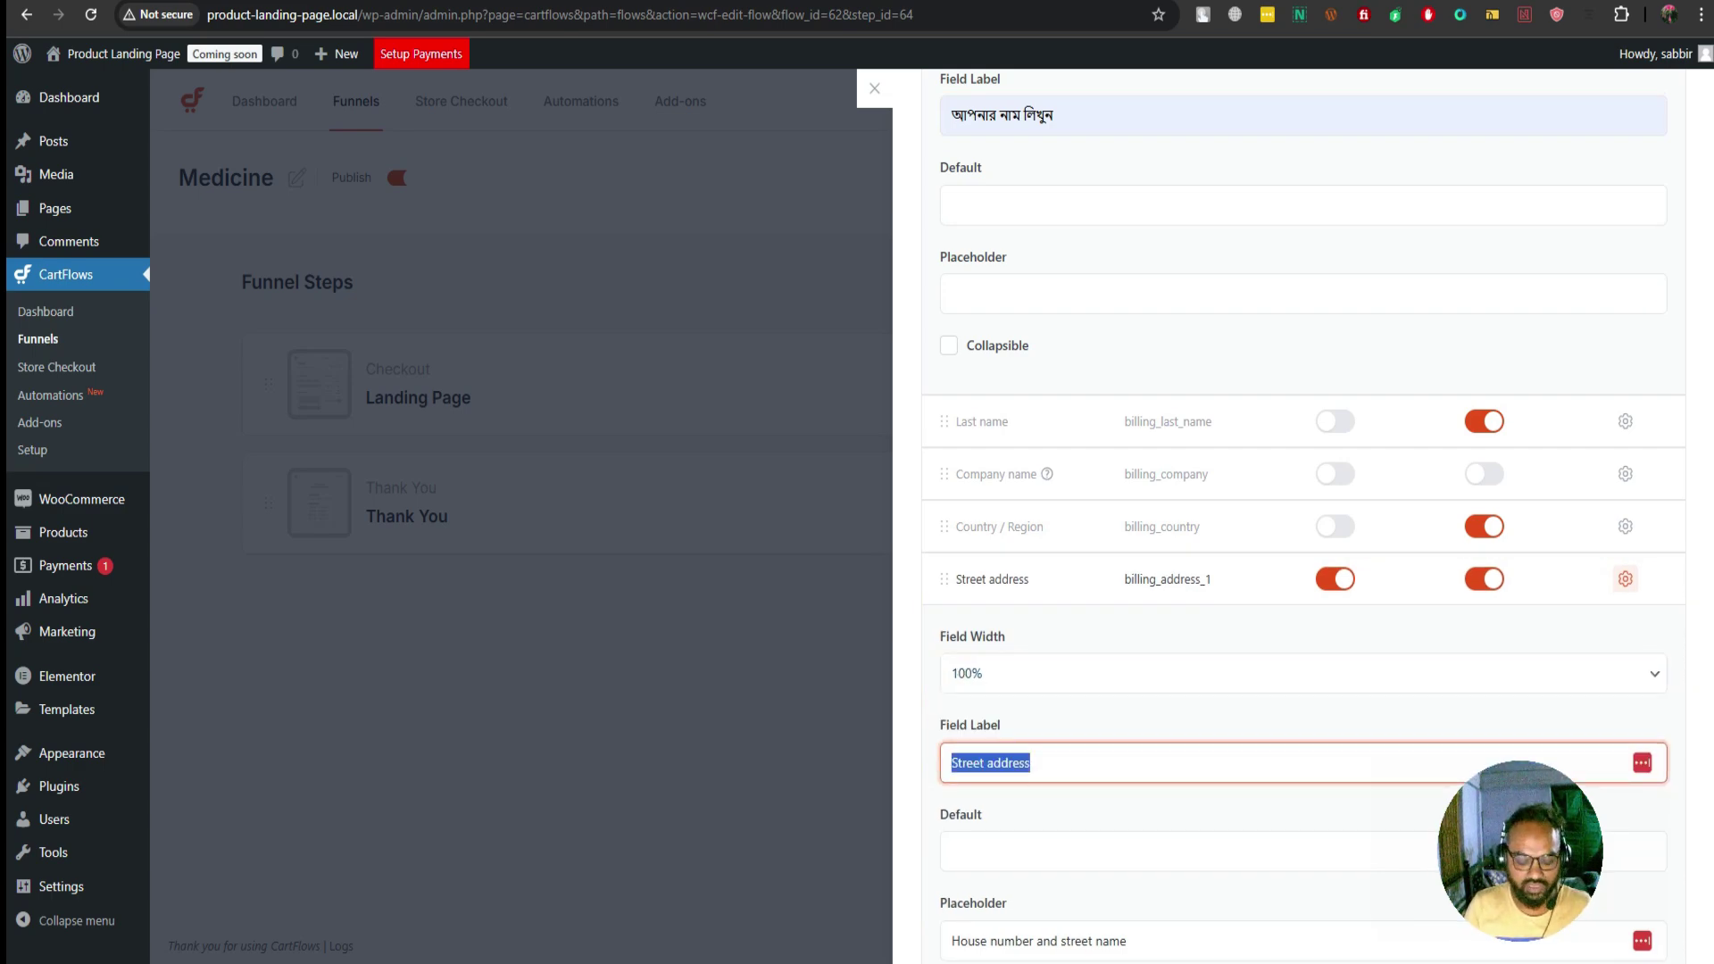
type("আ")
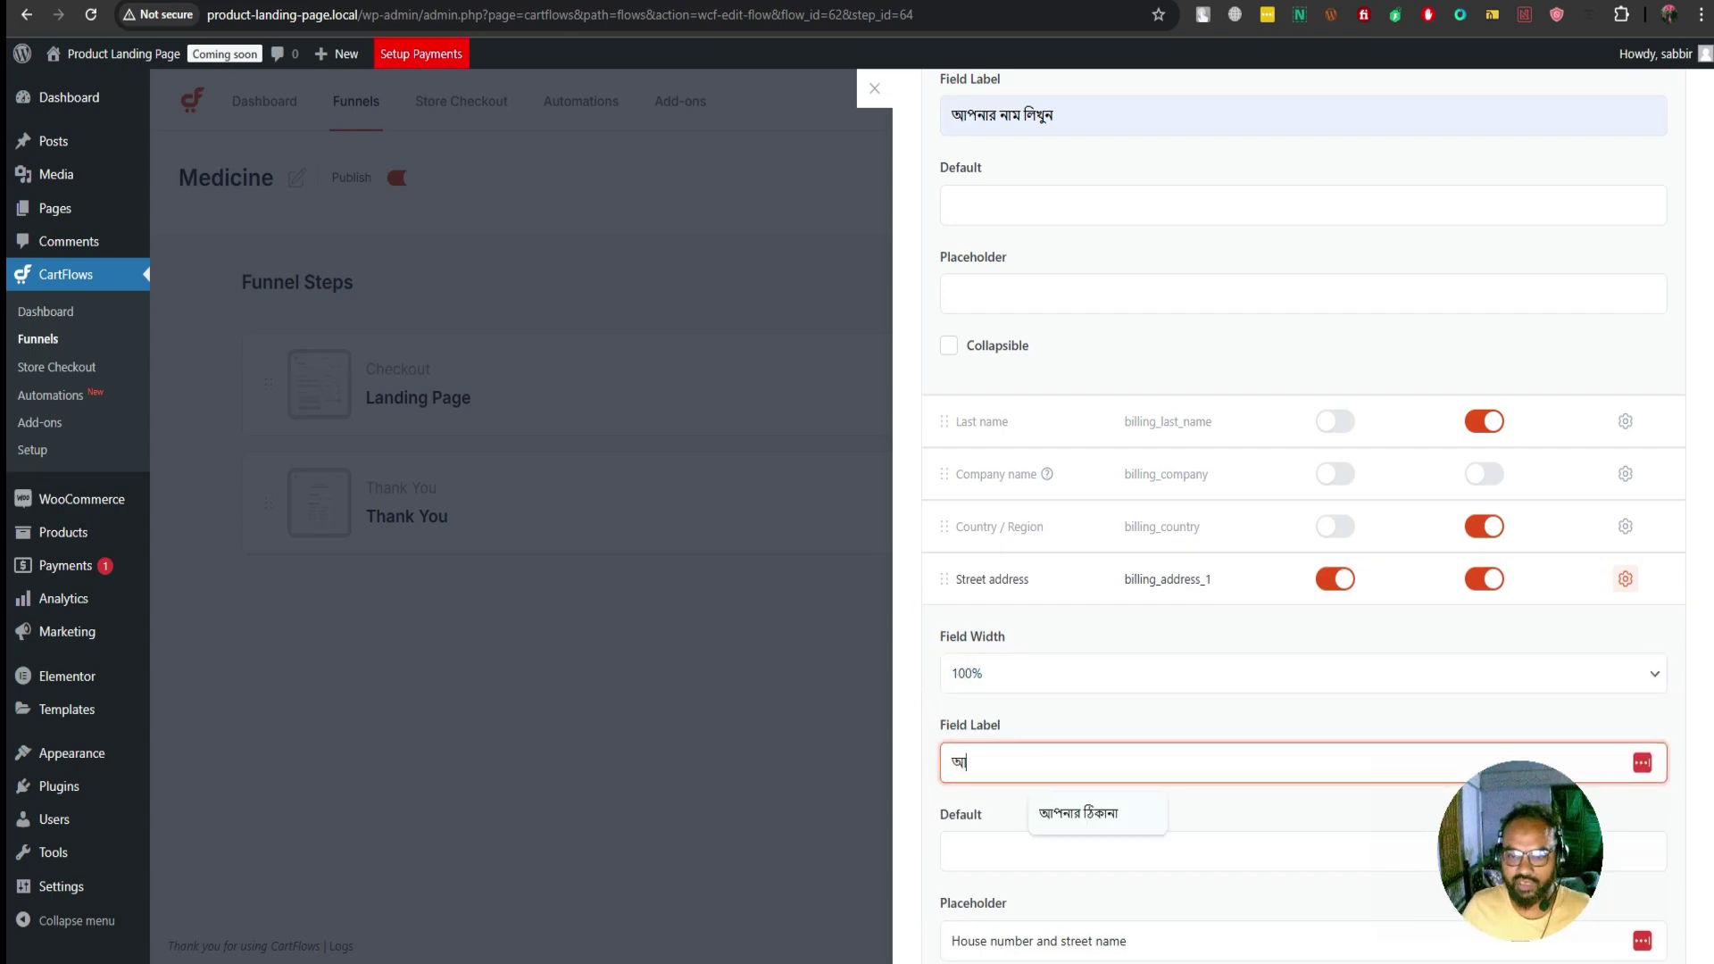
key("Down")
key("Return")
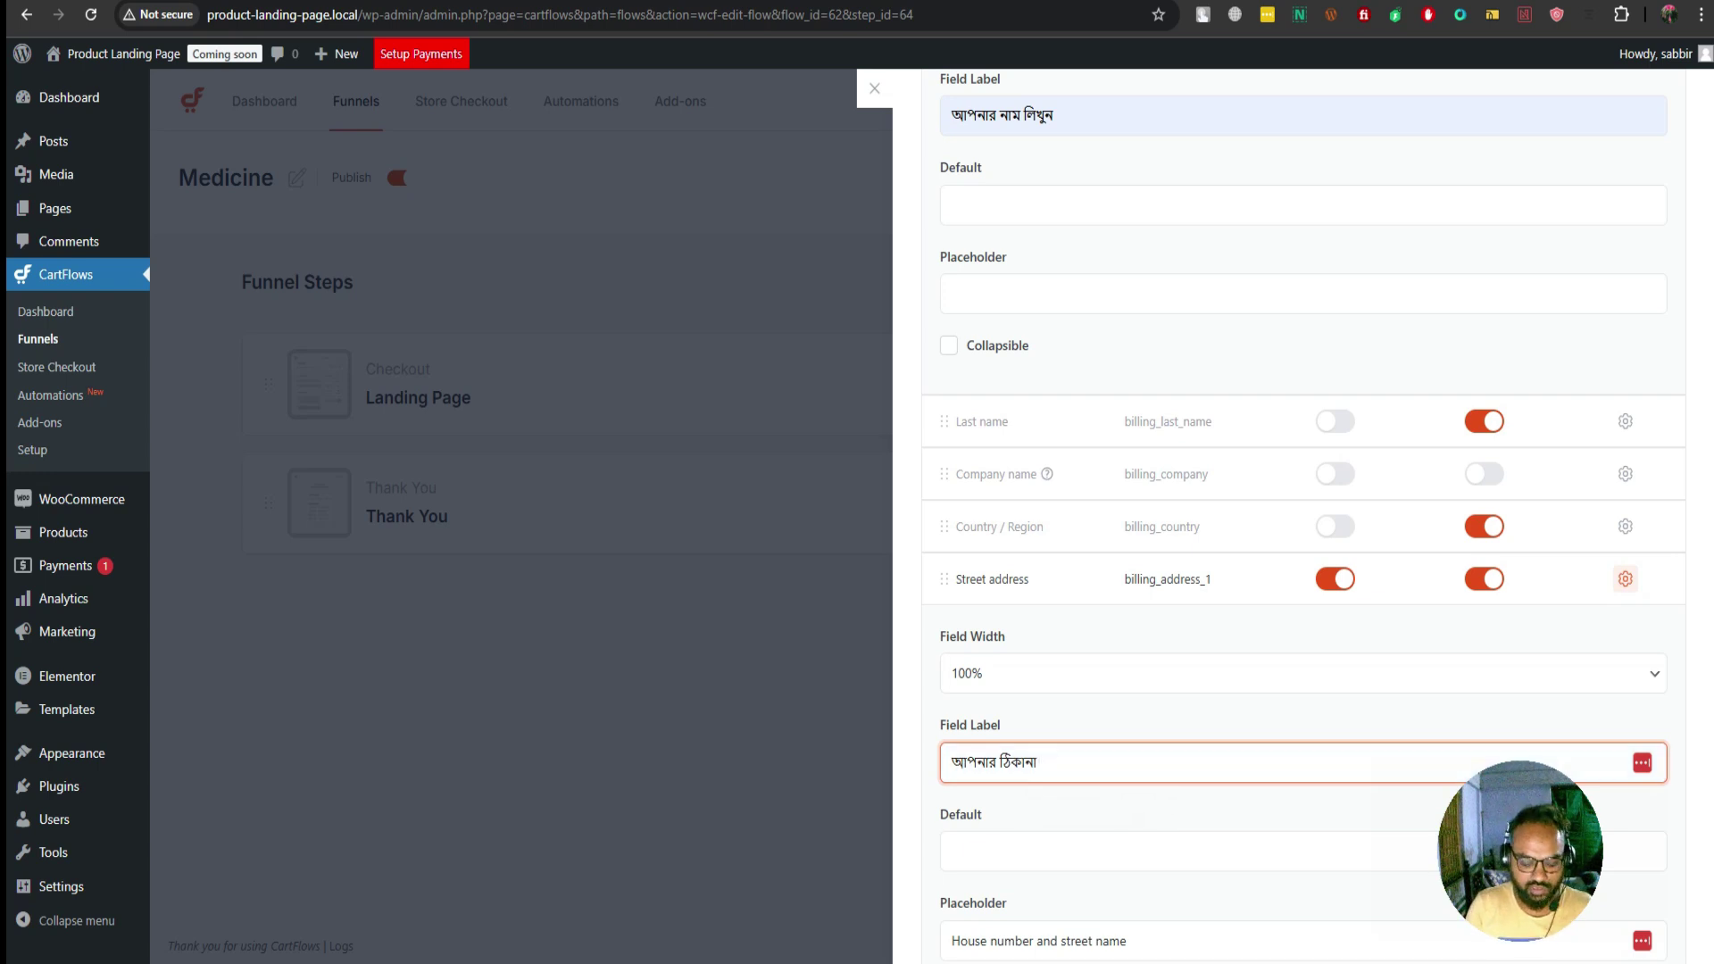
type("লিখু")
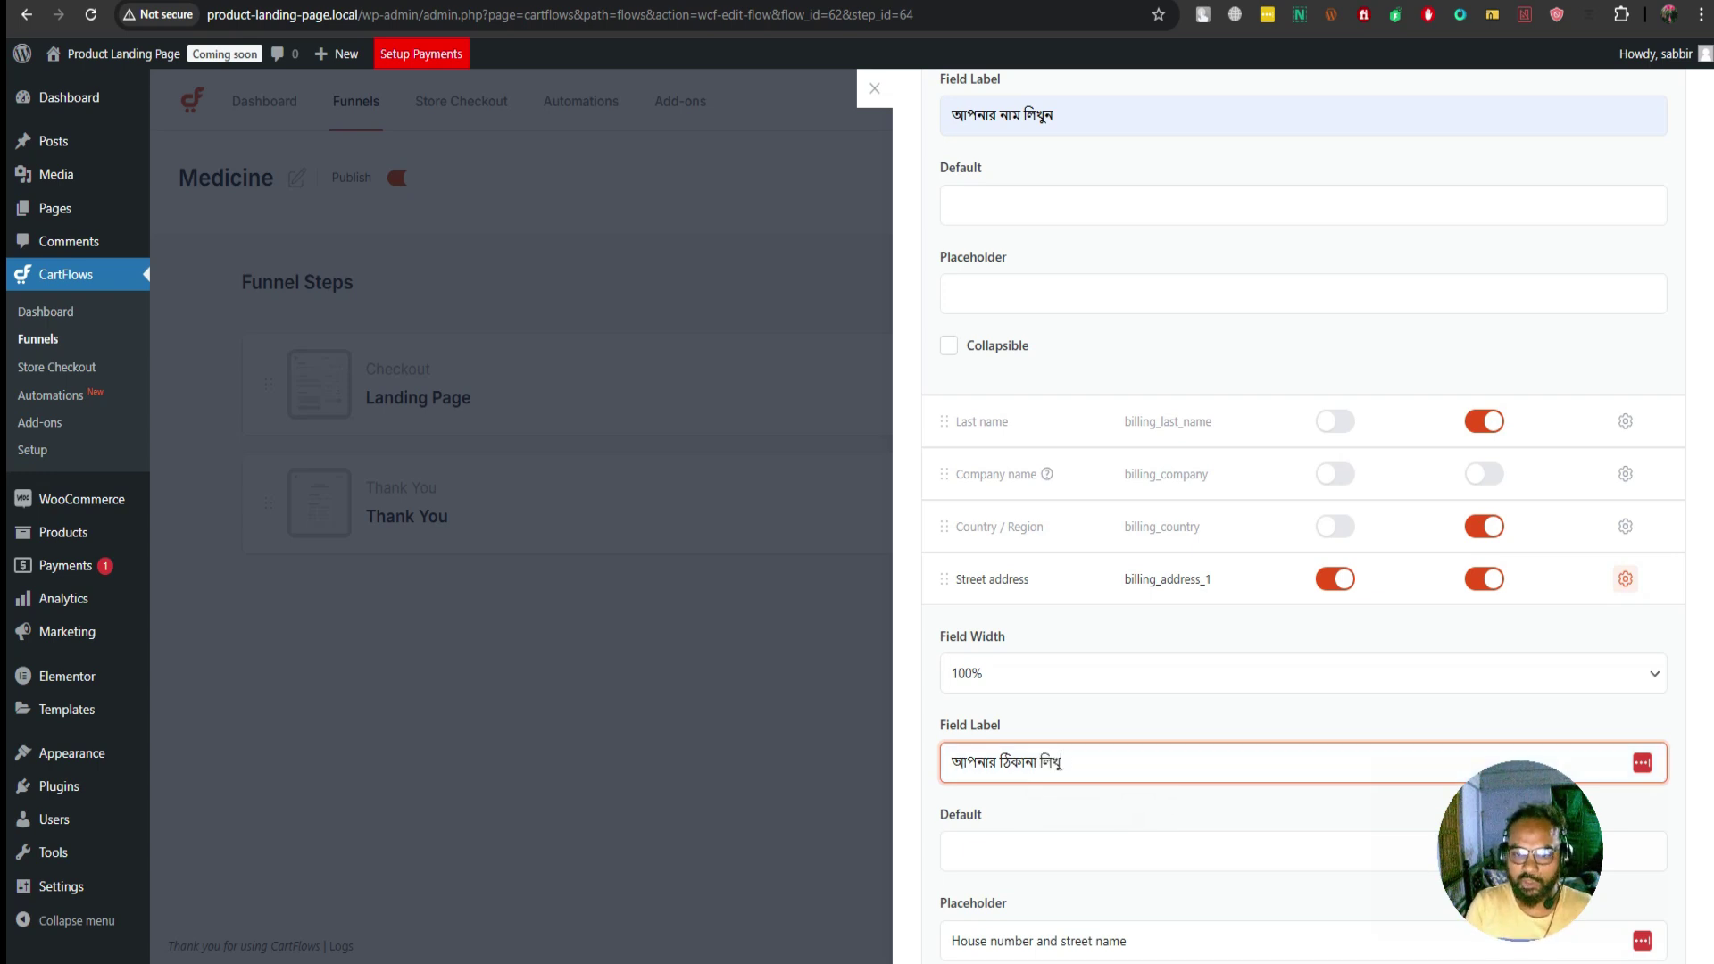
type("ন")
Replace the Phone field label with a Bengali phone label
scroll(1303, 511, "down", 2)
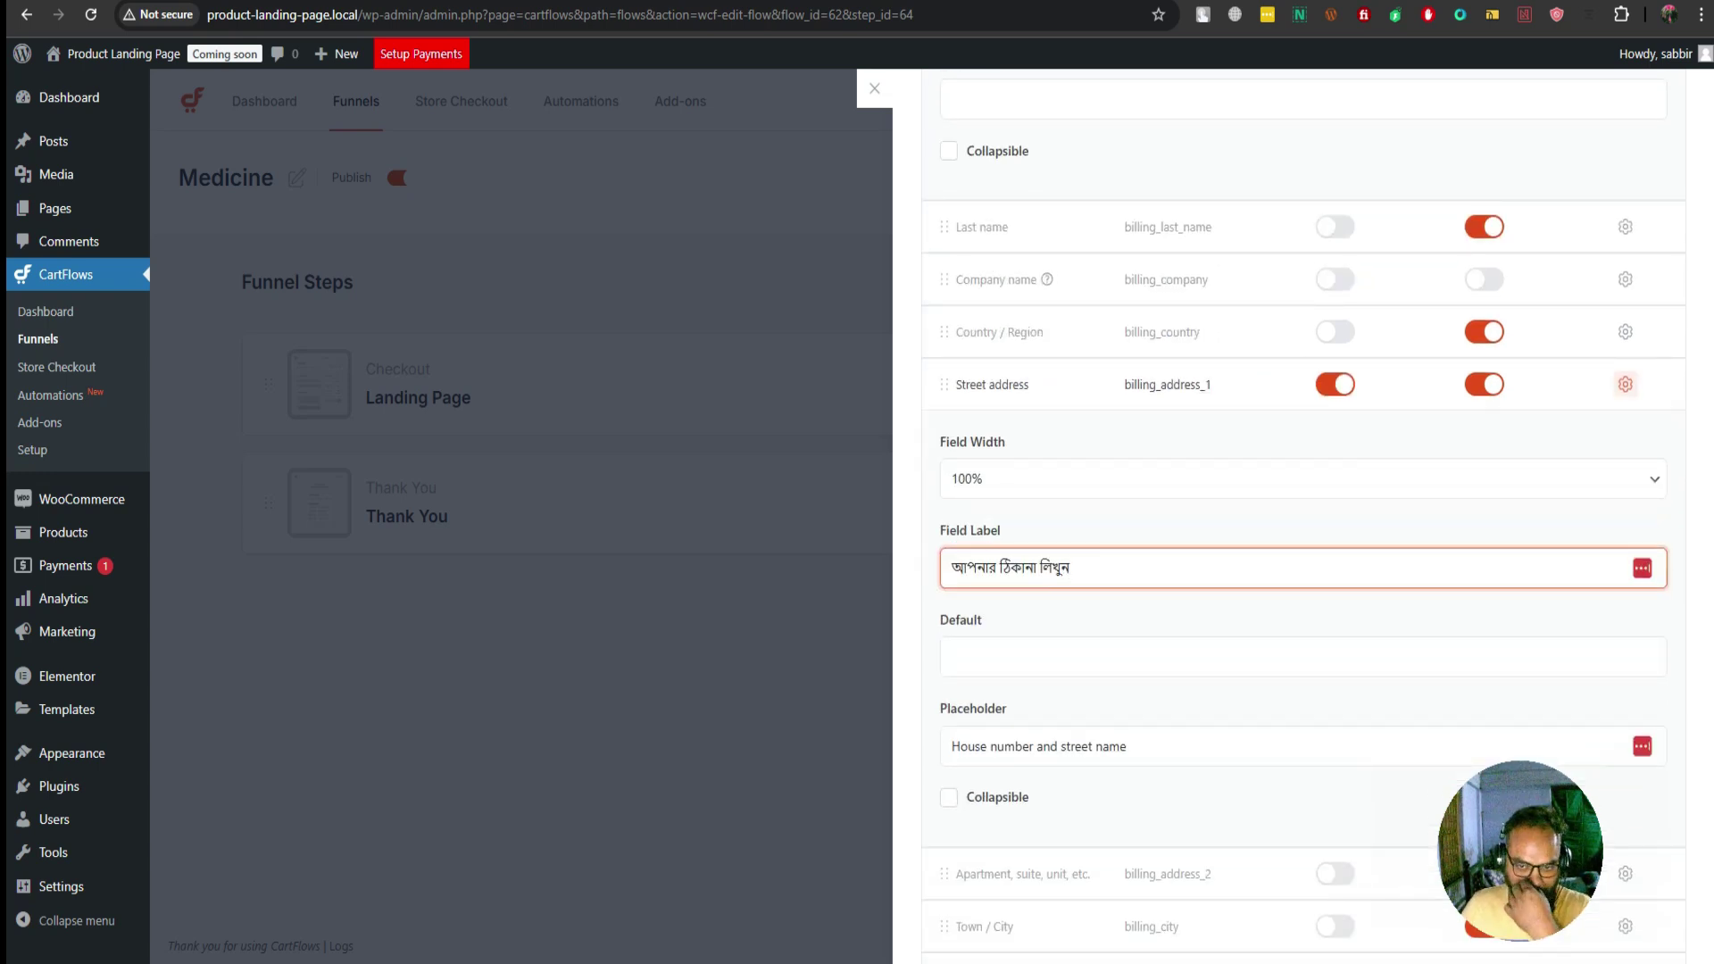
scroll(1303, 512, "down", 4)
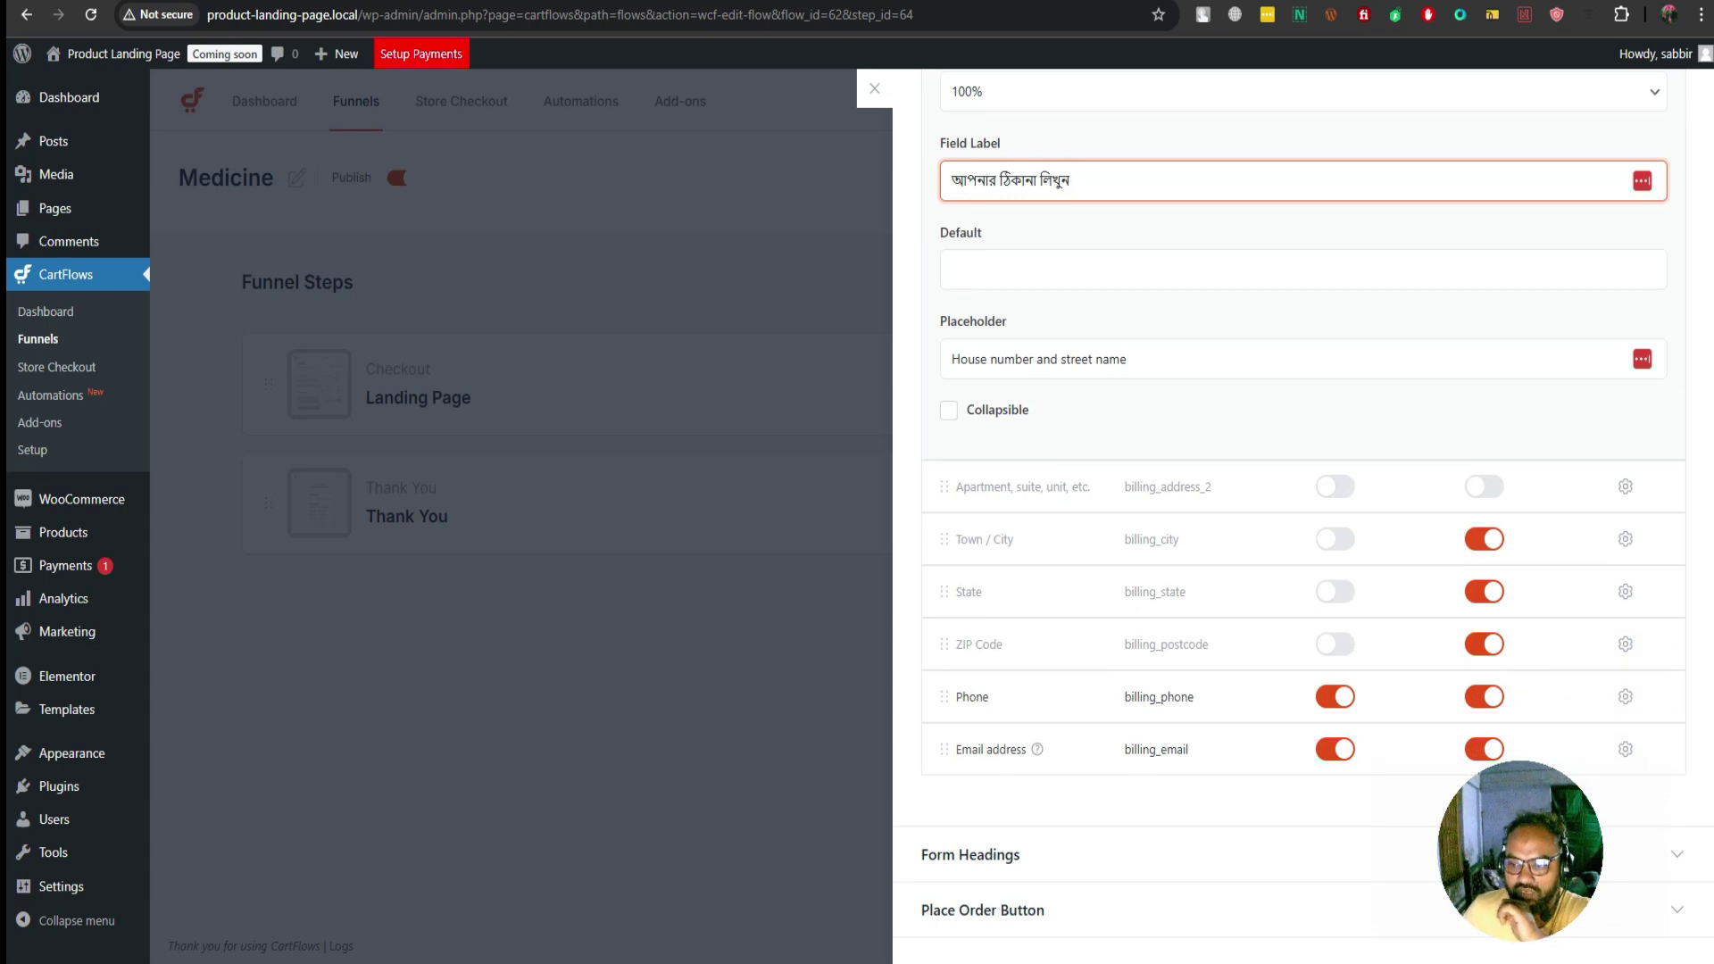
left_click(1625, 696)
scroll(1624, 696, "down", 1)
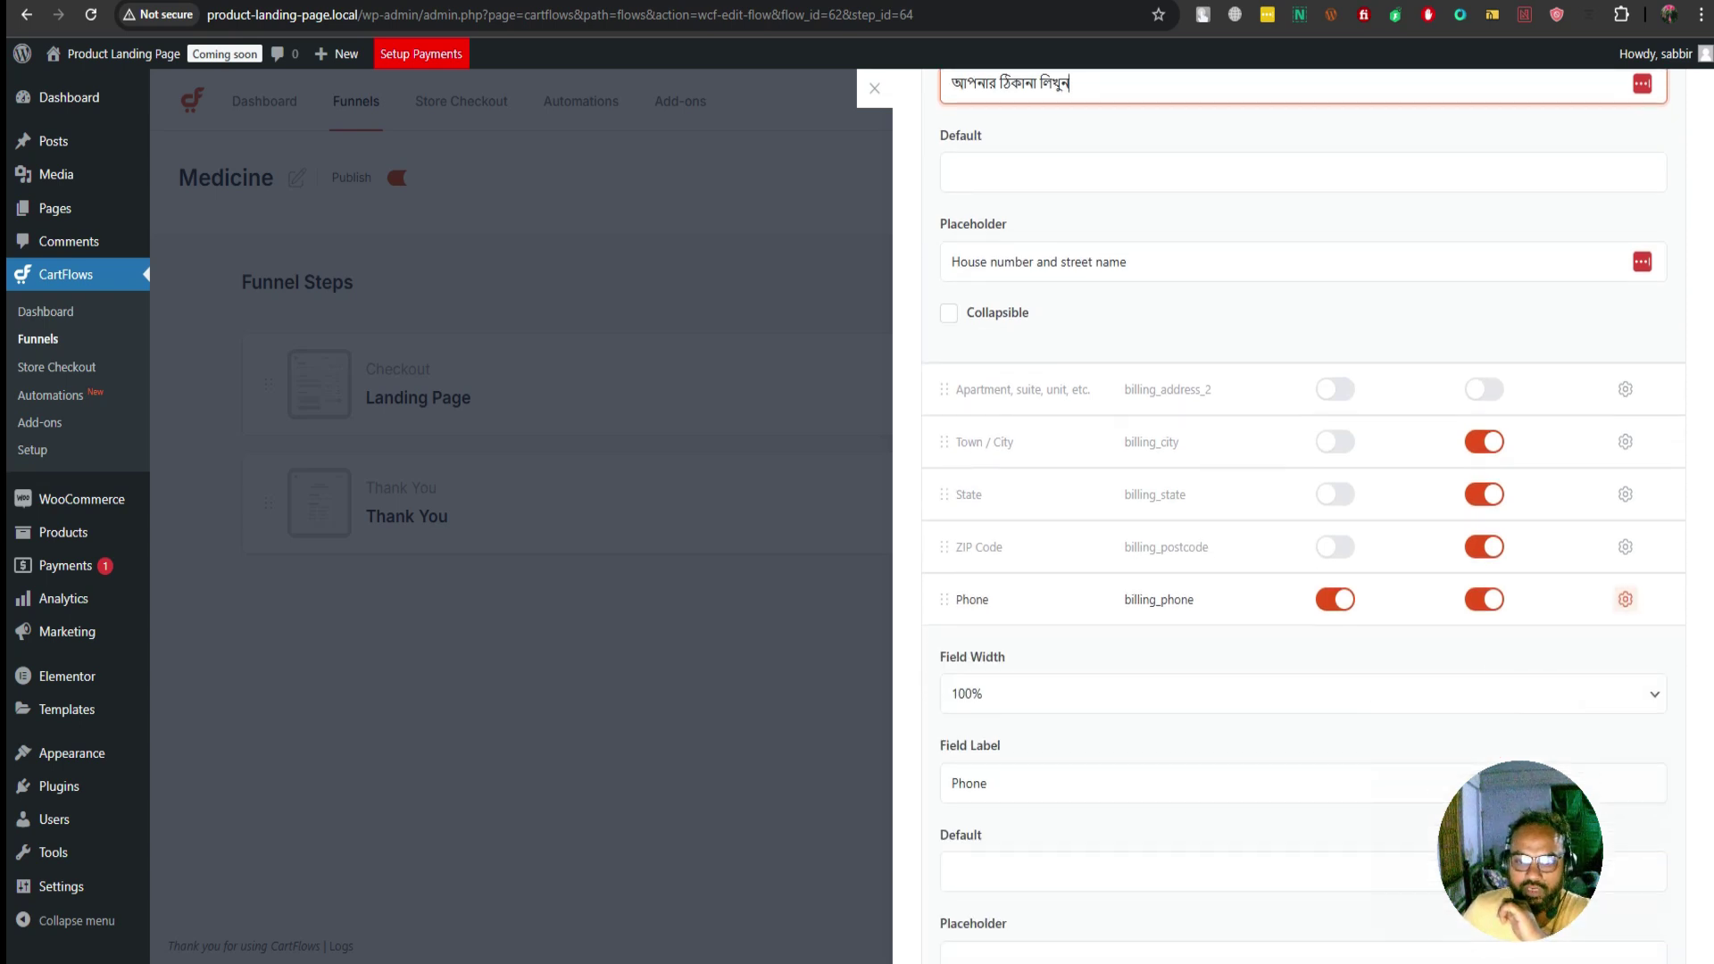
left_click(987, 783)
key("ctrl+a")
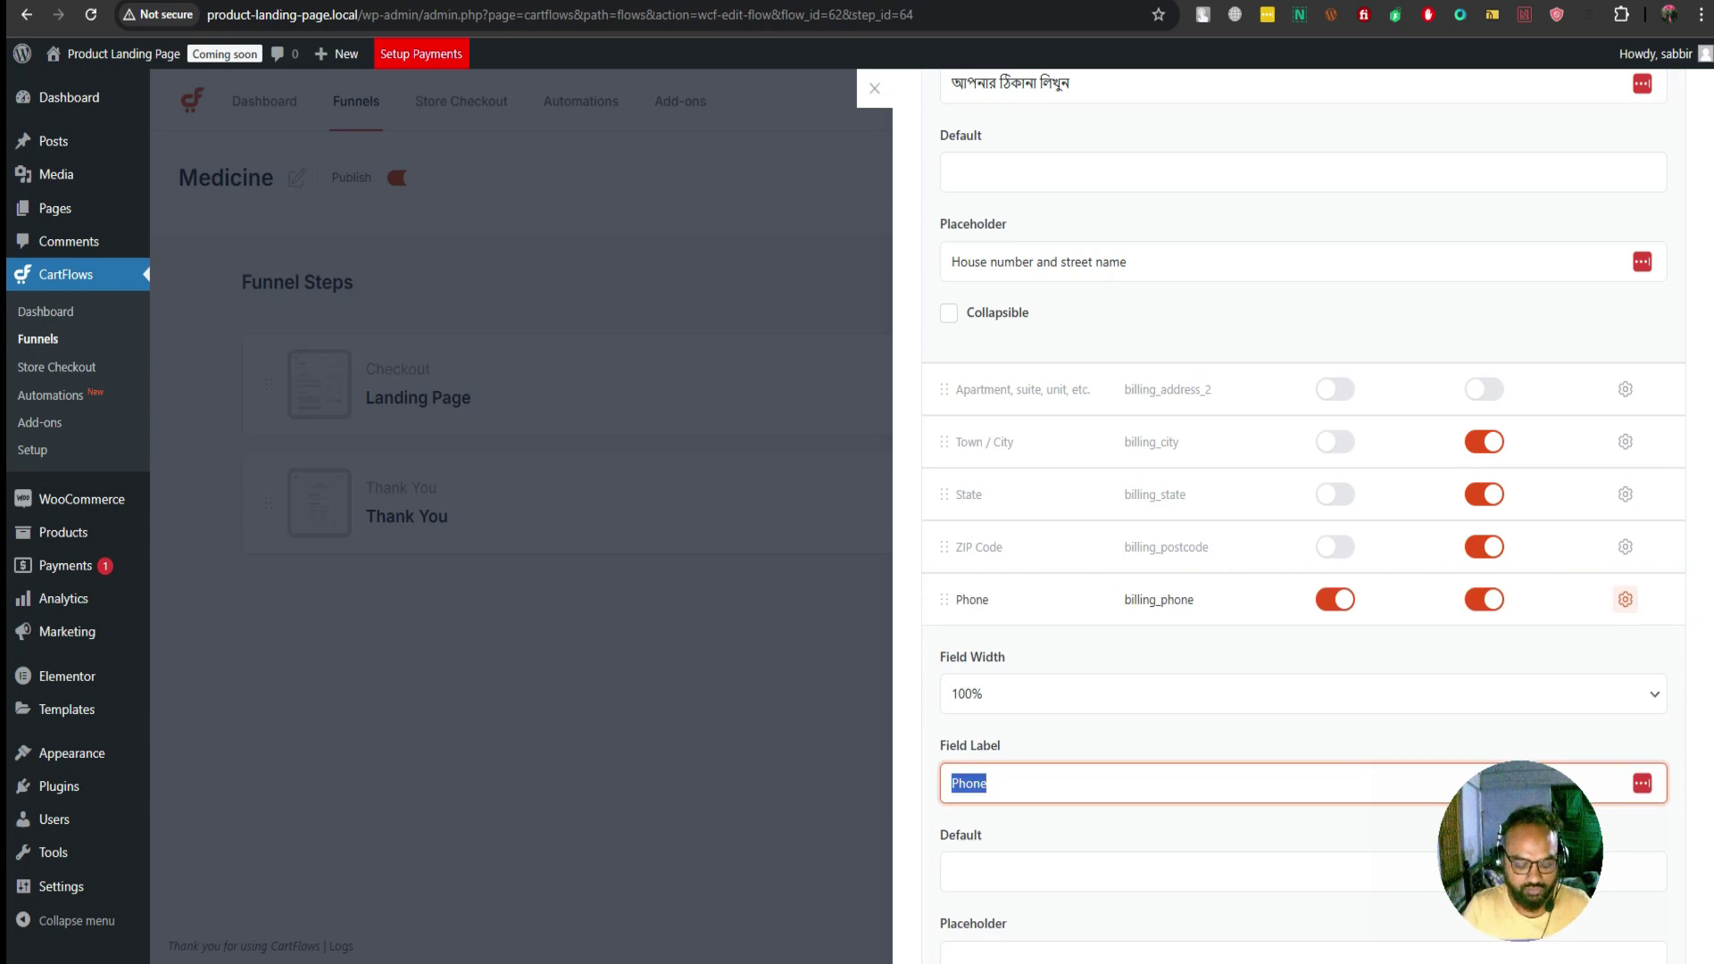
type("আ")
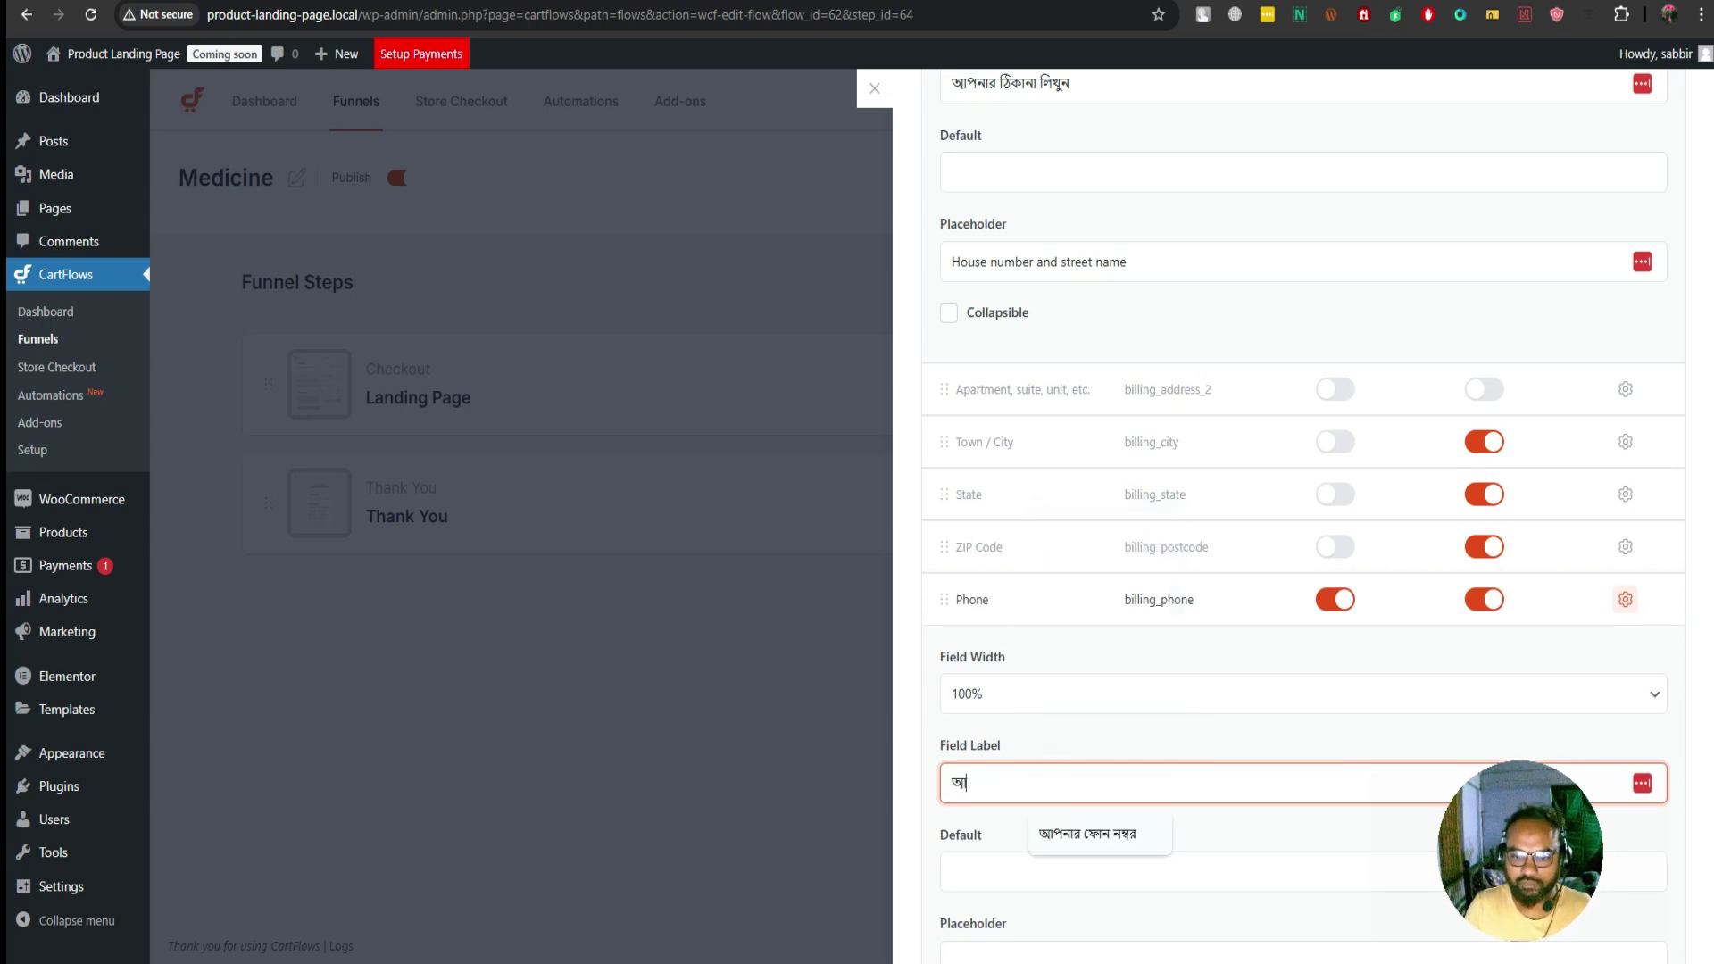
key("Down")
key("Return")
Replace the Email address field label with a Bengali email label
scroll(1303, 536, "down", 2)
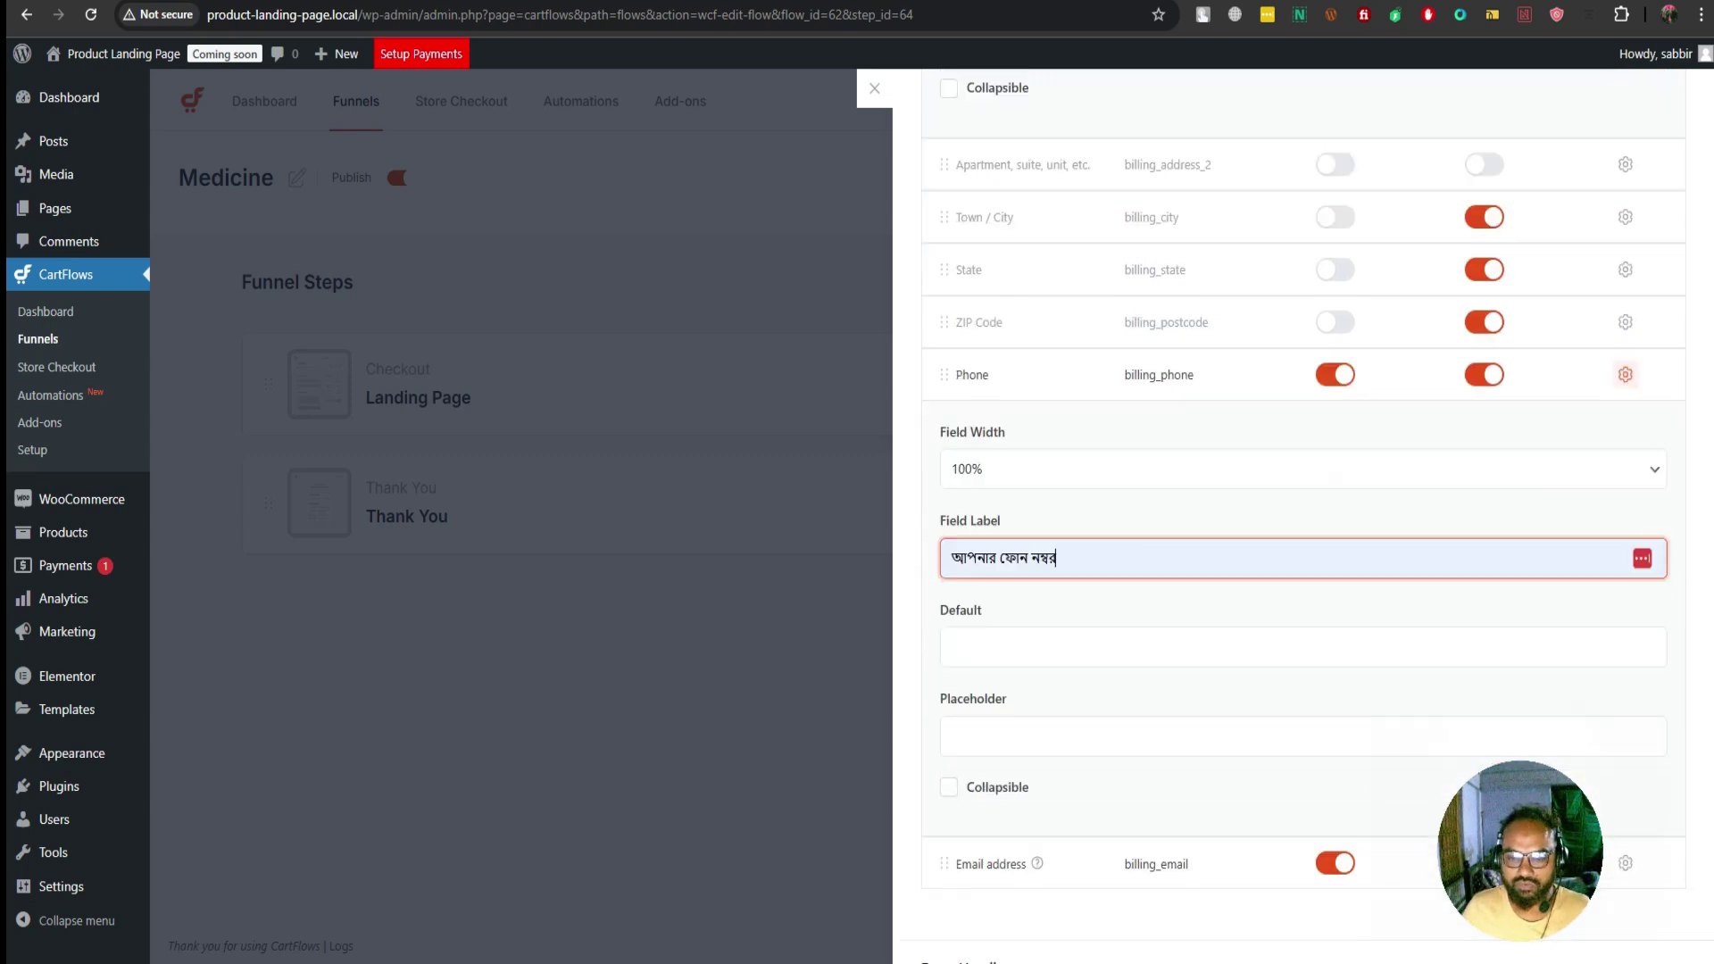
scroll(1303, 535, "down", 1)
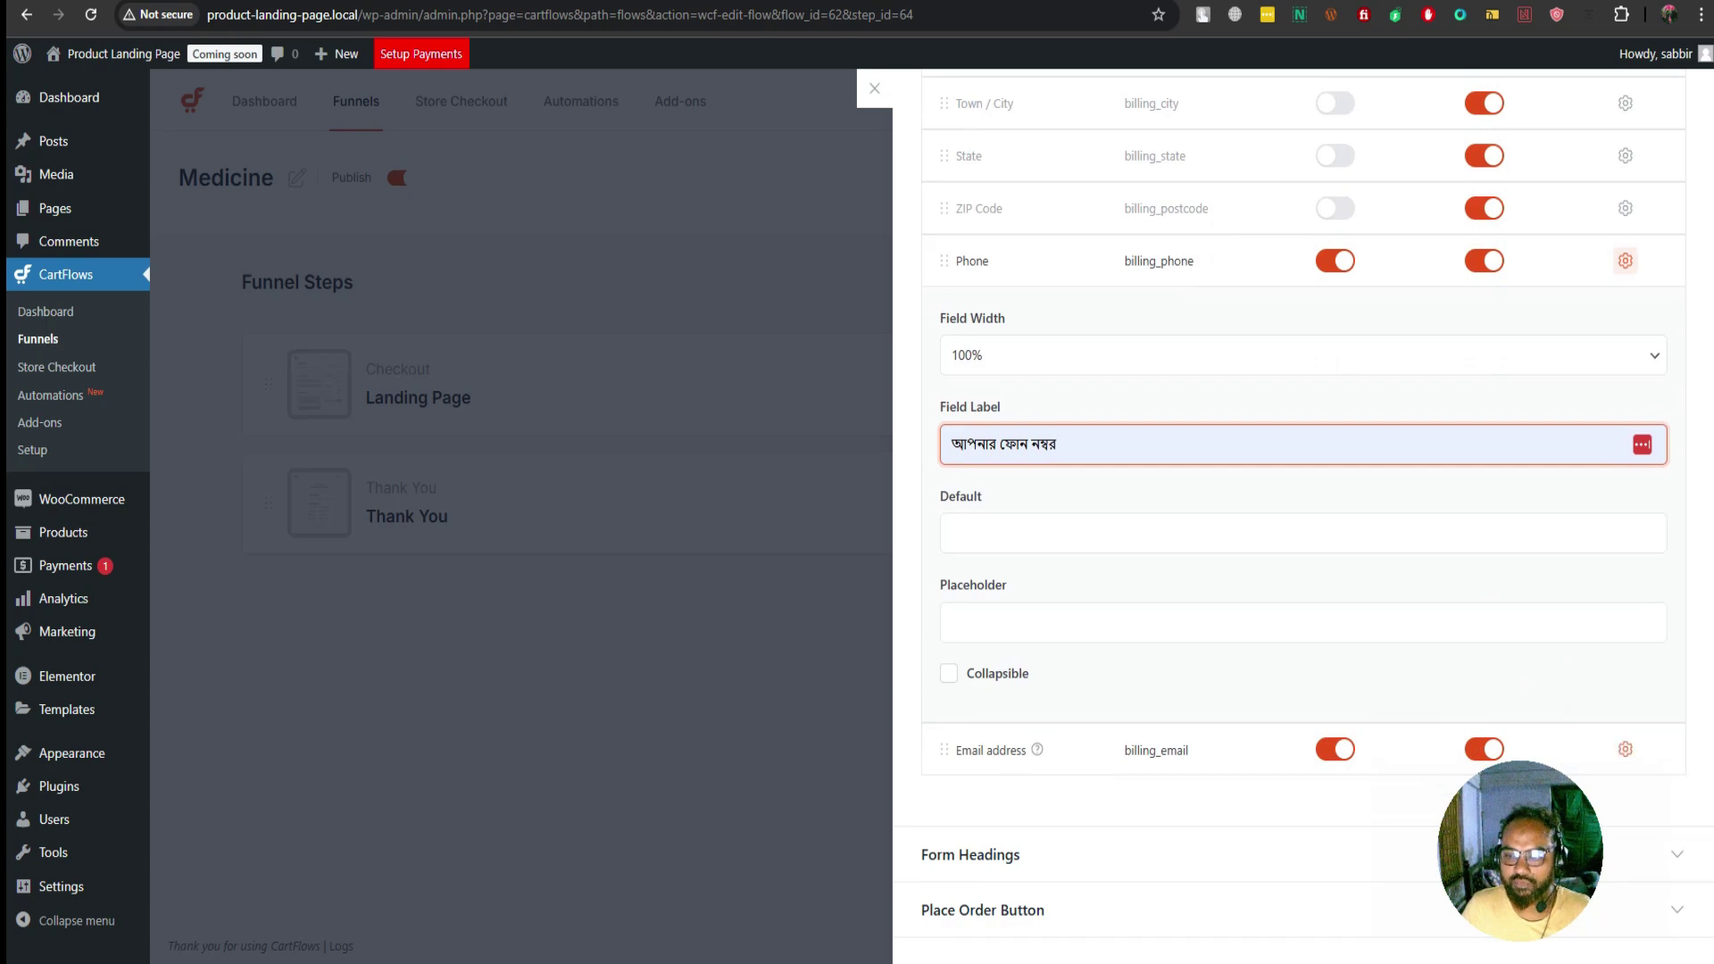
left_click(1625, 749)
scroll(1303, 518, "down", 3)
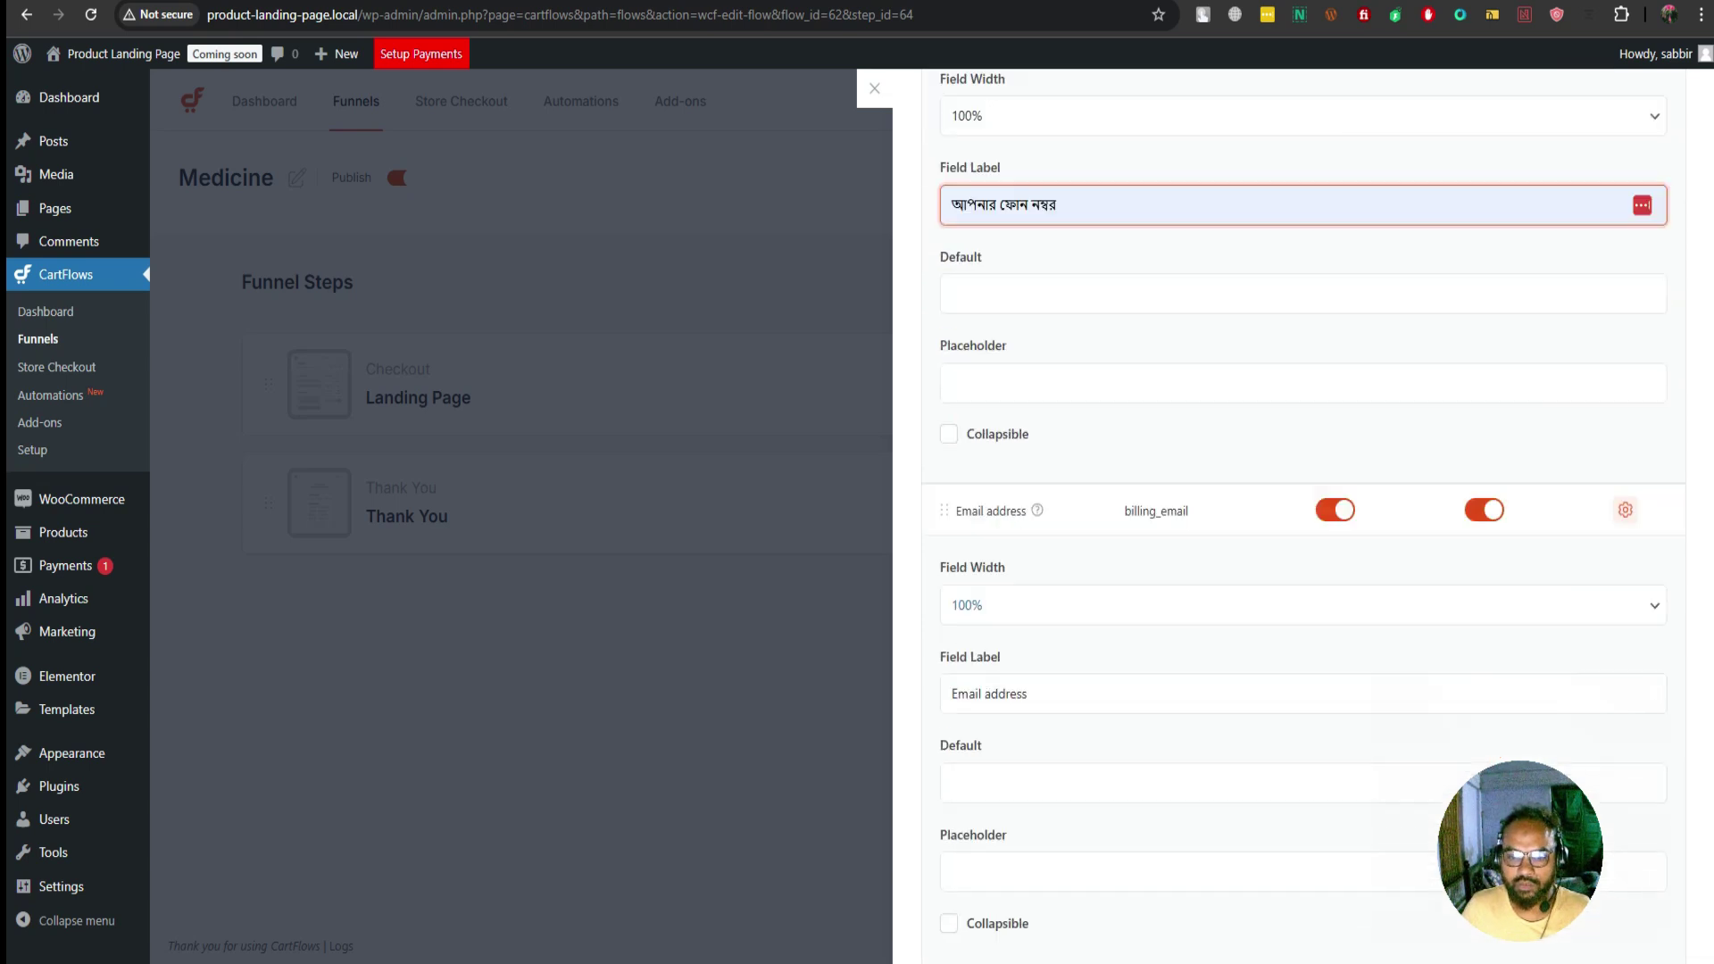
left_click(1028, 641)
key("ctrl+a")
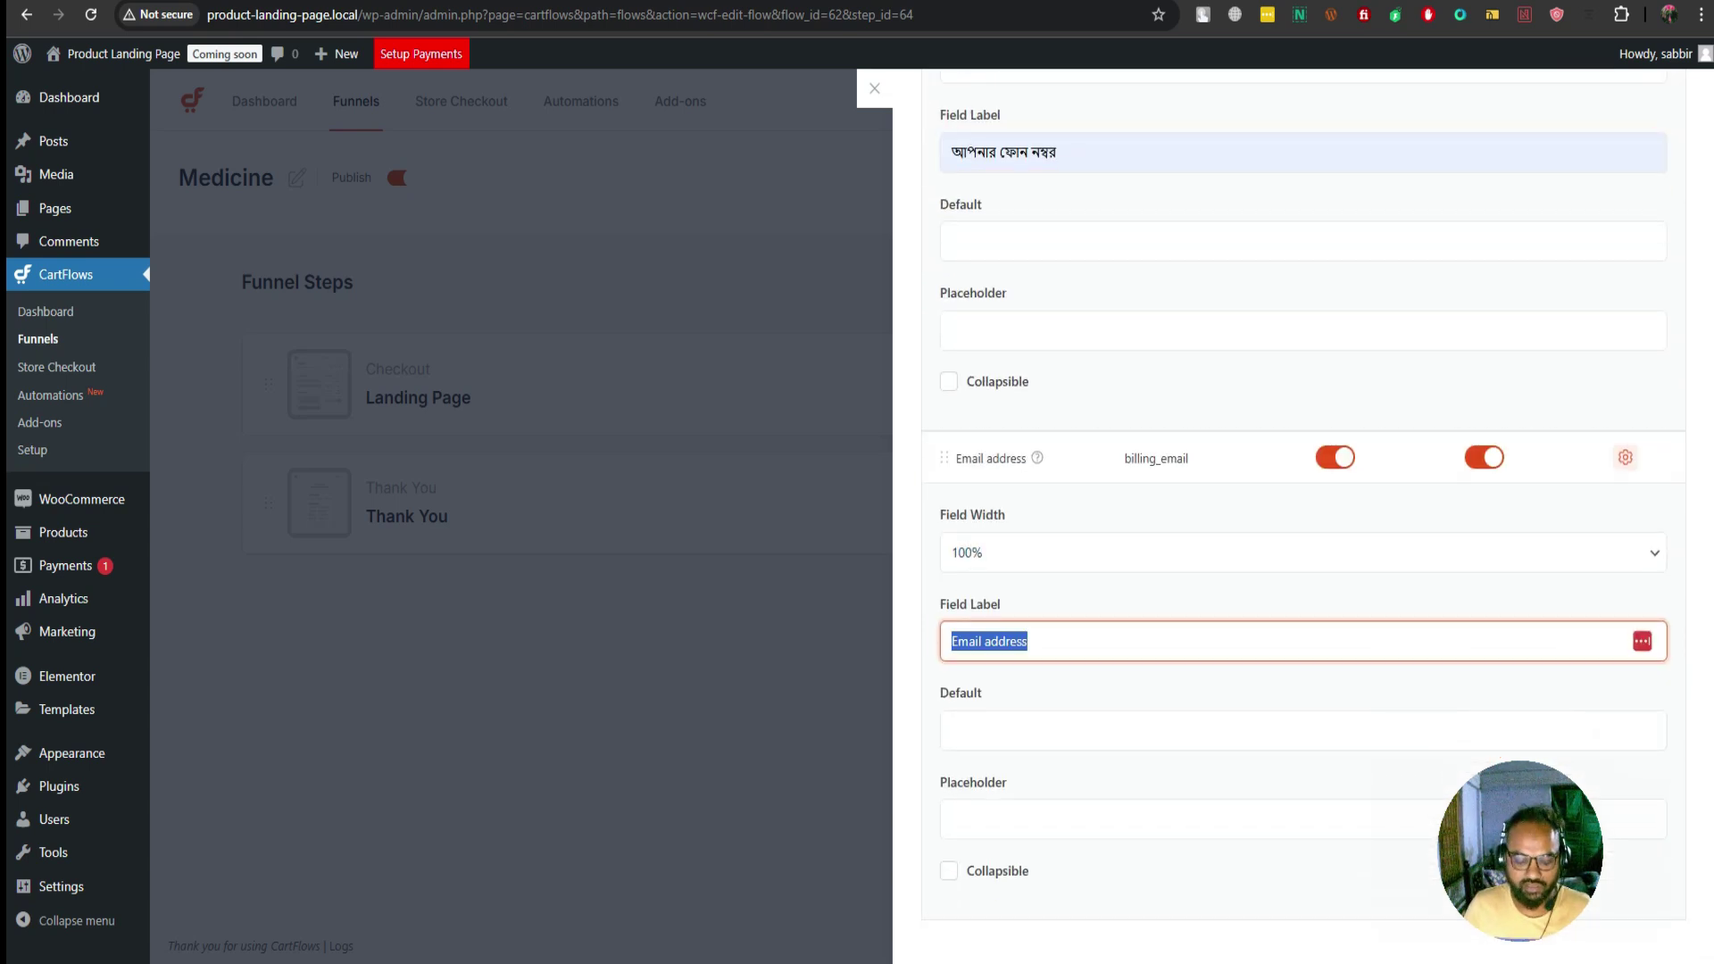
type("আপ")
key("Down")
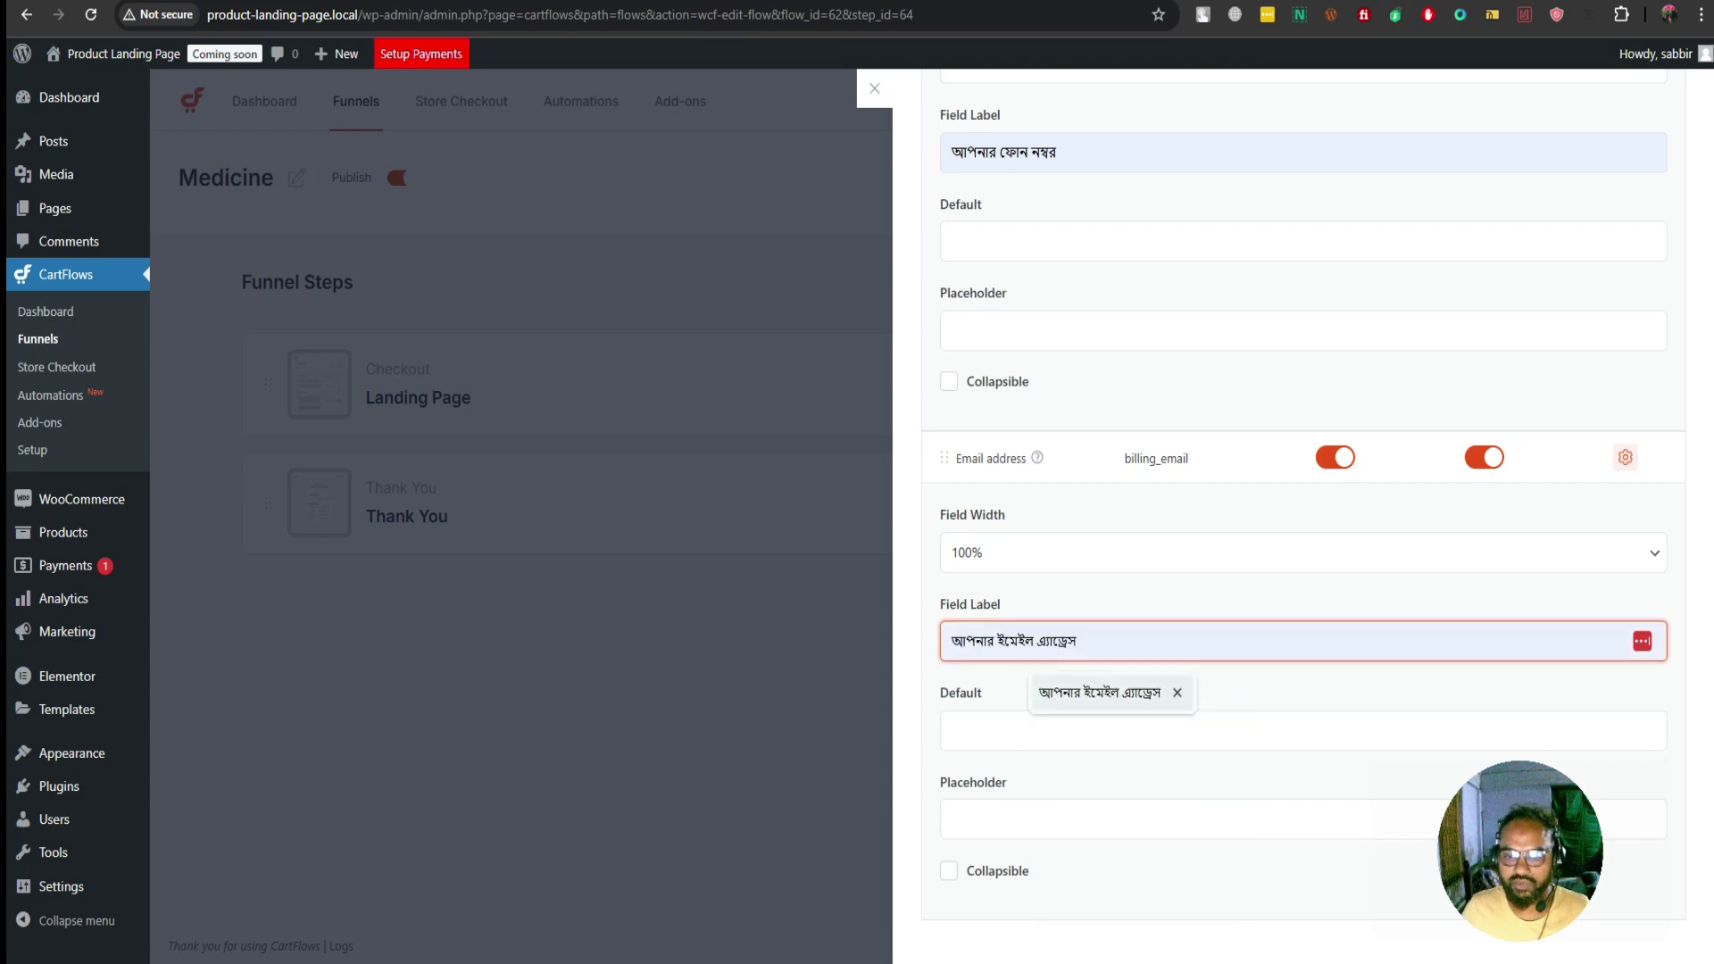
key("Return")
Save the checkout form settings
scroll(1303, 518, "down", 6)
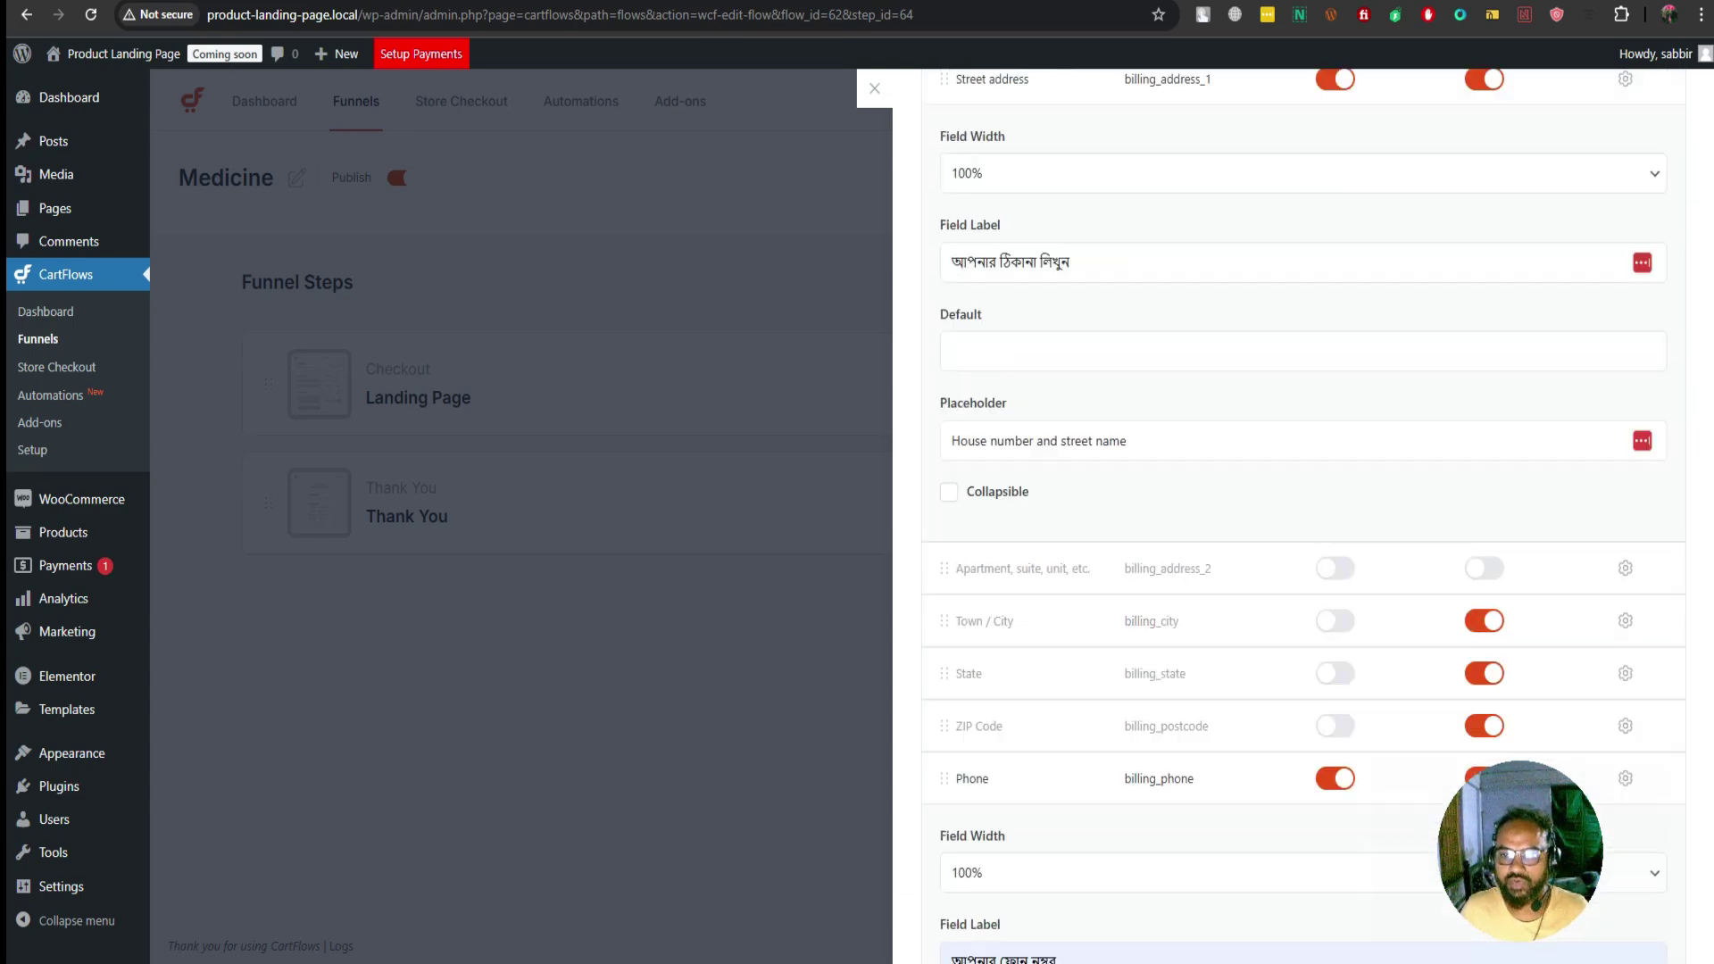
scroll(1304, 517, "up", 5)
scroll(1303, 517, "up", 10)
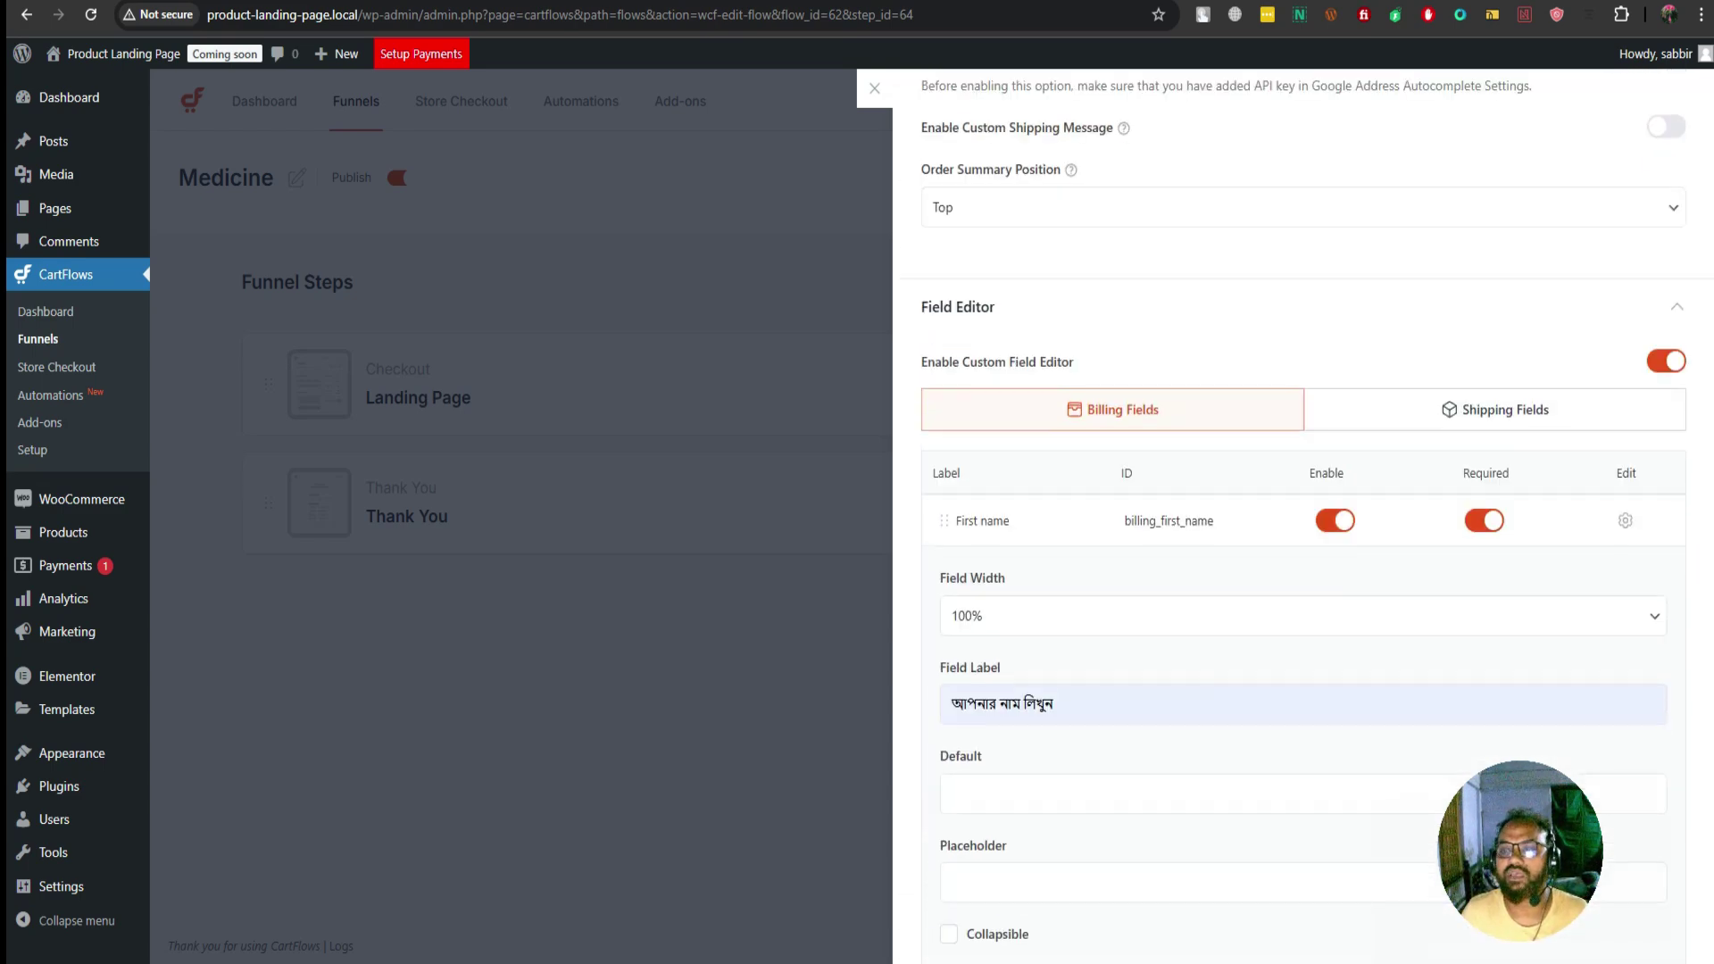
left_click(1641, 106)
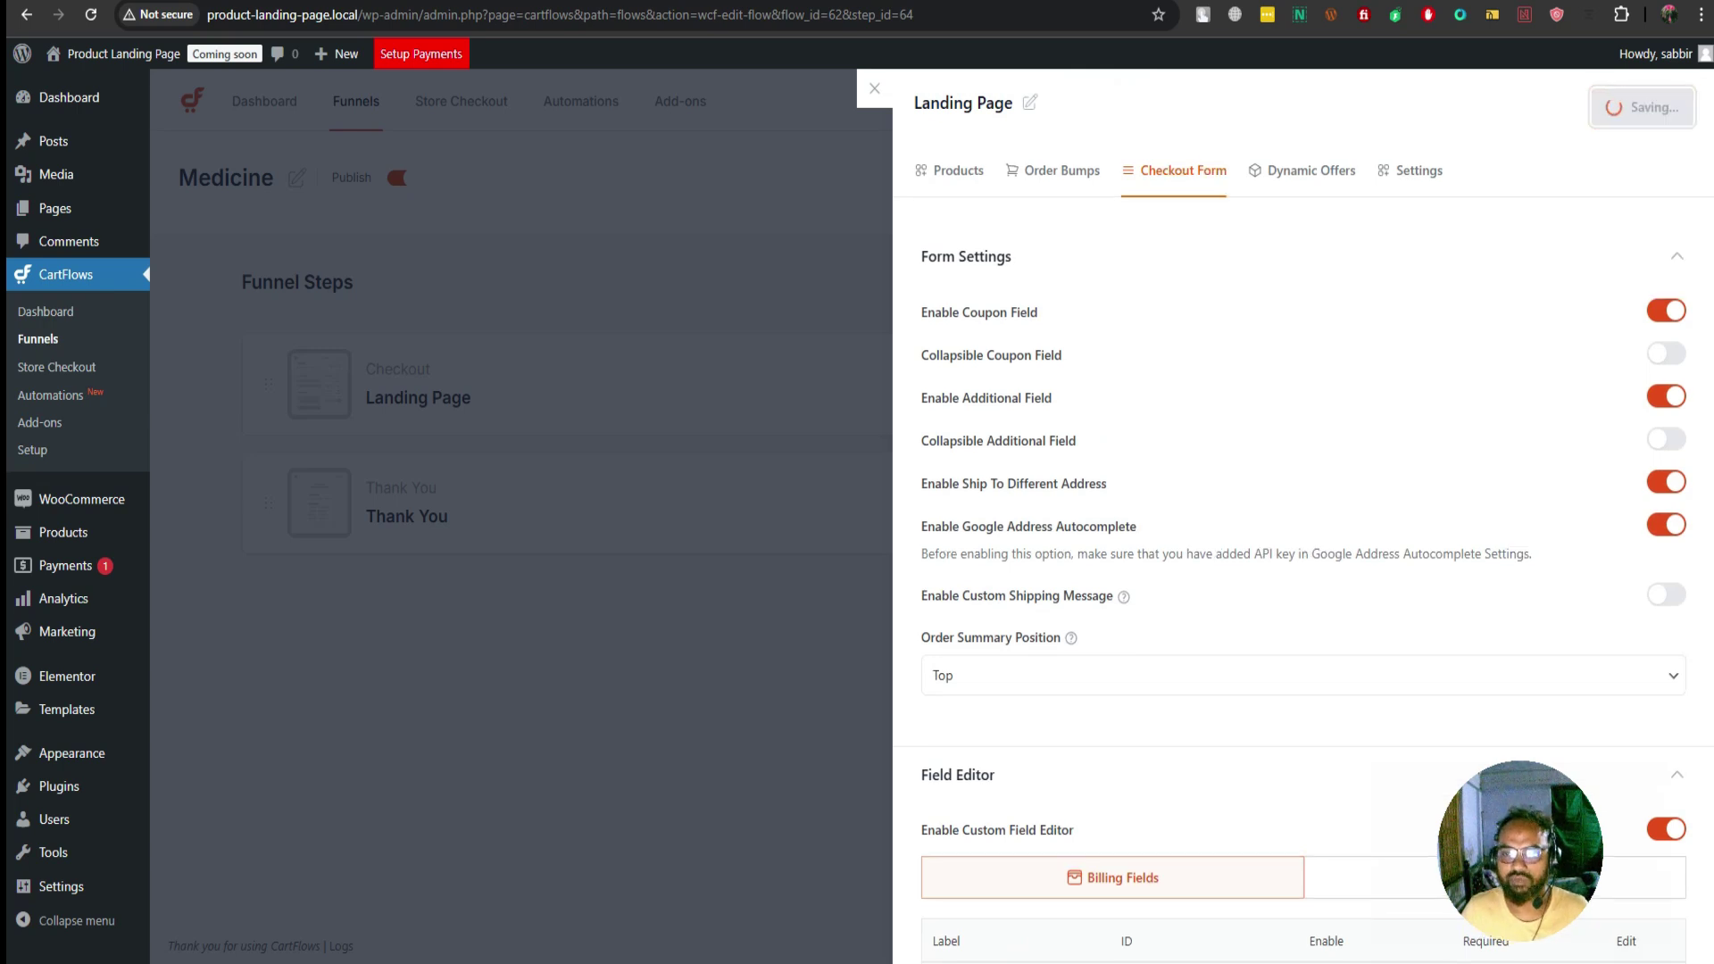
key("ctrl+Tab")
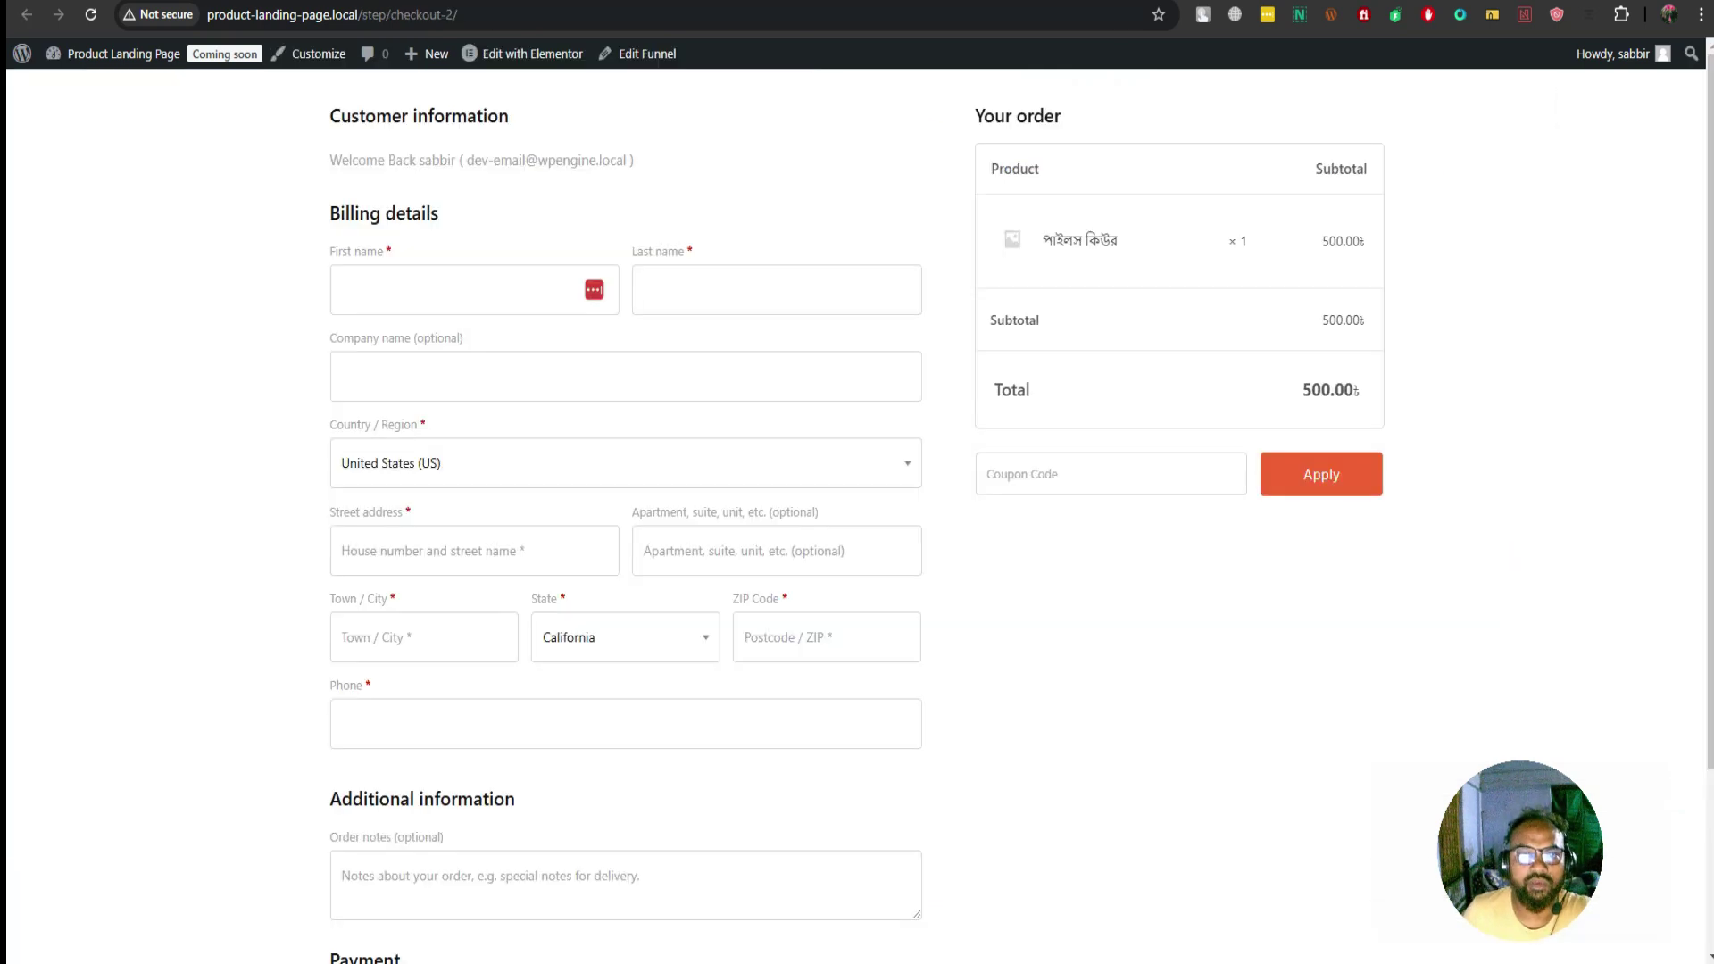
key("F5")
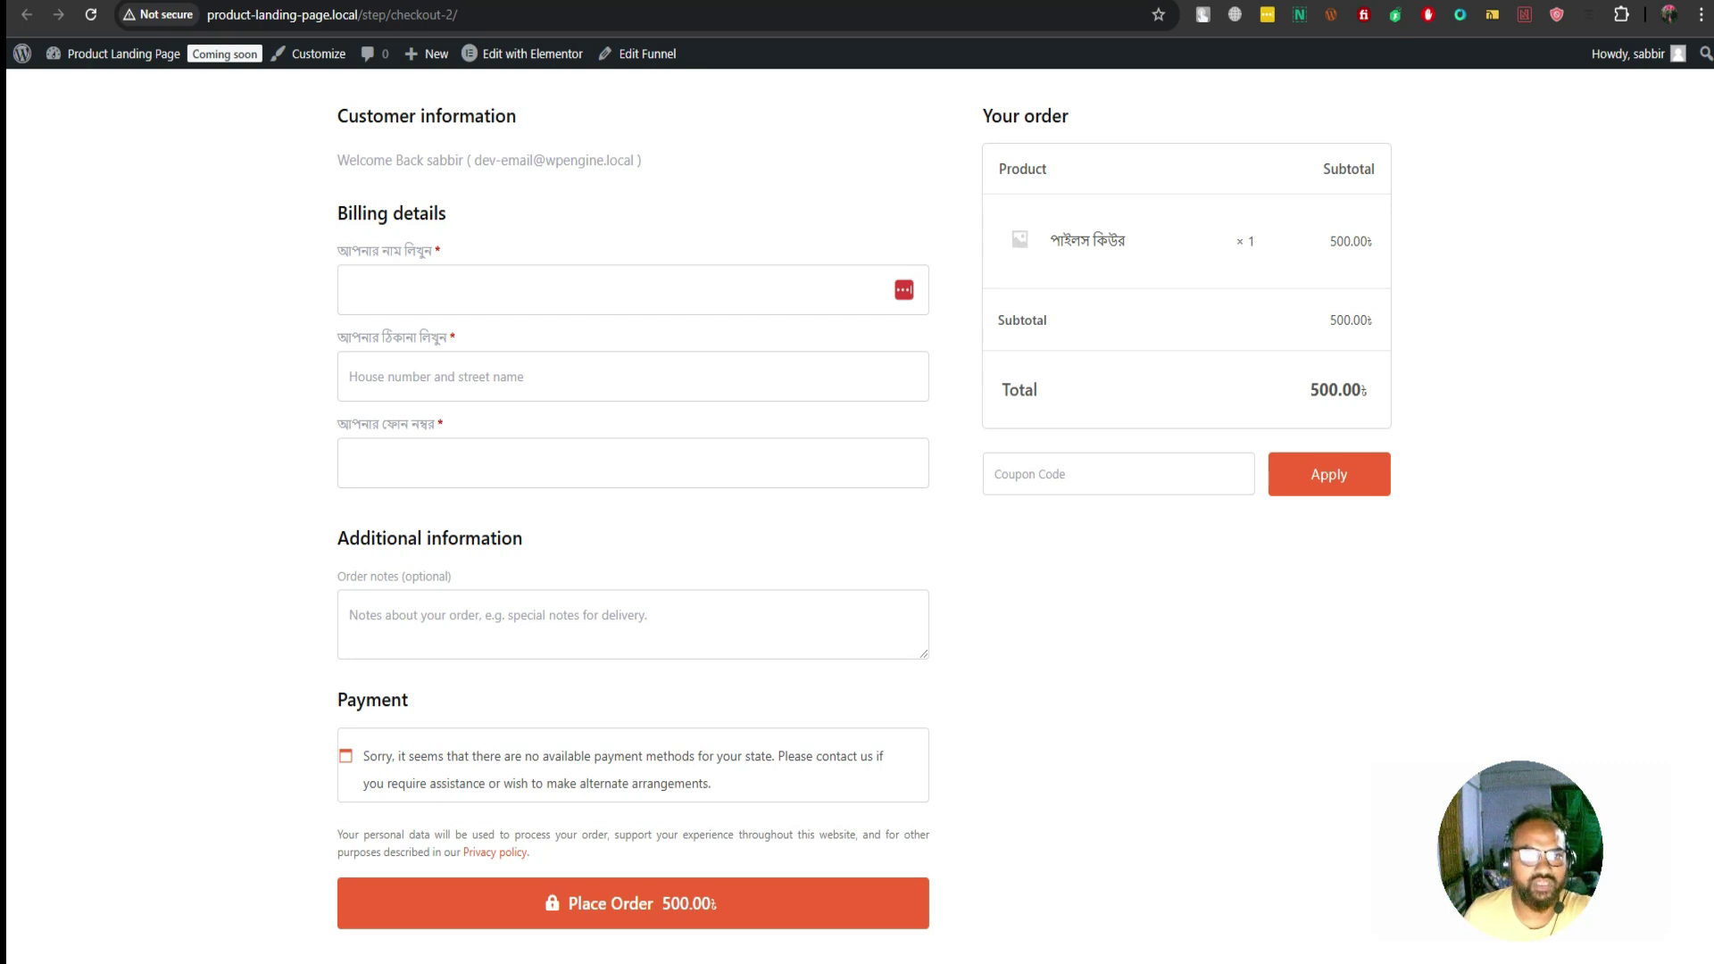
key("ctrl+Tab")
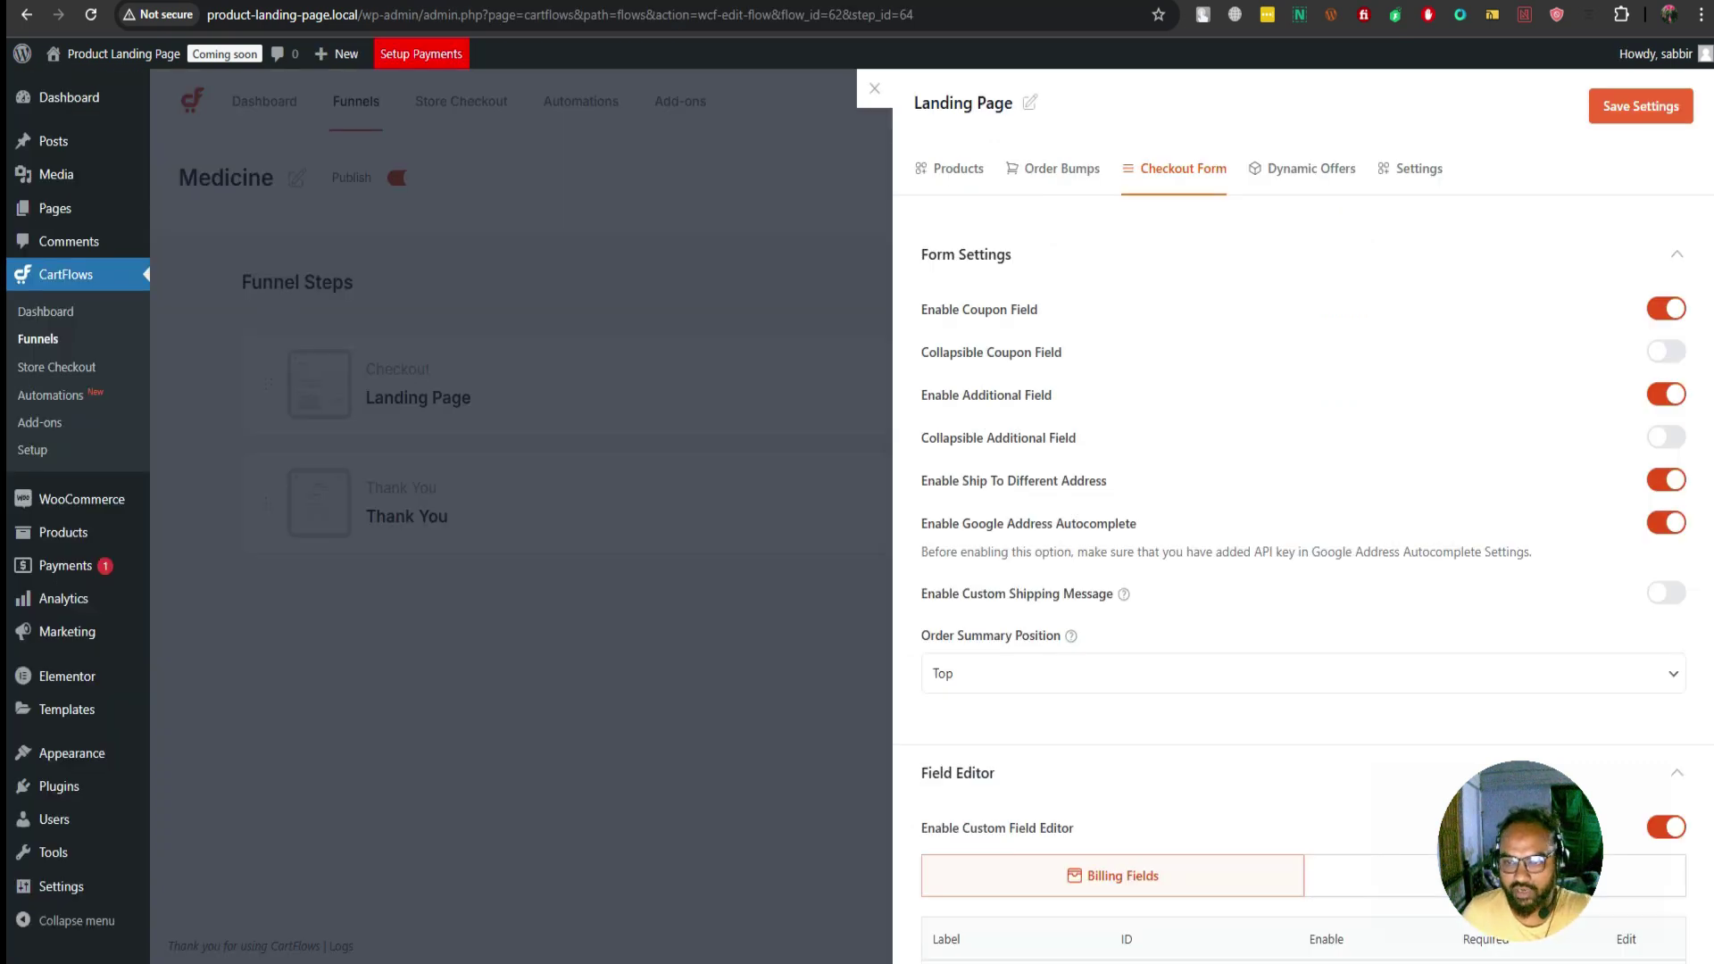
Turn off coupon, additional field, ship-to-different-address and Google address autocomplete, then save
left_click(1666, 308)
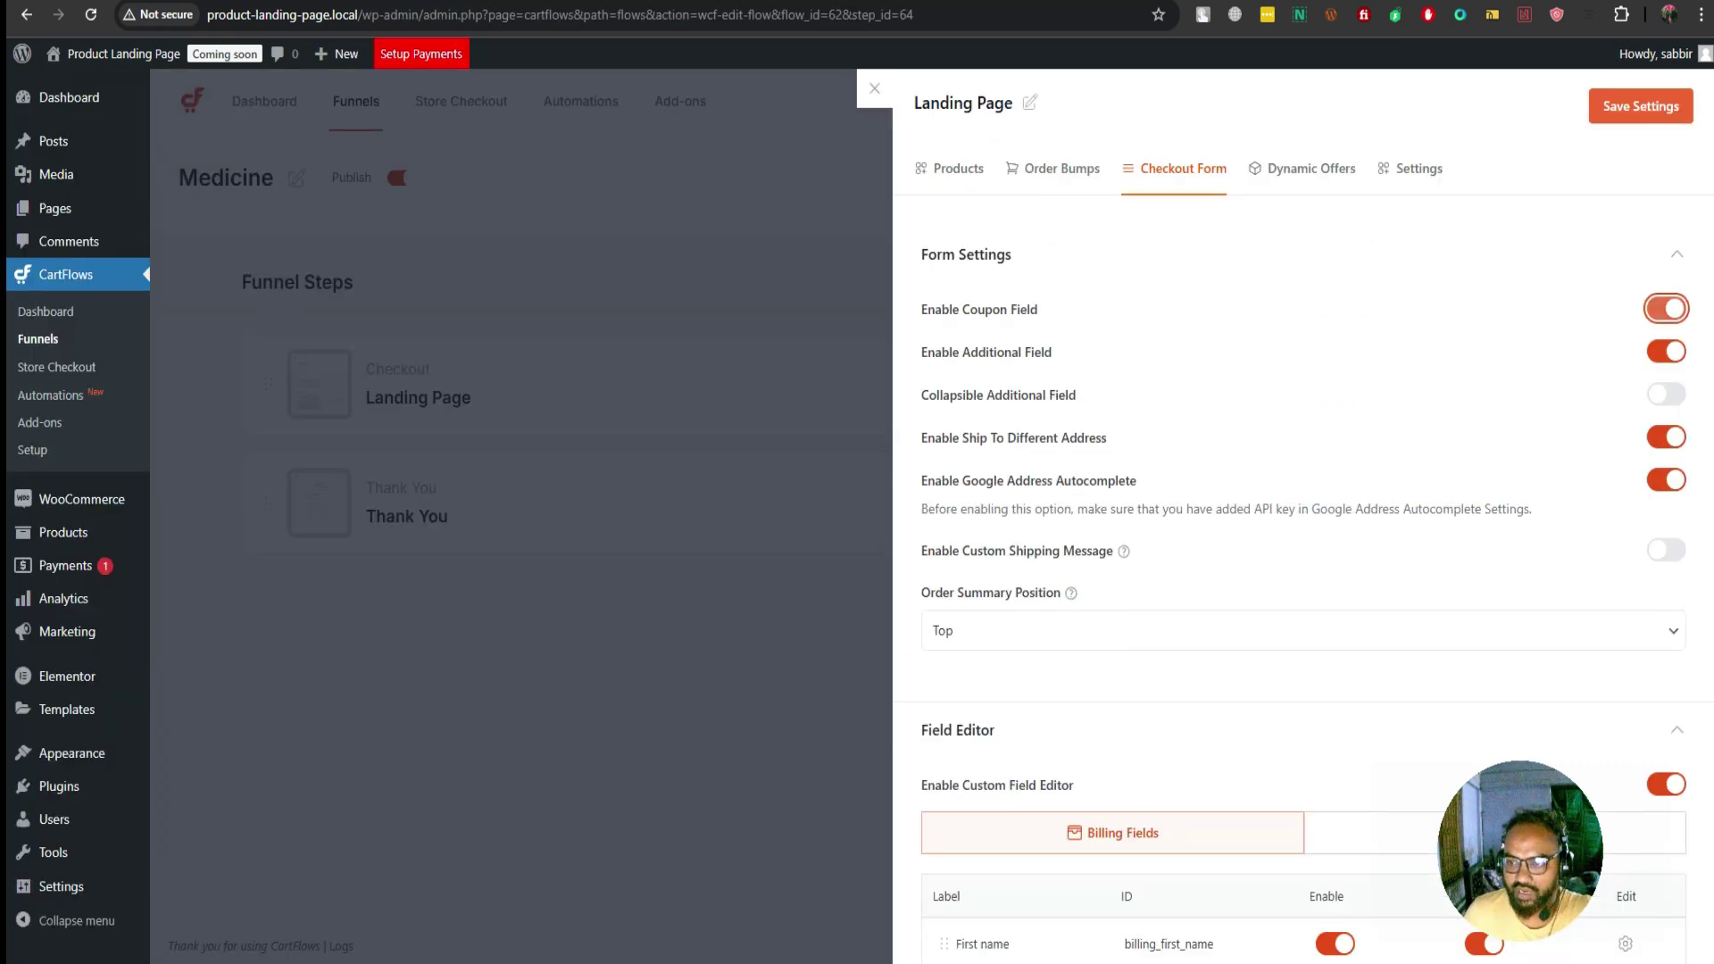
left_click(1666, 351)
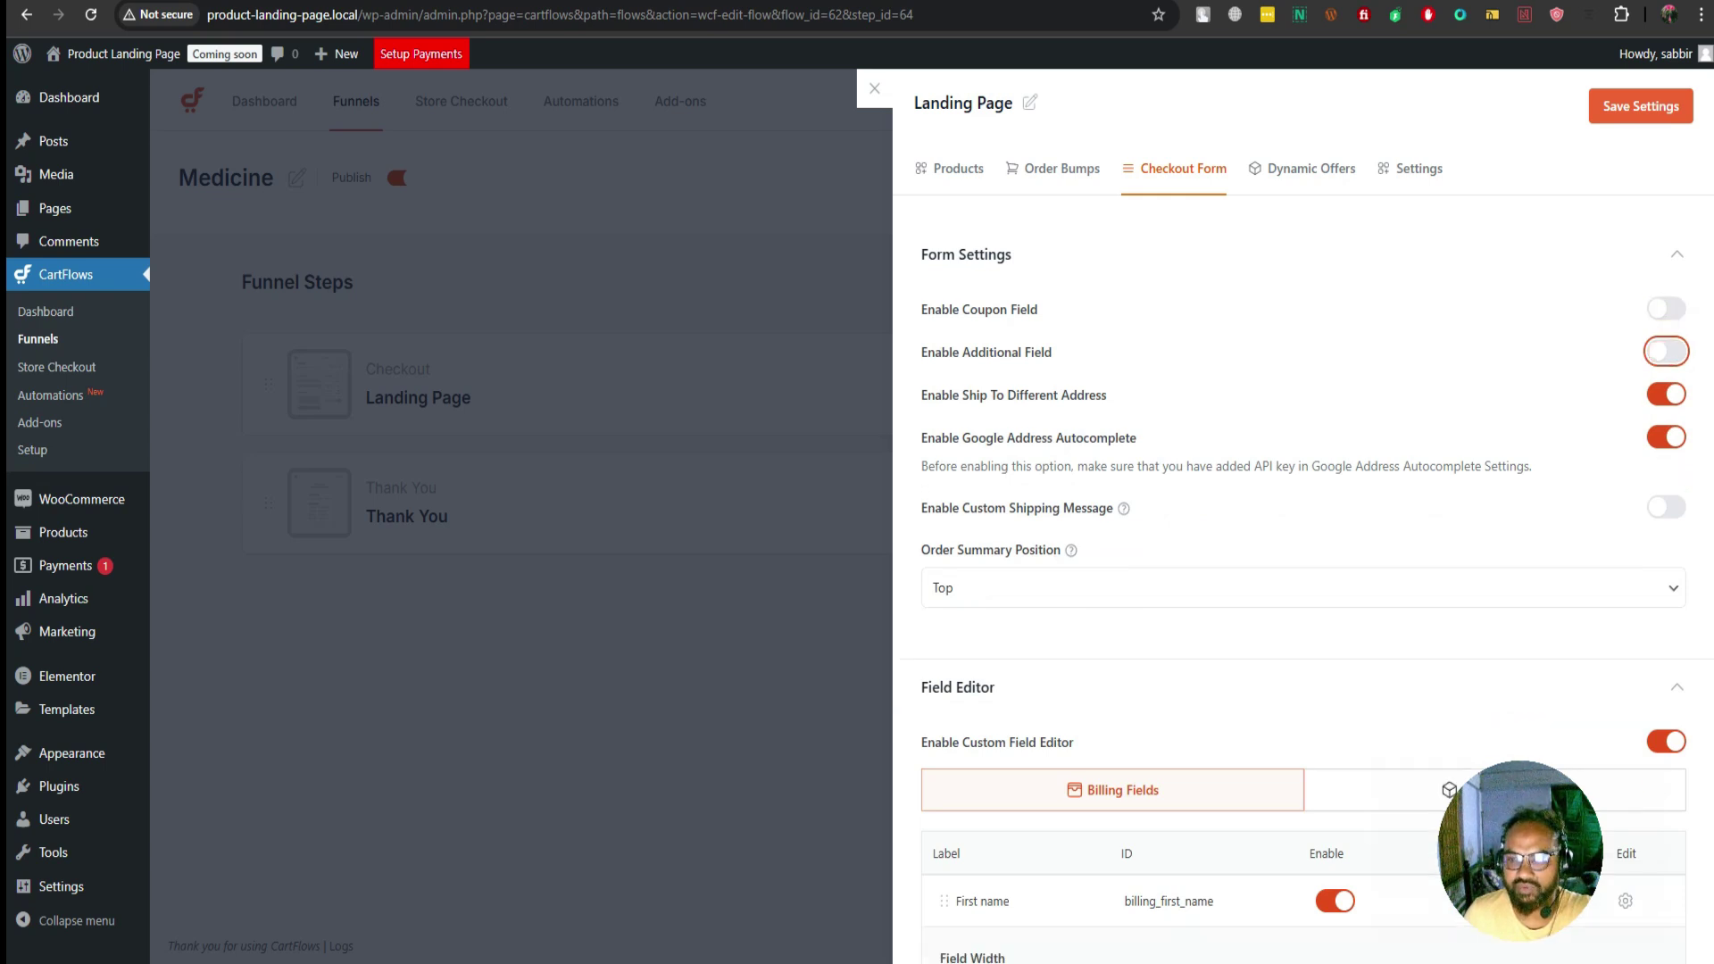
left_click(1665, 394)
left_click(1666, 436)
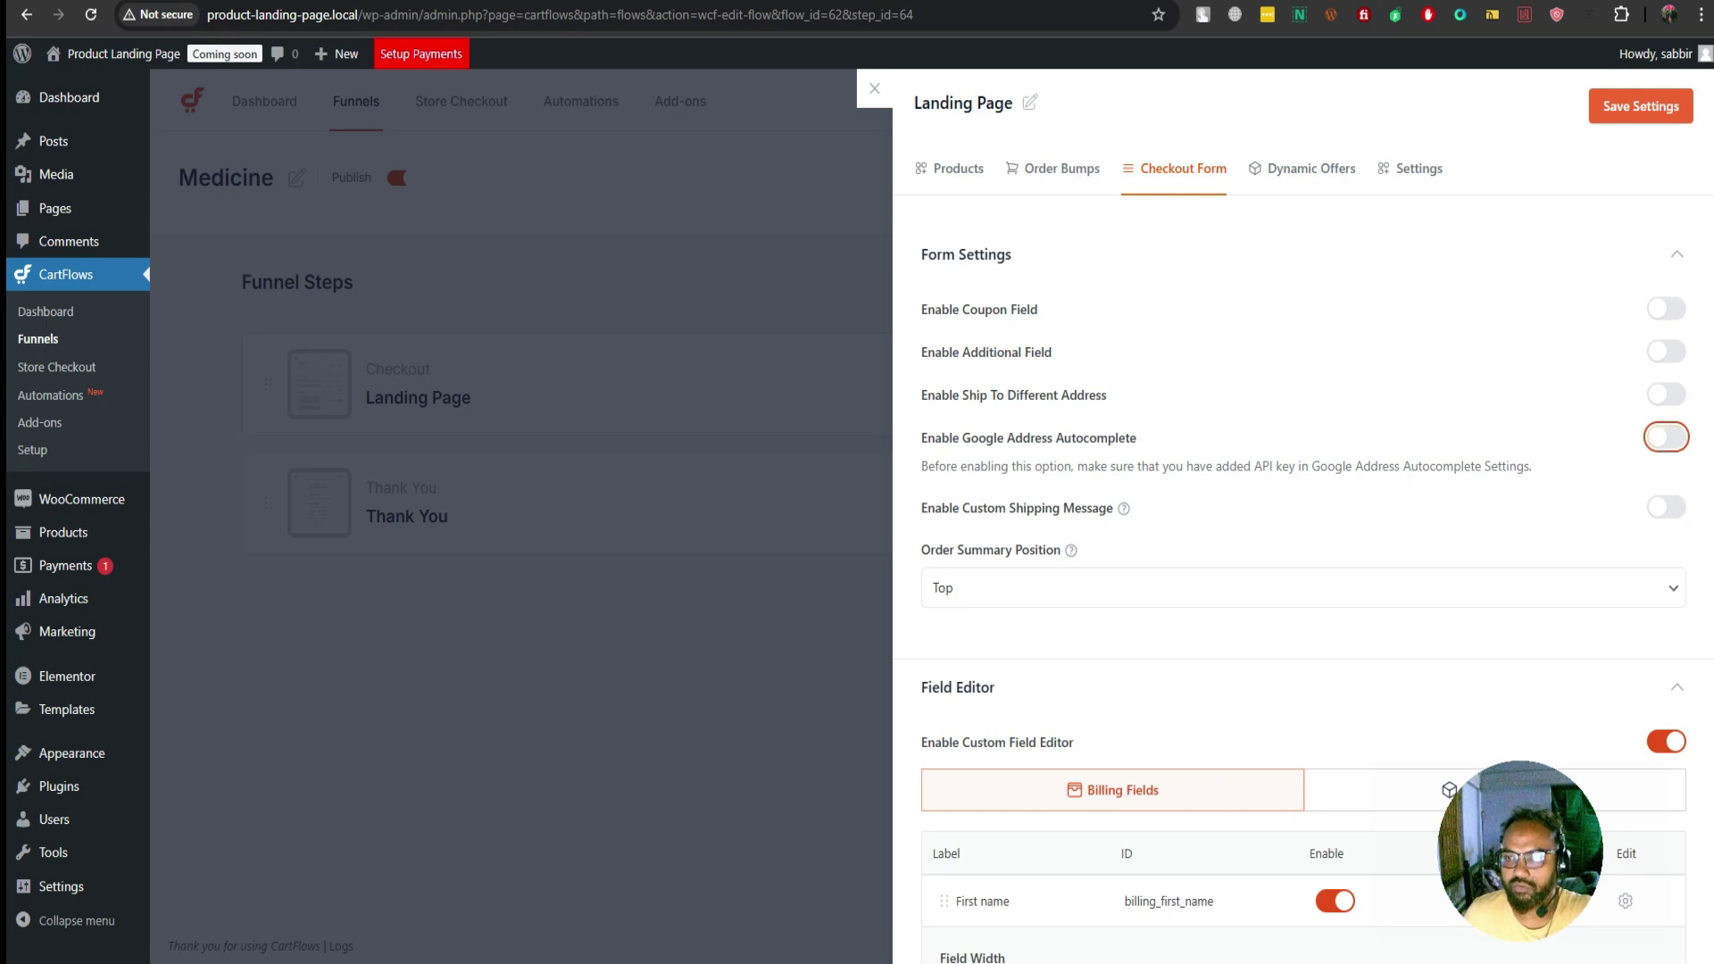
left_click(1641, 106)
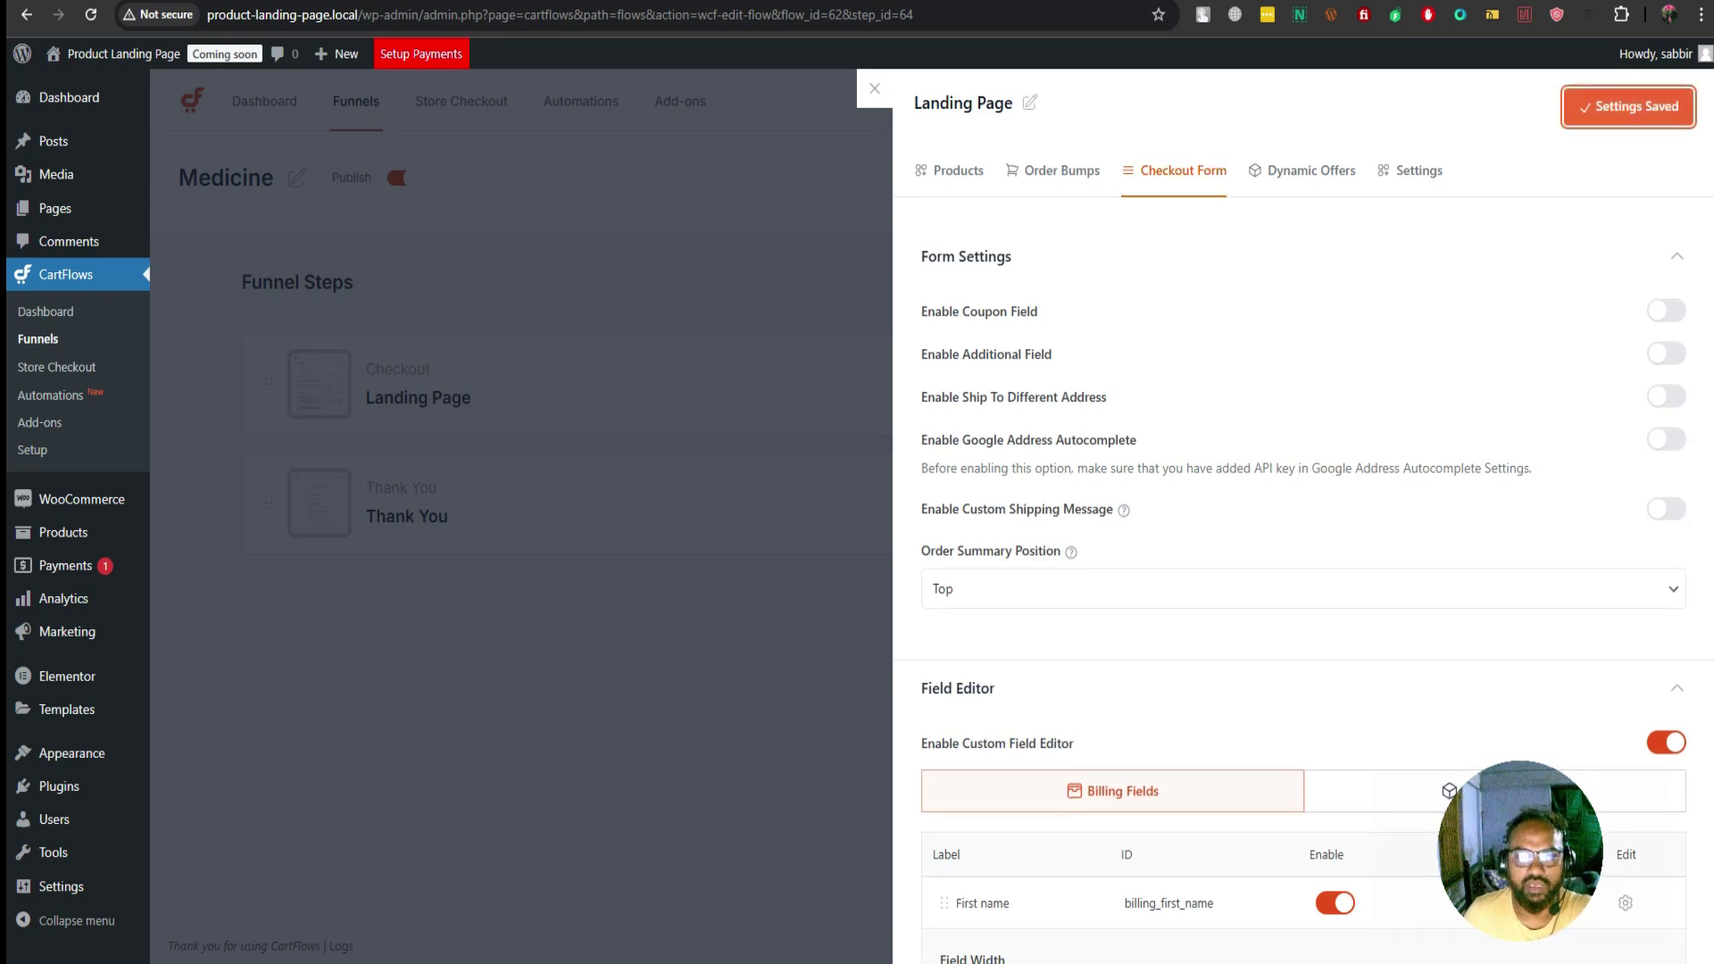
Reload the live checkout page to confirm the removed fields, then return to settings
key("ctrl+Tab")
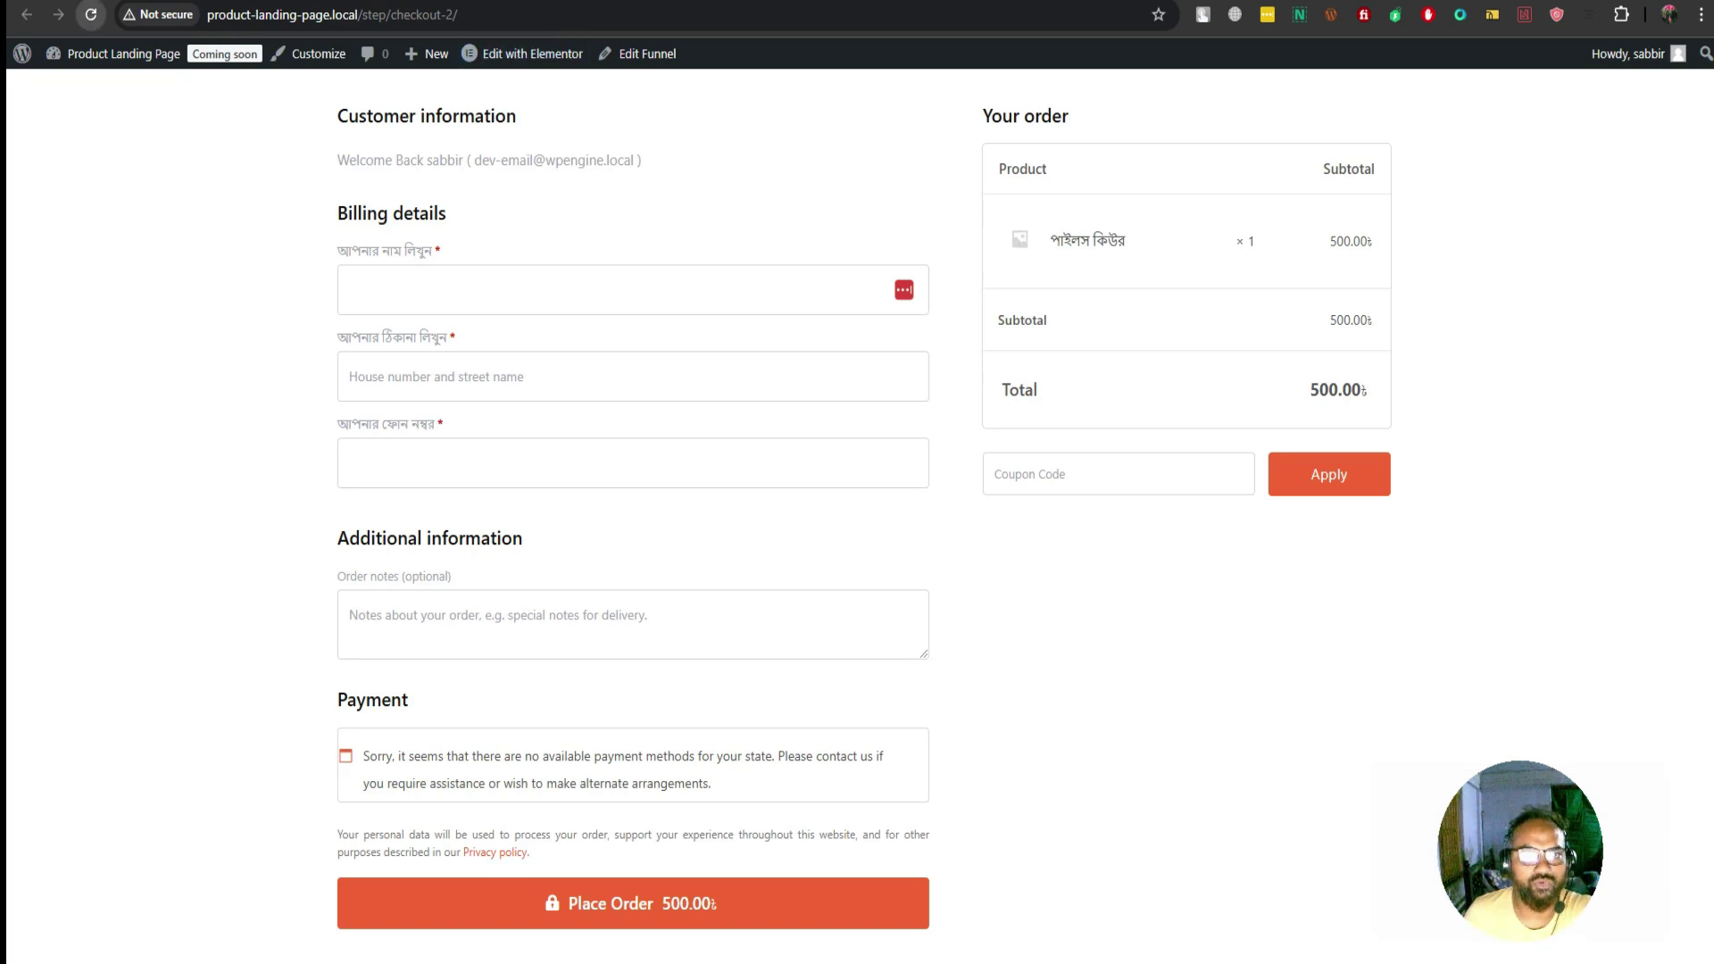
key("F5")
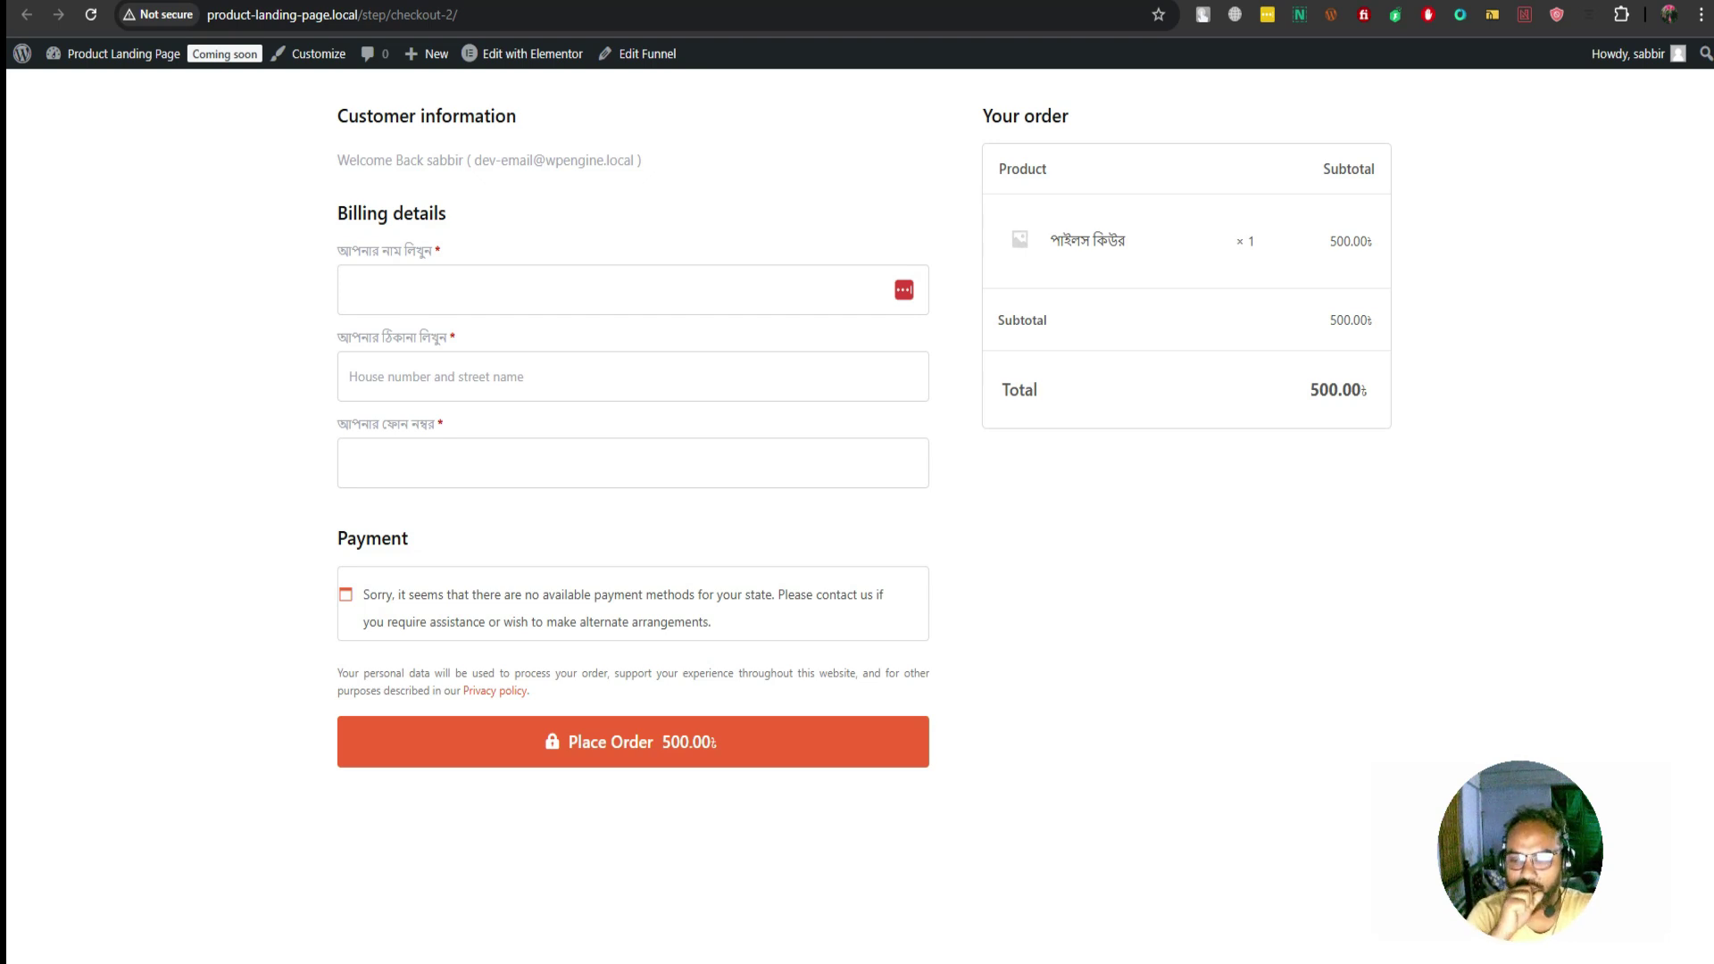
key("ctrl+Tab")
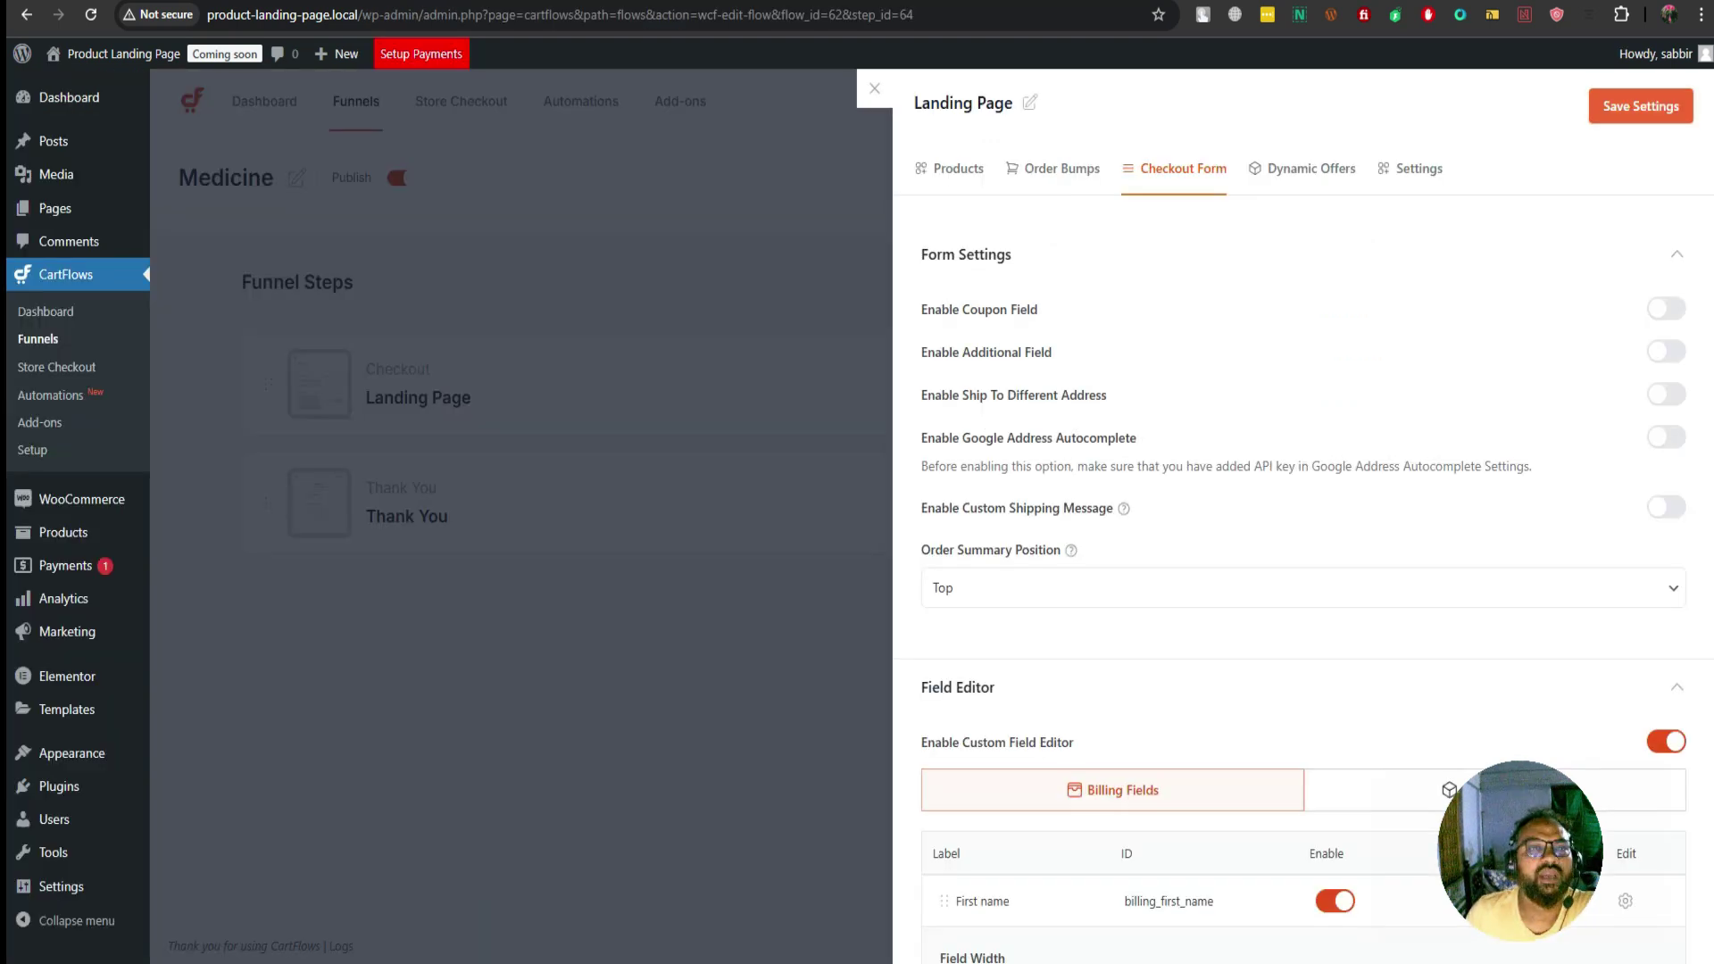
In Elementor, add a one-column Flexbox container above the checkout form
key("ctrl+Tab")
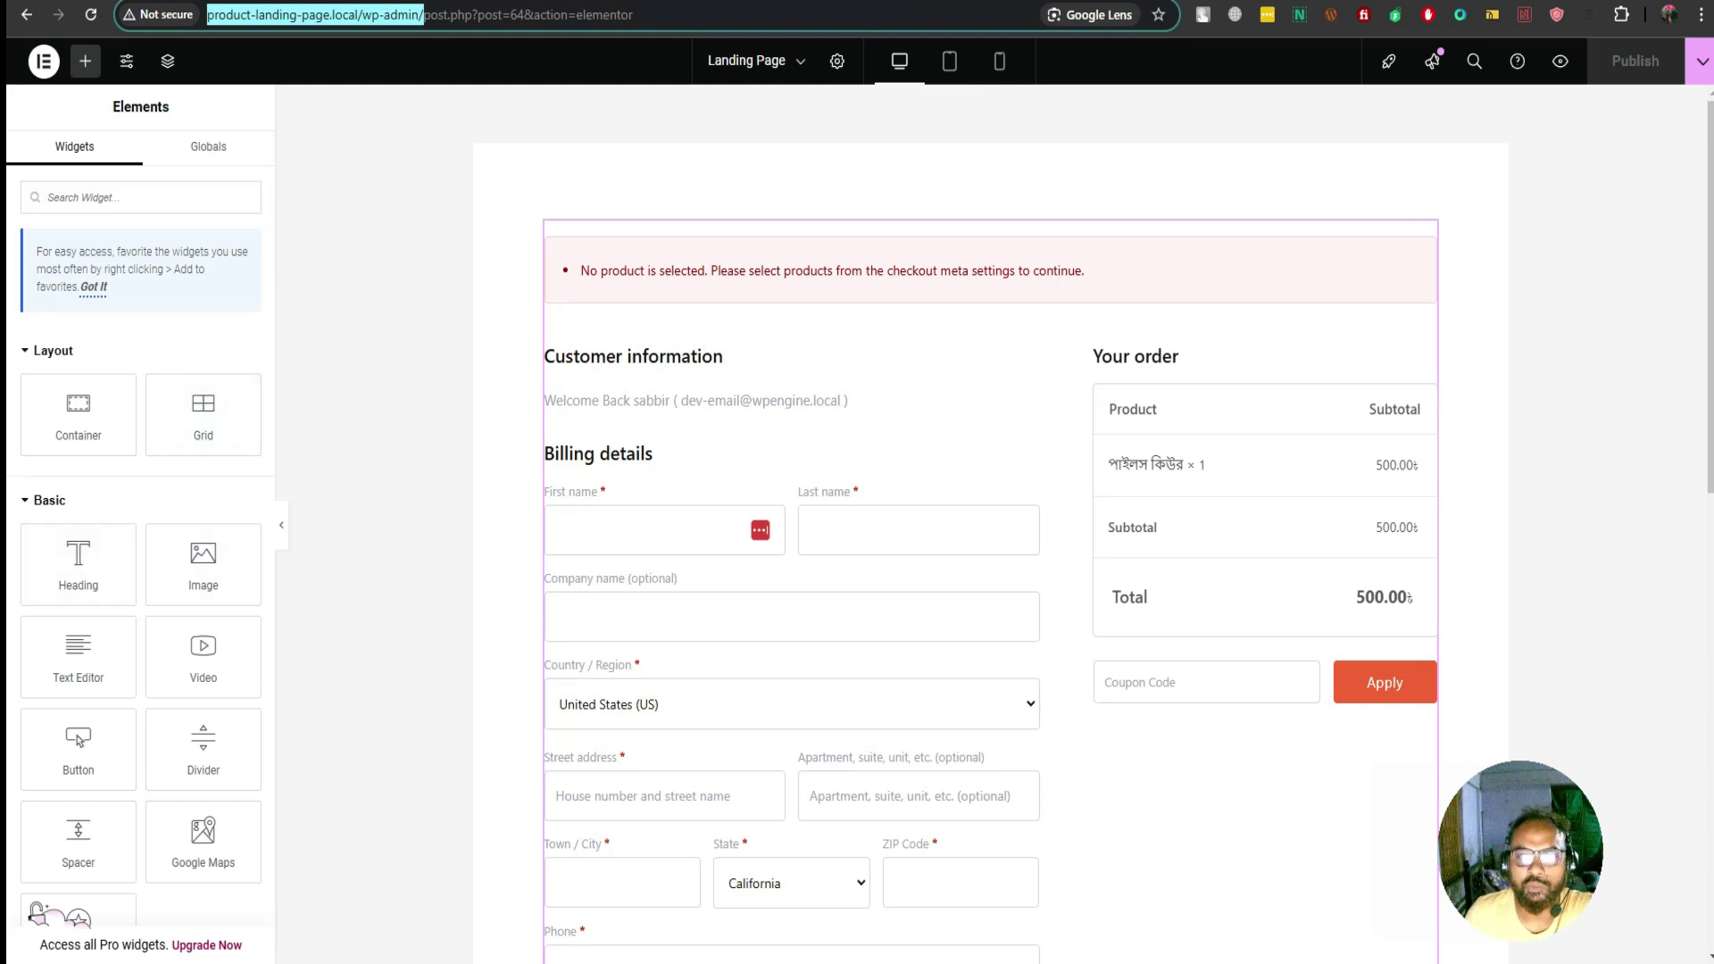
left_click(967, 200)
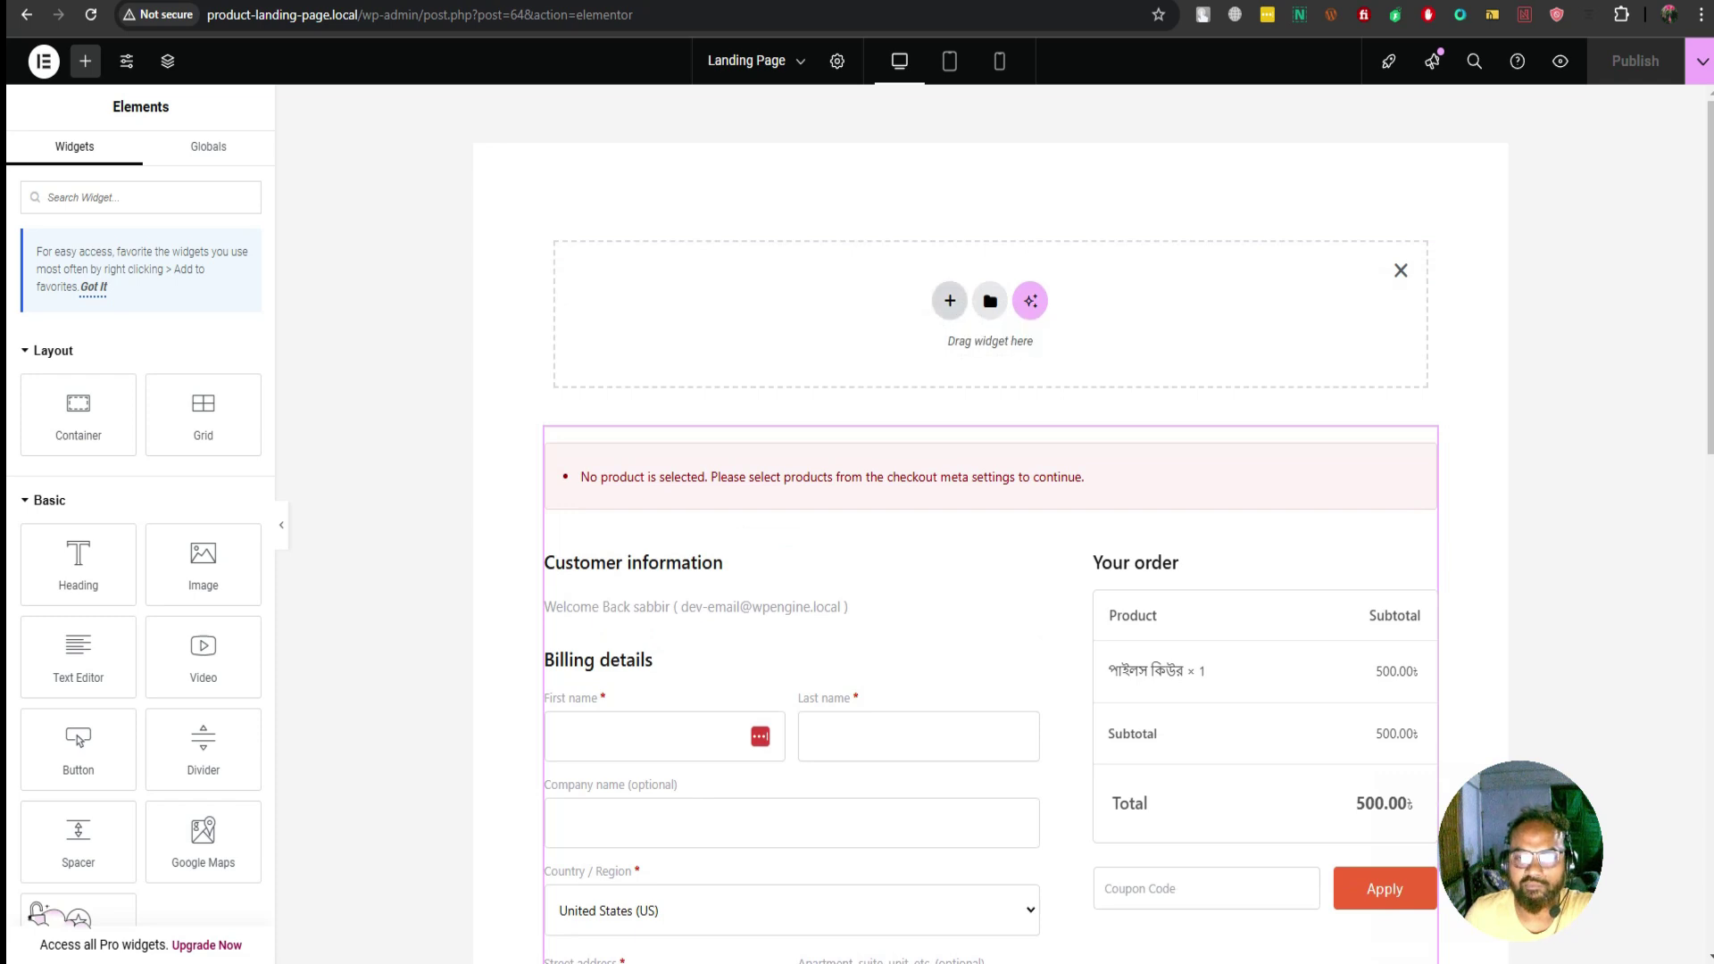
left_click(949, 300)
left_click(930, 367)
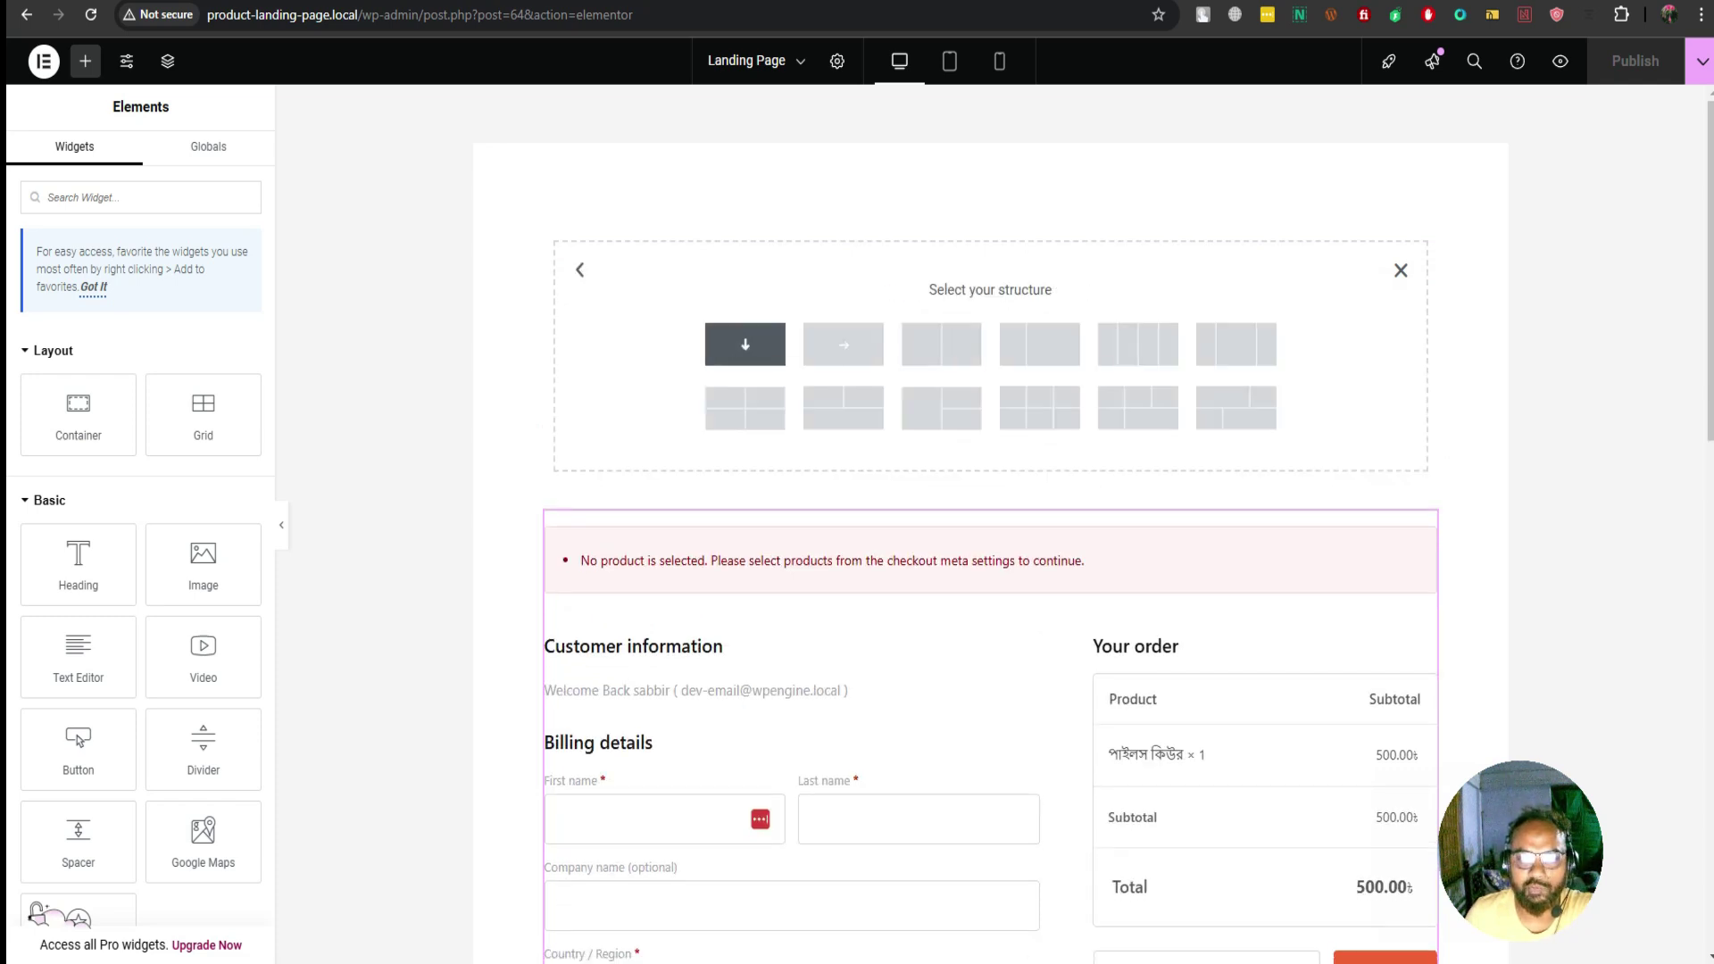
left_click(746, 344)
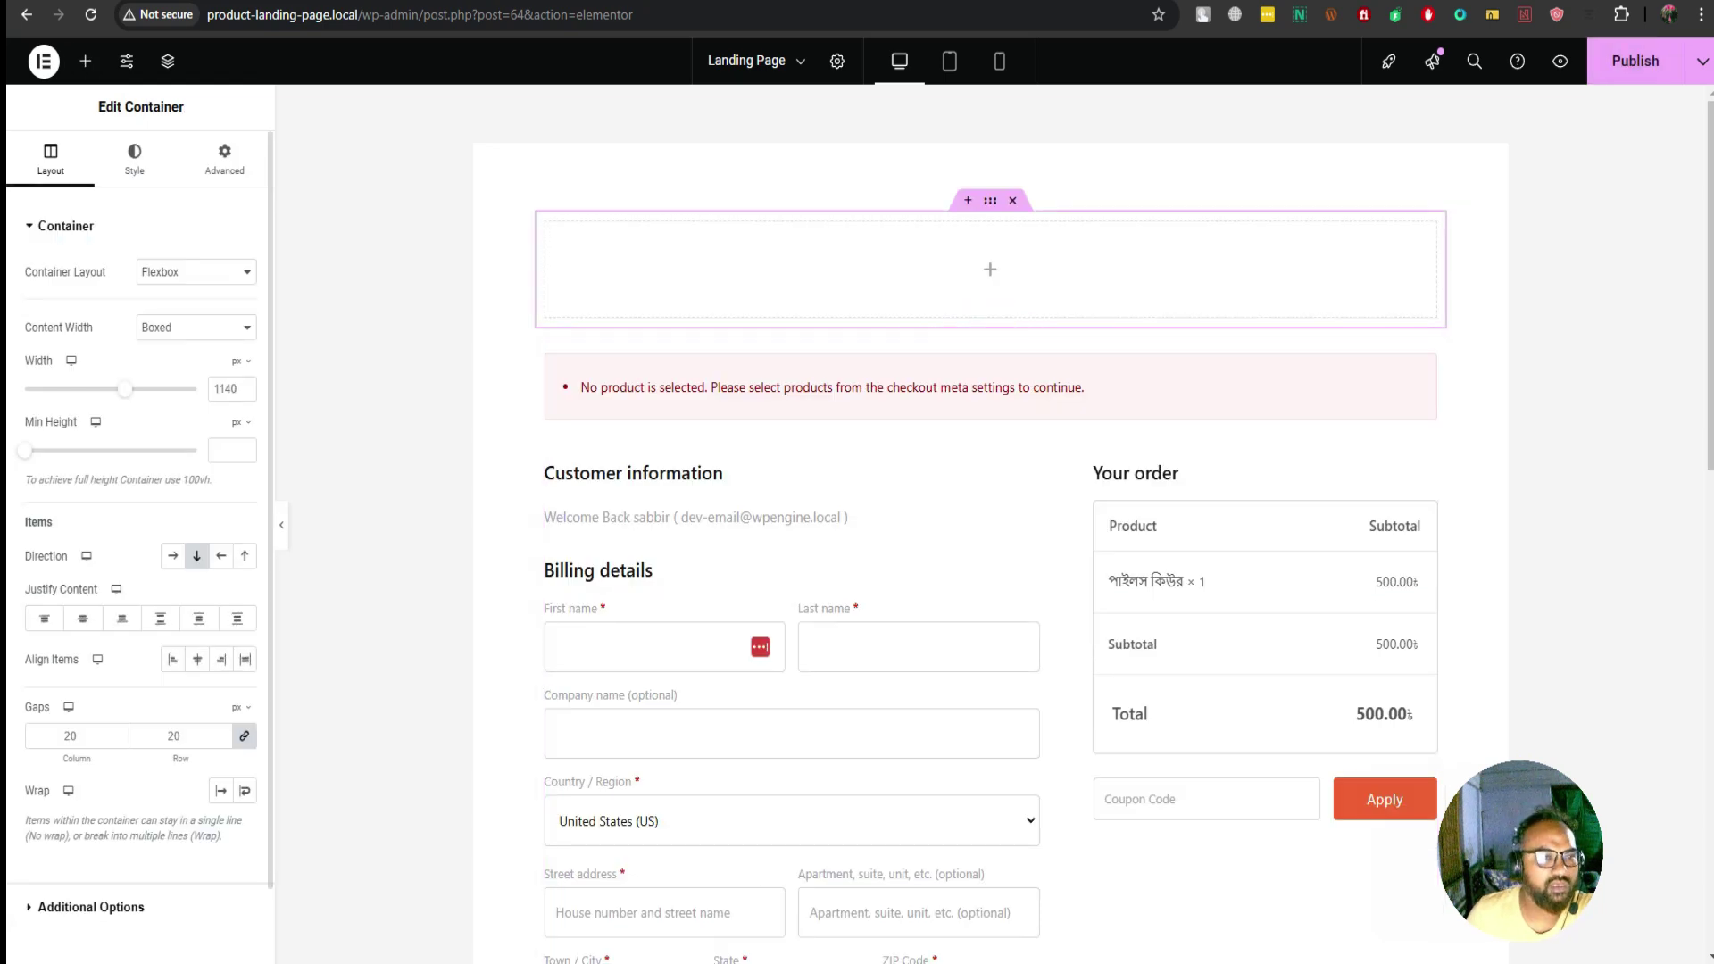
Drag a Heading widget into the new top container
left_click(86, 60)
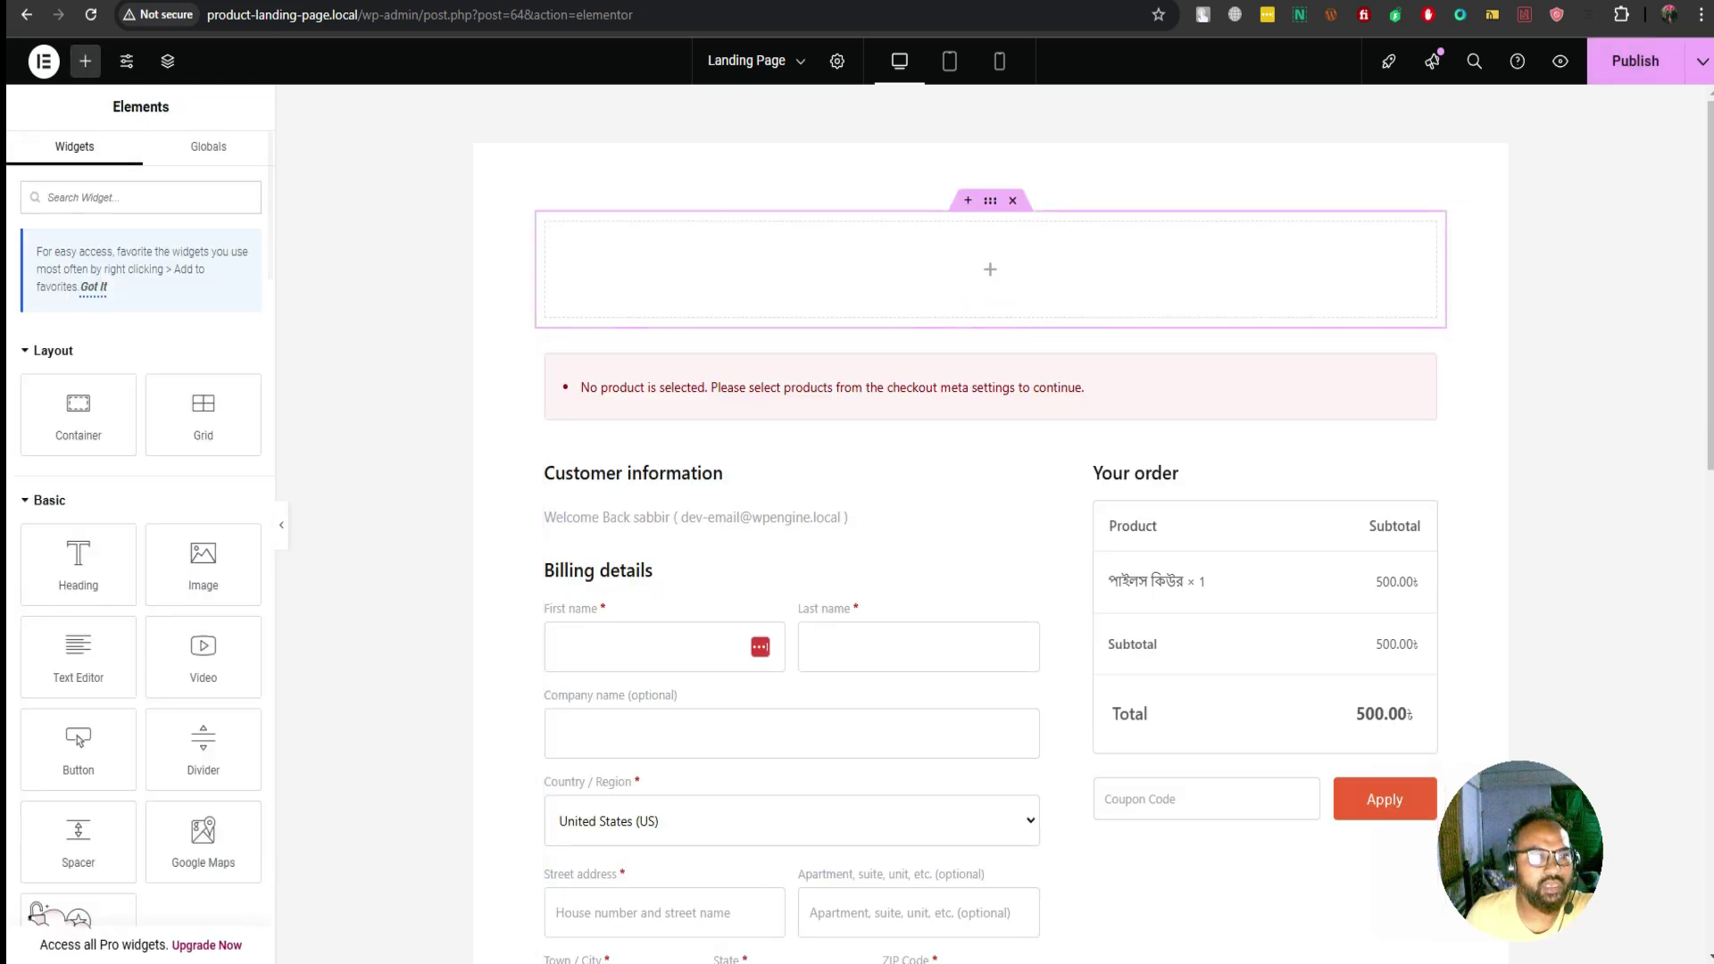
left_click_drag(79, 562, 1037, 286)
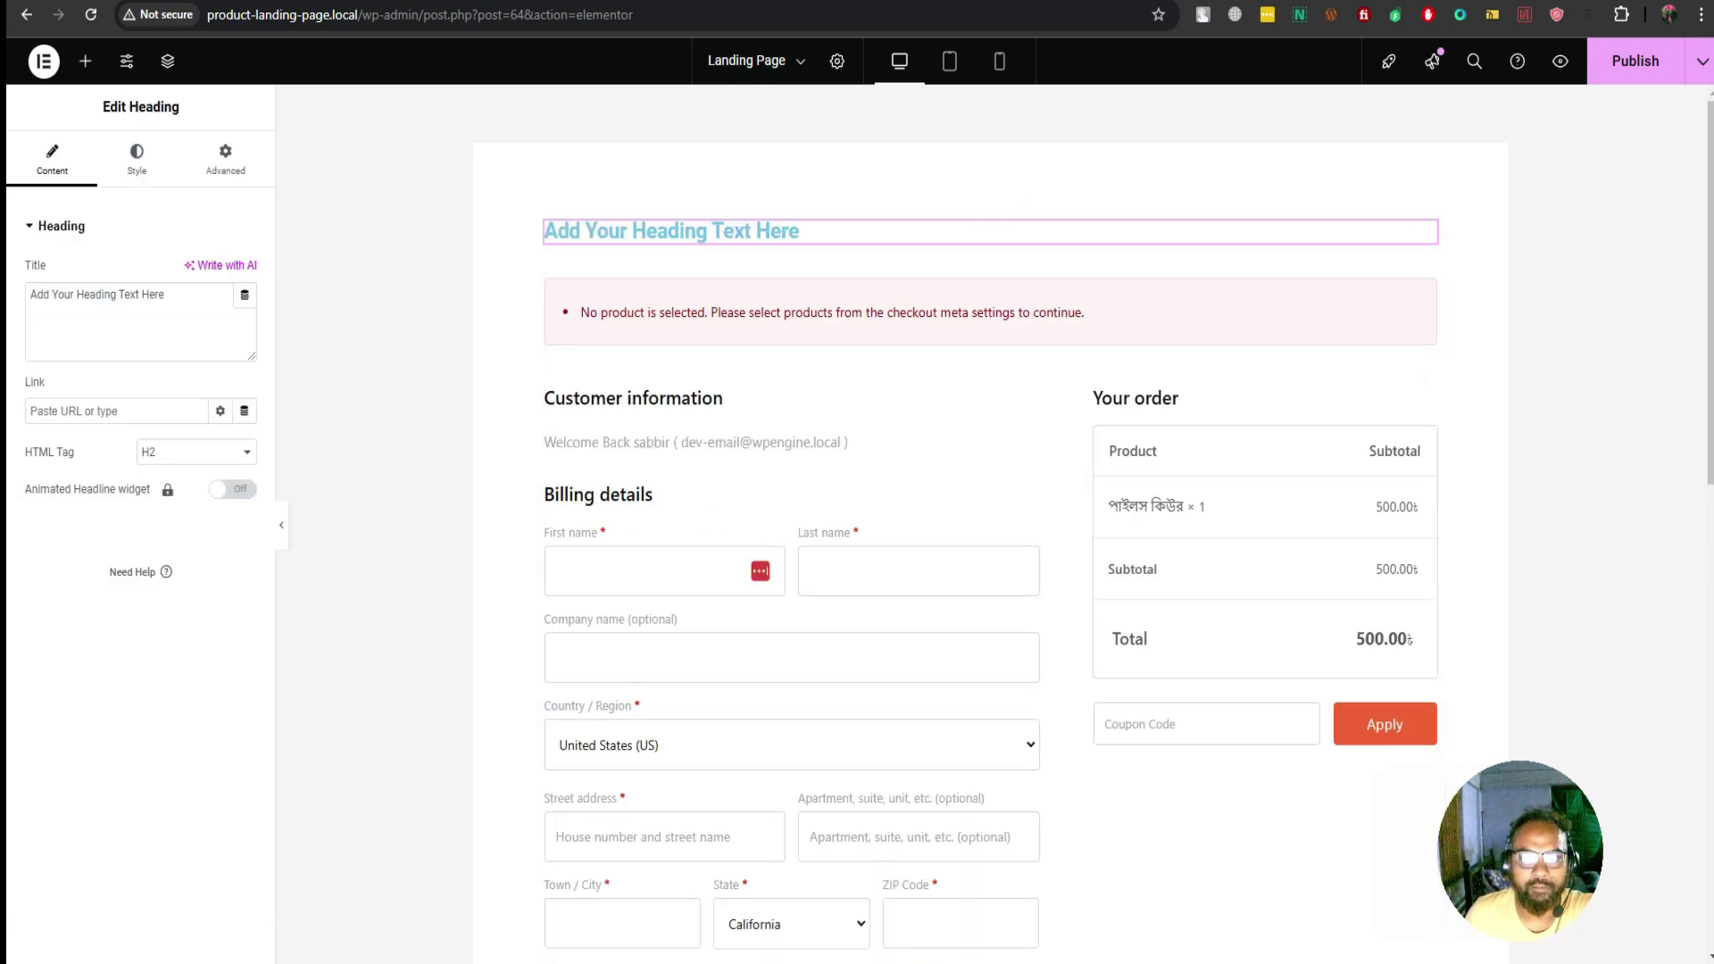
left_click(84, 60)
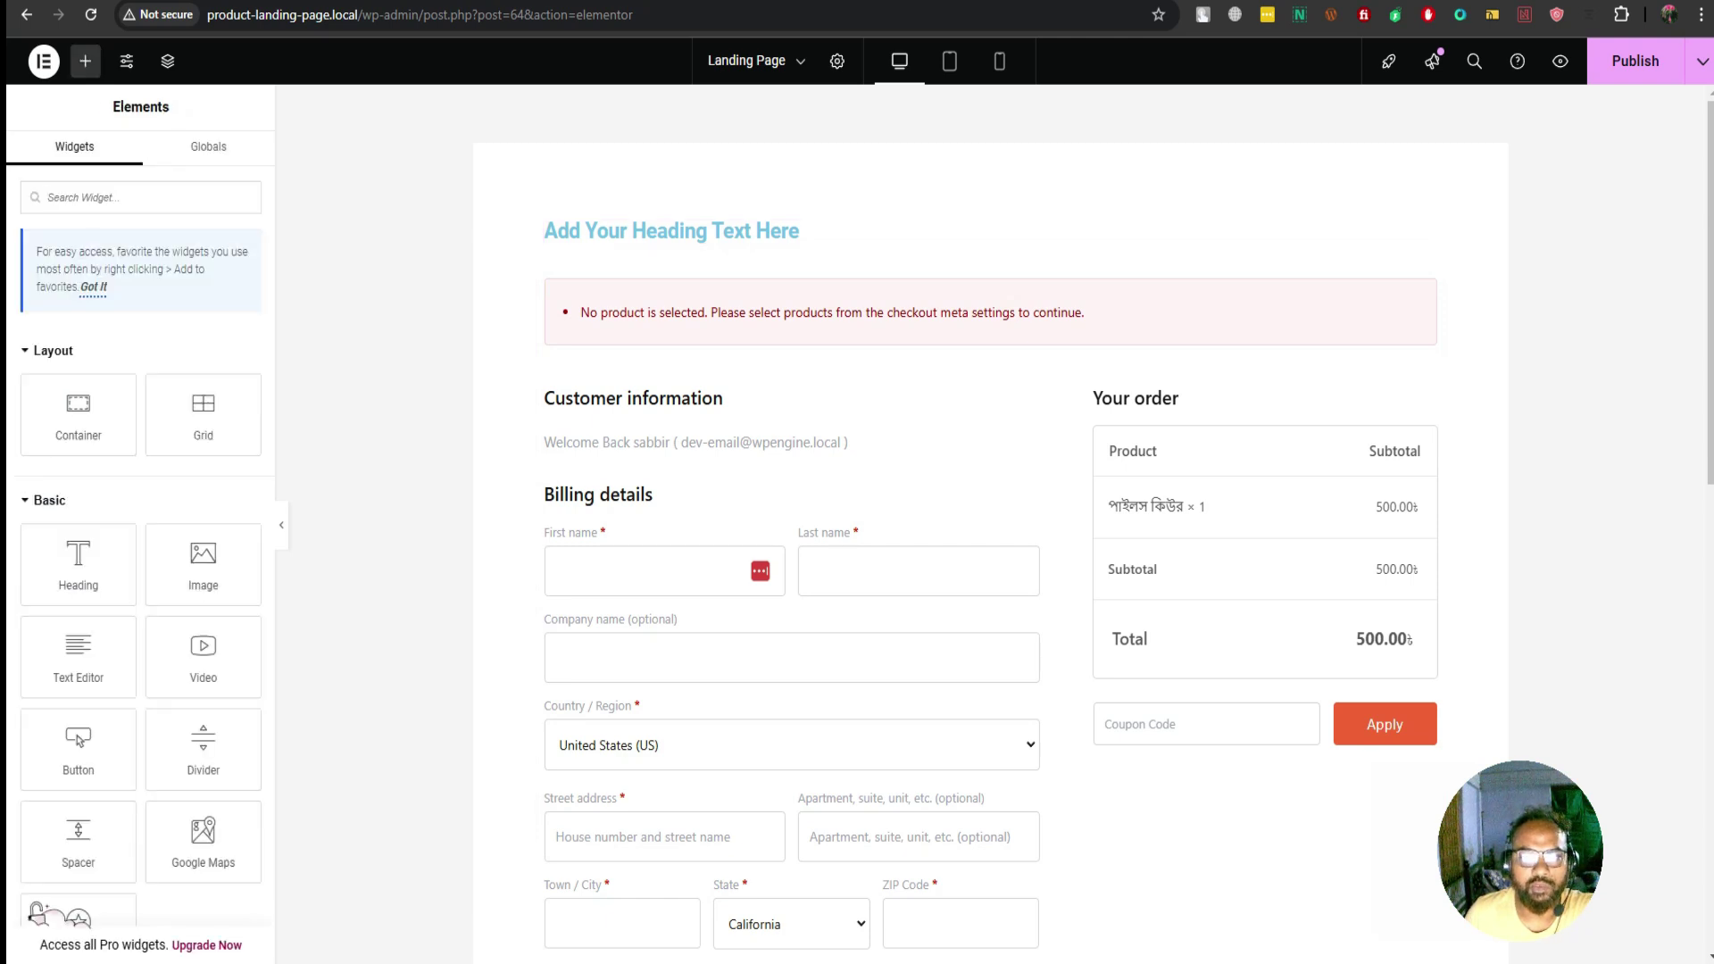
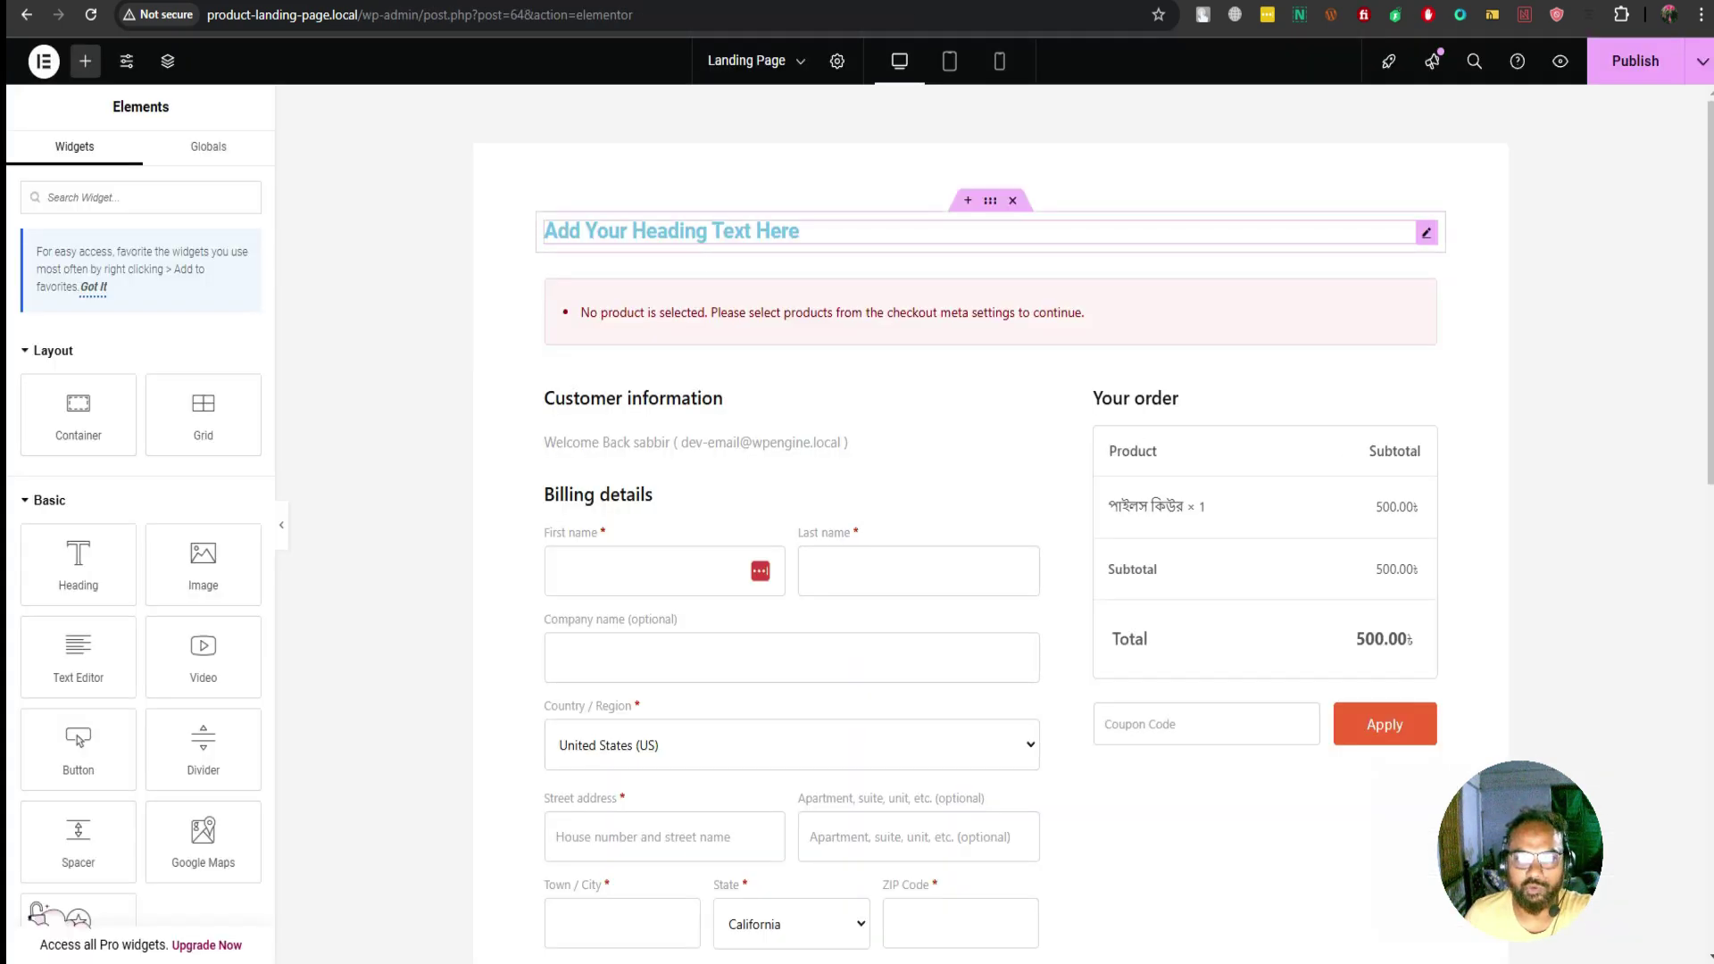
Replace the placeholder heading with 'পাইলস রোগে আর নয় অপারেশন' copied from the reference site
left_click(799, 230)
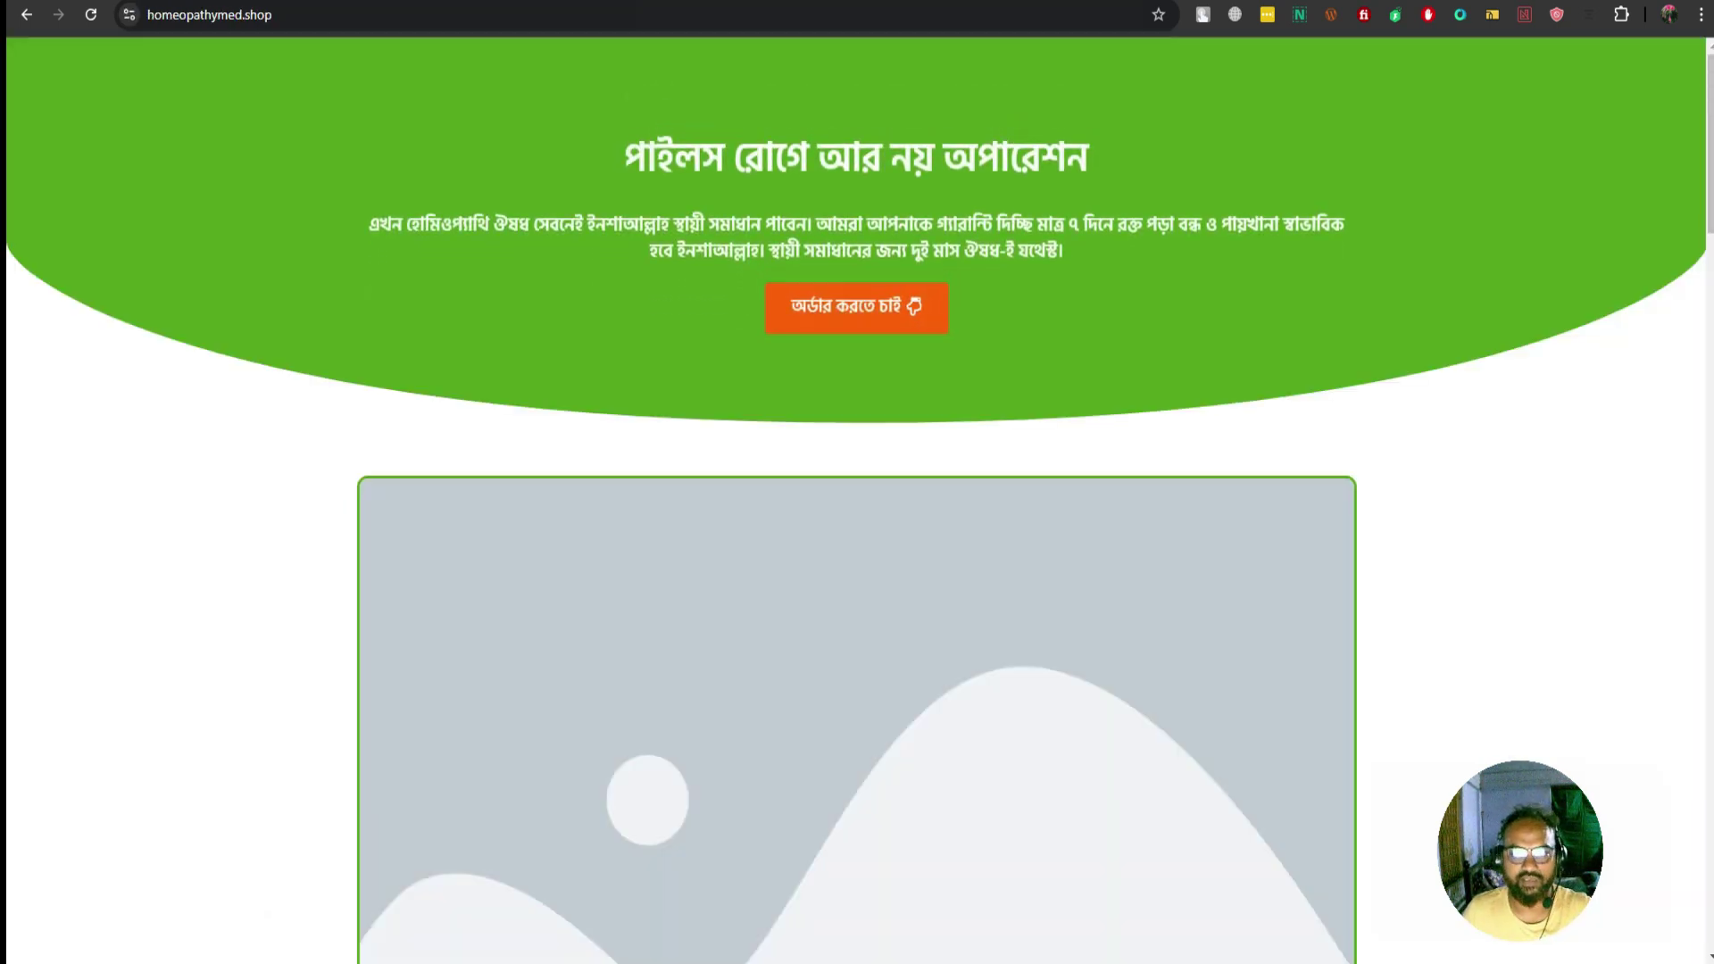
left_click_drag(625, 159, 1087, 159)
key("ctrl+c")
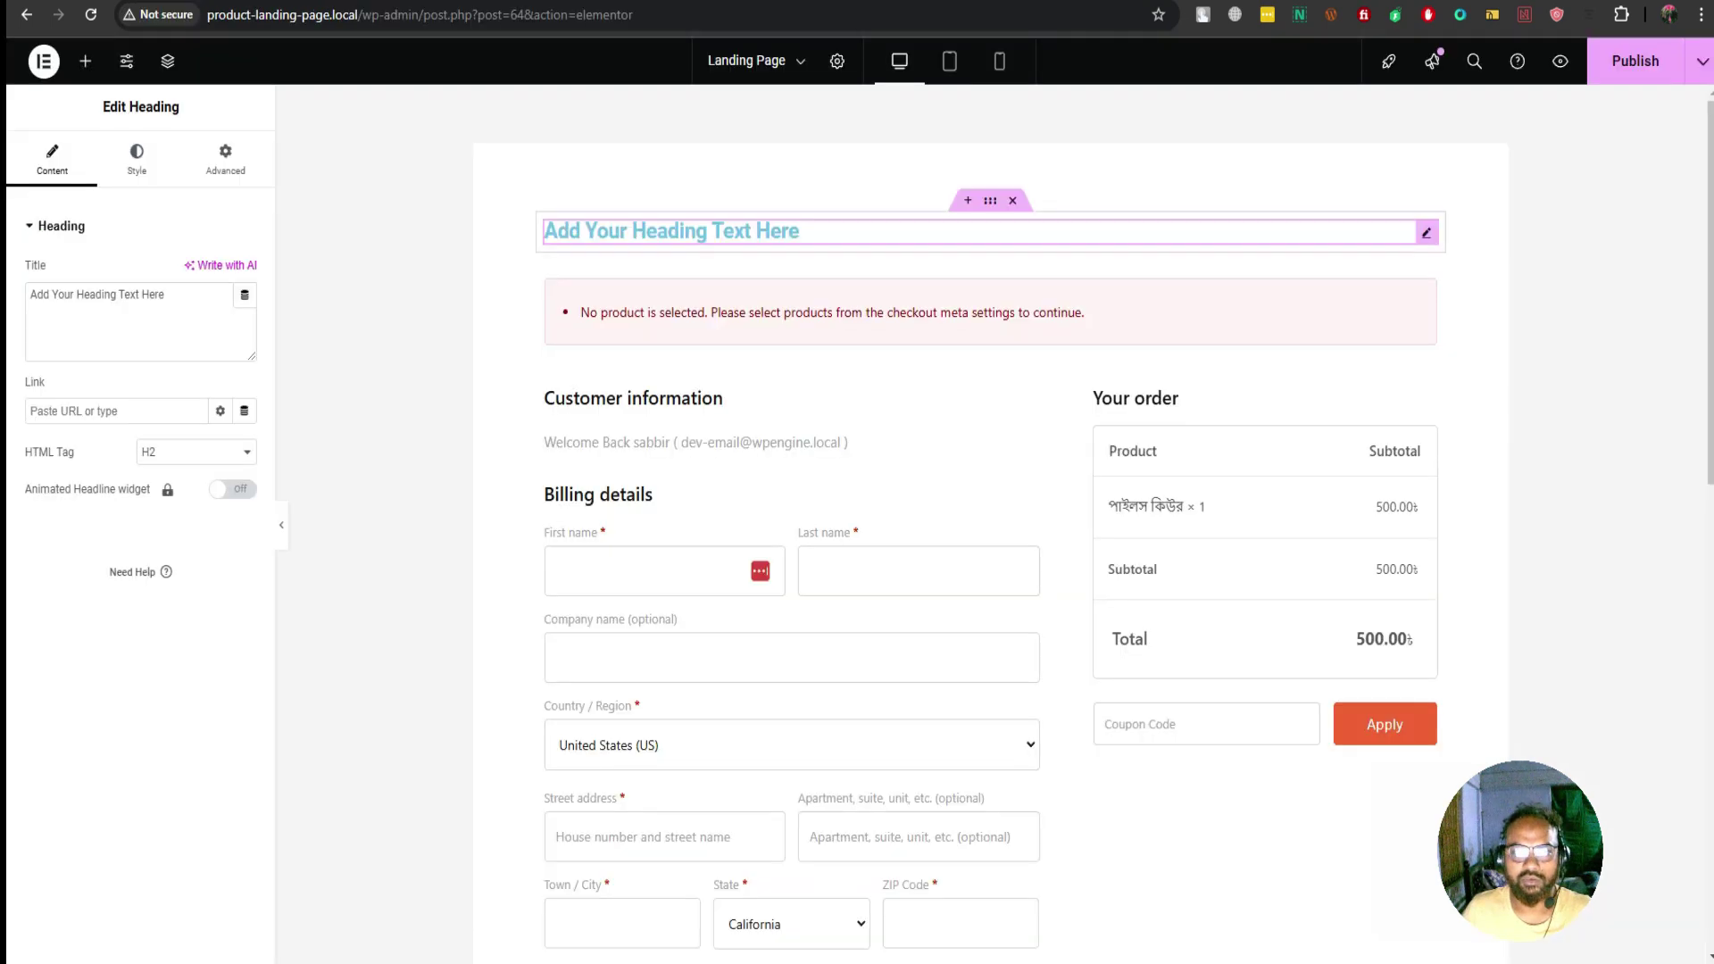
left_click(134, 303)
key("ctrl+a")
key("ctrl+v")
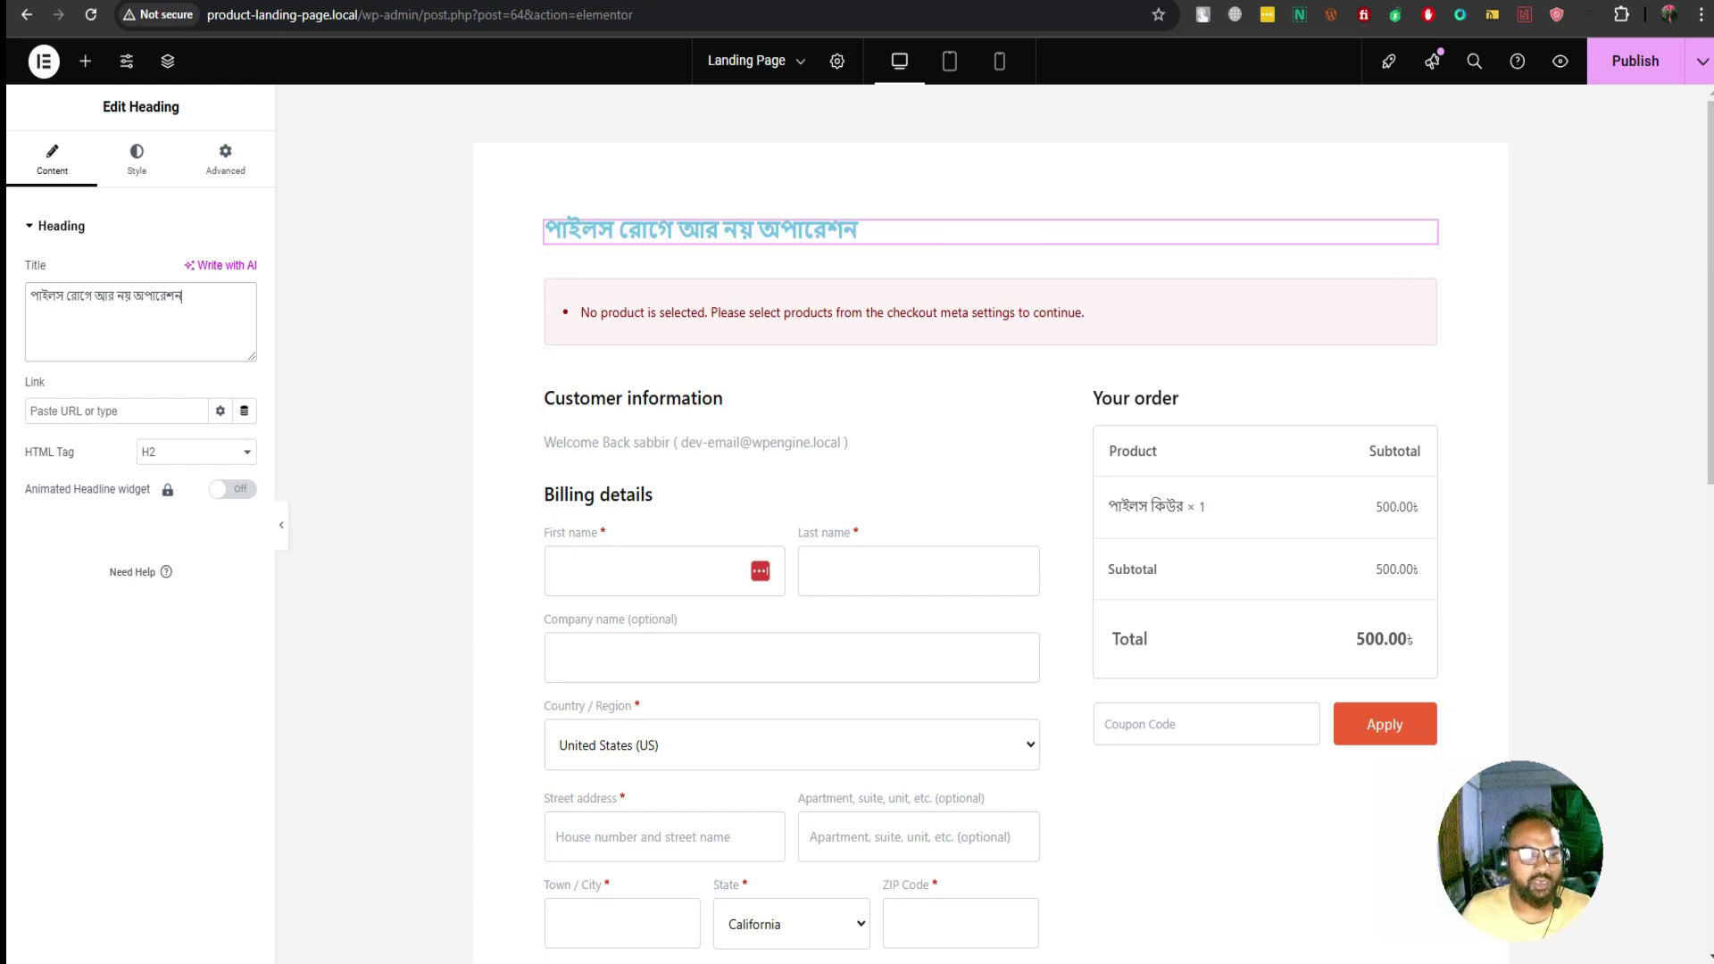
Set the headline's HTML tag to H1
left_click(196, 452)
left_click(170, 474)
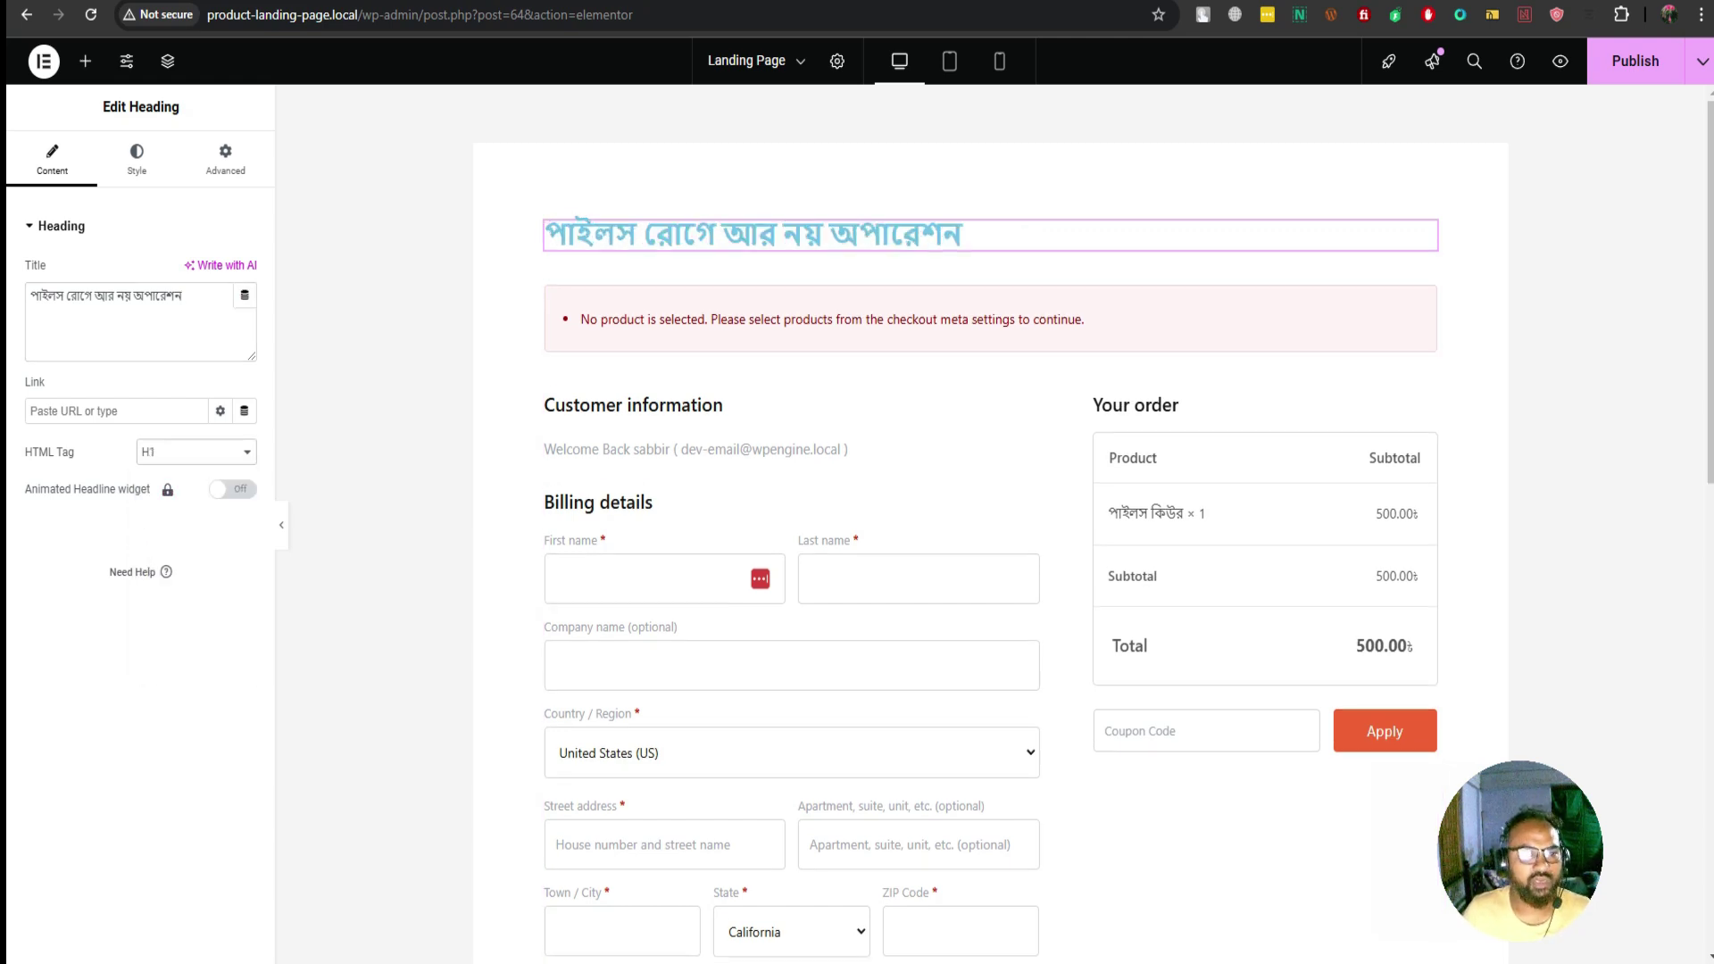
left_click(136, 160)
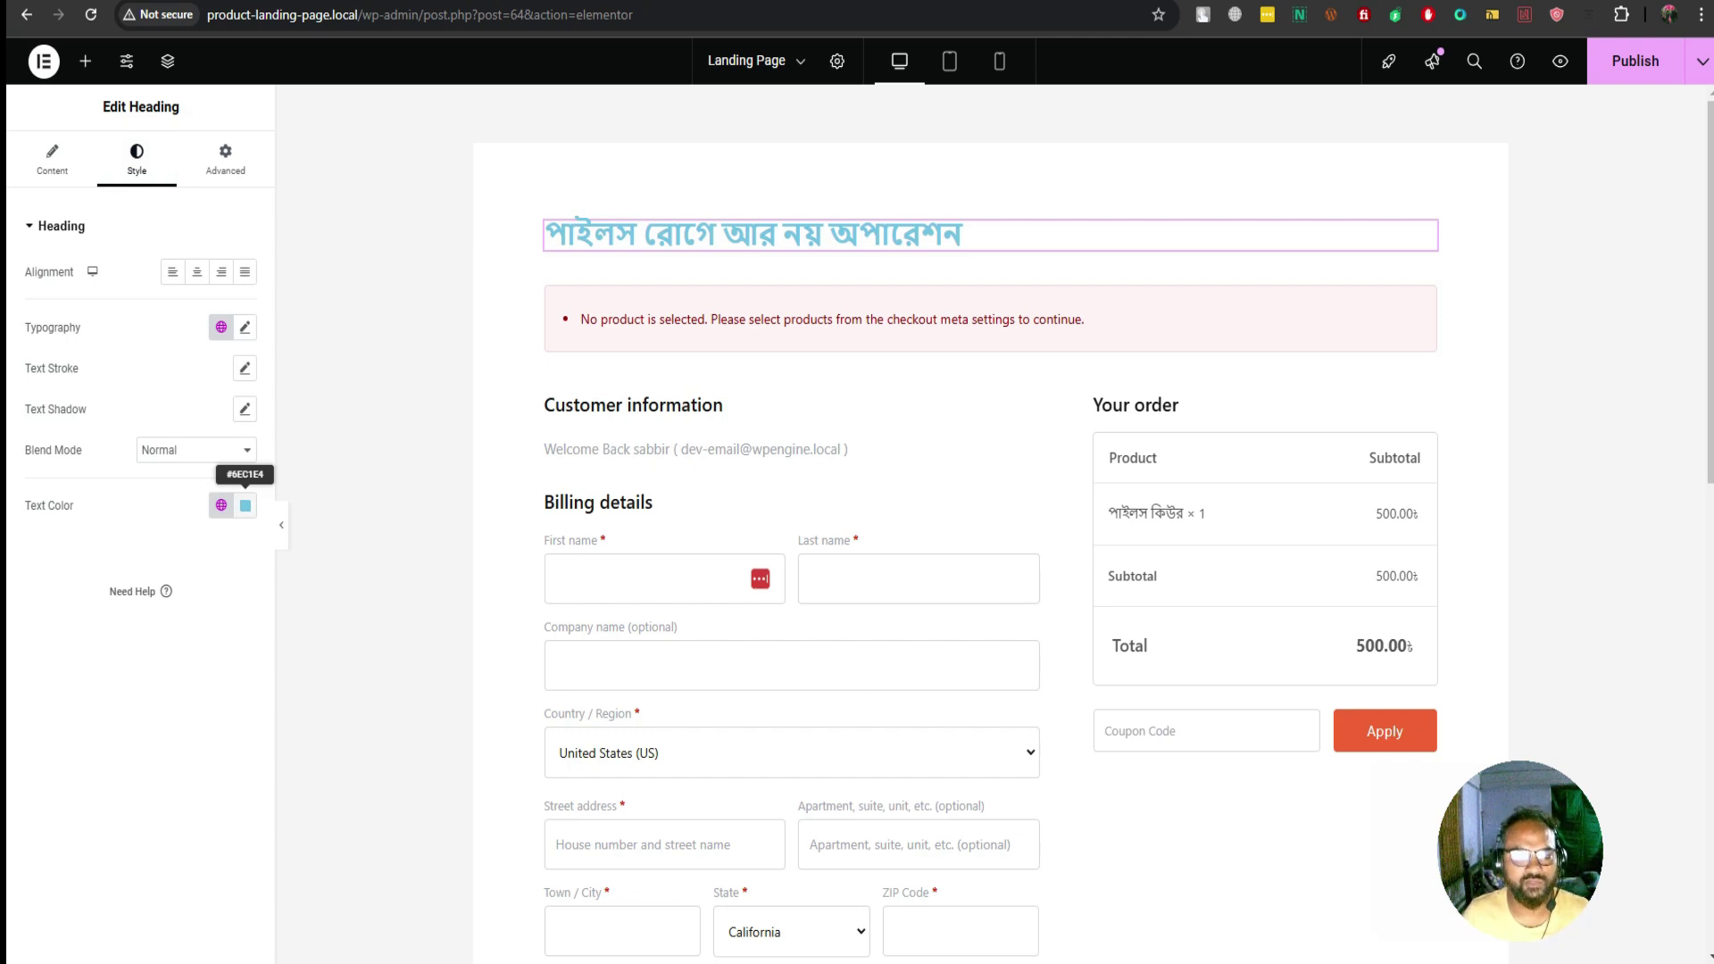
Colour the headline green (#12B494) and center-align it
left_click(246, 505)
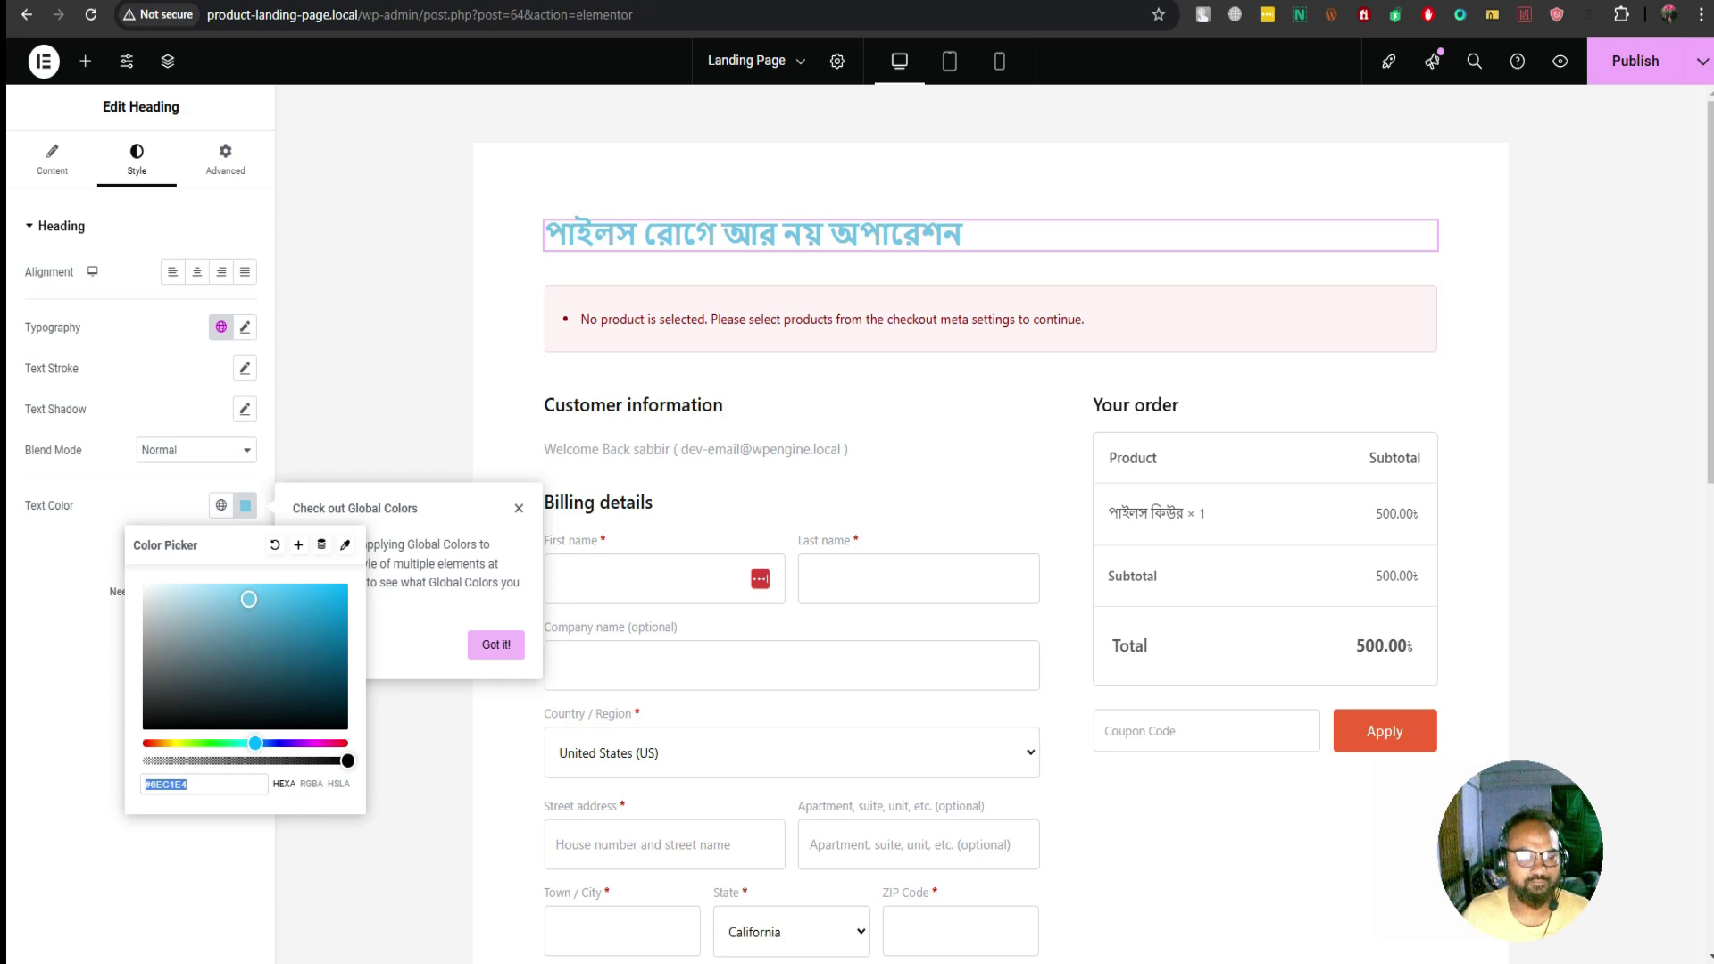
left_click_drag(255, 743, 215, 744)
left_click_drag(249, 599, 276, 629)
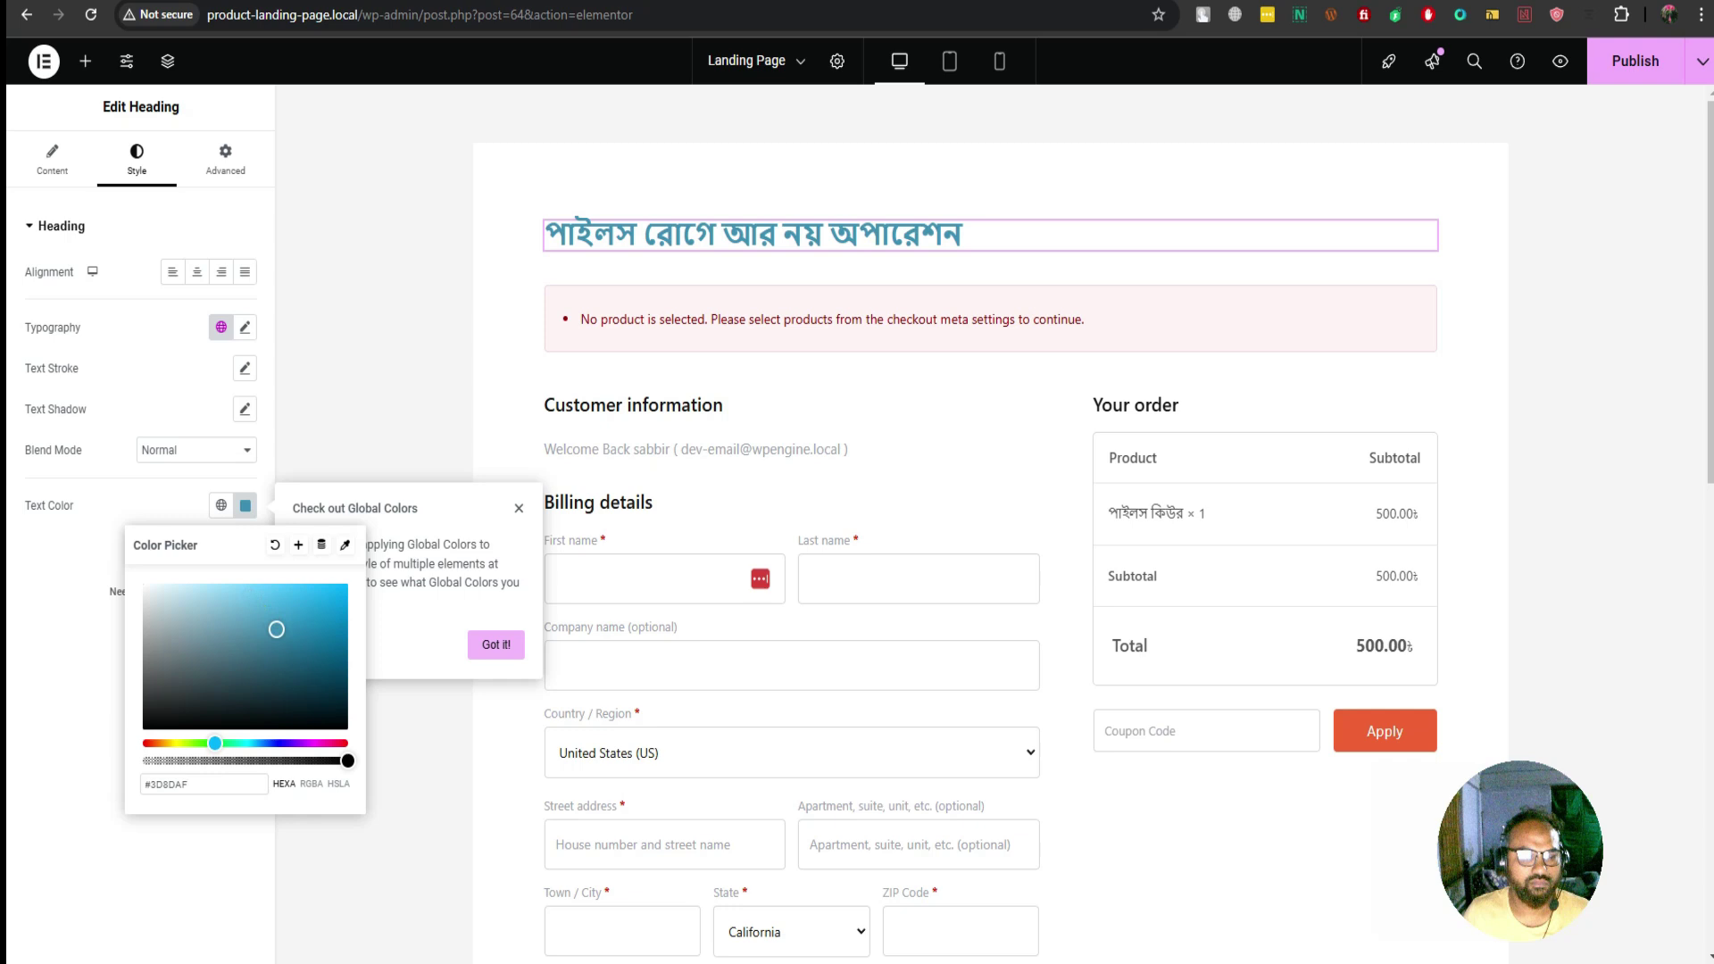
left_click_drag(215, 743, 237, 743)
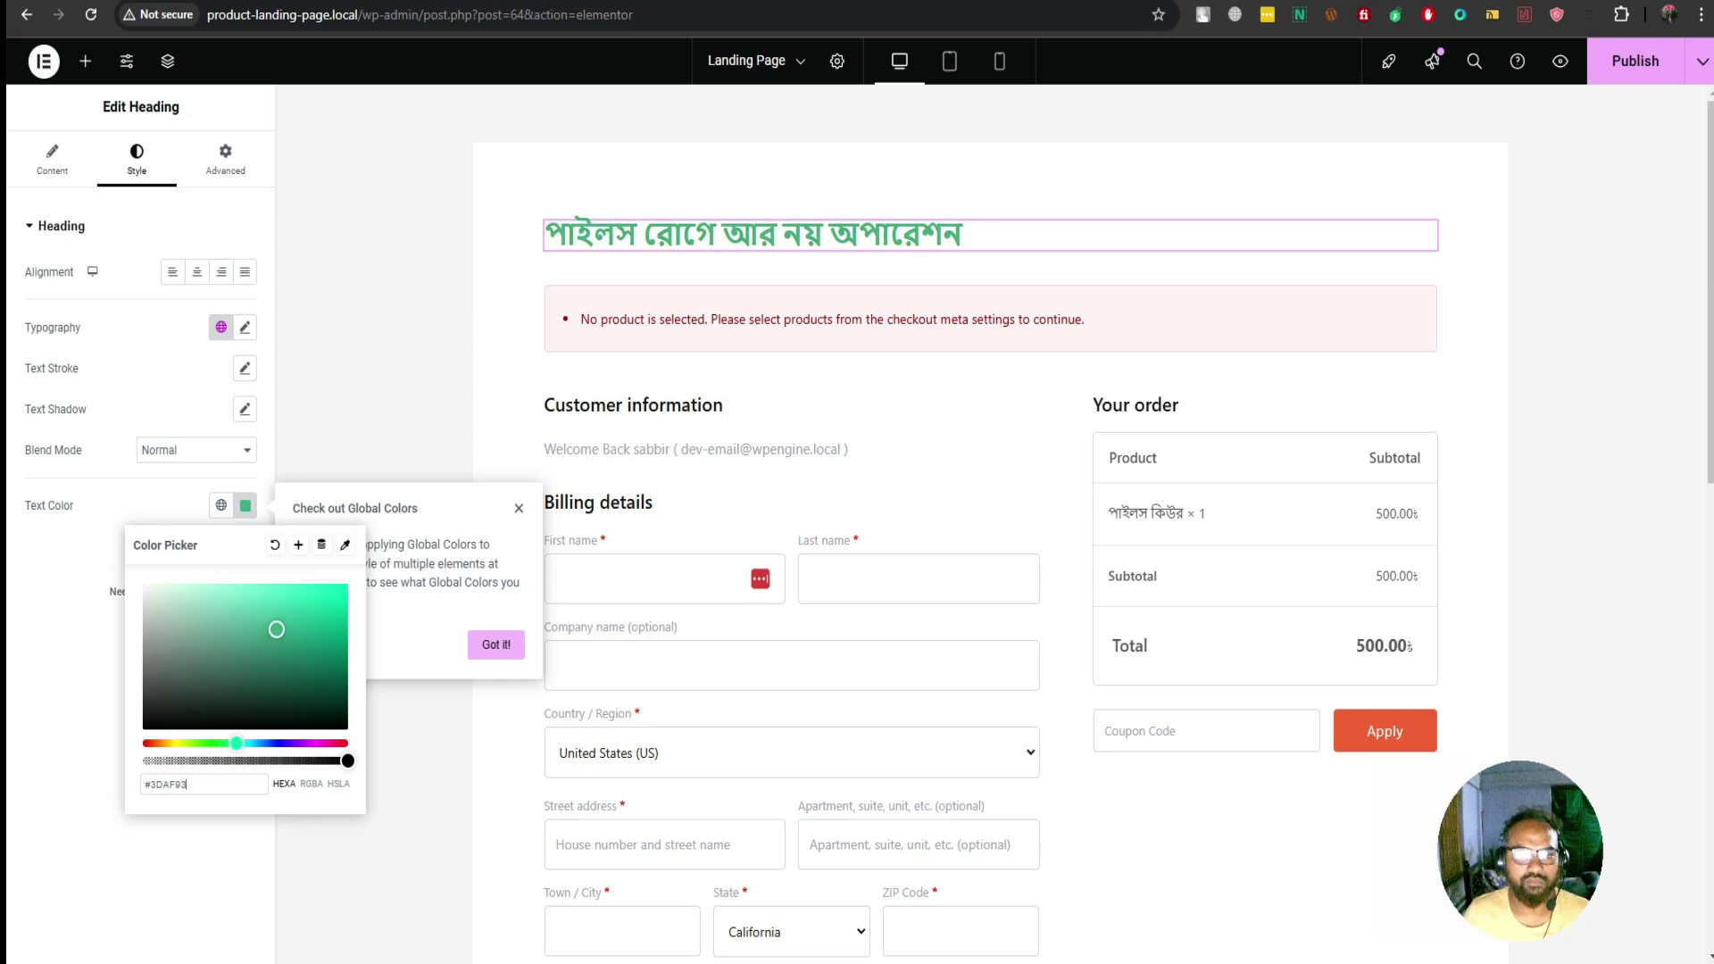
left_click_drag(276, 630, 323, 618)
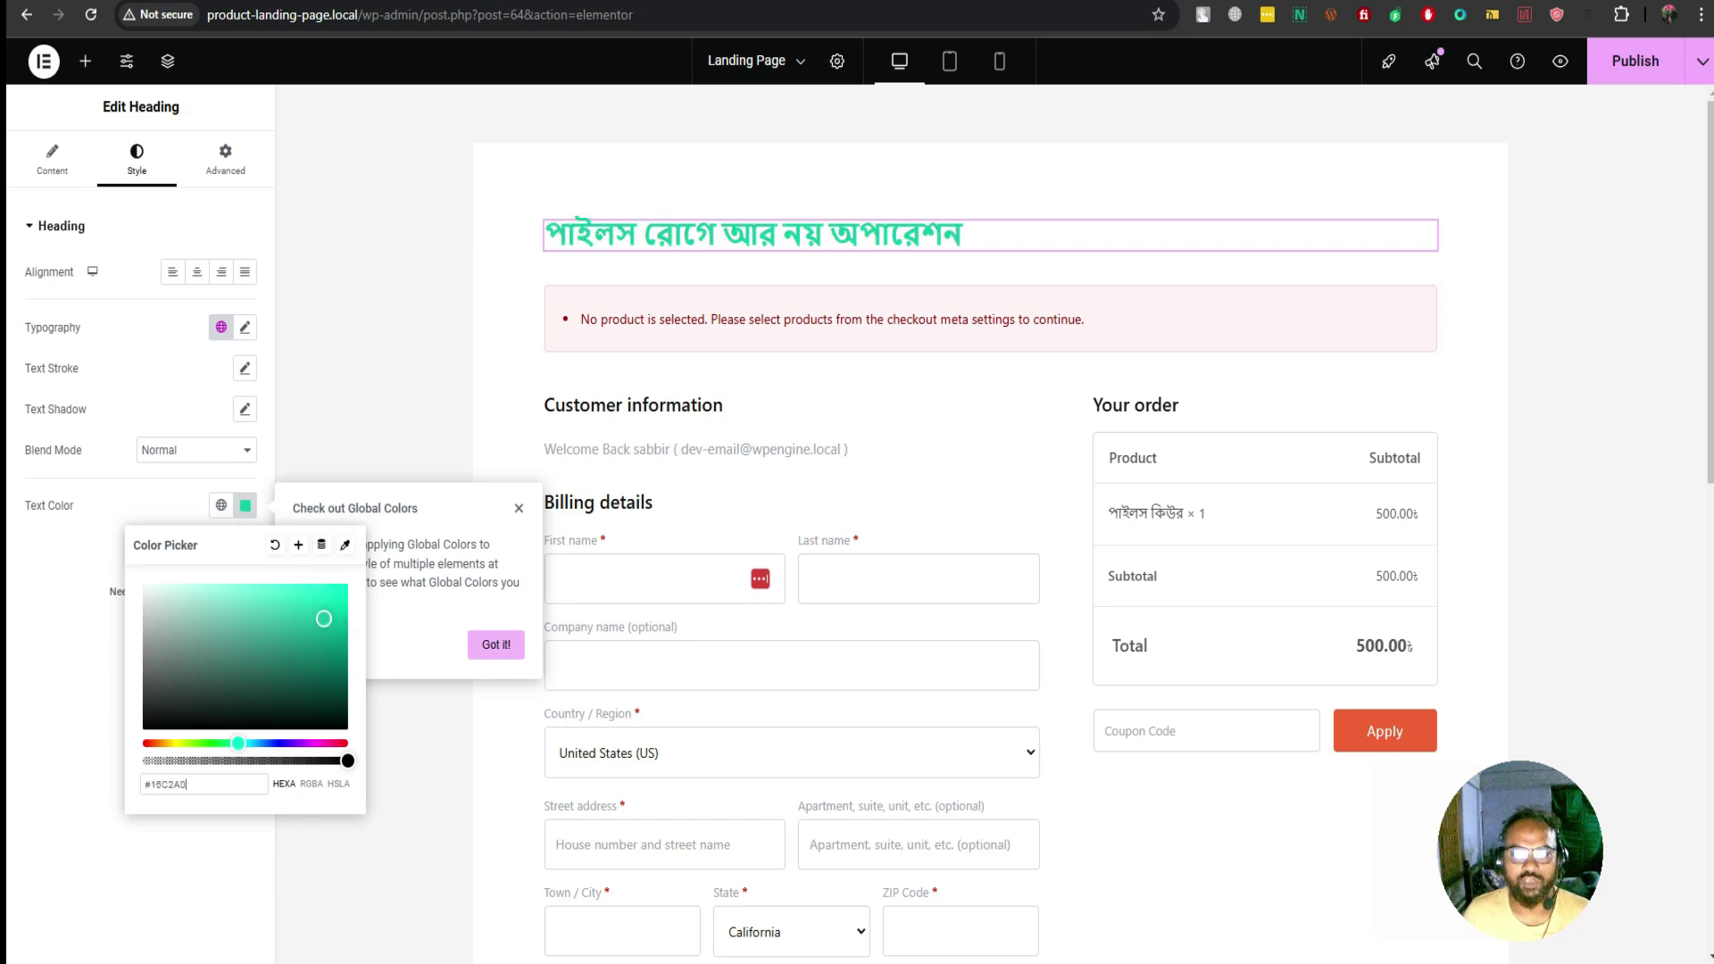
left_click(197, 271)
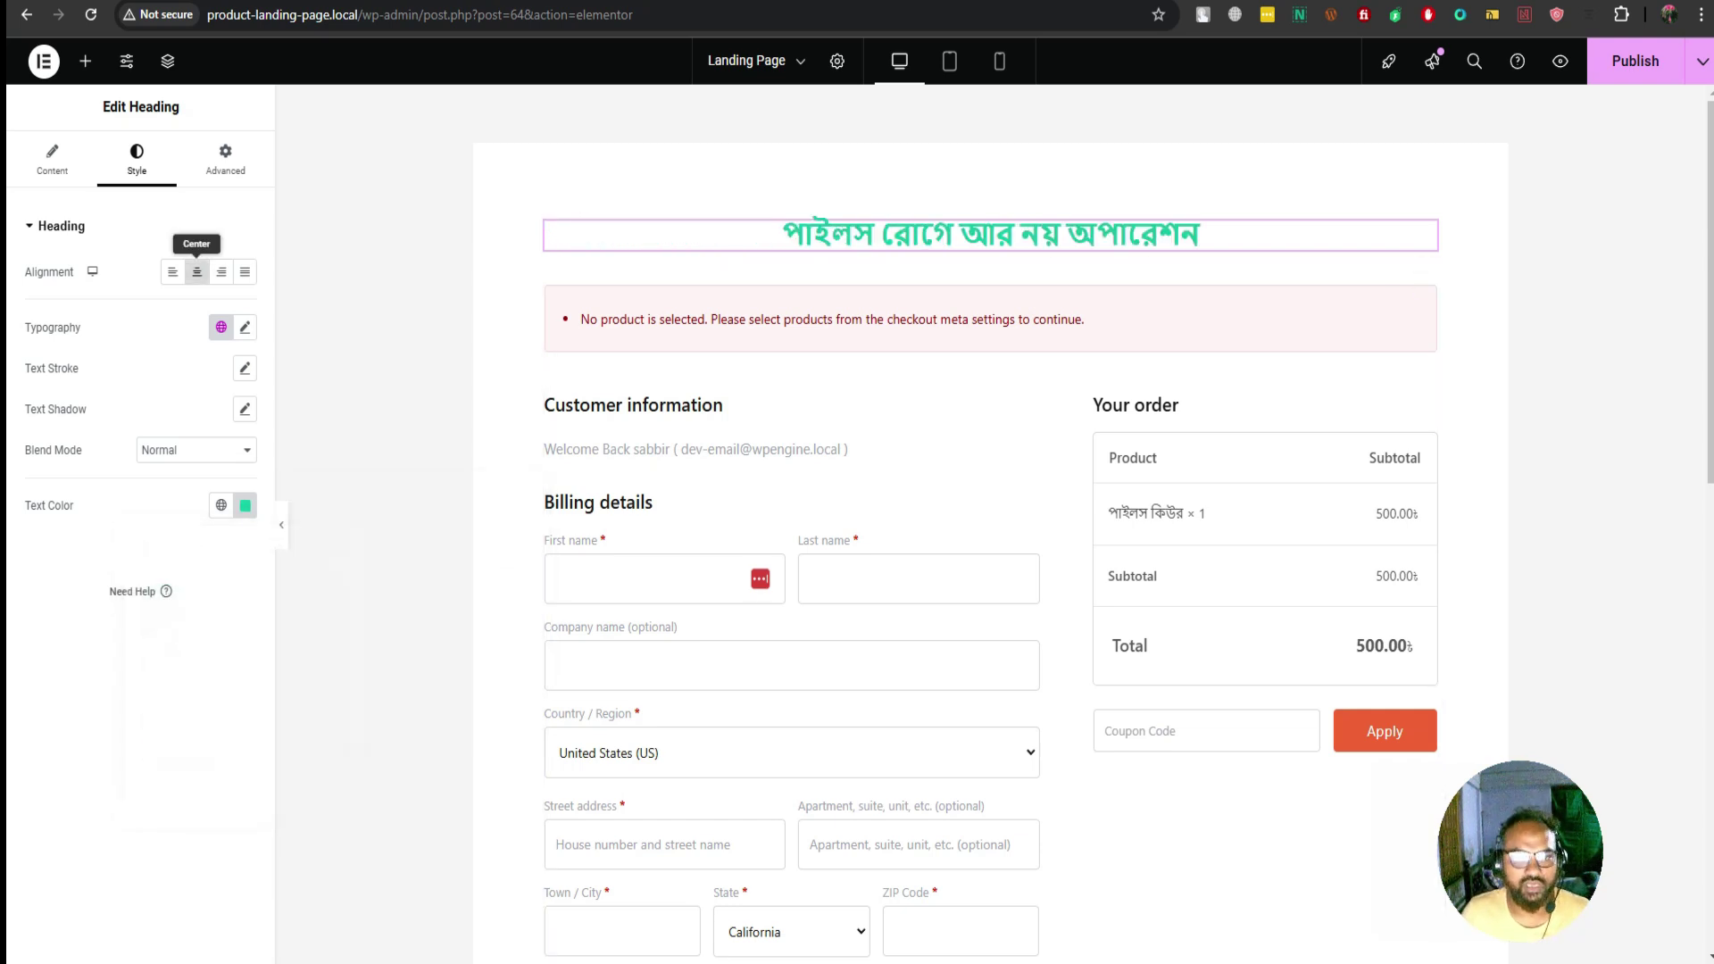
left_click(244, 326)
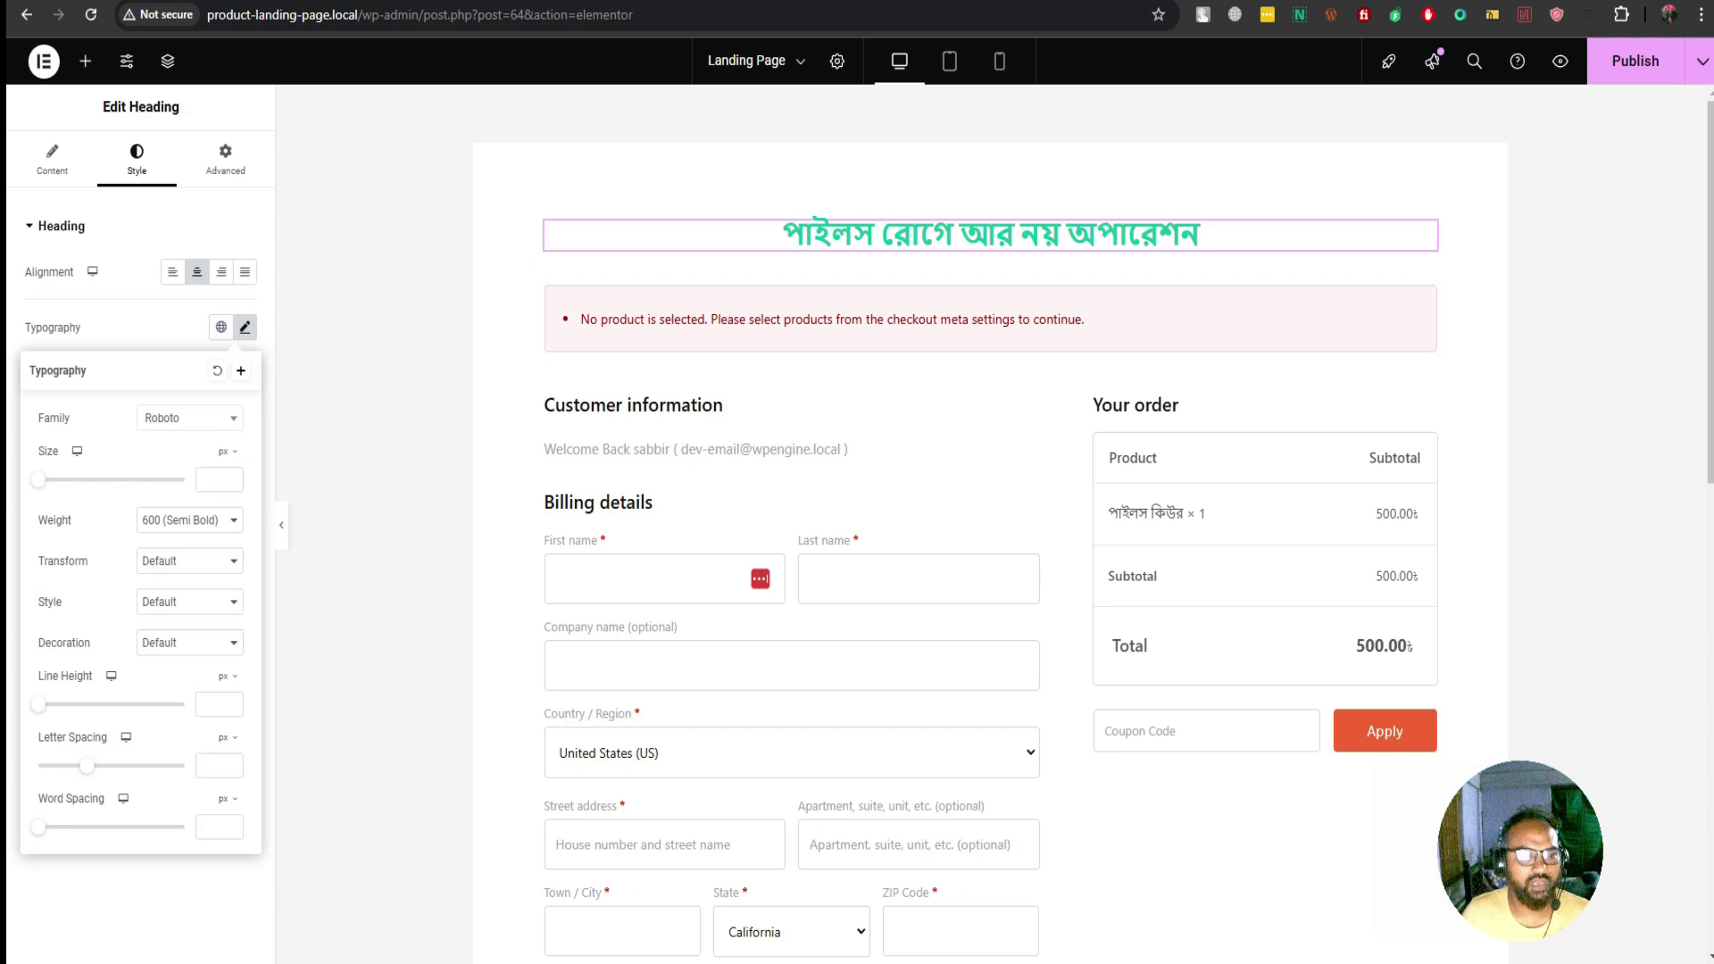
Change the headline font family to Hind Siliguri
left_click(190, 418)
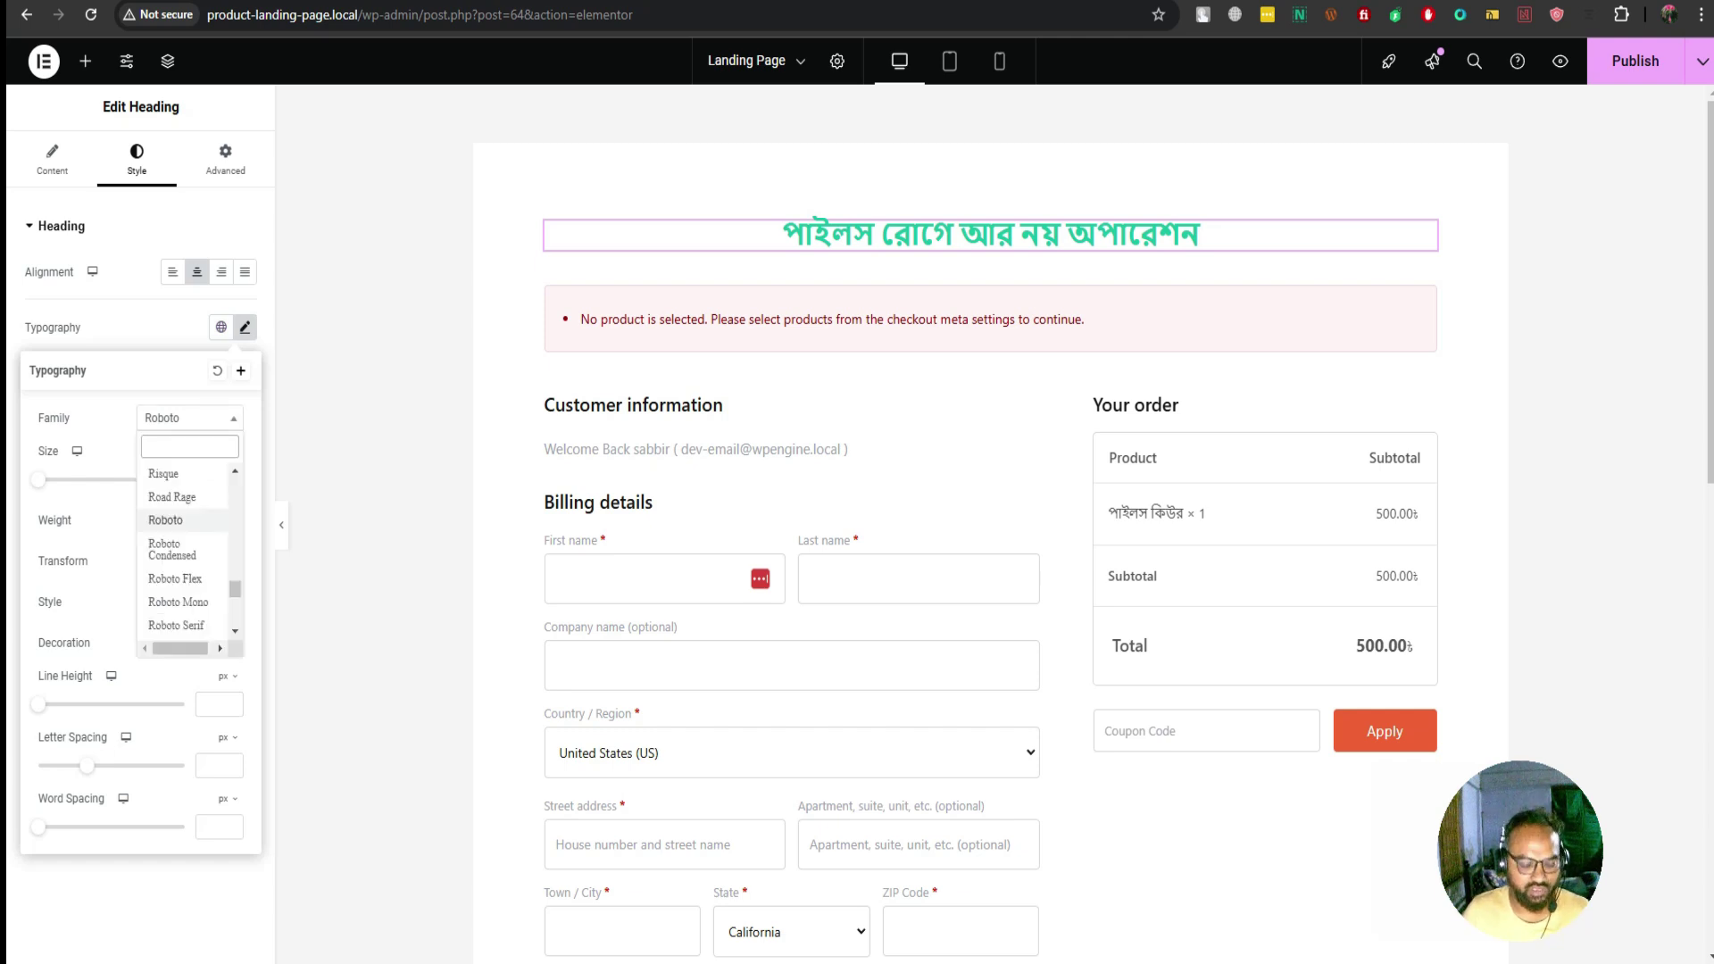
type("h")
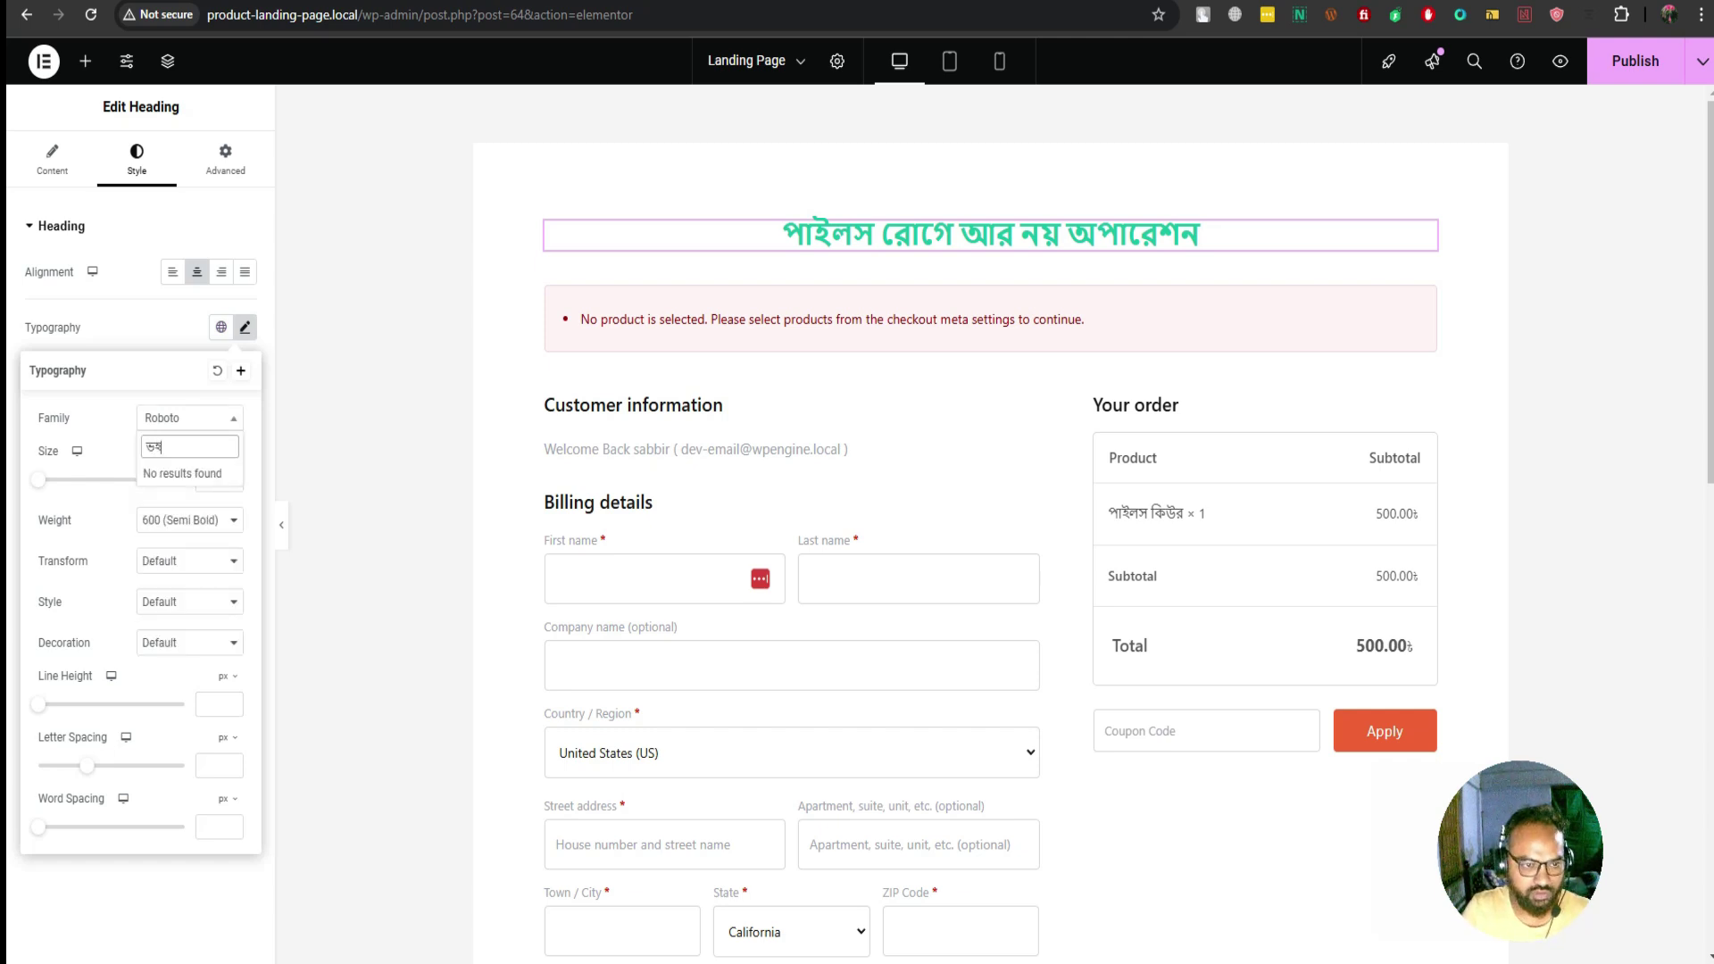
key("BackSpace")
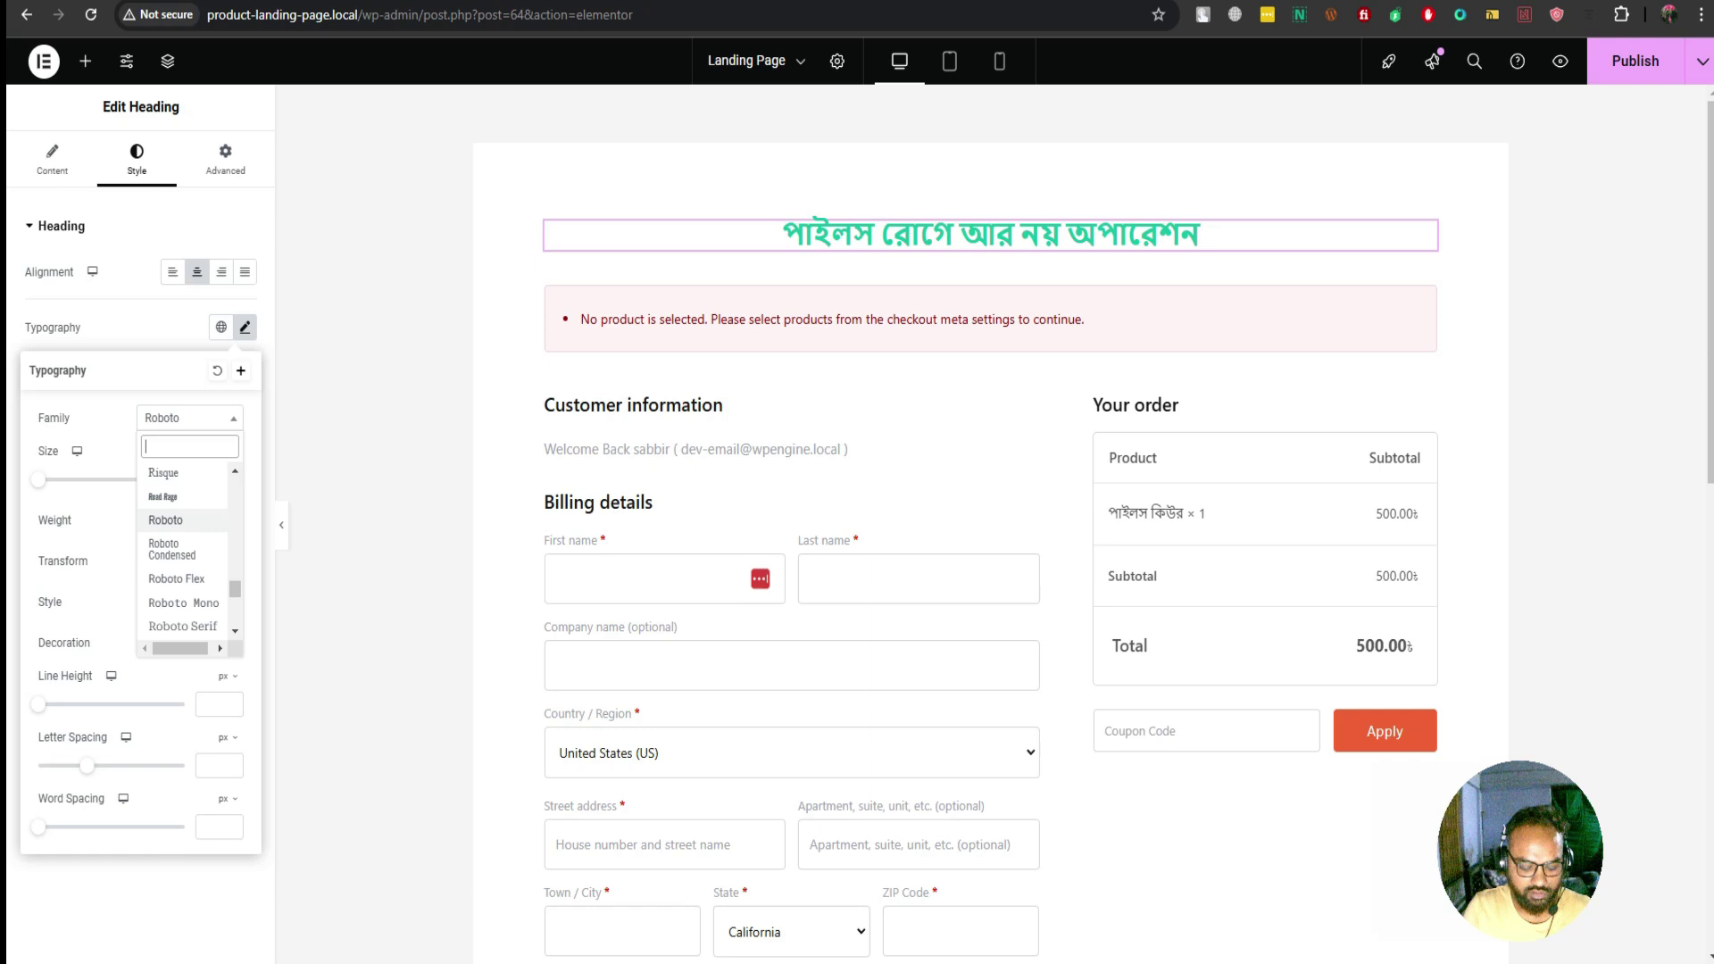
type("Hind")
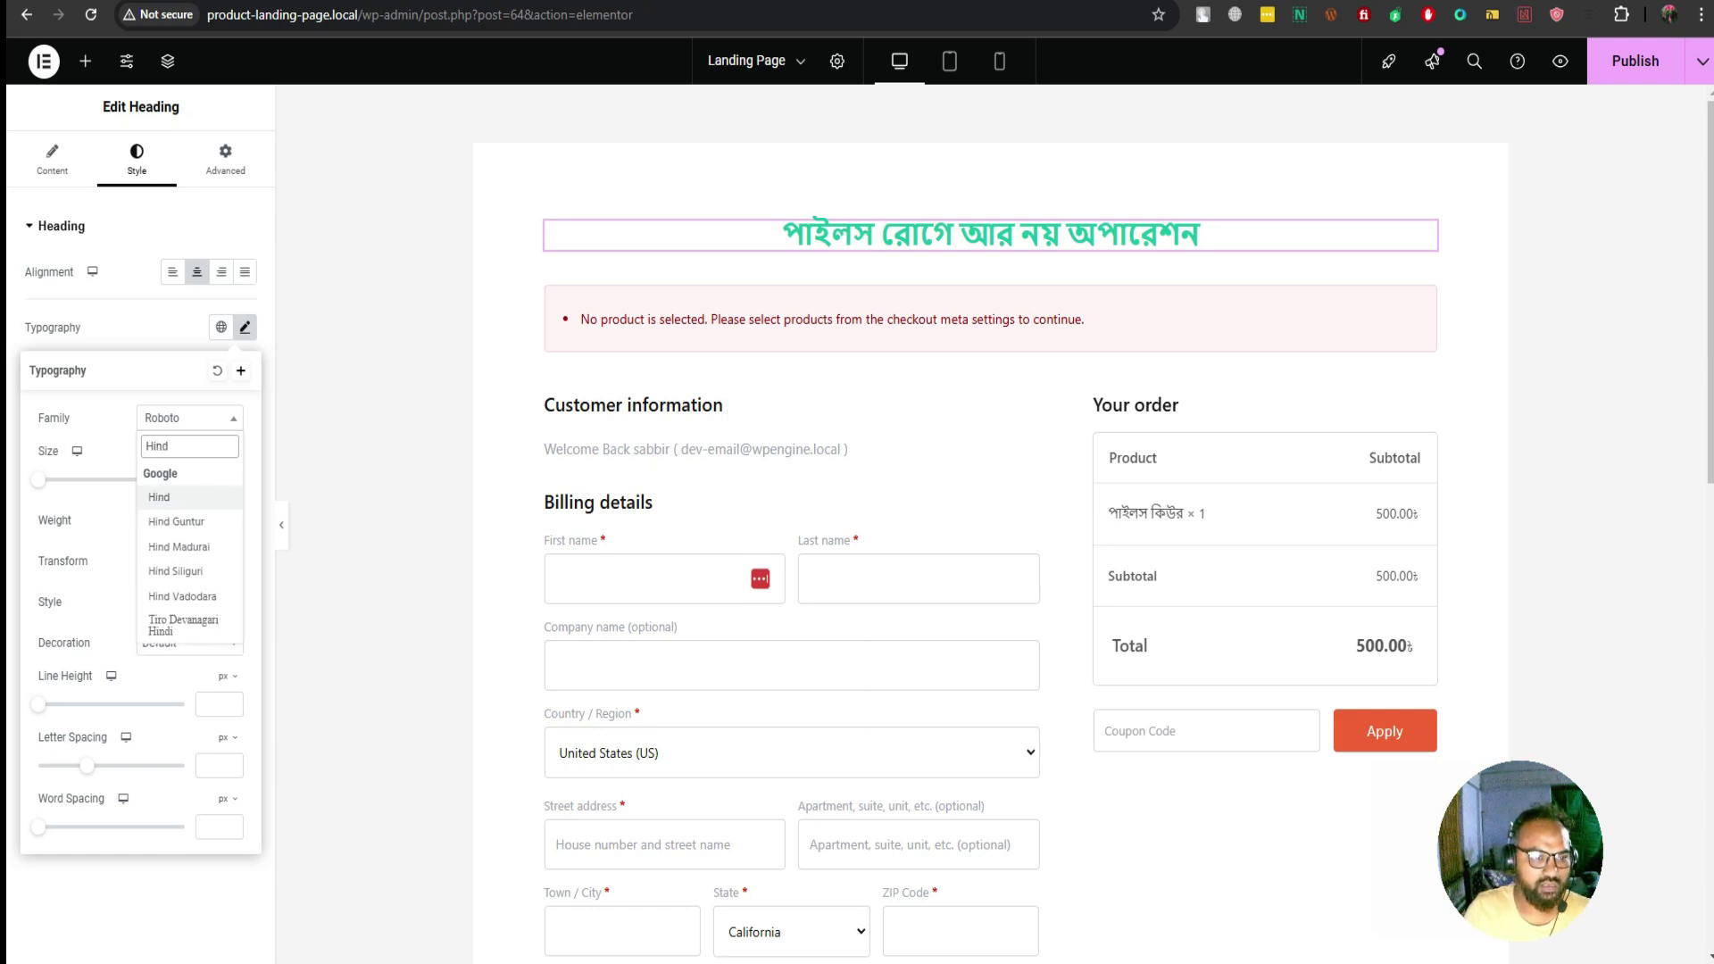
key("Down")
key("Down")
key("Down")
key("Return")
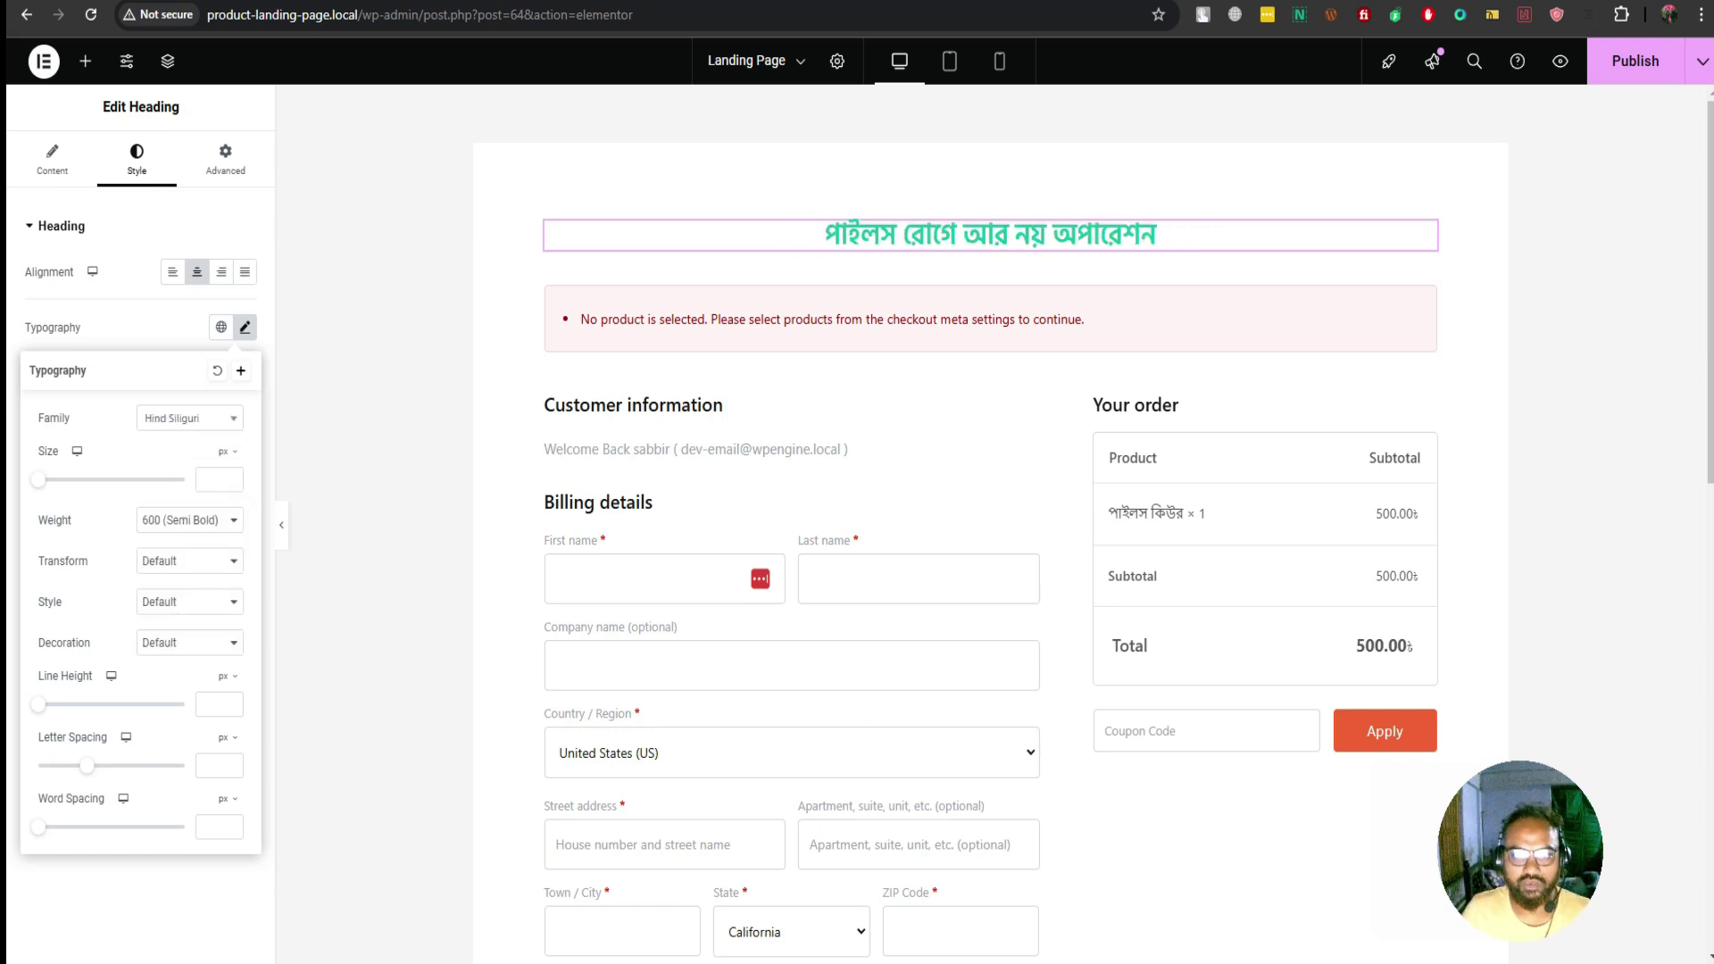
Set the headline weight to 700 (Bold) and font size to 60 px
key("alt+Down")
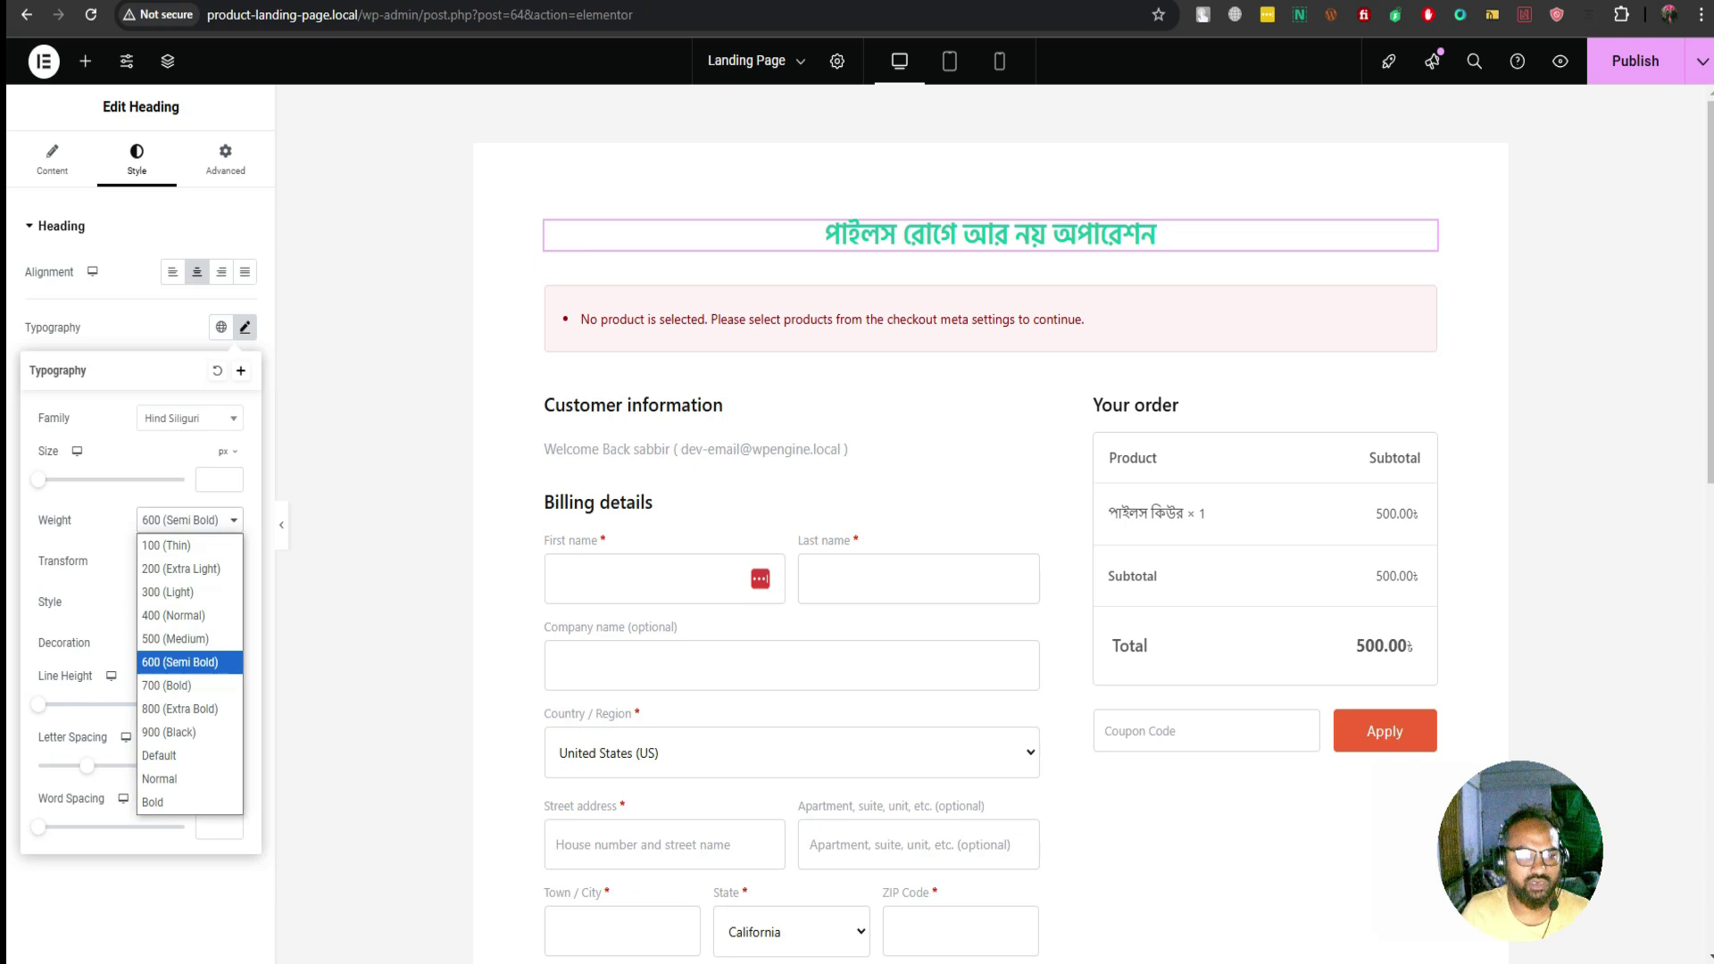
key("Down")
key("Return")
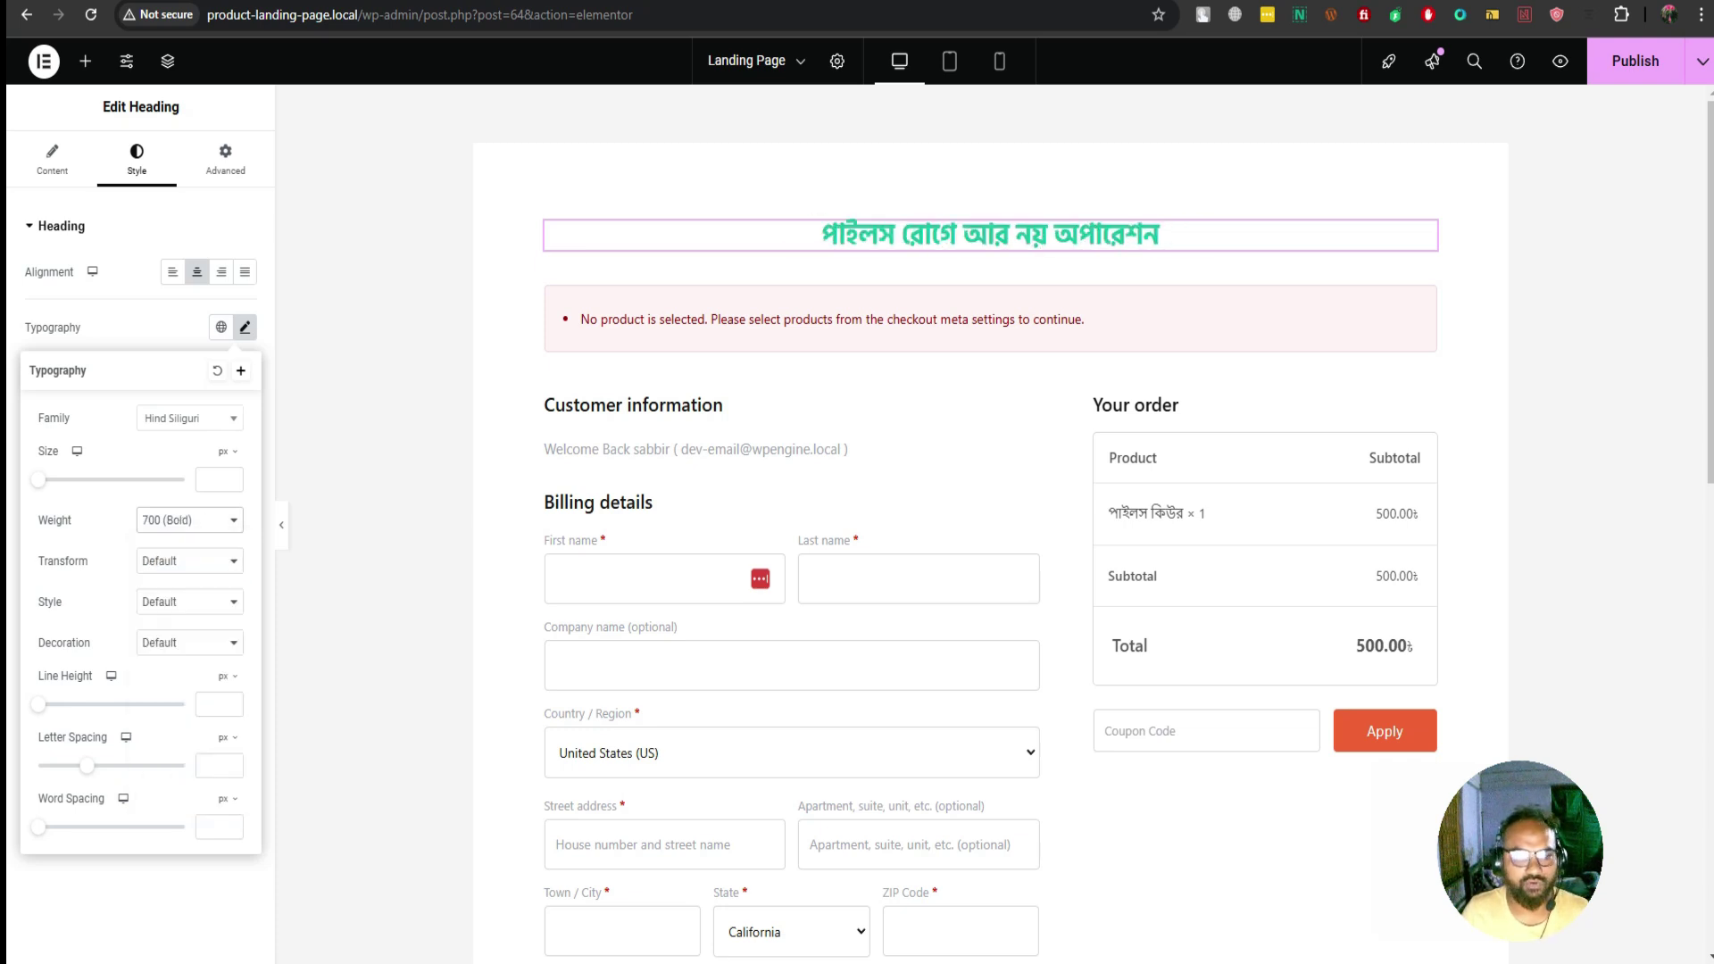
left_click(207, 479)
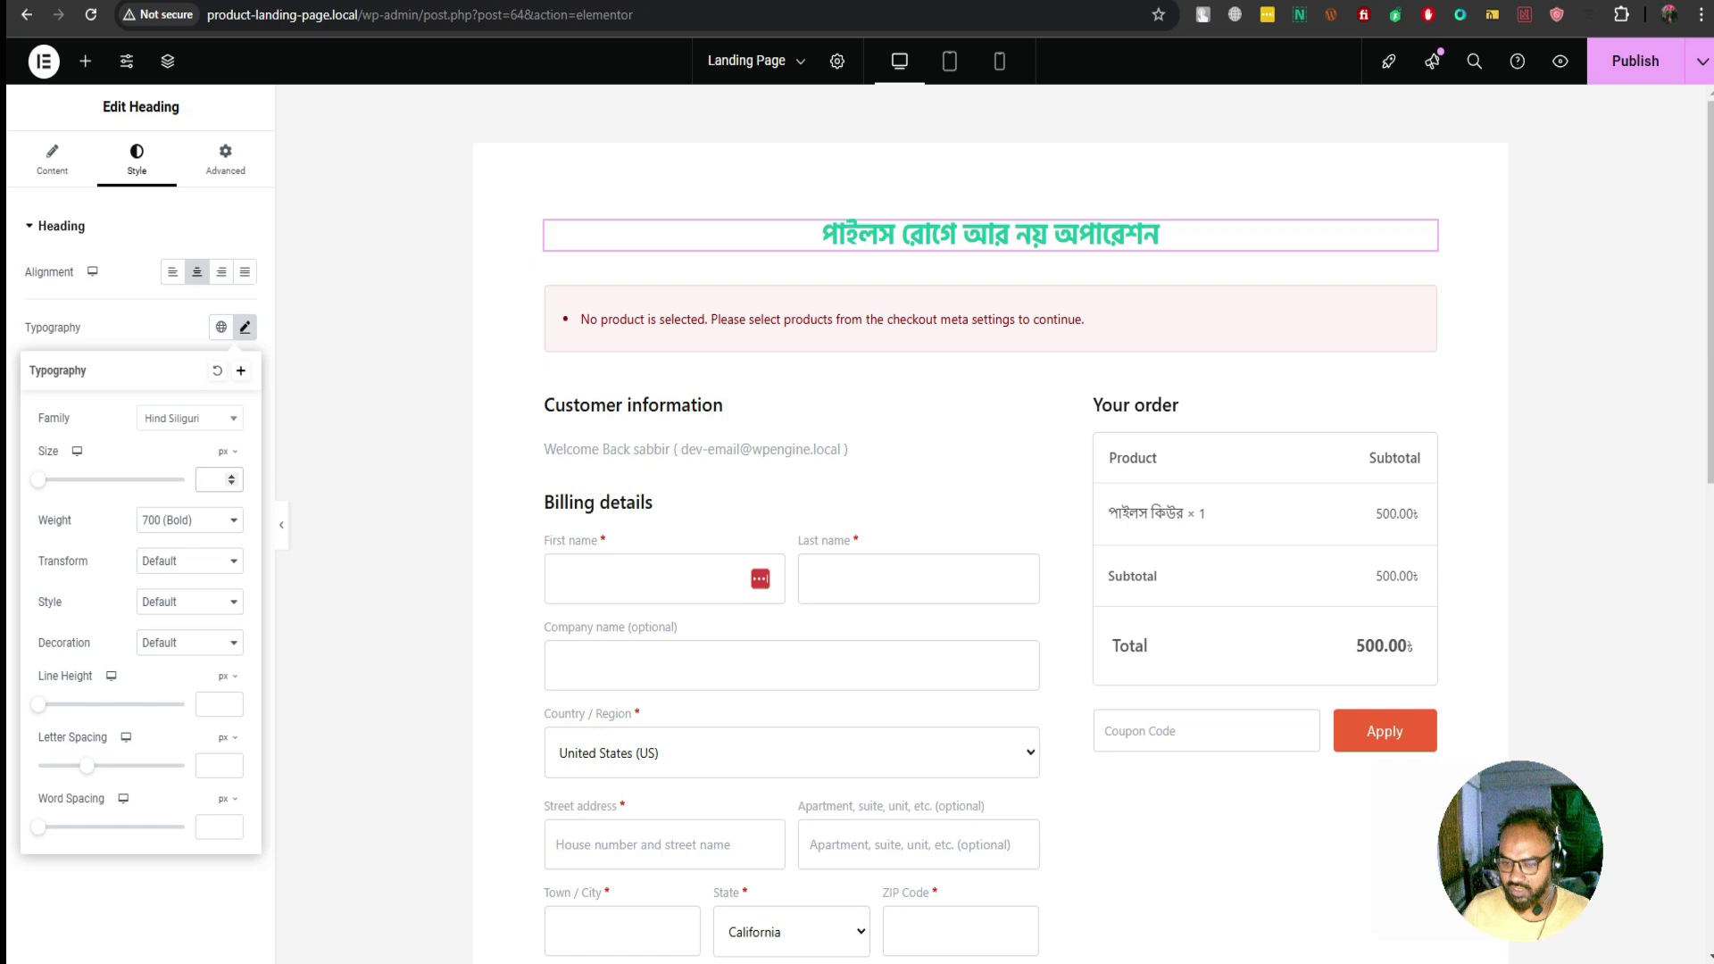
type("40")
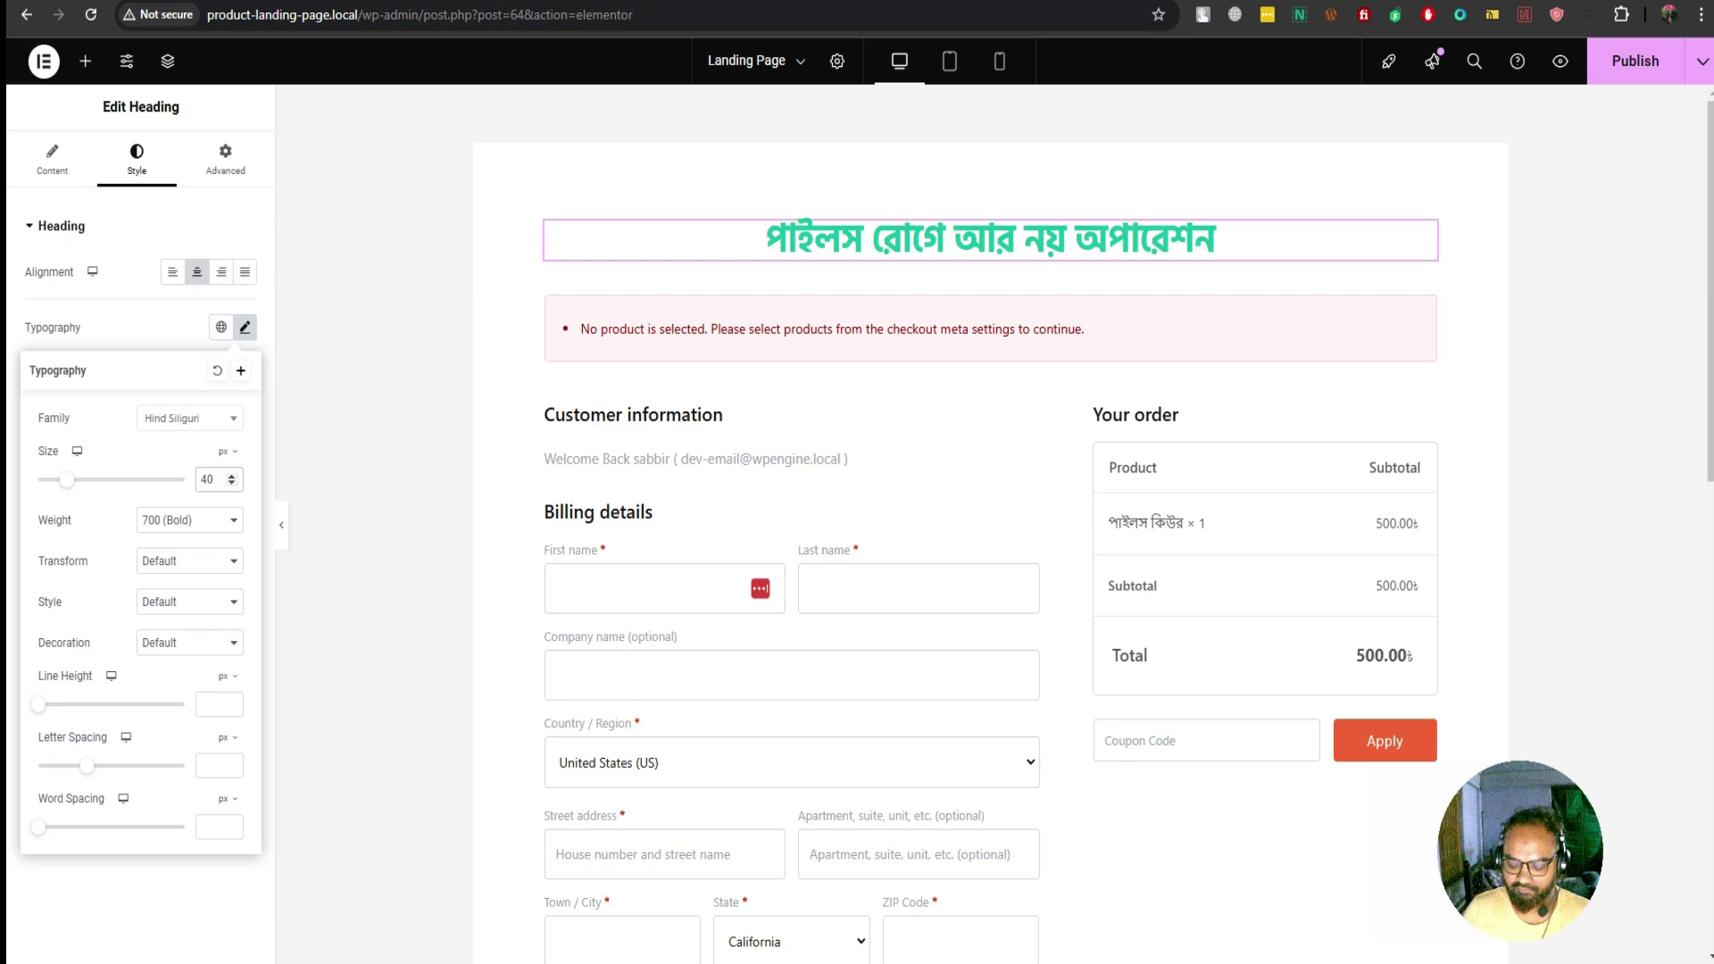
key("BackSpace")
key("BackSpace")
type("60")
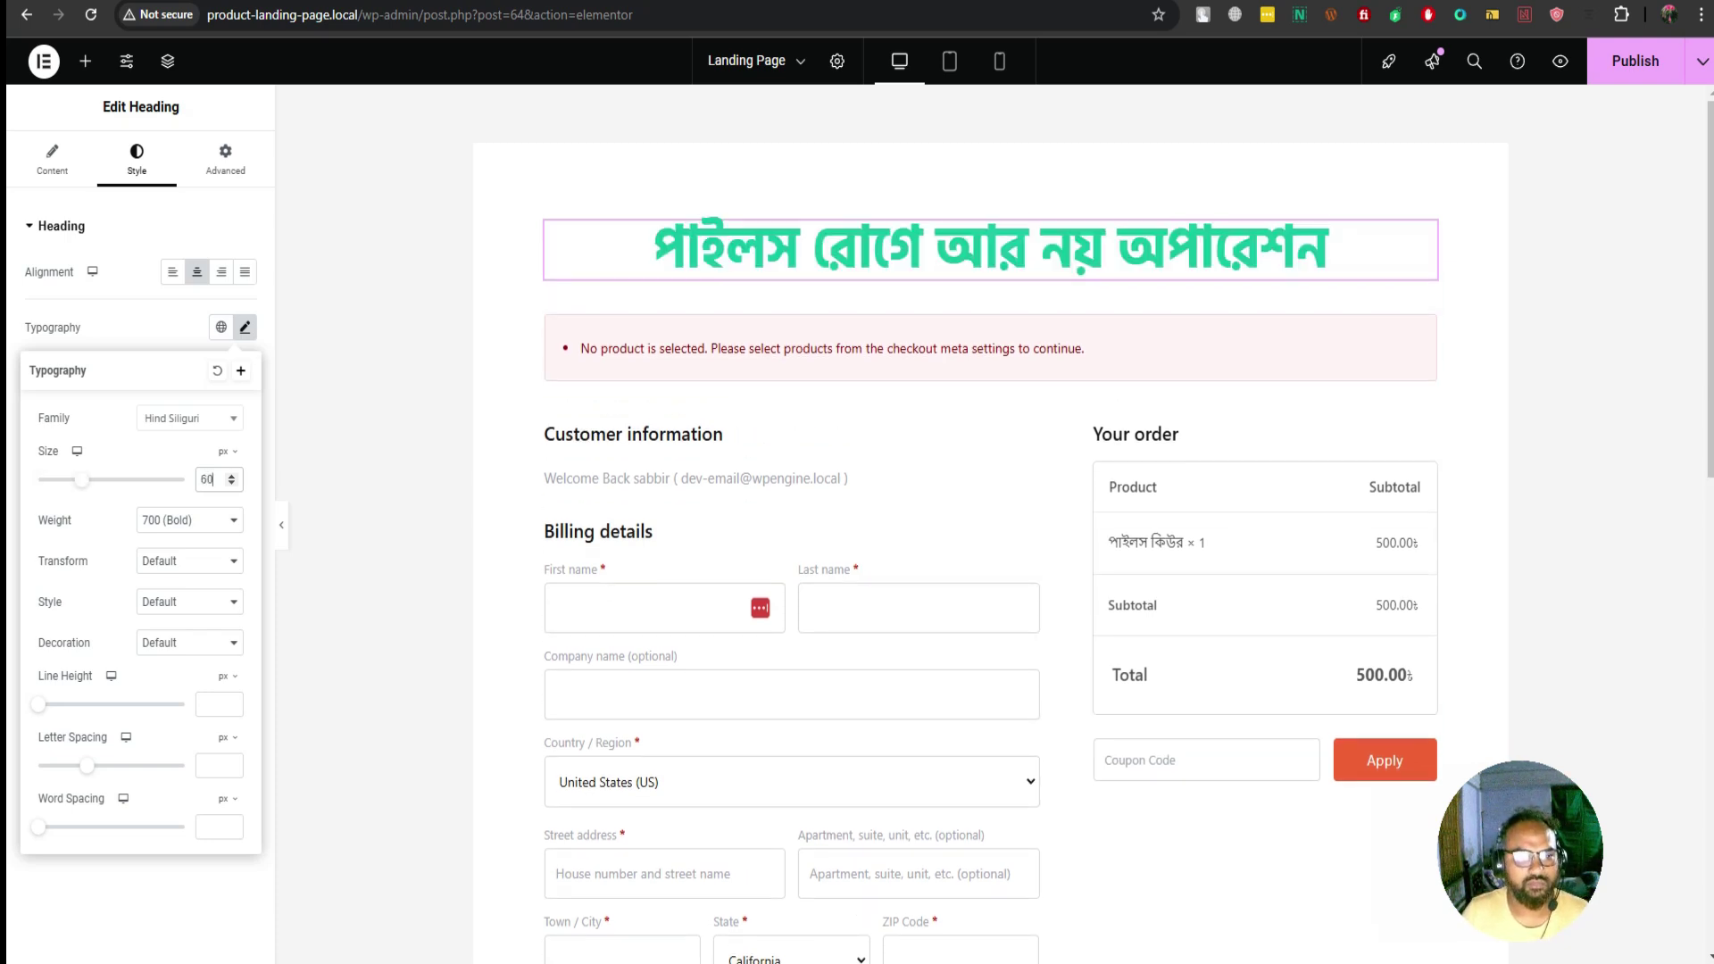
key("Escape")
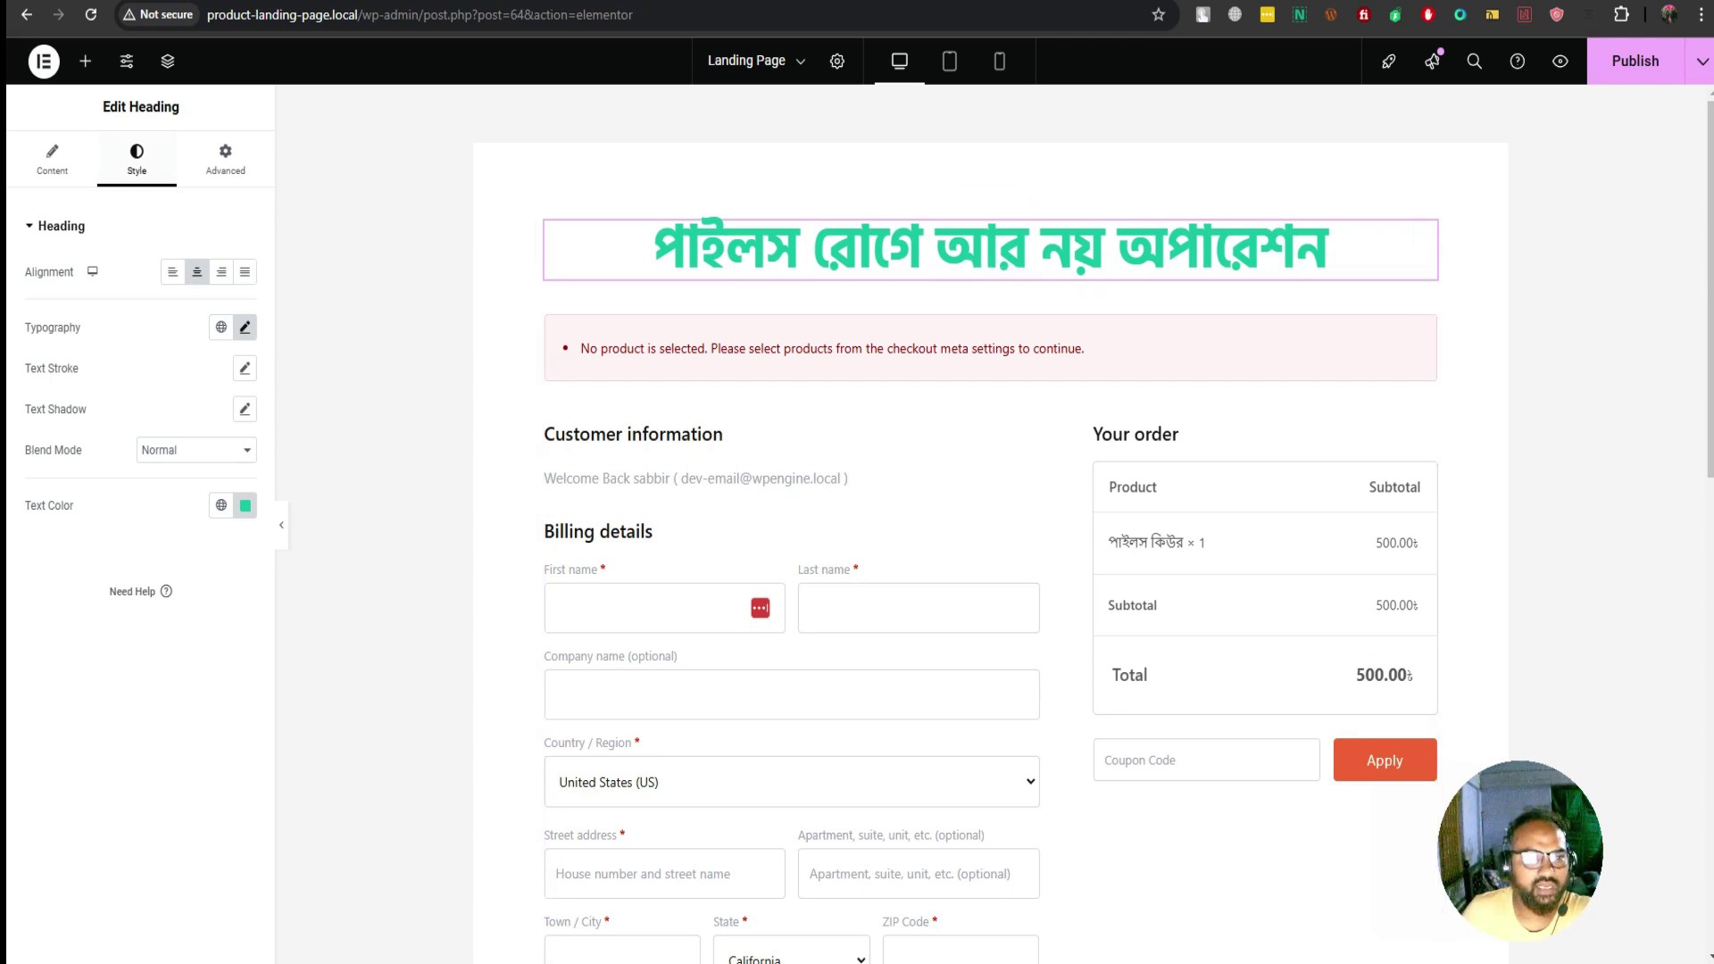
Add a Text Editor widget below the headline and paste the reference site's Bengali paragraph
left_click(85, 61)
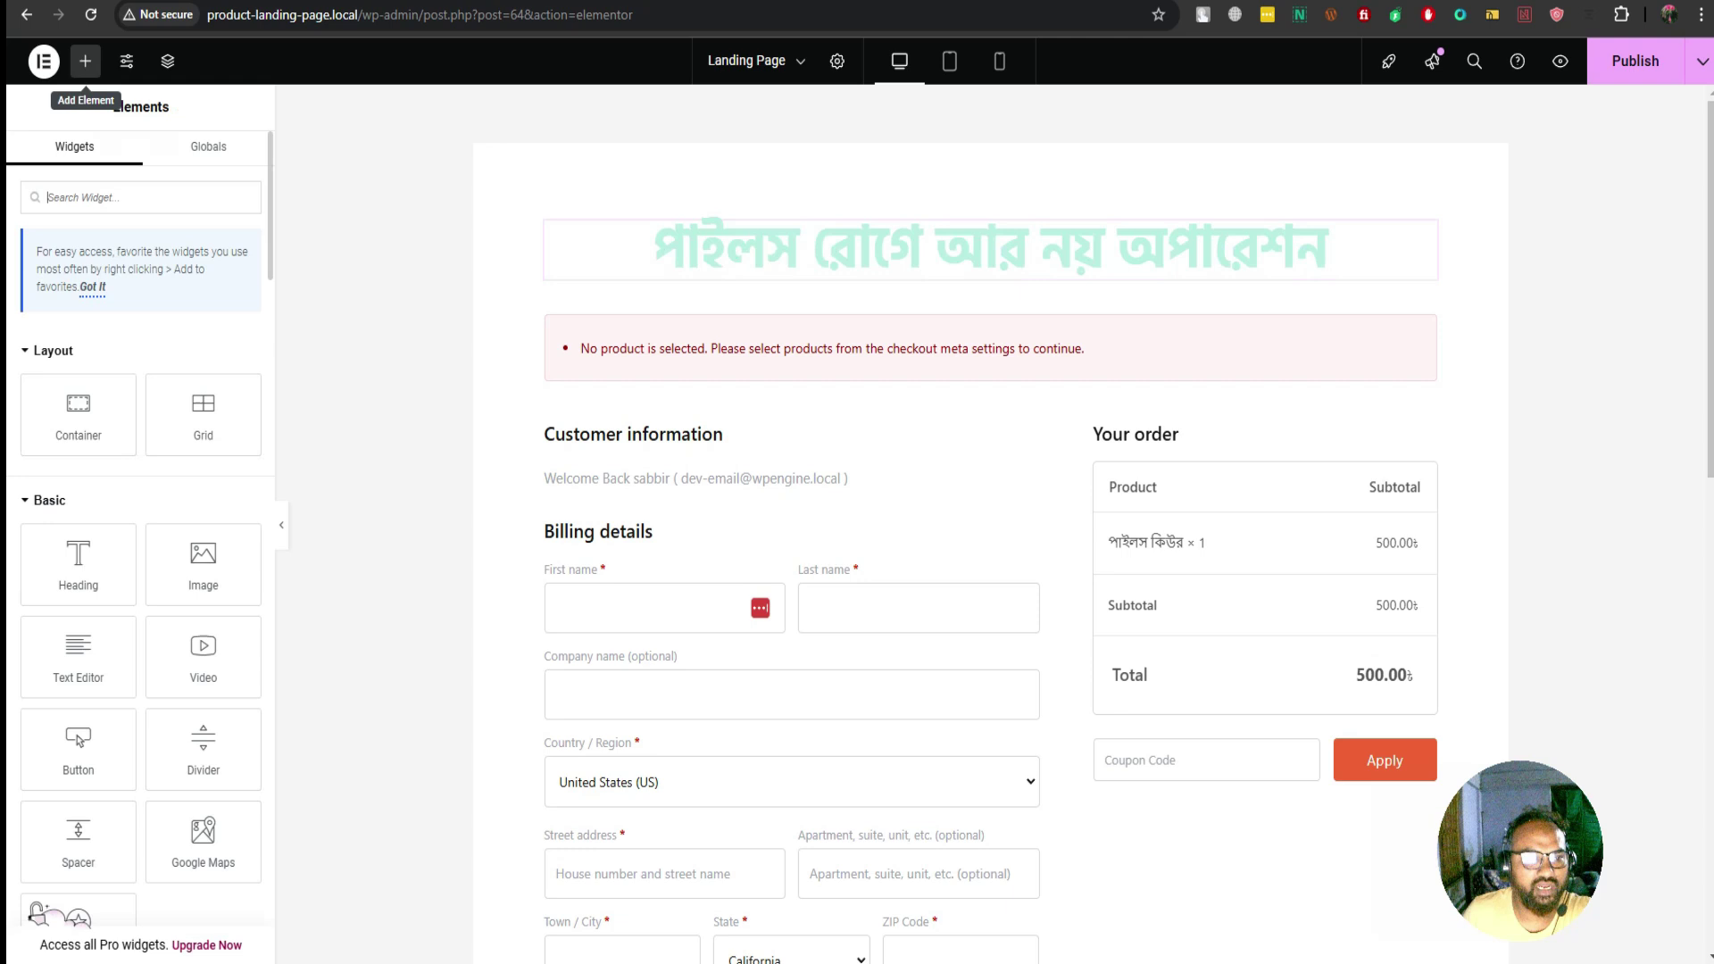
left_click_drag(79, 656, 924, 303)
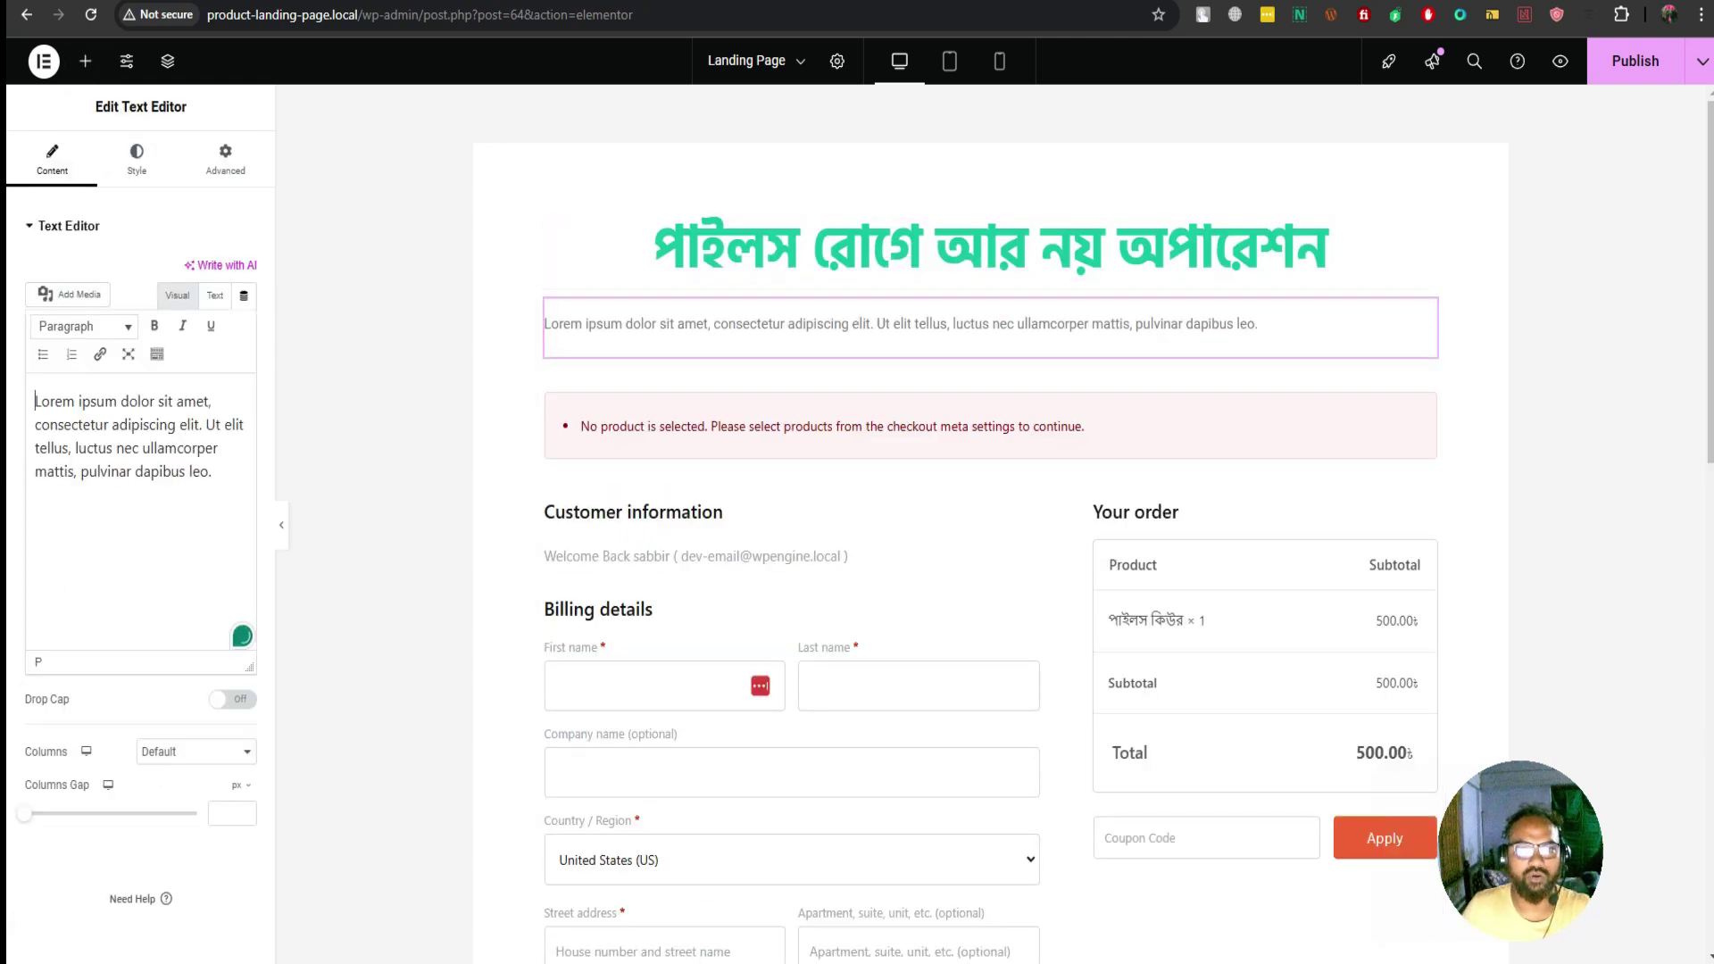
key("ctrl+Tab")
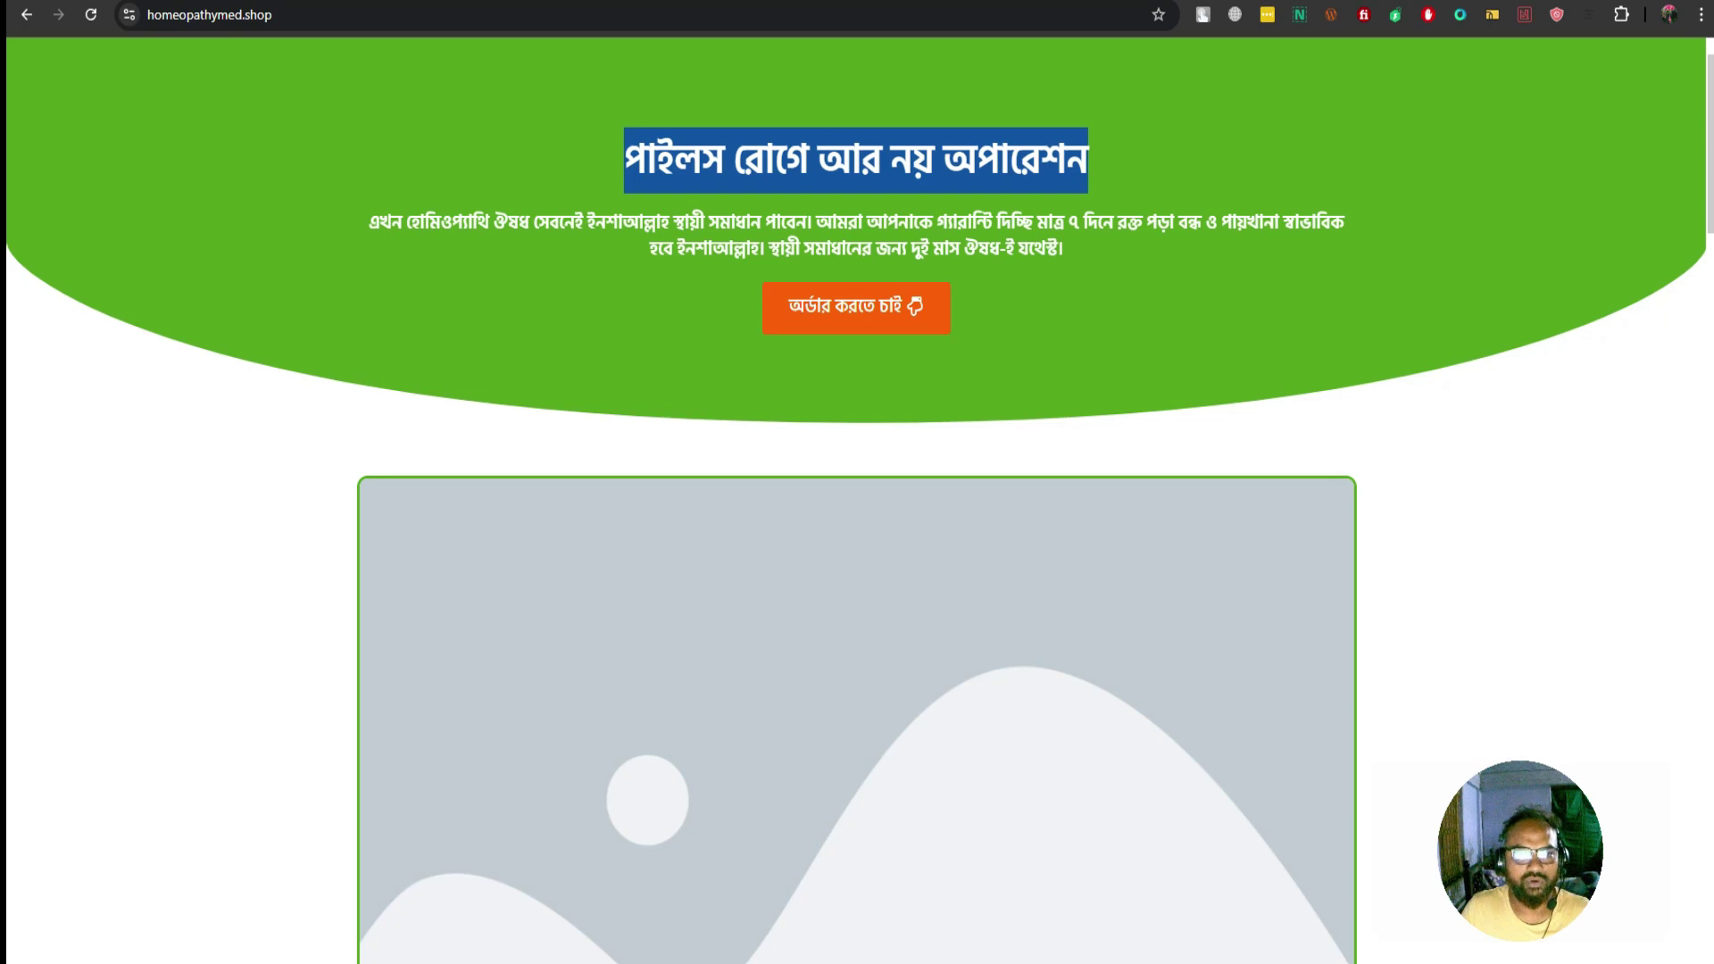
left_click_drag(369, 221, 1063, 250)
key("ctrl+c")
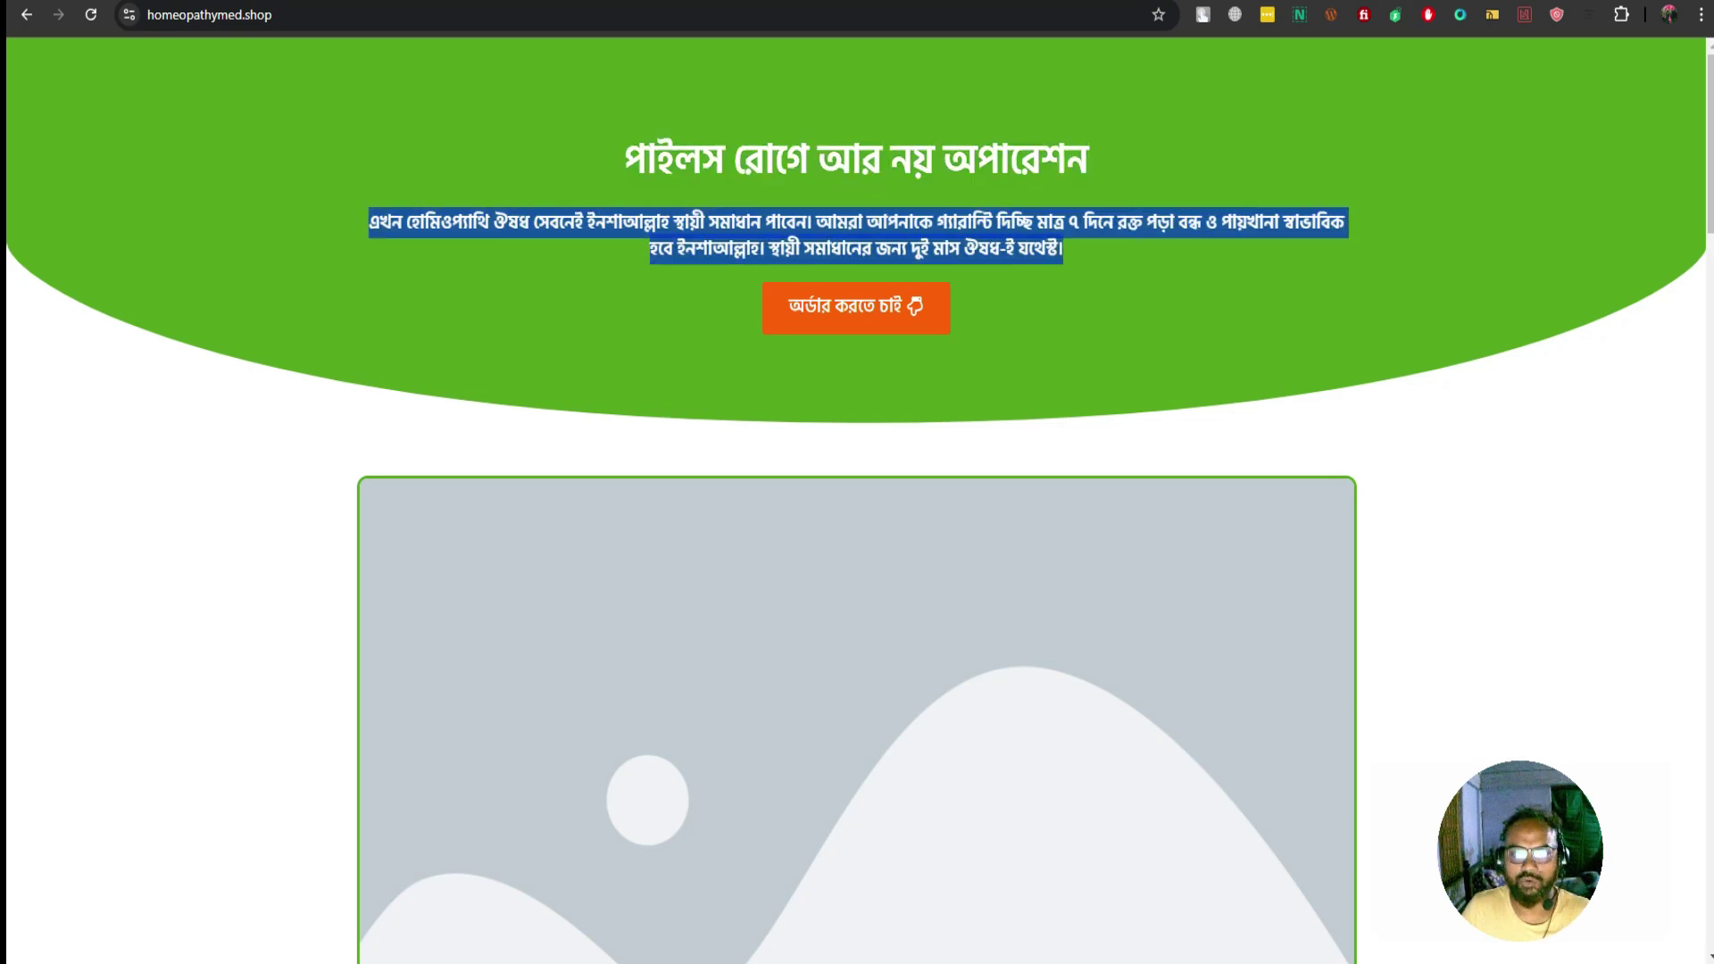
key("ctrl+Tab")
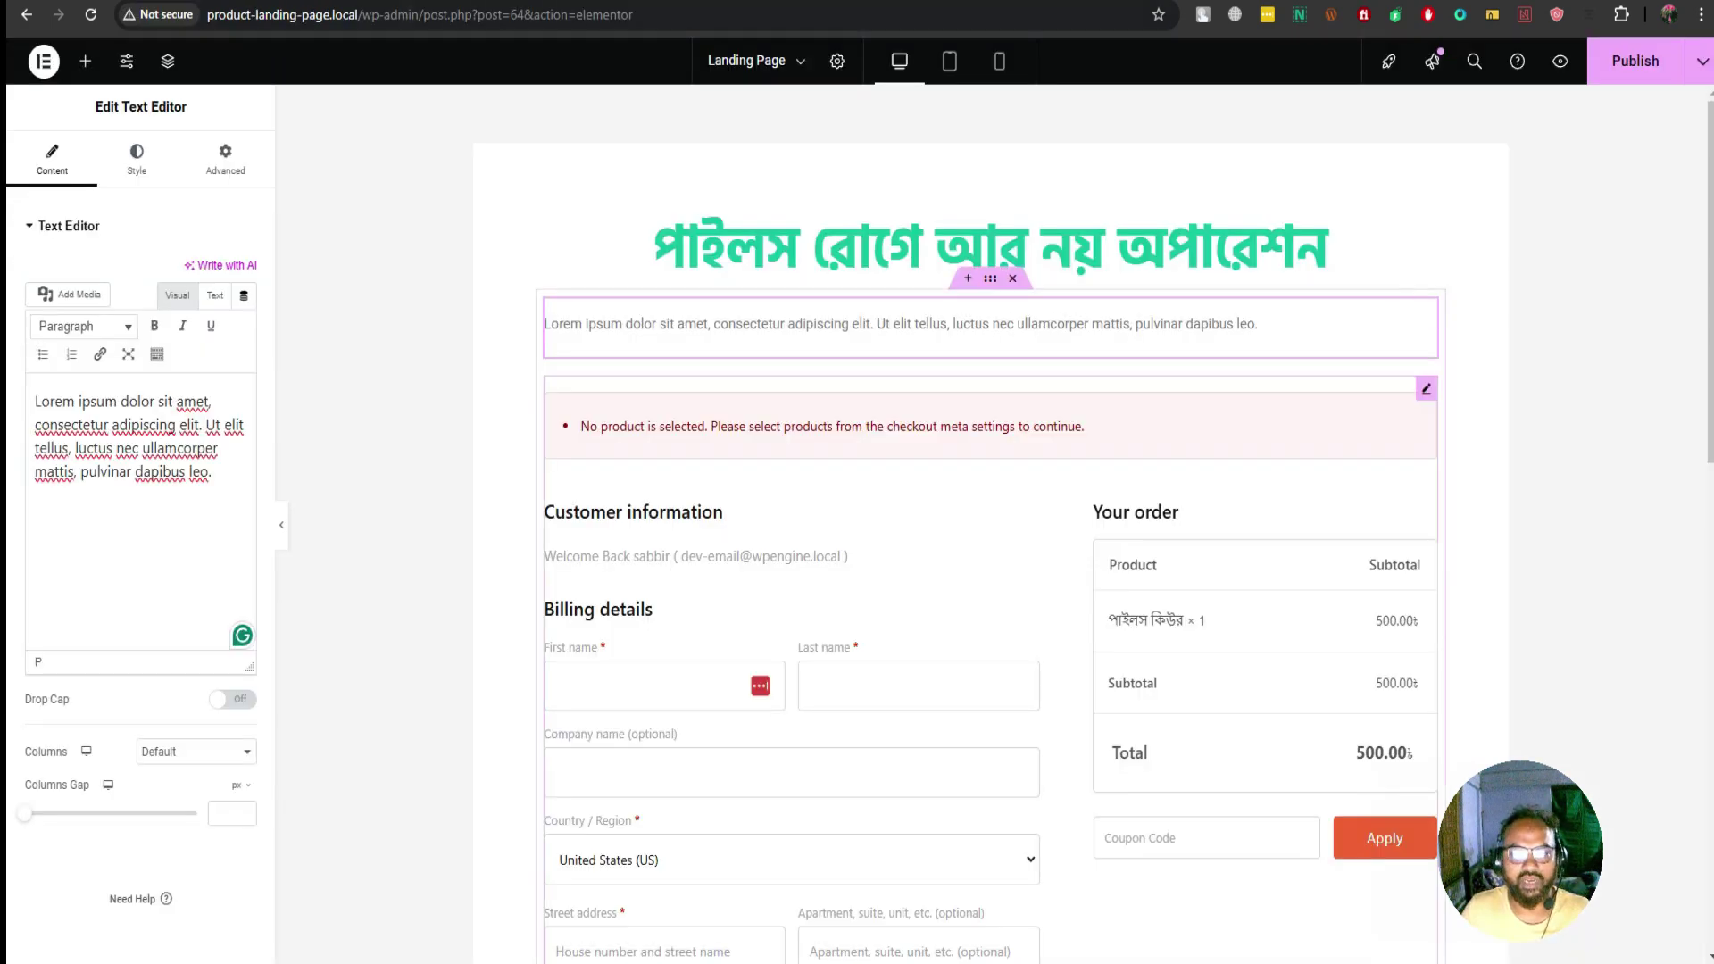
key("ctrl+a")
key("ctrl+v")
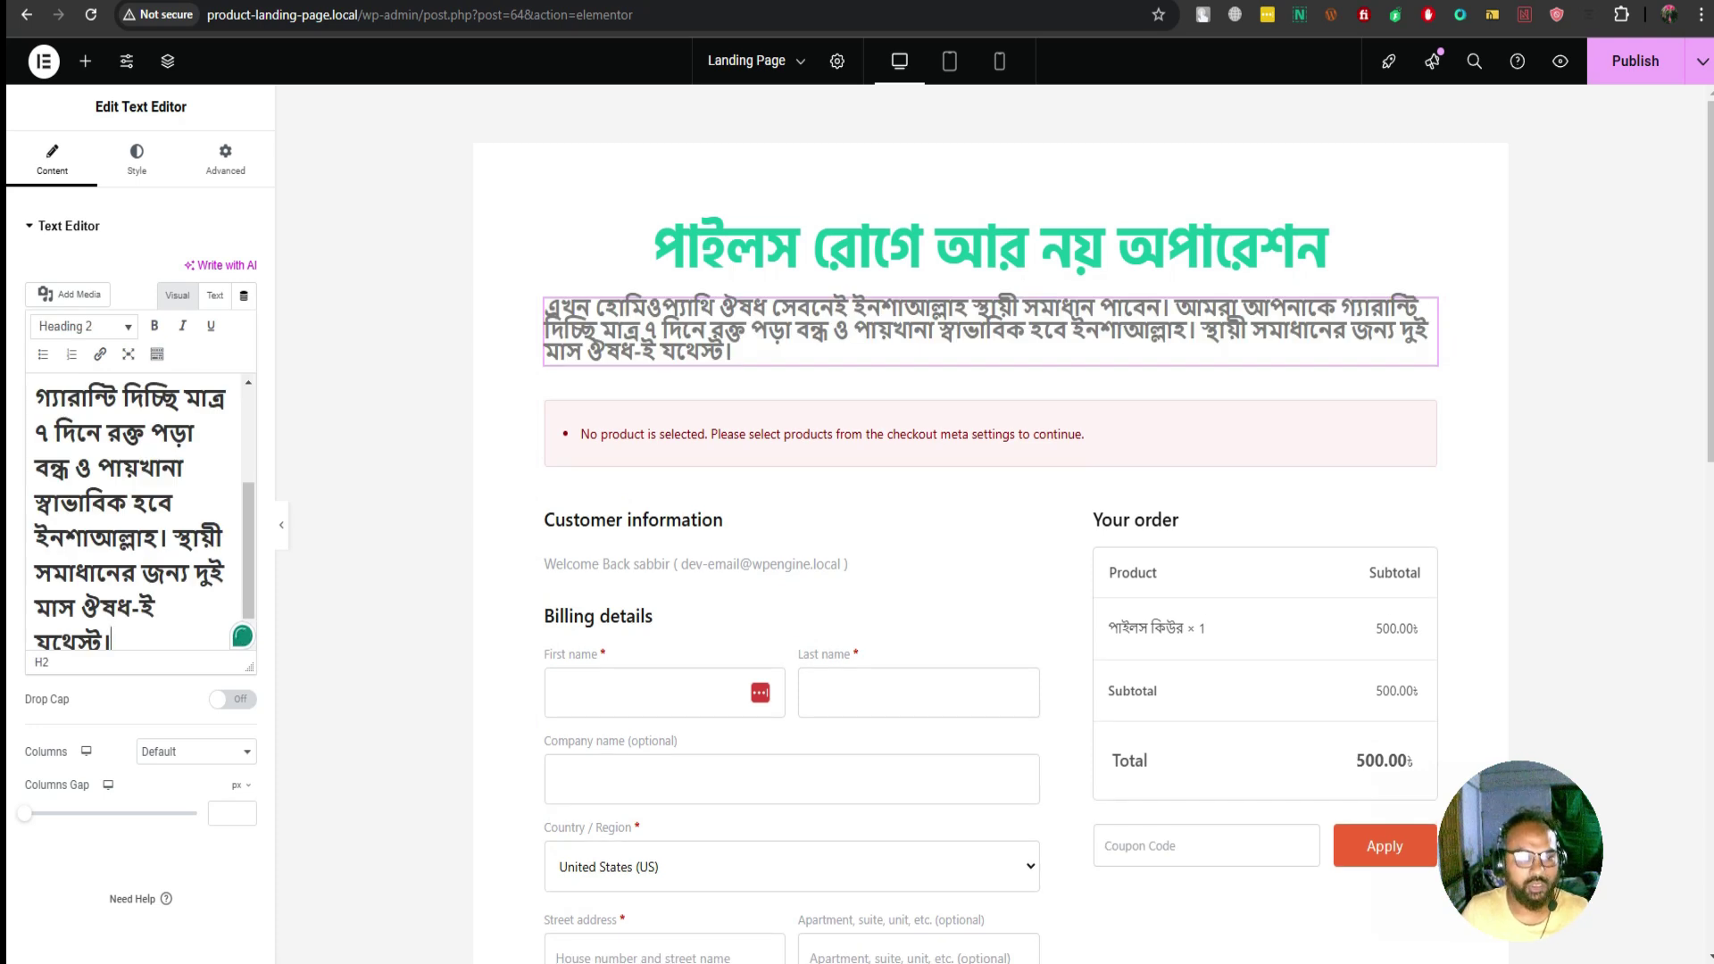
Re-paste the Bengali paragraph as plain text over the Lorem ipsum placeholder
key("ctrl+z")
right_click(61, 438)
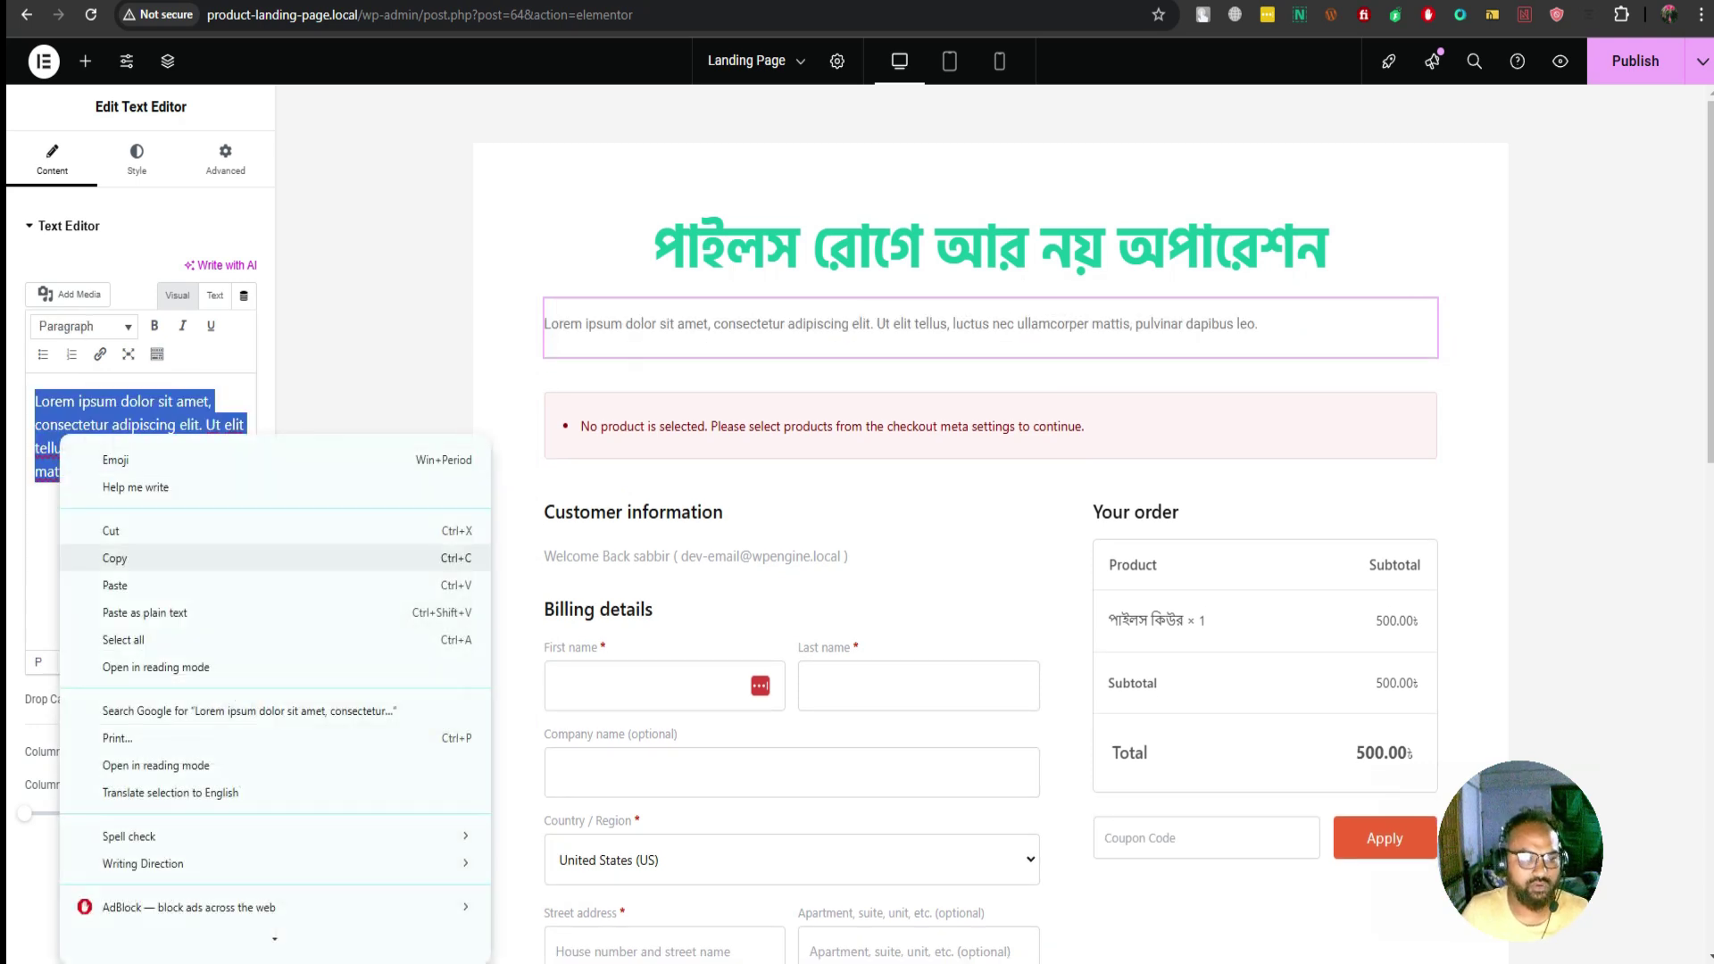
left_click(145, 612)
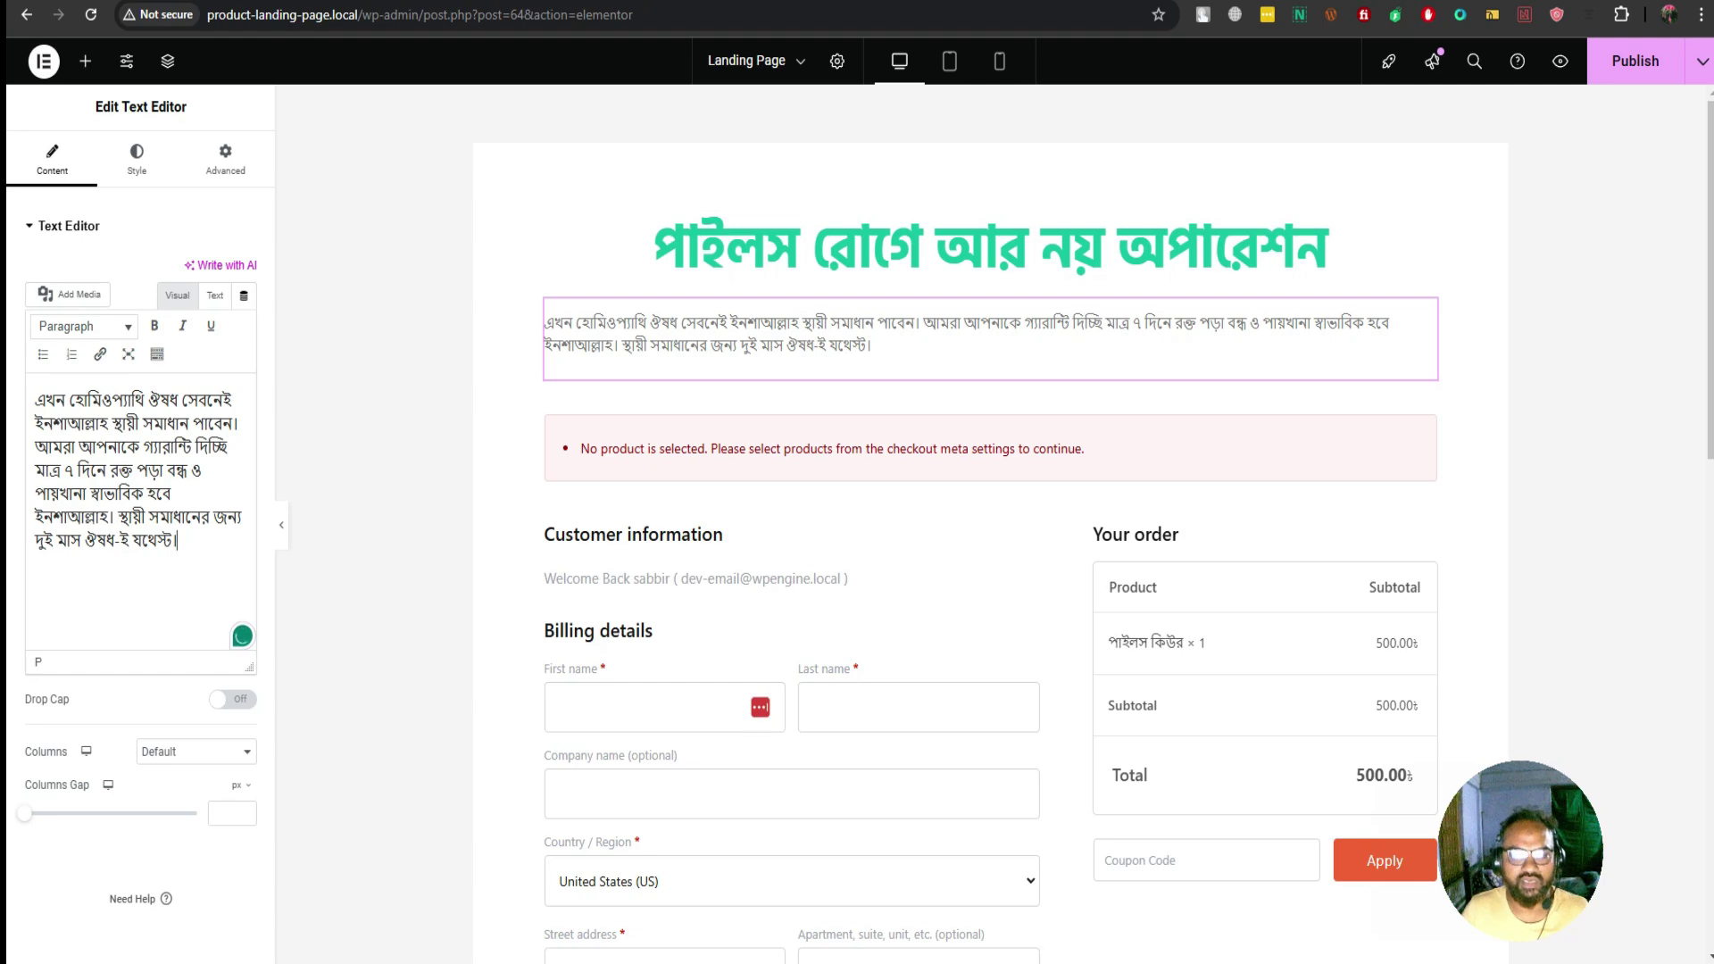
key("shift+Home")
key("shift+Up")
key("shift+Up")
key("shift+Up")
key("shift+Up")
key("shift+Up")
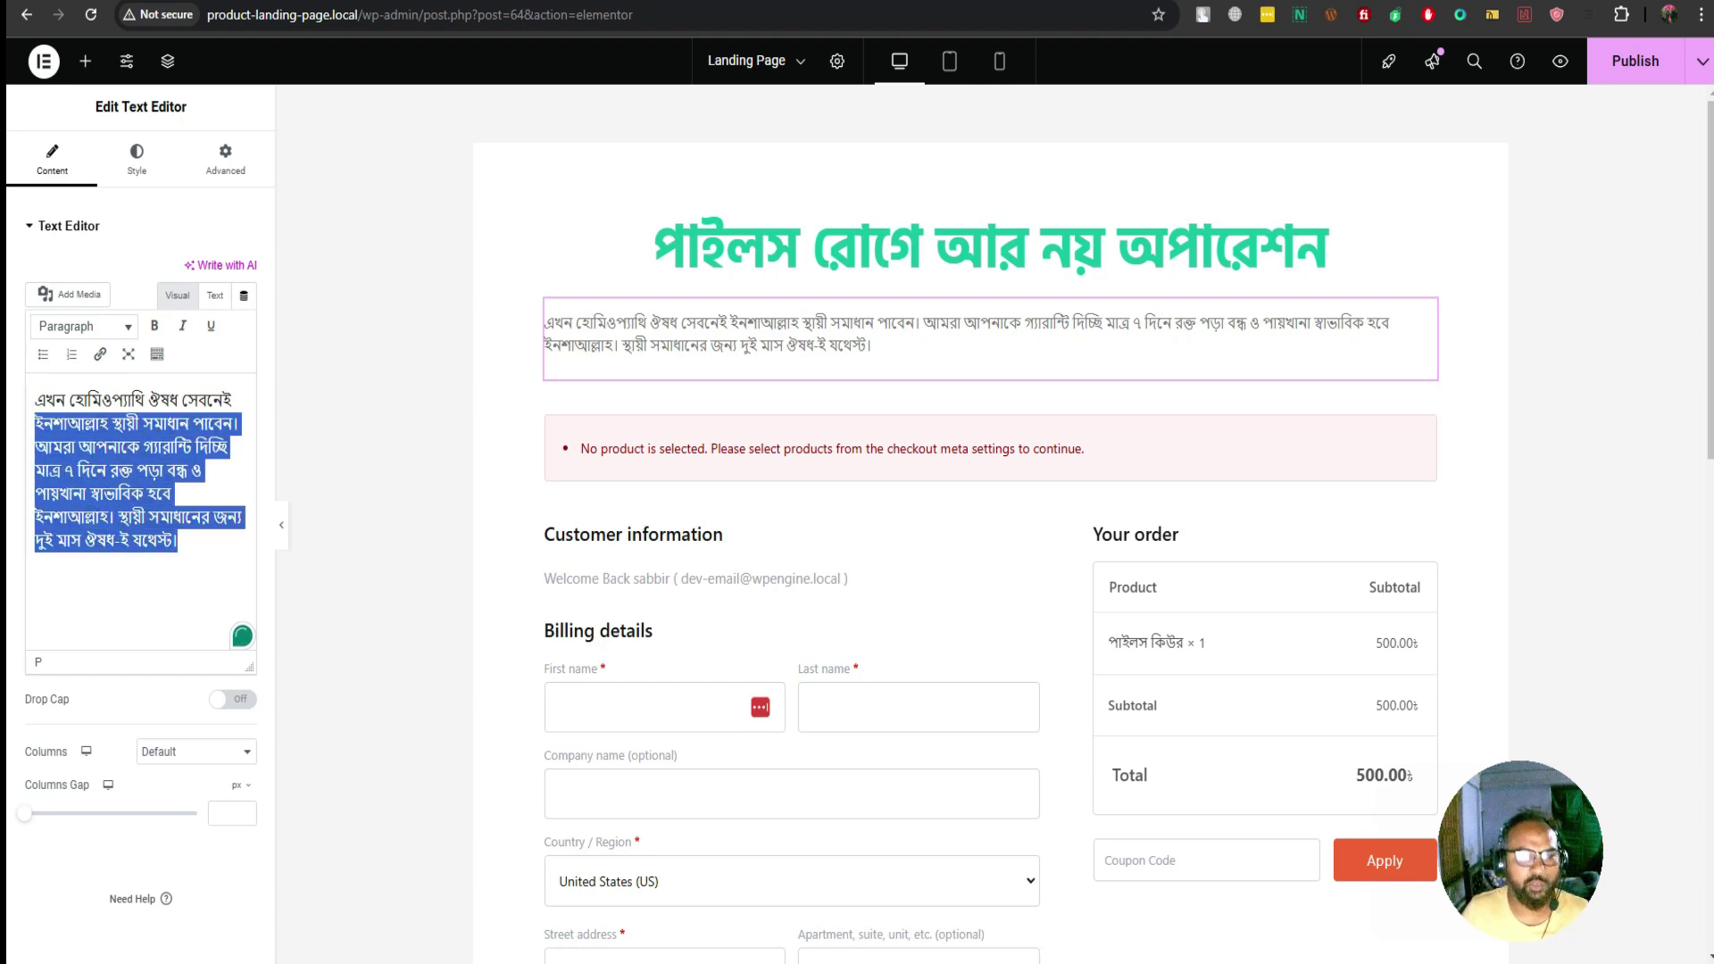
key("shift+Up")
key("ctrl+Tab")
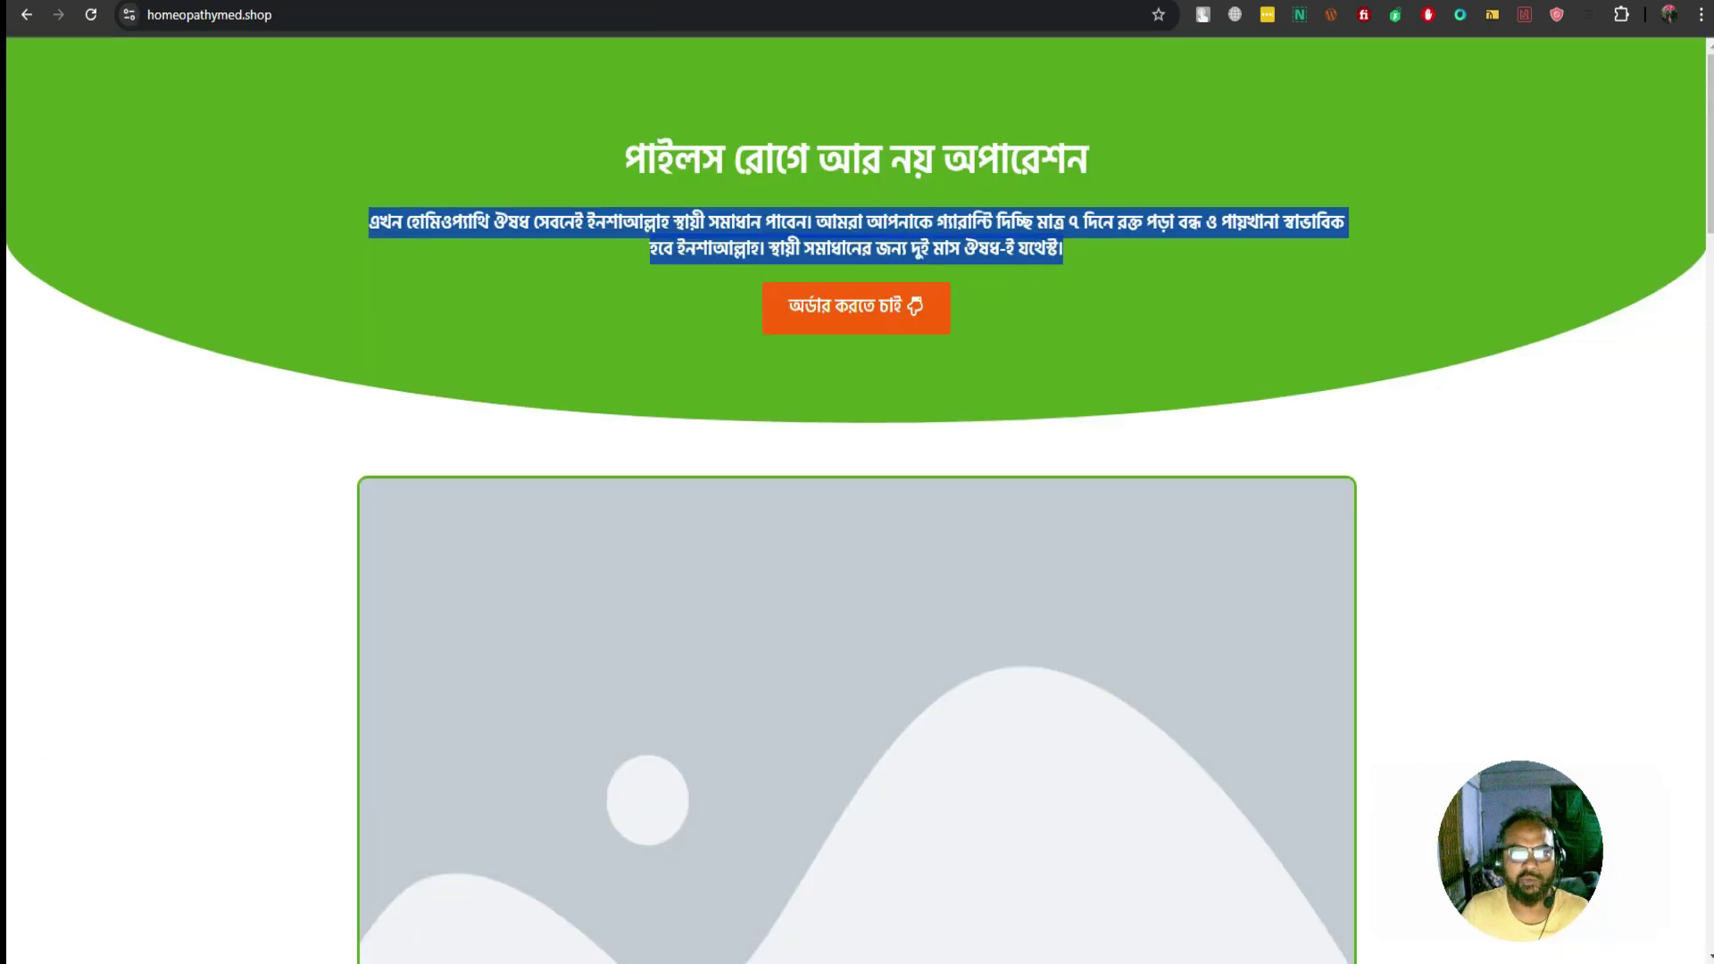
key("ctrl+shift+Tab")
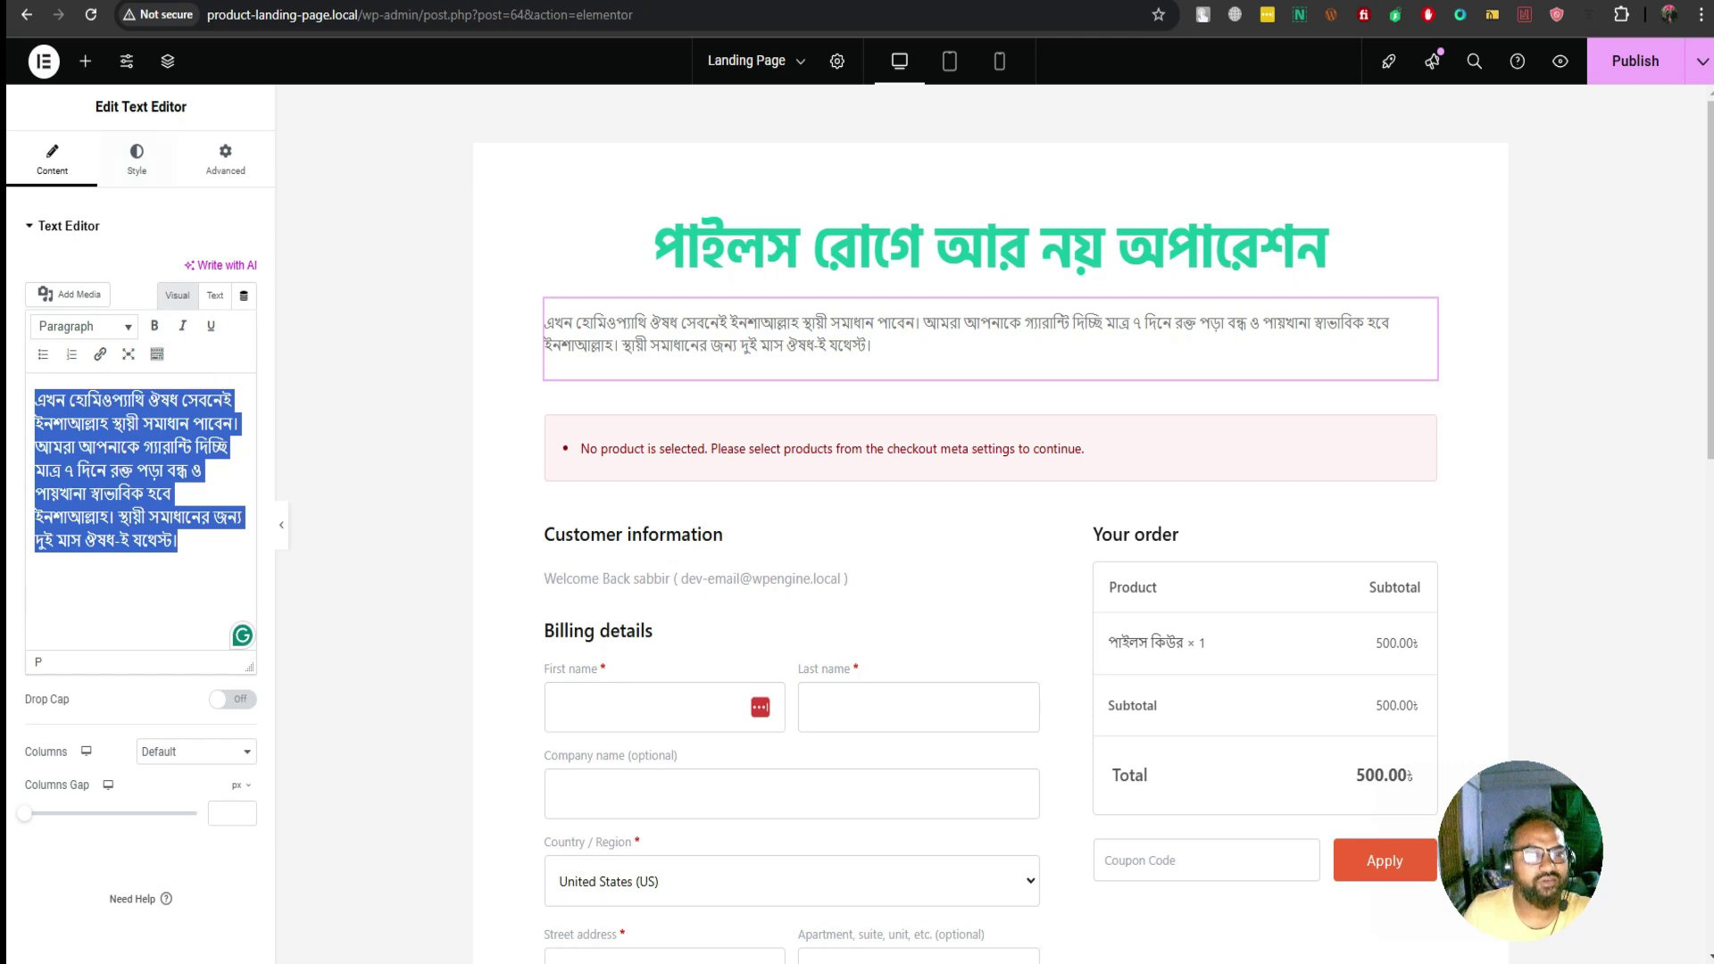
left_click(136, 161)
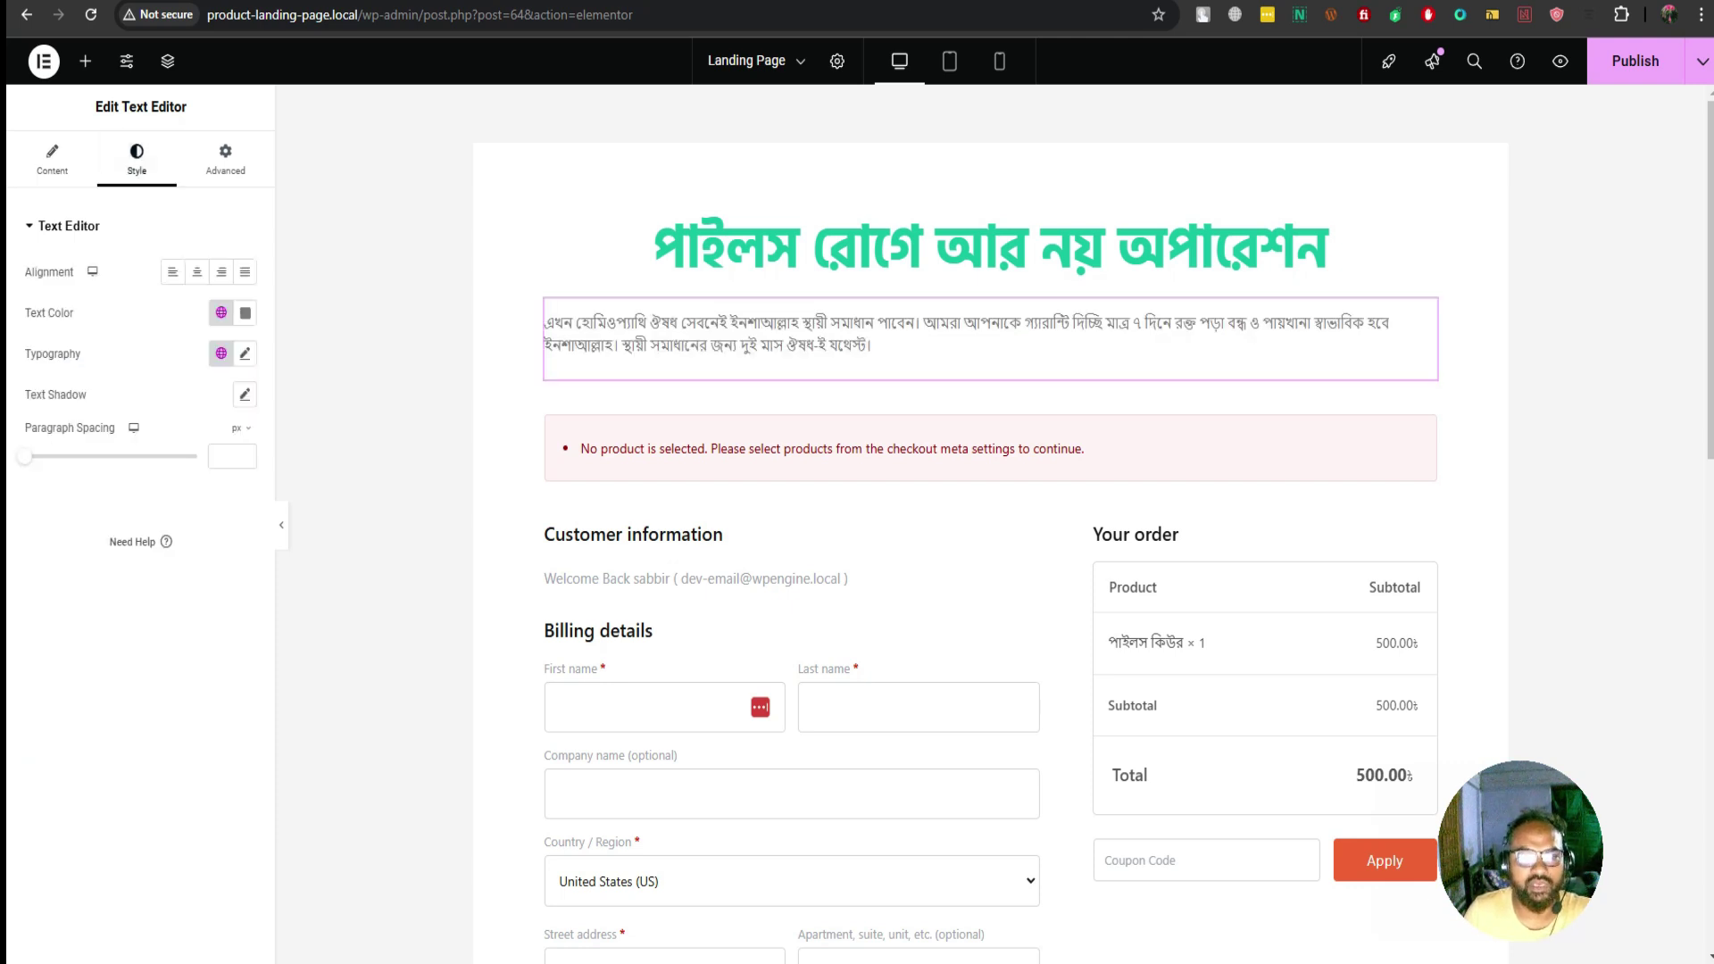
Center-align the paragraph and make its text black (#000000)
left_click(196, 271)
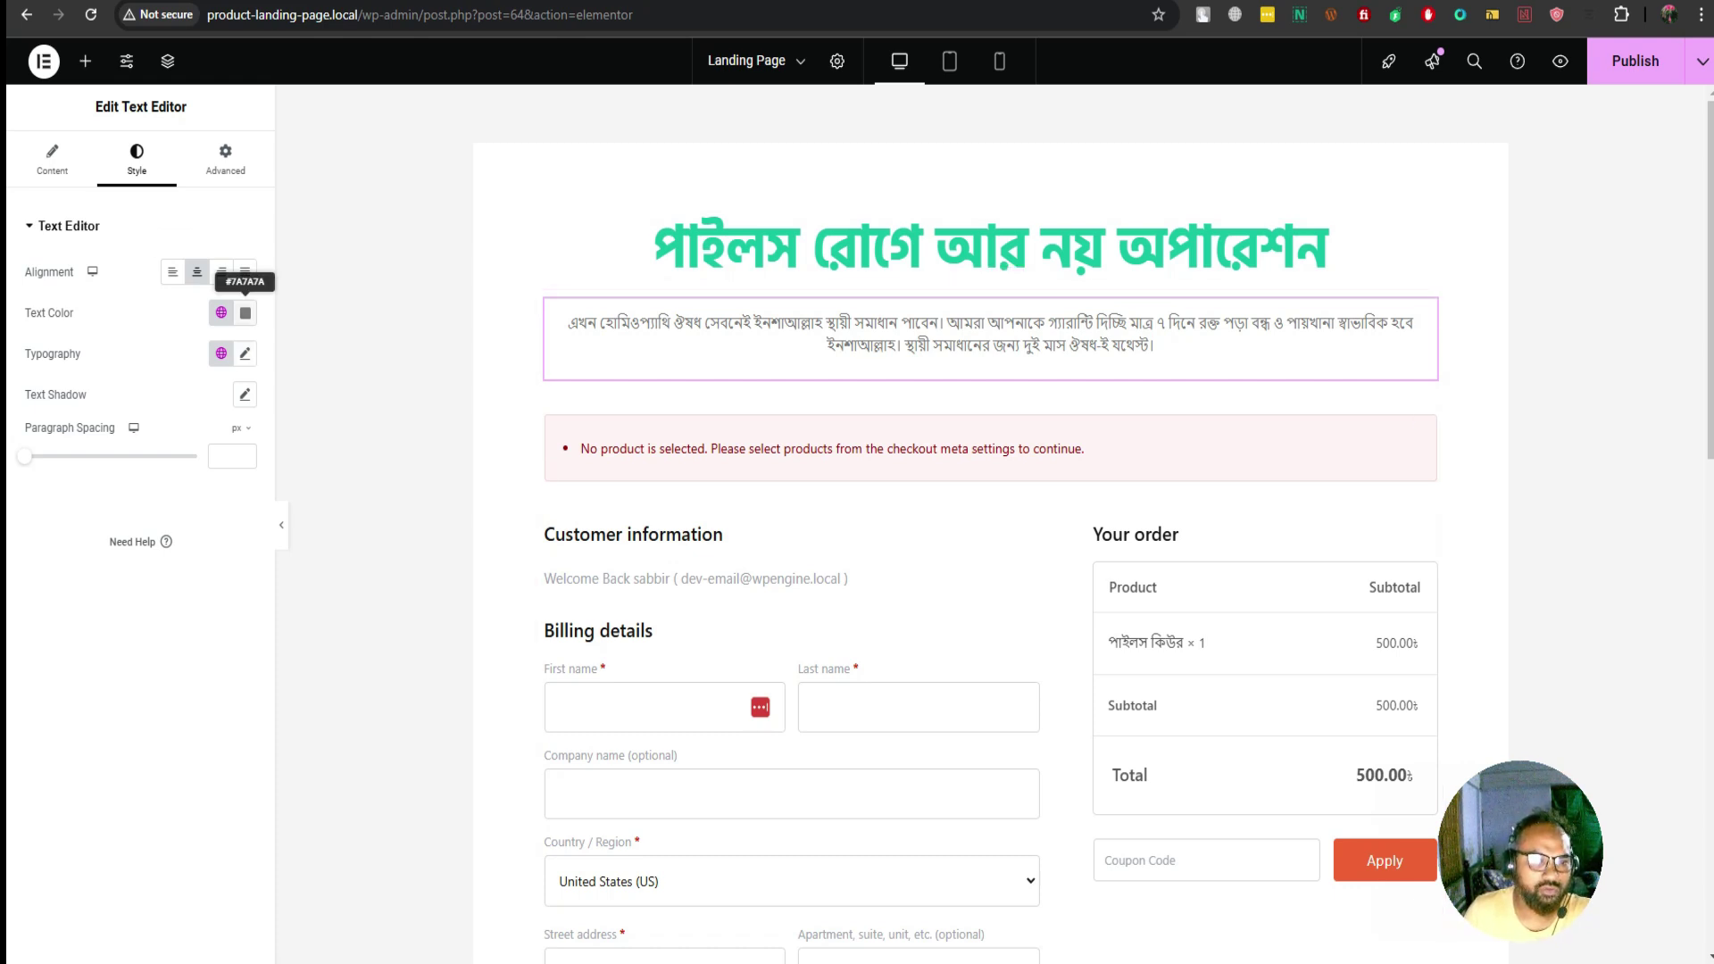
left_click(245, 313)
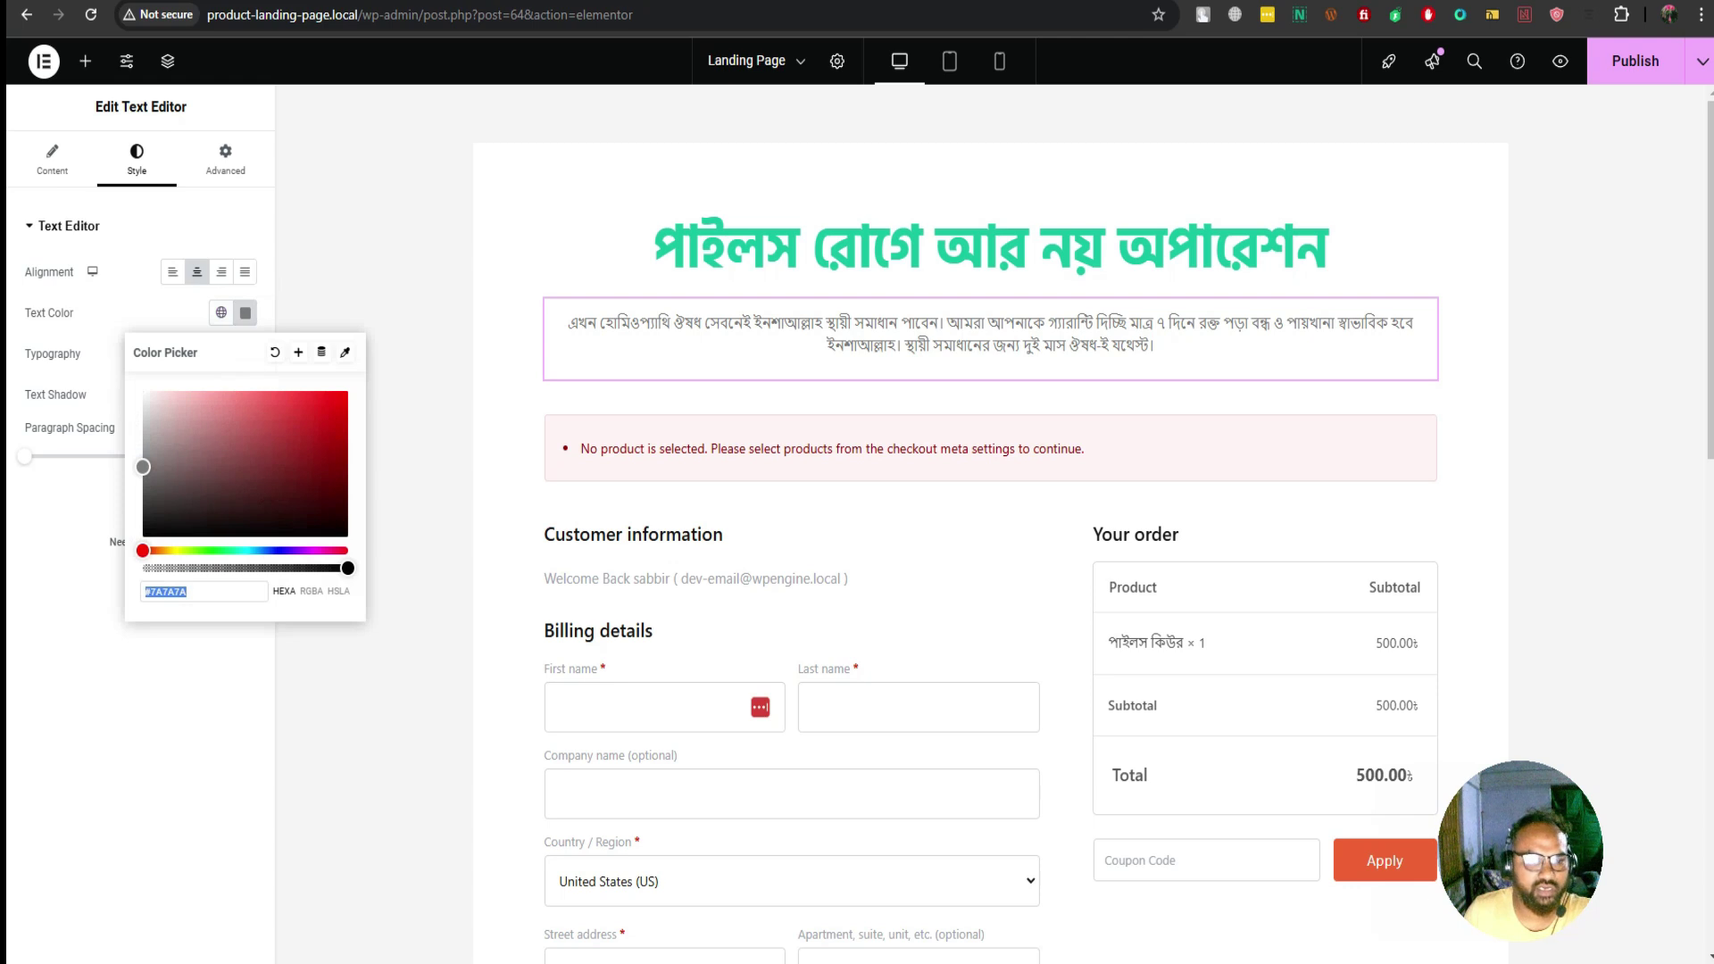
left_click_drag(143, 467, 143, 536)
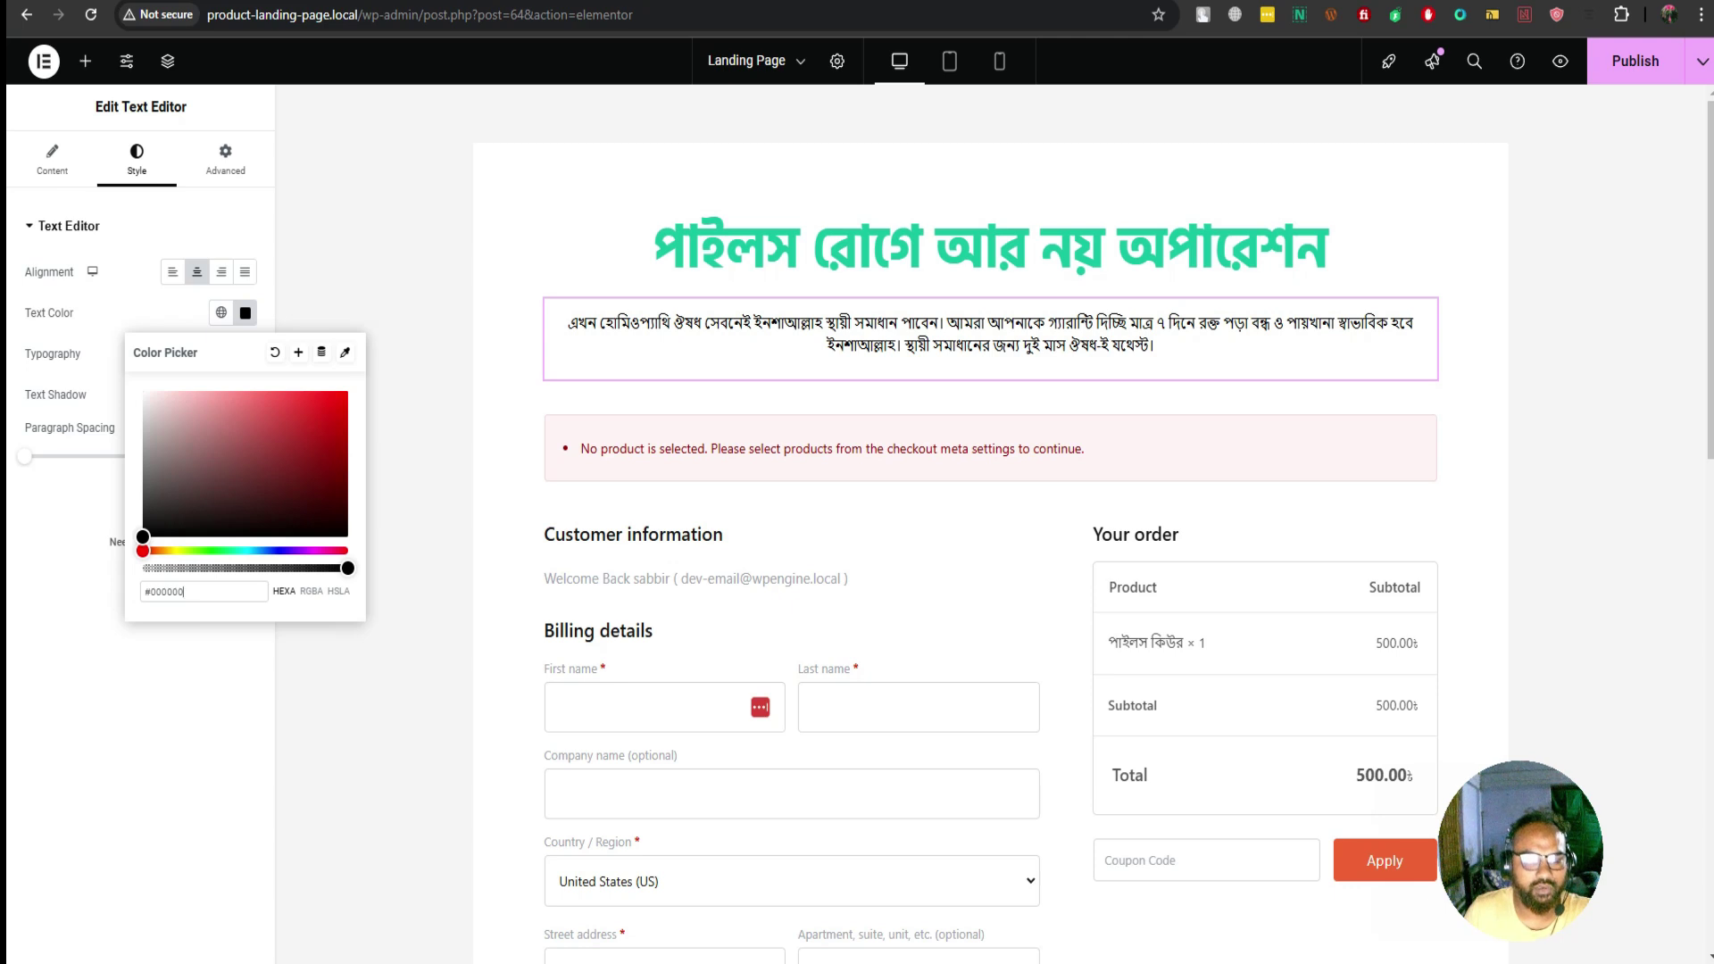
key("Escape")
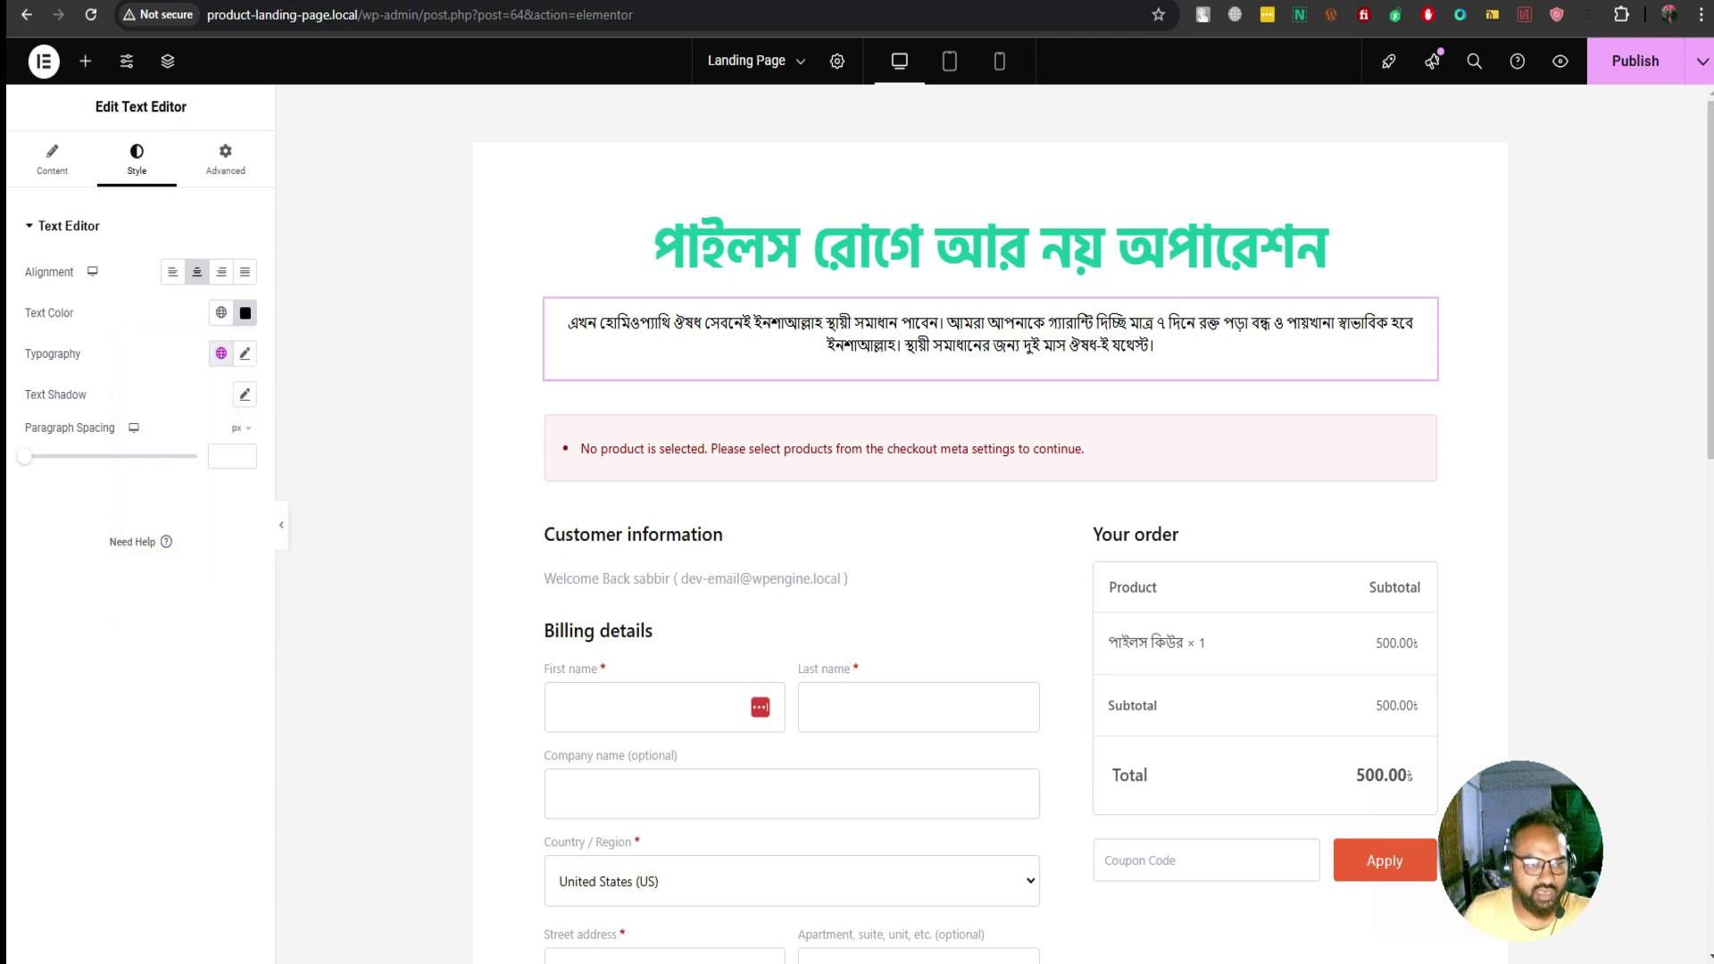
Set the paragraph font to Hind Siliguri after trying other Hind variants
left_click(245, 354)
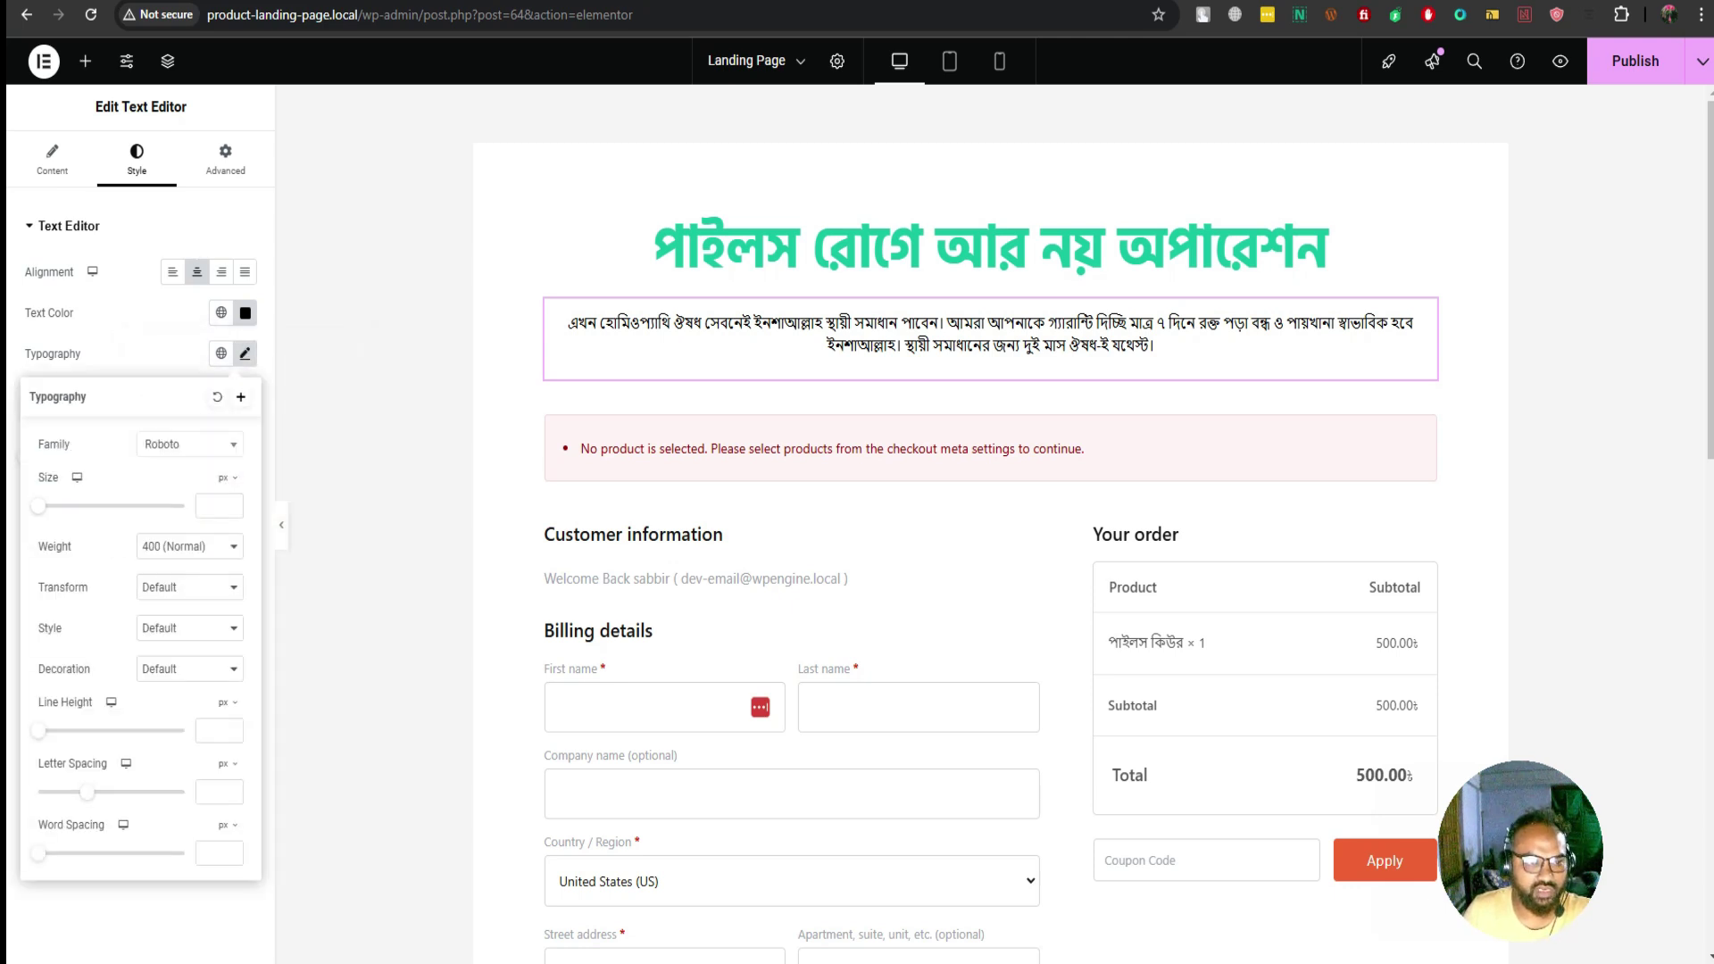
left_click(189, 443)
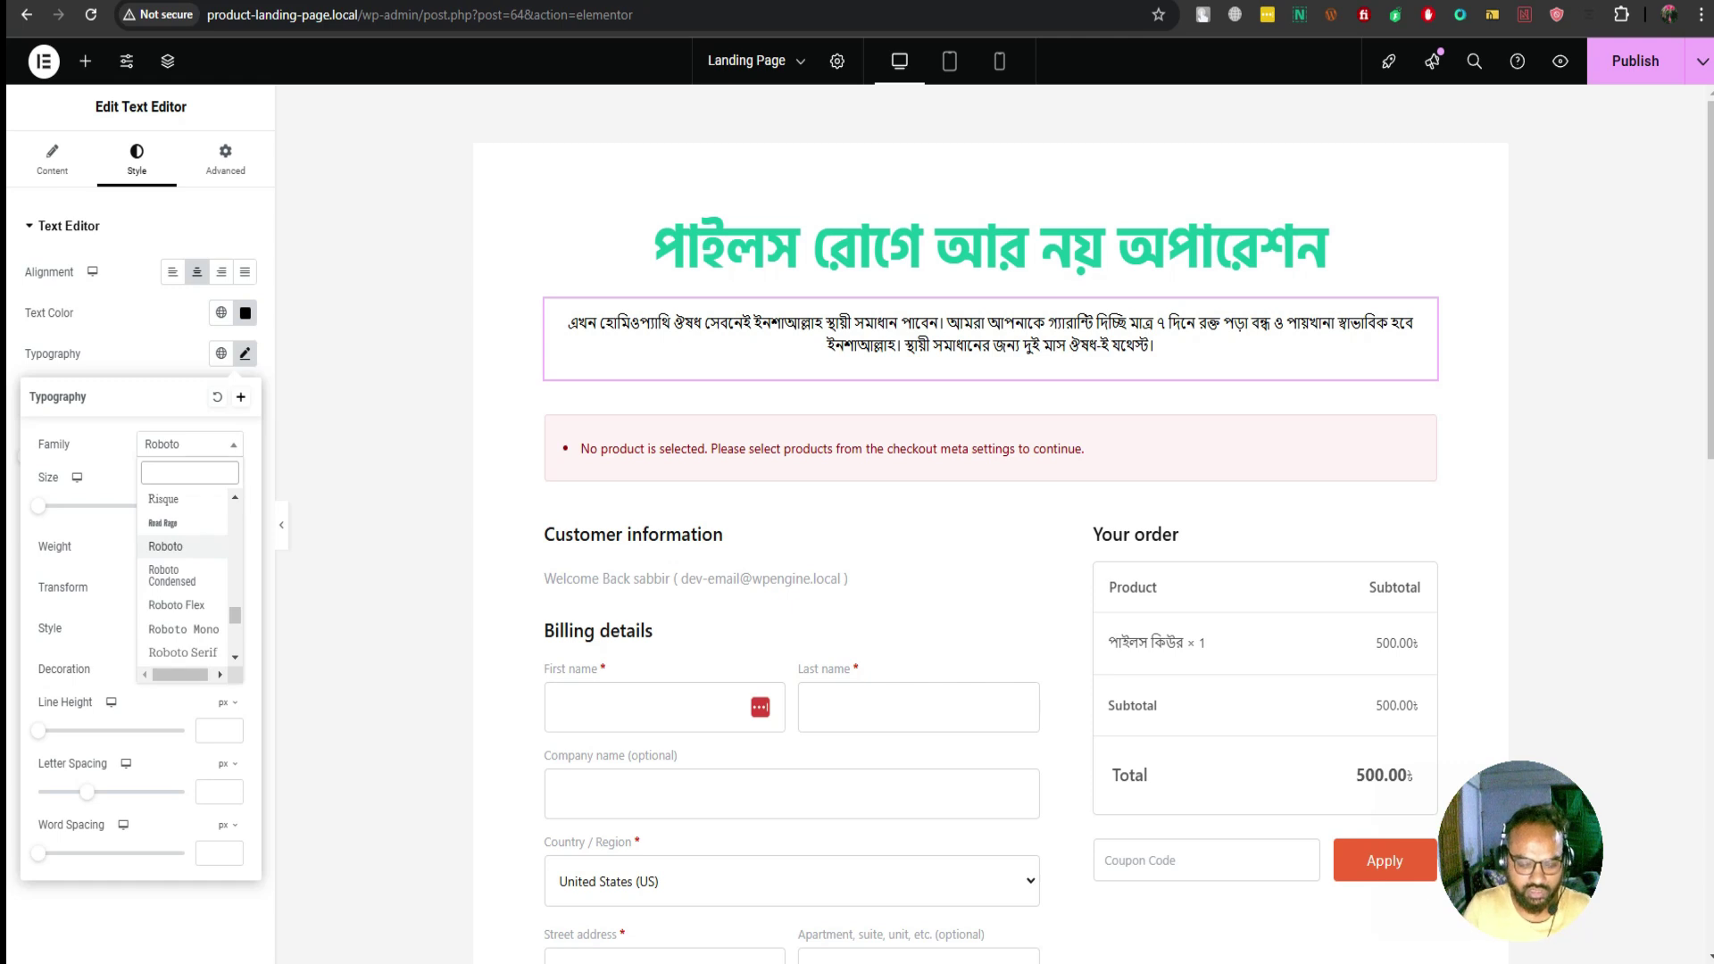
type("Hind")
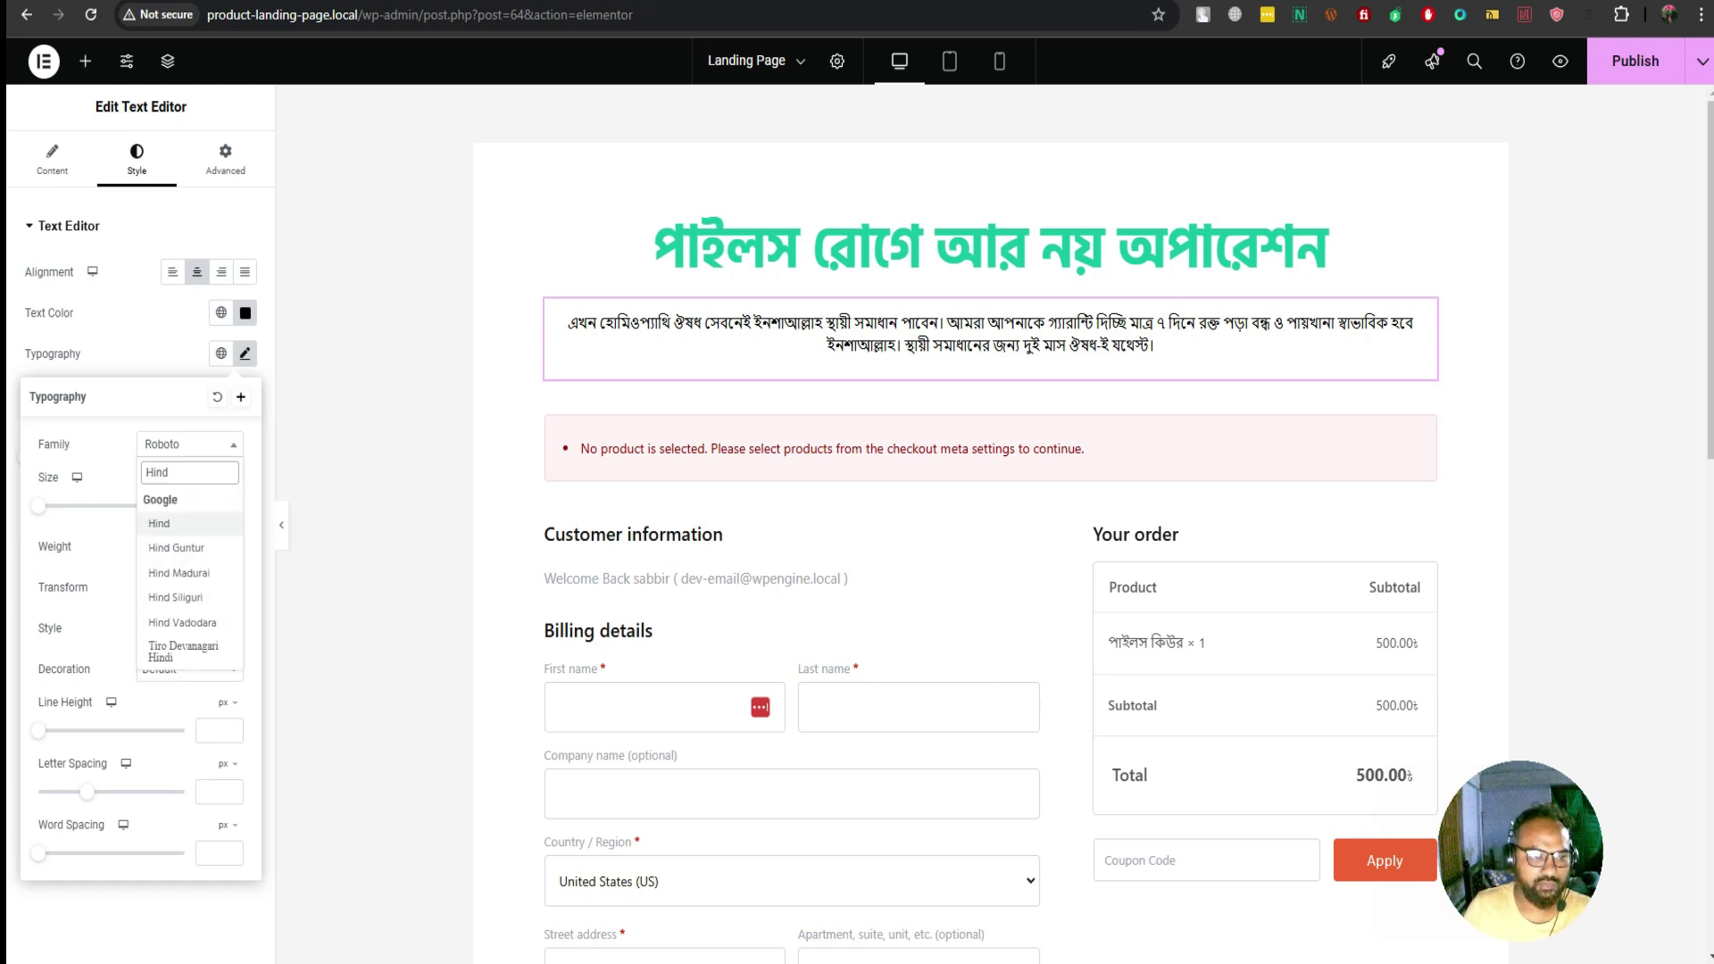
key("Down")
key("Return")
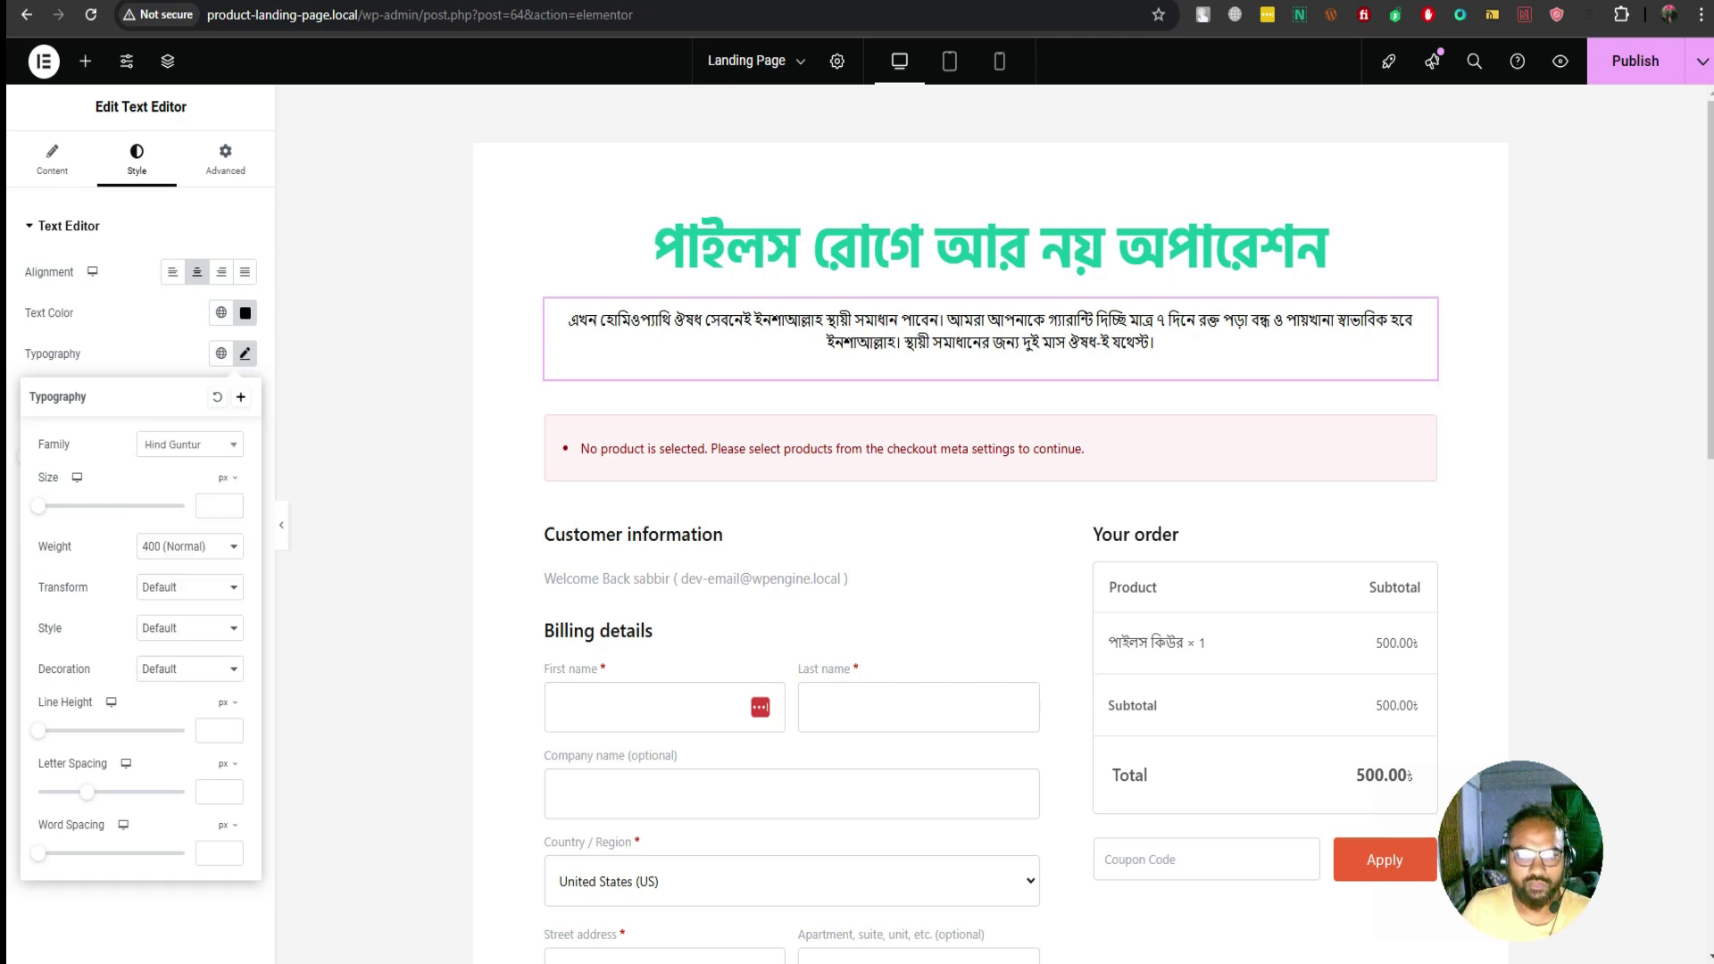
key("Return")
key("Down")
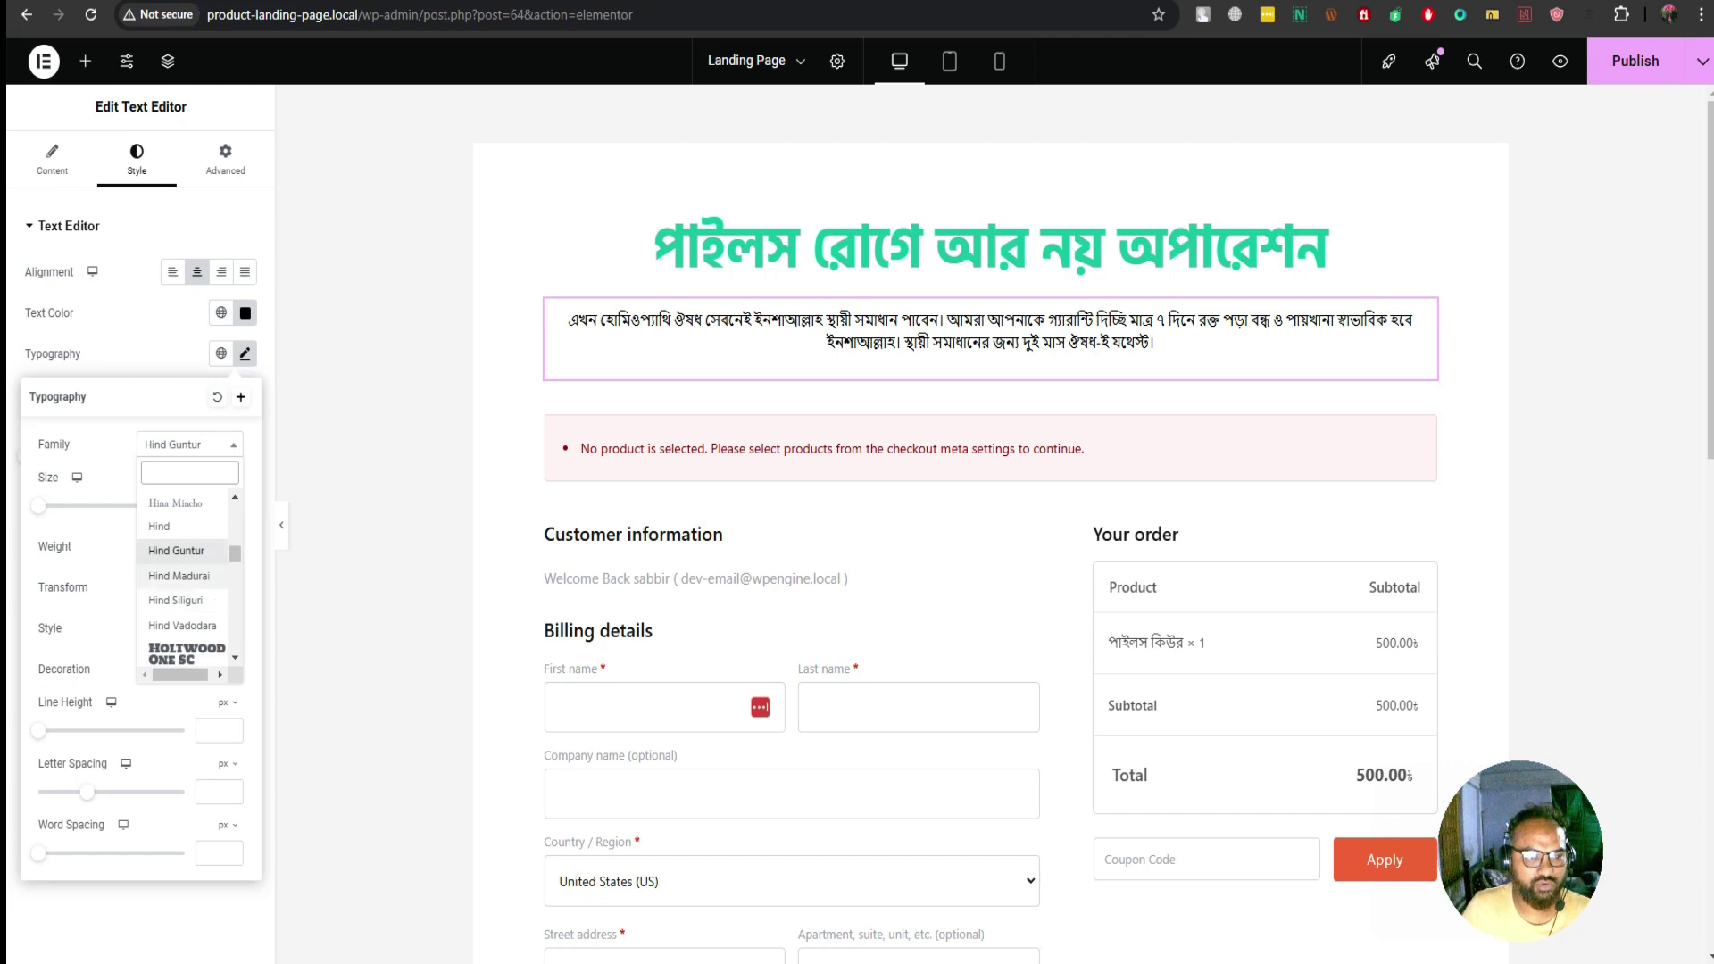
key("Return")
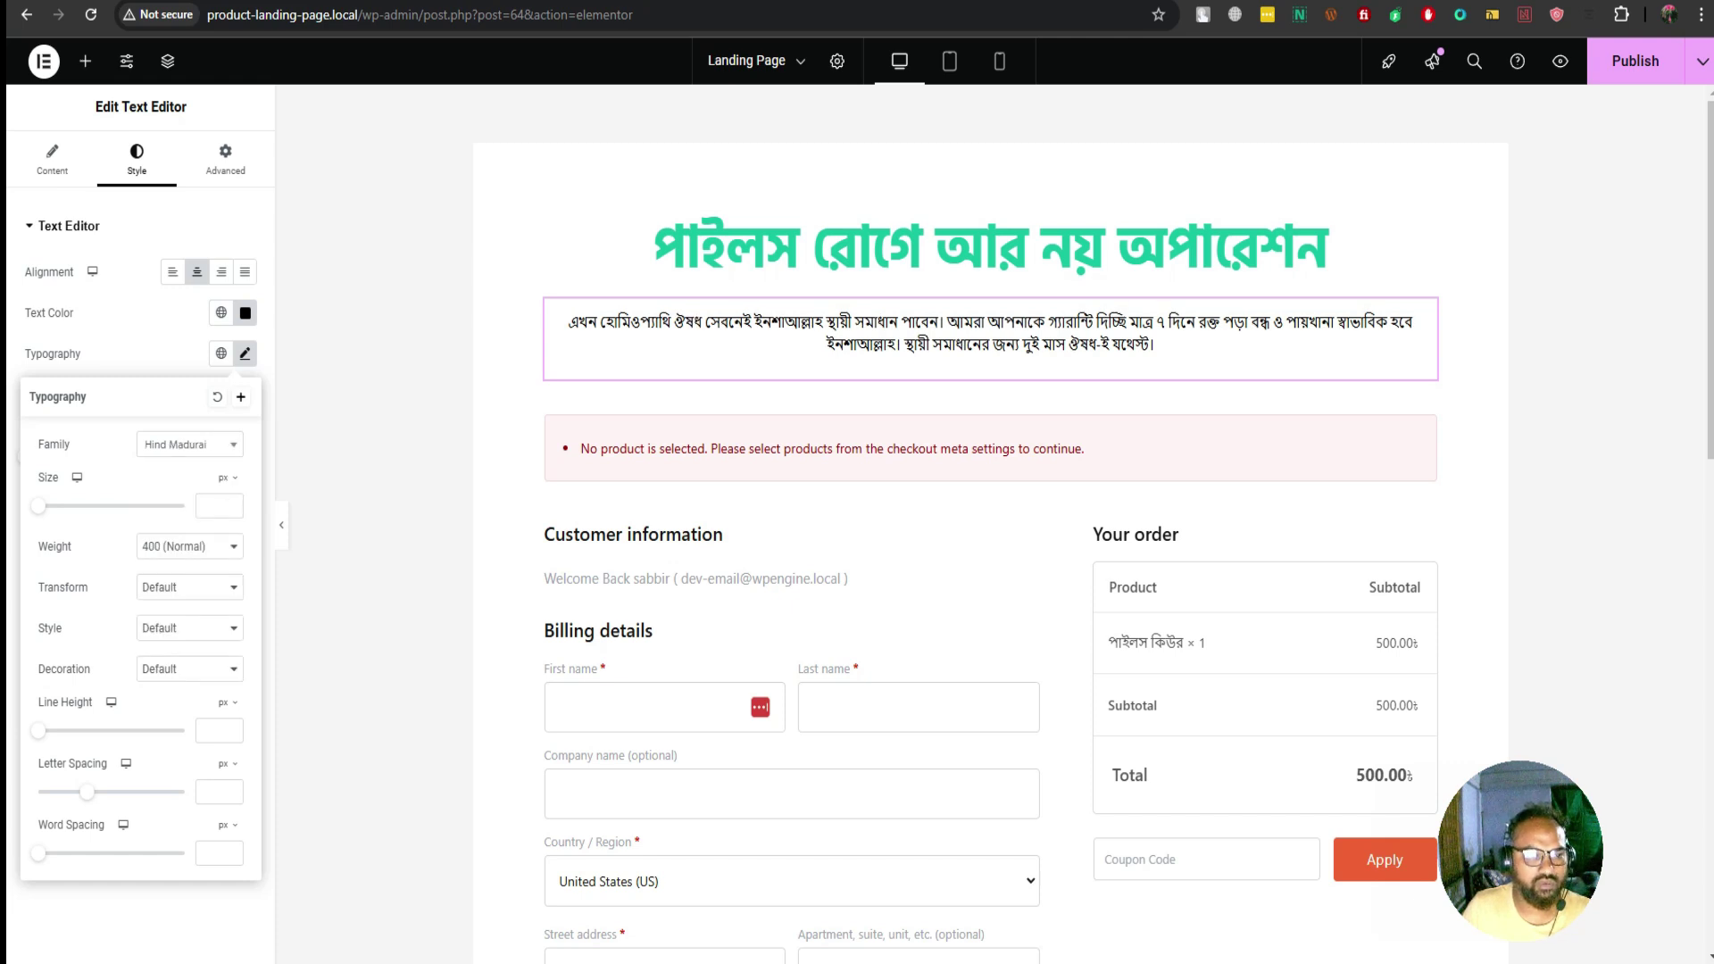
key("Return")
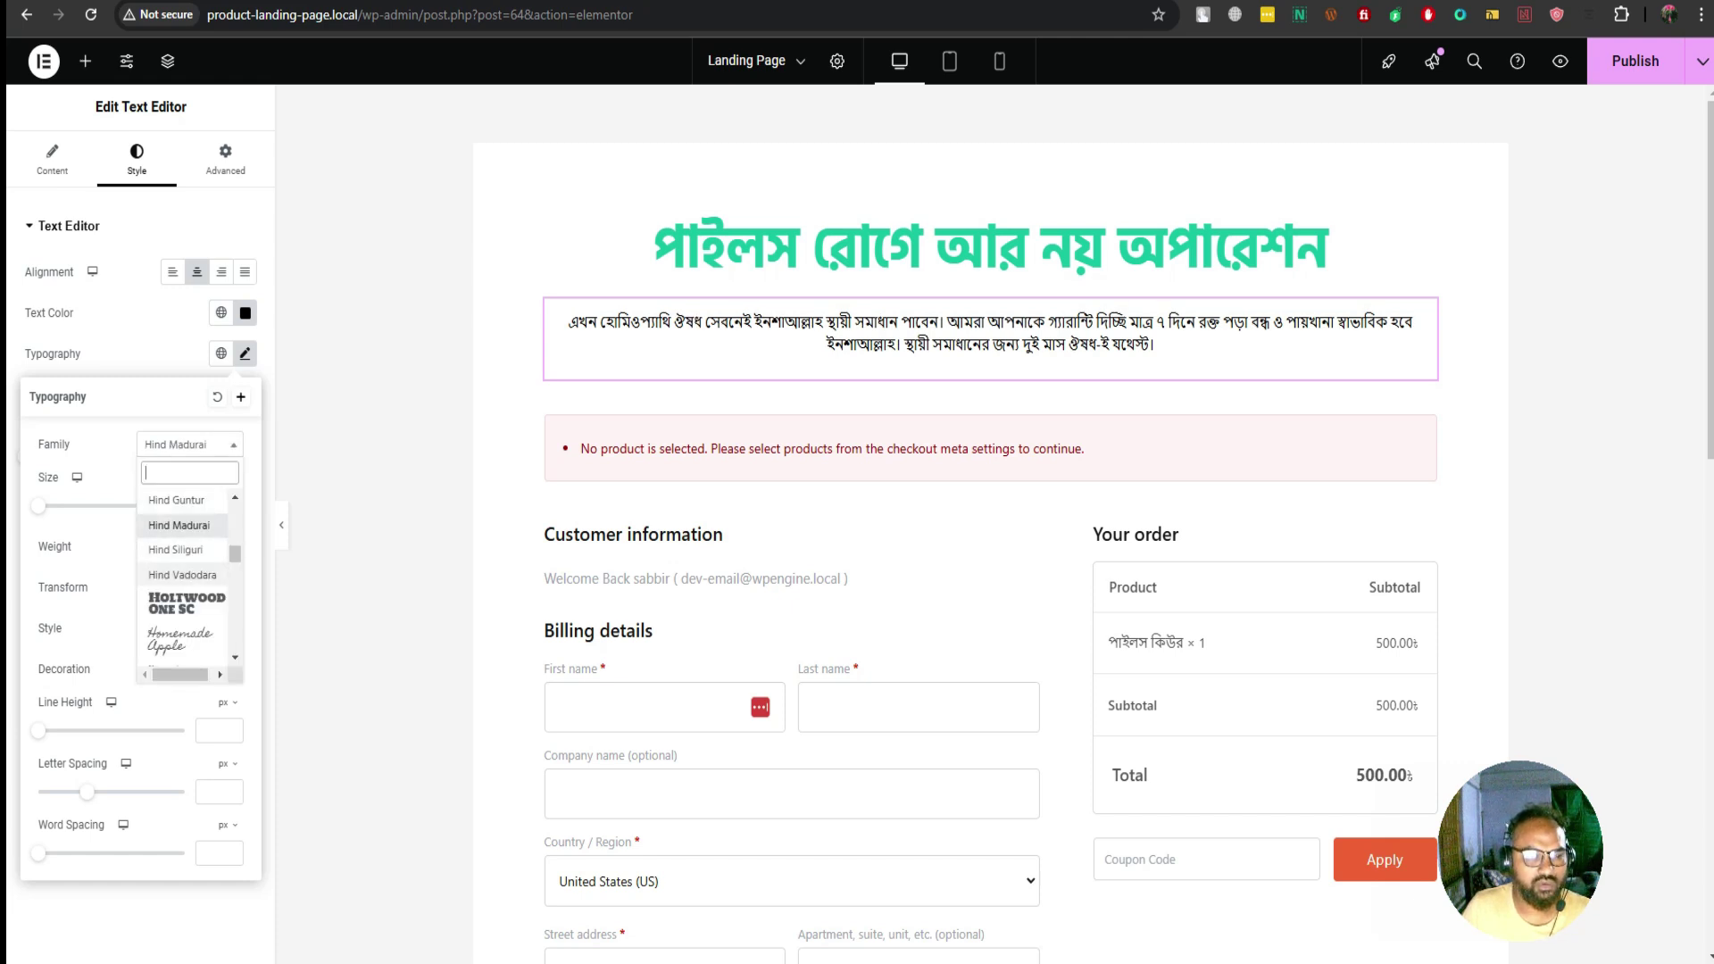
key("Down")
key("Down")
key("Return")
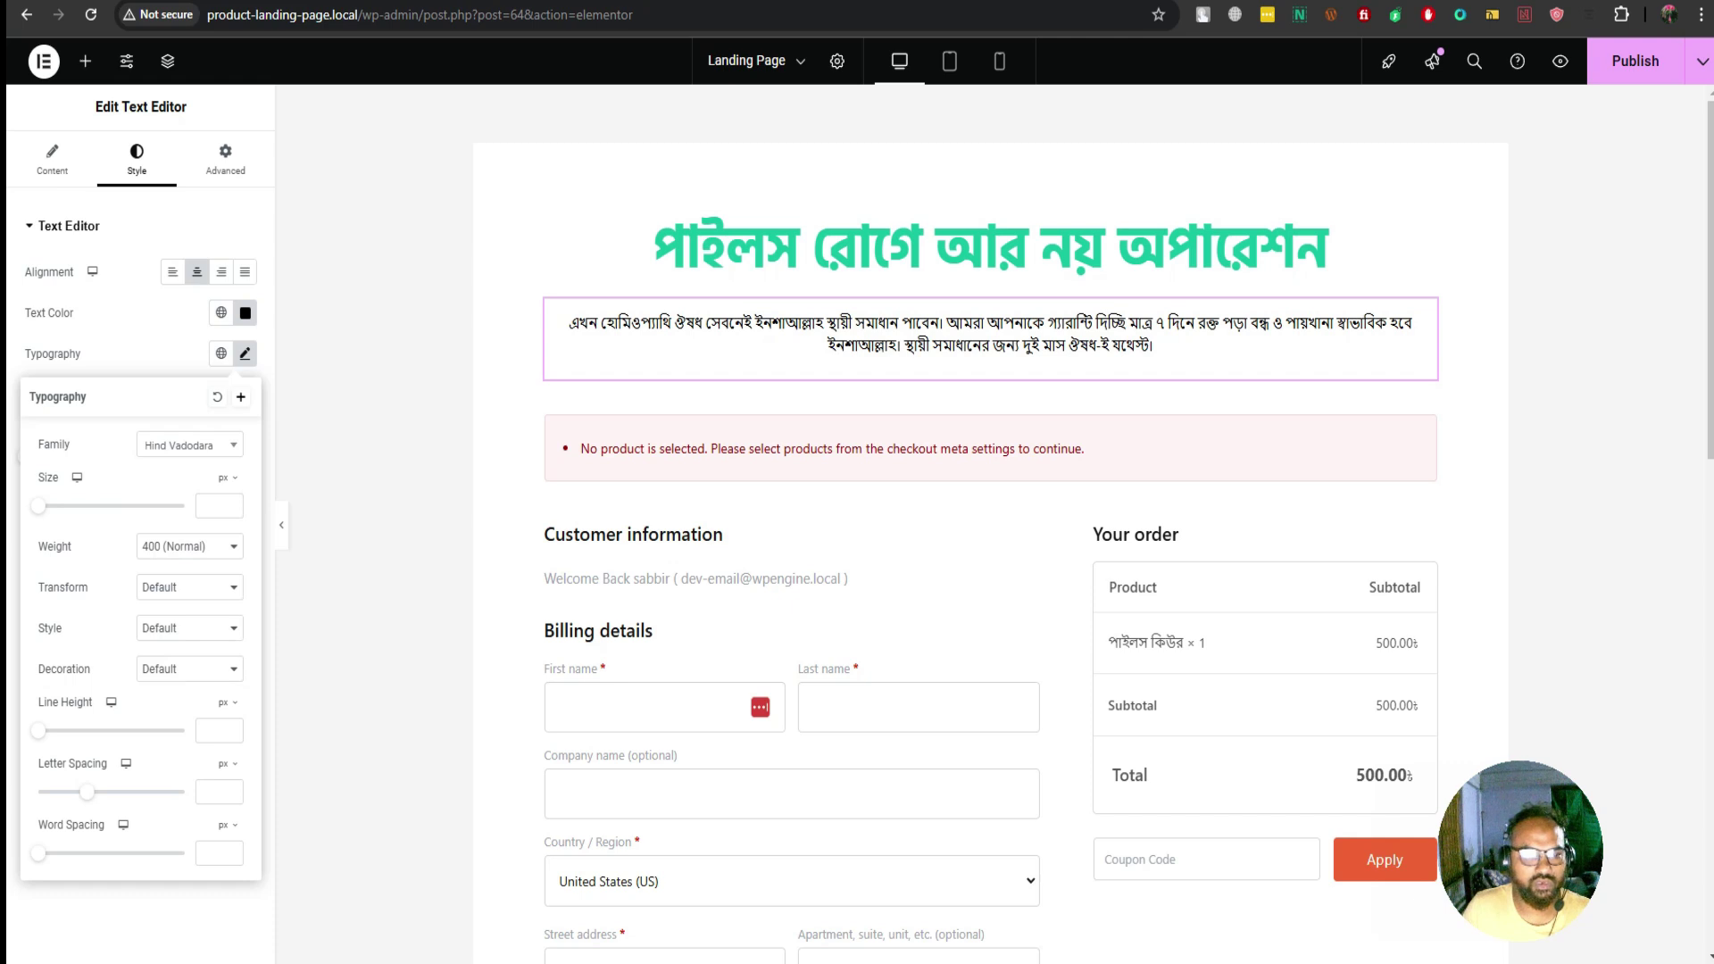
key("Return")
key("Up")
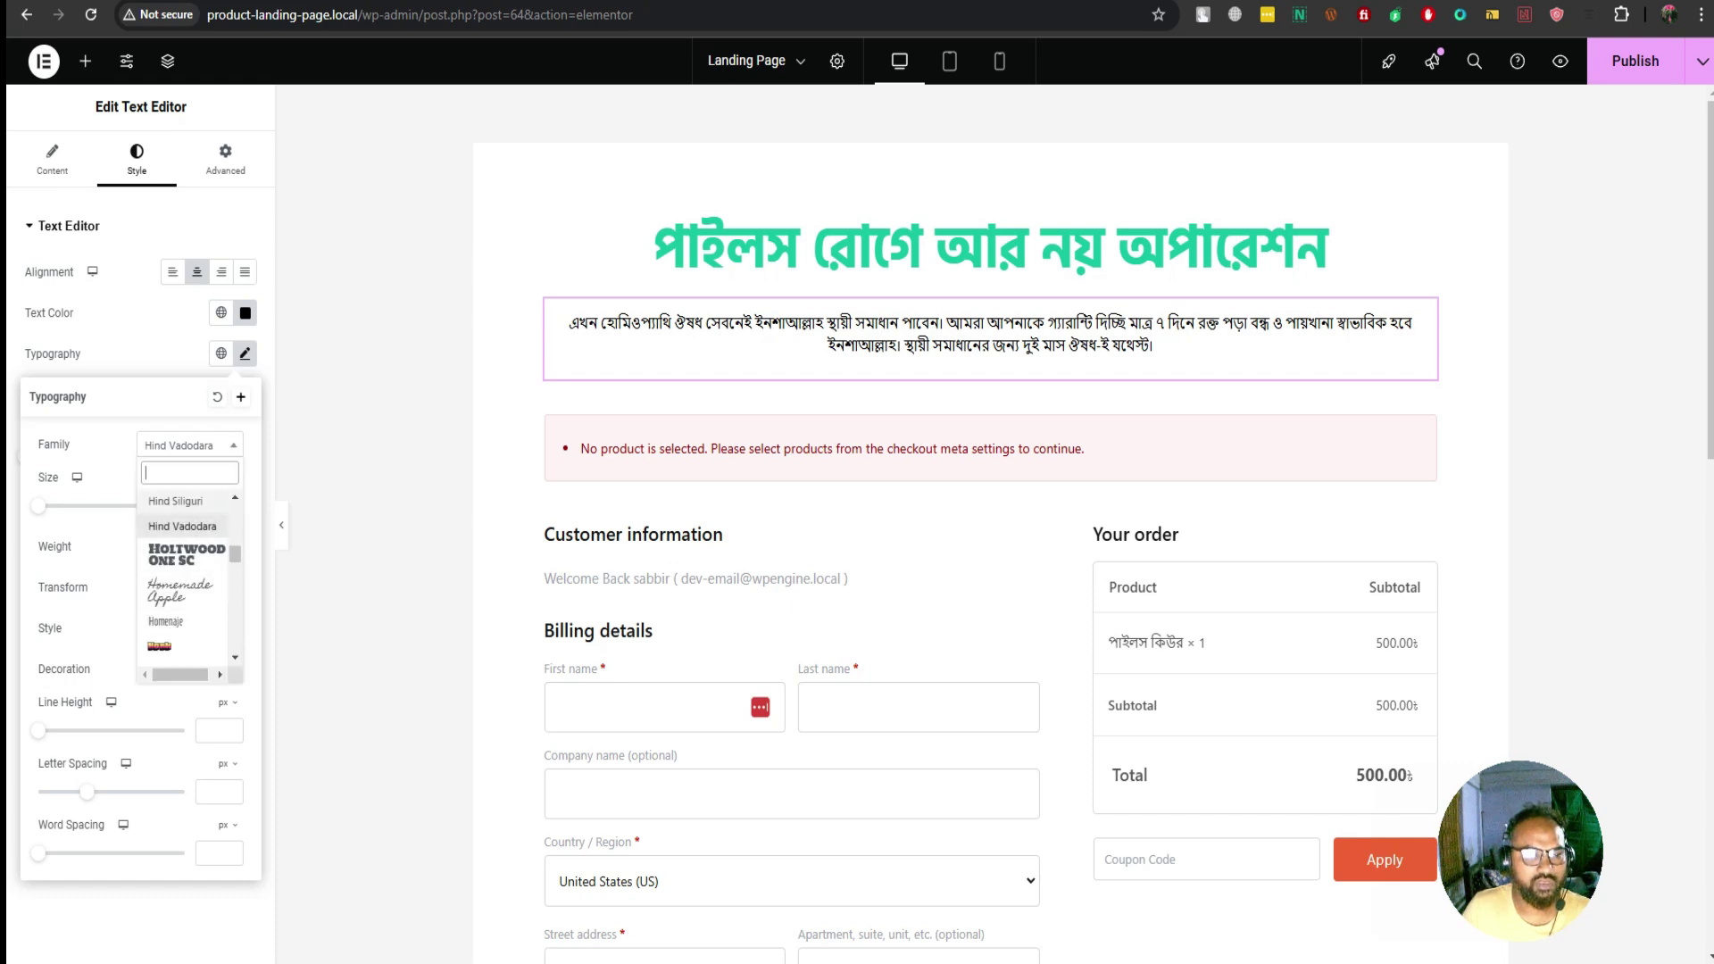
key("Return")
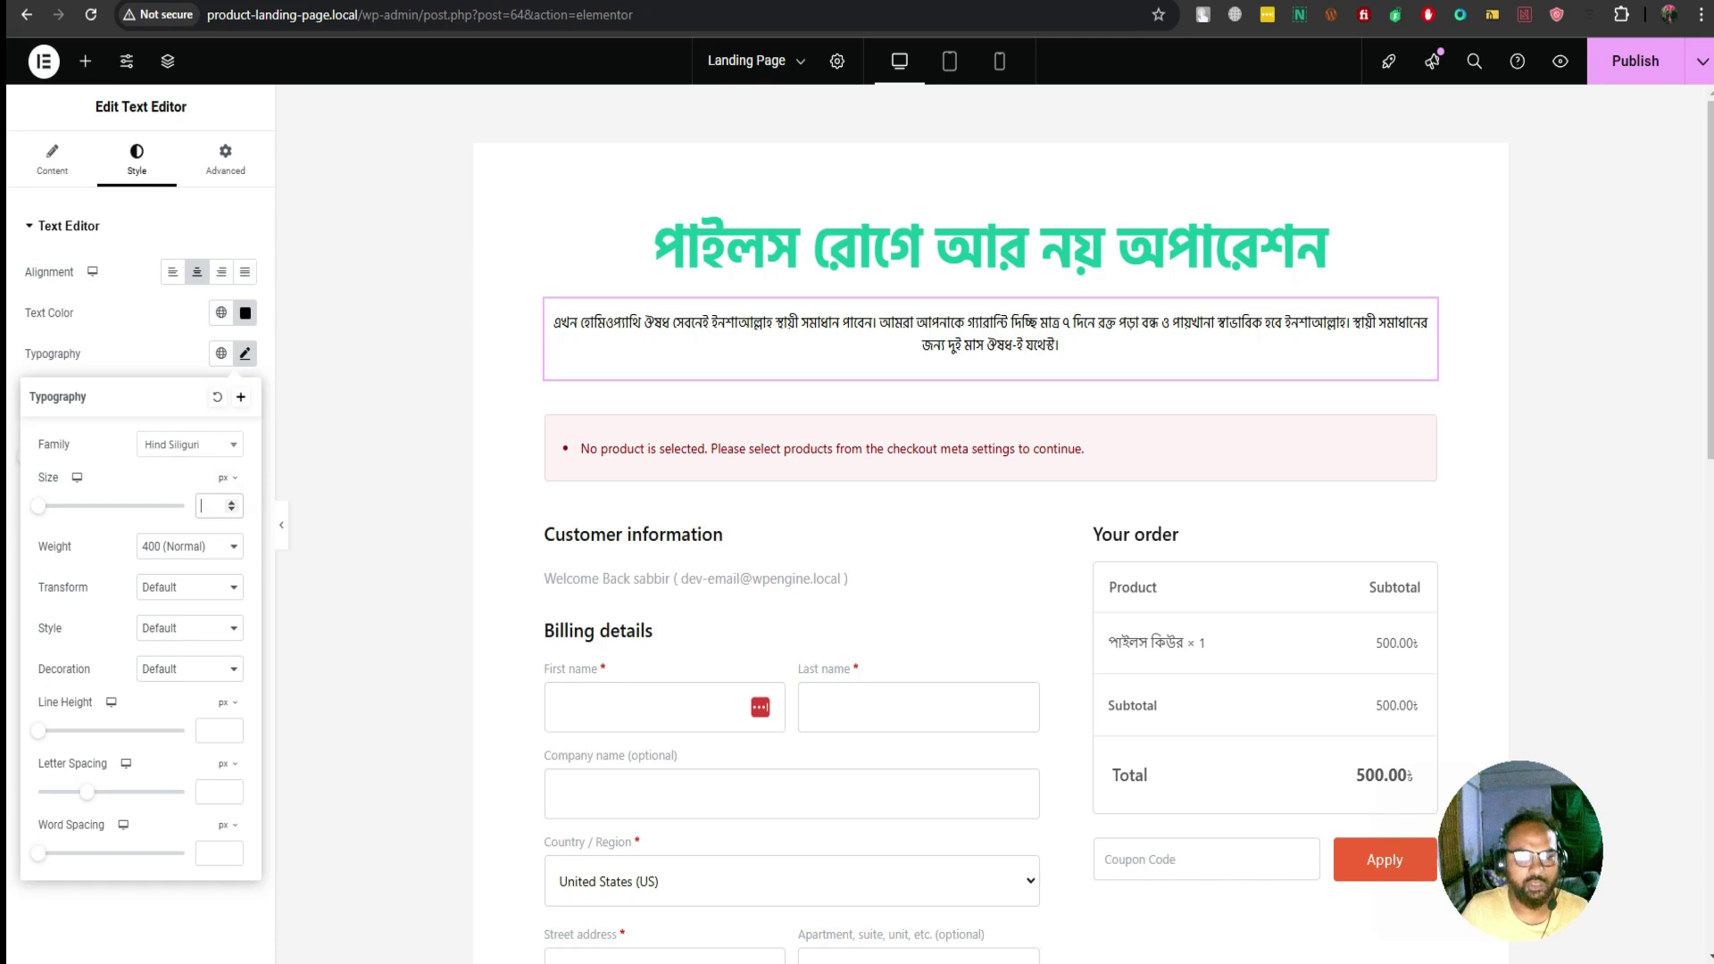
Give the paragraph a 20 px font size and 30 px line height
type("20")
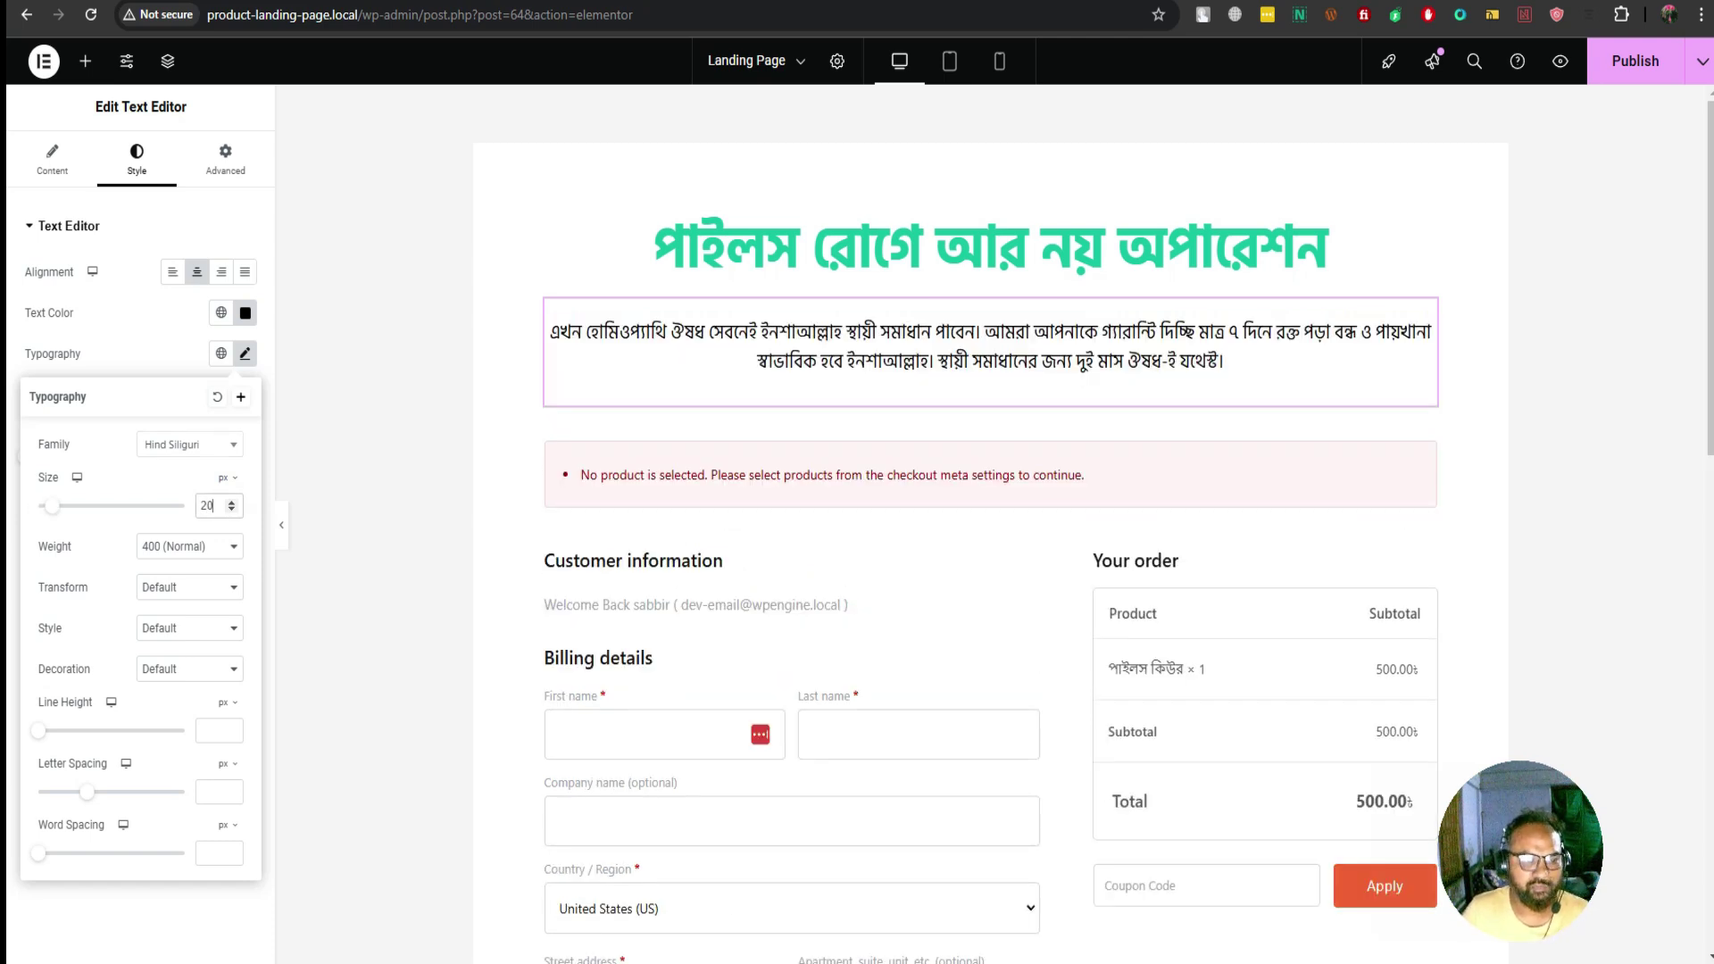
left_click(210, 730)
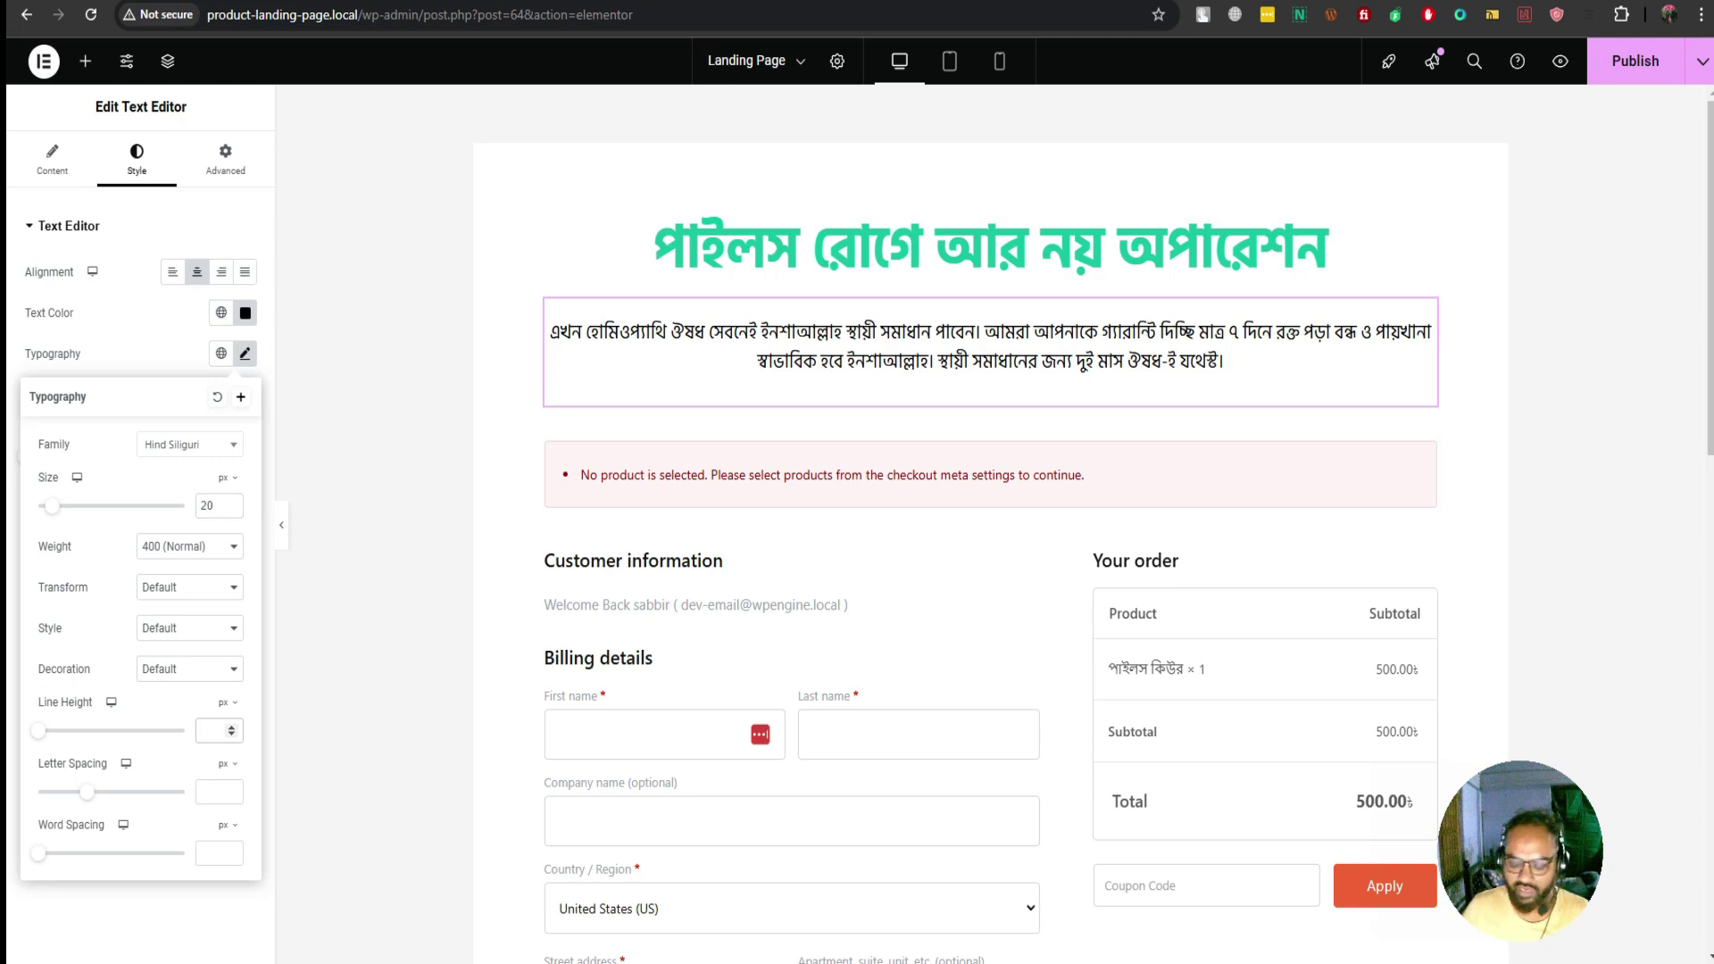
type("22")
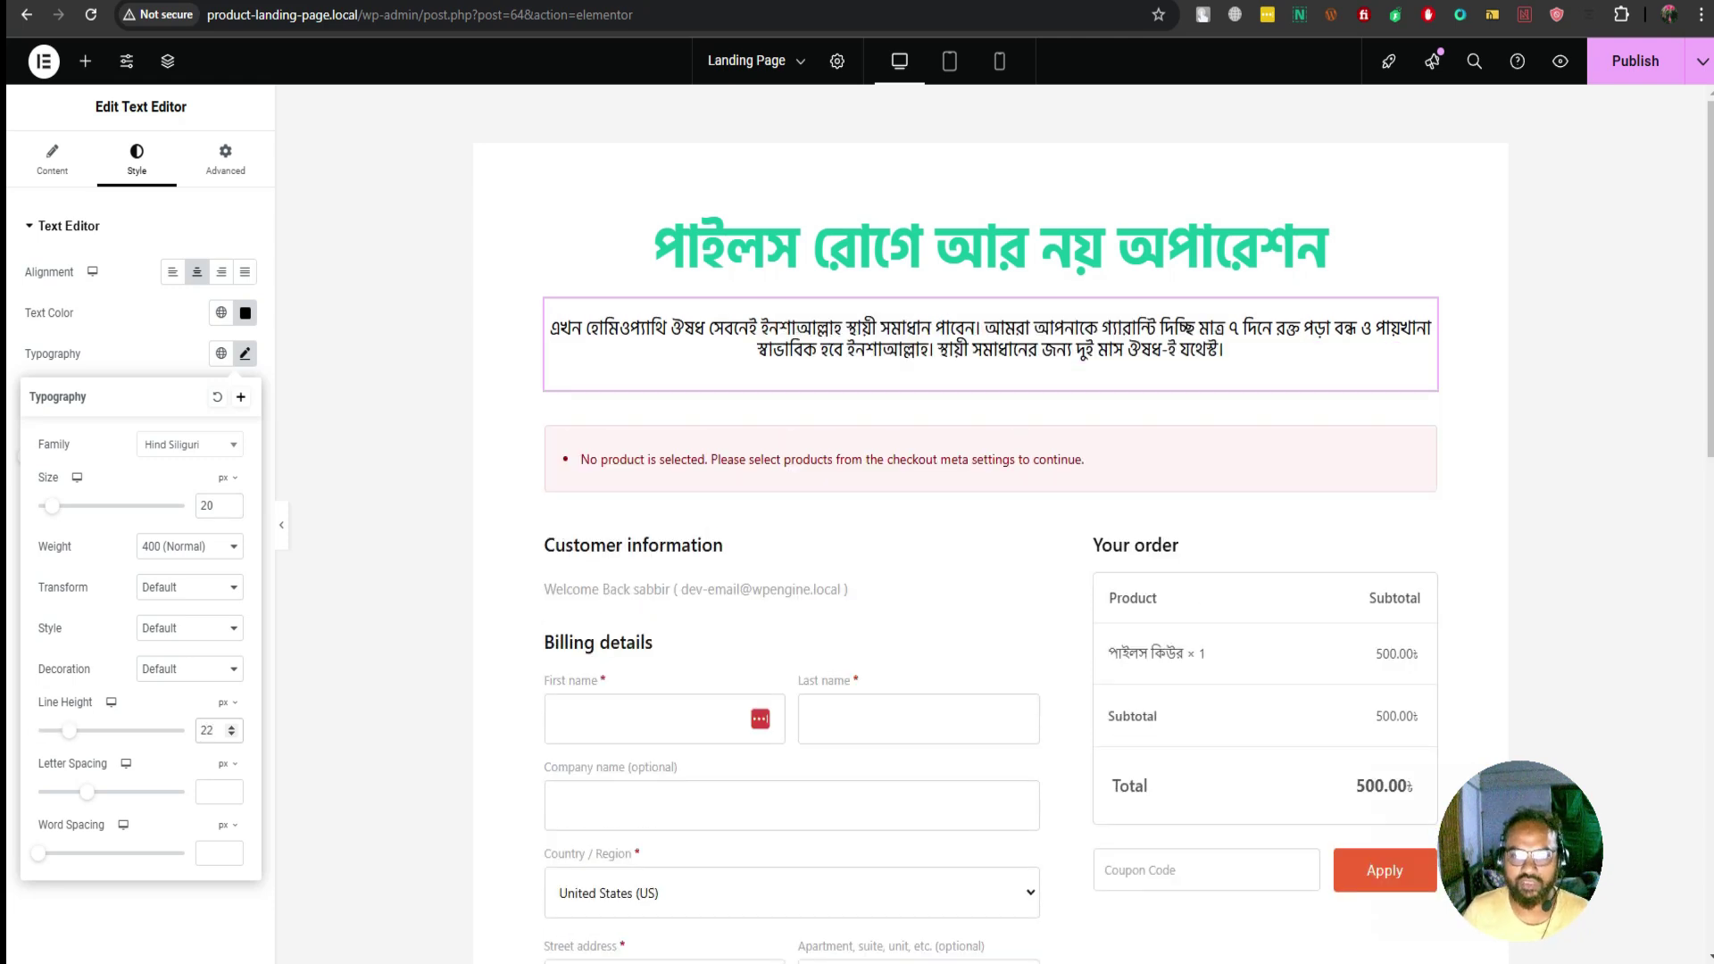
key("Up")
key("Up")
key("Up")
key("Up")
key("Up")
key("Up")
key("Up")
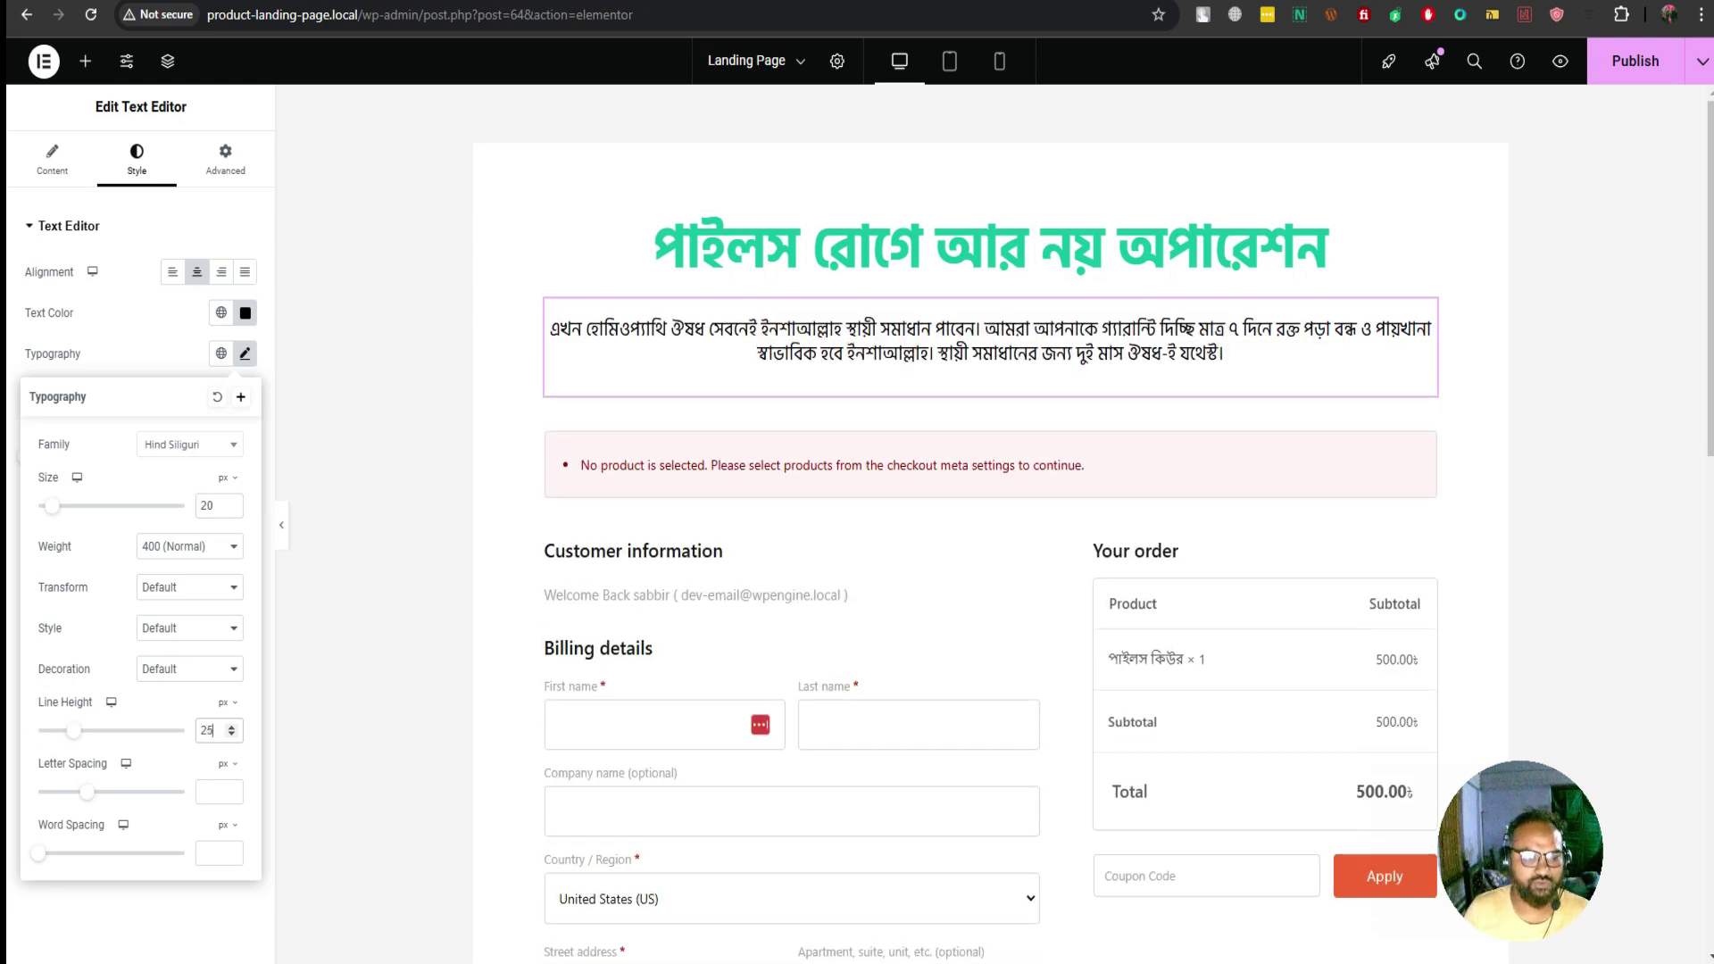
key("Up")
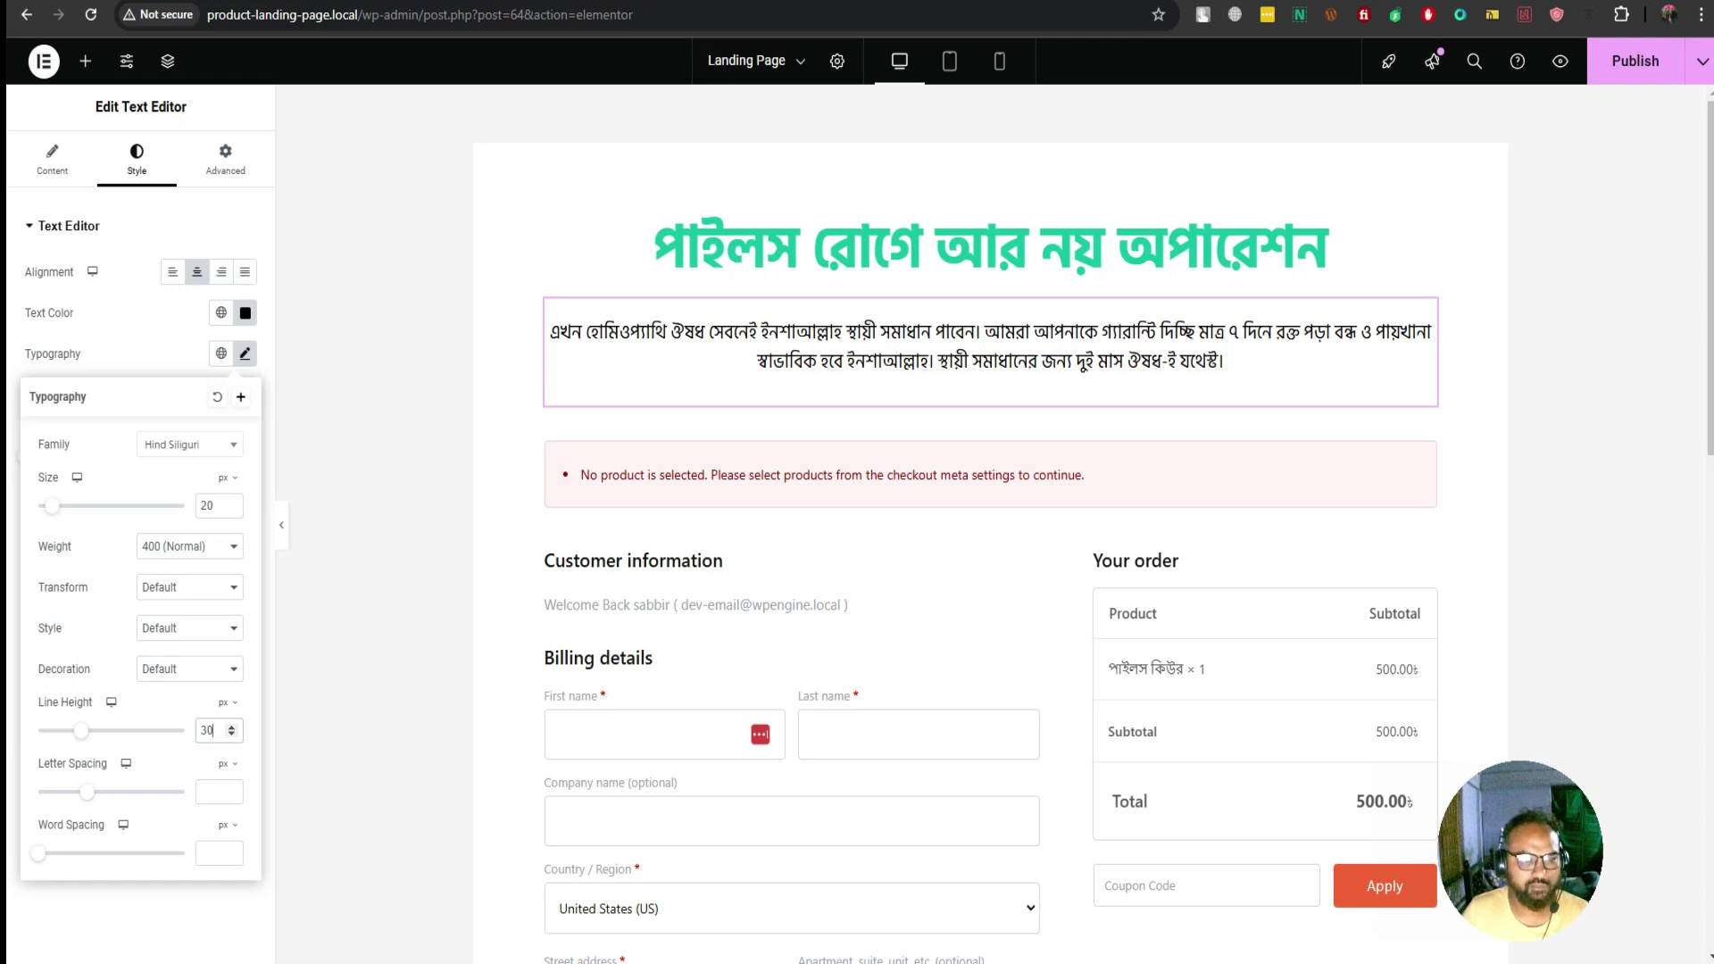
key("Escape")
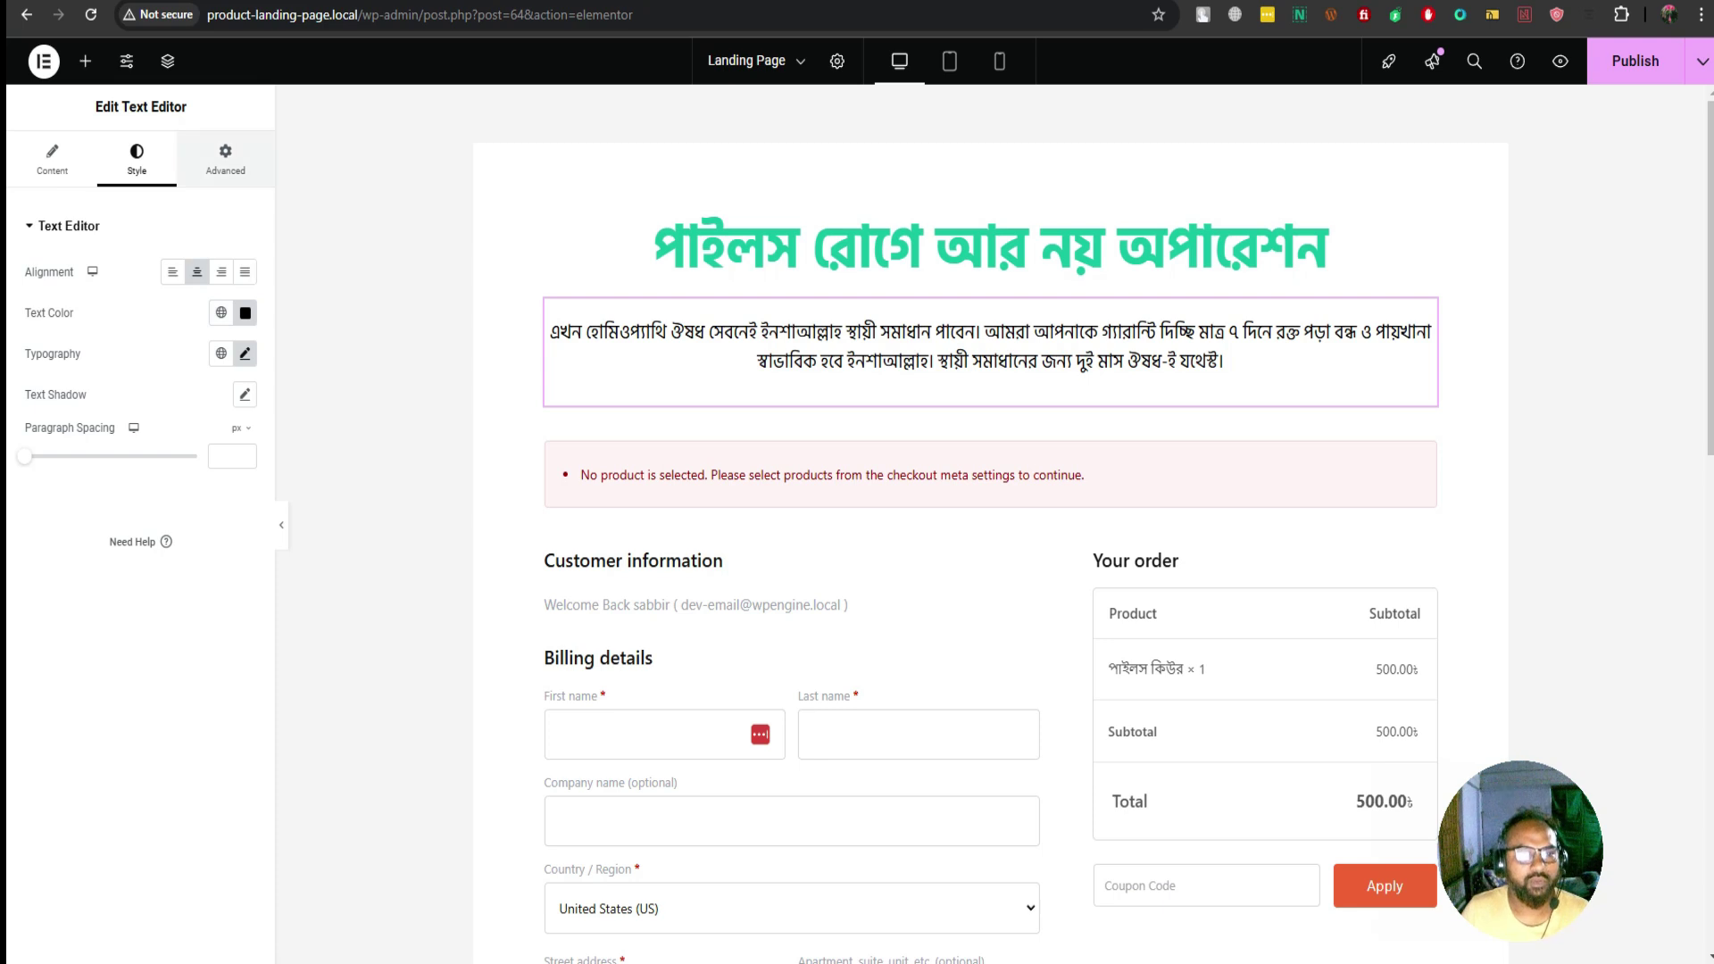
Set the paragraph's left and right padding to 50, with top and bottom 0
left_click(225, 159)
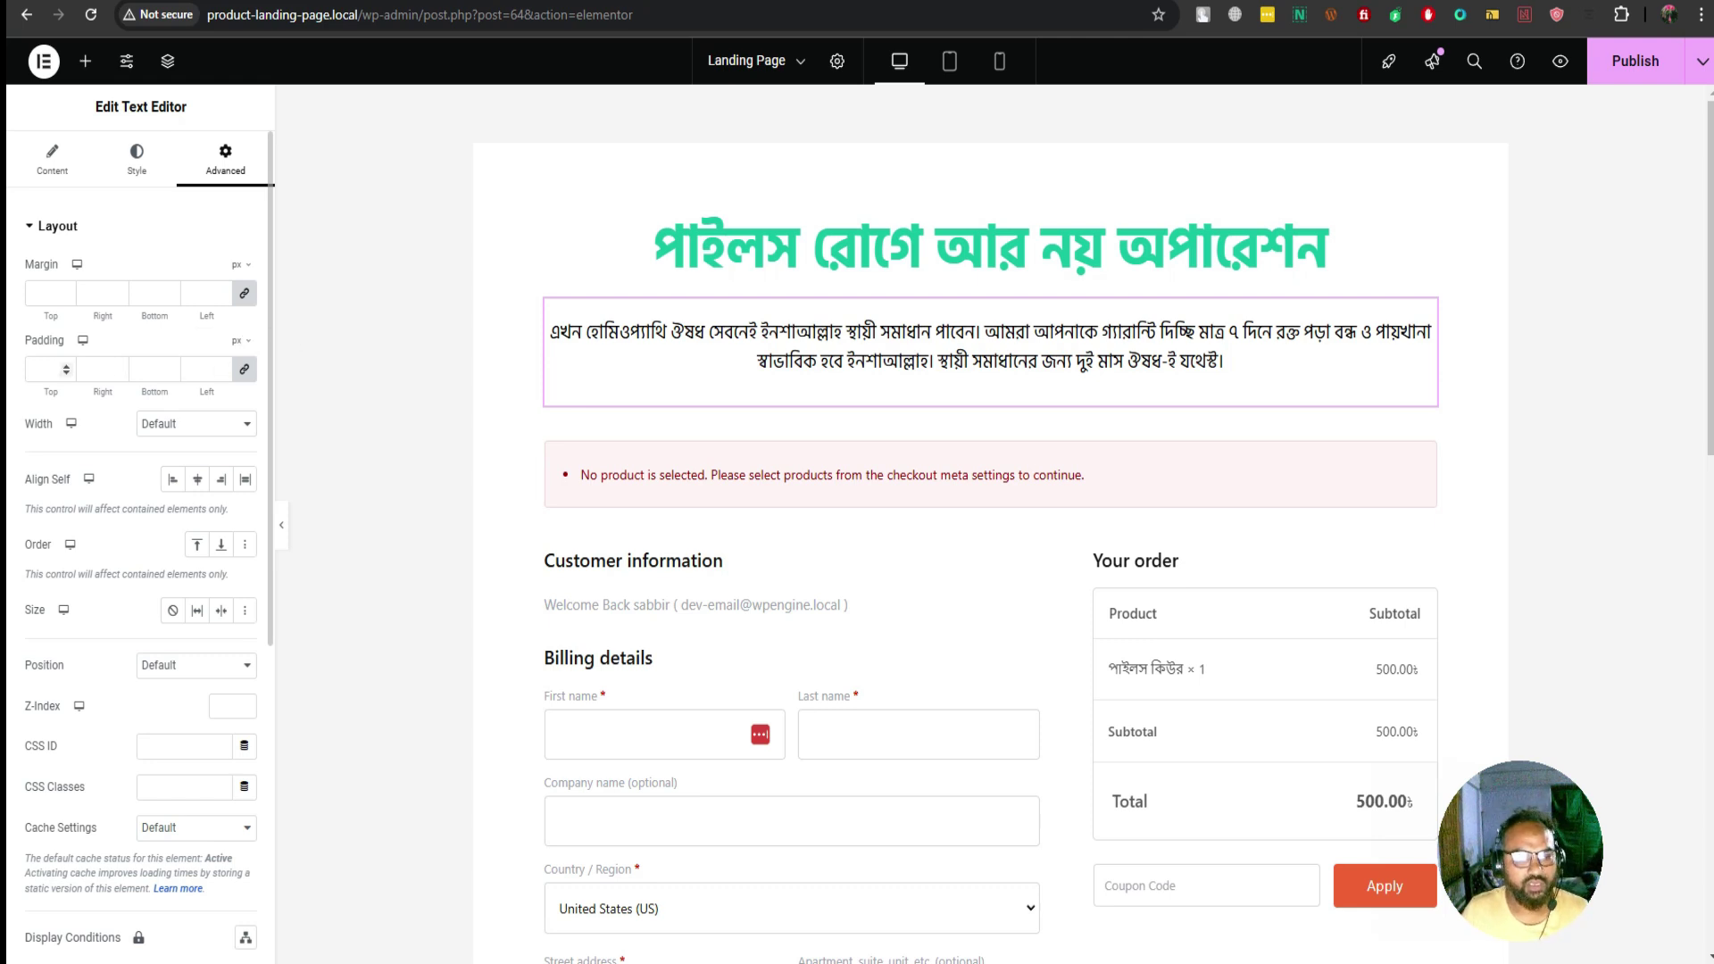
type("20")
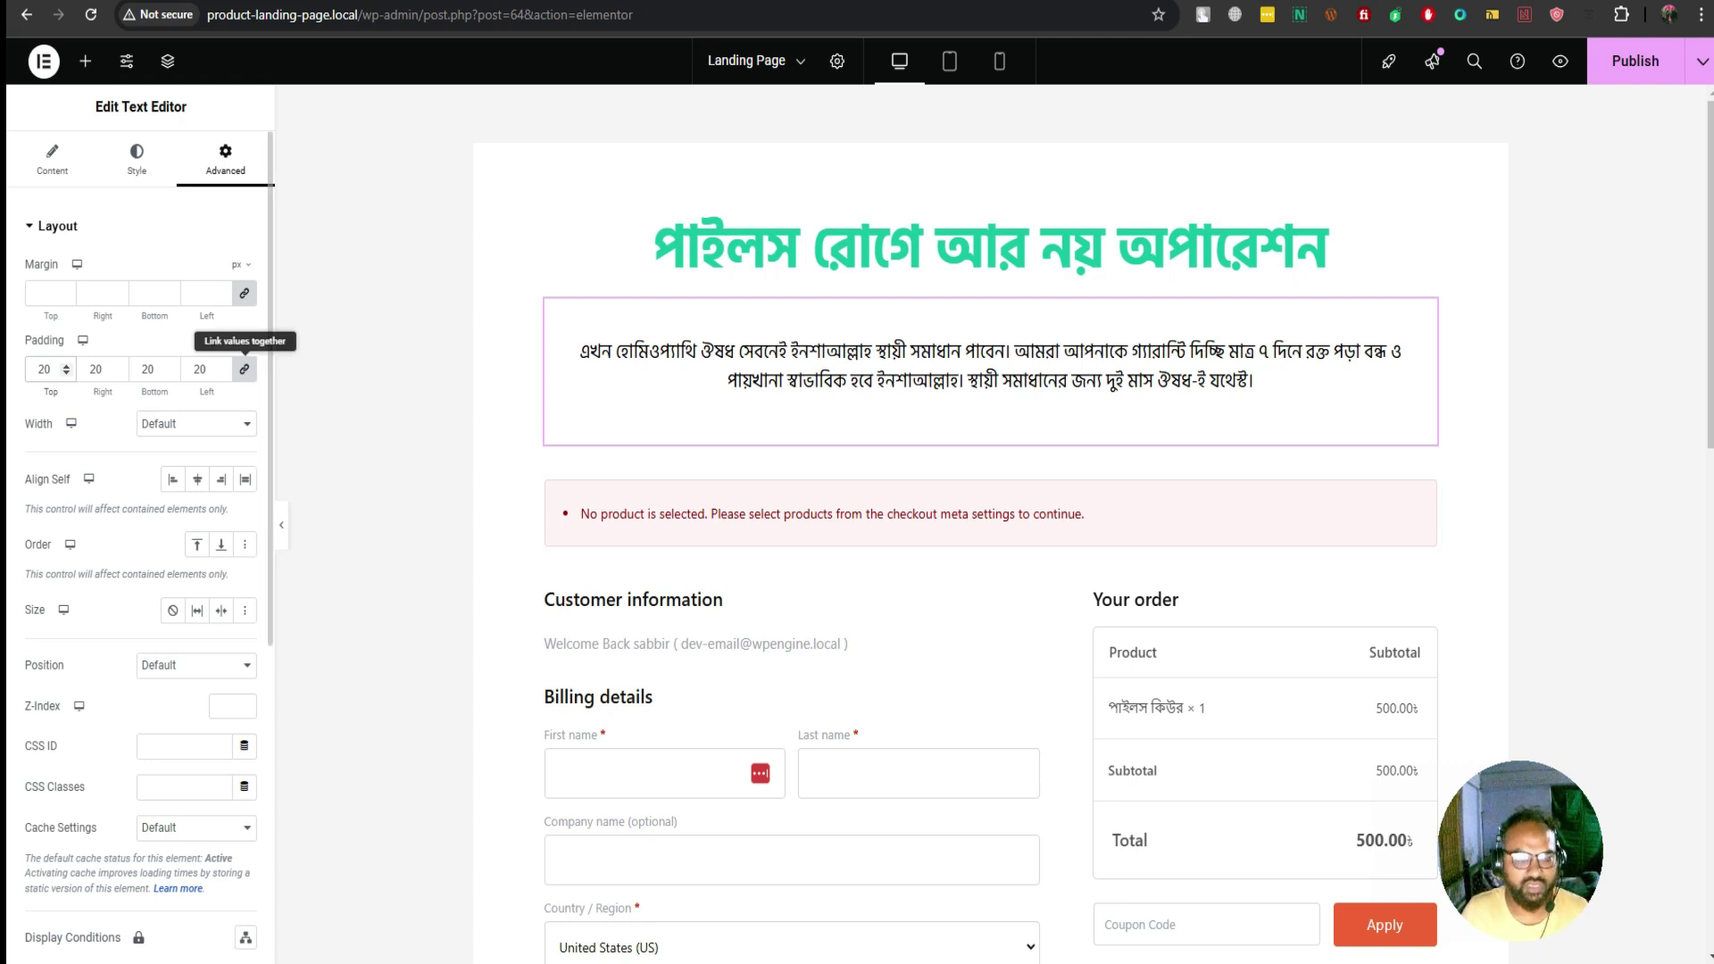
key("BackSpace")
key("BackSpace")
type("0")
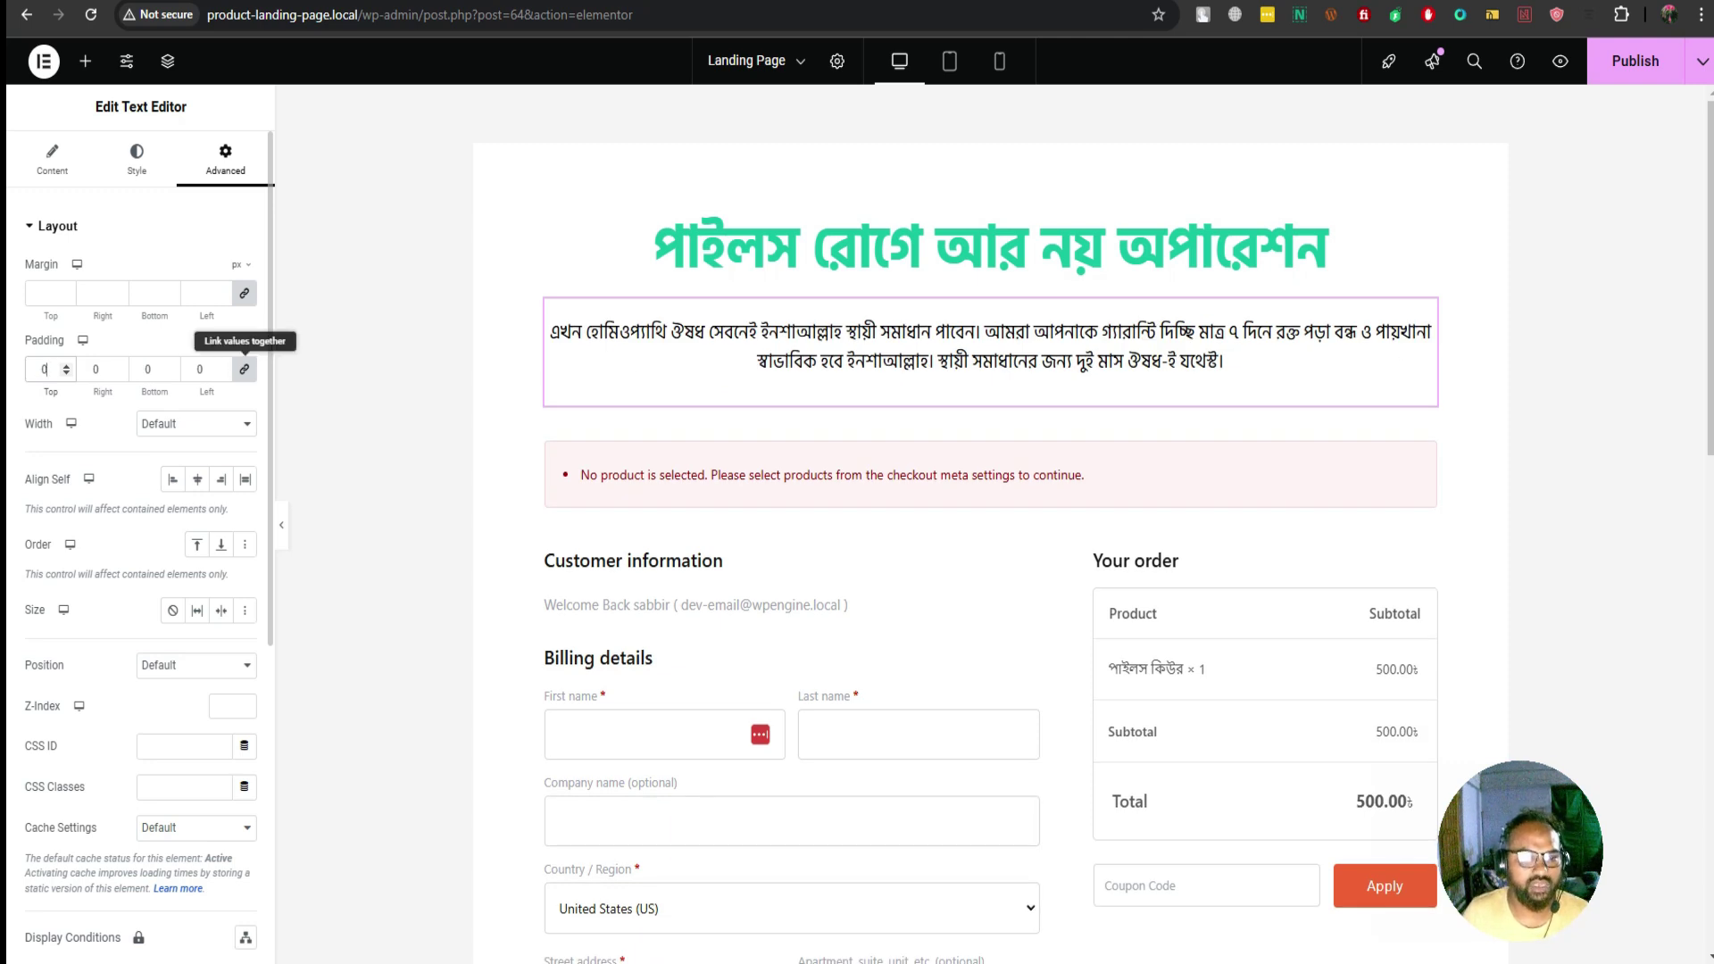
left_click(244, 368)
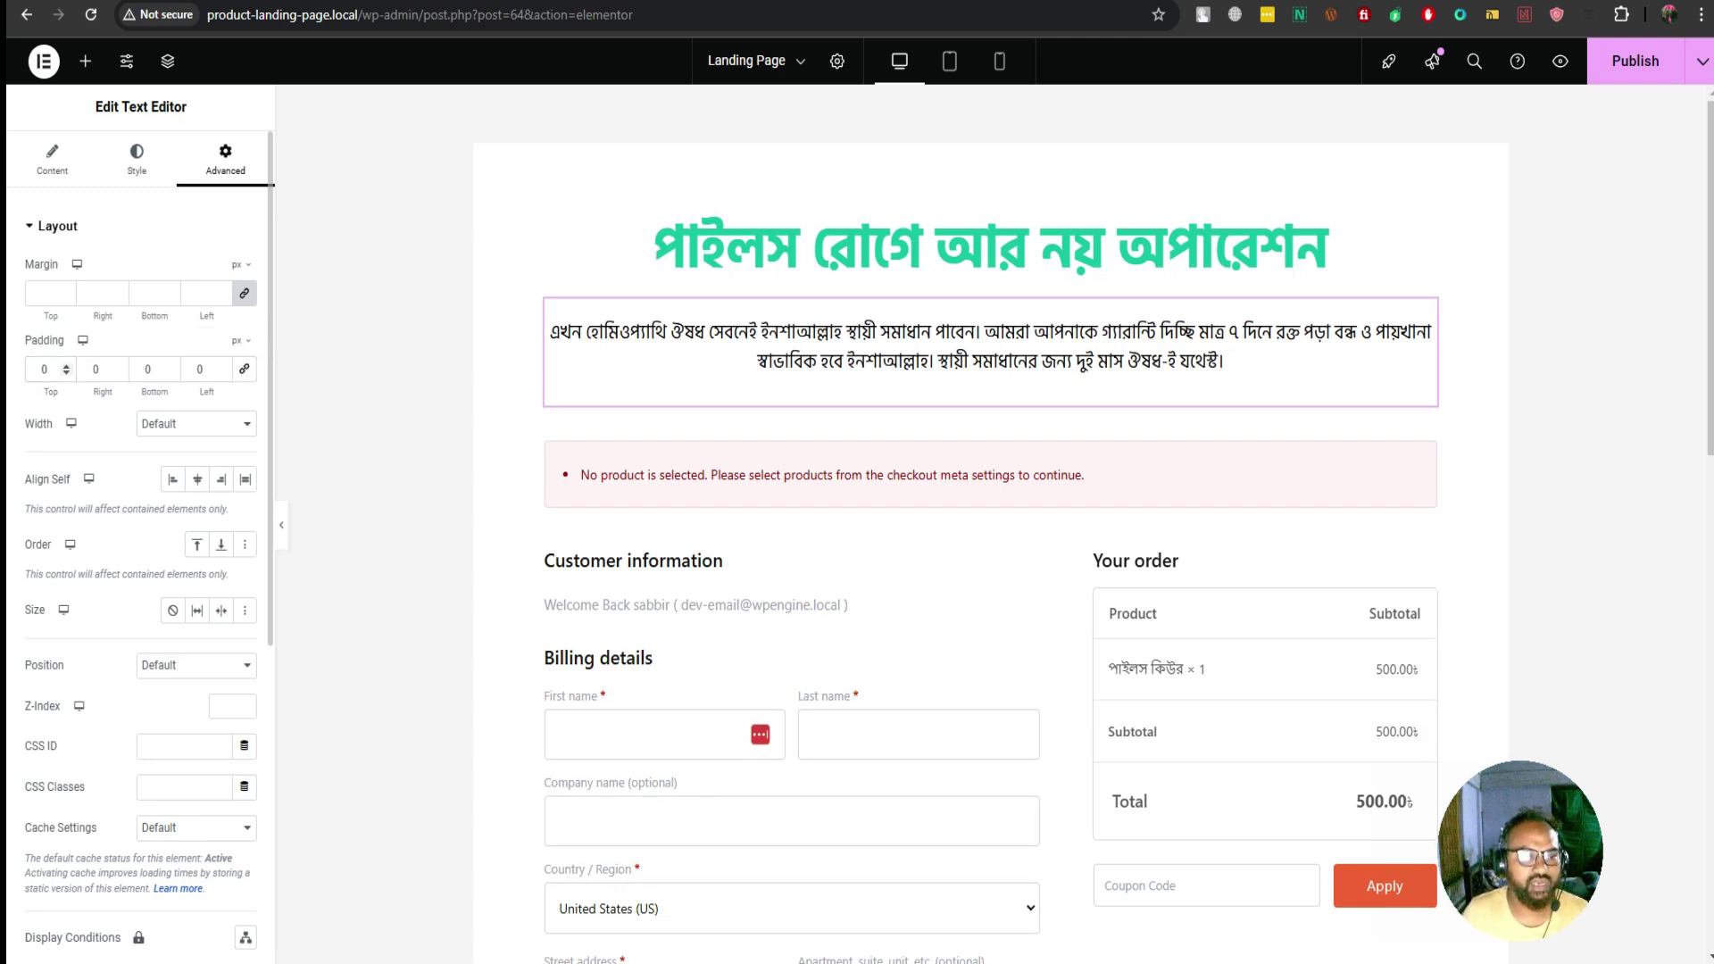
double_click(96, 369)
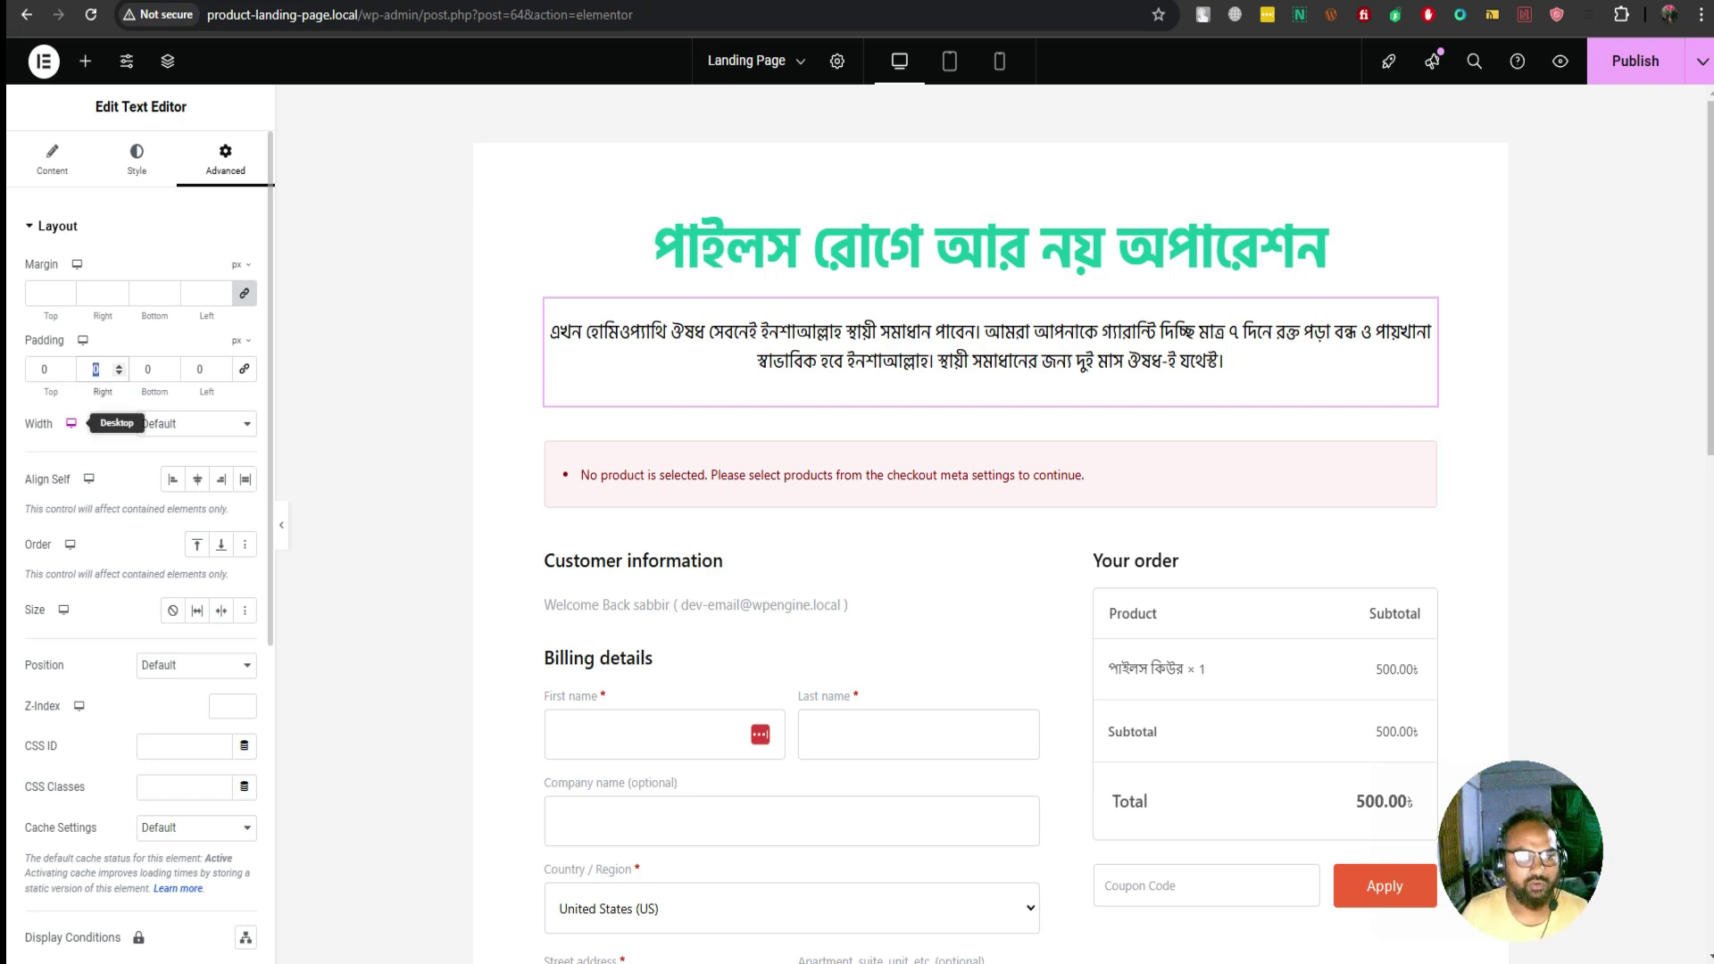
type("40")
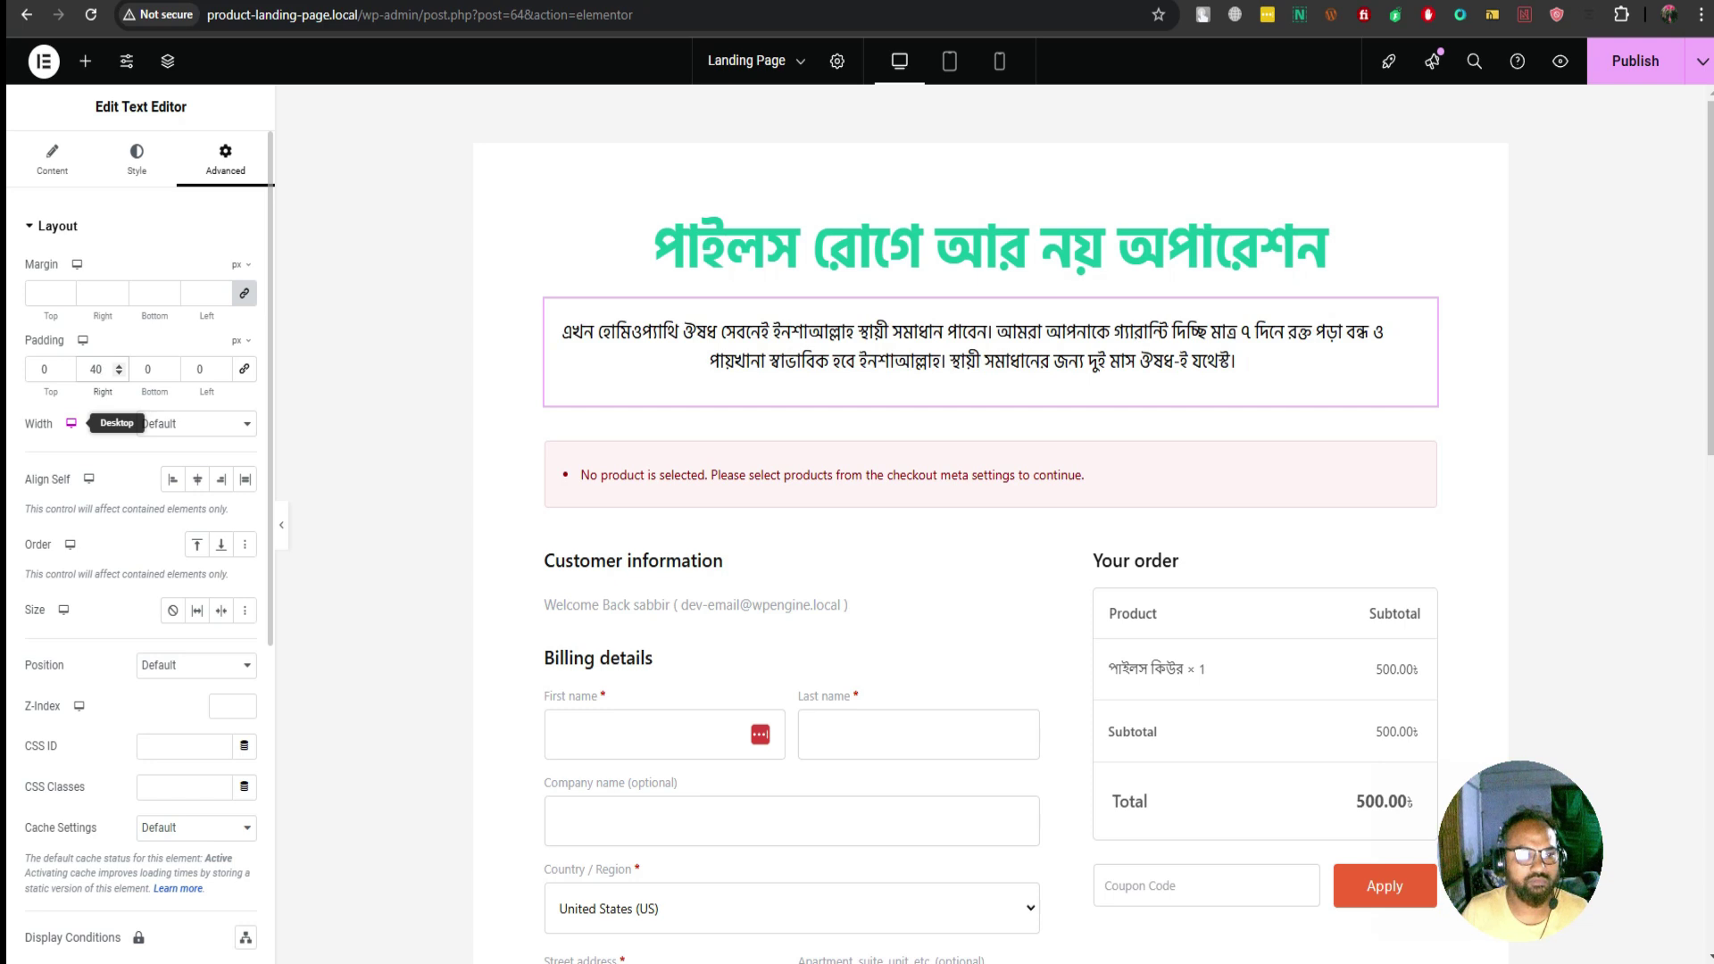
double_click(199, 369)
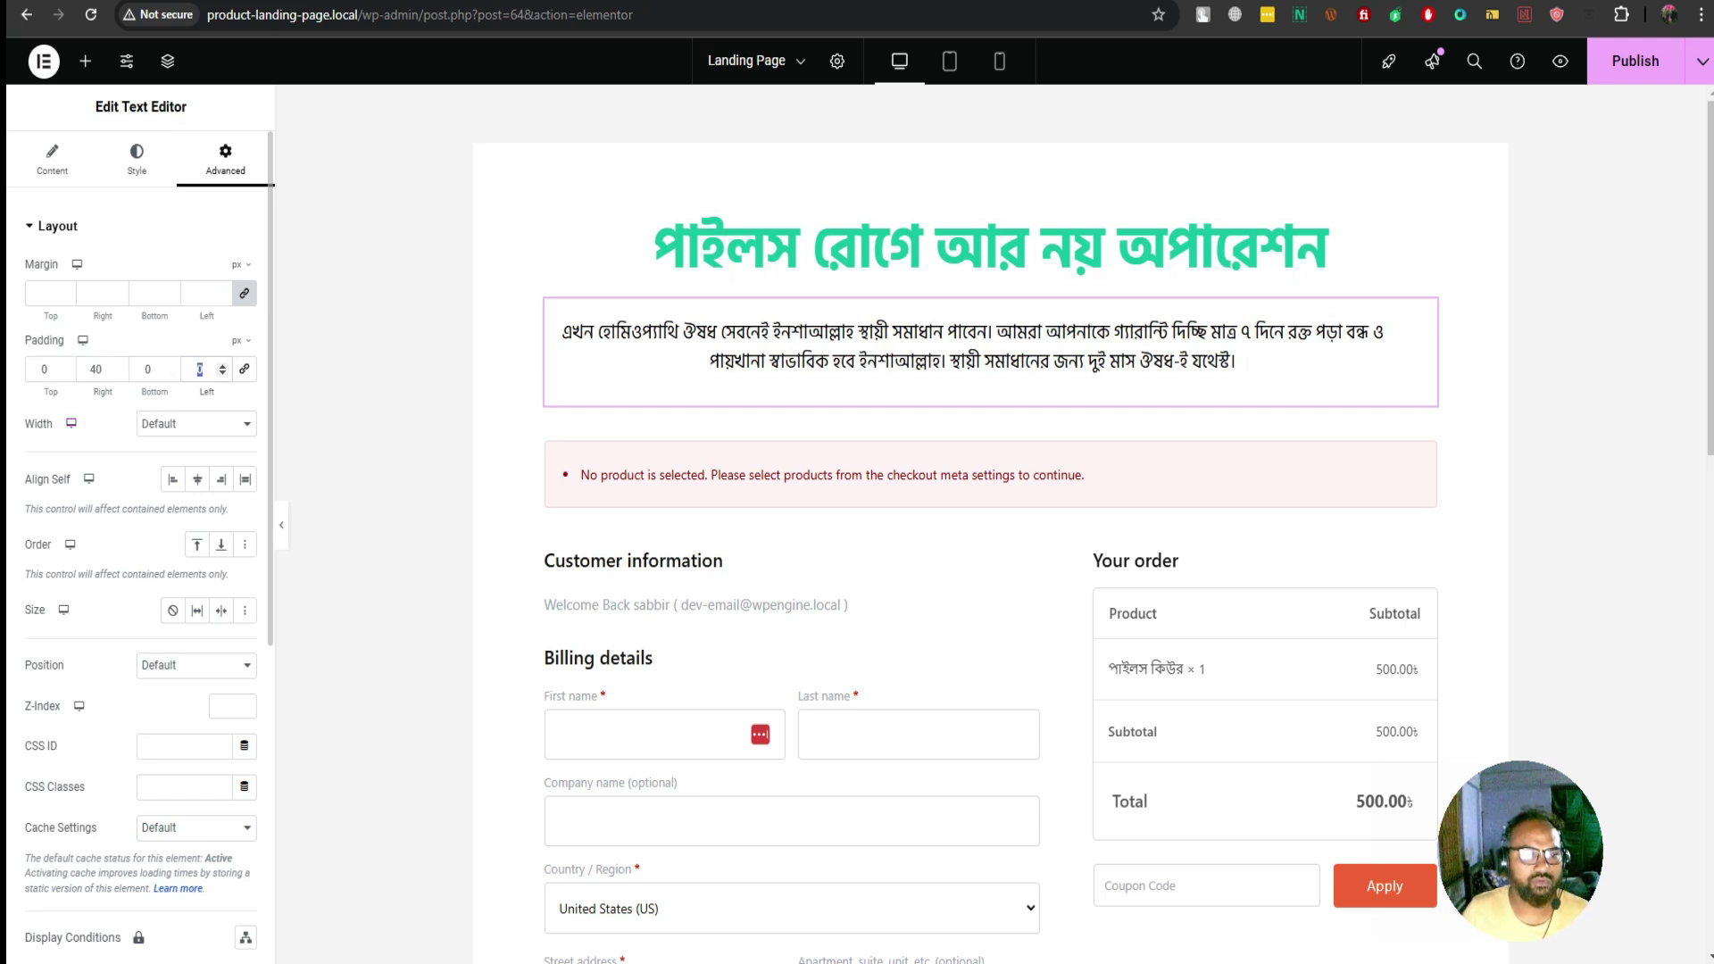
type("40")
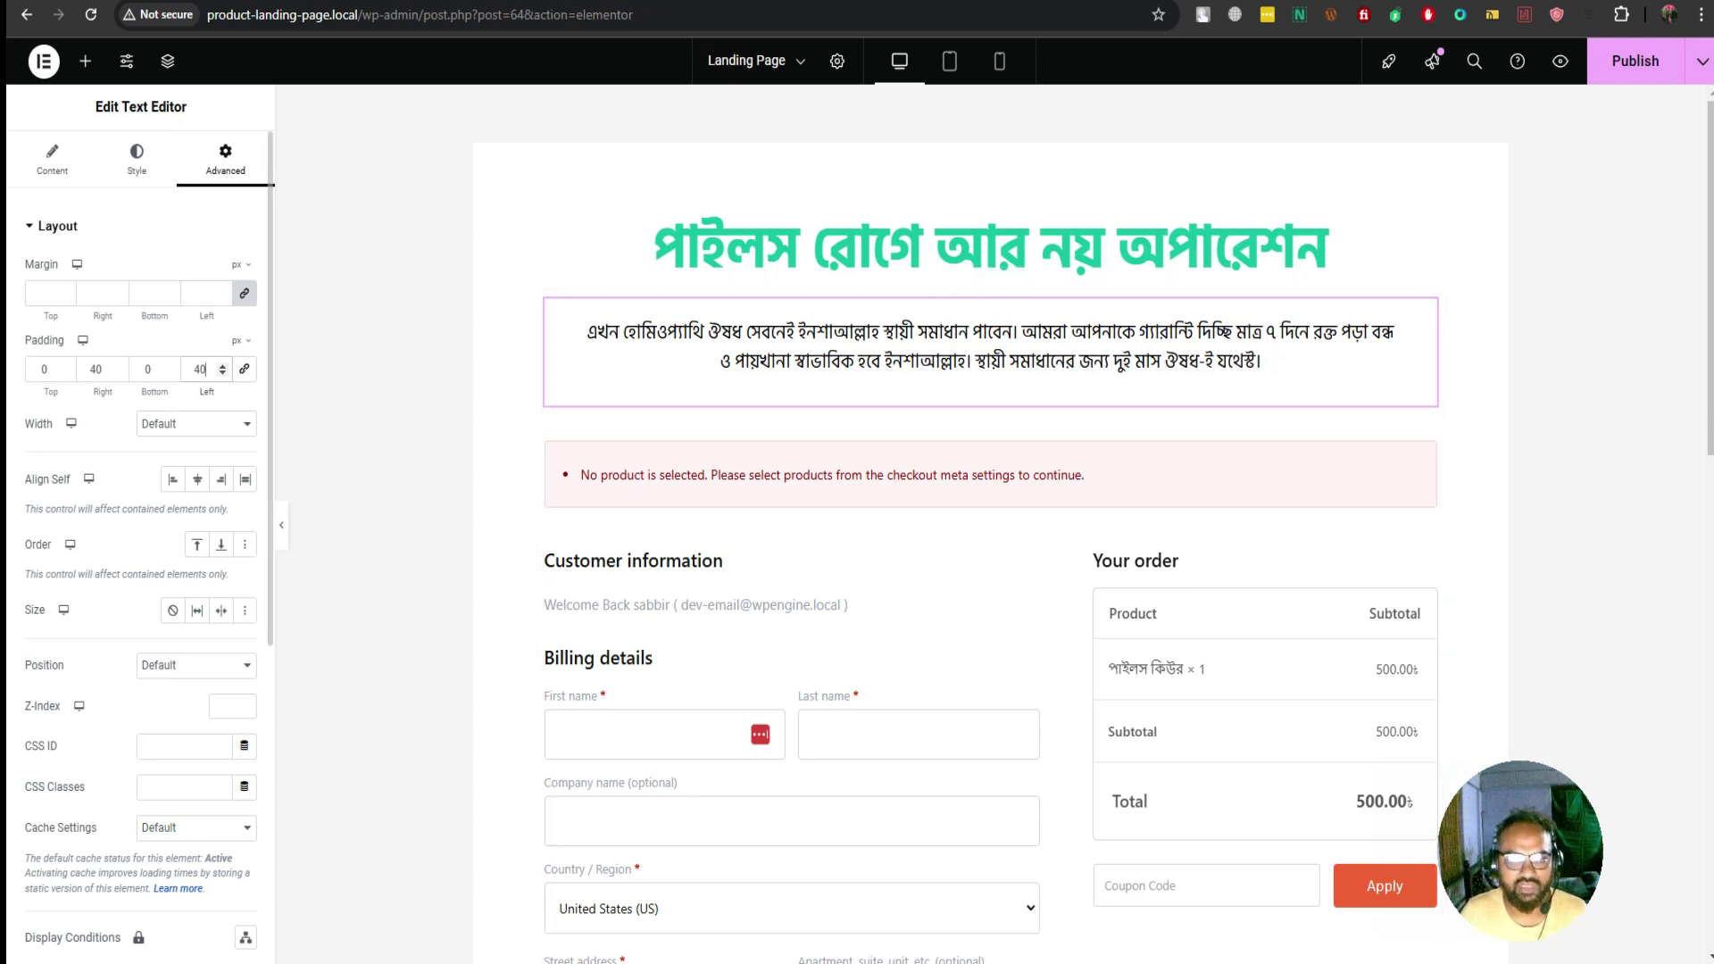
double_click(200, 369)
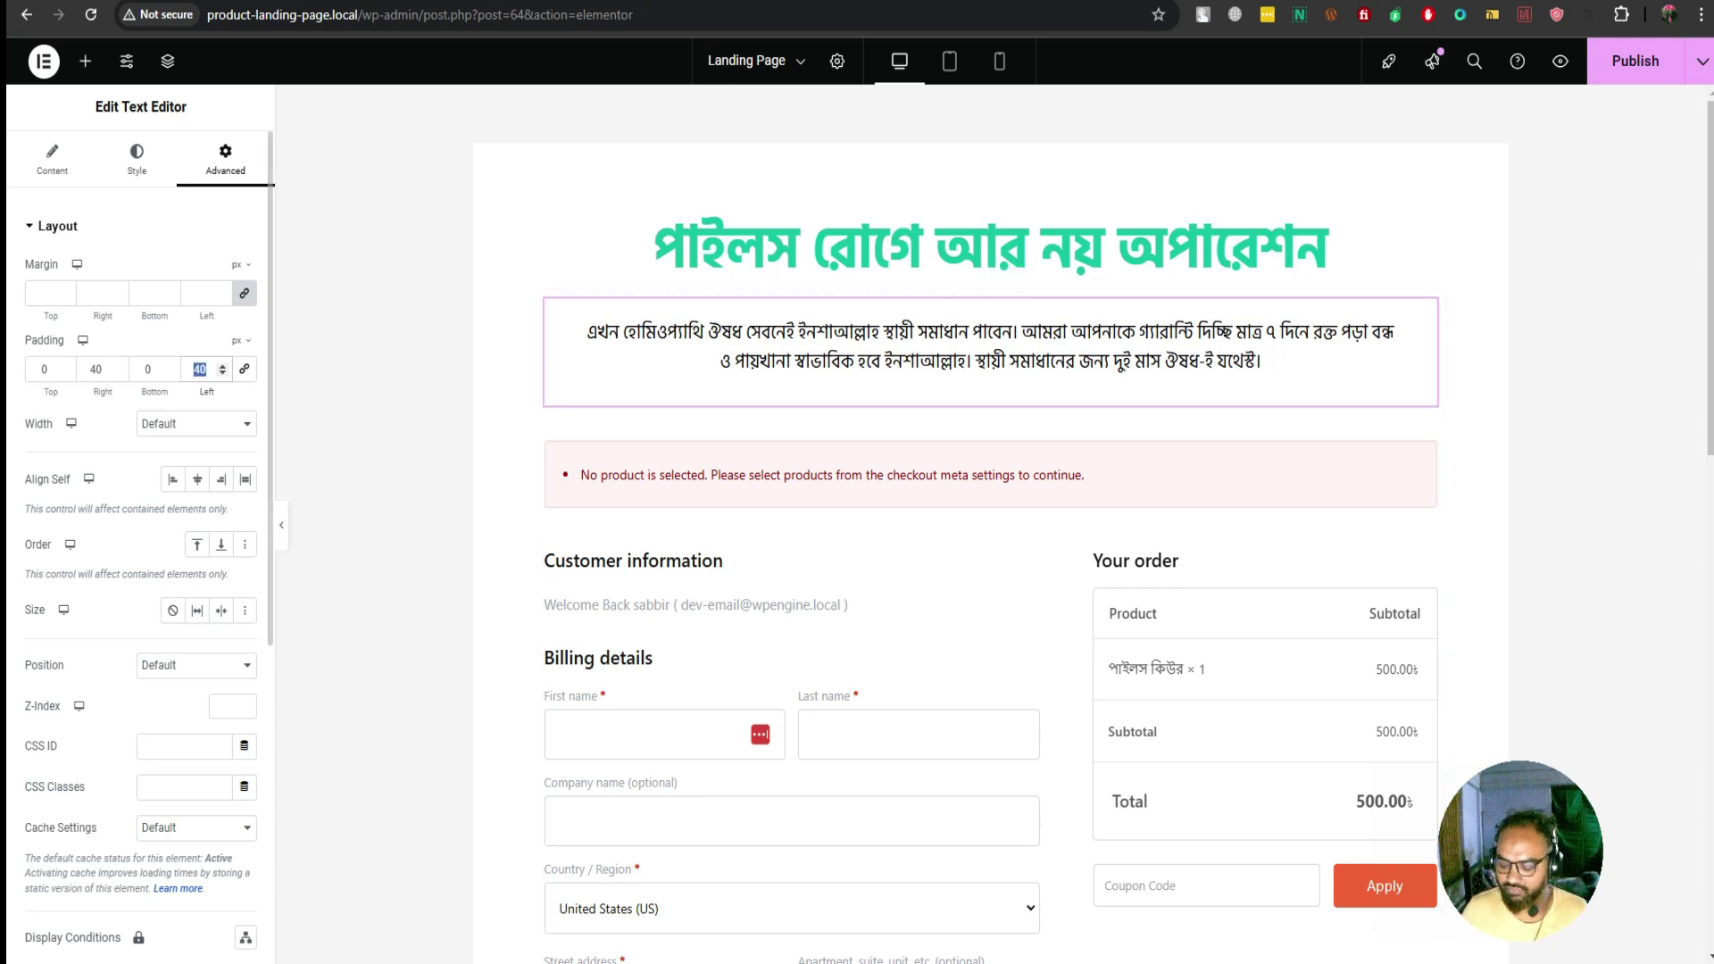
type("50")
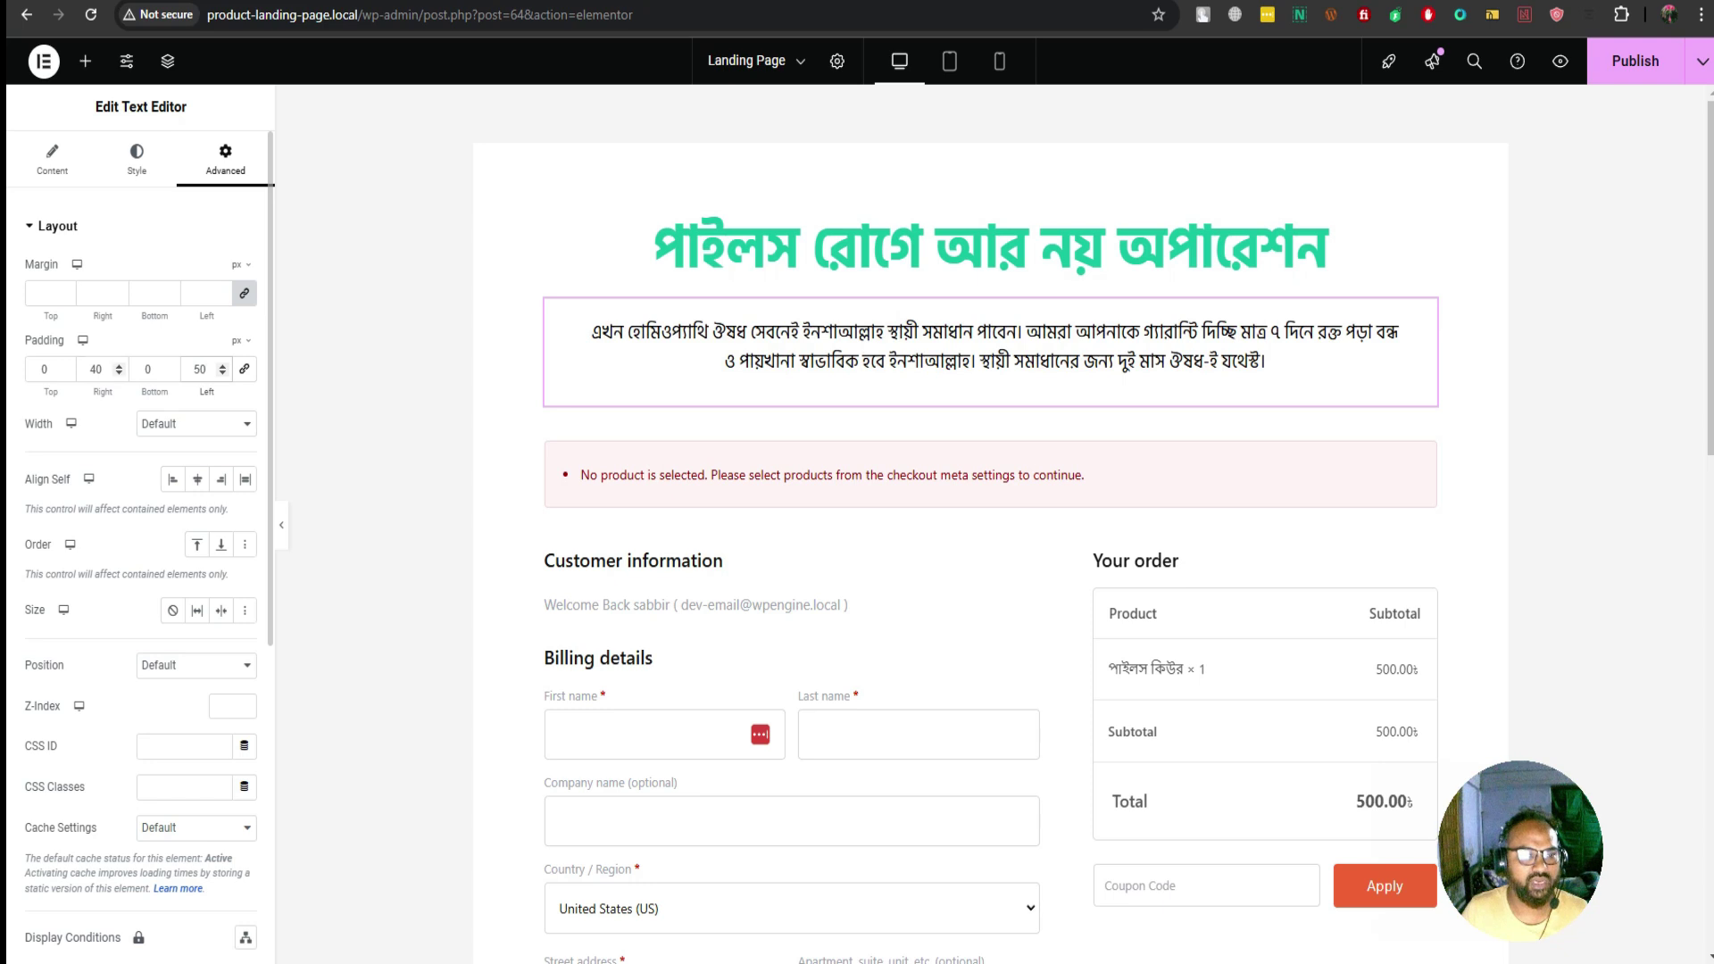
double_click(96, 369)
type("50")
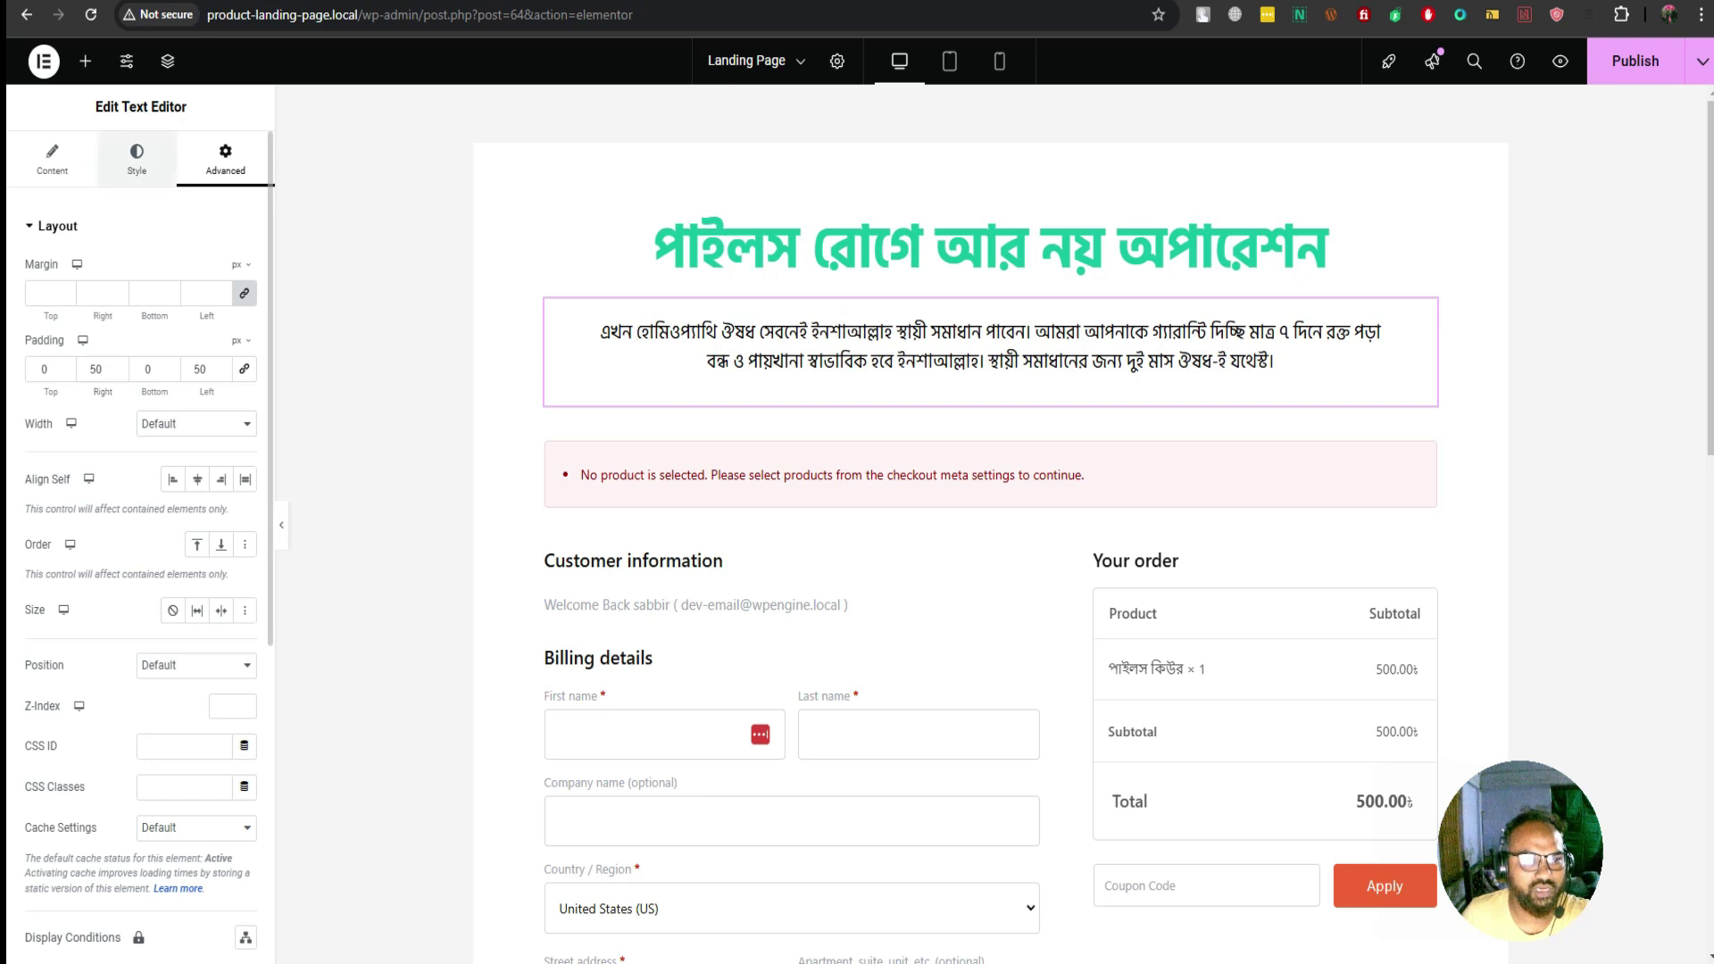
Change the paragraph's font size to 22 px
left_click(137, 160)
left_click(245, 354)
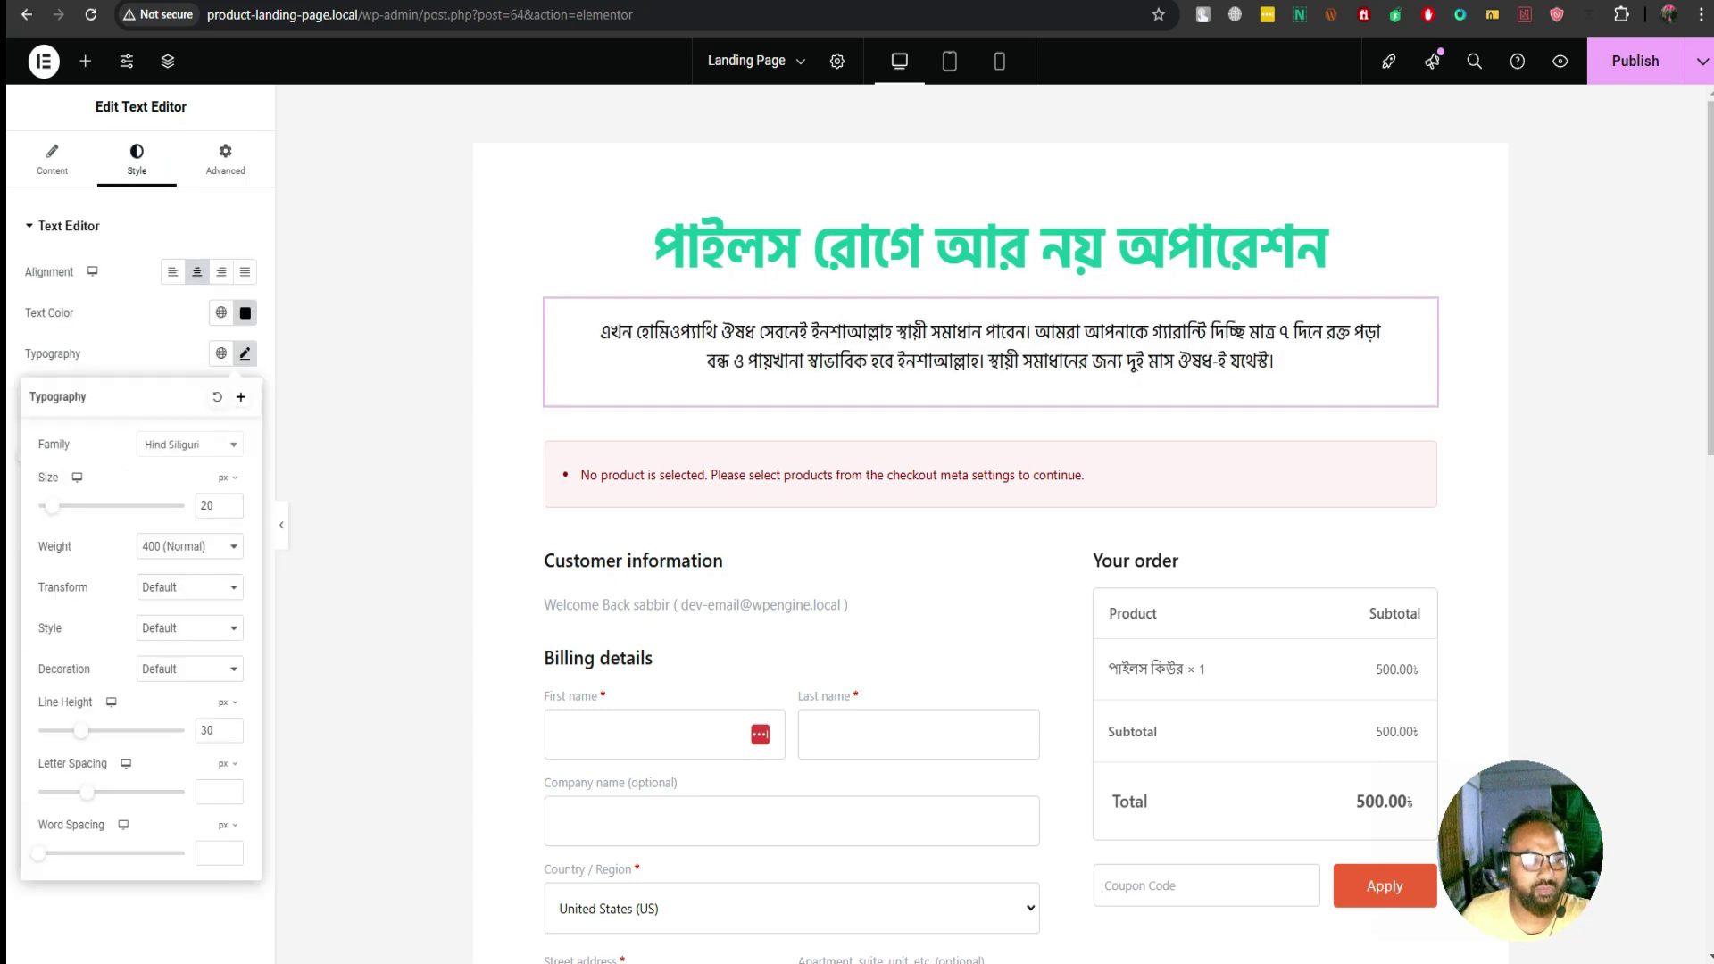
double_click(206, 505)
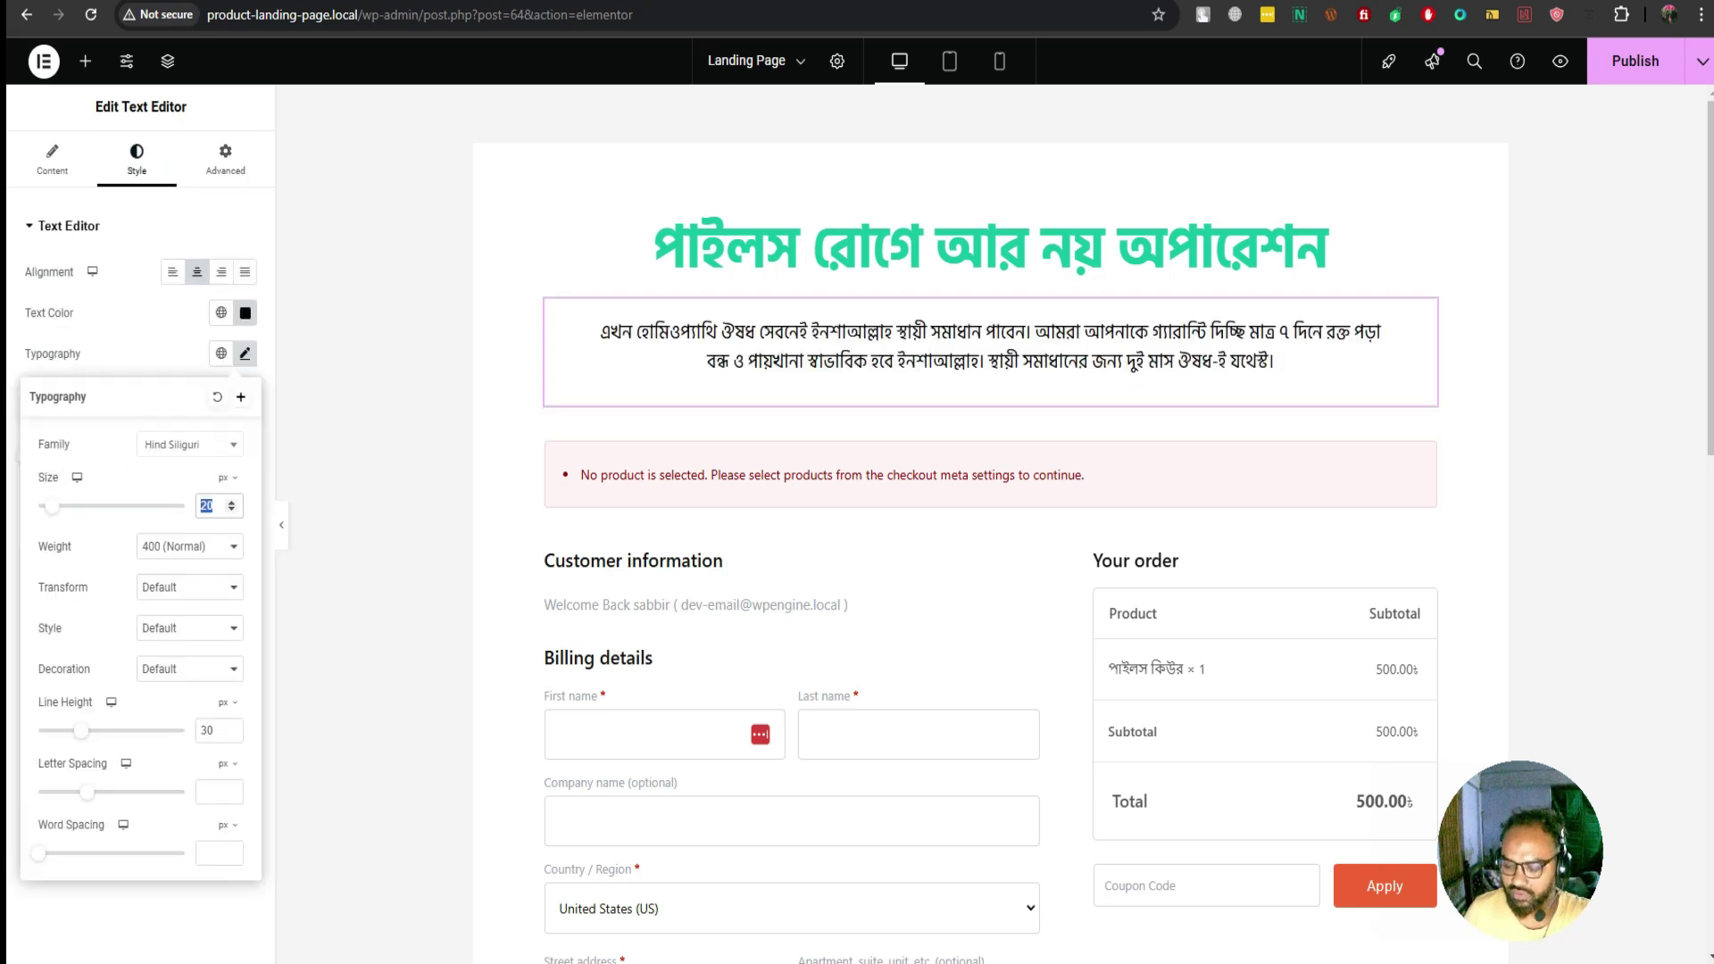
type("24")
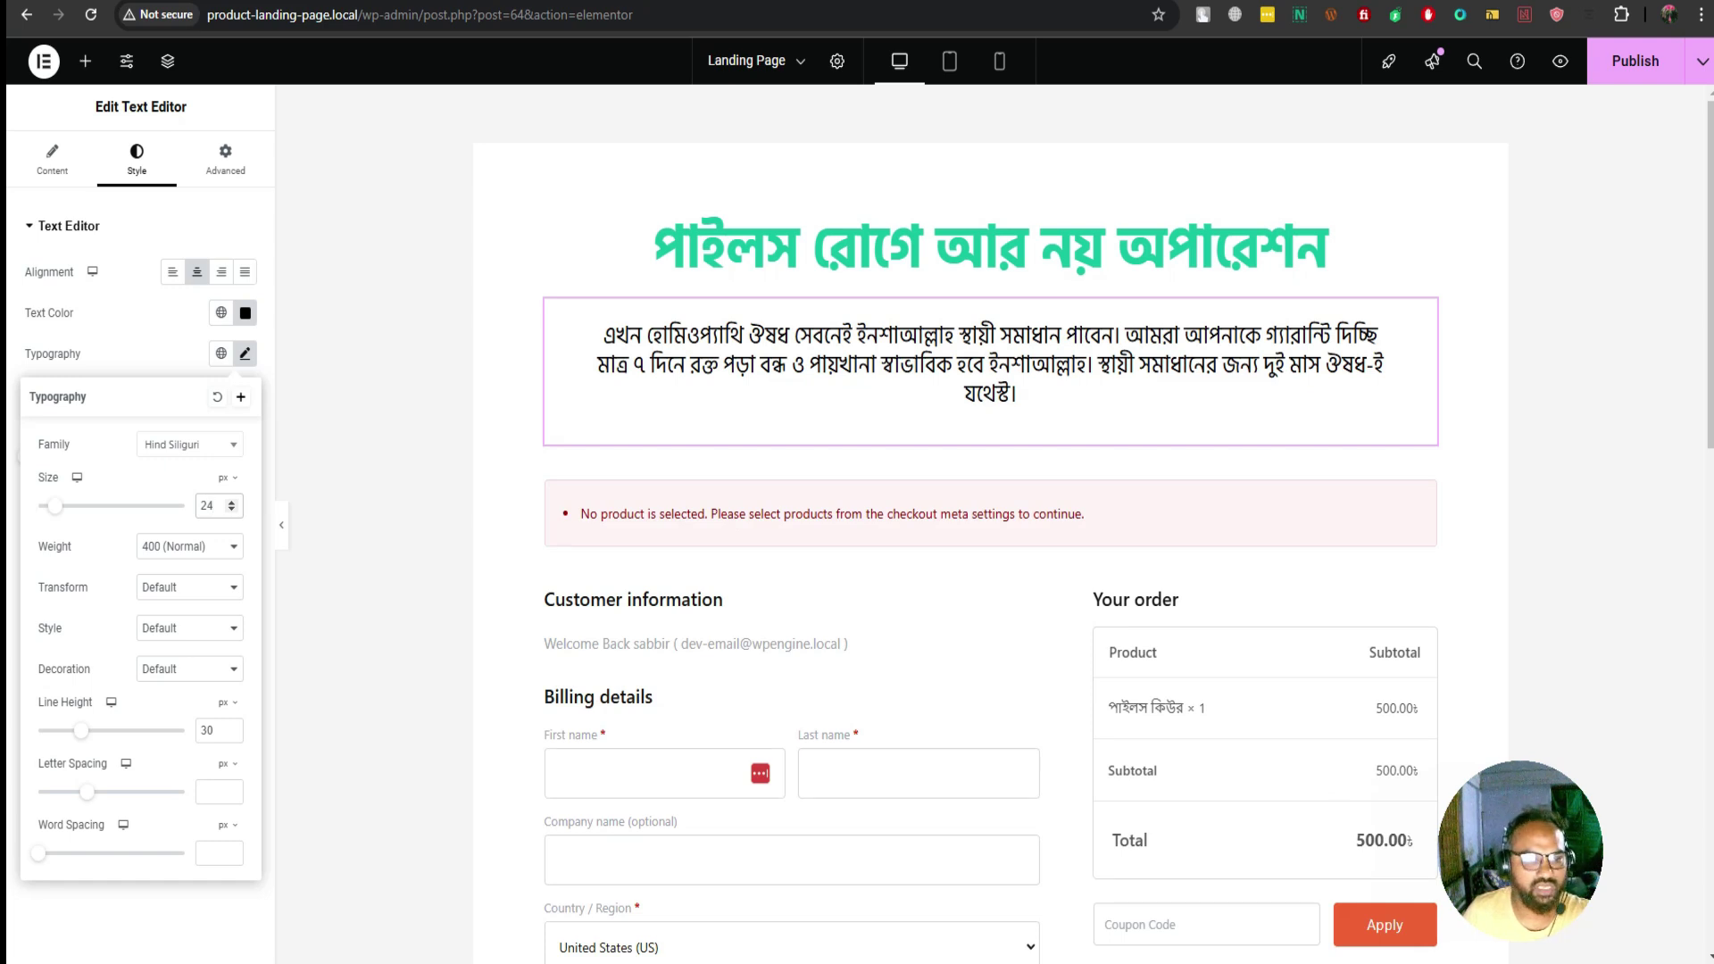
key("BackSpace")
type("2")
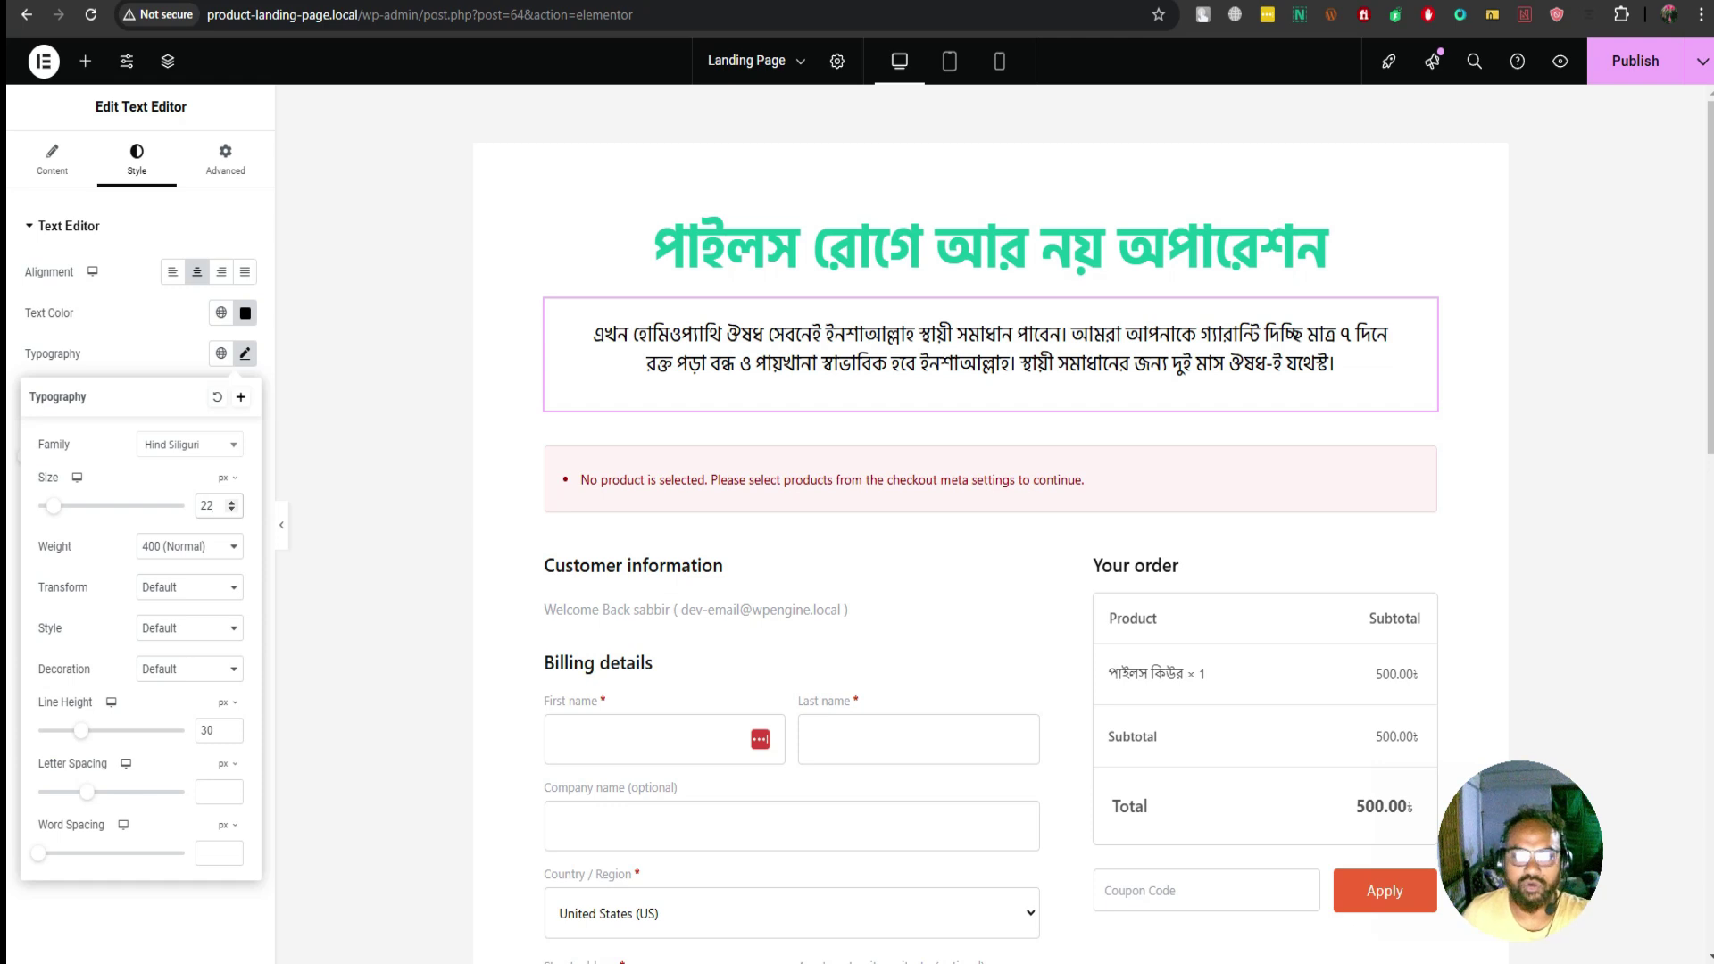
key("Escape")
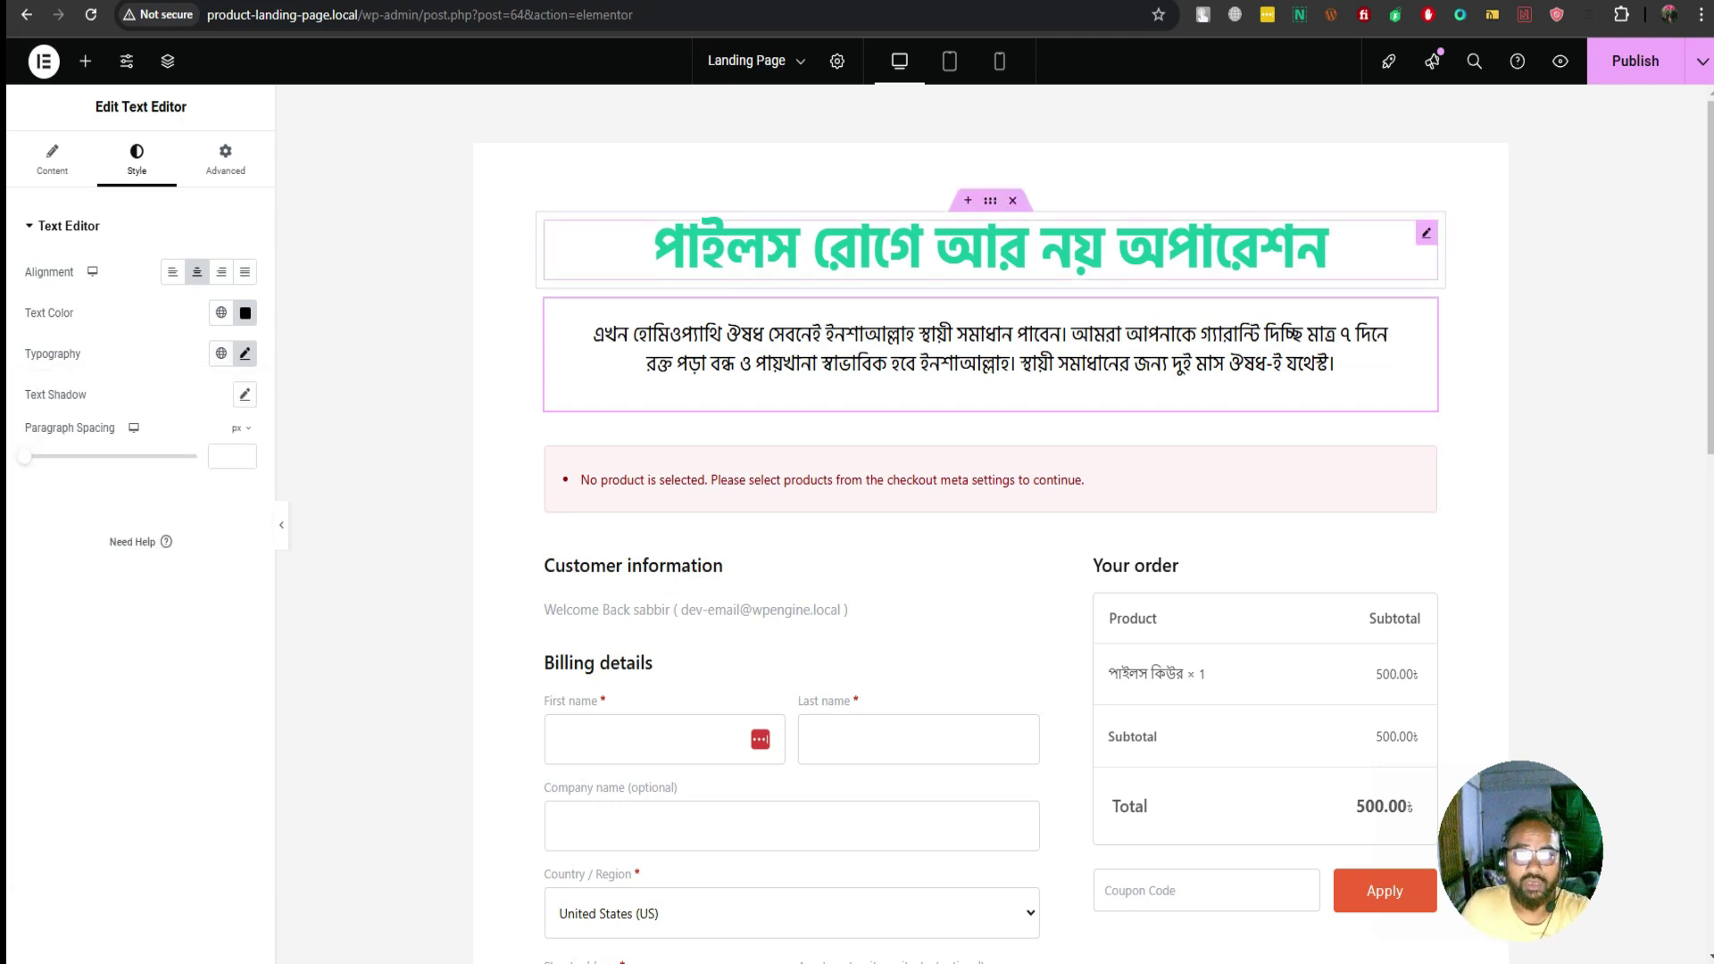
Delete the checkout form container below the headline and paragraph
left_click(1328, 250)
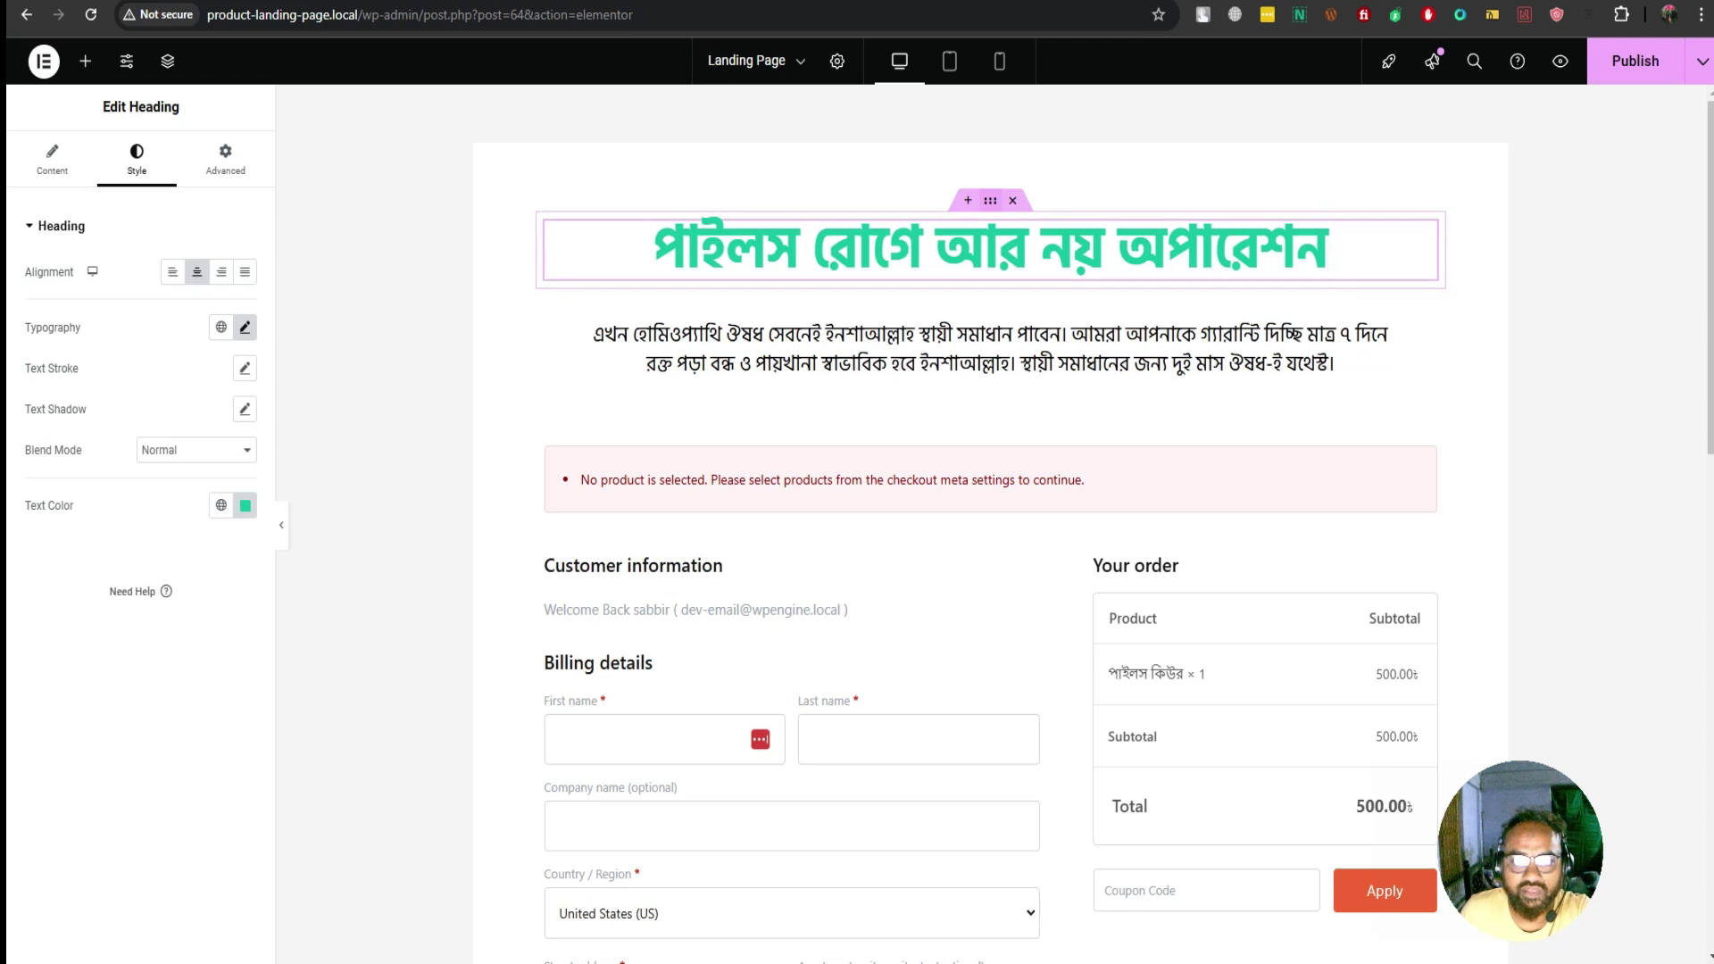
left_click(991, 288)
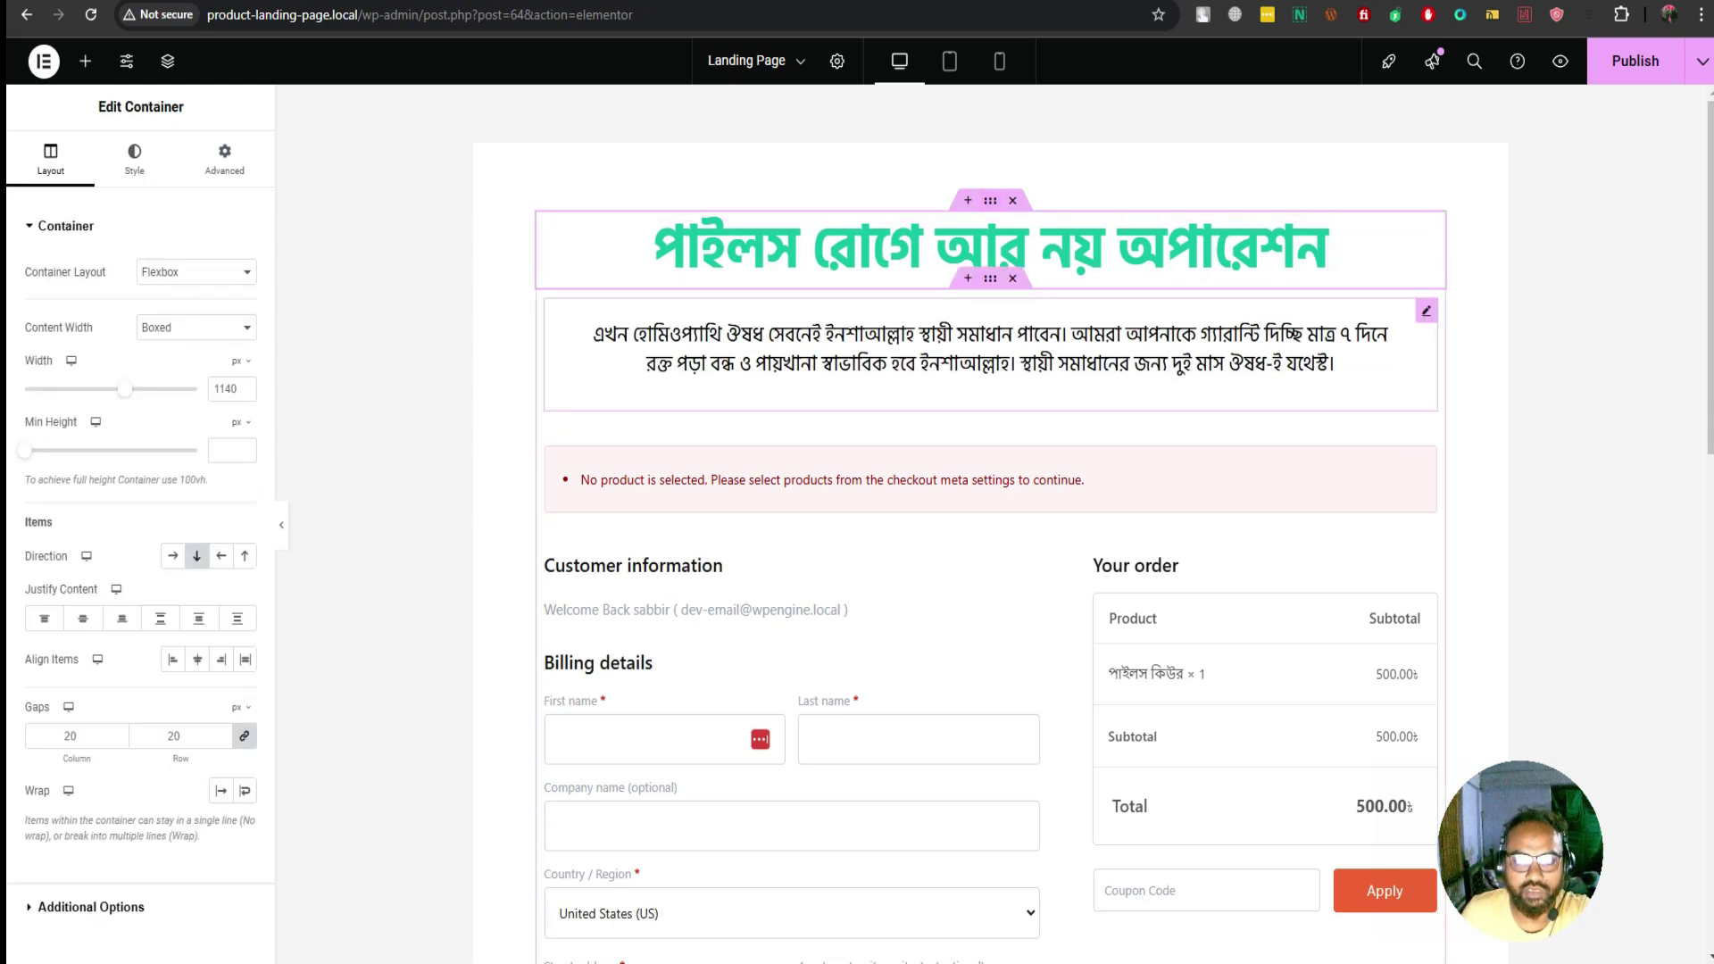
left_click(991, 308)
left_click(990, 278)
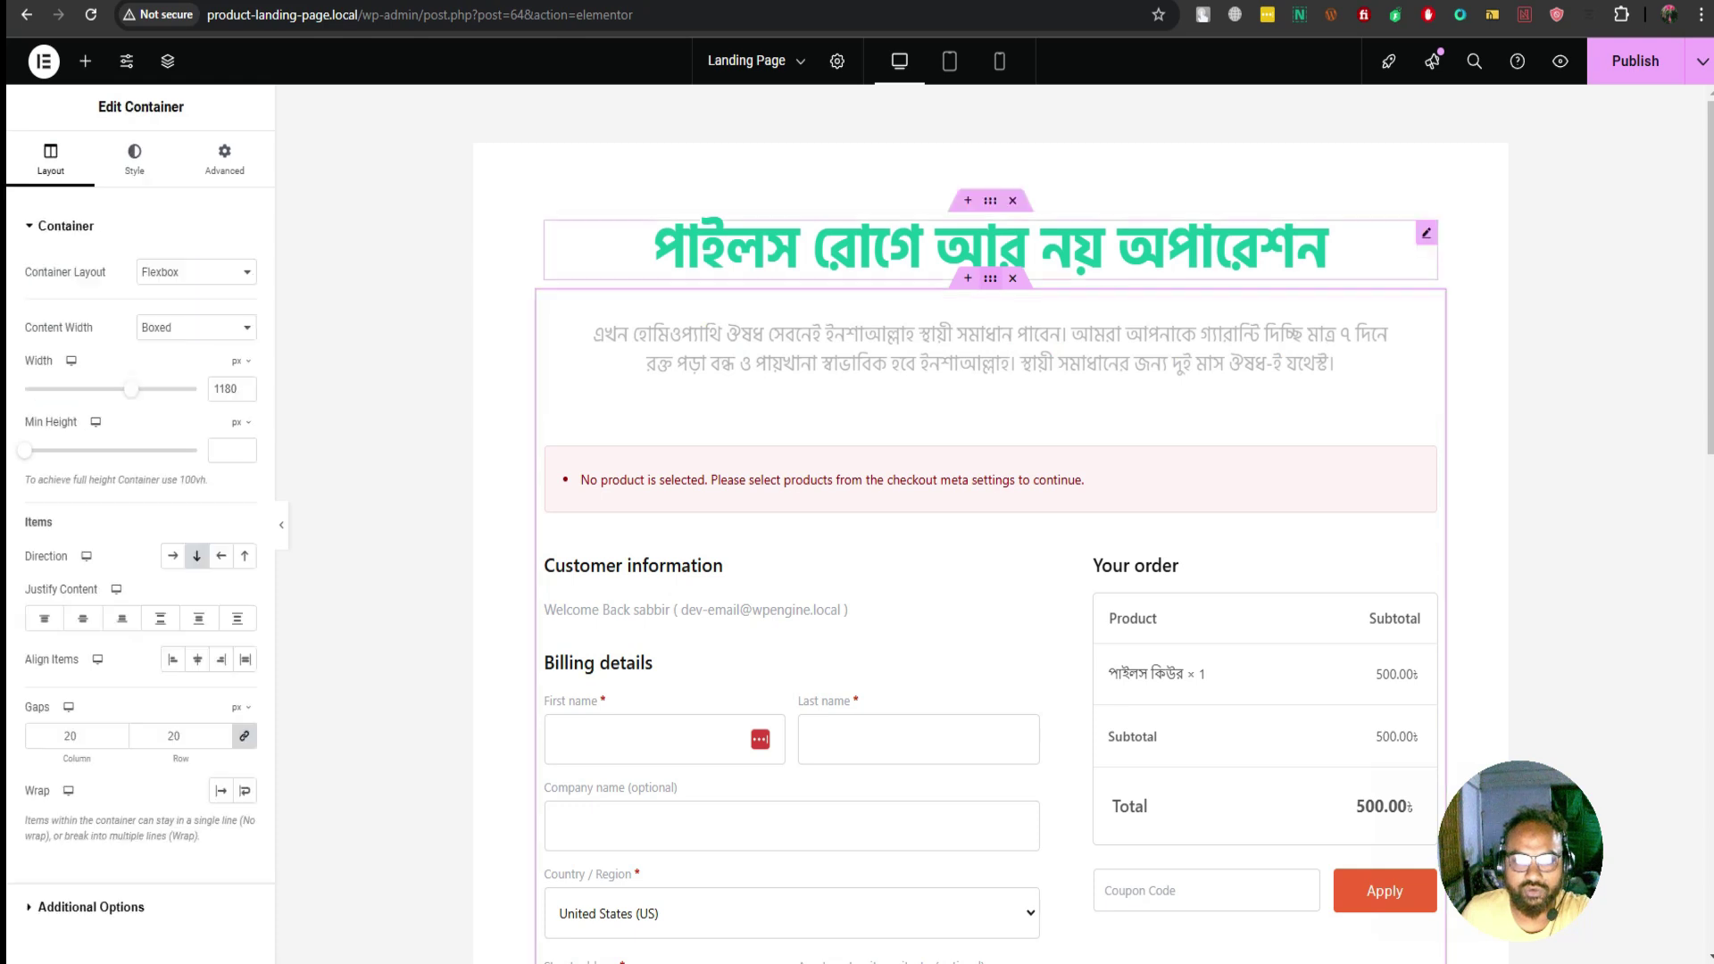
left_click(1329, 250)
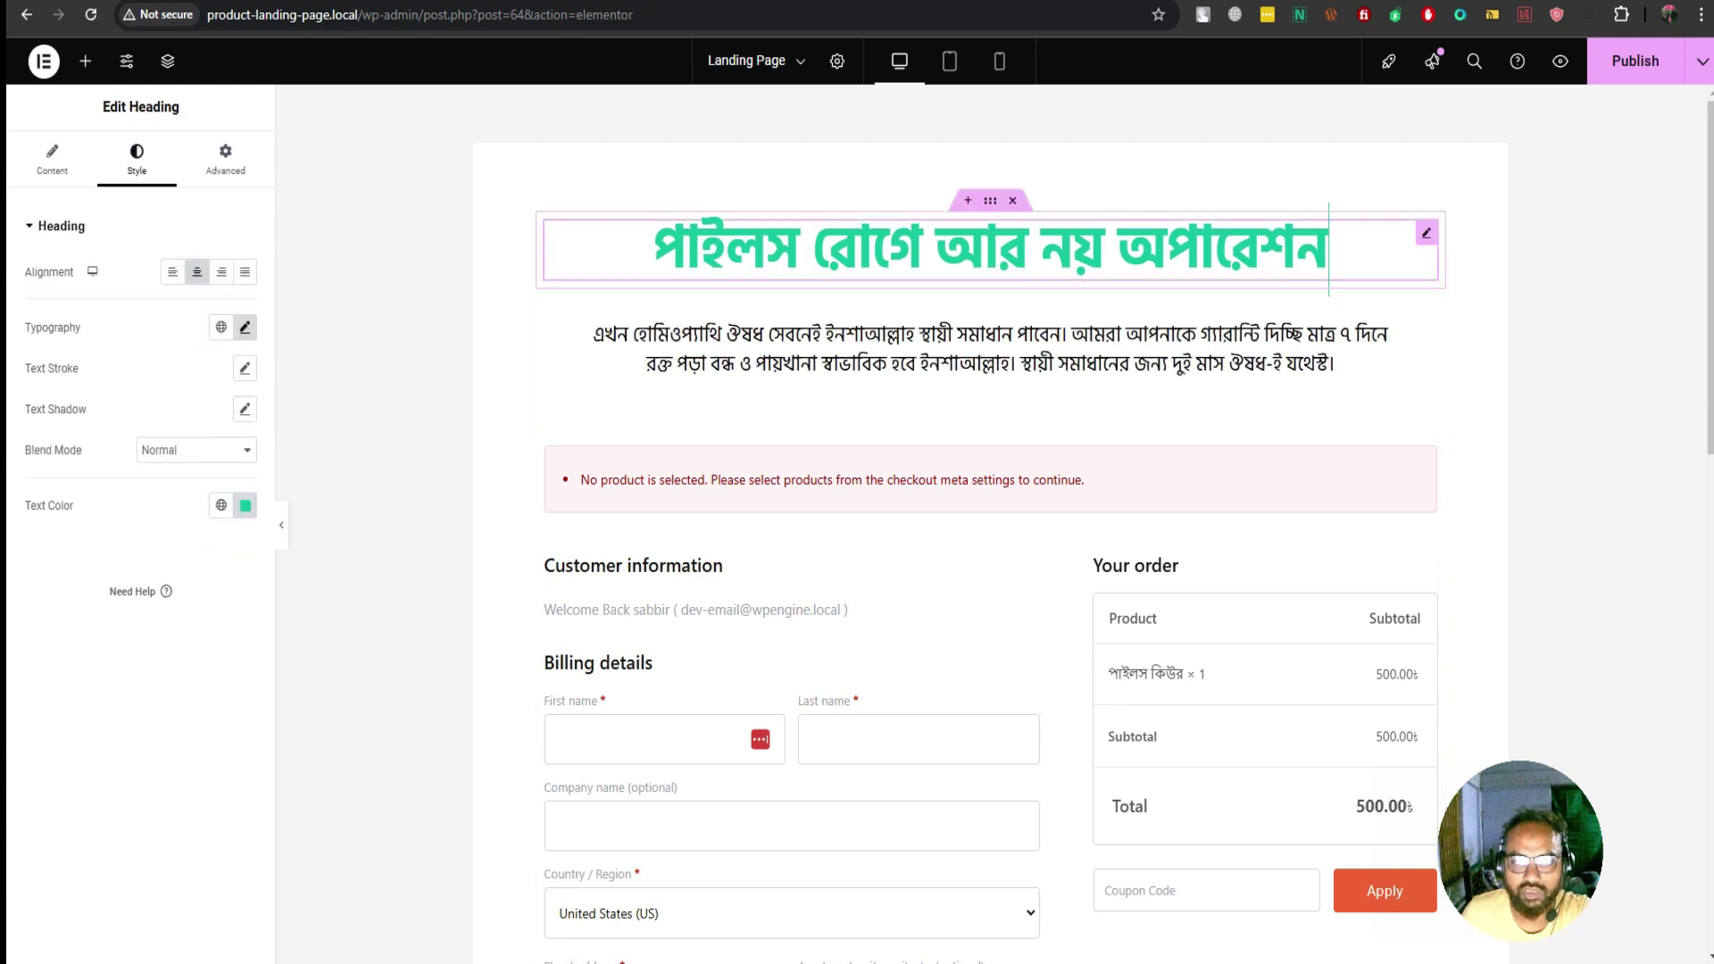
left_click(922, 250)
left_click_drag(990, 200, 1036, 241)
left_click(1334, 363)
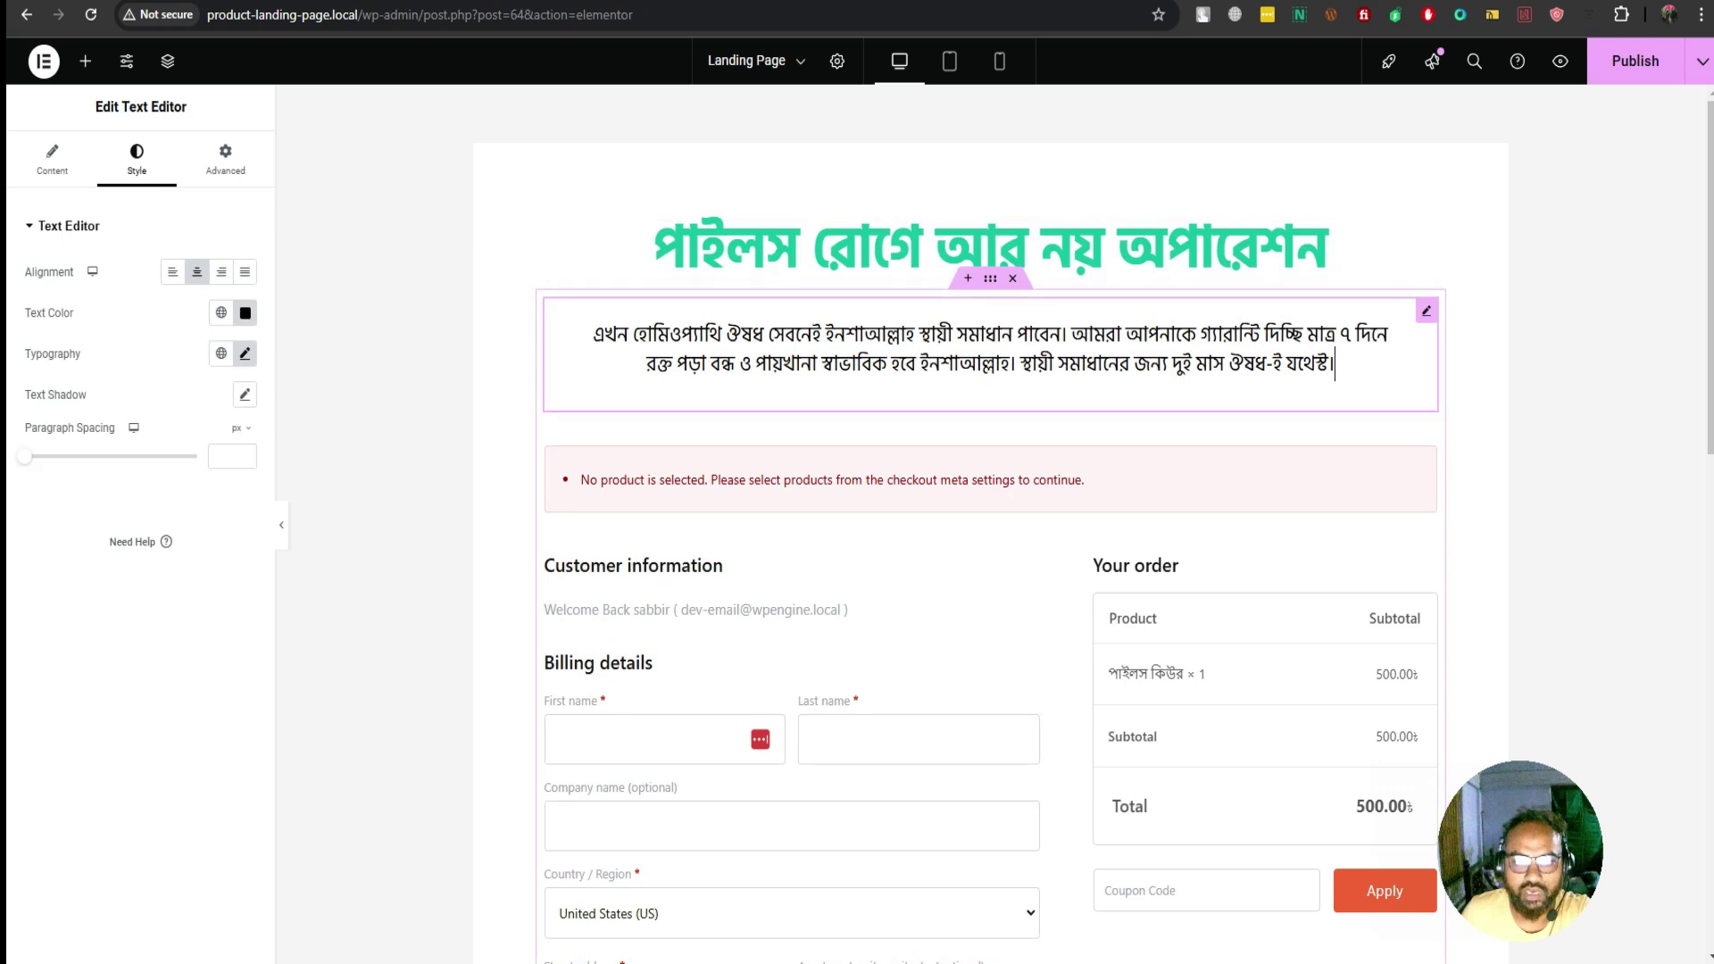
left_click_drag(1334, 364, 1405, 263)
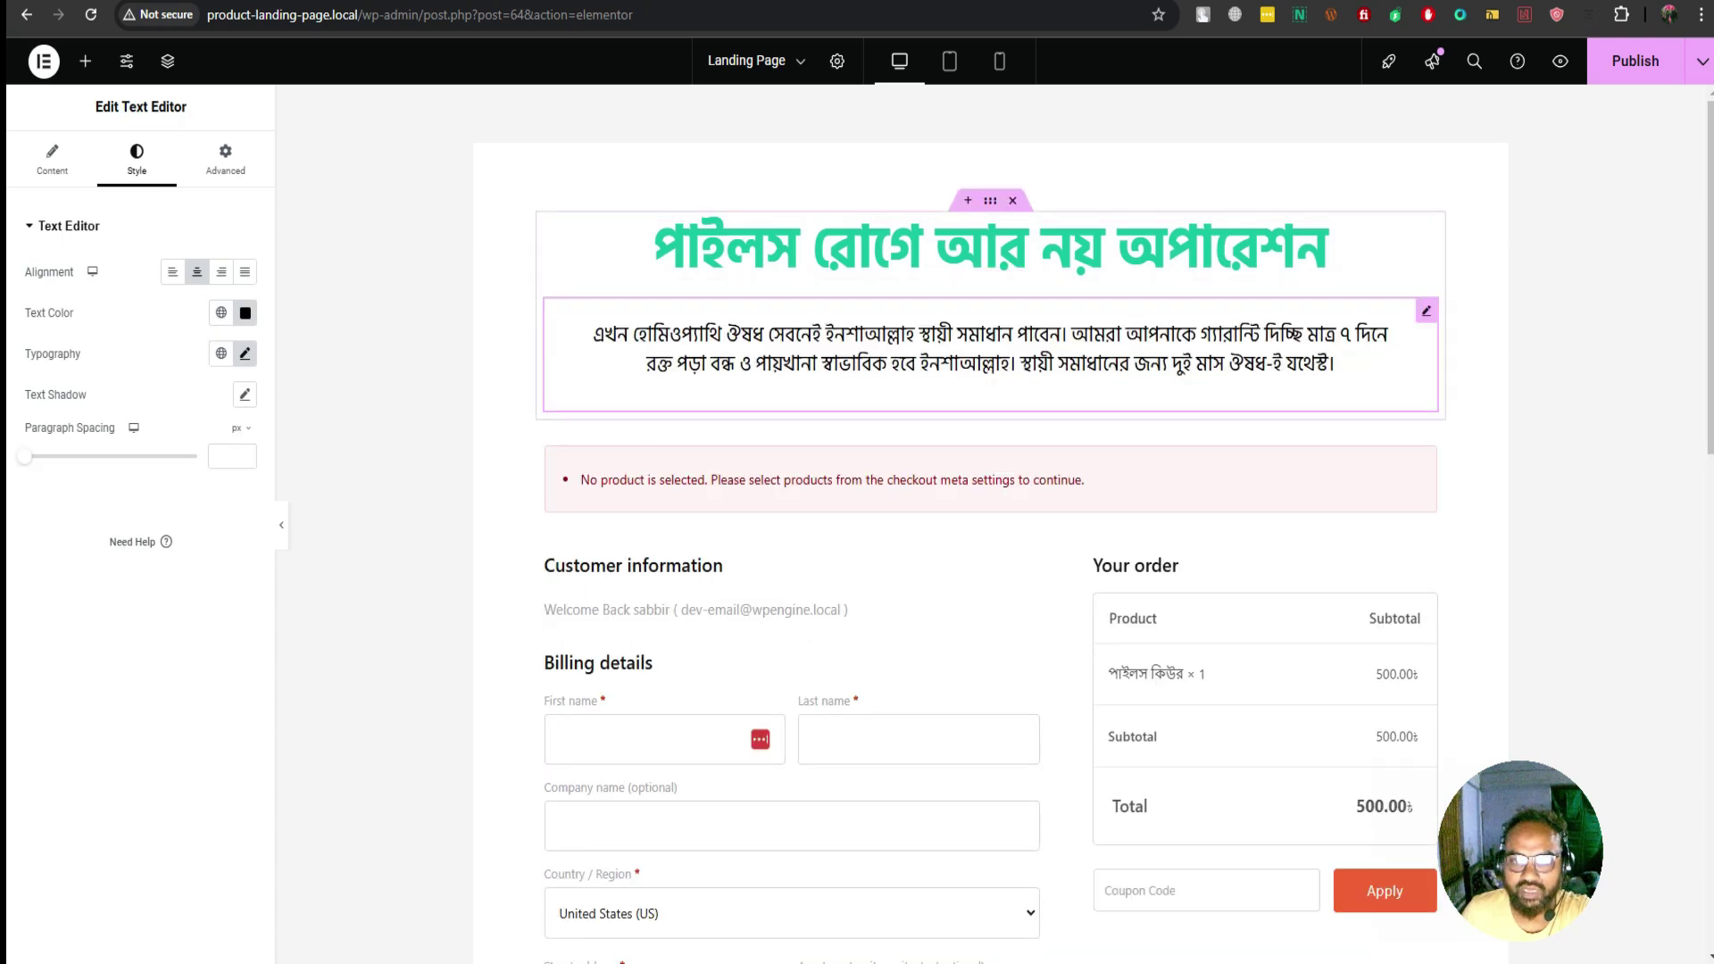
left_click(990, 409)
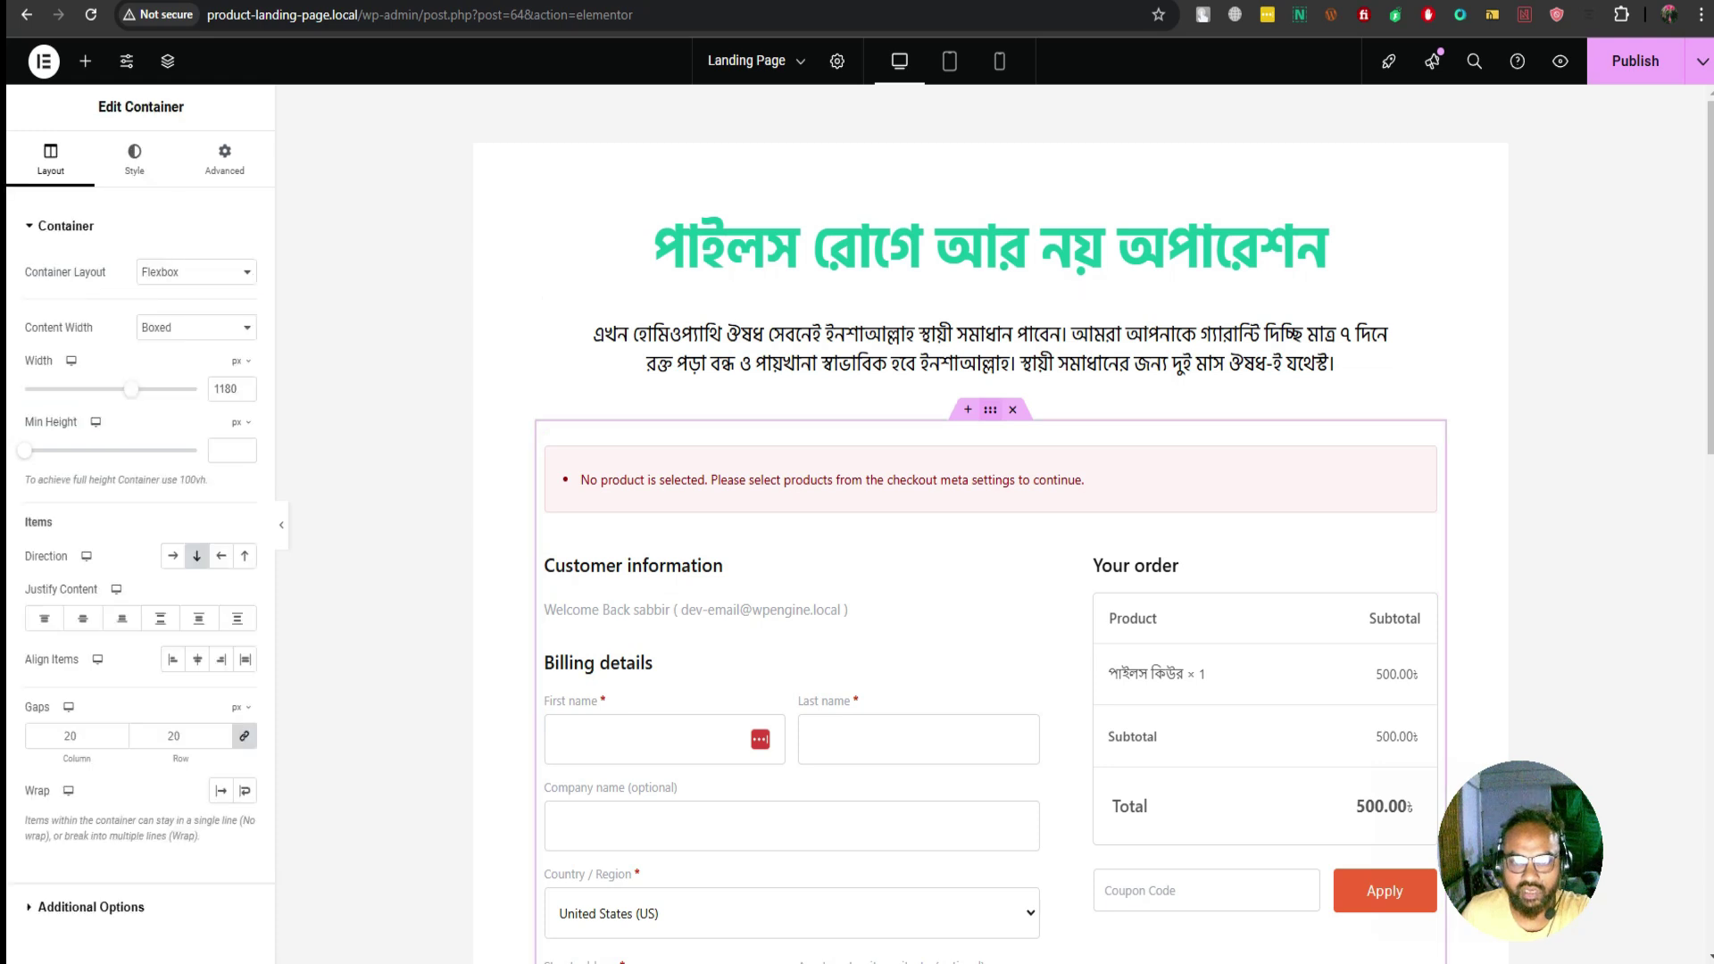
key("Delete")
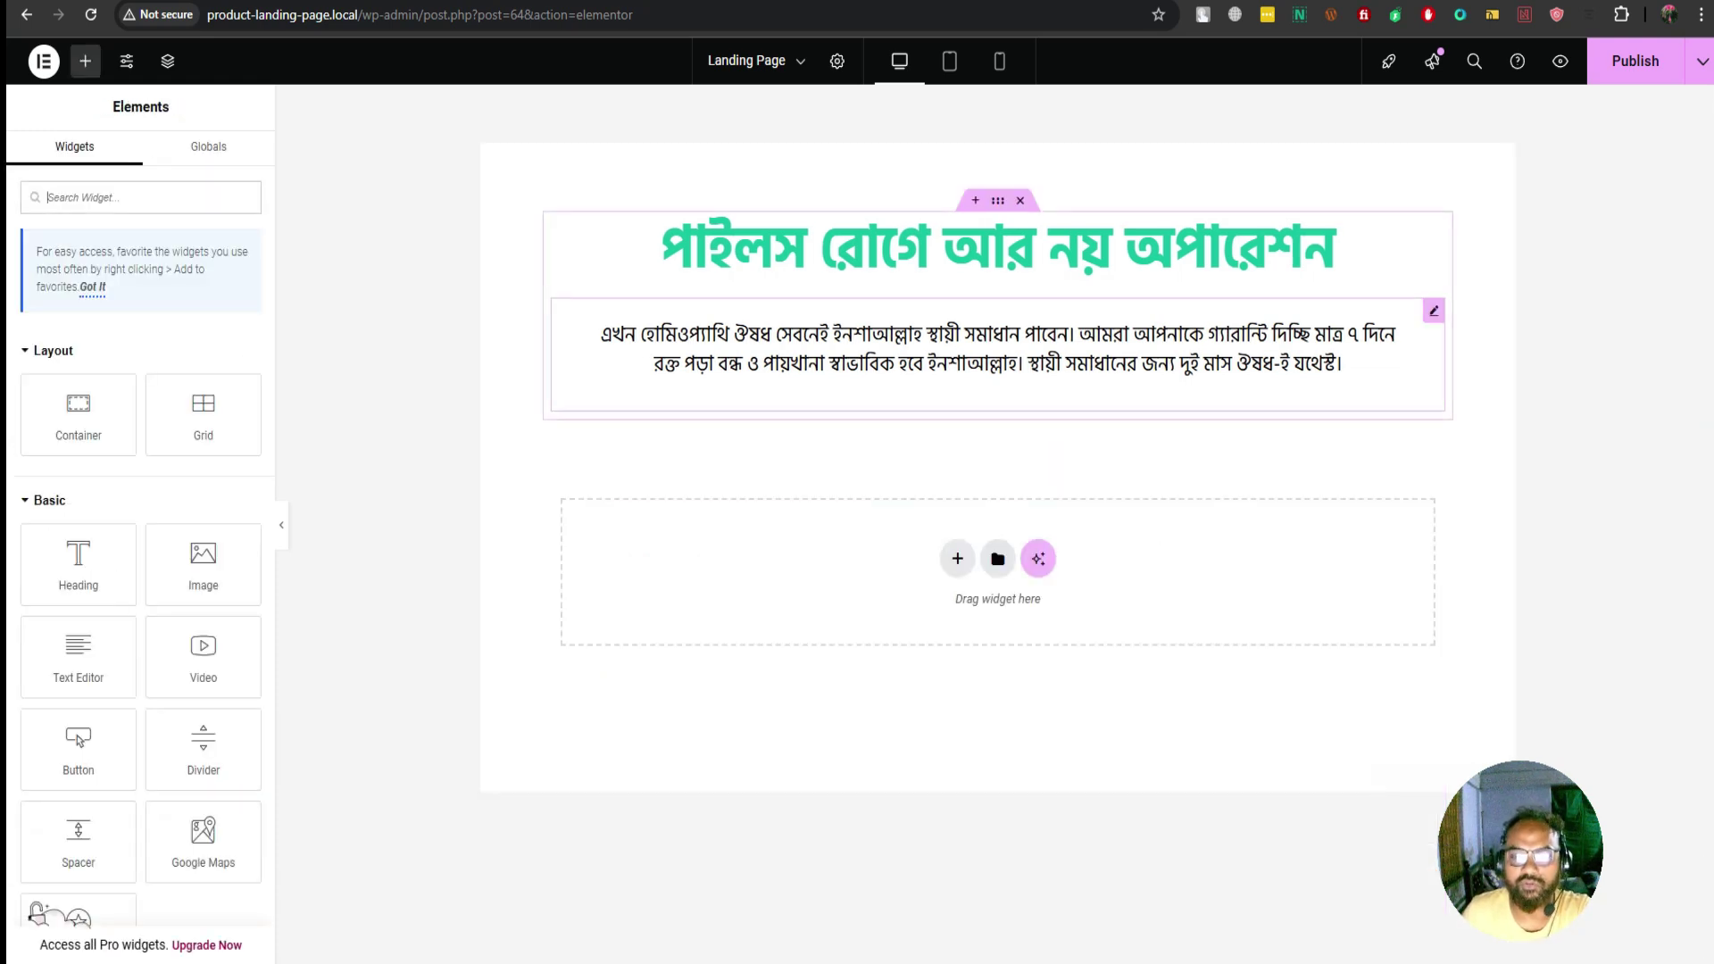
Select the container holding the headline and paragraph
left_click(997, 200)
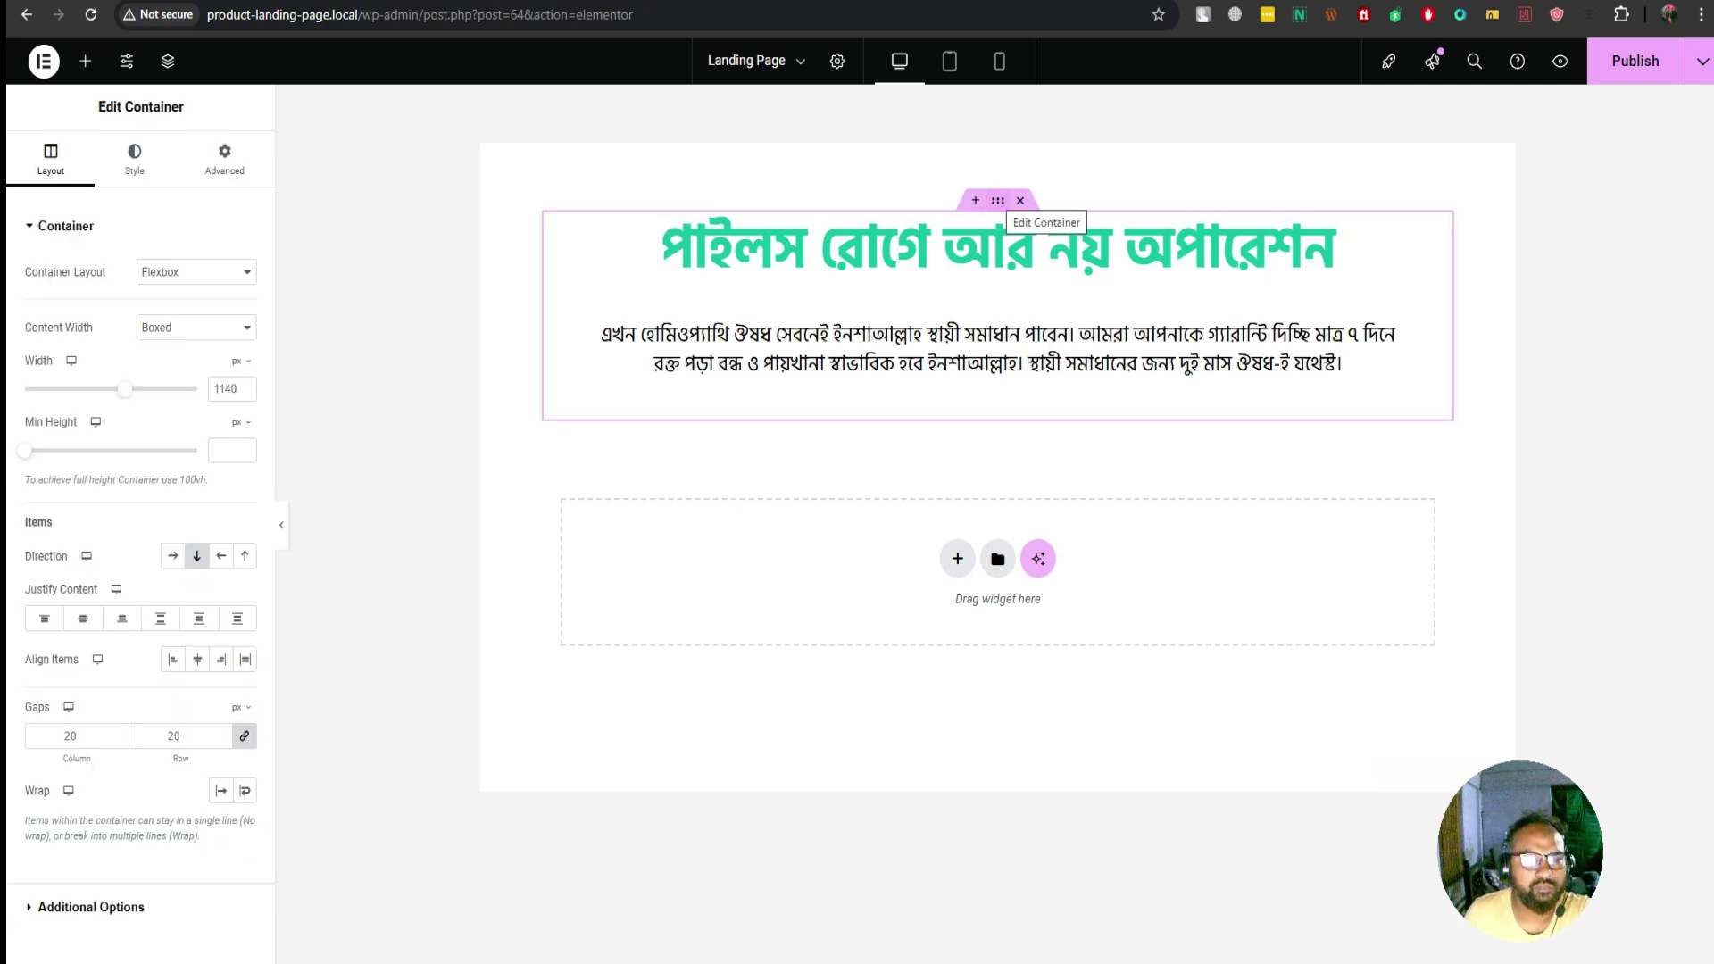
left_click(86, 61)
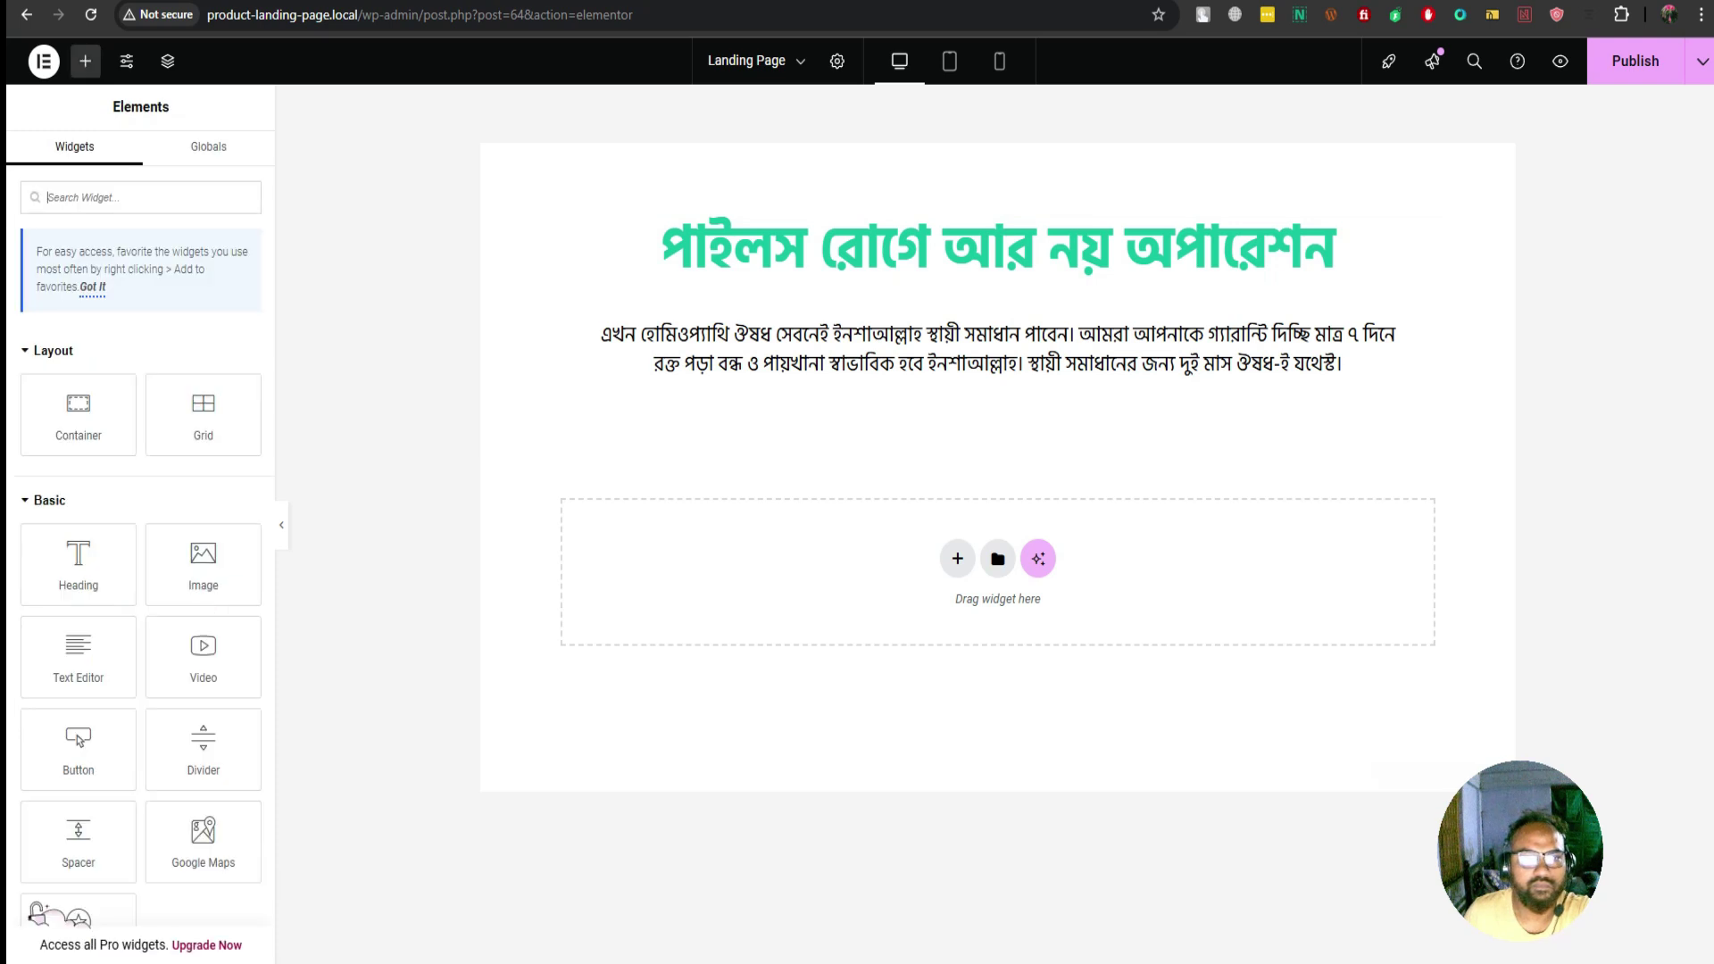
left_click(746, 61)
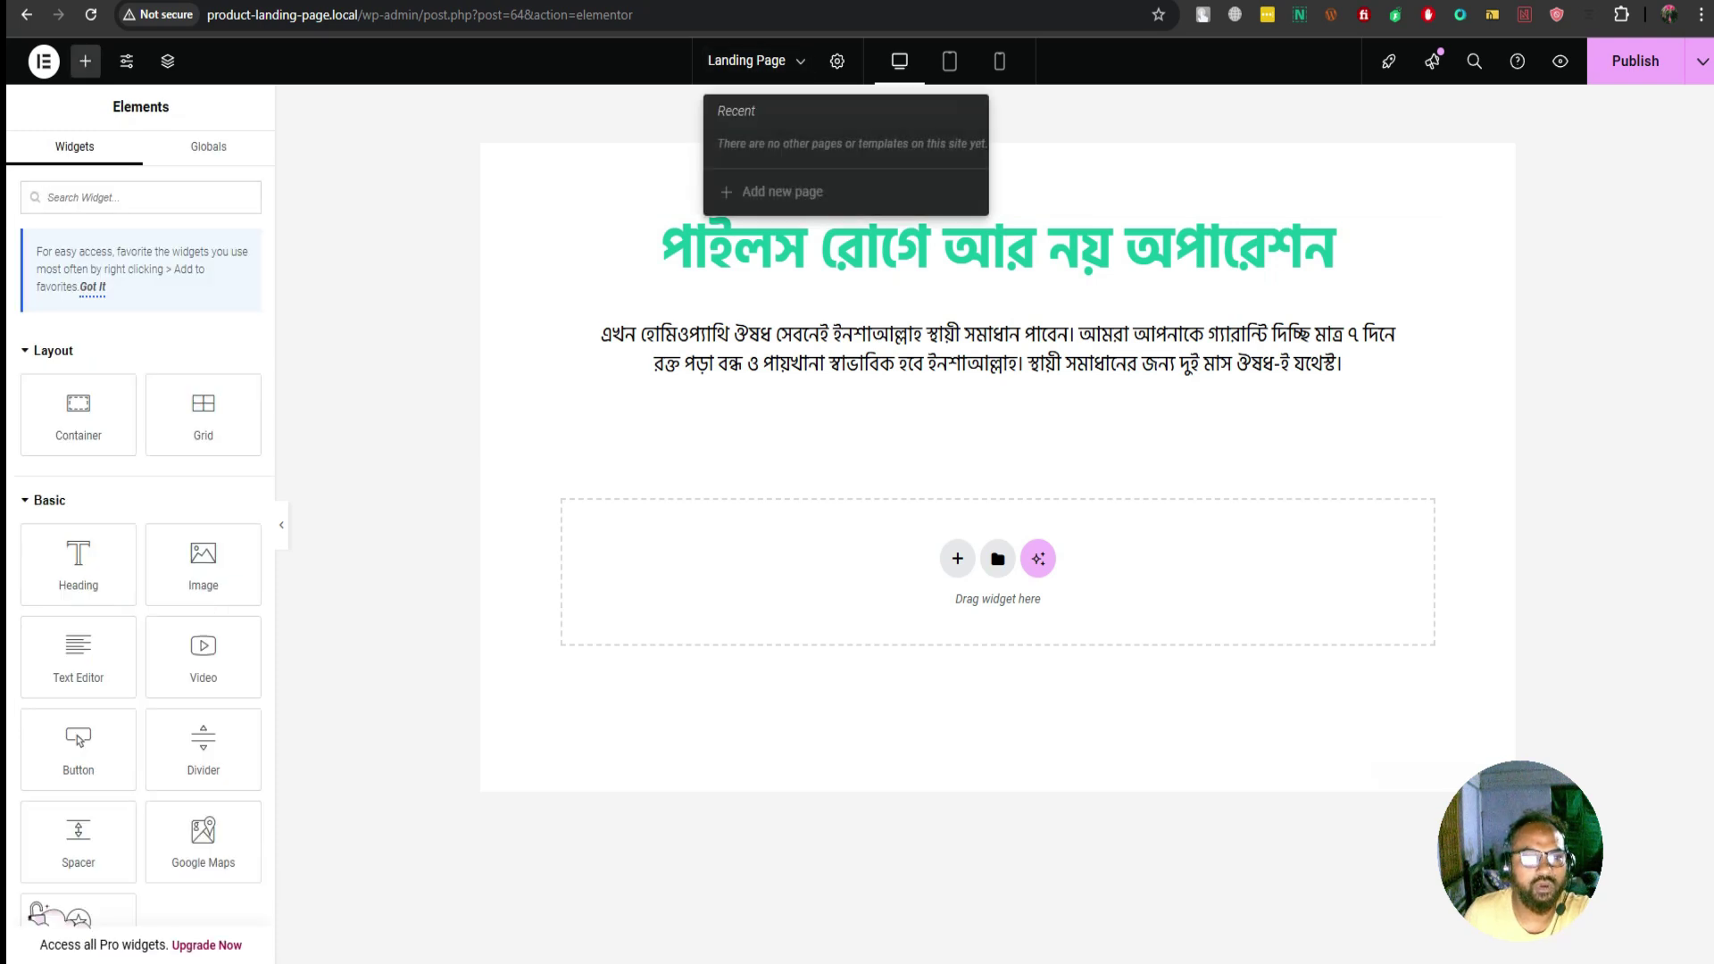
key("Escape")
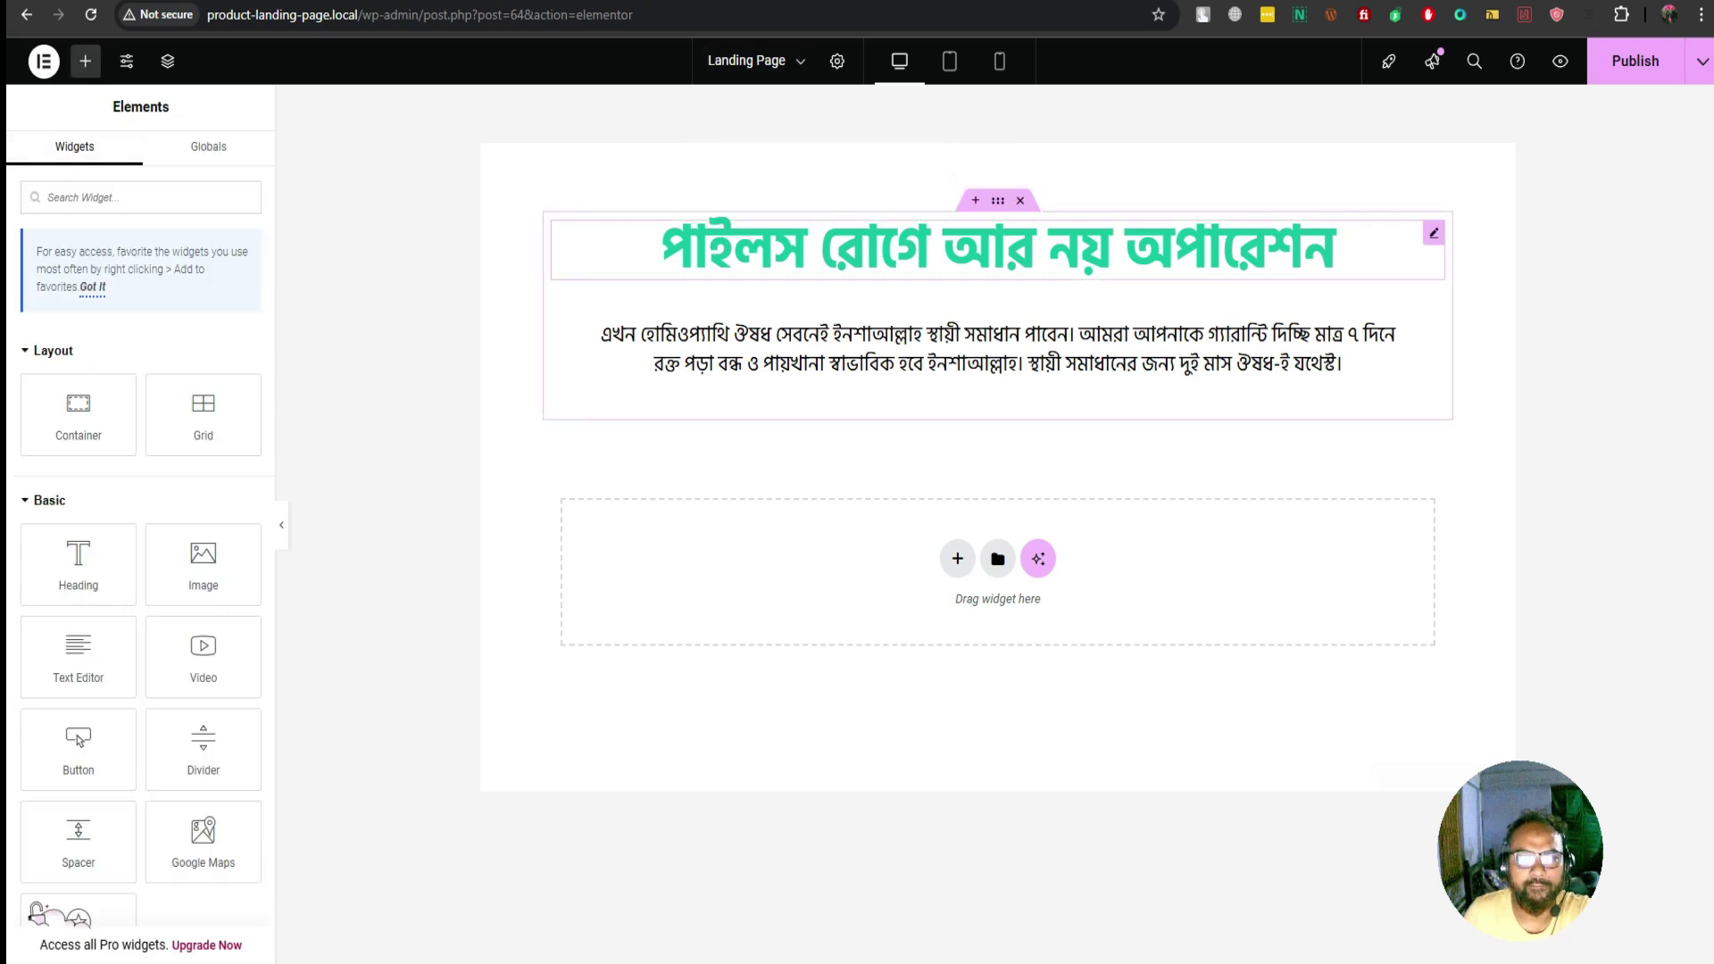
left_click(997, 248)
left_click(997, 348)
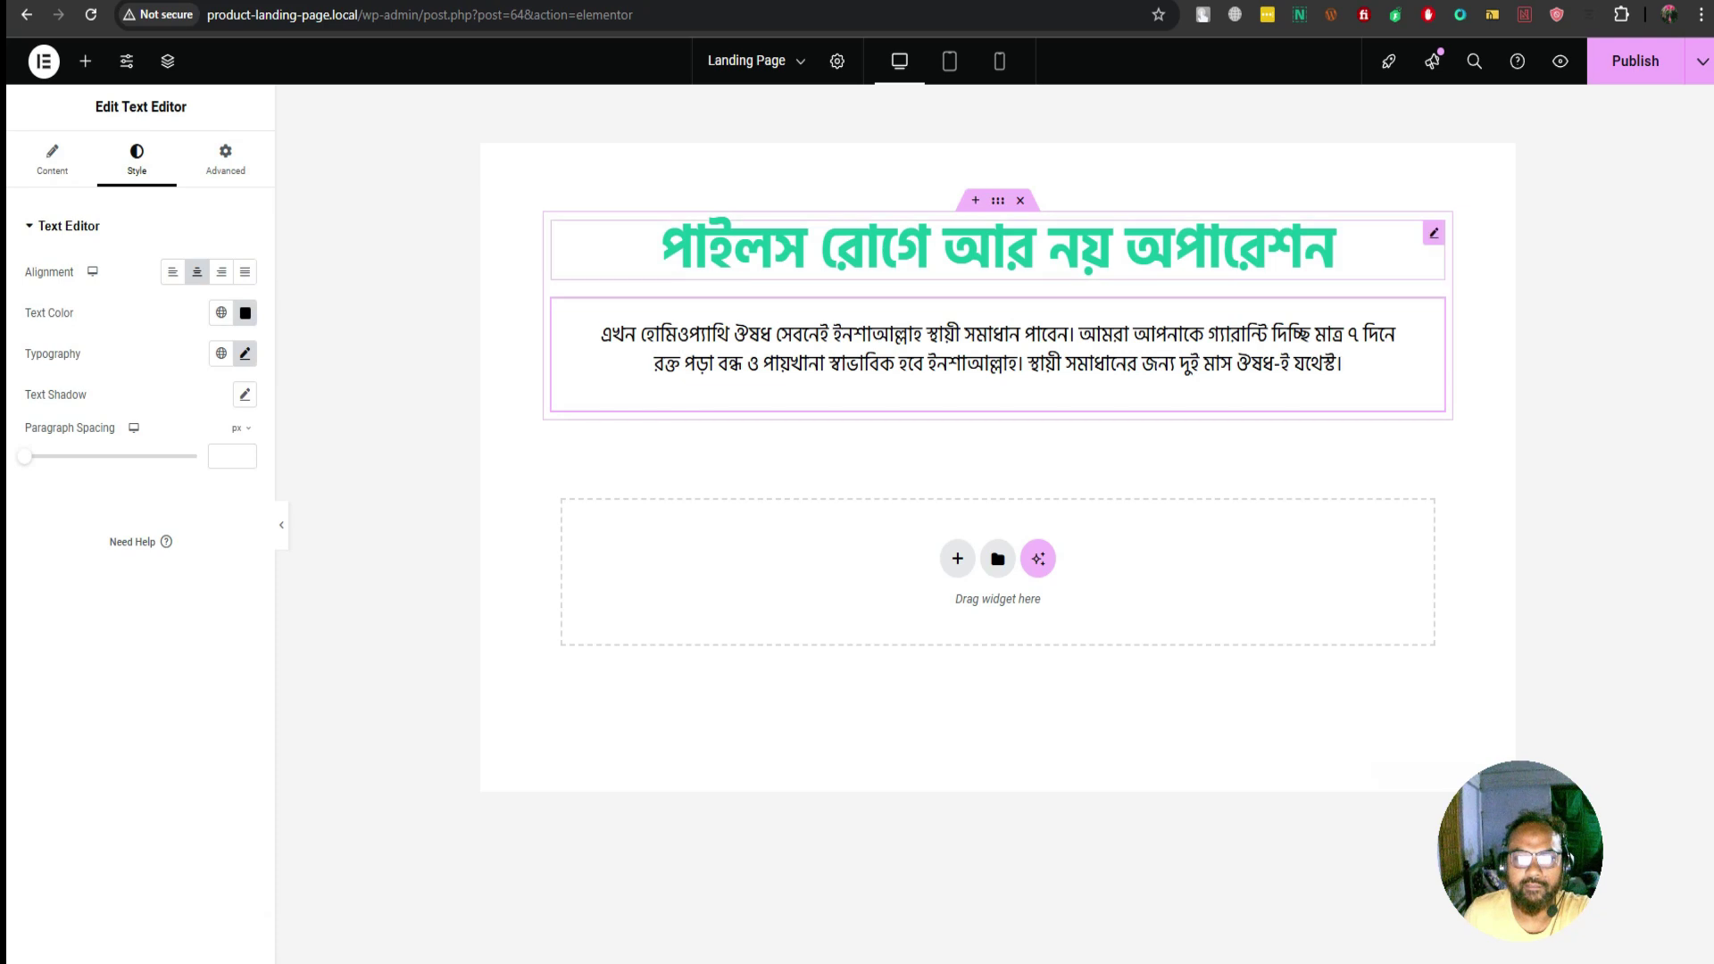
left_click(997, 200)
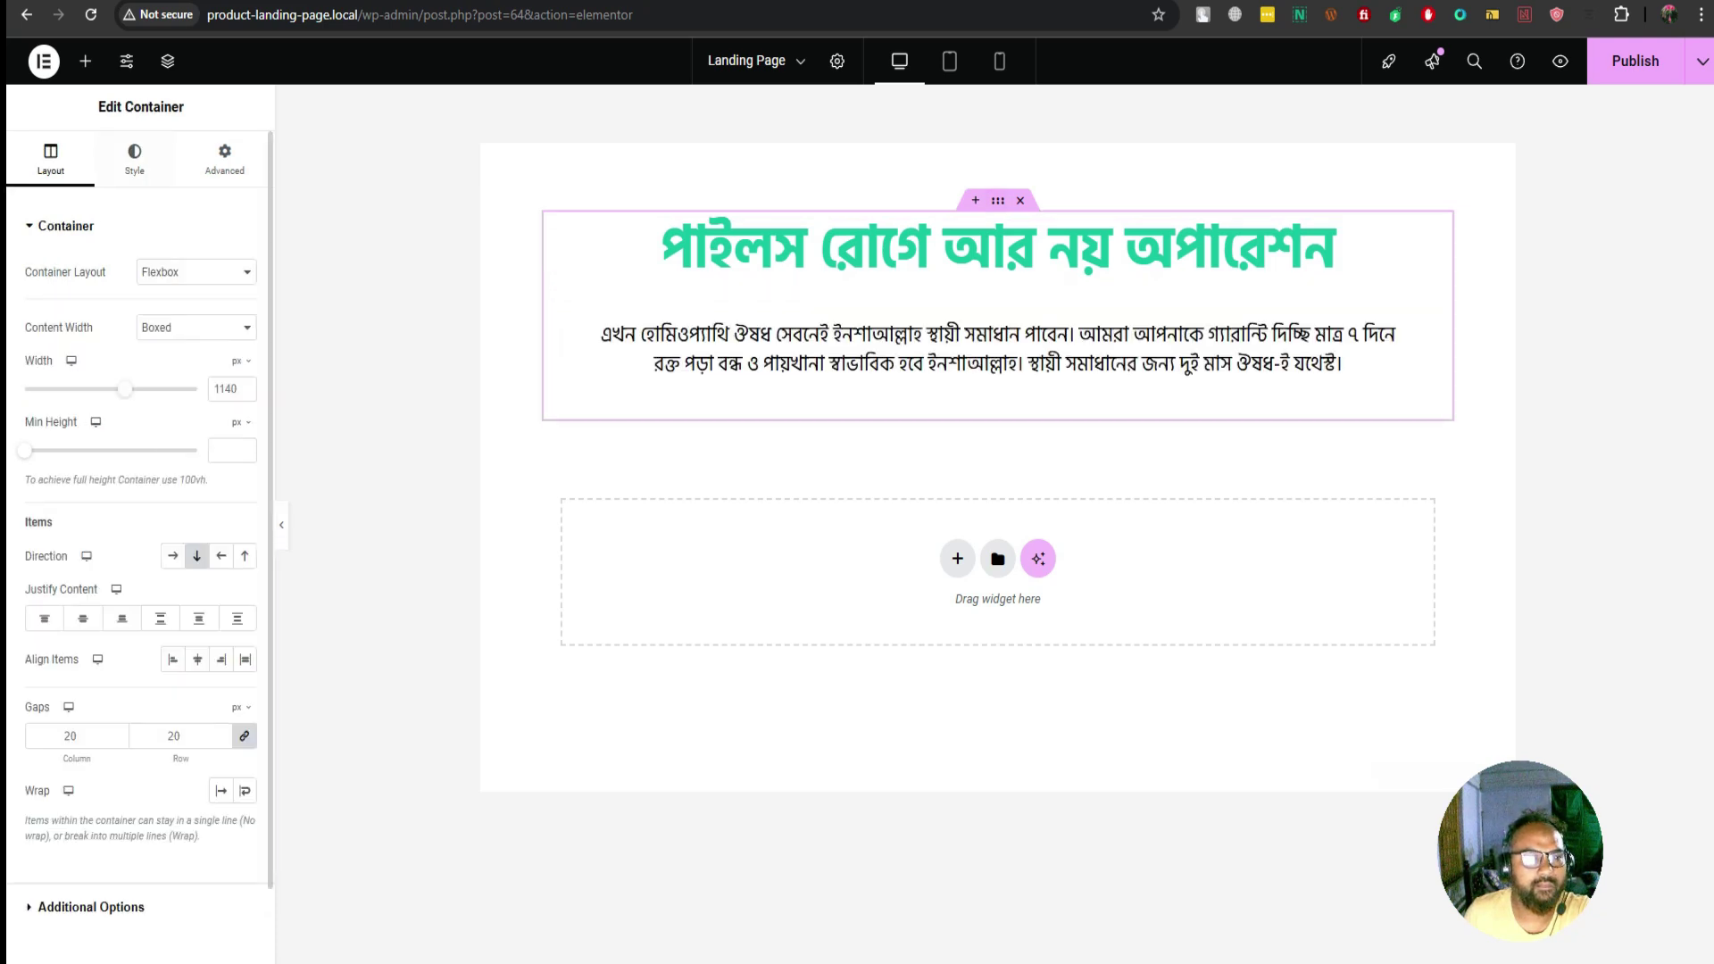
Switch the container's background to a classic solid colour
left_click(134, 159)
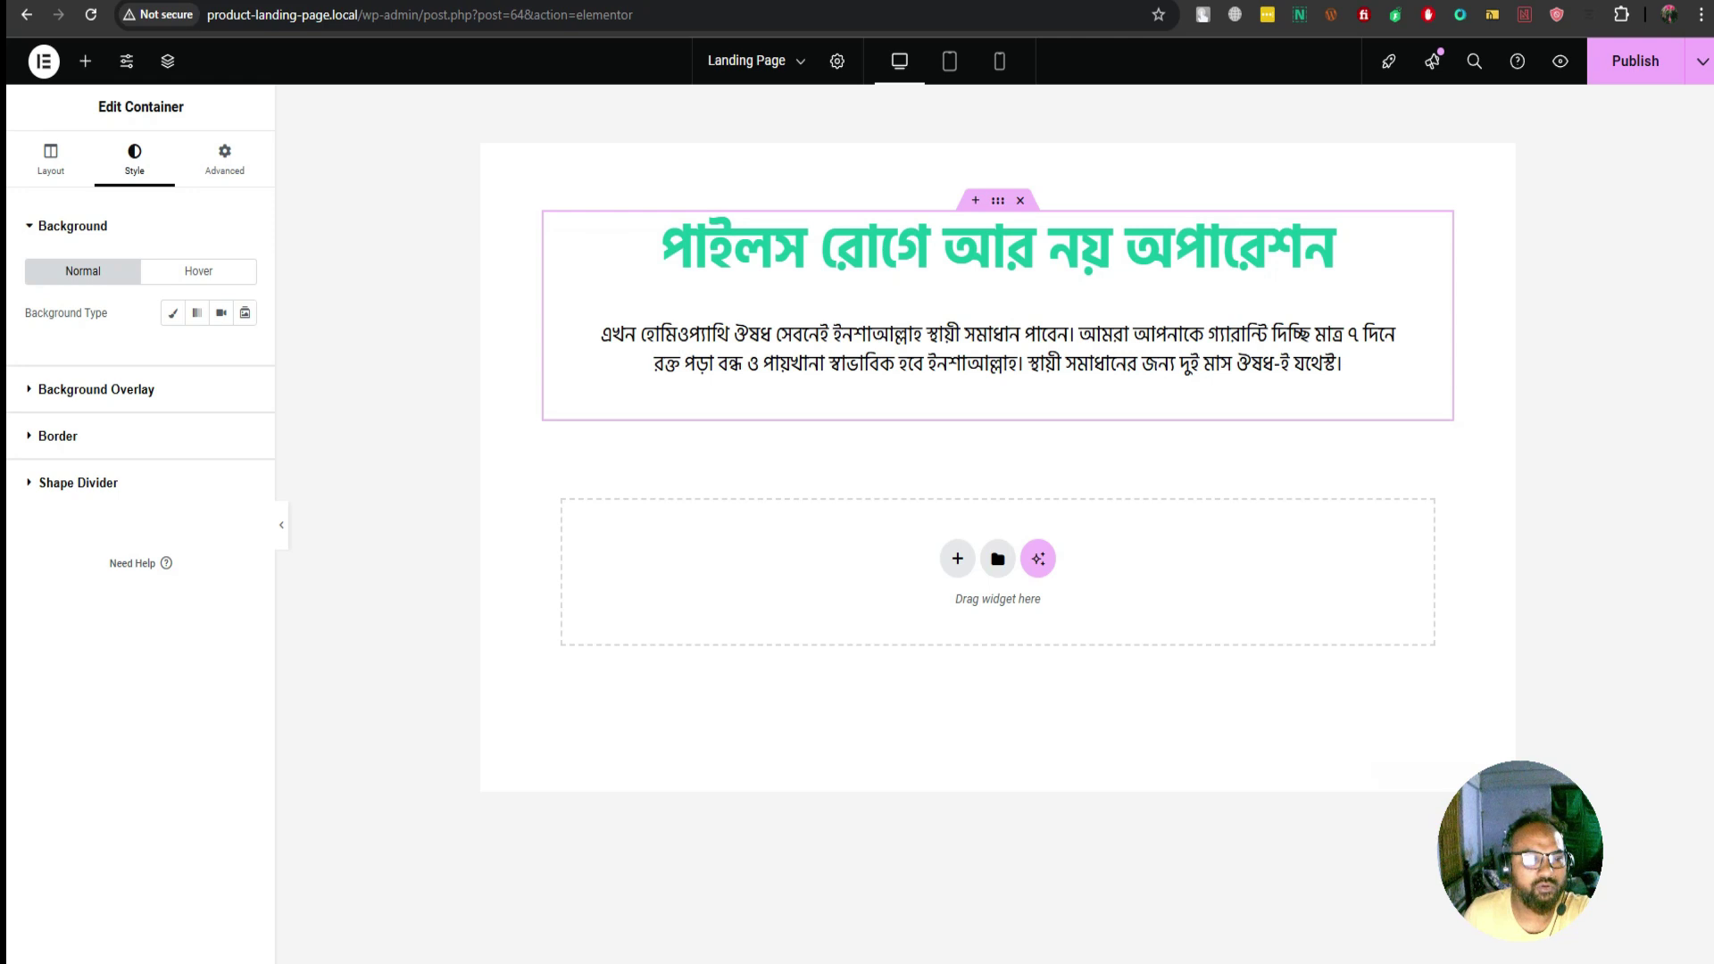
left_click(58, 436)
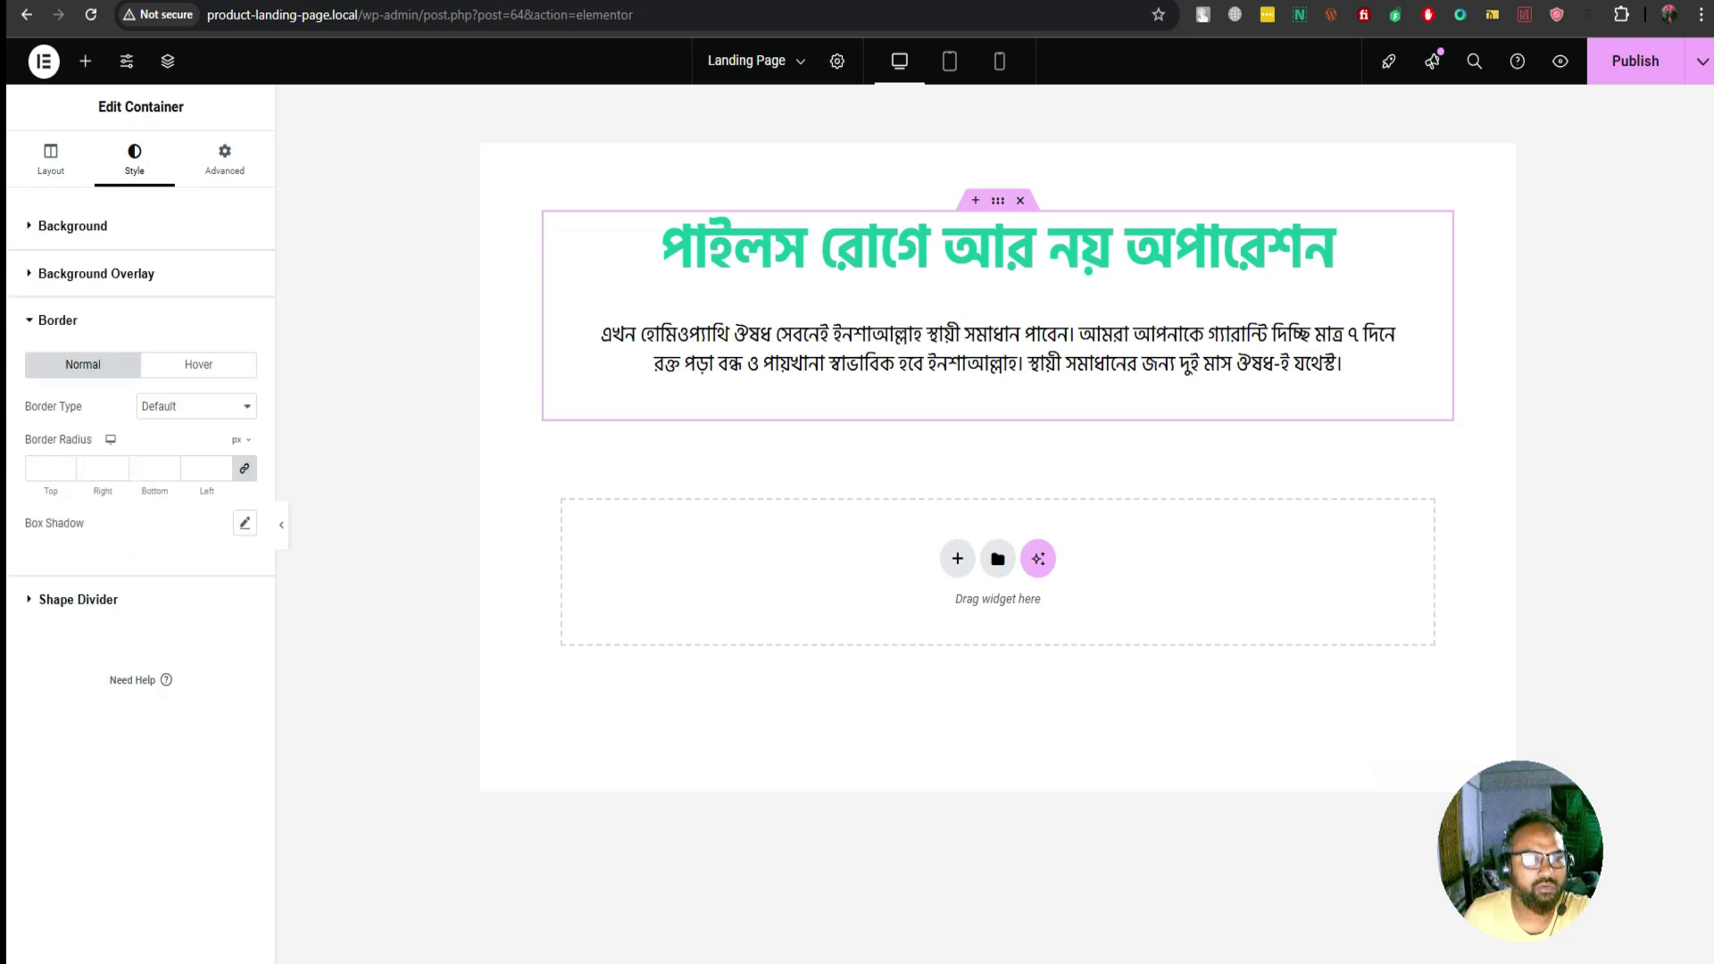
left_click(95, 273)
left_click(73, 226)
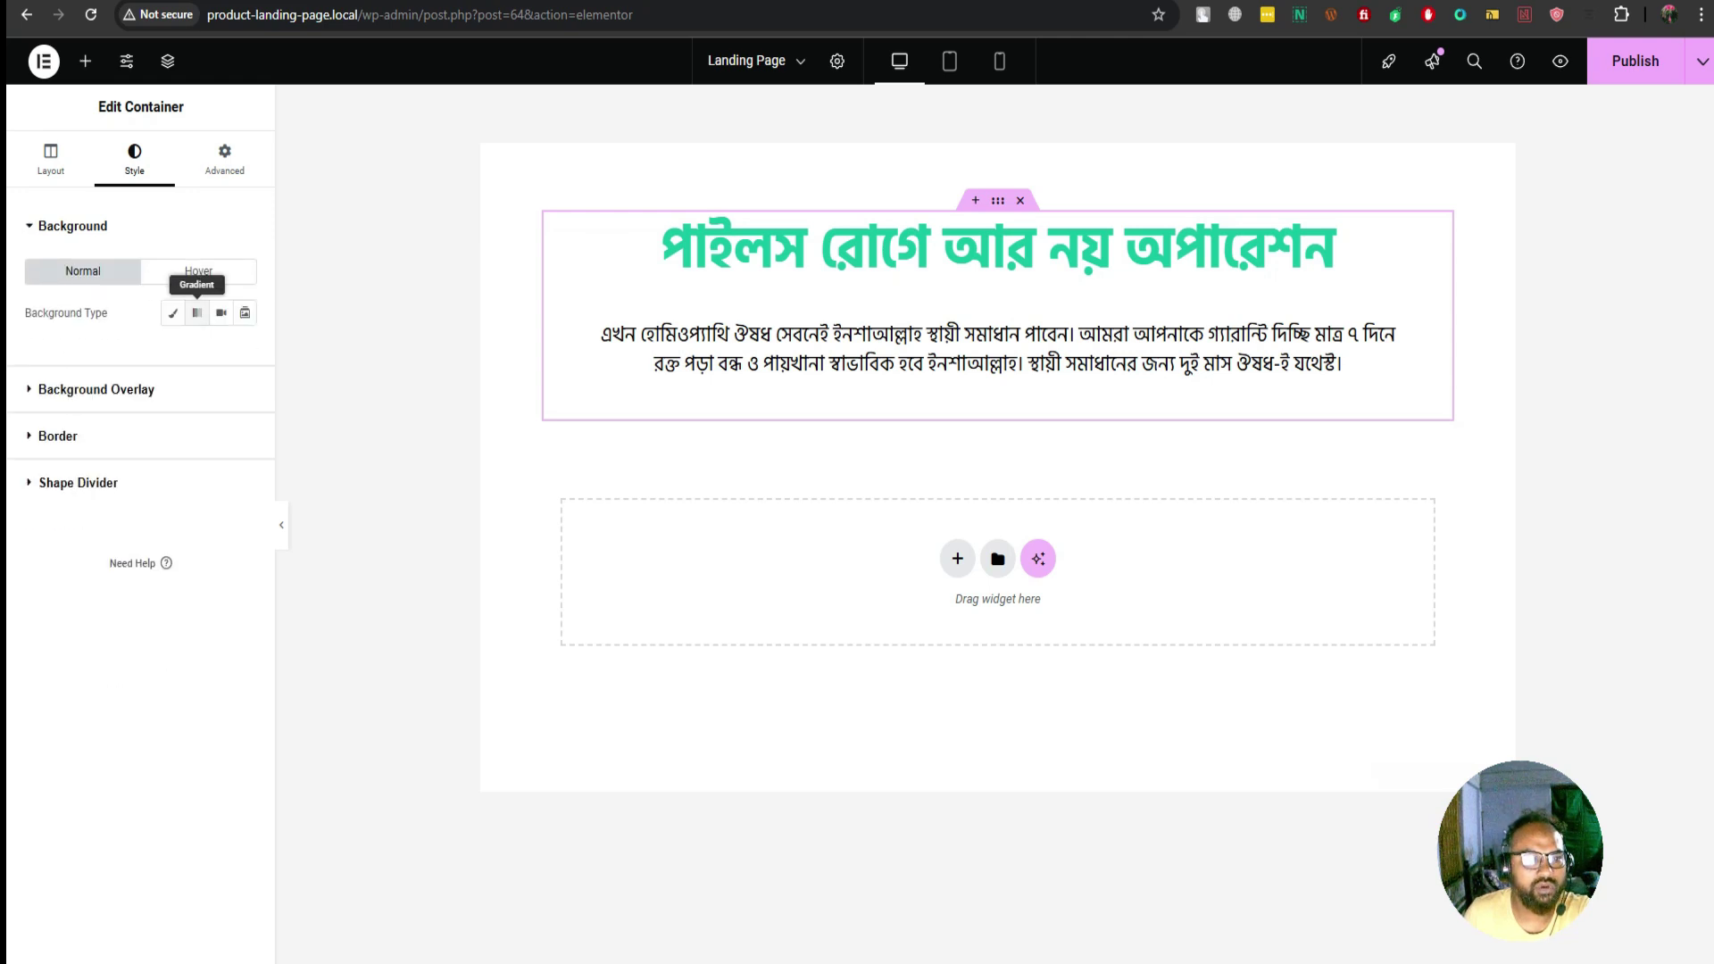
left_click(173, 312)
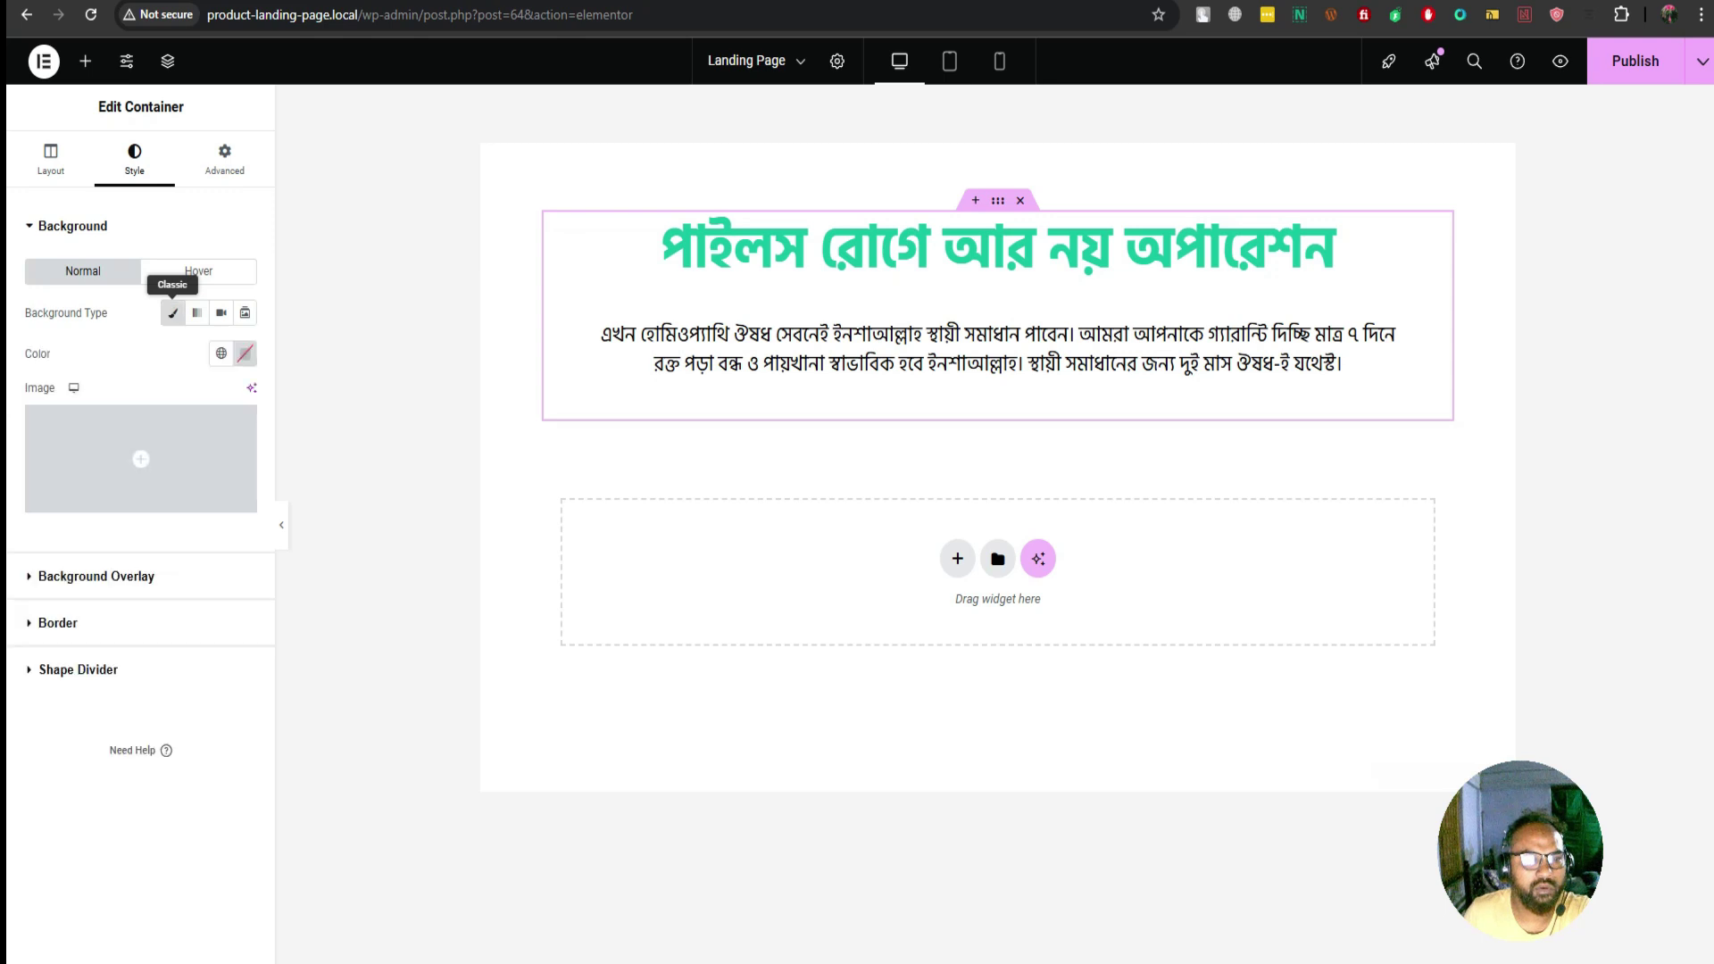
left_click(245, 354)
Set the container background colour to a near-white grey (#FCFCFC)
type("#E2E2E2")
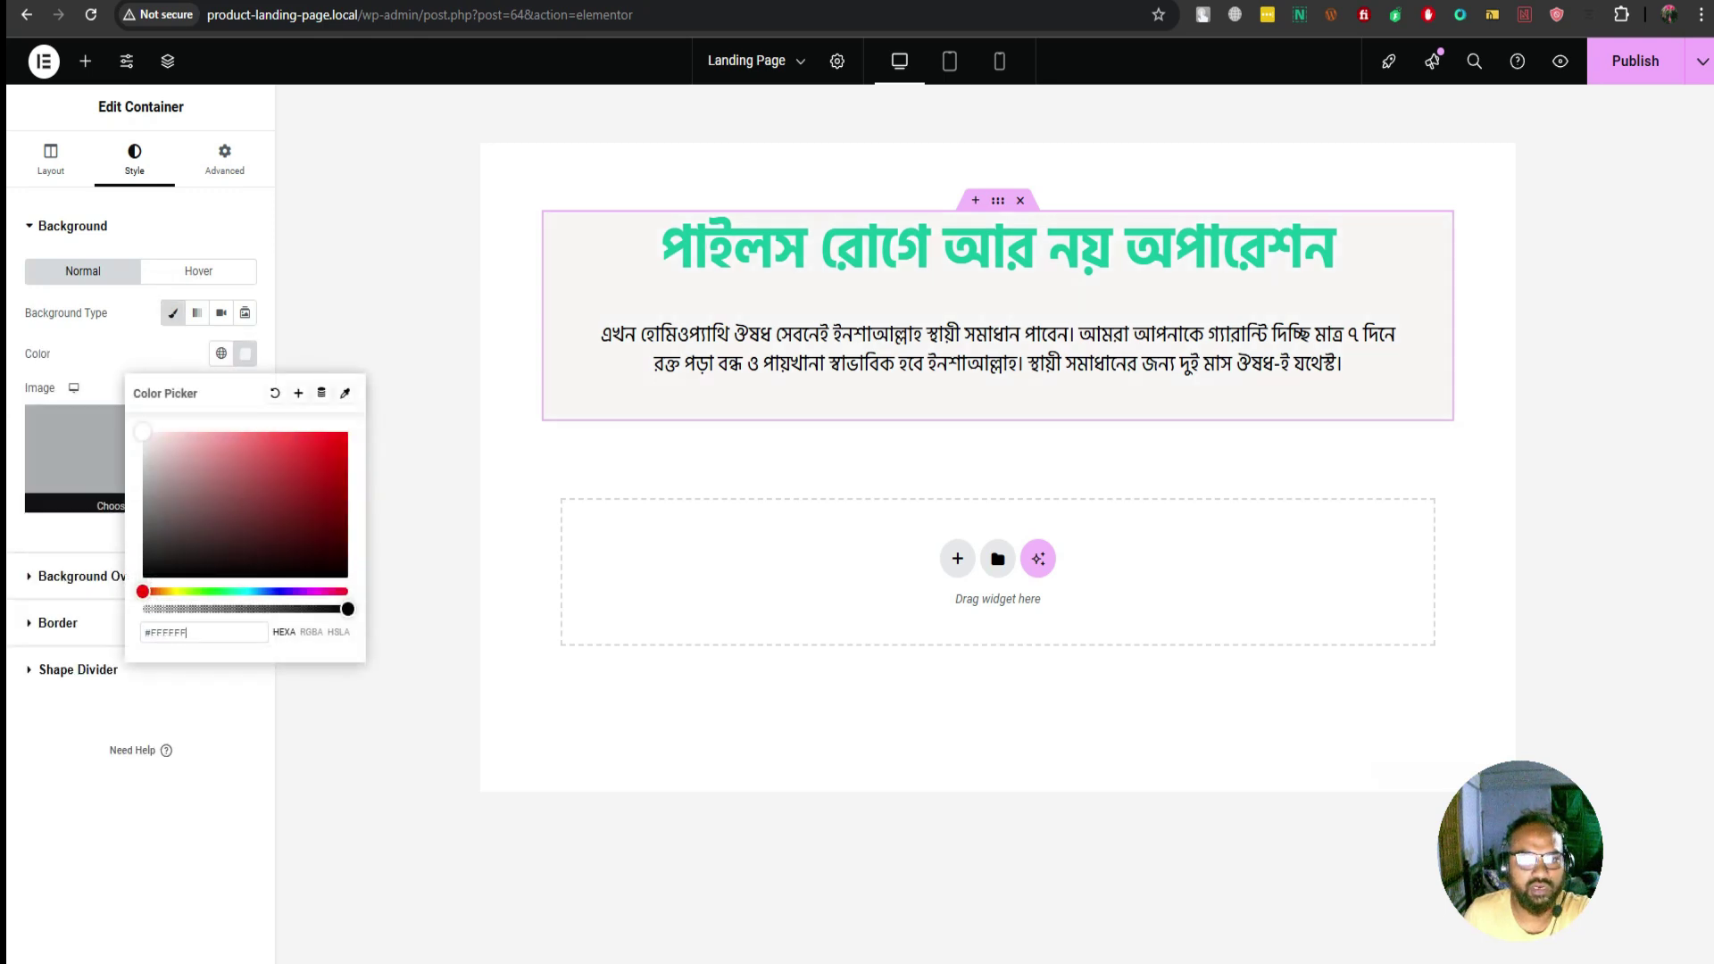
key("ctrl+a")
type("#F3F3F3")
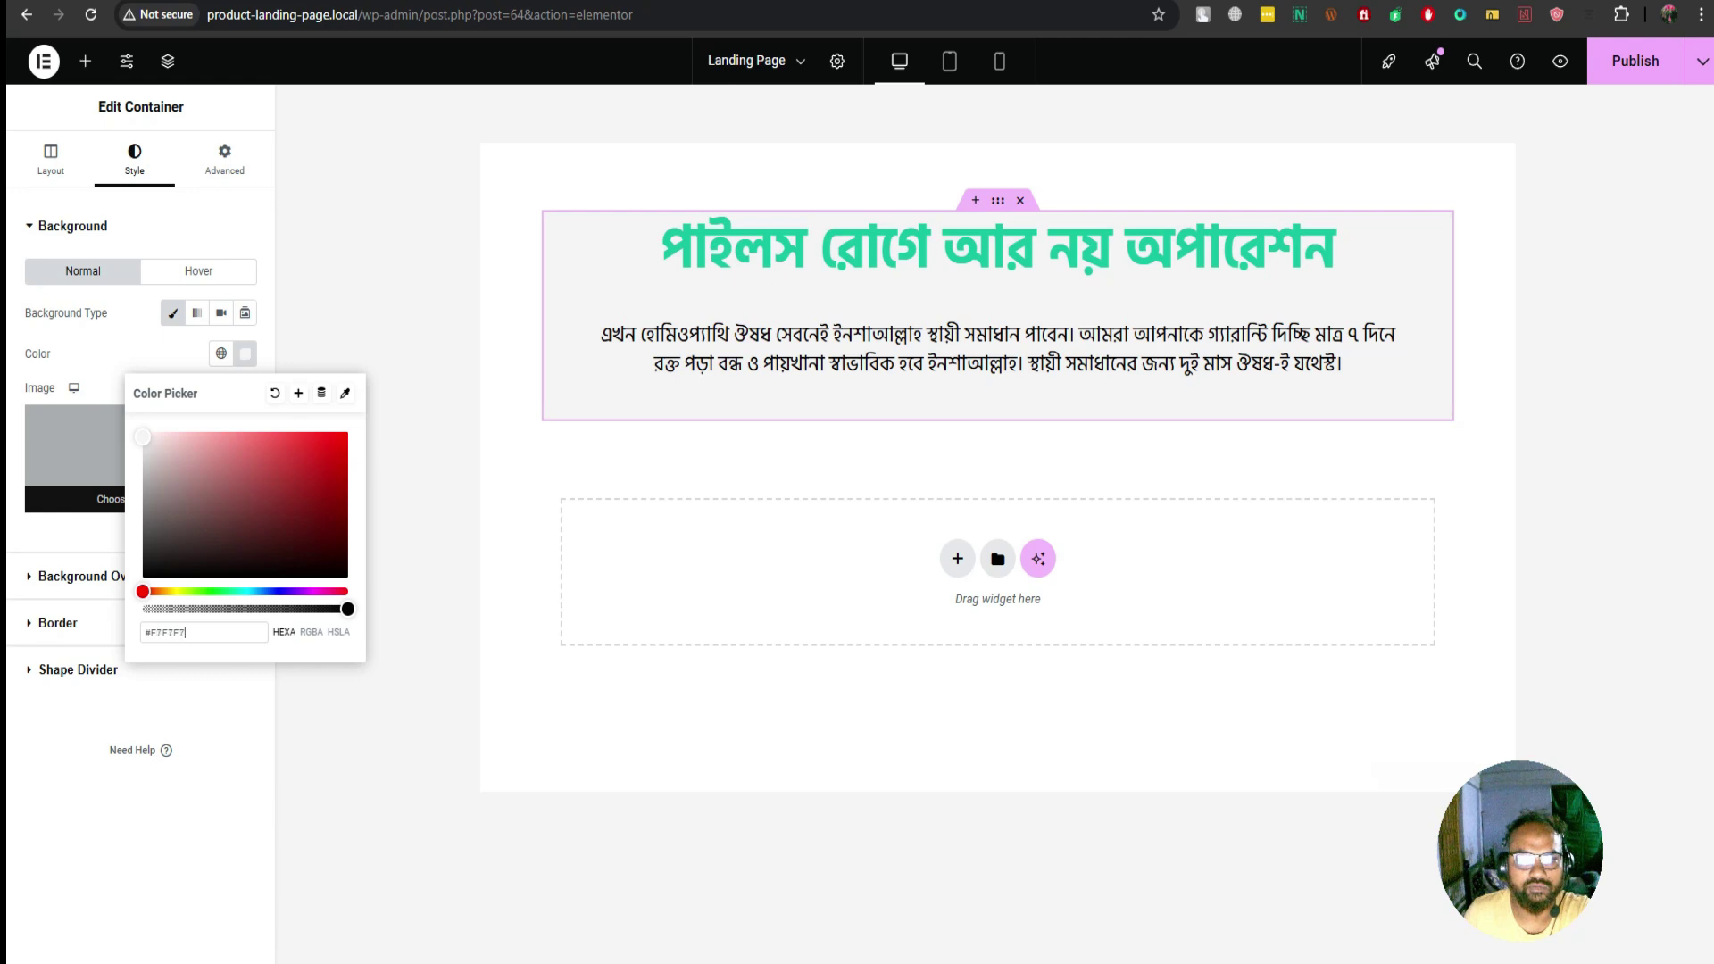
key("ctrl+a")
type("#FFFFFF")
key("ctrl+a")
type("#F8F8F8")
key("BackSpace")
key("BackSpace")
key("BackSpace")
key("BackSpace")
key("BackSpace")
type("DFDFD")
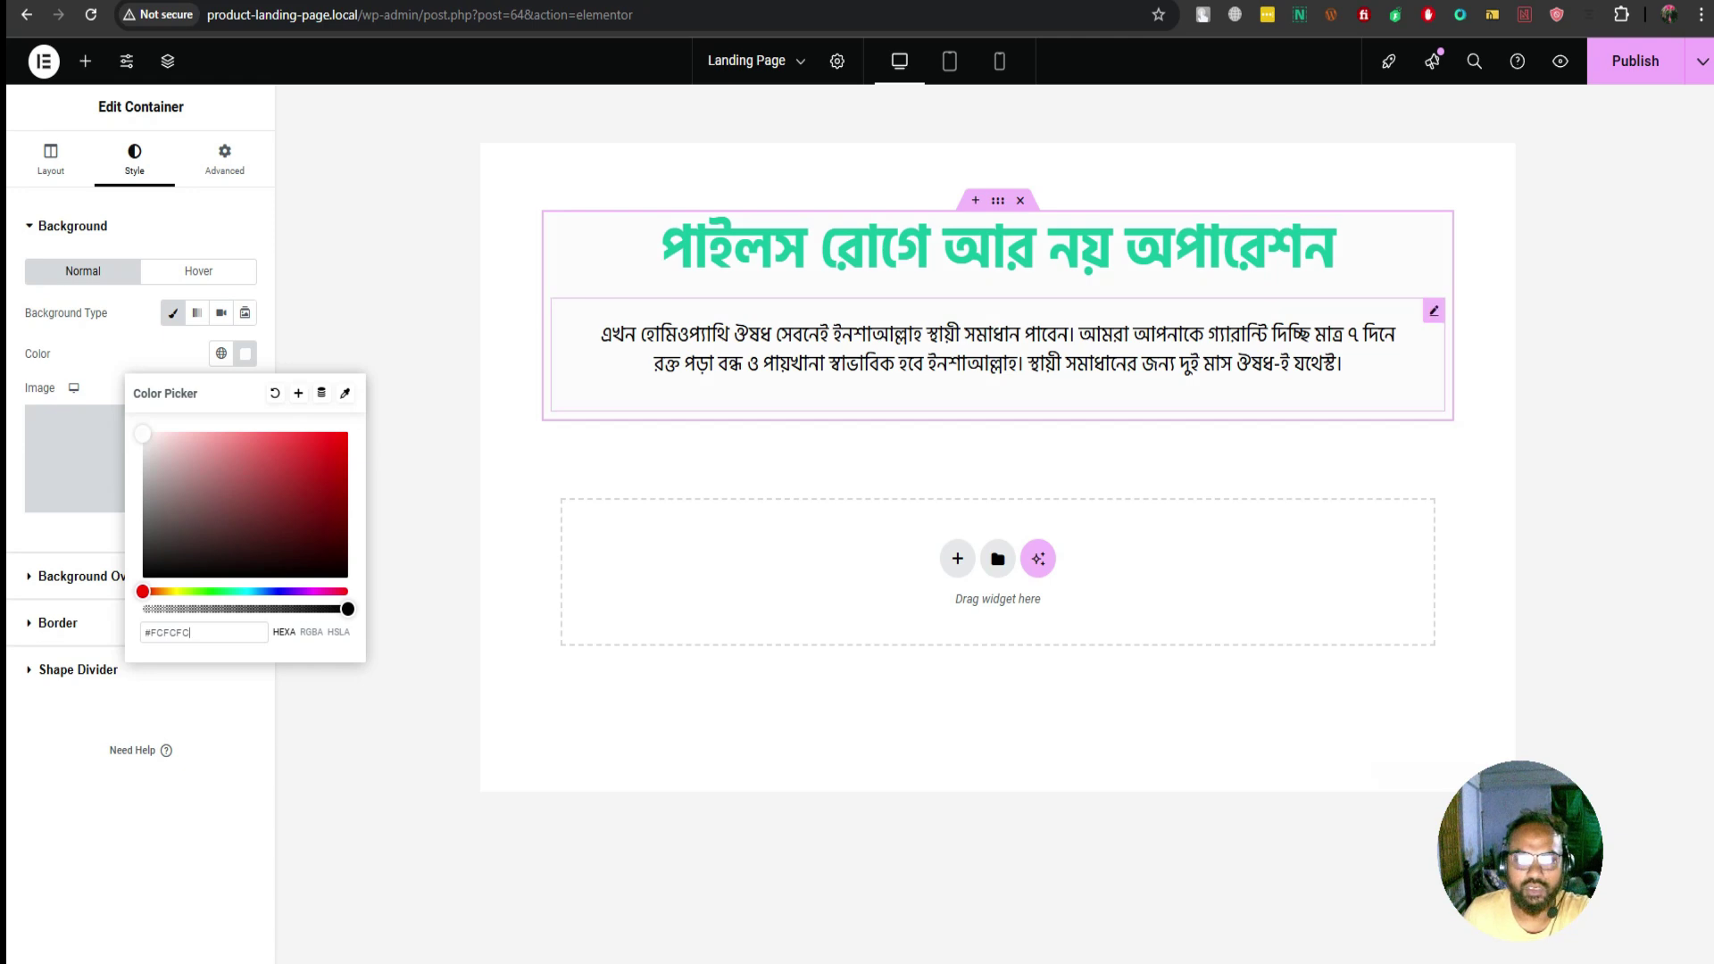
Go back to the Medicine funnel and view the Landing Page step live
left_click(85, 61)
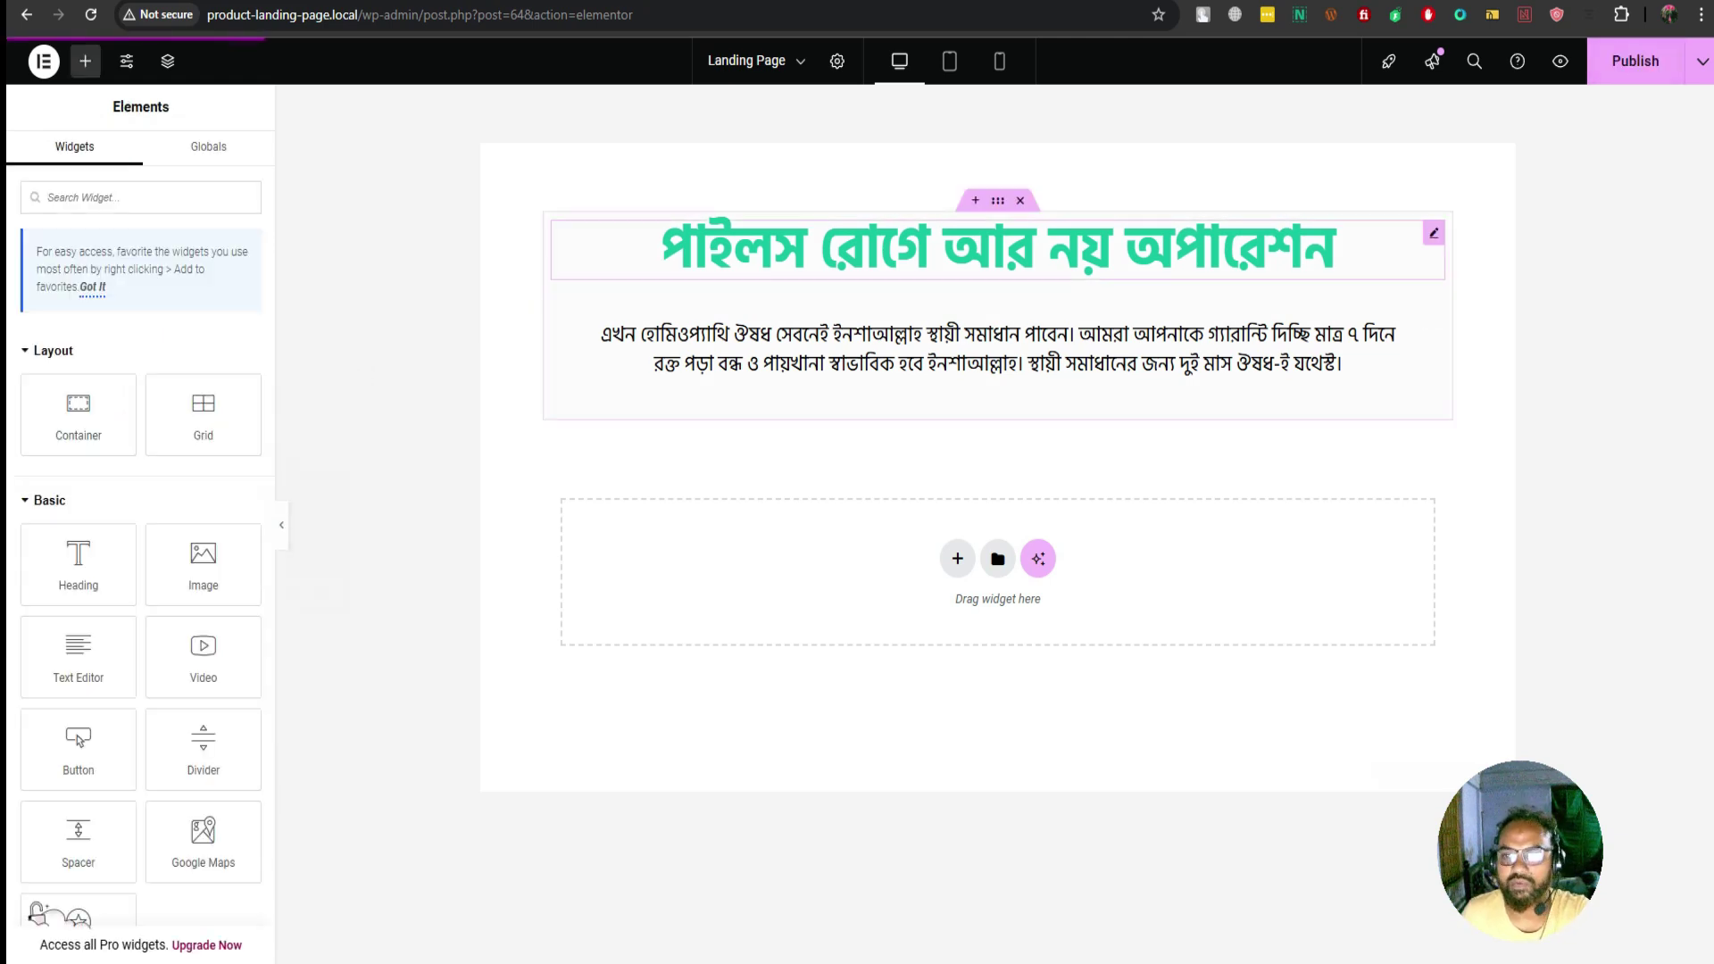
key("alt+Left")
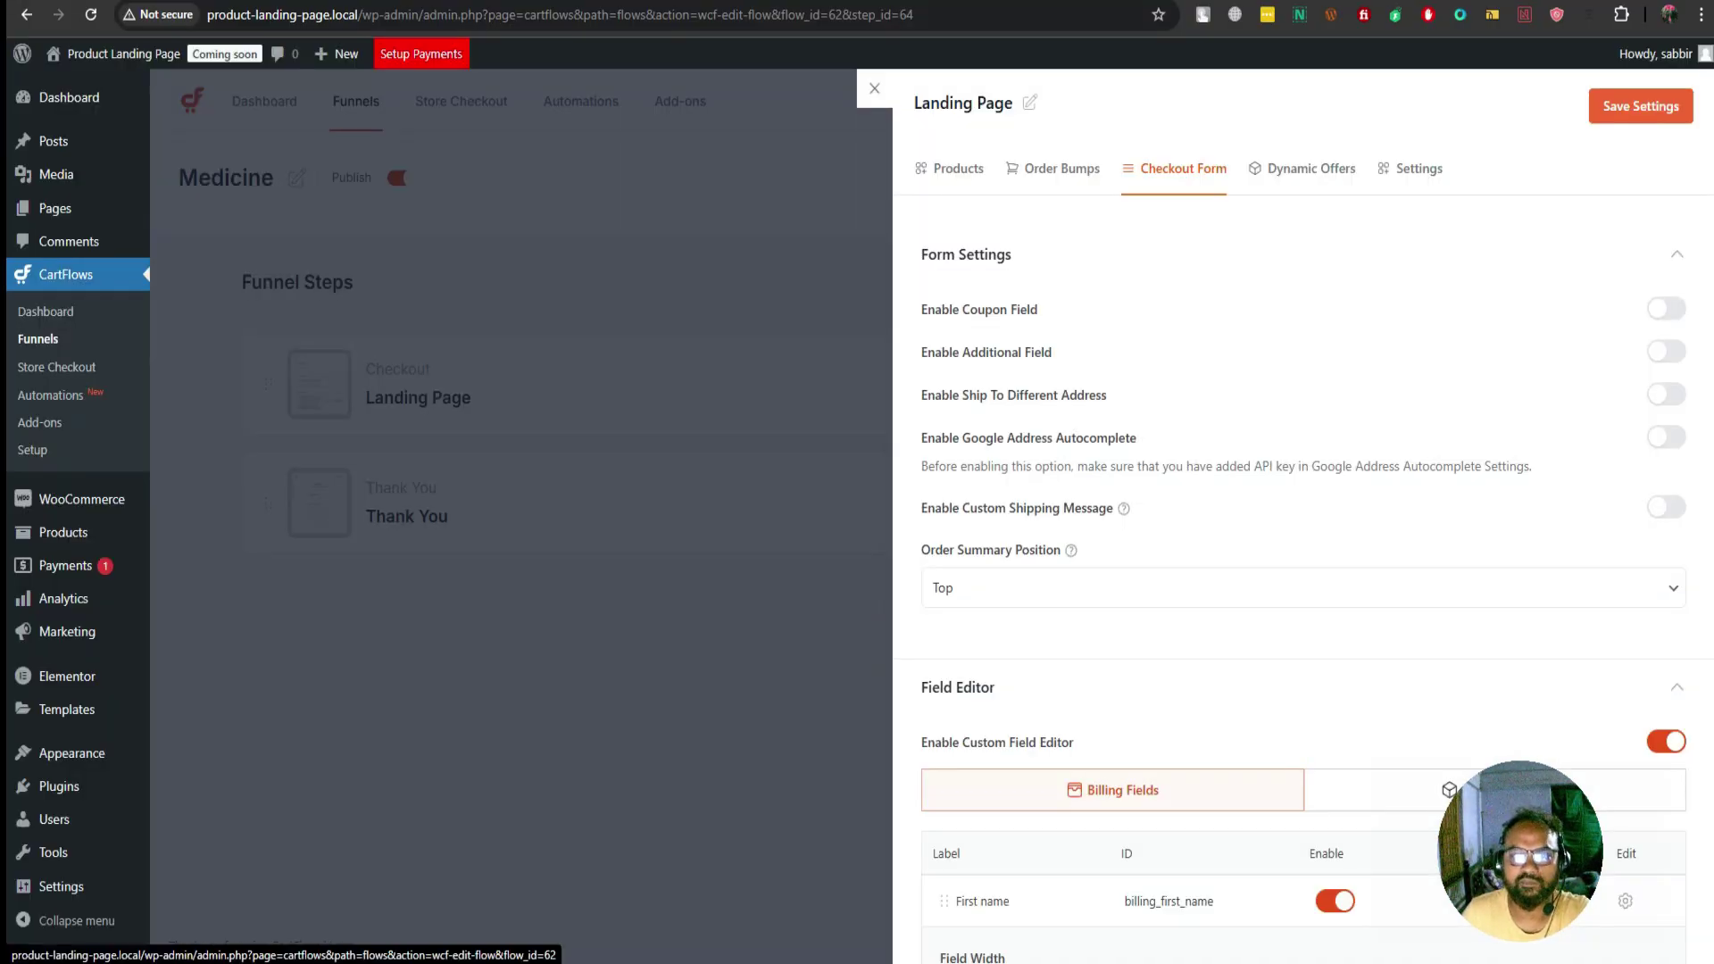
key("alt+Left")
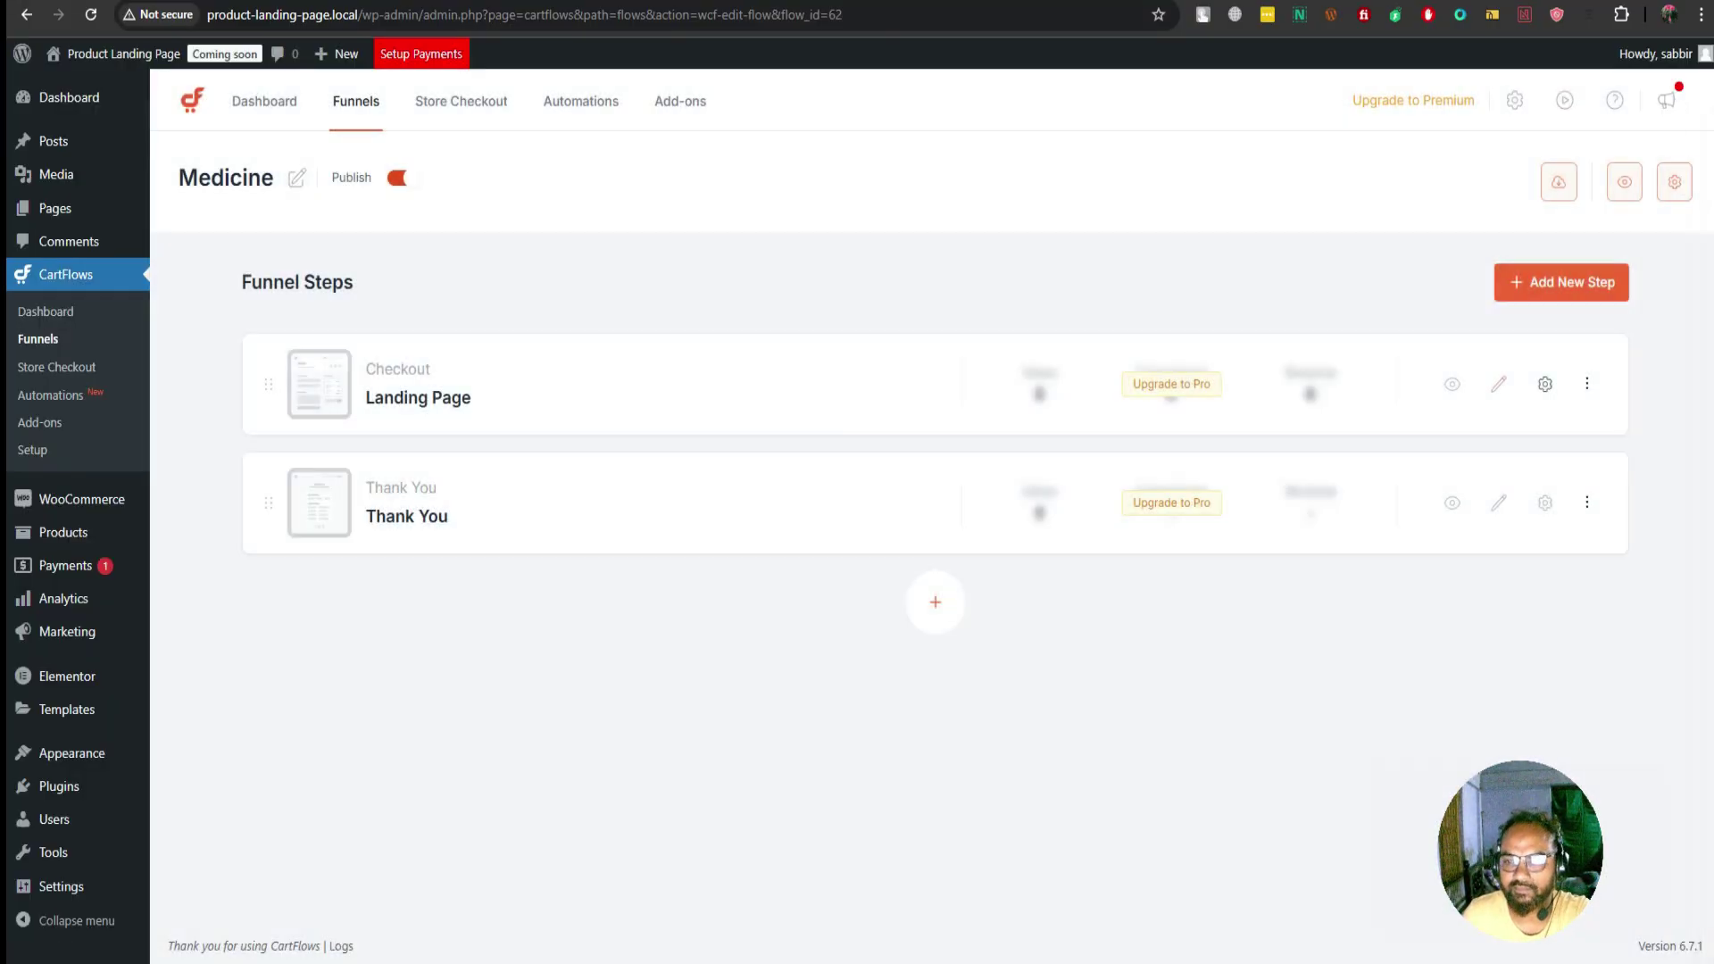
left_click(1452, 384)
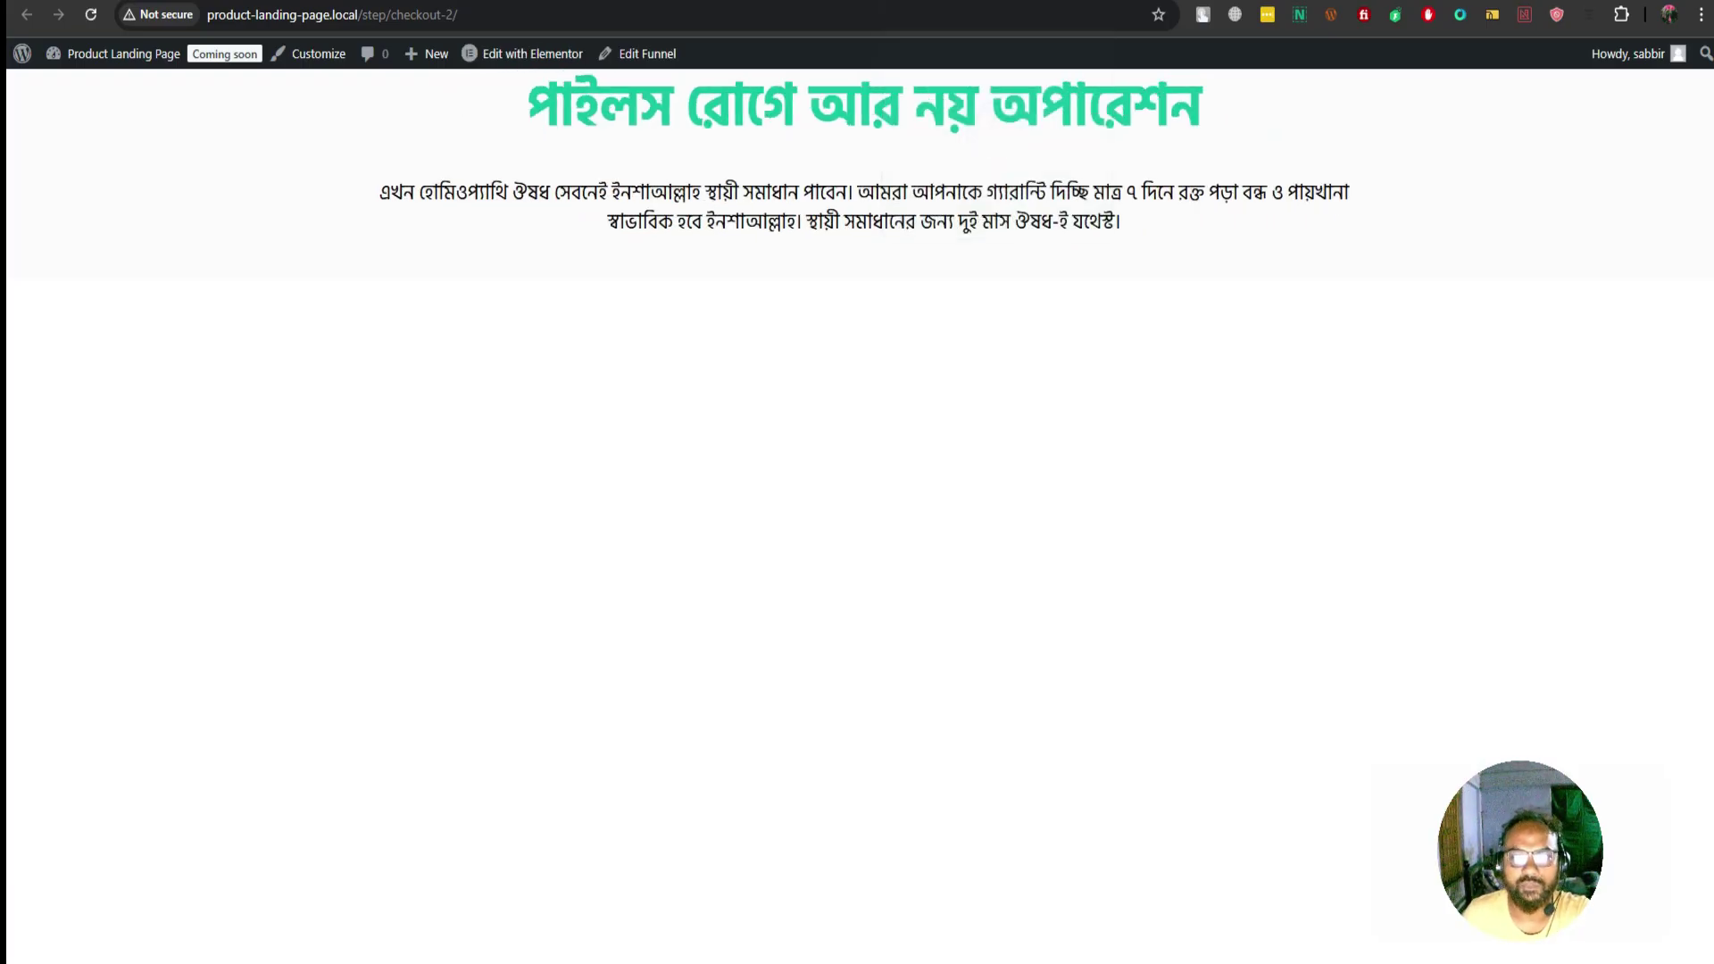
Check the headline and paragraph on the live page, then return to the Elementor editor
triple_click(848, 206)
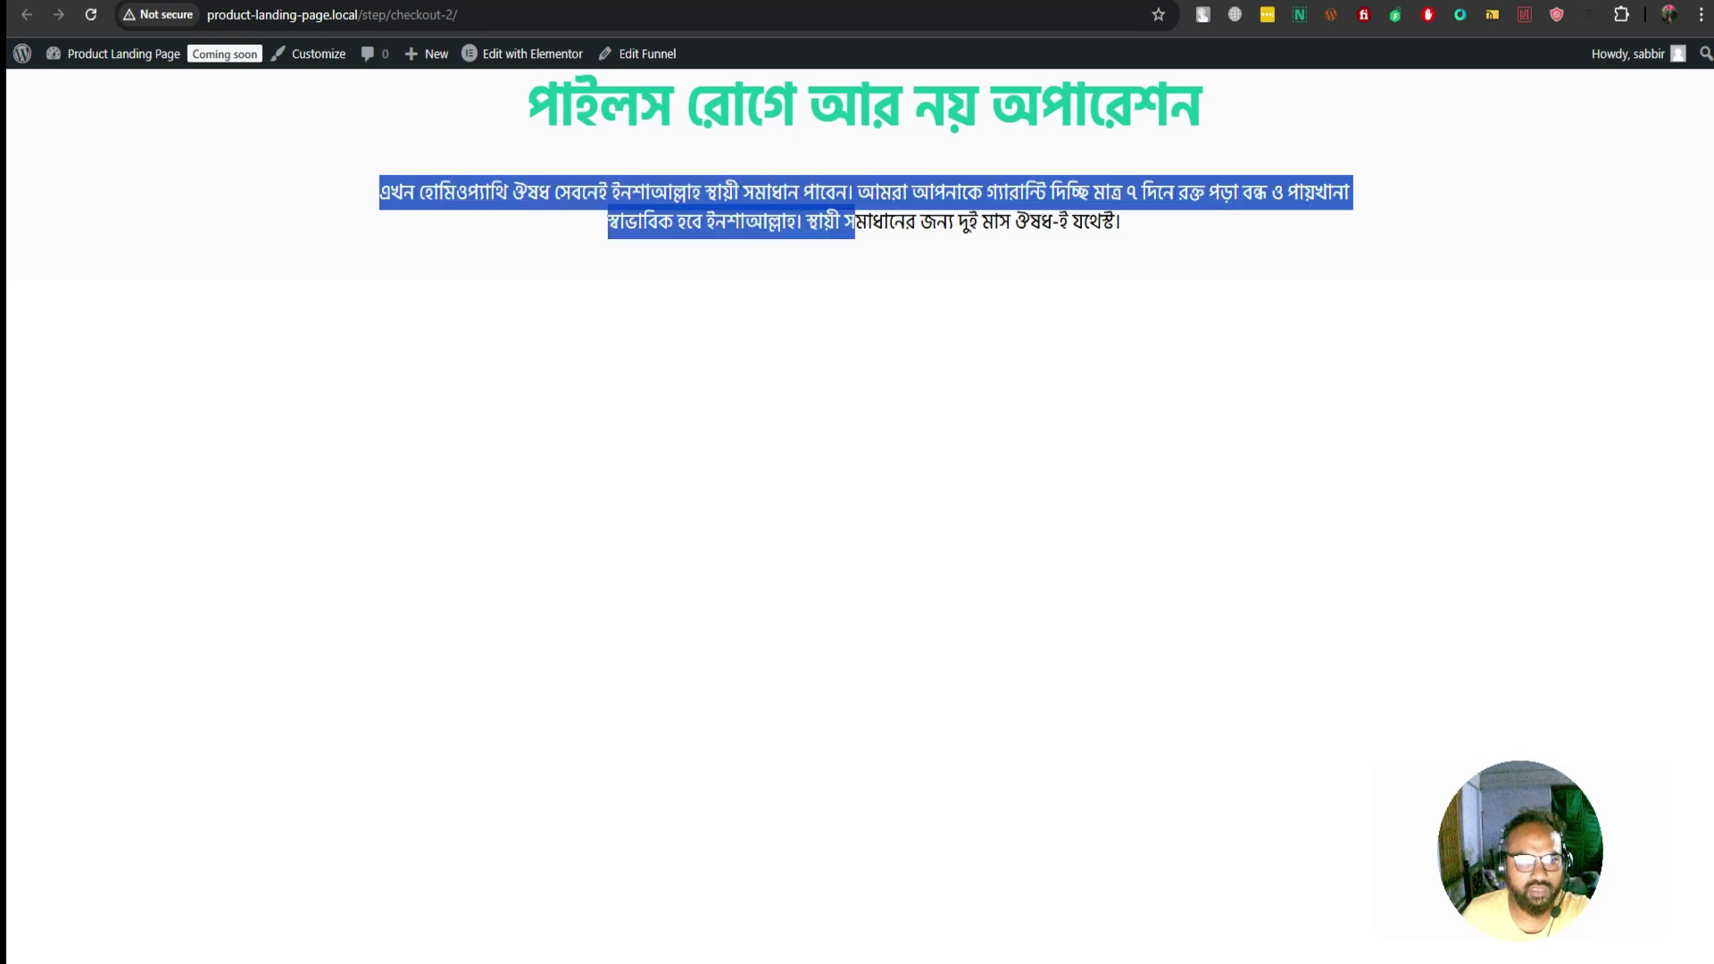
left_click(848, 215)
key("ctrl+w")
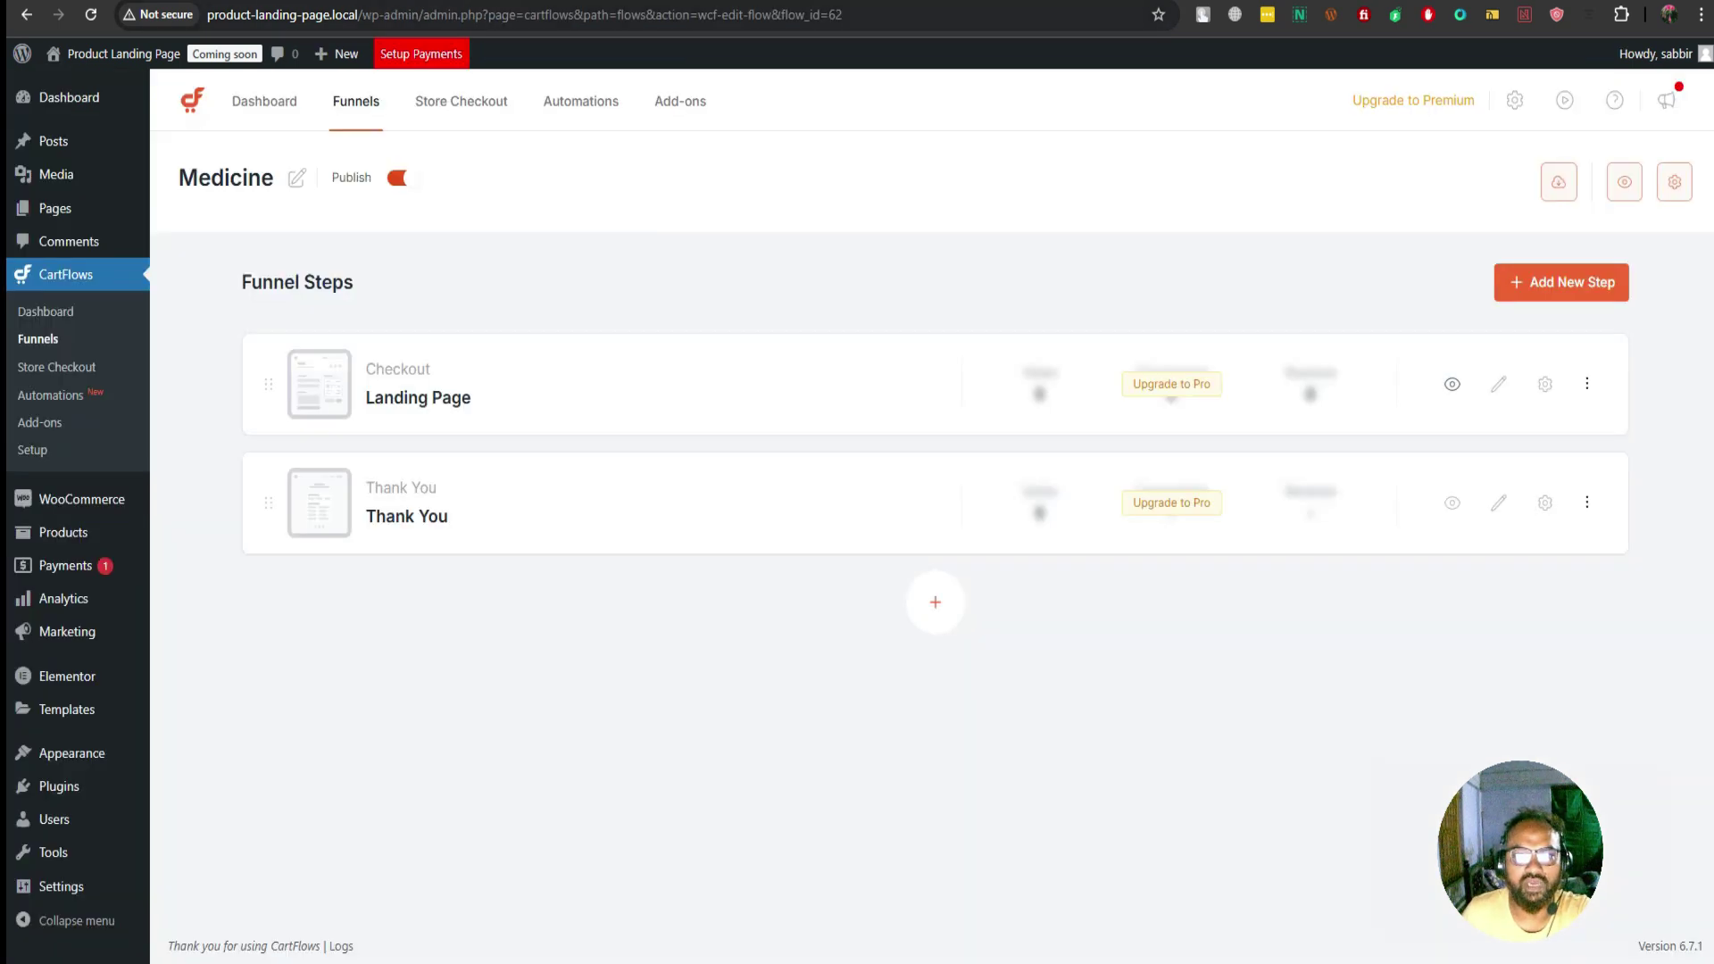
key("ctrl+w")
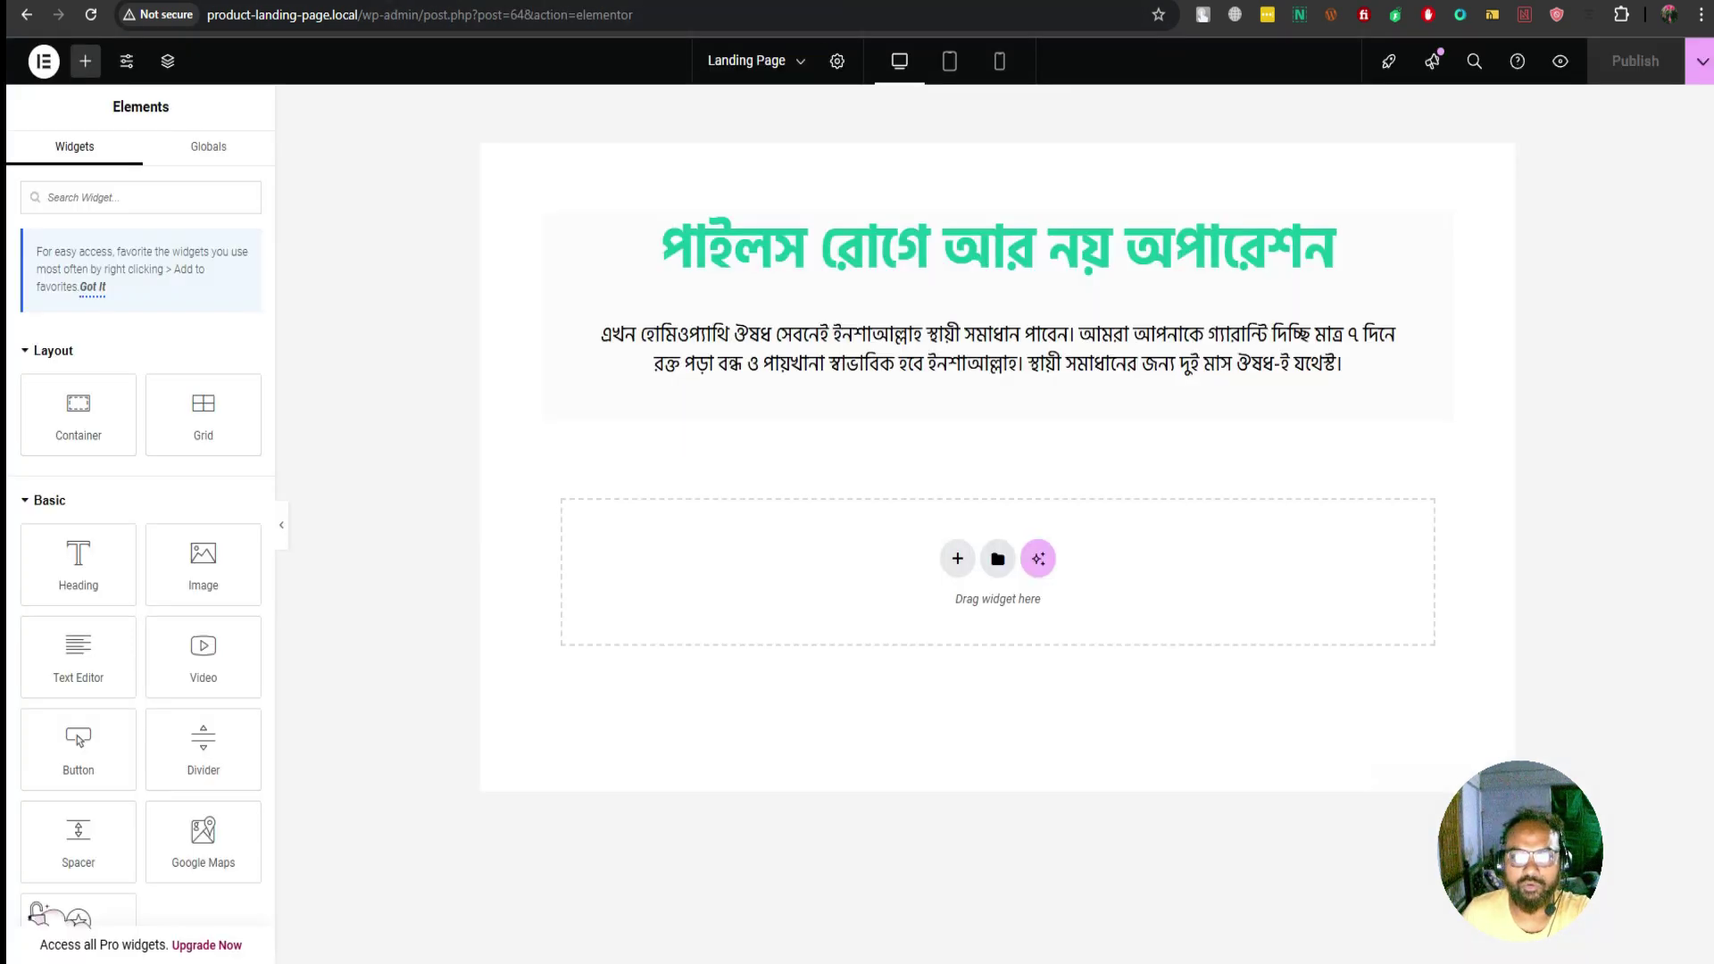
left_click(949, 61)
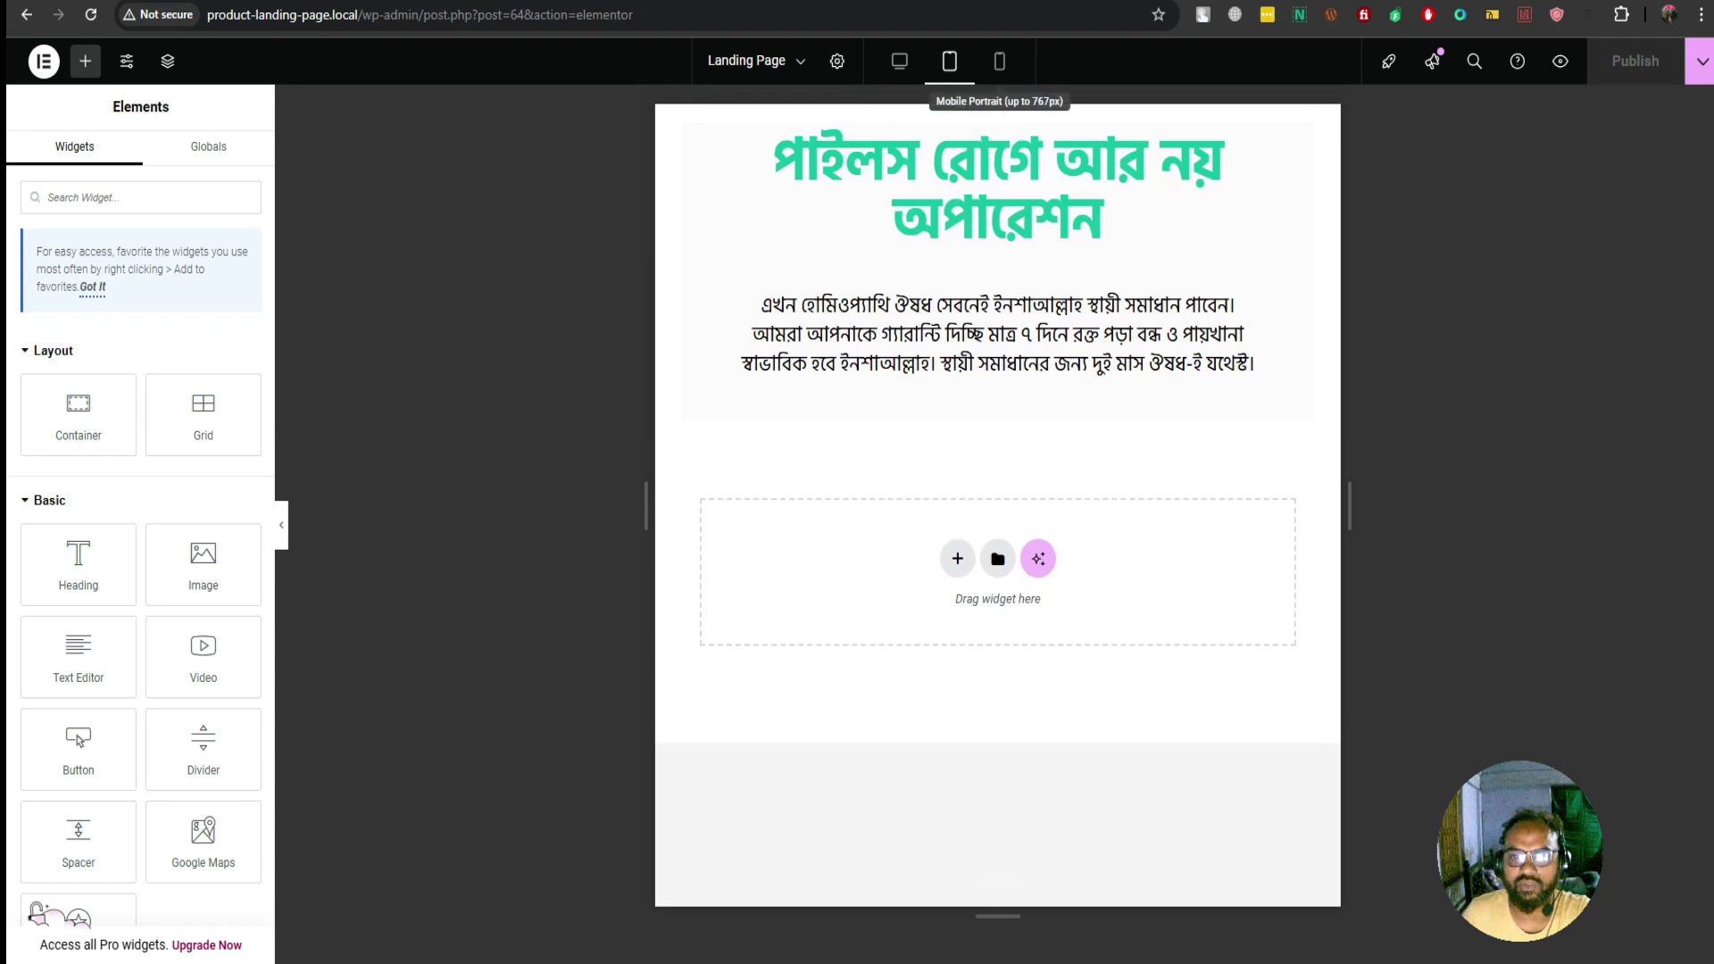
left_click(999, 61)
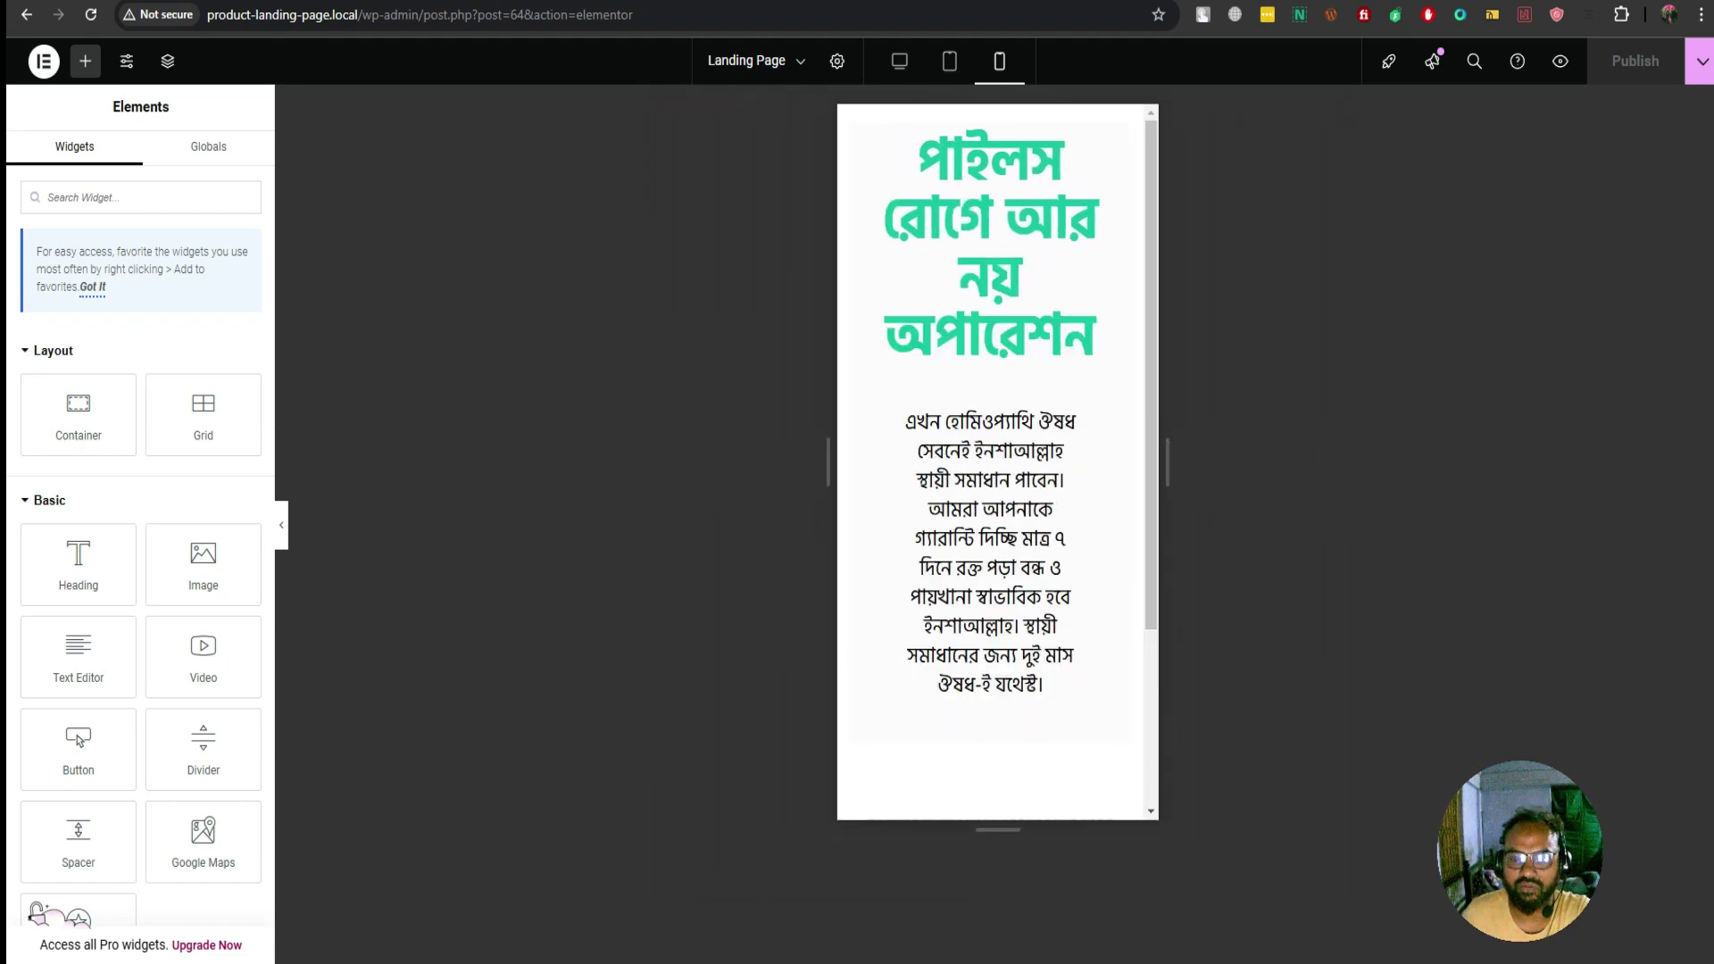
left_click(949, 60)
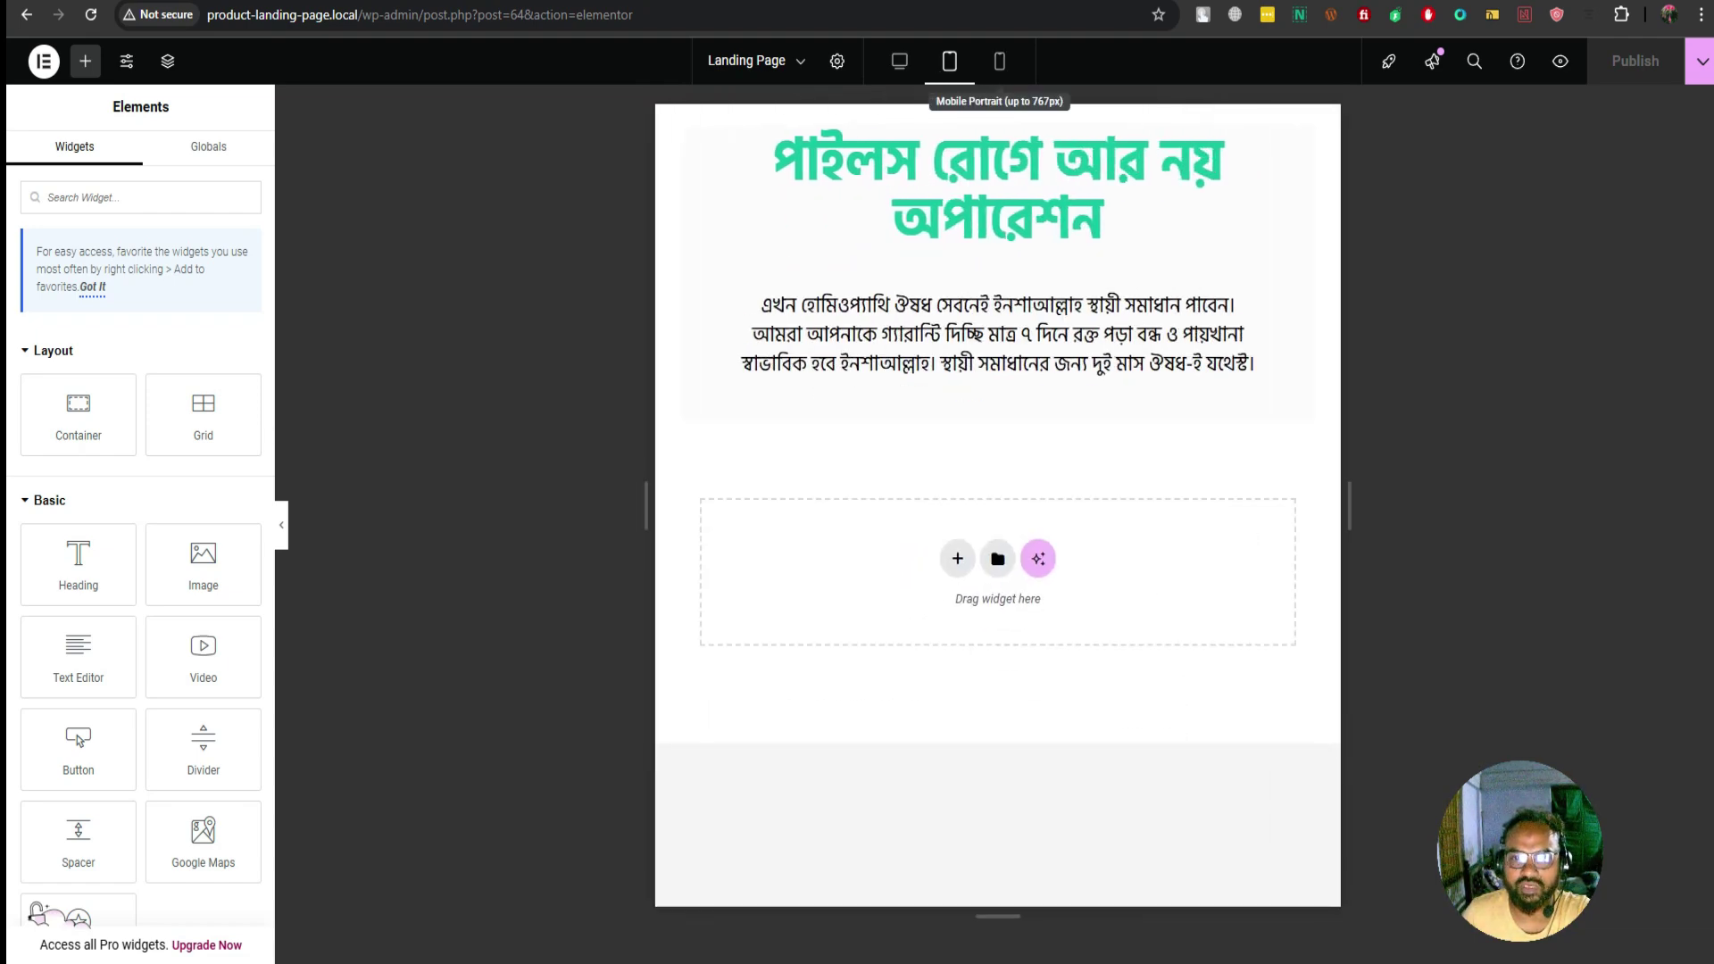
left_click(999, 60)
left_click(949, 61)
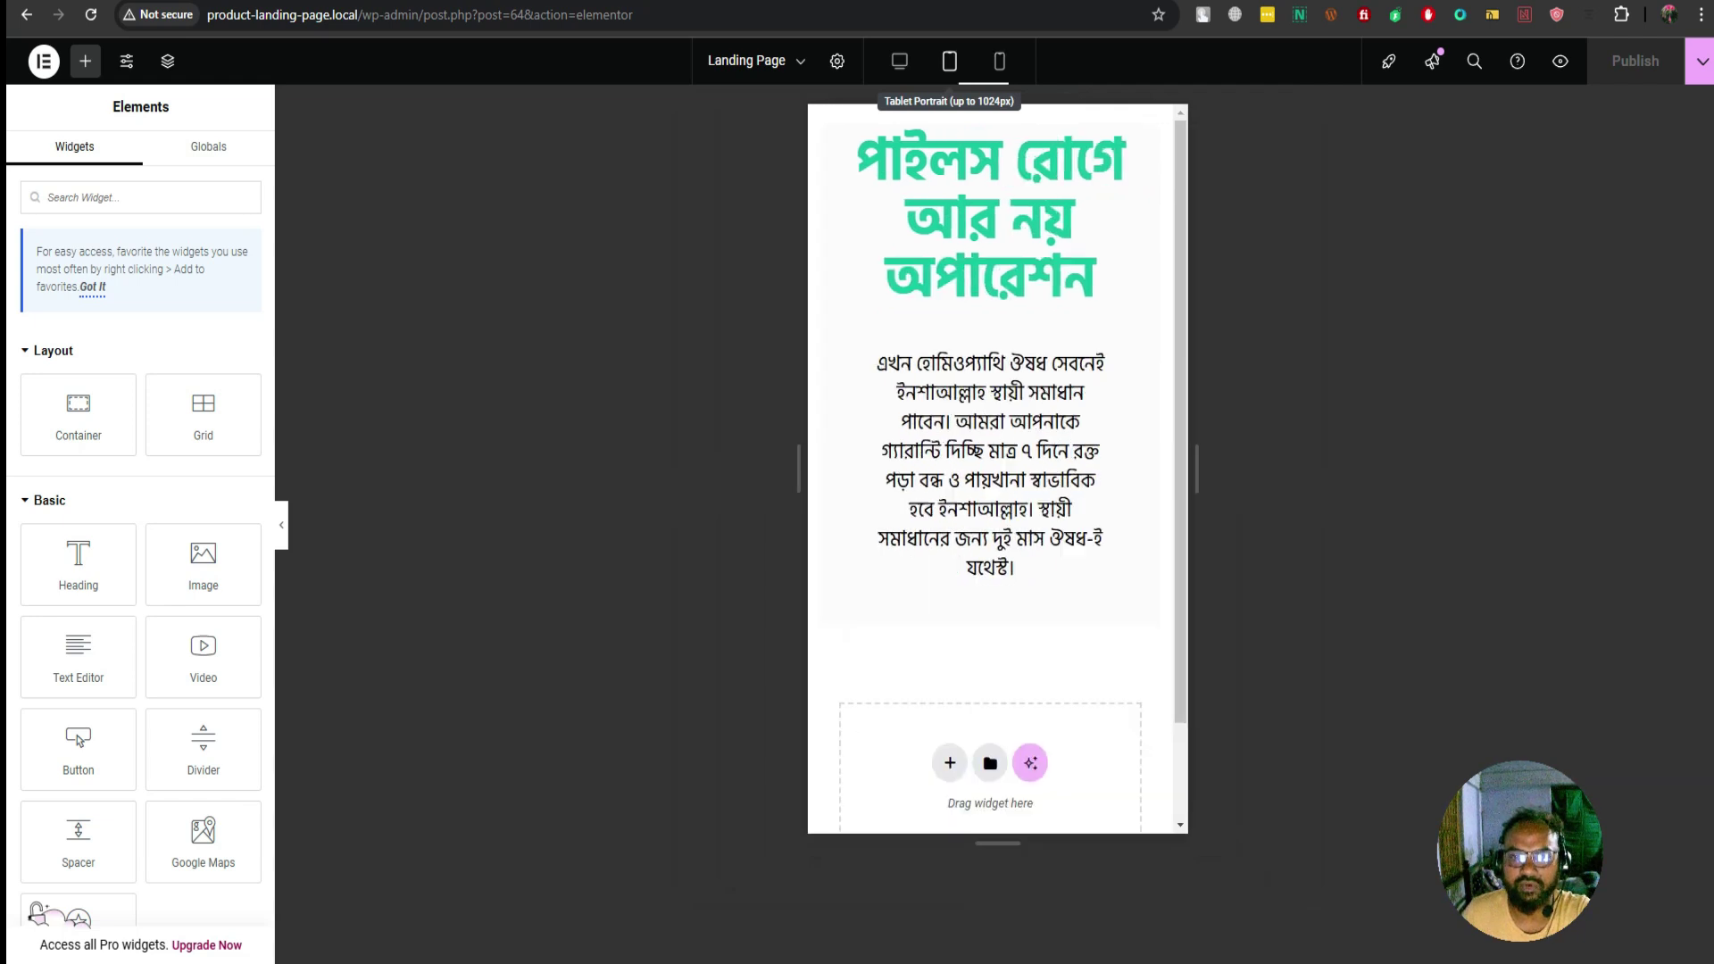
left_click(899, 60)
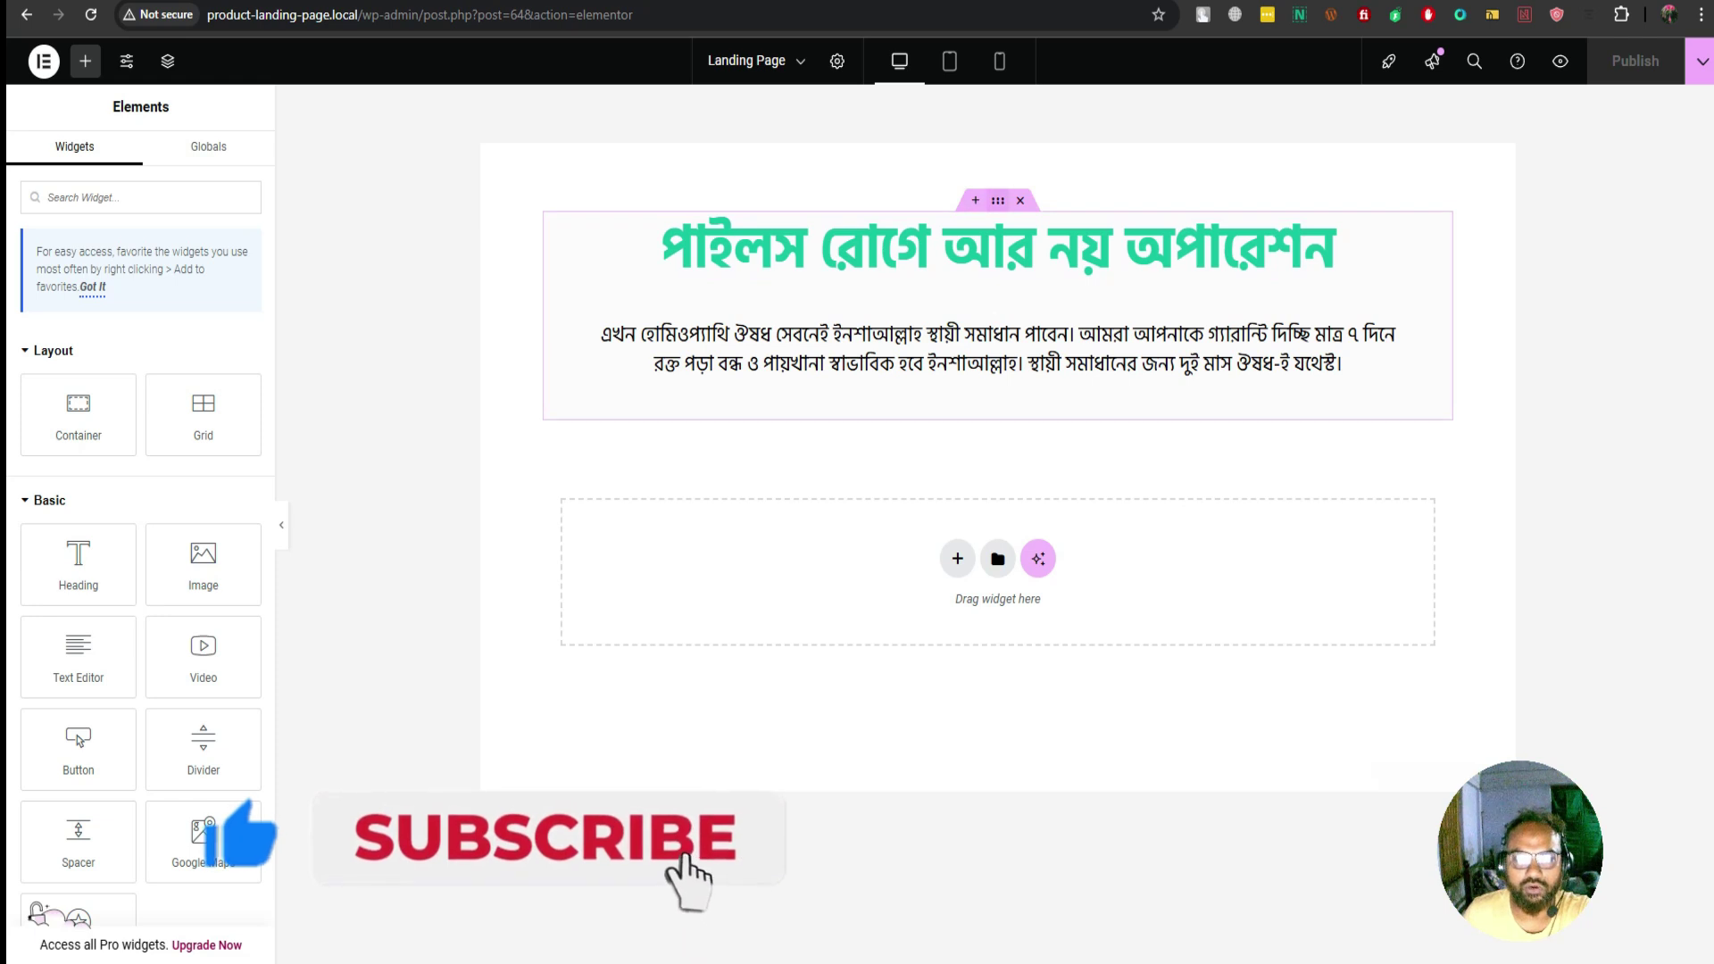
Give the headline container a 50 px top margin, save, and view the live checkout page
left_click(997, 200)
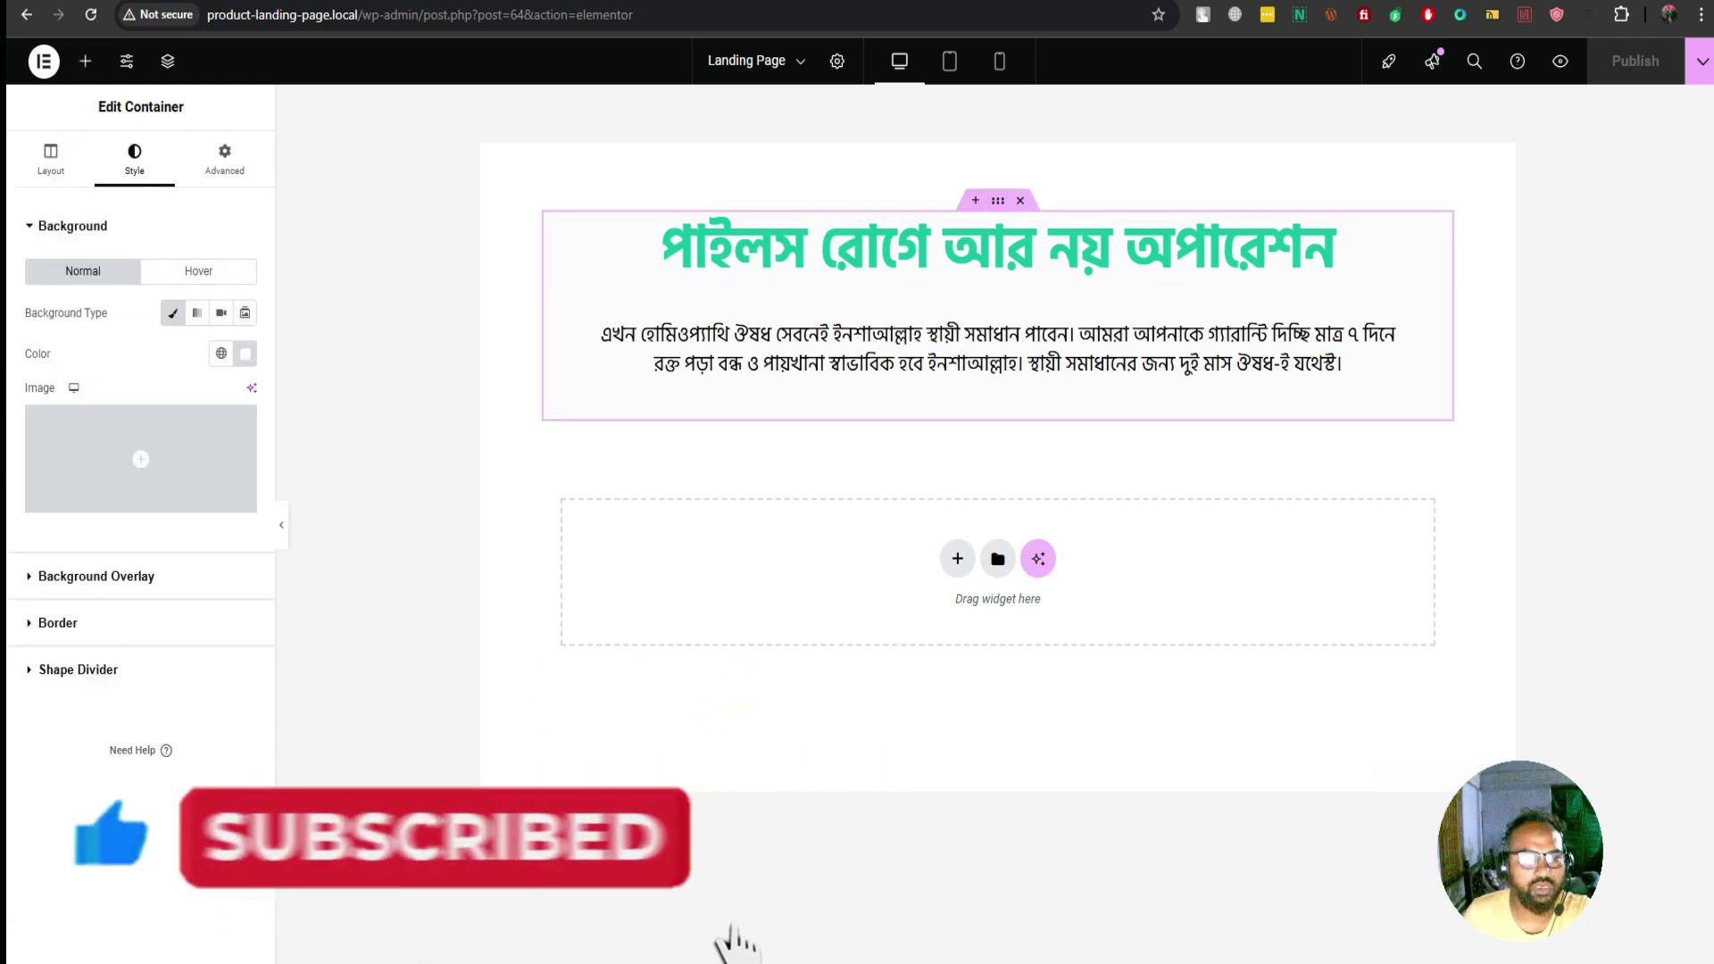
left_click(224, 161)
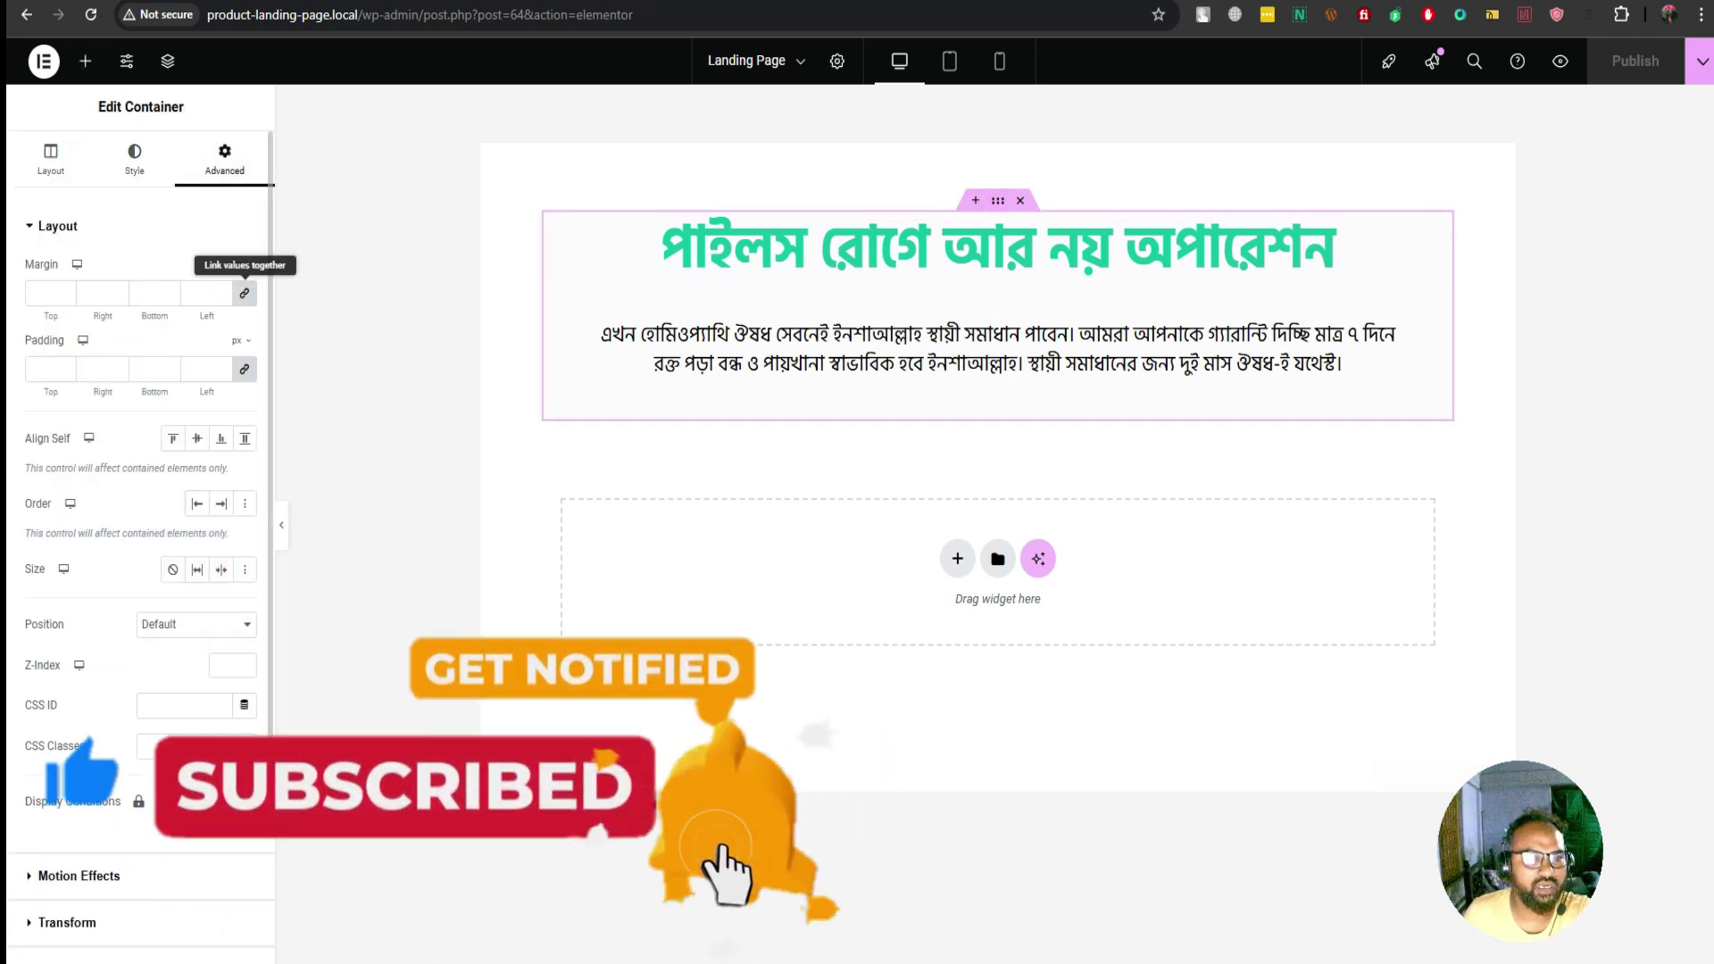
type("0")
double_click(44, 294)
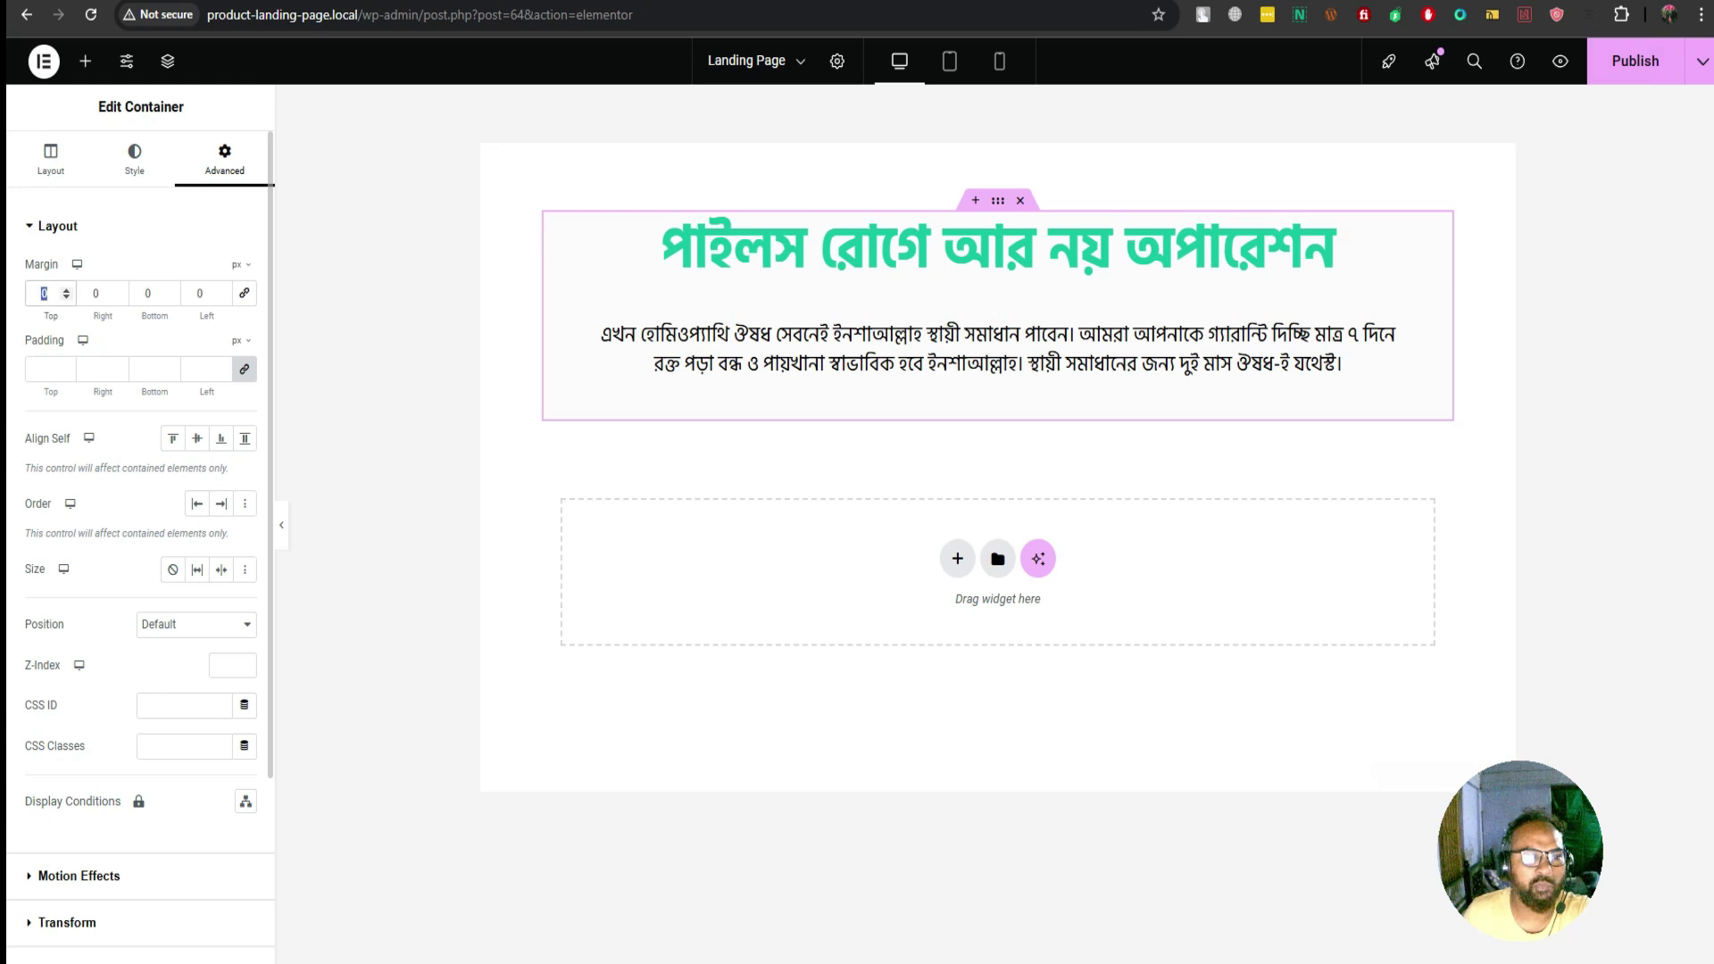
type("50")
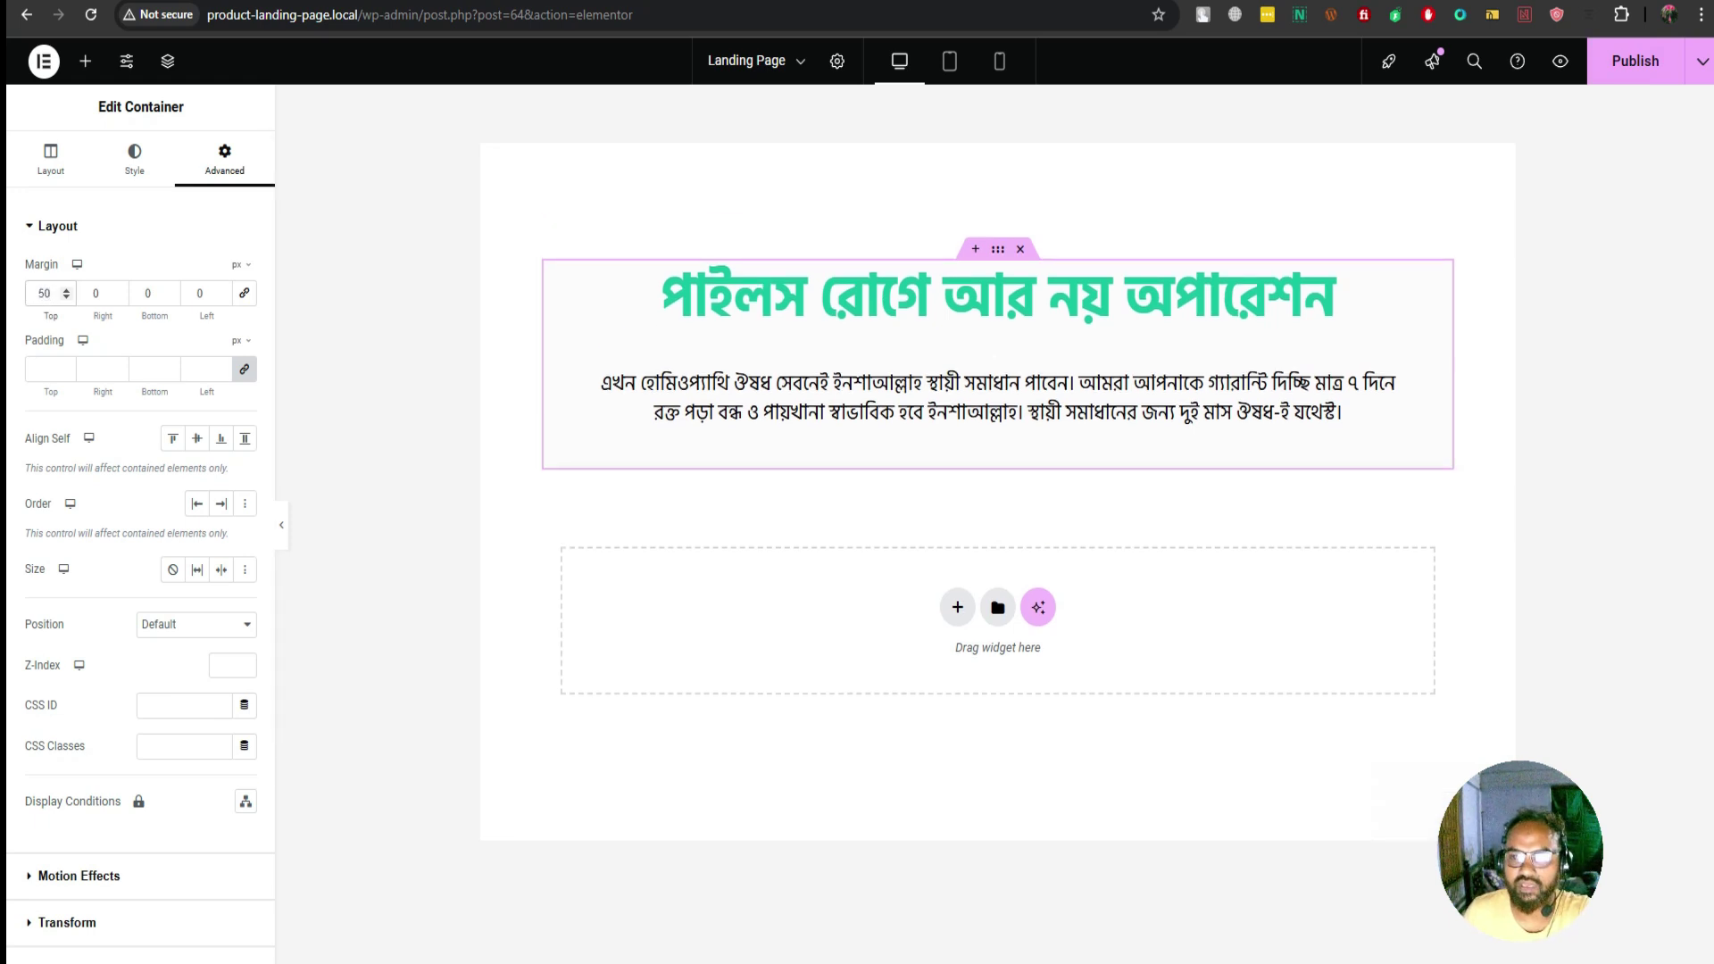
key("ctrl+s")
key("alt+Left")
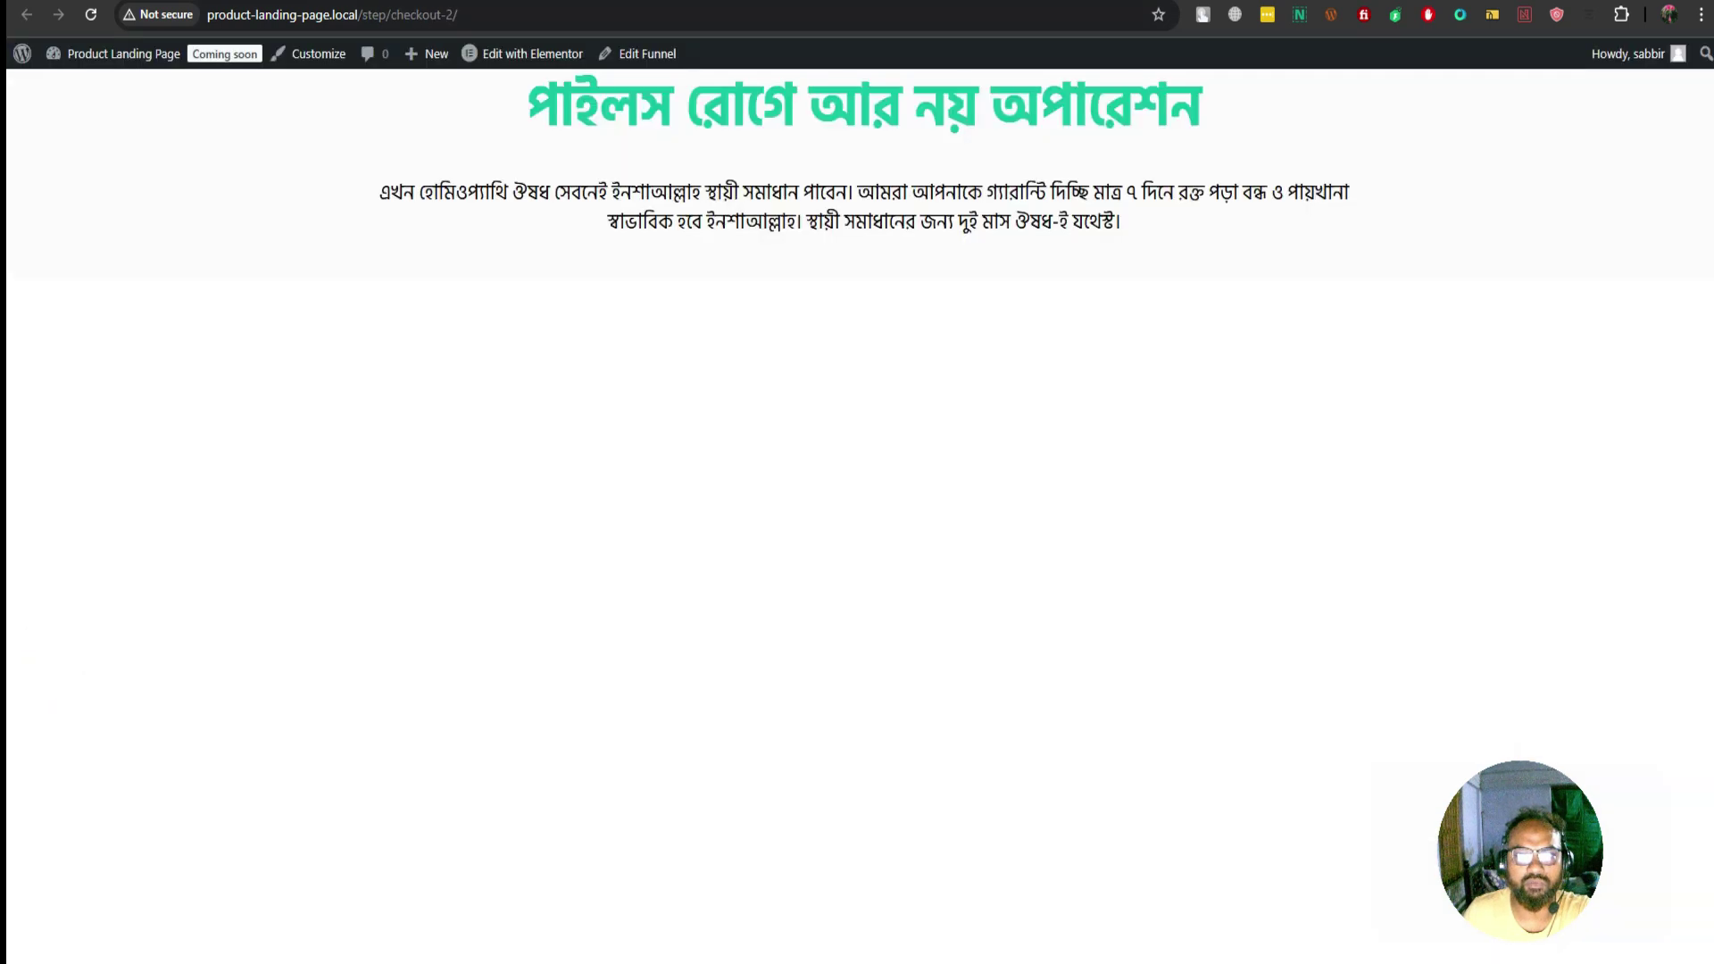
Reload the live /step/checkout-2/ page to check the headline's 50 px top margin
left_click(90, 14)
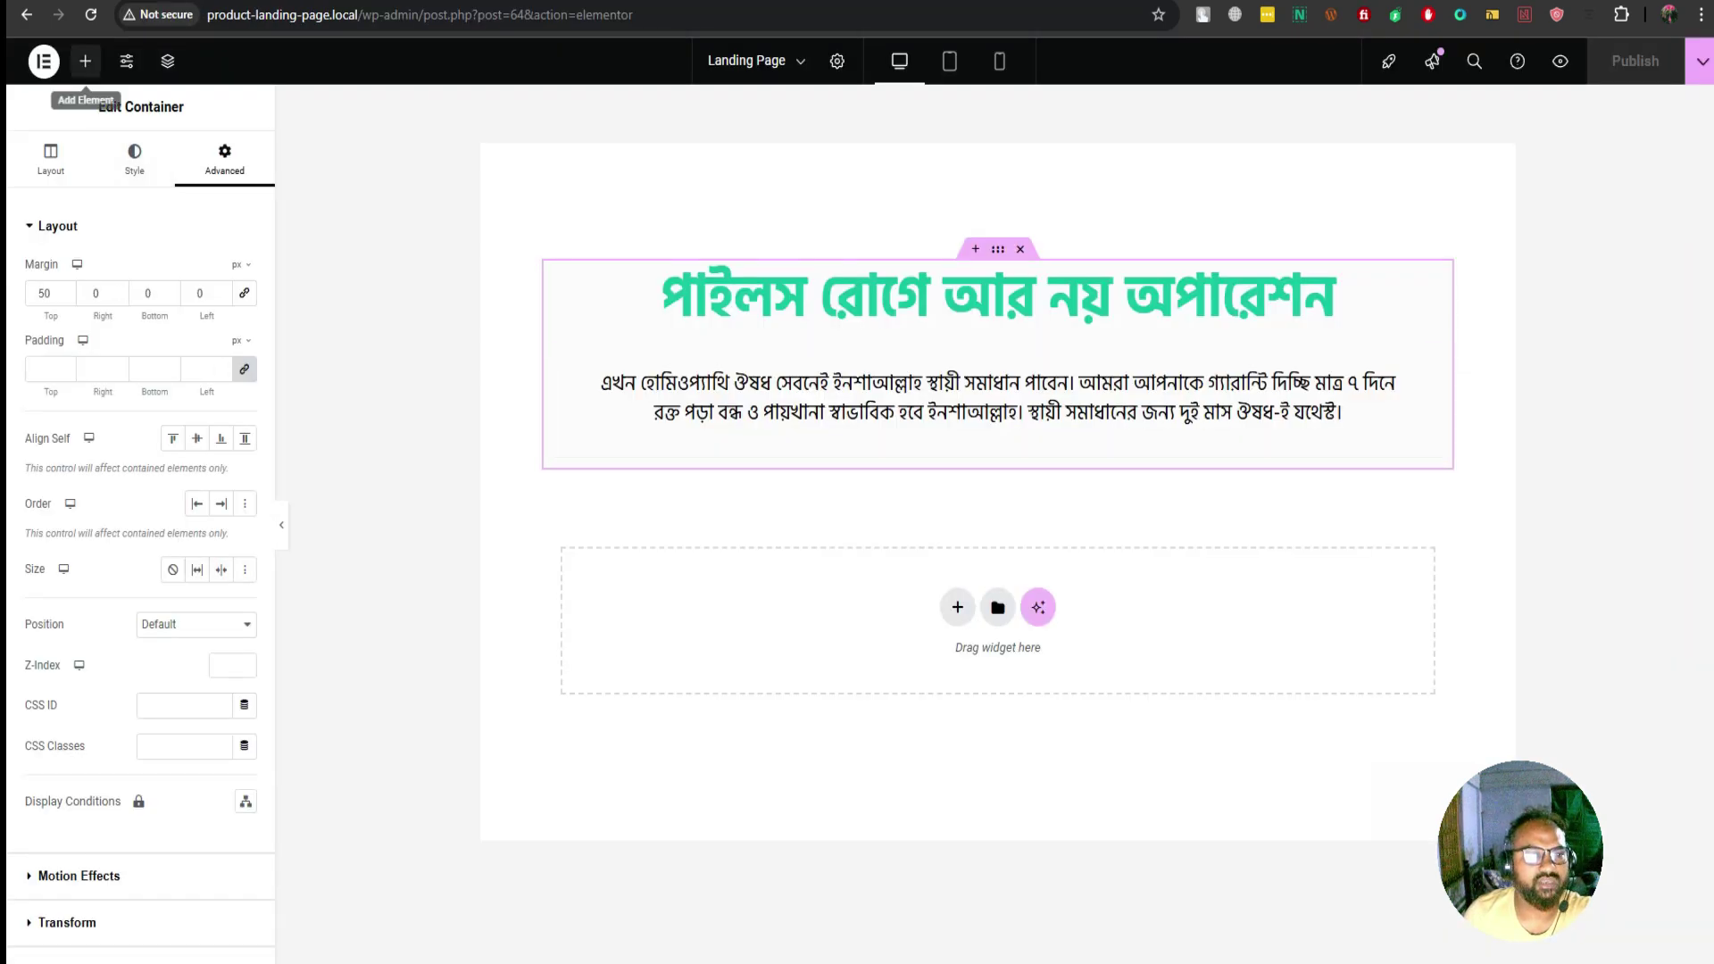
Add a Button widget under the paragraph labelled 'অর্ডার করুন' and link it to '#check-out'
left_click(85, 61)
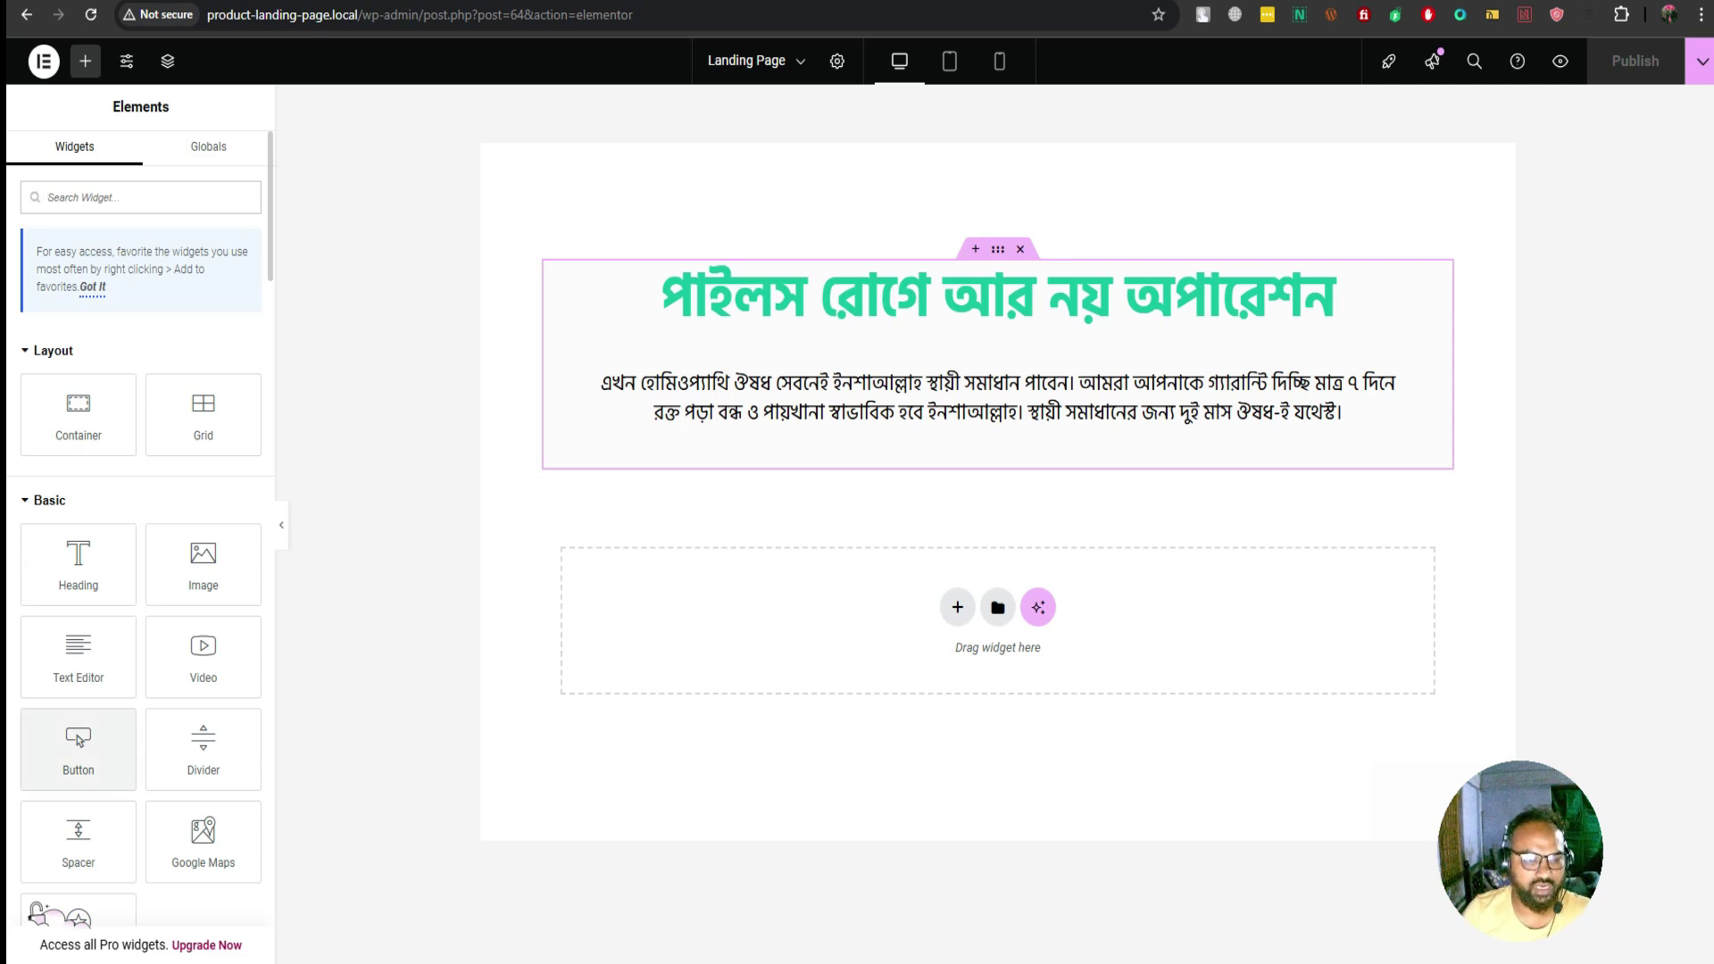
left_click_drag(78, 748, 1022, 457)
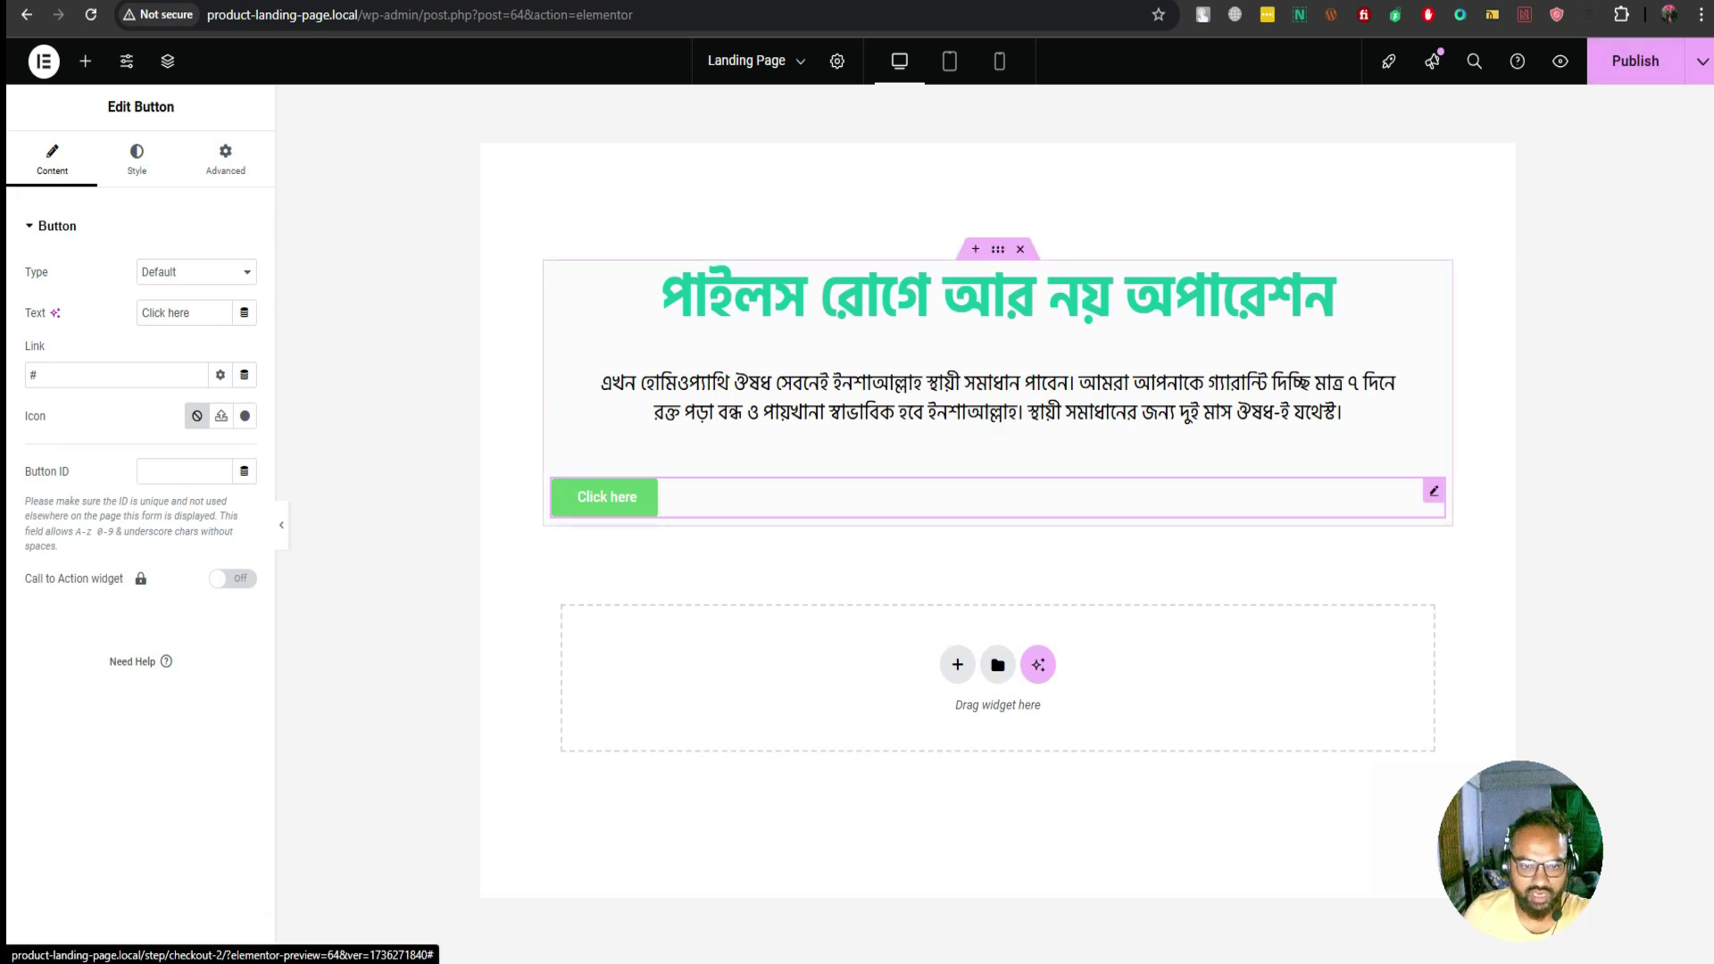
left_click_drag(190, 313, 140, 313)
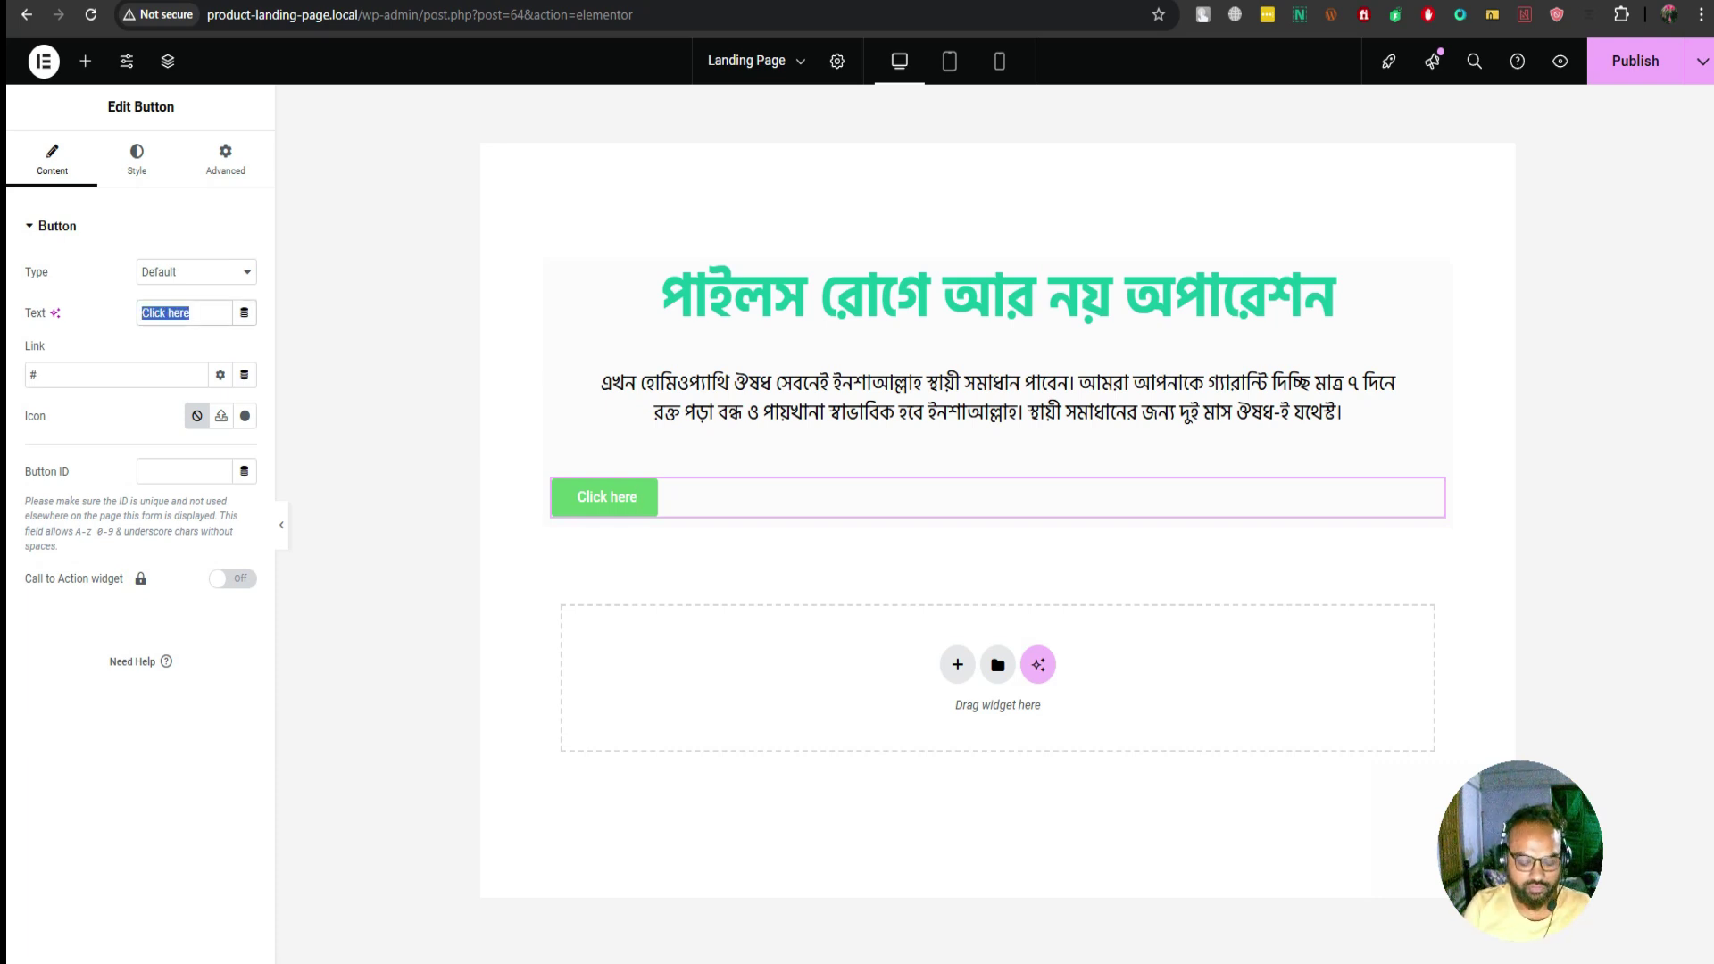
key("BackSpace")
type("অর্ডা")
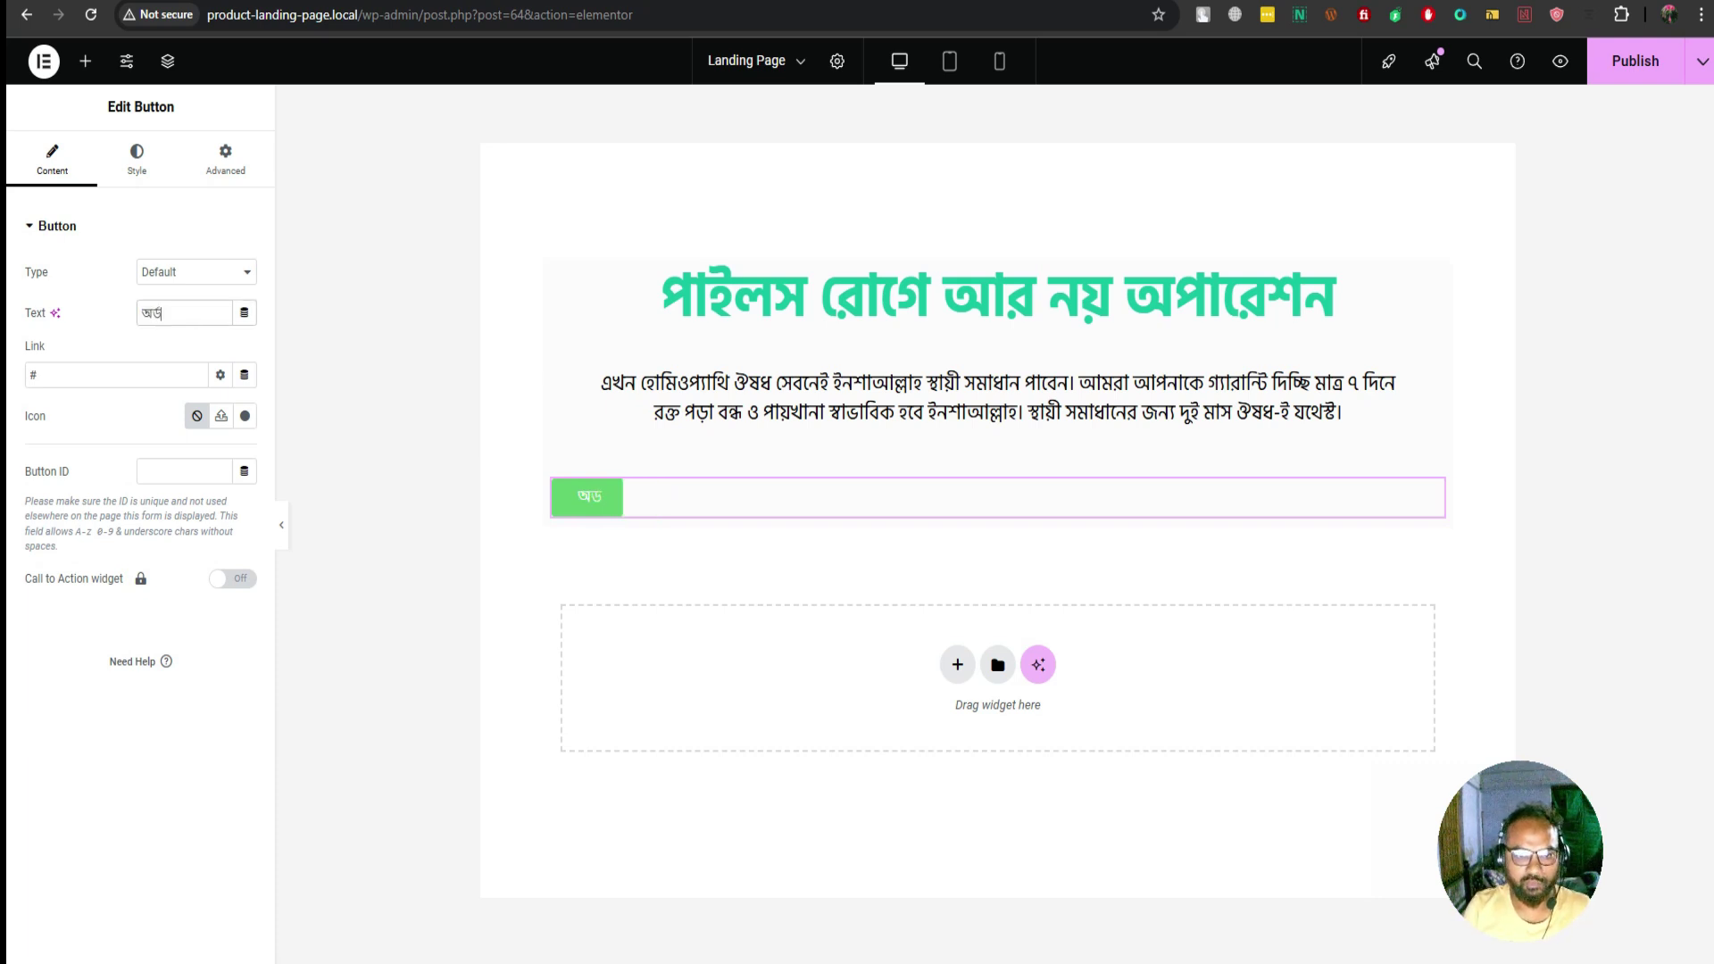
type("র করুন")
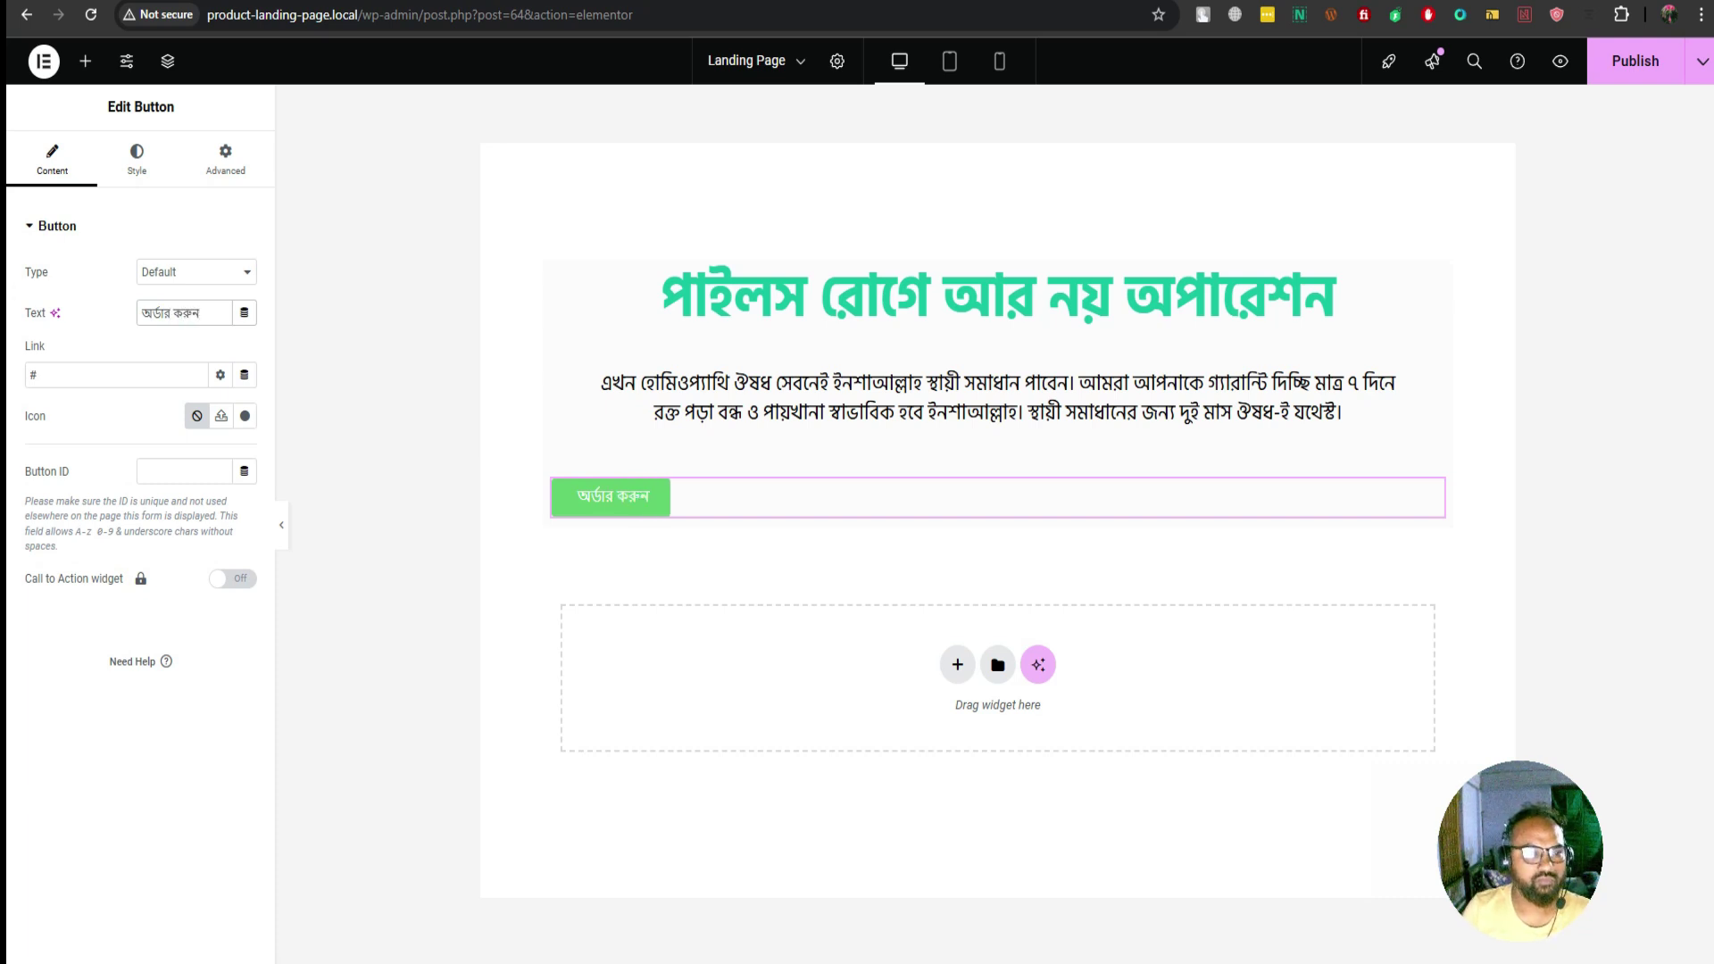
left_click(35, 375)
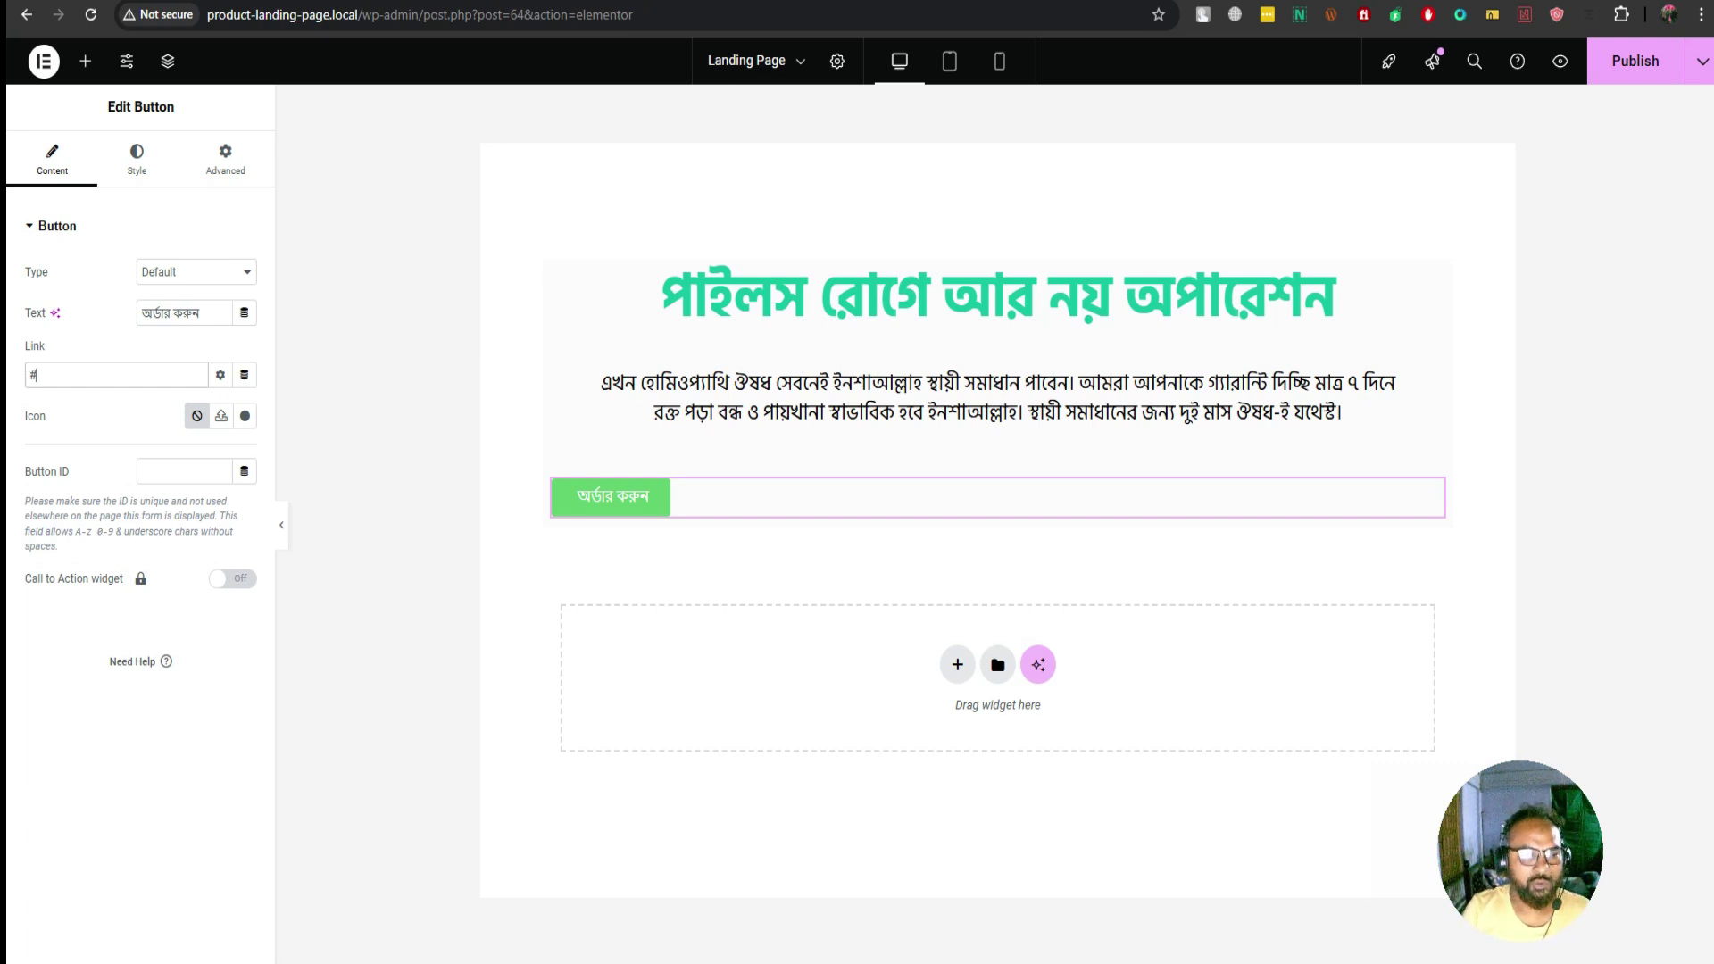
type("ch")
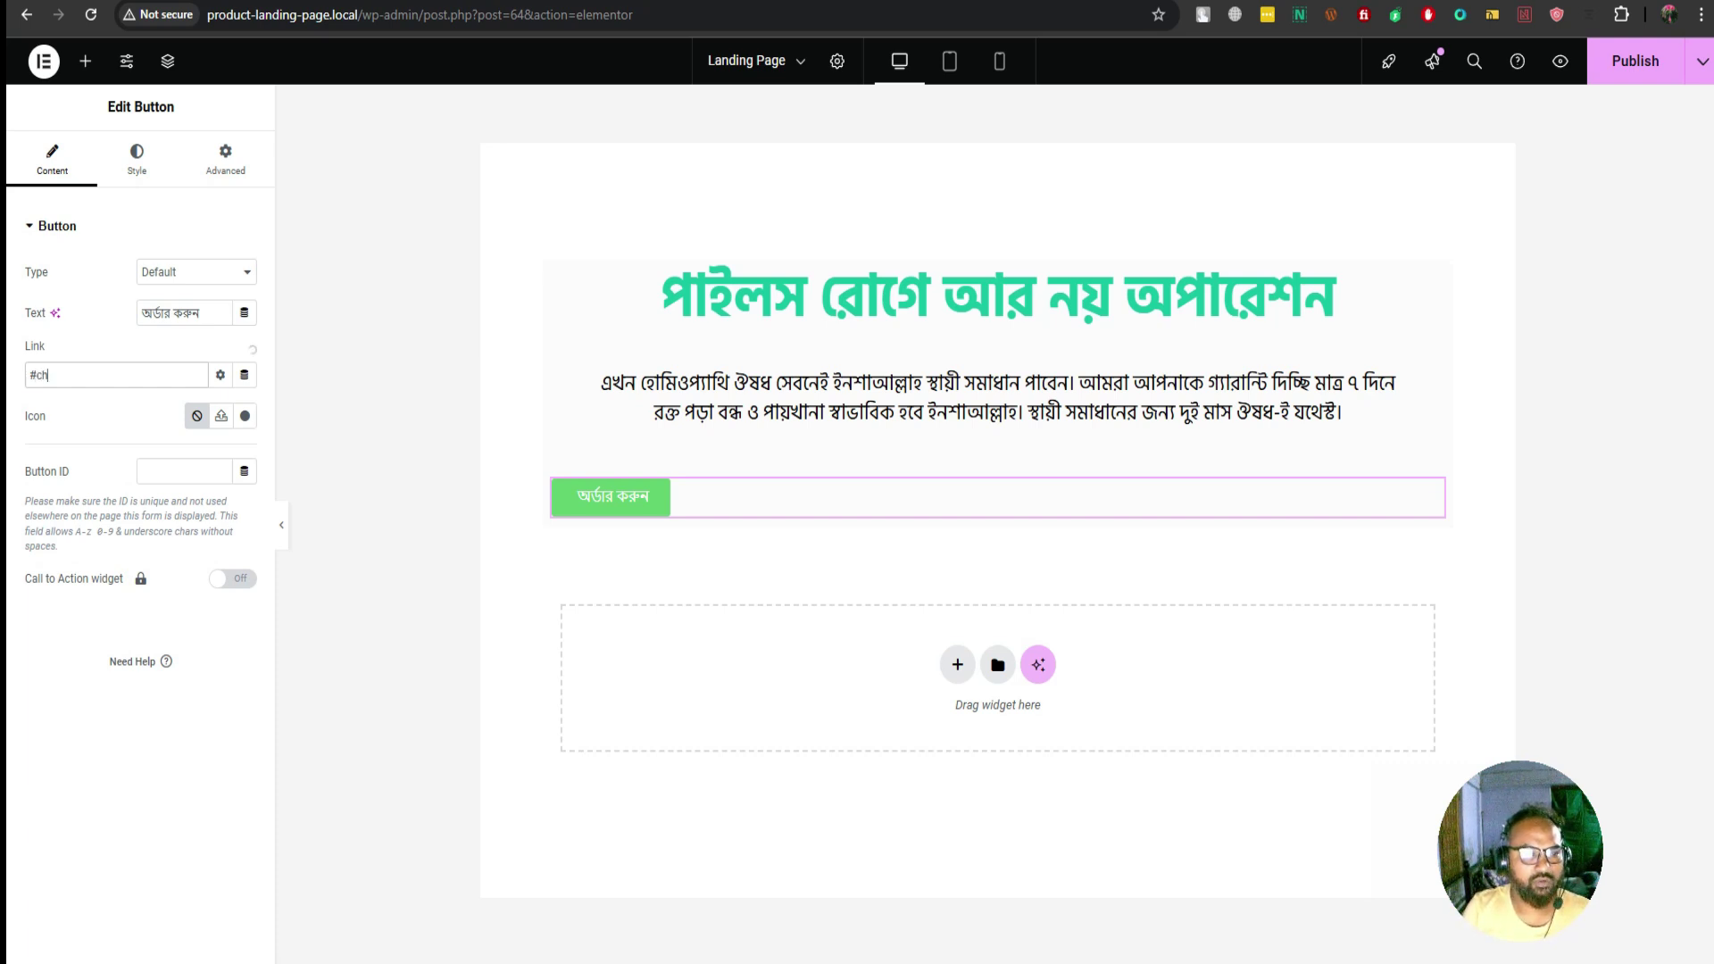
type("e")
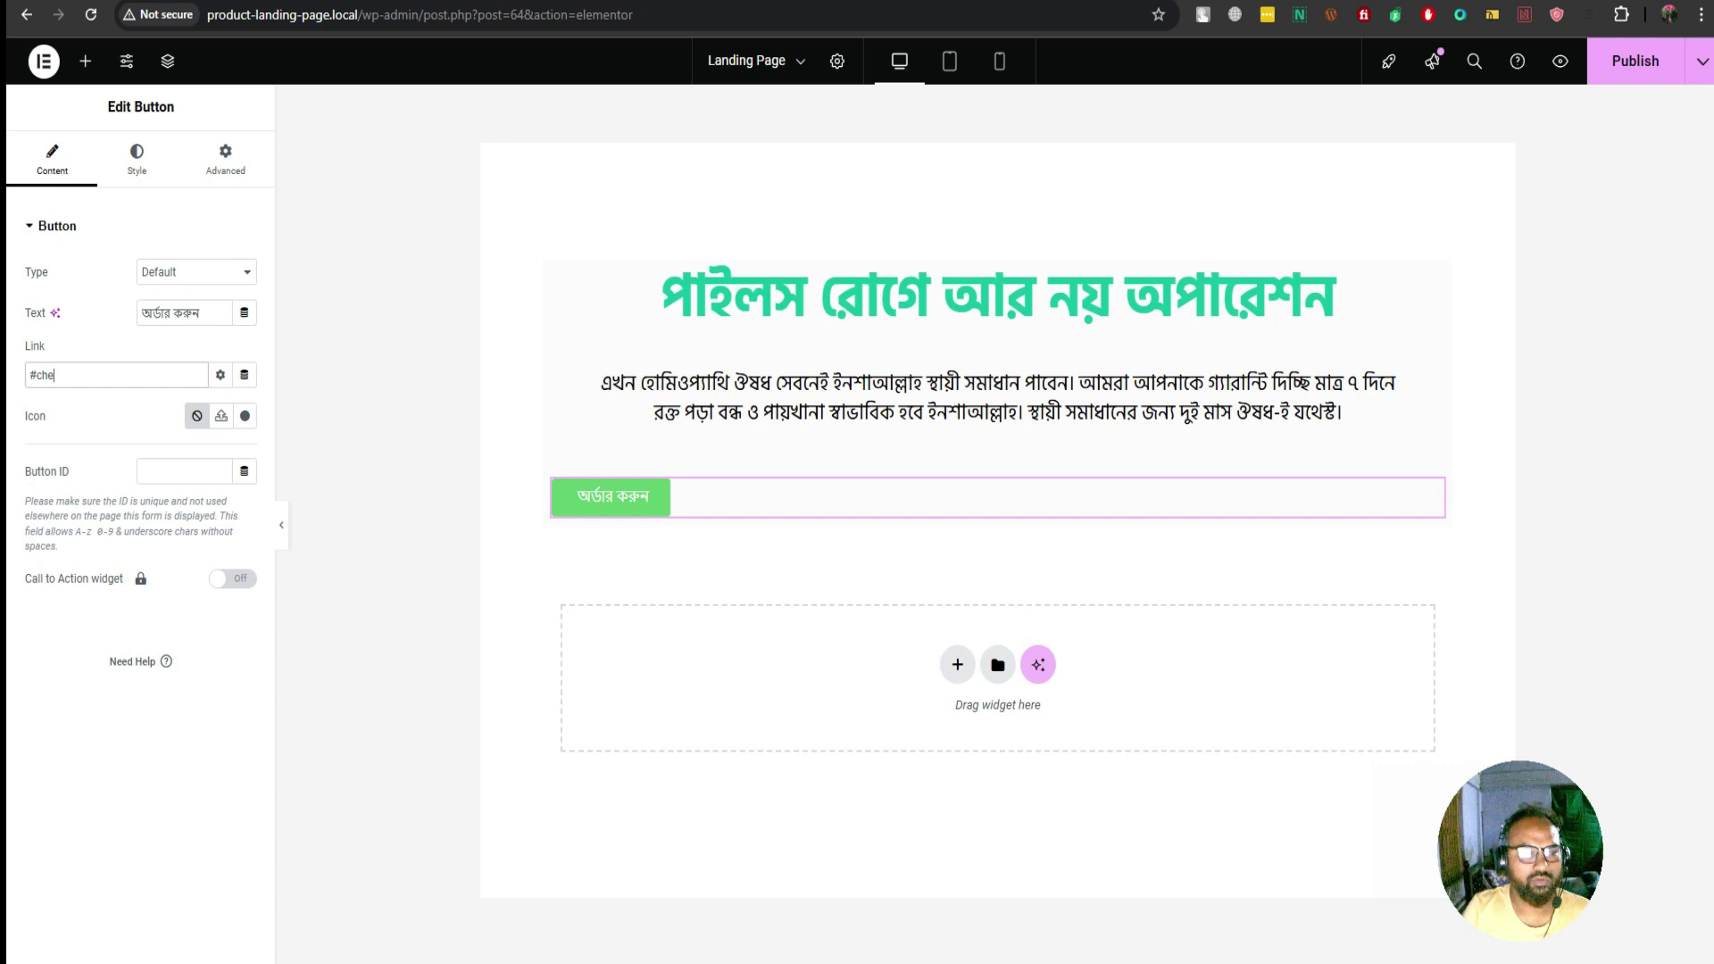
type("ck-")
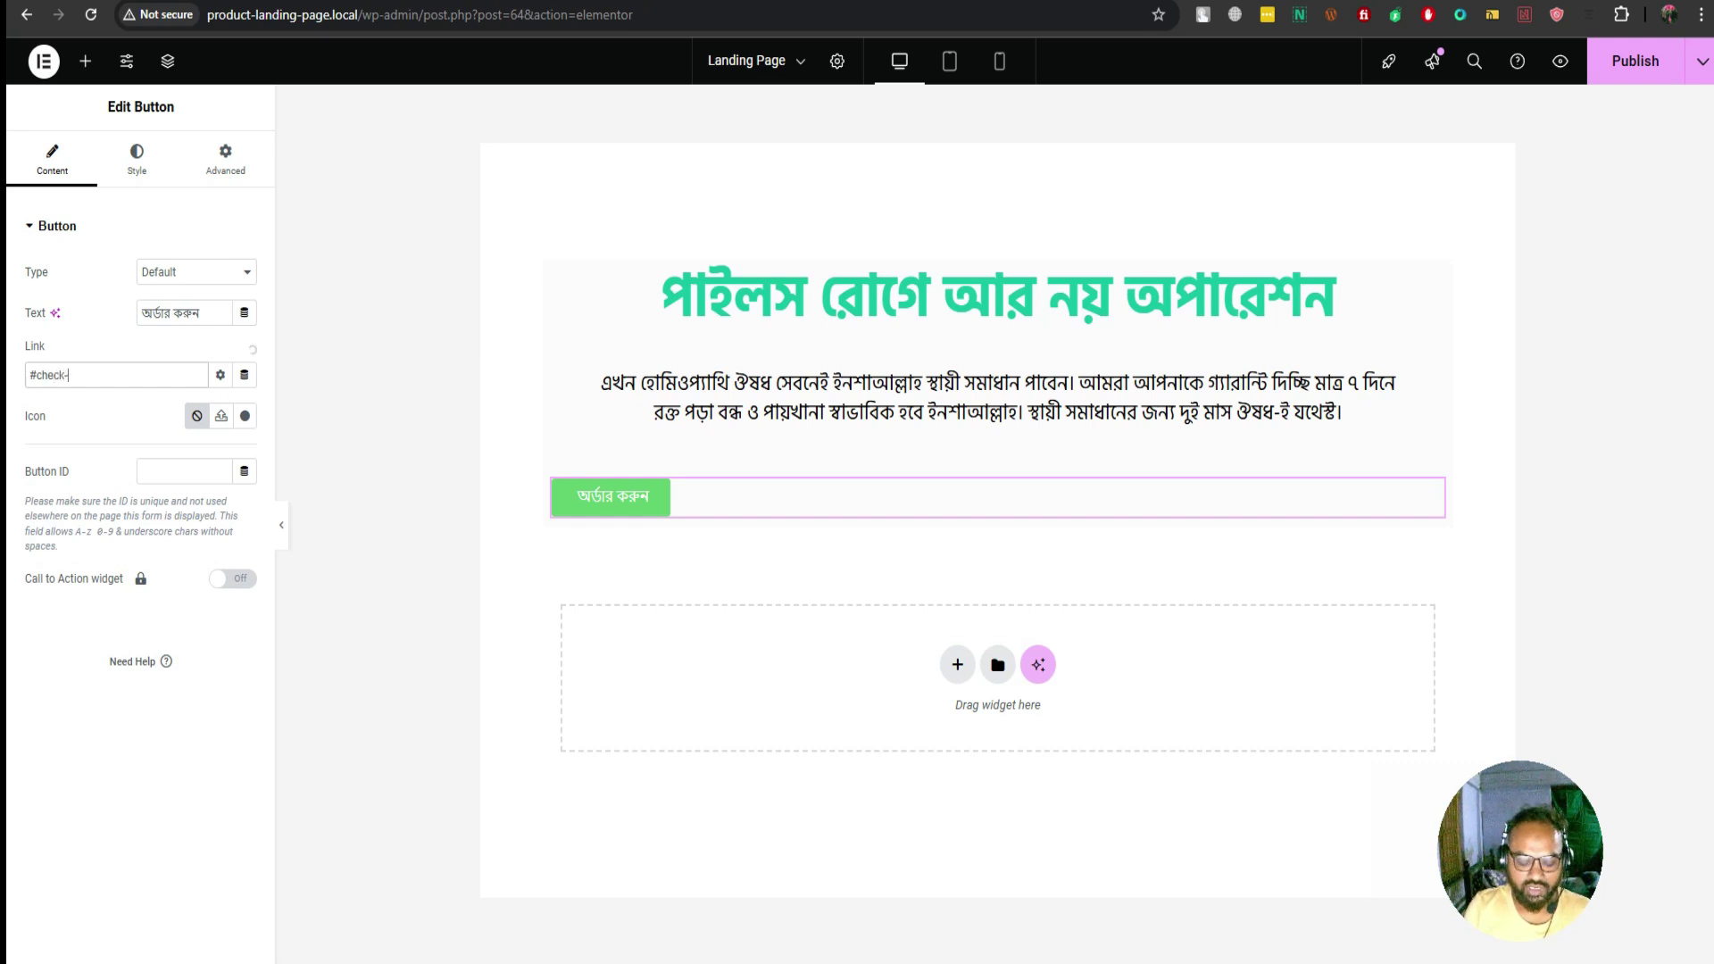
type("out")
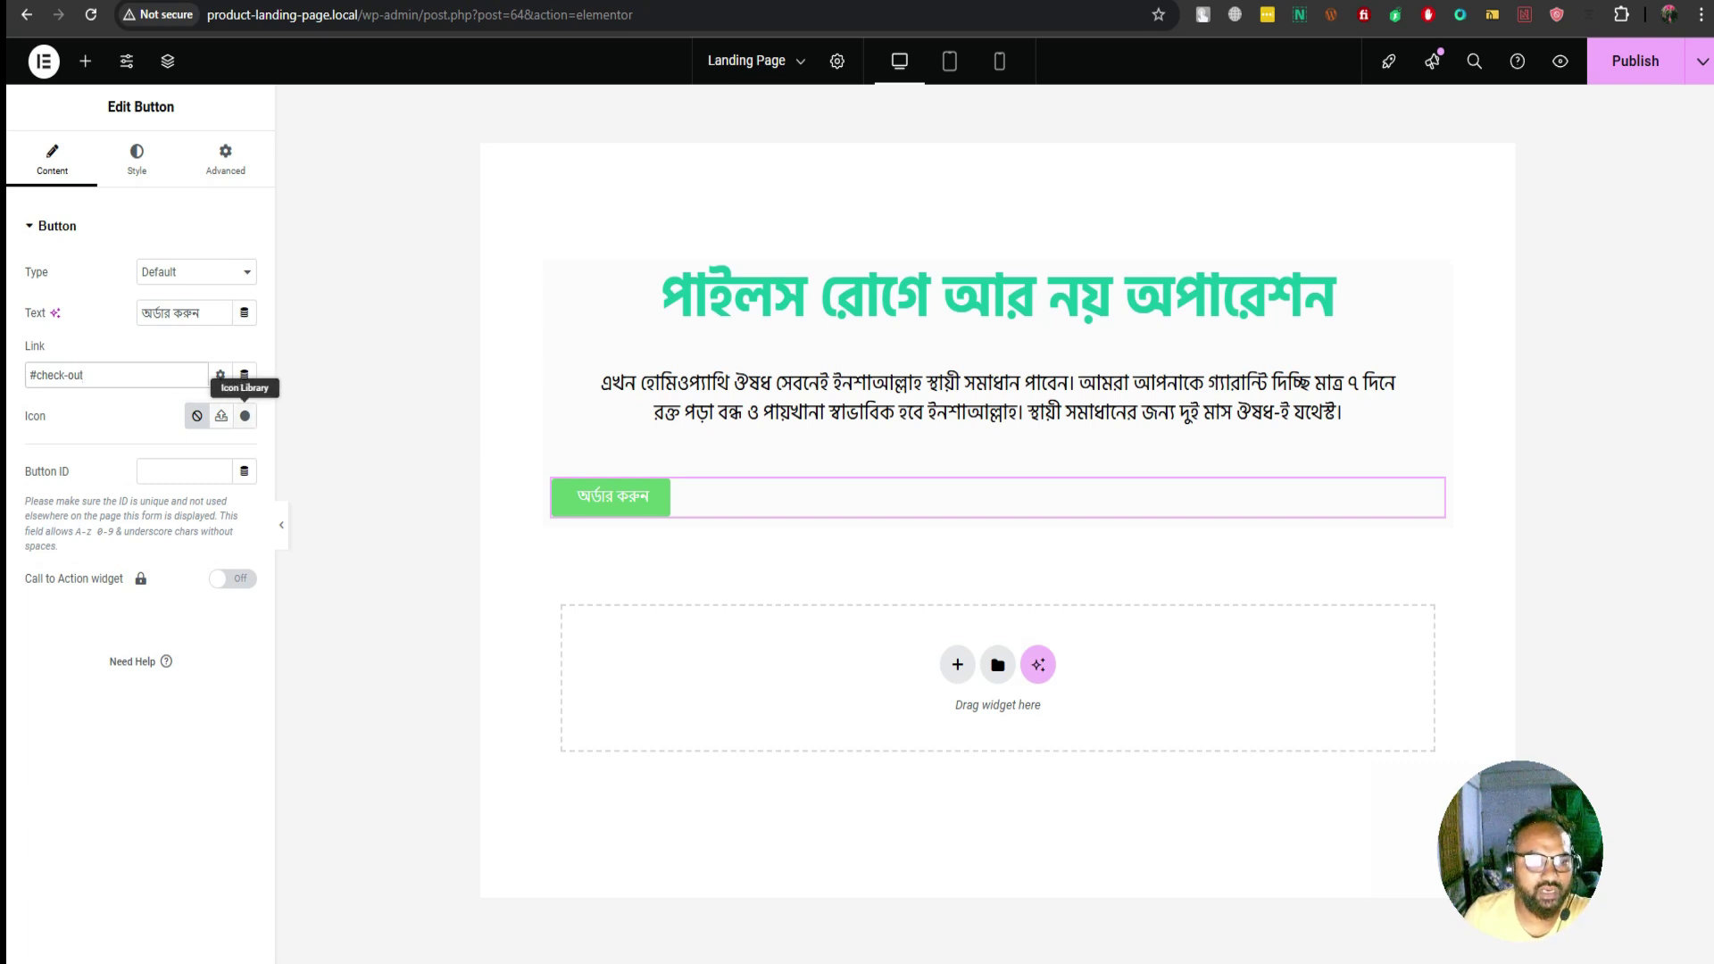
Insert the Opencart icon found by searching 'cart' and position it at the end of the label
left_click(245, 415)
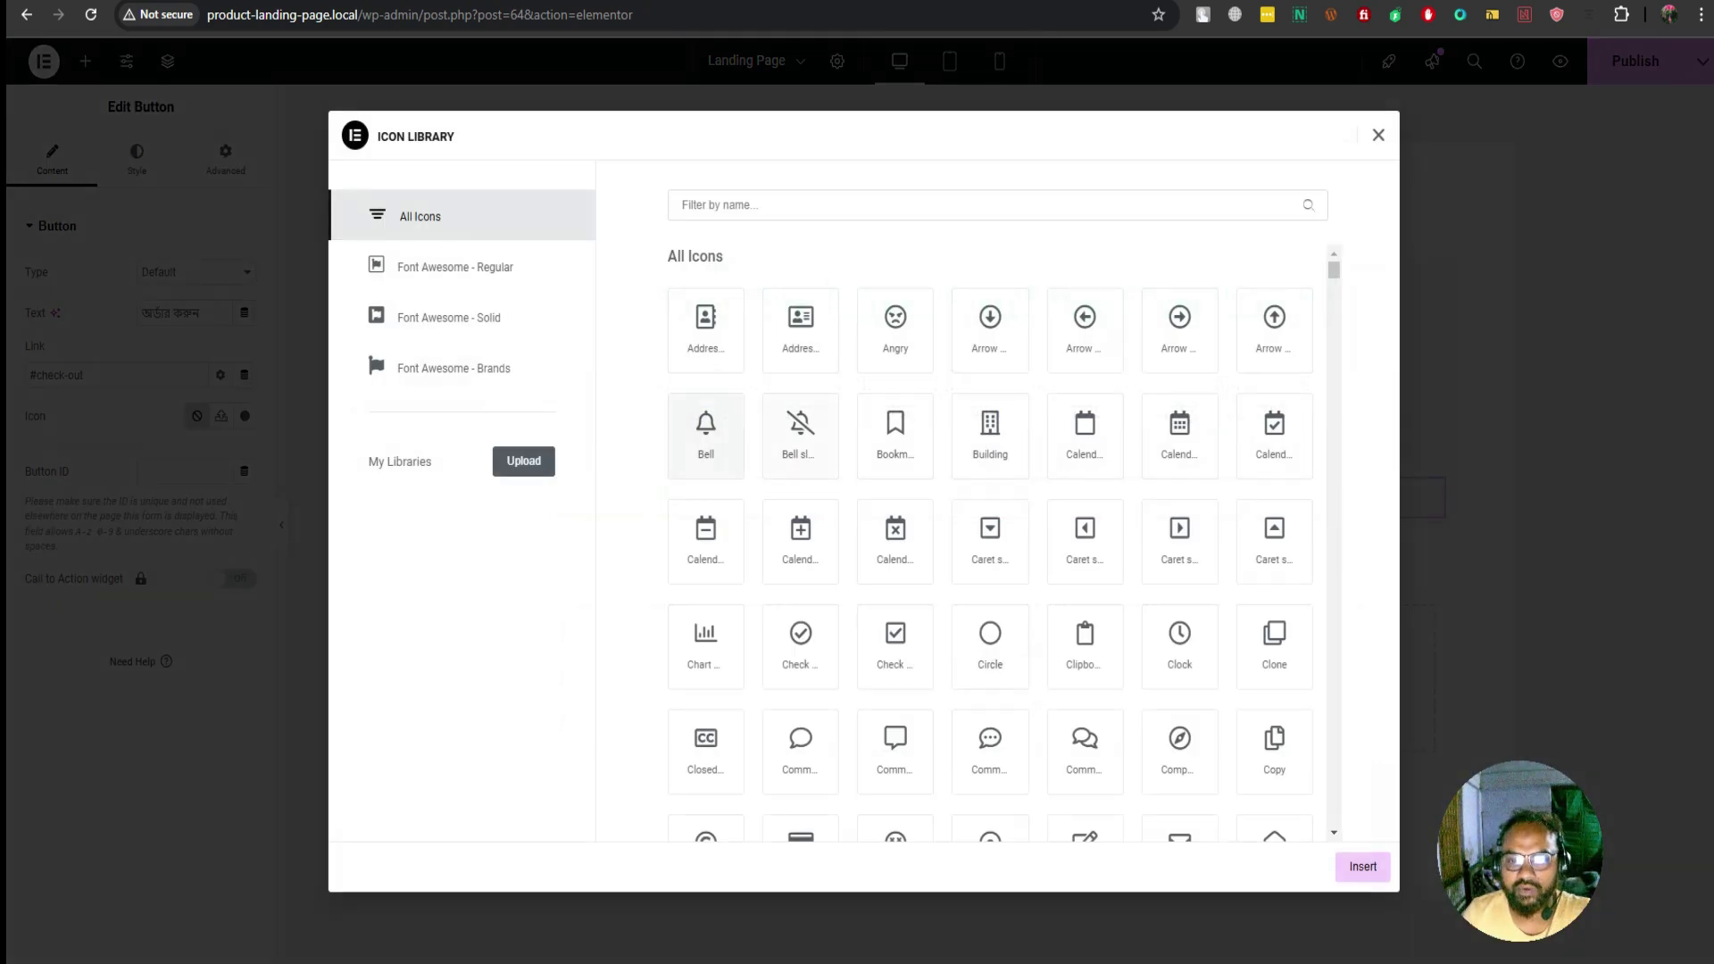
left_click(990, 325)
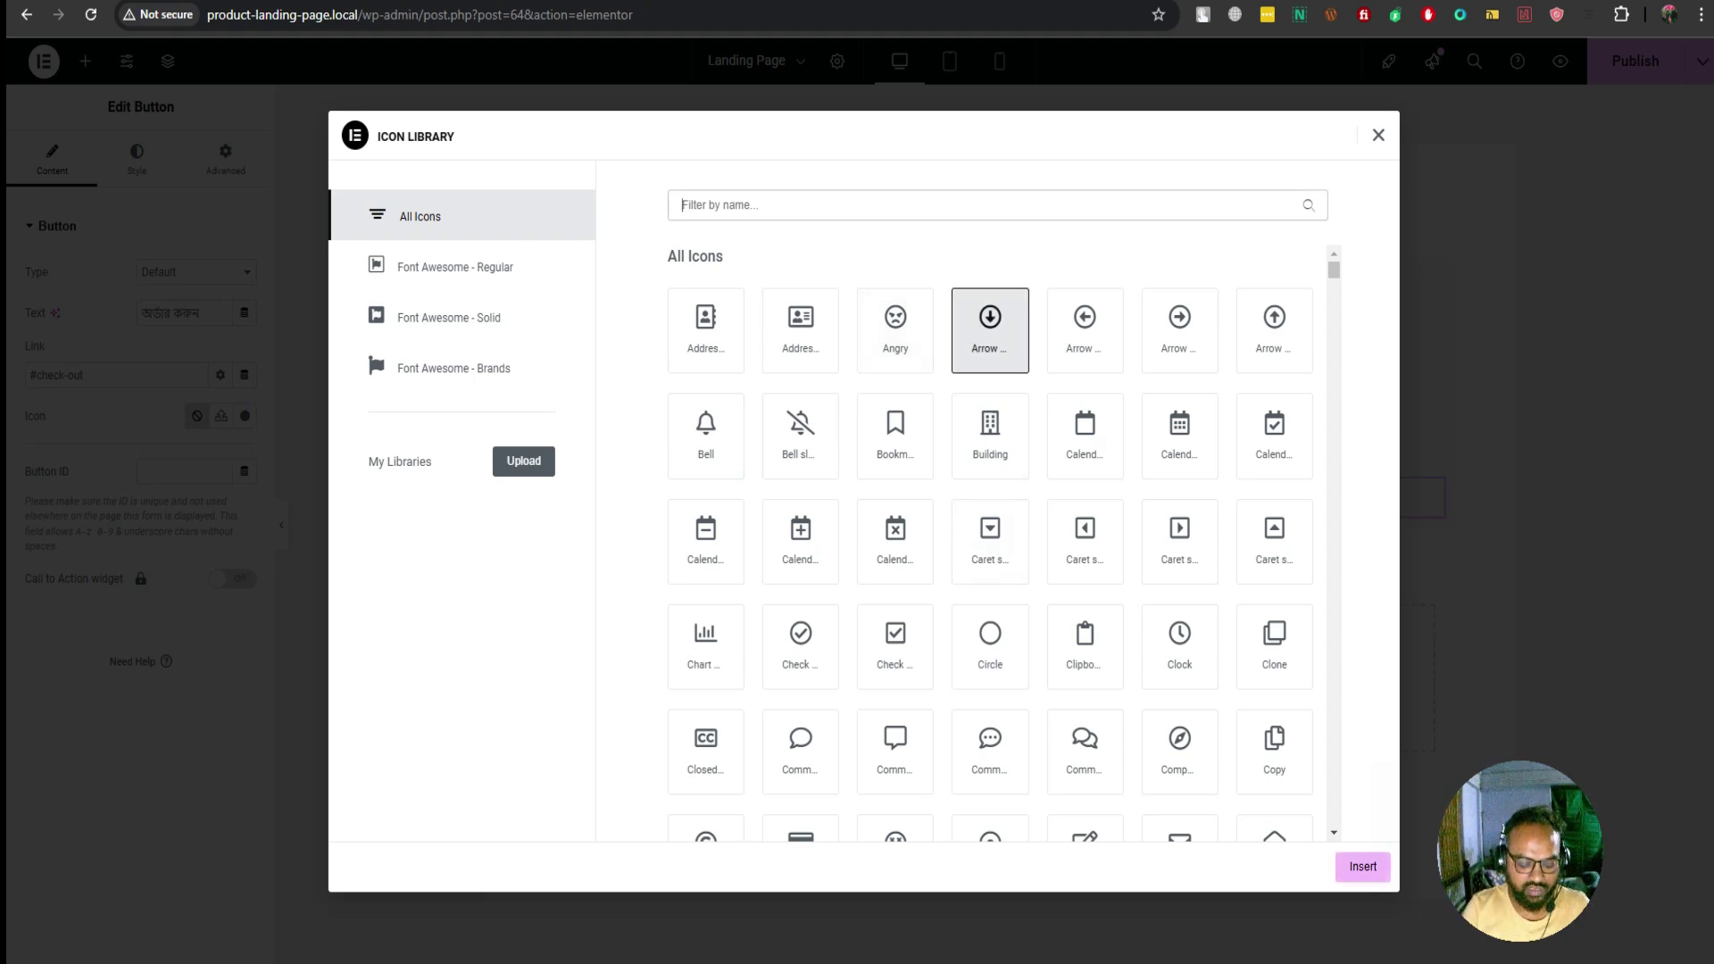
type("cart")
key("BackSpace")
key("BackSpace")
key("BackSpace")
key("BackSpace")
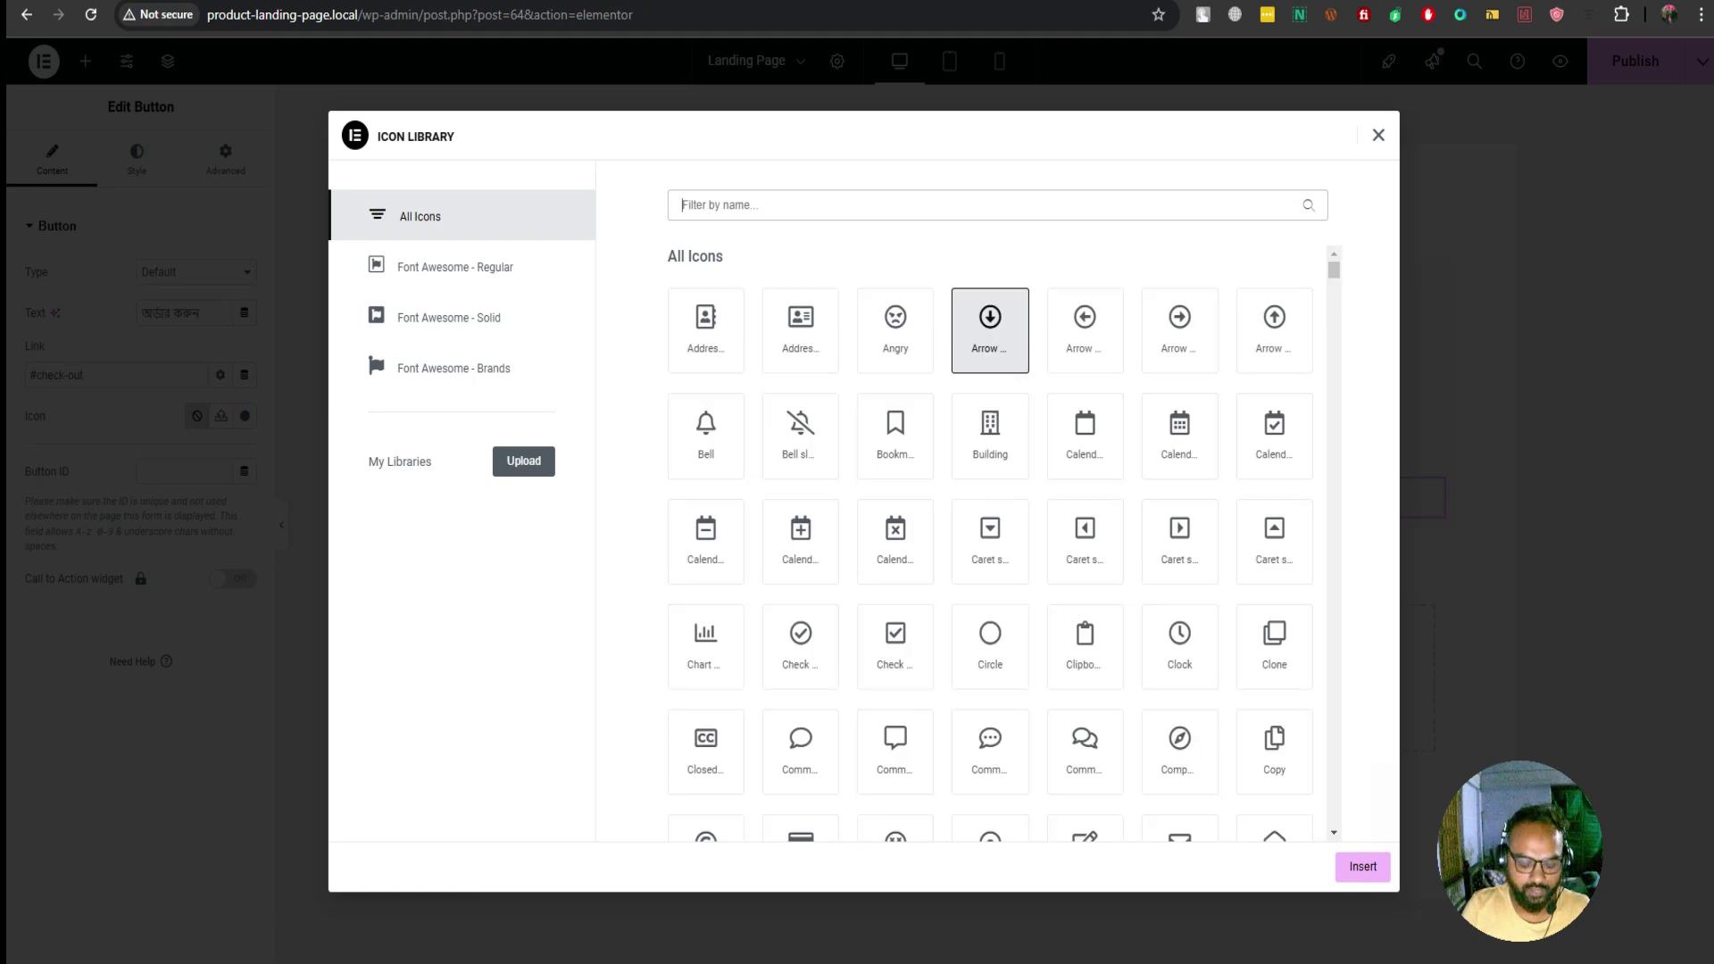
type("cart")
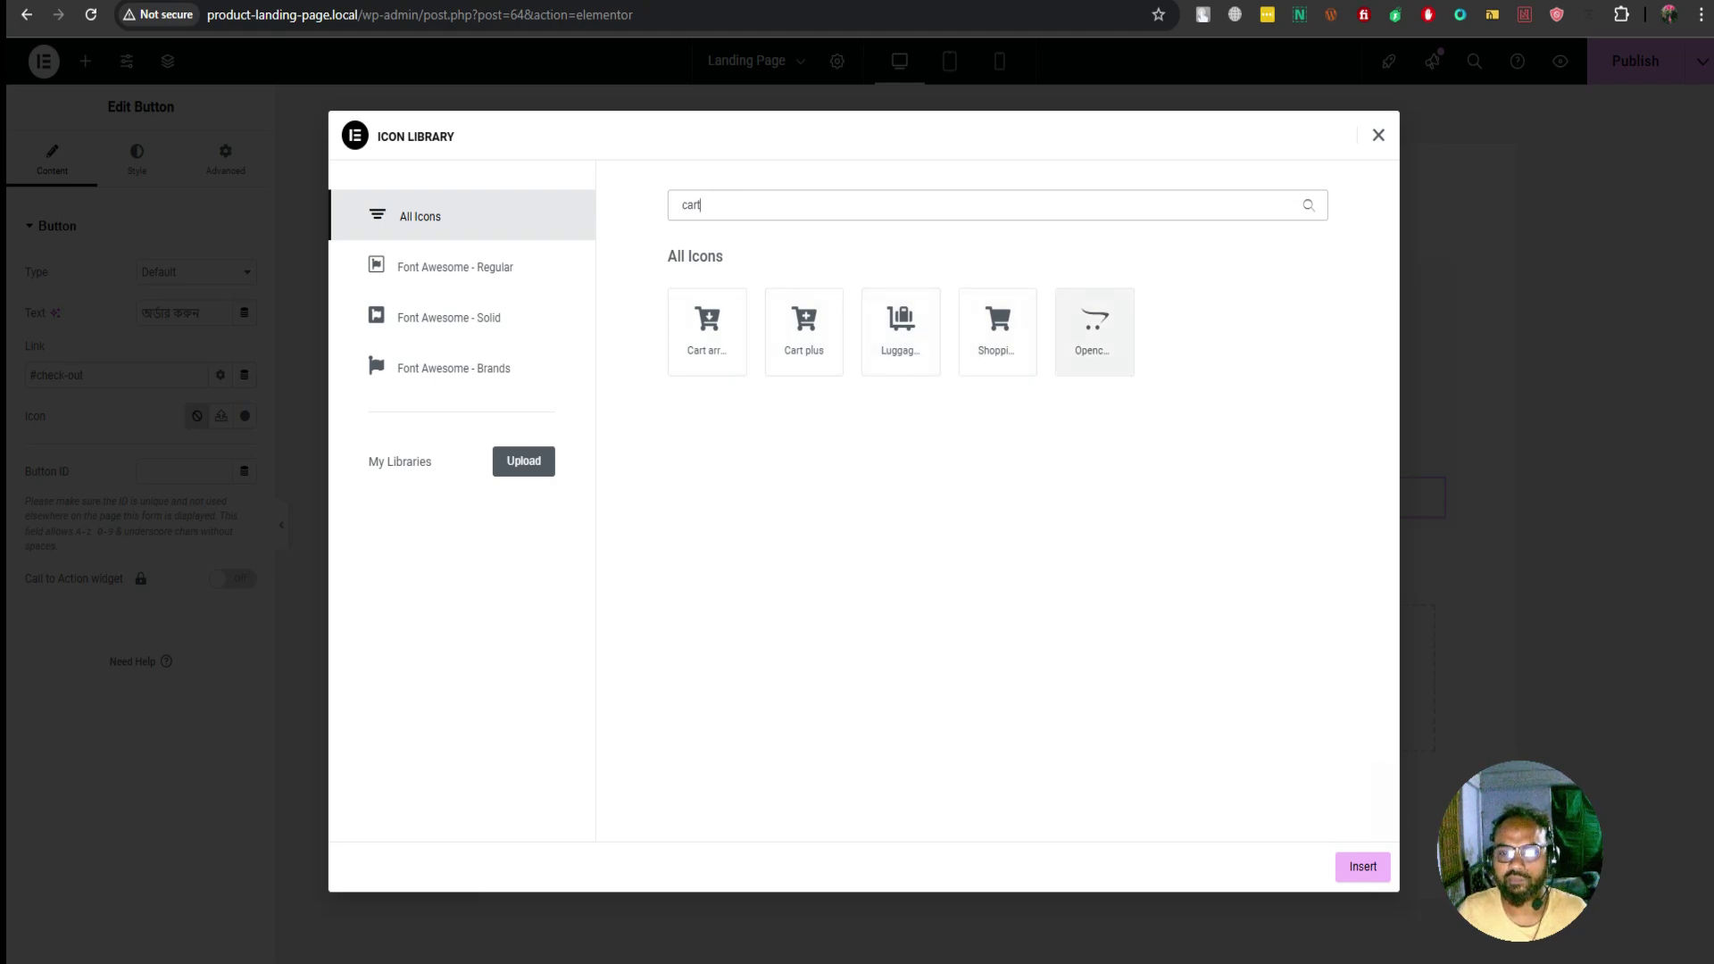
left_click(1094, 331)
left_click(1363, 866)
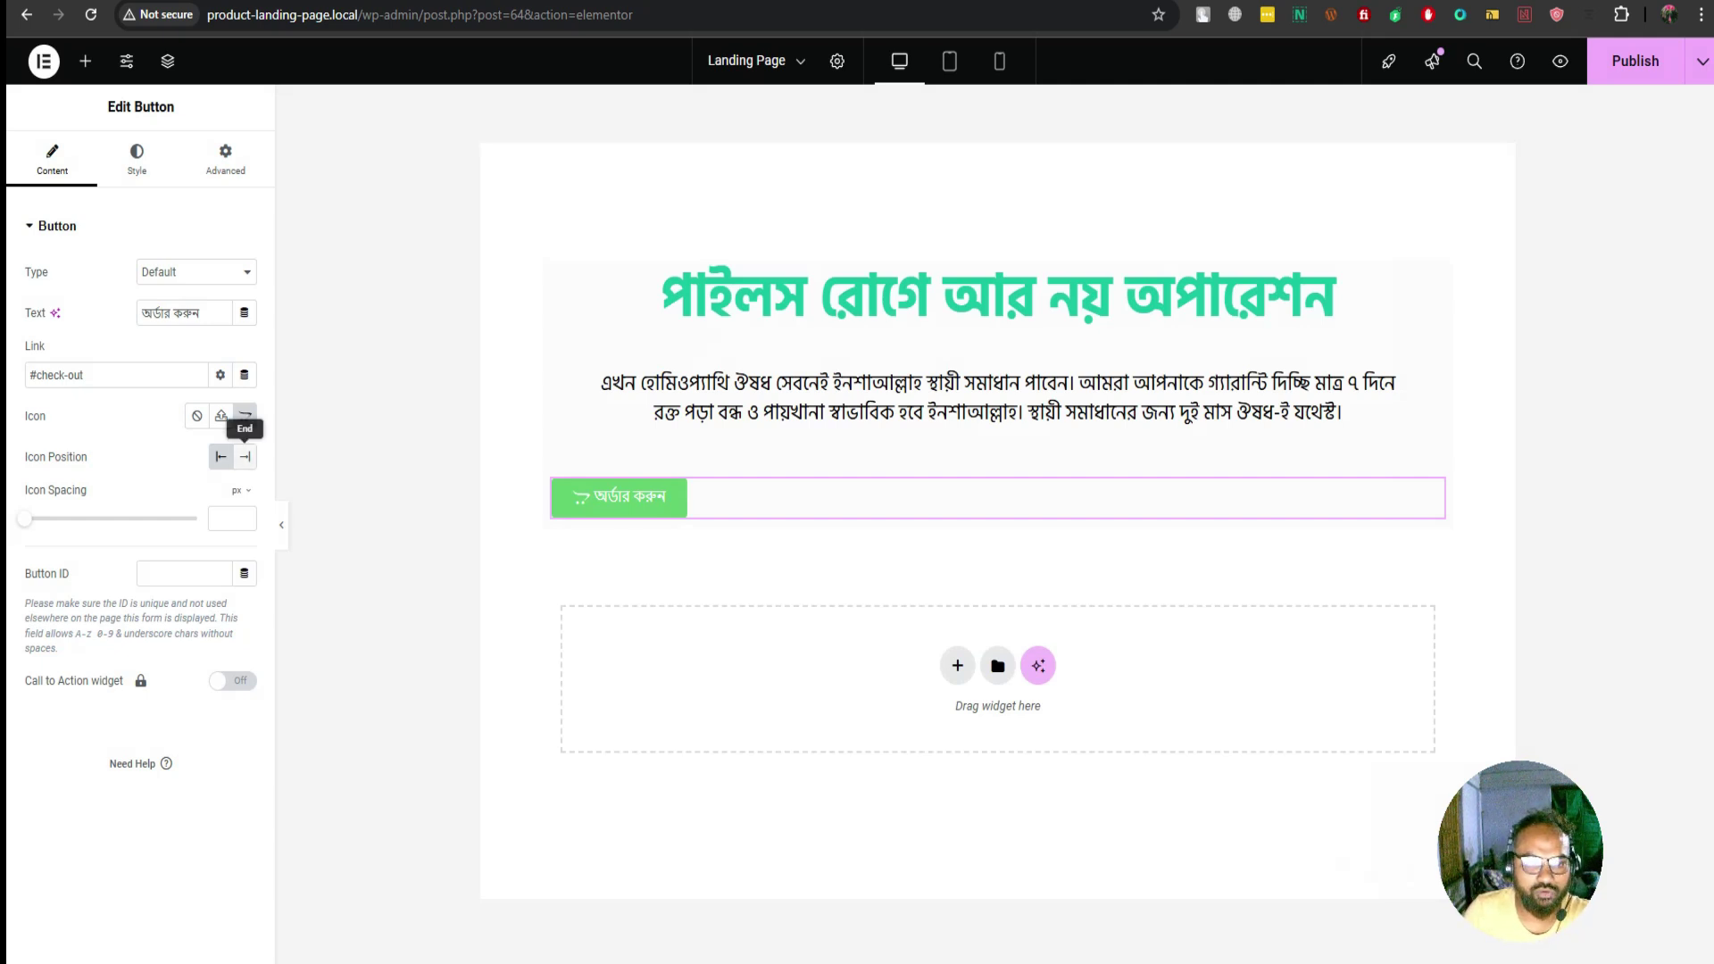
left_click(245, 456)
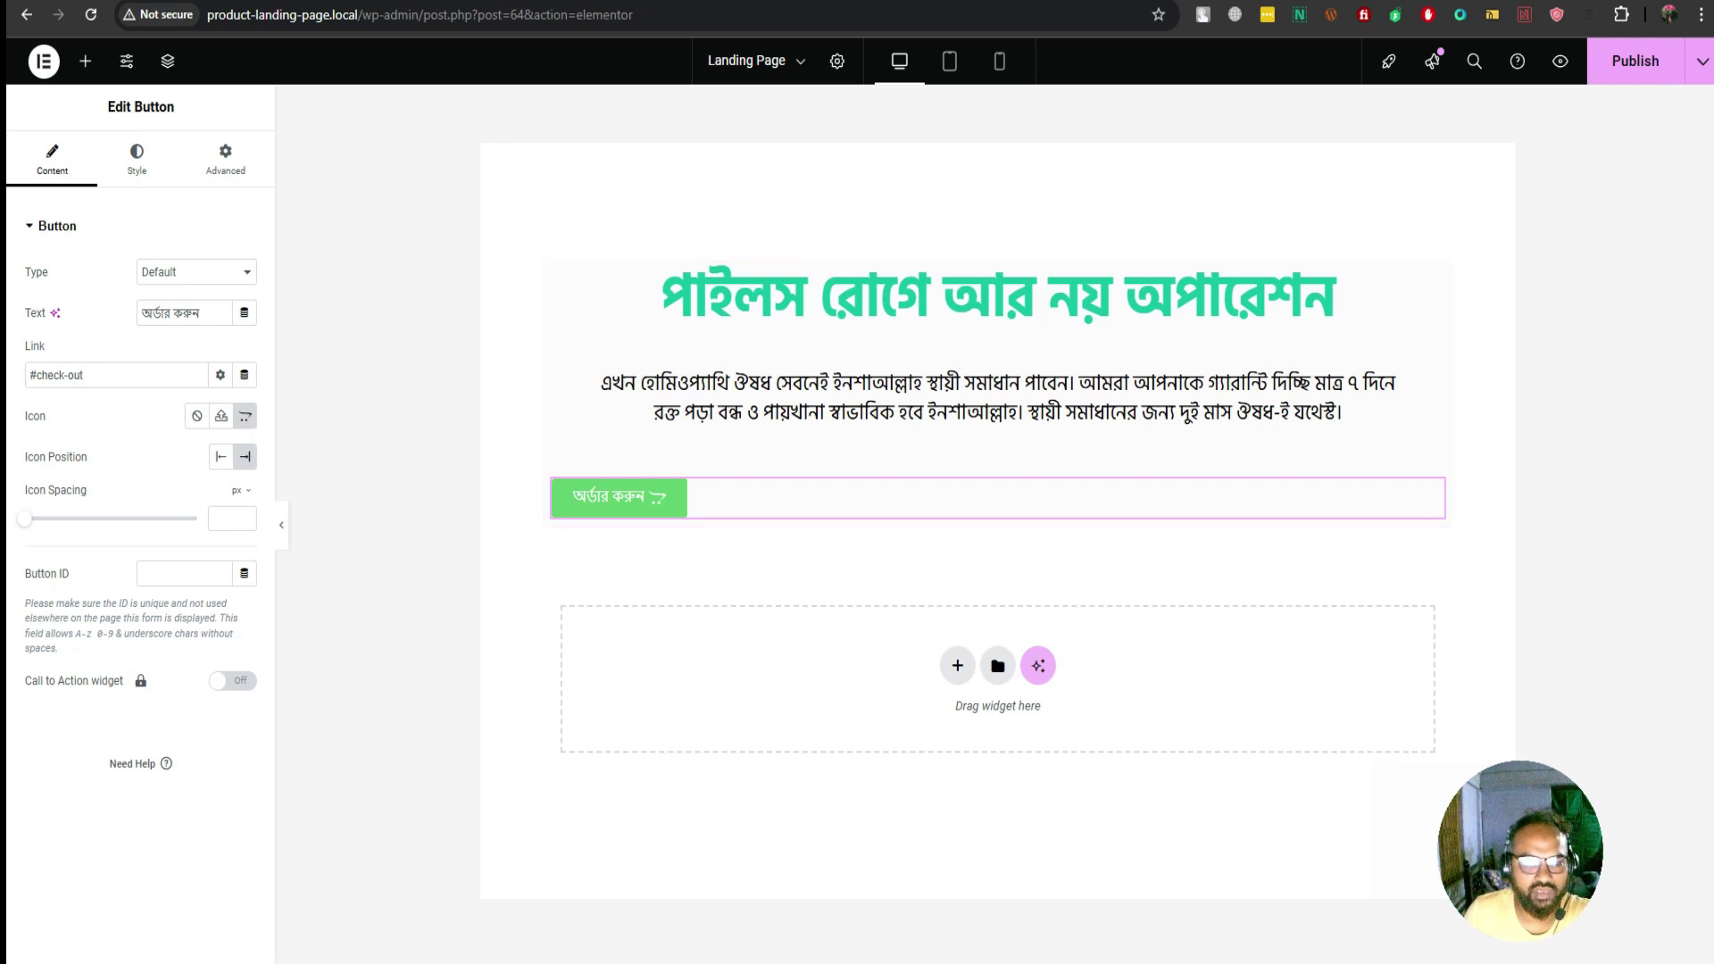
Center the order button within its container
left_click(196, 271)
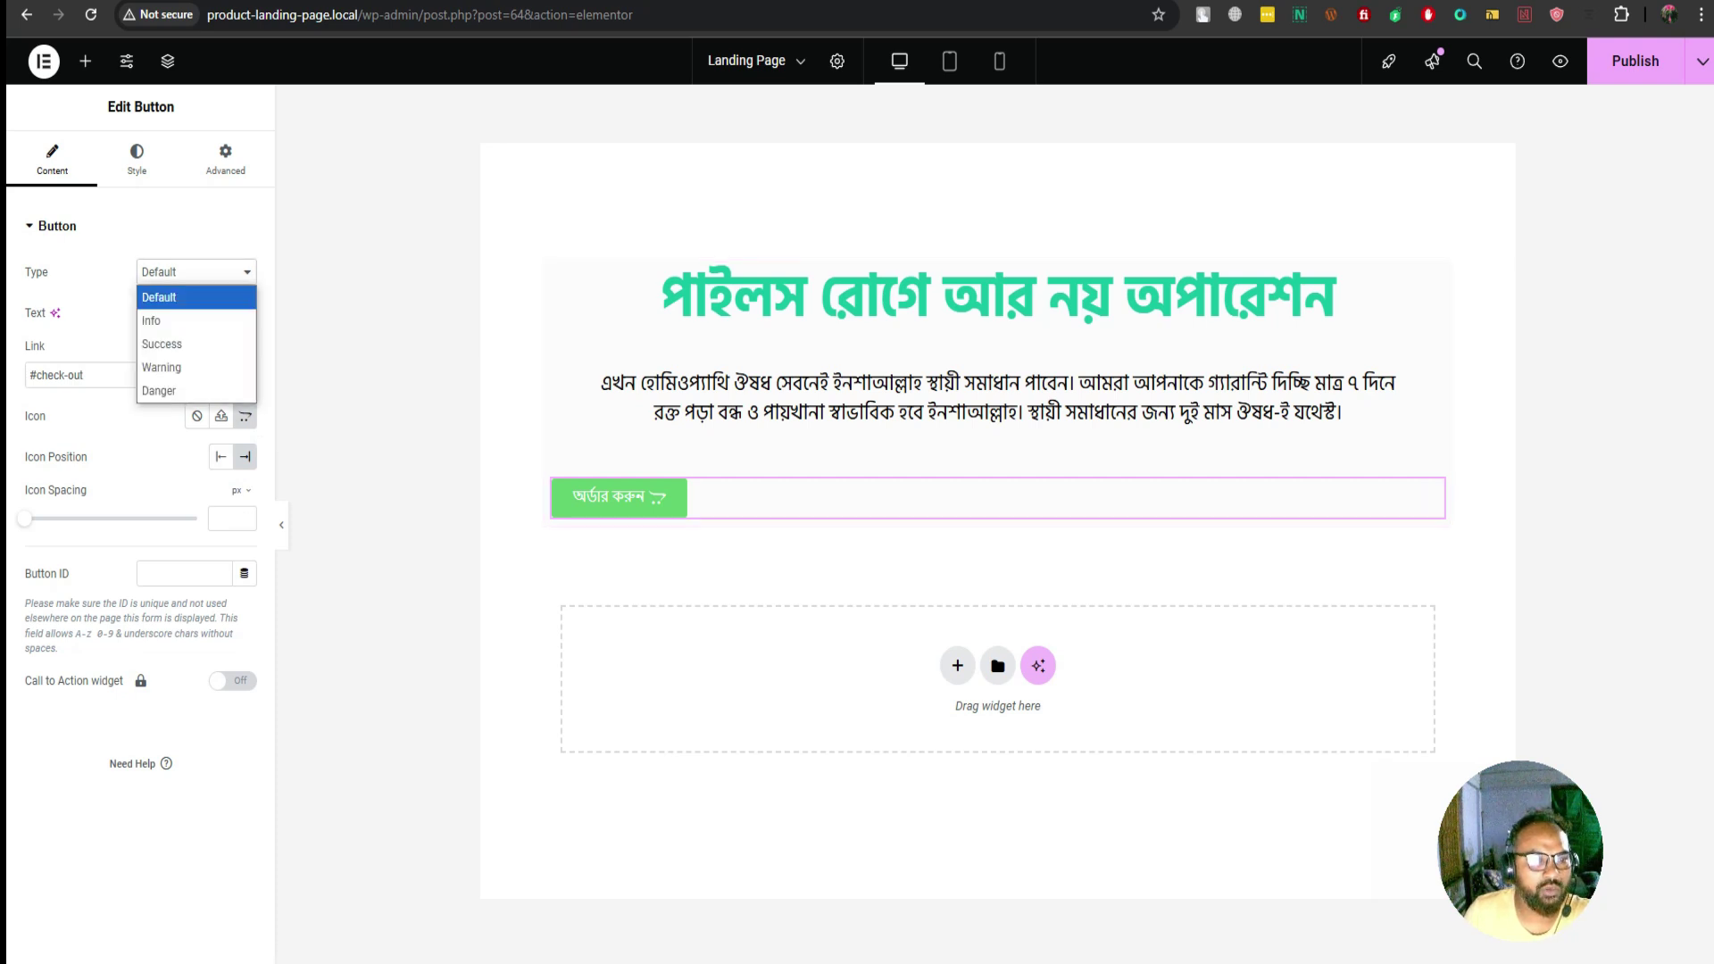
key("Escape")
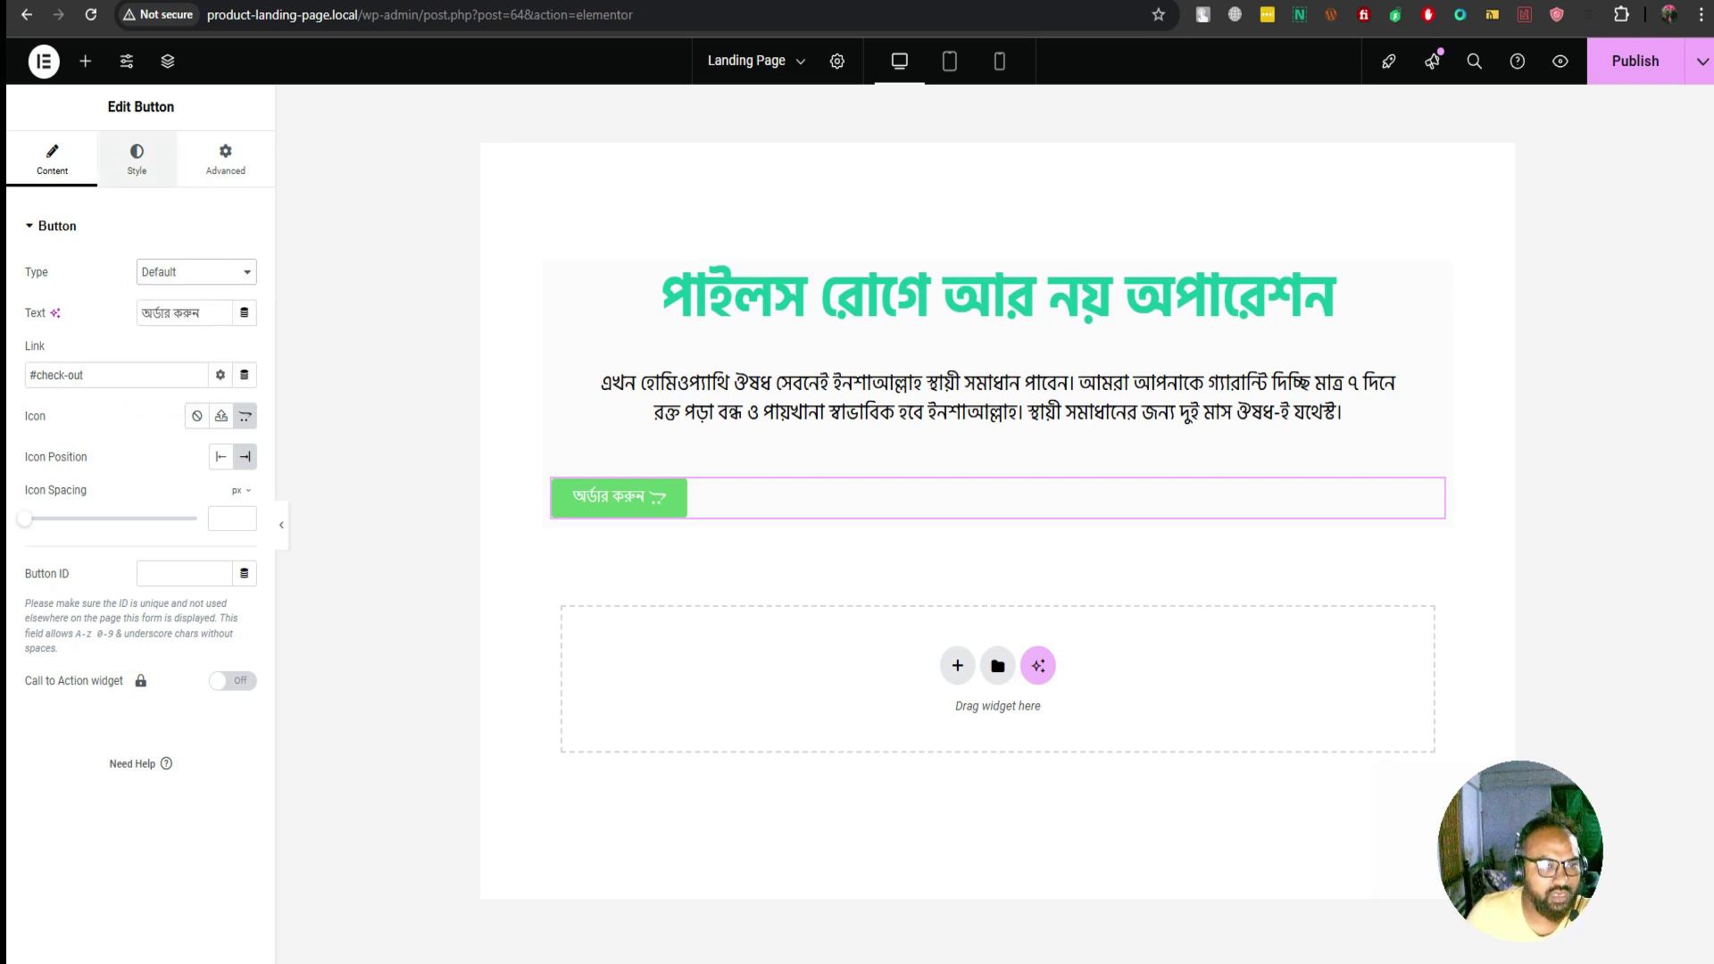
left_click(137, 159)
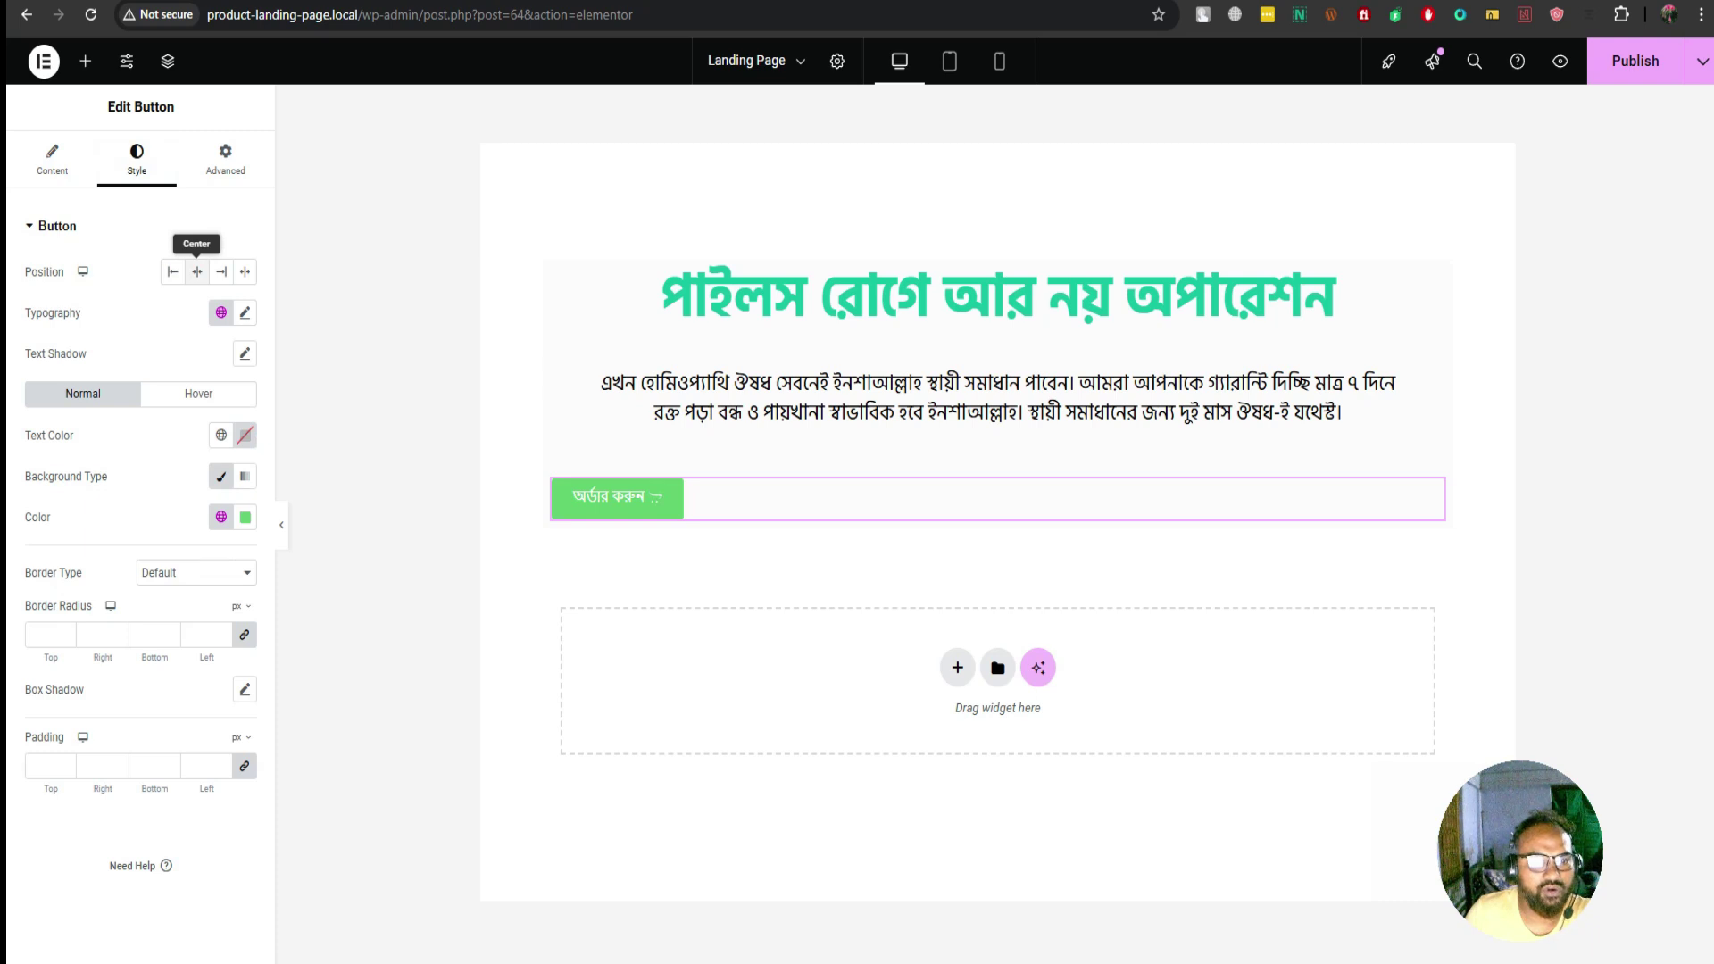
left_click(196, 271)
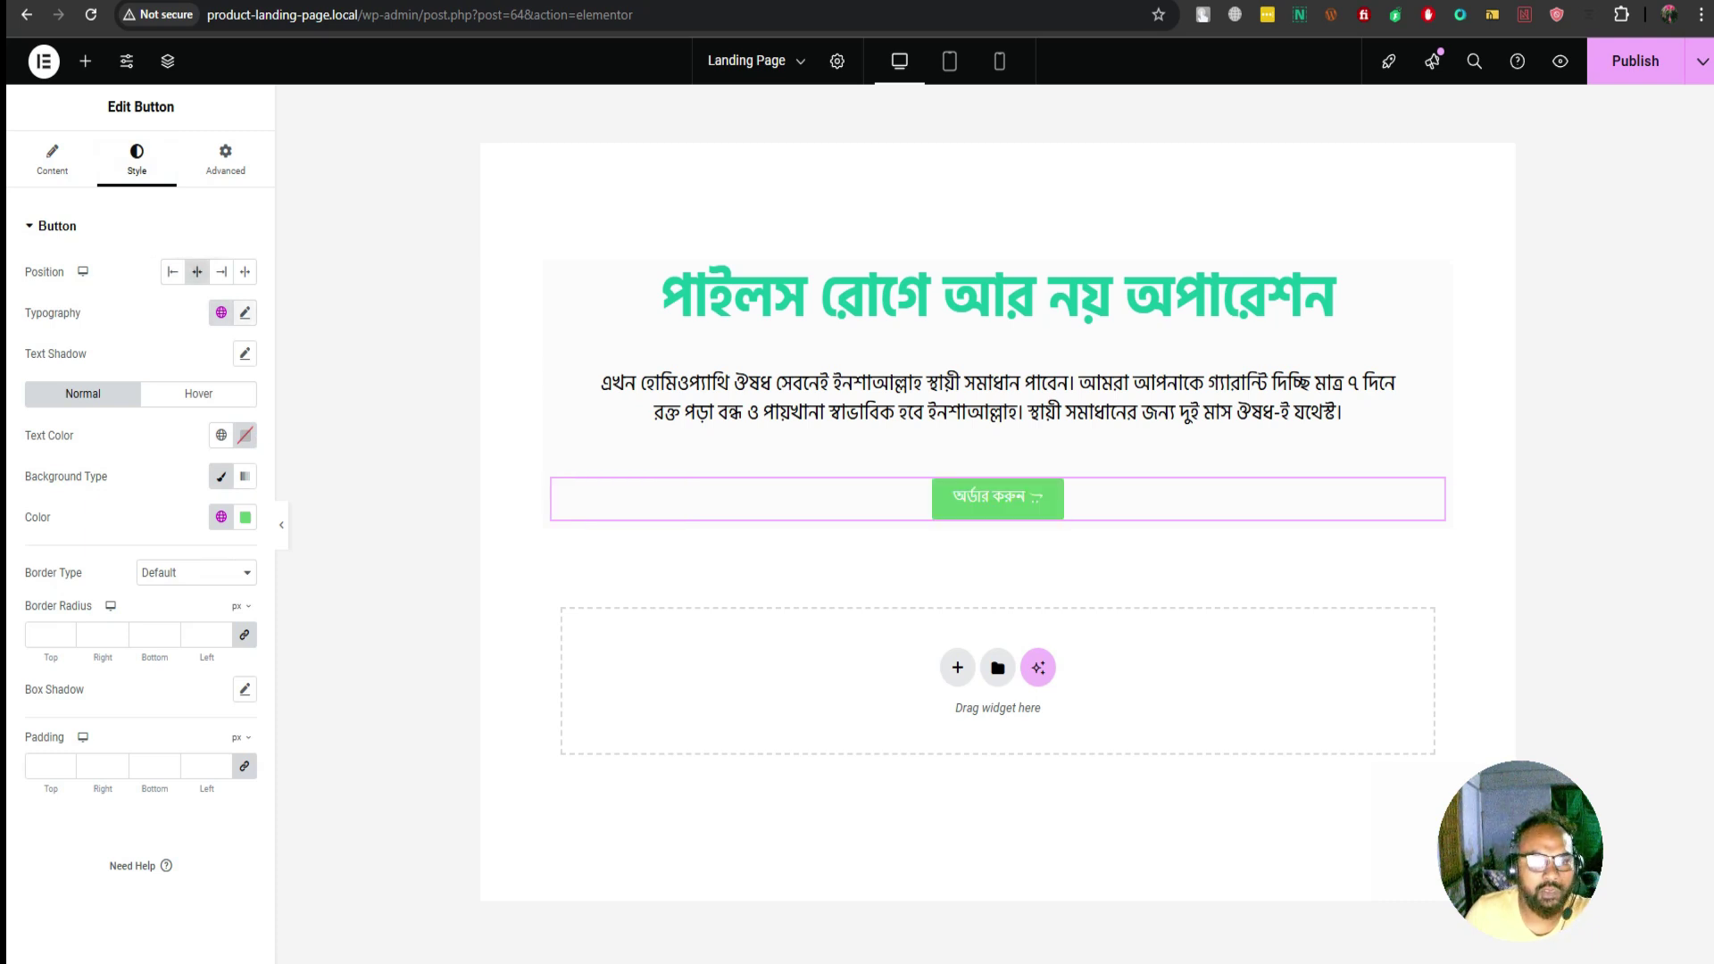
Set the button text font to Hind Siliguri at 24 px
left_click(244, 313)
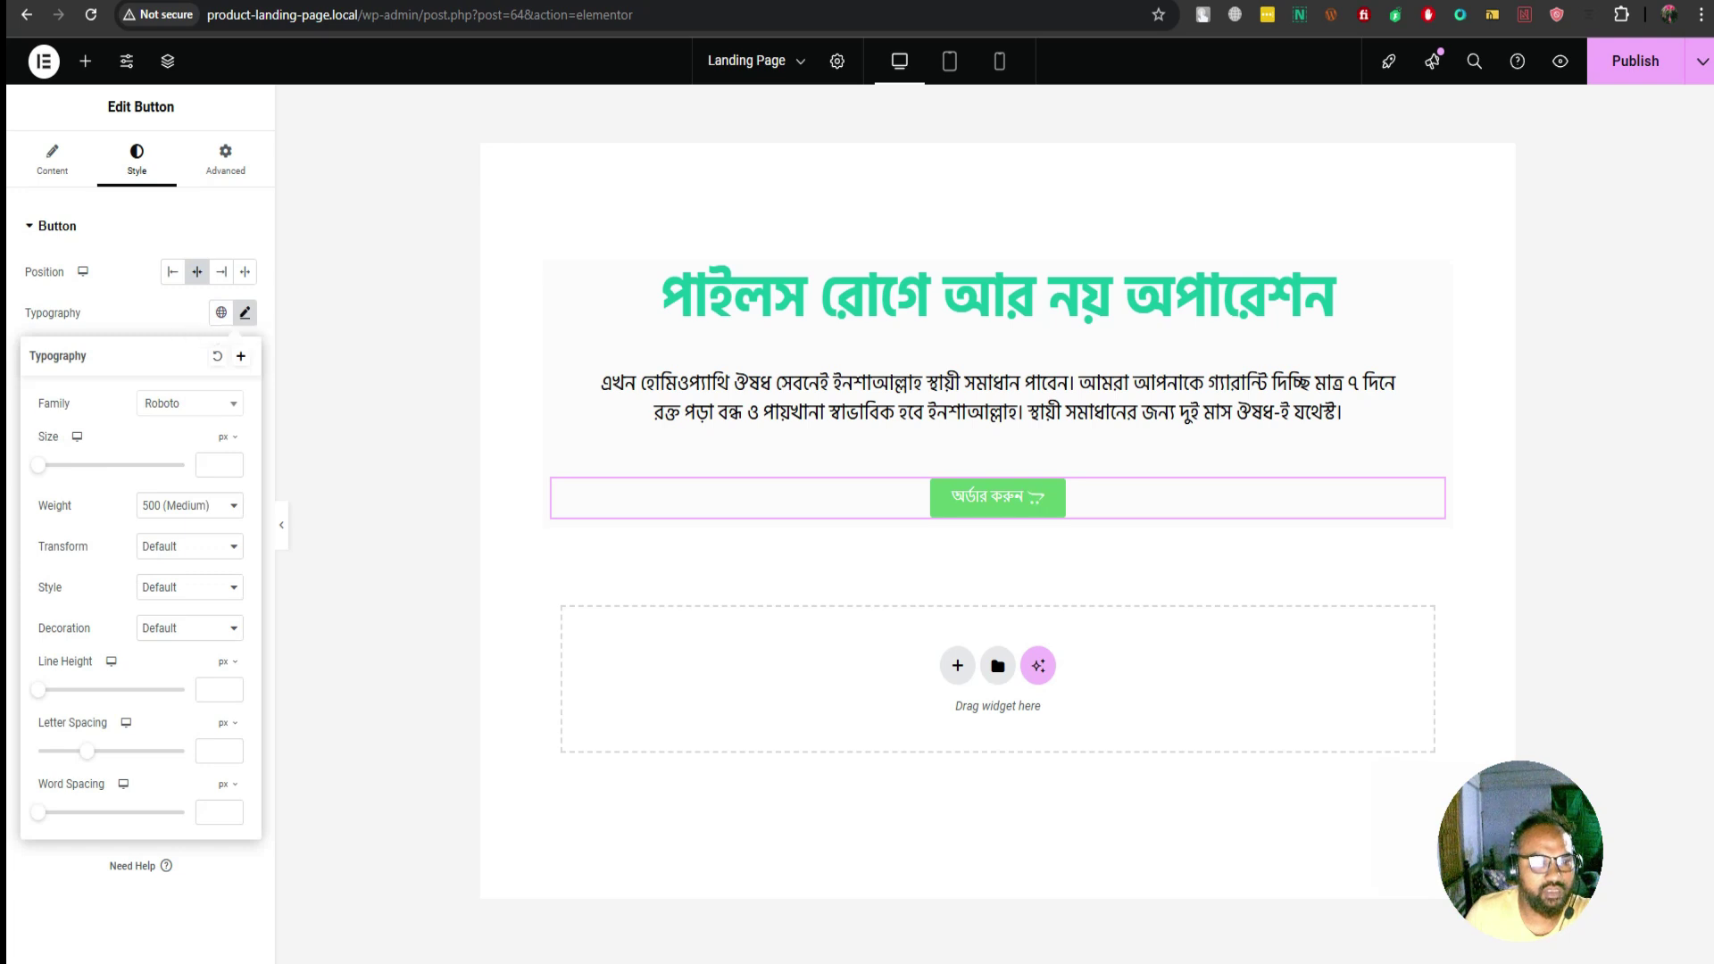
left_click(189, 403)
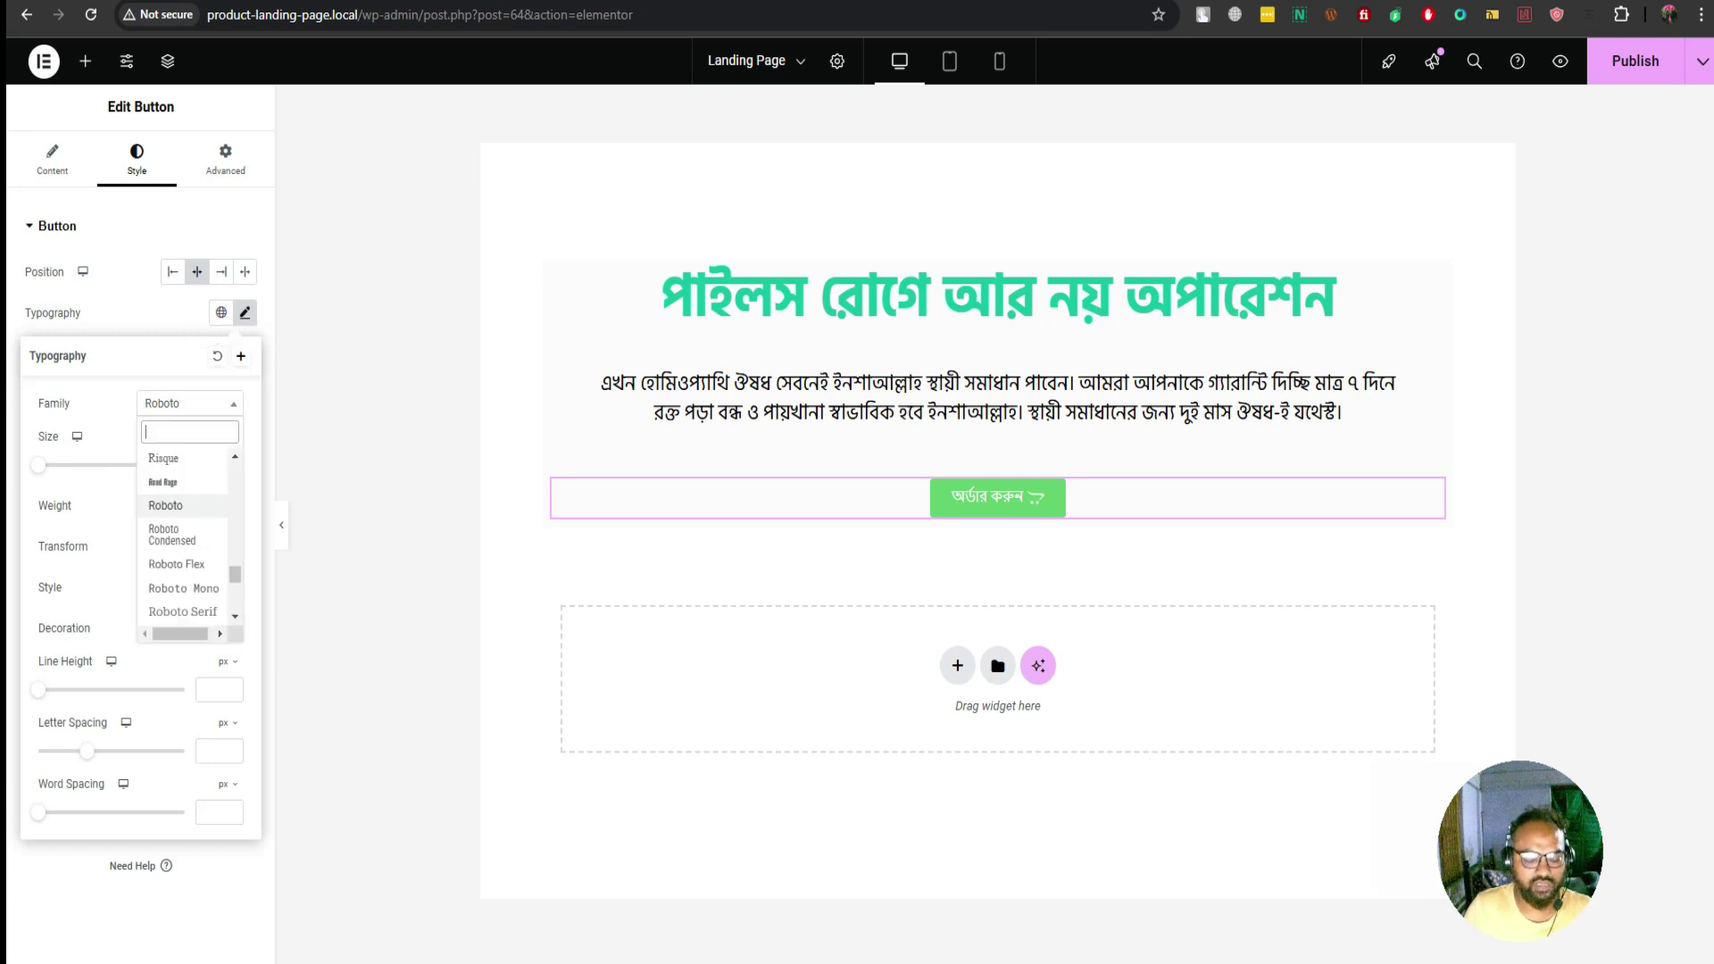
type("hind")
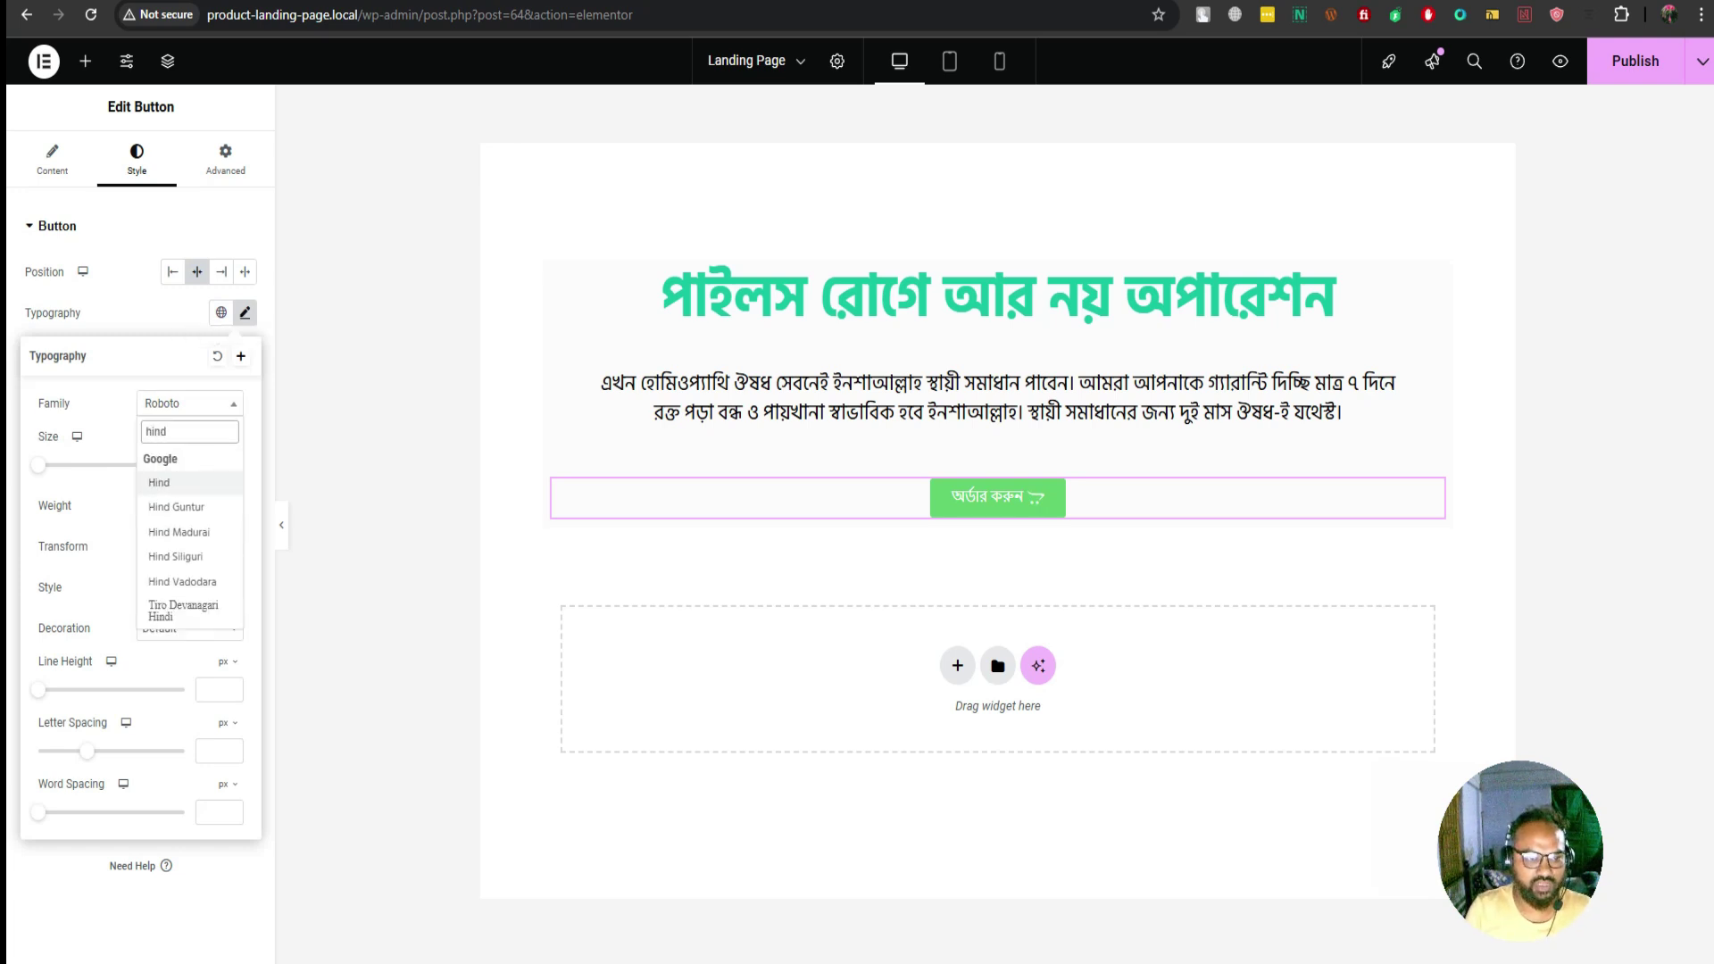
left_click(175, 556)
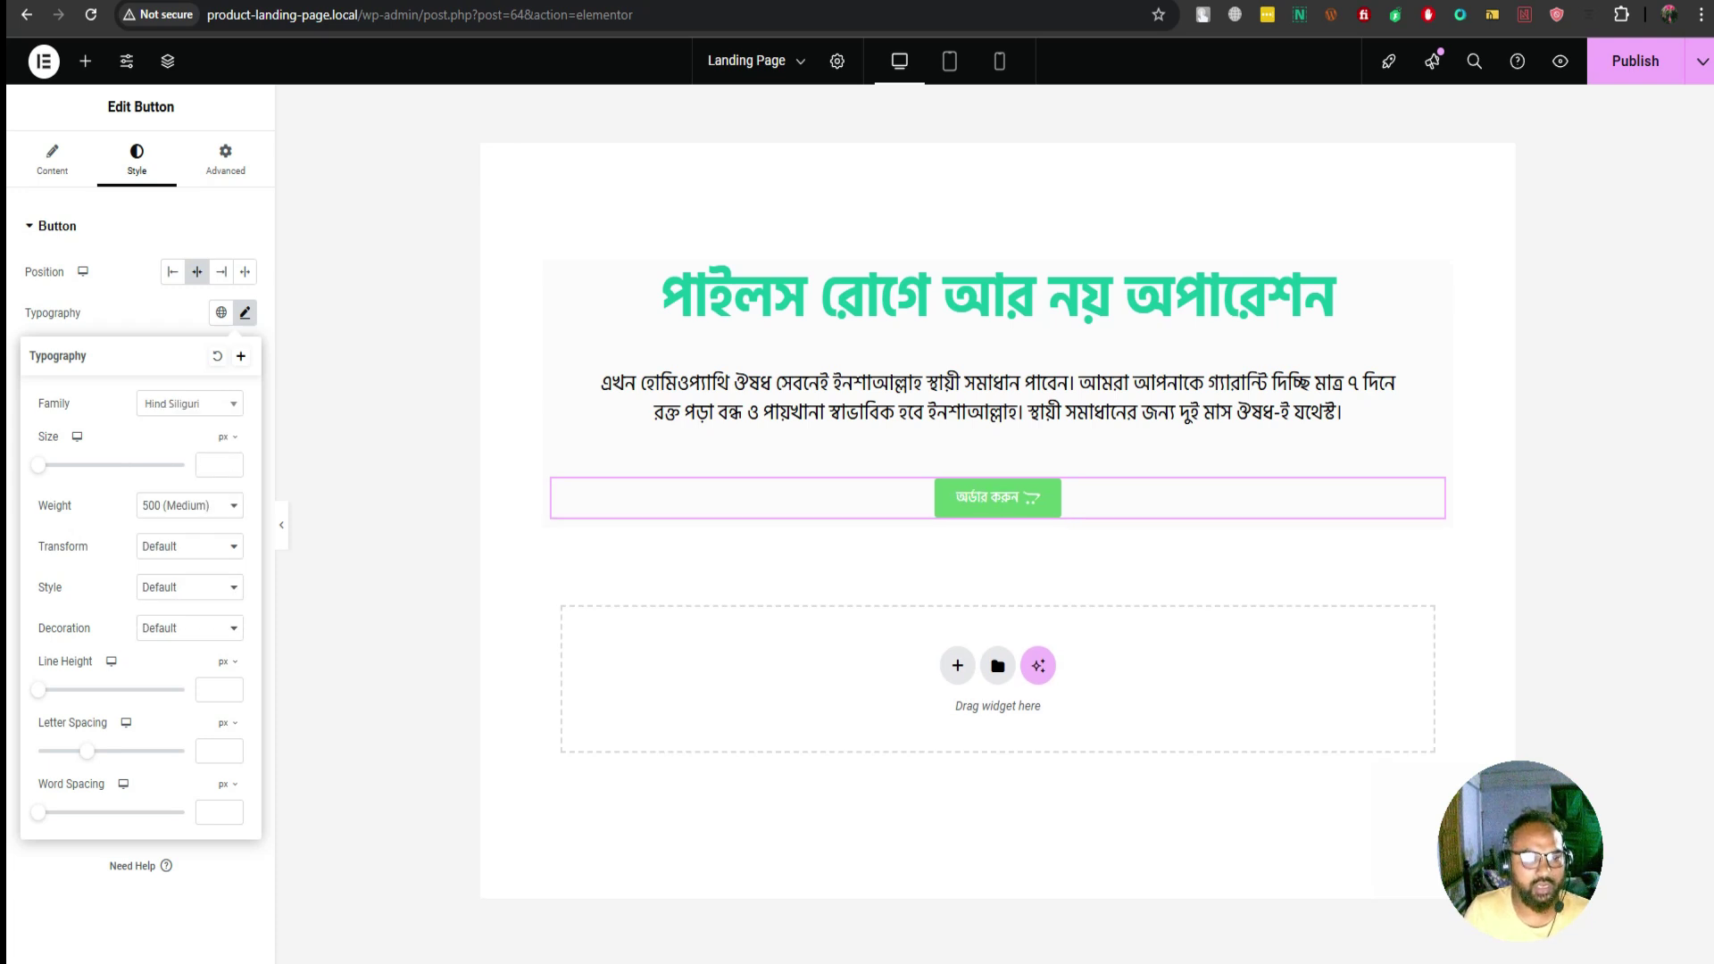
left_click(214, 465)
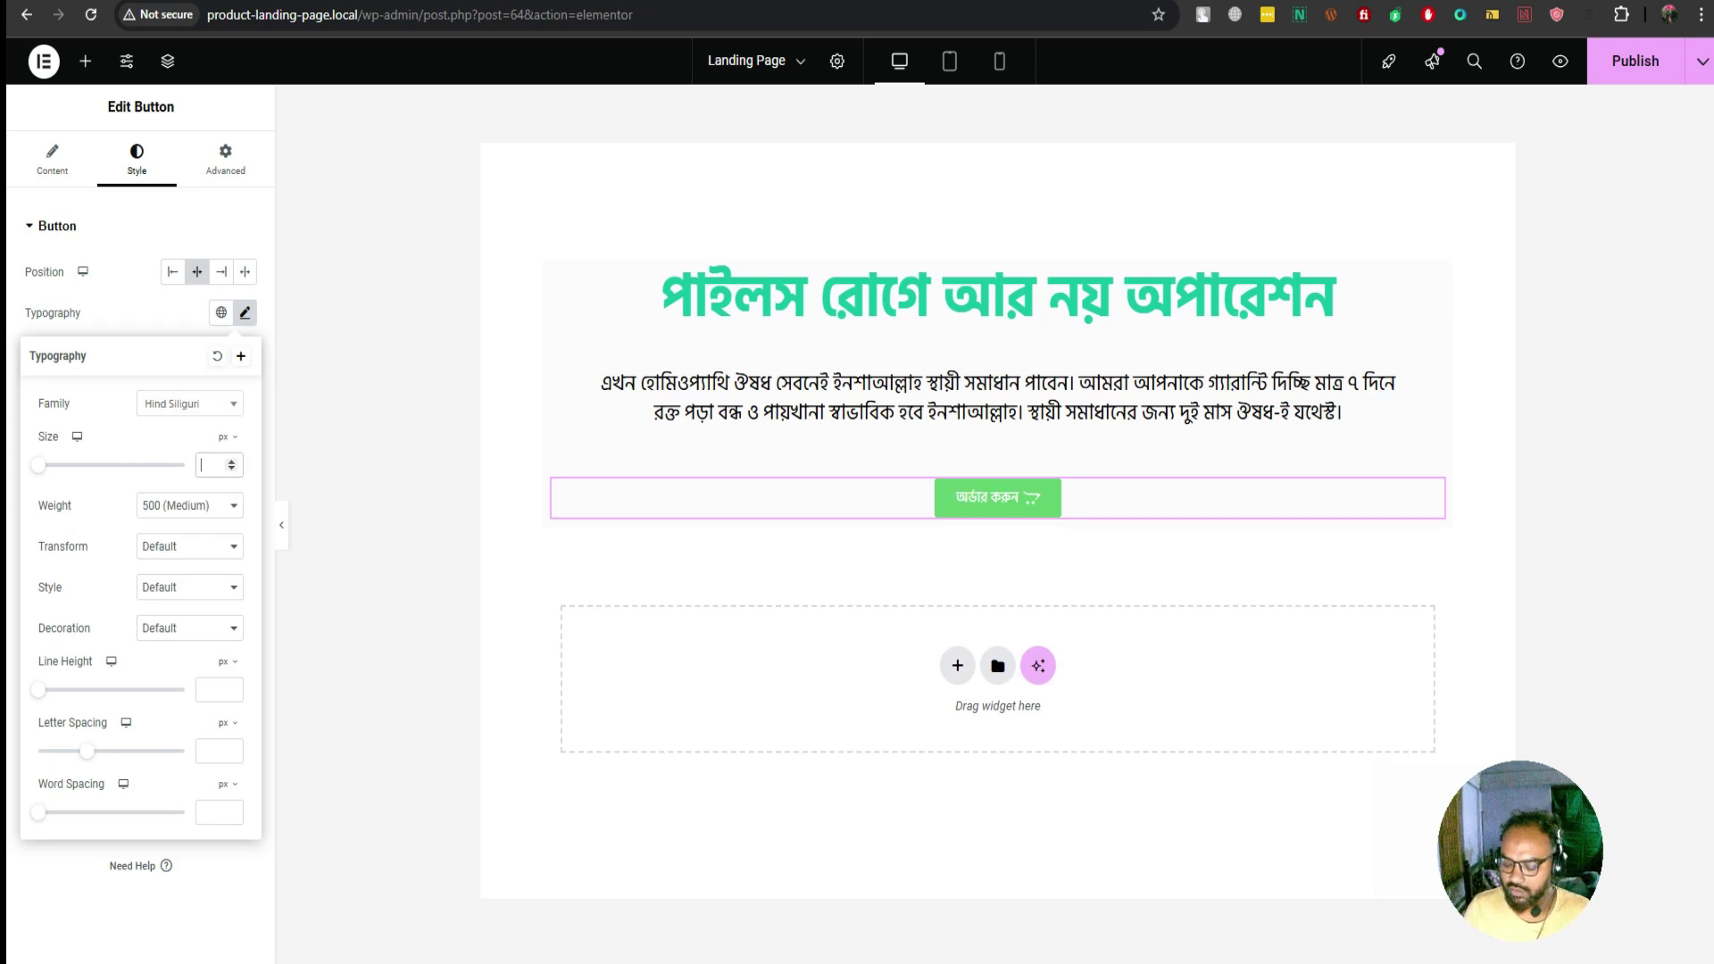
type("20")
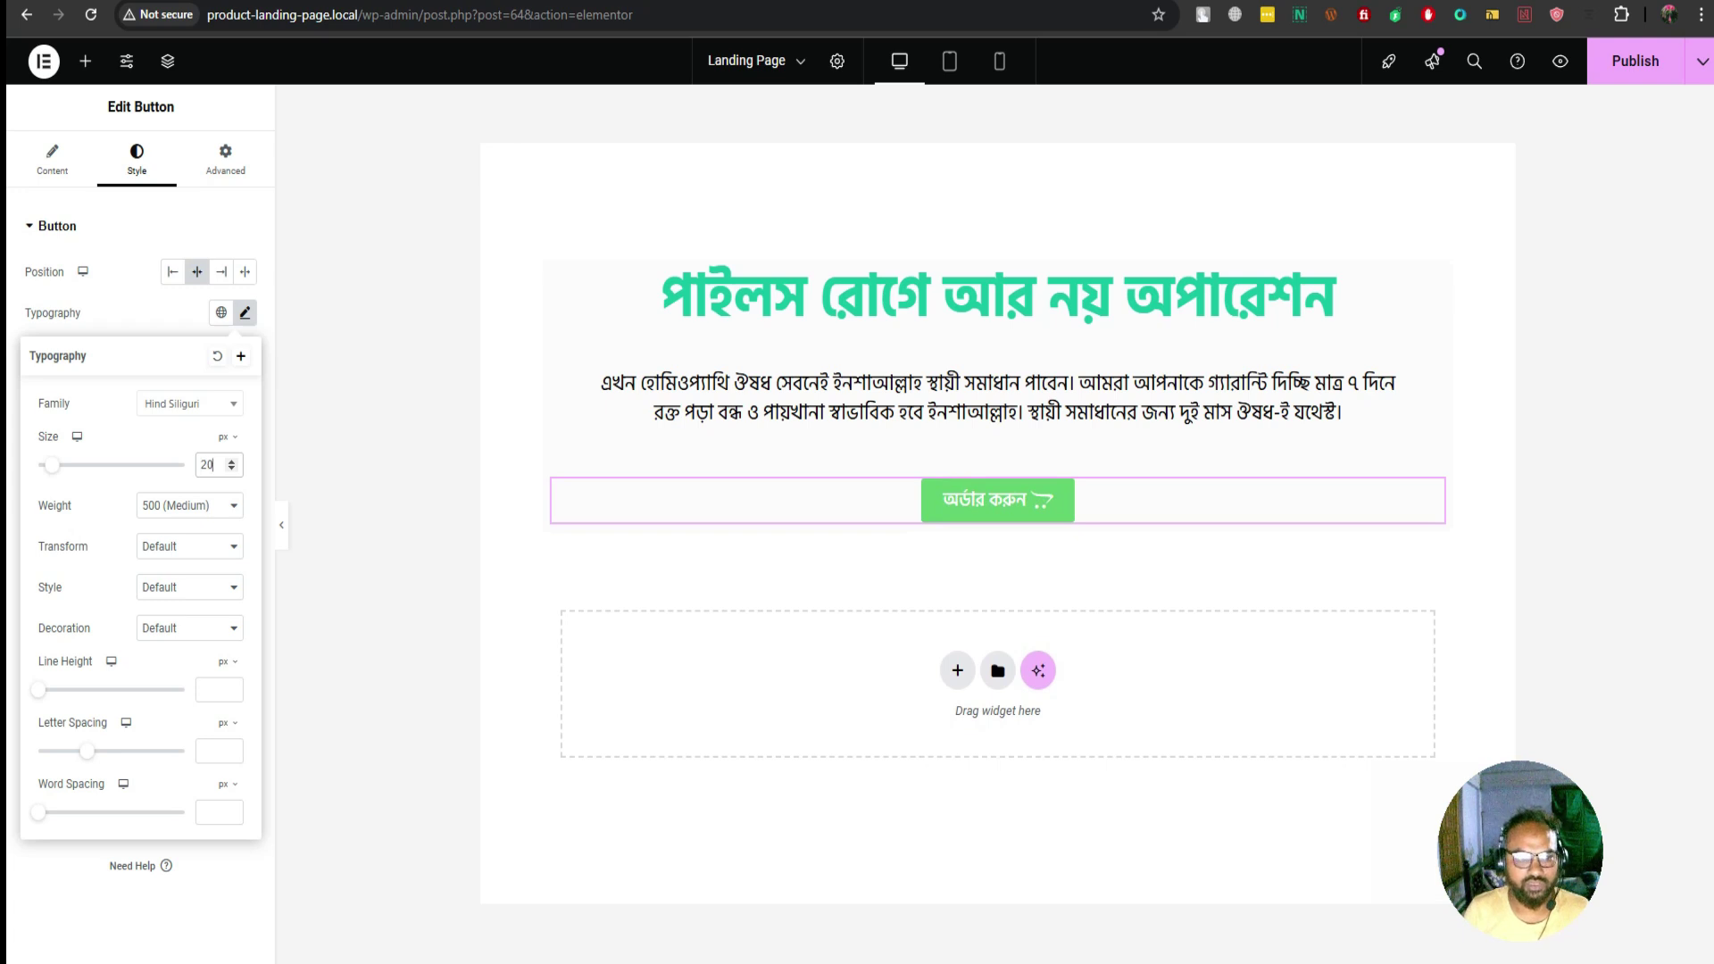
key("Up")
key("Up")
key("Up")
key("Up")
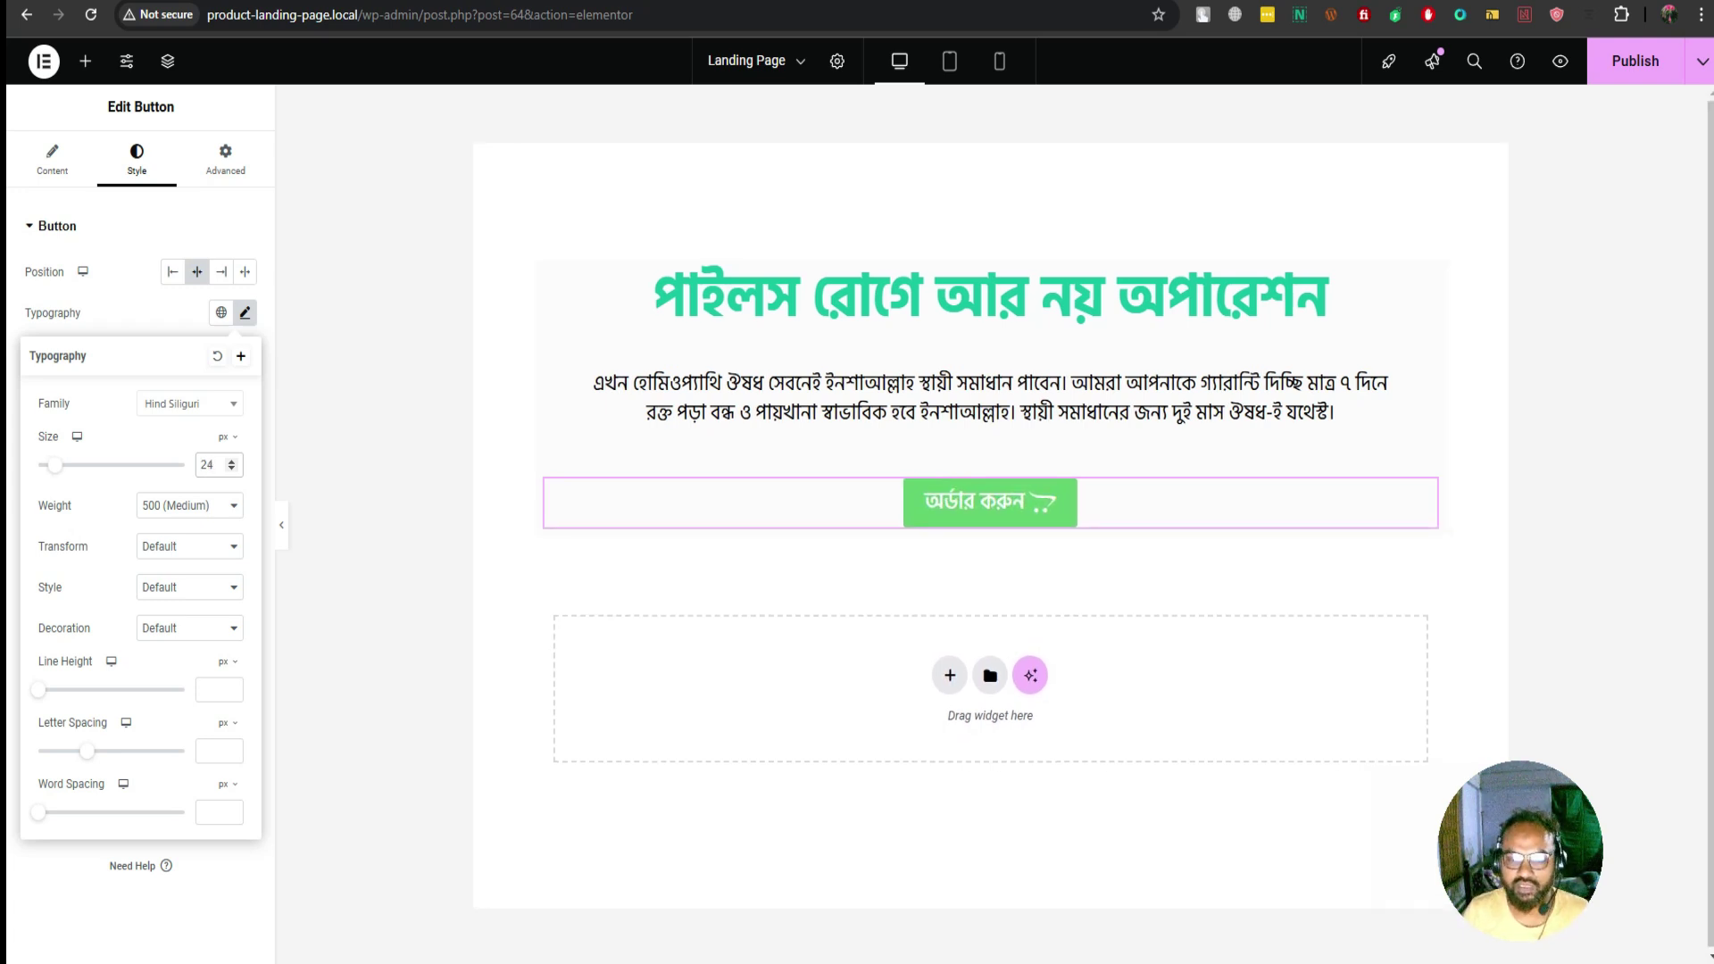
Set the button text weight to 500 (Medium)
left_click(189, 505)
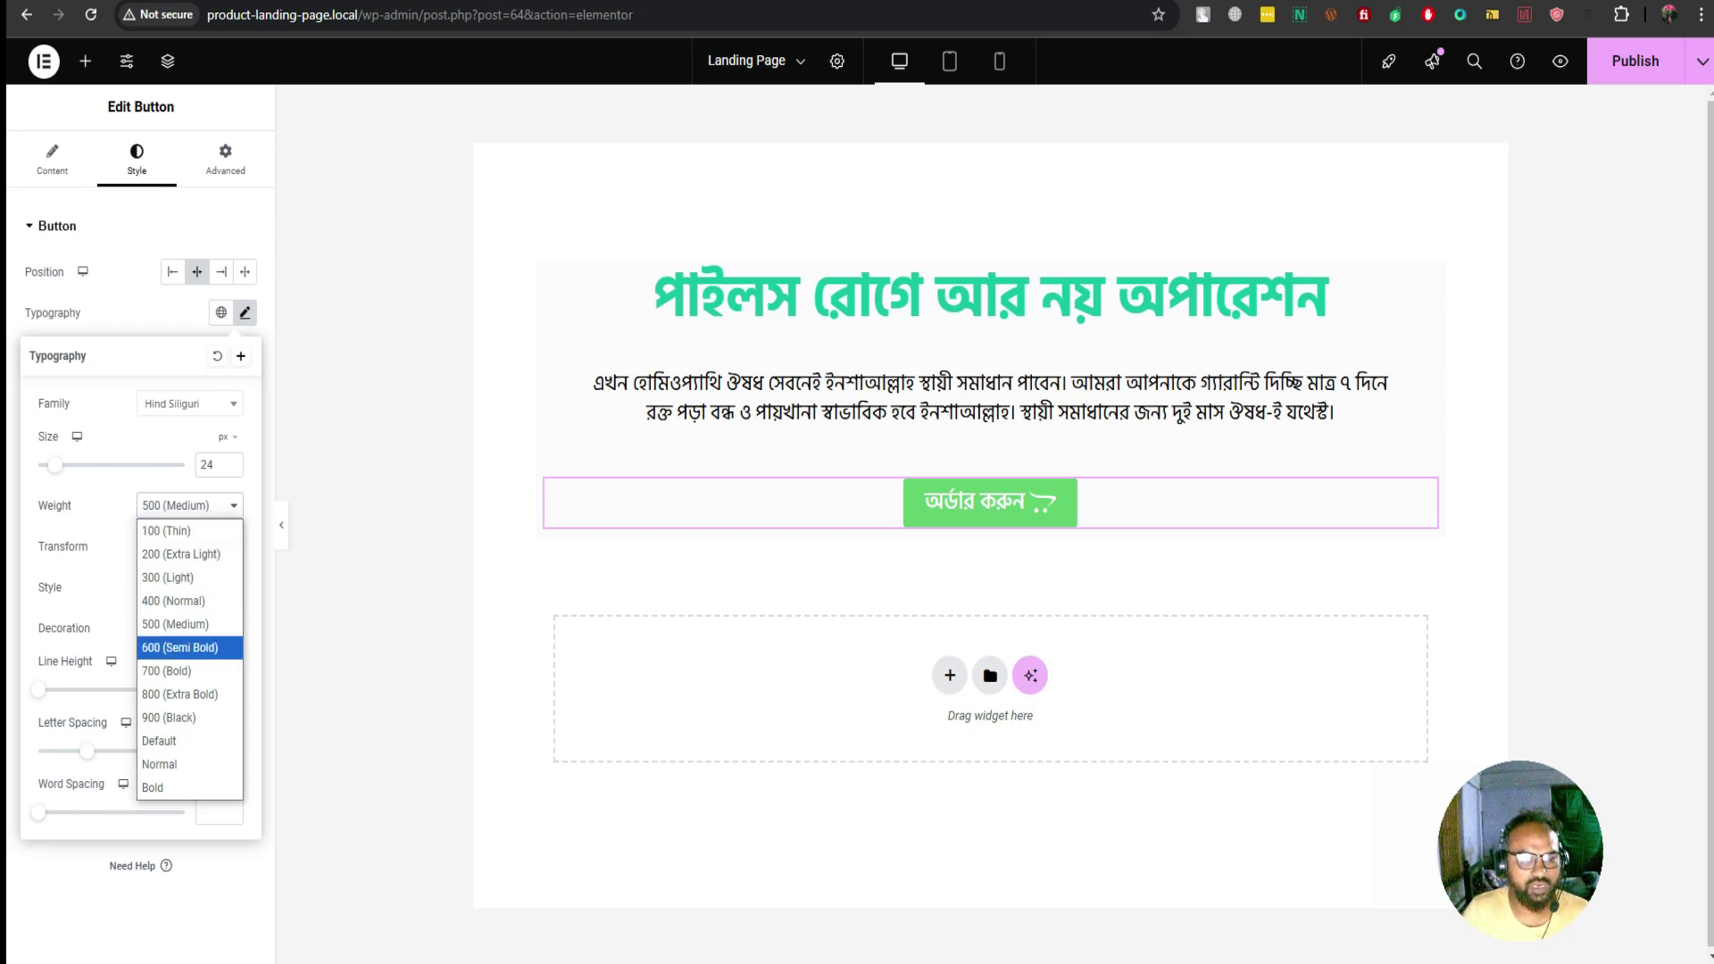
left_click(174, 647)
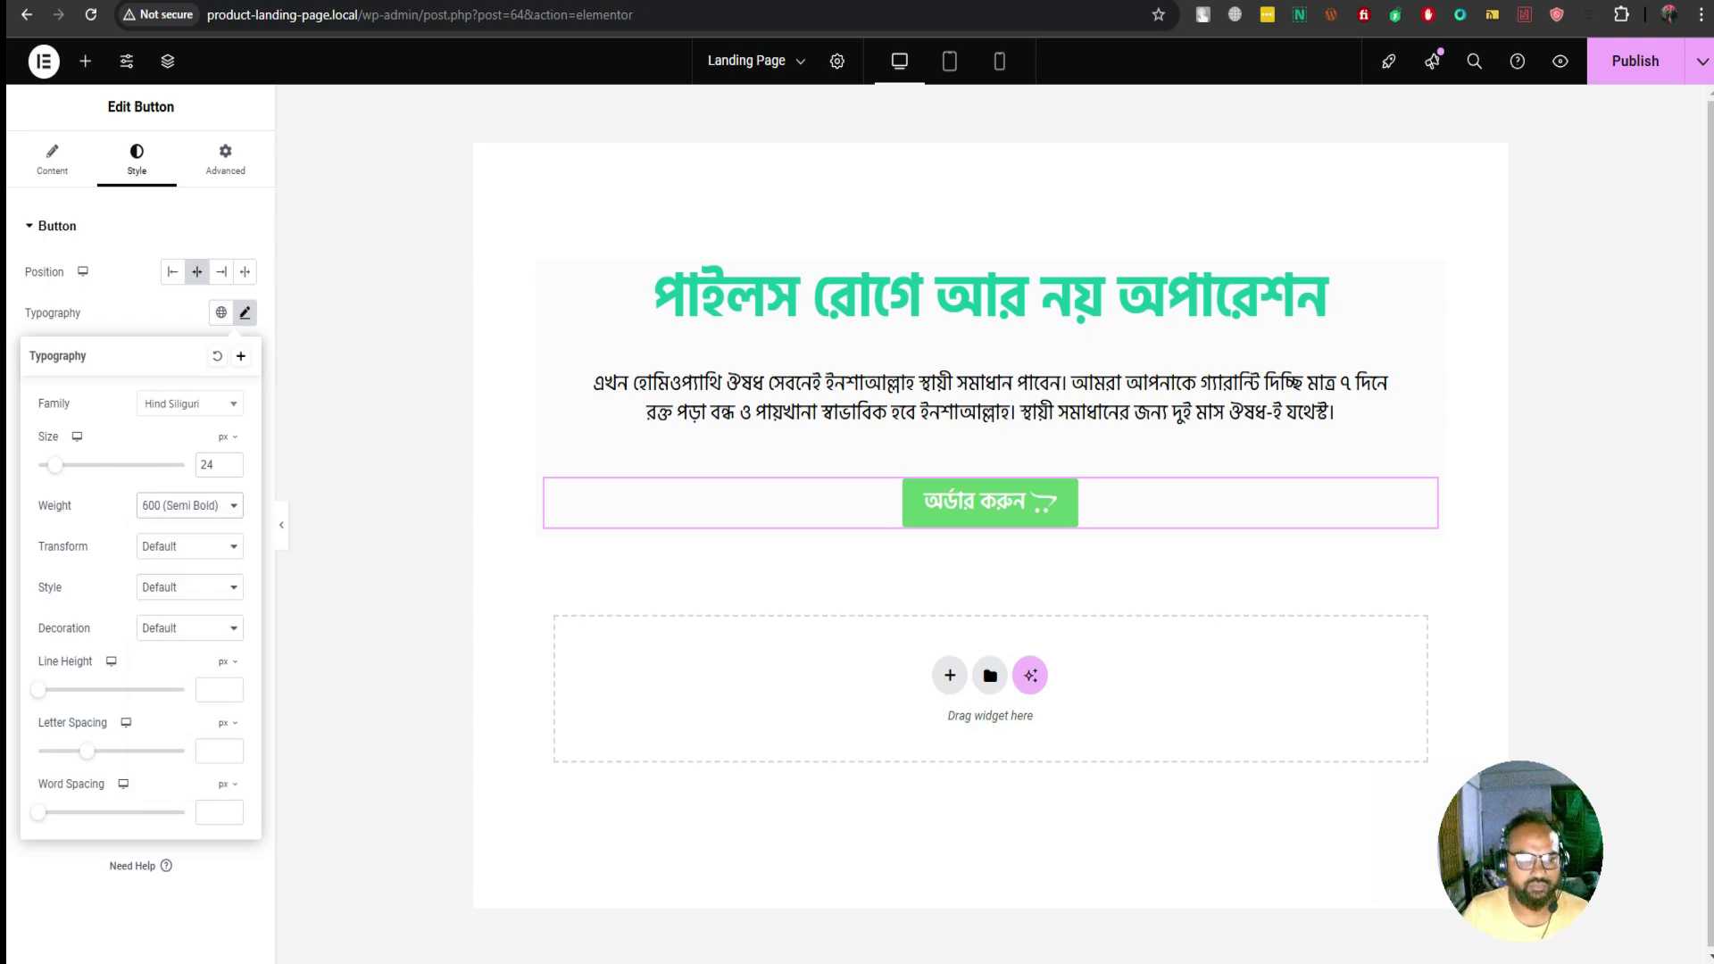
left_click(189, 506)
left_click(174, 600)
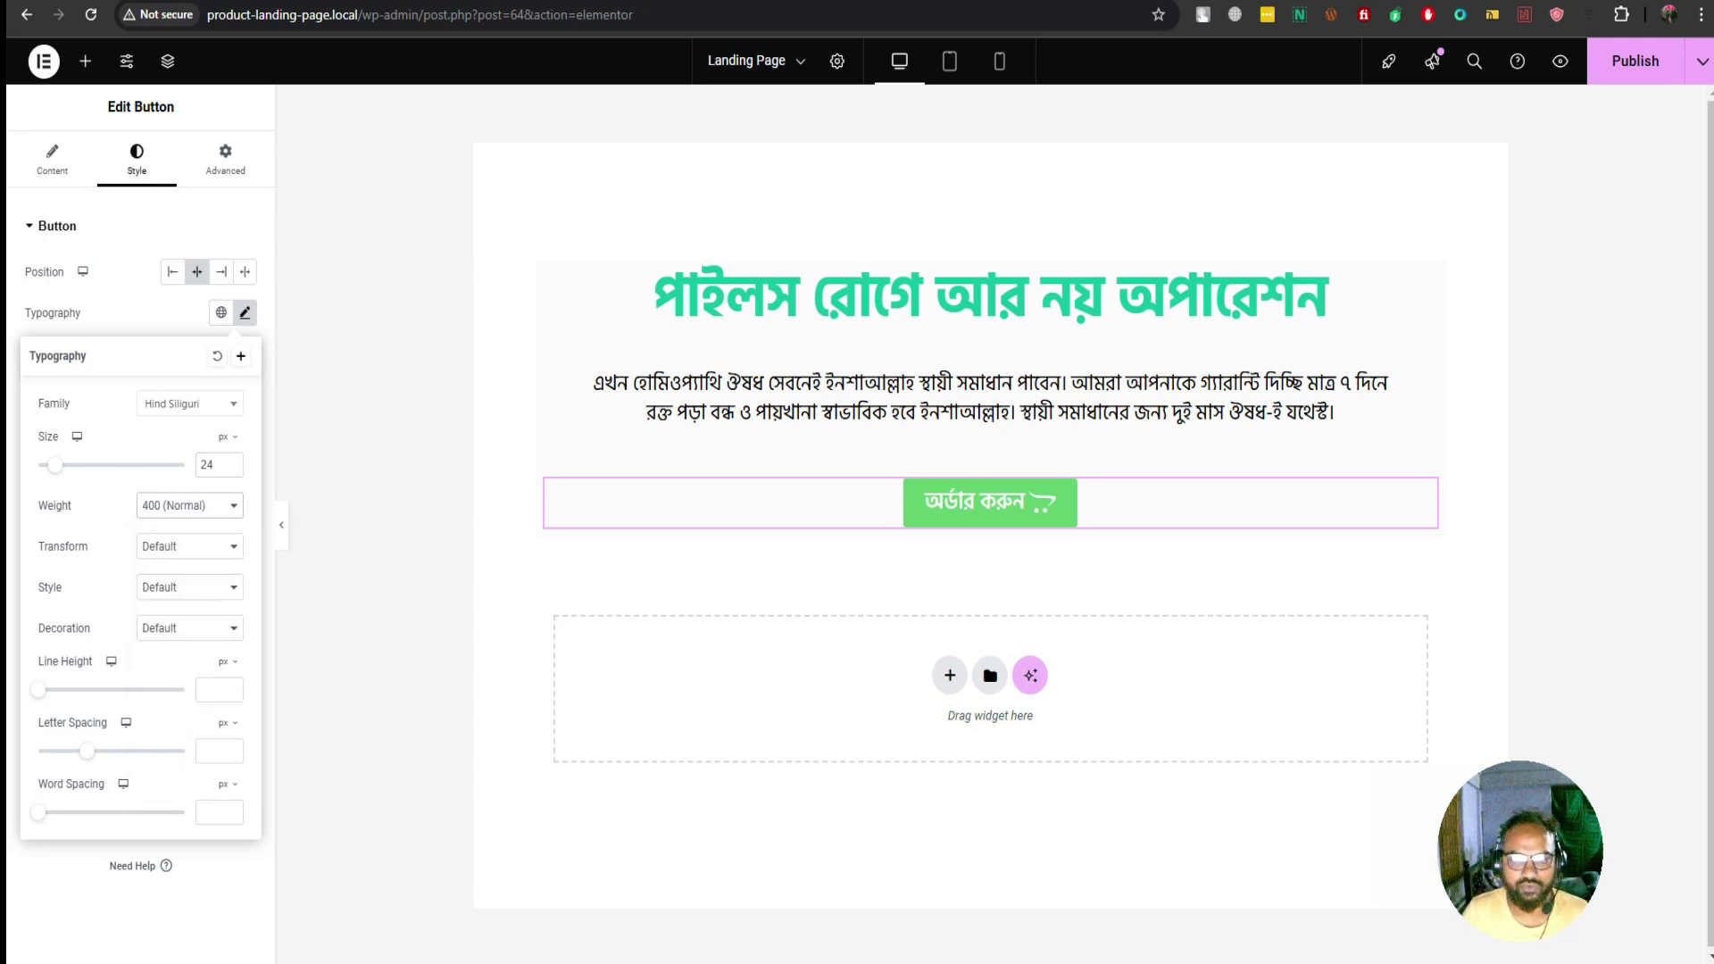
left_click(190, 505)
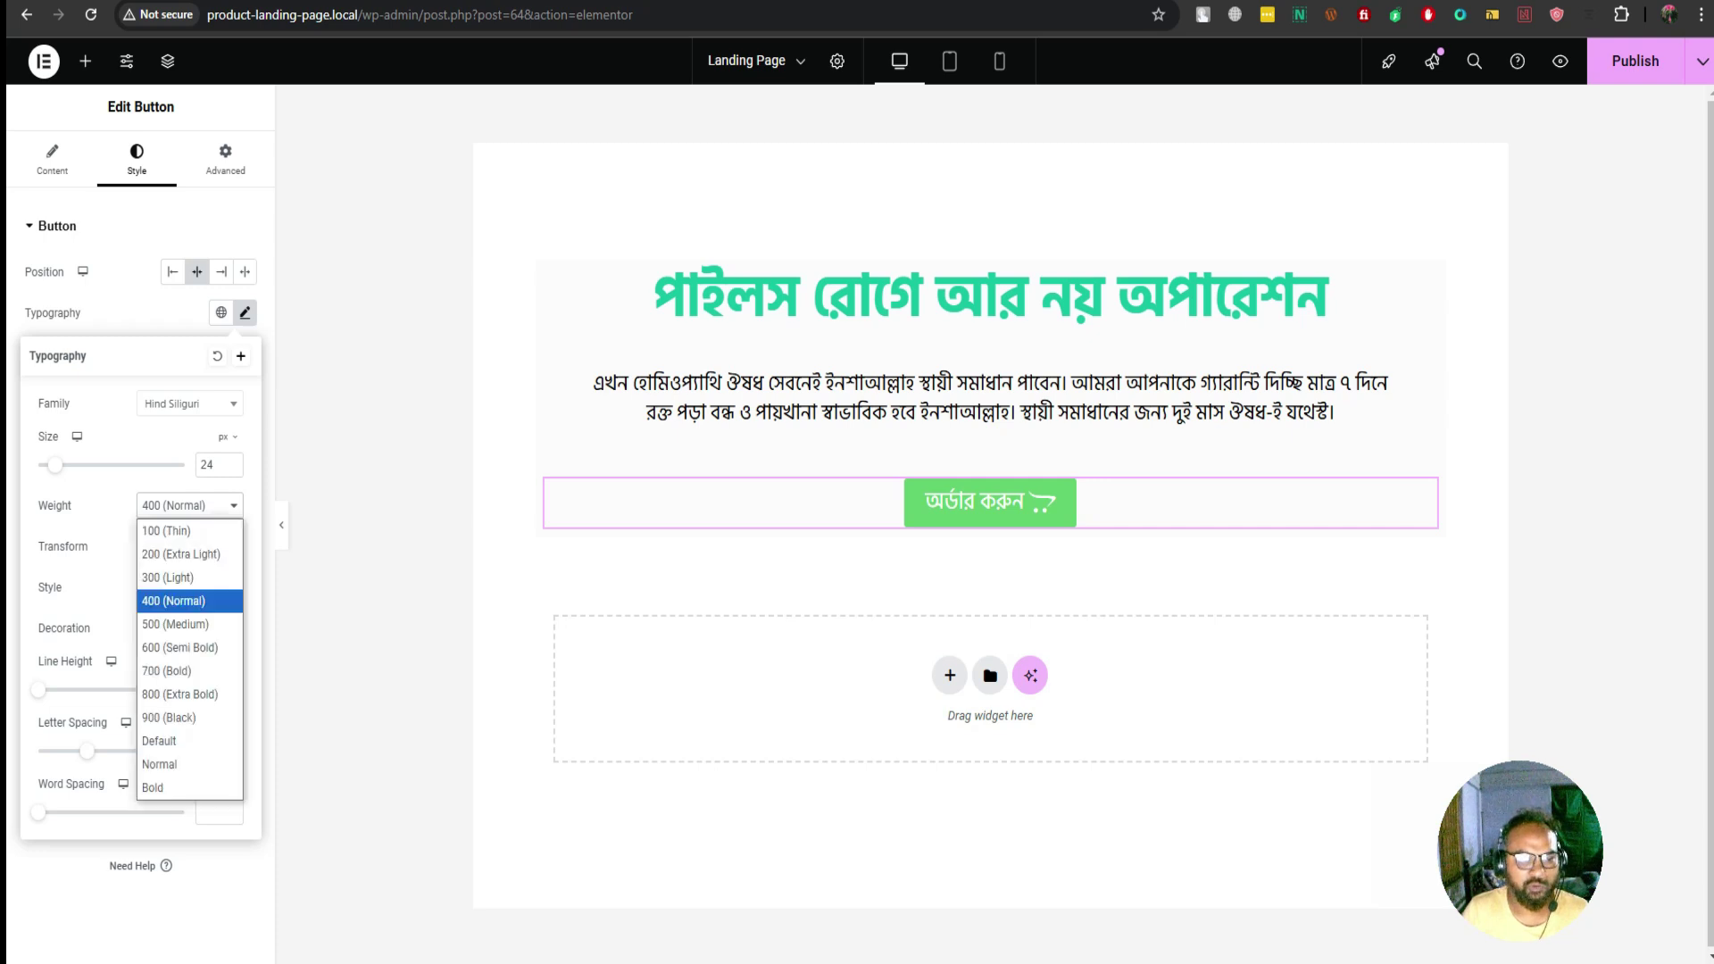
left_click(189, 505)
left_click(189, 506)
left_click(174, 624)
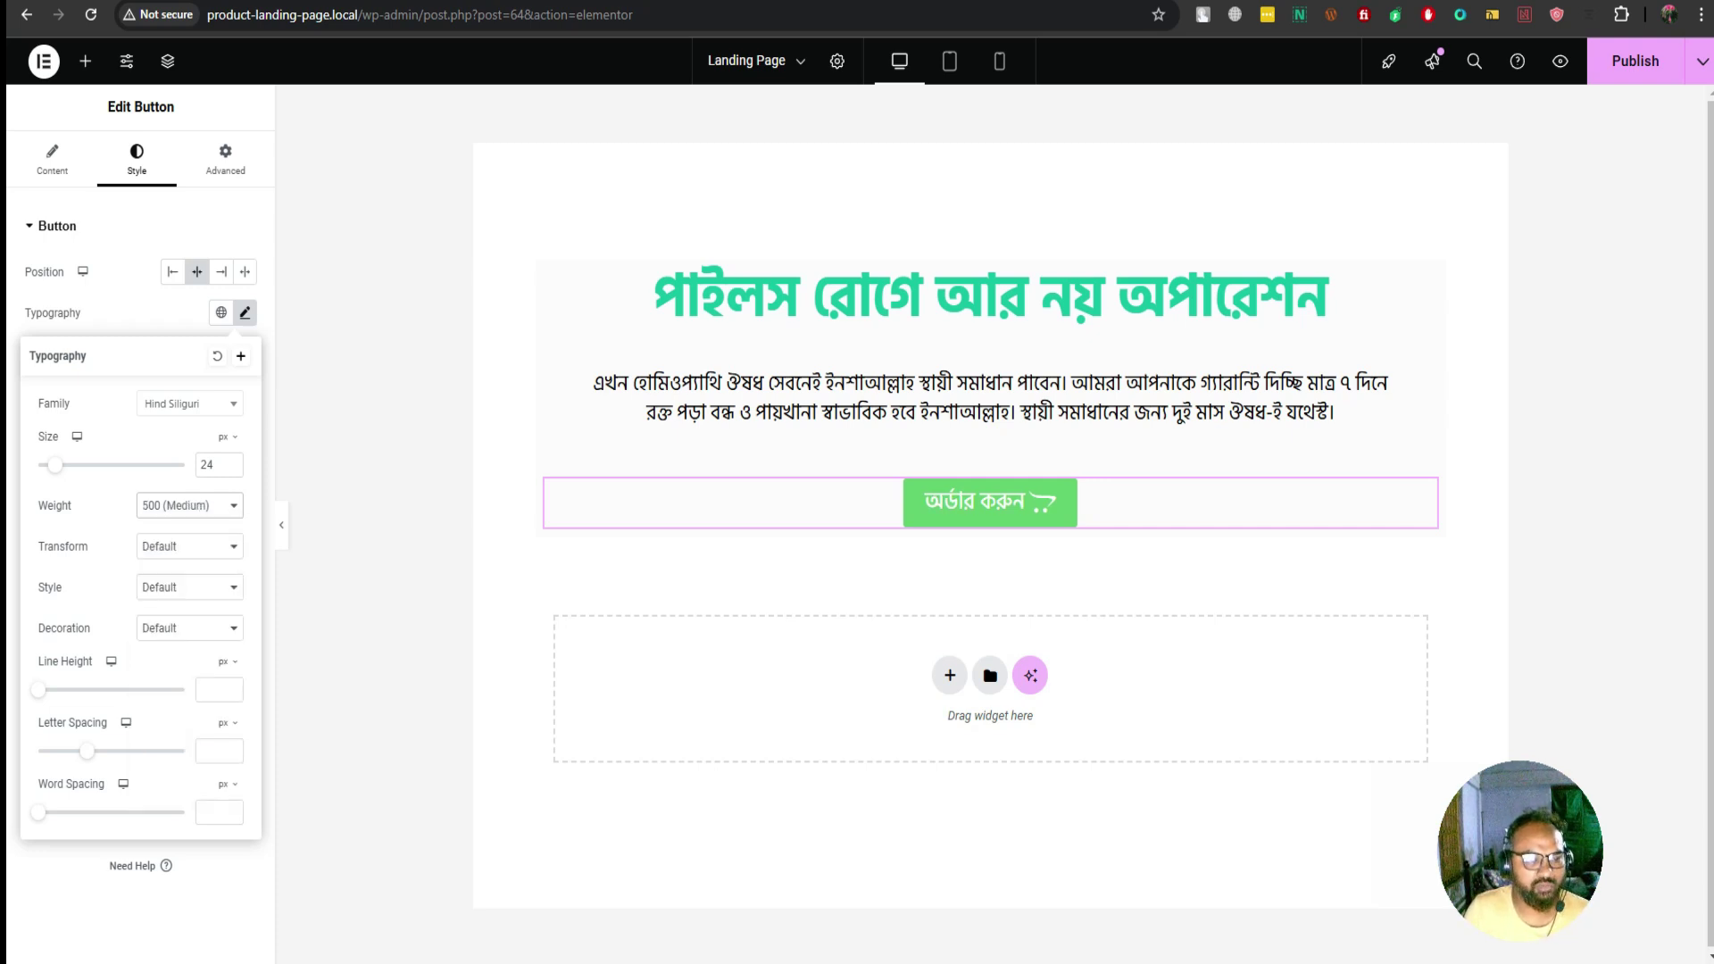
key("Escape")
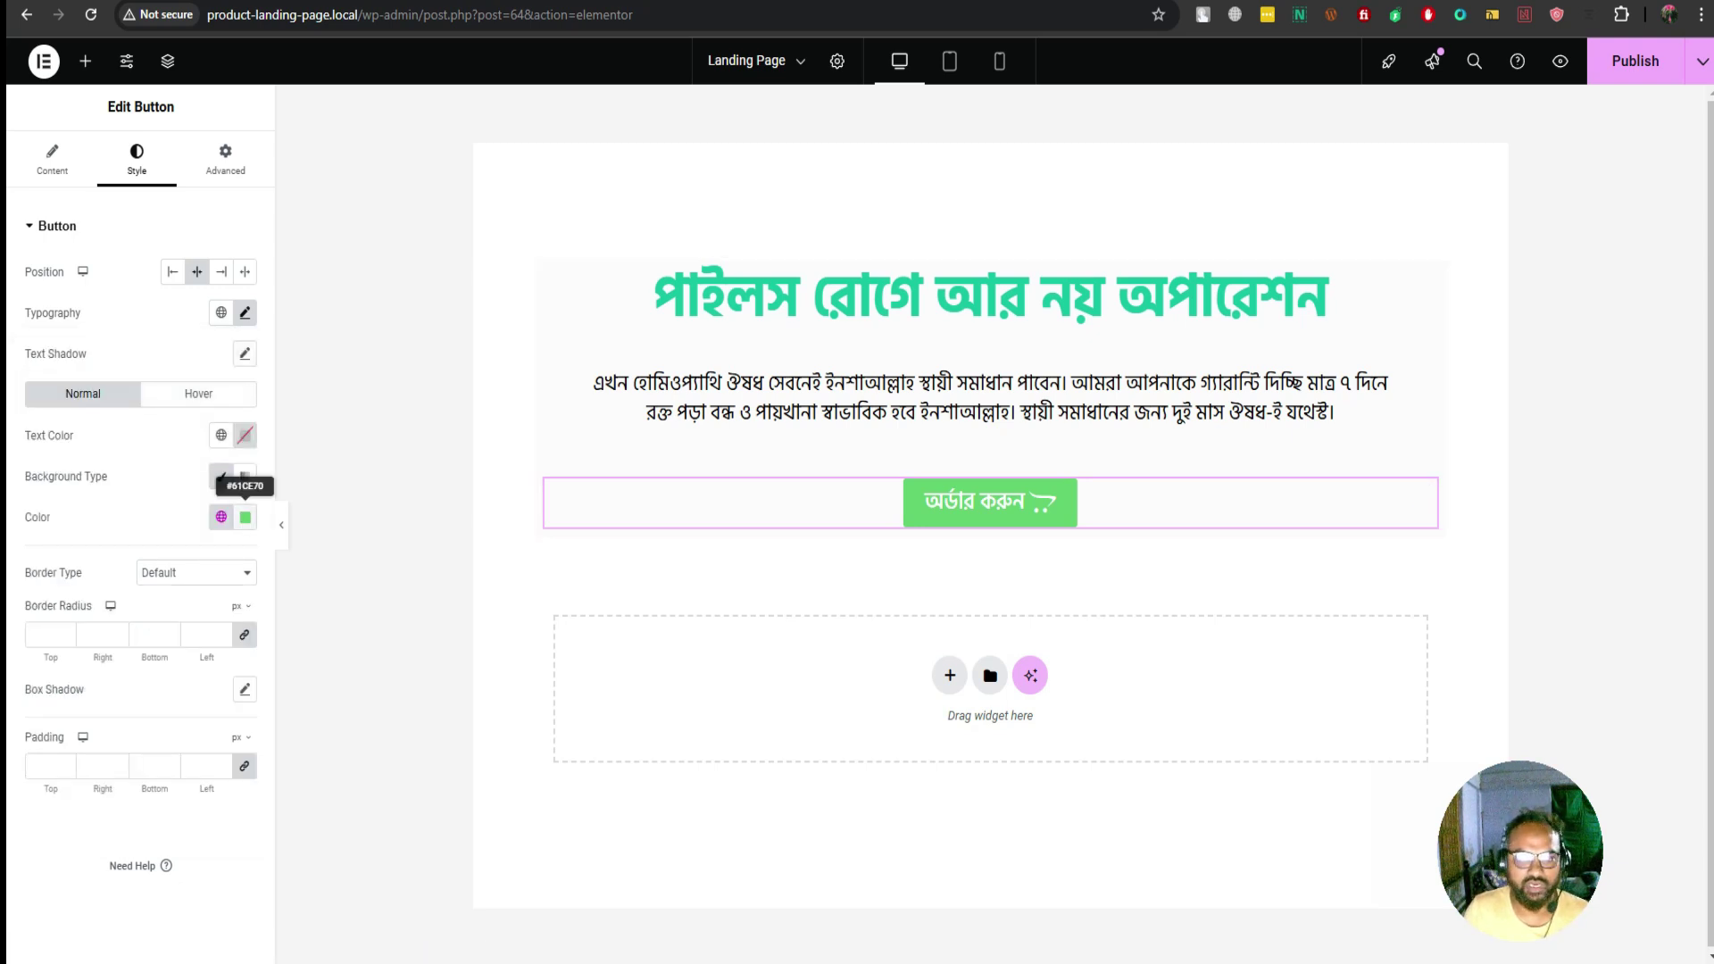
Match the button's normal background colour to the headline's teal using the colour sampler
left_click(245, 516)
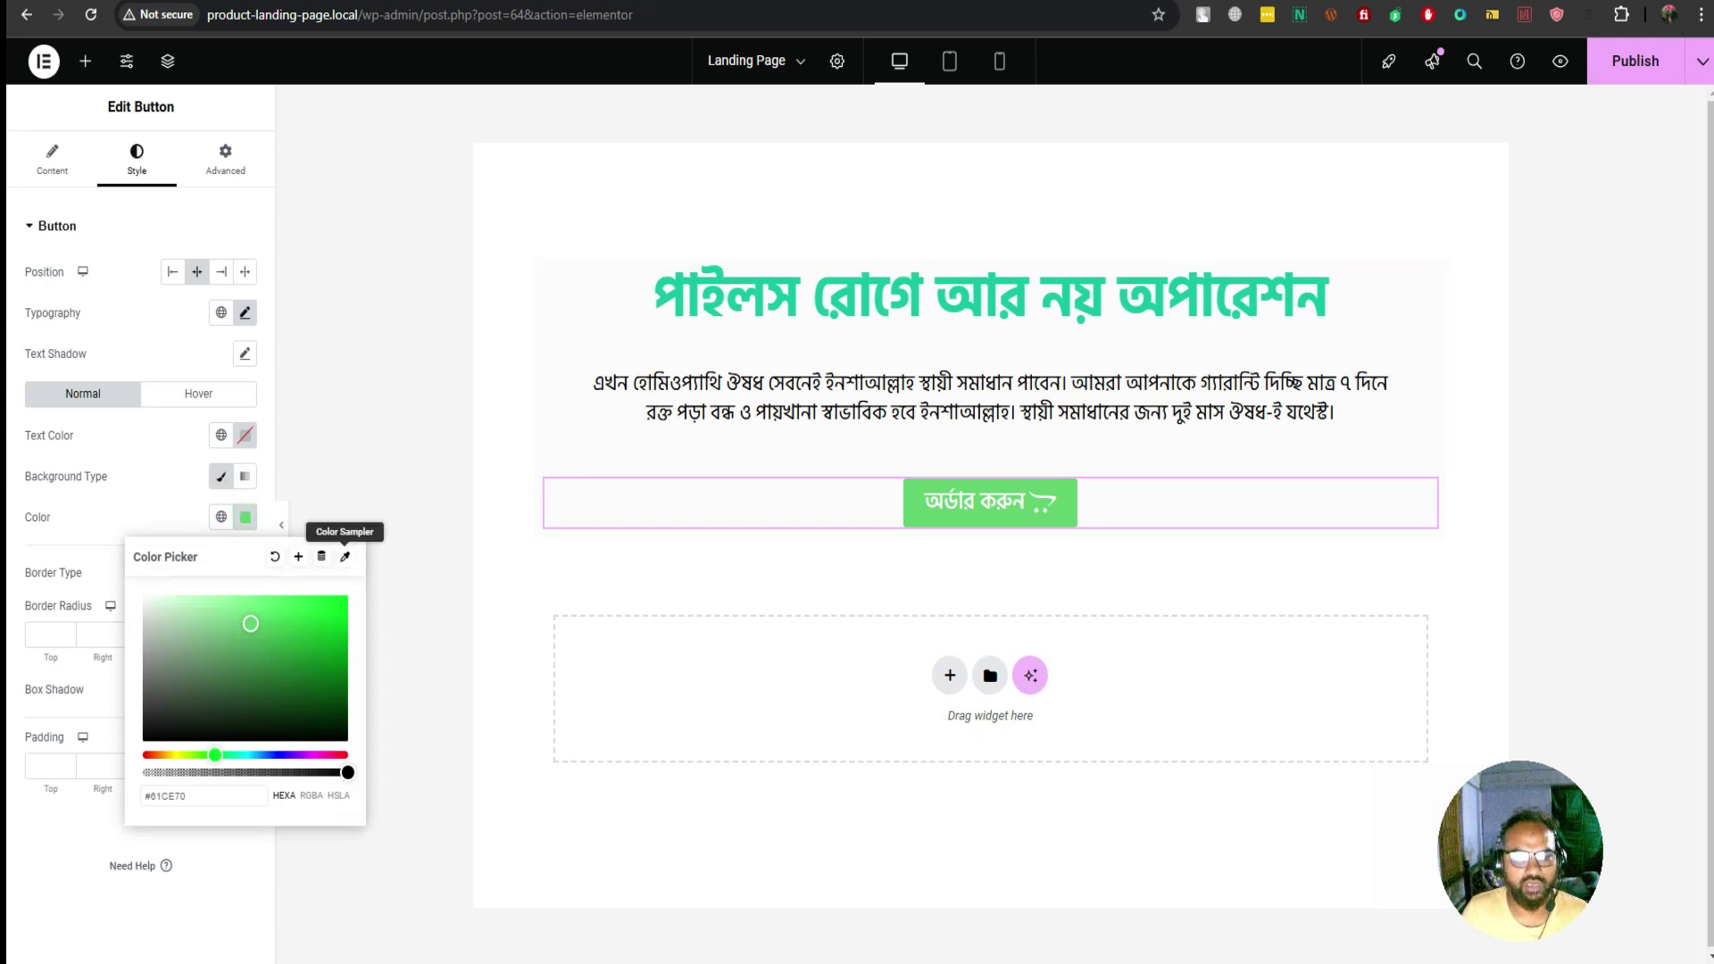
left_click(346, 556)
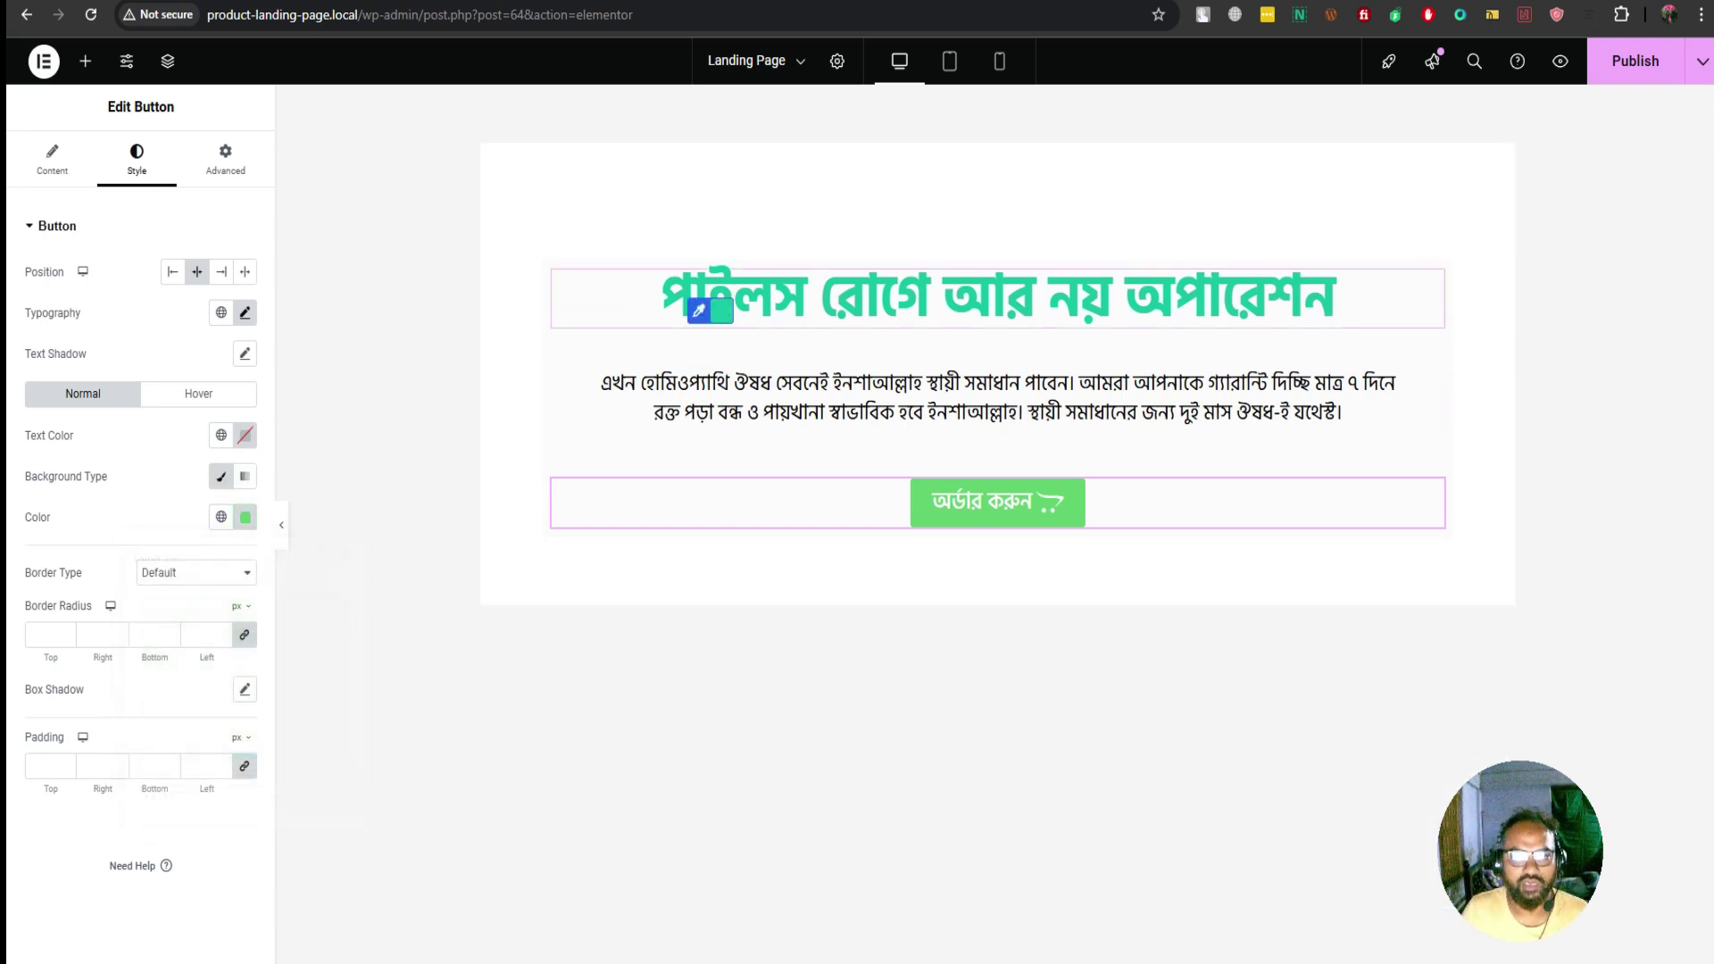
left_click(699, 310)
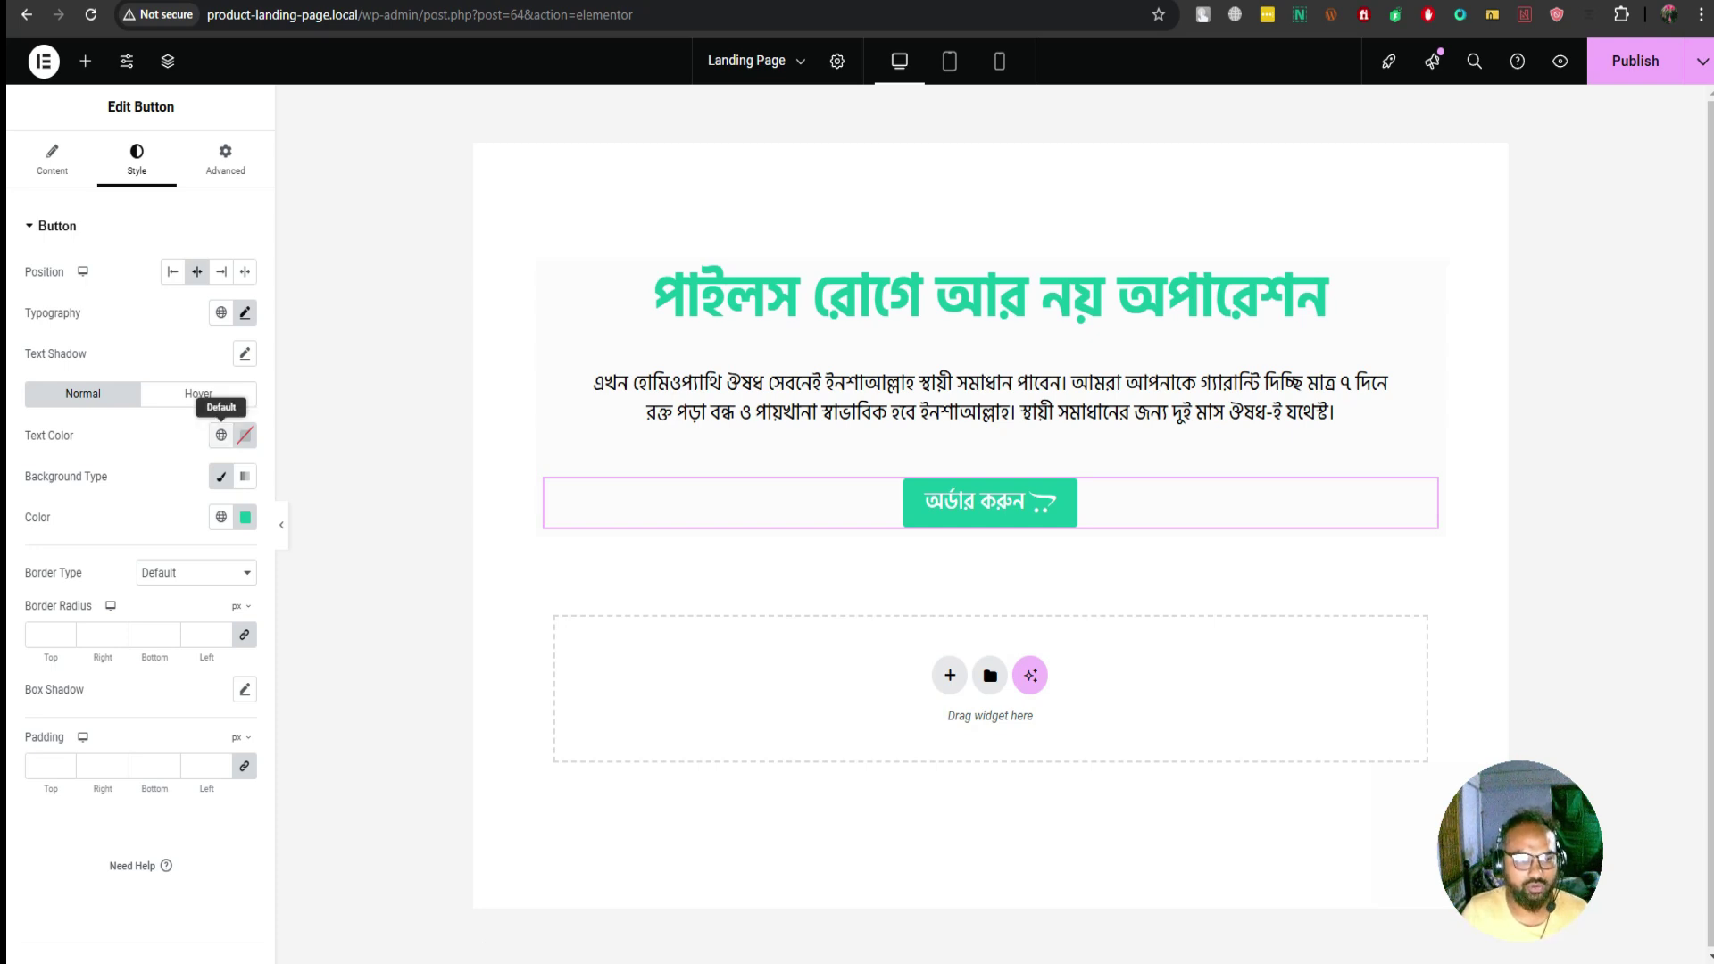
Give the button a black (#000000) hover background and save the page with Ctrl+S
left_click(198, 394)
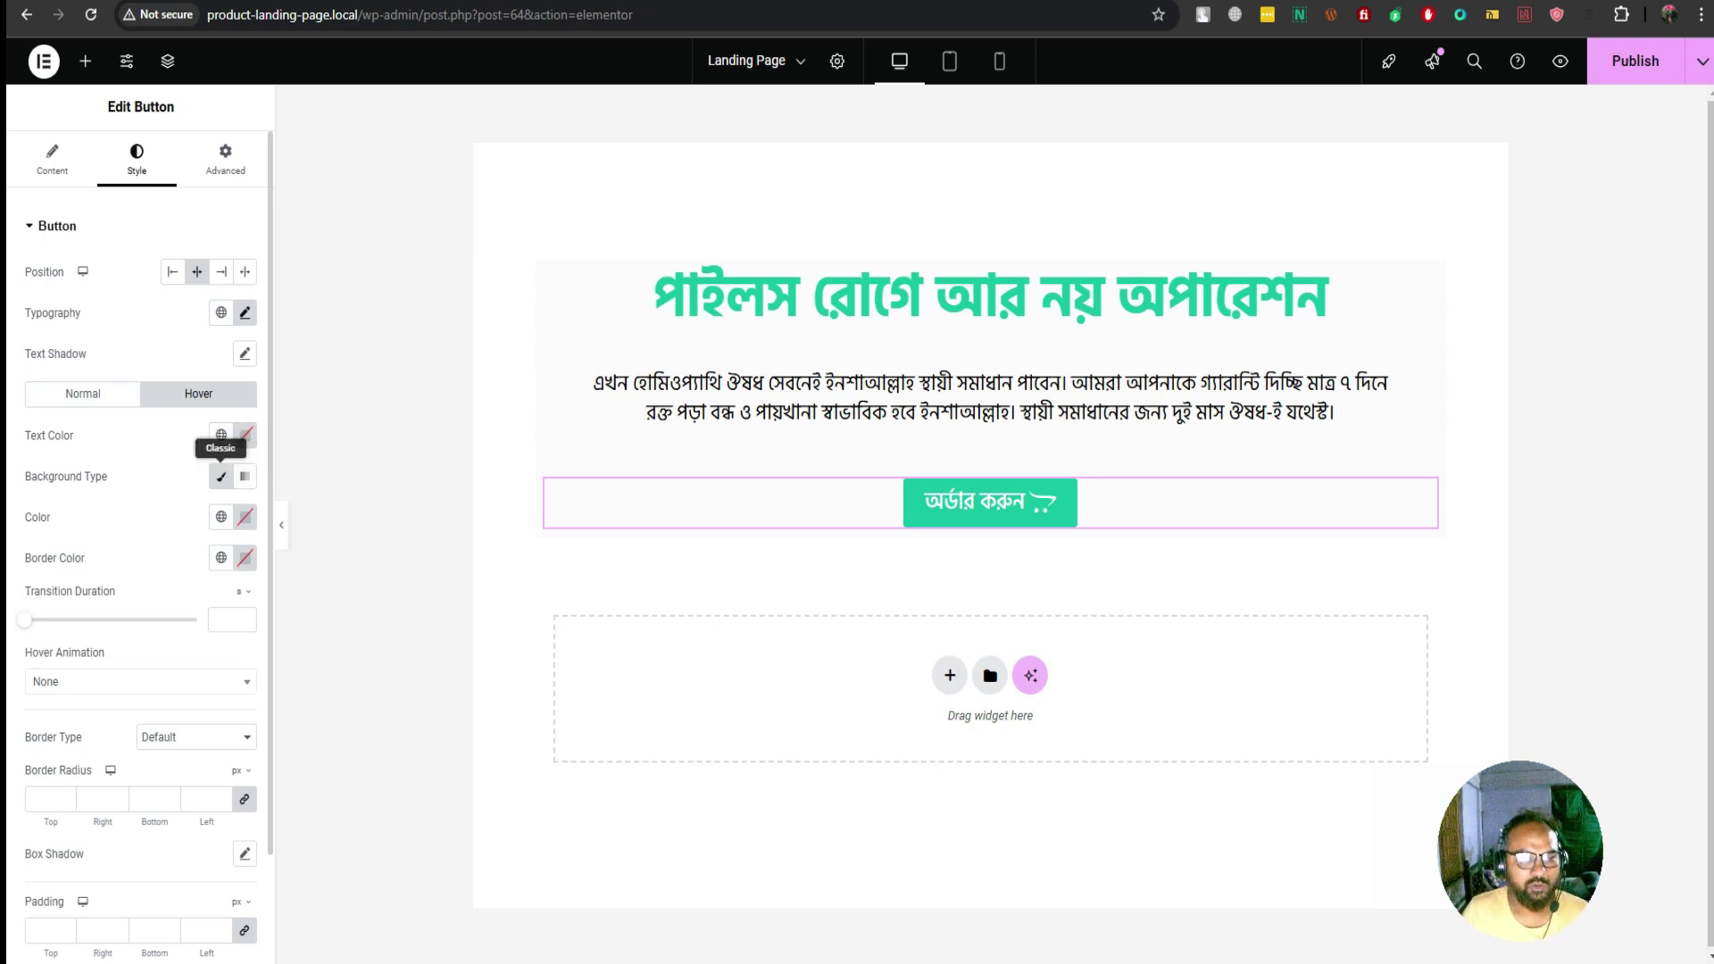
left_click(220, 517)
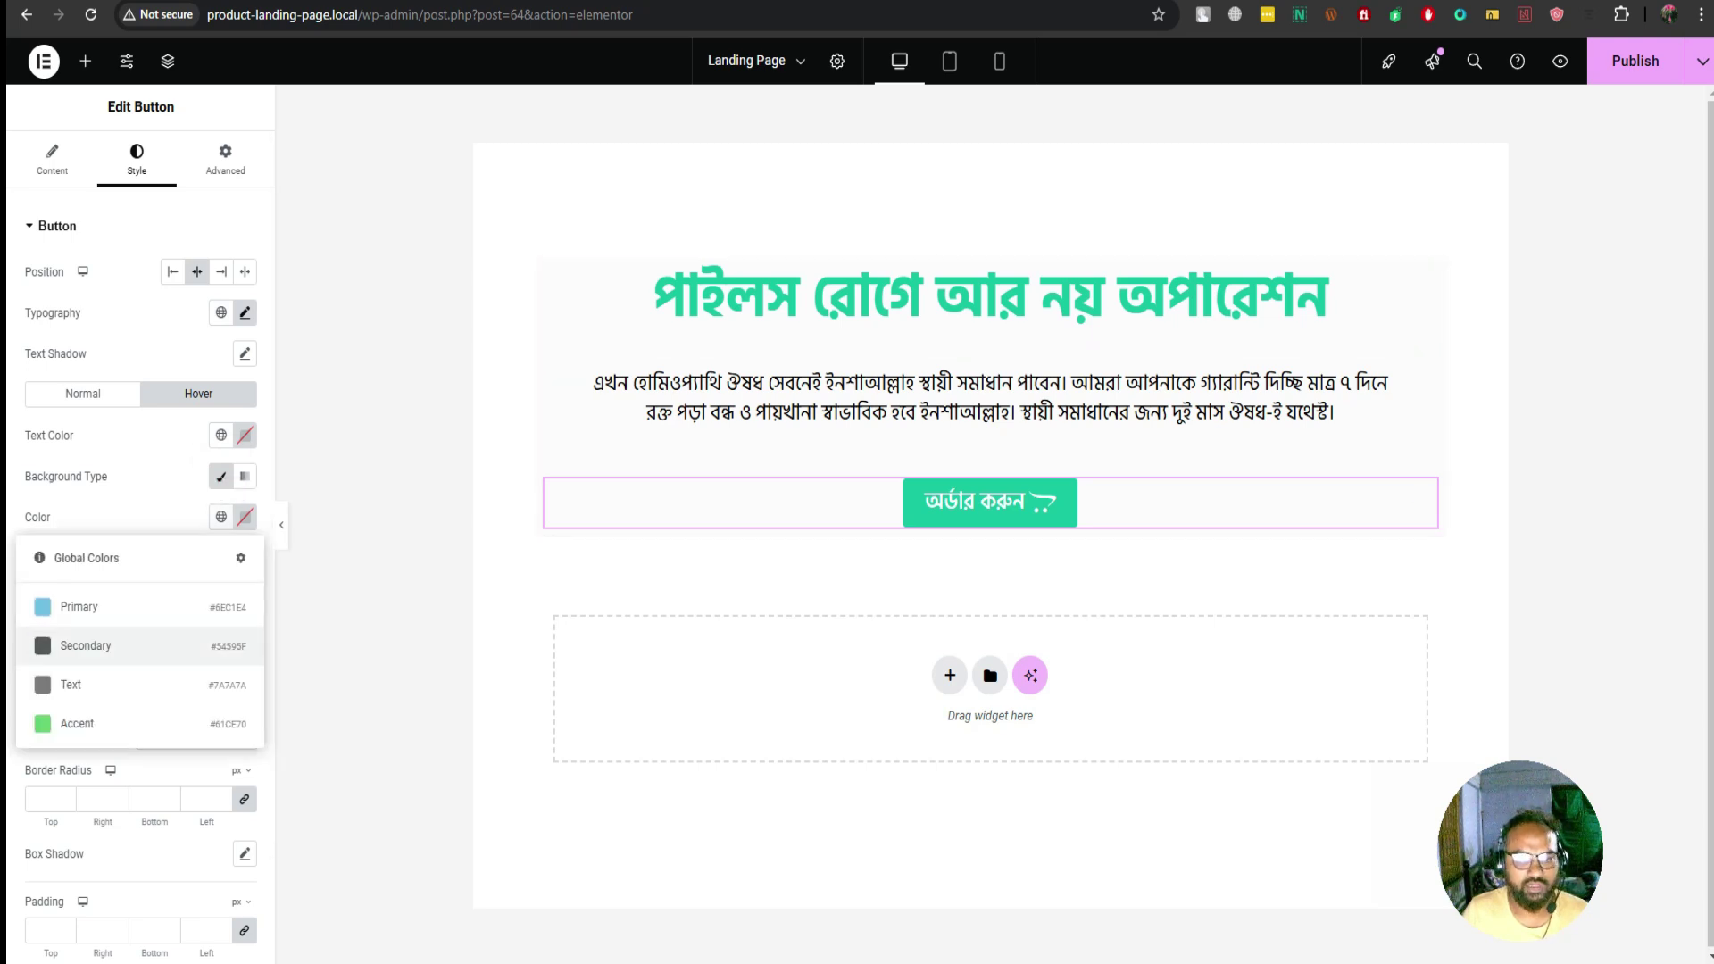
left_click(85, 645)
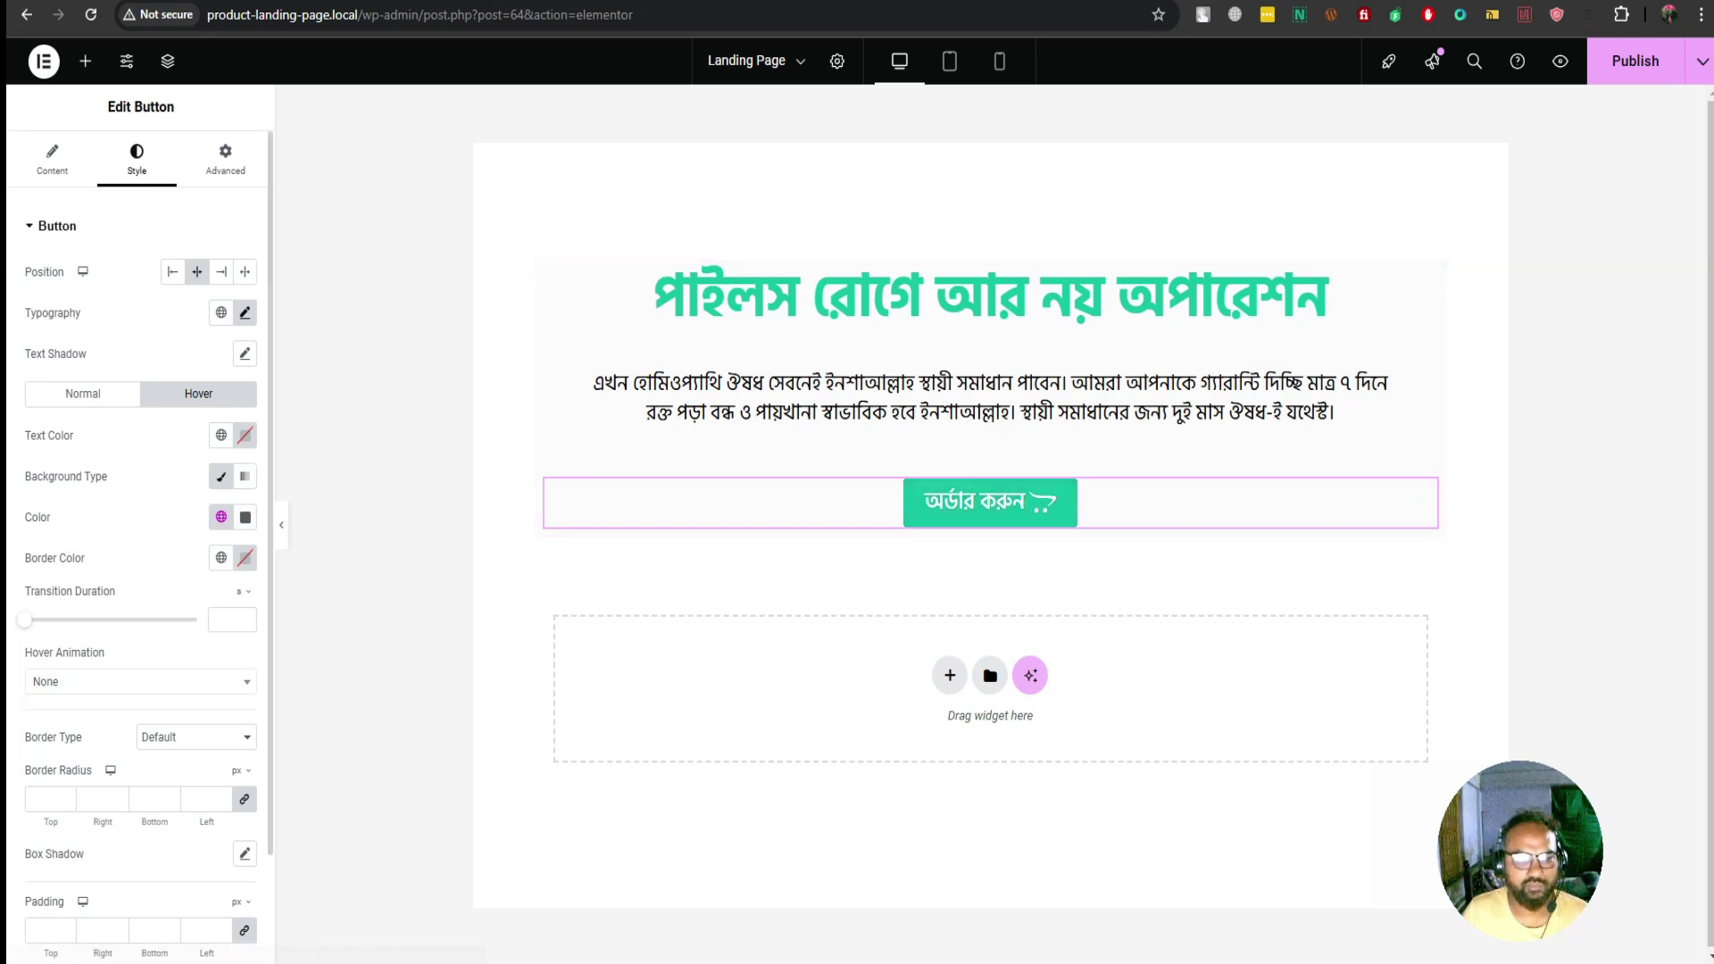
left_click(244, 517)
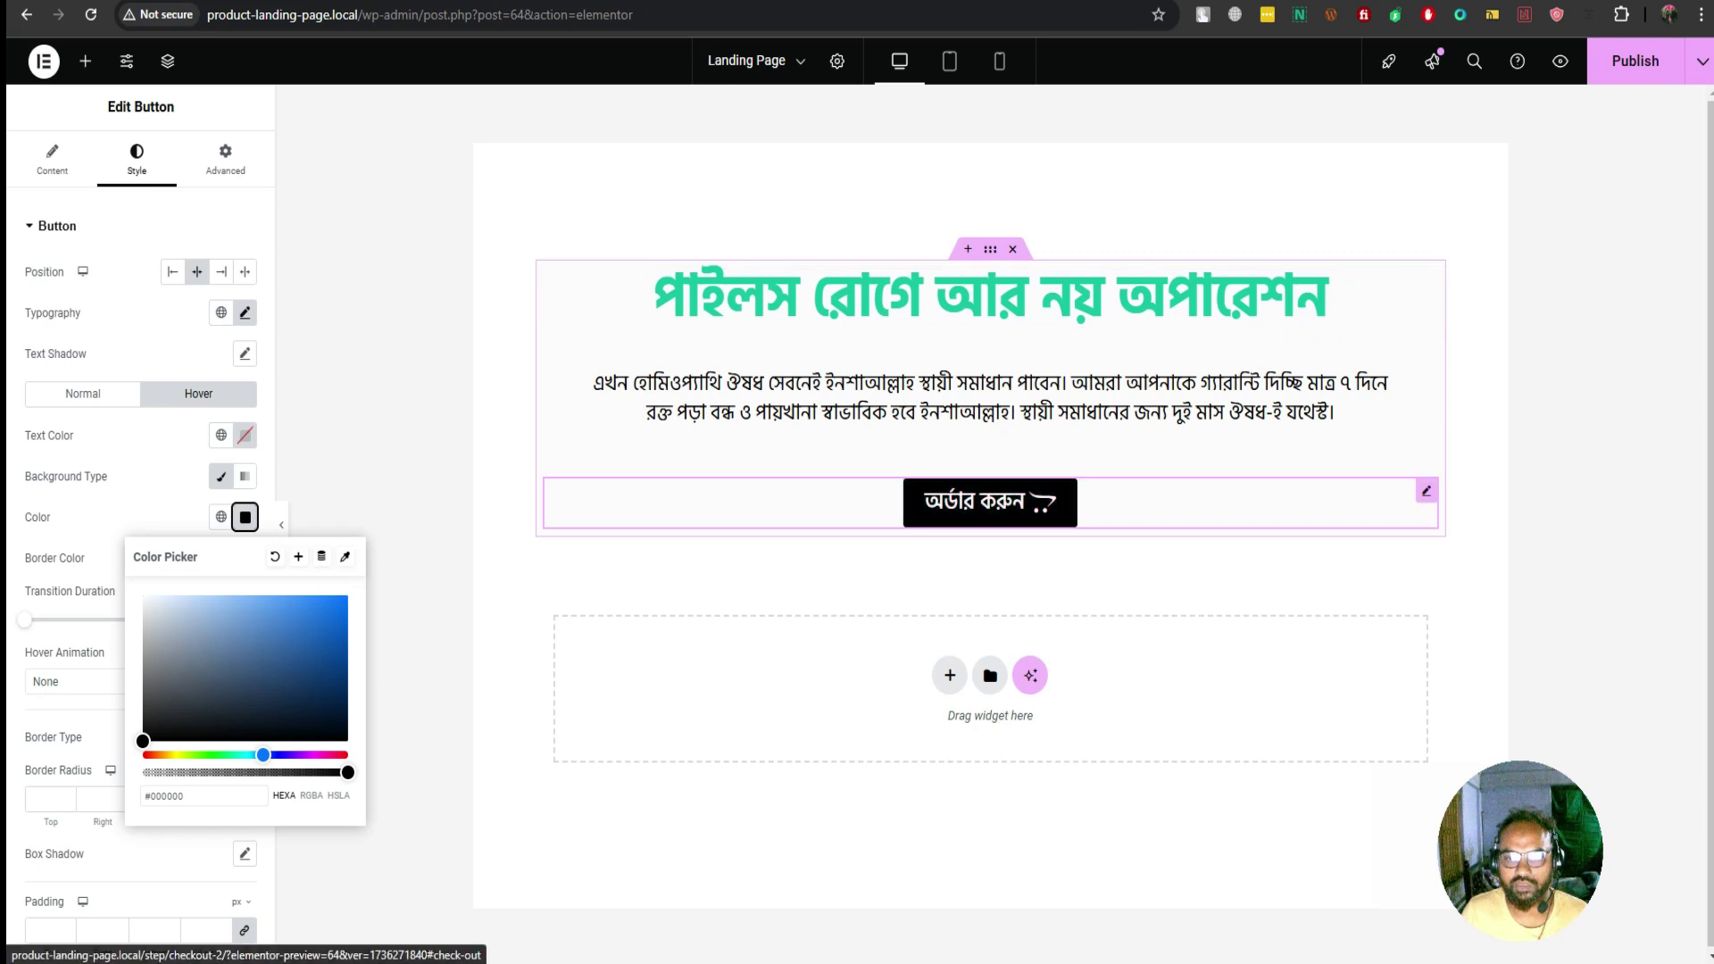
left_click(245, 517)
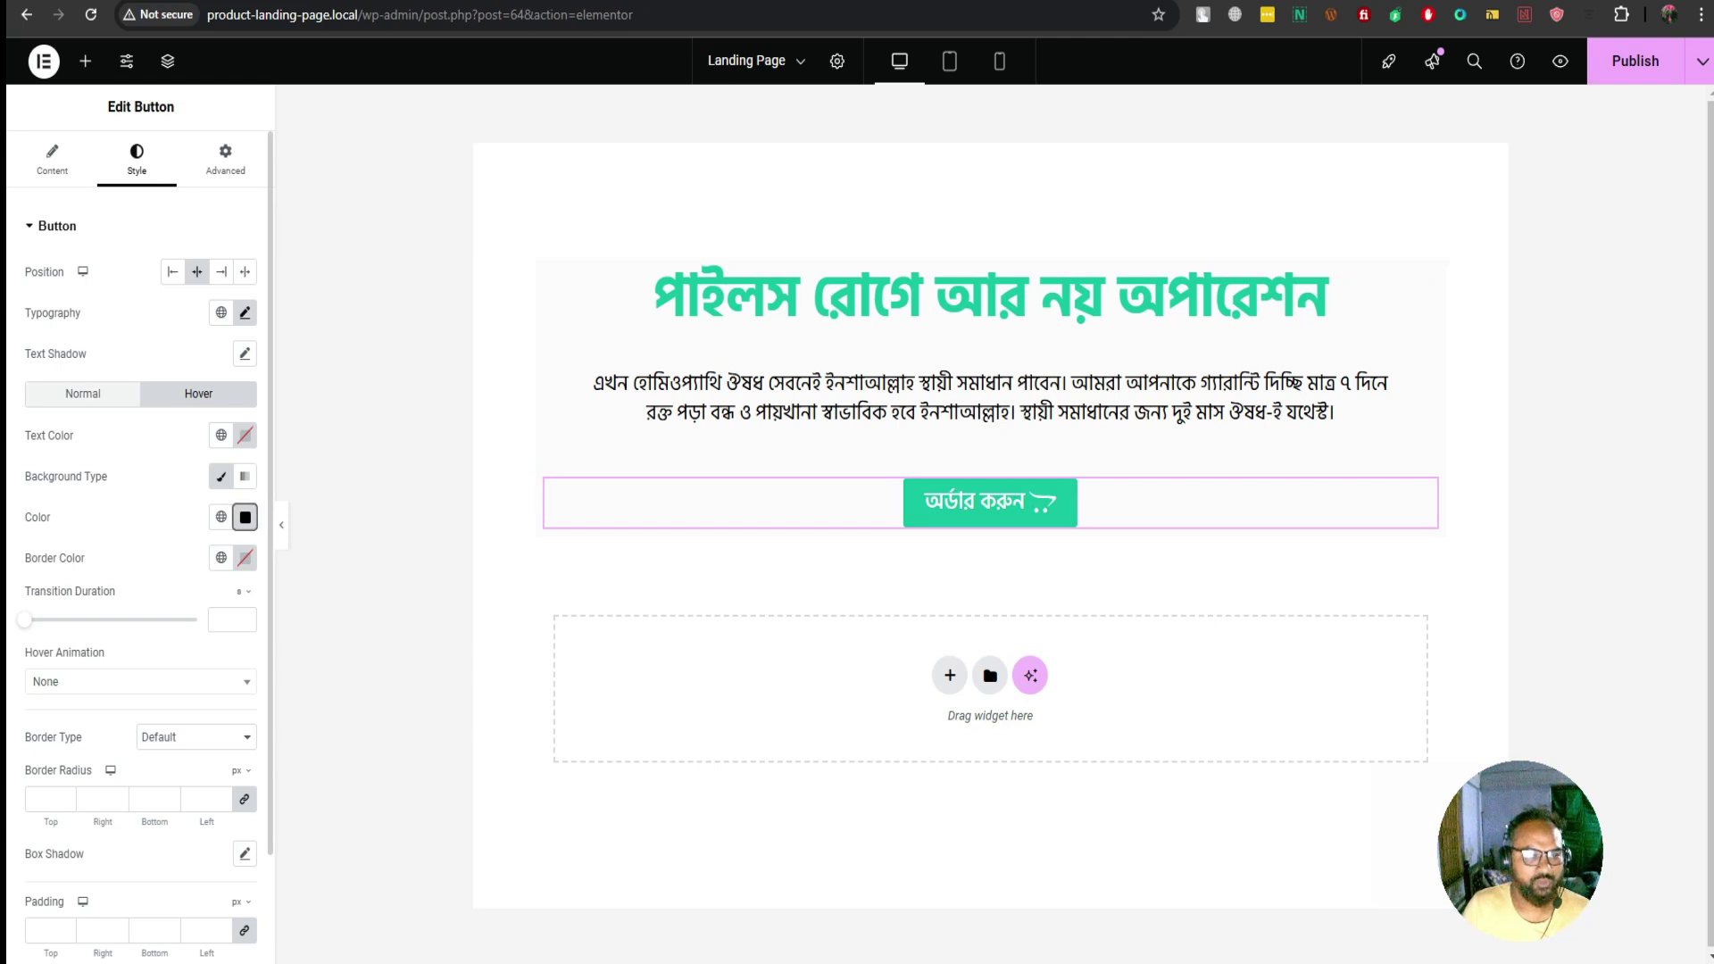
left_click(83, 394)
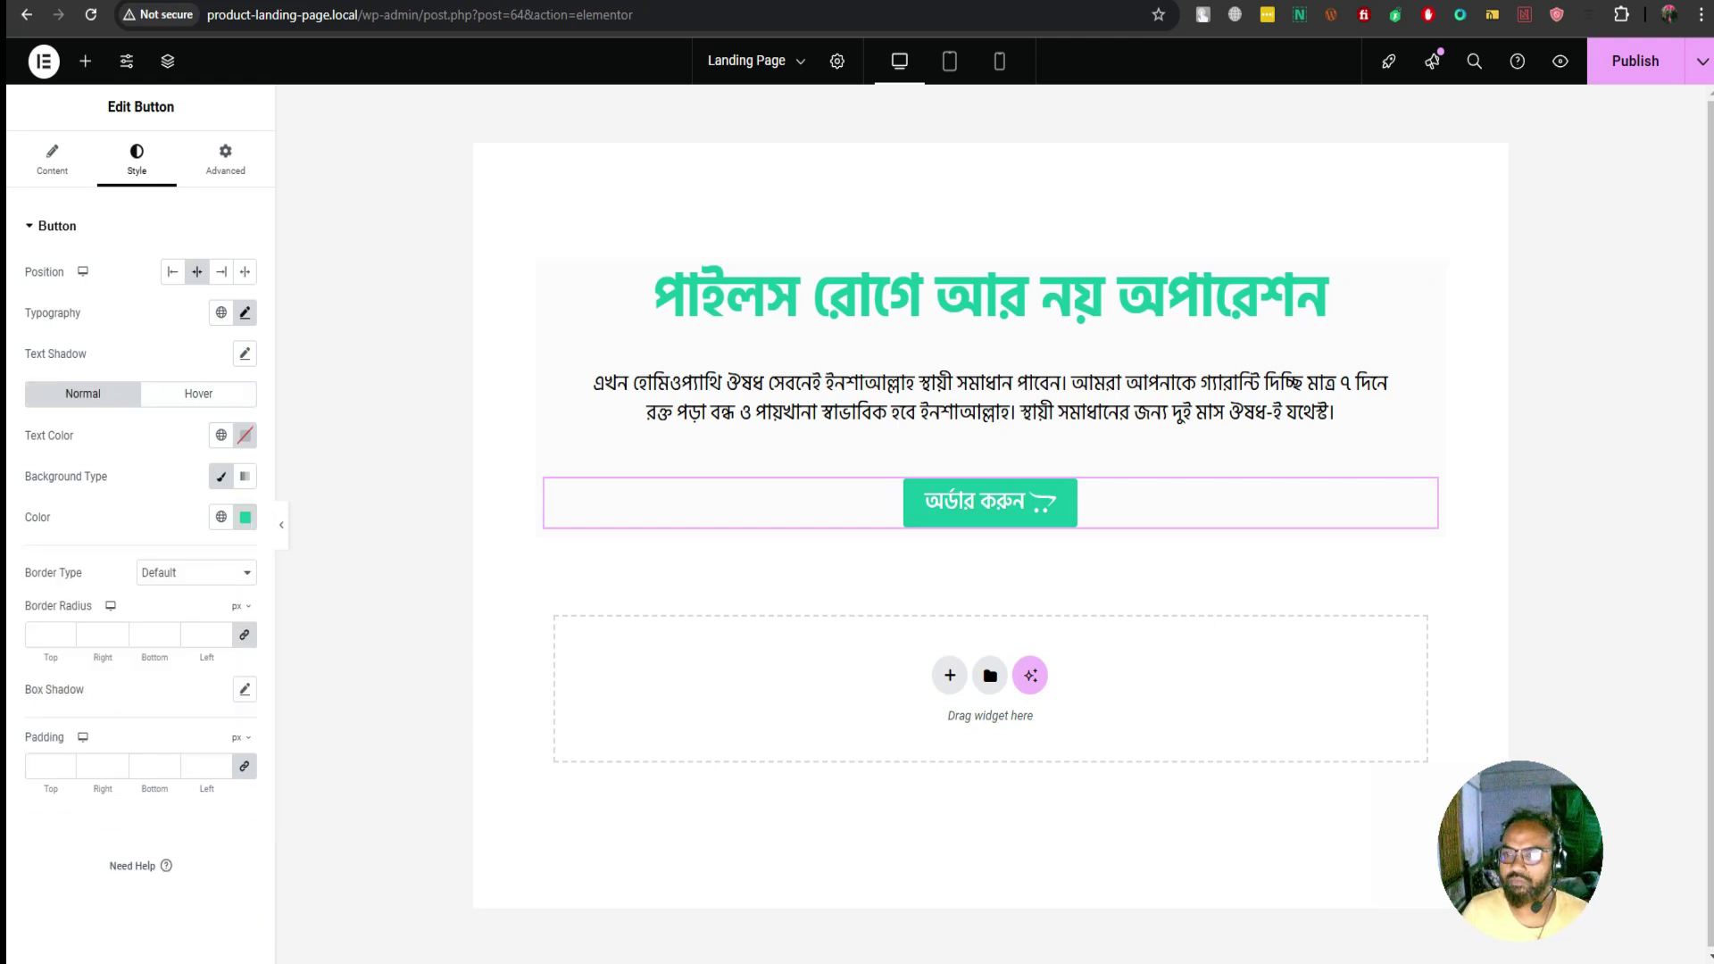
key("ctrl+s")
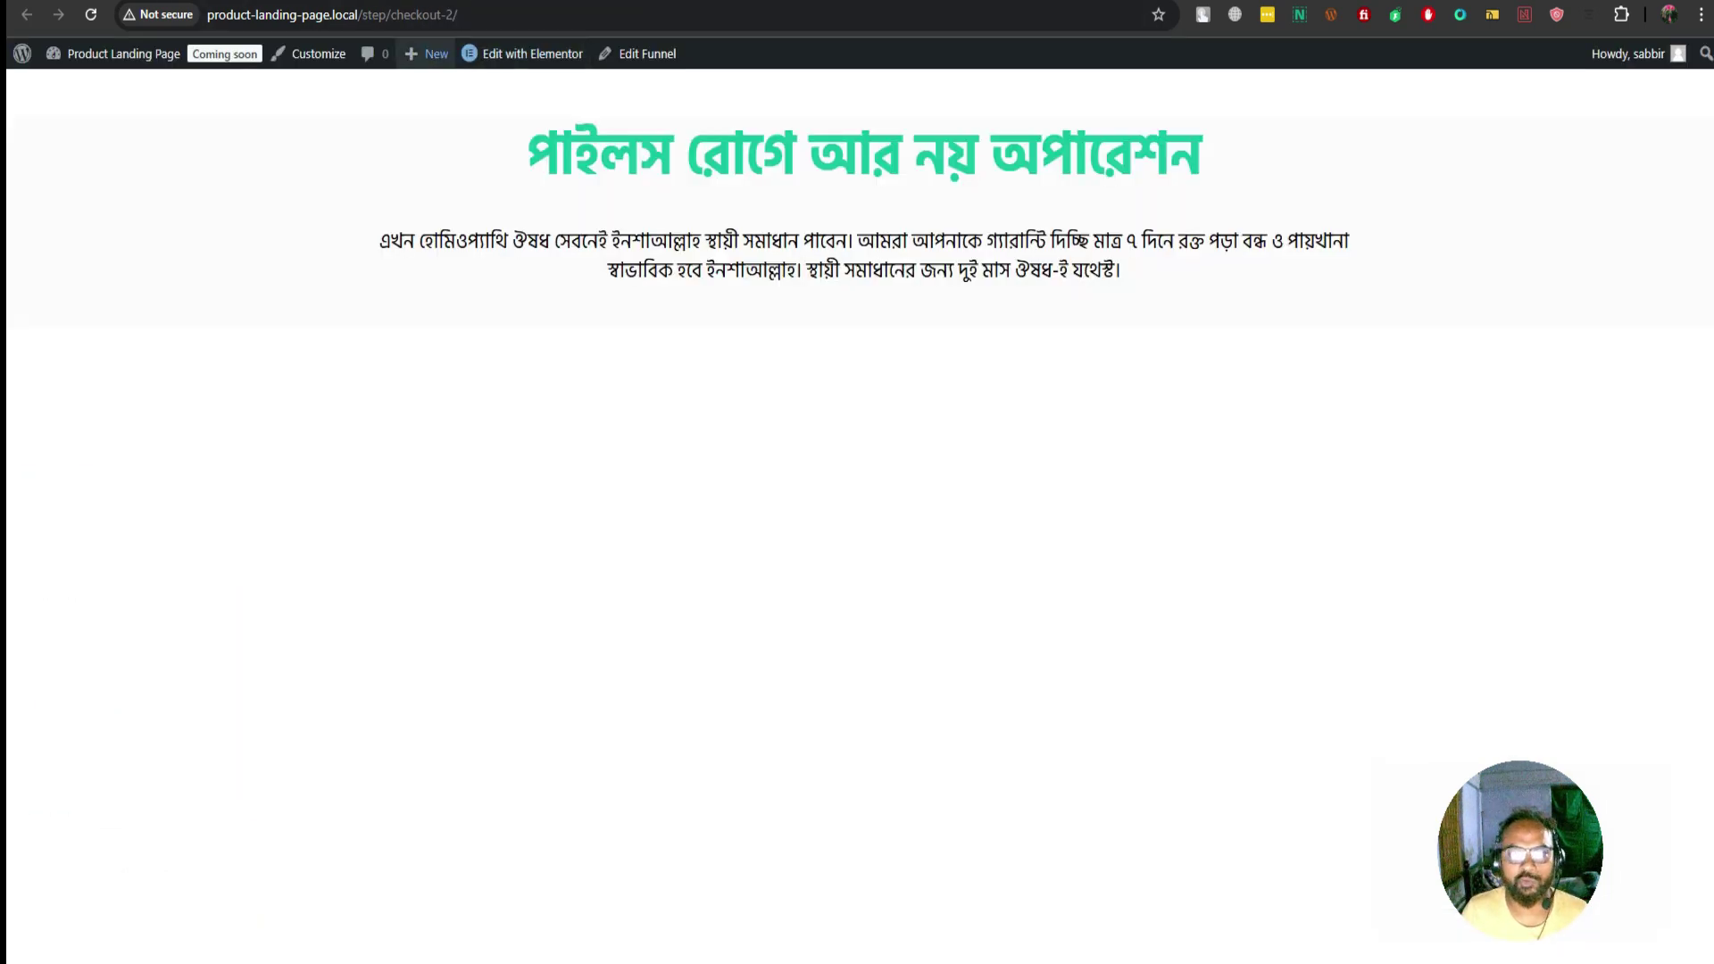
Reload the live checkout page to see the saved teal button, then return to the Elementor editor
mouse_move(22, 53)
left_click(90, 14)
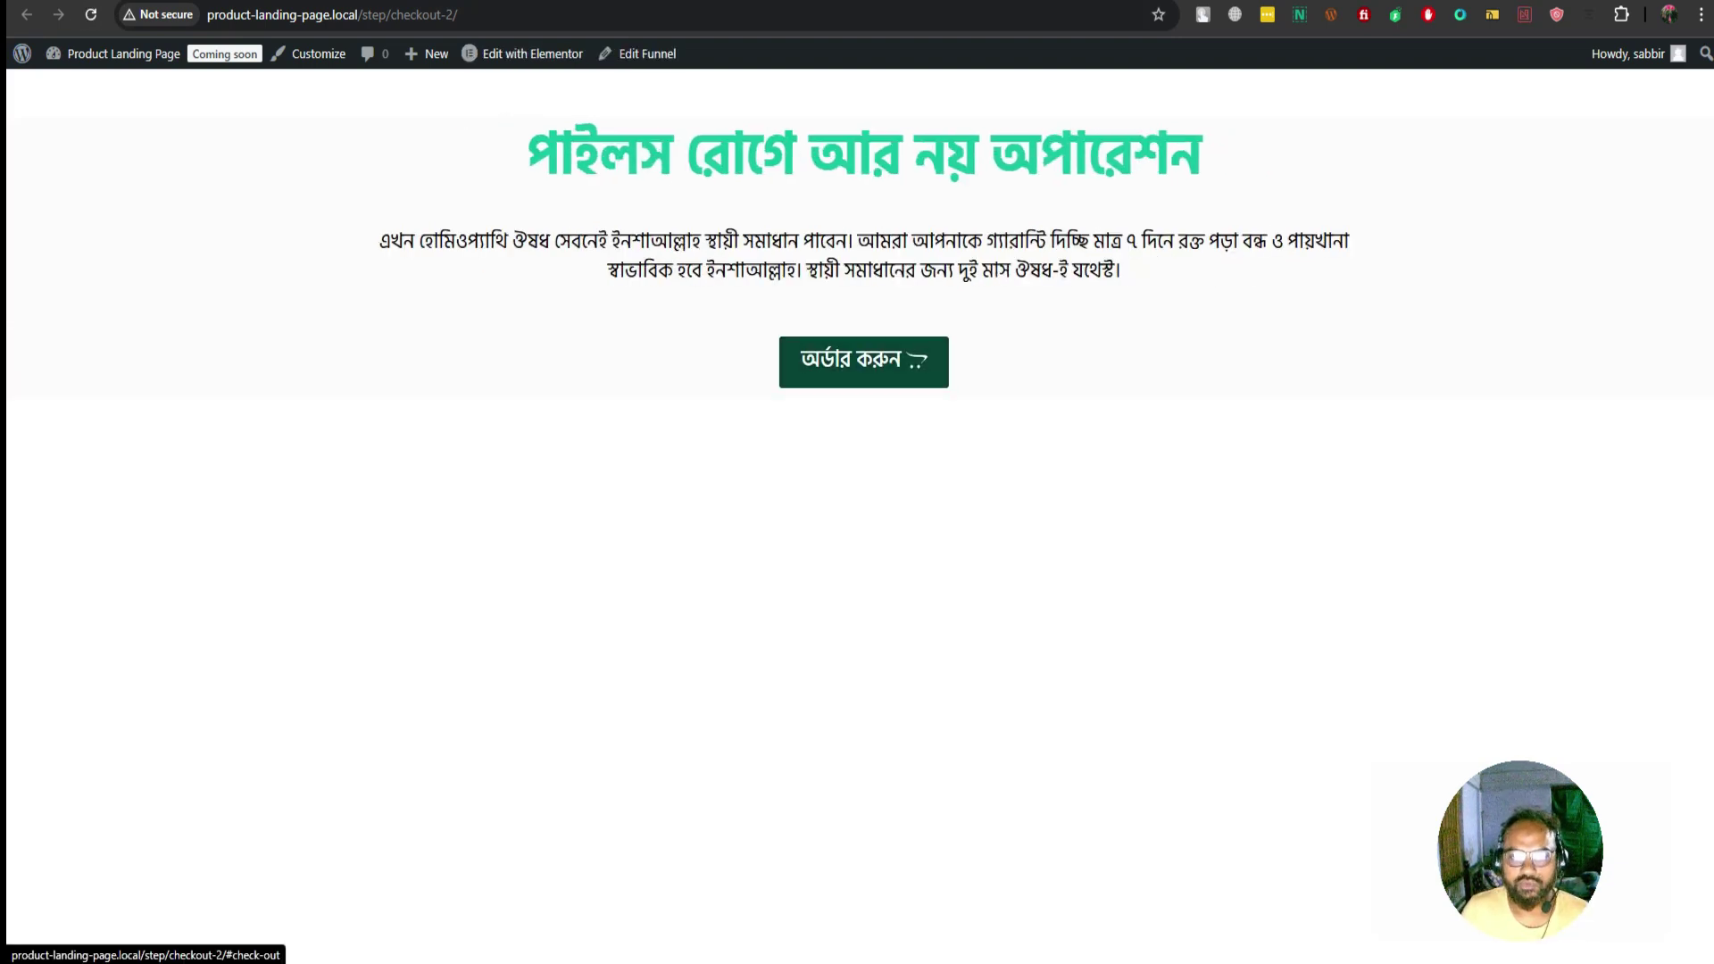
key("ctrl+w")
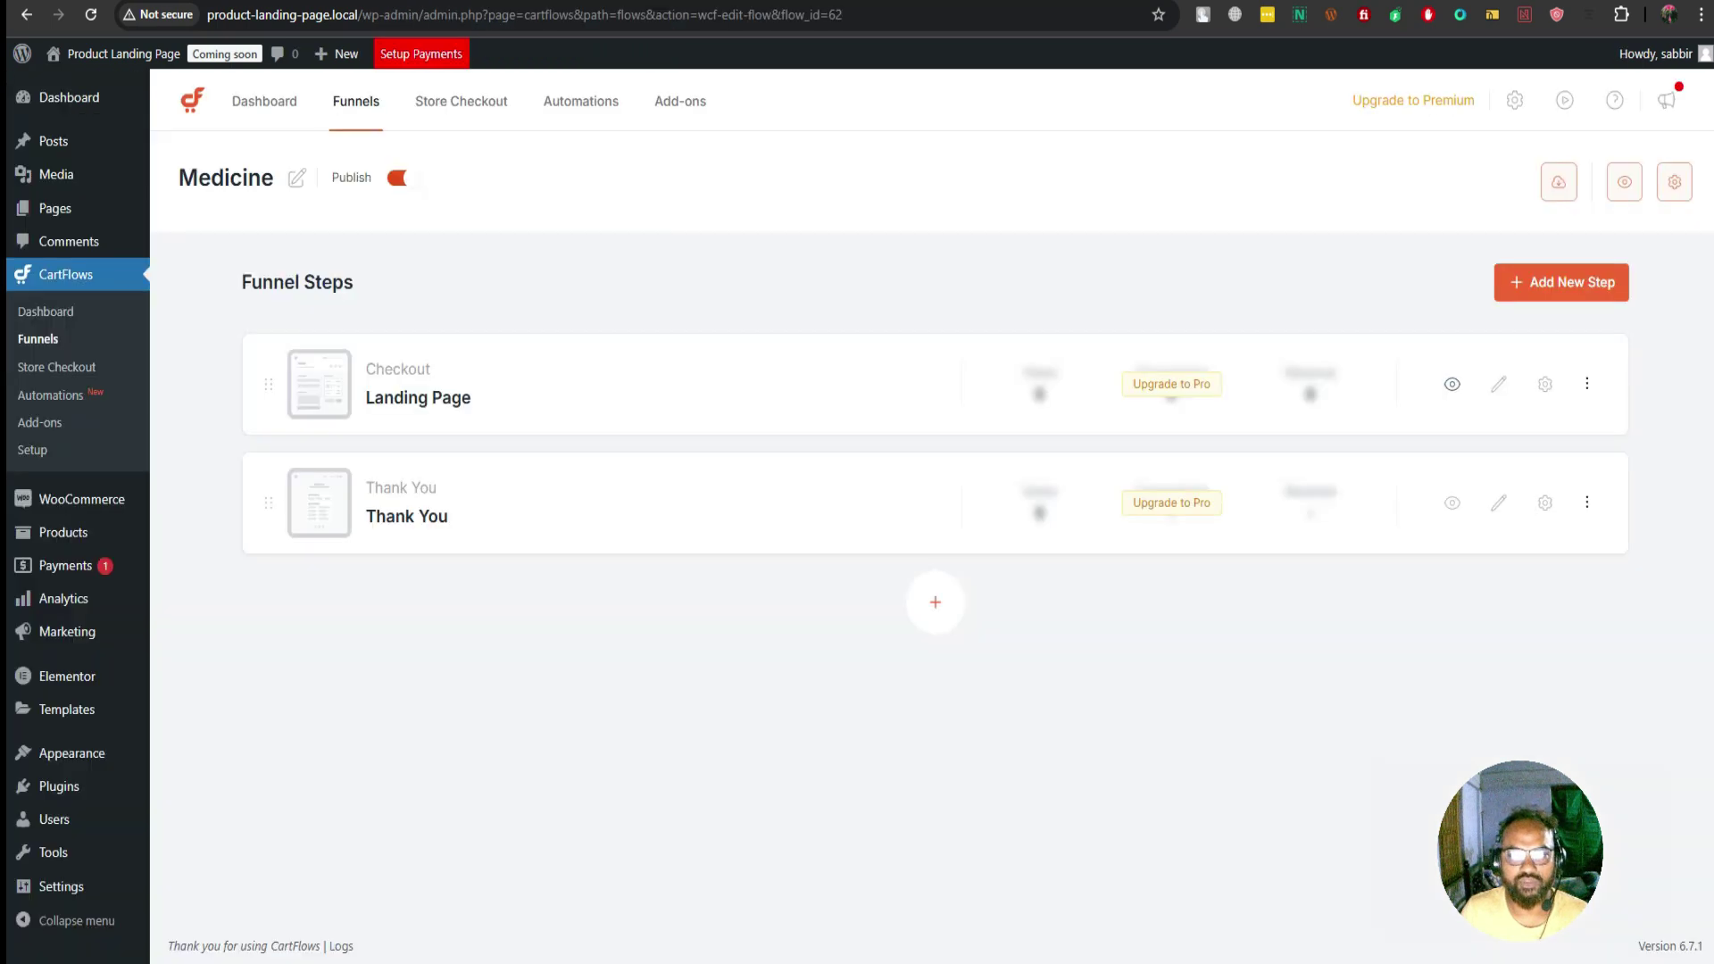
key("ctrl+w")
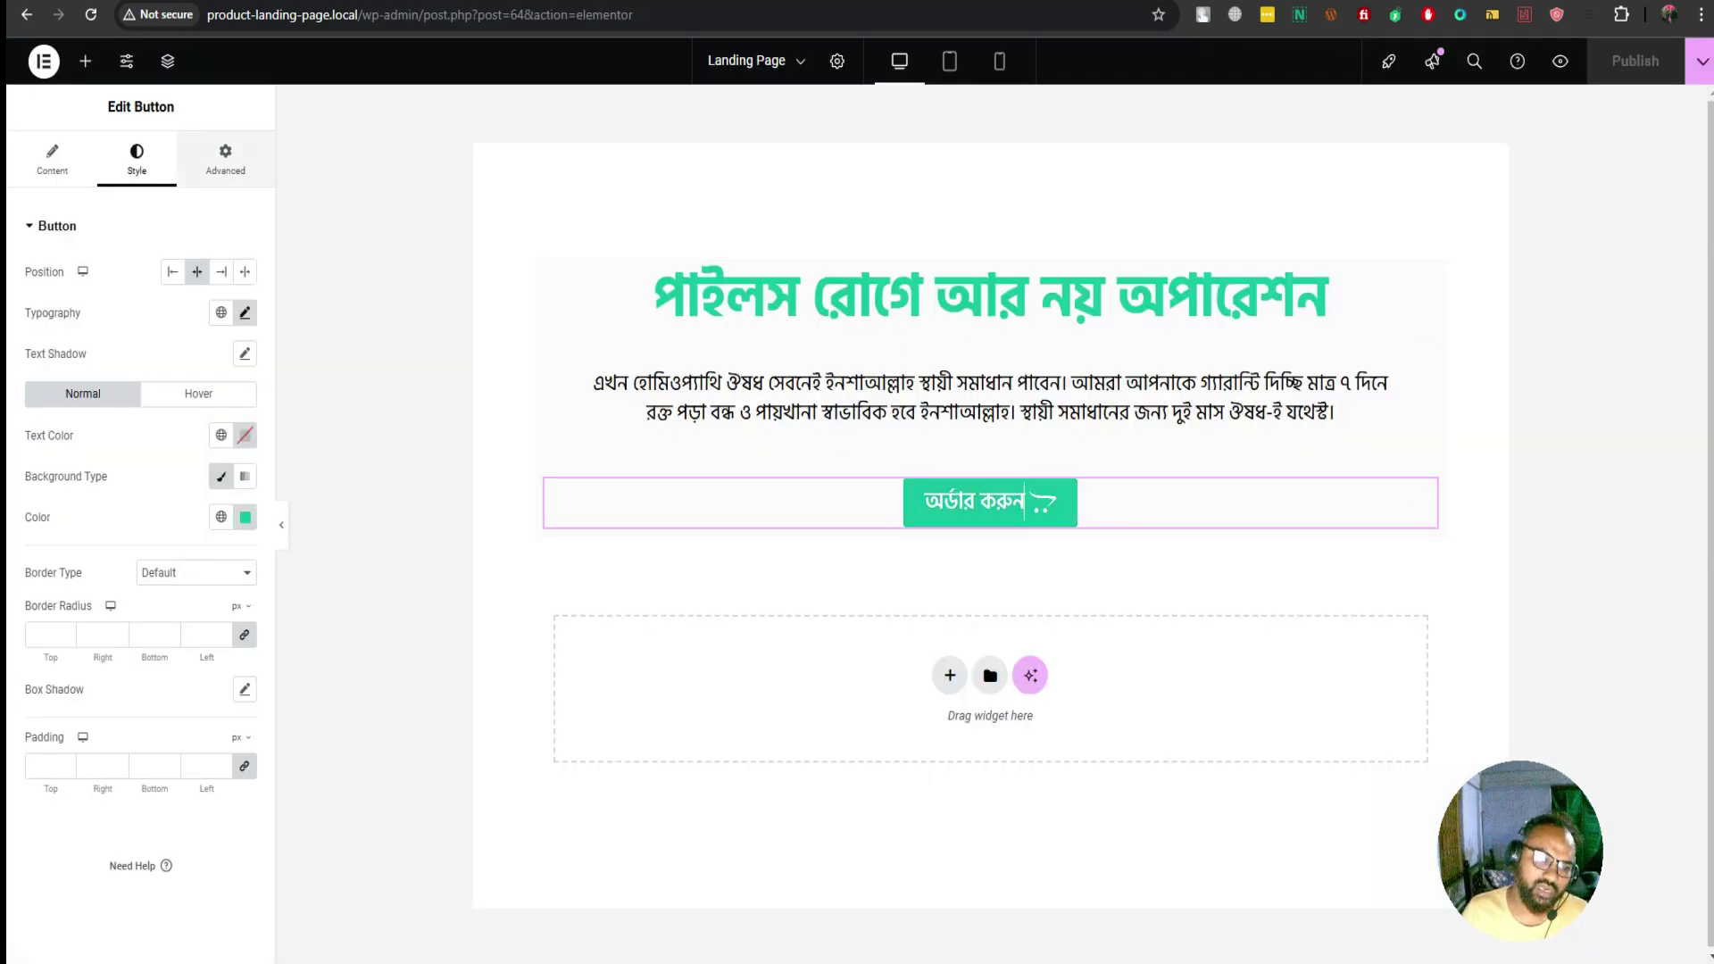
Set the order button's border radius to 5 px
left_click(44, 634)
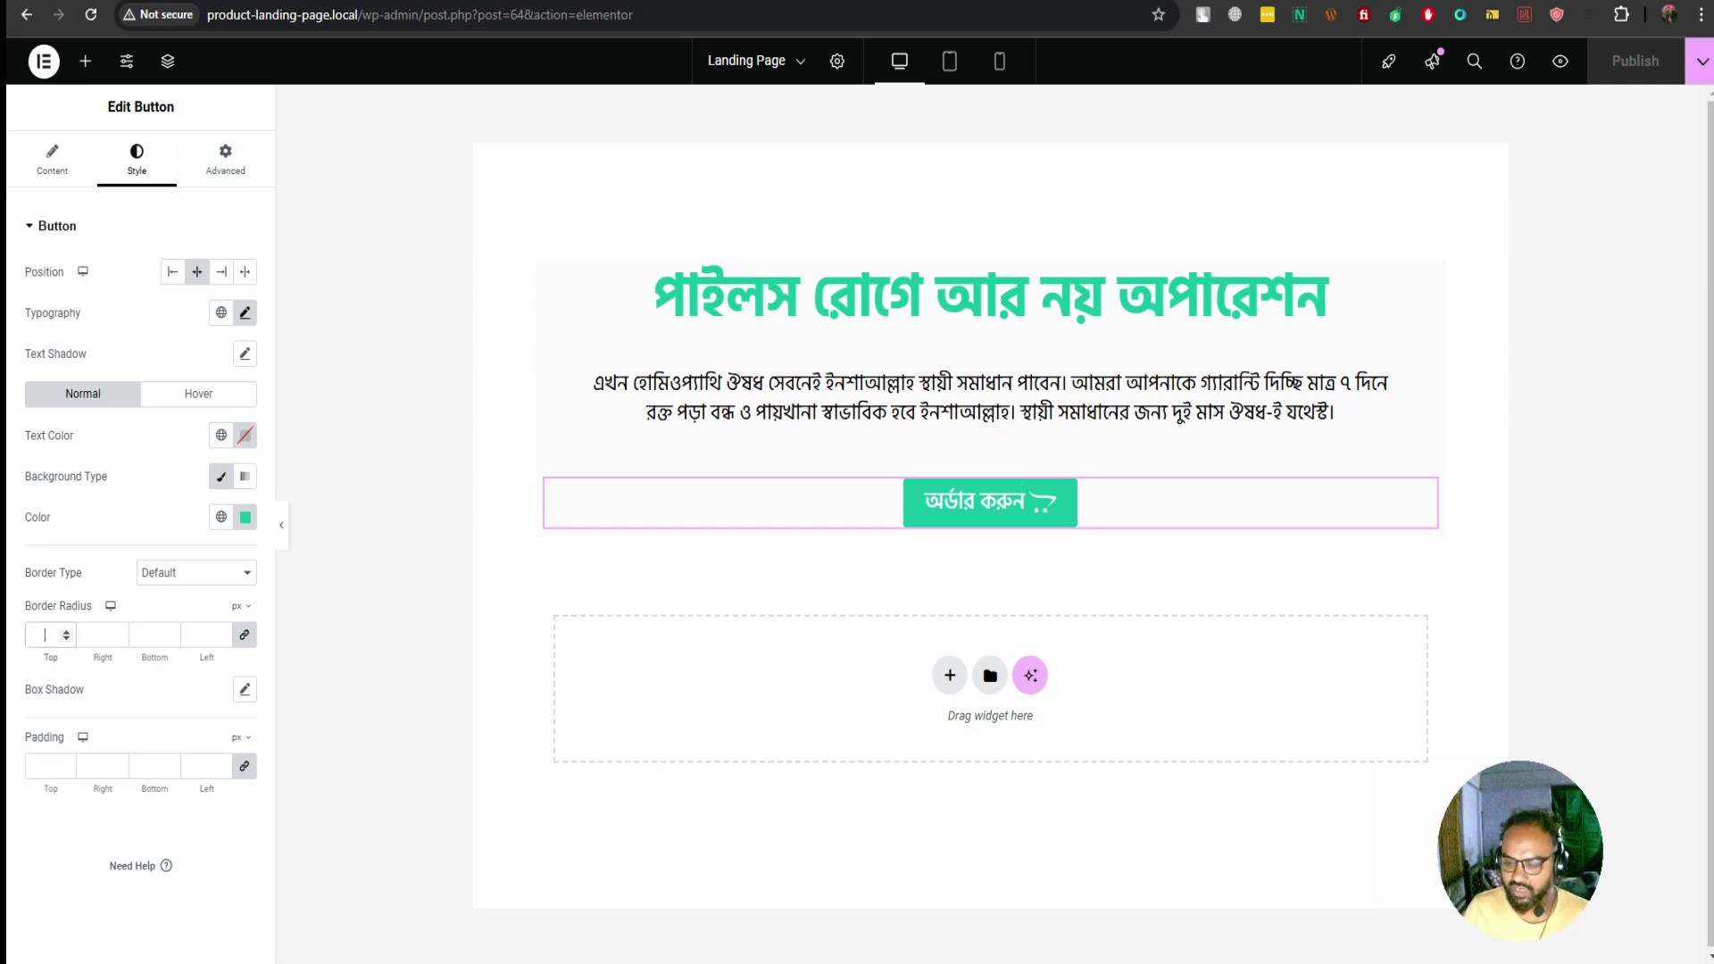
type("10")
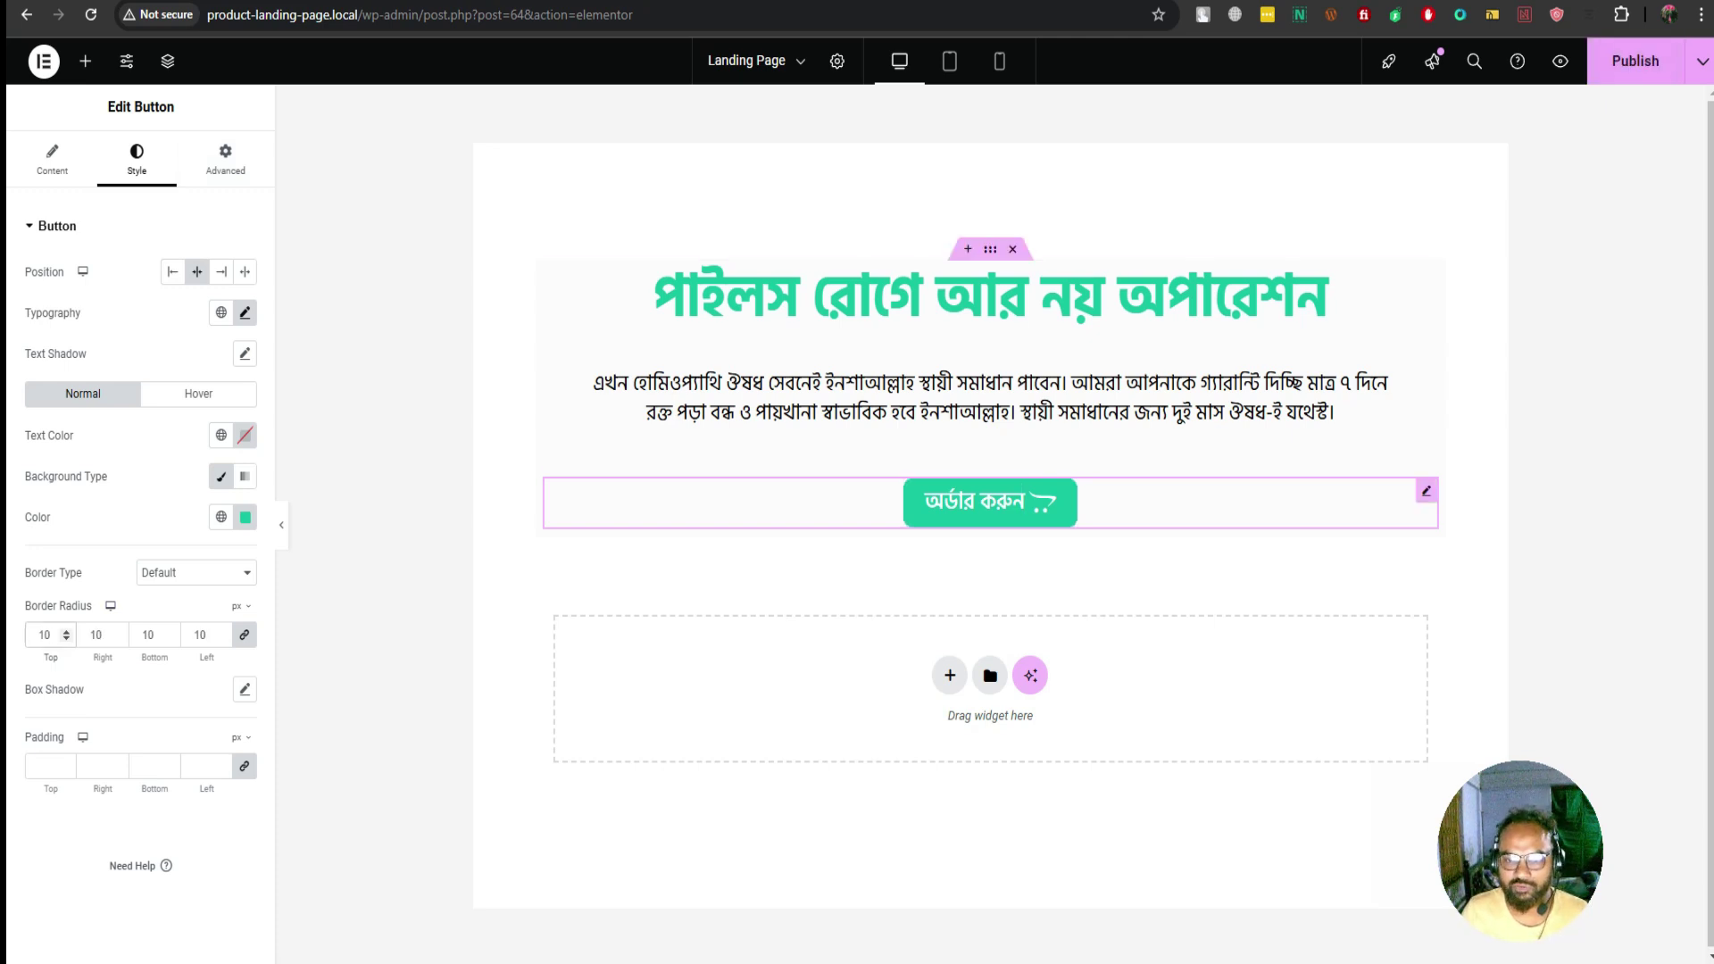
key("ctrl+a")
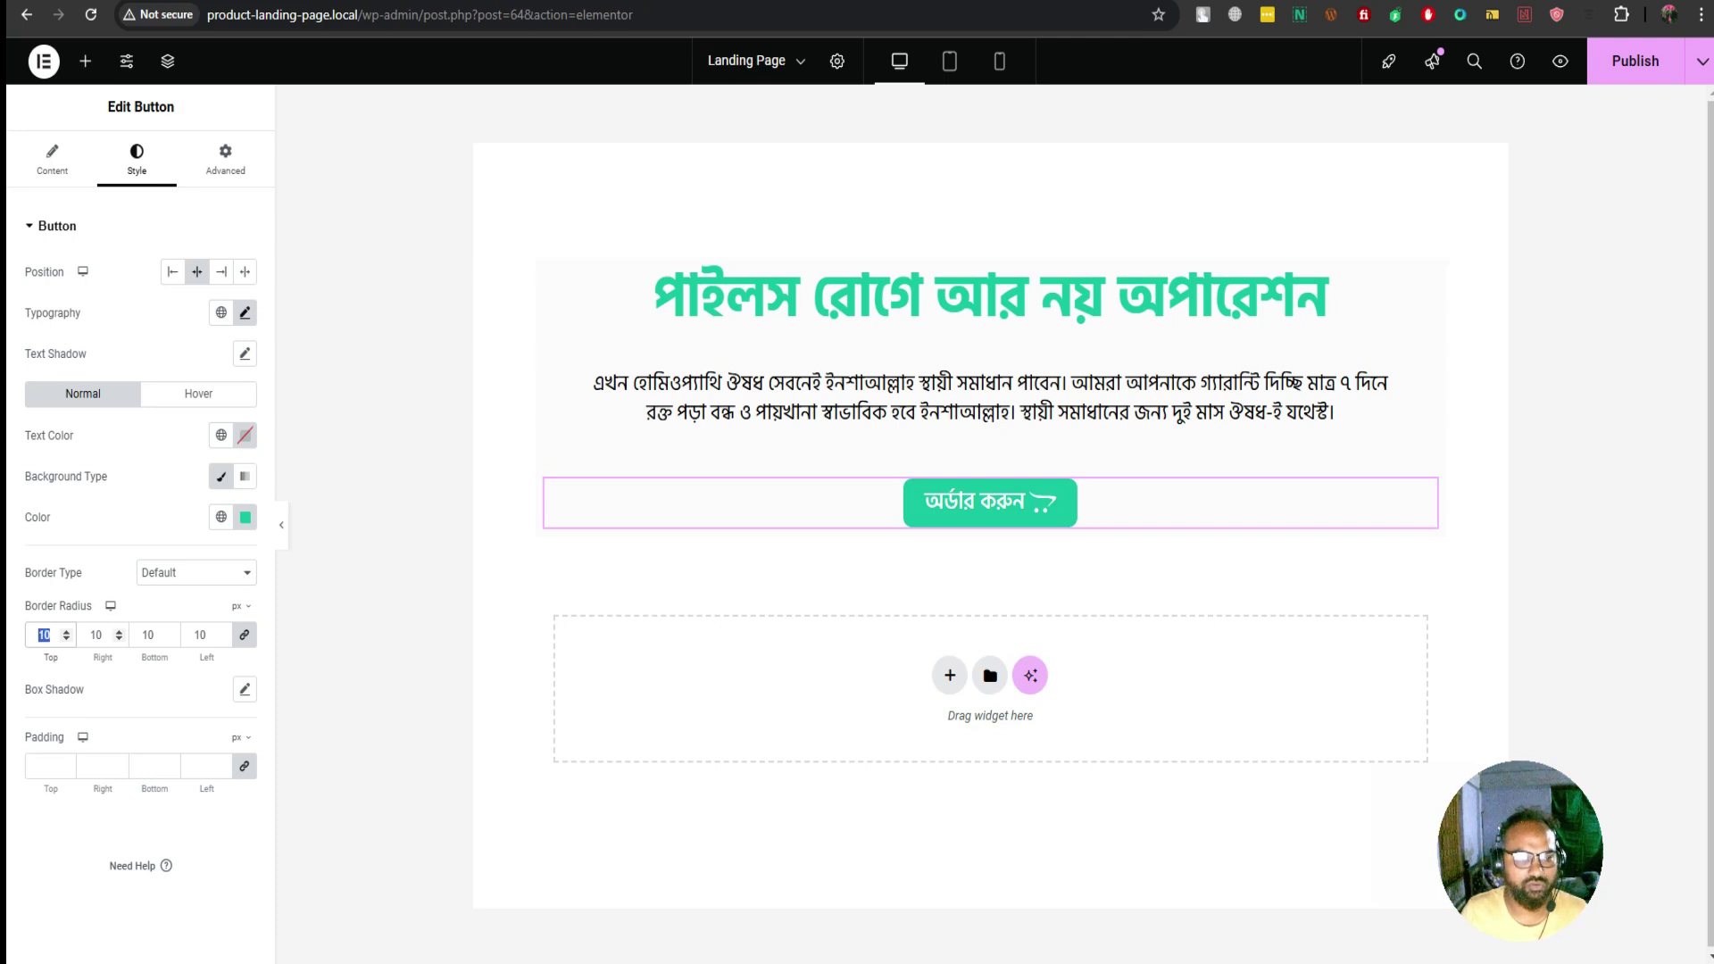
type("5")
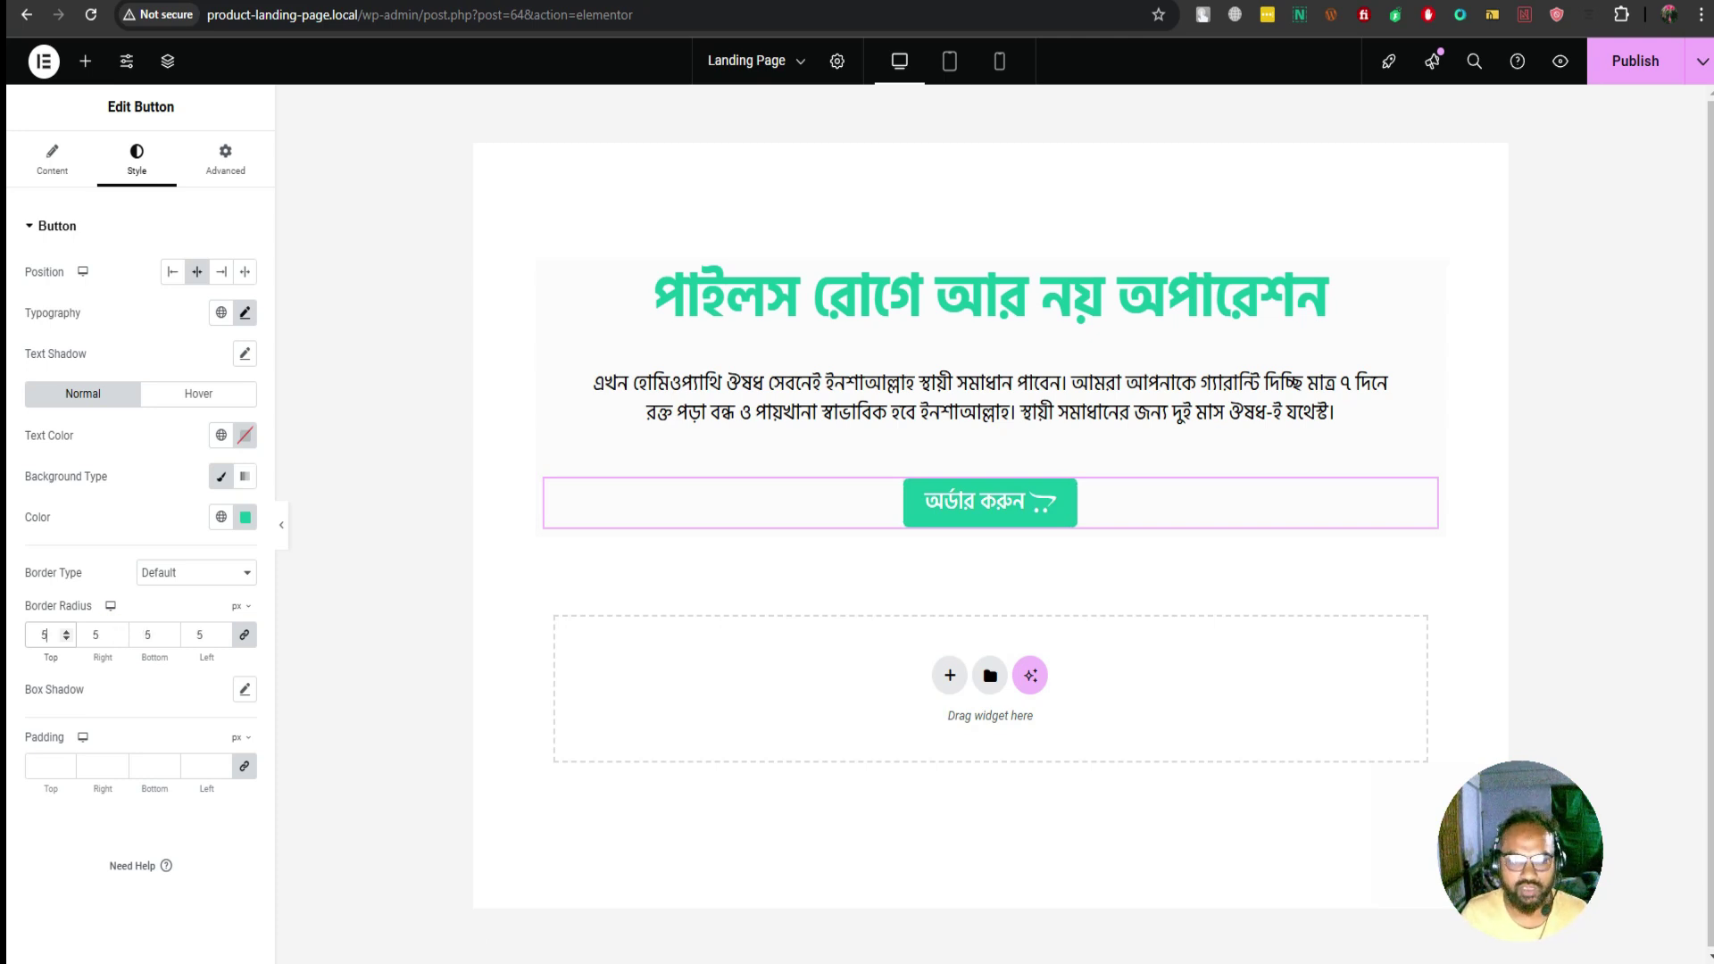
Set unlinked button padding to 10 px top/bottom and 15 px left/right
left_click(47, 766)
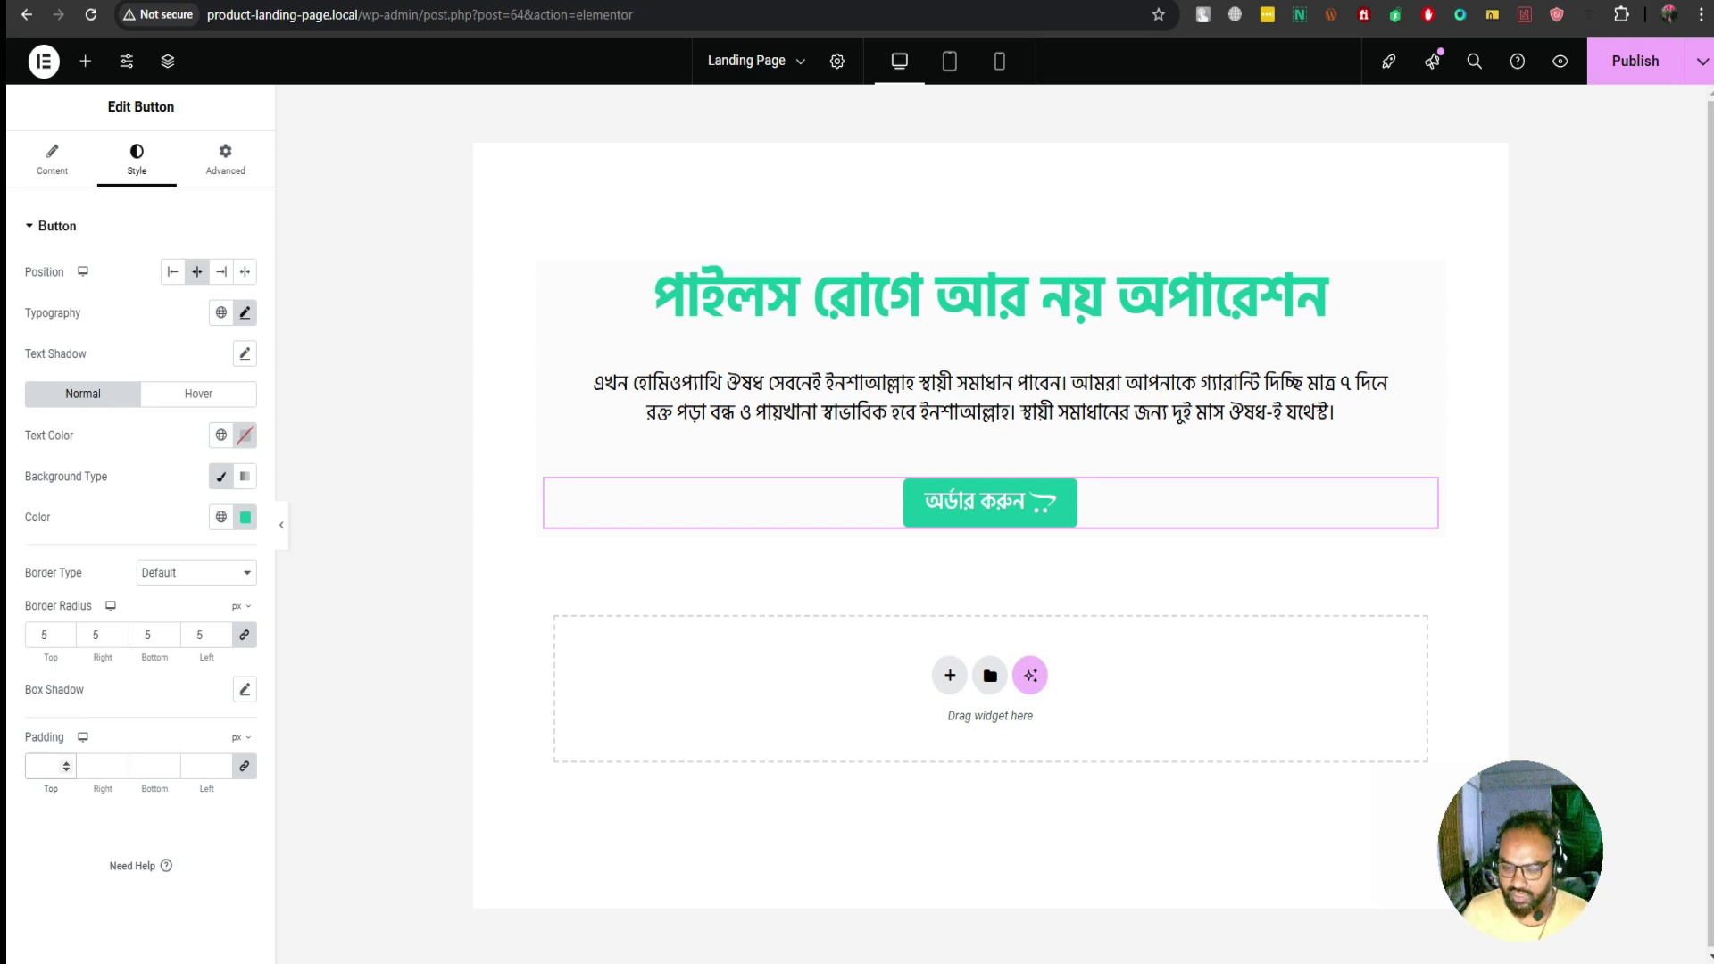
type("10")
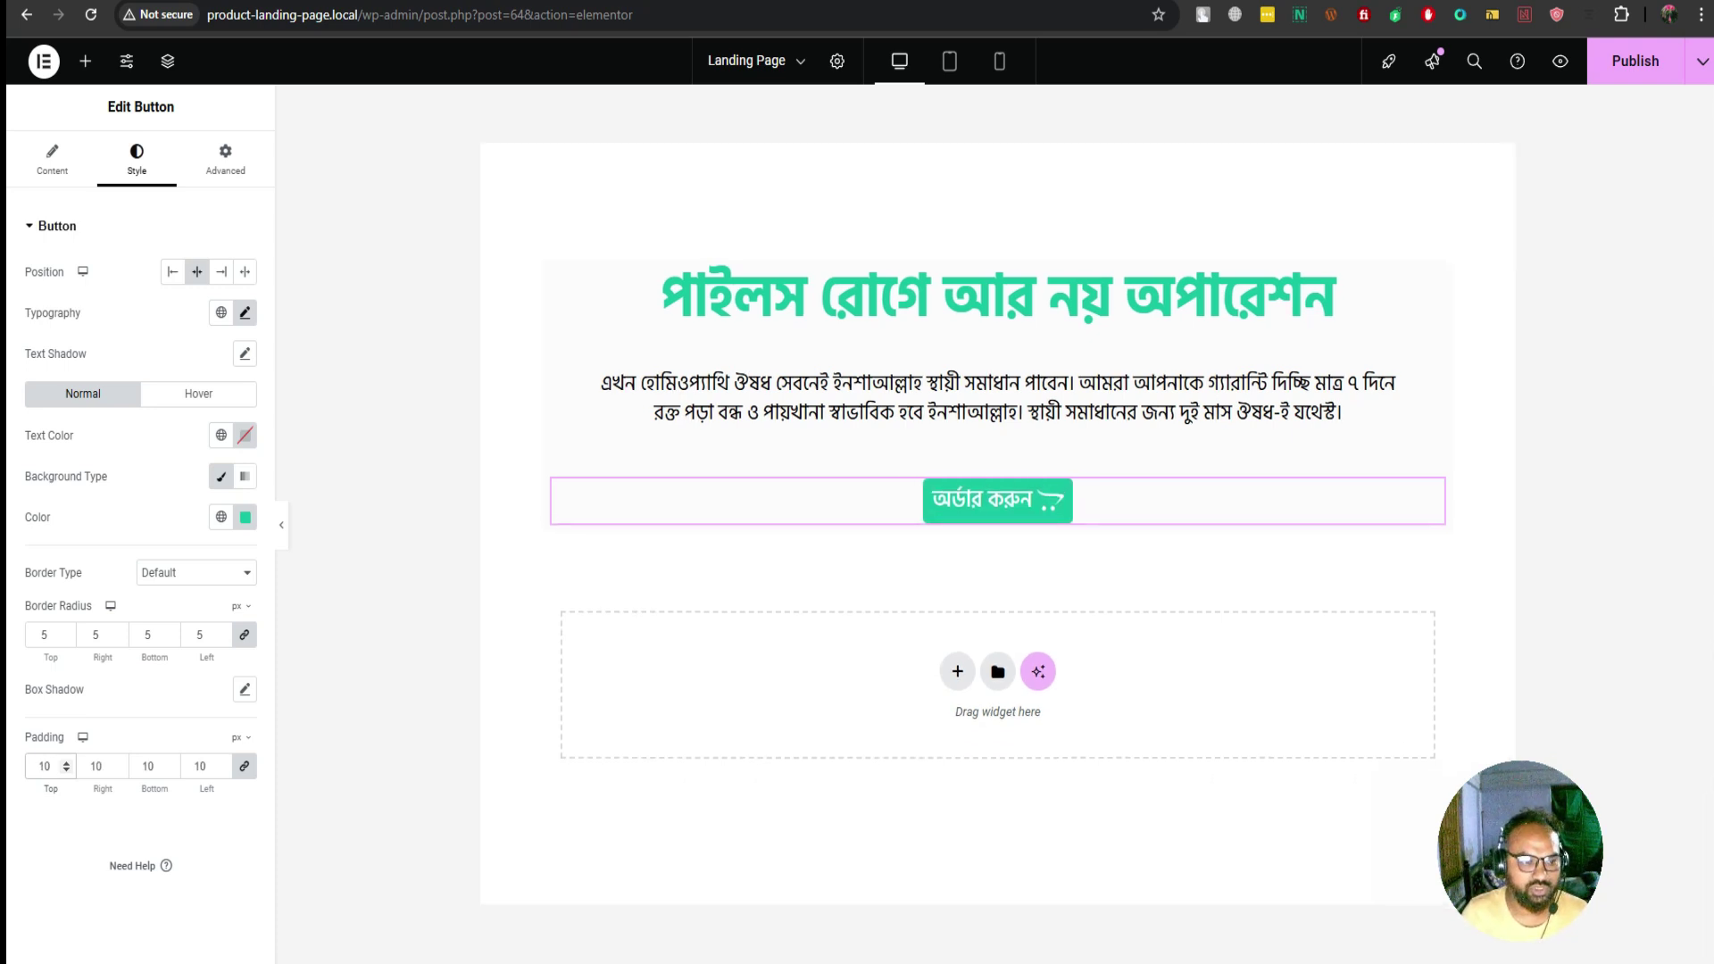
key("Up")
key("Up")
key("Up")
key("Up")
key("Up")
key("Up")
key("Up")
key("Up")
key("Up")
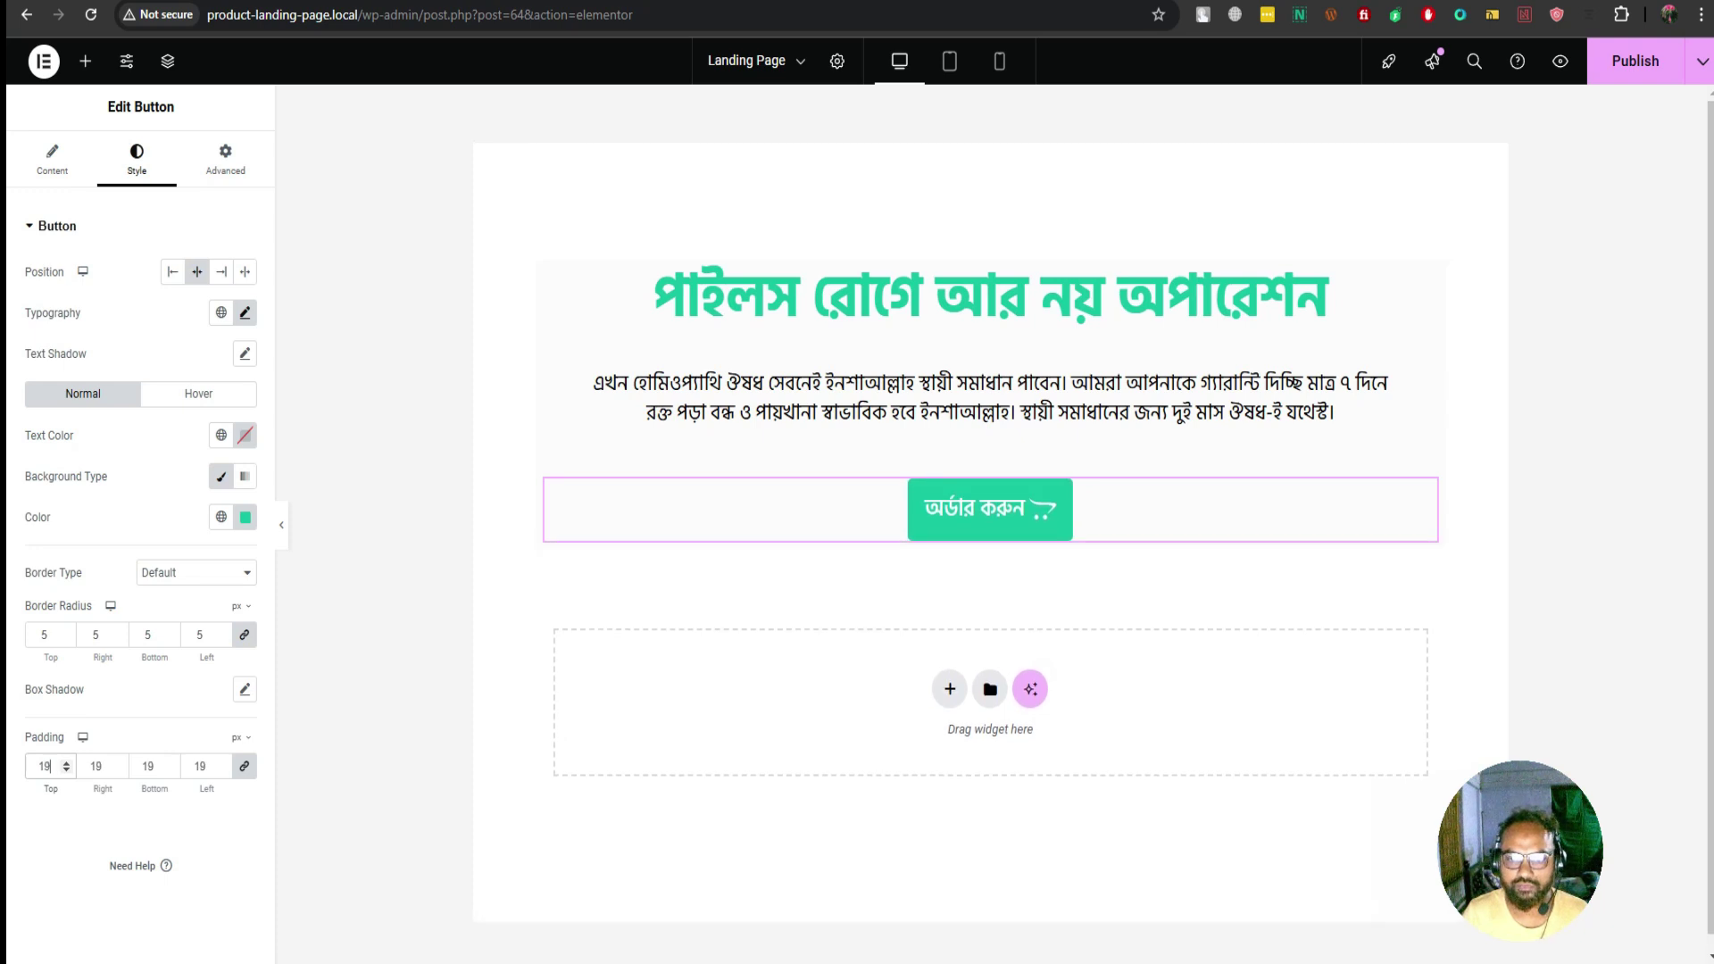
key("Down")
key("Down")
key("Down")
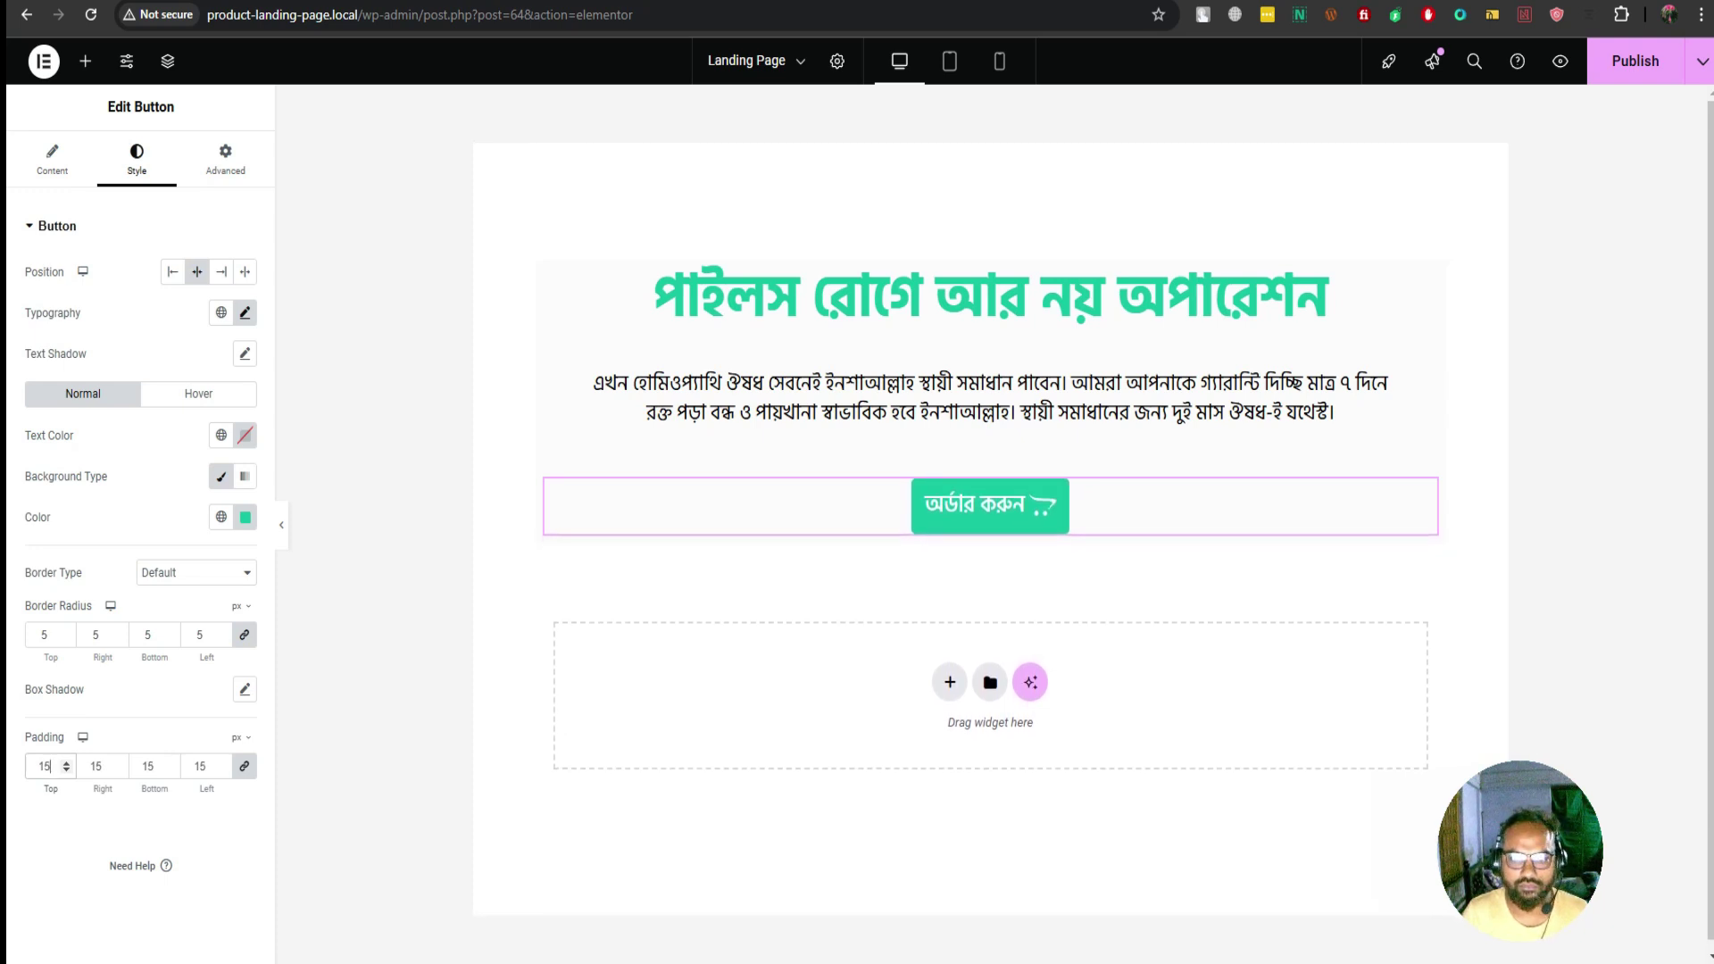
key("Down")
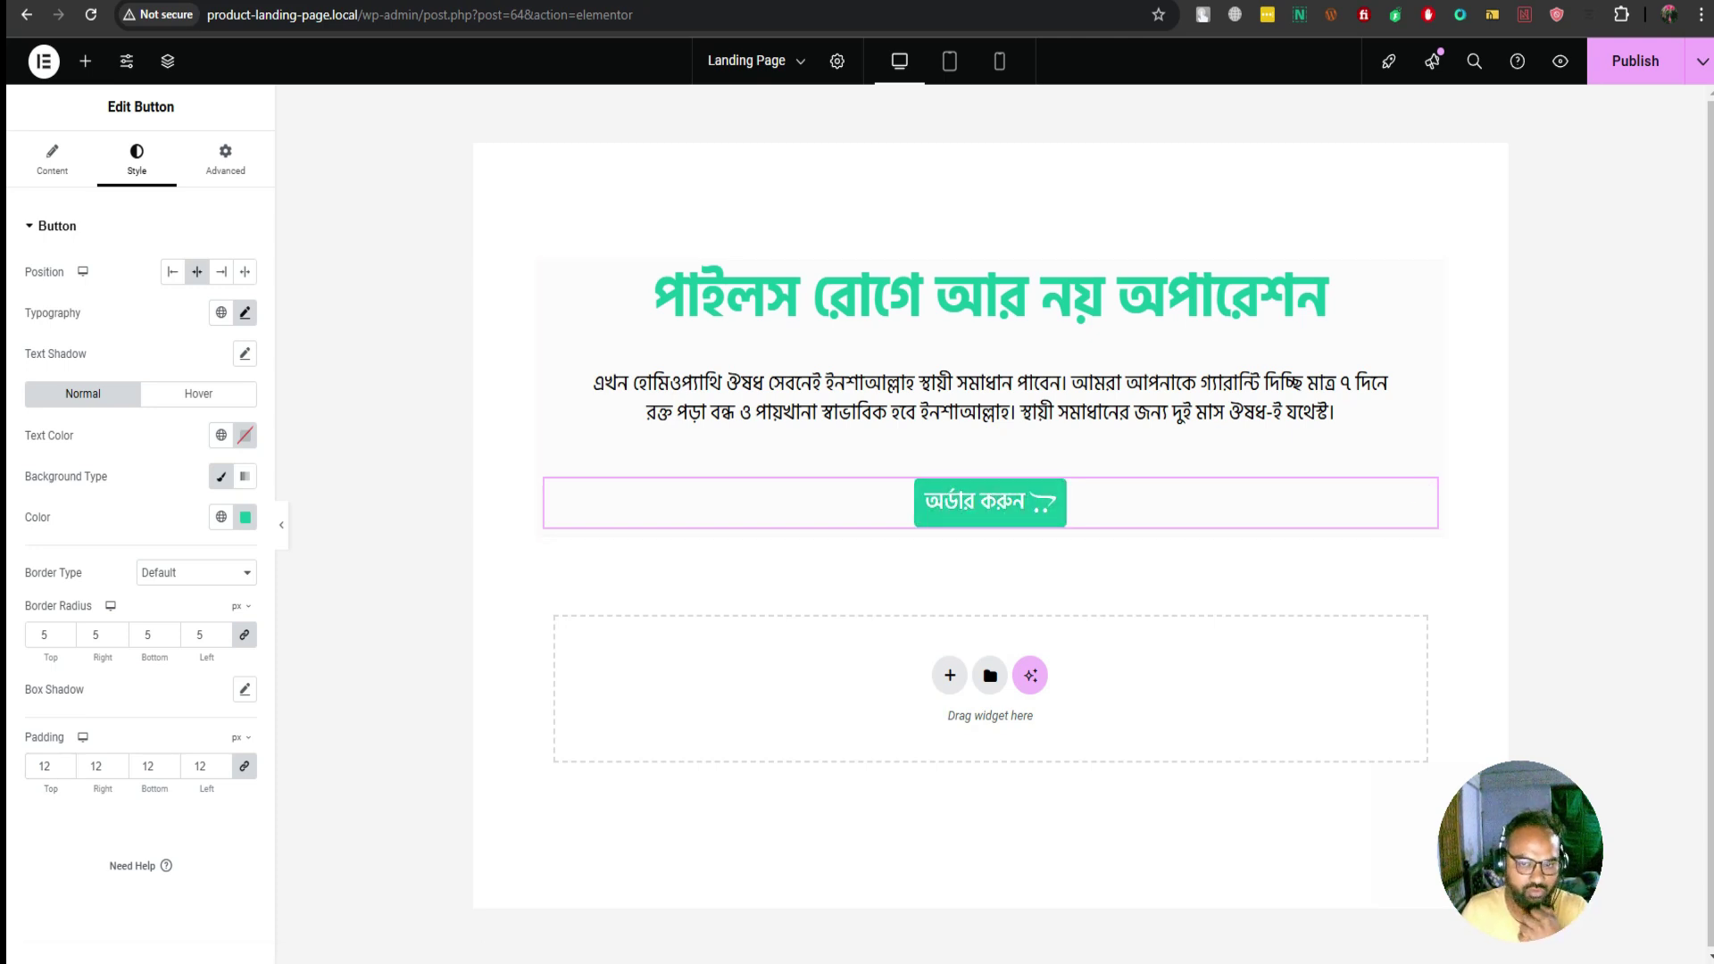
double_click(43, 766)
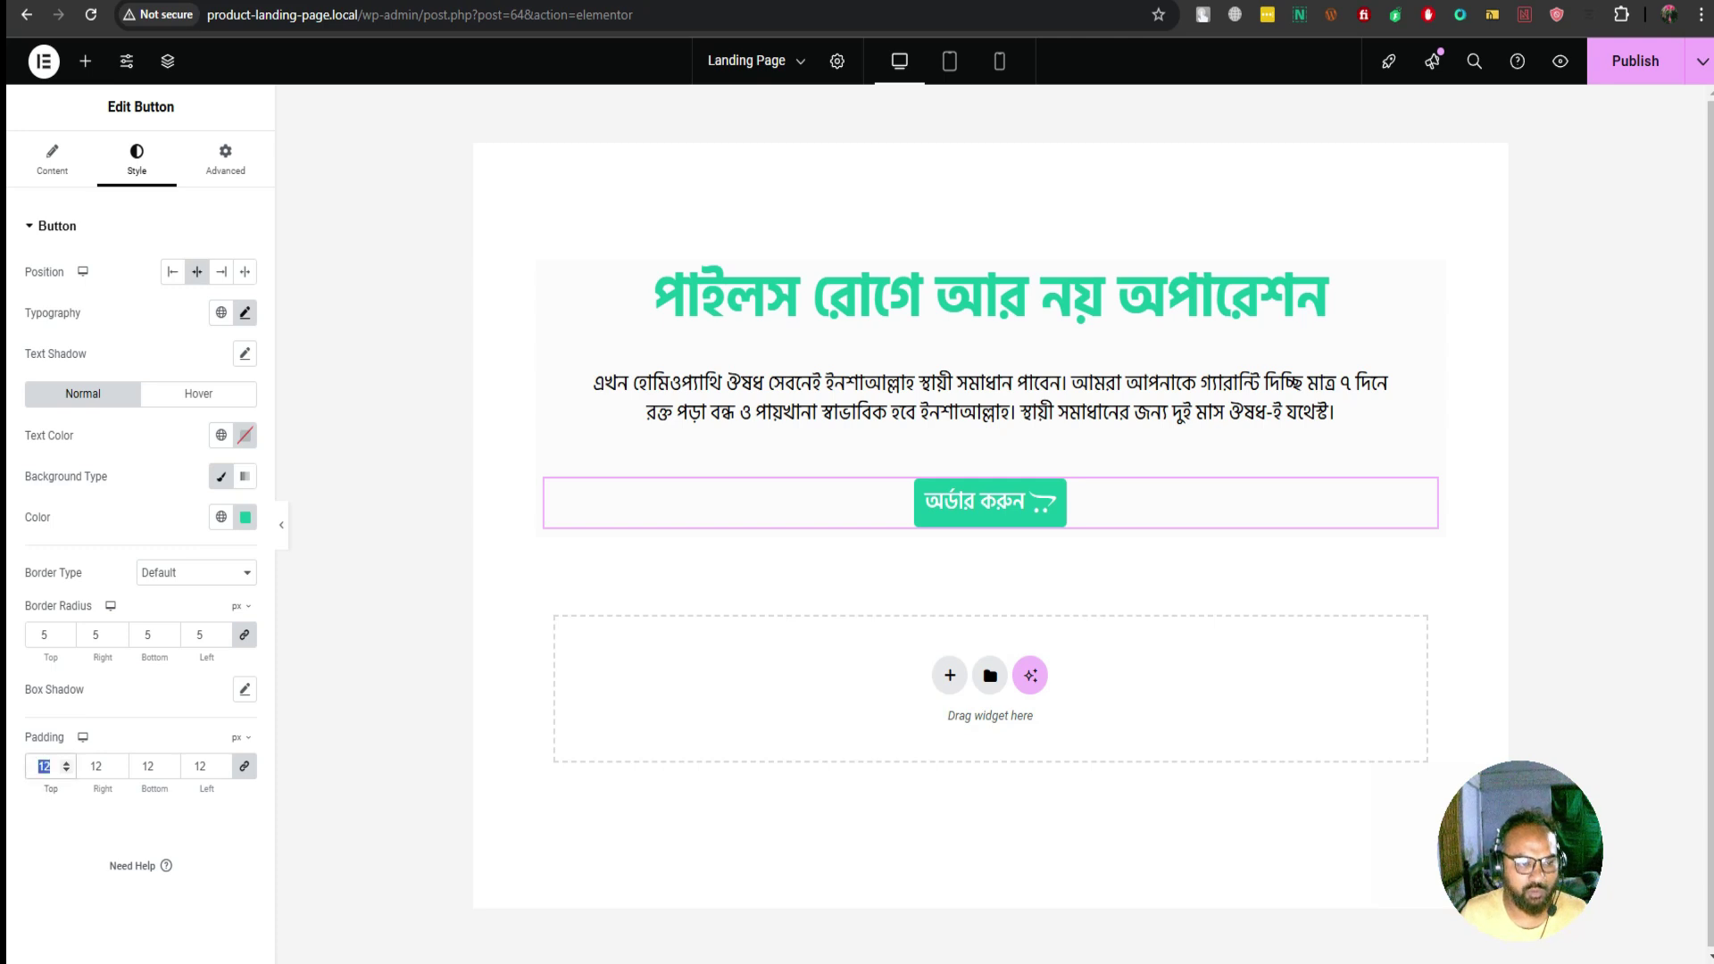
type("10")
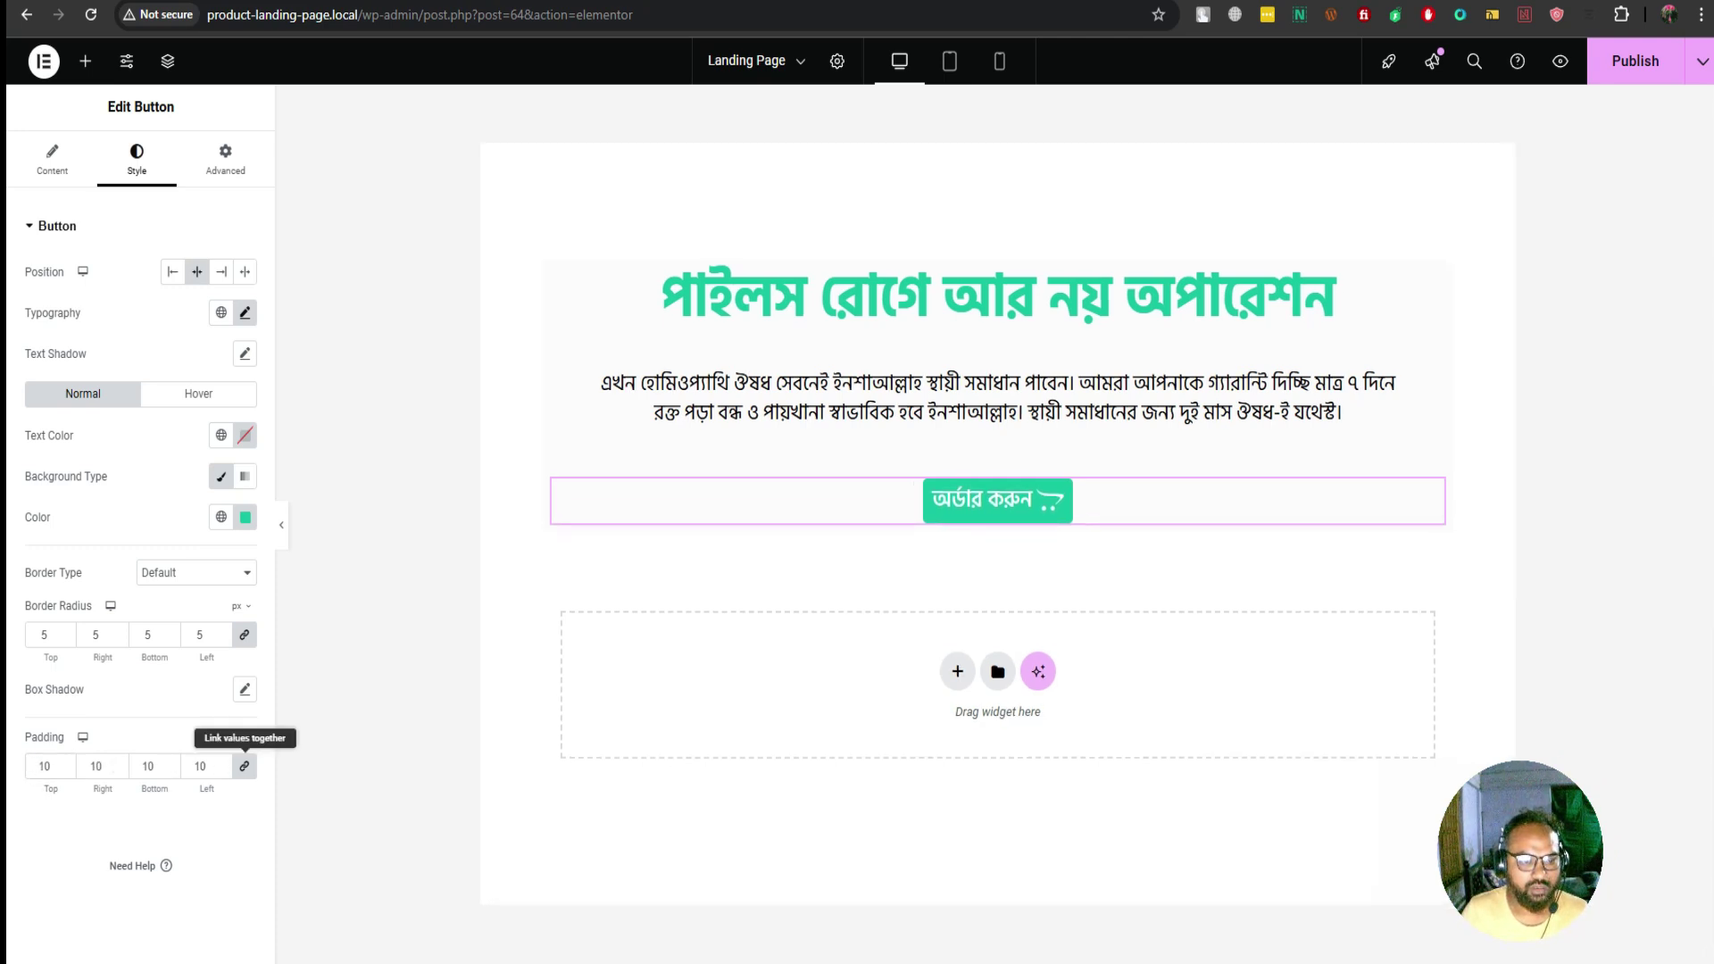
left_click(244, 766)
double_click(95, 766)
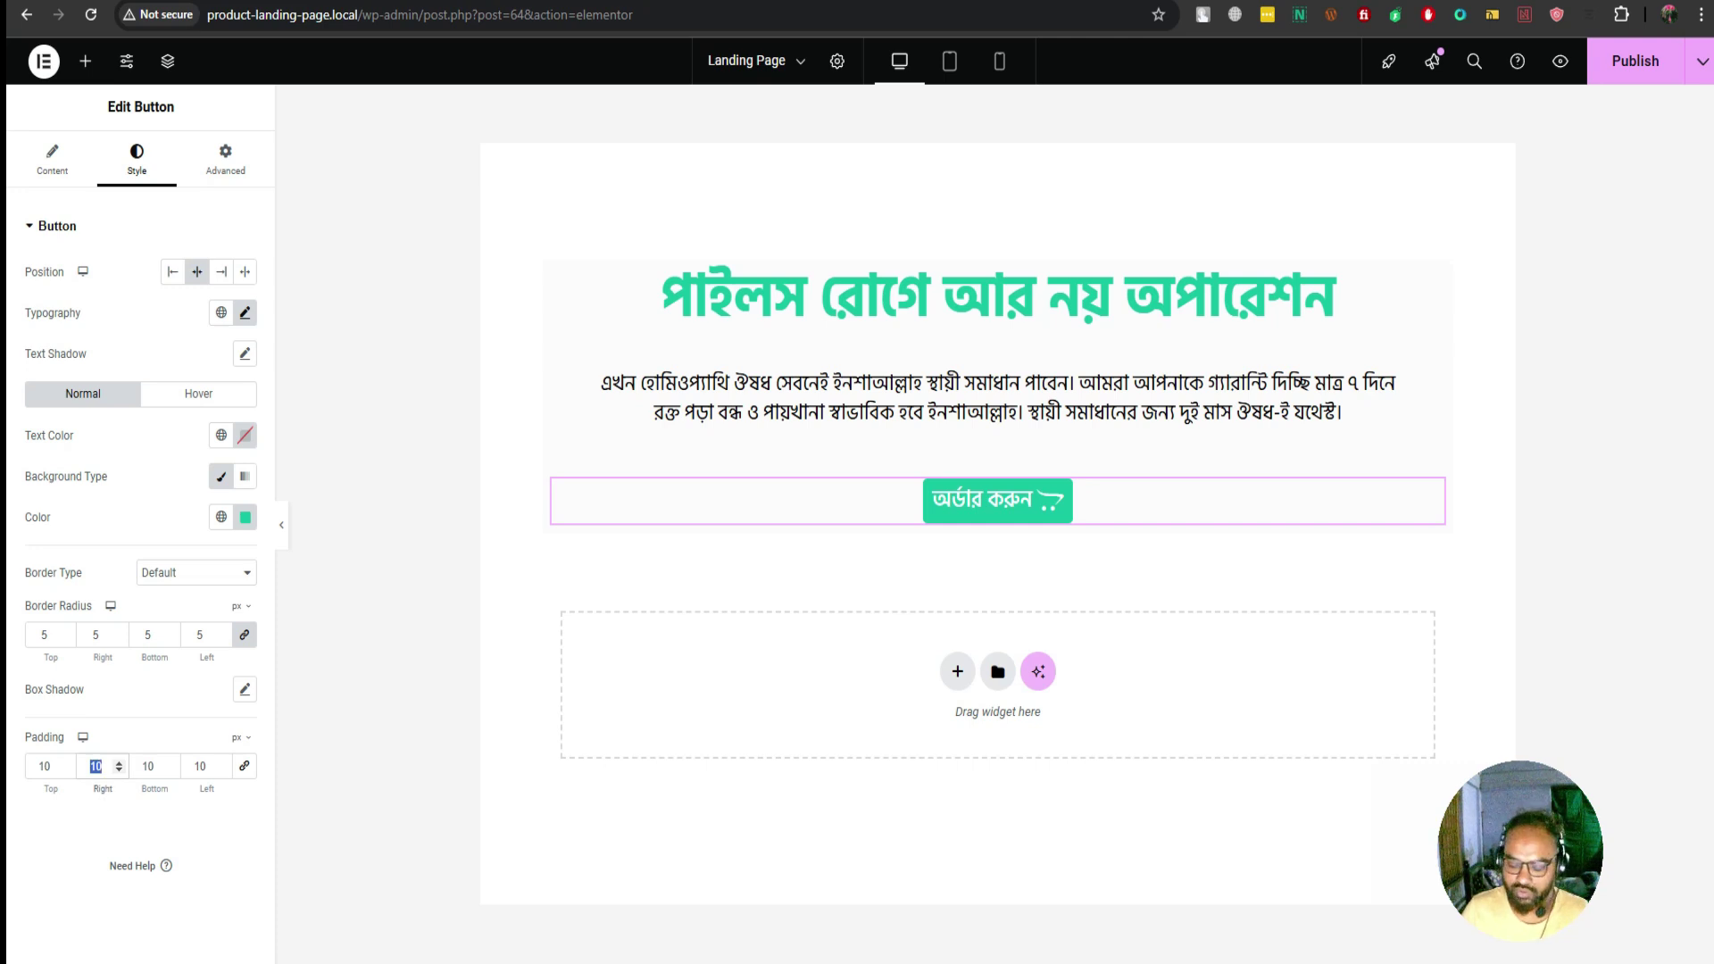
type("15")
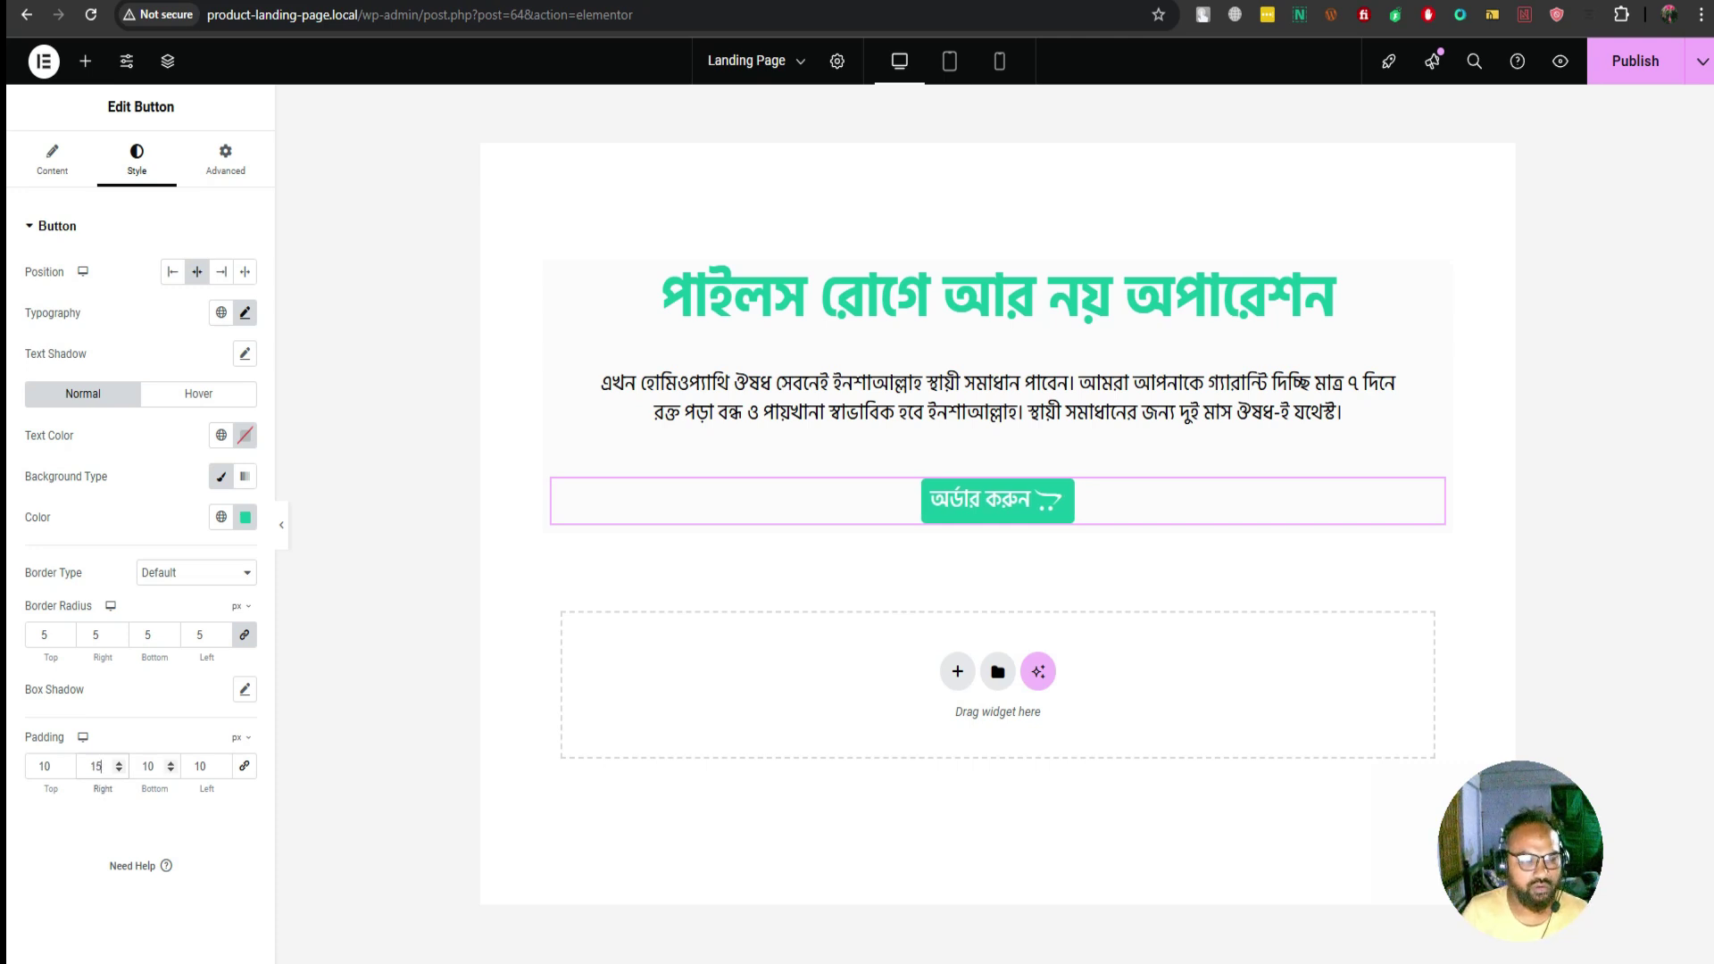
double_click(148, 765)
key("Tab")
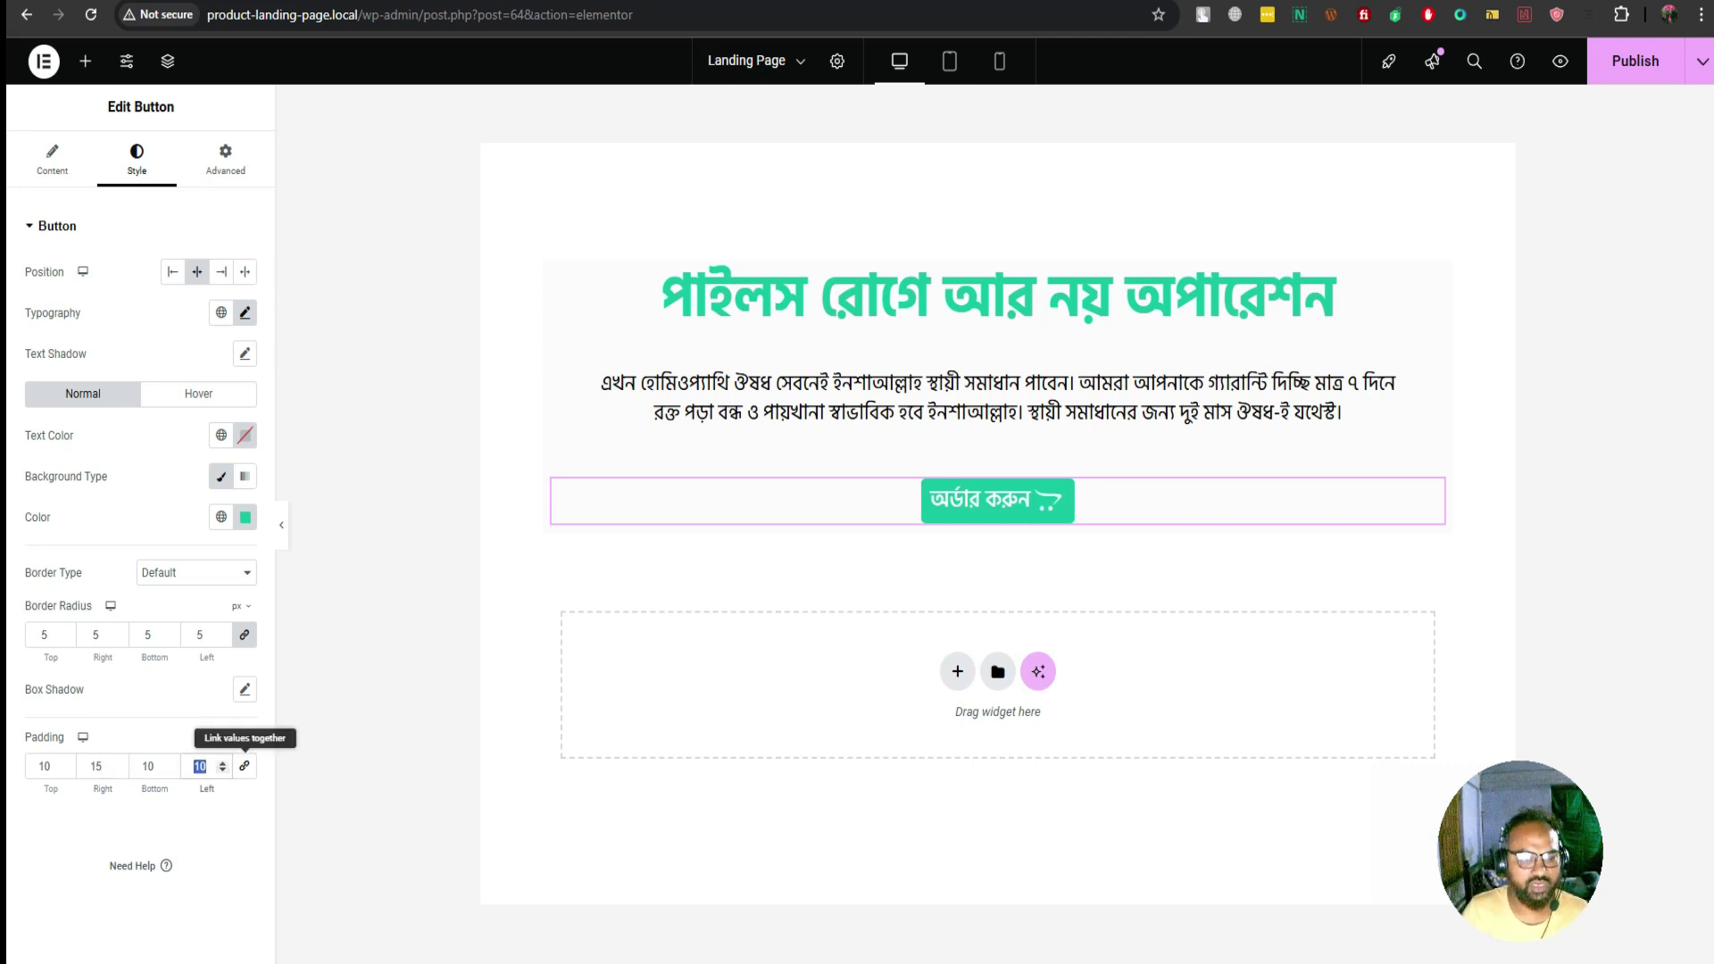
type("15")
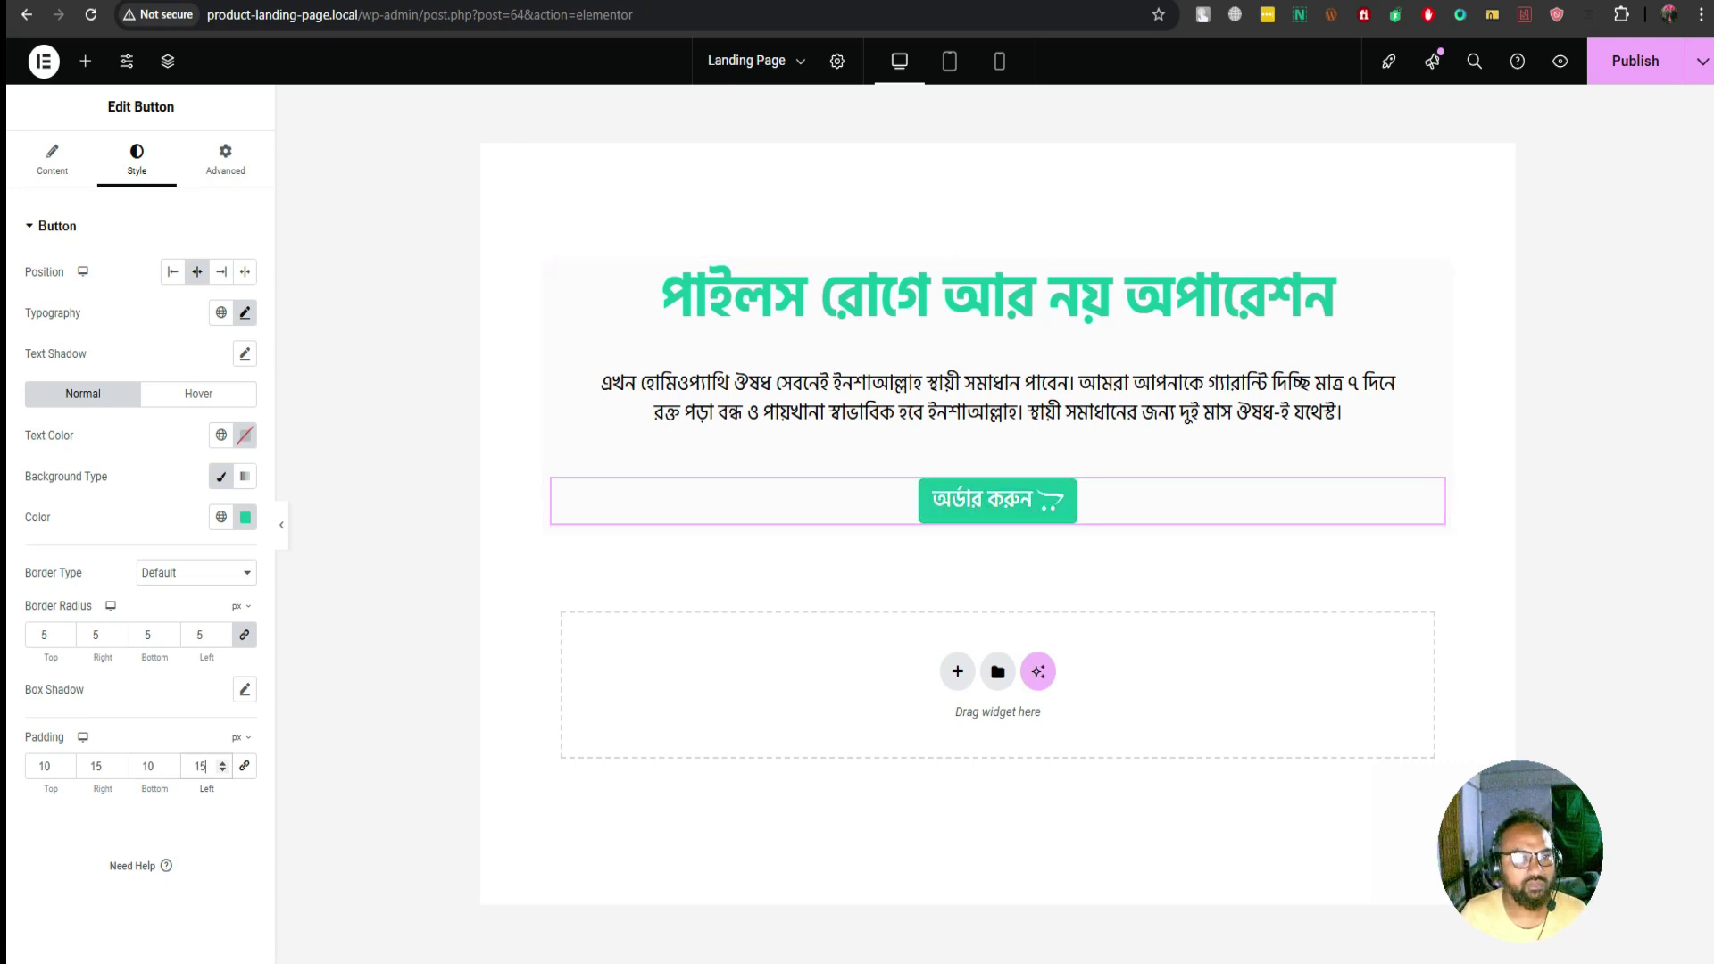
Review the button's Advanced and Content settings, then save the page
left_click(225, 159)
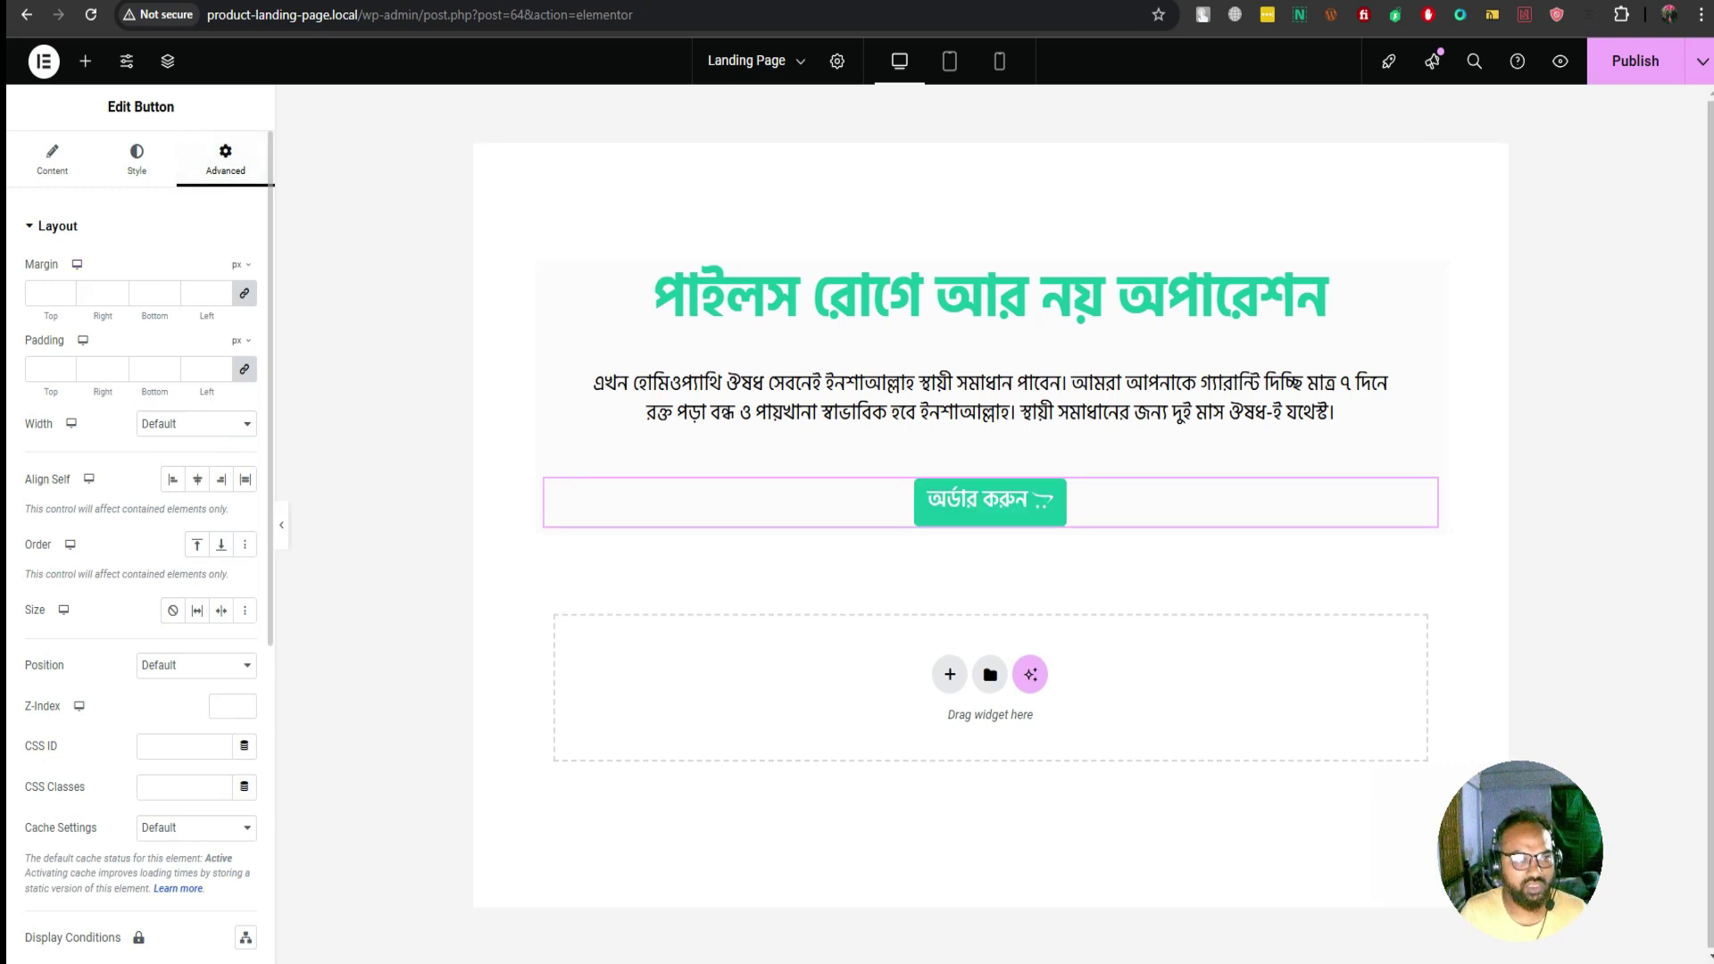
left_click(52, 159)
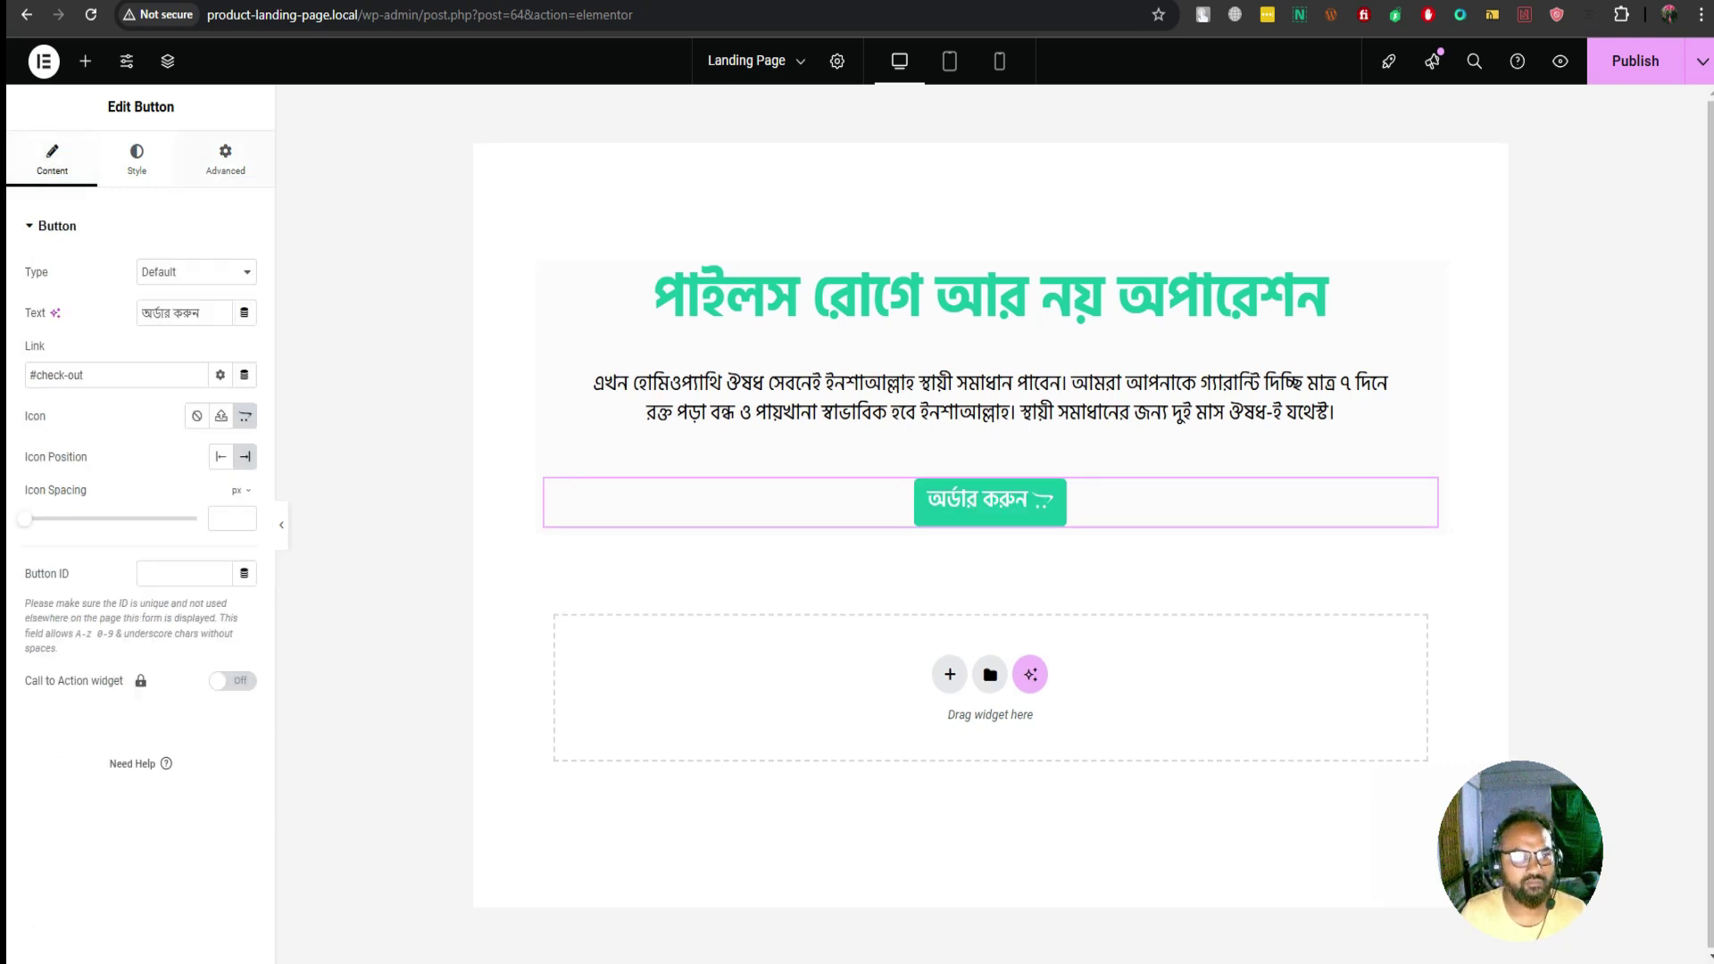
left_click(224, 159)
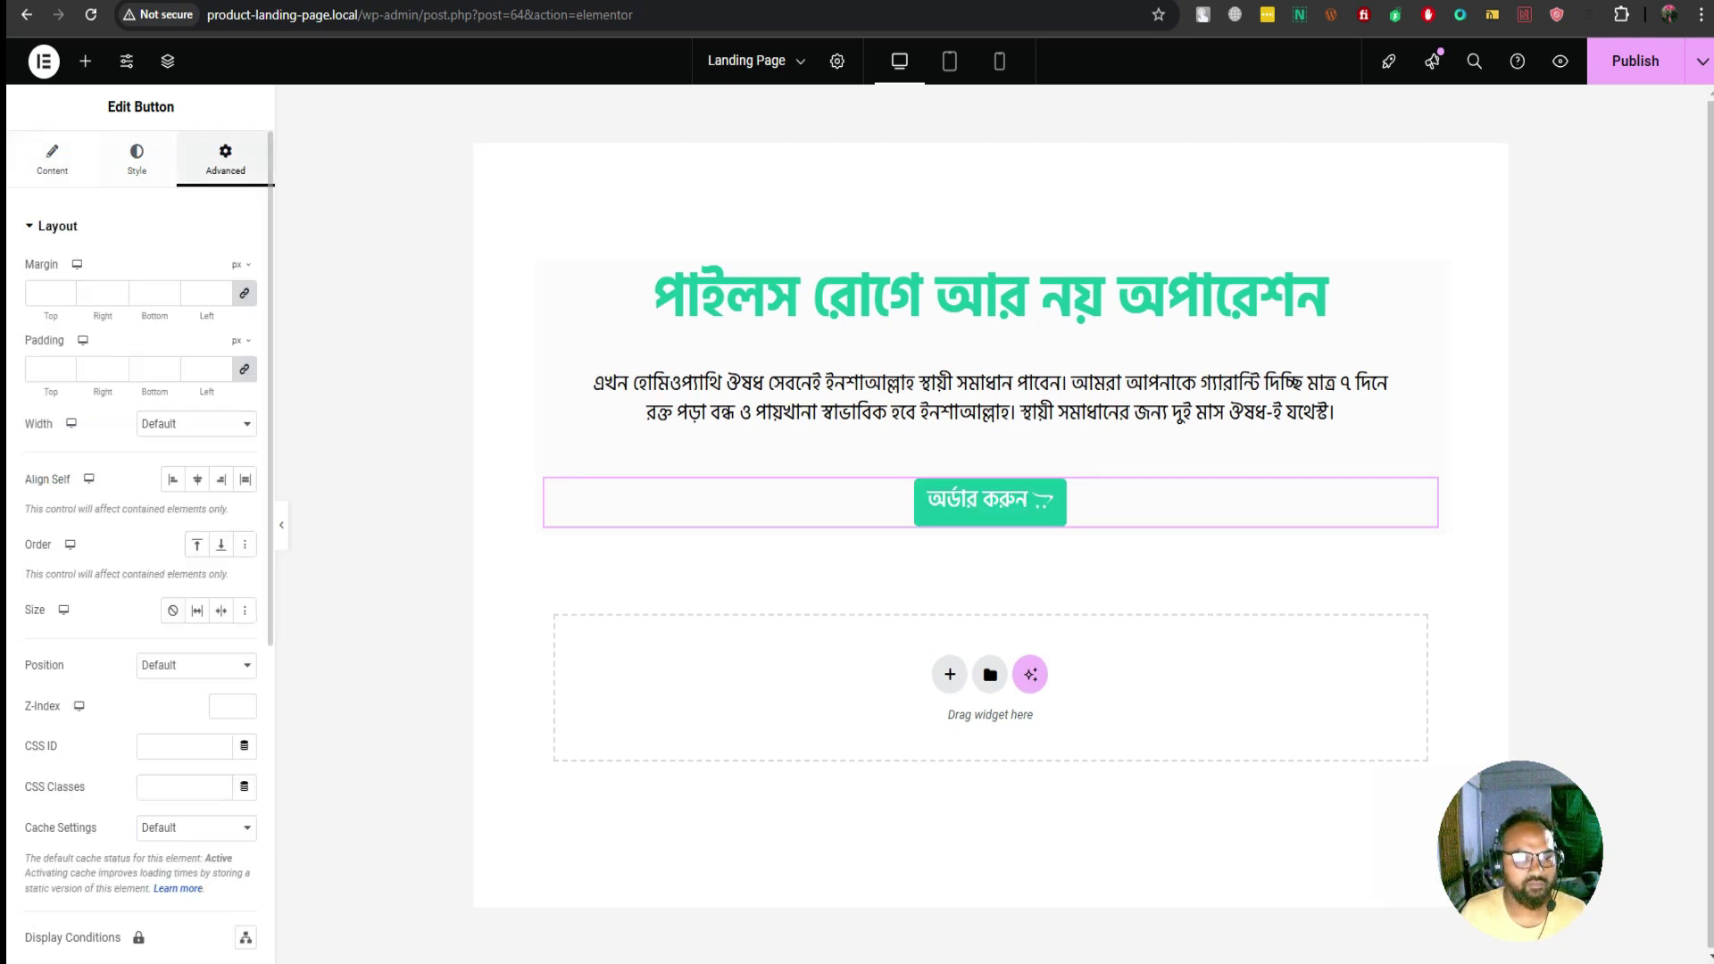
left_click(137, 159)
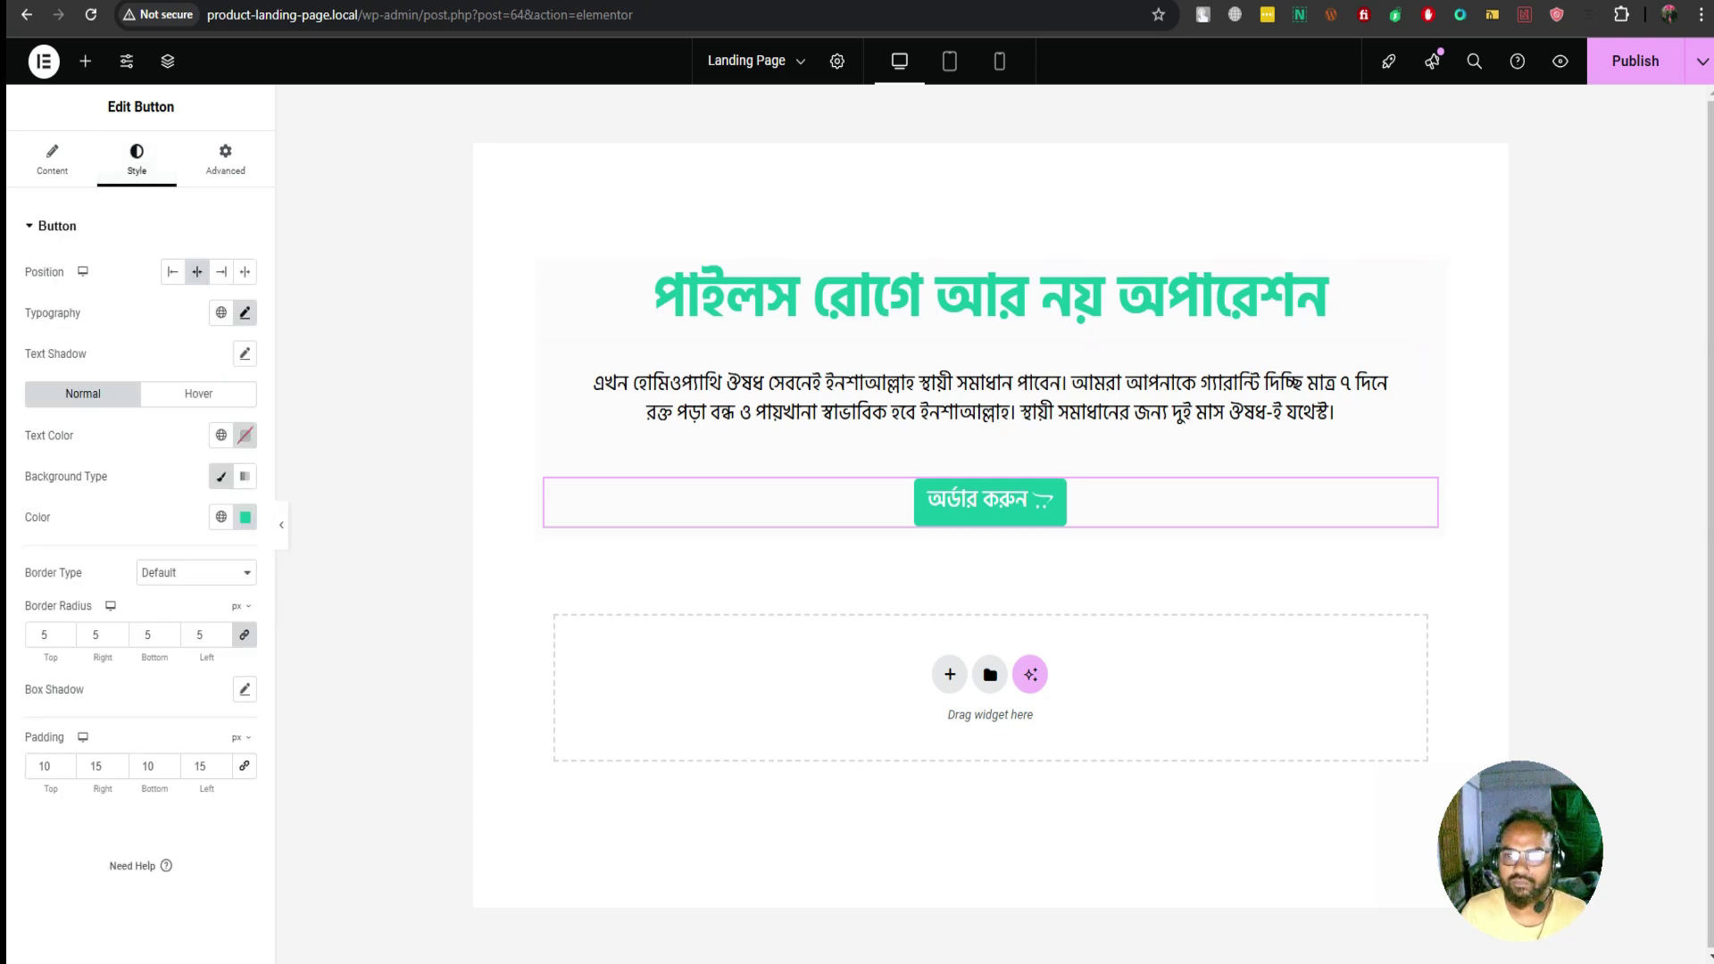
key("ctrl+s")
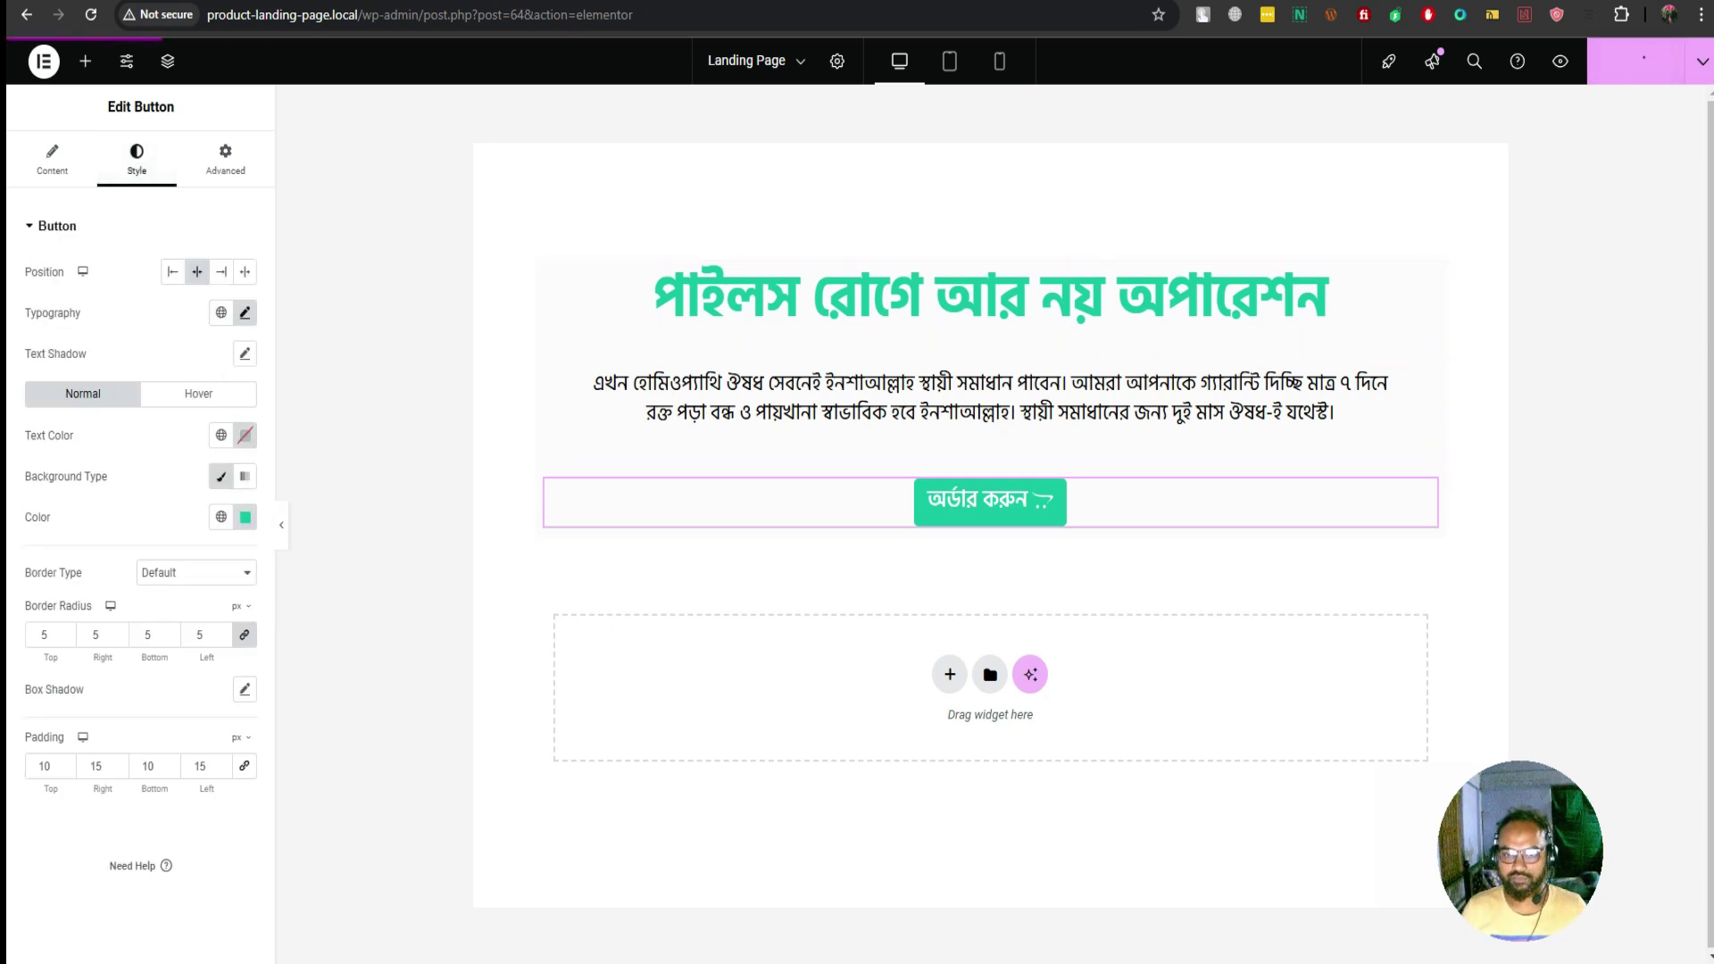
Reload the live checkout page to review the rounded, padded button, then switch to homeopathymed.shop
key("ctrl+Tab")
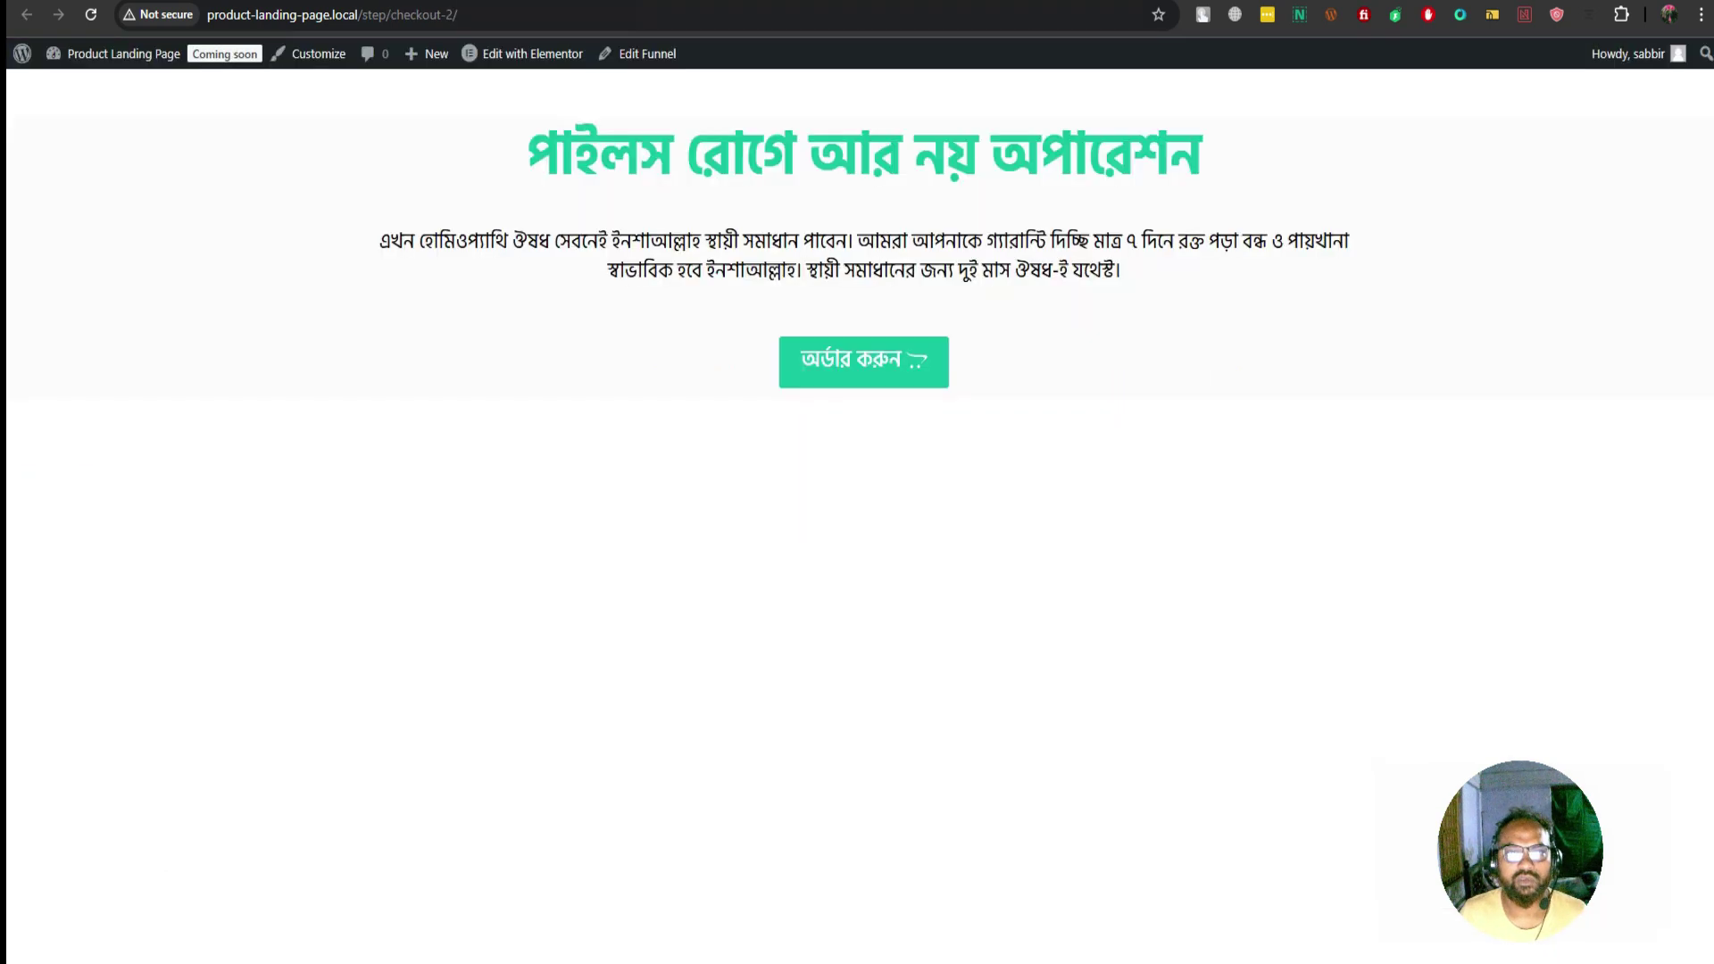
key("F5")
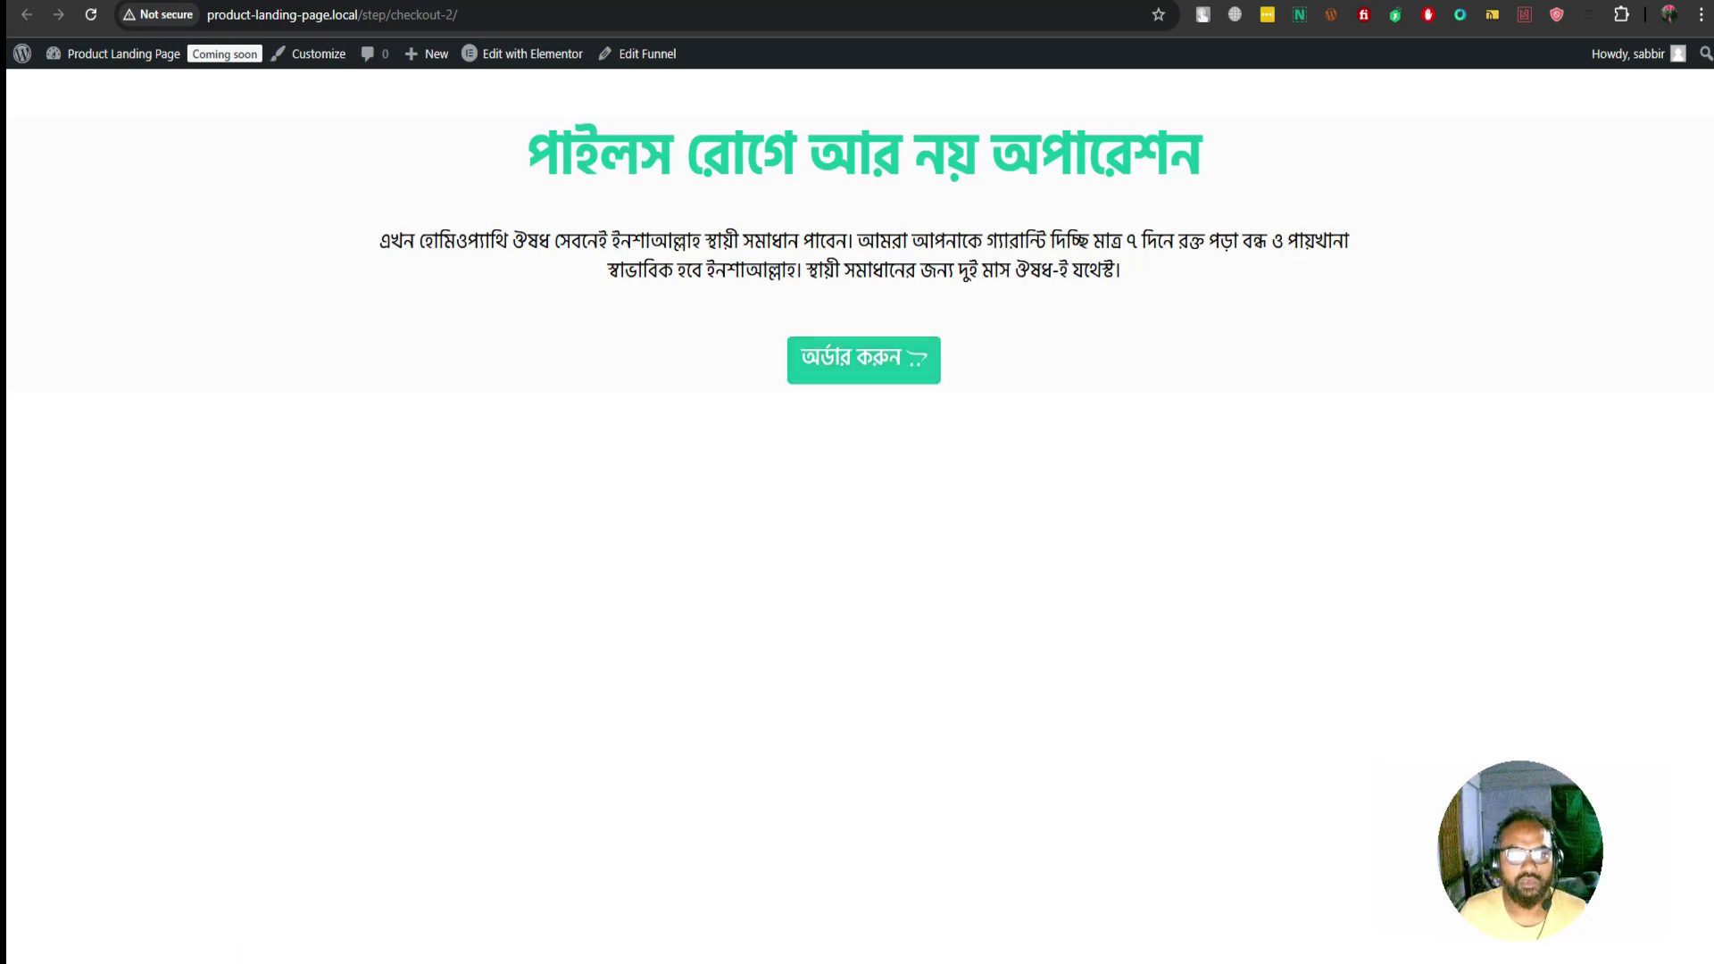
left_click_drag(527, 153, 1201, 157)
left_click(1202, 157)
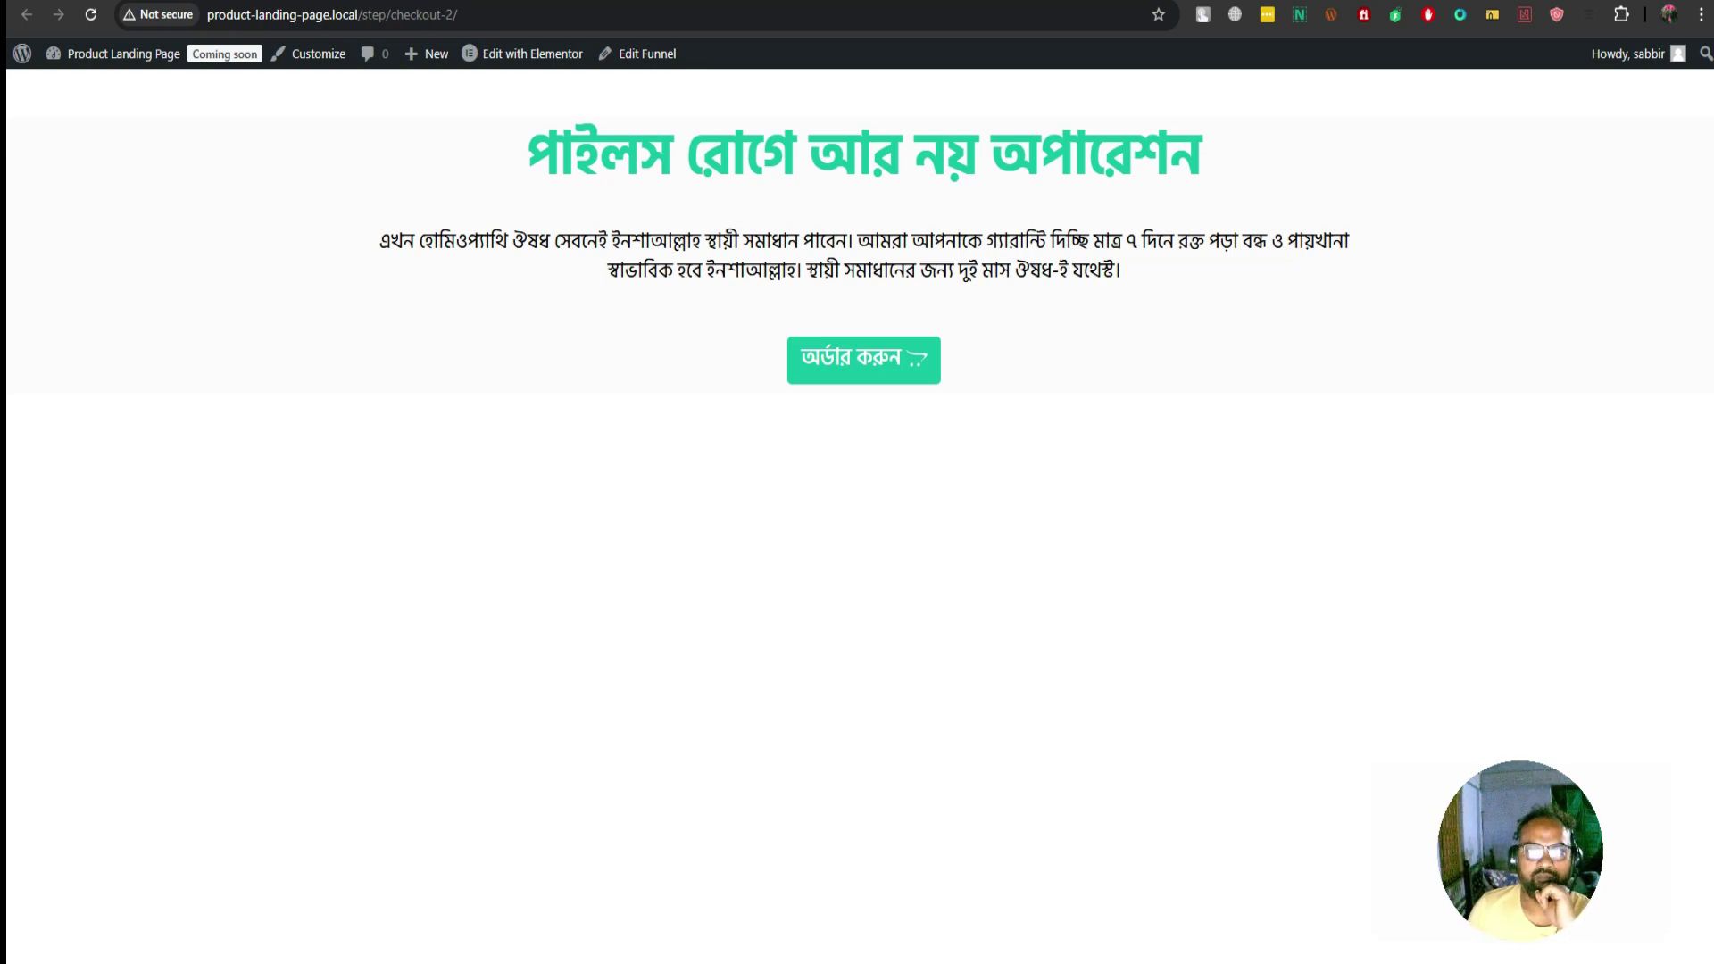
key("ctrl+Tab")
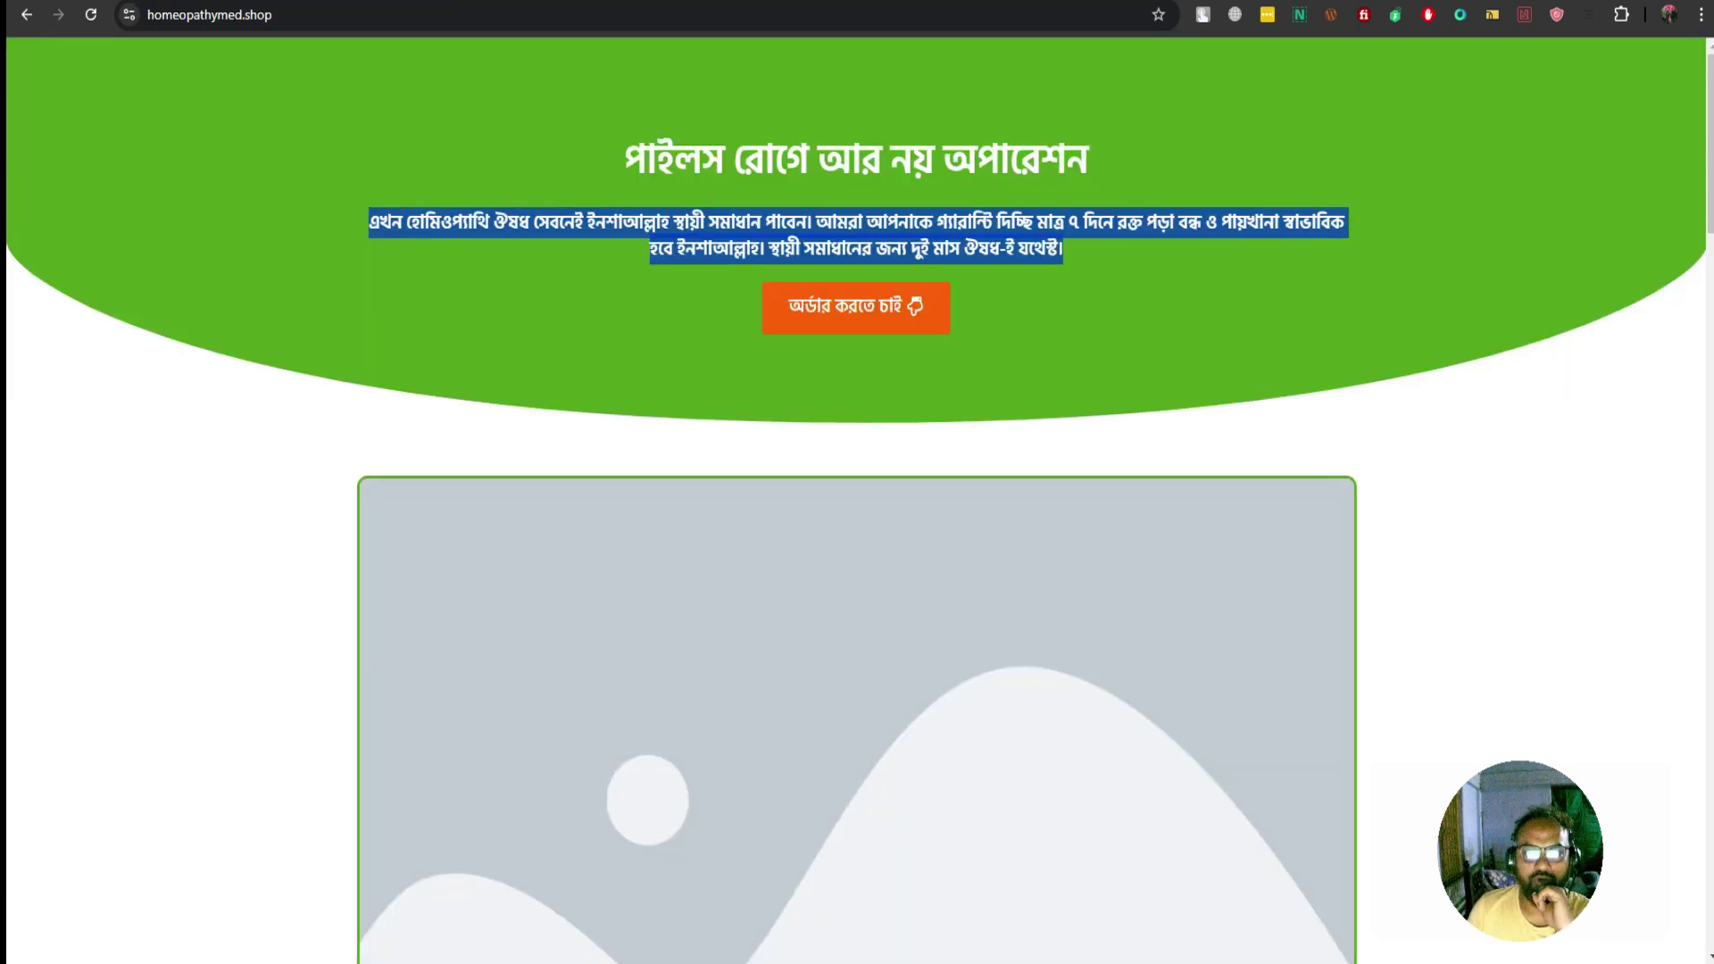